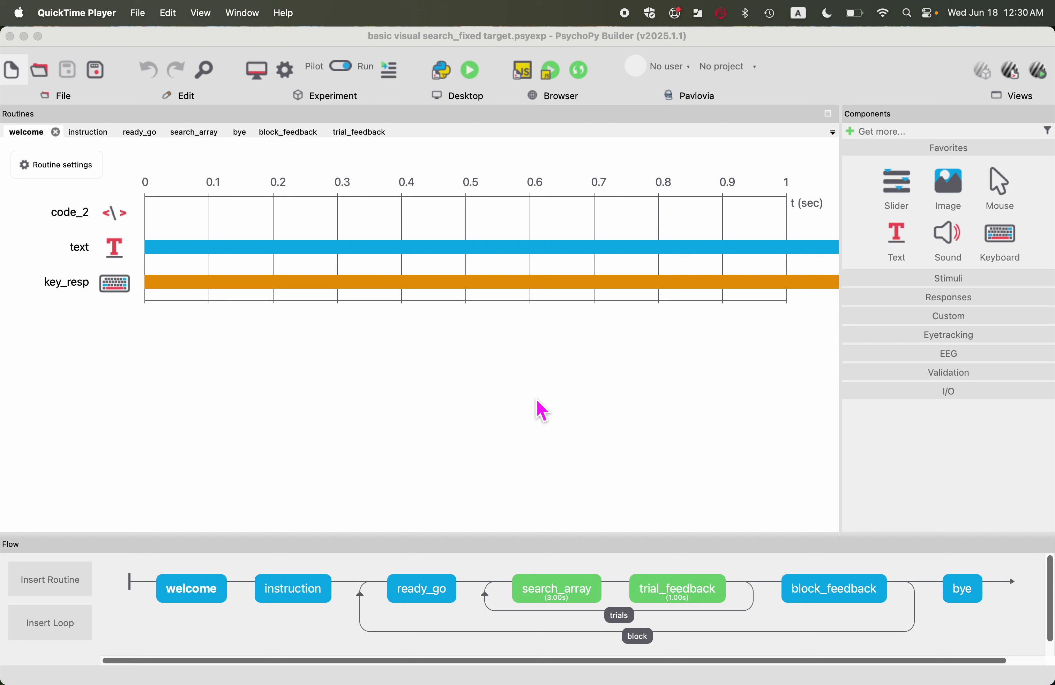
Run the basic visual search experiment on the desktop and start the session with version A.
{"action": "left_click", "coordinate": [542, 412]}
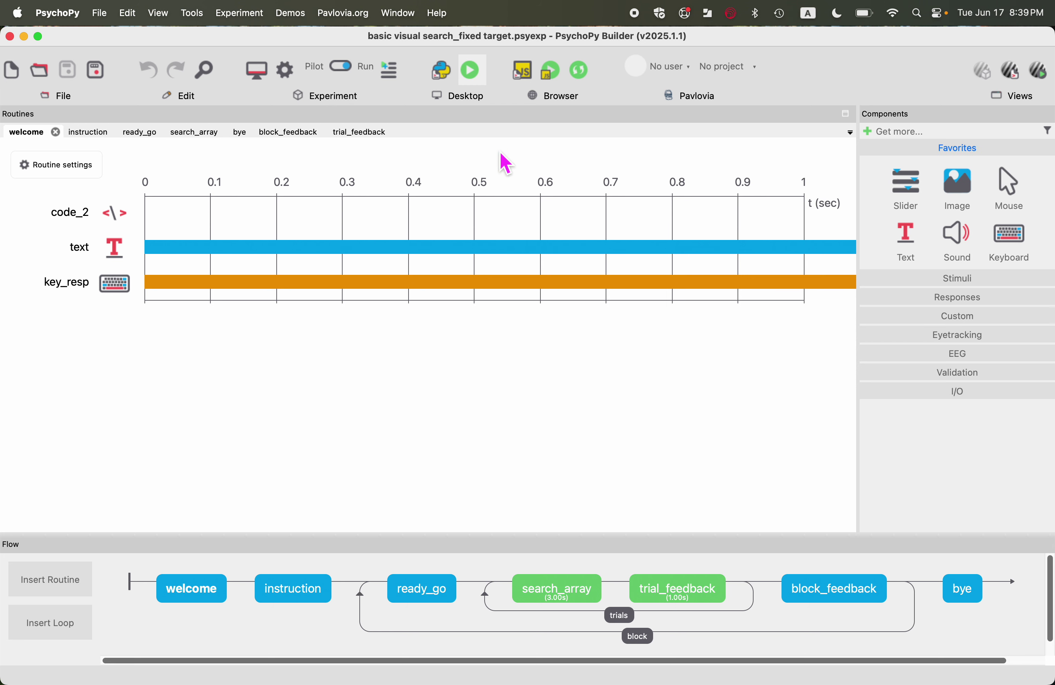
{"action": "left_click", "coordinate": [476, 73]}
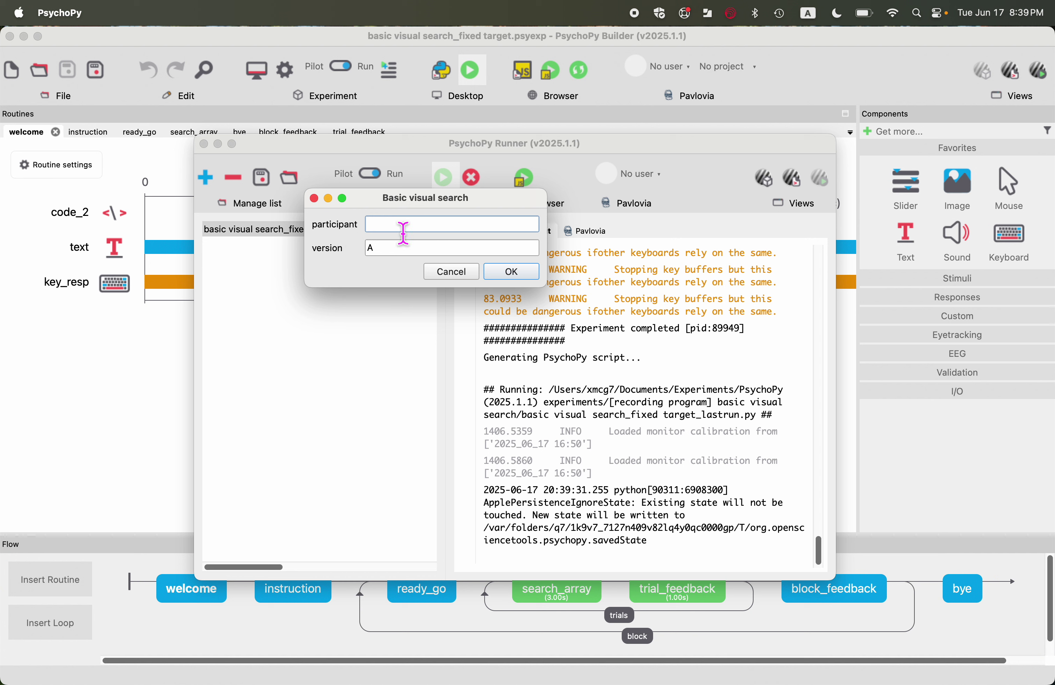
{"action": "key", "text": "Tab"}
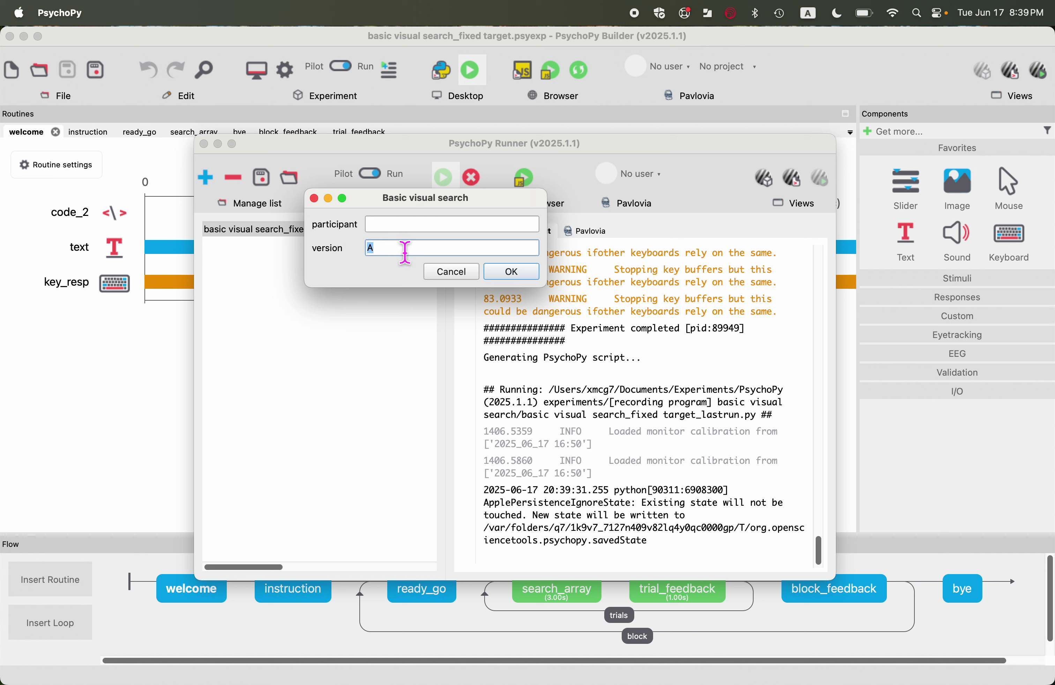
{"action": "left_click", "coordinate": [405, 255]}
{"action": "left_click_drag", "start_coordinate": [405, 255], "coordinate": [359, 250]}
{"action": "left_click", "coordinate": [511, 272]}
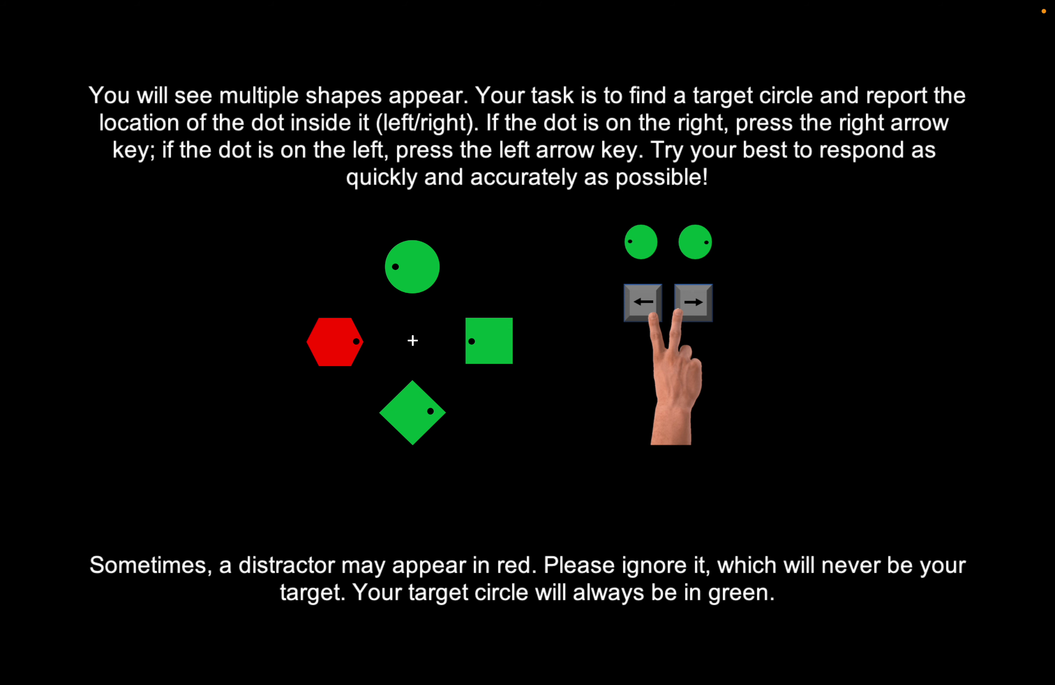
Advance past the task instructions, begin the block, and report the dot in the green target circle as being on the left.
{"action": "key", "text": "space"}
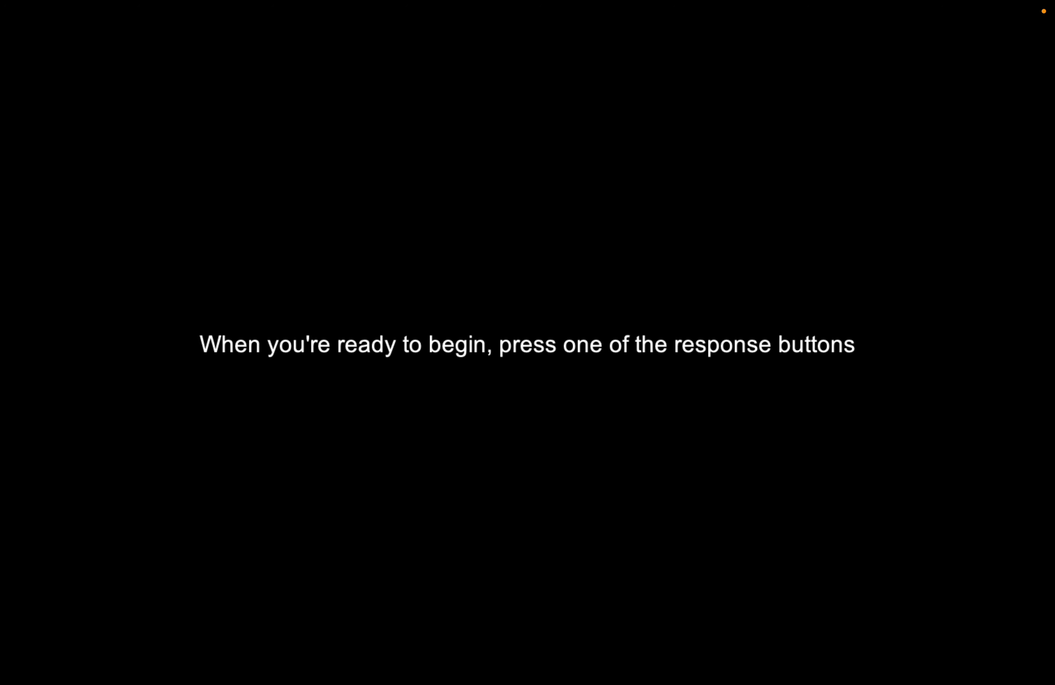
{"action": "key", "text": "space"}
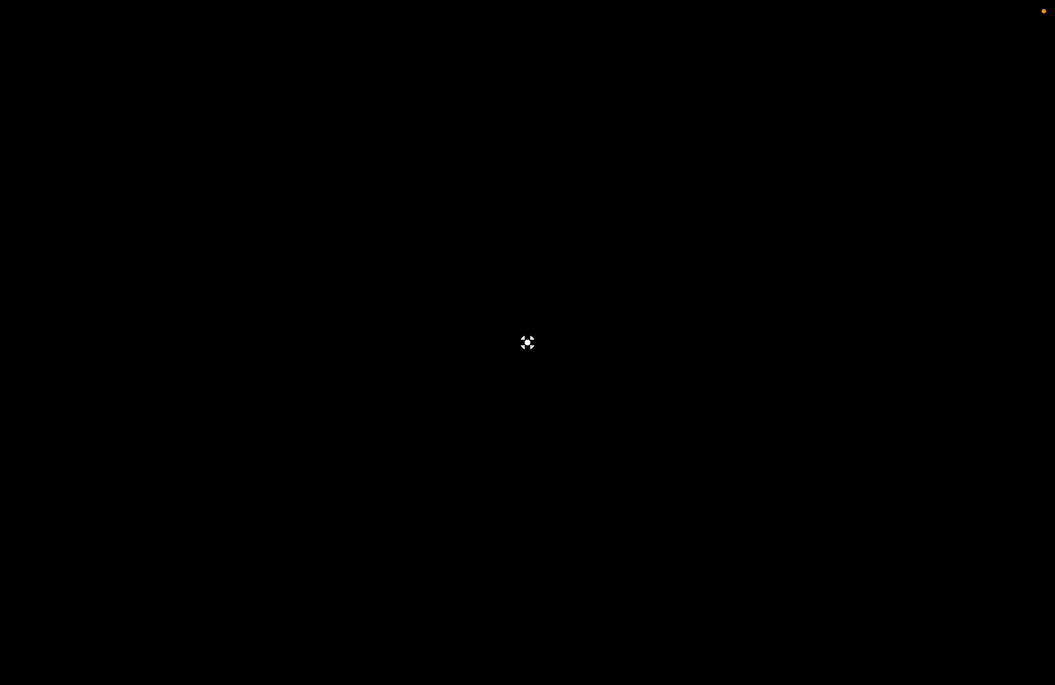
{"action": "key", "text": "Left"}
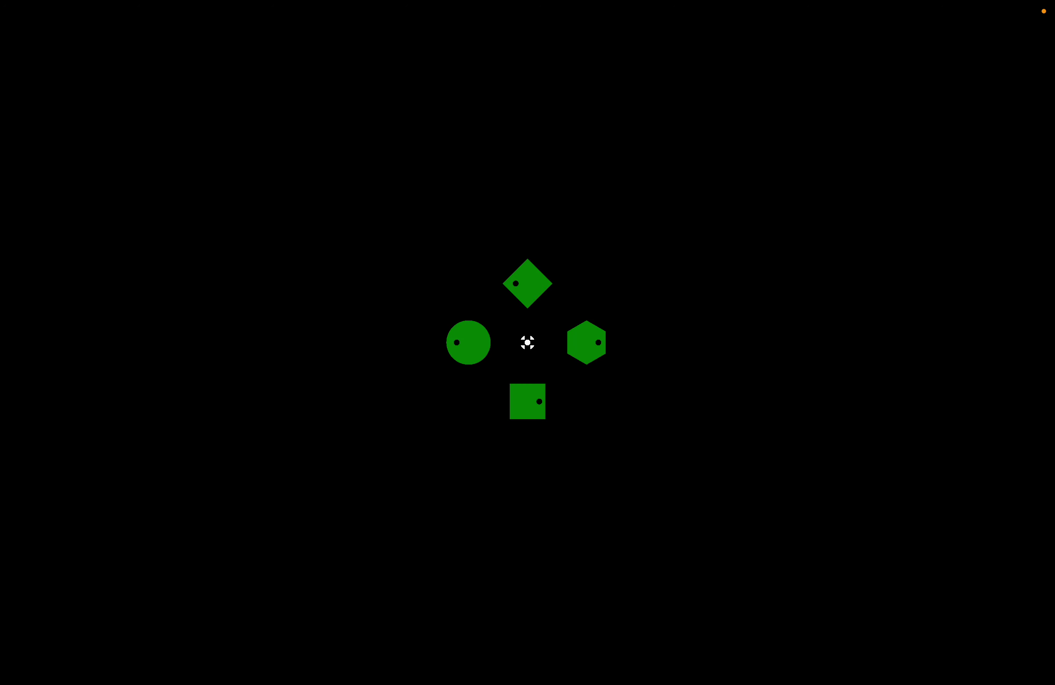
{"action": "key", "text": "Left"}
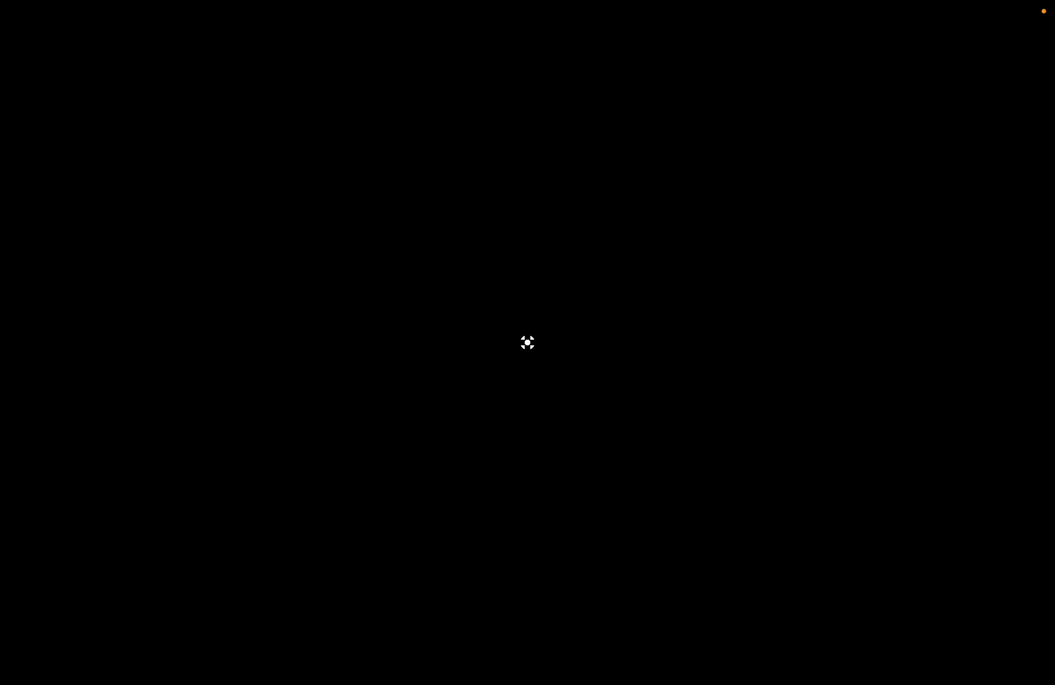
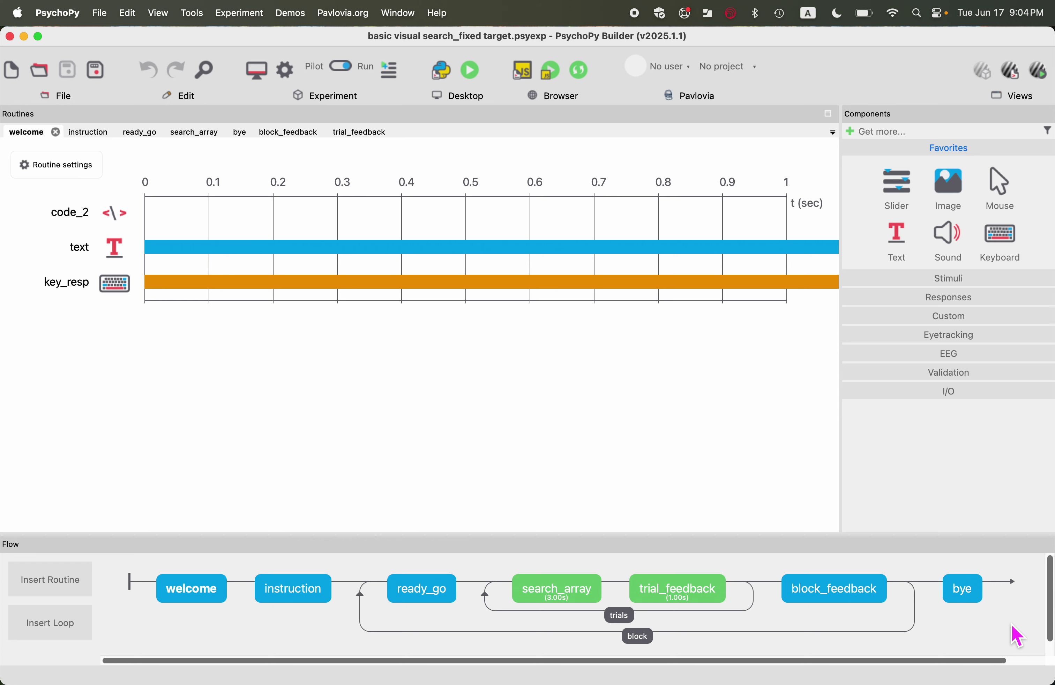
Look through the ready_go, search_array, trial_feedback and welcome routines in the flow, ending on the instruction routine.
{"action": "left_click", "coordinate": [304, 598]}
{"action": "left_click", "coordinate": [439, 601]}
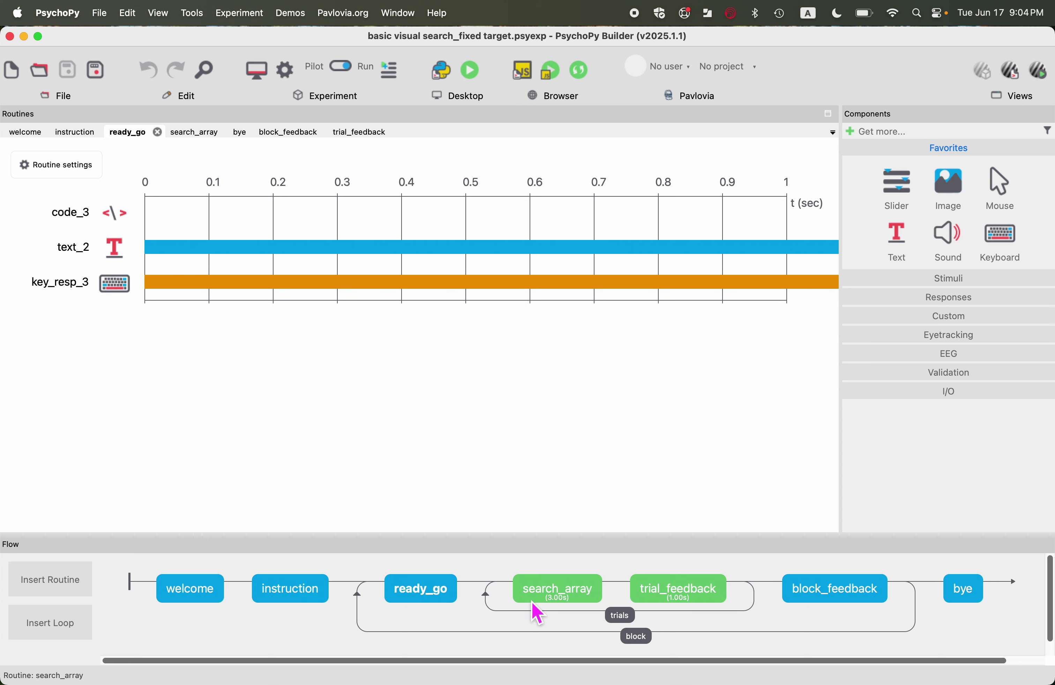
{"action": "left_click", "coordinate": [578, 598]}
{"action": "left_click", "coordinate": [662, 598]}
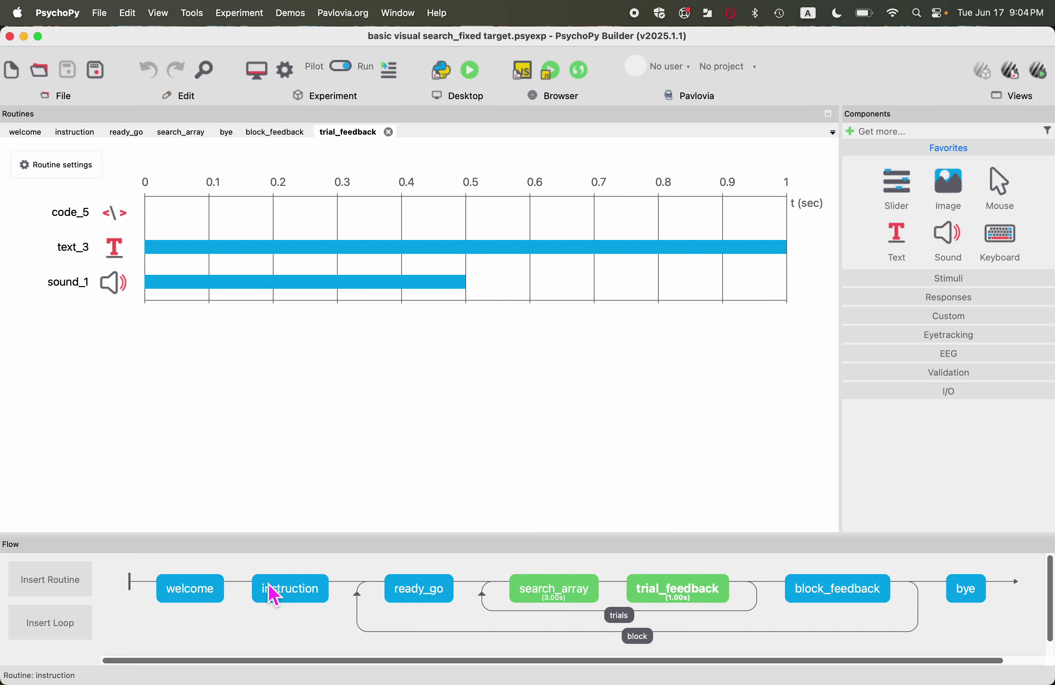
{"action": "left_click", "coordinate": [214, 592]}
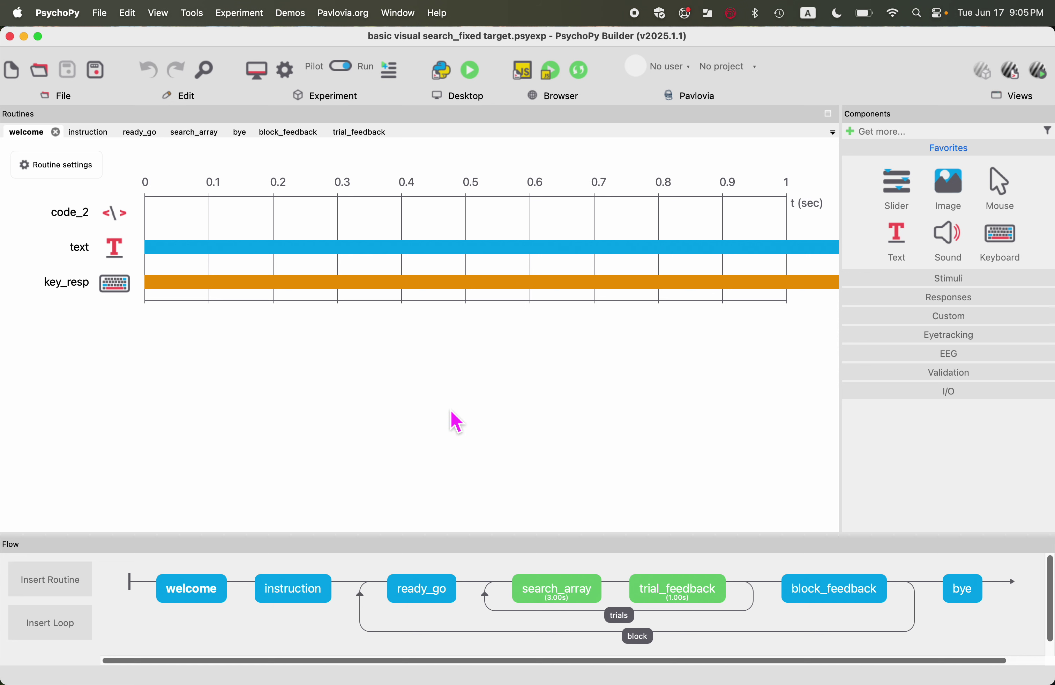
{"action": "left_click", "coordinate": [307, 587]}
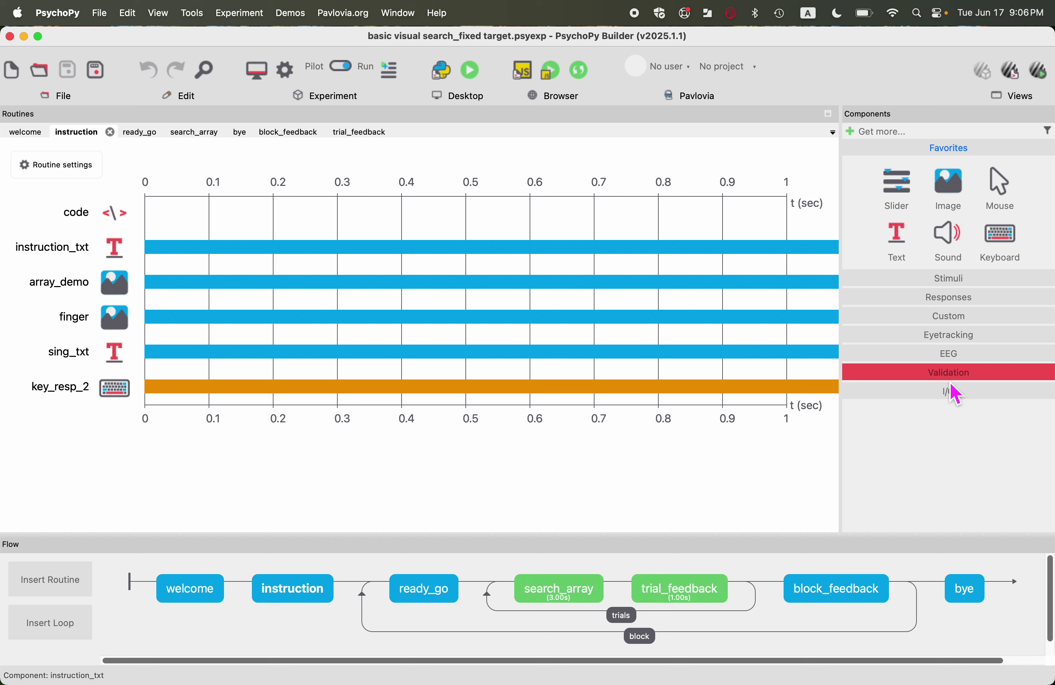
Examine the components available in the Stimuli, Responses and Custom categories, collapsing each category after viewing it.
{"action": "left_click", "coordinate": [955, 283]}
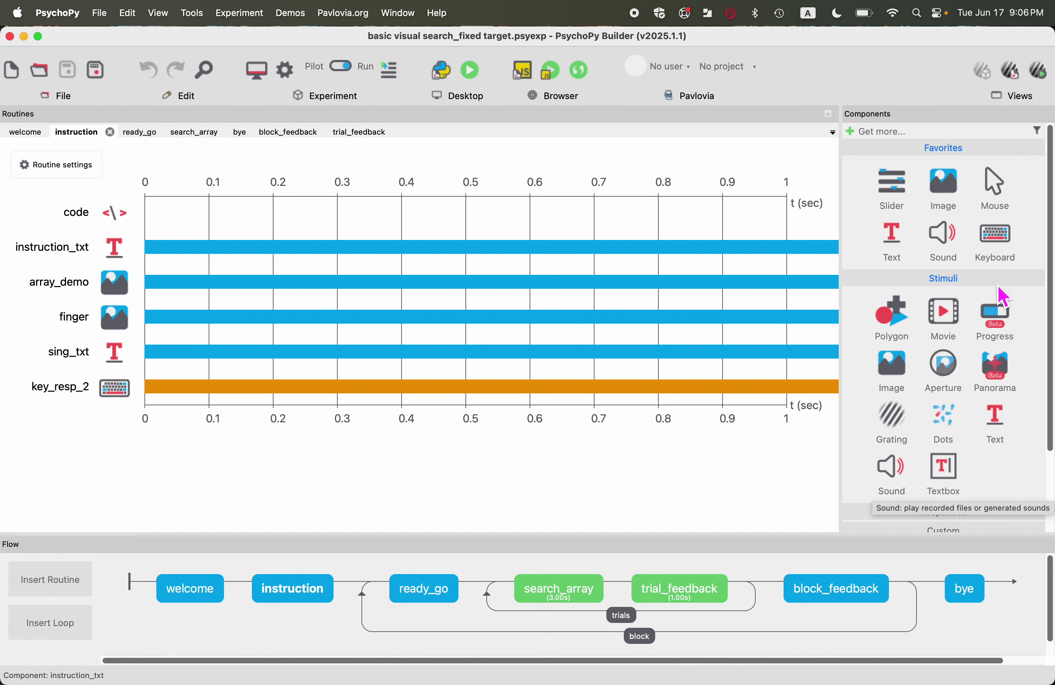
{"action": "left_click", "coordinate": [937, 279]}
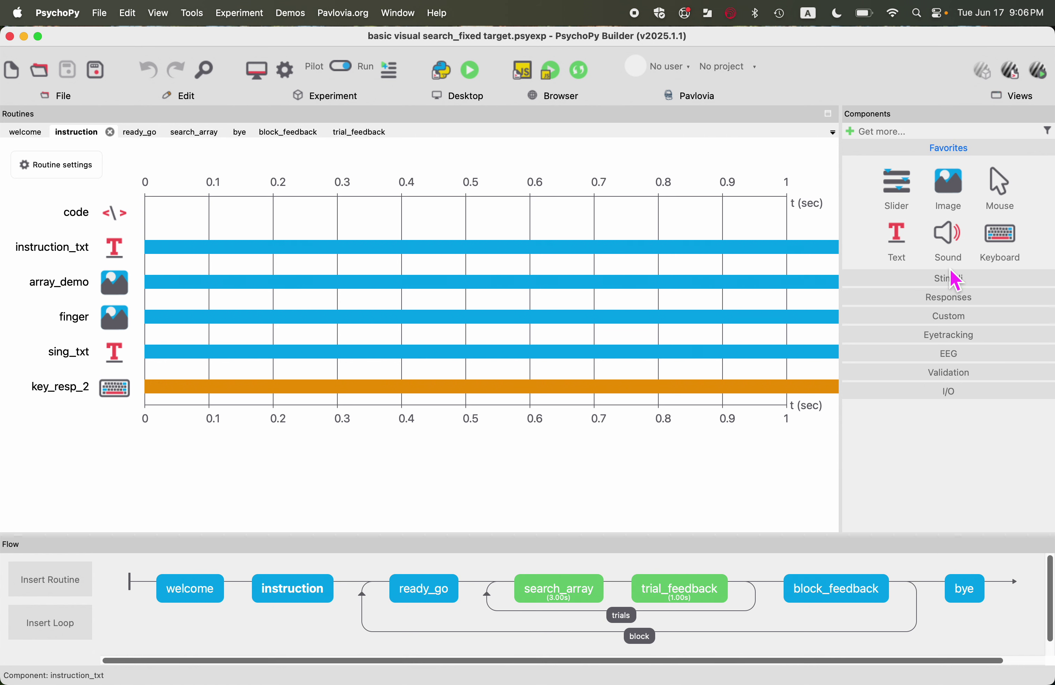
{"action": "left_click", "coordinate": [952, 295]}
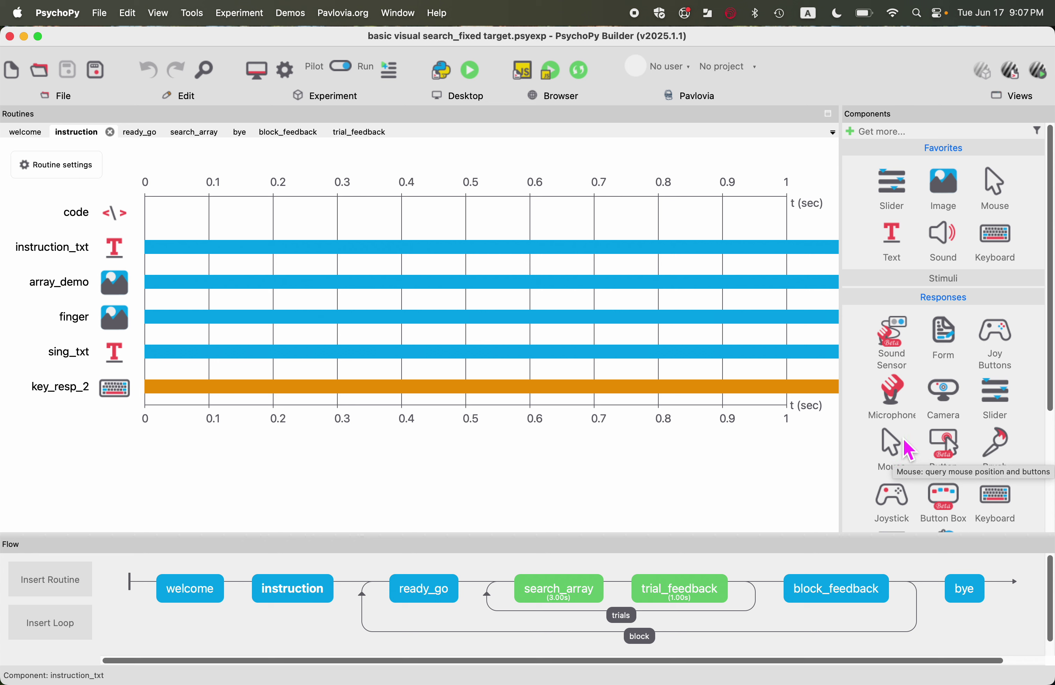
{"action": "left_click", "coordinate": [946, 300]}
{"action": "left_click", "coordinate": [954, 317]}
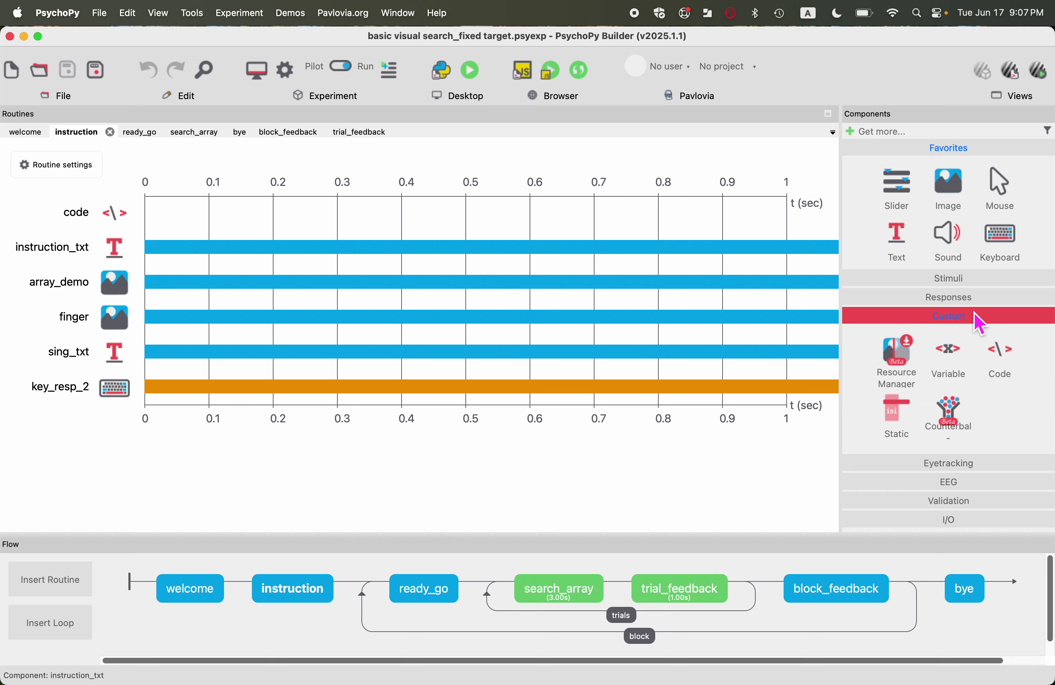
{"action": "left_click", "coordinate": [960, 317]}
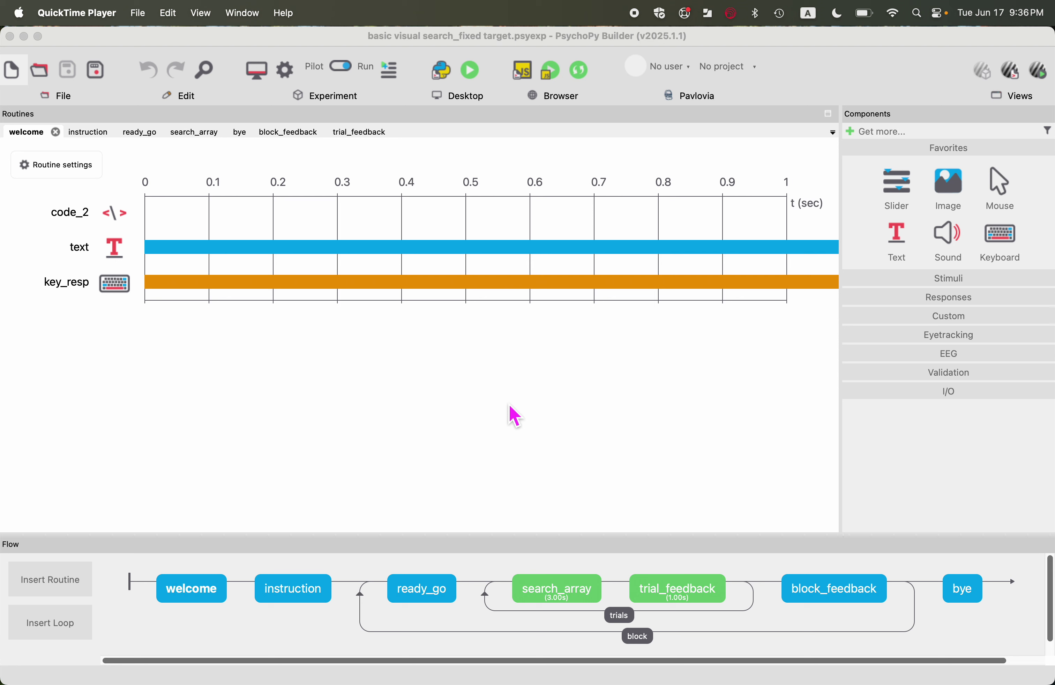
Create a new blank experiment and maximize its window.
{"action": "left_click", "coordinate": [516, 417]}
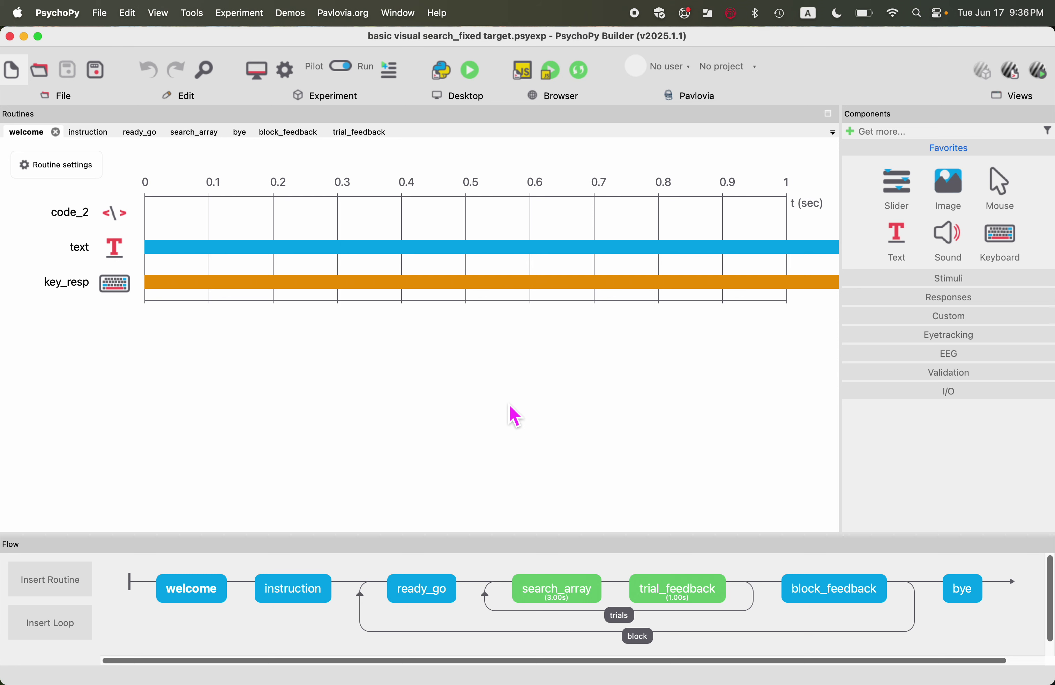
{"action": "left_click", "coordinate": [12, 72]}
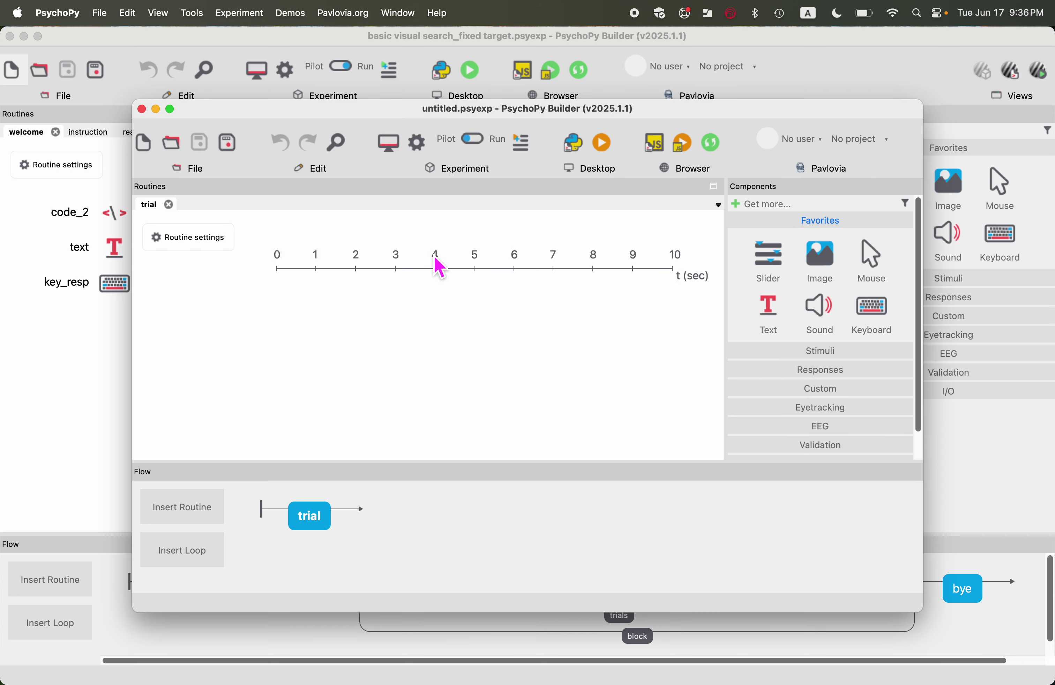
{"action": "double_click", "coordinate": [458, 112]}
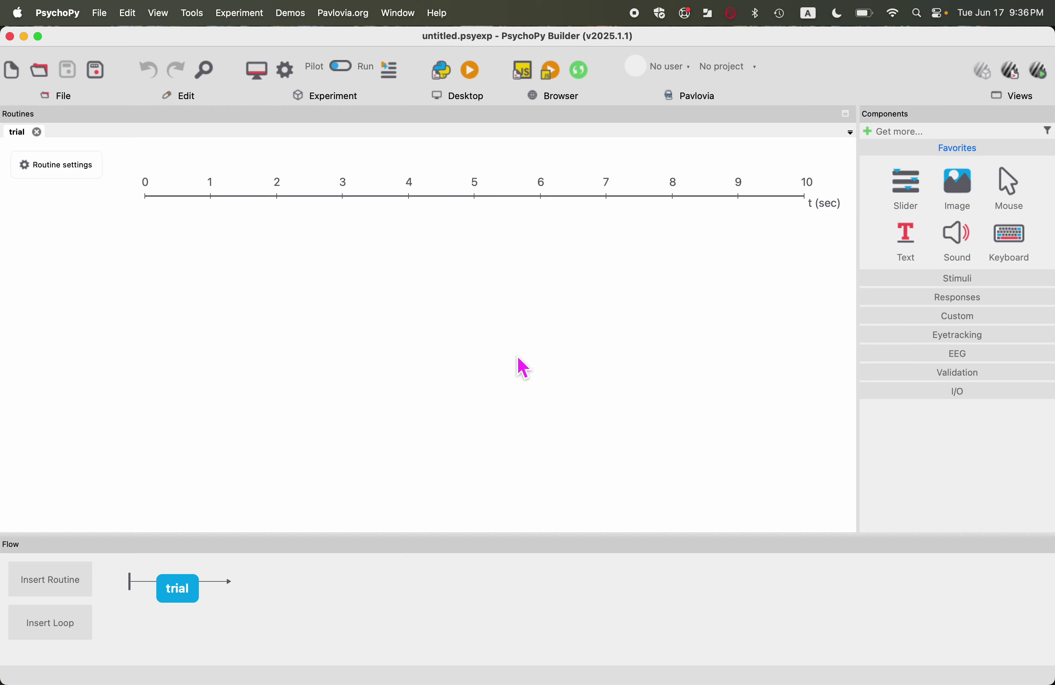
Open the Monitor Center and compare the settings of Macbook, asus(low resolution) and testMonitor, leaving Macbook selected.
{"action": "left_click", "coordinate": [262, 80]}
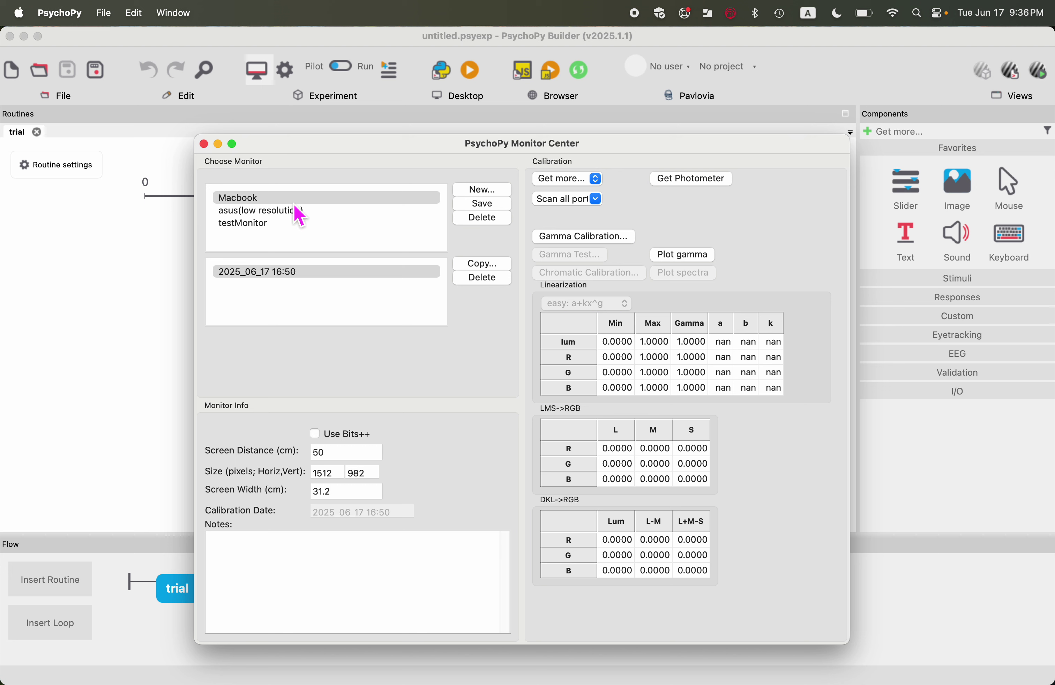
{"action": "left_click", "coordinate": [250, 199]}
{"action": "left_click", "coordinate": [254, 212]}
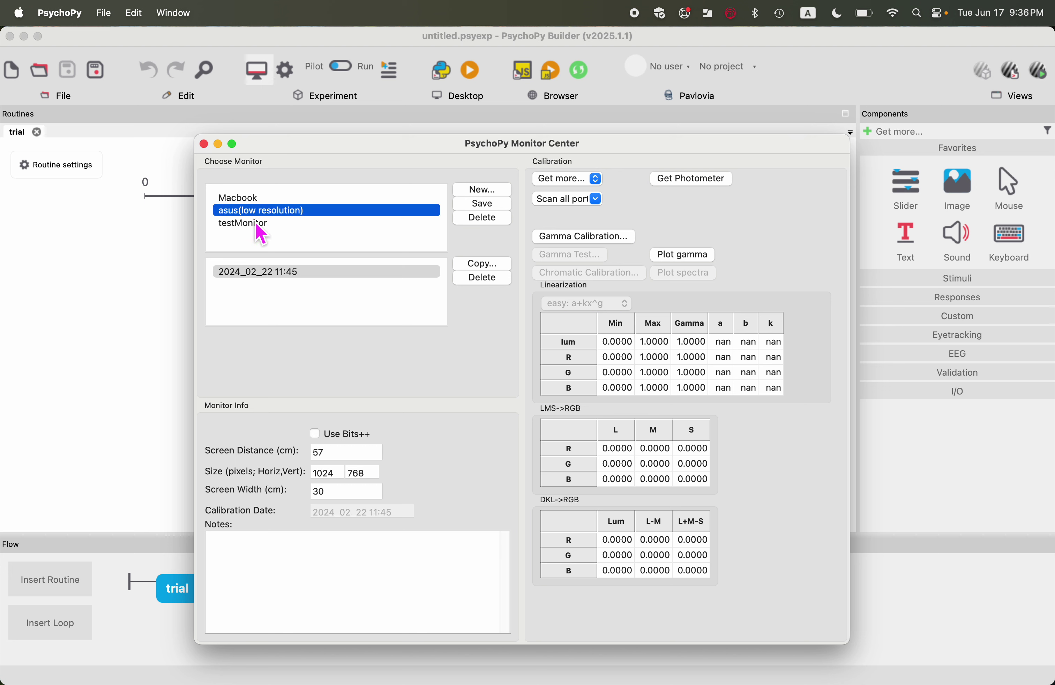
{"action": "left_click", "coordinate": [258, 224]}
{"action": "left_click", "coordinate": [244, 198]}
{"action": "left_click", "coordinate": [251, 211]}
{"action": "left_click", "coordinate": [254, 225]}
{"action": "left_click", "coordinate": [254, 213]}
{"action": "left_click", "coordinate": [247, 199]}
{"action": "left_click", "coordinate": [247, 211]}
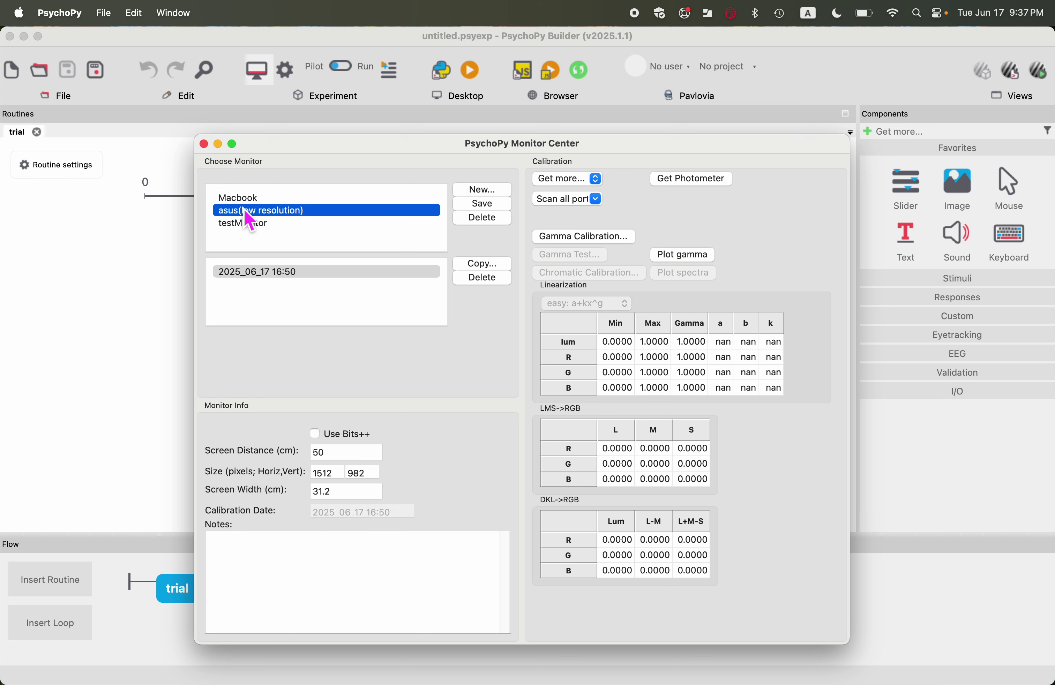
{"action": "left_click", "coordinate": [249, 223]}
{"action": "left_click", "coordinate": [247, 200]}
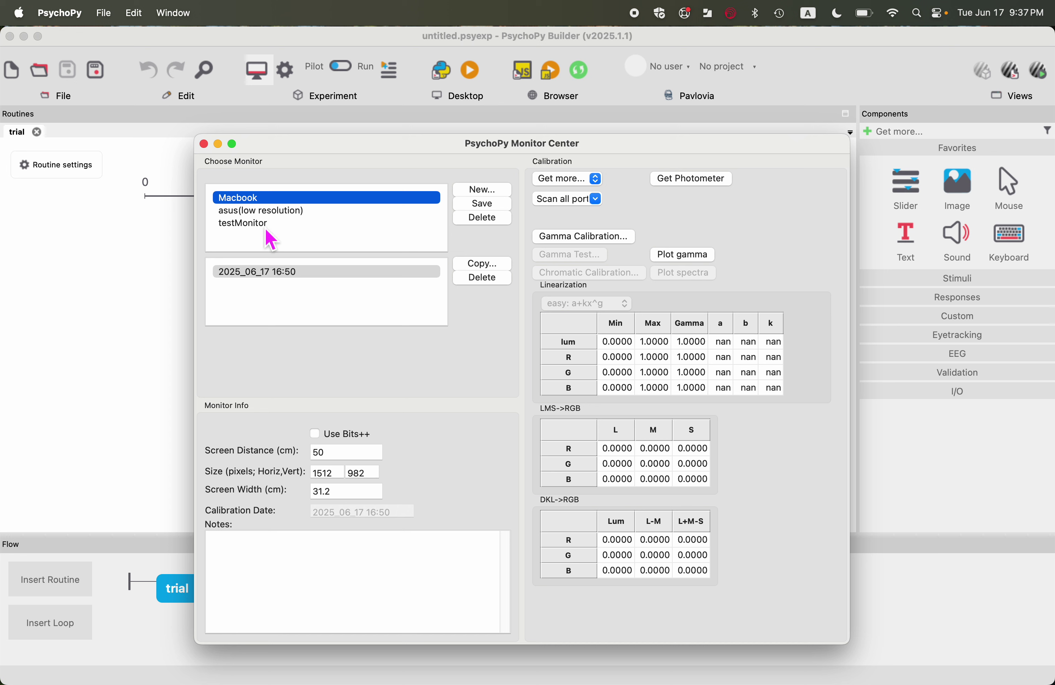
Save the Macbook monitor's settings and close the Monitor Center without adding a new monitor.
{"action": "left_click", "coordinate": [489, 191]}
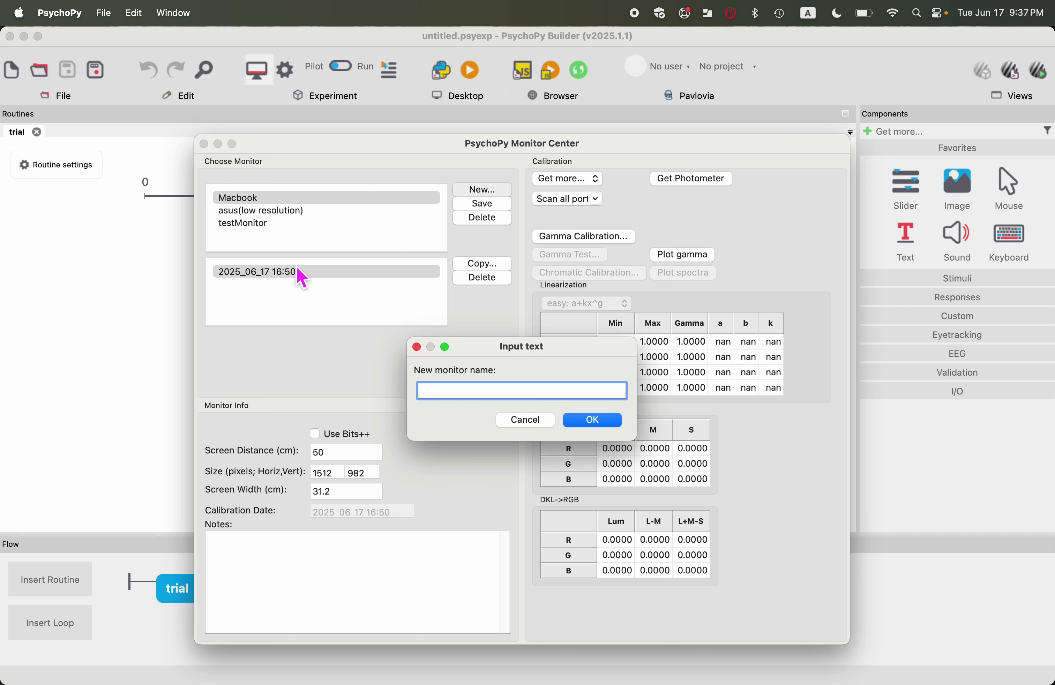
{"action": "left_click", "coordinate": [529, 423]}
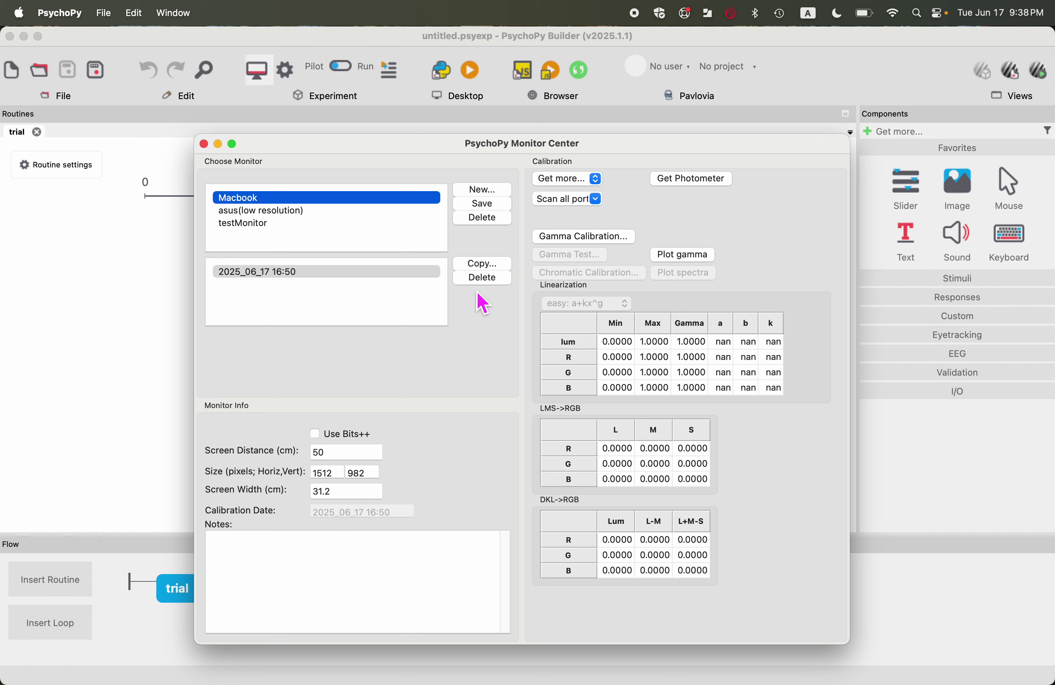
{"action": "left_click", "coordinate": [484, 204]}
{"action": "left_click", "coordinate": [204, 144]}
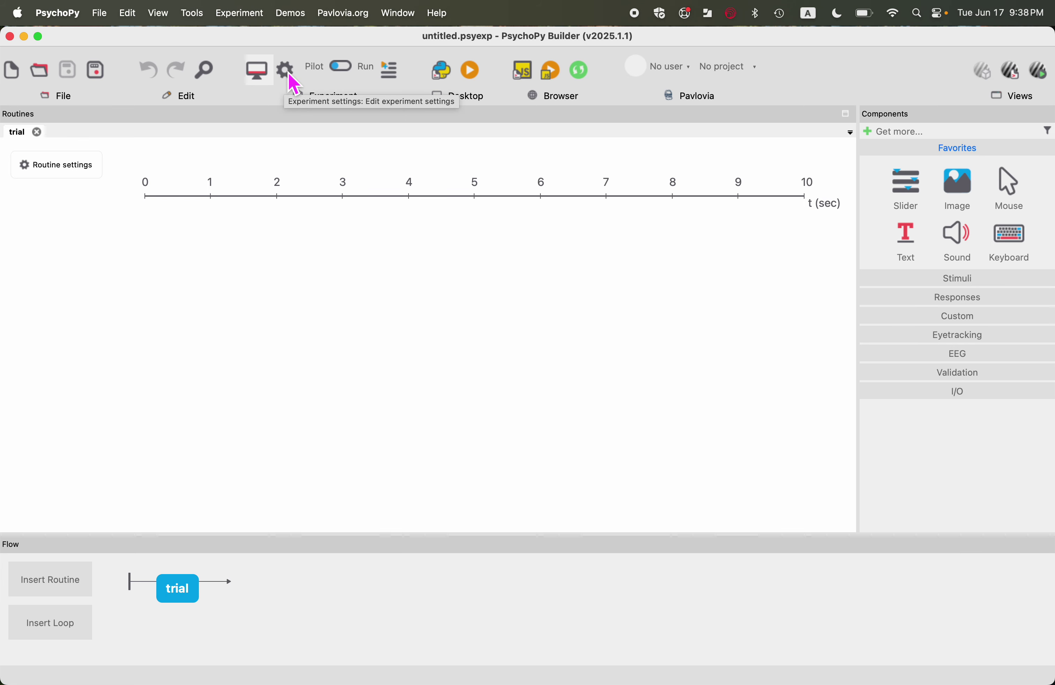
In the experiment settings, name the experiment "search visual task" and set its run mode to Running.
{"action": "left_click", "coordinate": [294, 84]}
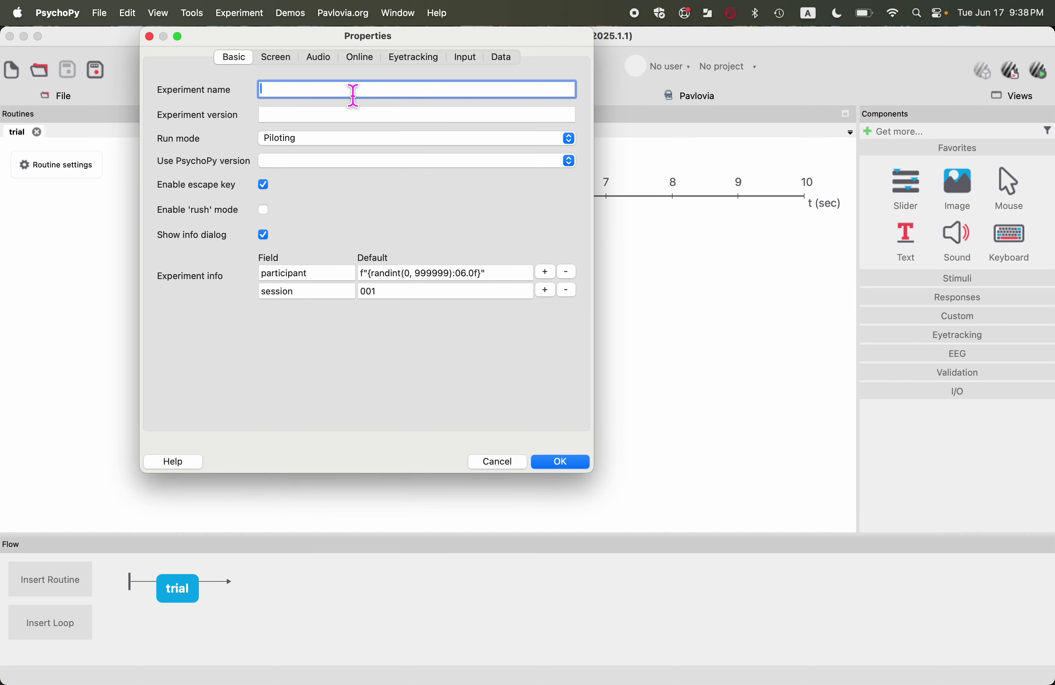
{"action": "type", "text": "search visual task"}
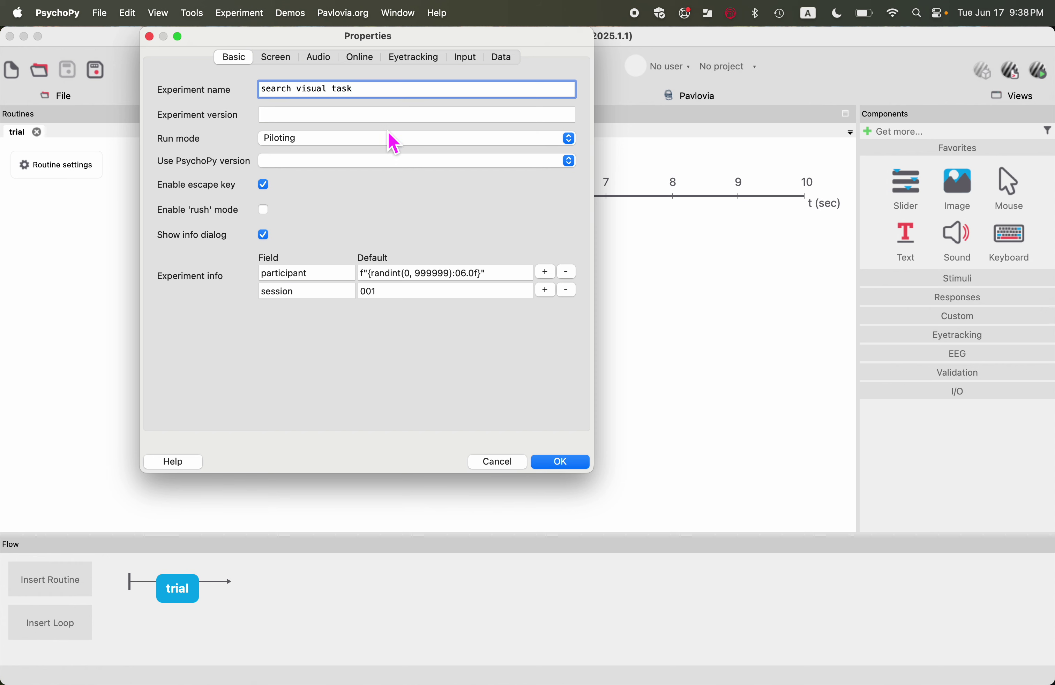
{"action": "left_click", "coordinate": [307, 140]}
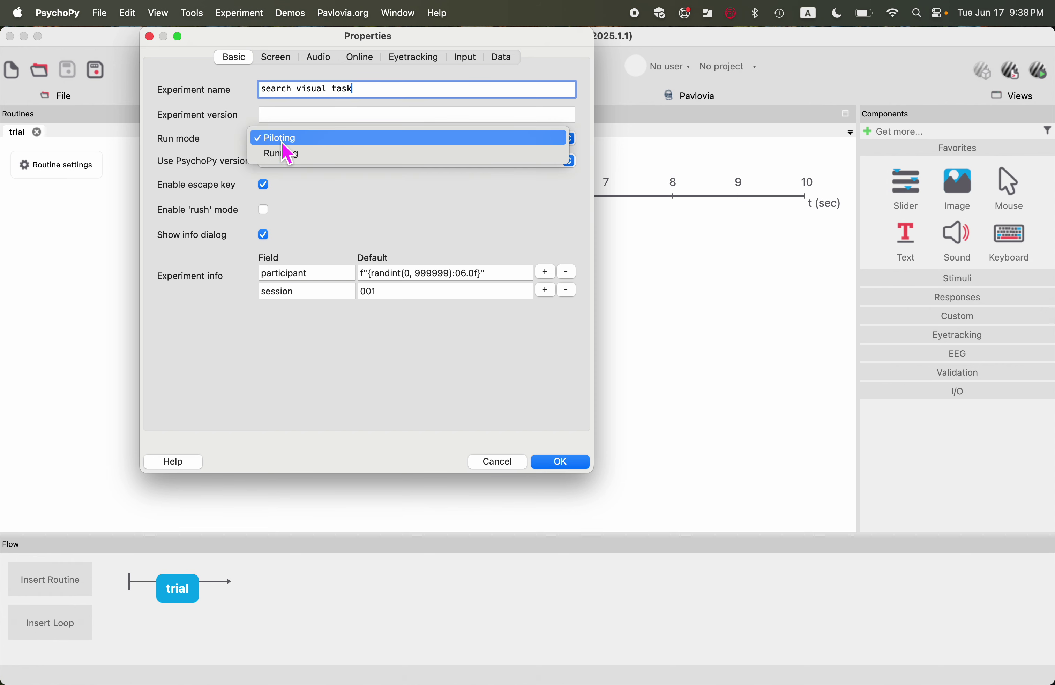
{"action": "left_click", "coordinate": [315, 155]}
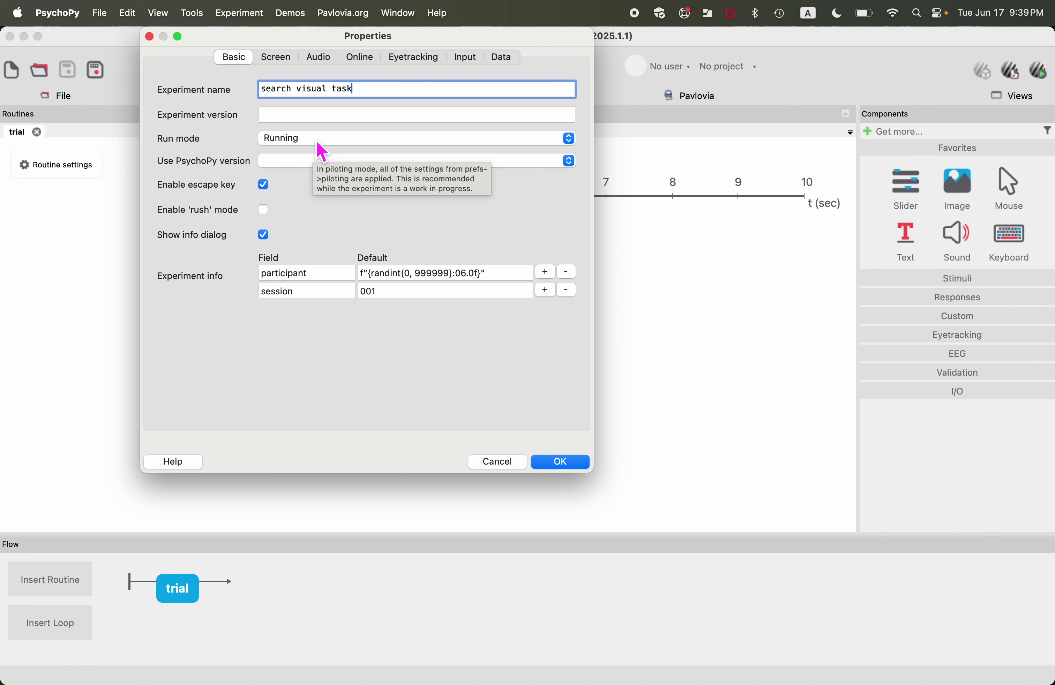
Examine the available PsychoPy versions in the experiment settings, leaving the version blank.
{"action": "left_click", "coordinate": [300, 162]}
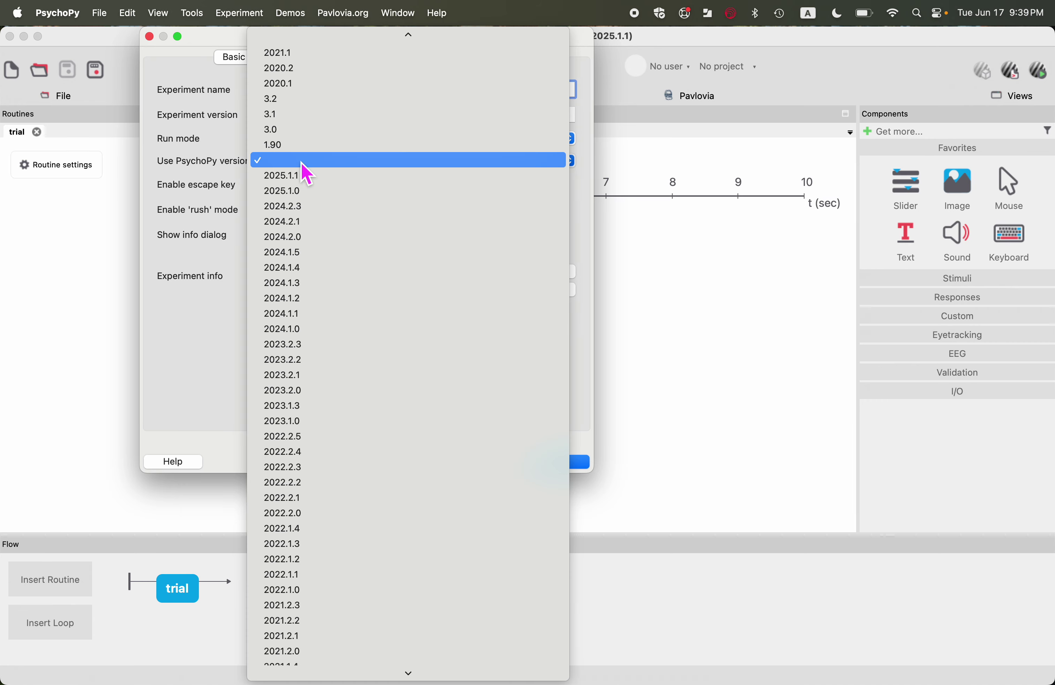
{"action": "left_click", "coordinate": [301, 162]}
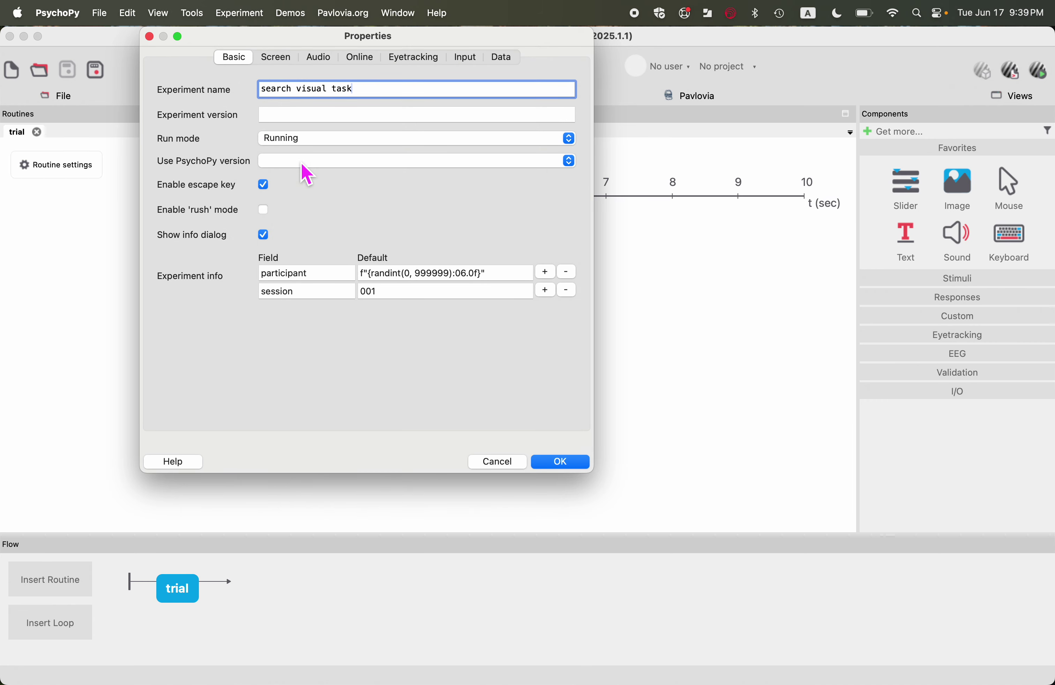
{"action": "left_click", "coordinate": [302, 165]}
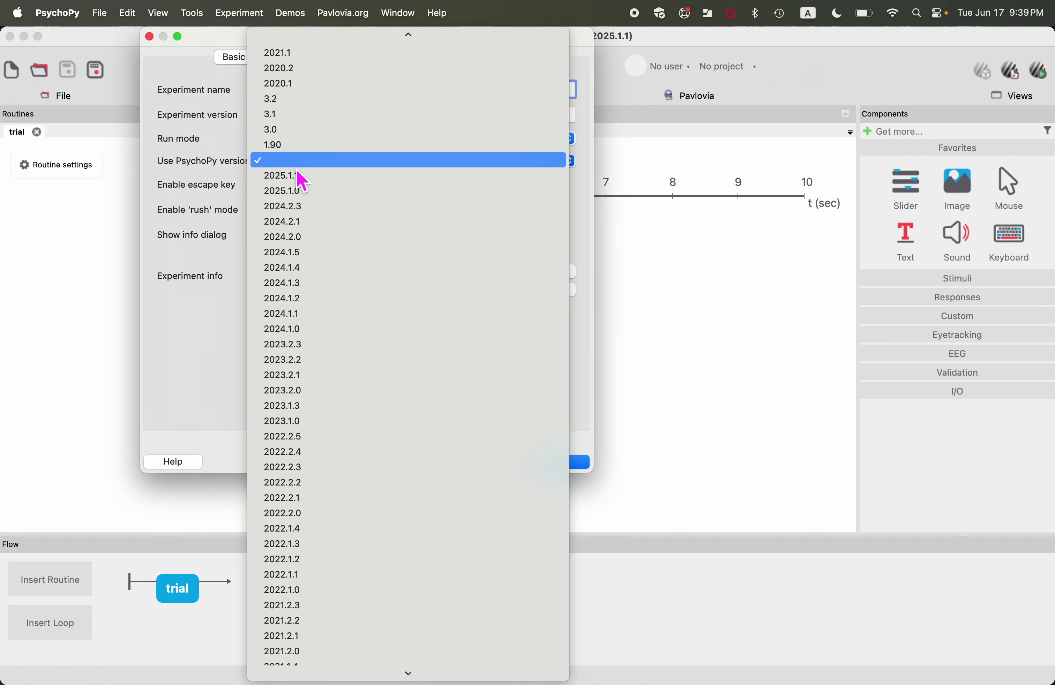
{"action": "left_click", "coordinate": [298, 168]}
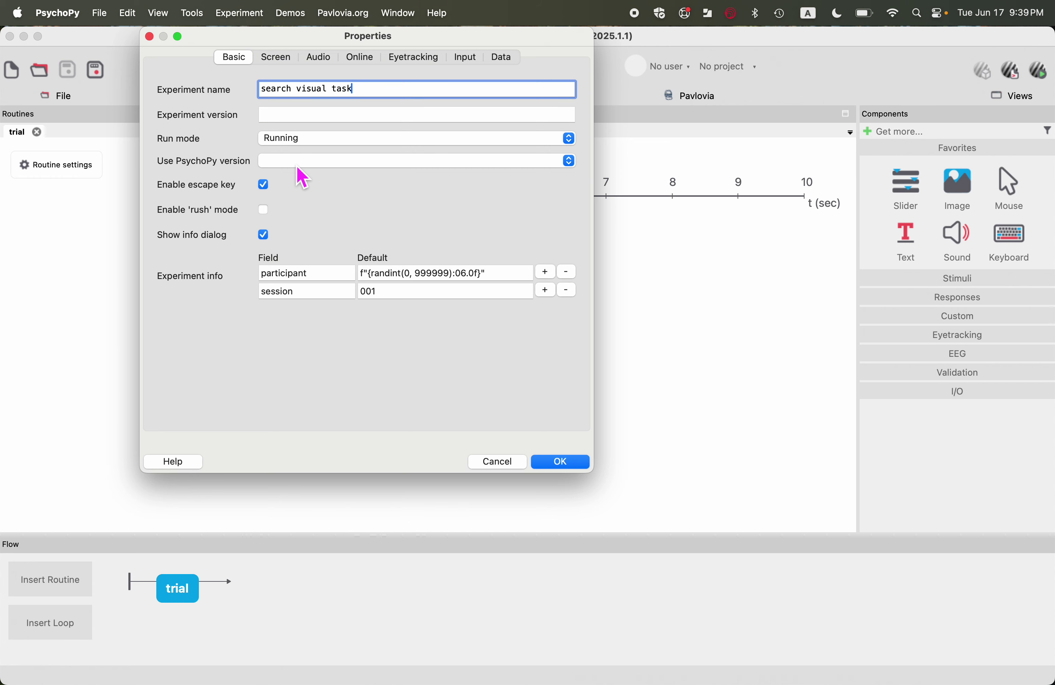
{"action": "left_click", "coordinate": [303, 177]}
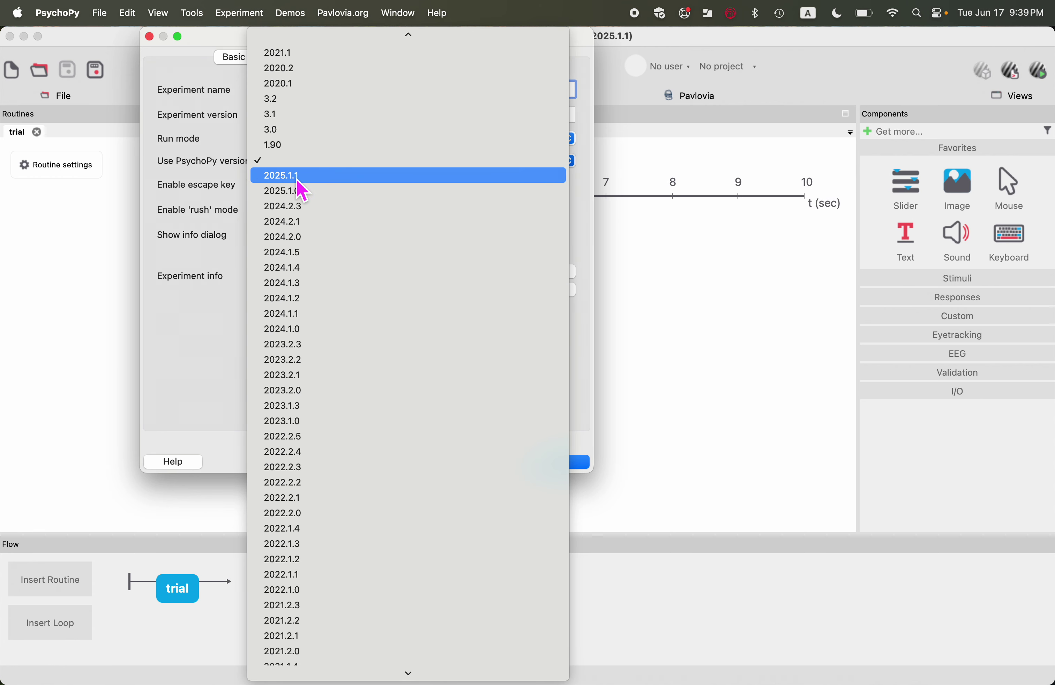
{"action": "left_click", "coordinate": [290, 162]}
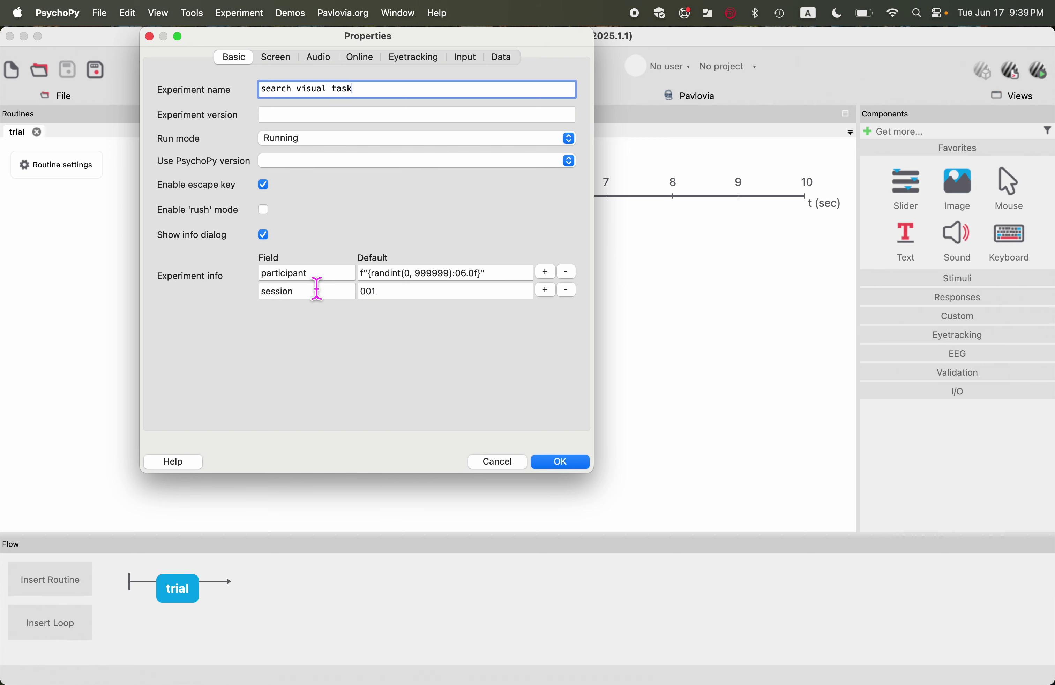
In the experiment info, clear the participant default and rename the session field to "version" with default A.
{"action": "left_click", "coordinate": [491, 280]}
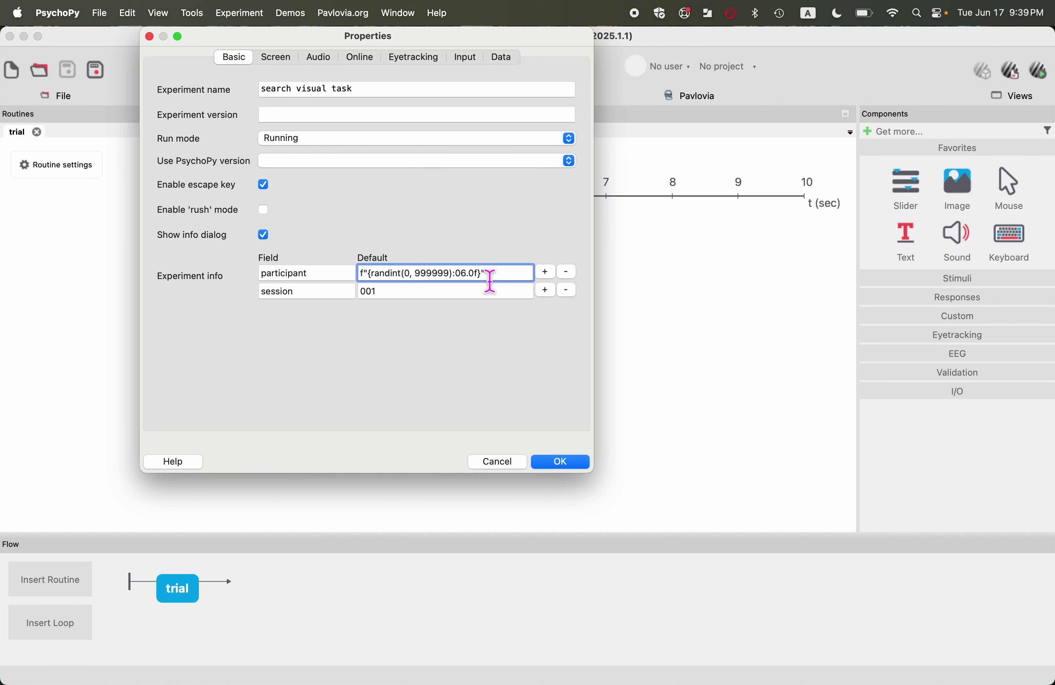
{"action": "left_click_drag", "start_coordinate": [490, 280], "coordinate": [351, 281]}
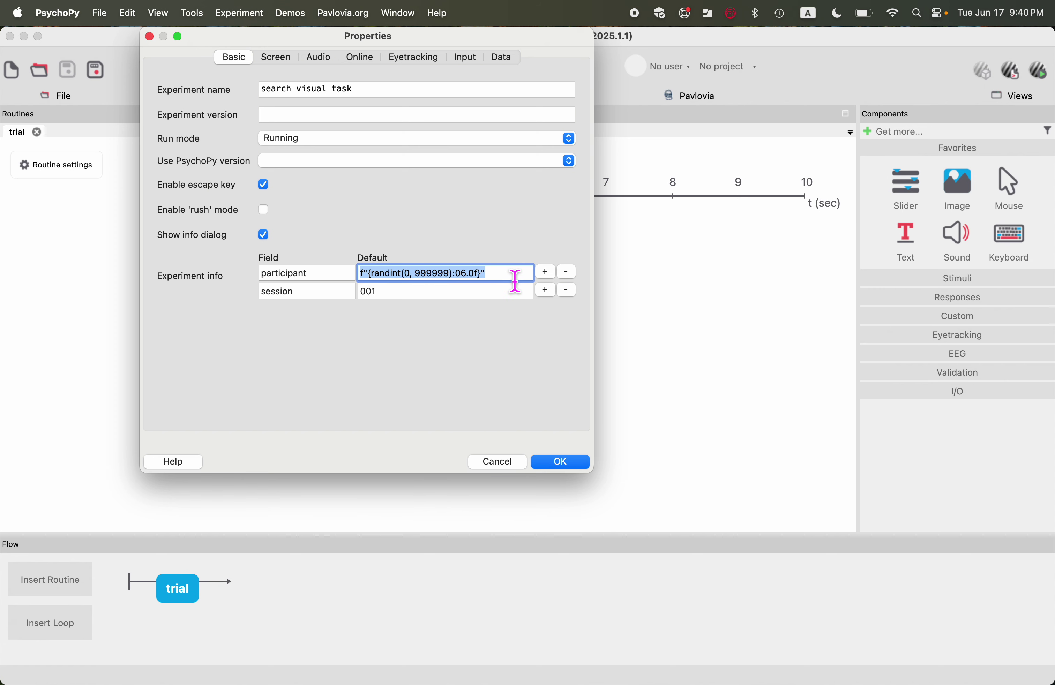
{"action": "key", "text": "BackSpace"}
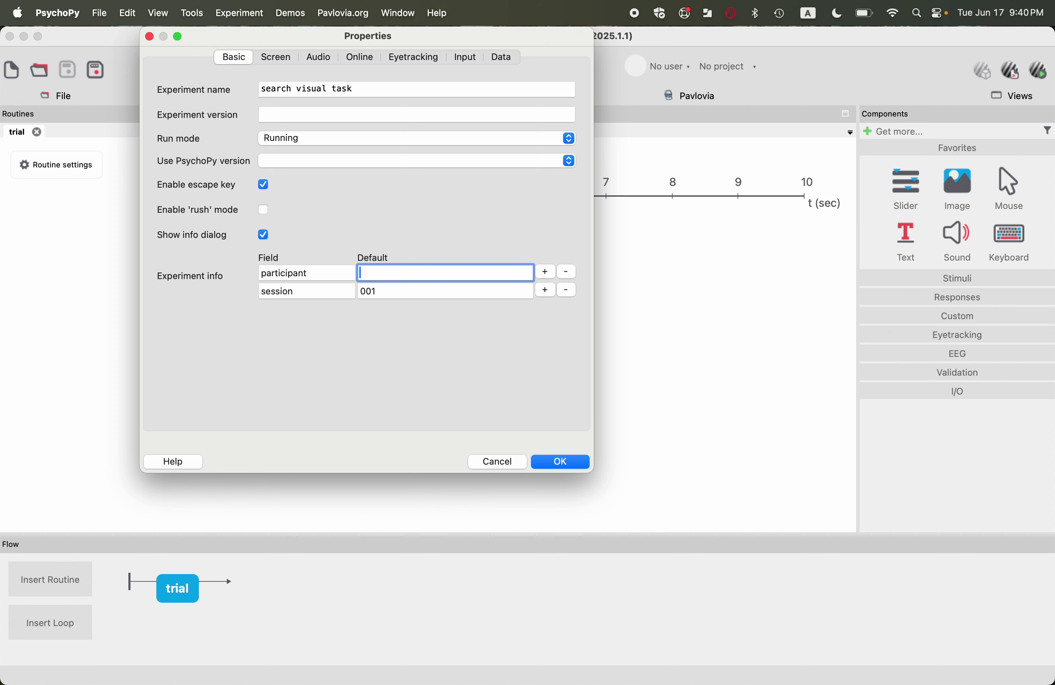
{"action": "key", "text": "Tab"}
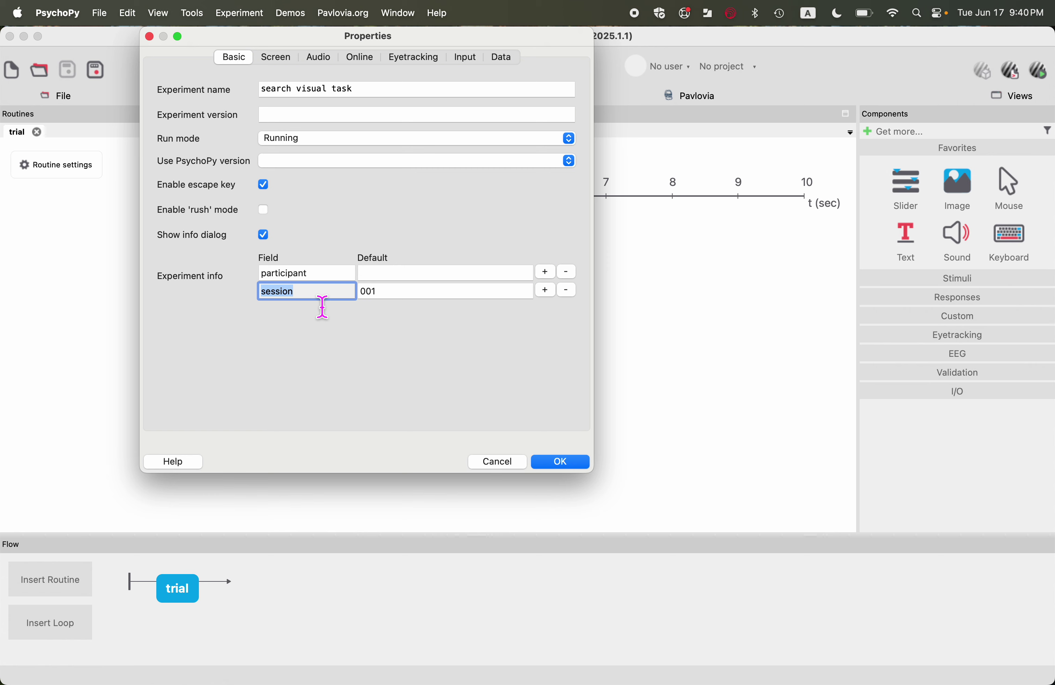
{"action": "type", "text": "version"}
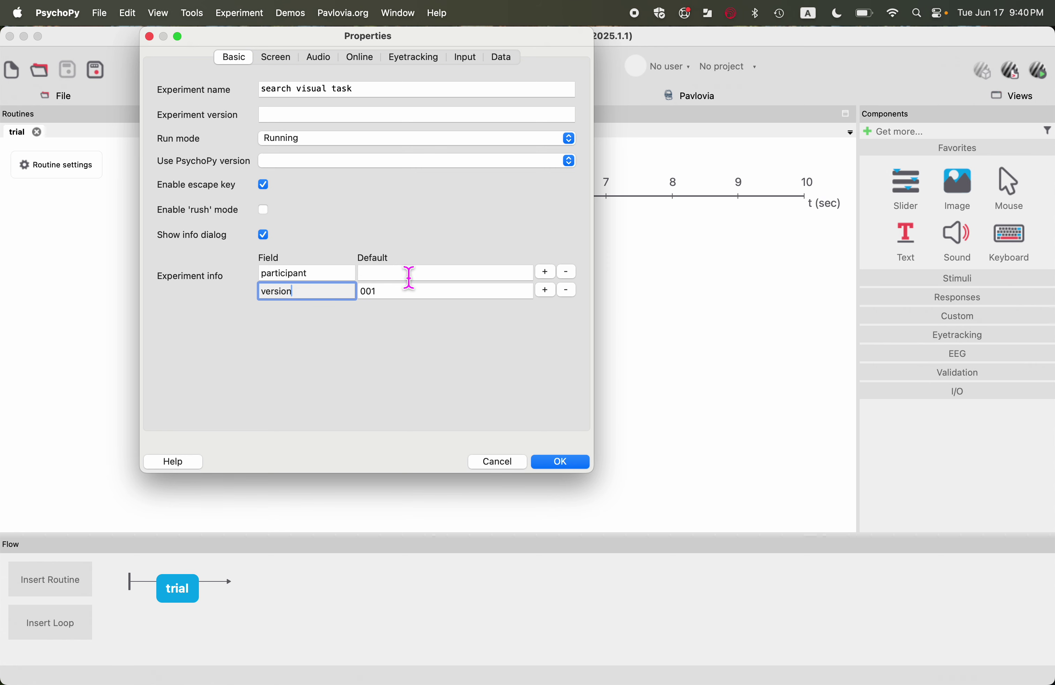
{"action": "double_click", "coordinate": [393, 294]}
{"action": "type", "text": "A"}
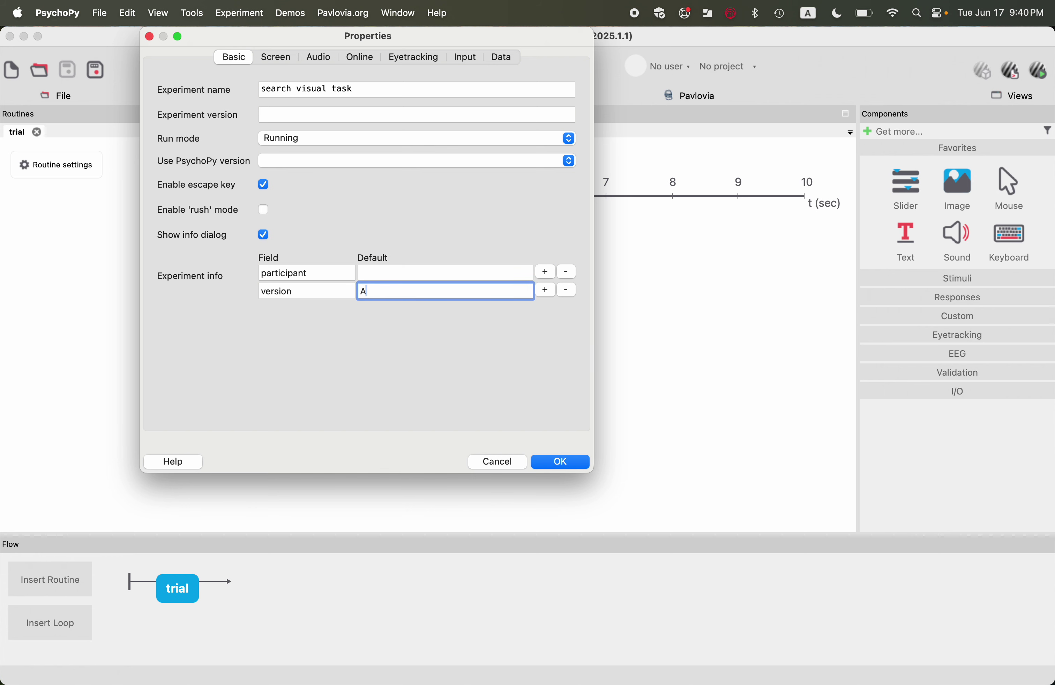
{"action": "left_click", "coordinate": [456, 362]}
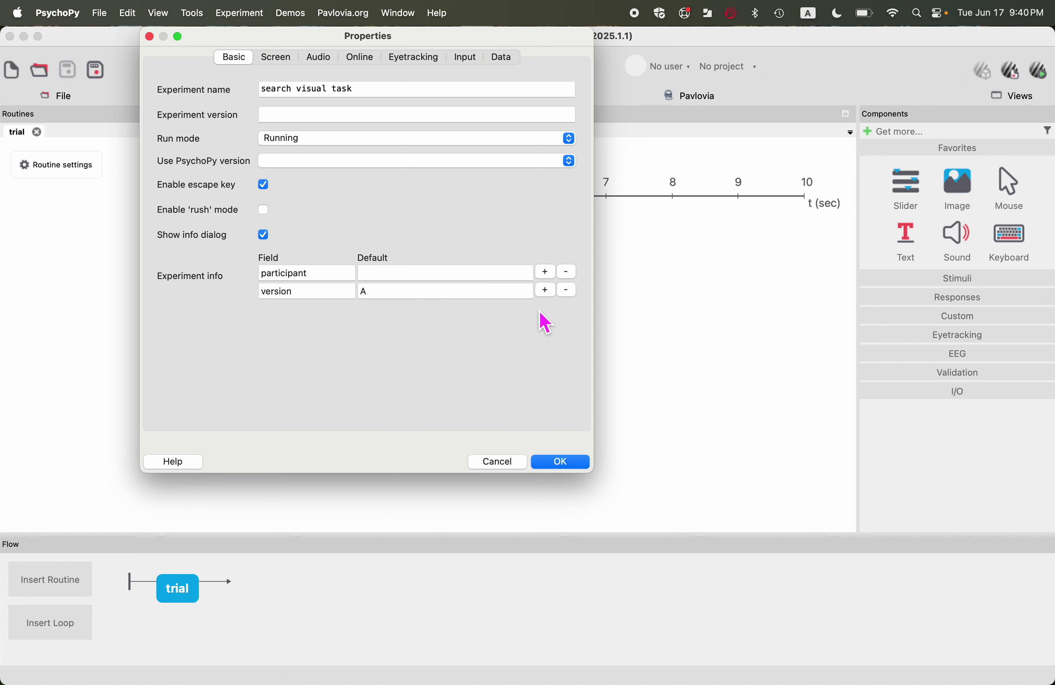
Add gender and age fields without defaults to the experiment info and remove both again.
{"action": "left_click", "coordinate": [547, 292]}
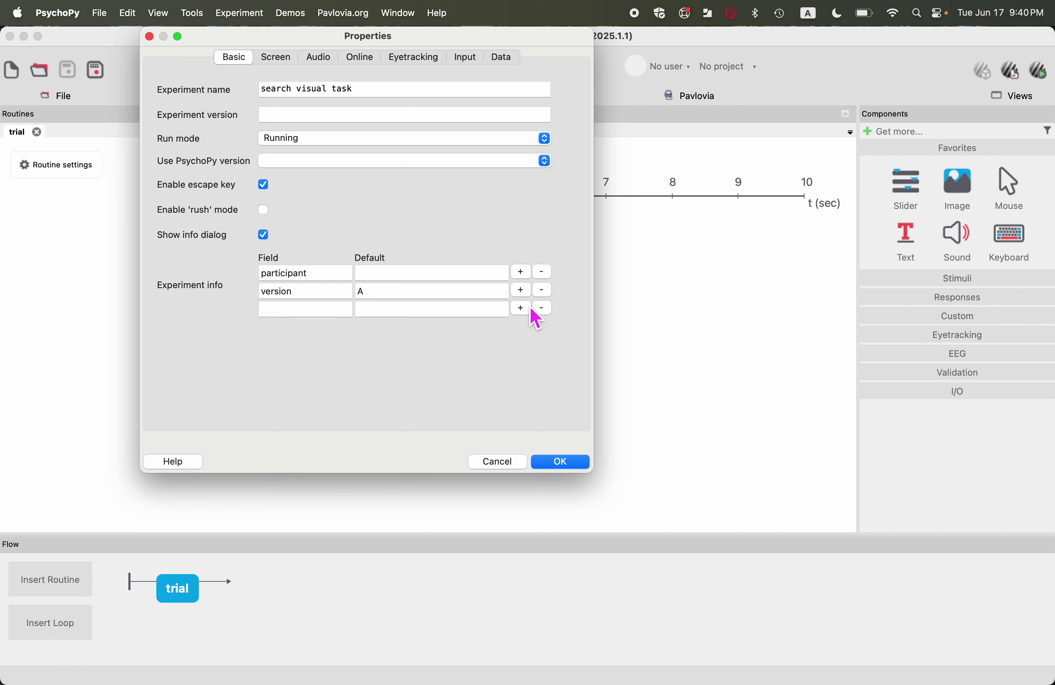
{"action": "left_click", "coordinate": [343, 317]}
{"action": "type", "text": "gender"}
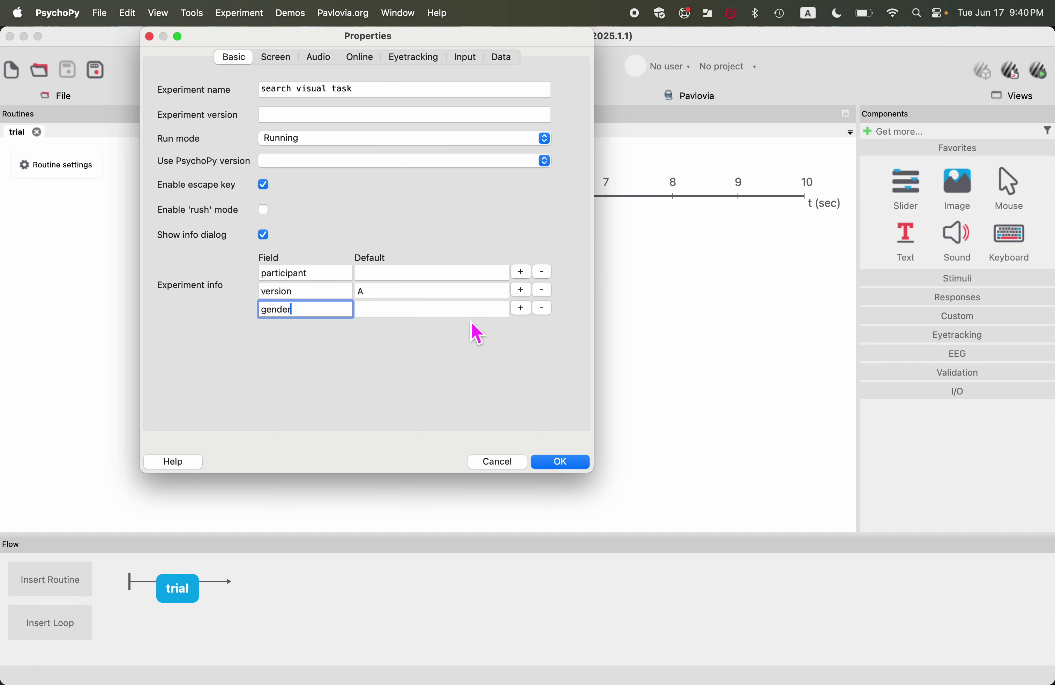
{"action": "left_click", "coordinate": [450, 314]}
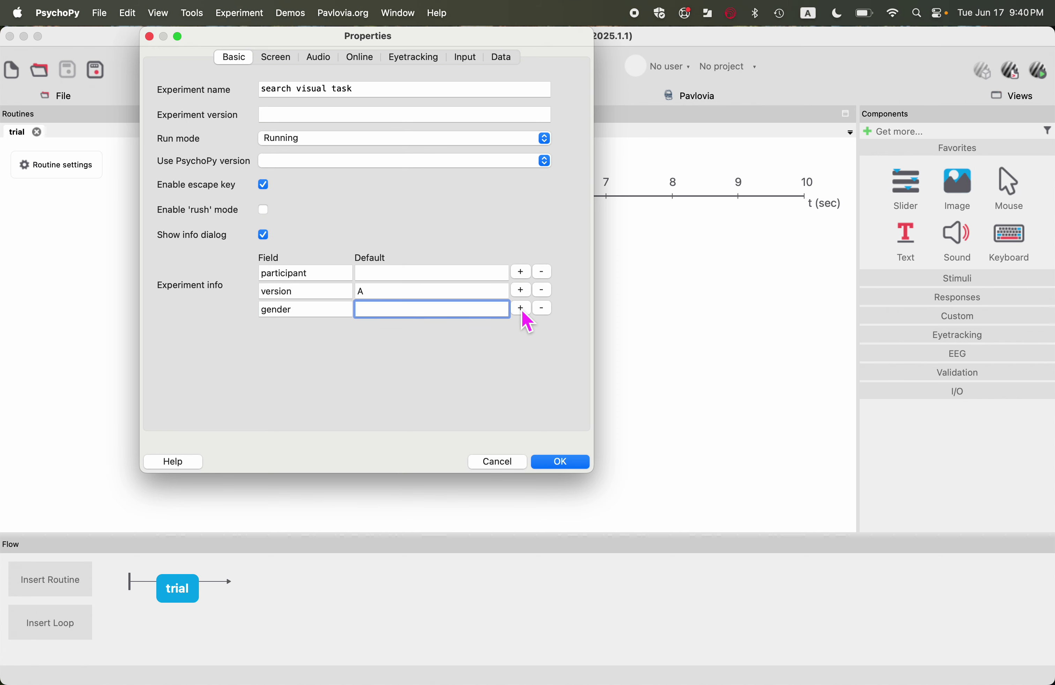
{"action": "left_click", "coordinate": [522, 308]}
{"action": "left_click", "coordinate": [309, 328]}
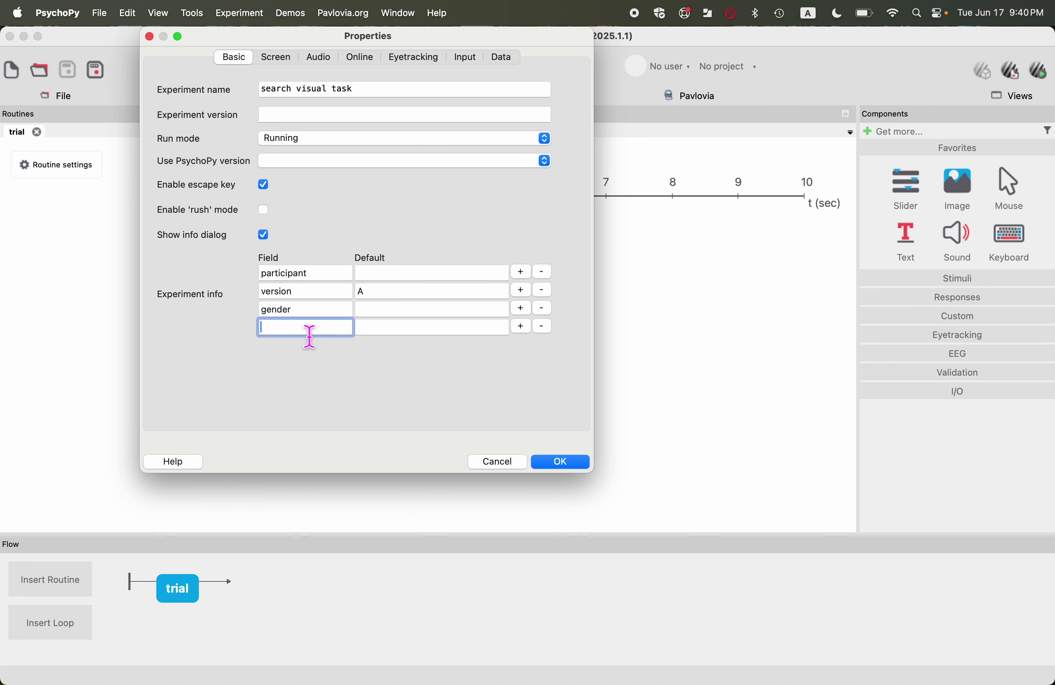
{"action": "type", "text": "age"}
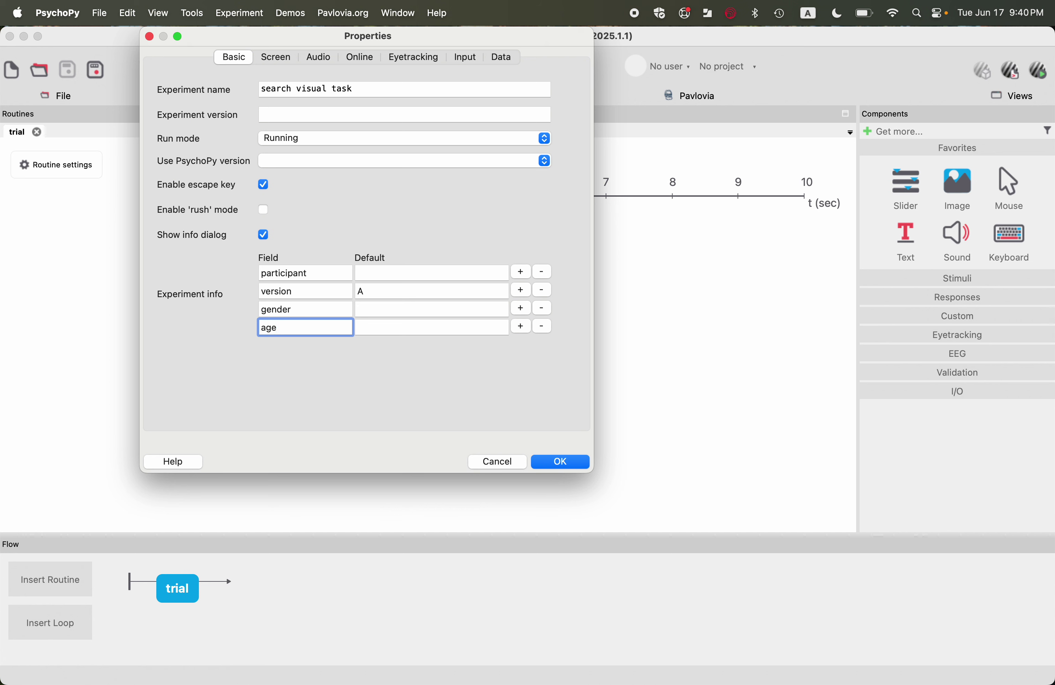
{"action": "left_click", "coordinate": [507, 358]}
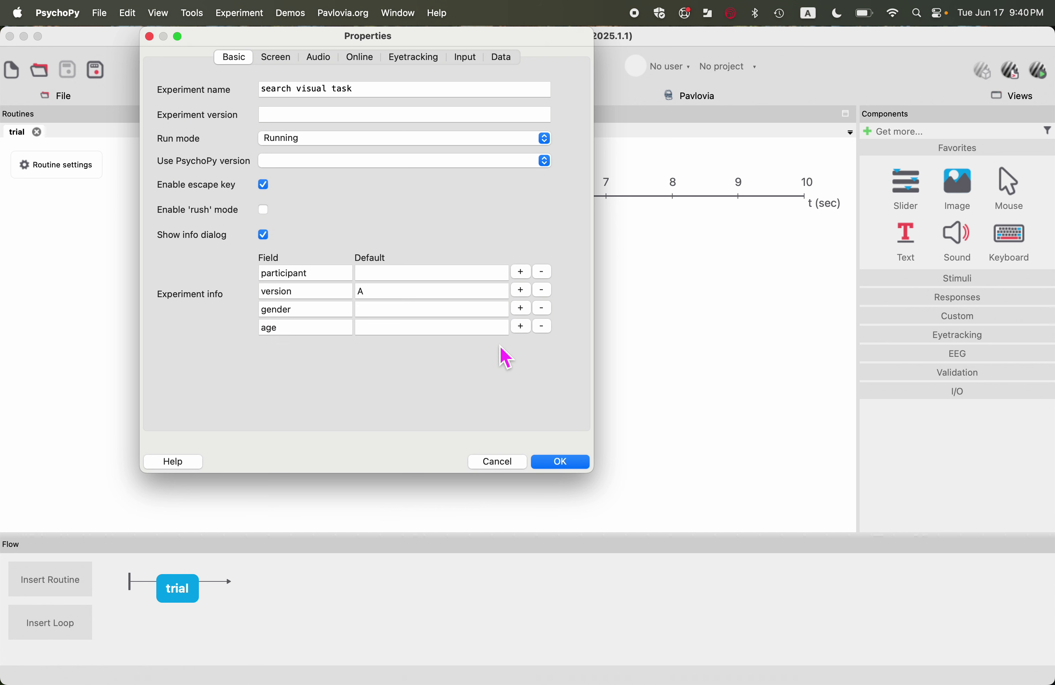
{"action": "left_click", "coordinate": [543, 326]}
{"action": "left_click", "coordinate": [544, 311]}
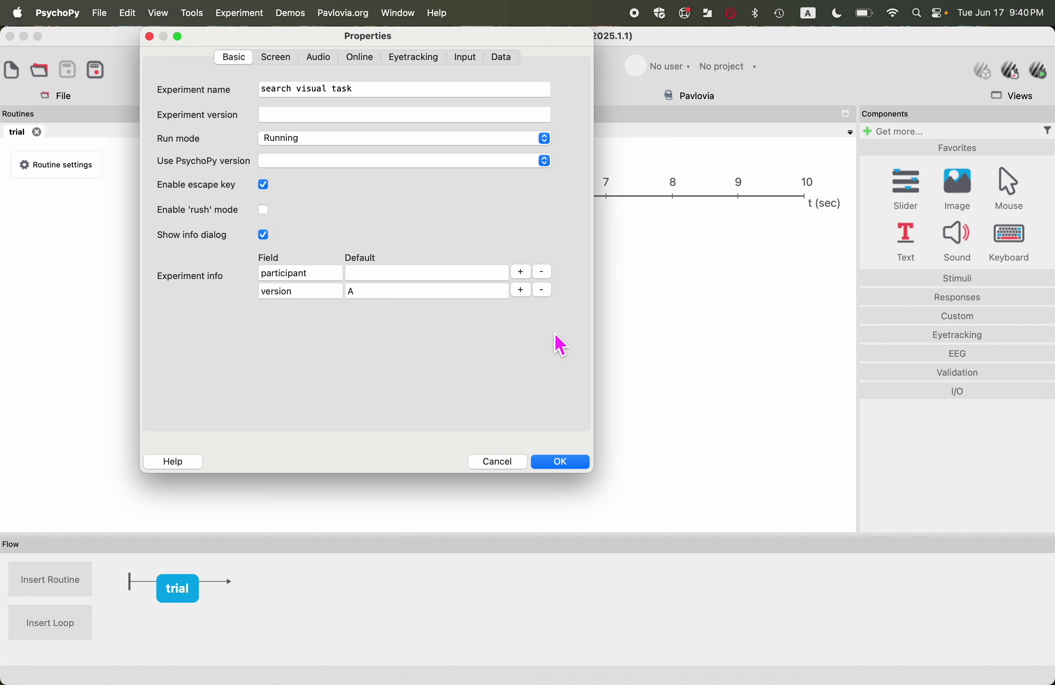
In the screen settings, set the monitor to Macbook and the units to deg.
{"action": "left_click", "coordinate": [283, 63]}
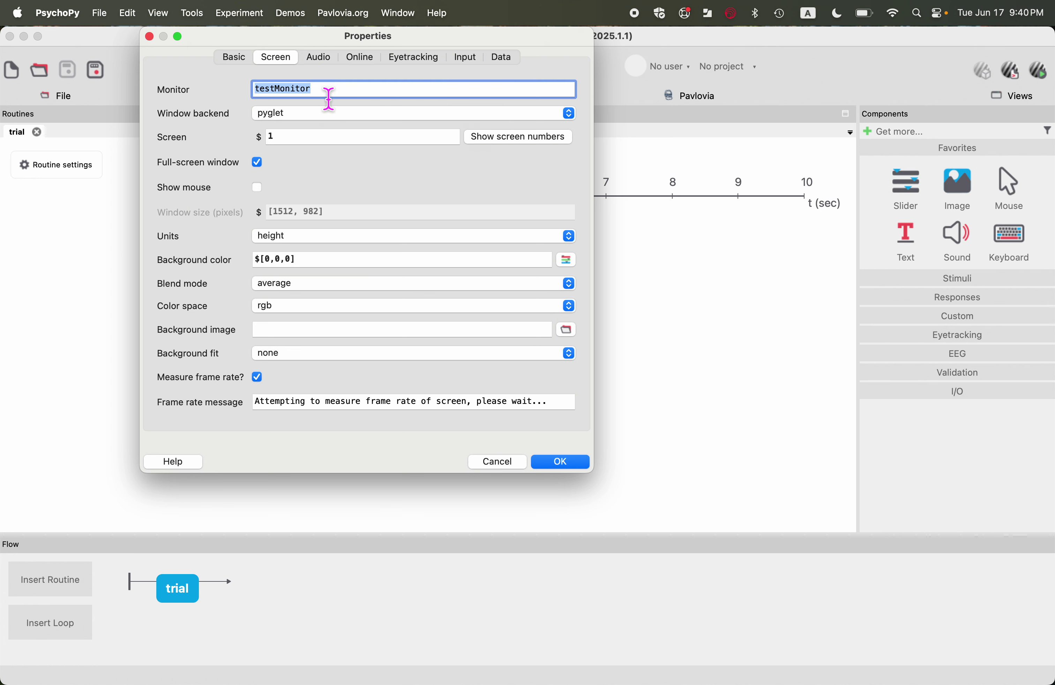
{"action": "type", "text": "Mac"}
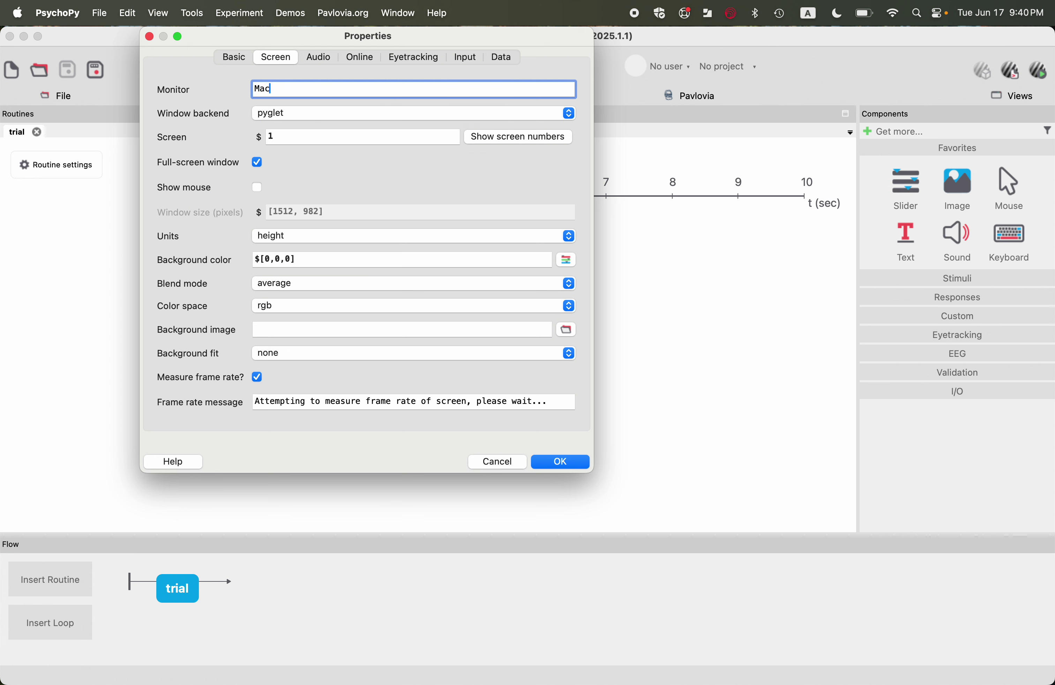
{"action": "type", "text": "book"}
{"action": "left_click_drag", "start_coordinate": [372, 91], "coordinate": [255, 89]}
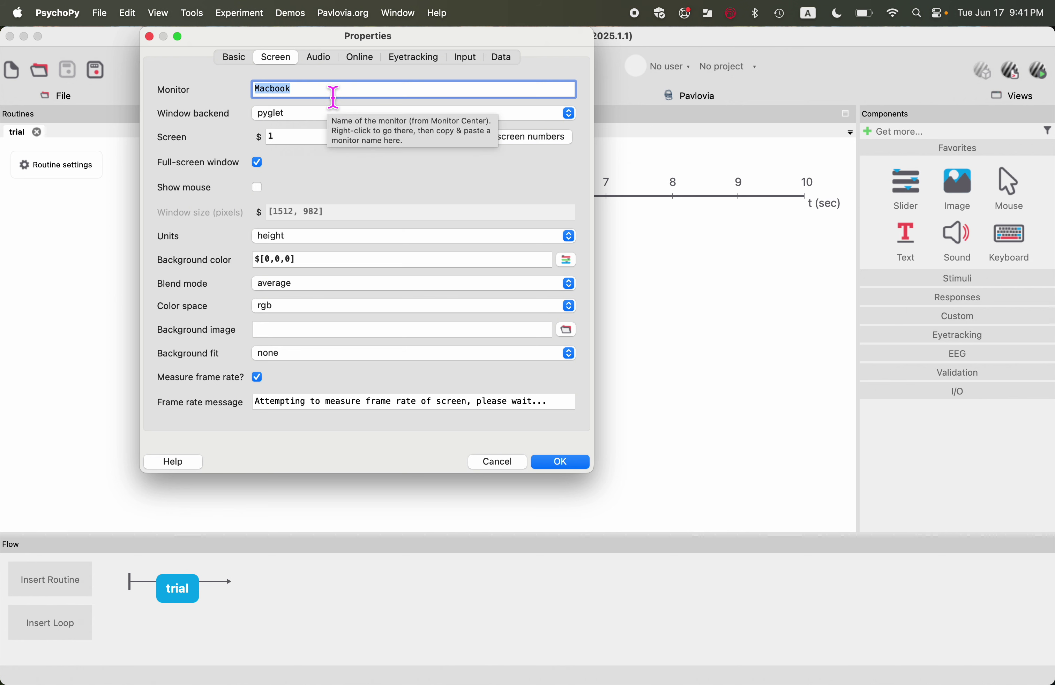
{"action": "left_click", "coordinate": [304, 240]}
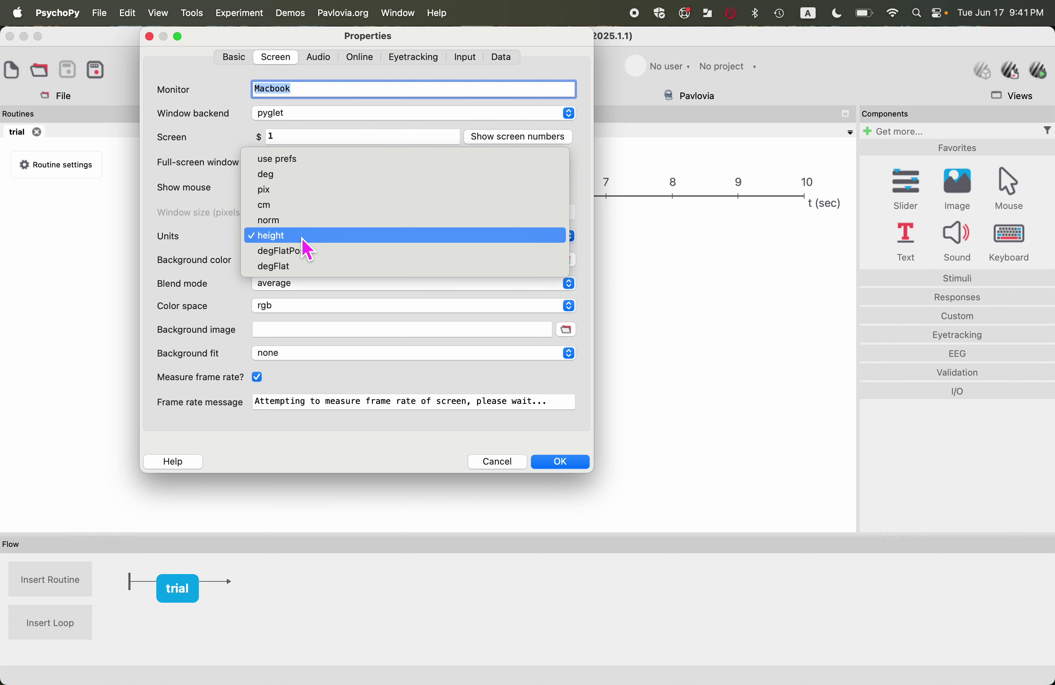
{"action": "left_click", "coordinate": [307, 178]}
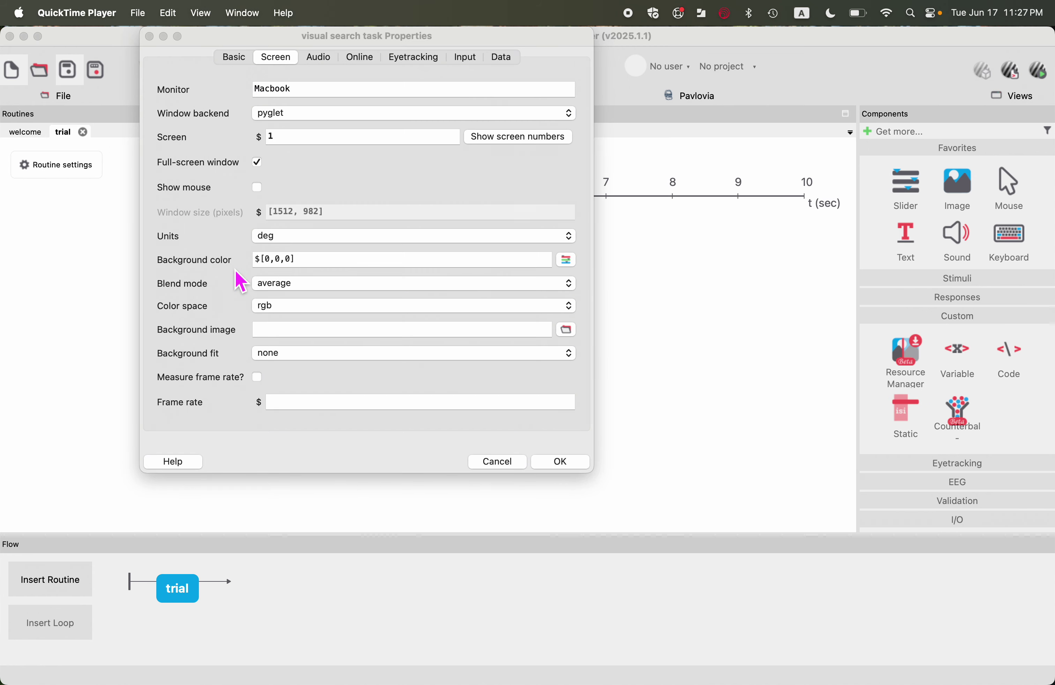
Replace the experiment's background color with $[1,1,1].
{"action": "left_click", "coordinate": [327, 266]}
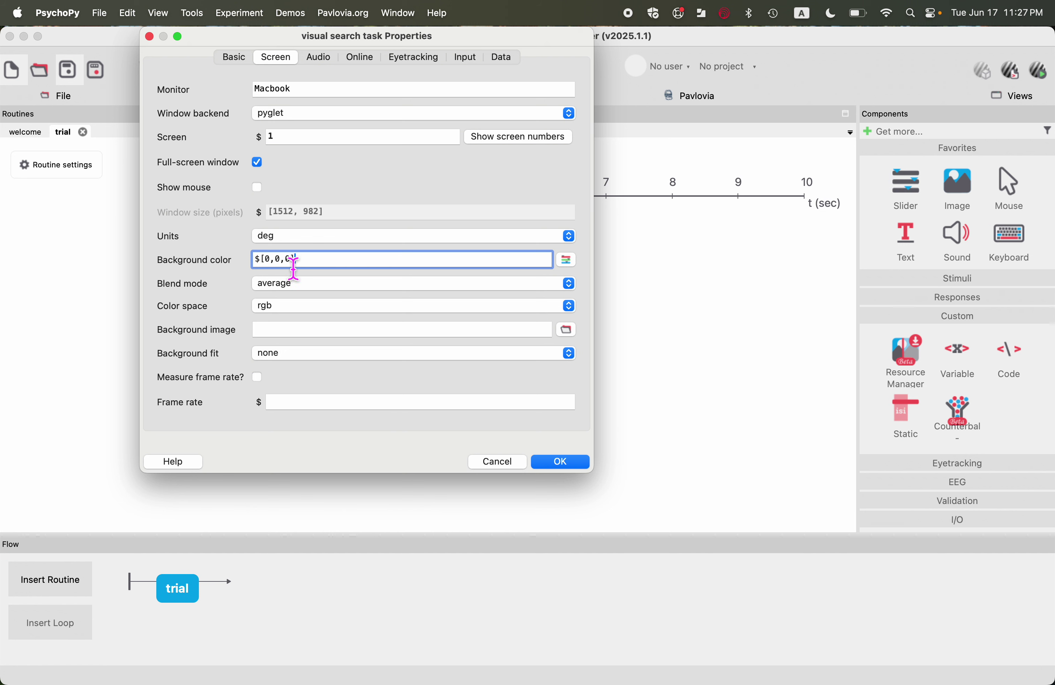
{"action": "left_click_drag", "start_coordinate": [305, 270], "coordinate": [254, 267]}
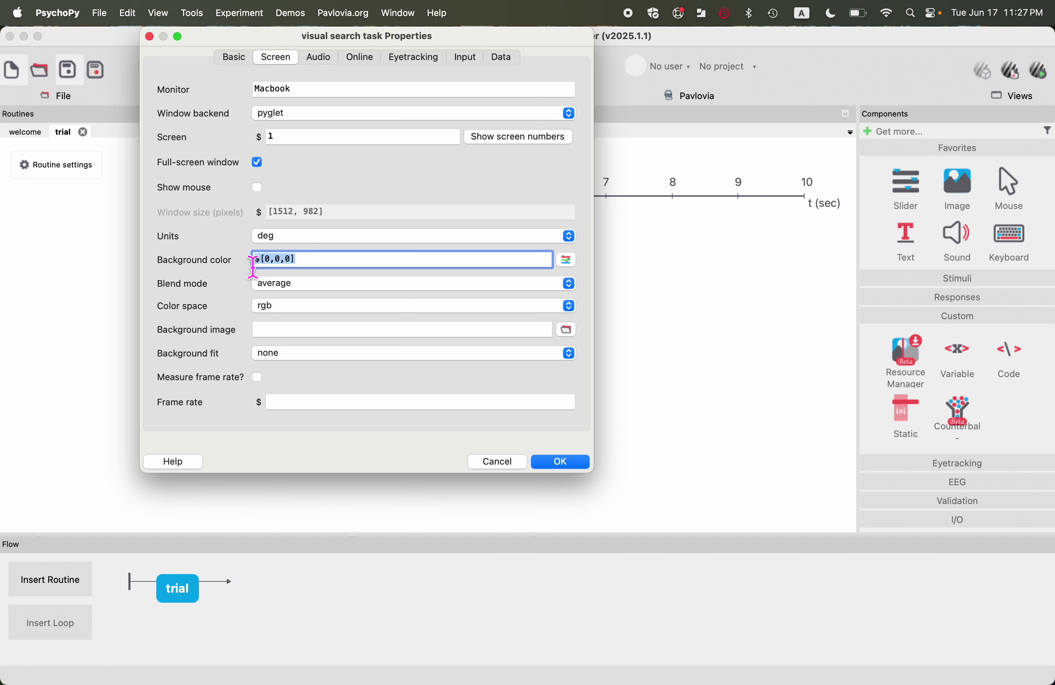
{"action": "type", "text": "'black'"}
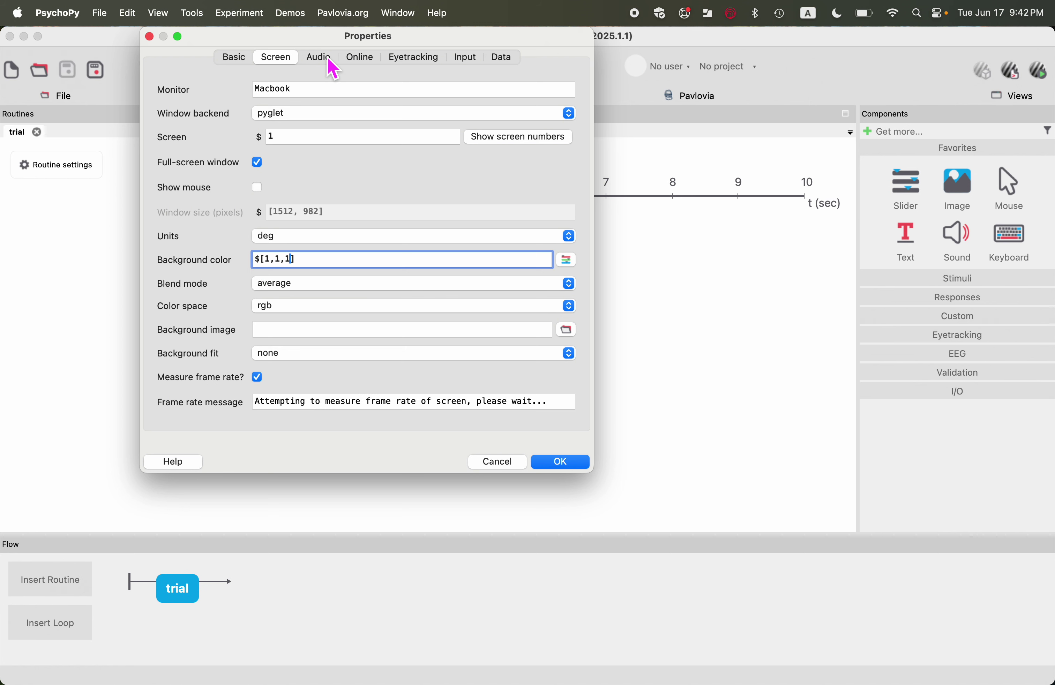
Review the audio, online, eyetracking, input and data settings, examining how the data filename is composed.
{"action": "left_click", "coordinate": [328, 59]}
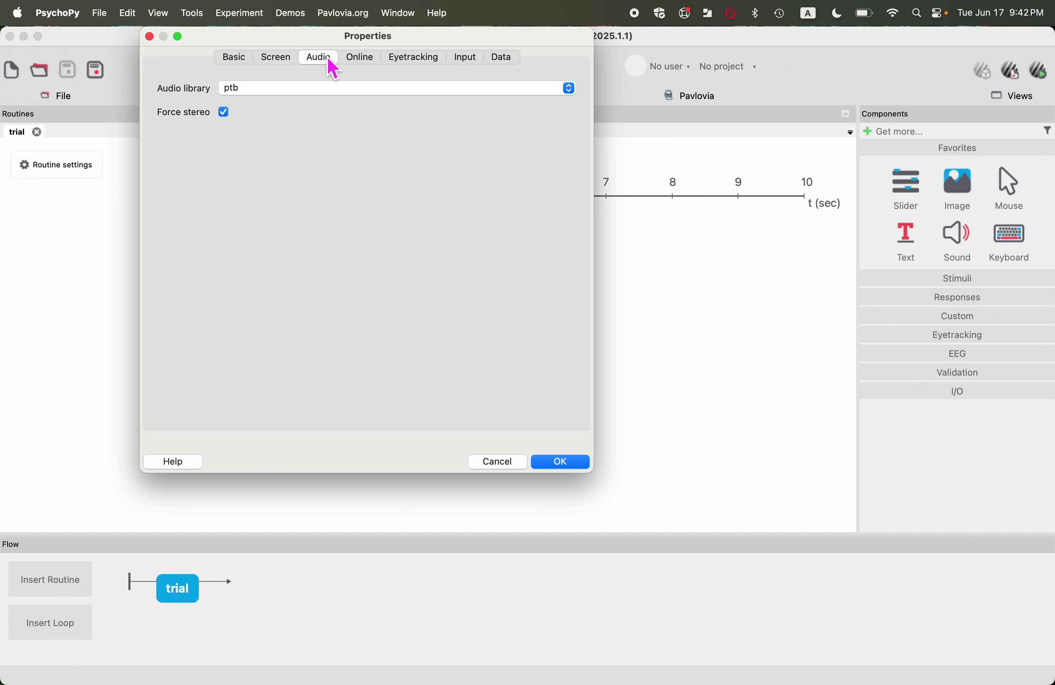
{"action": "left_click", "coordinate": [367, 65]}
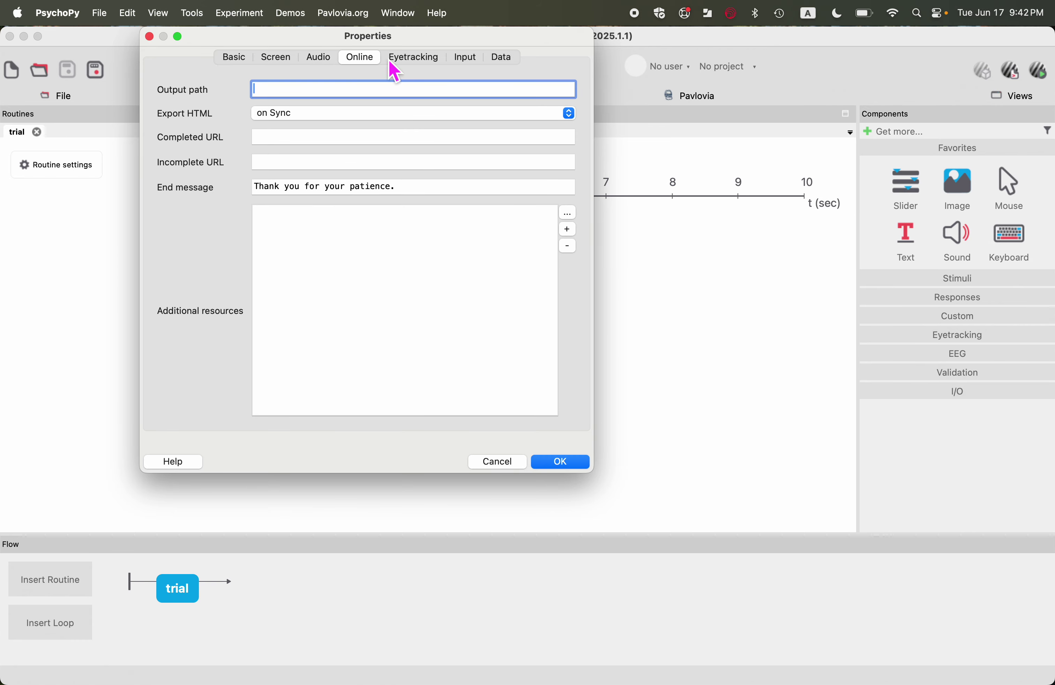
{"action": "left_click", "coordinate": [414, 62]}
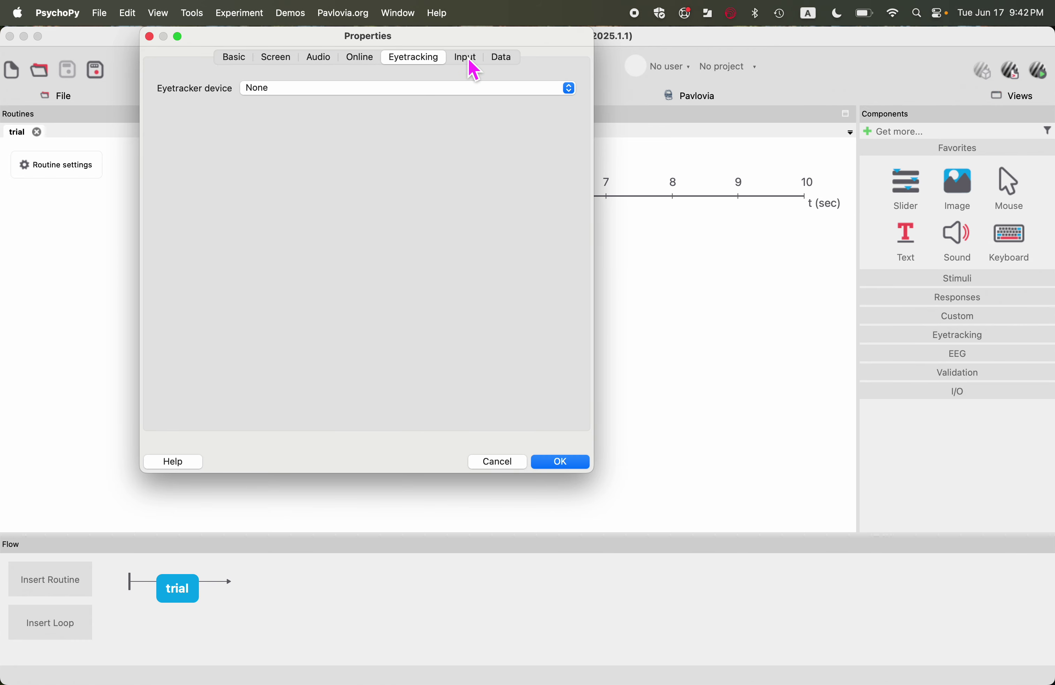
{"action": "left_click", "coordinate": [469, 59]}
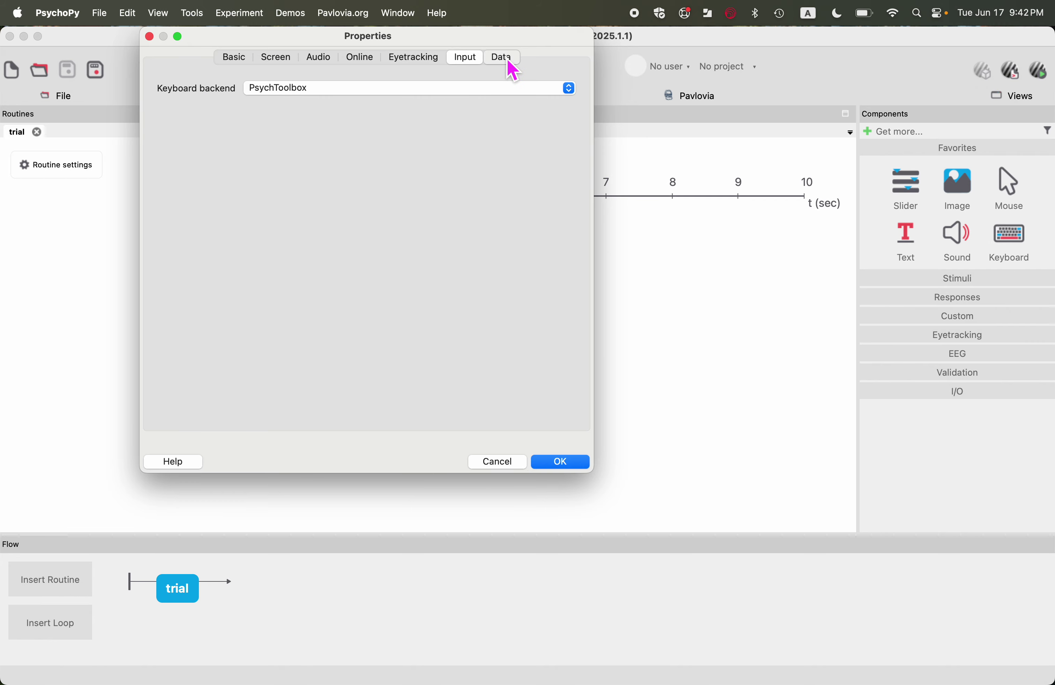
{"action": "left_click", "coordinate": [508, 67]}
{"action": "left_click", "coordinate": [520, 90]}
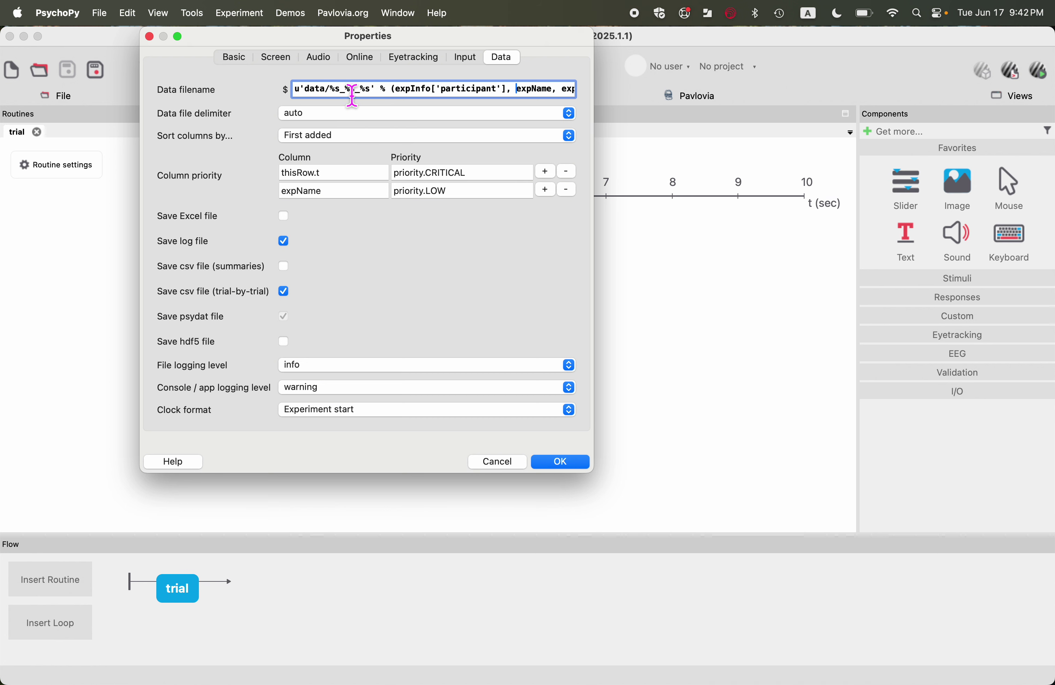
{"action": "left_click_drag", "start_coordinate": [340, 94], "coordinate": [589, 97]}
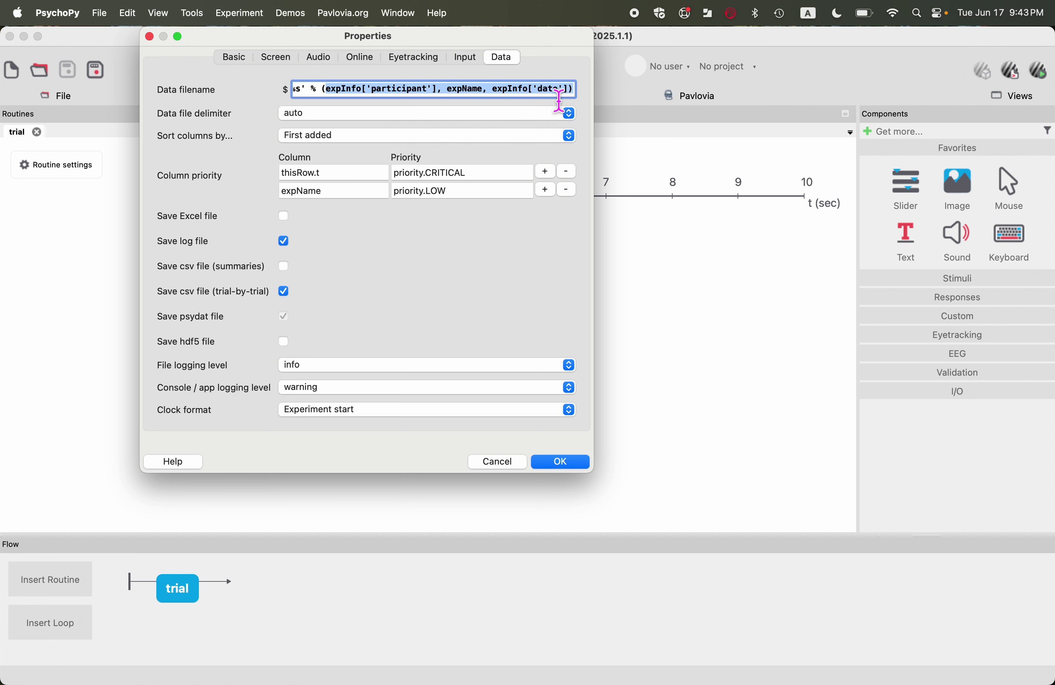
{"action": "left_click", "coordinate": [510, 100]}
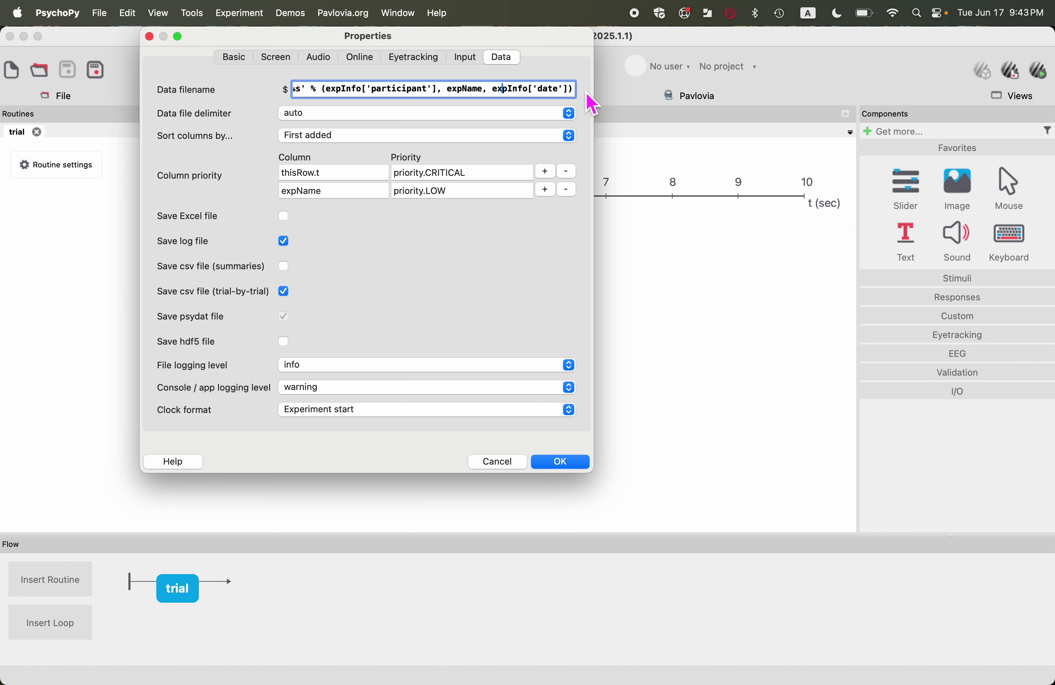
Examine the placeholders and variables in the data filename expression and accept the experiment settings.
{"action": "left_click", "coordinate": [443, 92]}
{"action": "left_click", "coordinate": [445, 96]}
{"action": "double_click", "coordinate": [446, 96]}
{"action": "left_click_drag", "start_coordinate": [459, 99], "coordinate": [270, 106]}
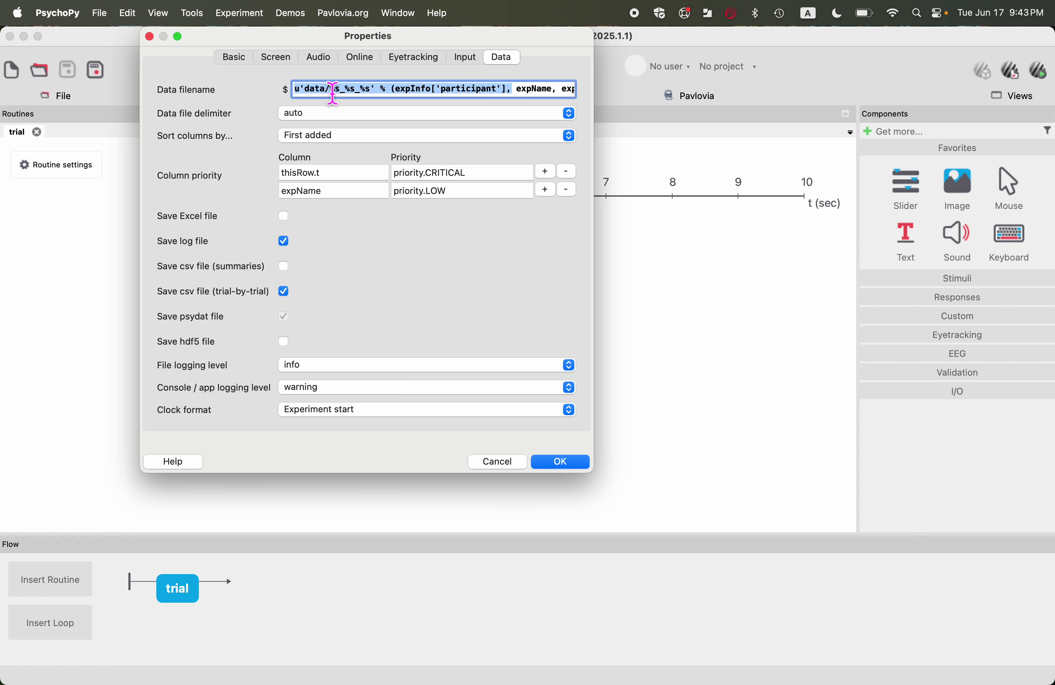
{"action": "left_click_drag", "start_coordinate": [371, 94], "coordinate": [356, 100]}
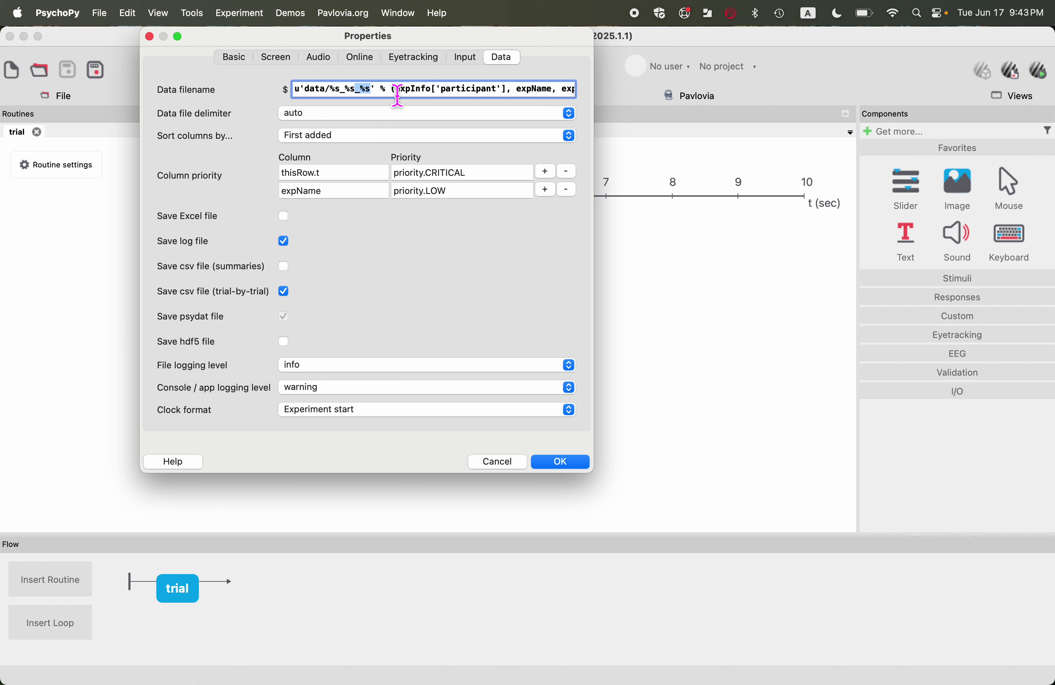
{"action": "left_click", "coordinate": [414, 263]}
{"action": "left_click", "coordinate": [415, 265]}
{"action": "mouse_move", "coordinate": [305, 267]}
{"action": "left_click", "coordinate": [561, 463]}
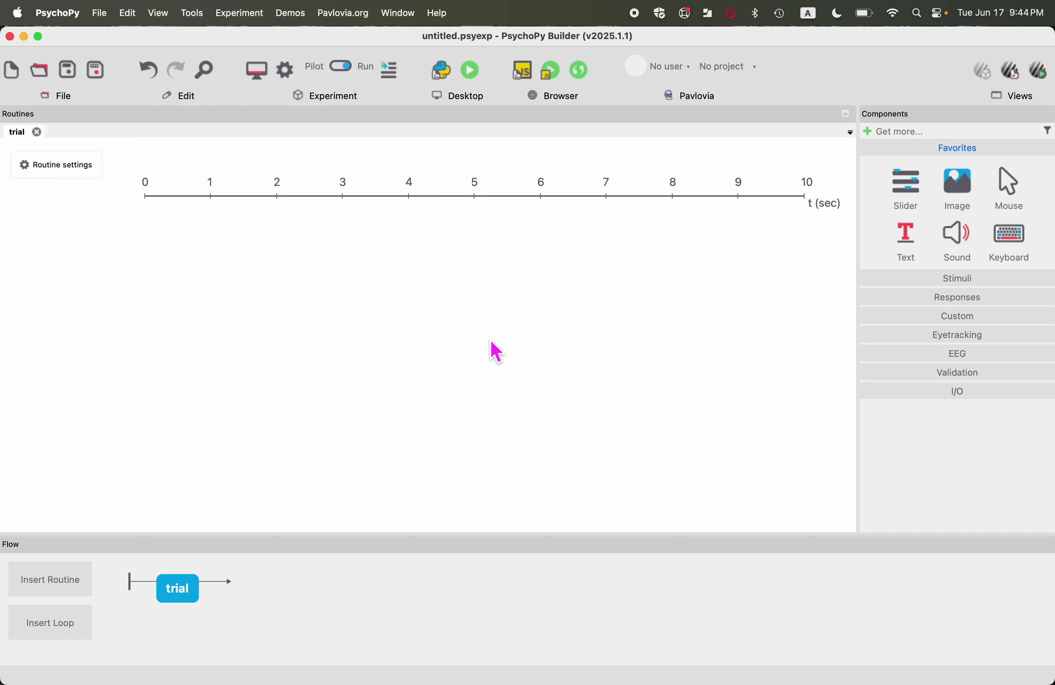
Start saving the experiment and create a folder named PsychoPy tutorial inside Documents.
{"action": "left_click", "coordinate": [71, 77]}
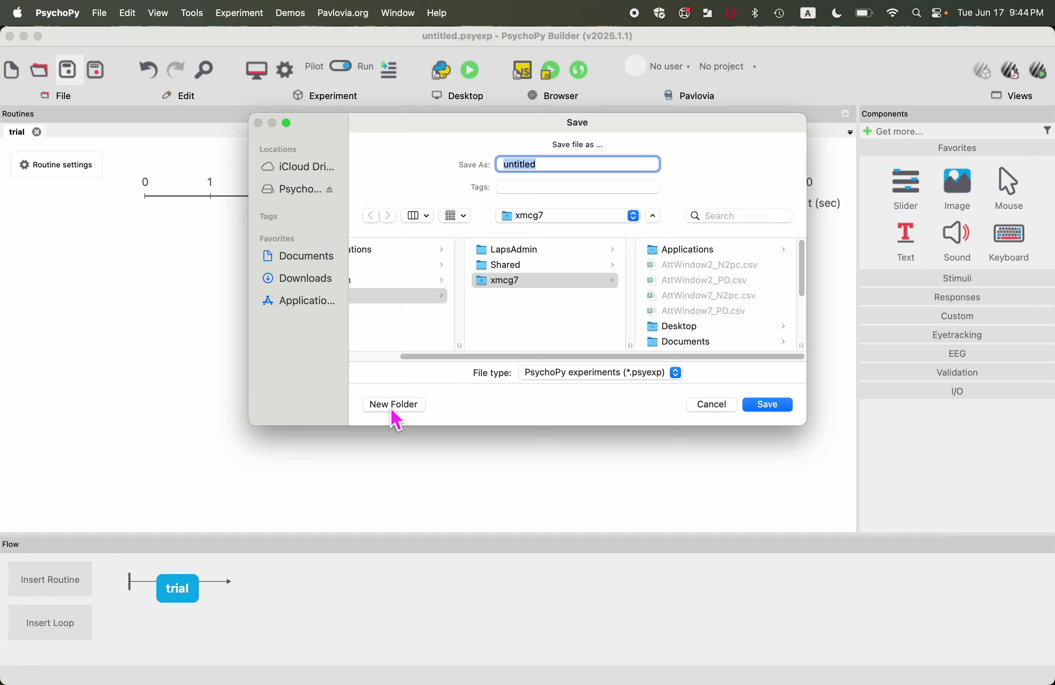
{"action": "left_click", "coordinate": [689, 341]}
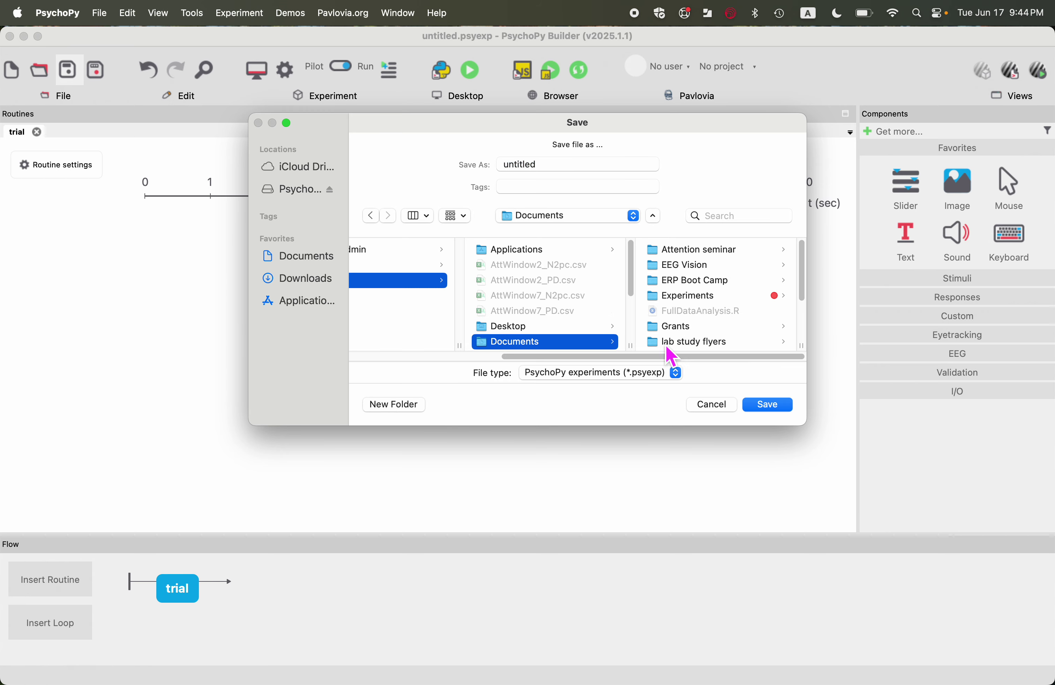
{"action": "left_click", "coordinate": [409, 406]}
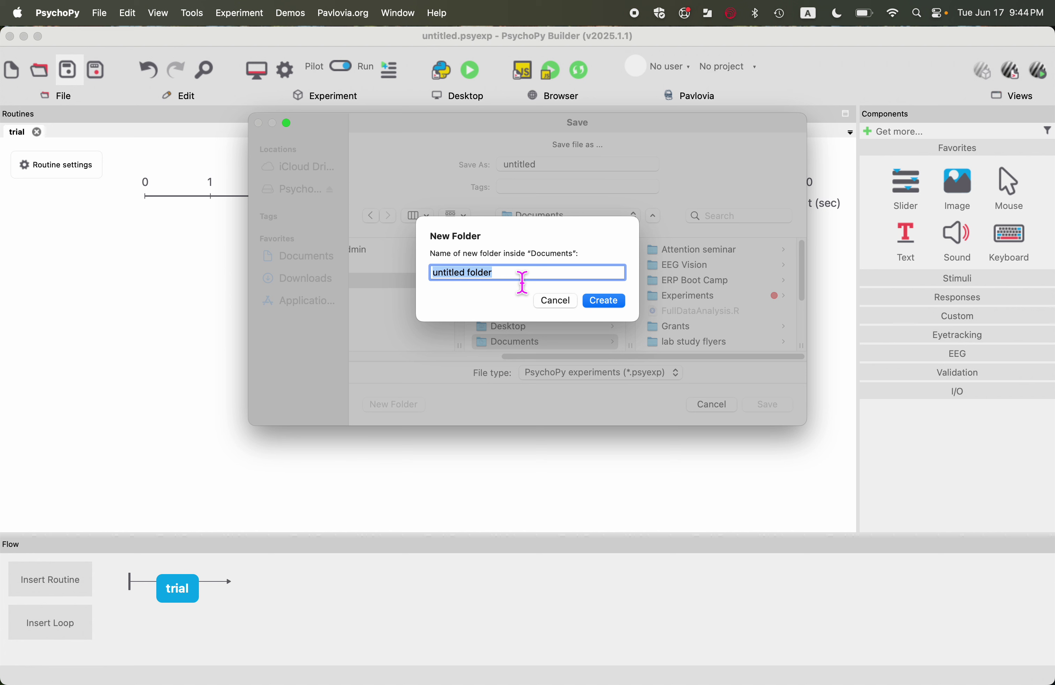
{"action": "type", "text": "Py tutorial"}
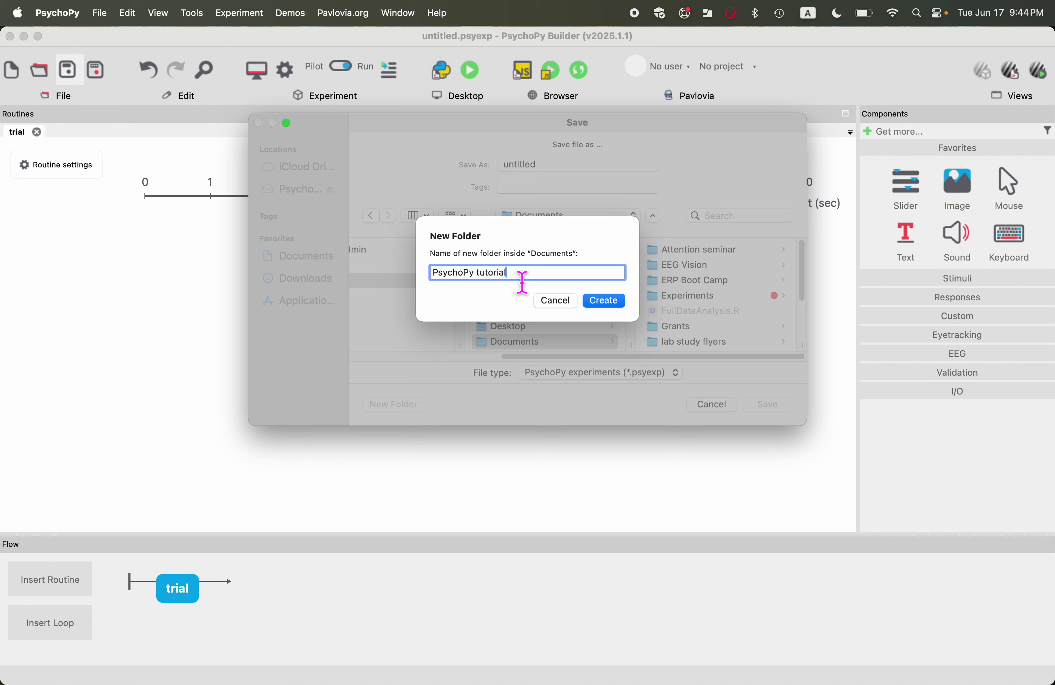
{"action": "left_click", "coordinate": [604, 301]}
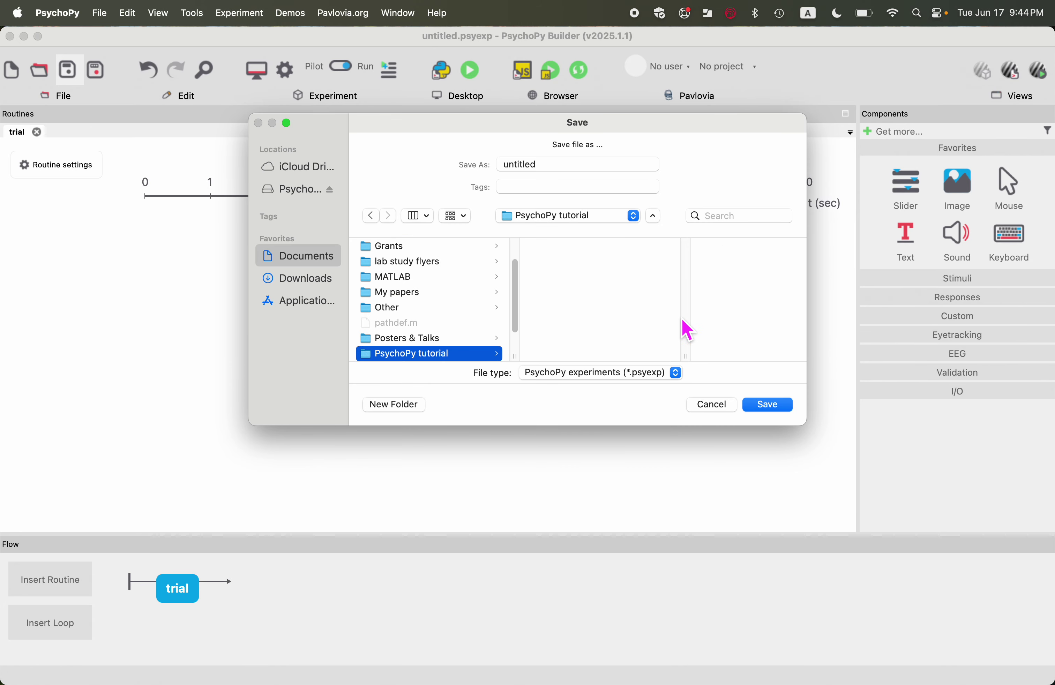
Save the experiment as "tutorial example" in the PsychoPy tutorial folder.
{"action": "left_click_drag", "start_coordinate": [553, 168], "coordinate": [446, 160]}
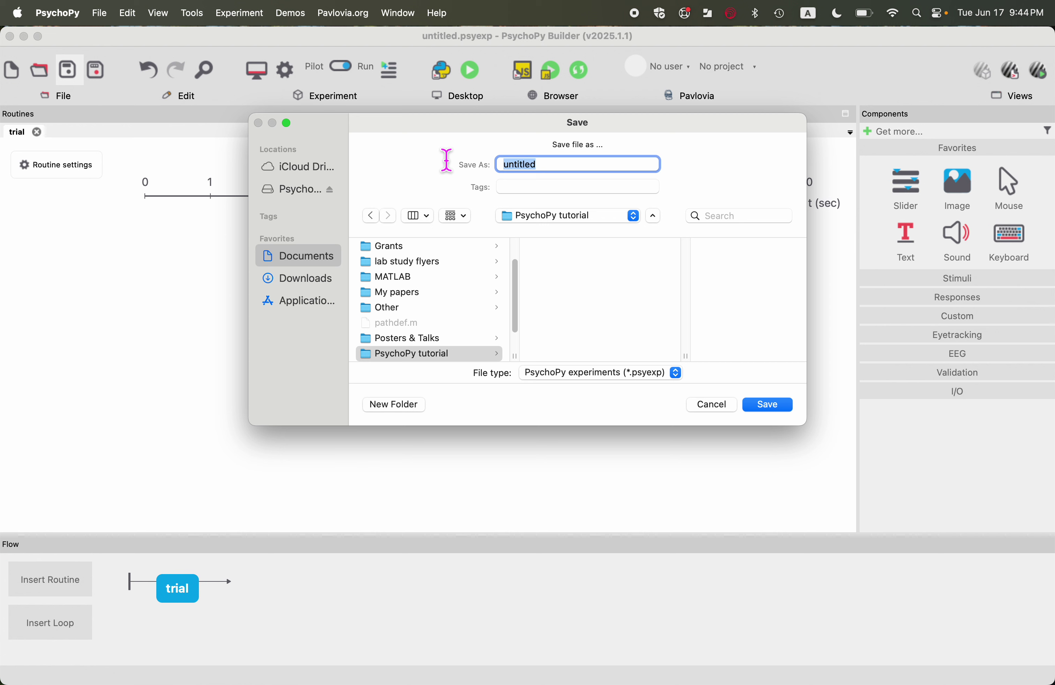
{"action": "type", "text": "exa,"}
{"action": "key", "text": "BackSpace"}
{"action": "key", "text": "BackSpace"}
{"action": "key", "text": "BackSpace"}
{"action": "type", "text": "tu"}
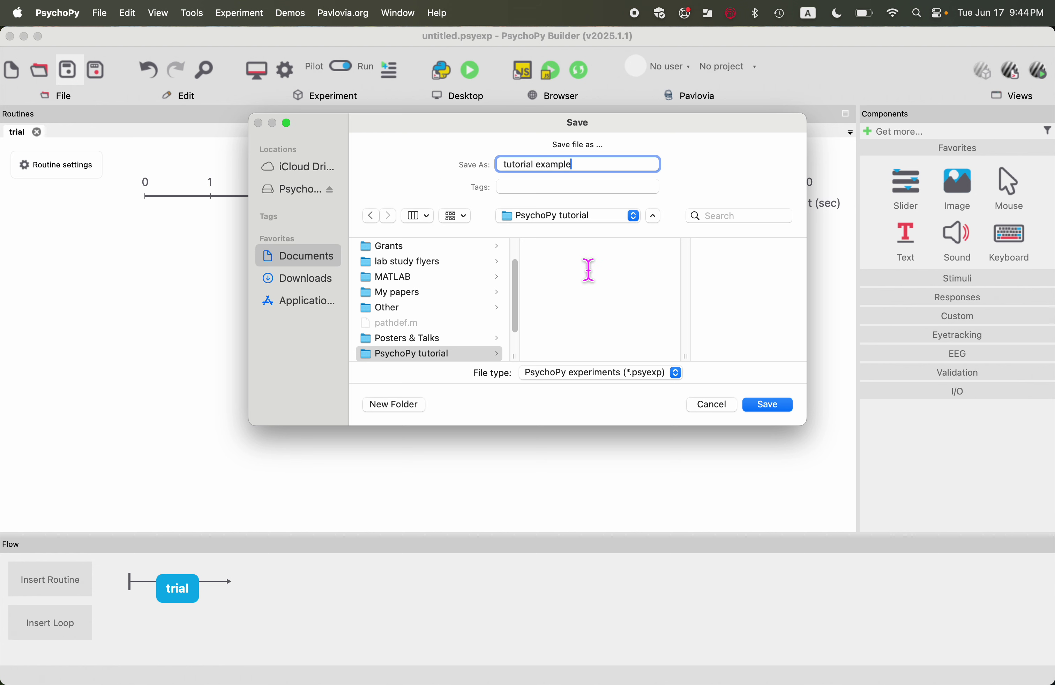
{"action": "left_click", "coordinate": [774, 405]}
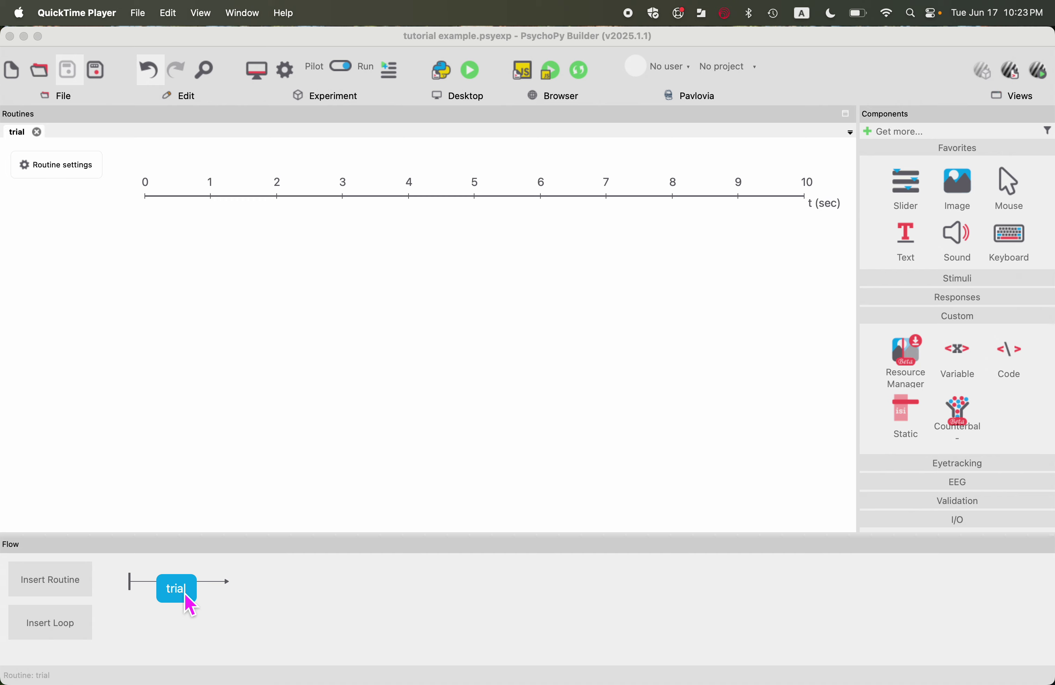
Rename the trial routine in the flow to welcome.
{"action": "right_click", "coordinate": [190, 607]}
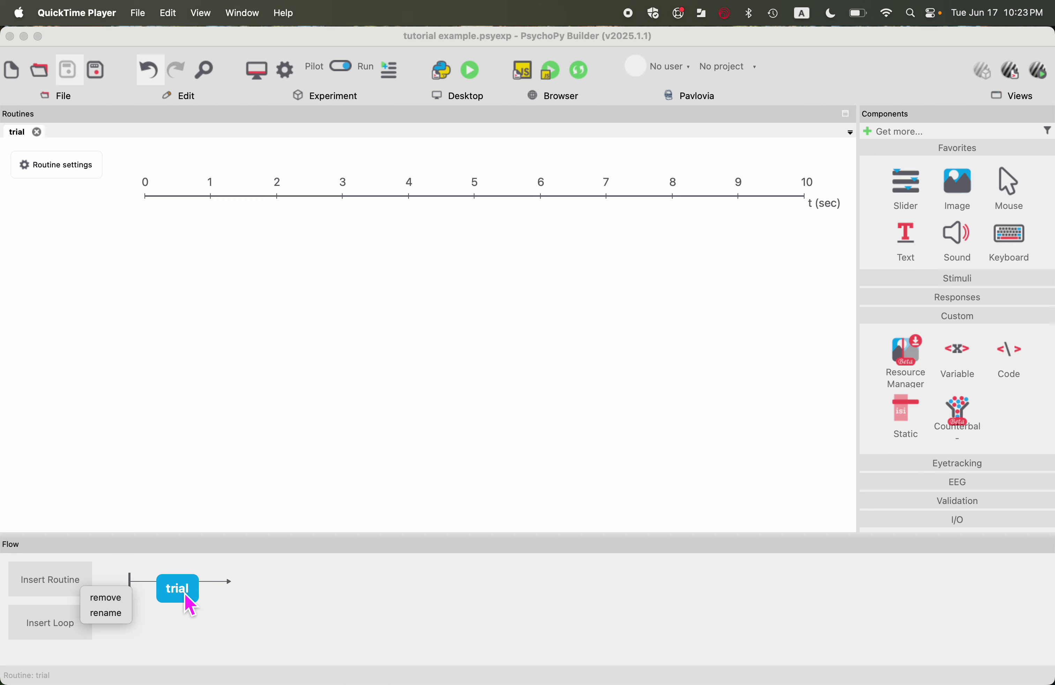
{"action": "left_click", "coordinate": [120, 615]}
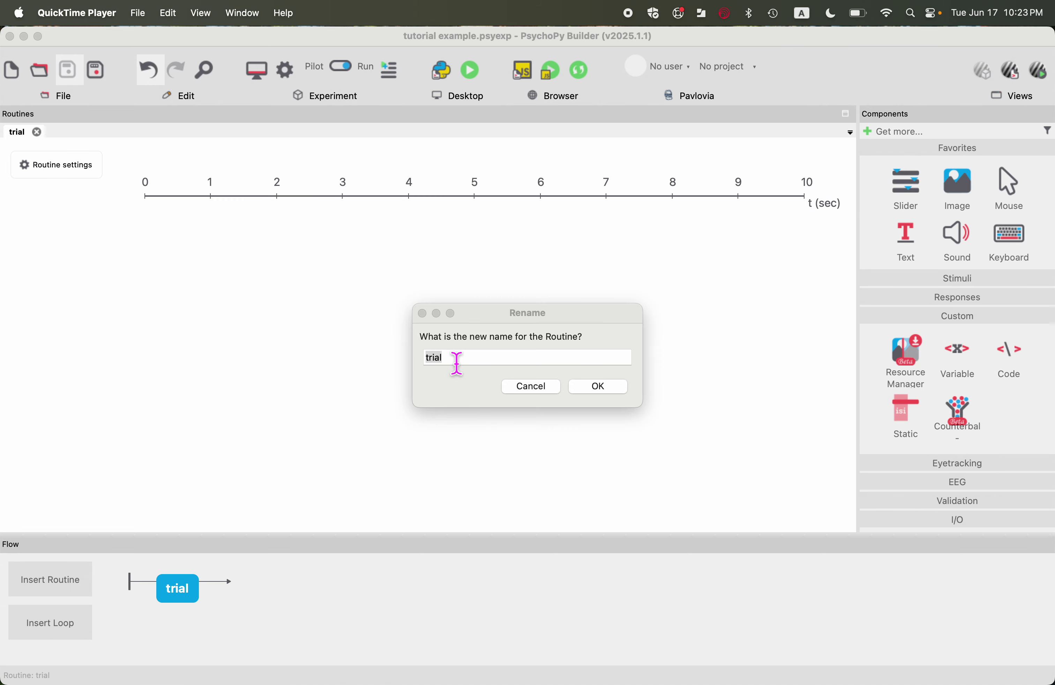
{"action": "type", "text": "welcome"}
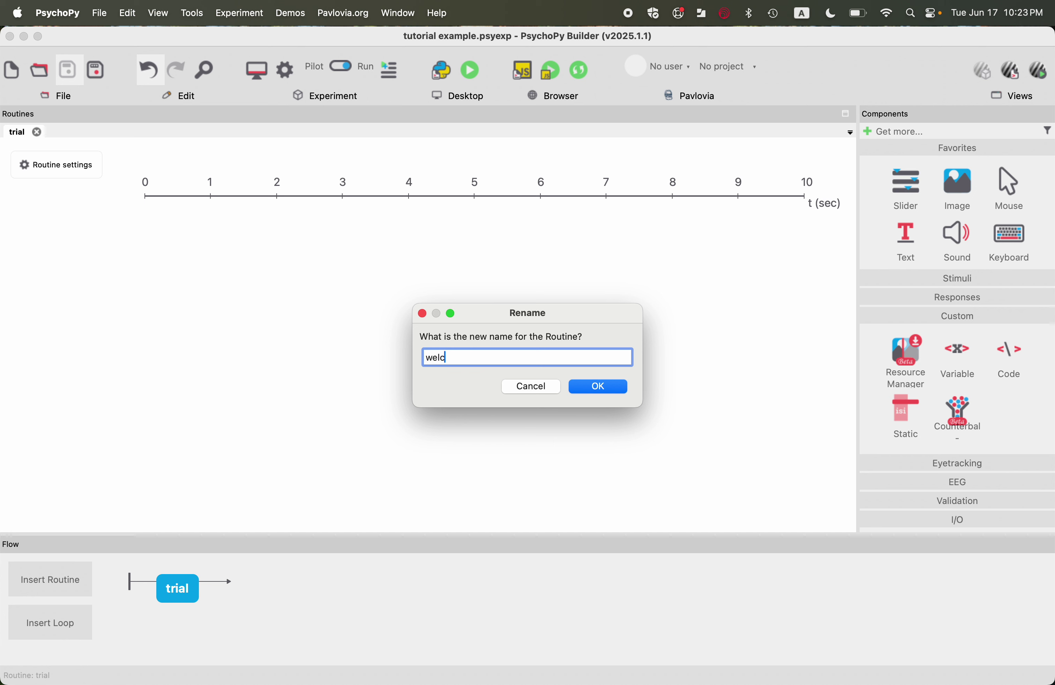
{"action": "left_click", "coordinate": [608, 390]}
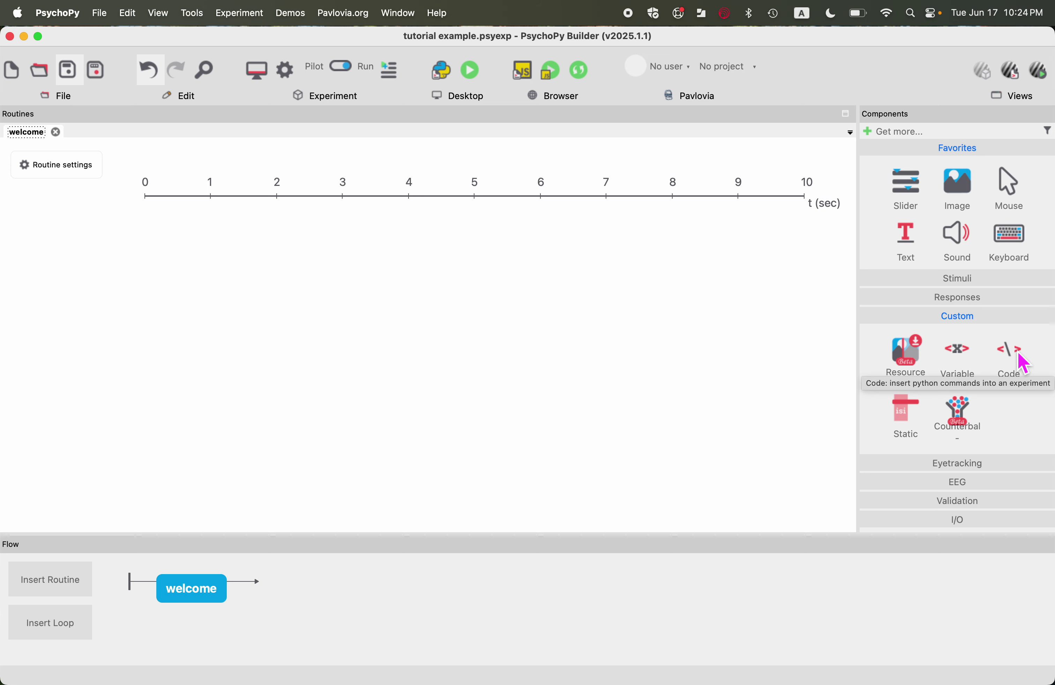
Add a code component to the welcome routine and set its code type to Py.
{"action": "left_click", "coordinate": [1025, 363]}
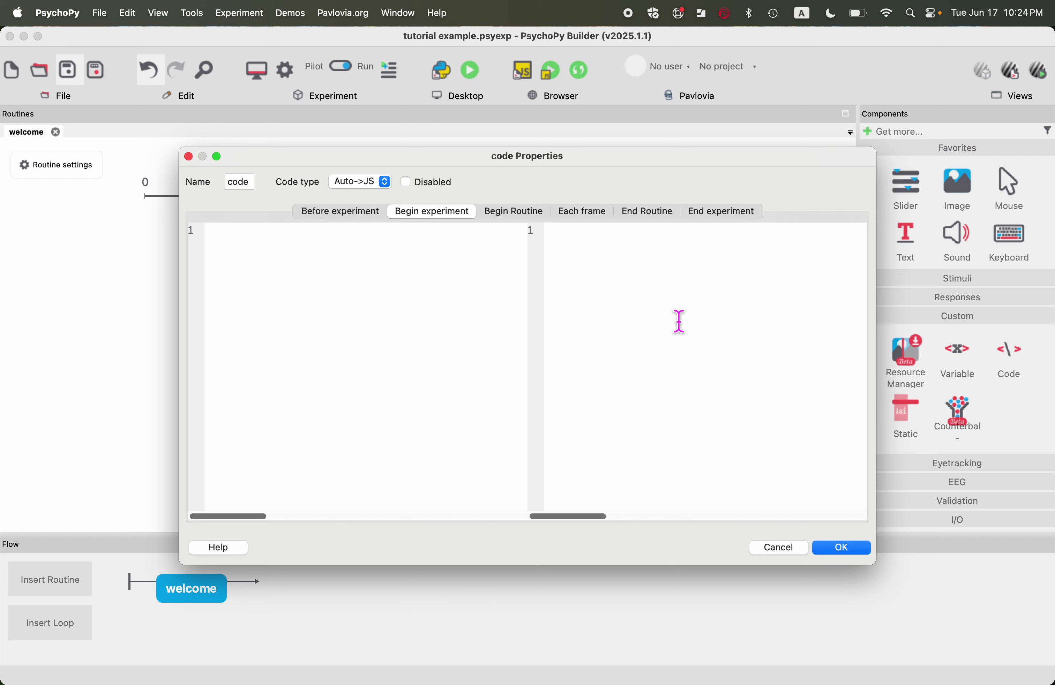
{"action": "left_click_drag", "start_coordinate": [539, 157], "coordinate": [480, 139]}
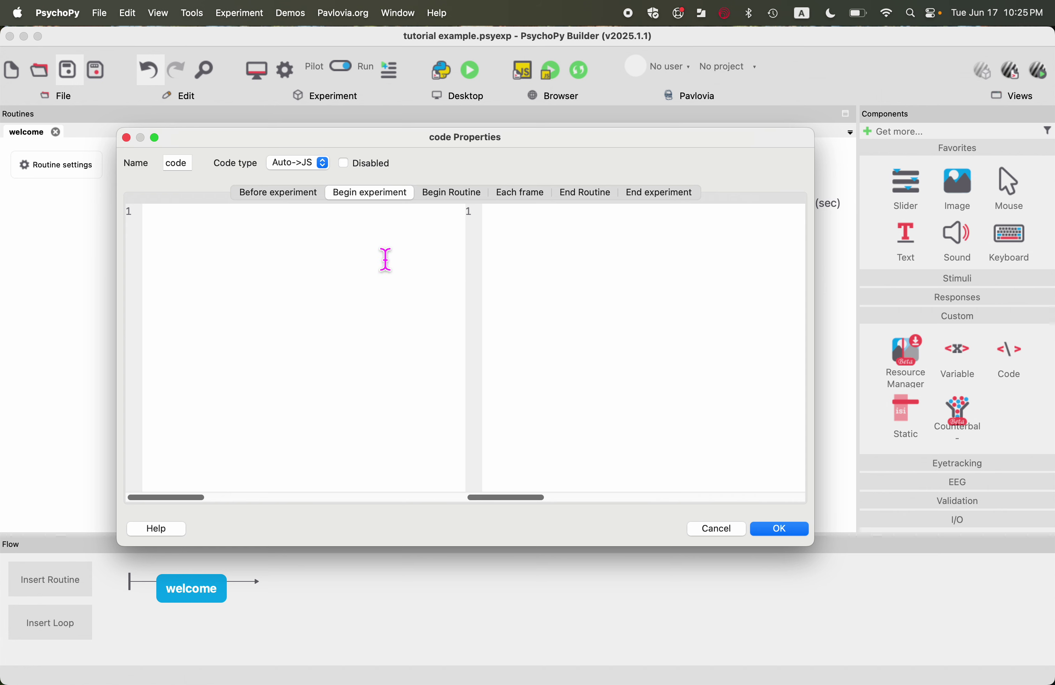
{"action": "left_click", "coordinate": [327, 167]}
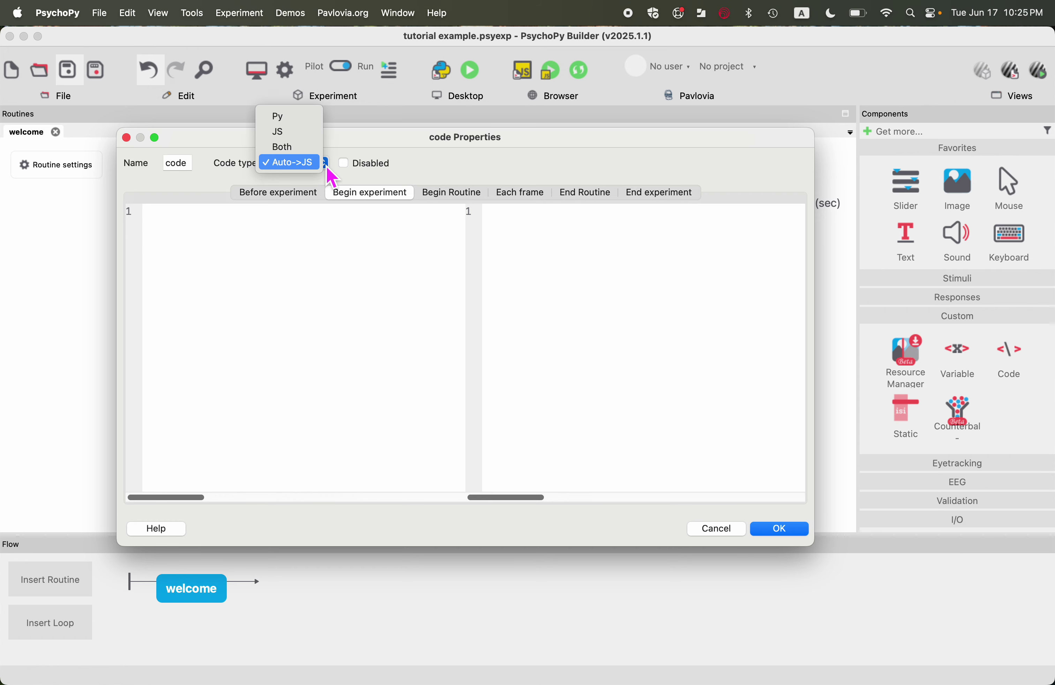
{"action": "left_click", "coordinate": [302, 120]}
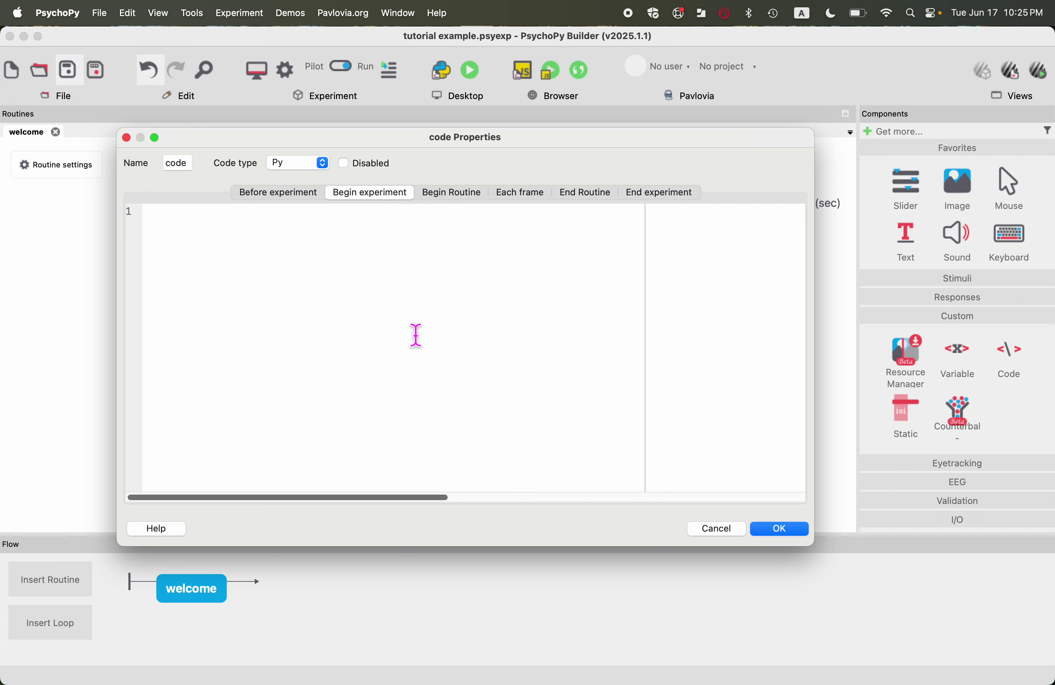
Examine the code component's sections for the experiment's start and end, the routine's start and end, and each frame.
{"action": "left_click", "coordinate": [312, 196]}
{"action": "left_click", "coordinate": [368, 194]}
{"action": "left_click", "coordinate": [451, 194]}
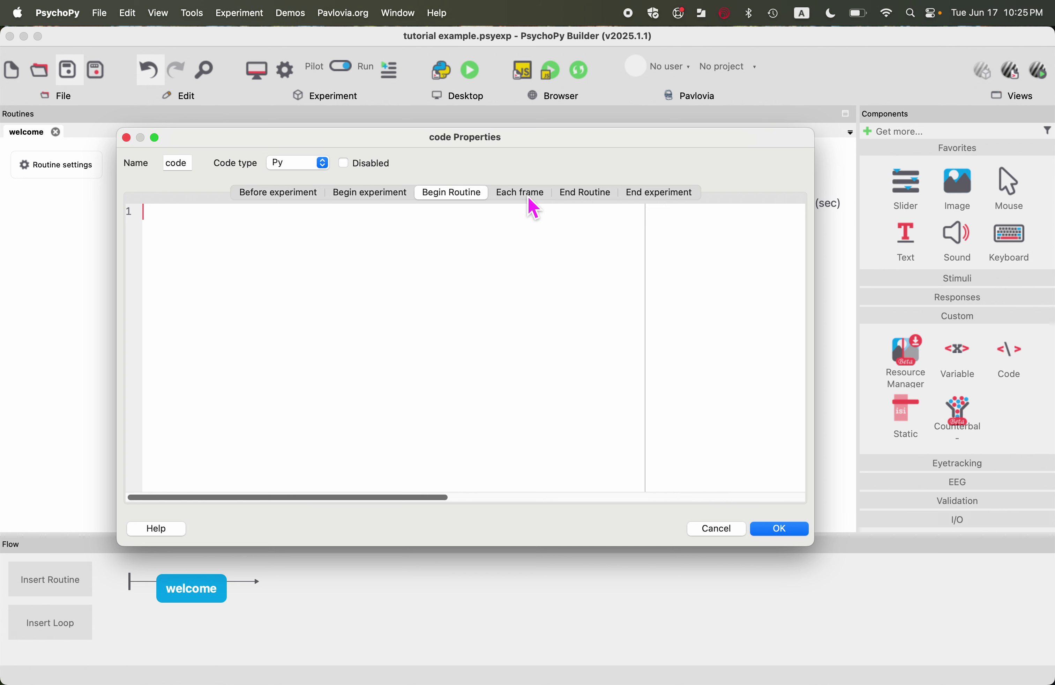
{"action": "left_click", "coordinate": [524, 194]}
{"action": "left_click", "coordinate": [592, 195]}
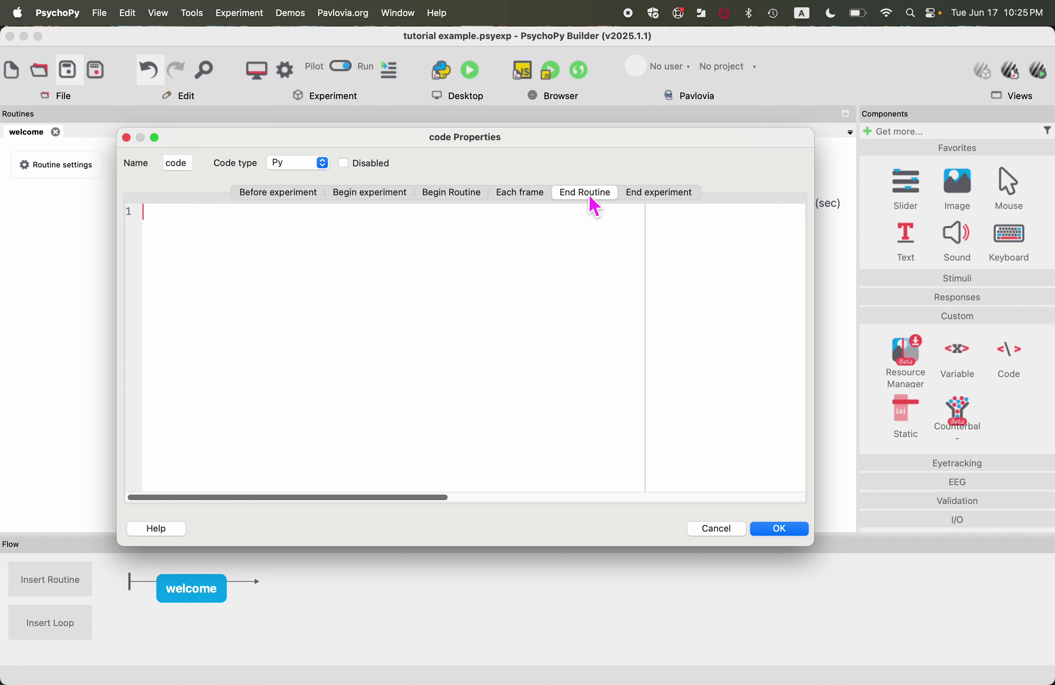
{"action": "left_click", "coordinate": [669, 194]}
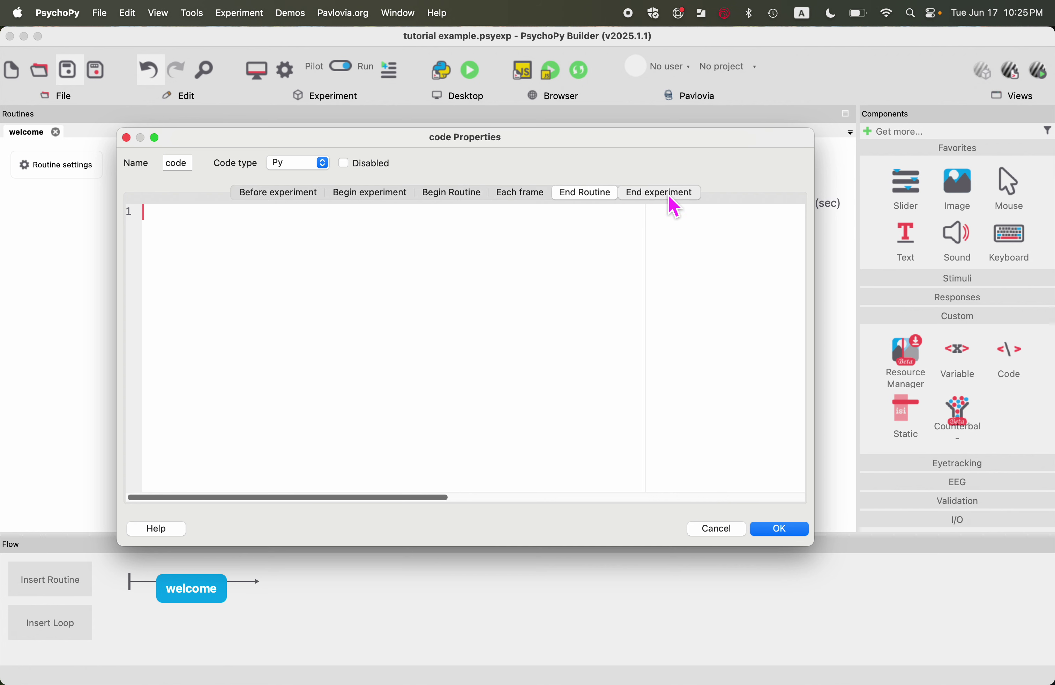
{"action": "left_click", "coordinate": [296, 195]}
{"action": "left_click", "coordinate": [385, 199]}
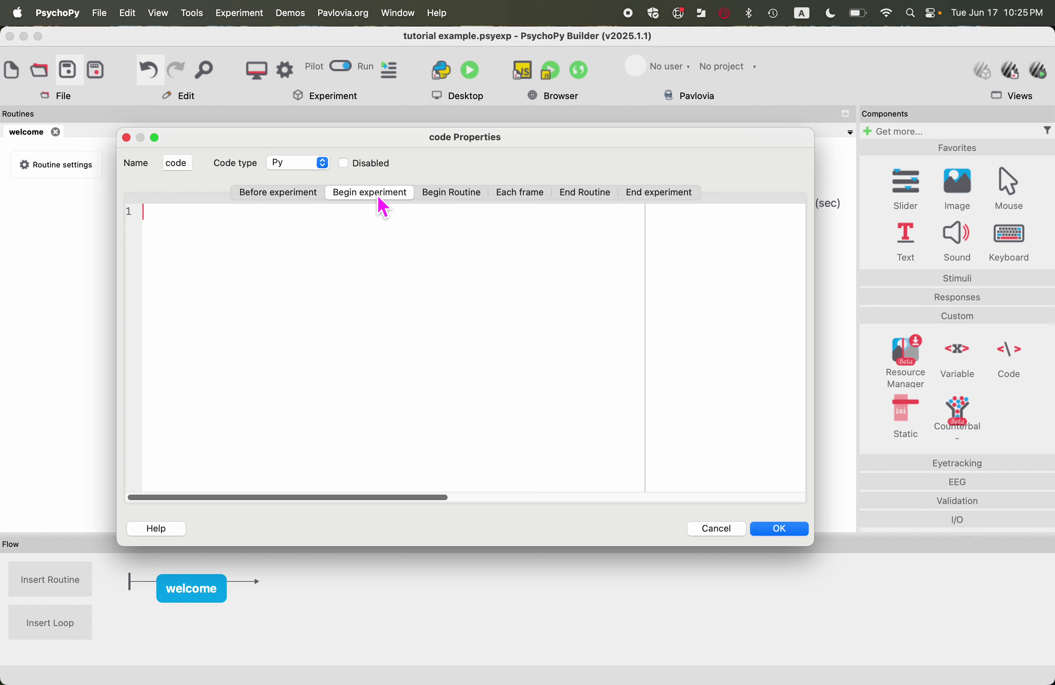
{"action": "left_click", "coordinate": [455, 199]}
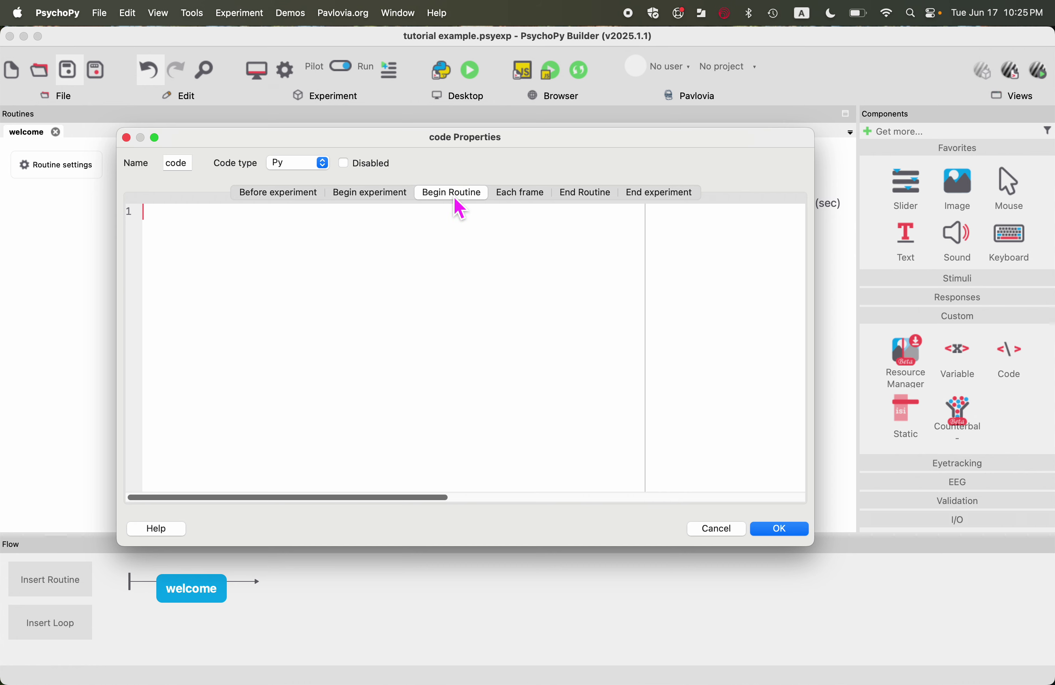
{"action": "left_click", "coordinate": [527, 201]}
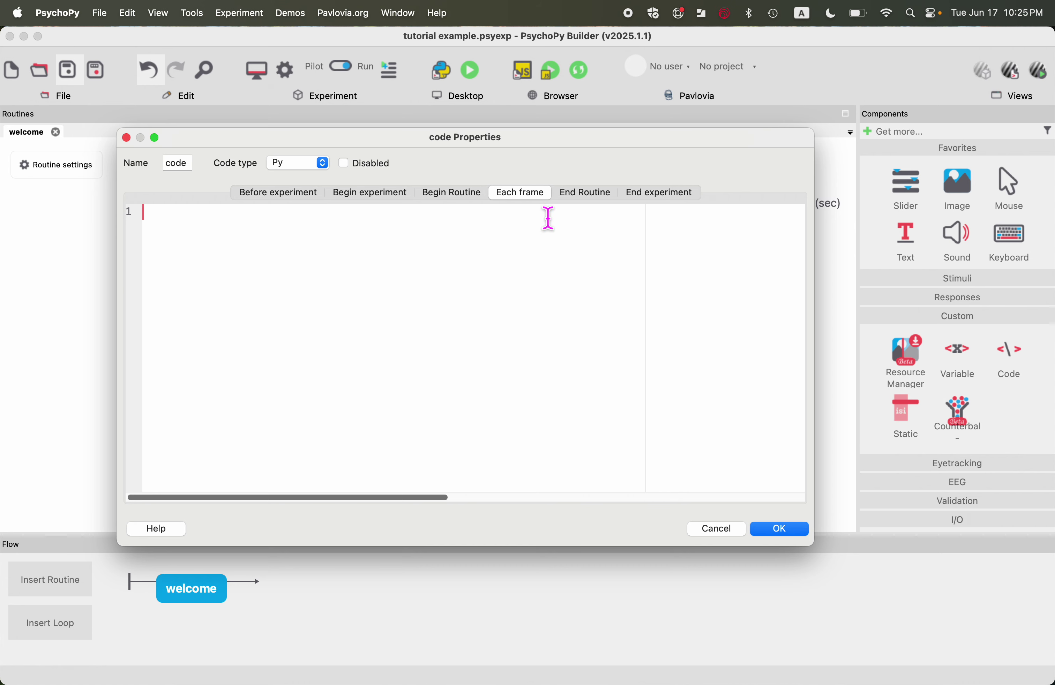
{"action": "left_click", "coordinate": [599, 198]}
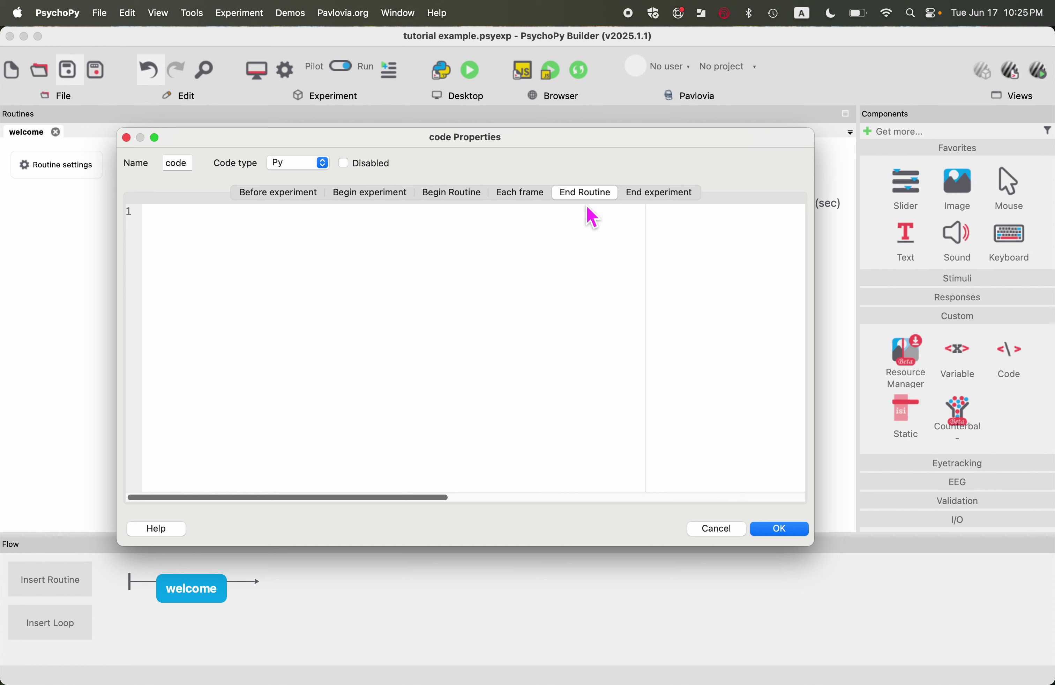
{"action": "left_click", "coordinate": [381, 196]}
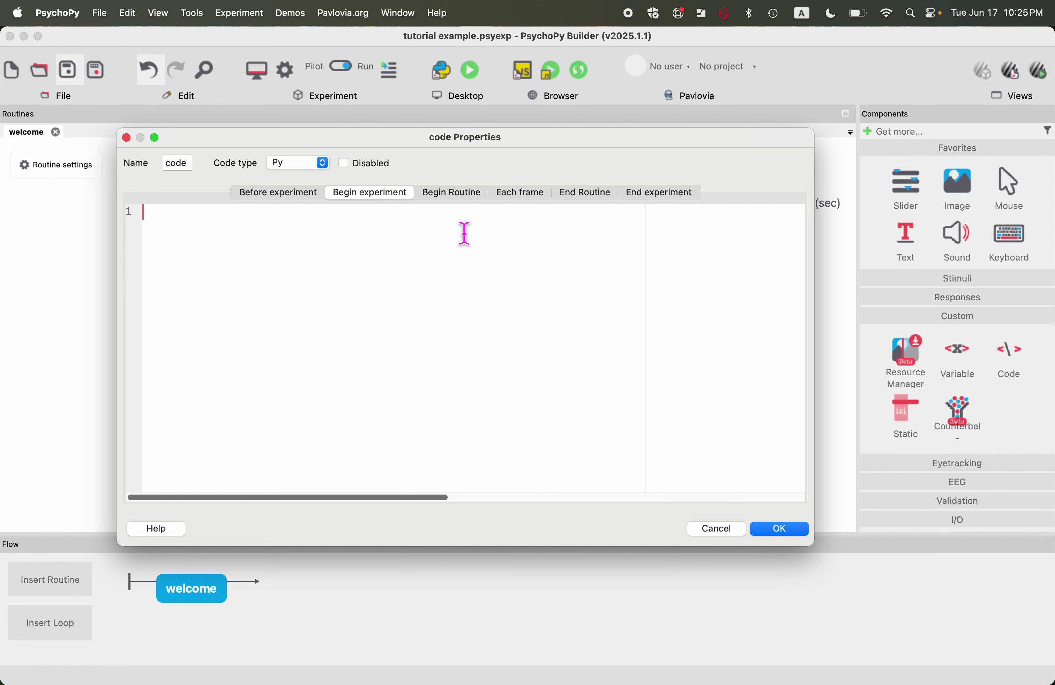
{"action": "left_click", "coordinate": [469, 199]}
{"action": "left_click", "coordinate": [532, 197]}
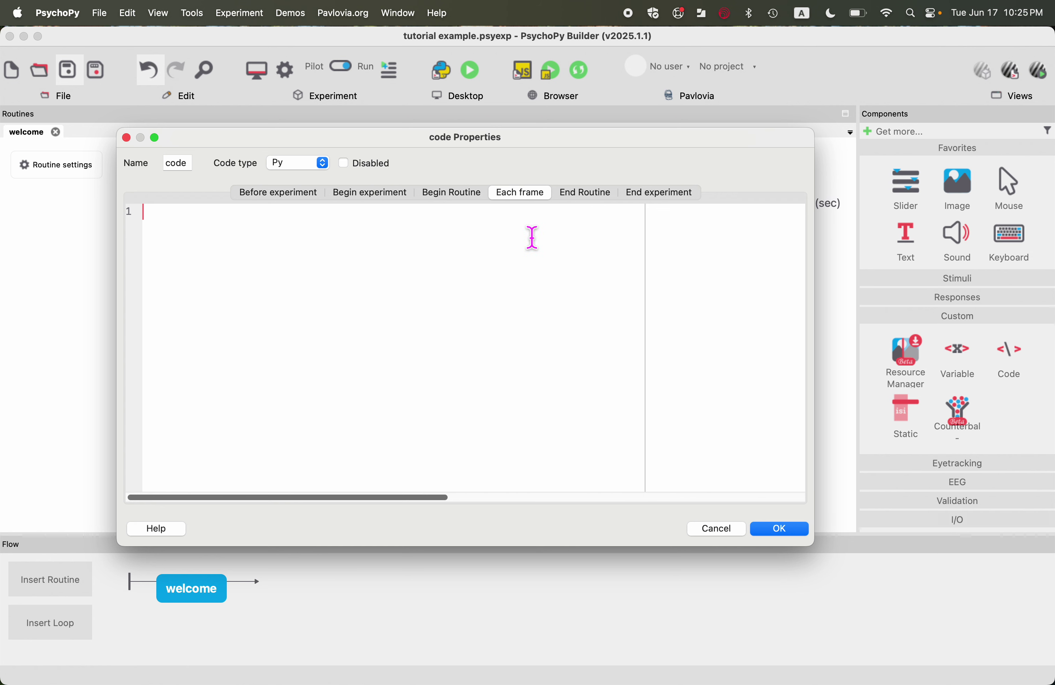
{"action": "left_click", "coordinate": [376, 199]}
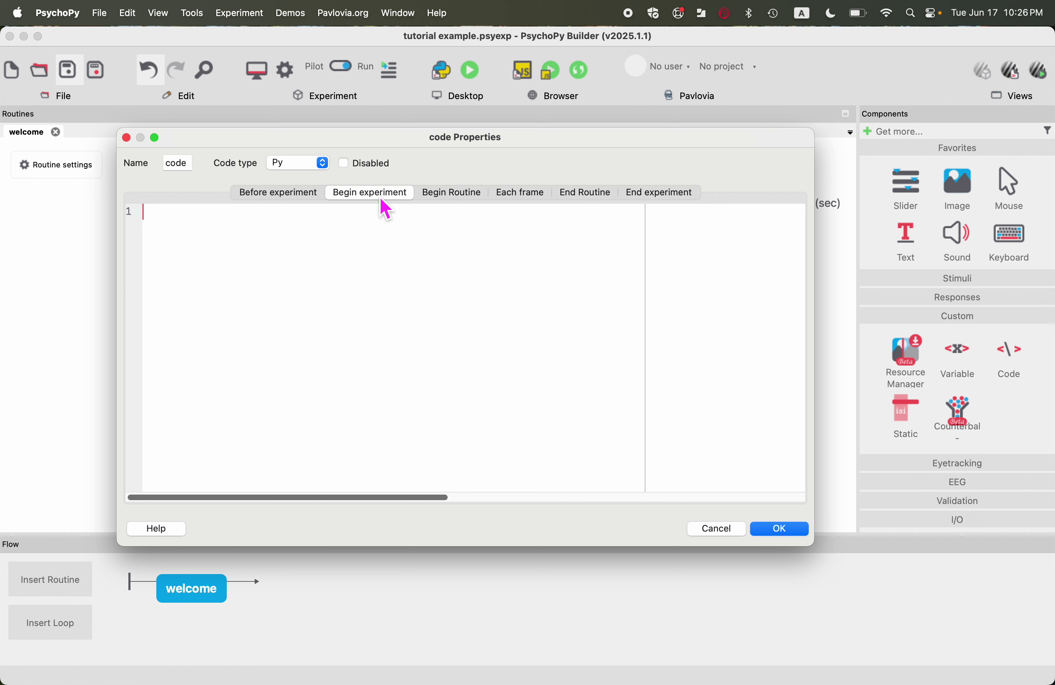
{"action": "left_click", "coordinate": [454, 198]}
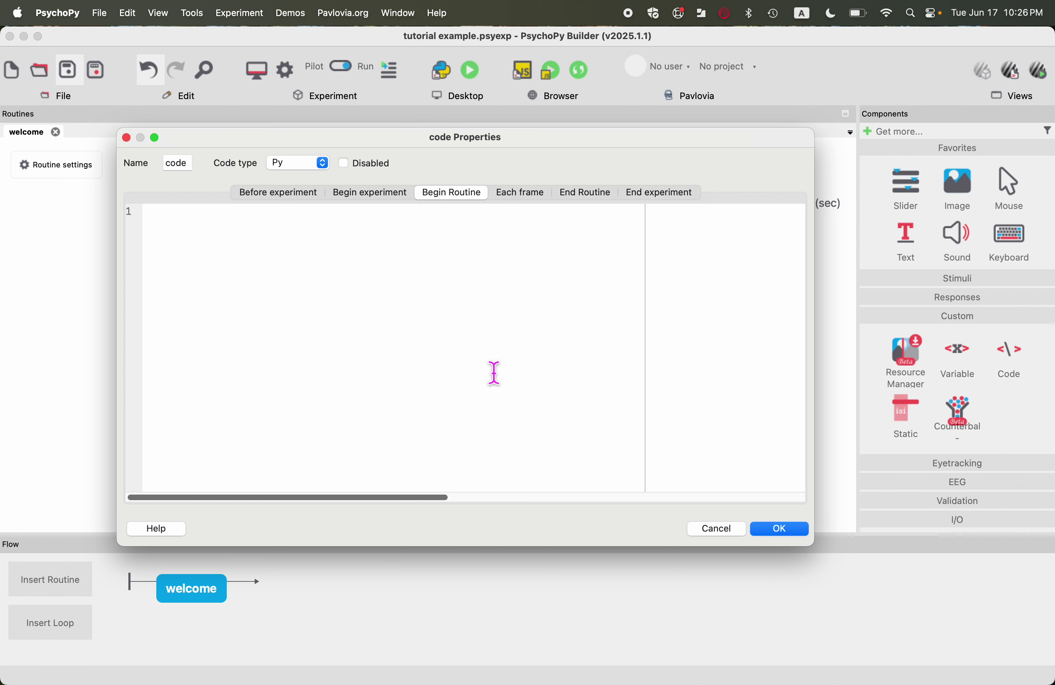
{"action": "left_click", "coordinate": [522, 197]}
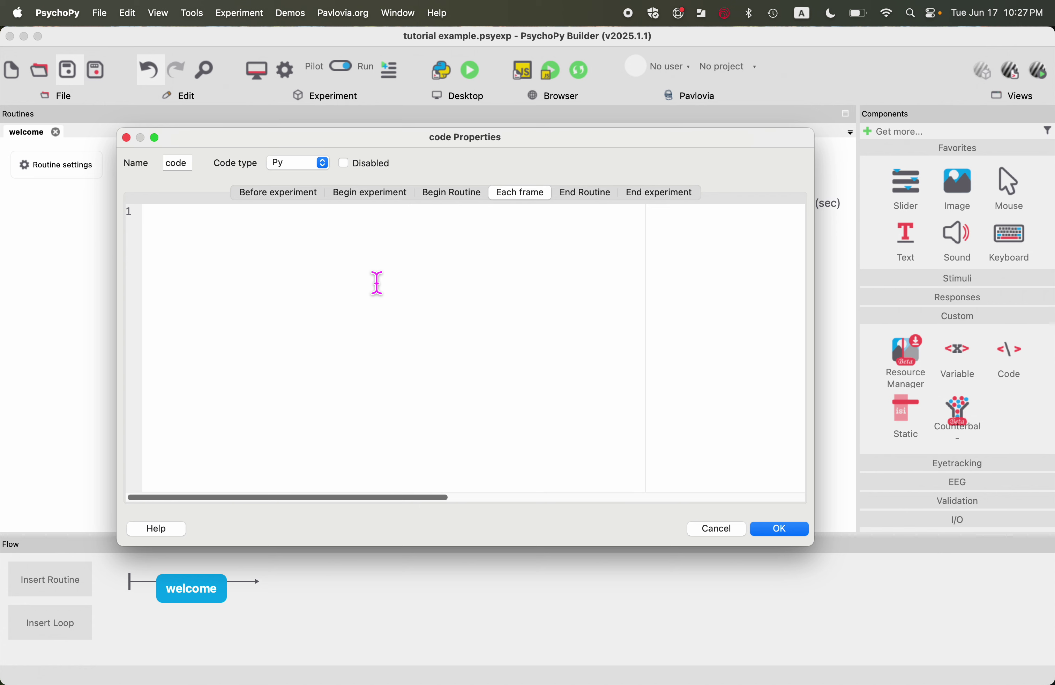
{"action": "left_click", "coordinate": [593, 205]}
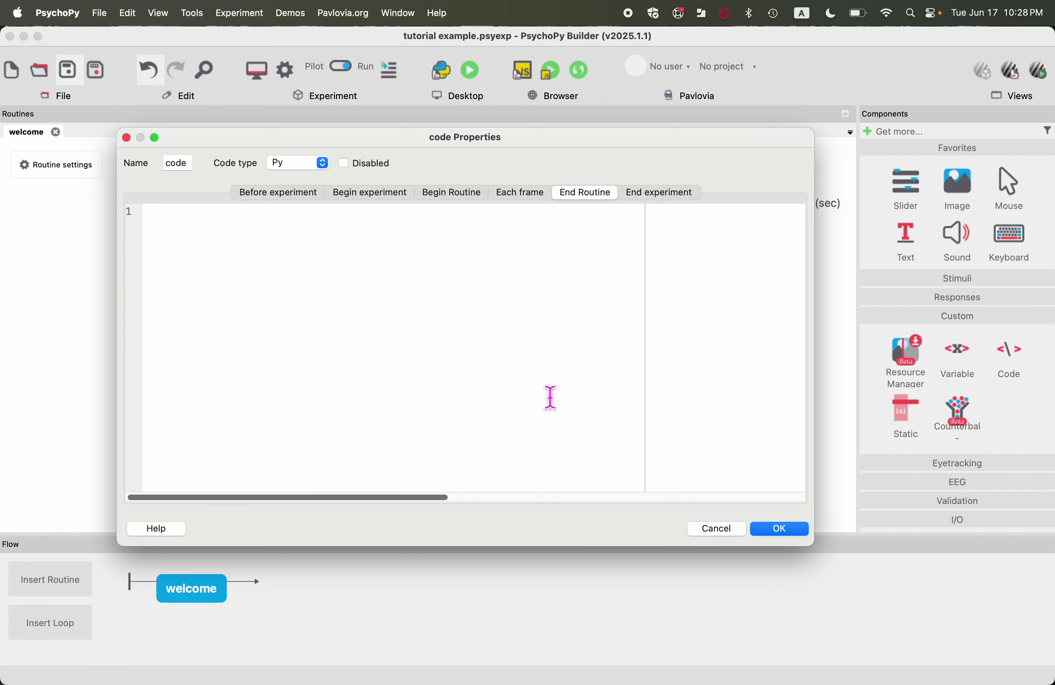
Add the comment "# Counterbalance: assign different colors to target and distractor based on version" to the code run when the experiment begins.
{"action": "left_click", "coordinate": [377, 196]}
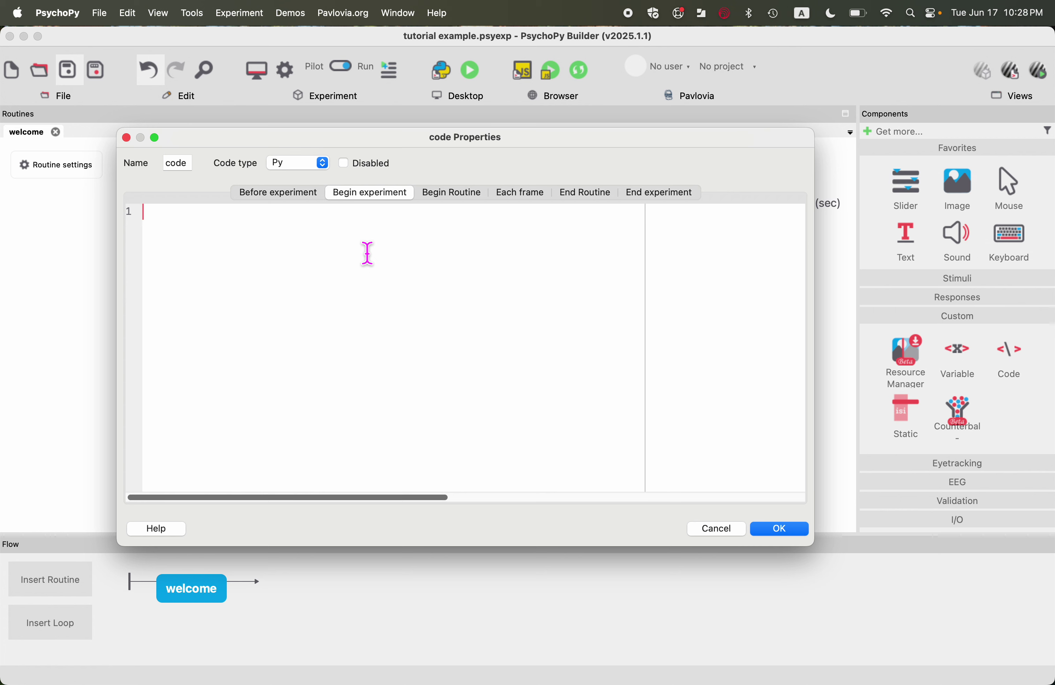
{"action": "type", "text": "#"}
{"action": "type", "text": "Counterbalance: ass"}
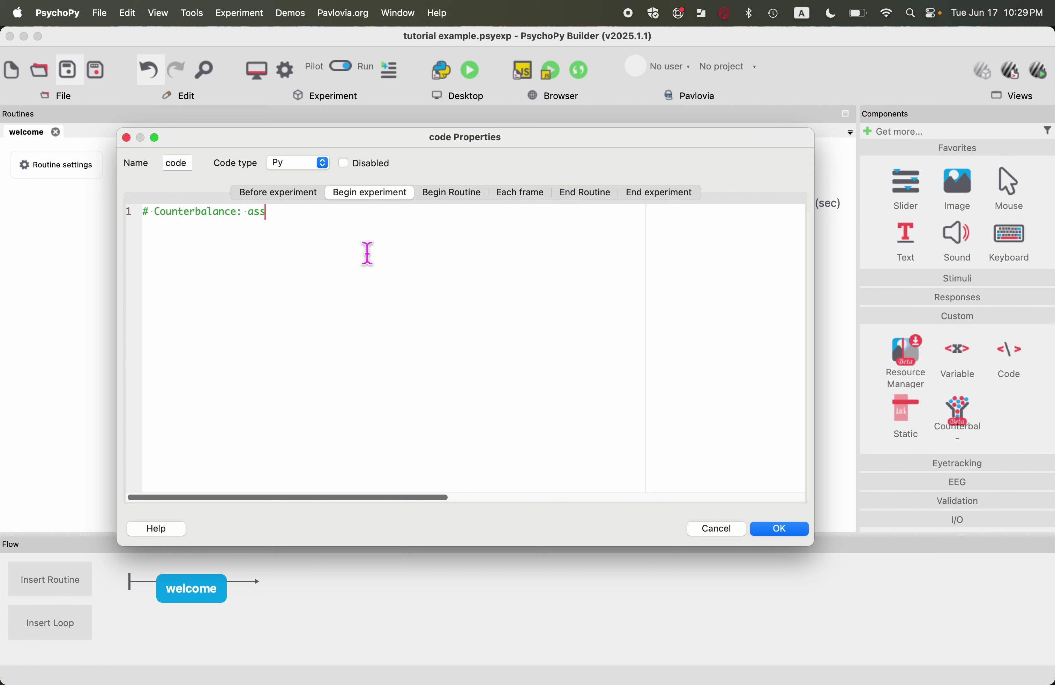
{"action": "type", "text": "ign different colors to target a"}
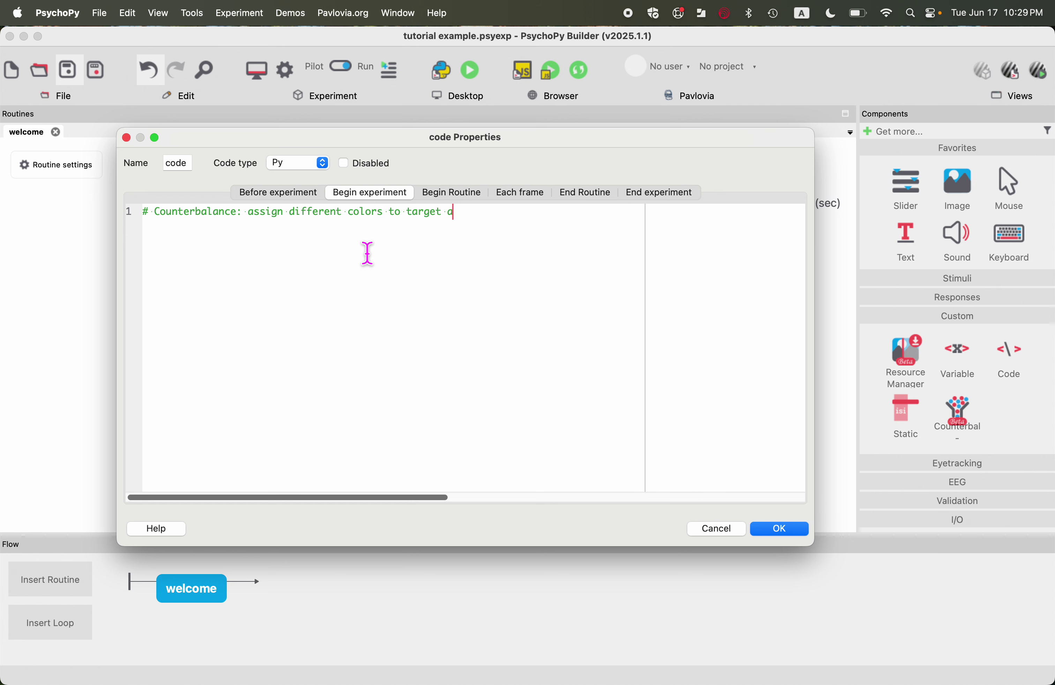
{"action": "type", "text": "nd distractor based on"}
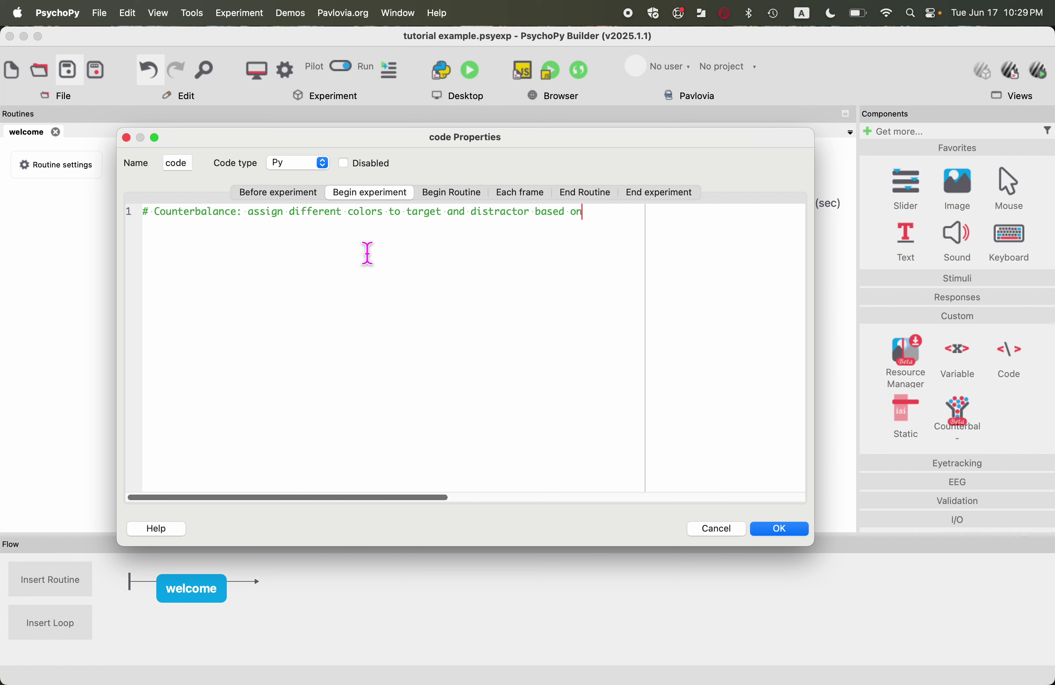
{"action": "type", "text": " version"}
{"action": "key", "text": "Return"}
Write the condition if expInfo['version'] == 'A': below the counterbalance comment.
{"action": "type", "text": "if"}
{"action": "type", "text": "expInfo[]"}
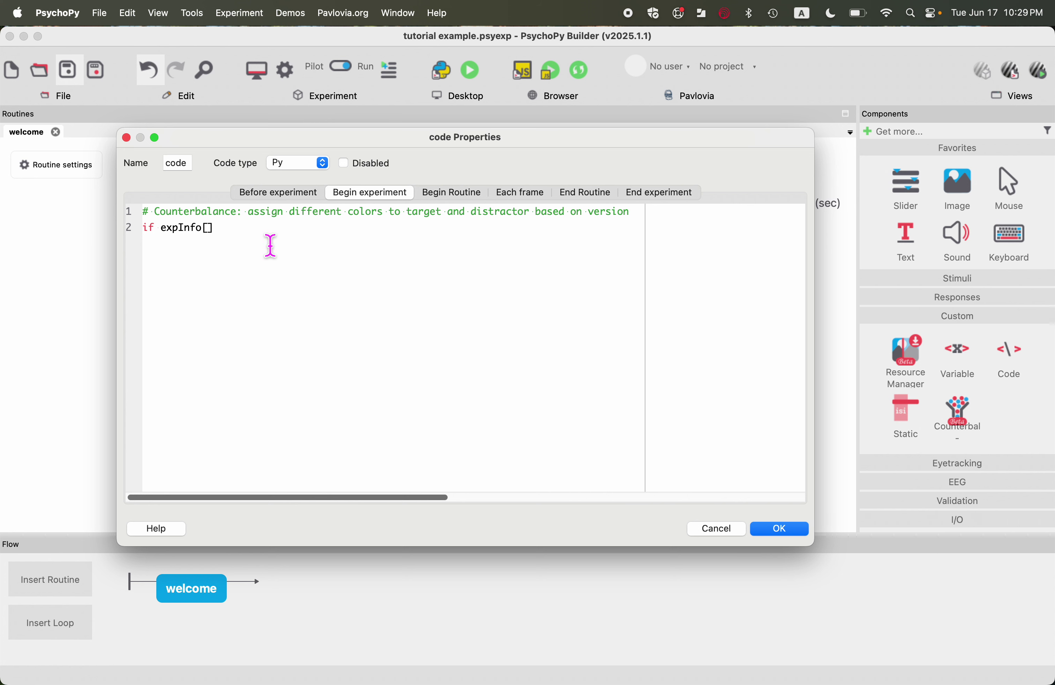
{"action": "left_click_drag", "start_coordinate": [162, 239], "coordinate": [186, 239]}
{"action": "left_click", "coordinate": [168, 233]}
{"action": "left_click_drag", "start_coordinate": [182, 235], "coordinate": [208, 238]}
{"action": "left_click_drag", "start_coordinate": [179, 229], "coordinate": [184, 229]}
{"action": "left_click", "coordinate": [209, 234]}
{"action": "type", "text": "'vers"}
{"action": "type", "text": "ion'"}
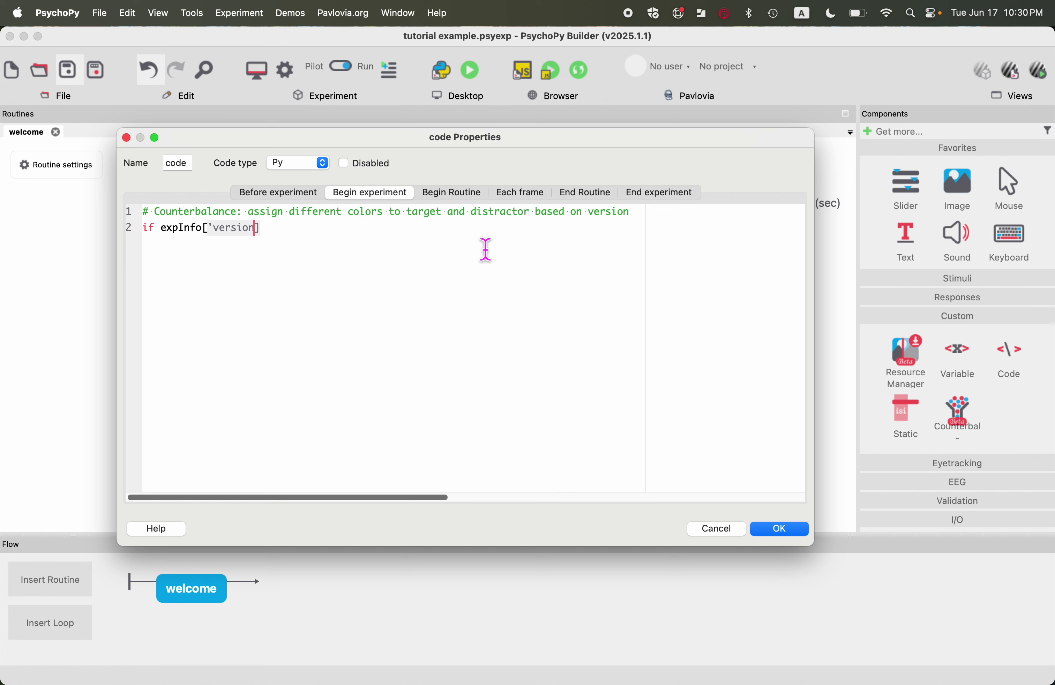
{"action": "key", "text": "Right"}
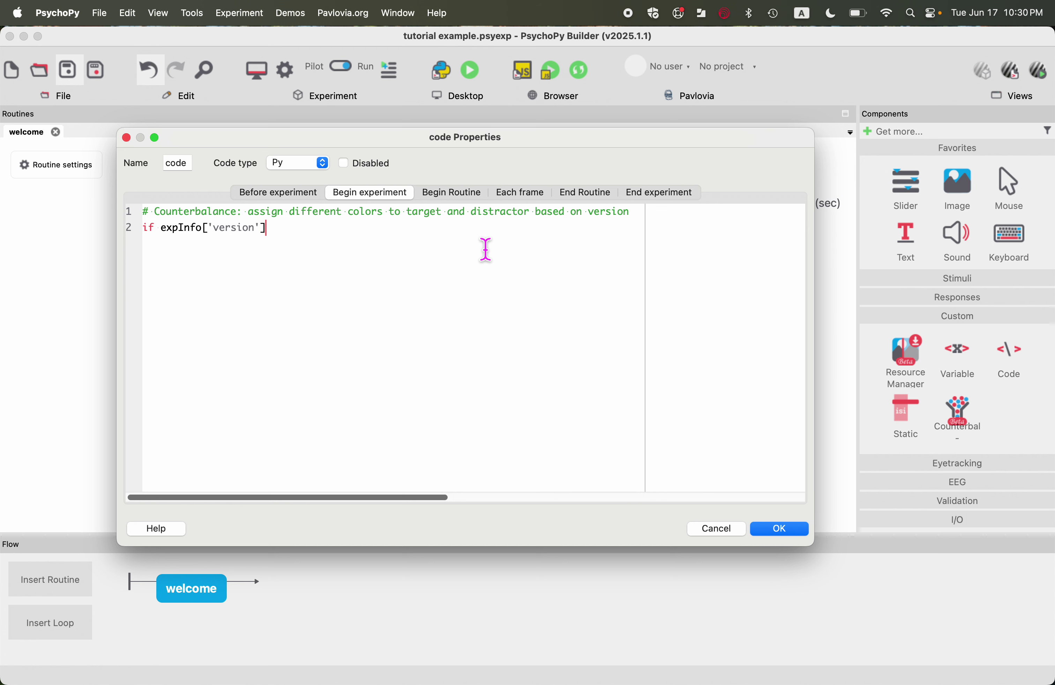
{"action": "type", "text": "== 'A':"}
Examine the parts of the version condition: the expInfo reference, the equality operator and the compared value.
{"action": "key", "text": "Left"}
{"action": "key", "text": "Left"}
{"action": "key", "text": "Left"}
{"action": "key", "text": "Left"}
{"action": "key", "text": "Left"}
{"action": "key", "text": "Left"}
{"action": "key", "text": "shift+Left"}
{"action": "key", "text": "shift+Right"}
{"action": "left_click", "coordinate": [280, 238]}
{"action": "left_click_drag", "start_coordinate": [266, 238], "coordinate": [168, 245]}
{"action": "key", "text": "shift+End"}
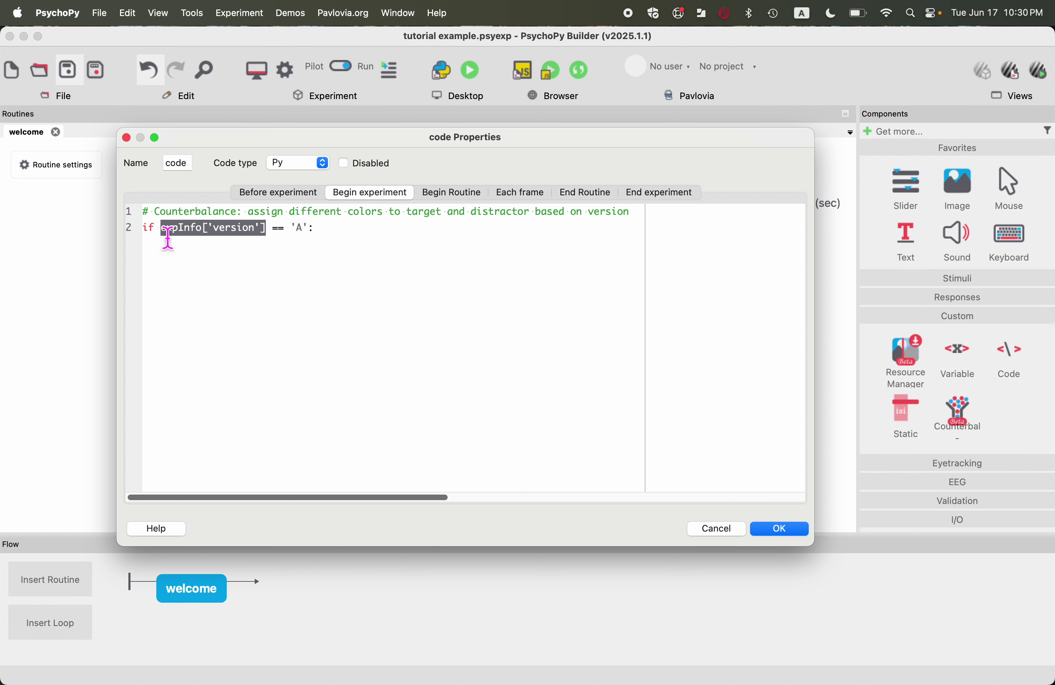
{"action": "left_click_drag", "start_coordinate": [311, 231], "coordinate": [281, 240]}
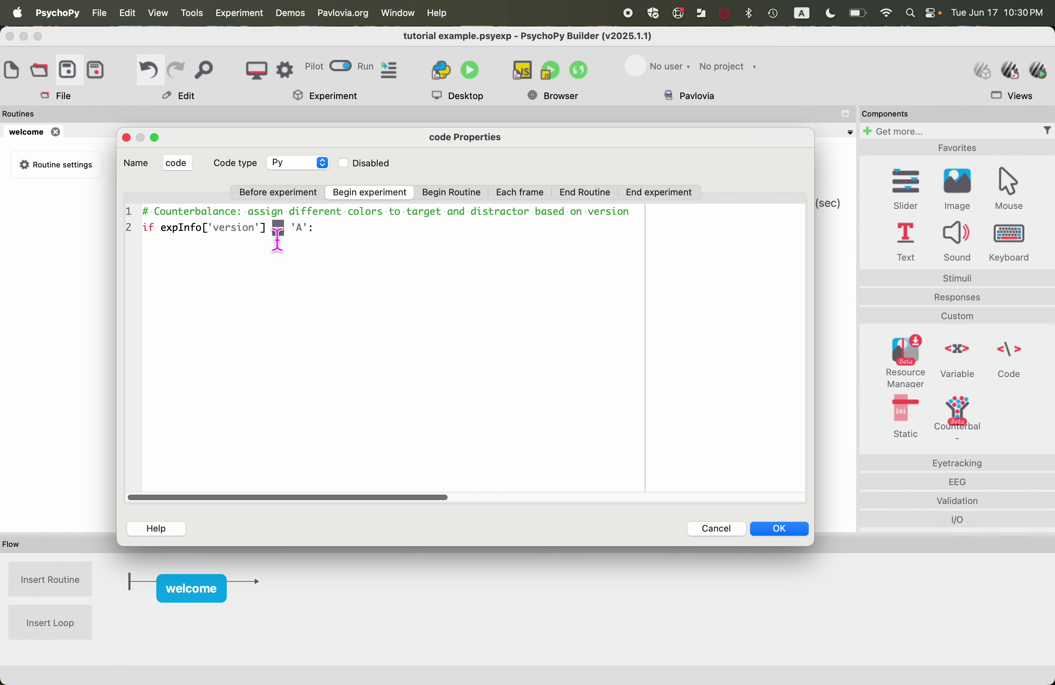
{"action": "left_click", "coordinate": [341, 236]}
{"action": "left_click", "coordinate": [306, 229]}
{"action": "left_click_drag", "start_coordinate": [306, 230], "coordinate": [290, 229]}
{"action": "left_click", "coordinate": [336, 238]}
Assign 'green' to the variable targCol inside the version A branch.
{"action": "key", "text": "Return"}
{"action": "type", "text": "targCol = 'g"}
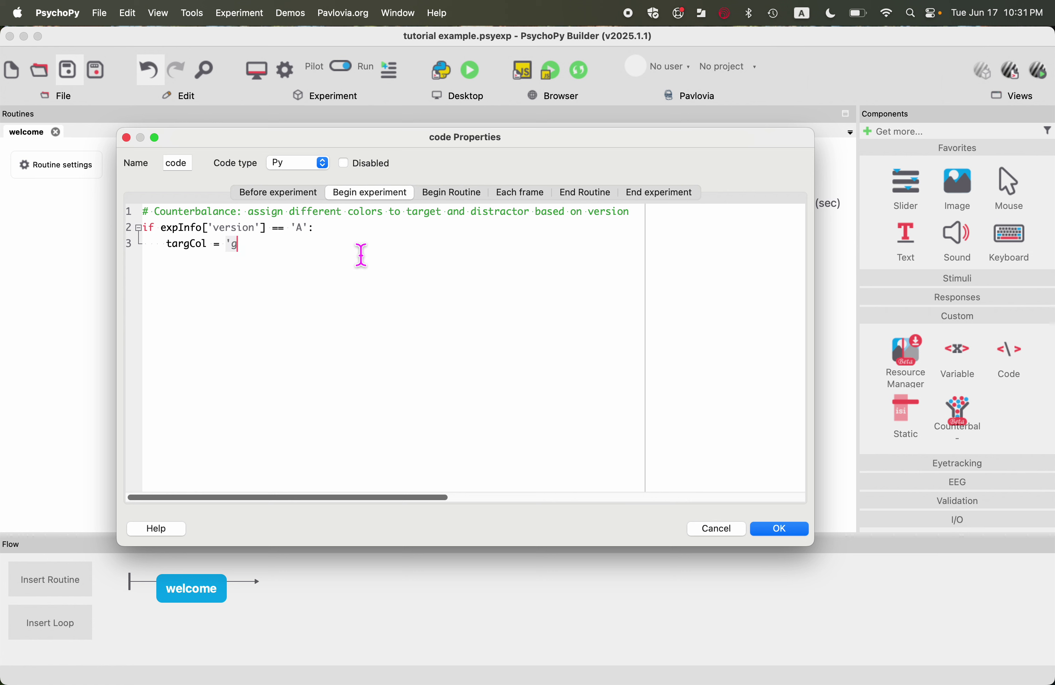
{"action": "type", "text": "reen'"}
Examine the targCol assignment's variable name, capitalization, equals sign and color value.
{"action": "left_click", "coordinate": [207, 252]}
{"action": "left_click_drag", "start_coordinate": [213, 252], "coordinate": [175, 255]}
{"action": "key", "text": "End"}
{"action": "left_click_drag", "start_coordinate": [168, 253], "coordinate": [217, 254]}
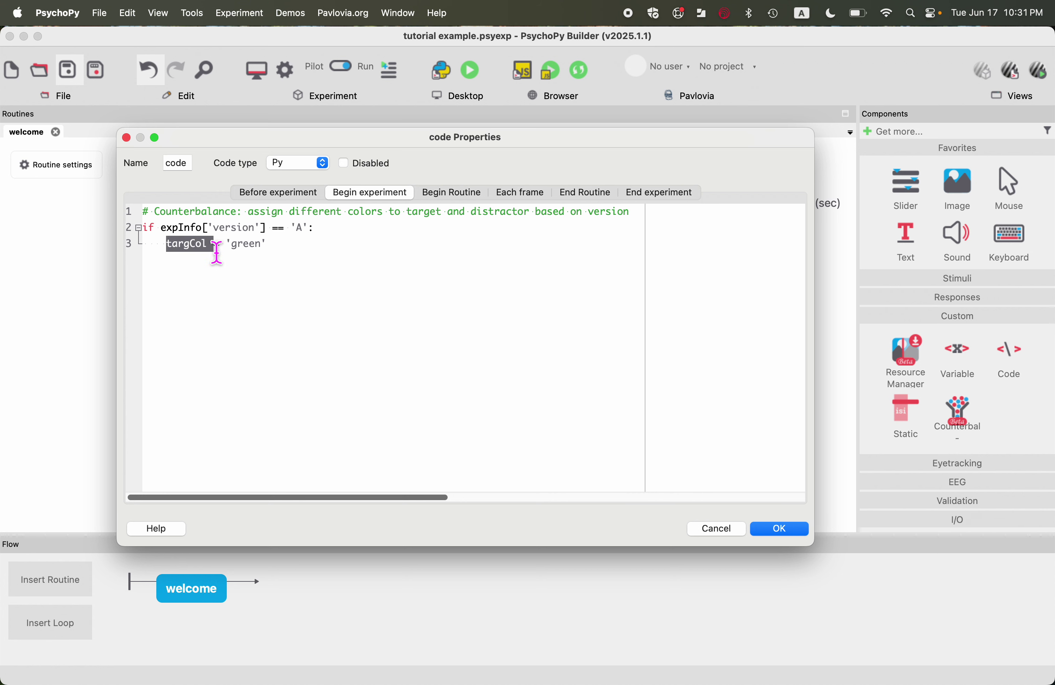
{"action": "key", "text": "End"}
{"action": "left_click_drag", "start_coordinate": [201, 254], "coordinate": [196, 254]}
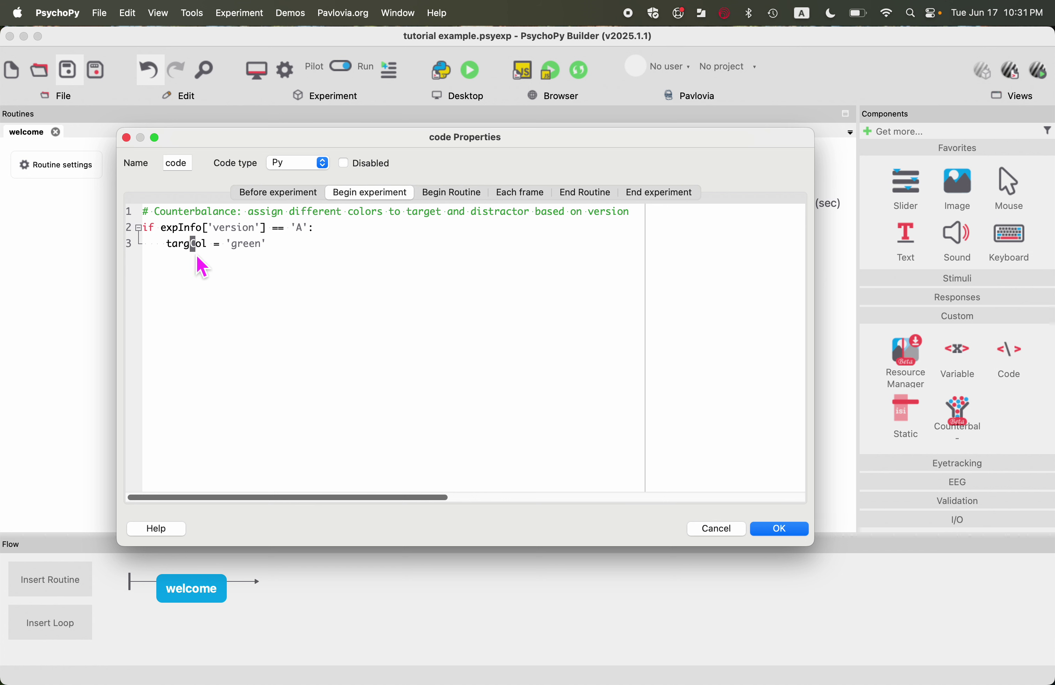
{"action": "left_click", "coordinate": [275, 253]}
{"action": "double_click", "coordinate": [220, 253]}
{"action": "left_click", "coordinate": [285, 247]}
{"action": "left_click_drag", "start_coordinate": [276, 254], "coordinate": [231, 259]}
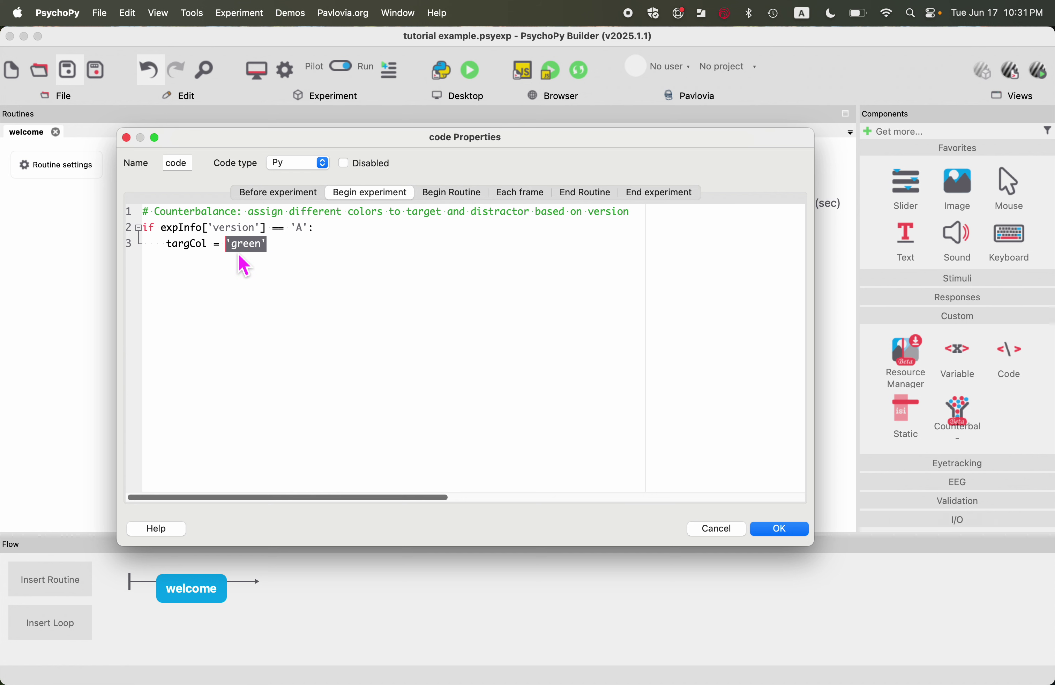
{"action": "left_click", "coordinate": [290, 255]}
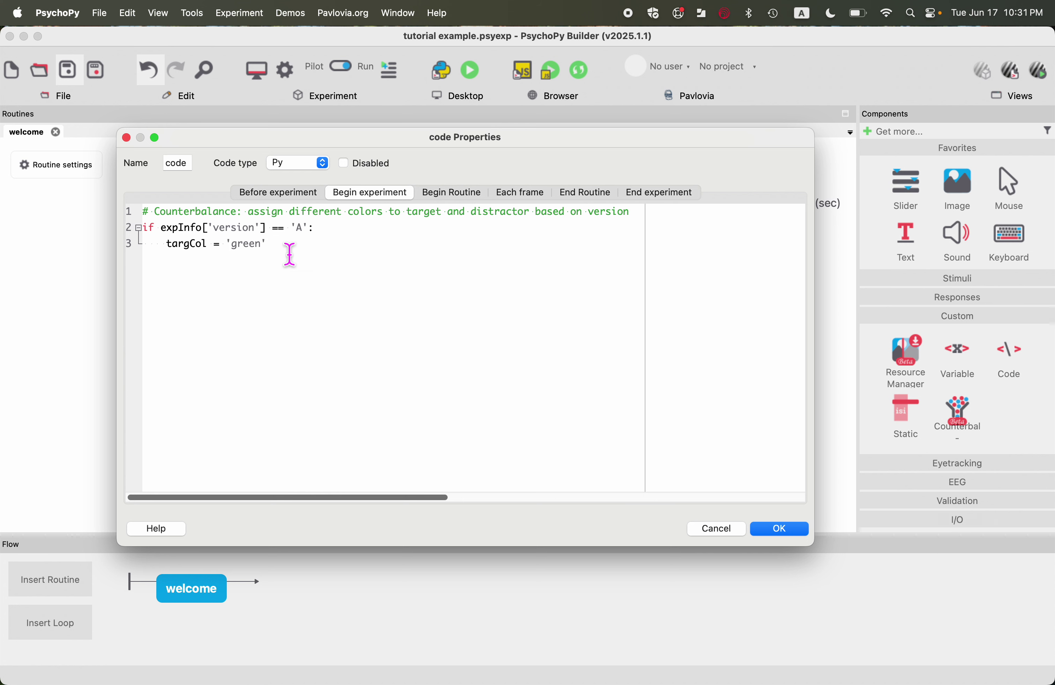
Assign 'red' to singCol in the version A branch and start an unindented line below it.
{"action": "key", "text": "Return"}
{"action": "type", "text": "singCol = 'red'"}
{"action": "key", "text": "Return"}
{"action": "key", "text": "BackSpace"}
{"action": "key", "text": "BackSpace"}
{"action": "key", "text": "BackSpace"}
{"action": "key", "text": "BackSpace"}
Add an elif branch that reuses a copy of the version A condition and its two color assignments.
{"action": "type", "text": "elif"}
{"action": "left_click_drag", "start_coordinate": [285, 265], "coordinate": [161, 228]}
{"action": "key", "text": "super+c"}
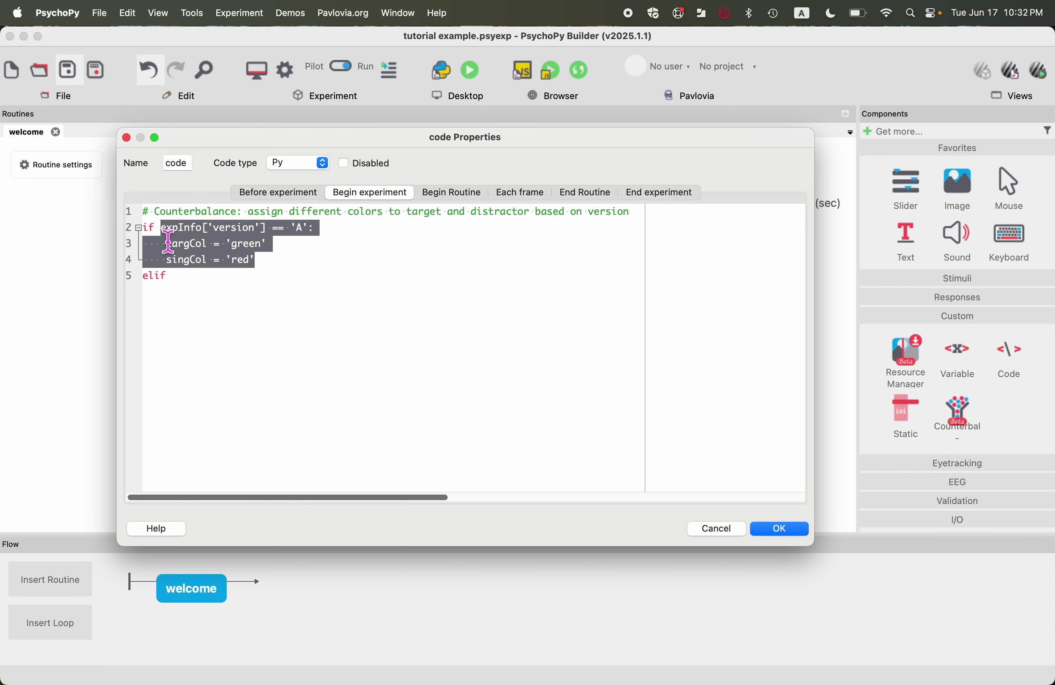
{"action": "left_click", "coordinate": [193, 286]}
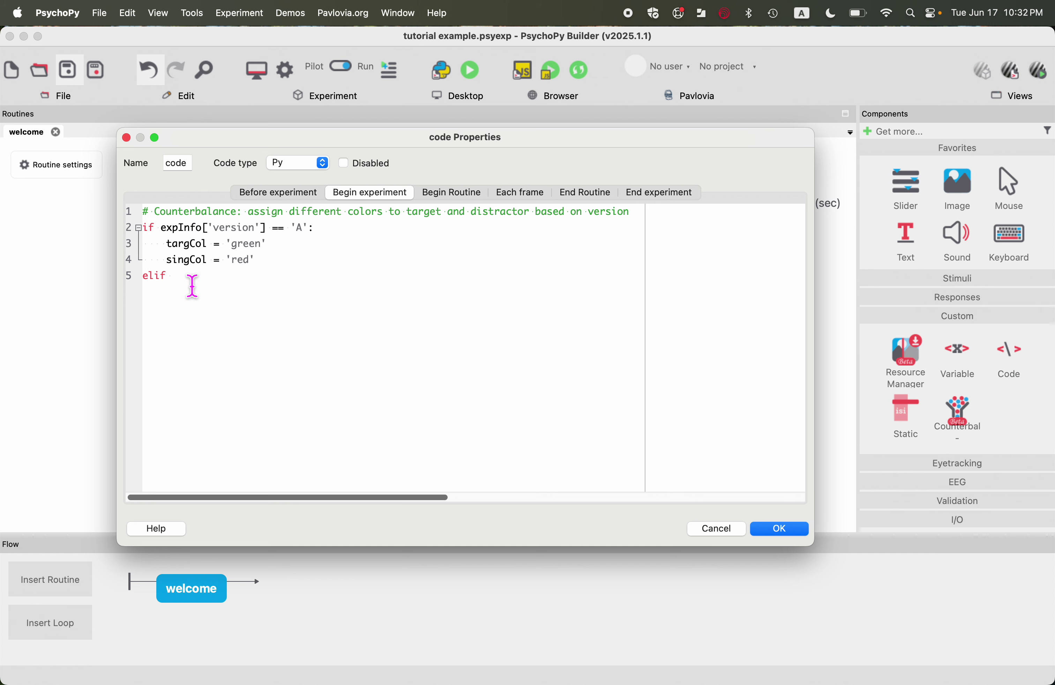
{"action": "key", "text": "super+v"}
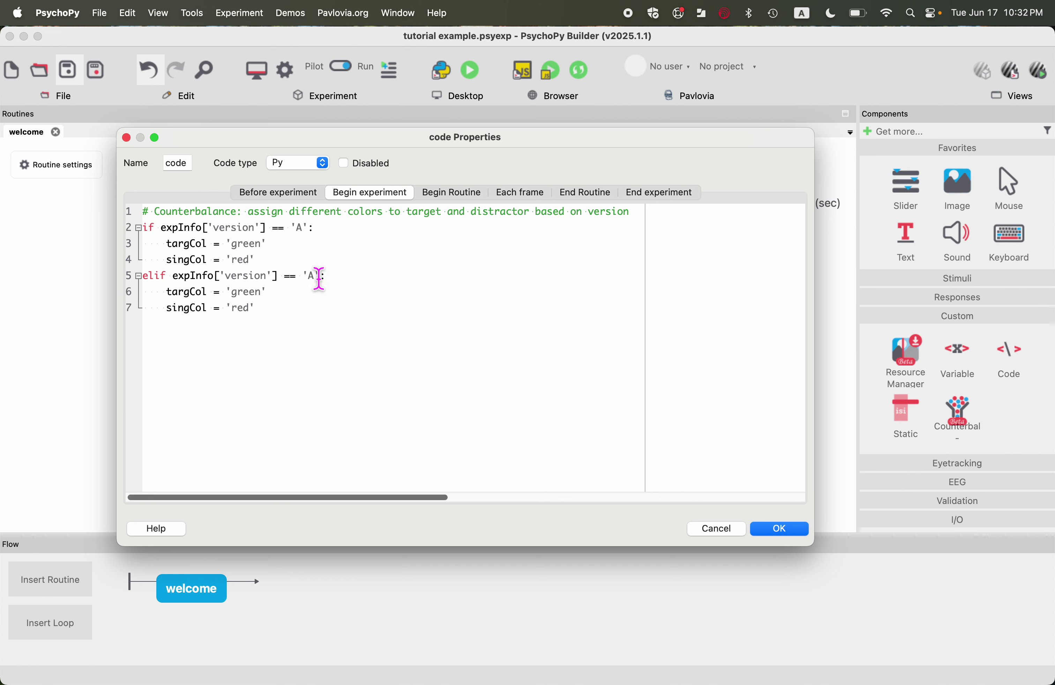
Change the copied branch to version 'B' with targCol set to 'red' and singCol set to 'green'.
{"action": "left_click_drag", "start_coordinate": [320, 278], "coordinate": [311, 278]}
{"action": "type", "text": "B"}
{"action": "left_click_drag", "start_coordinate": [261, 296], "coordinate": [233, 309]}
{"action": "type", "text": "red"}
{"action": "type", "text": "green"}
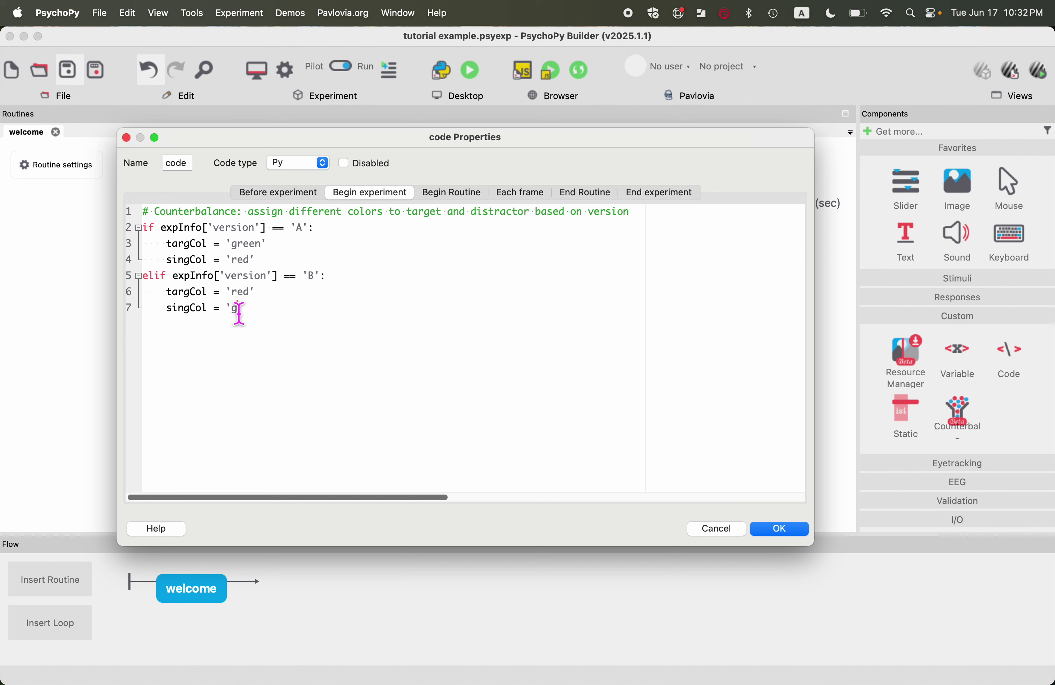
Below the color code, add the comment "# specify the number of blocks" and the line numBlocks = 6.
{"action": "left_click", "coordinate": [345, 320]}
{"action": "key", "text": "Return"}
{"action": "key", "text": "Return"}
{"action": "left_click_drag", "start_coordinate": [342, 318], "coordinate": [141, 232]}
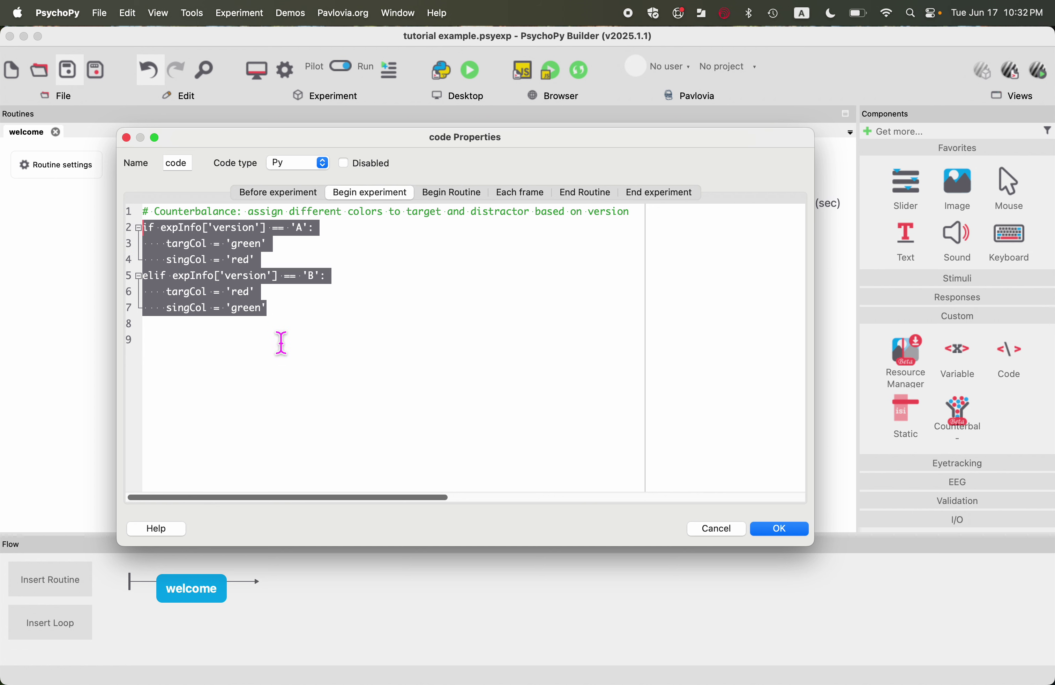
{"action": "left_click", "coordinate": [280, 354]}
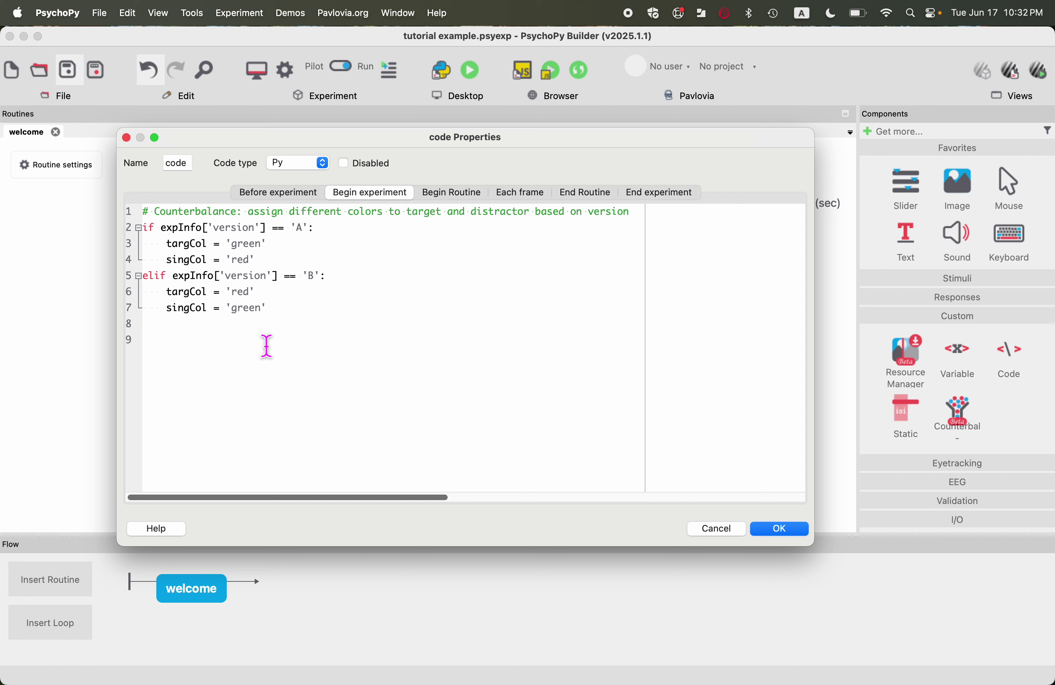
{"action": "type", "text": "#"}
{"action": "type", "text": "specifiy the nm"}
{"action": "key", "text": "BackSpace"}
{"action": "type", "text": "umber of b"}
{"action": "type", "text": "lok"}
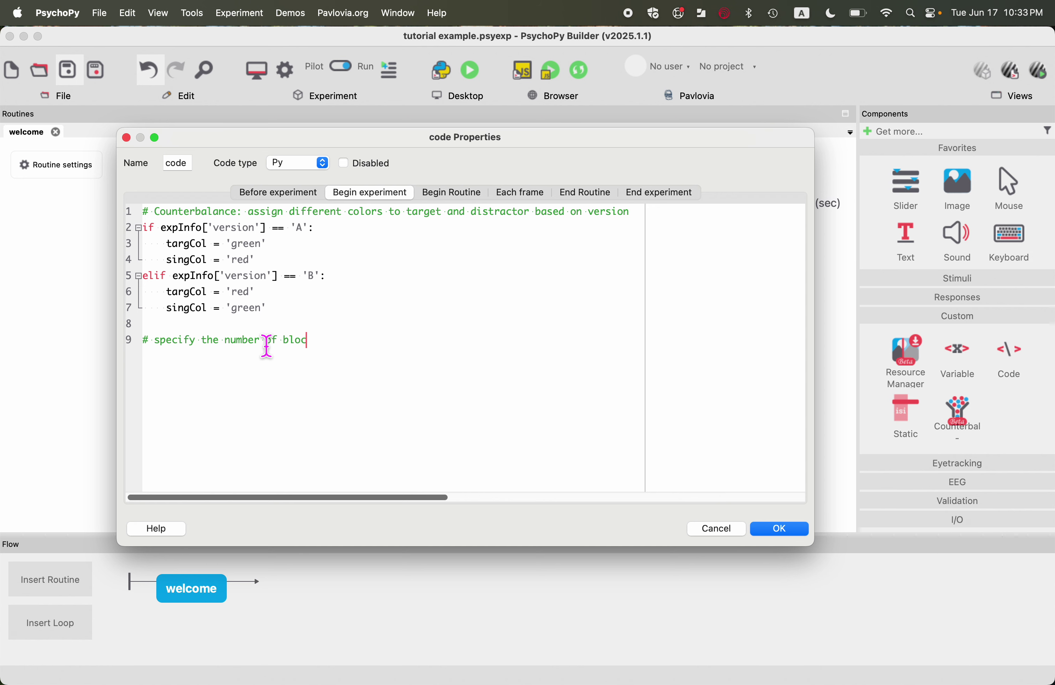
{"action": "type", "text": "ks"}
{"action": "key", "text": "Return"}
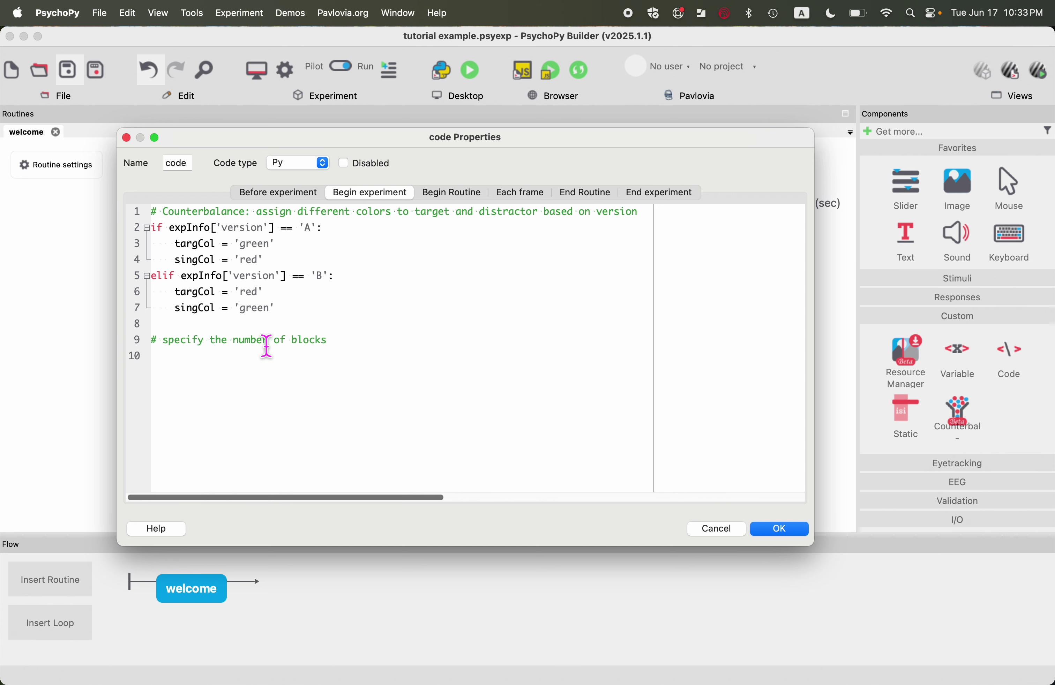
{"action": "type", "text": "numBlocks = 6"}
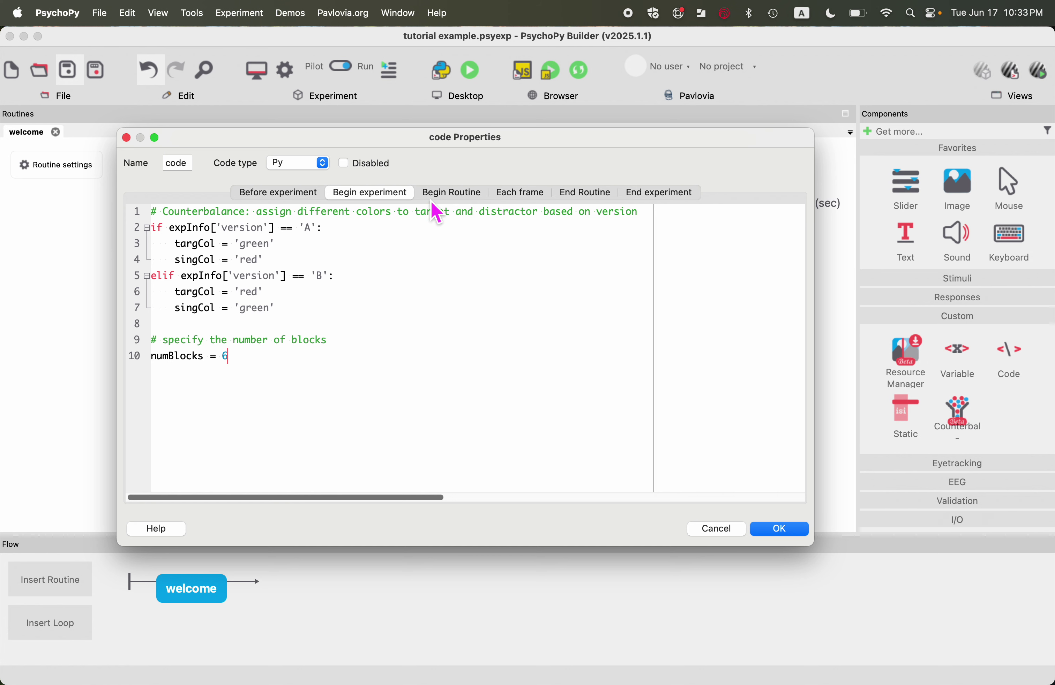
Review the code component's other sections and accept its settings.
{"action": "left_click", "coordinate": [449, 193]}
{"action": "left_click", "coordinate": [509, 195]}
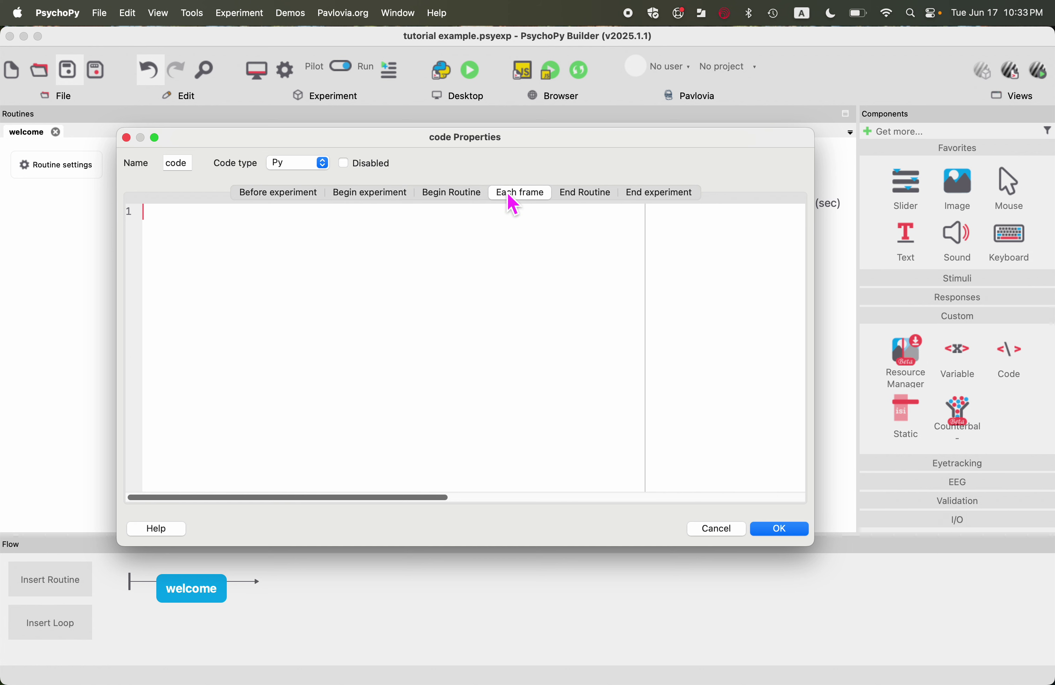
{"action": "left_click", "coordinate": [471, 196]}
{"action": "left_click", "coordinate": [576, 195]}
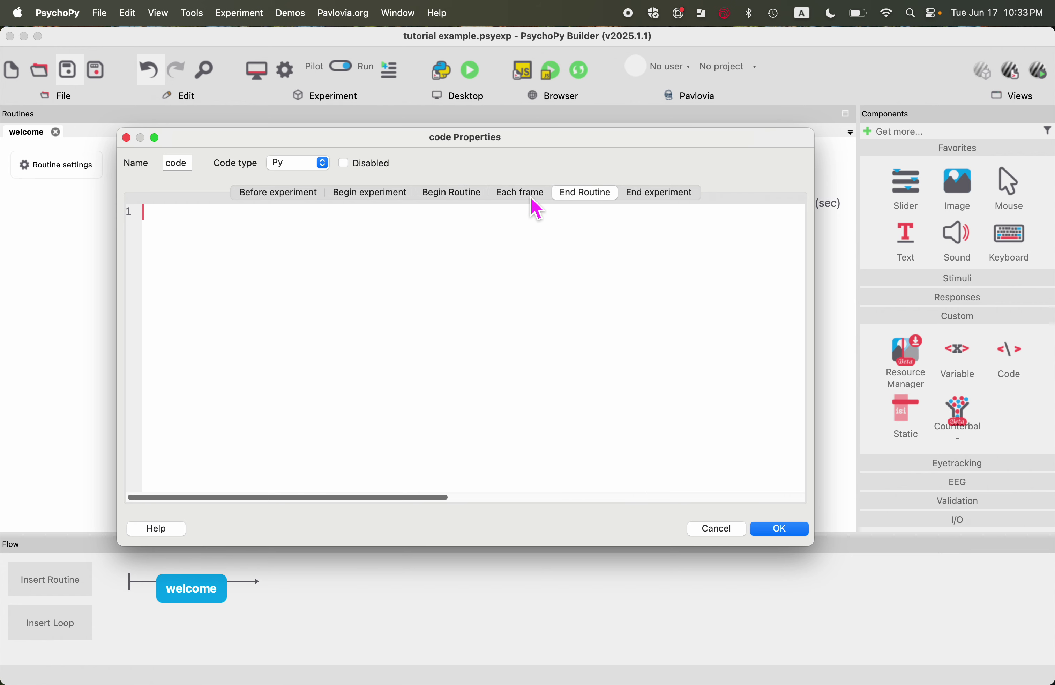
{"action": "left_click", "coordinate": [474, 196]}
{"action": "left_click", "coordinate": [385, 195]}
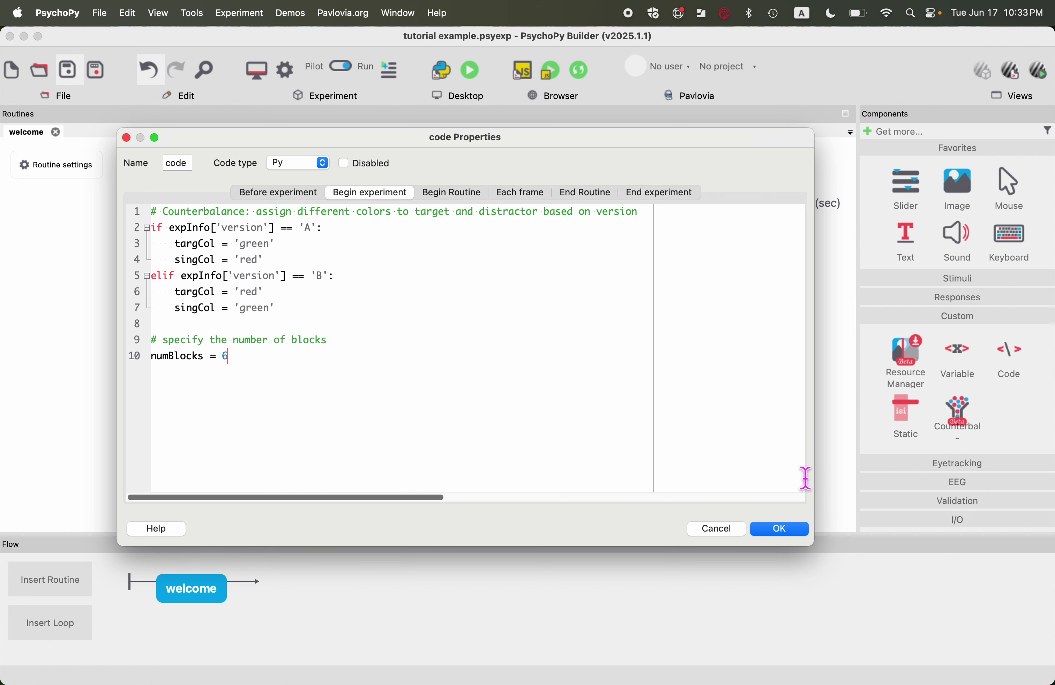
{"action": "left_click", "coordinate": [784, 537]}
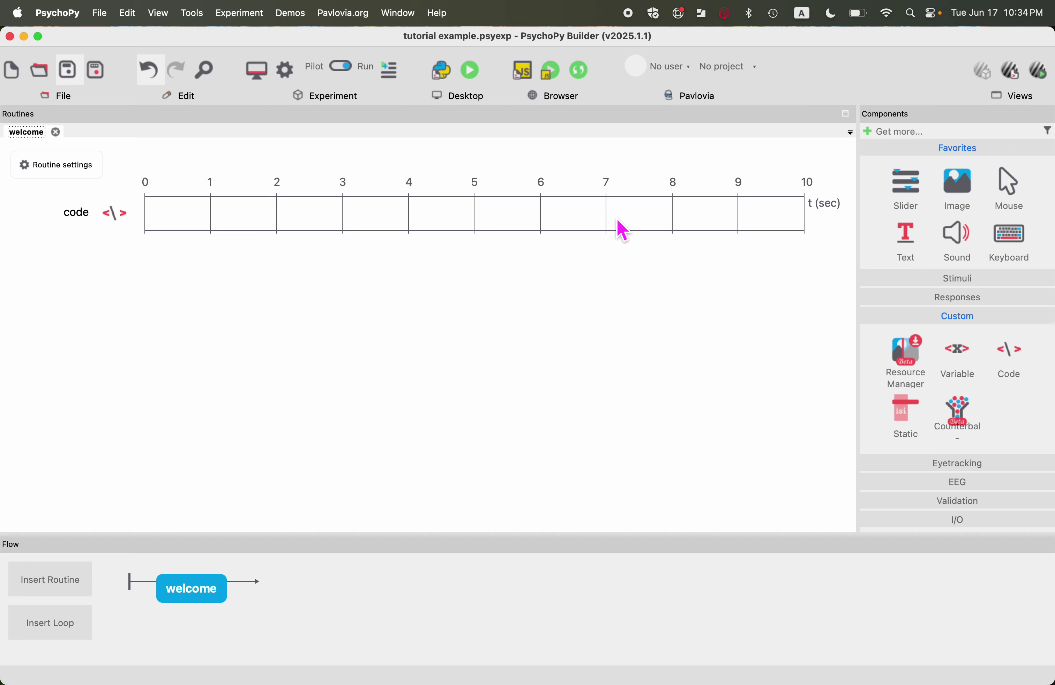
Add a text component to the welcome routine and clear its stop duration.
{"action": "left_click", "coordinate": [909, 242]}
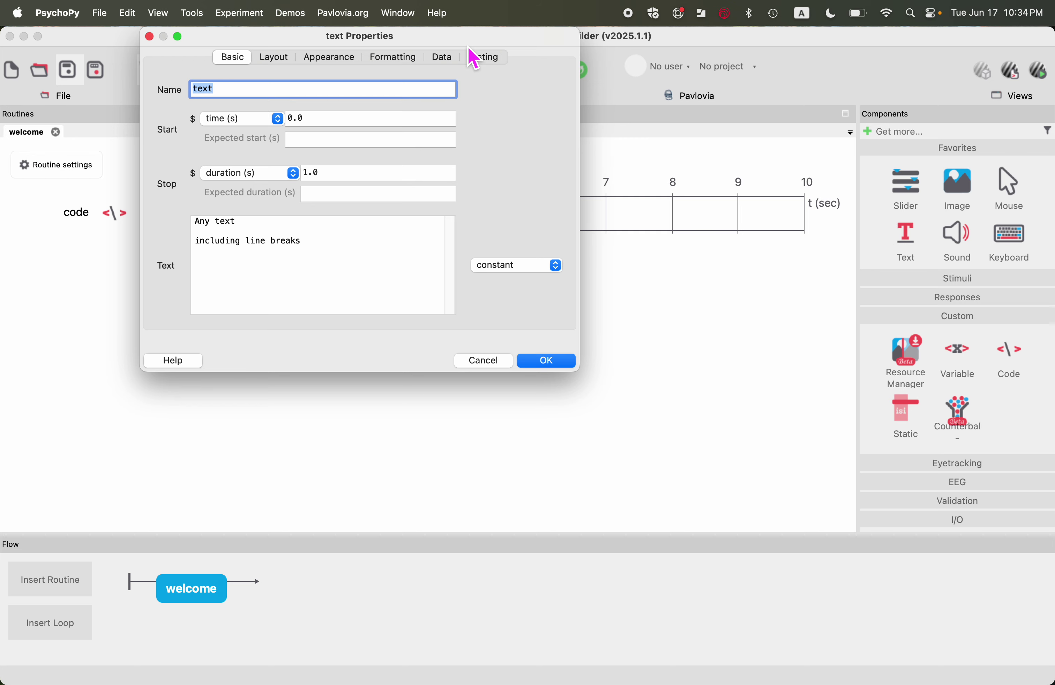
{"action": "left_click_drag", "start_coordinate": [465, 44], "coordinate": [574, 173]}
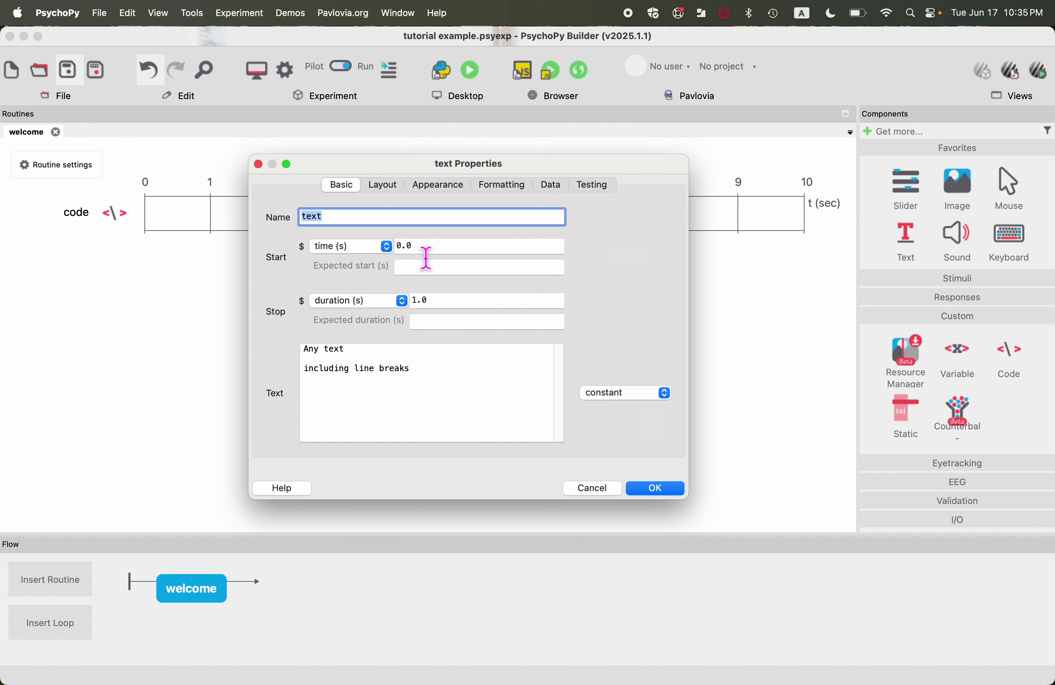
{"action": "left_click", "coordinate": [452, 309]}
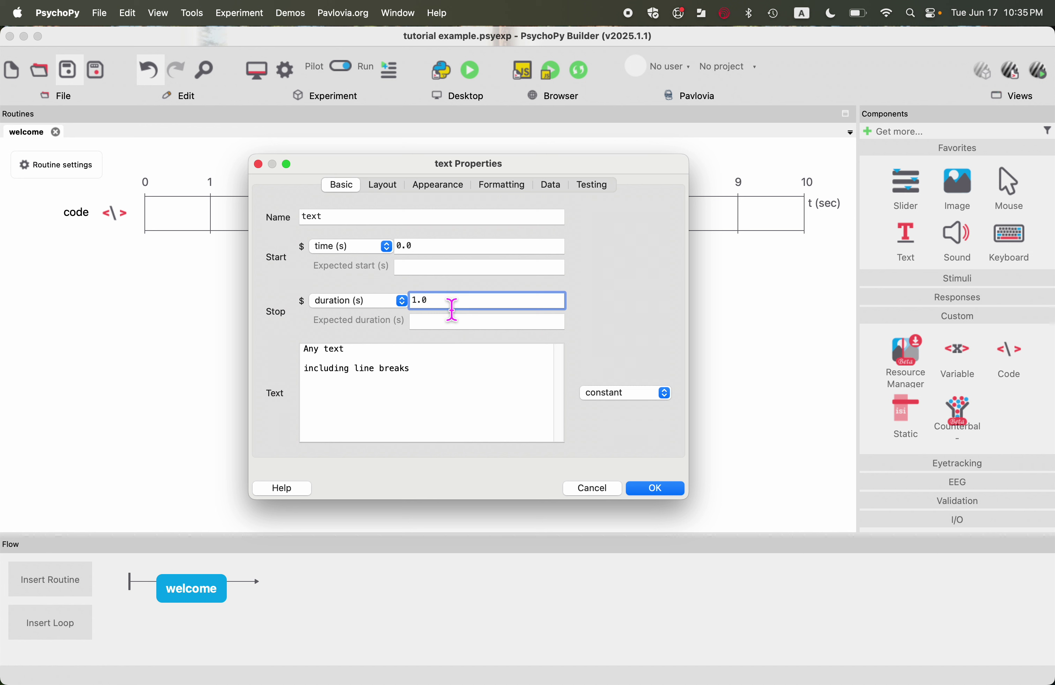
{"action": "left_click_drag", "start_coordinate": [450, 308], "coordinate": [416, 307]}
{"action": "key", "text": "BackSpace"}
Replace the text component's placeholder text with "Welcome to the experiment!".
{"action": "left_click", "coordinate": [462, 388]}
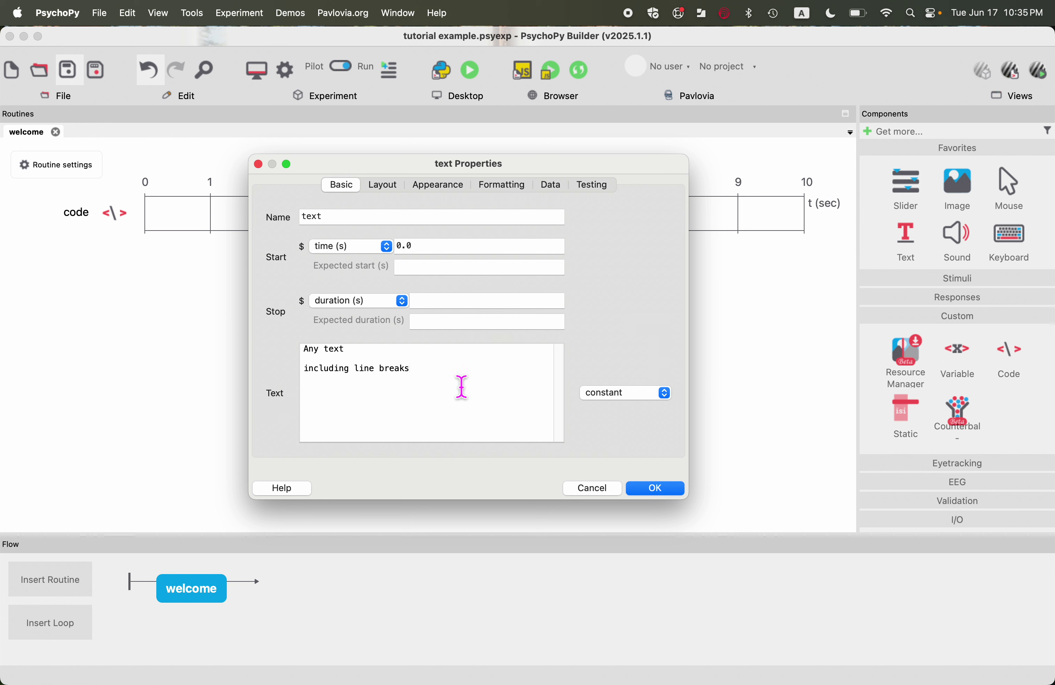
{"action": "left_click_drag", "start_coordinate": [463, 387], "coordinate": [236, 360]}
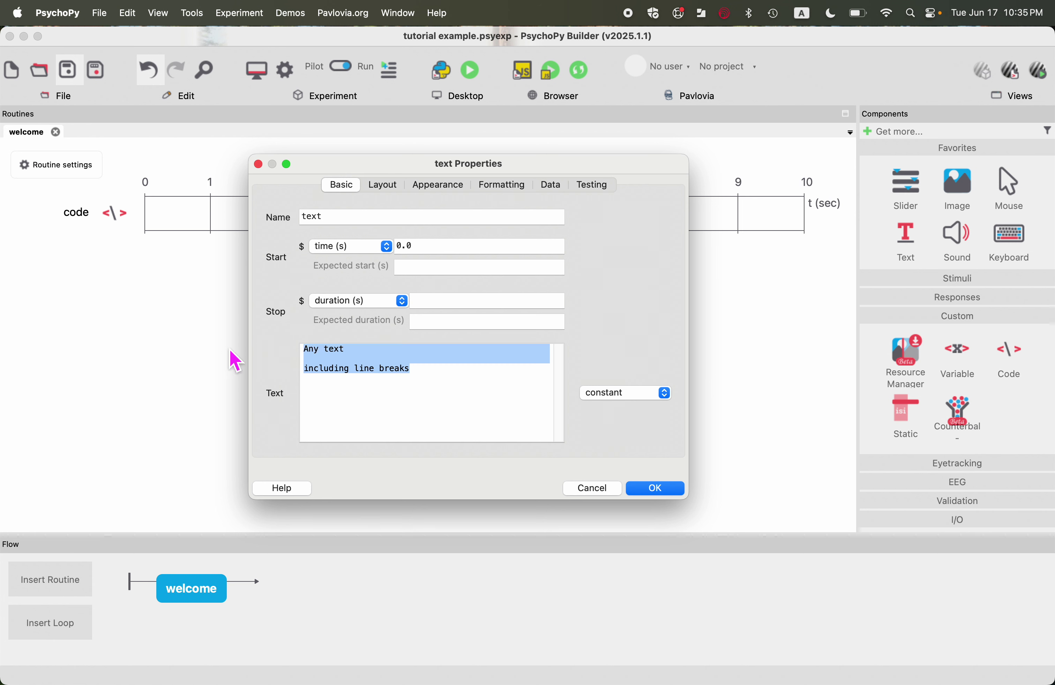
{"action": "type", "text": "Welcome t"}
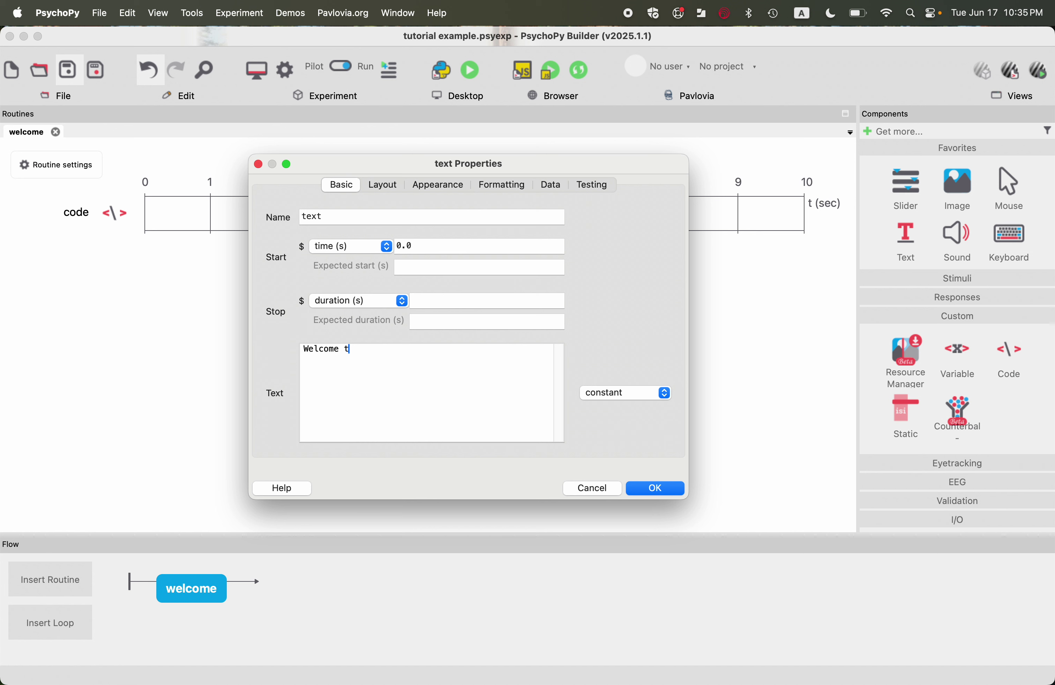
{"action": "key", "text": "BackSpace"}
{"action": "type", "text": "to the experiment!"}
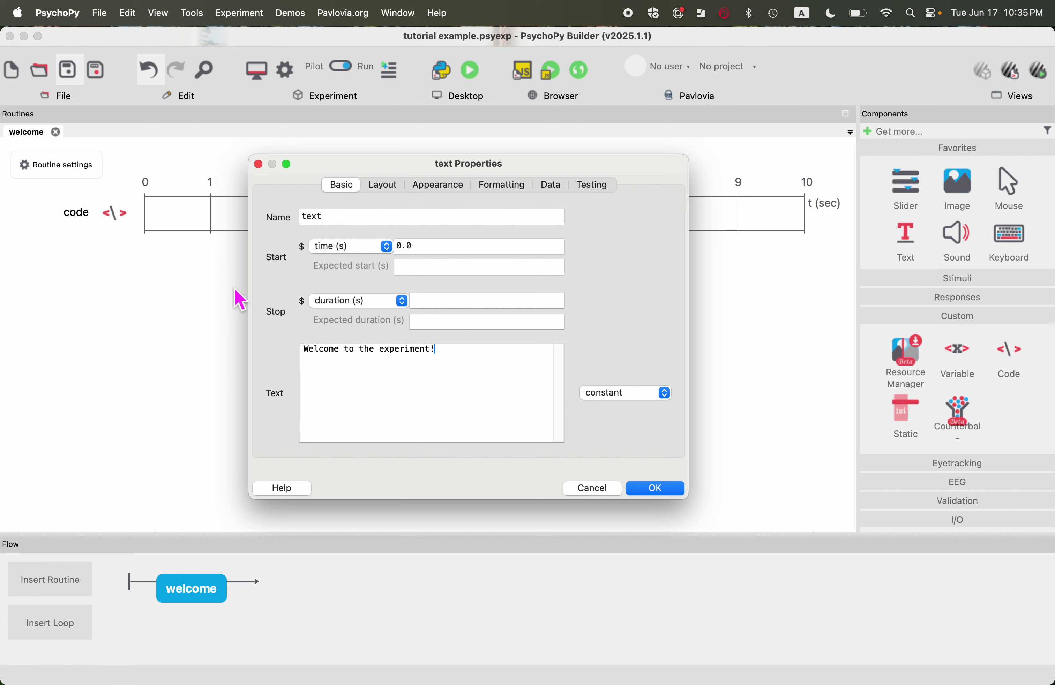
Keep the welcome text's spatial units from the experiment settings and set its wrap width to 30.
{"action": "left_click", "coordinate": [386, 187]}
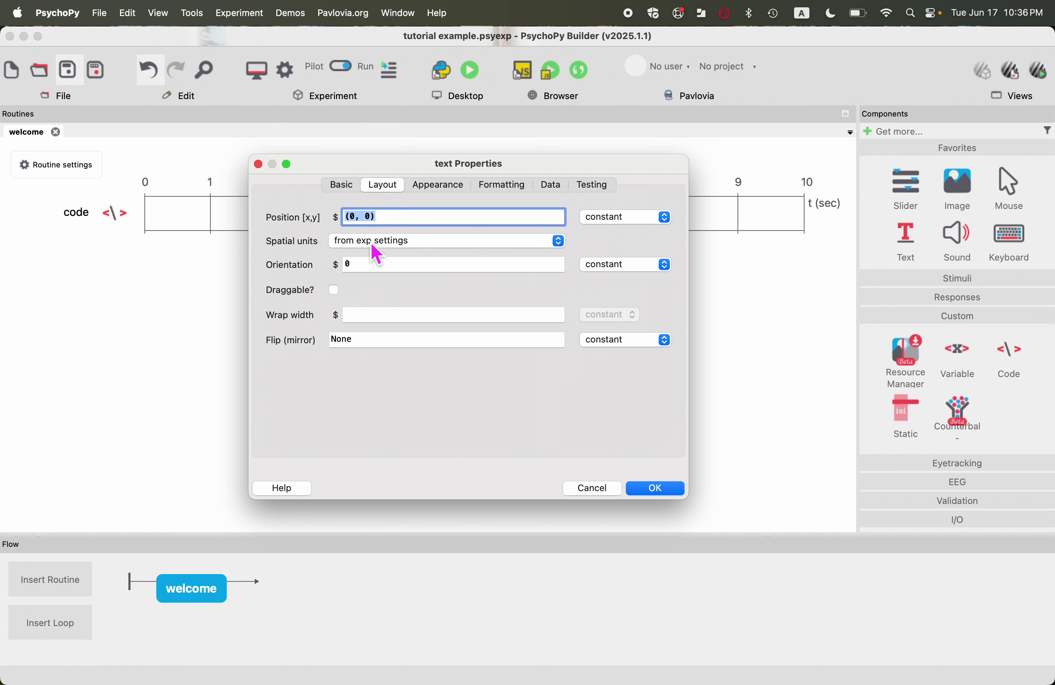
{"action": "left_click", "coordinate": [402, 243]}
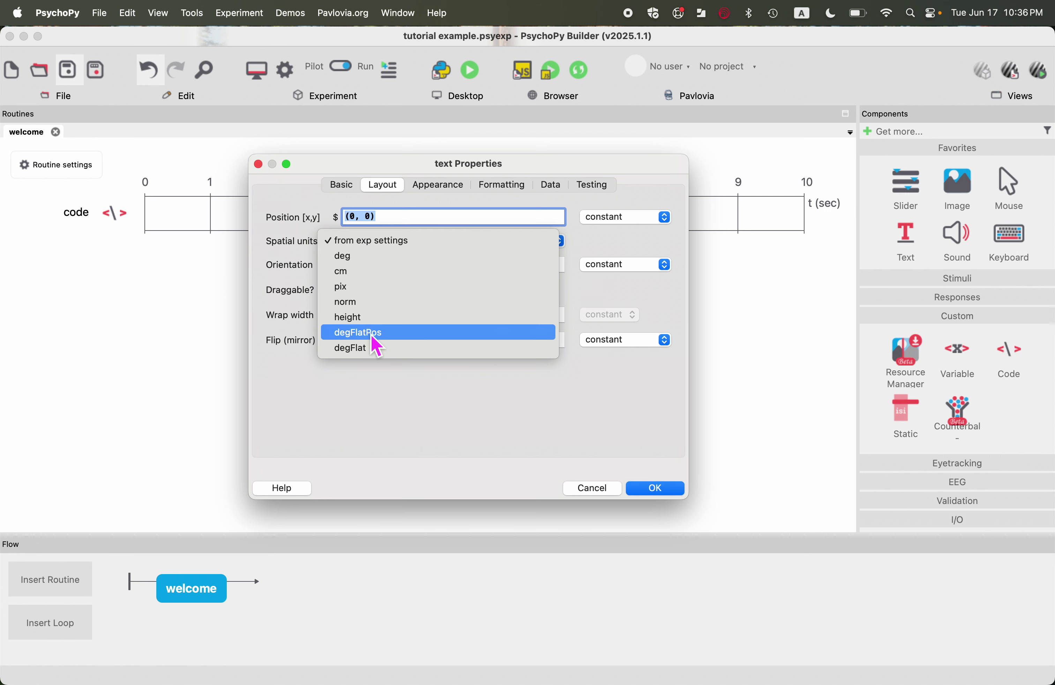
{"action": "left_click", "coordinate": [372, 243]}
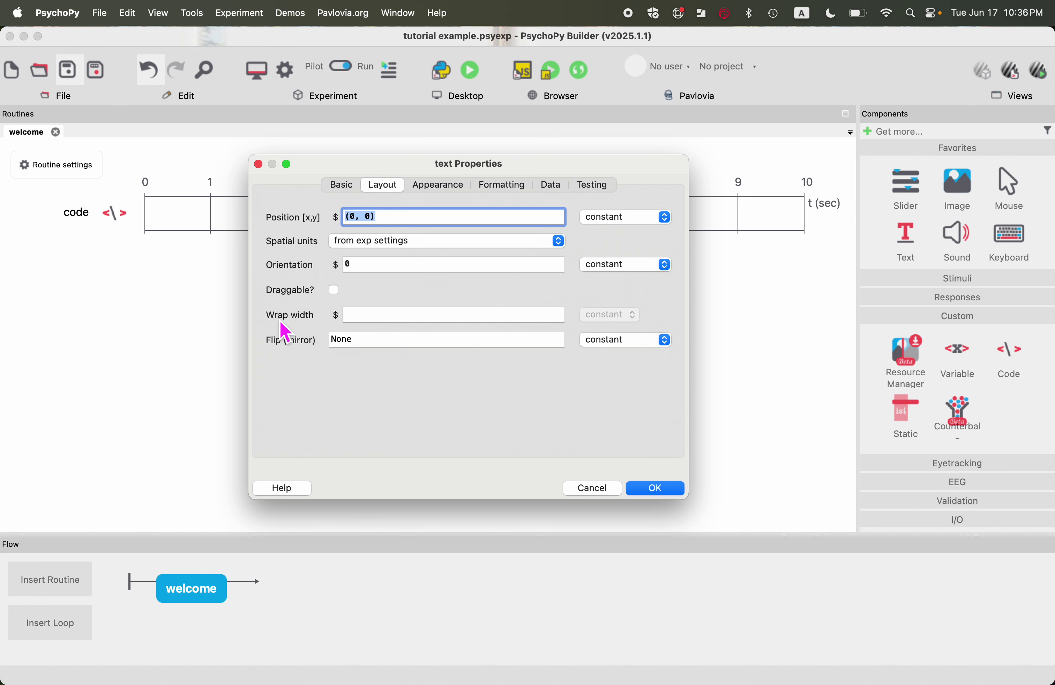
{"action": "left_click", "coordinate": [372, 316]}
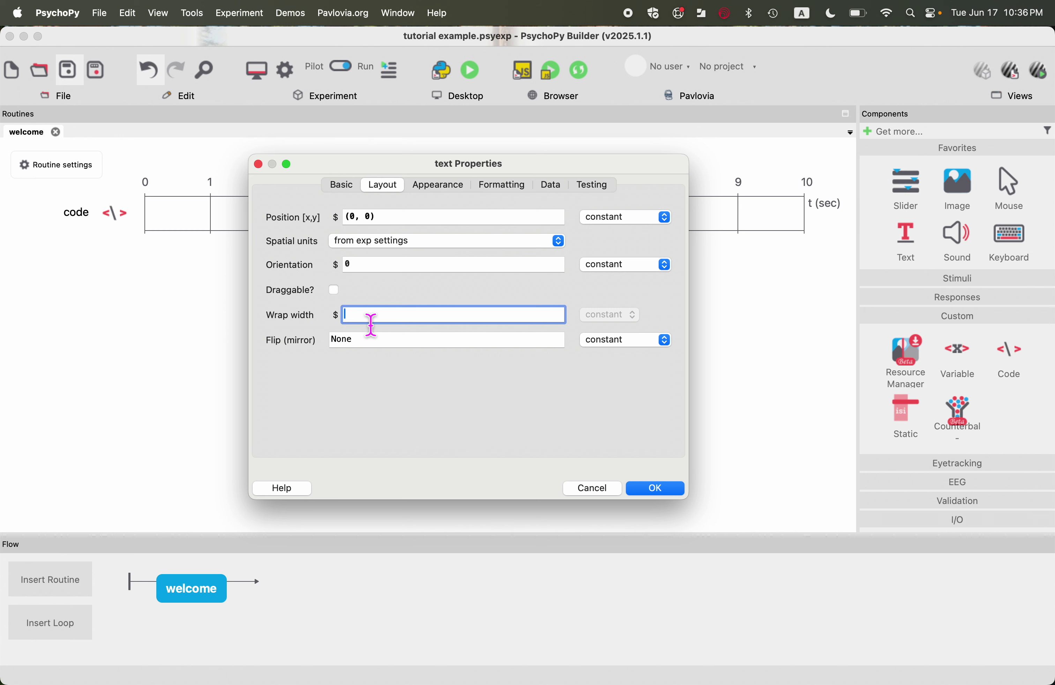
{"action": "type", "text": "30"}
Set the welcome text's letter height to 1, leaving its appearance settings as they are, and accept the text properties.
{"action": "left_click", "coordinate": [438, 186]}
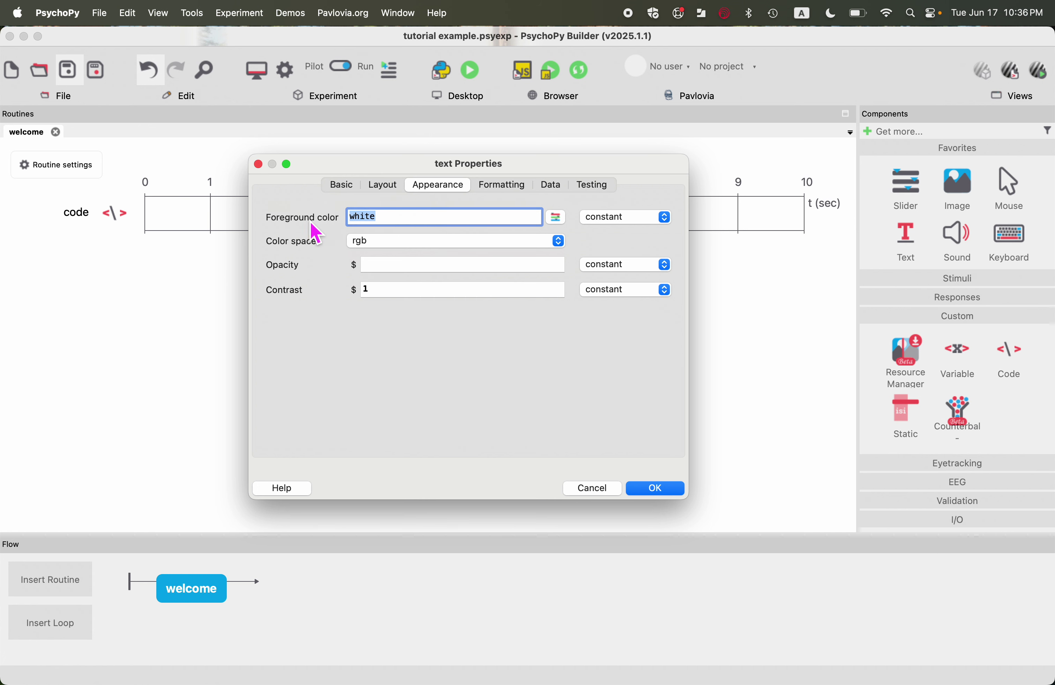
{"action": "left_click", "coordinate": [510, 194]}
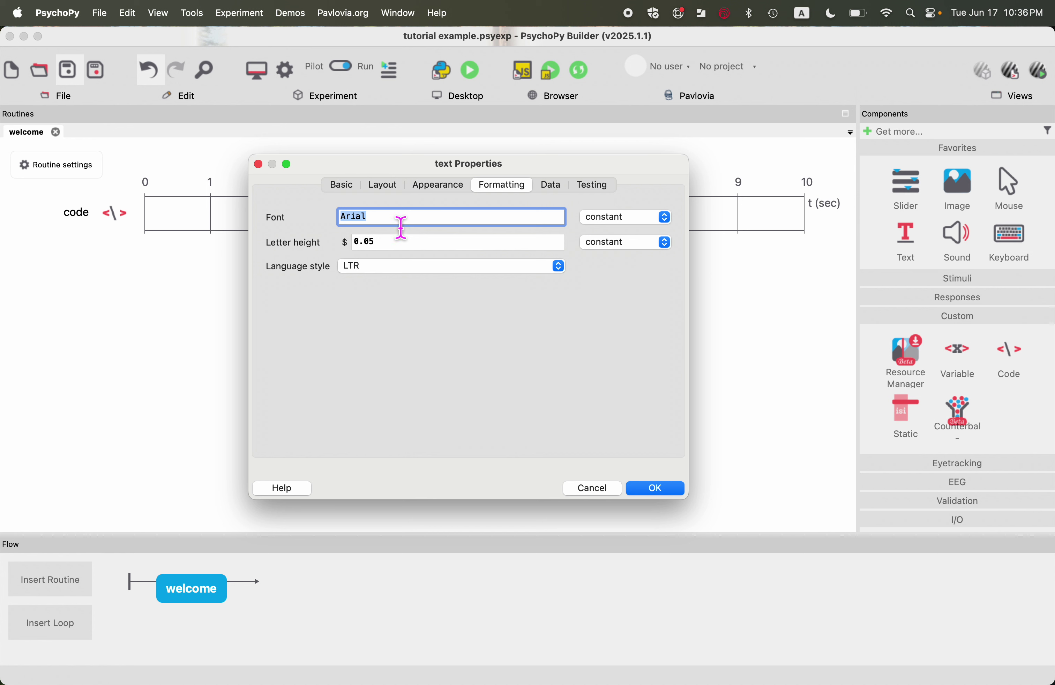
{"action": "left_click", "coordinate": [397, 252]}
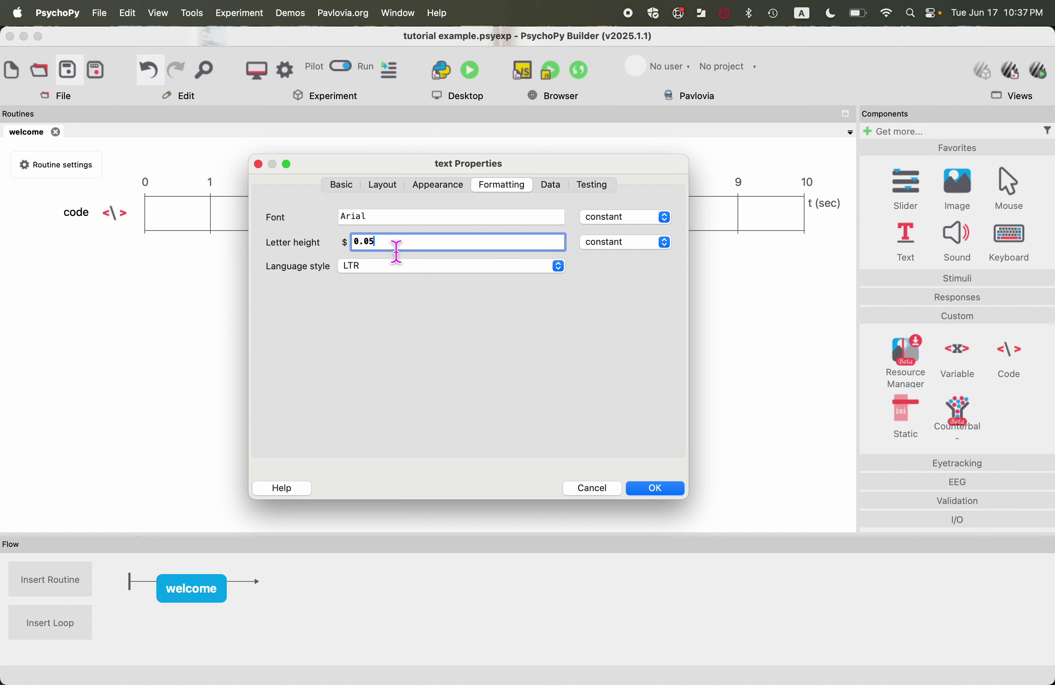
{"action": "left_click_drag", "start_coordinate": [389, 252], "coordinate": [319, 248]}
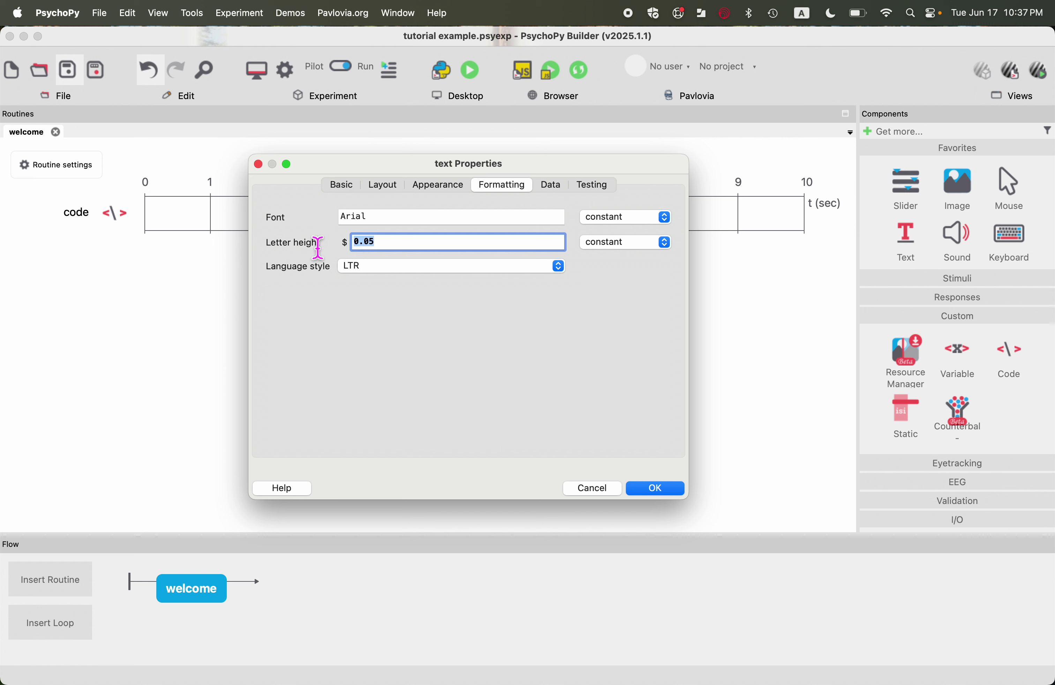
{"action": "type", "text": "1"}
{"action": "left_click", "coordinate": [658, 489]}
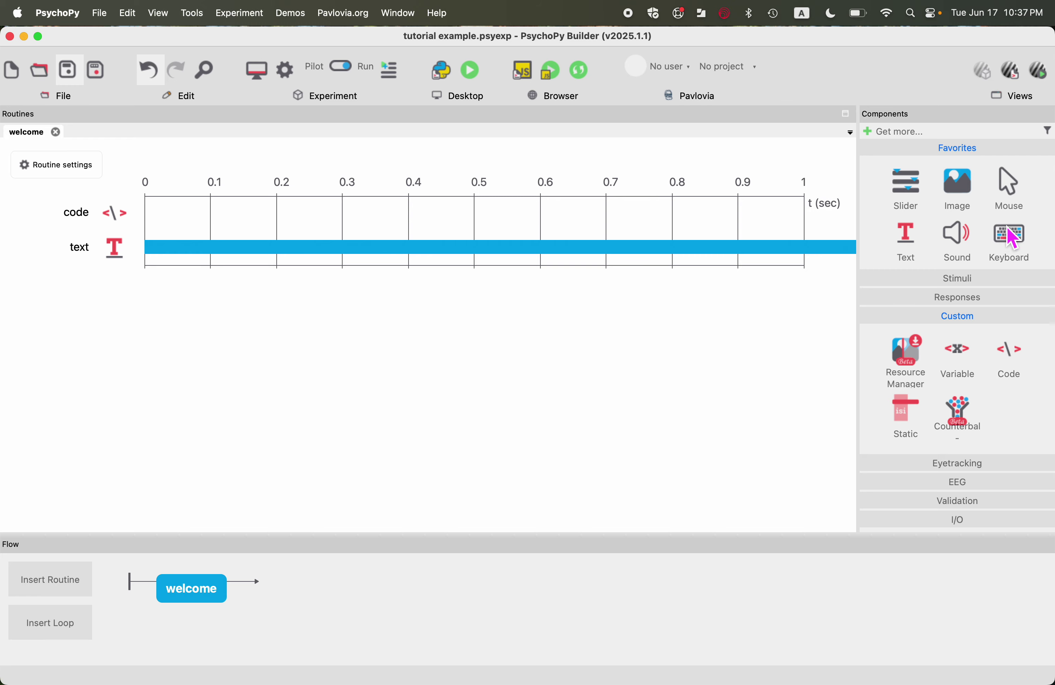
Add a keyboard component to the welcome routine that forces the end of the routine and allows only the 'p' key.
{"action": "left_click", "coordinate": [1016, 242]}
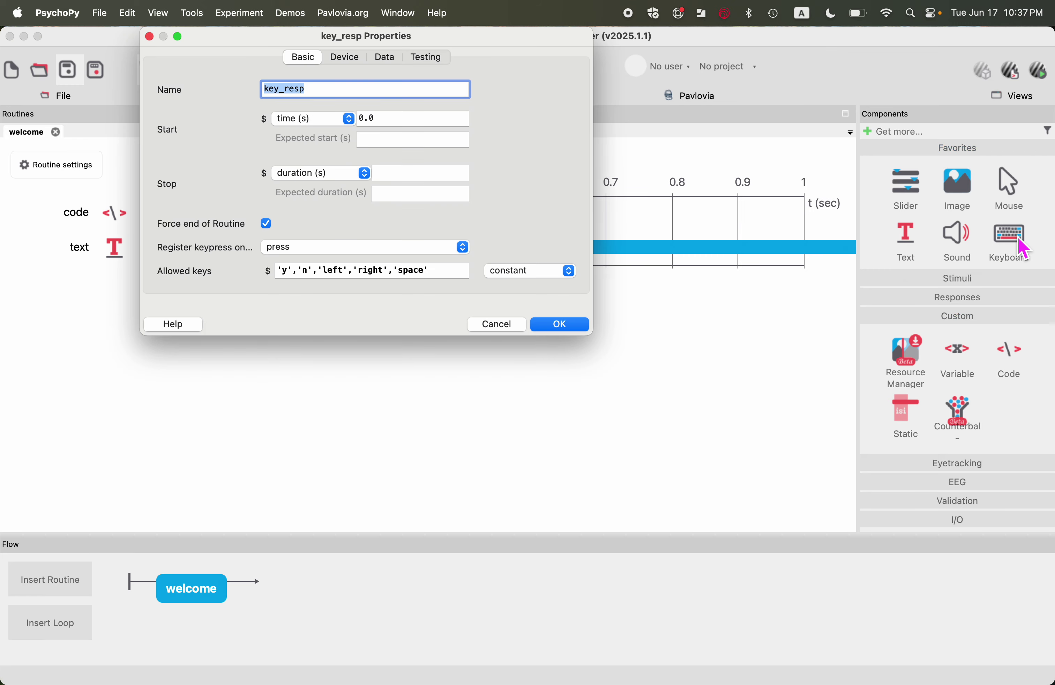
{"action": "left_click_drag", "start_coordinate": [518, 45], "coordinate": [598, 177]}
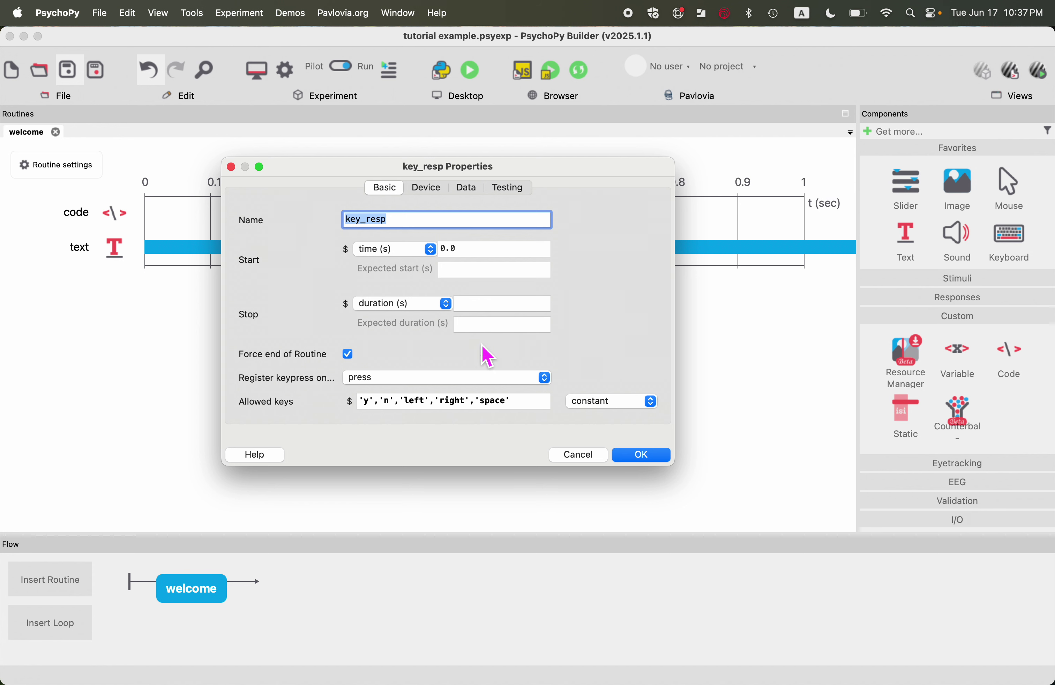
{"action": "left_click", "coordinate": [347, 356]}
{"action": "left_click", "coordinate": [349, 355]}
{"action": "left_click", "coordinate": [350, 356]}
{"action": "left_click", "coordinate": [351, 356]}
{"action": "left_click_drag", "start_coordinate": [533, 409], "coordinate": [380, 414]}
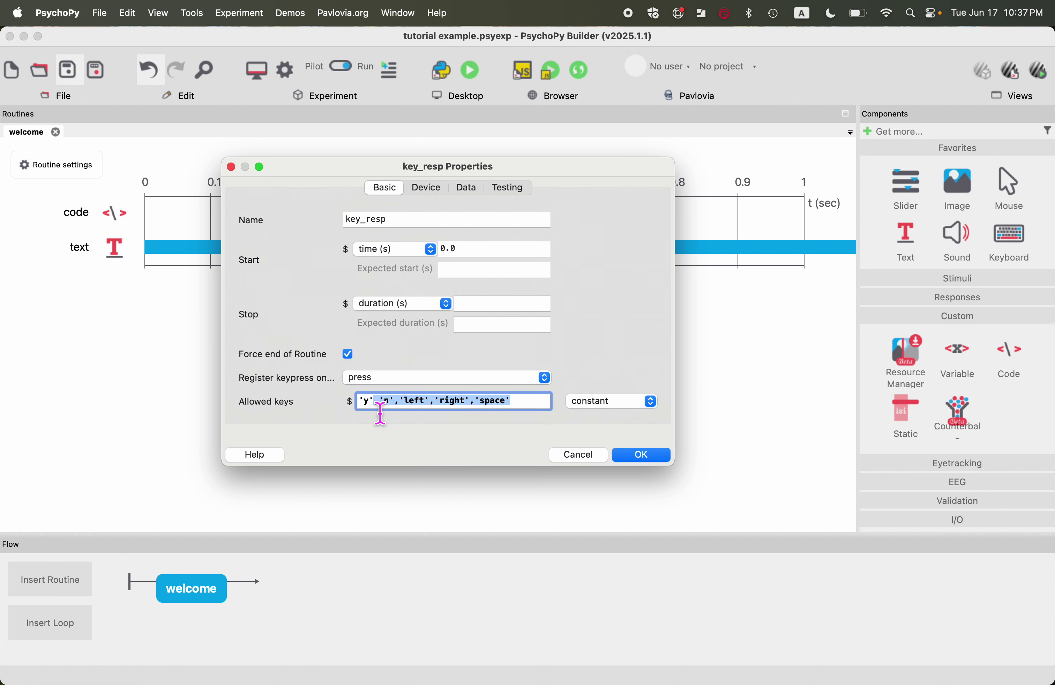
{"action": "key", "text": "BackSpace"}
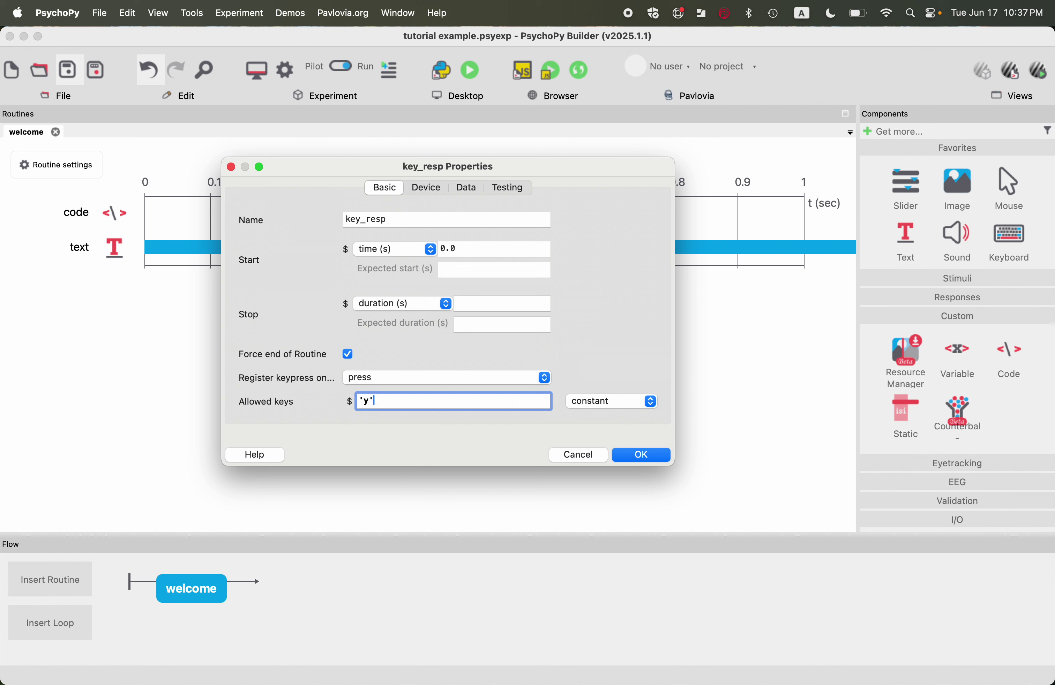
{"action": "key", "text": "Left"}
{"action": "key", "text": "BackSpace"}
{"action": "type", "text": "p"}
{"action": "type", "text": "'"}
Set the keyboard component to store nothing in the data and accept its properties.
{"action": "left_click", "coordinate": [434, 188]}
{"action": "left_click", "coordinate": [471, 191]}
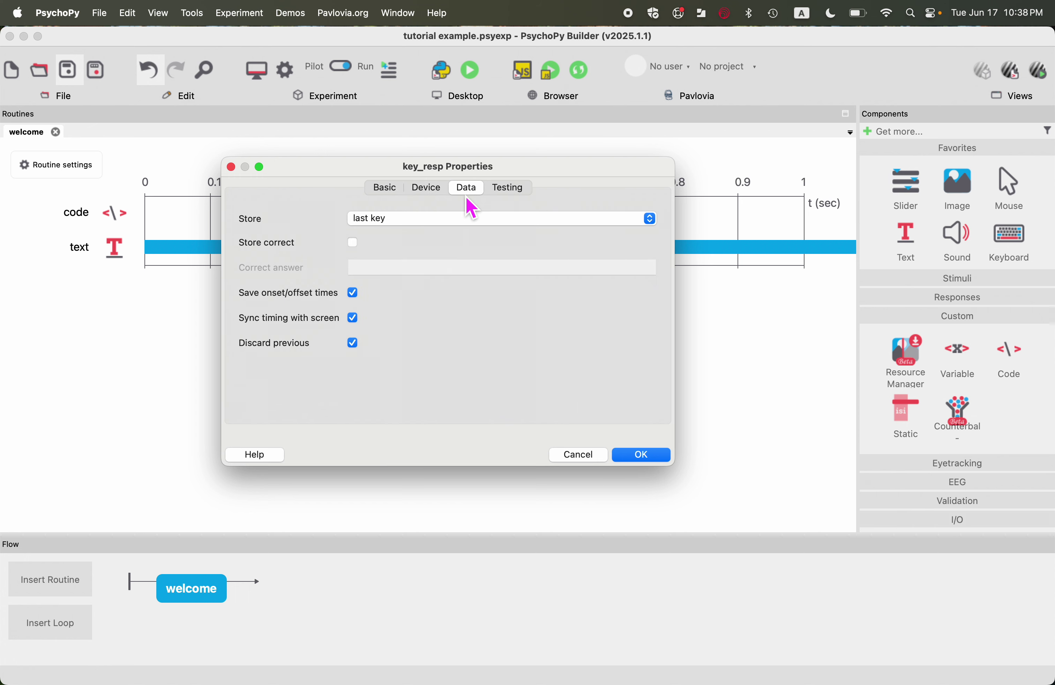
{"action": "left_click", "coordinate": [439, 232]}
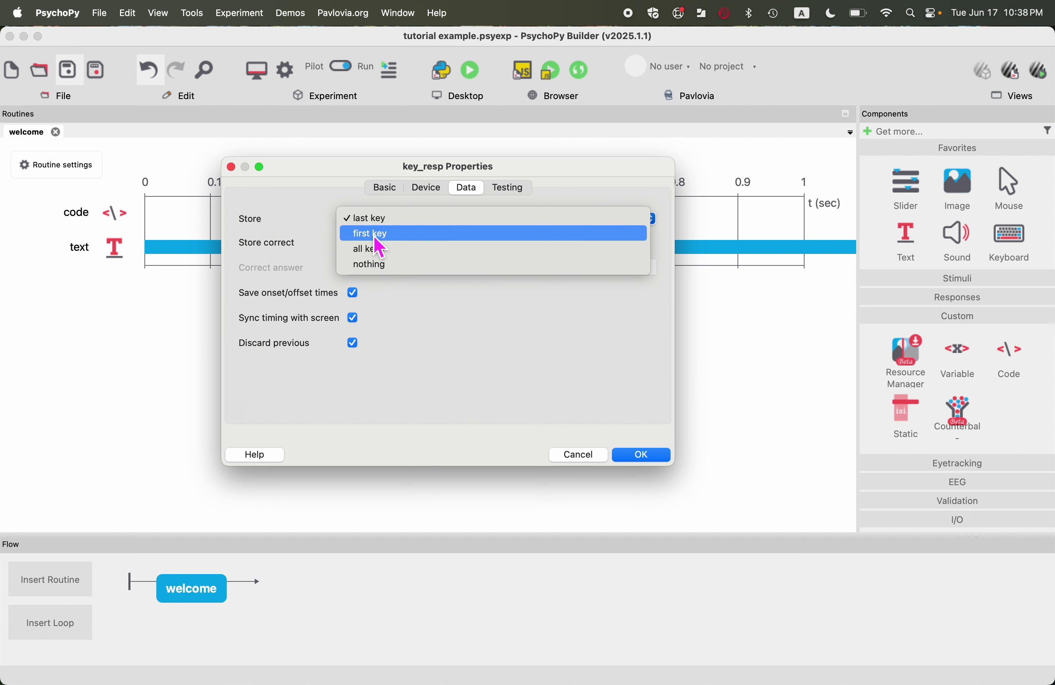
{"action": "left_click", "coordinate": [378, 264]}
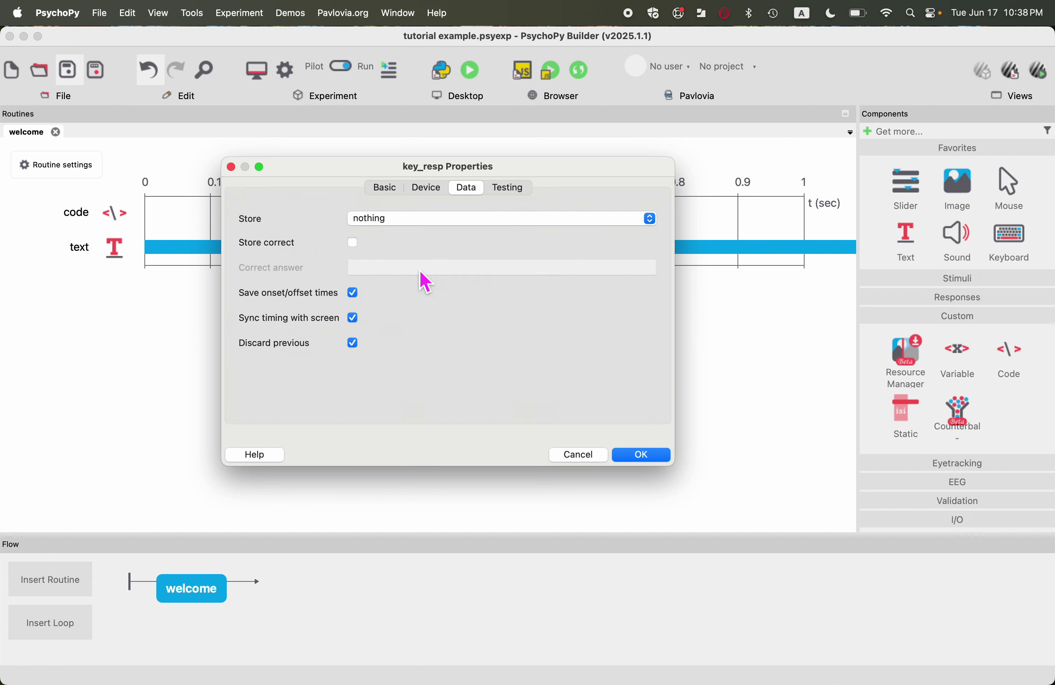
{"action": "left_click", "coordinate": [642, 455]}
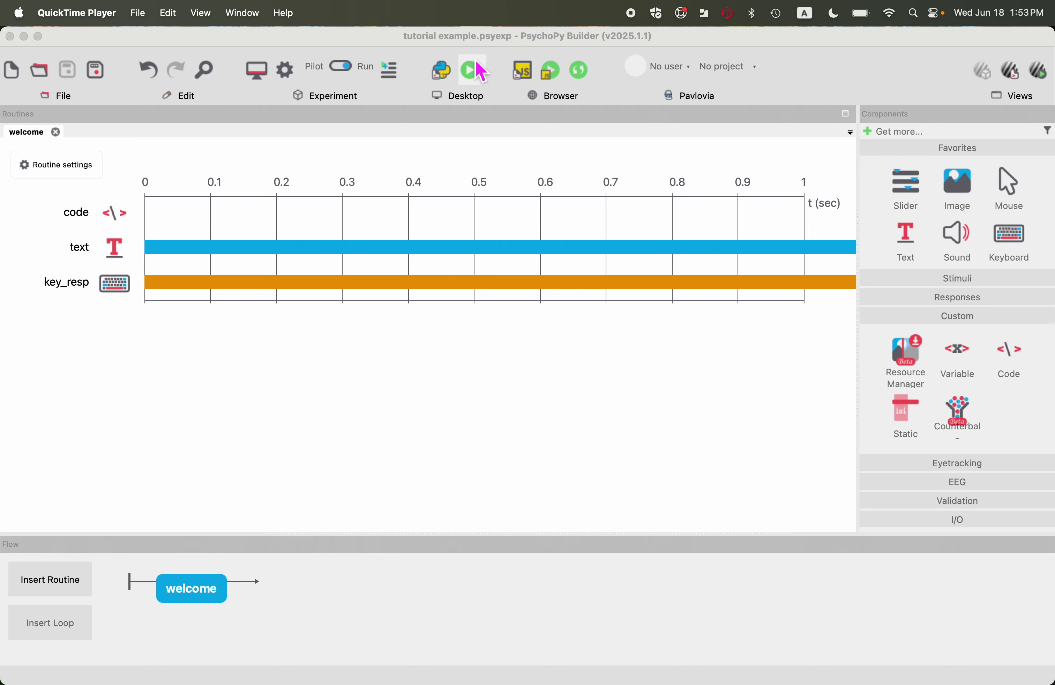
Test-run the experiment on the desktop with the participant blank and version A, and return to the Builder window.
{"action": "left_click", "coordinate": [478, 77]}
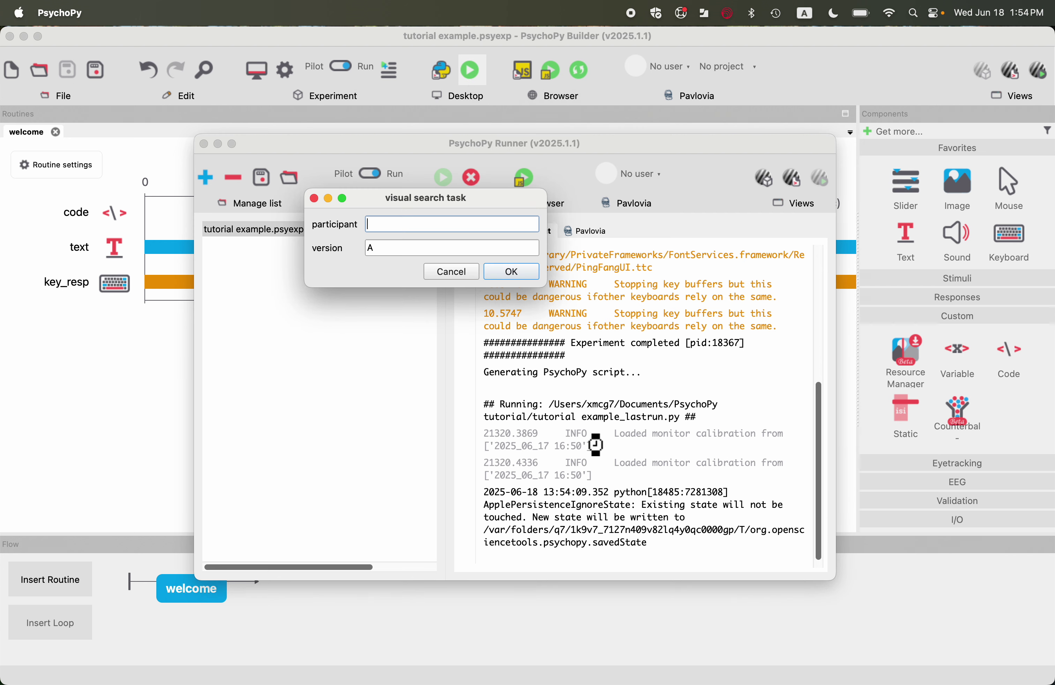
{"action": "left_click", "coordinate": [513, 272]}
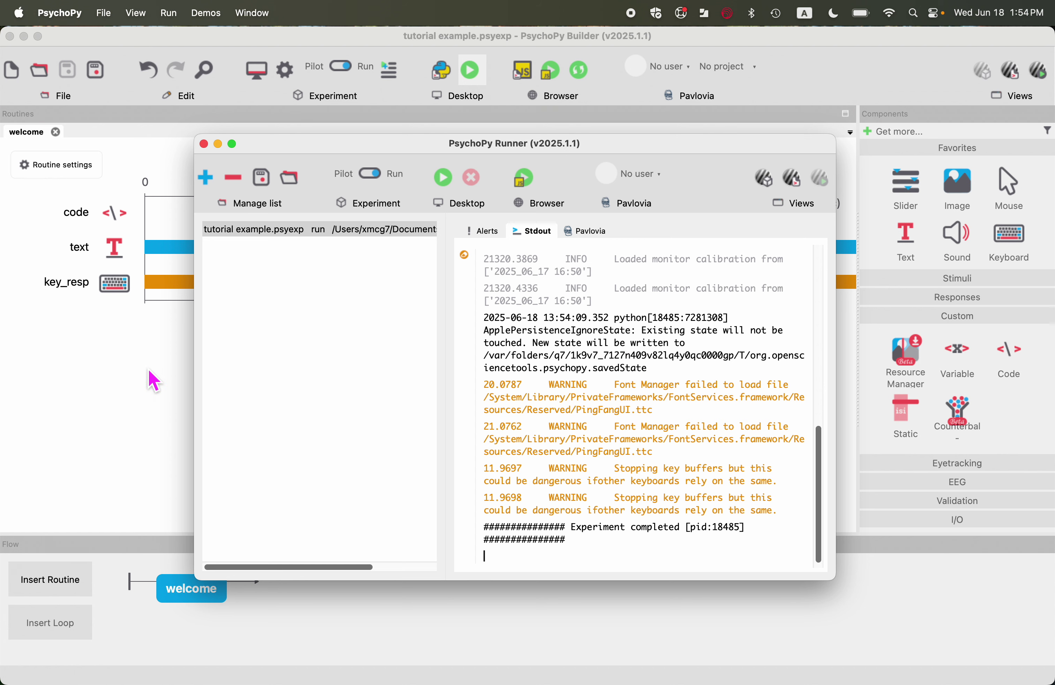
{"action": "left_click", "coordinate": [154, 383]}
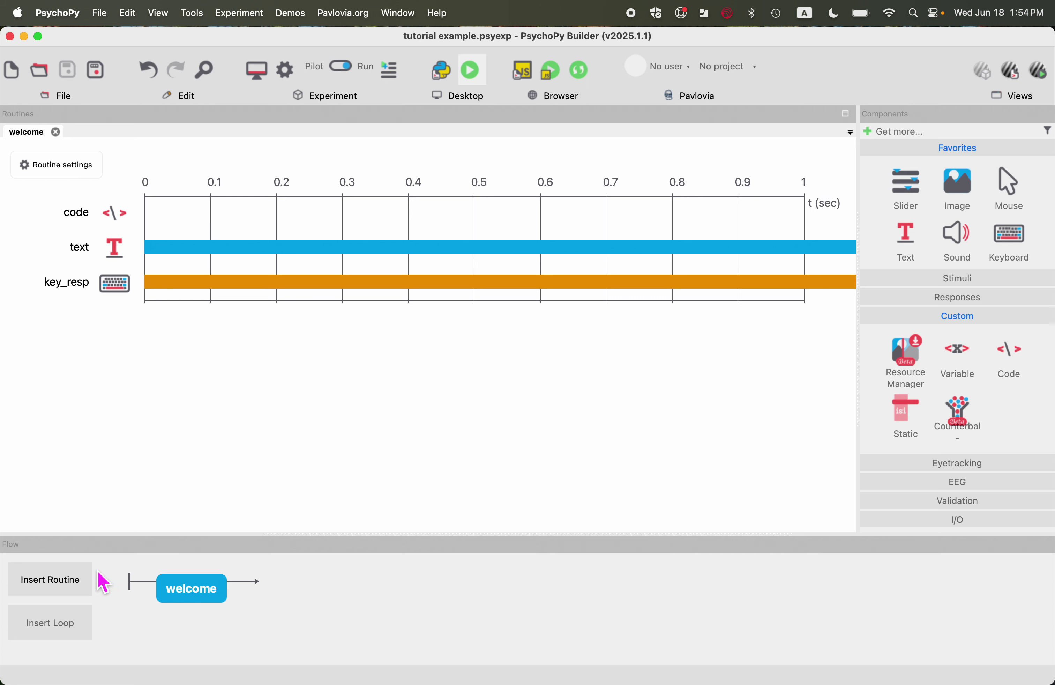
Create a blank routine named instruction and insert it after the welcome routine in the flow.
{"action": "left_click", "coordinate": [64, 594]}
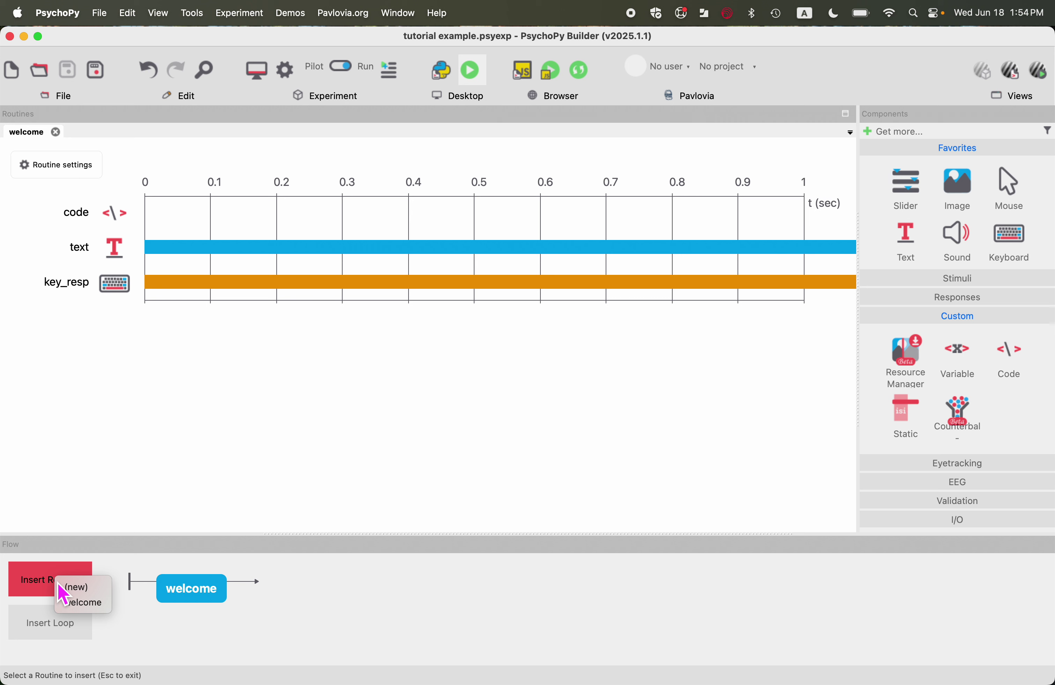
{"action": "left_click", "coordinate": [80, 590]}
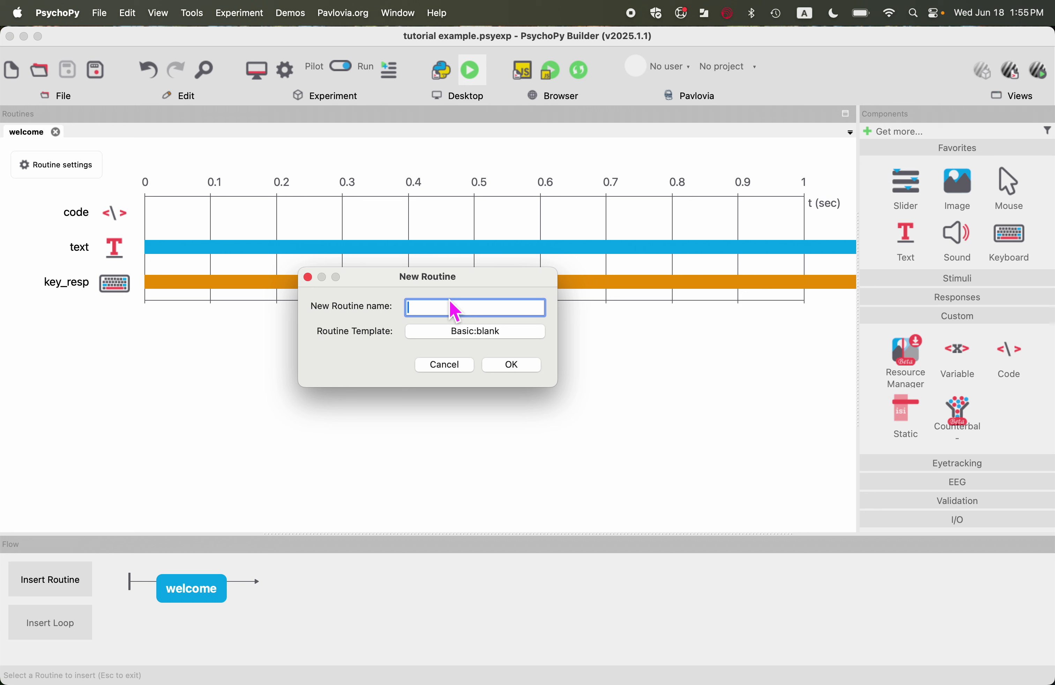
{"action": "type", "text": "instruction"}
{"action": "left_click", "coordinate": [515, 367]}
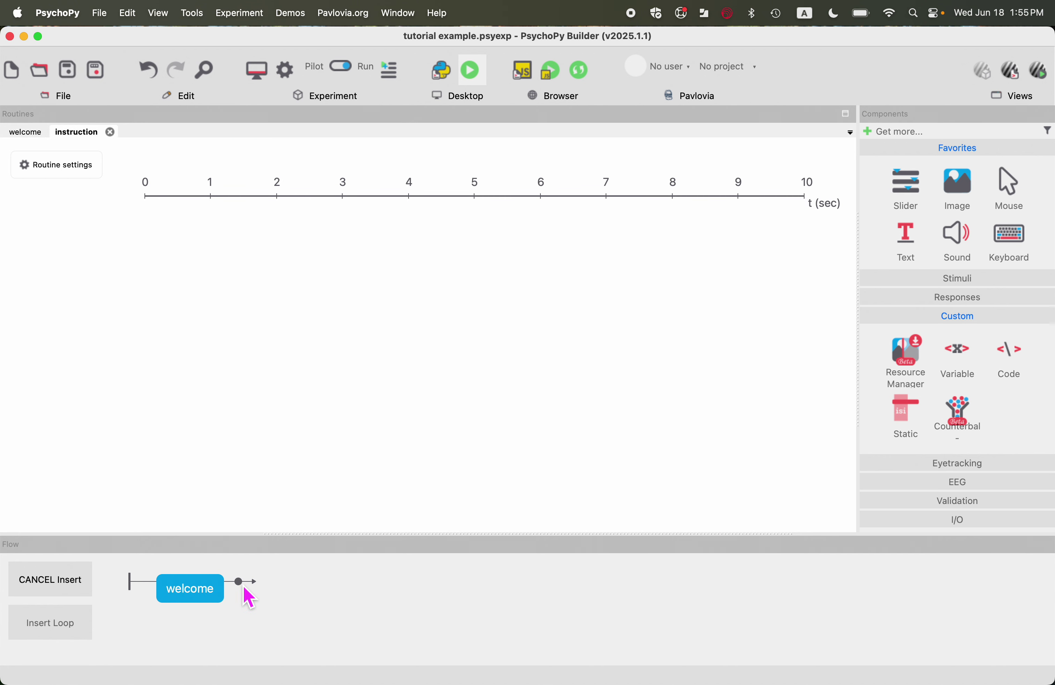
{"action": "left_click", "coordinate": [243, 586]}
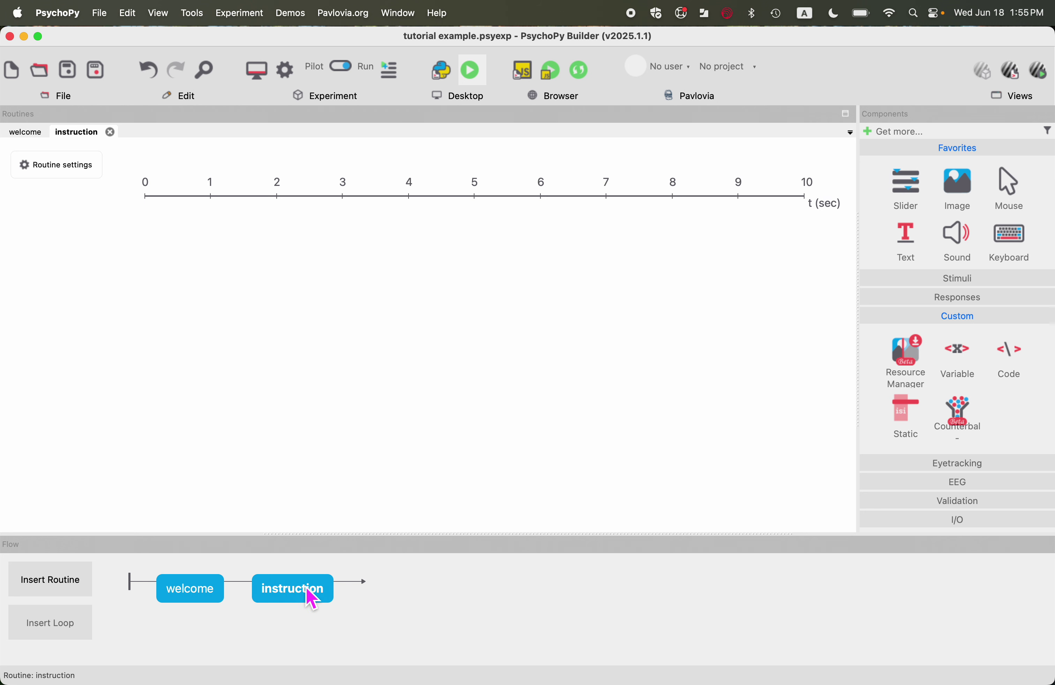
Add a text component named instr_text to the instruction routine.
{"action": "left_click", "coordinate": [916, 247]}
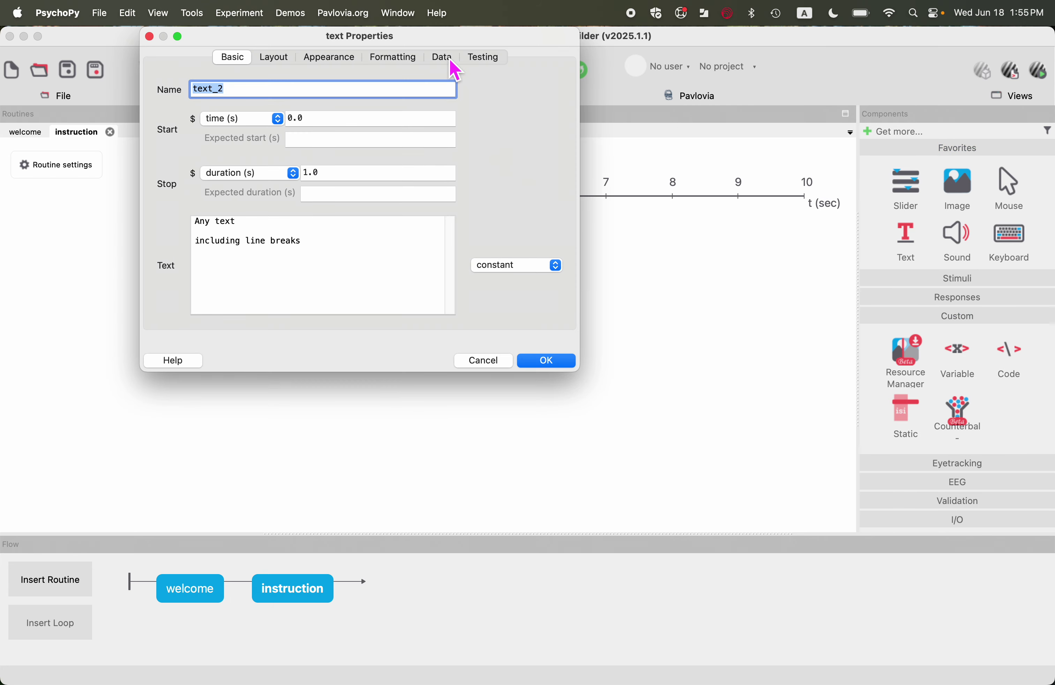
{"action": "left_click_drag", "start_coordinate": [431, 40], "coordinate": [587, 162]}
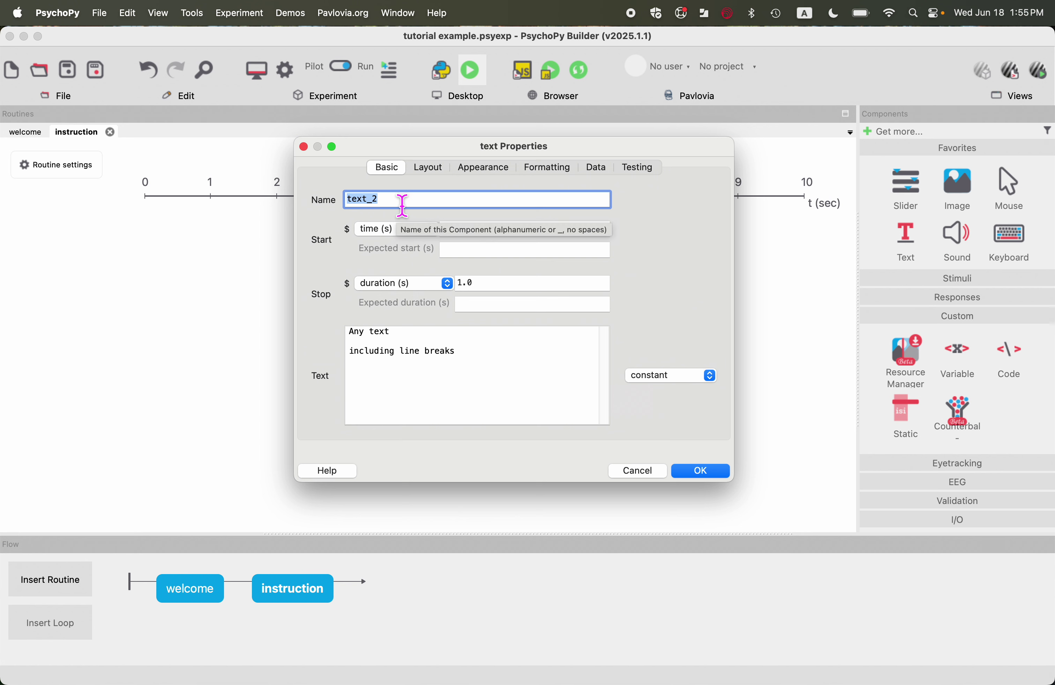
{"action": "type", "text": "instr"}
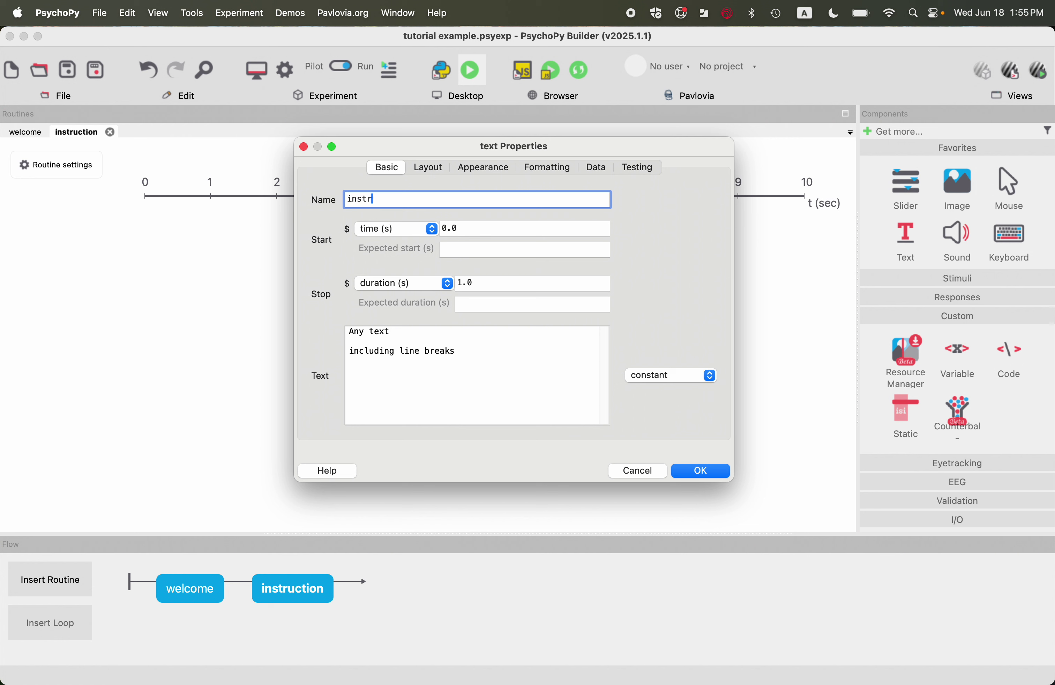
{"action": "type", "text": "_text"}
Clear the stop duration and replace the placeholder with instructions to find the target circle and quickly report its dot's location with the left/right arrow keys.
{"action": "double_click", "coordinate": [463, 283]}
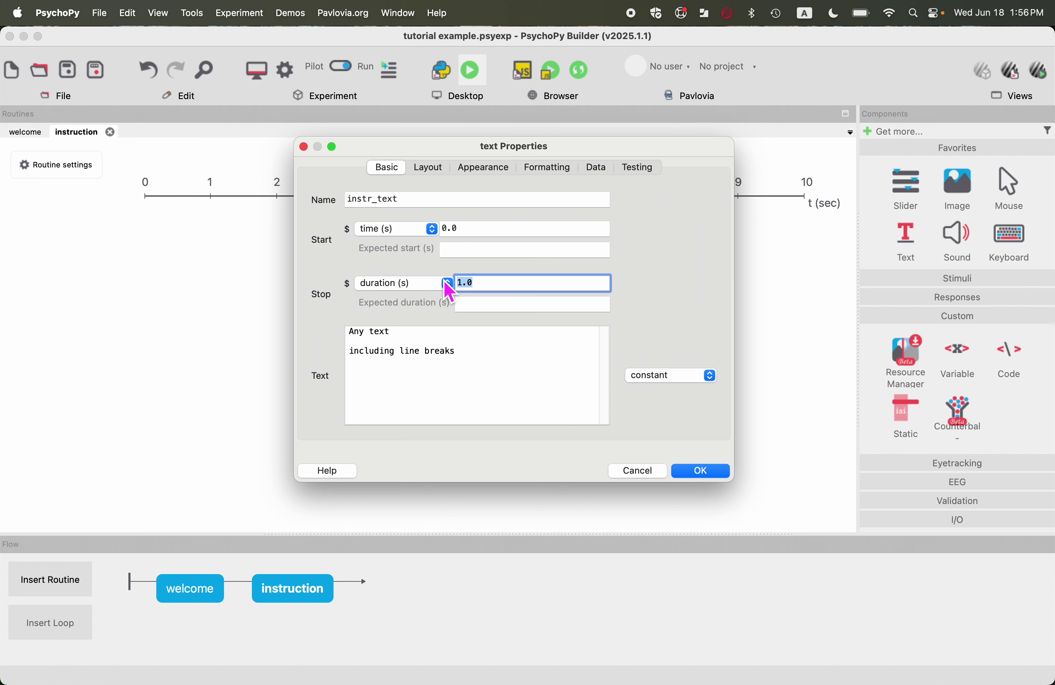
{"action": "key", "text": "BackSpace"}
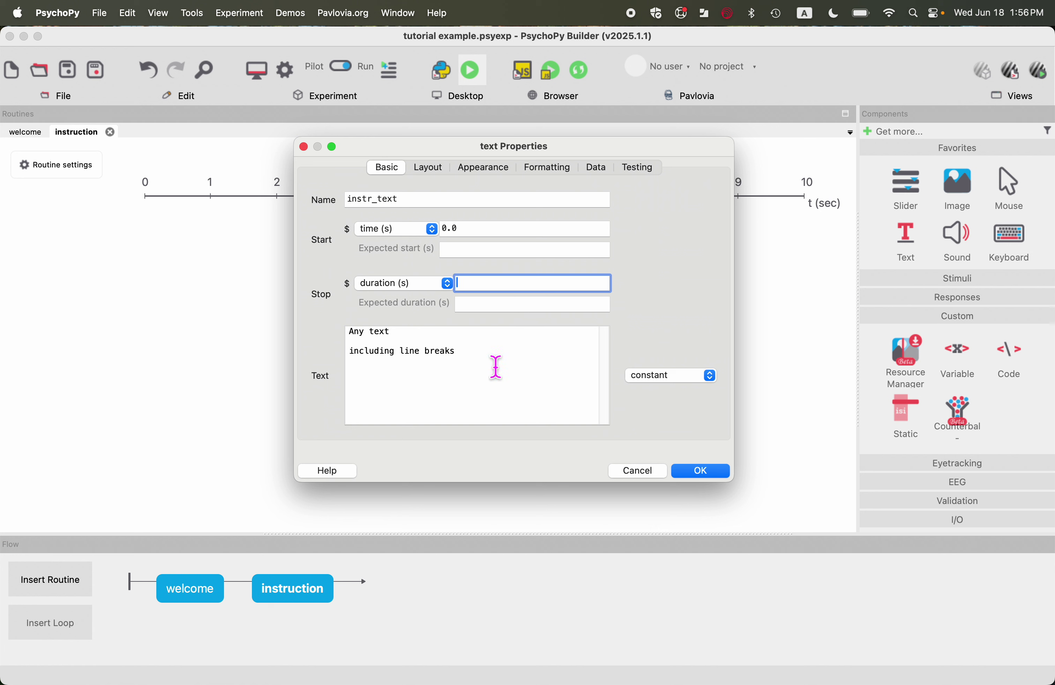
{"action": "left_click_drag", "start_coordinate": [496, 367], "coordinate": [348, 341]}
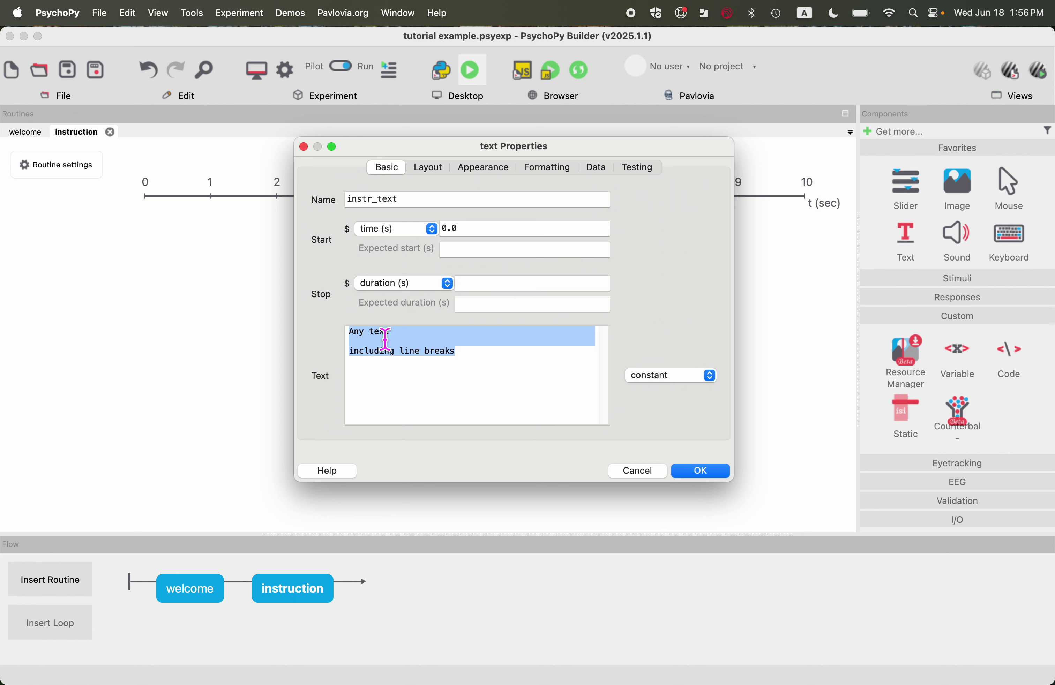
{"action": "type", "text": "You will see multiple shapes appear. Your task is to find a target circle and report the location of the dot inside it (left/right). If the dot is on the right, press the right arrow key; if the dot is on the left, press the left arrow key. Try your best to respond as quickly and accurately as possible!"}
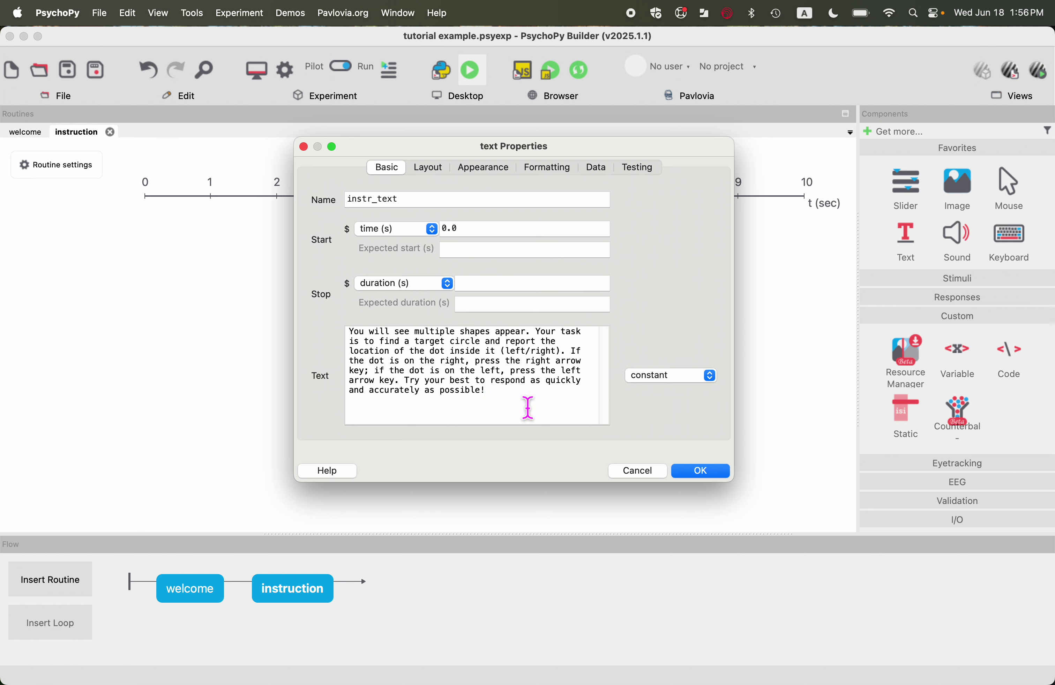
Set the instr_text position to (0, 7) and its wrap width to 30.
{"action": "left_click", "coordinate": [432, 169]}
{"action": "left_click", "coordinate": [444, 206]}
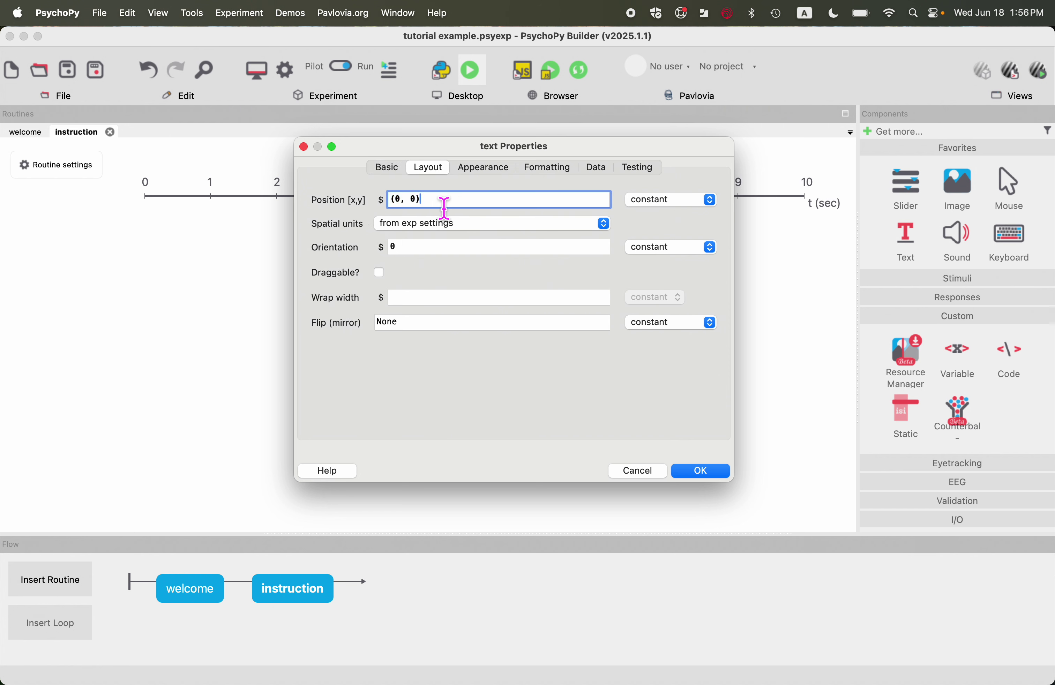
{"action": "left_click_drag", "start_coordinate": [445, 206], "coordinate": [283, 212]}
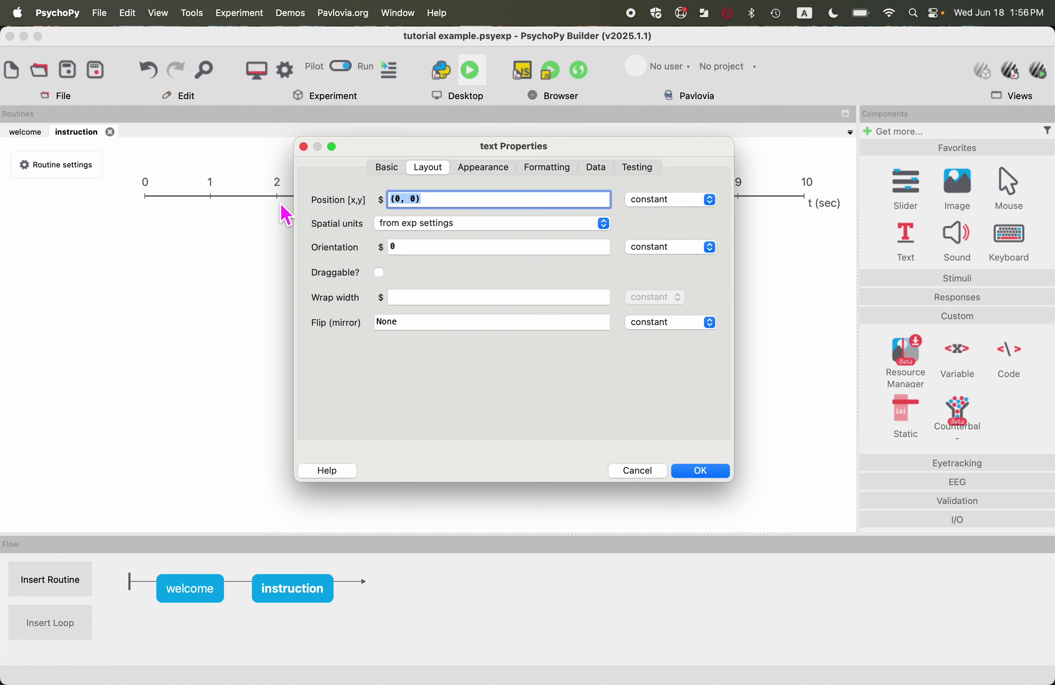
{"action": "double_click", "coordinate": [416, 201]}
{"action": "type", "text": "7"}
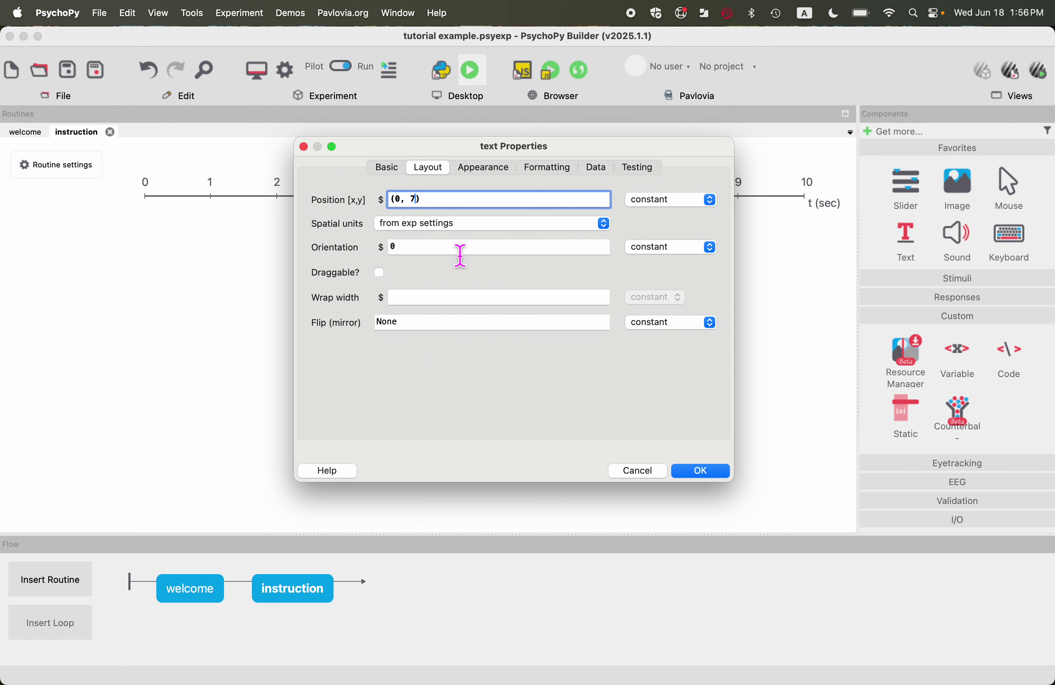
{"action": "left_click", "coordinate": [438, 302]}
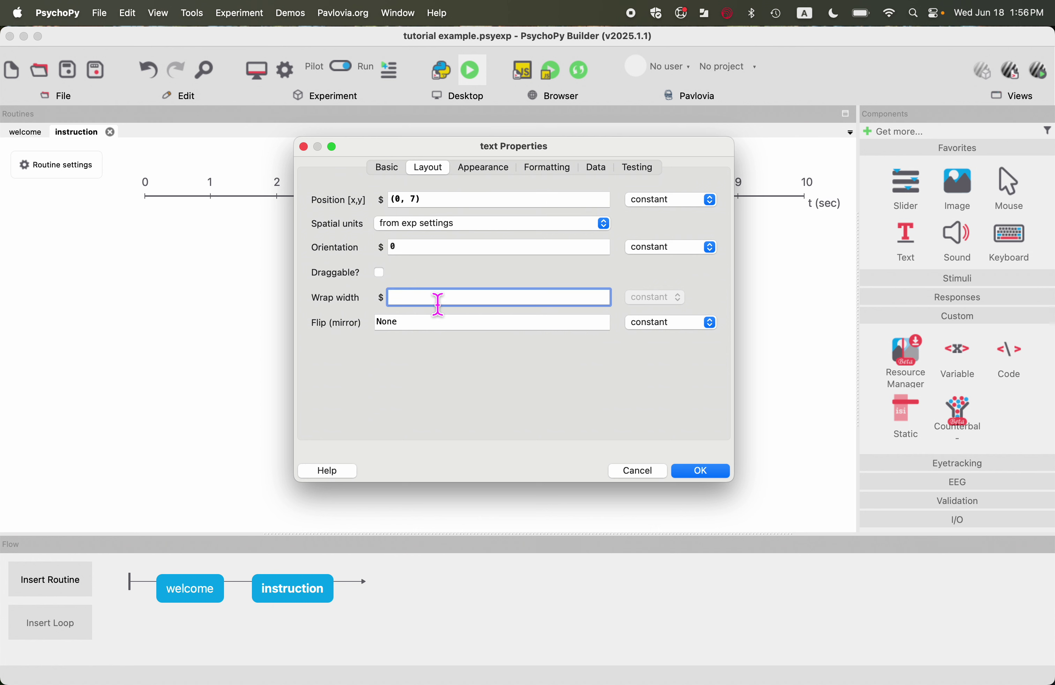
{"action": "type", "text": "30"}
Set the instr_text letter height to 0.8 and save the text component in the instruction routine.
{"action": "left_click", "coordinate": [560, 171]}
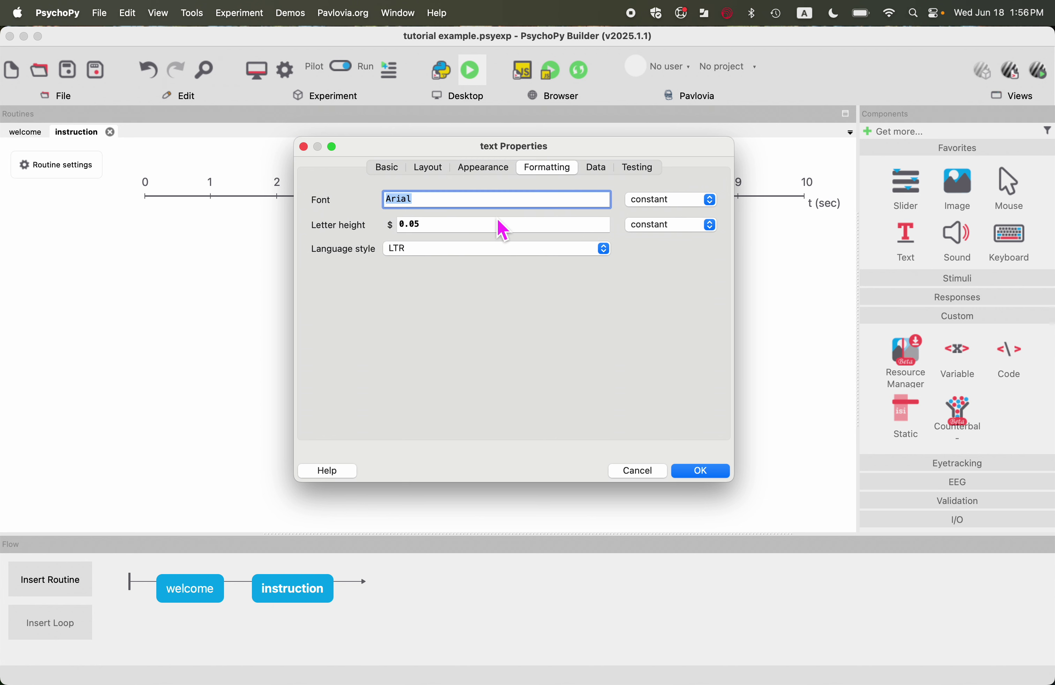
{"action": "left_click_drag", "start_coordinate": [444, 227], "coordinate": [417, 229]}
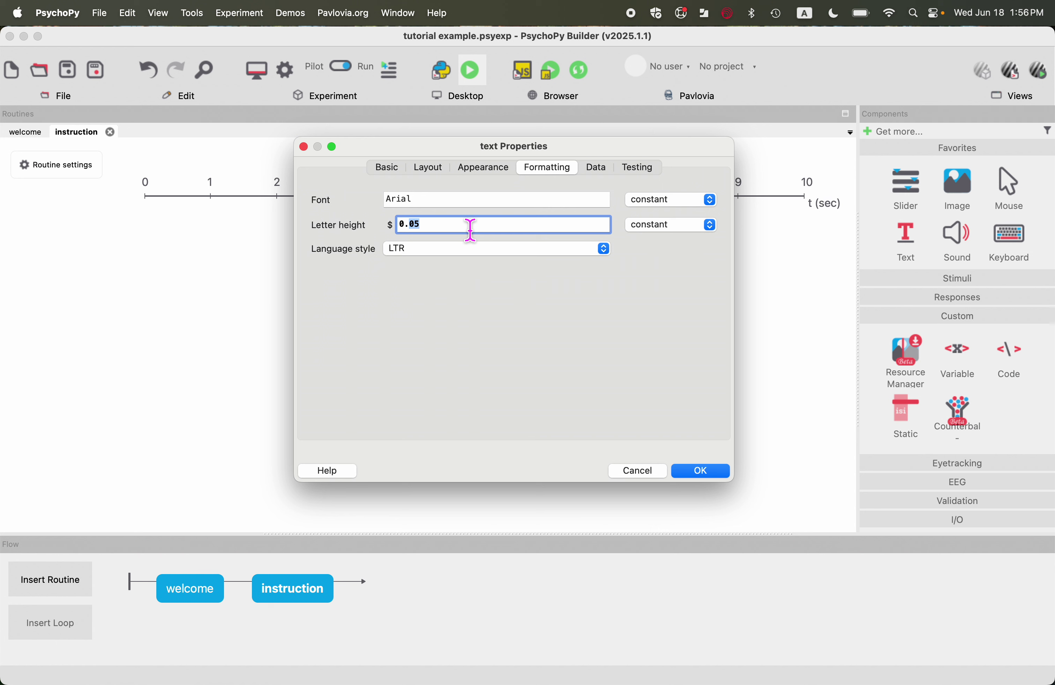
{"action": "type", "text": "8"}
{"action": "left_click", "coordinate": [697, 472]}
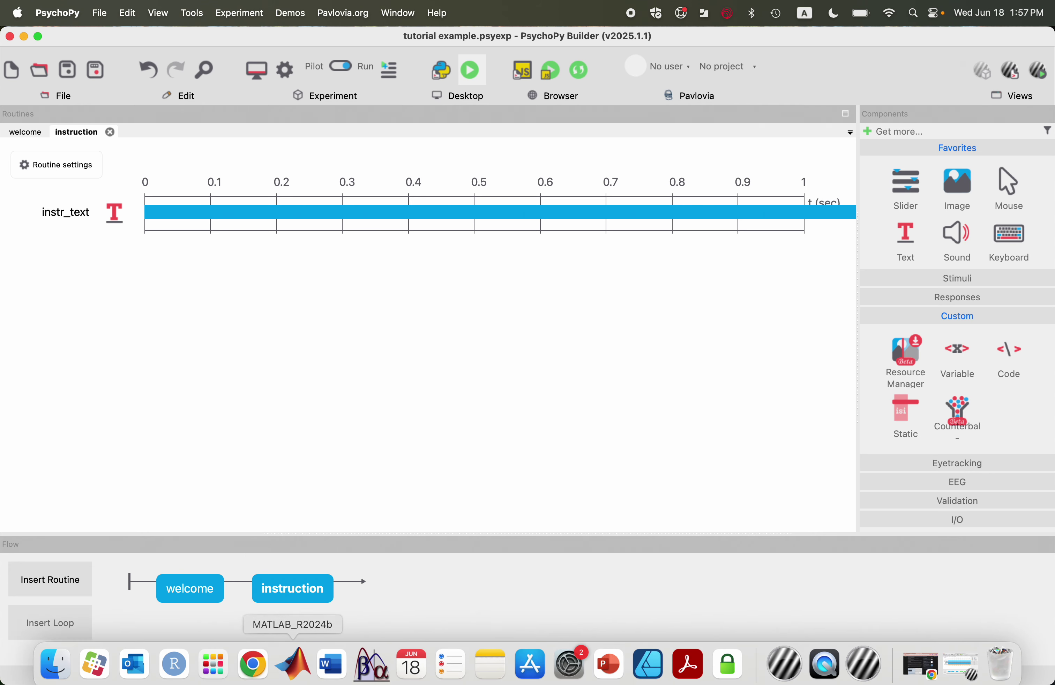
Switch to Finder, preview greendemo.png, reddemo.png, greenfinger.png and redfinger.png in the PsychoPy tutorial folder, and return to PsychoPy Builder.
{"action": "left_click", "coordinate": [57, 667]}
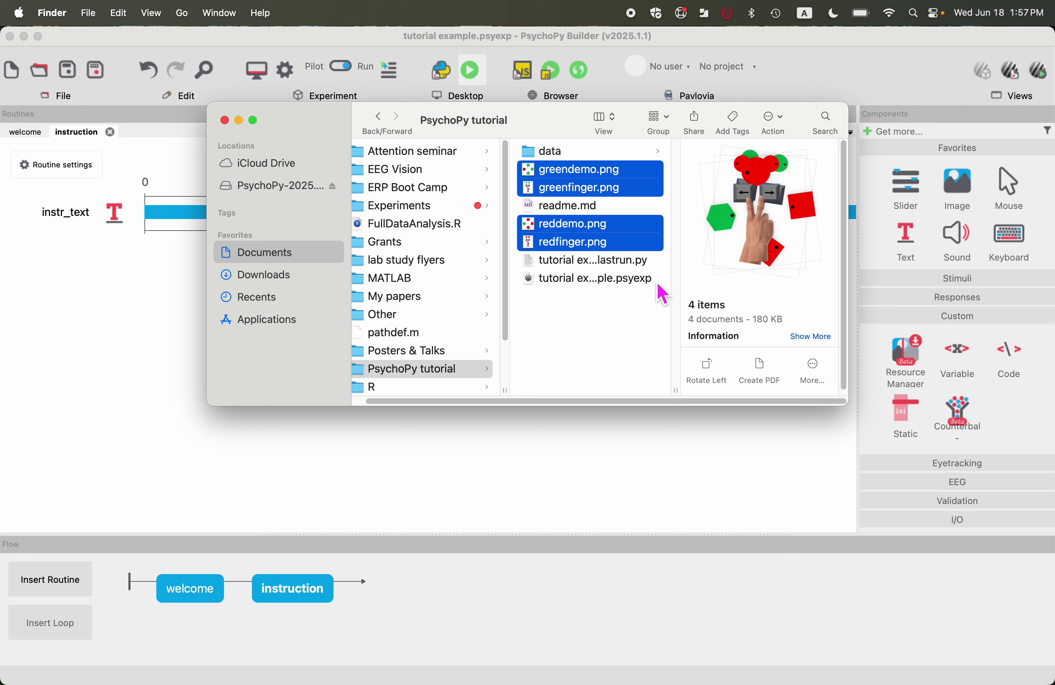
{"action": "left_click", "coordinate": [619, 334]}
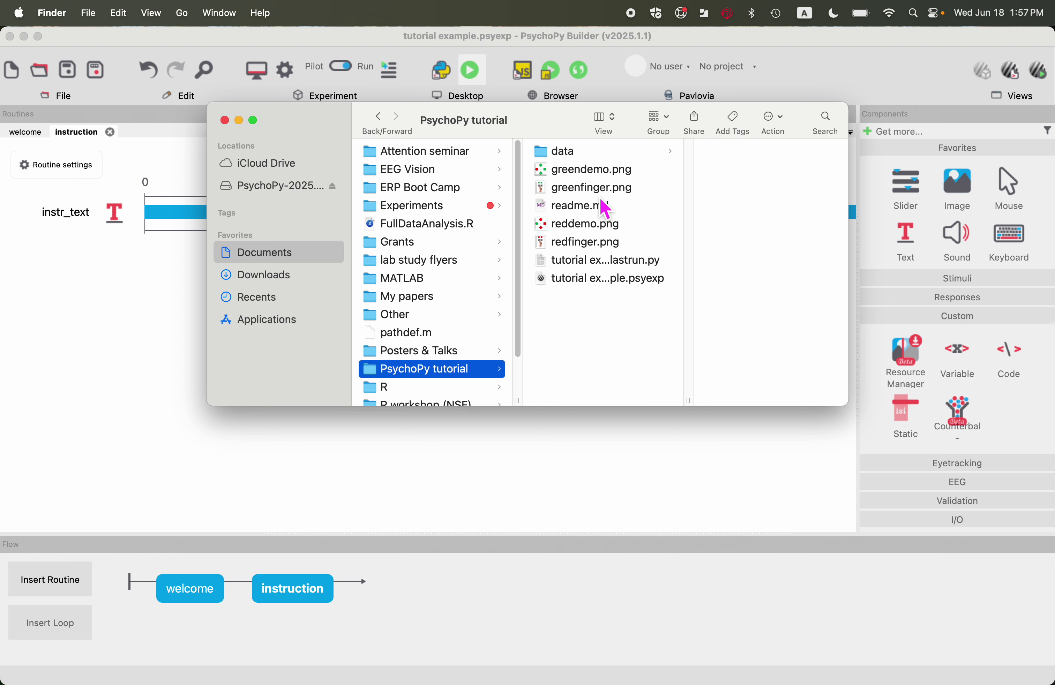
{"action": "left_click", "coordinate": [598, 177]}
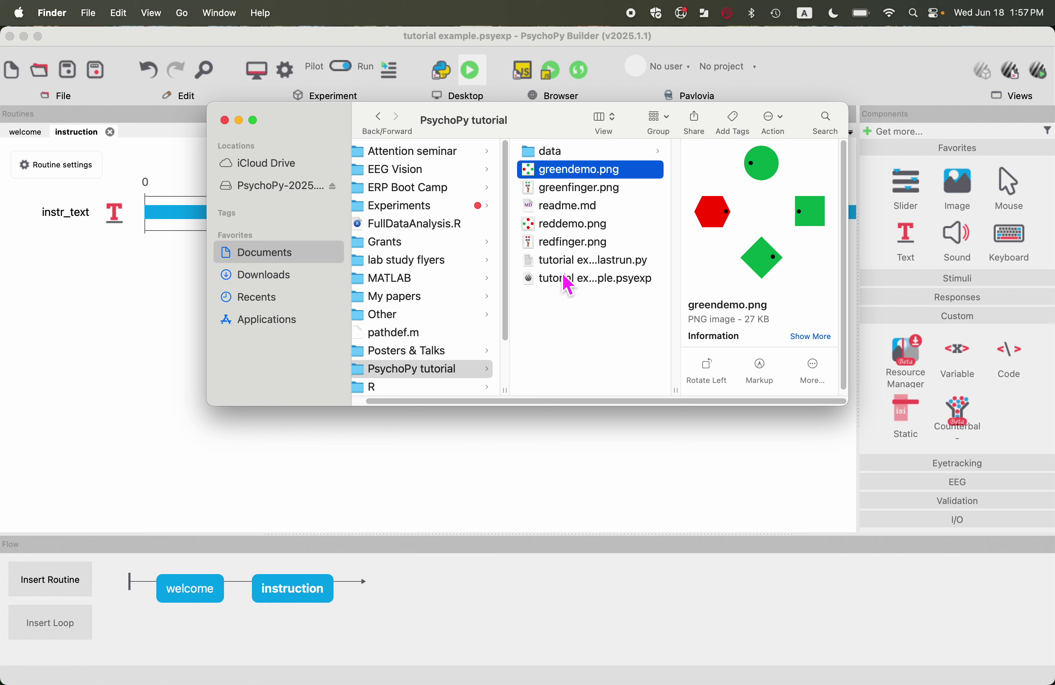
{"action": "left_click", "coordinate": [570, 226]}
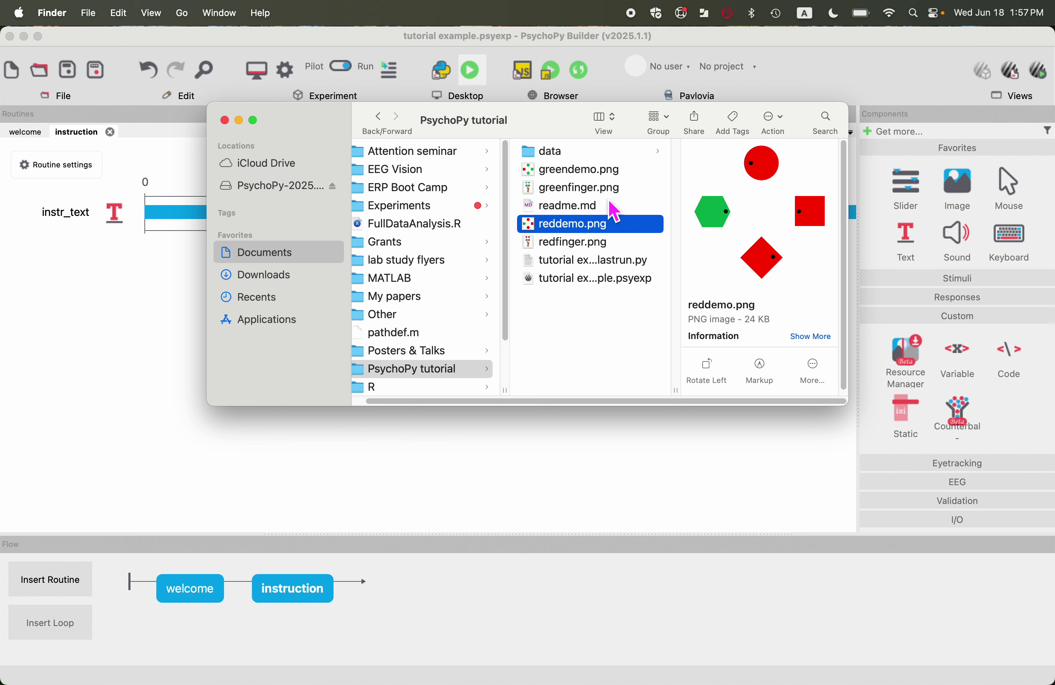
{"action": "left_click", "coordinate": [578, 193]}
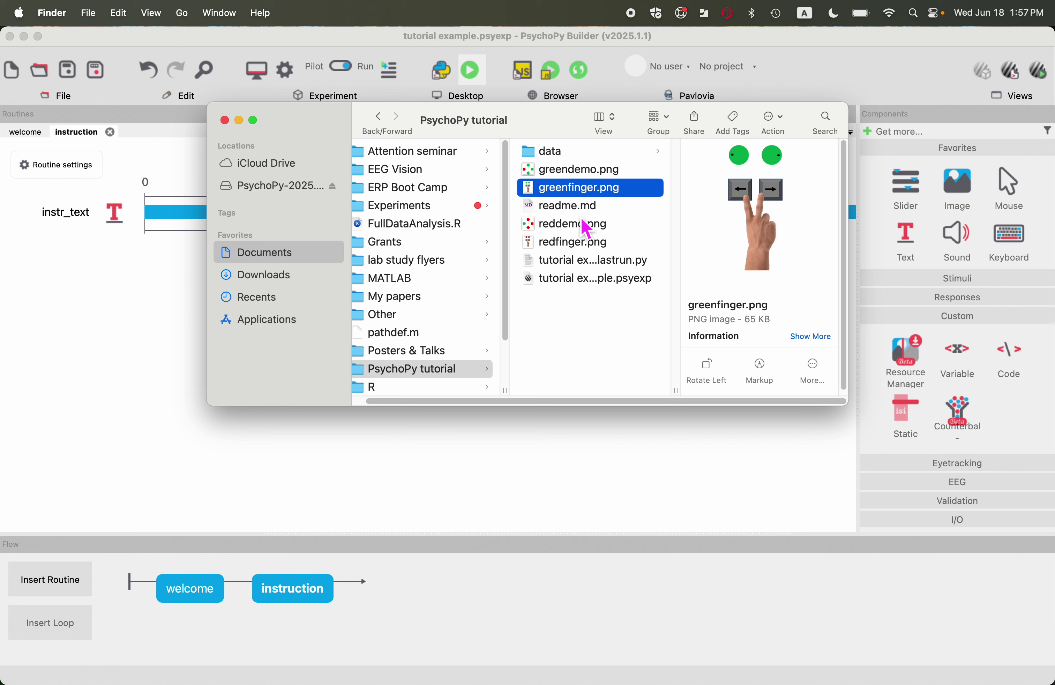
{"action": "left_click", "coordinate": [584, 249]}
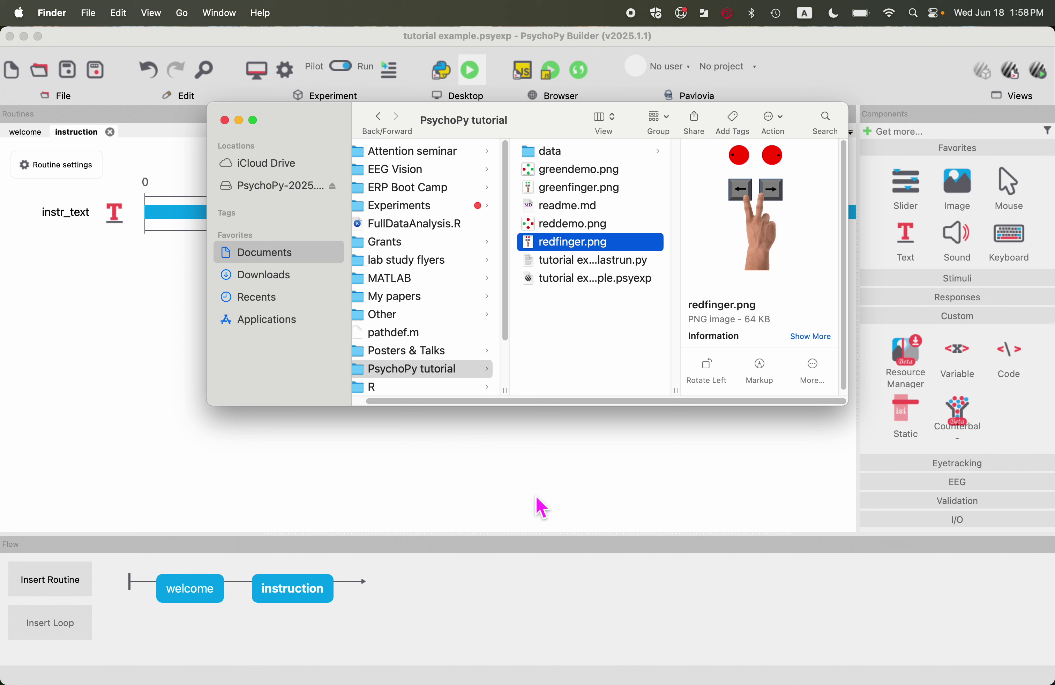
{"action": "left_click", "coordinate": [541, 507]}
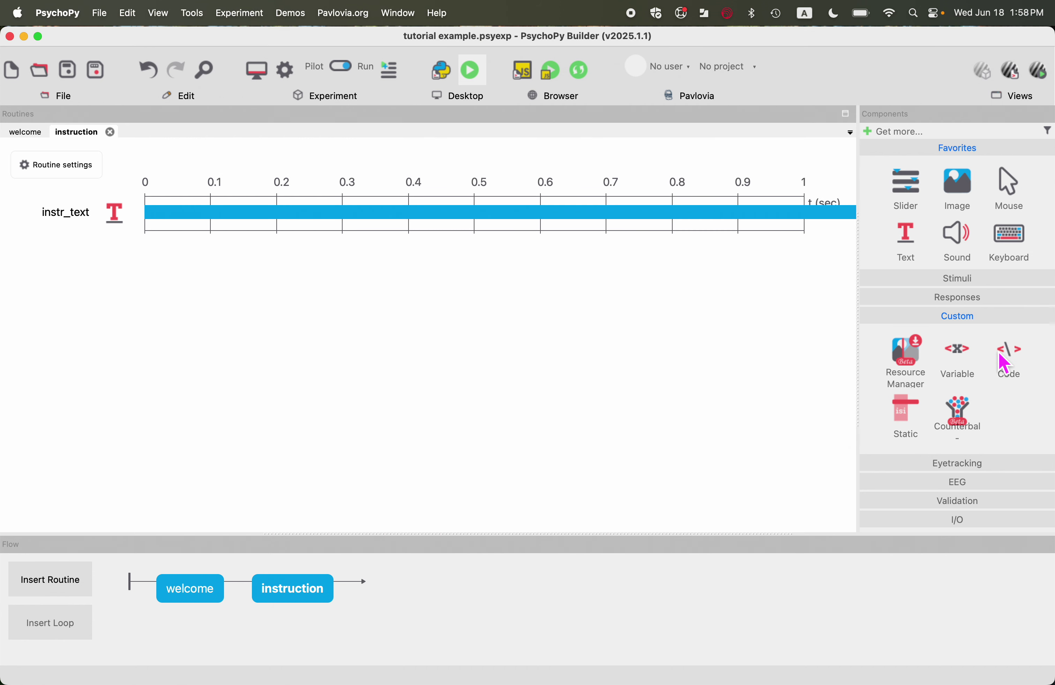
Add a code component to the instruction routine and set its code type to Py.
{"action": "left_click", "coordinate": [1014, 362]}
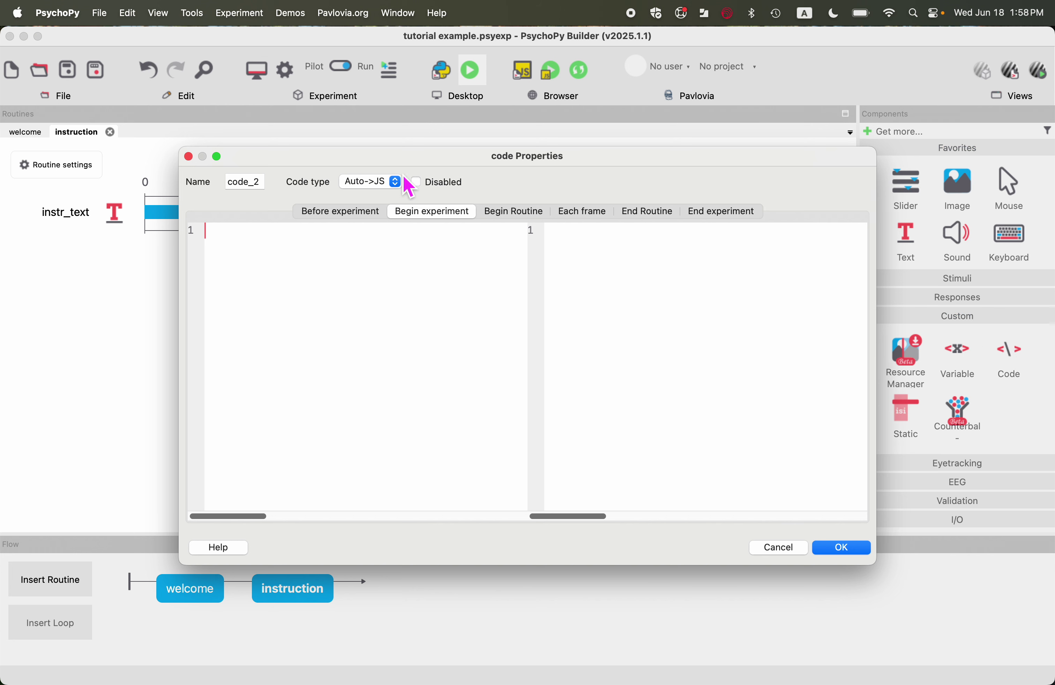
{"action": "left_click", "coordinate": [396, 183]}
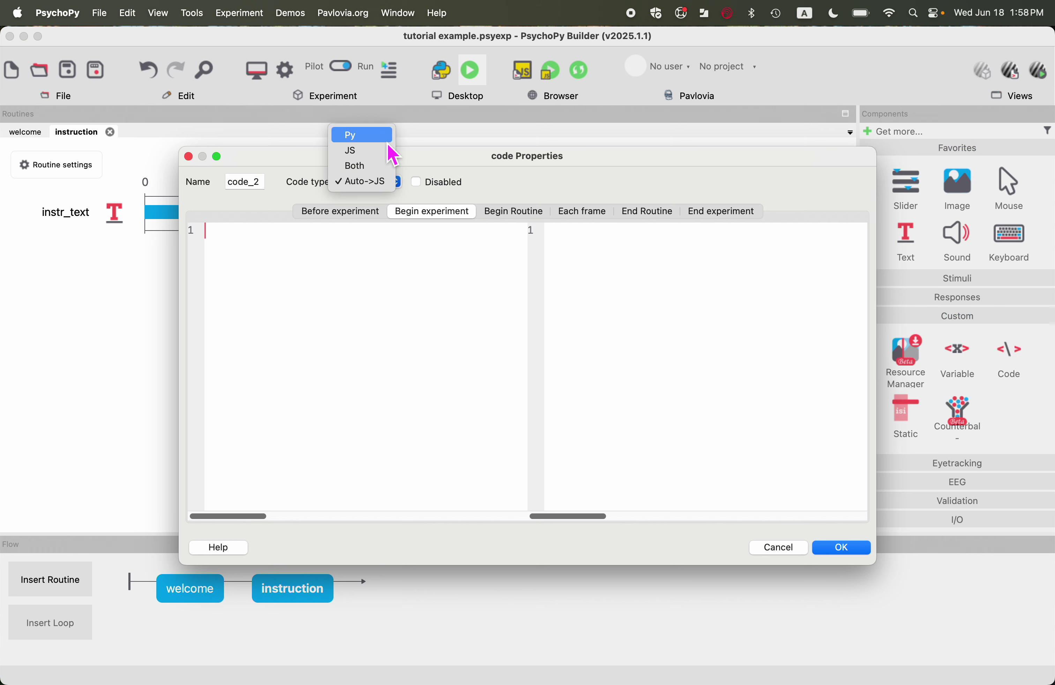
{"action": "left_click", "coordinate": [370, 137]}
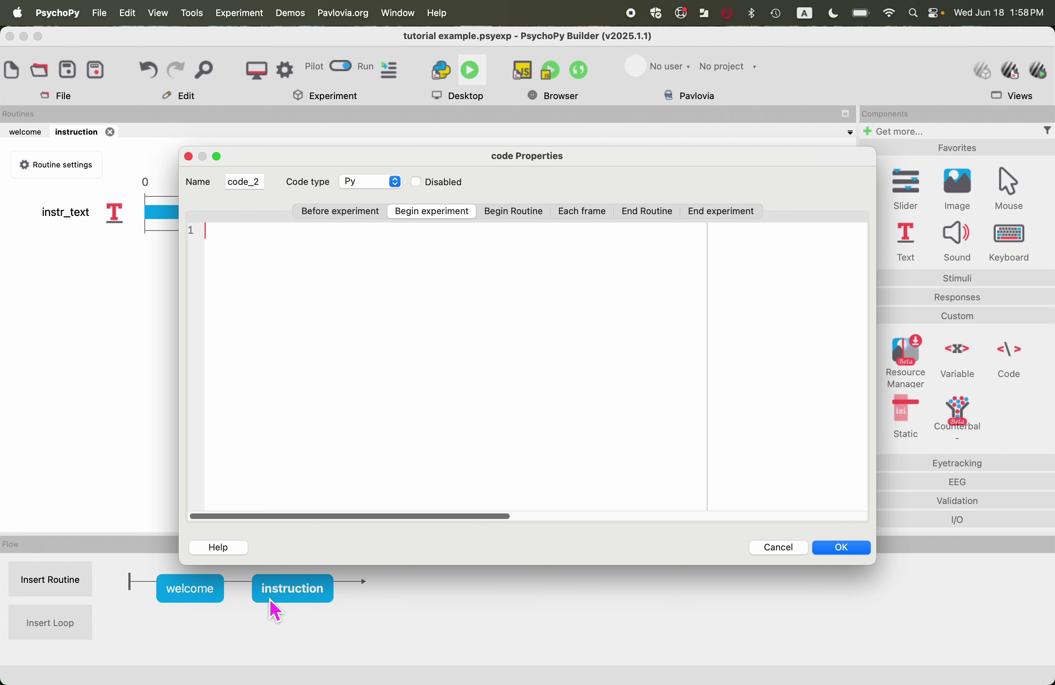
Compare the code component's Begin Experiment and Begin Routine sections to see where the image code belongs.
{"action": "left_click", "coordinate": [518, 212]}
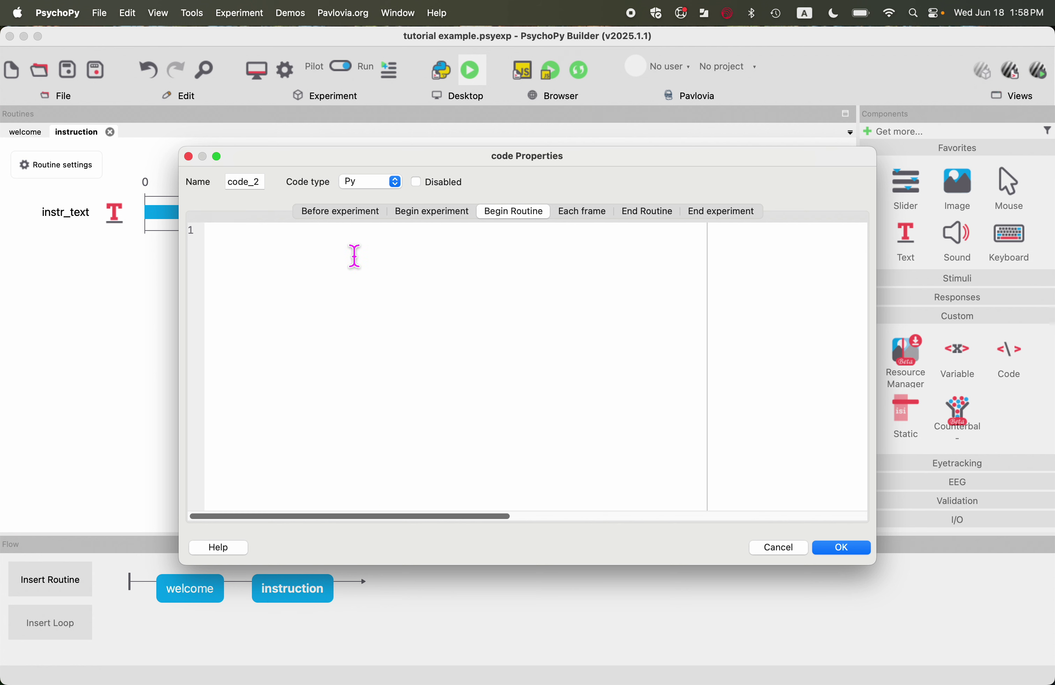
{"action": "left_click", "coordinate": [438, 212]}
{"action": "left_click", "coordinate": [523, 212]}
{"action": "left_click", "coordinate": [448, 214]}
{"action": "left_click", "coordinate": [506, 213]}
{"action": "left_click", "coordinate": [458, 212]}
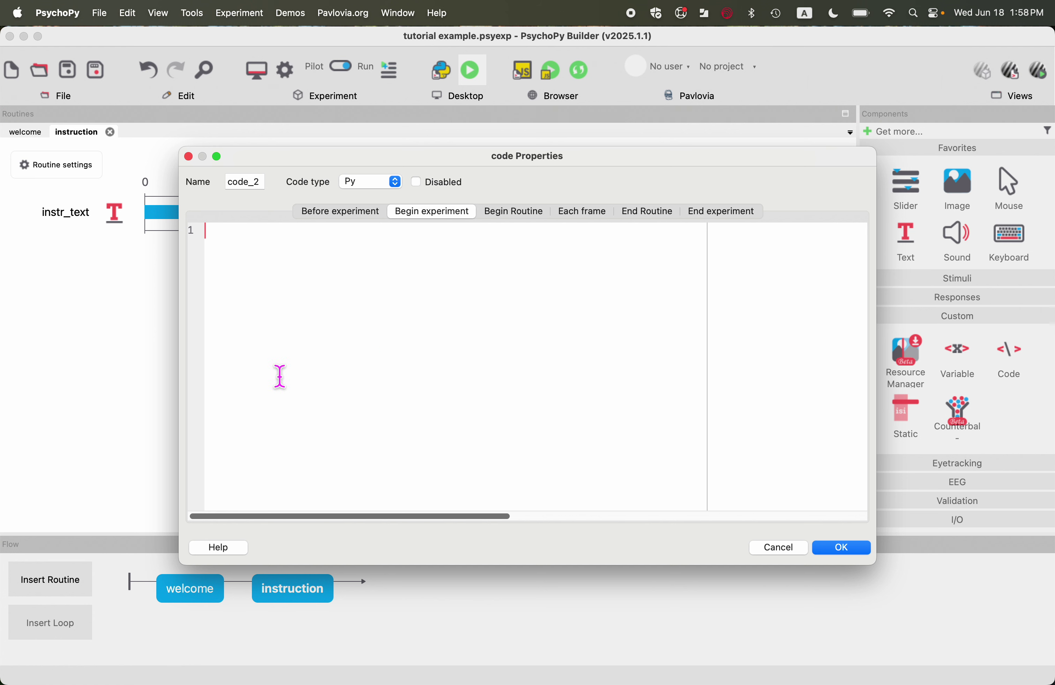
{"action": "left_click", "coordinate": [515, 213]}
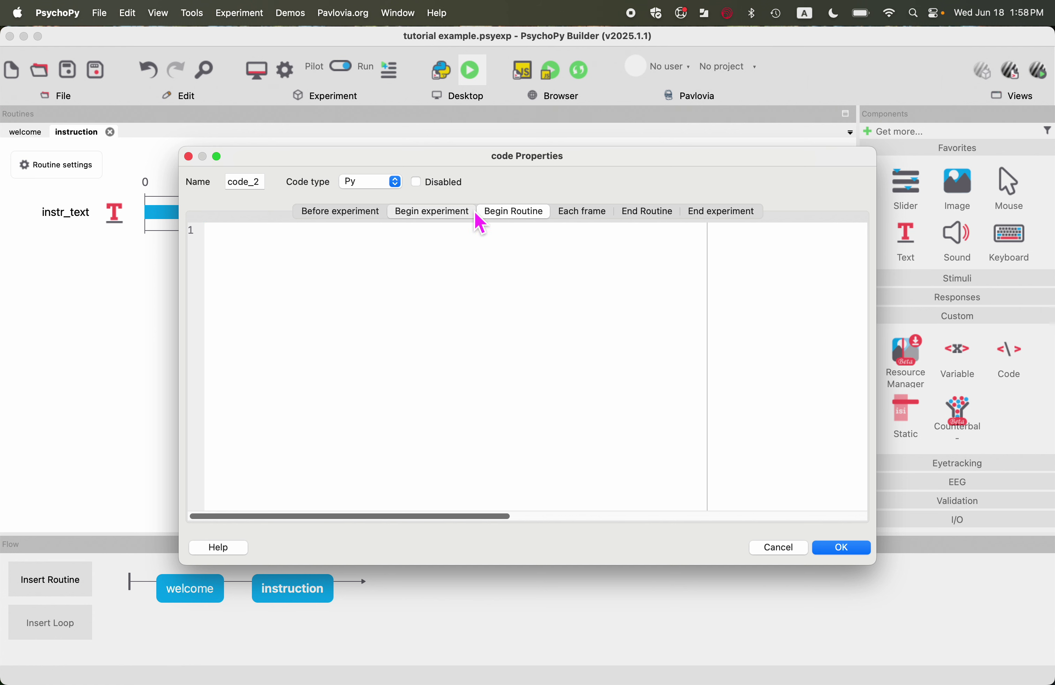
{"action": "left_click", "coordinate": [473, 213]}
In Begin Routine, write the comment "# determine what image to present based on version" and the line arraydemo = targCol + 'demo.png'.
{"action": "left_click", "coordinate": [519, 215]}
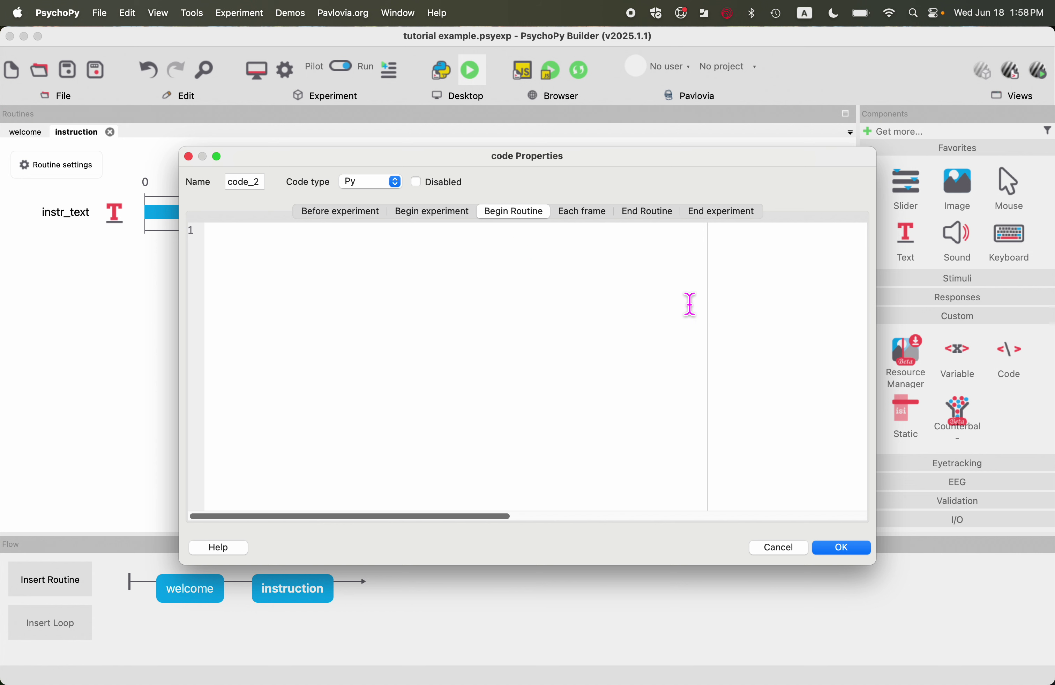
{"action": "type", "text": "# determine what image to "}
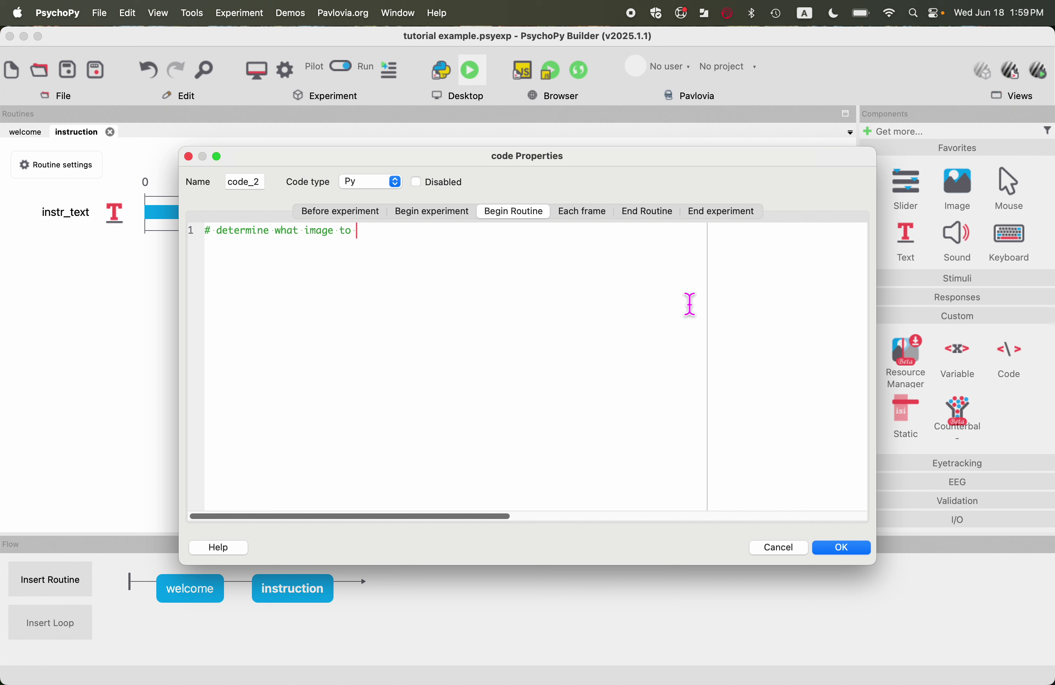
{"action": "type", "text": "present based on version "}
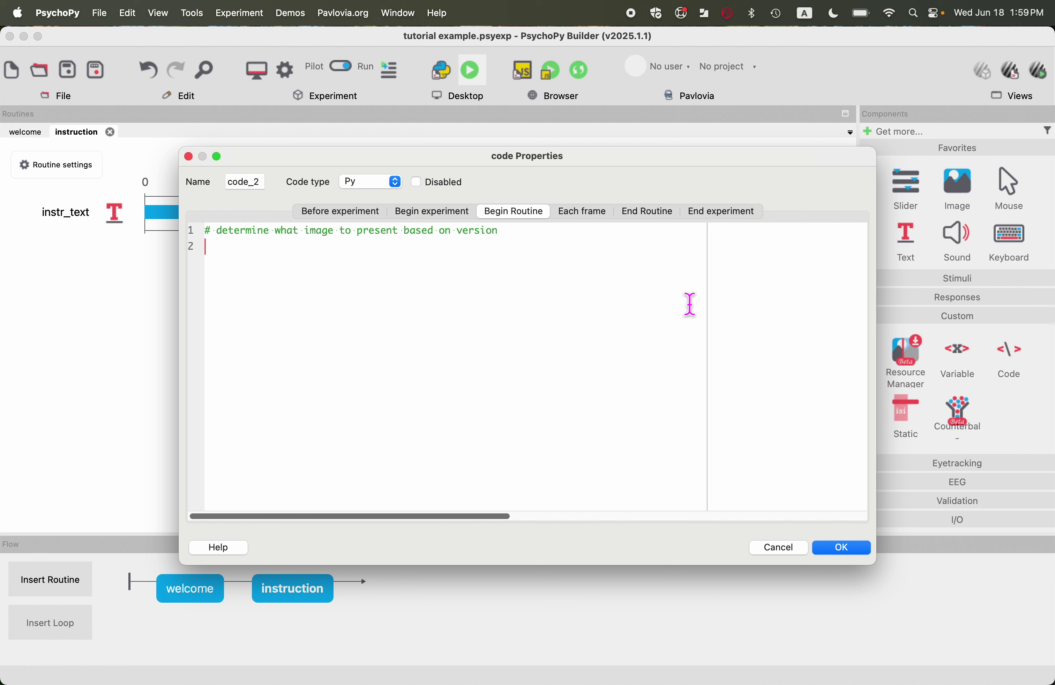
{"action": "type", "text": "arraydemo ="}
{"action": "type", "text": "targCol"}
{"action": "type", "text": "+ 'dem"}
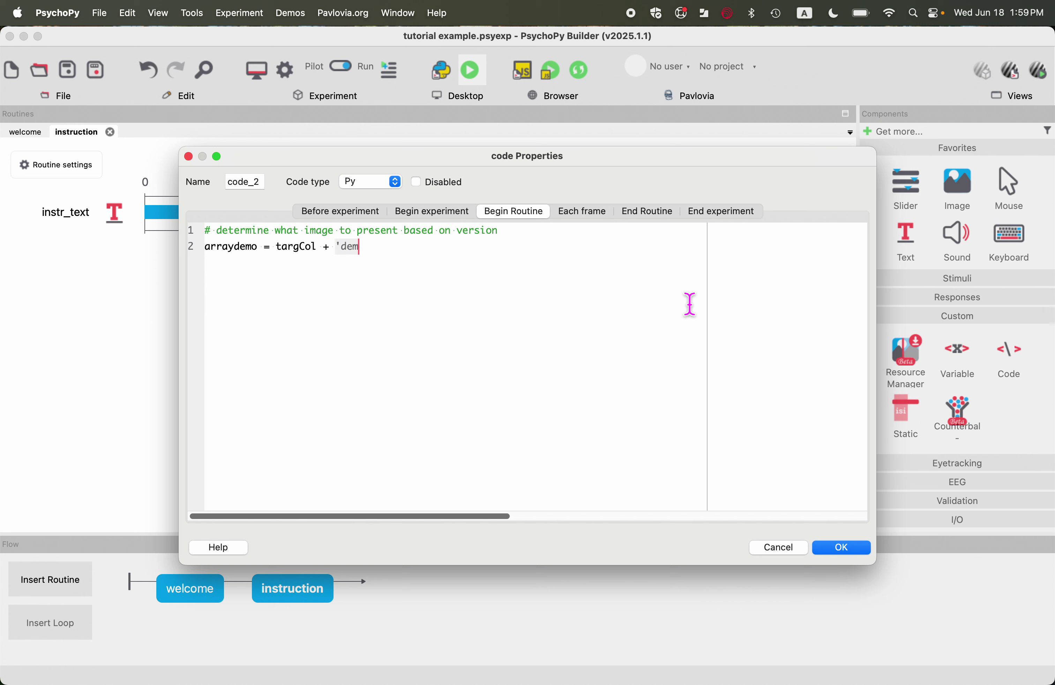
{"action": "type", "text": "o.png'"}
Add the line fingerdemo = targCol + 'finger.png' below the arraydemo line and save the code component.
{"action": "key", "text": "Return"}
{"action": "type", "text": "finger"}
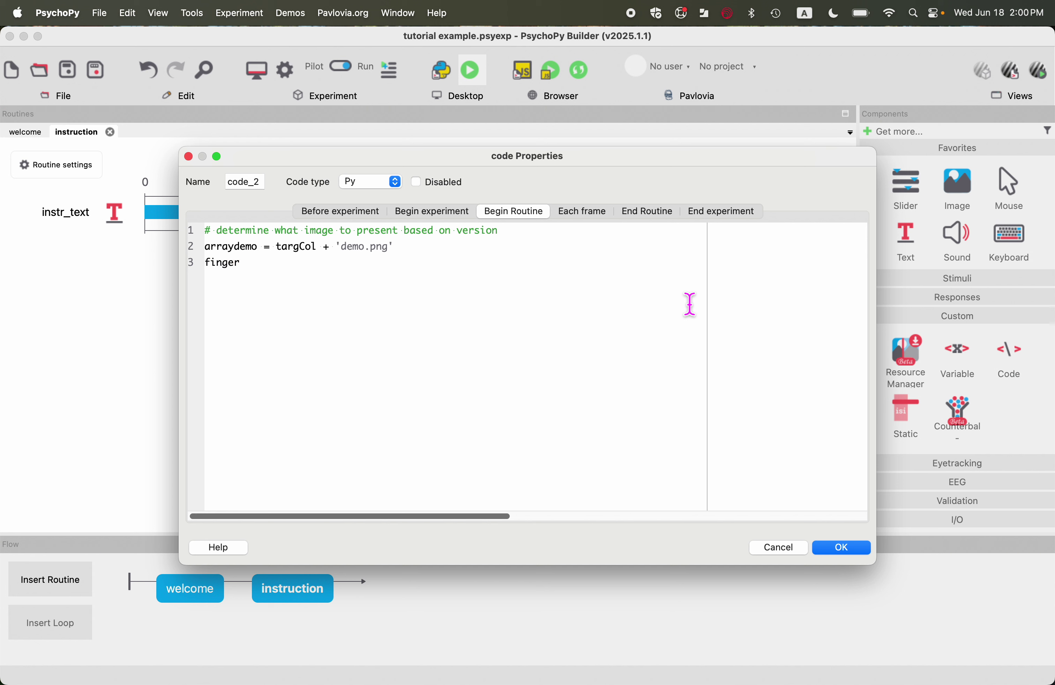
{"action": "type", "text": "demo = targCol + 'finger"}
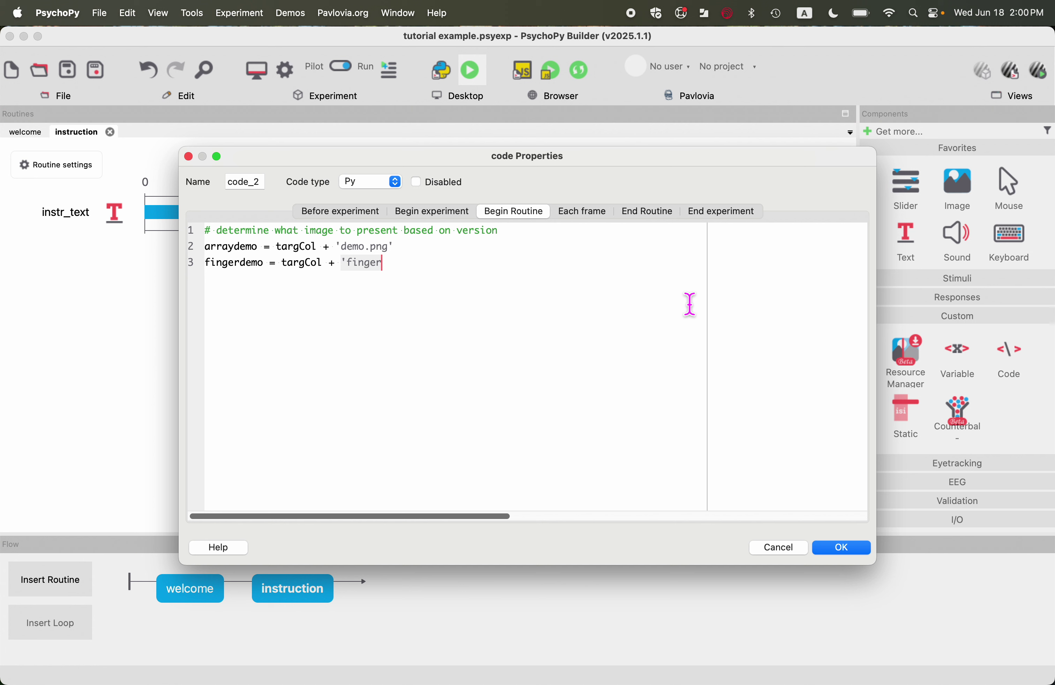
{"action": "type", "text": ".png'"}
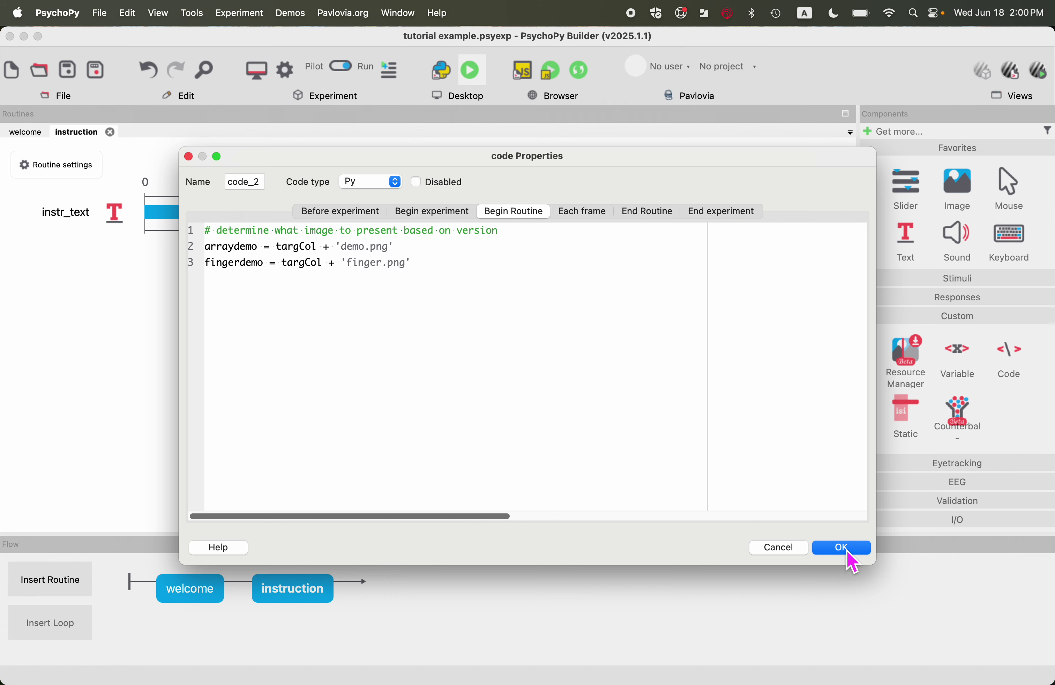
{"action": "left_click", "coordinate": [862, 552]}
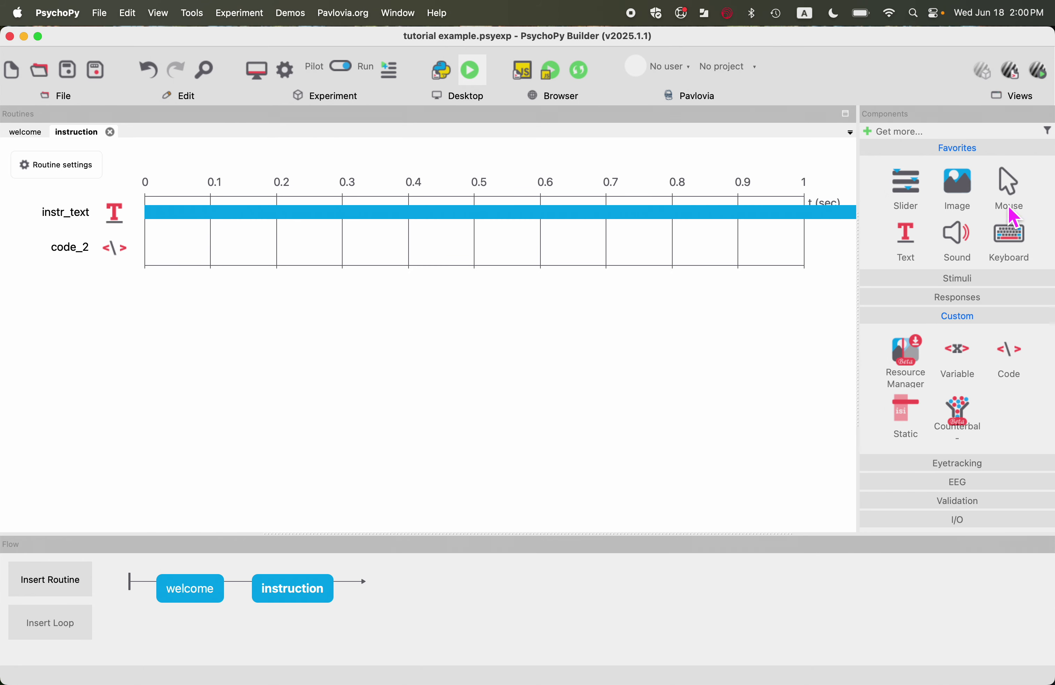
Add an image component named array_demo to the instruction routine and clear its stop duration.
{"action": "left_click", "coordinate": [970, 198]}
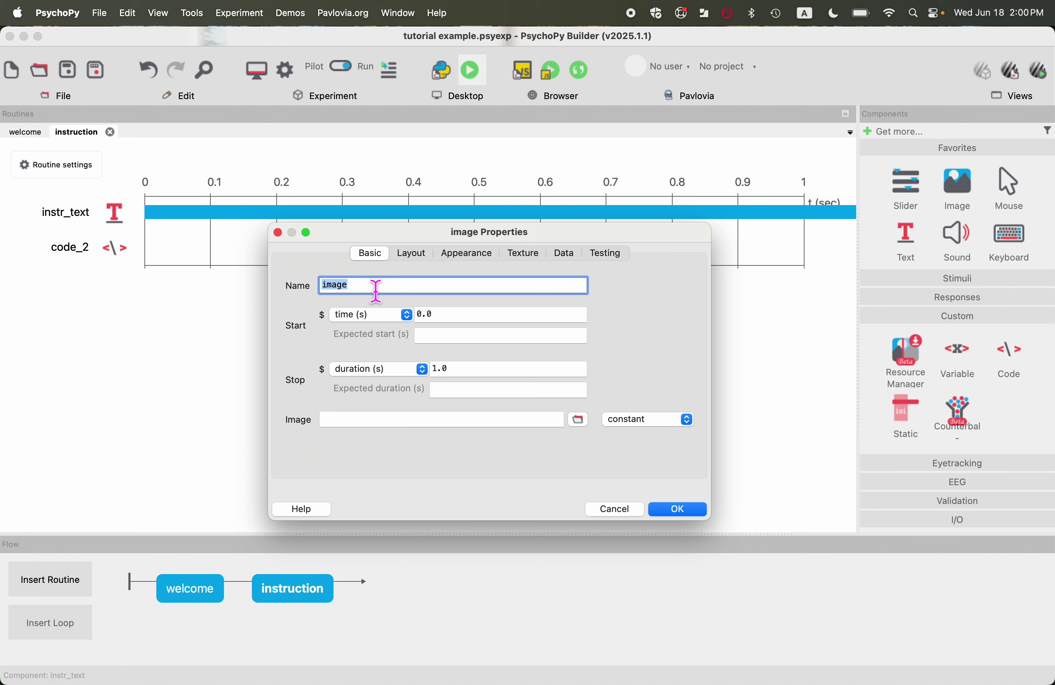
{"action": "type", "text": "array_demo"}
{"action": "left_click", "coordinate": [426, 370]}
{"action": "key", "text": "BackSpace"}
Set the array_demo image source to the variable $arraydemo, updated every repeat.
{"action": "left_click", "coordinate": [424, 420]}
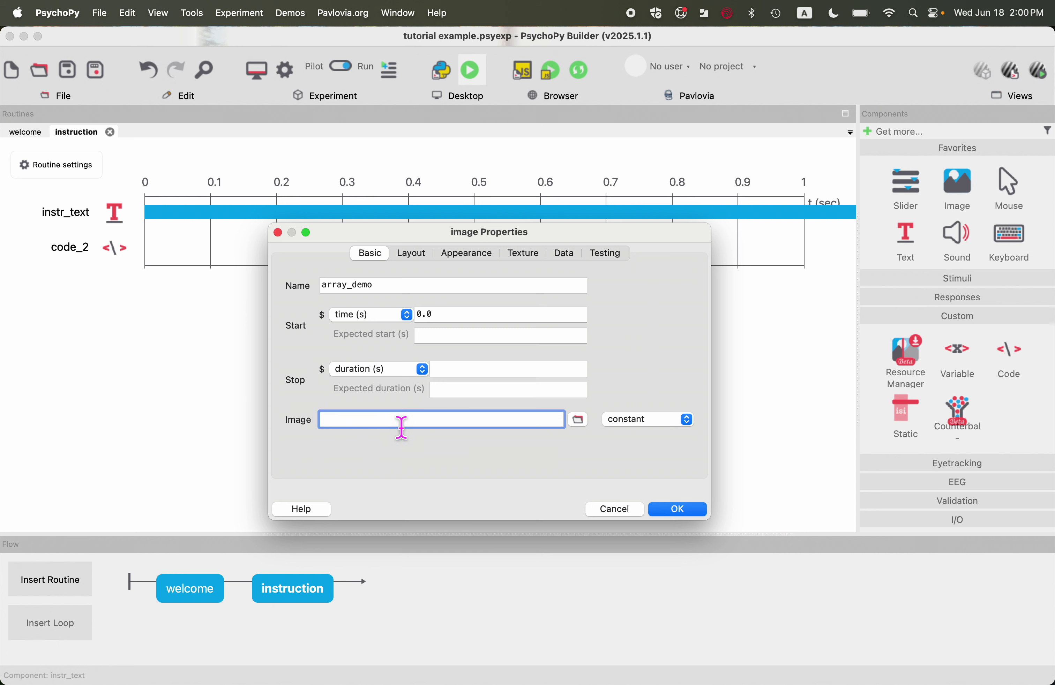
{"action": "type", "text": "$"}
{"action": "left_click_drag", "start_coordinate": [327, 430], "coordinate": [346, 429]}
{"action": "left_click", "coordinate": [342, 428]}
{"action": "type", "text": "arraydemo"}
{"action": "left_click_drag", "start_coordinate": [392, 429], "coordinate": [331, 427]}
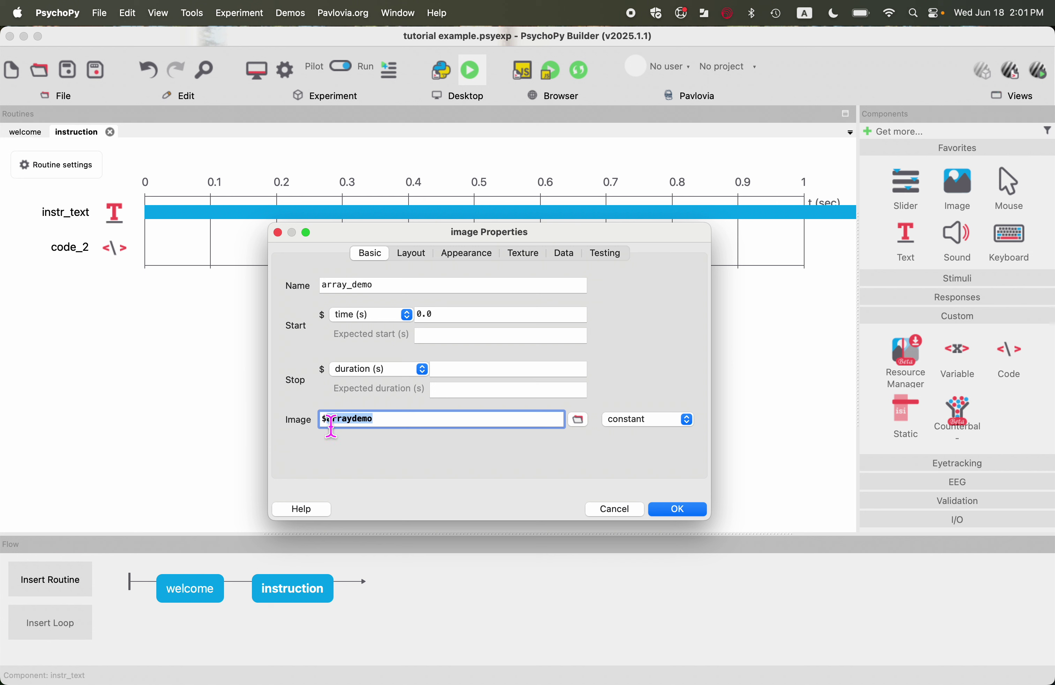
{"action": "left_click", "coordinate": [400, 430]}
{"action": "left_click", "coordinate": [658, 425]}
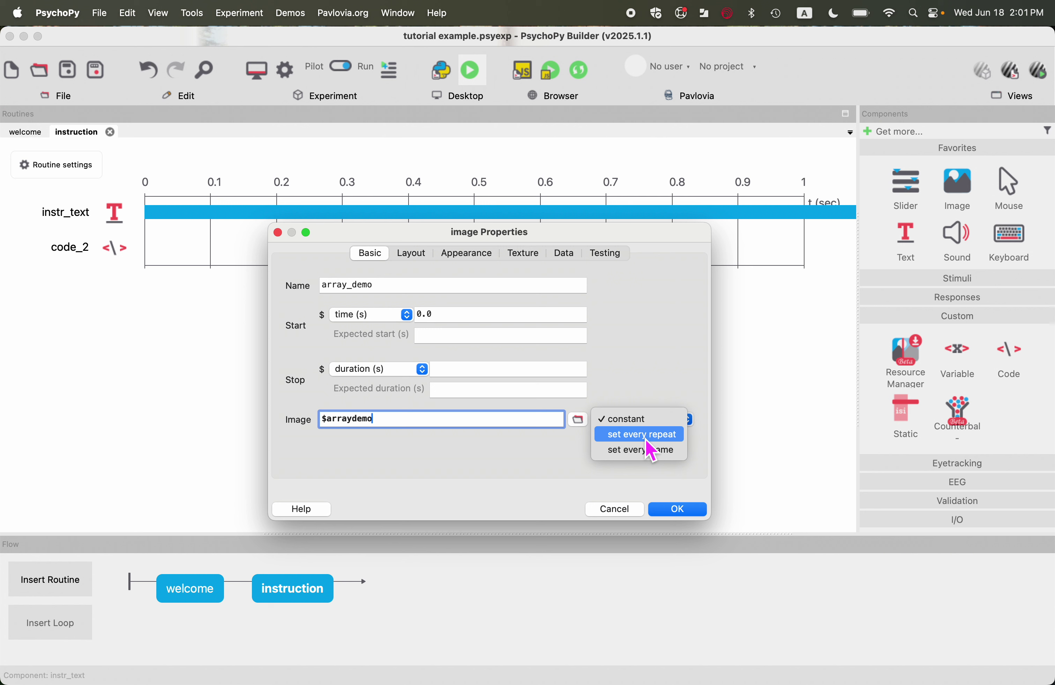
{"action": "left_click", "coordinate": [646, 438]}
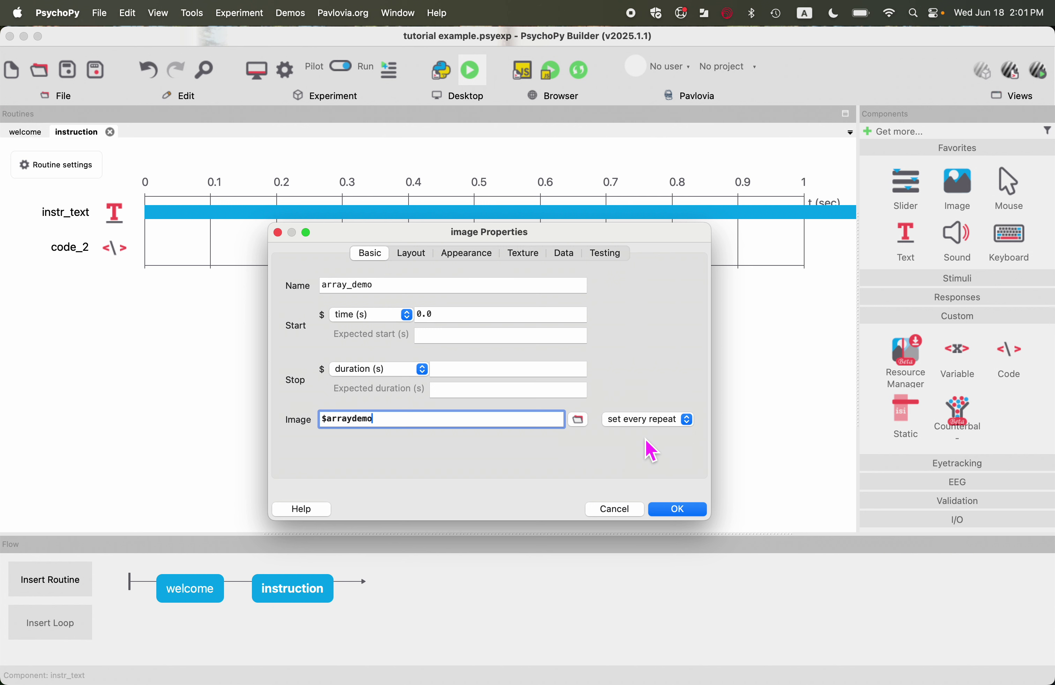
Set the array_demo image's size to (7, 7).
{"action": "left_click", "coordinate": [420, 262]}
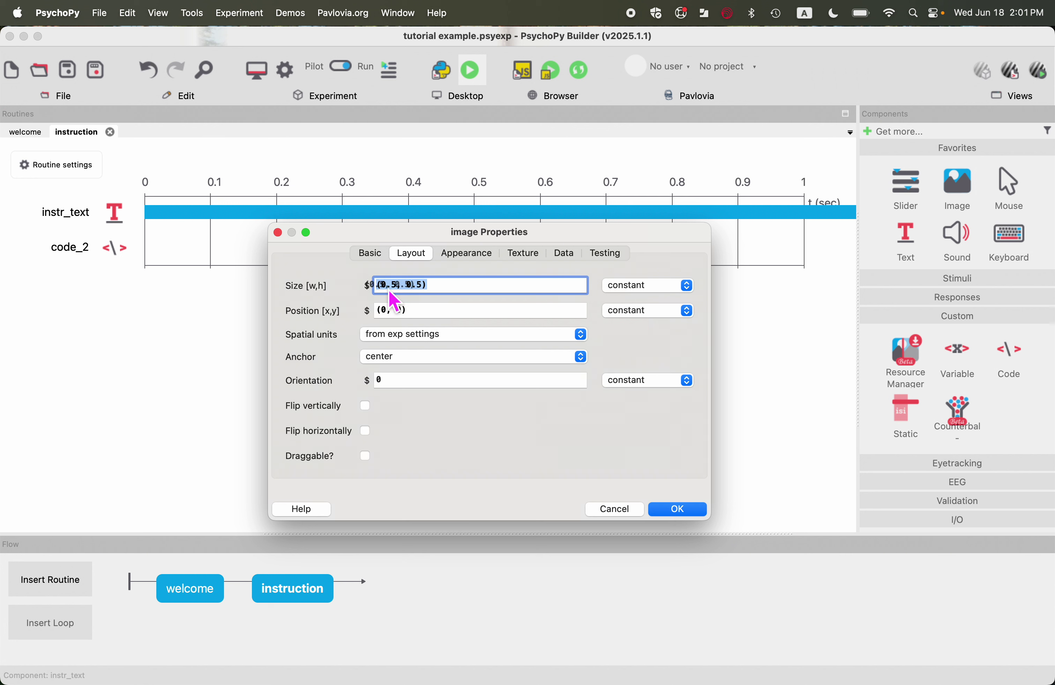
{"action": "left_click", "coordinate": [402, 291]}
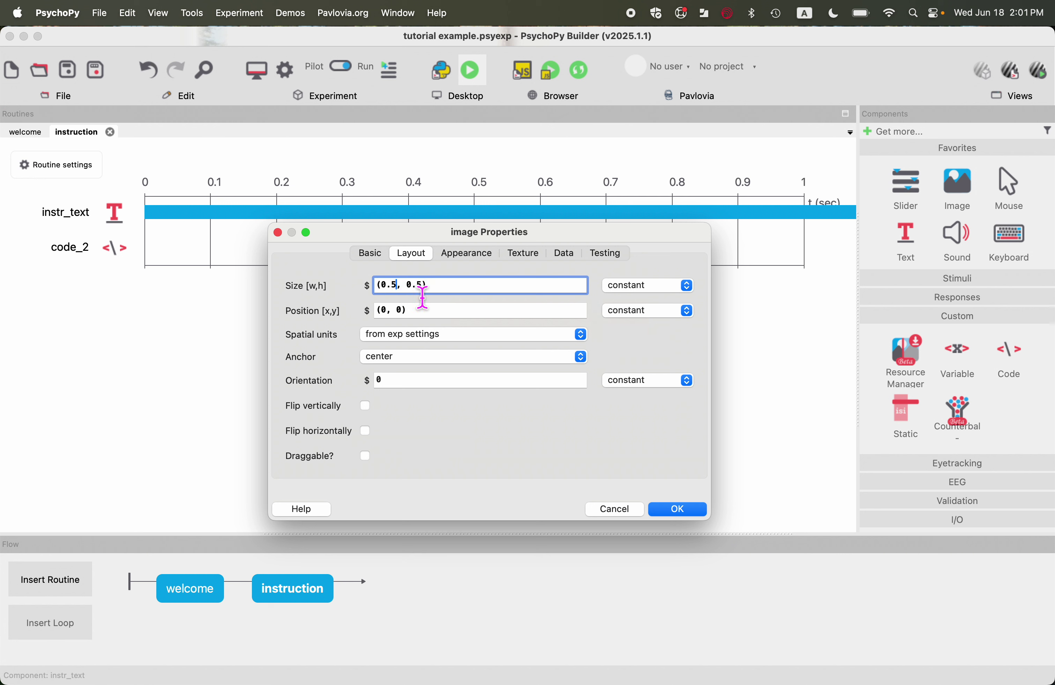
{"action": "key", "text": "BackSpace"}
{"action": "key", "text": "BackSpace"}
{"action": "key", "text": "BackSpace"}
{"action": "type", "text": "7"}
{"action": "left_click_drag", "start_coordinate": [414, 287], "coordinate": [408, 292]}
{"action": "key", "text": "BackSpace"}
{"action": "key", "text": "BackSpace"}
{"action": "type", "text": "7, 7"}
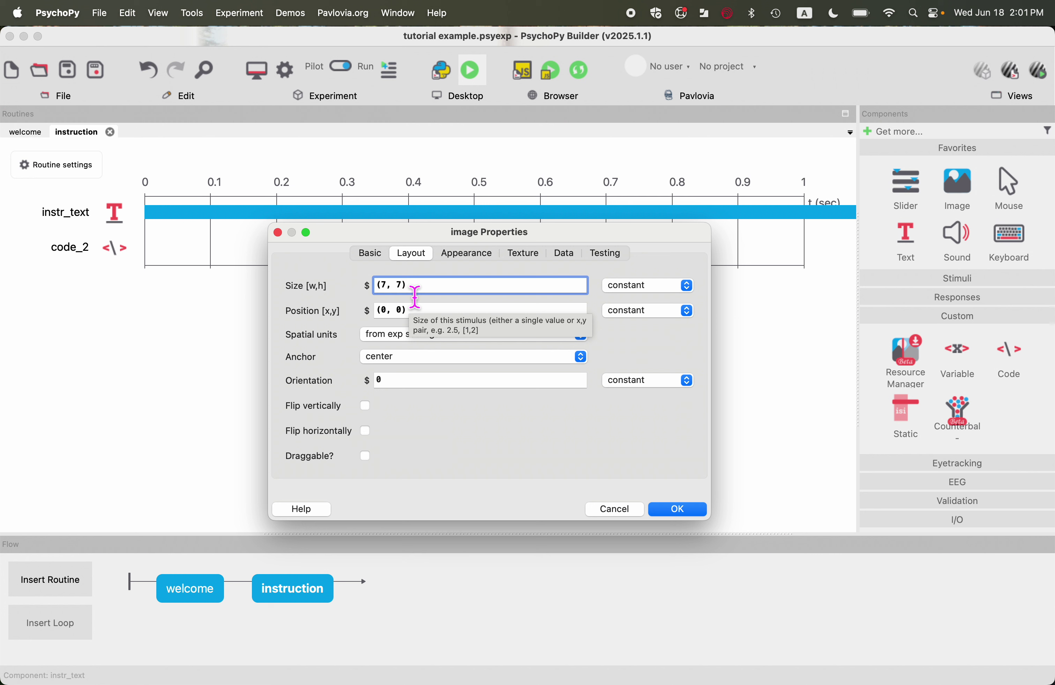
Set the array_demo image's position to (-4, 0) and save the component.
{"action": "double_click", "coordinate": [385, 311]}
{"action": "type", "text": "-4"}
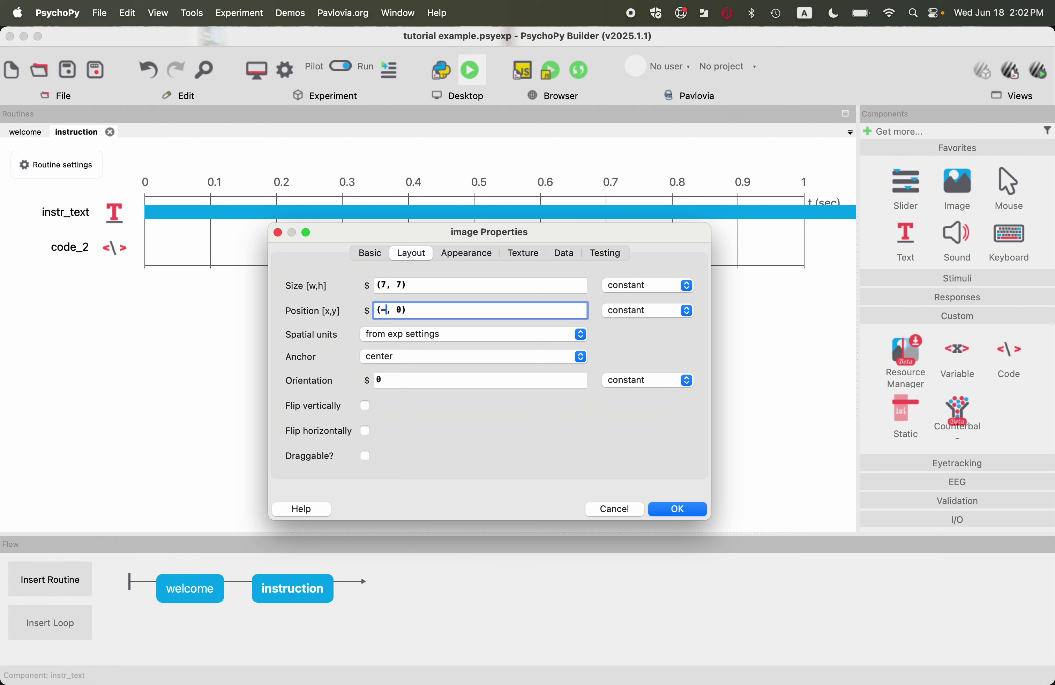
{"action": "triple_click", "coordinate": [424, 287]}
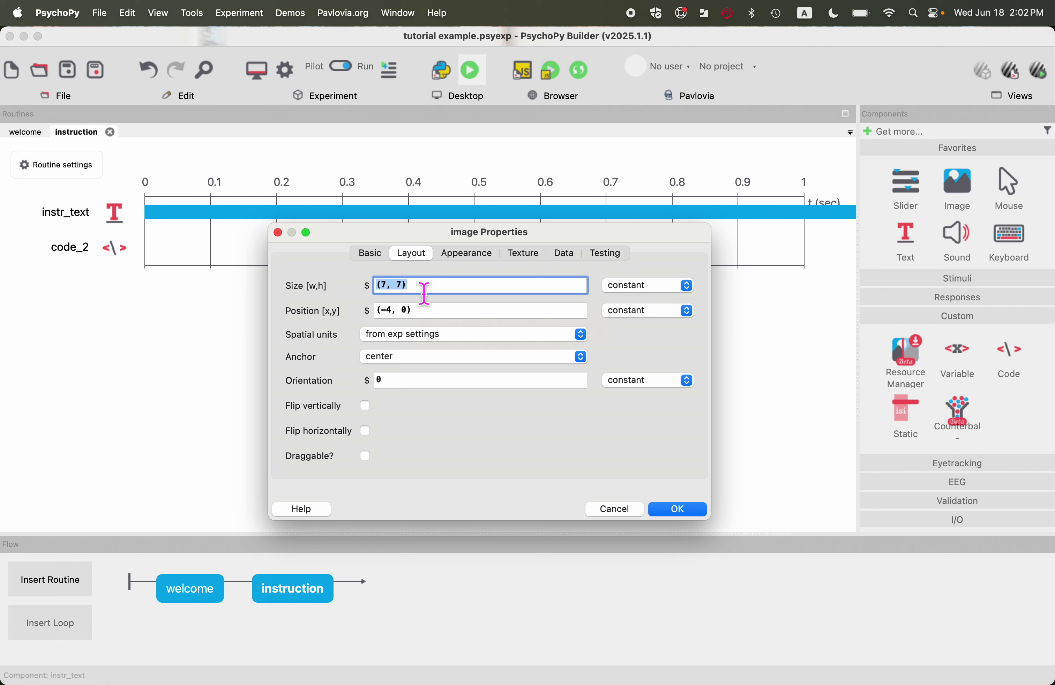
{"action": "left_click", "coordinate": [424, 318]}
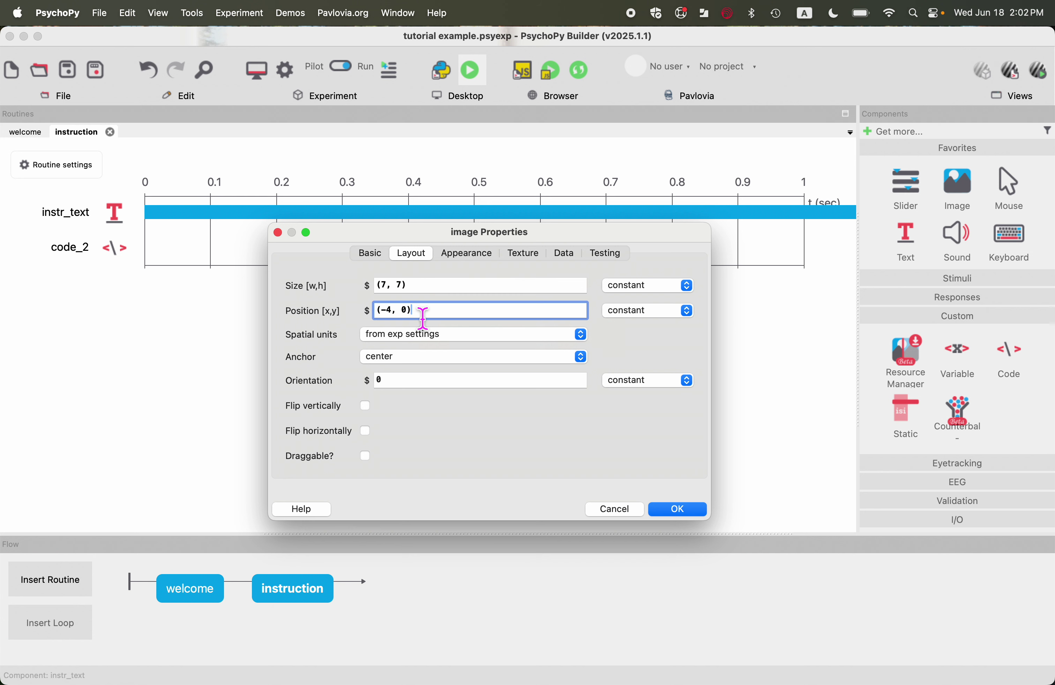
{"action": "left_click", "coordinate": [671, 516]}
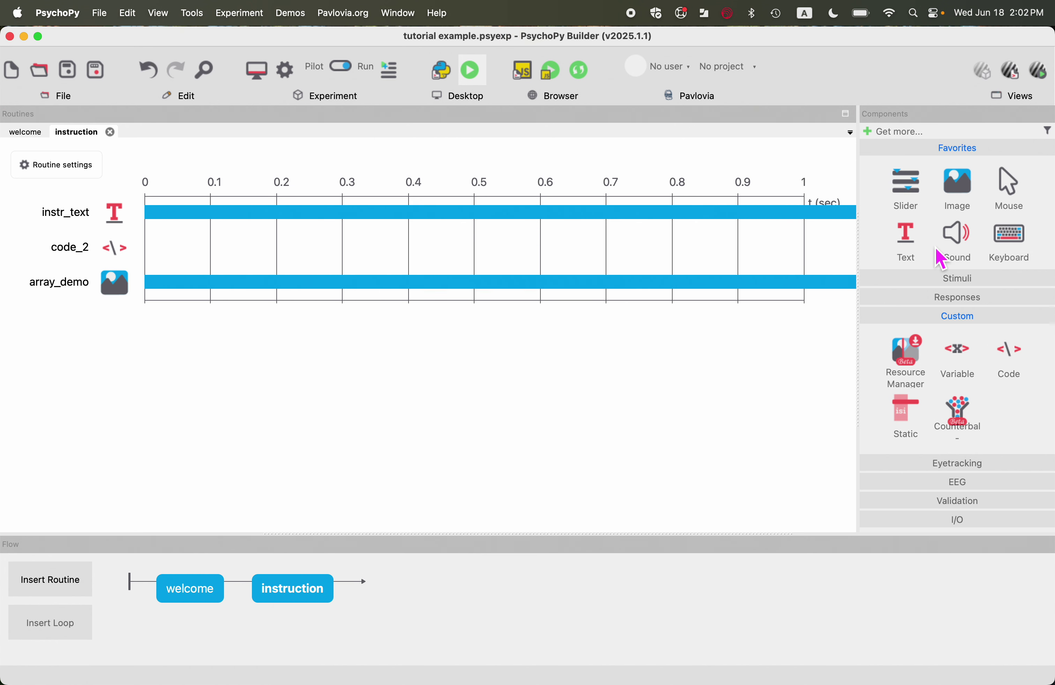
Add a second image component named finger_demo to the instruction routine and clear its stop duration.
{"action": "left_click", "coordinate": [960, 191]}
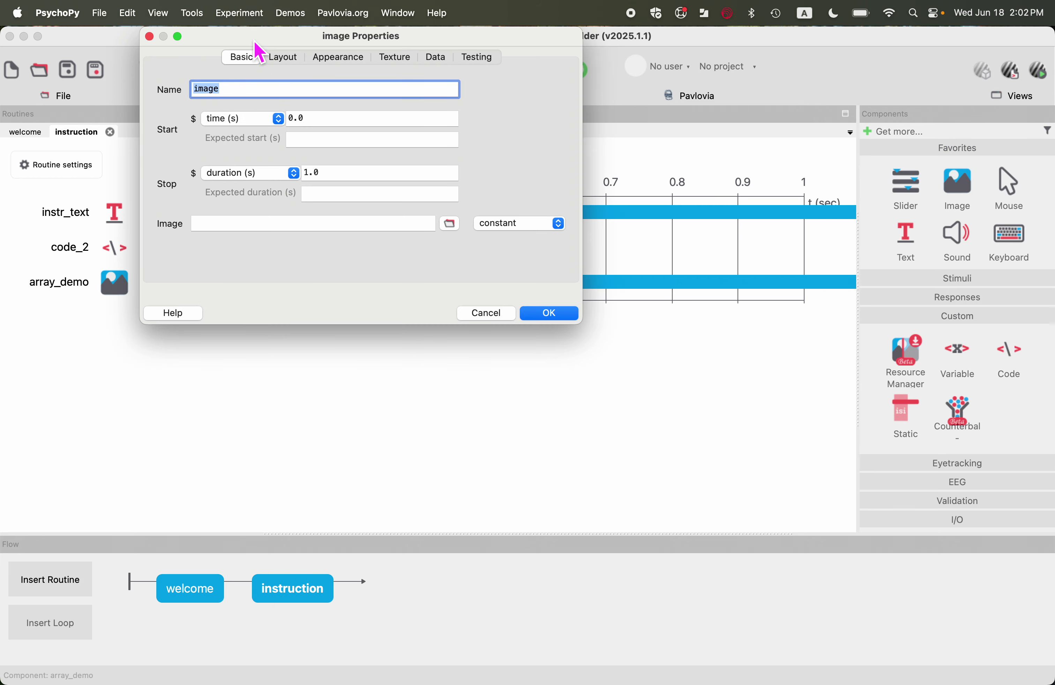
{"action": "type", "text": "fin"}
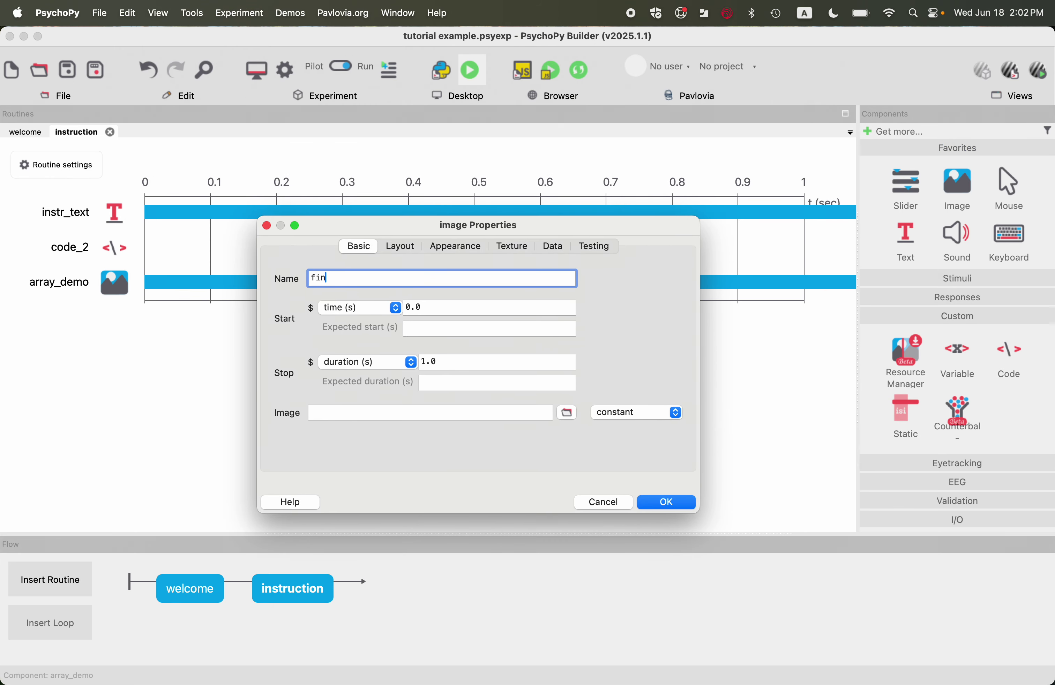
{"action": "type", "text": "ger_demo"}
{"action": "left_click", "coordinate": [413, 362]}
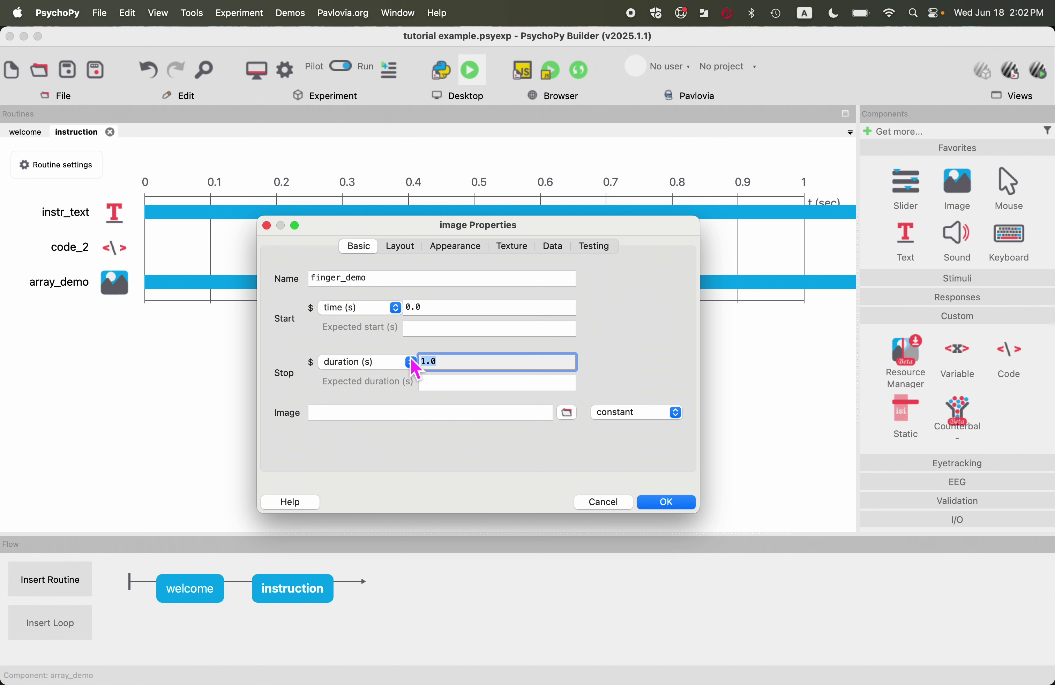
{"action": "key", "text": "BackSpace"}
Set the finger_demo image source to the variable $fingerdemo, updated every repeat.
{"action": "left_click", "coordinate": [427, 420]}
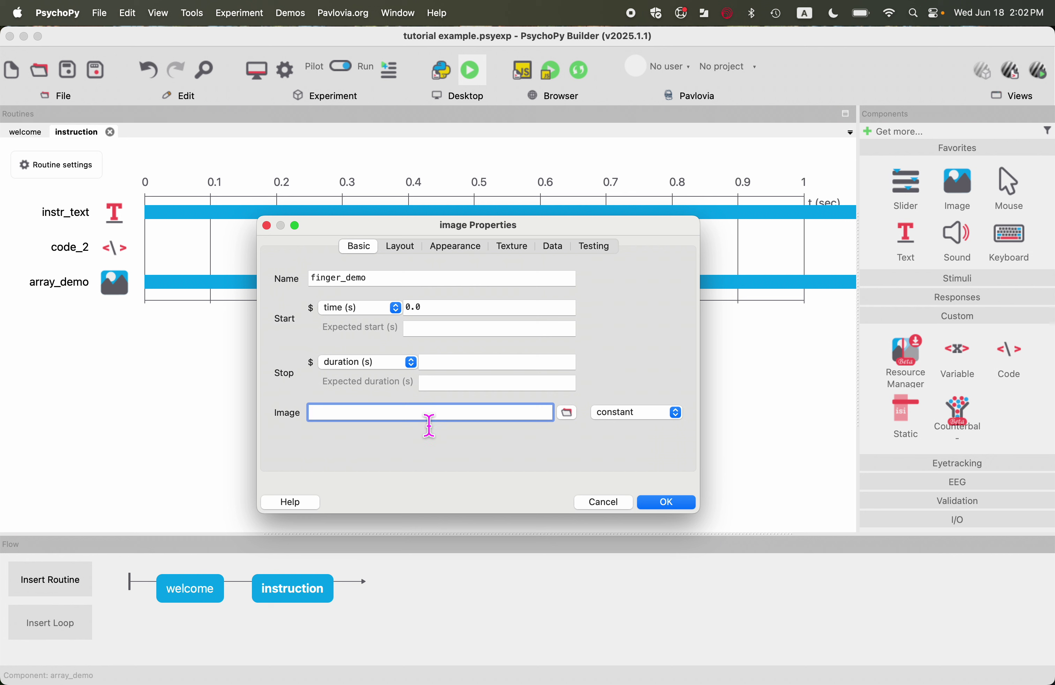
{"action": "type", "text": "$fingerdemo"}
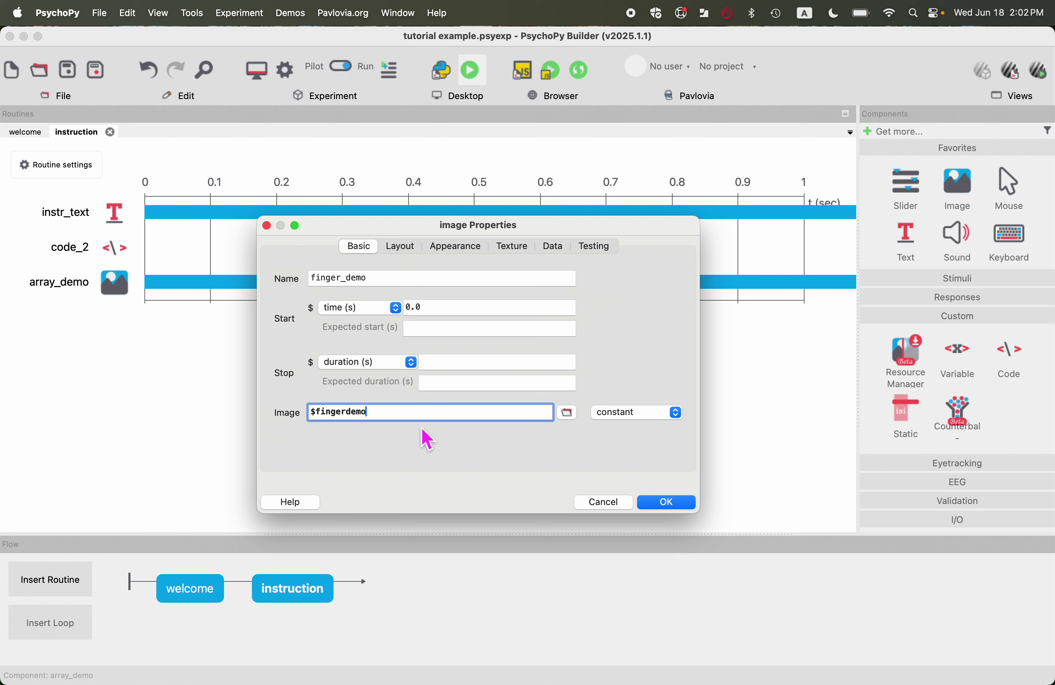
{"action": "left_click", "coordinate": [631, 415]}
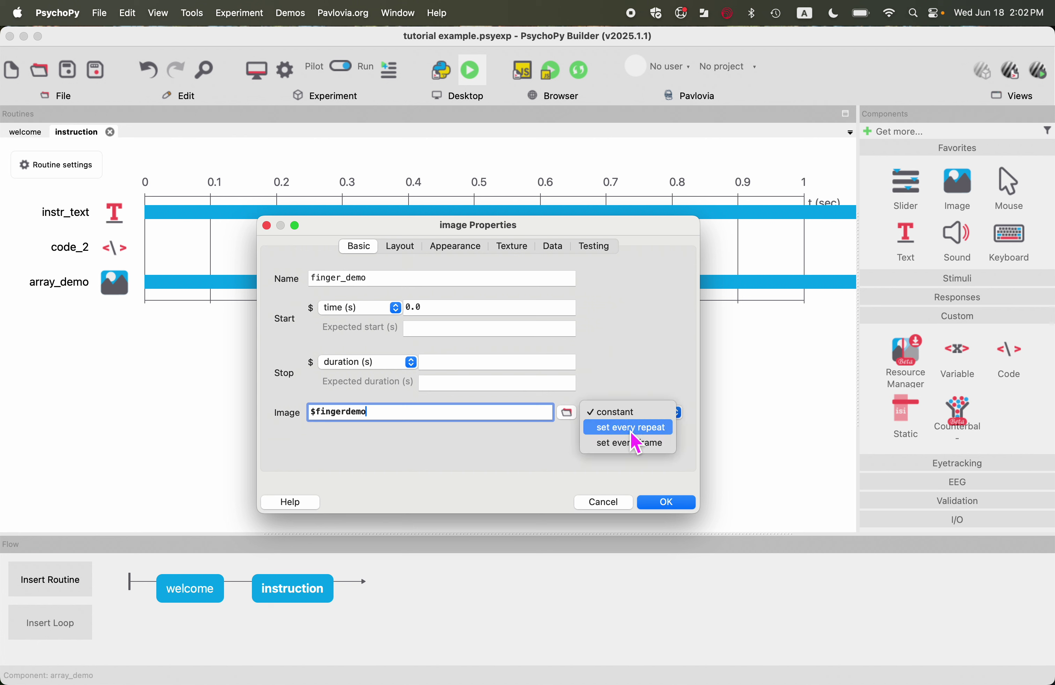
{"action": "left_click", "coordinate": [632, 428]}
Set the finger_demo image's size to (6, 8).
{"action": "left_click", "coordinate": [399, 249]}
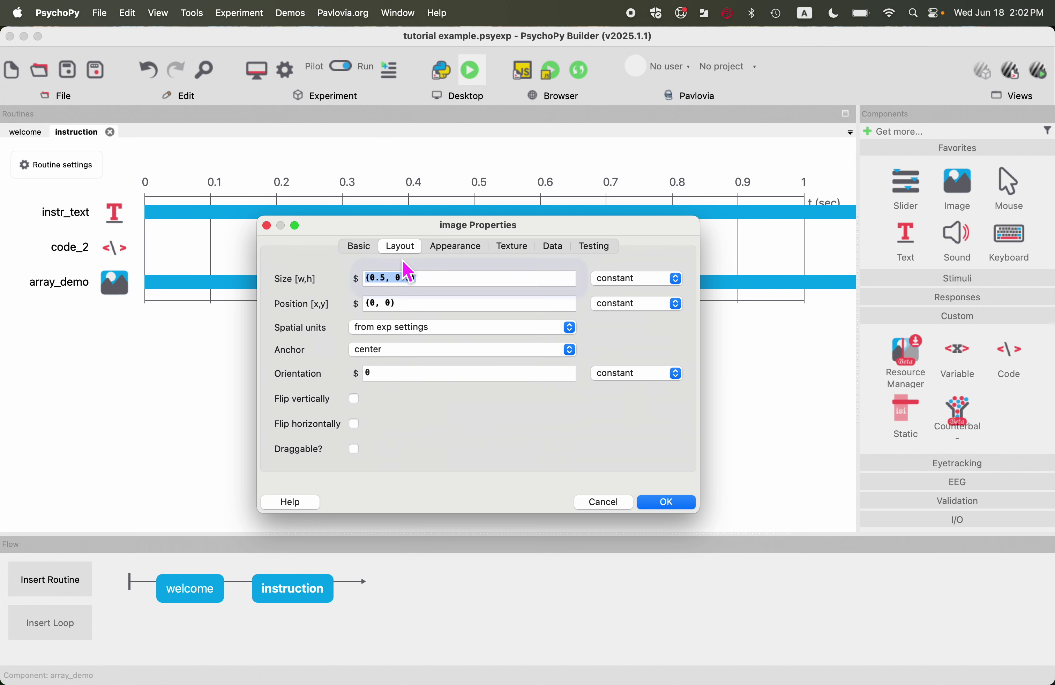
{"action": "left_click", "coordinate": [385, 279]}
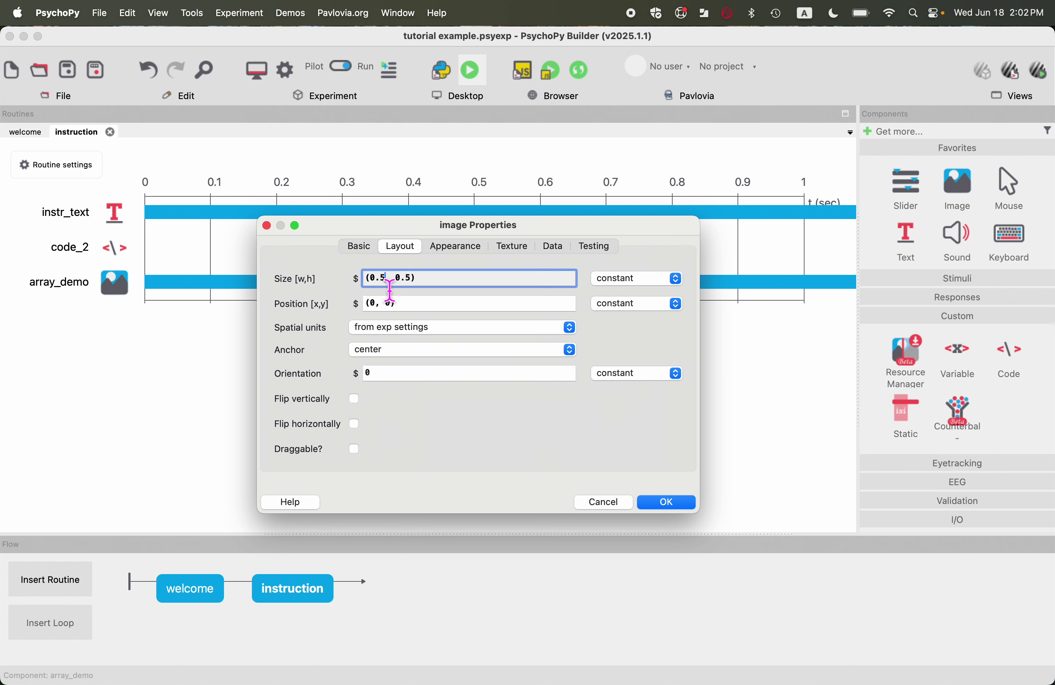
{"action": "left_click_drag", "start_coordinate": [390, 290], "coordinate": [376, 285]}
{"action": "type", "text": "6"}
{"action": "left_click_drag", "start_coordinate": [412, 285], "coordinate": [391, 284]}
{"action": "type", "text": "8"}
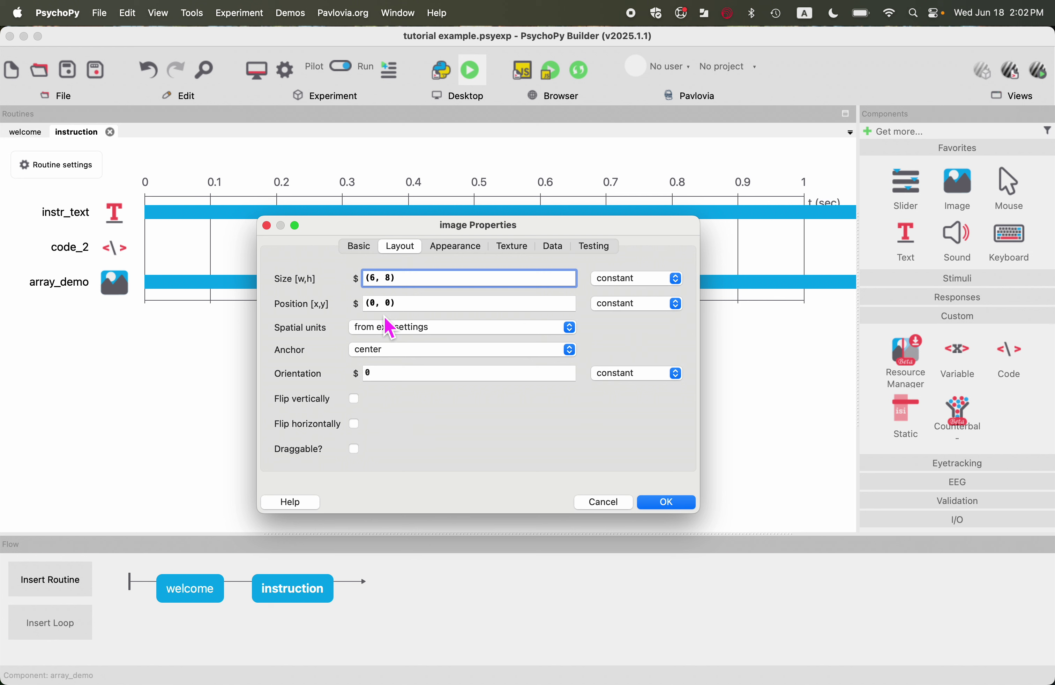
Set the finger_demo image's position to (5, 0) and save the component.
{"action": "double_click", "coordinate": [377, 312]}
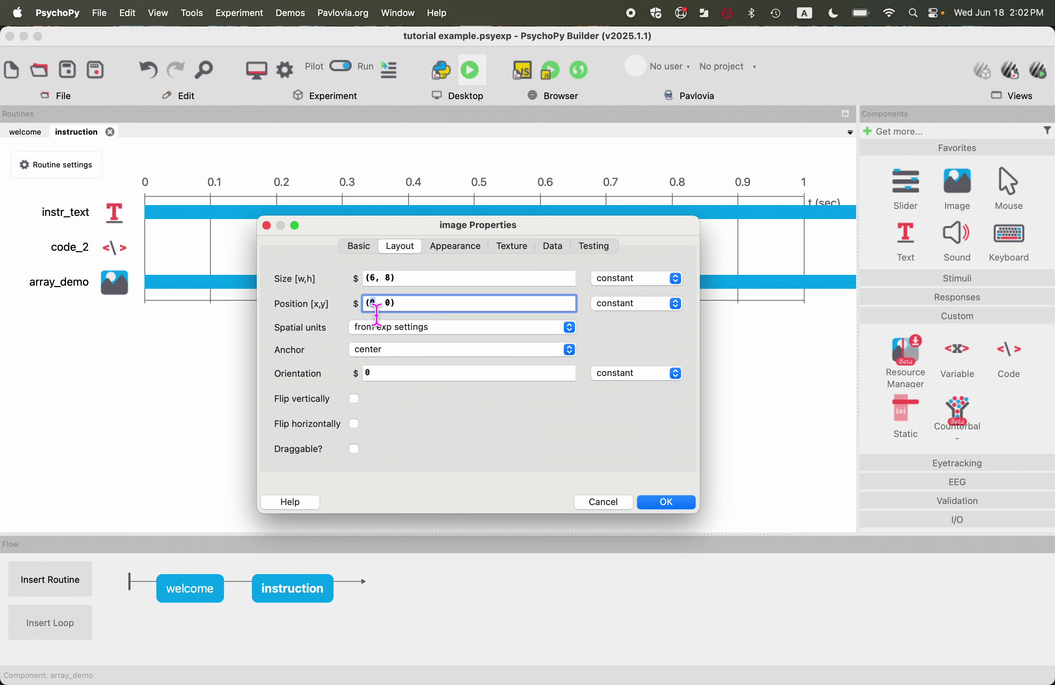
{"action": "type", "text": "5"}
{"action": "left_click_drag", "start_coordinate": [418, 280], "coordinate": [340, 312]}
{"action": "left_click_drag", "start_coordinate": [425, 281], "coordinate": [366, 280]}
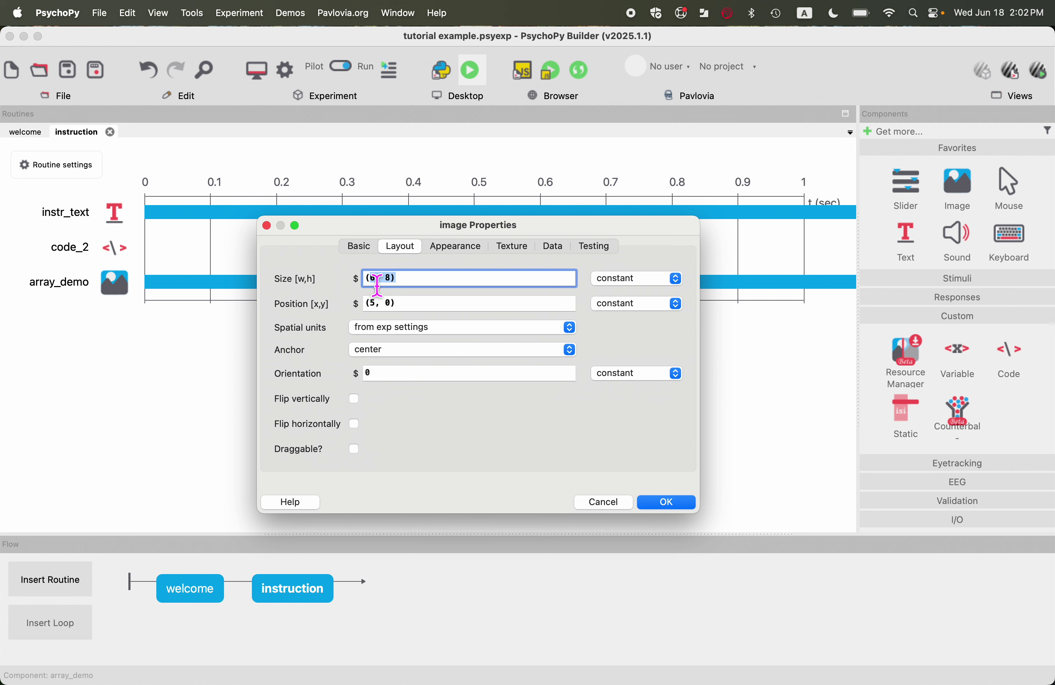
{"action": "left_click", "coordinate": [420, 285]}
{"action": "left_click", "coordinate": [670, 507]}
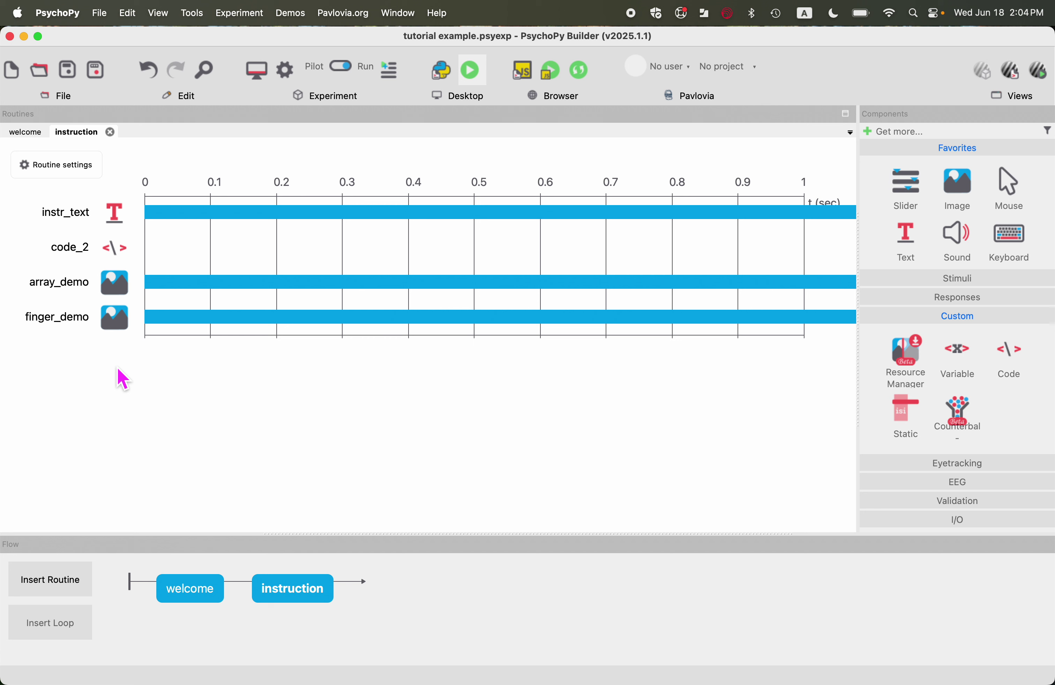
Review the task wording in the instr_text component and close it without changes.
{"action": "left_click", "coordinate": [119, 220]}
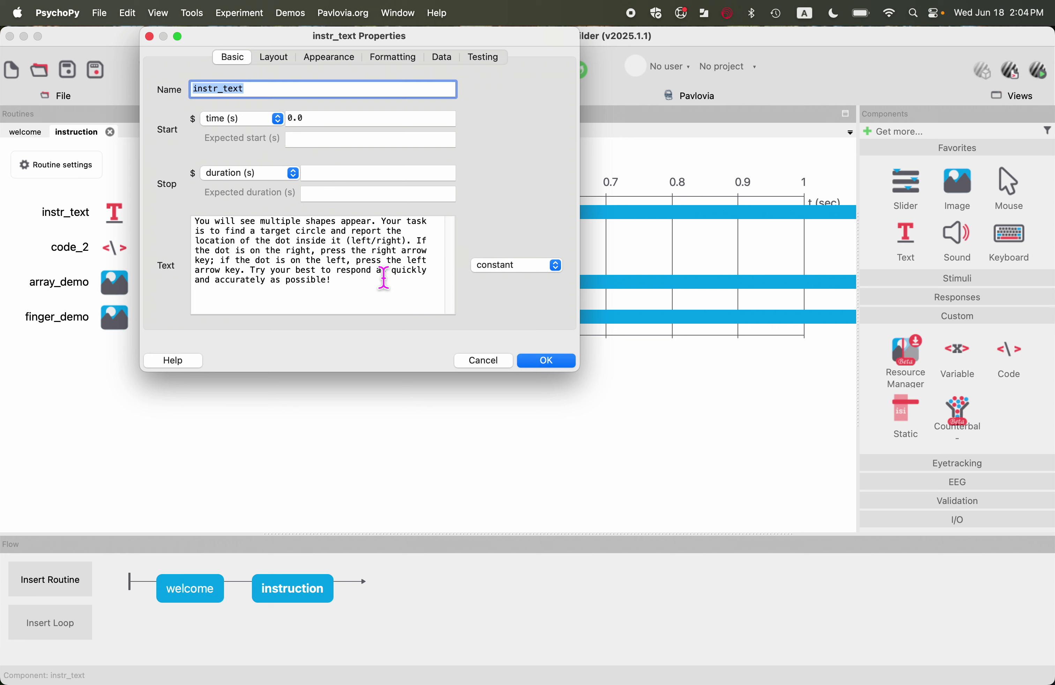
{"action": "left_click", "coordinate": [487, 365]}
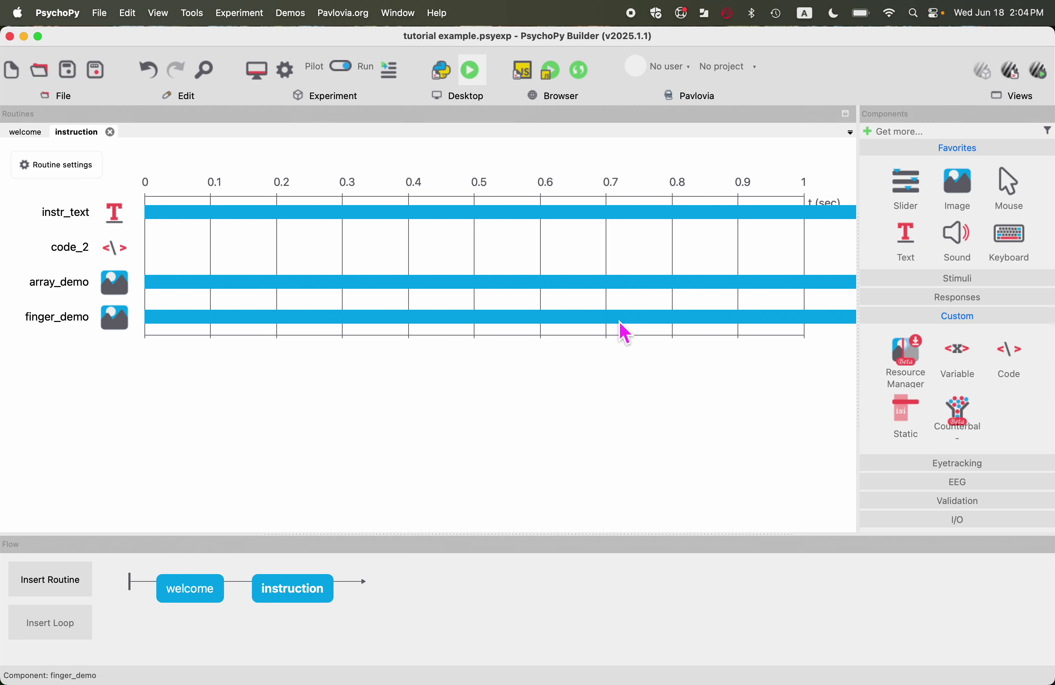
In code_2's Begin Routine, add the comment "# specify the text instruction for different distractor colors based on version" below the image lines.
{"action": "left_click", "coordinate": [119, 256]}
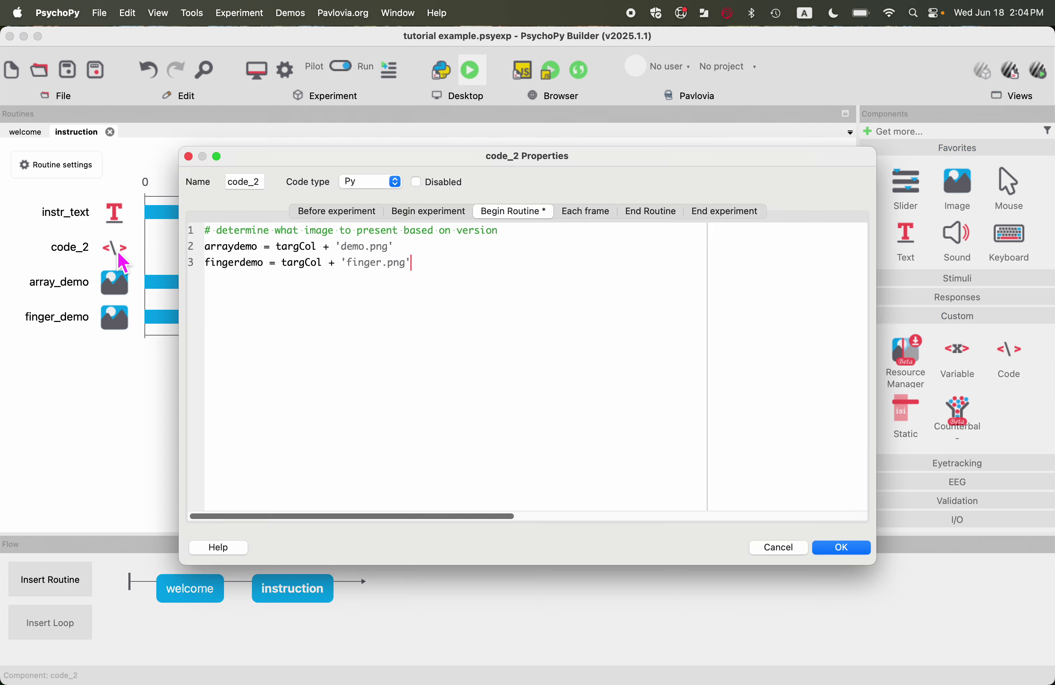
{"action": "left_click", "coordinate": [492, 292]}
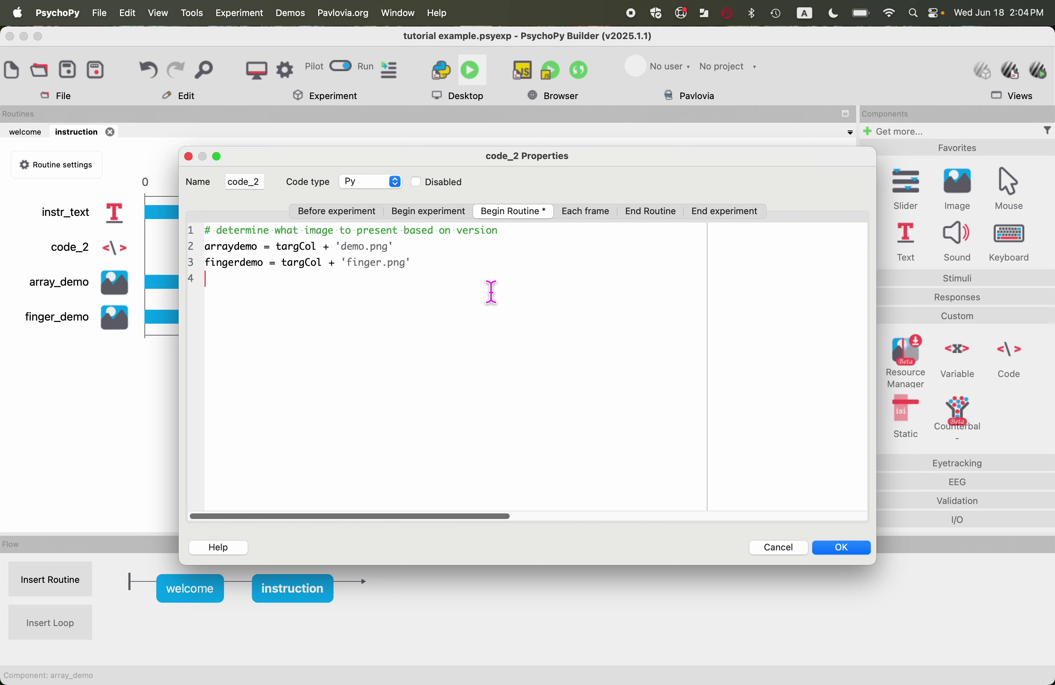
{"action": "type", "text": "# specify the text iun"}
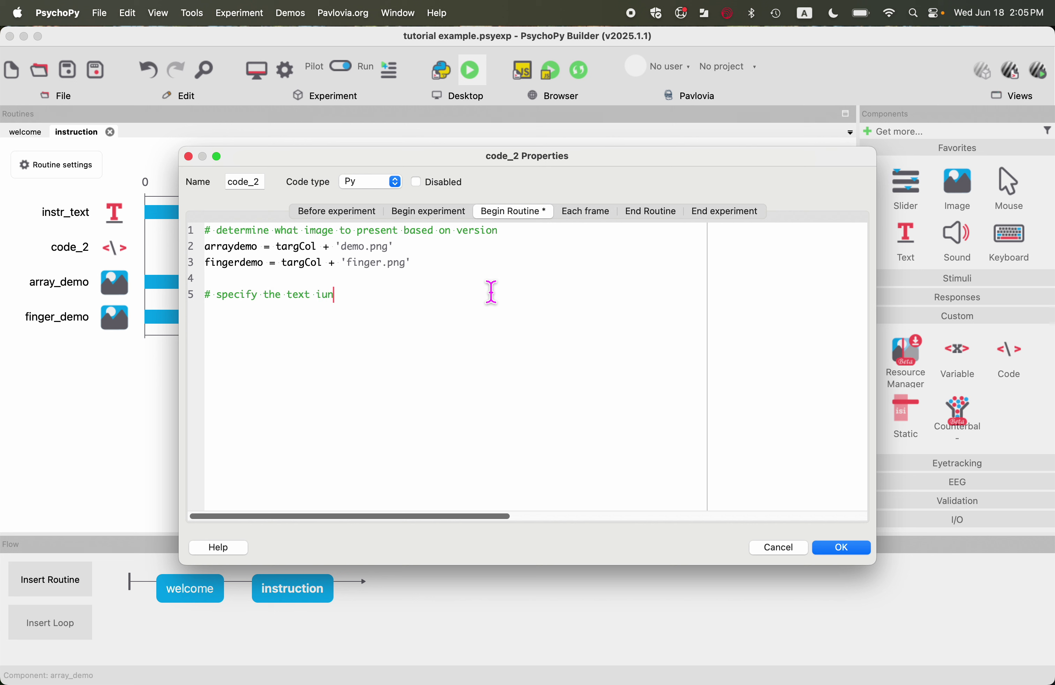
{"action": "key", "text": "BackSpace"}
{"action": "key", "text": "BackSpace"}
{"action": "key", "text": "BackSpace"}
{"action": "type", "text": "instruction for different distra"}
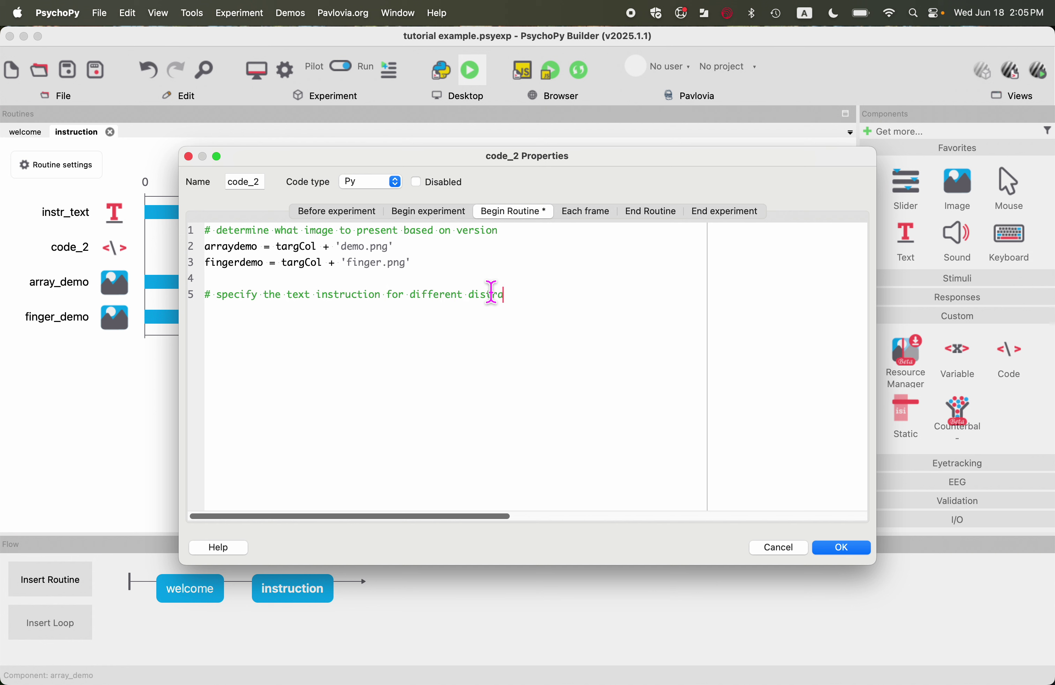
{"action": "type", "text": "ctor colors based on version"}
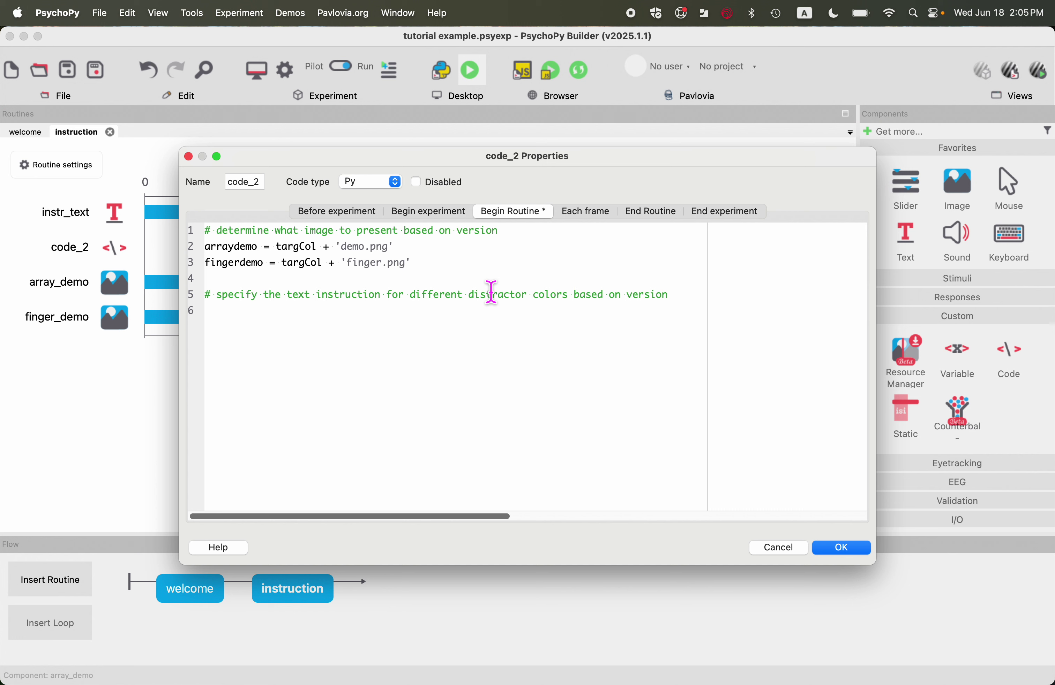
Below the new comment, add the line text1 = 'Sometimes, a distractor may appear in '.
{"action": "type", "text": "text1 = 'Sometimes, "}
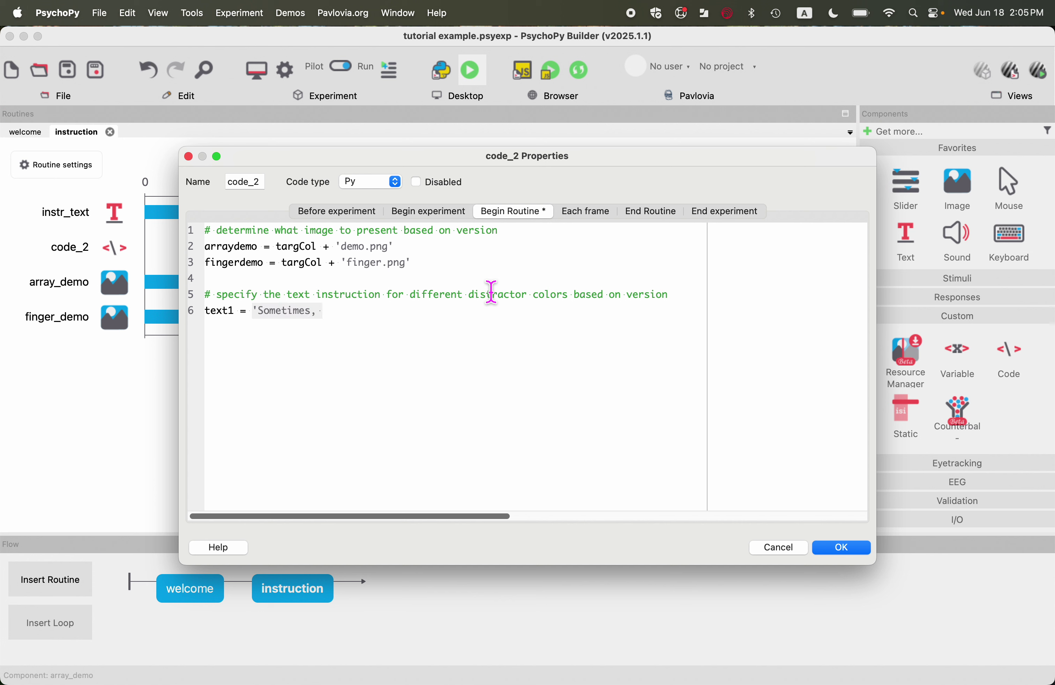
{"action": "type", "text": "a distractor"}
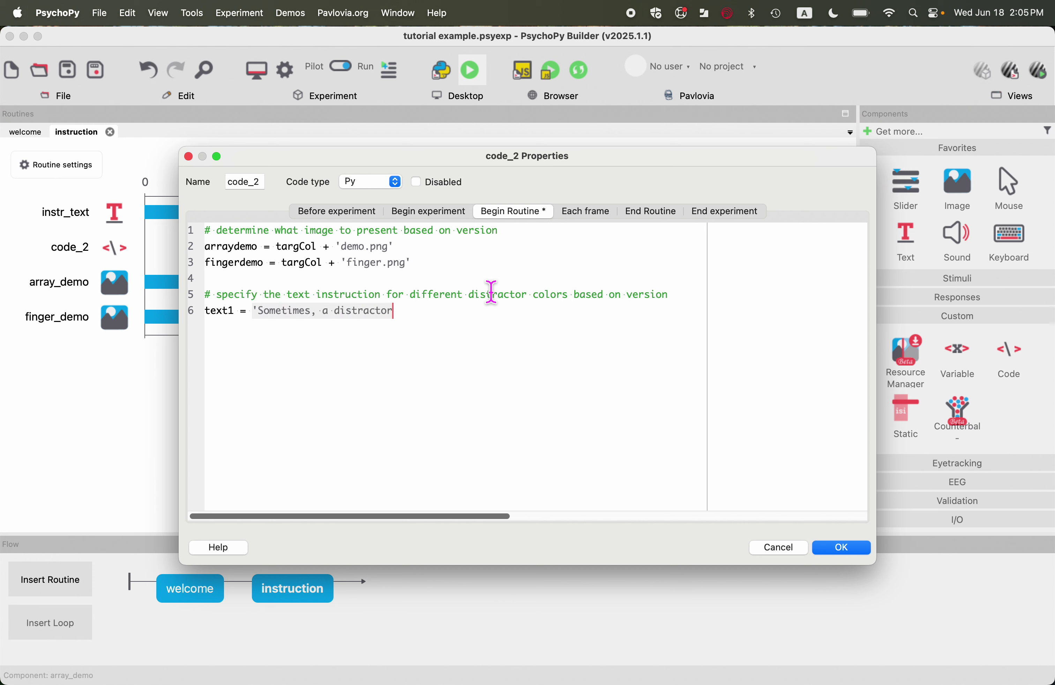
{"action": "type", "text": " may appear in "}
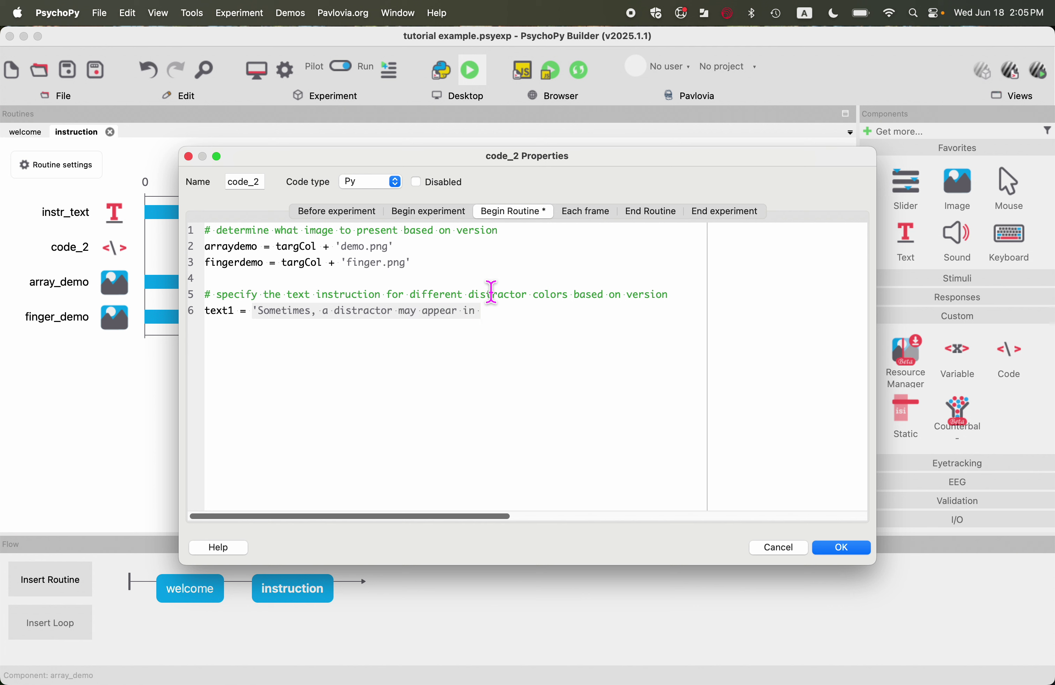
{"action": "type", "text": "'"}
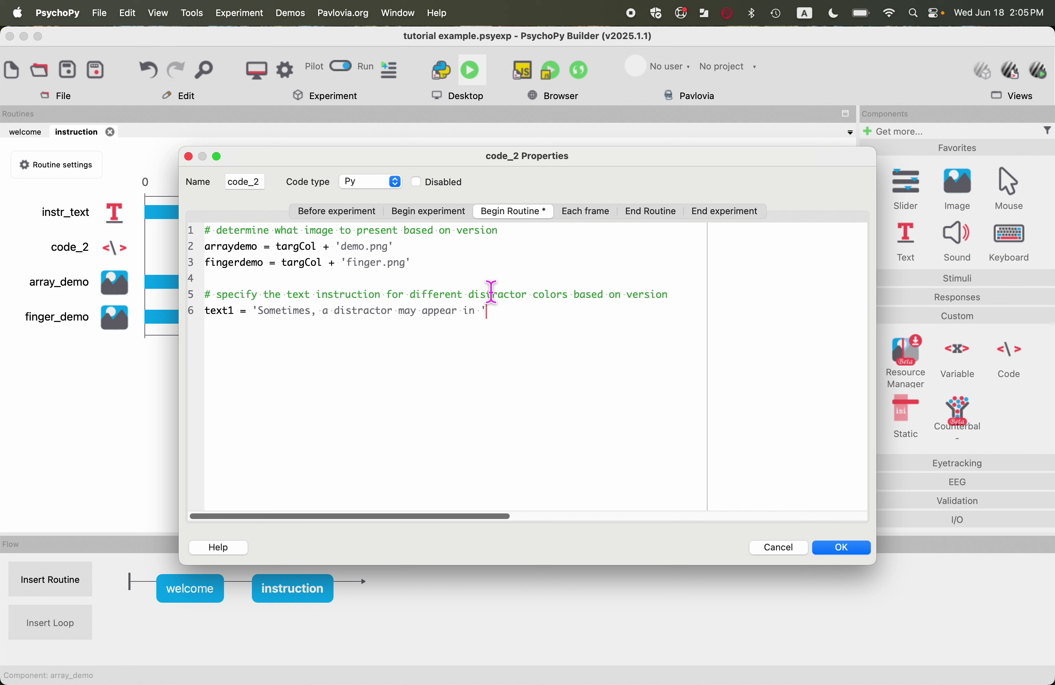
Below text1, add the line text2 = '. Please ignore it, which will never be your target. Your target circle will always be in '.
{"action": "key", "text": "Return"}
{"action": "type", "text": "text2 ="}
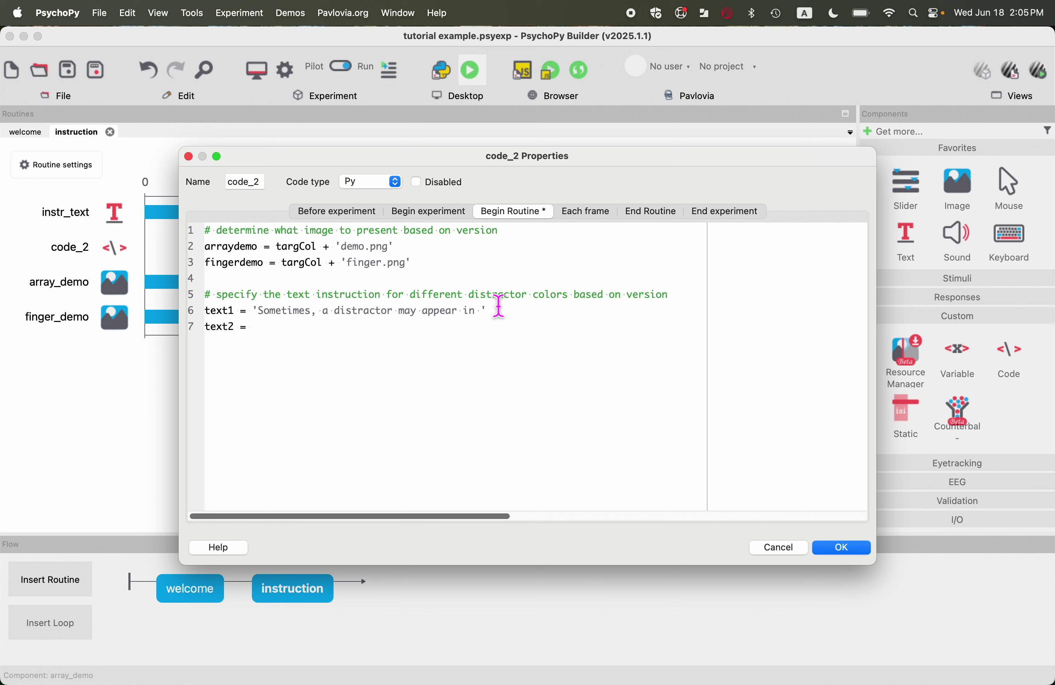
{"action": "type", "text": " '. Please ignore i"}
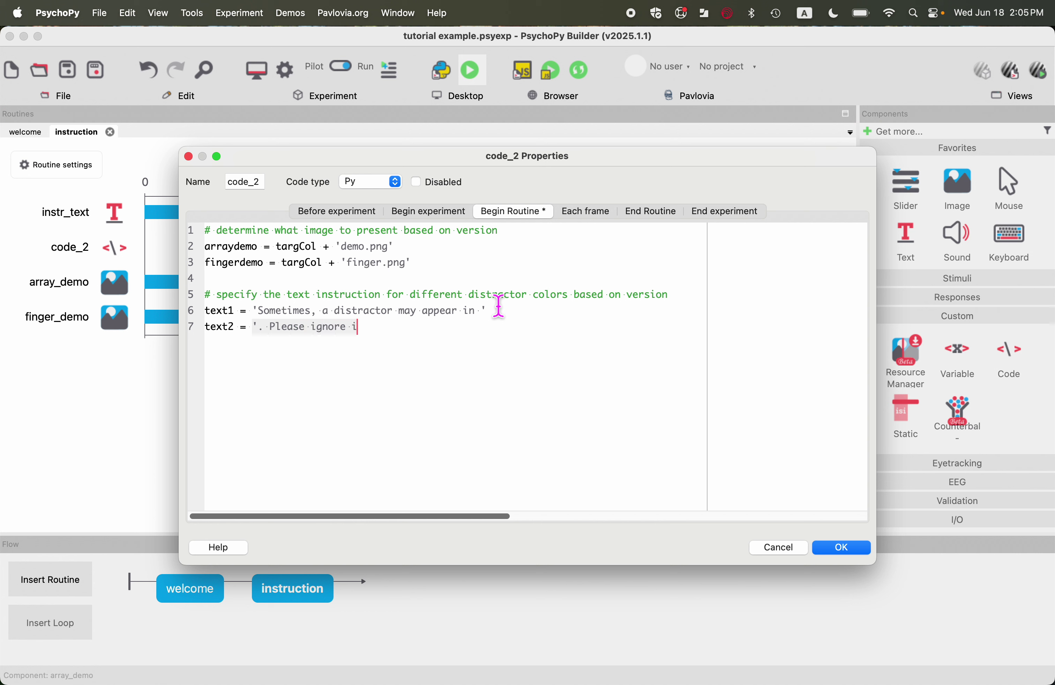
{"action": "type", "text": "t, which will never "}
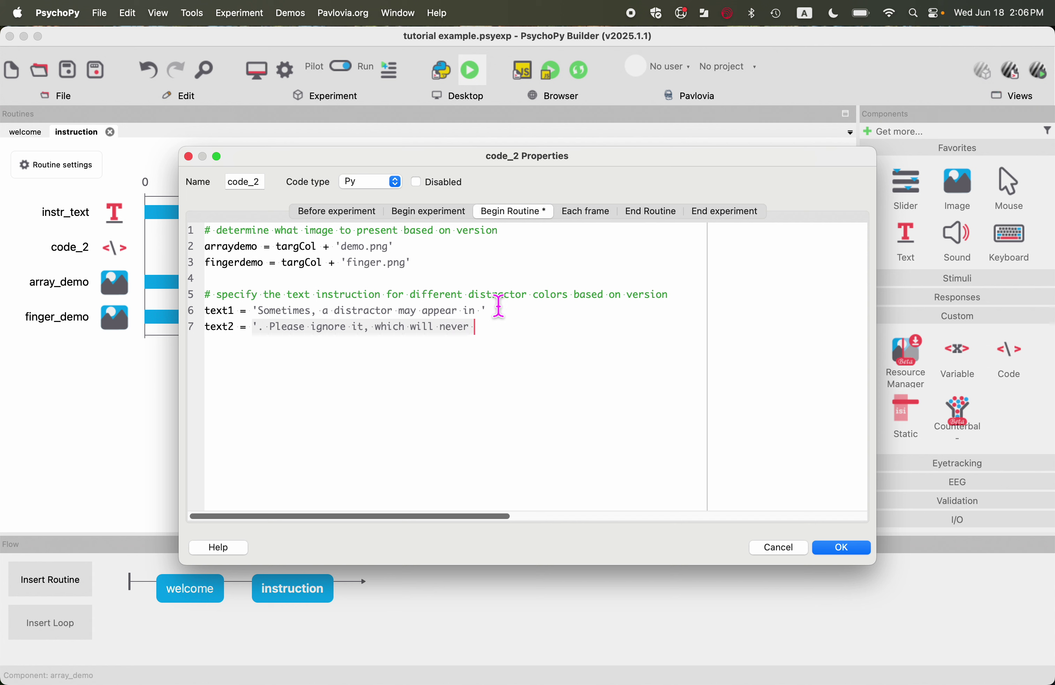
{"action": "type", "text": "be your targ"}
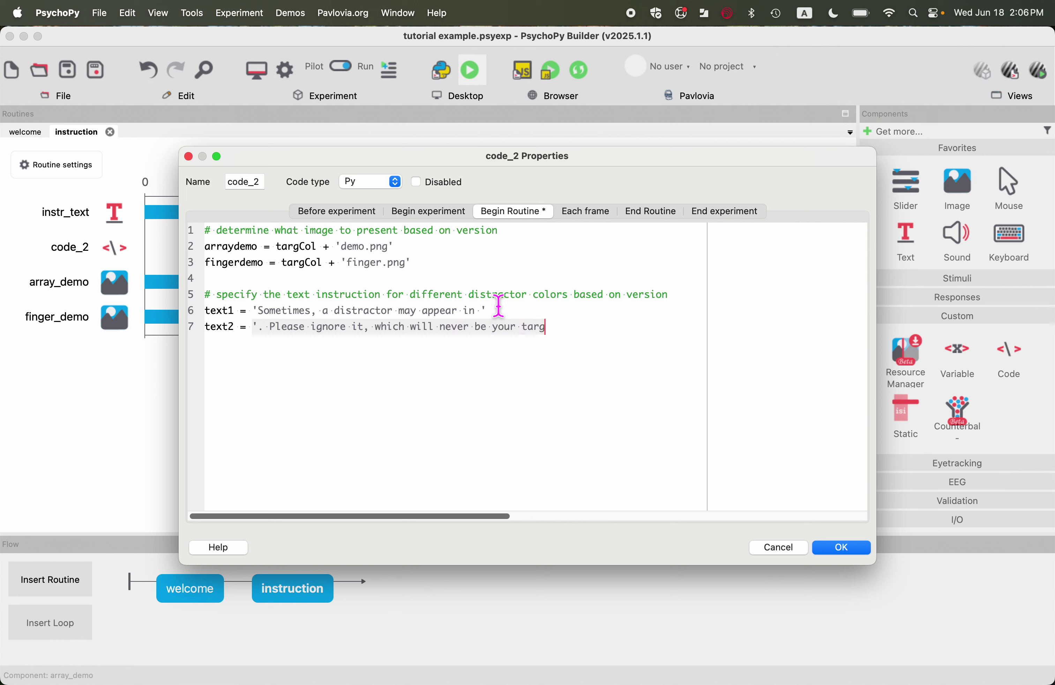
{"action": "type", "text": "et. Your target "}
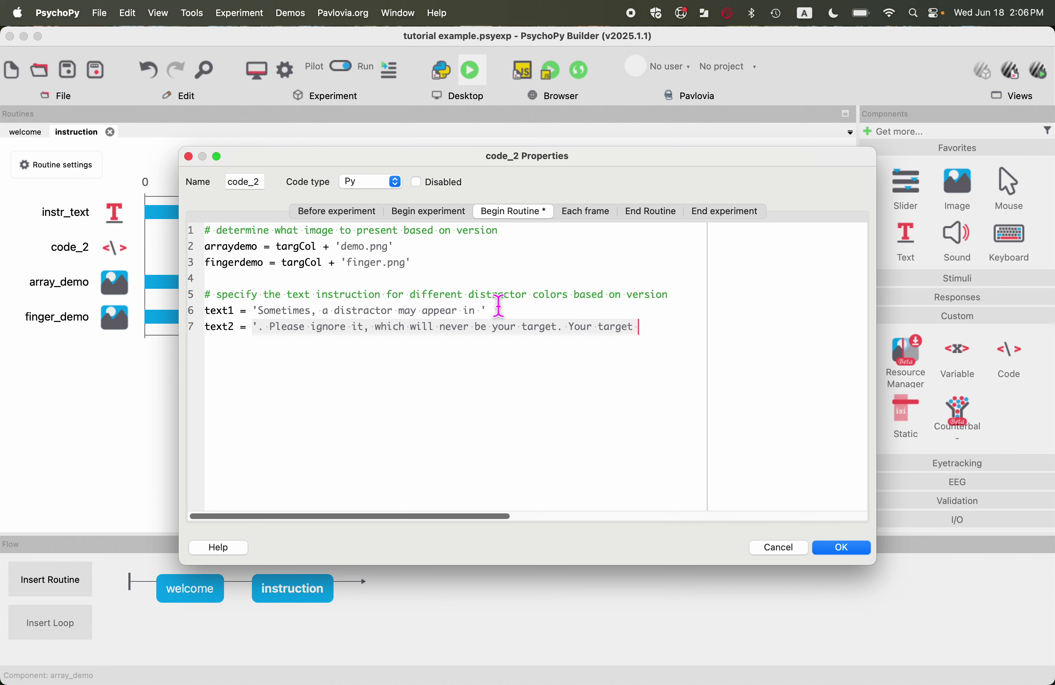
{"action": "type", "text": "circle will"}
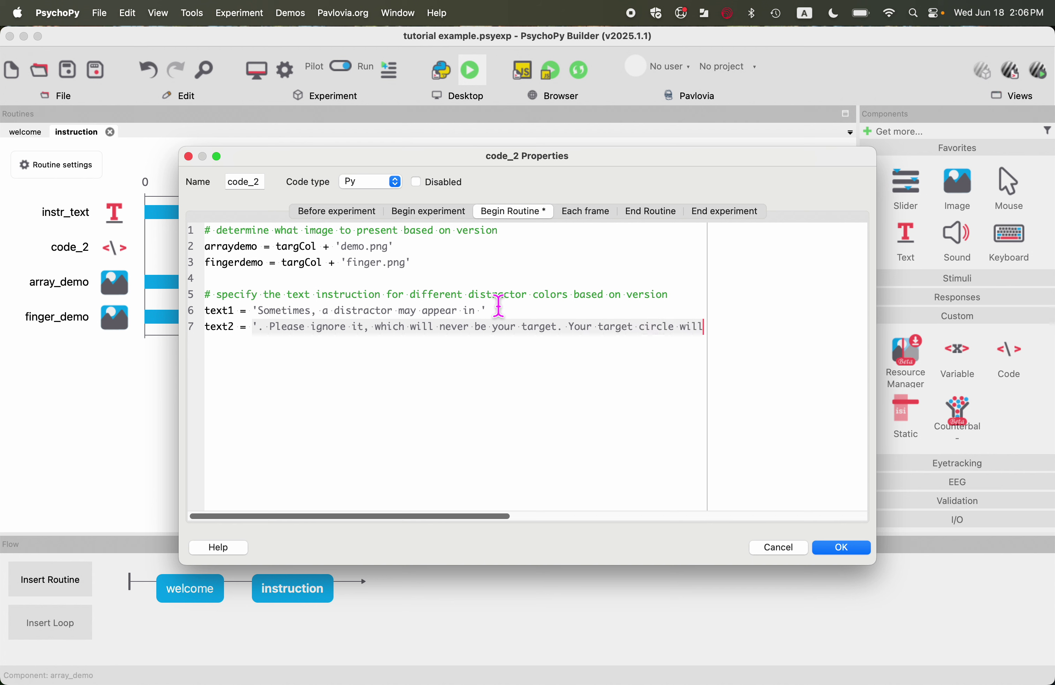
{"action": "type", "text": " always be in "}
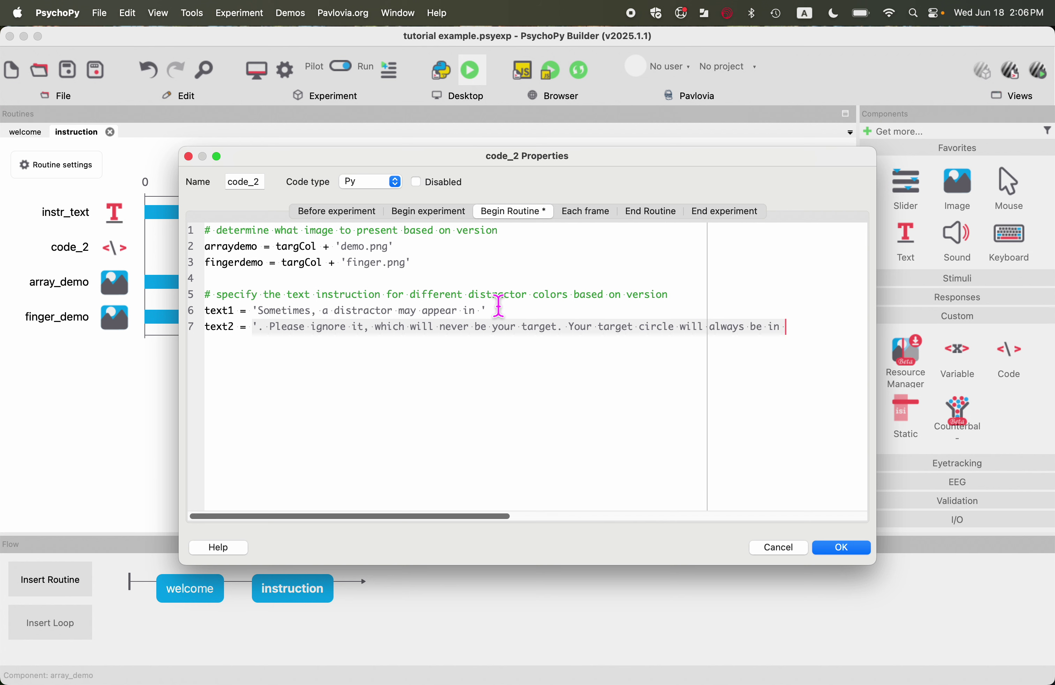
{"action": "type", "text": "'"}
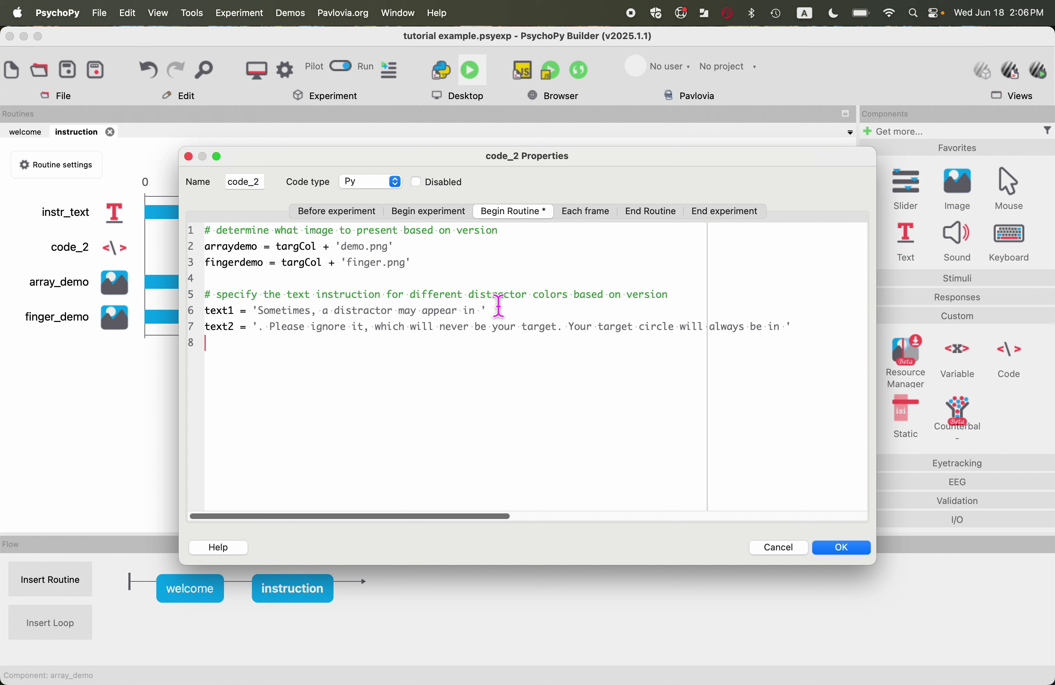
Add the comment "# concatenate texts" and the line singText = text1 + singCol + text2 + targCol +'.', and save code_2.
{"action": "type", "text": "# concatenate texts"}
{"action": "key", "text": "Return"}
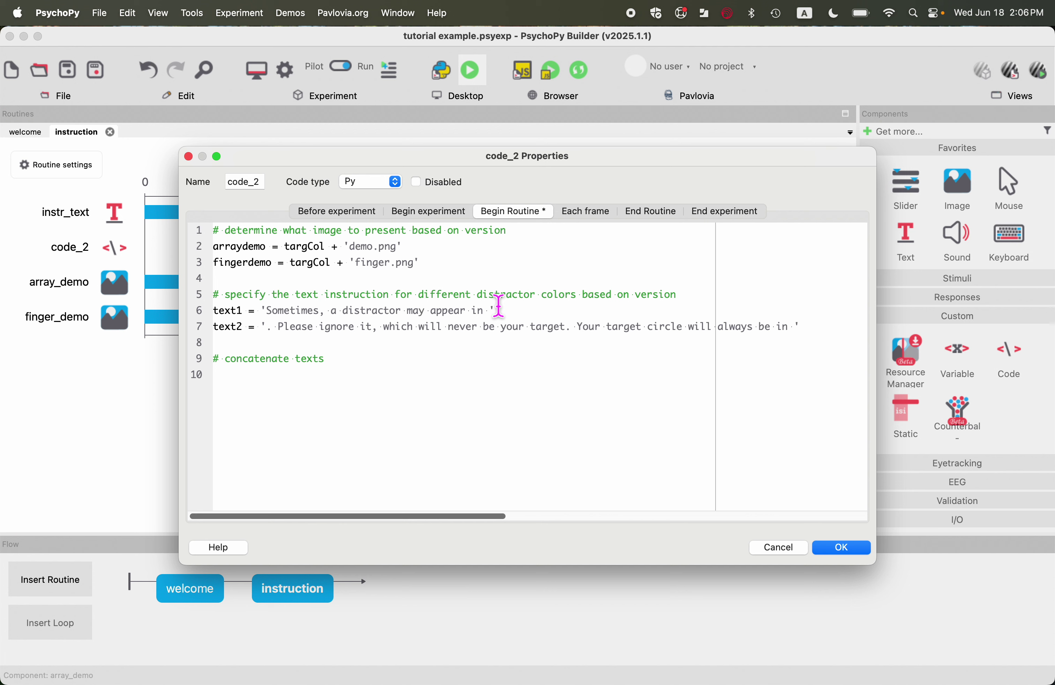
{"action": "type", "text": "singText = text1 + singCol"}
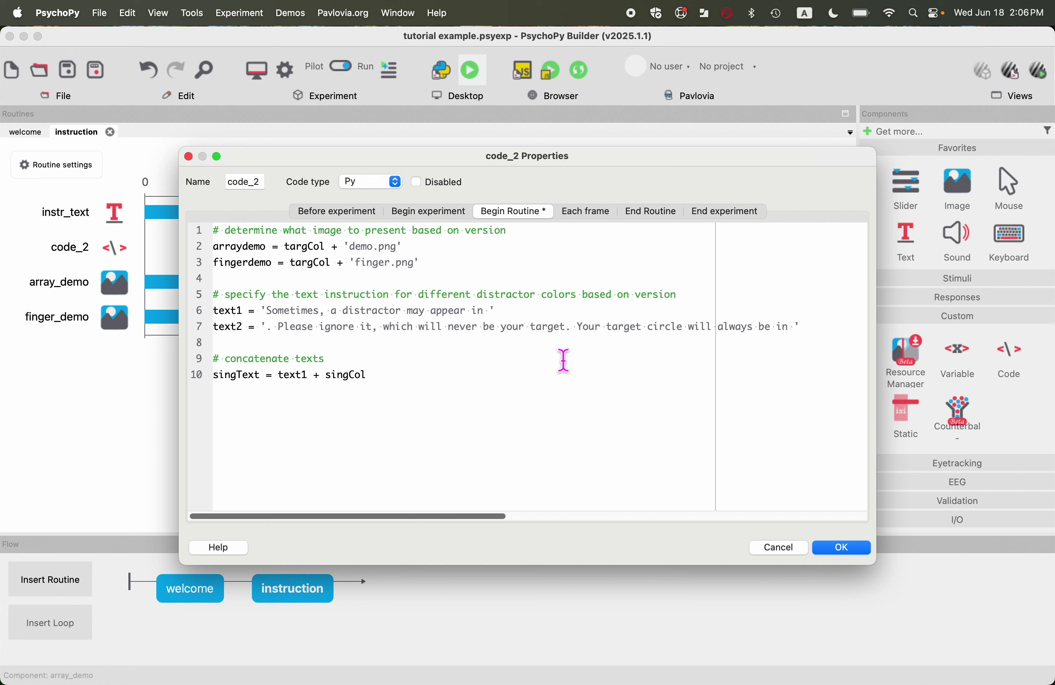
{"action": "type", "text": "+ text2 +"}
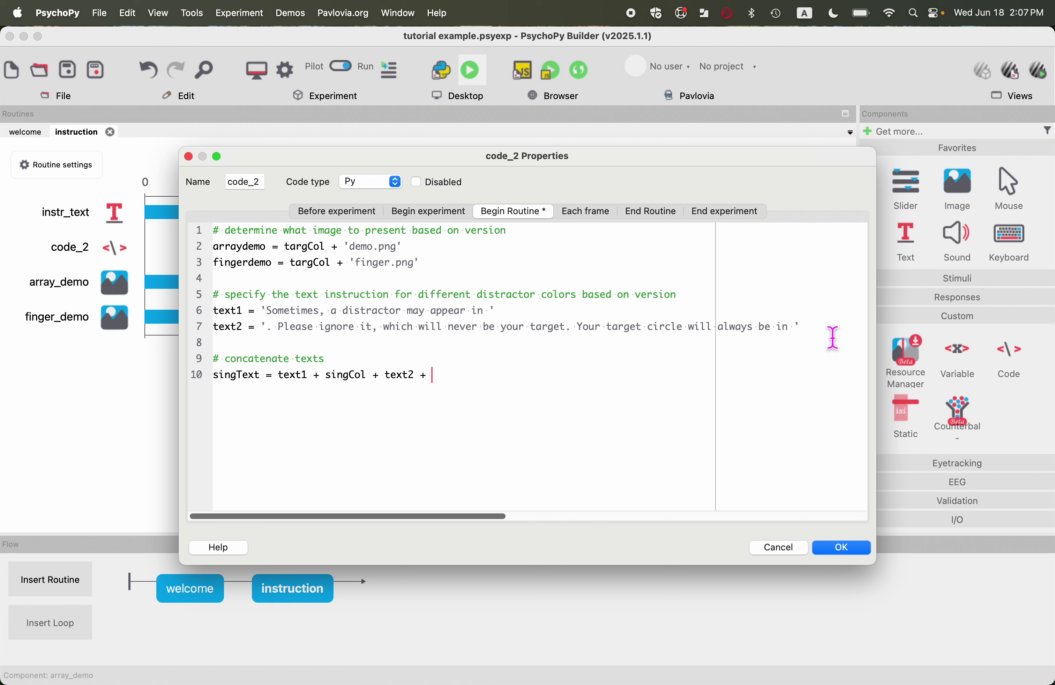
{"action": "type", "text": "targCol"}
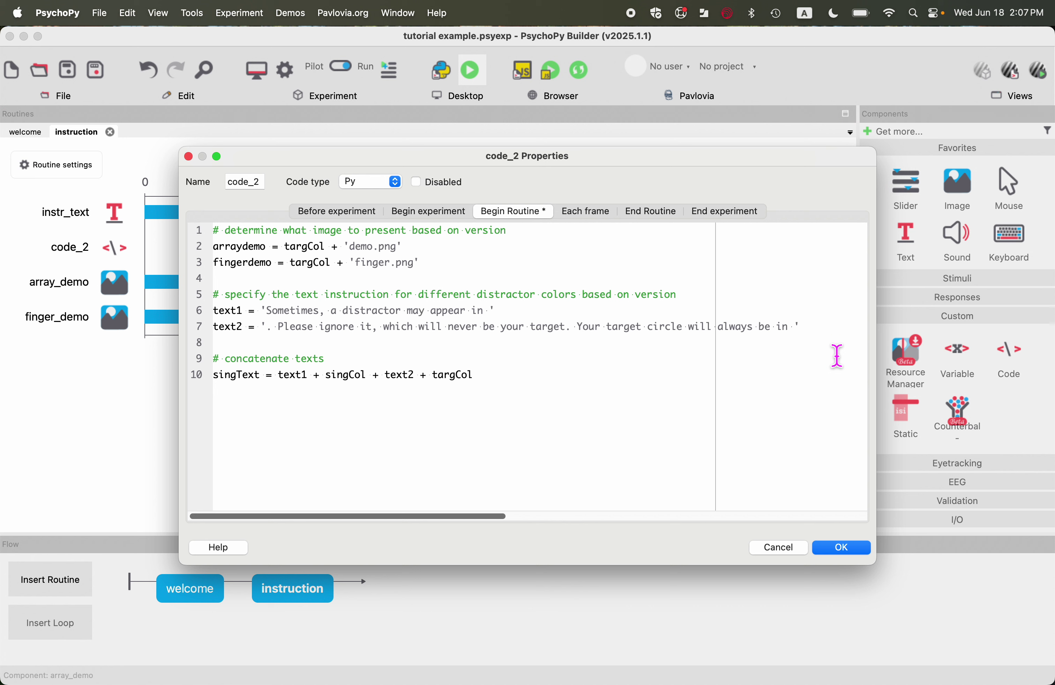
{"action": "type", "text": "+'.'"}
{"action": "left_click_drag", "start_coordinate": [526, 383], "coordinate": [483, 384]}
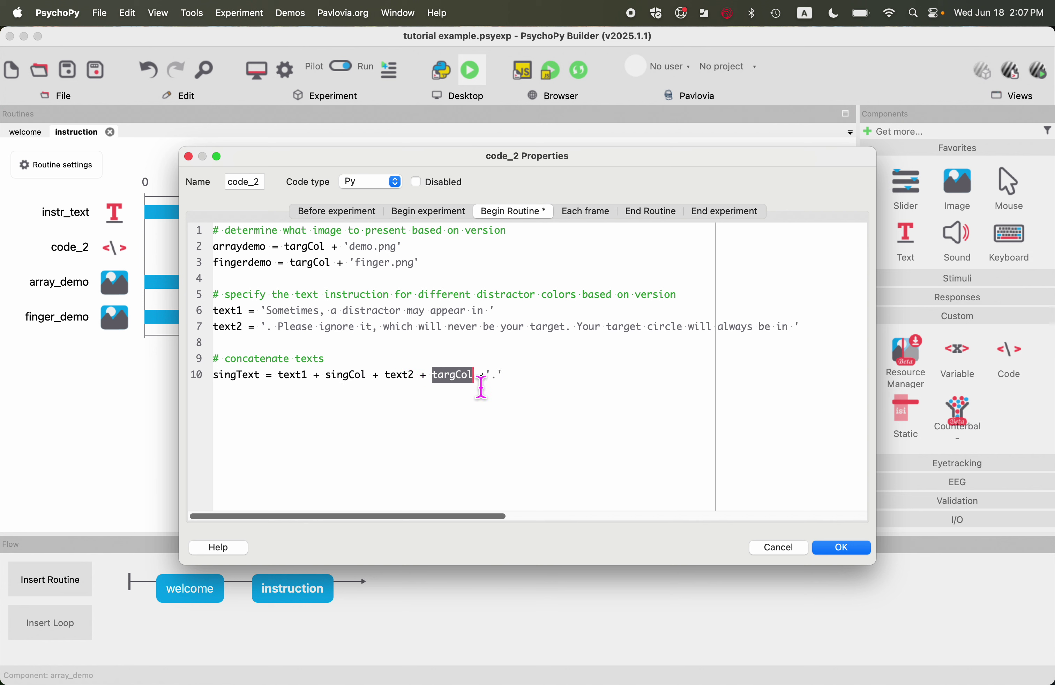
{"action": "left_click", "coordinate": [472, 420]}
{"action": "left_click_drag", "start_coordinate": [266, 379], "coordinate": [188, 385]}
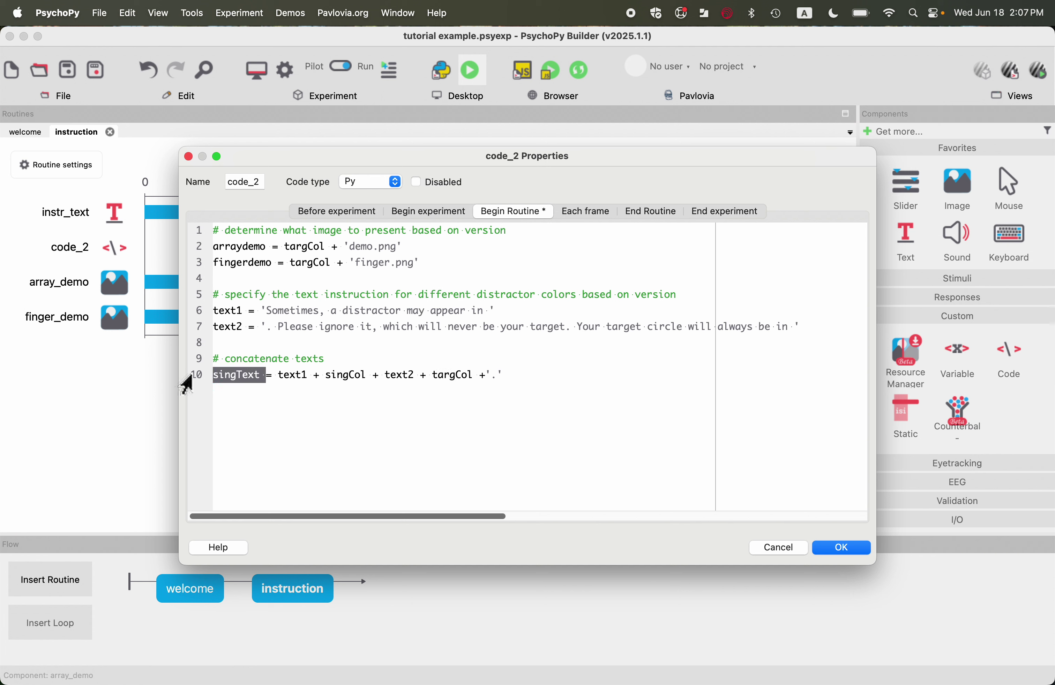
{"action": "left_click", "coordinate": [245, 410]}
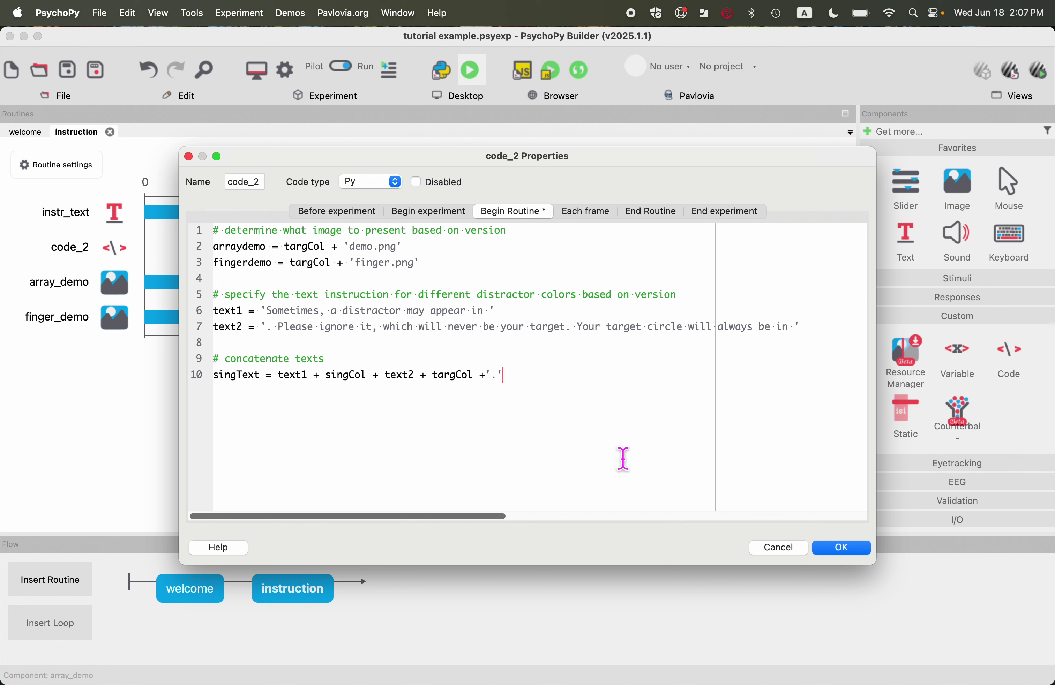
{"action": "left_click", "coordinate": [838, 551]}
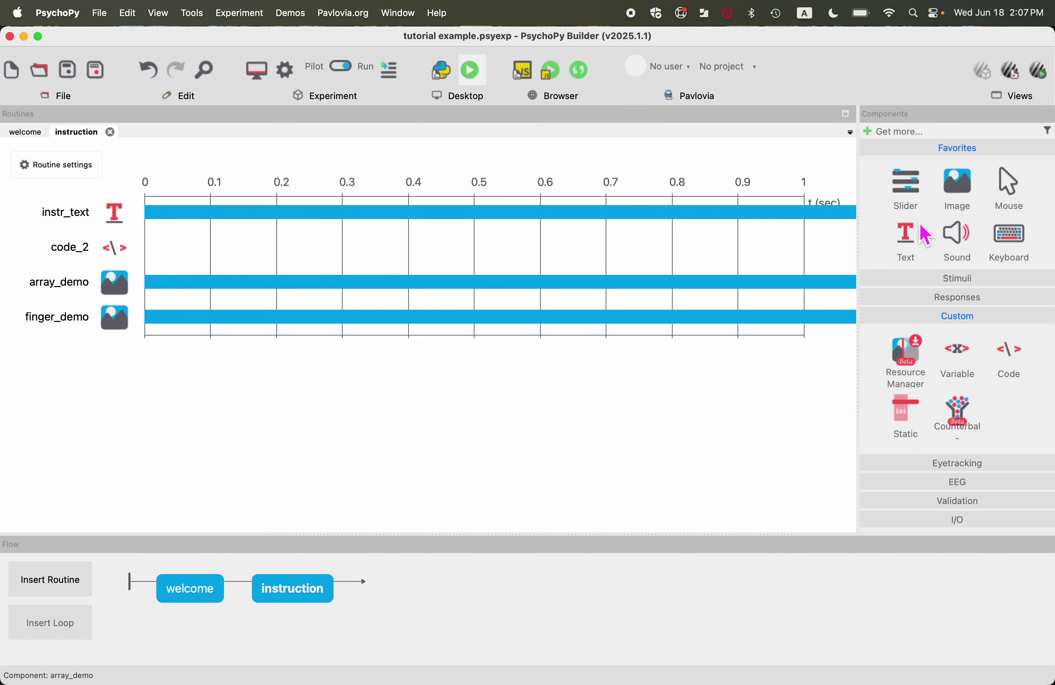
Add a Text component named sing_text to the instruction routine with its stop duration left blank.
{"action": "left_click", "coordinate": [914, 247]}
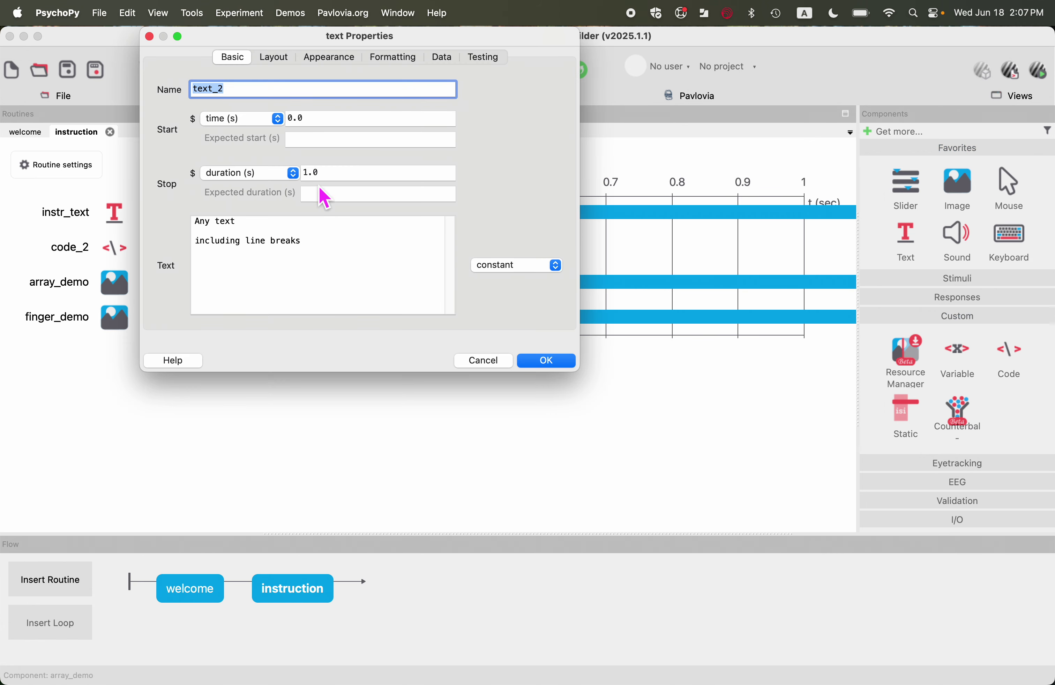
{"action": "type", "text": "sing_text"}
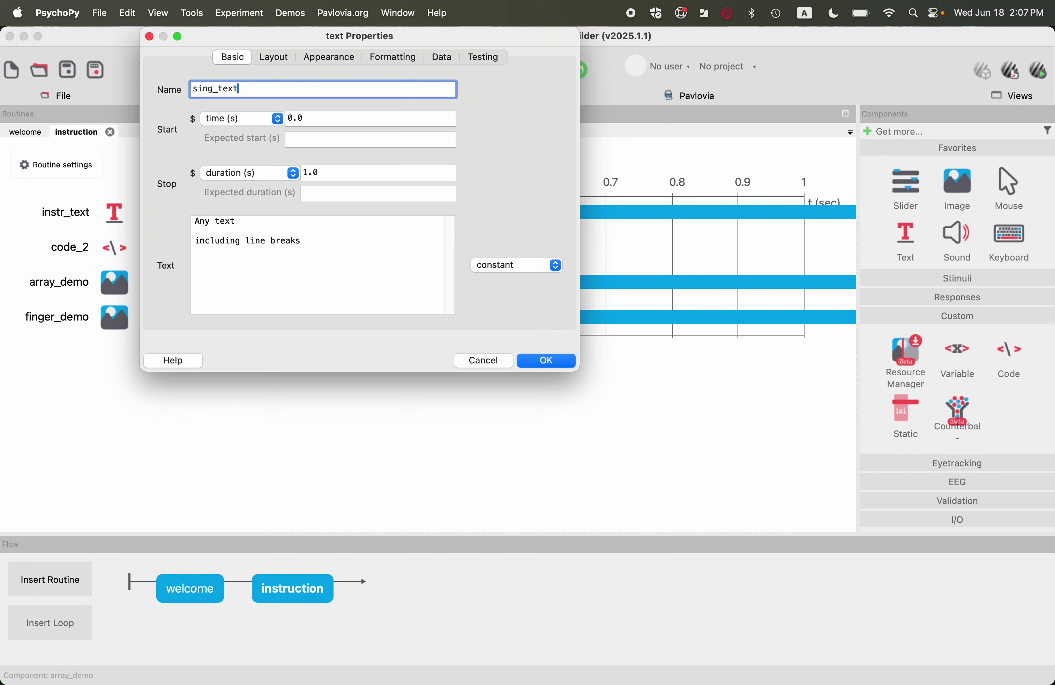
{"action": "left_click", "coordinate": [343, 174]}
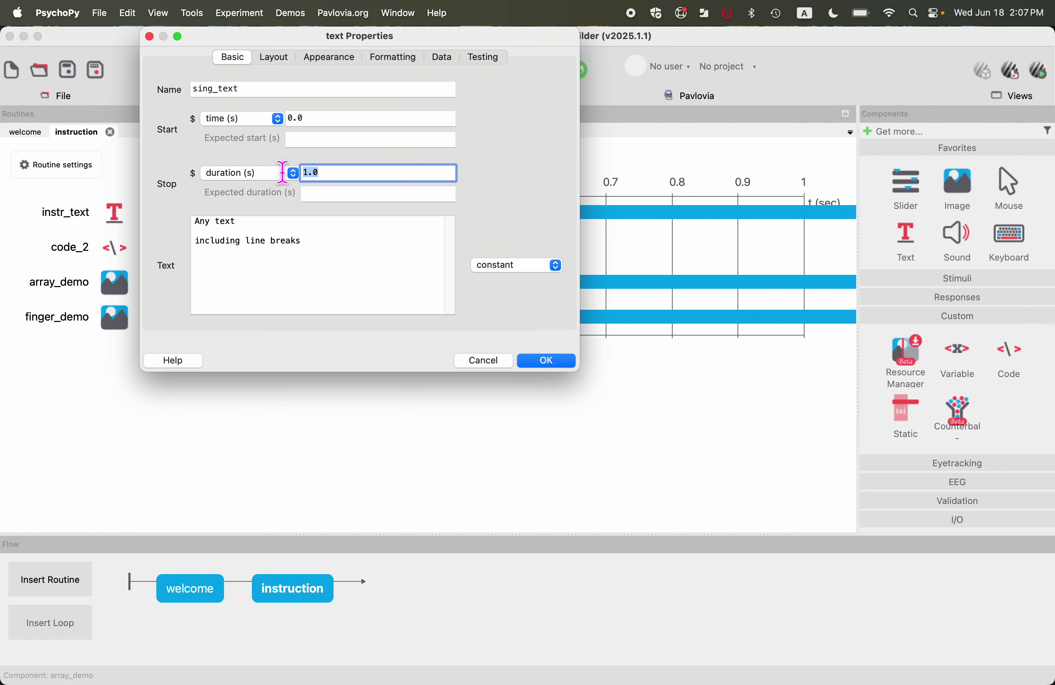
{"action": "key", "text": "BackSpace"}
Replace the default text of sing_text with $singText and make it update on every repeat.
{"action": "left_click_drag", "start_coordinate": [322, 238], "coordinate": [169, 228]}
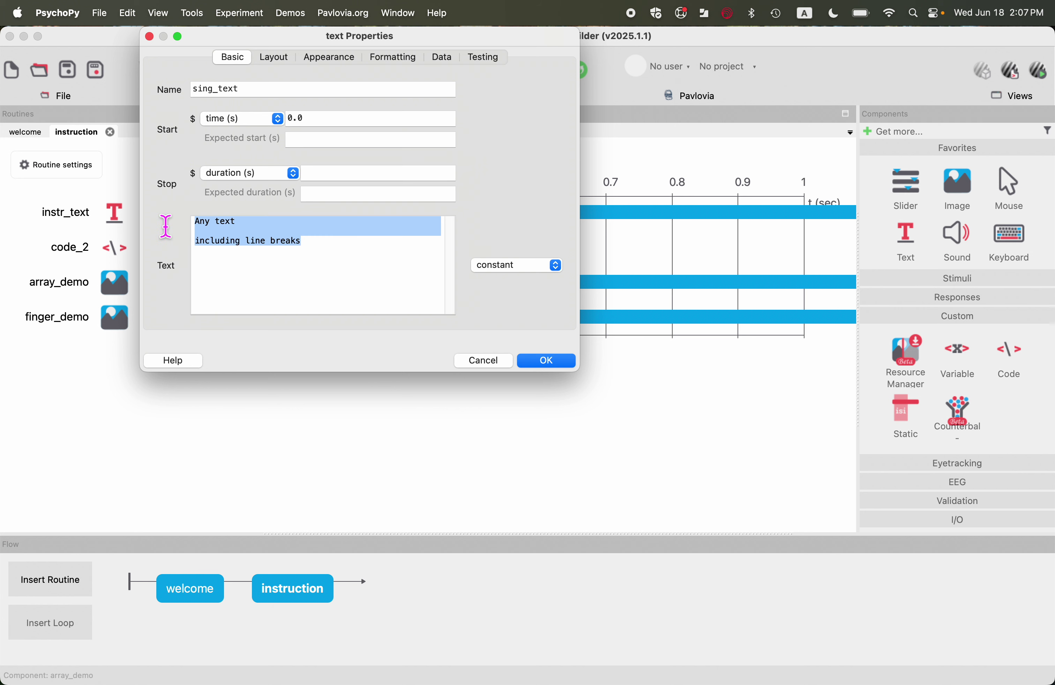
{"action": "type", "text": "$"}
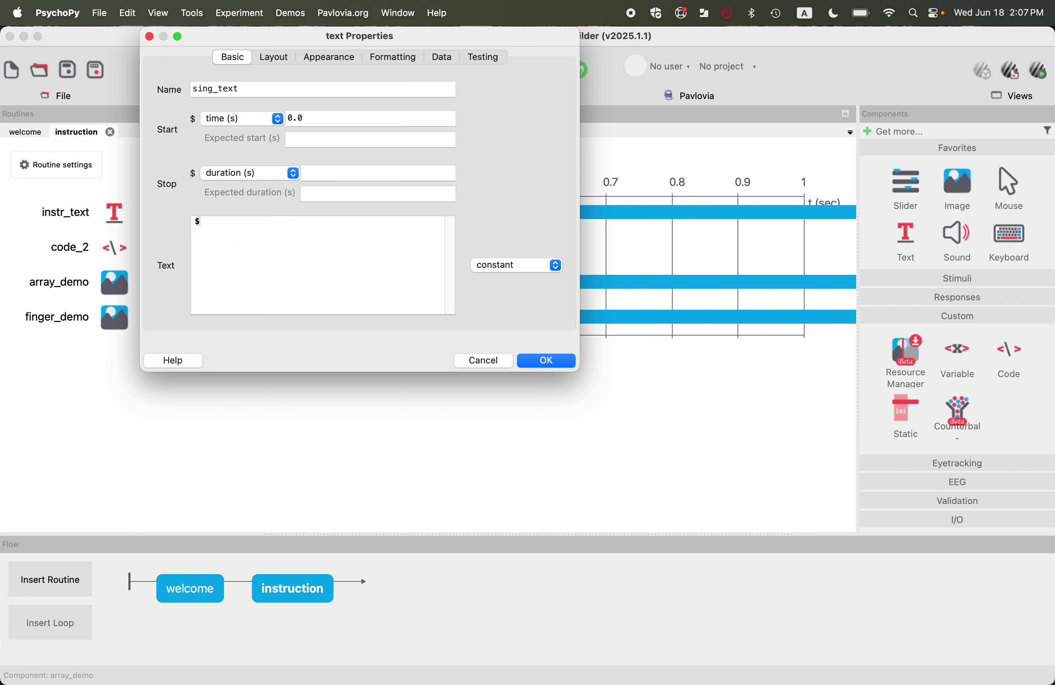
{"action": "type", "text": "singText"}
{"action": "left_click", "coordinate": [548, 269]}
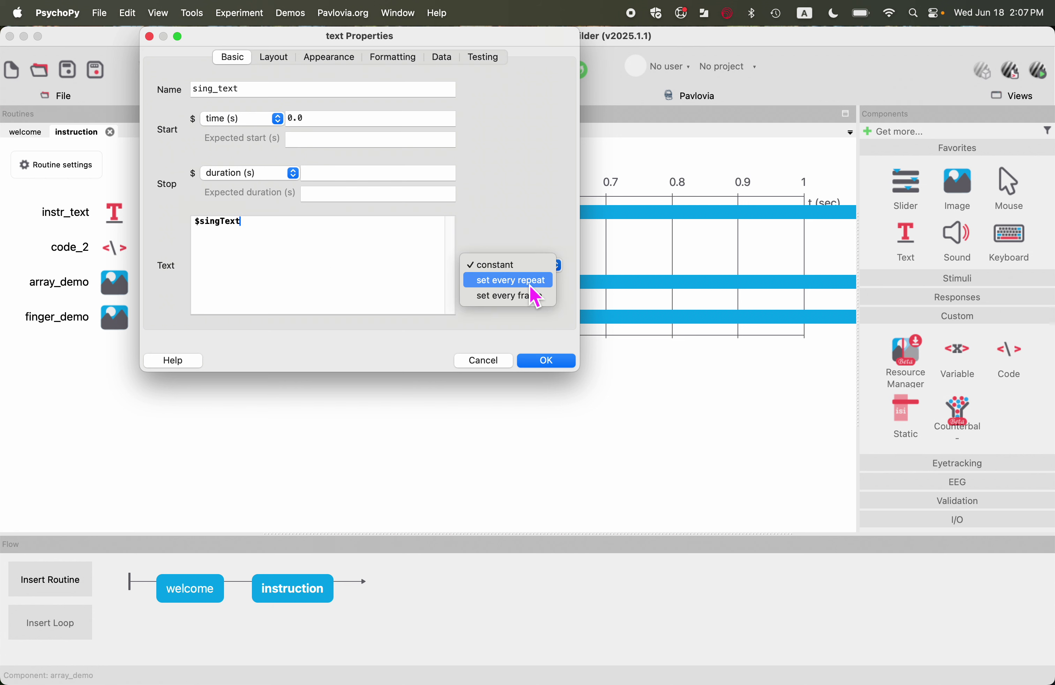
{"action": "left_click", "coordinate": [507, 282]}
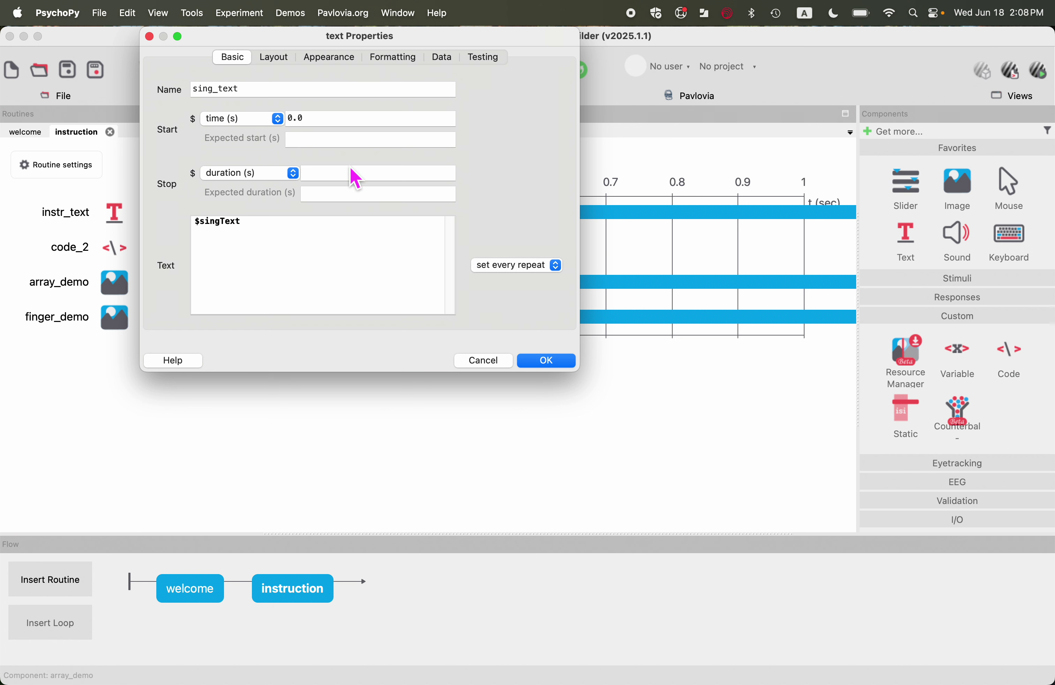
Set the position of sing_text to (0, -8) and its wrap width to 30.
{"action": "left_click", "coordinate": [278, 59]}
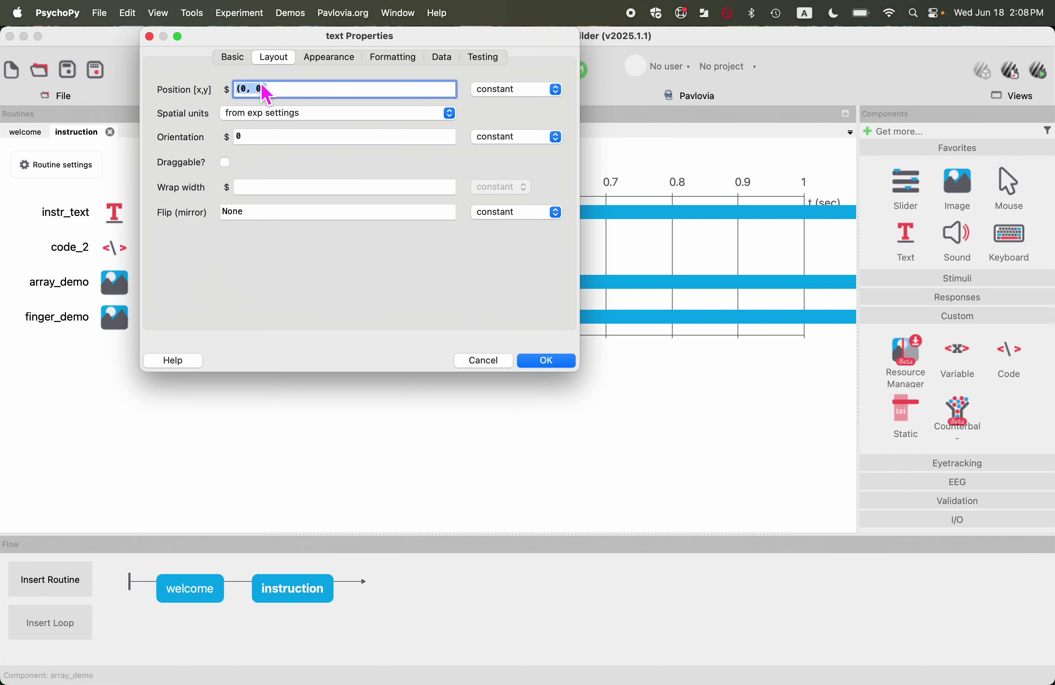
{"action": "left_click", "coordinate": [270, 95]}
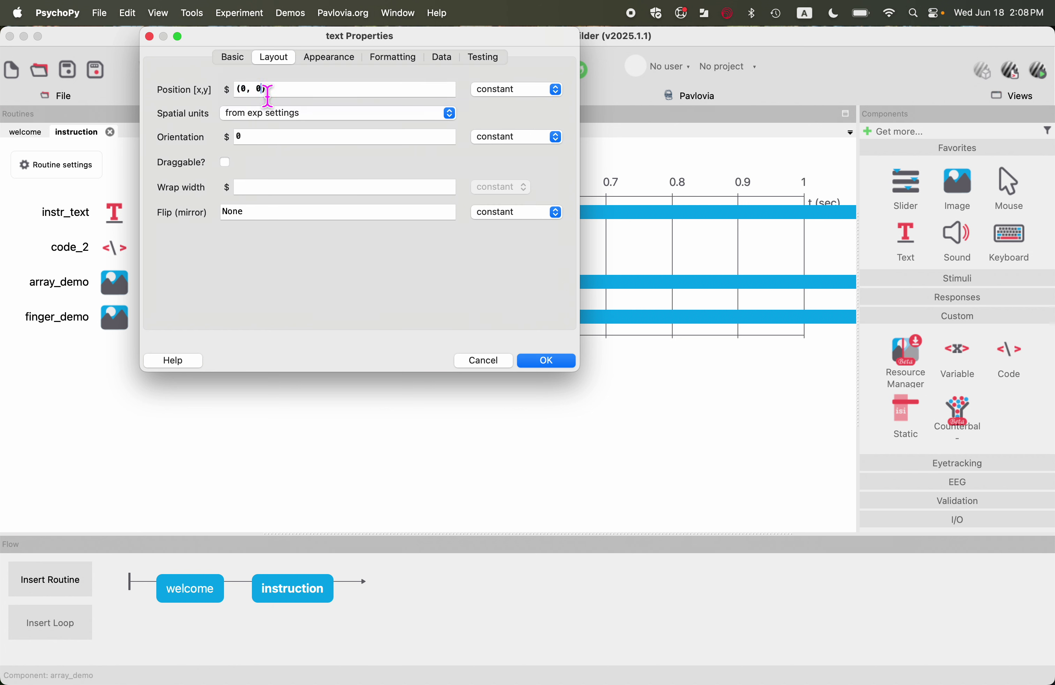
{"action": "left_click", "coordinate": [268, 95]}
{"action": "key", "text": "BackSpace"}
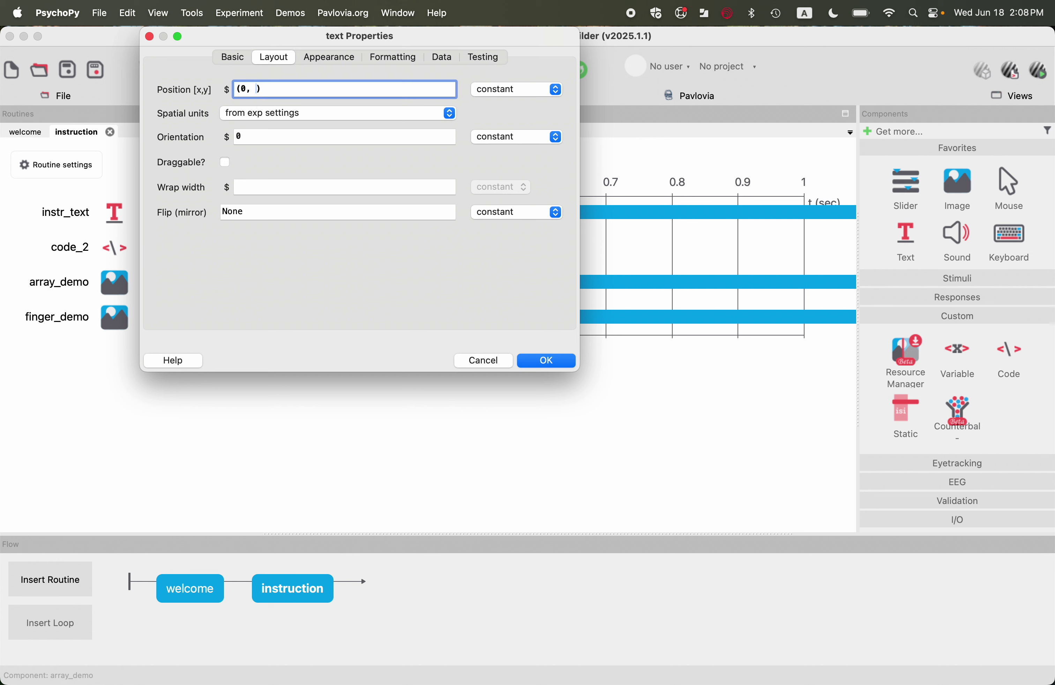
{"action": "type", "text": "-8"}
{"action": "left_click", "coordinate": [290, 187]}
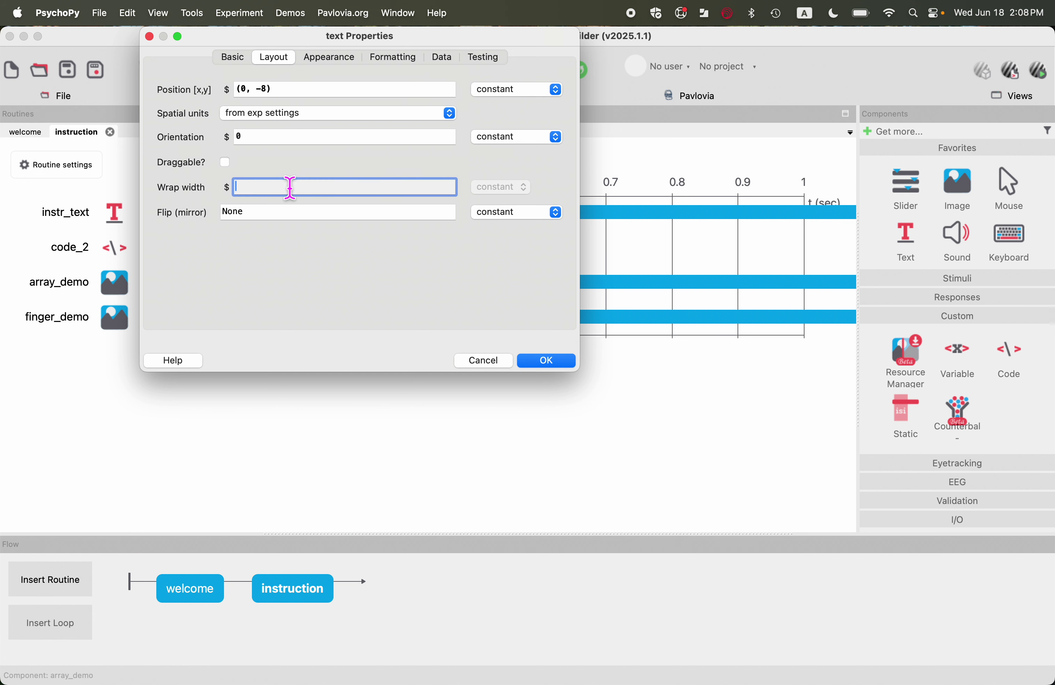
{"action": "type", "text": "30"}
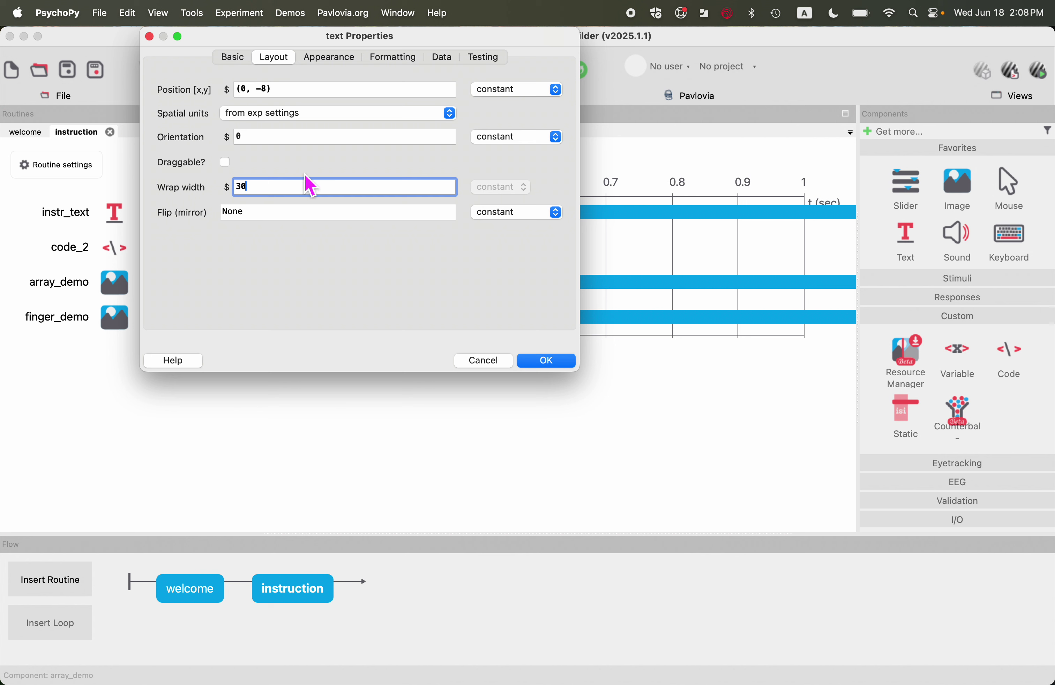
Set the letter height of sing_text to 0.8 and save the component.
{"action": "left_click", "coordinate": [392, 59]}
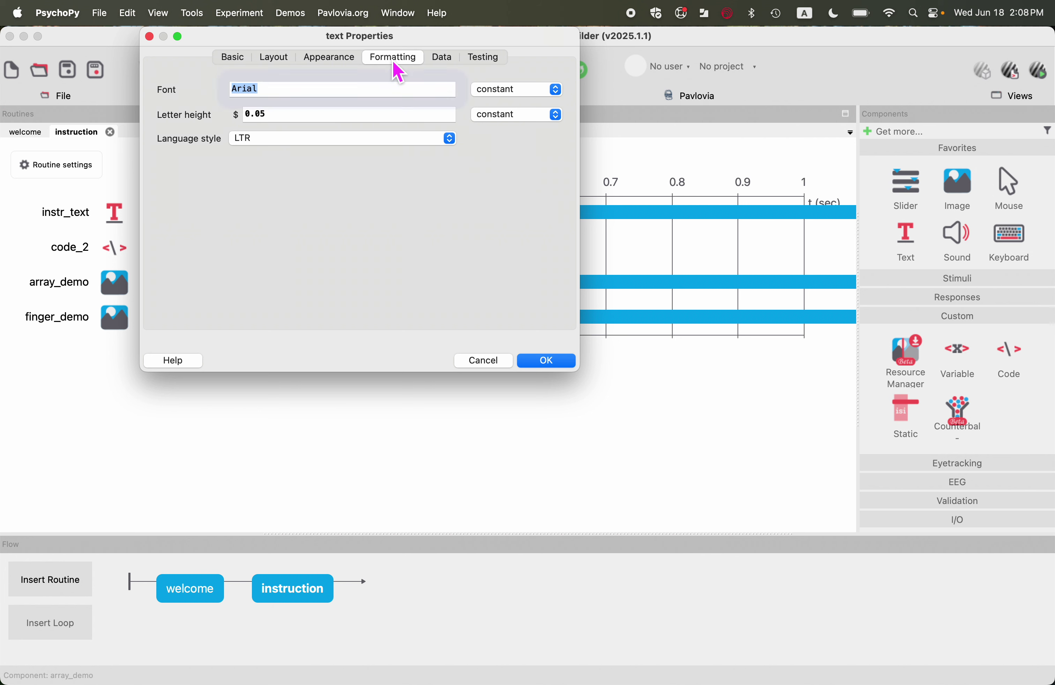
{"action": "left_click", "coordinate": [310, 116]}
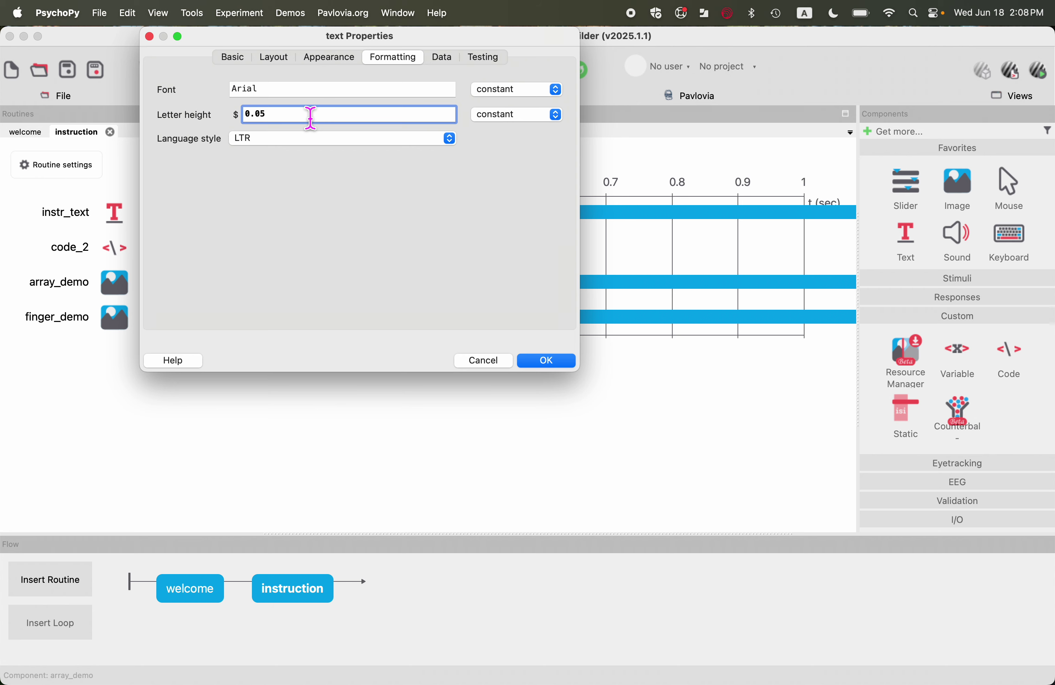
{"action": "key", "text": "BackSpace"}
{"action": "key", "text": "BackSpace"}
{"action": "type", "text": "8"}
{"action": "left_click", "coordinate": [550, 361]}
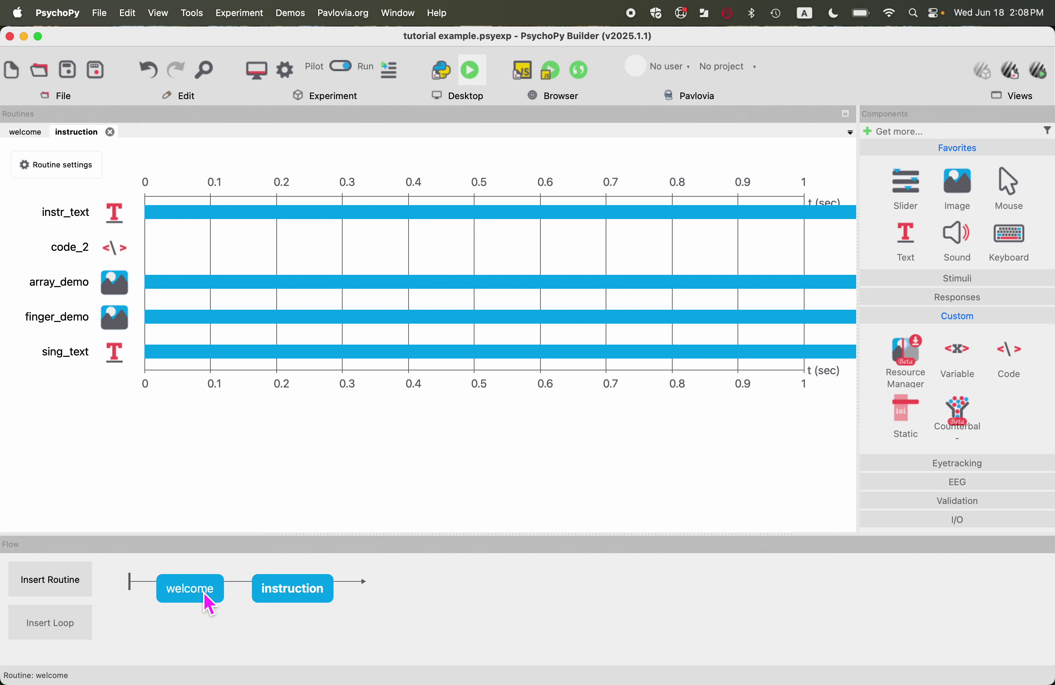
Copy the key_resp keyboard component from the welcome routine and paste it into the instruction routine under the suggested name.
{"action": "left_click", "coordinate": [210, 605]}
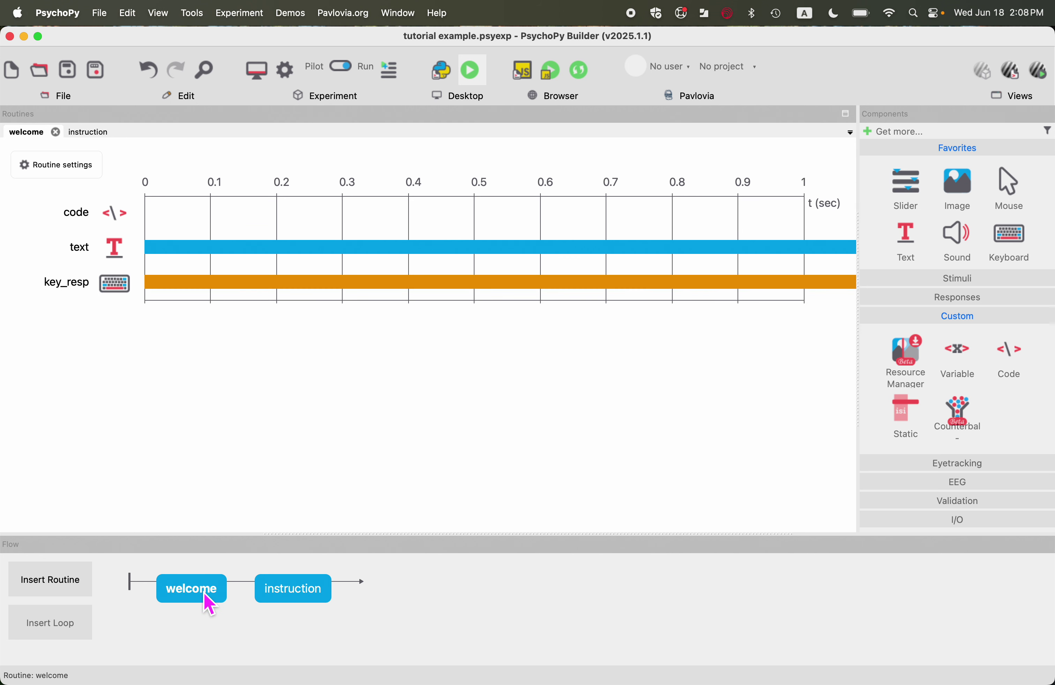
{"action": "right_click", "coordinate": [127, 299]}
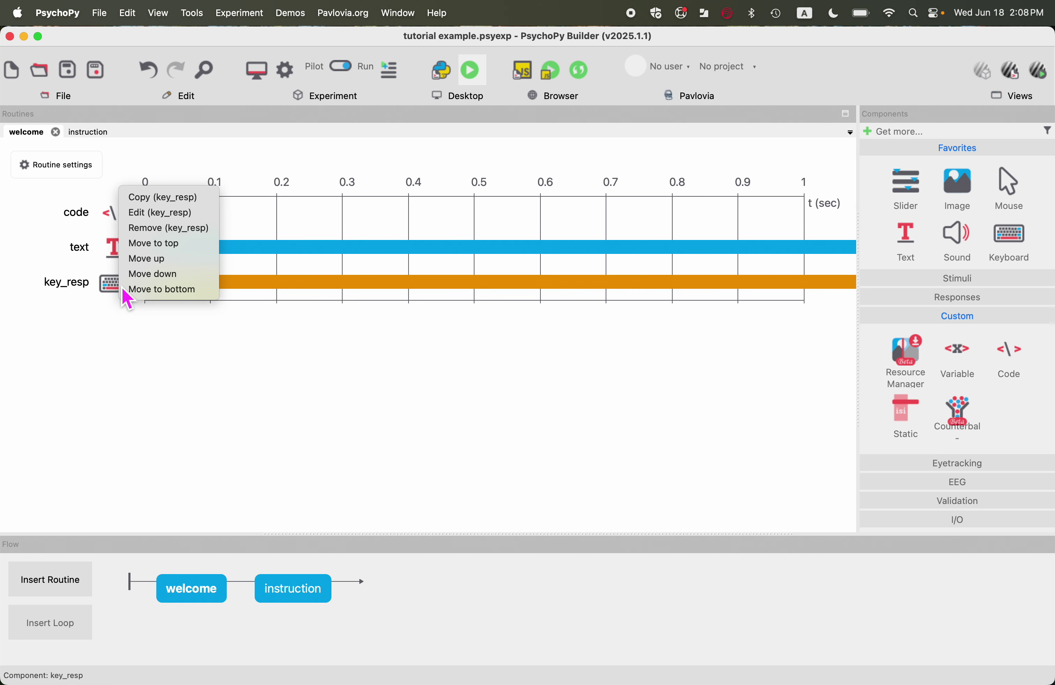
{"action": "left_click", "coordinate": [173, 197]}
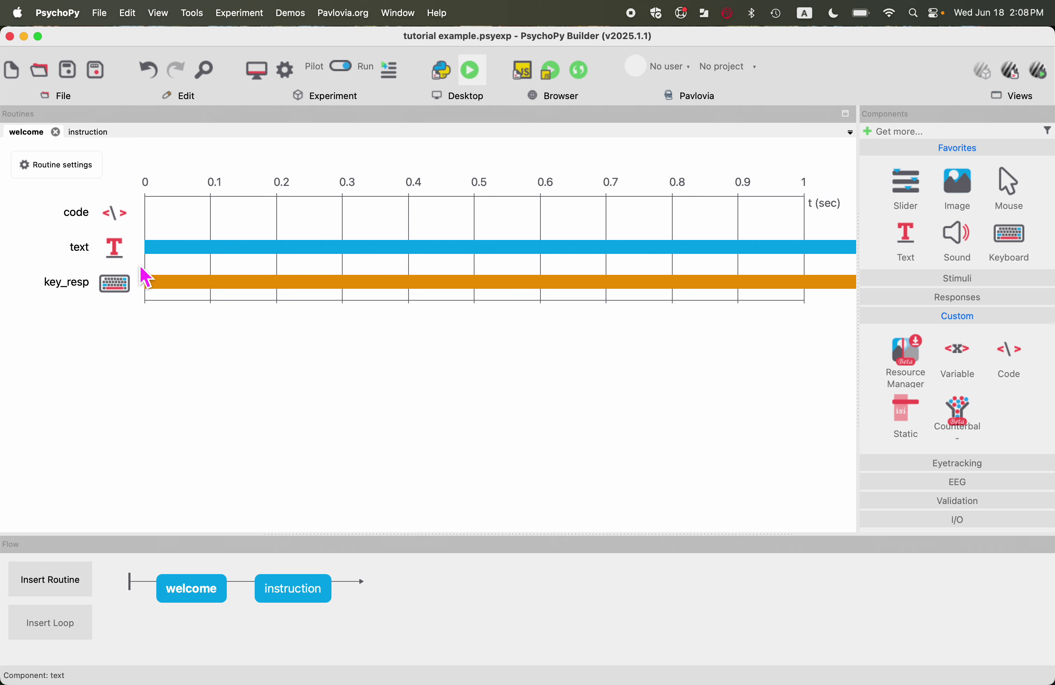
{"action": "left_click", "coordinate": [299, 598]}
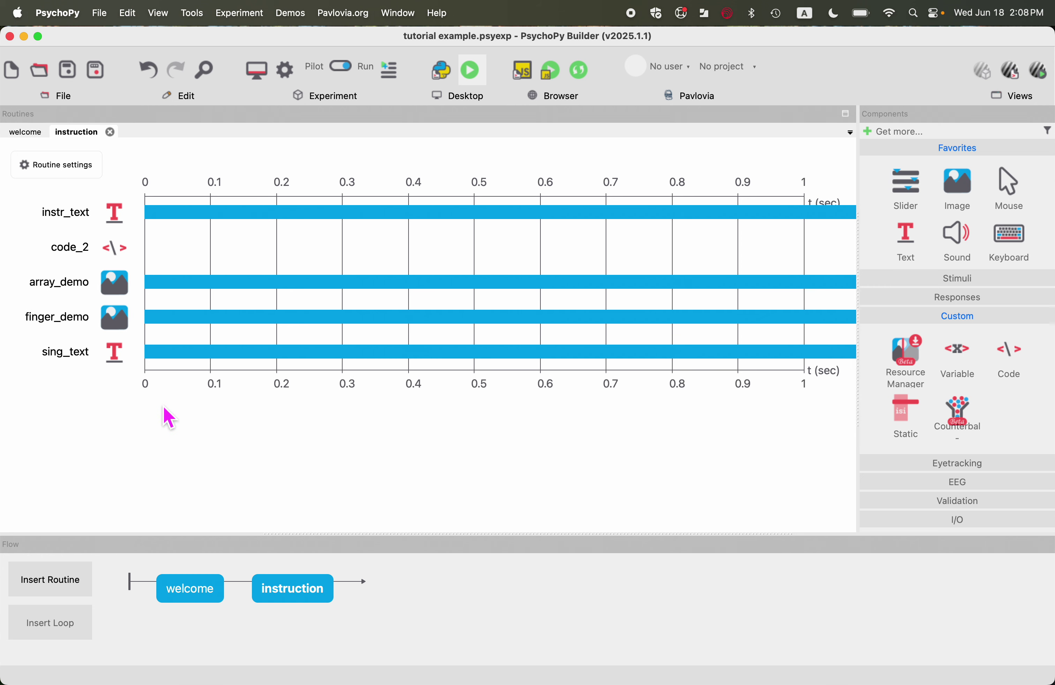
{"action": "left_click", "coordinate": [197, 328]}
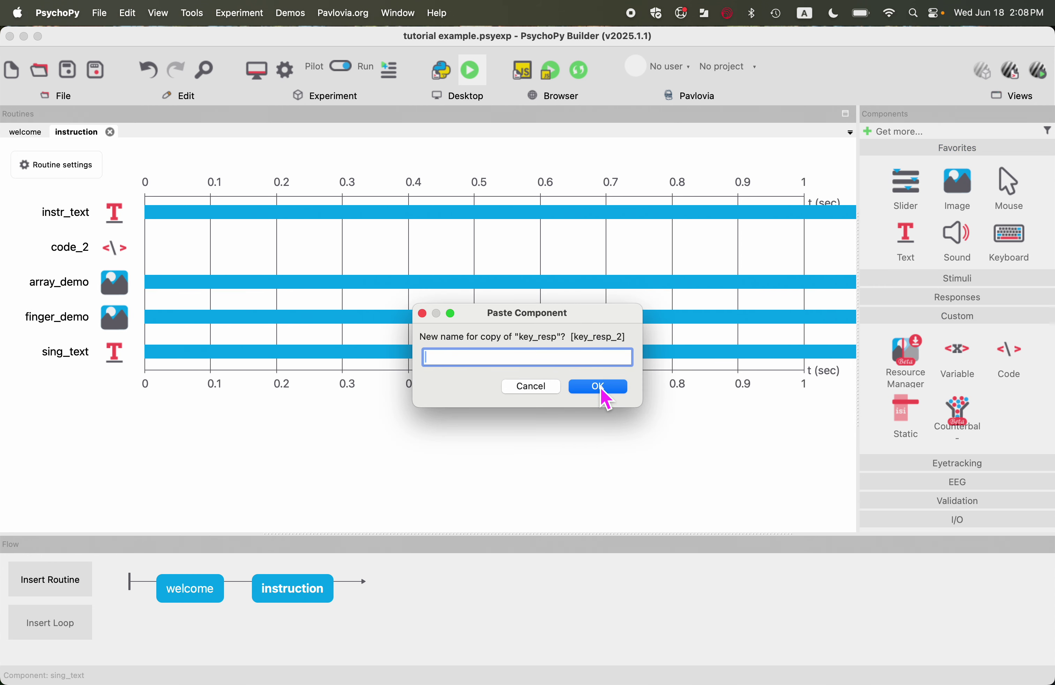
{"action": "left_click", "coordinate": [606, 397]}
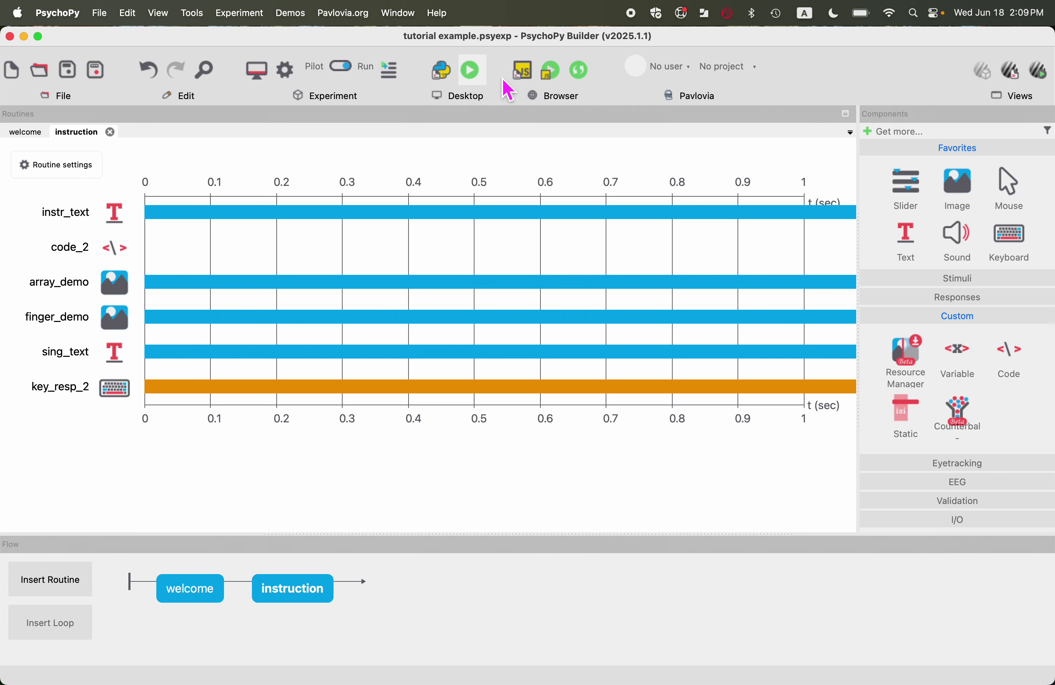
Run the experiment on the desktop to check the instruction screen and continue past it with the keyboard response.
{"action": "left_click", "coordinate": [472, 72]}
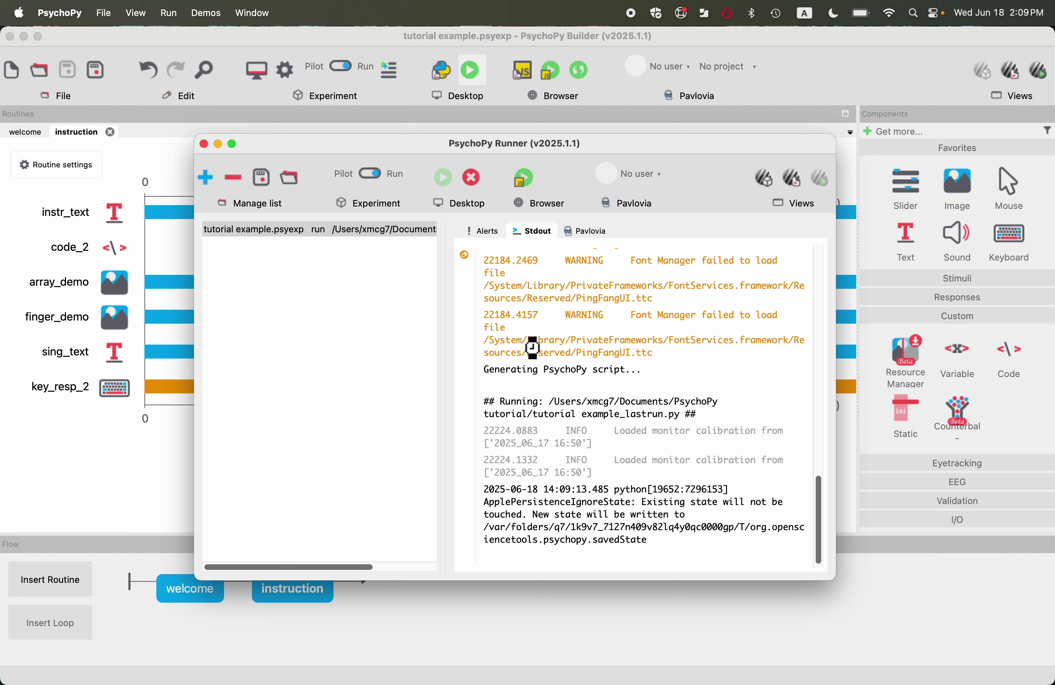
{"action": "left_click", "coordinate": [521, 287]}
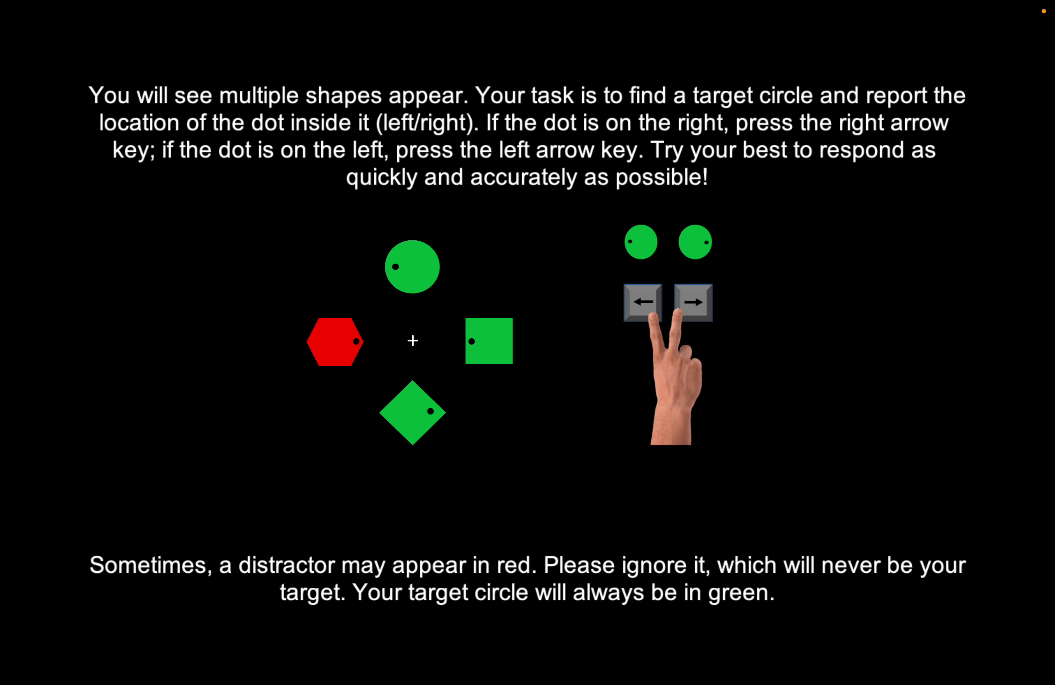
{"action": "key", "text": "space"}
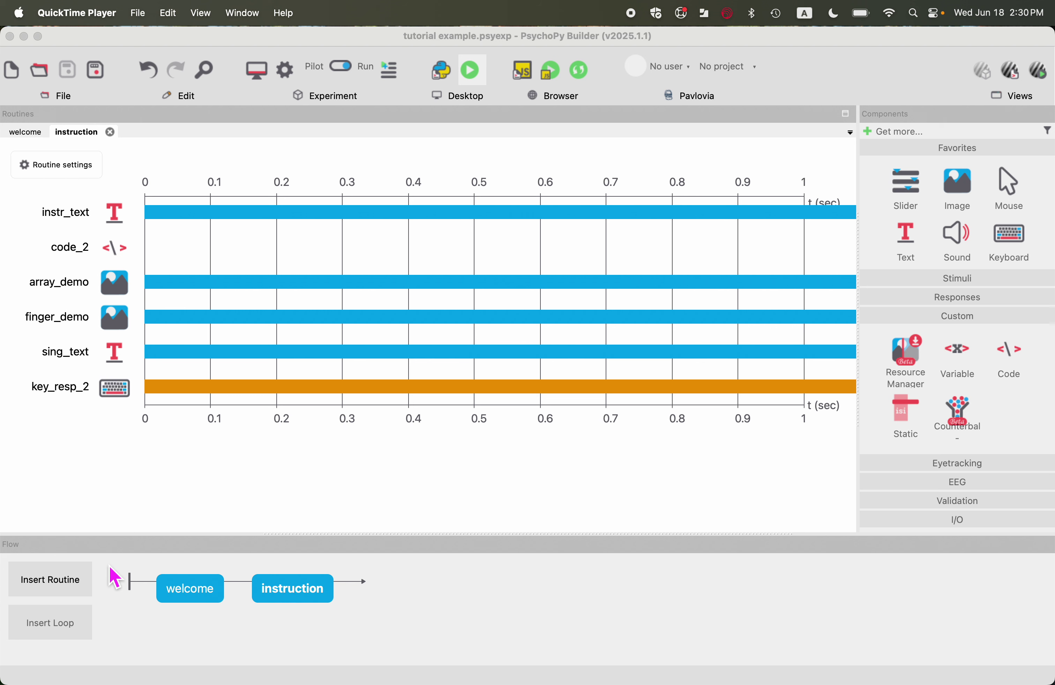
Create a blank routine named ready_go and insert it in the flow after the instruction routine.
{"action": "left_click", "coordinate": [63, 595]}
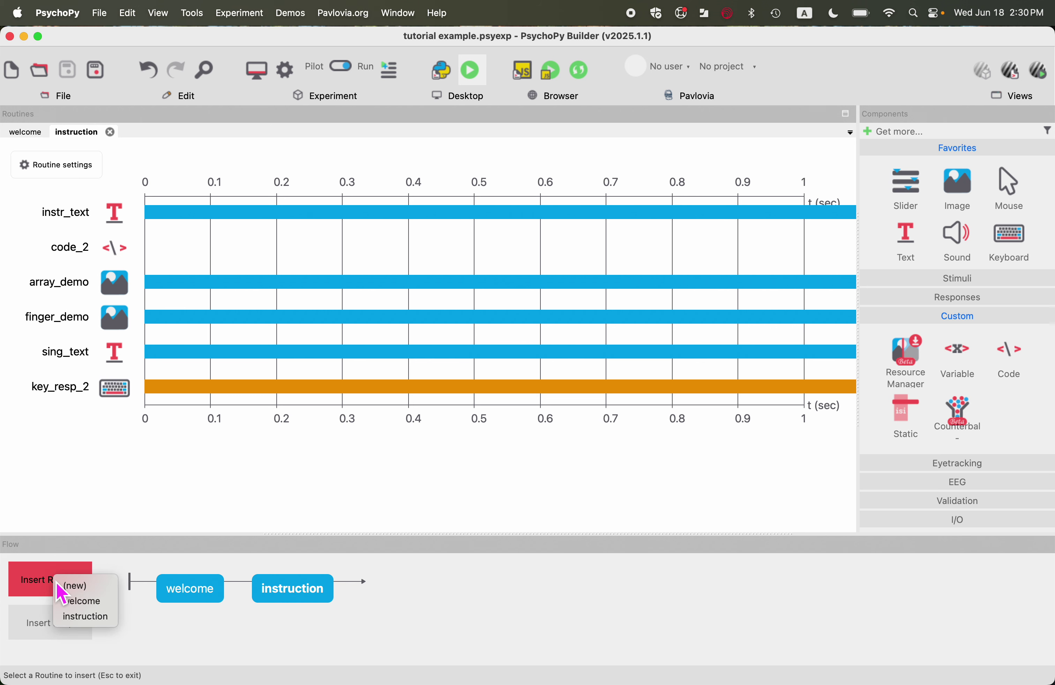
{"action": "left_click", "coordinate": [76, 586]}
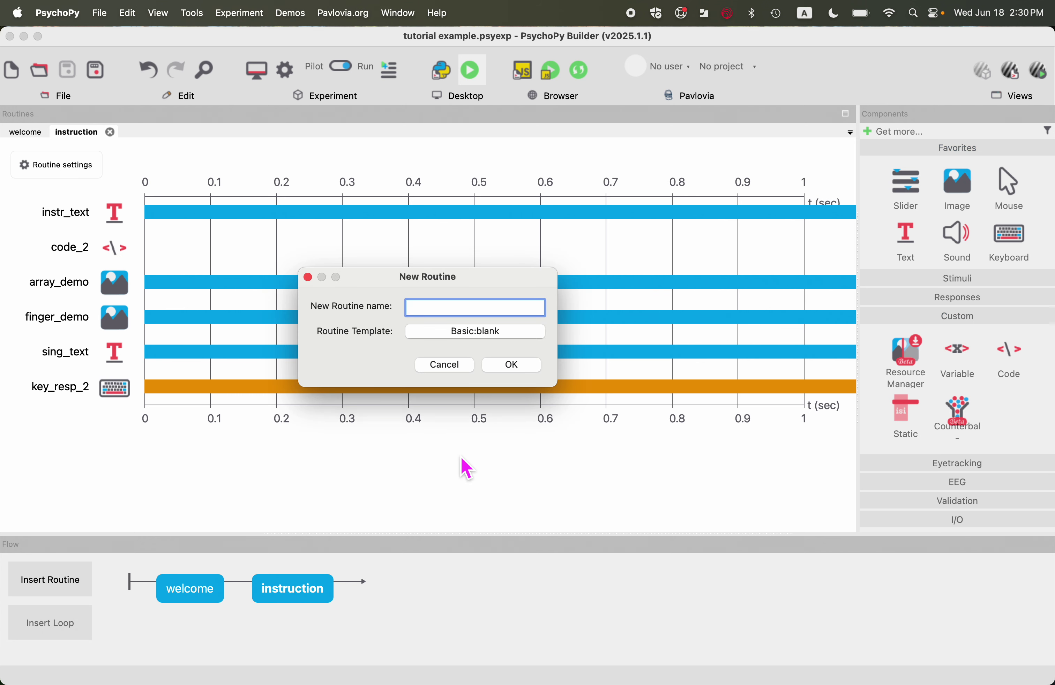
{"action": "type", "text": "ready_go"}
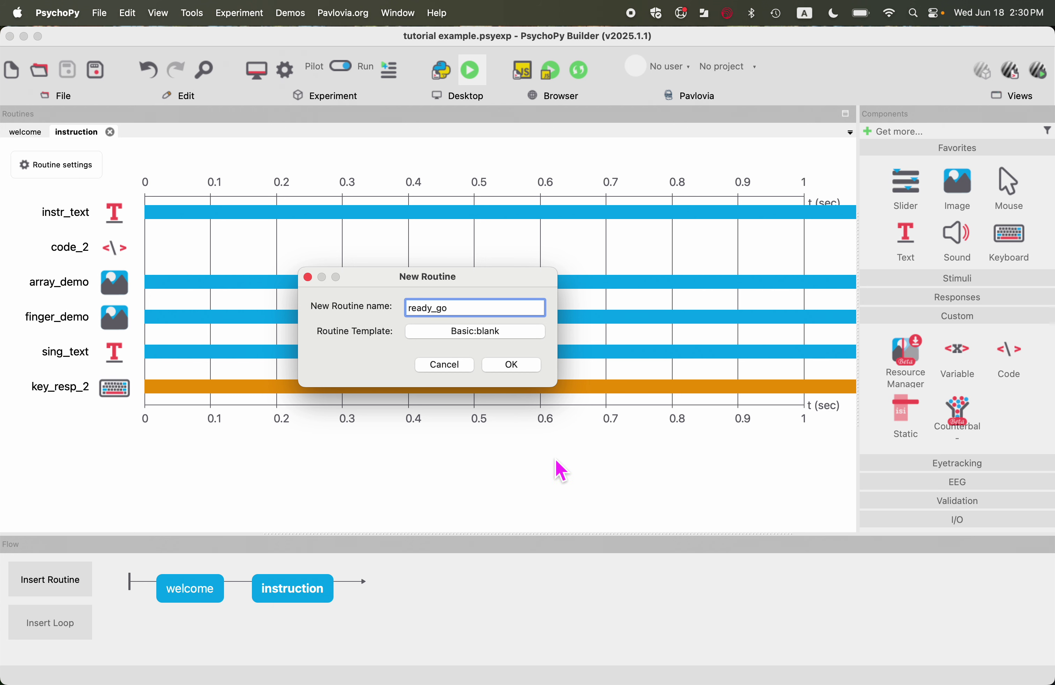
{"action": "left_click", "coordinate": [512, 365]}
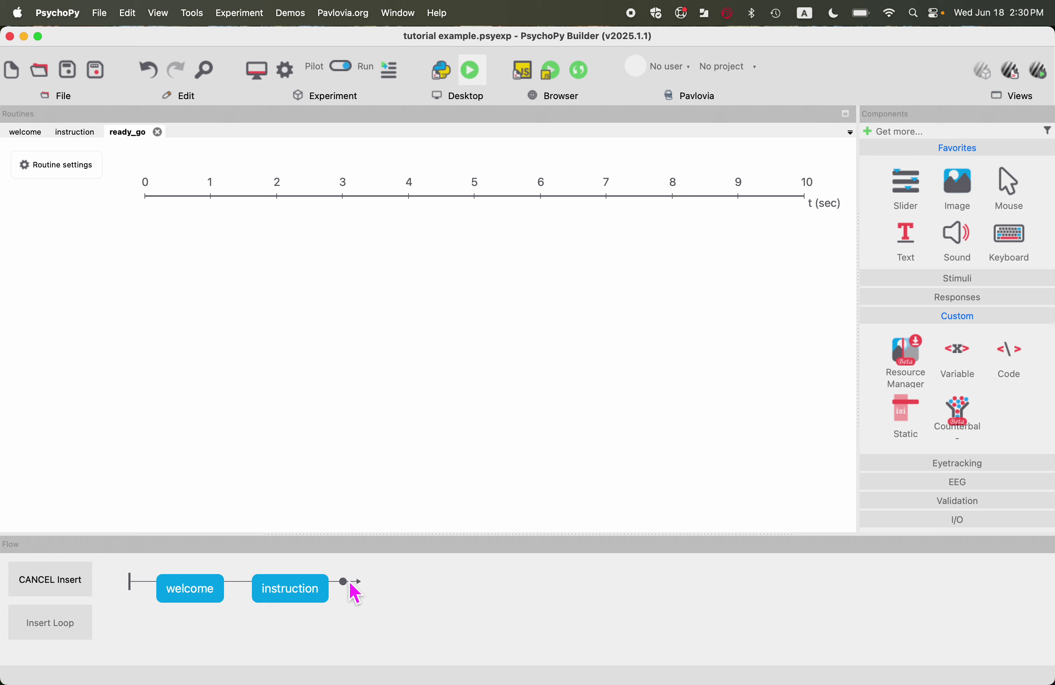
{"action": "left_click", "coordinate": [349, 585]}
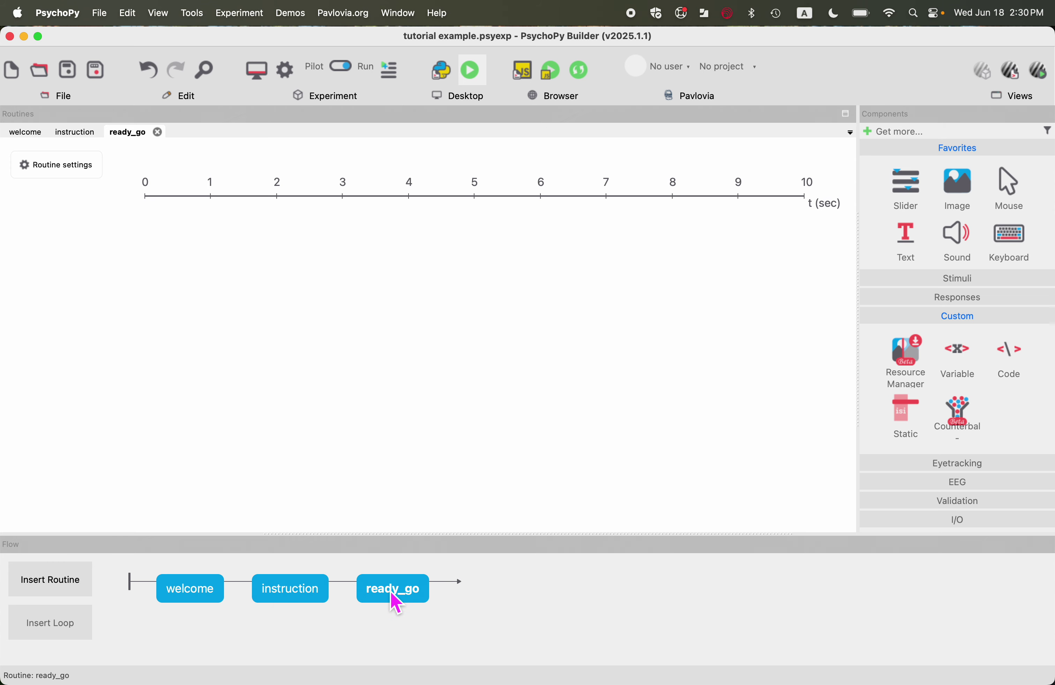
Add a Text component to ready_go reading "When you're ready to begin, press one of the two response buttons." with its stop duration blank.
{"action": "left_click", "coordinate": [912, 243]}
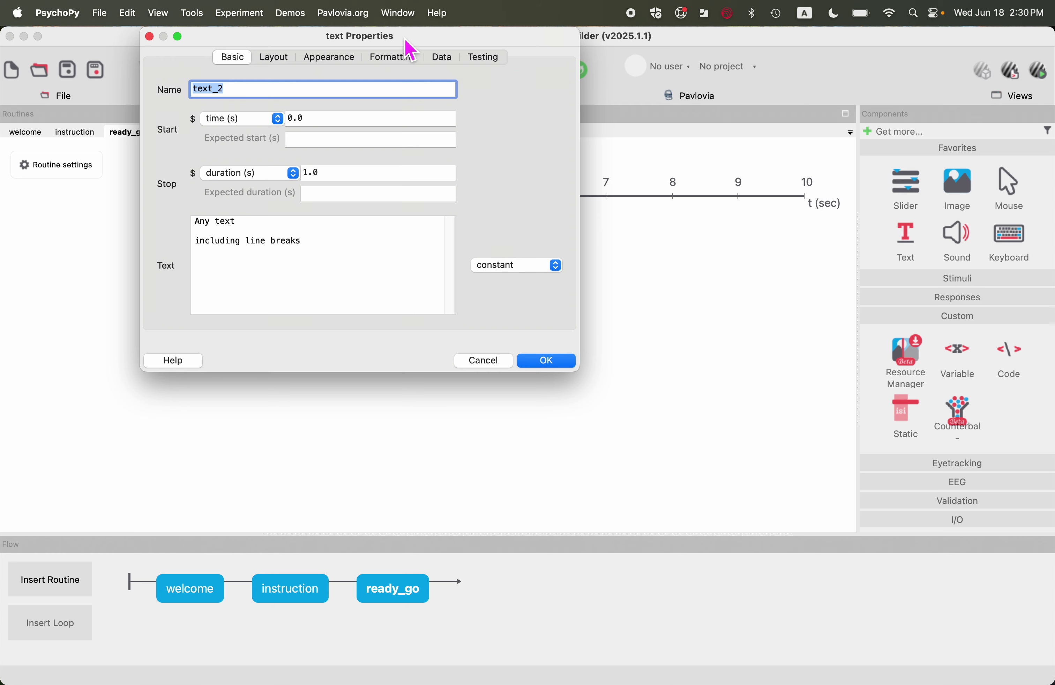
{"action": "left_click_drag", "start_coordinate": [405, 39], "coordinate": [563, 113]}
{"action": "left_click_drag", "start_coordinate": [544, 358], "coordinate": [302, 280]}
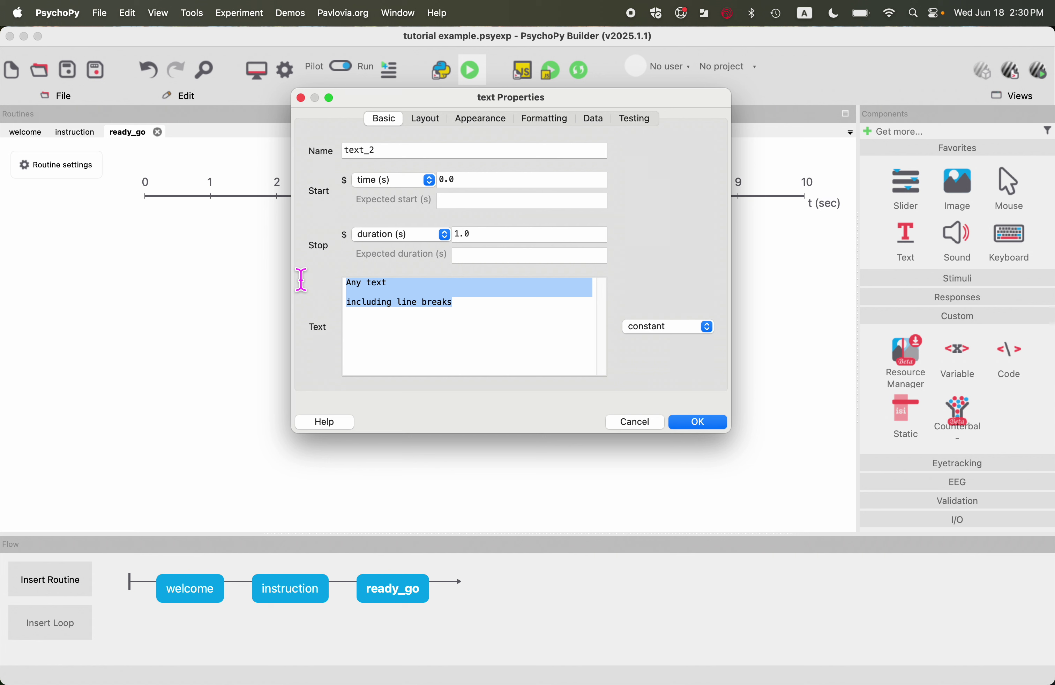
{"action": "type", "text": "When you"}
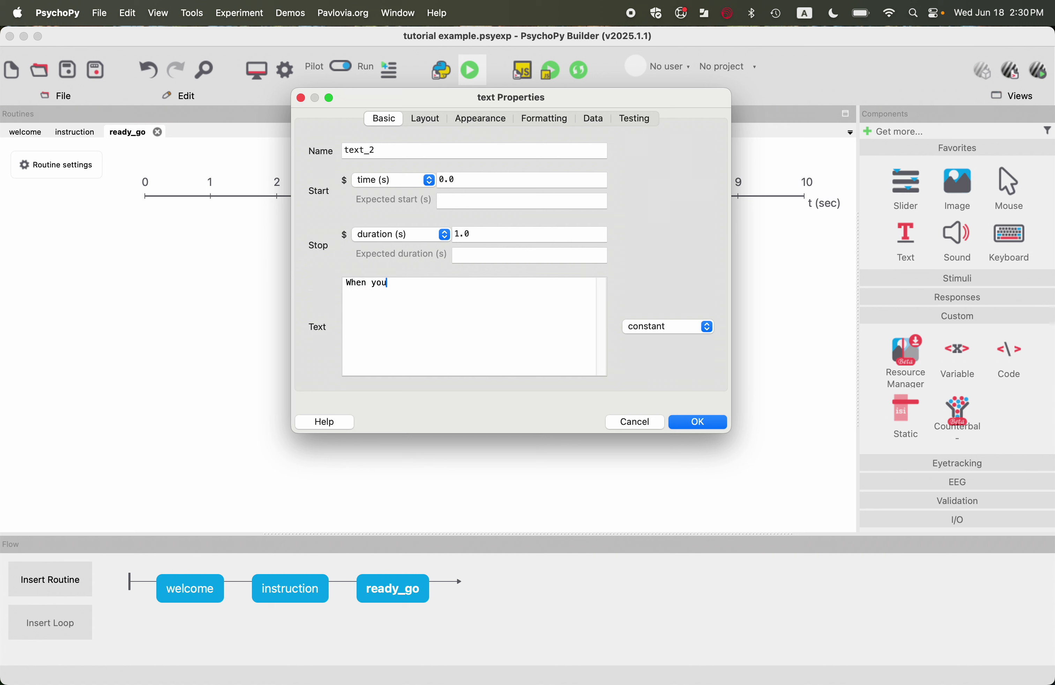
{"action": "type", "text": "'re ready to begin, press one"}
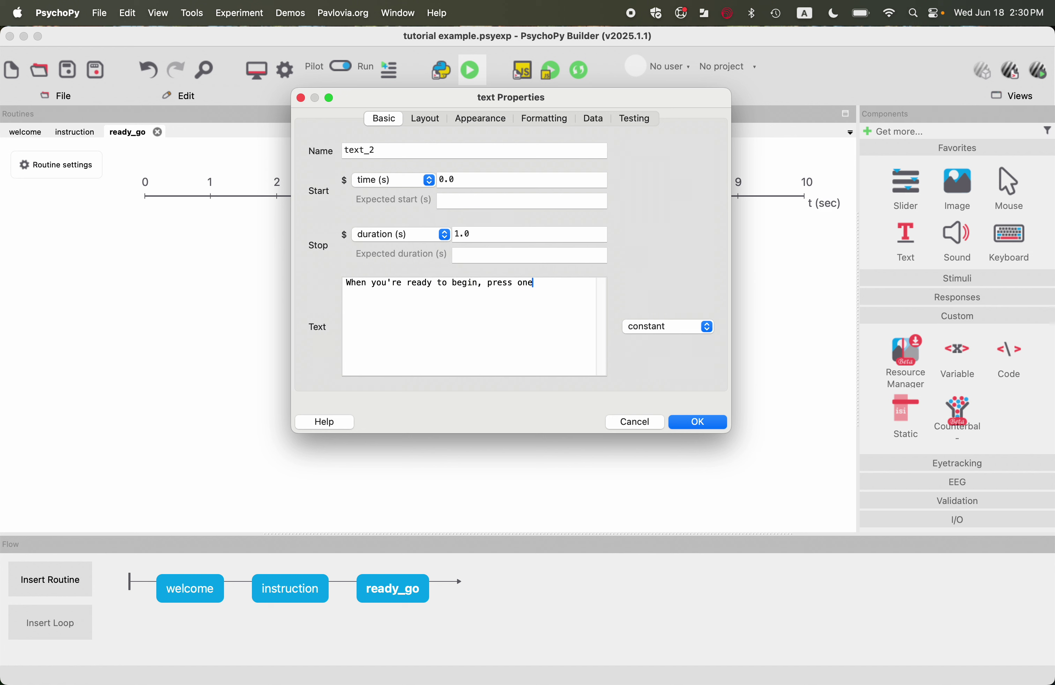
{"action": "type", "text": " of the two response buttons."}
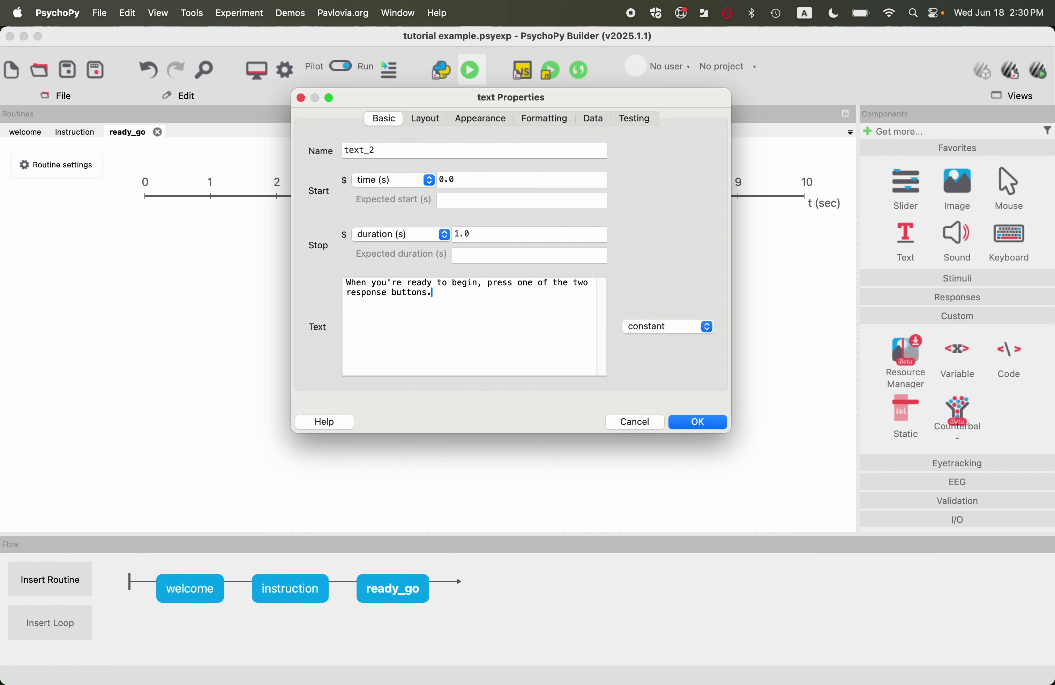
{"action": "left_click_drag", "start_coordinate": [490, 238], "coordinate": [406, 242]}
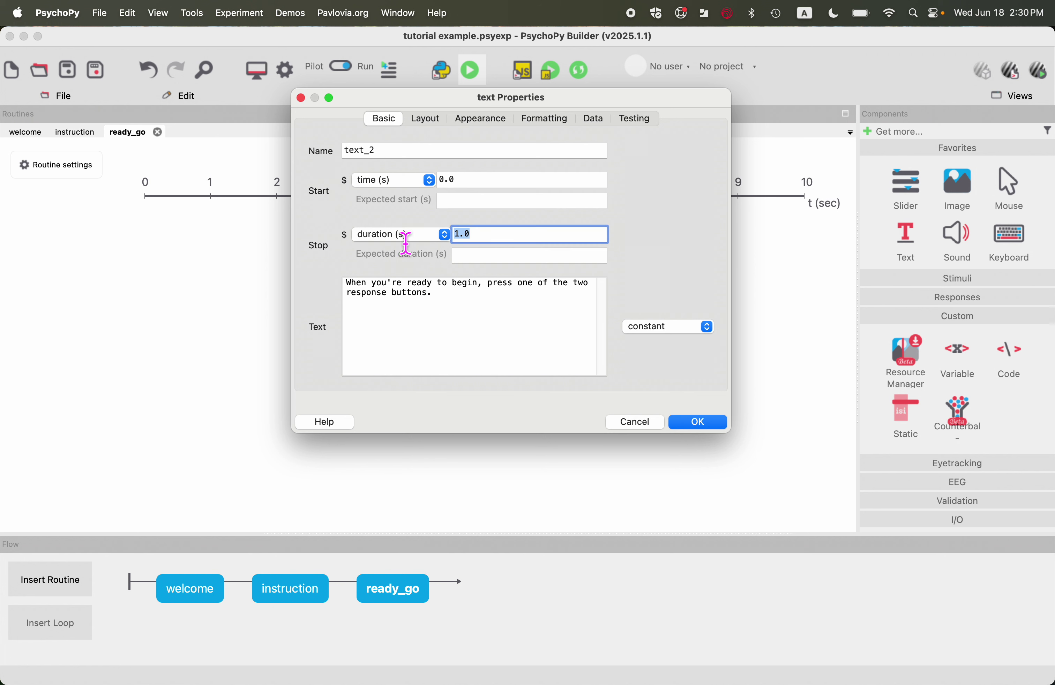
{"action": "key", "text": "BackSpace"}
Set the ready_go text's wrap width to 30 and letter height to 0.8, and save the component.
{"action": "left_click", "coordinate": [427, 121]}
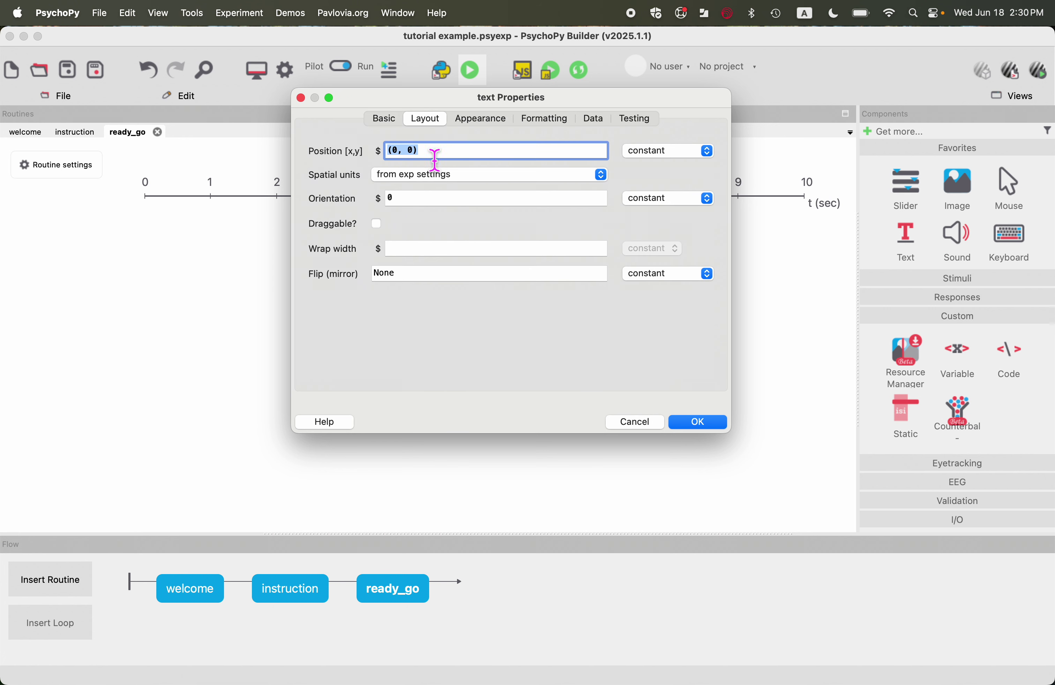
{"action": "left_click", "coordinate": [419, 257]}
{"action": "type", "text": "30"}
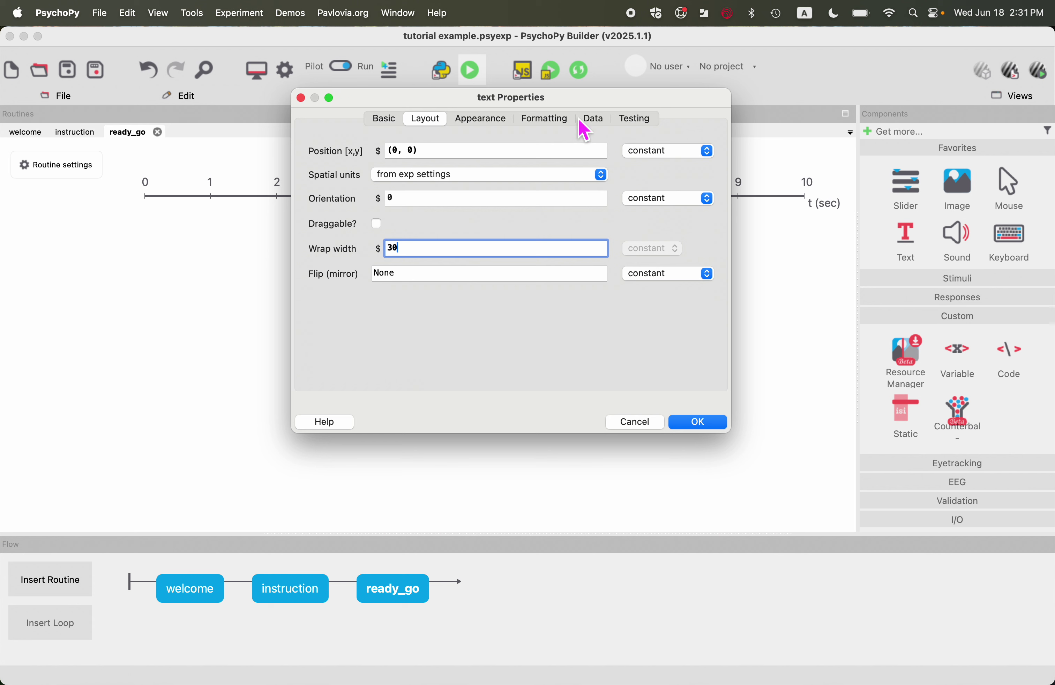
{"action": "left_click", "coordinate": [545, 118]}
{"action": "left_click", "coordinate": [426, 178]}
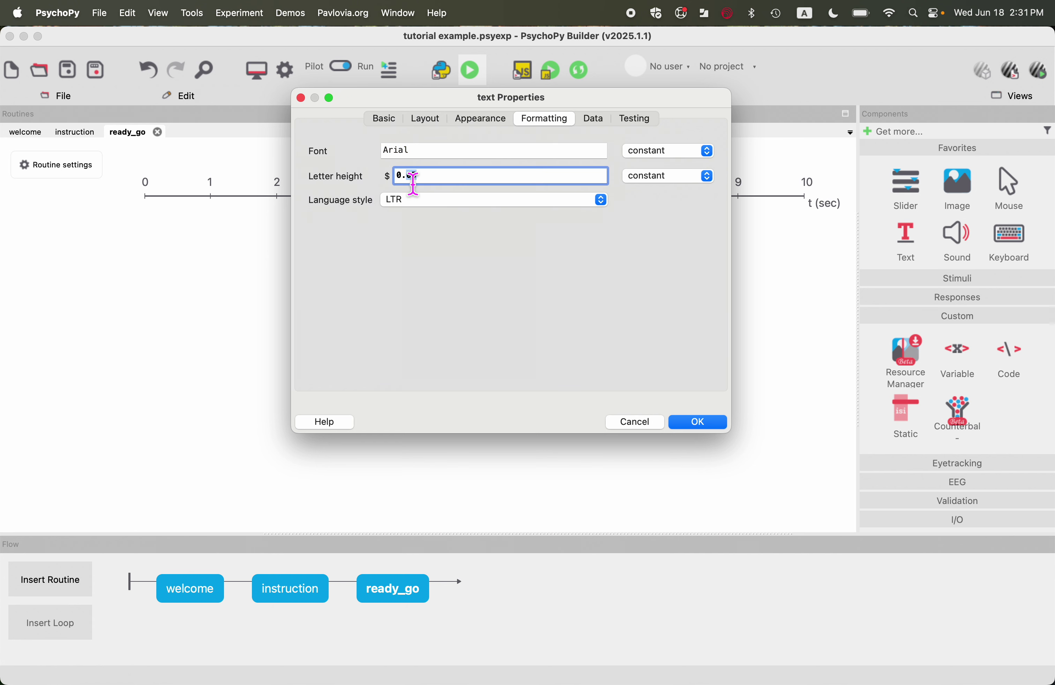
{"action": "double_click", "coordinate": [414, 178]}
{"action": "type", "text": "8"}
{"action": "left_click", "coordinate": [701, 425]}
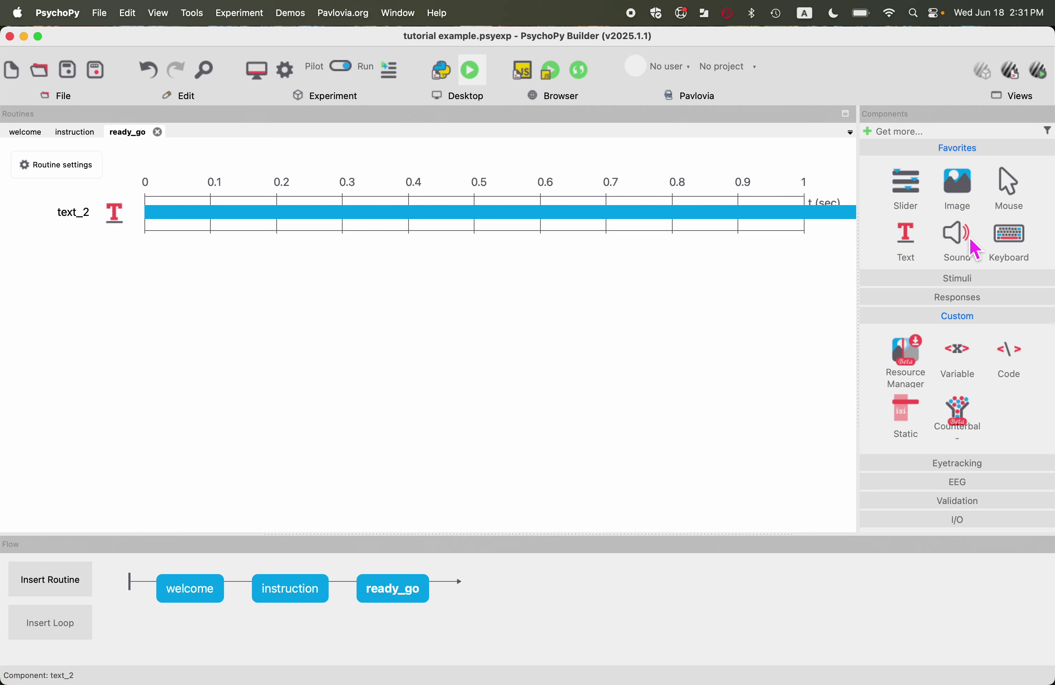
Add a Keyboard component to ready_go and reduce its allowed keys to 'left','right'.
{"action": "left_click", "coordinate": [1015, 244]}
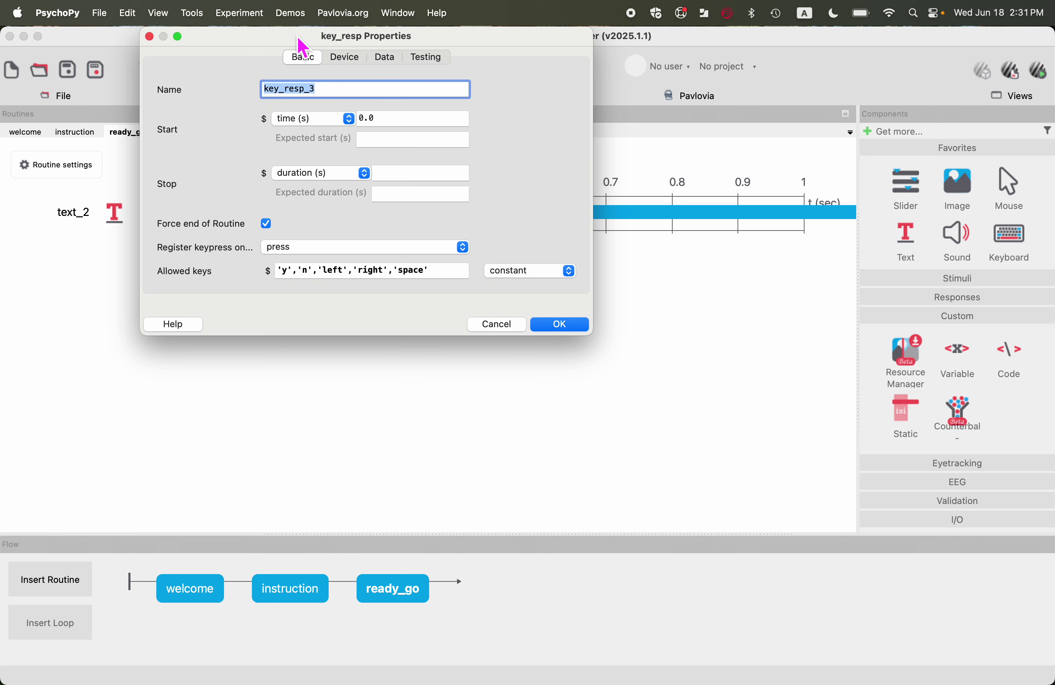
{"action": "left_click_drag", "start_coordinate": [300, 39], "coordinate": [462, 191]}
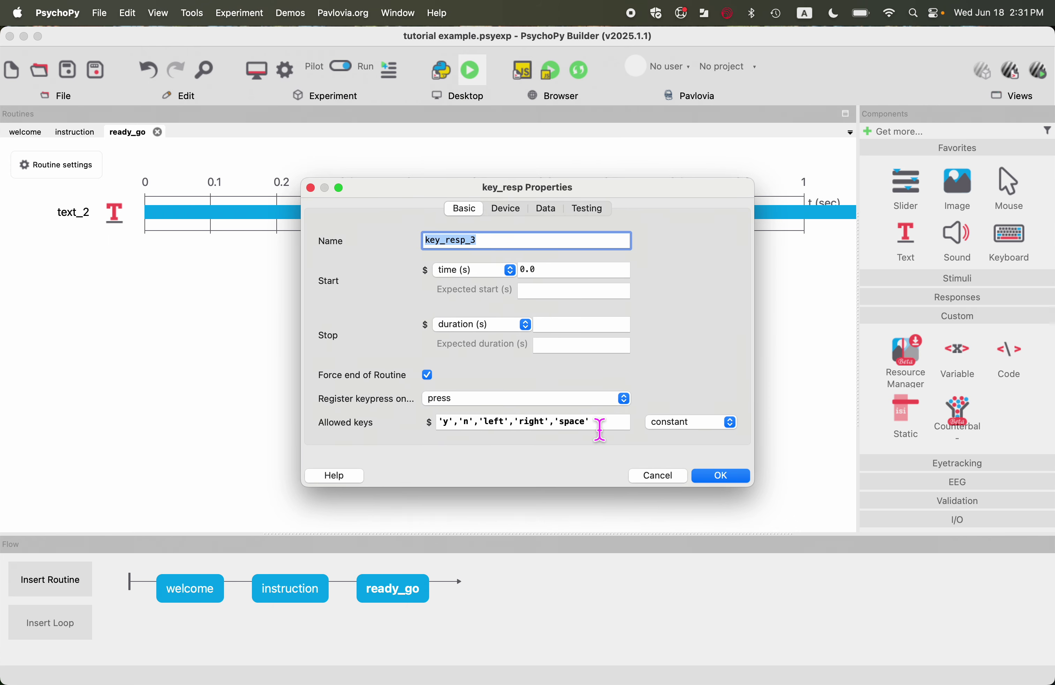
{"action": "left_click_drag", "start_coordinate": [593, 427], "coordinate": [554, 430]}
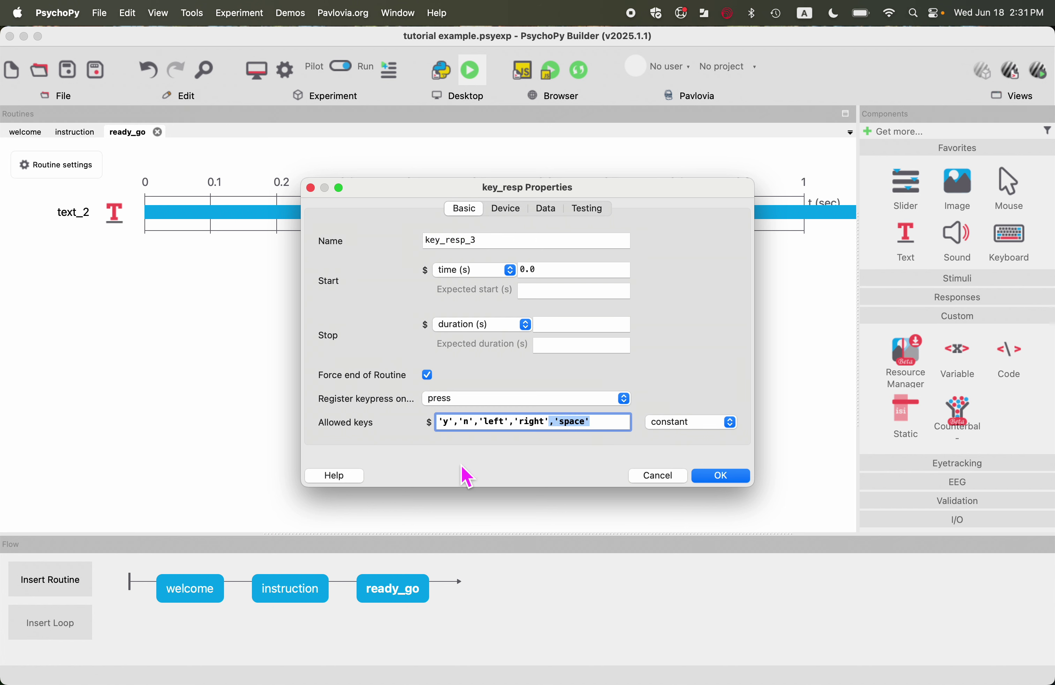
{"action": "key", "text": "BackSpace"}
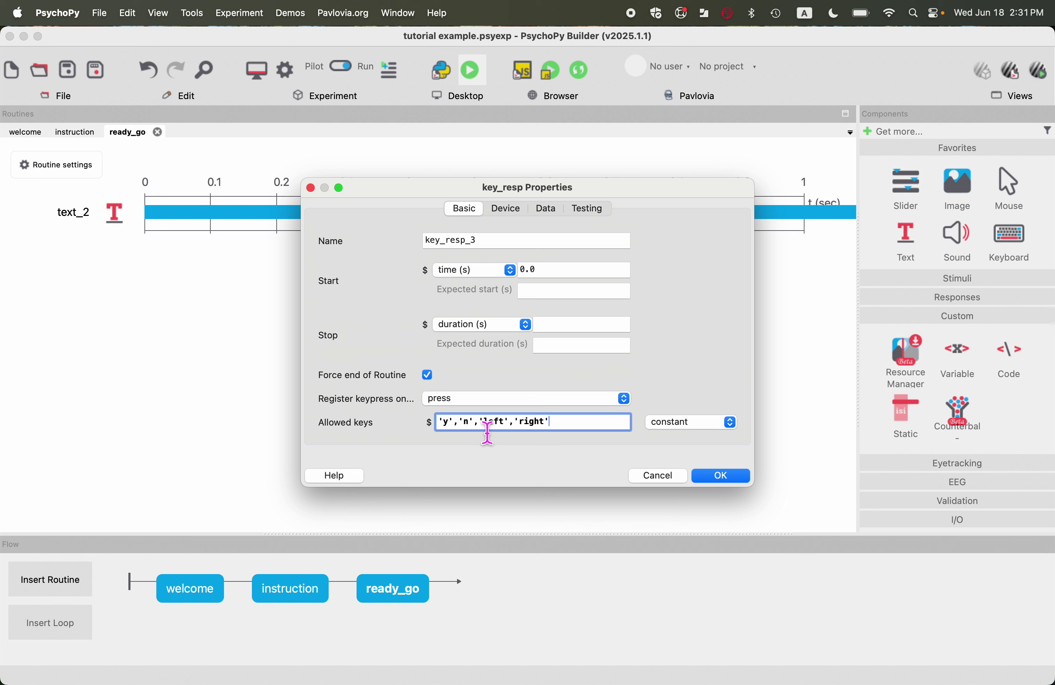
{"action": "left_click_drag", "start_coordinate": [488, 433], "coordinate": [442, 431]}
{"action": "key", "text": "BackSpace"}
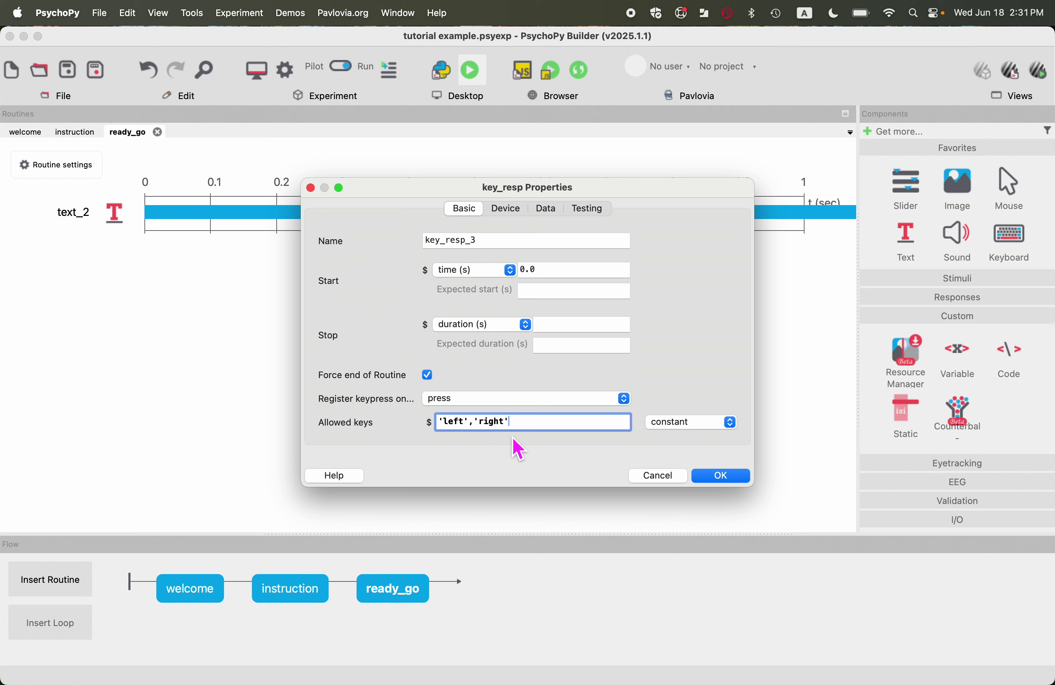
{"action": "left_click_drag", "start_coordinate": [470, 433], "coordinate": [476, 433]}
{"action": "left_click", "coordinate": [544, 427]}
{"action": "left_click_drag", "start_coordinate": [544, 427], "coordinate": [346, 423]}
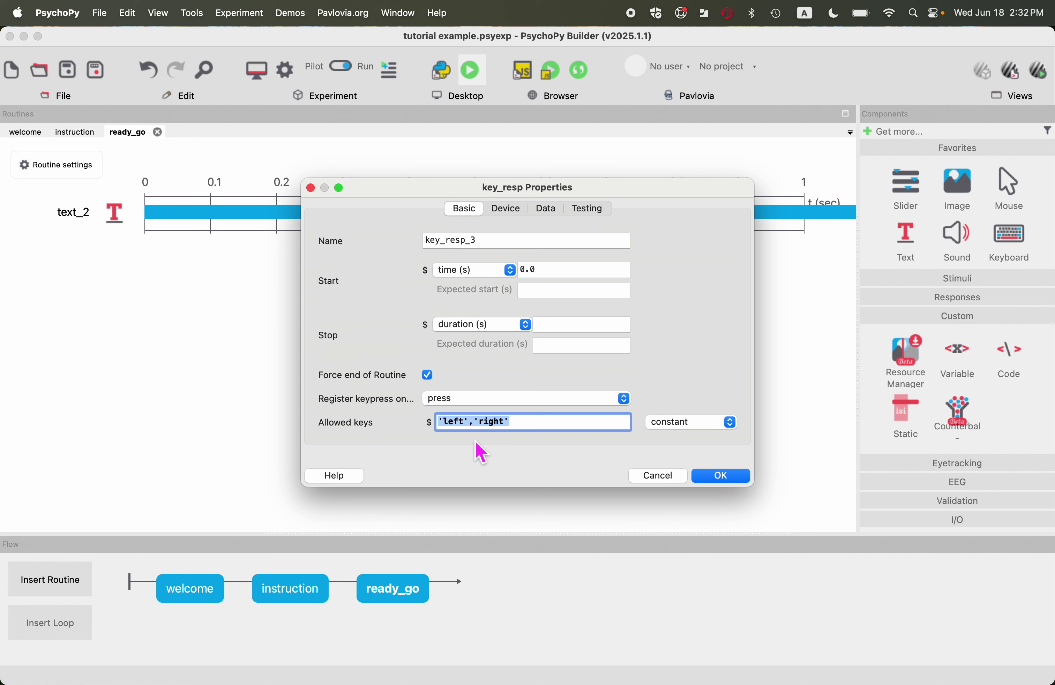
{"action": "left_click", "coordinate": [431, 378]}
{"action": "left_click", "coordinate": [432, 377]}
Set the ready_go keyboard response to store nothing and save the component.
{"action": "left_click", "coordinate": [516, 212]}
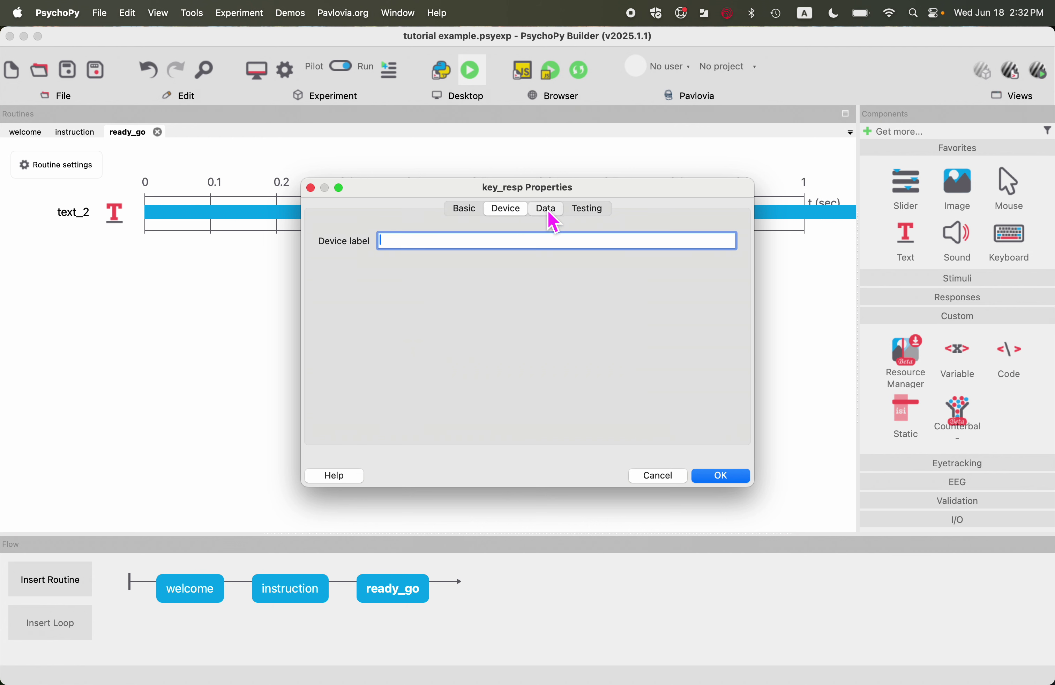
{"action": "left_click", "coordinate": [549, 215]}
{"action": "left_click", "coordinate": [543, 252]}
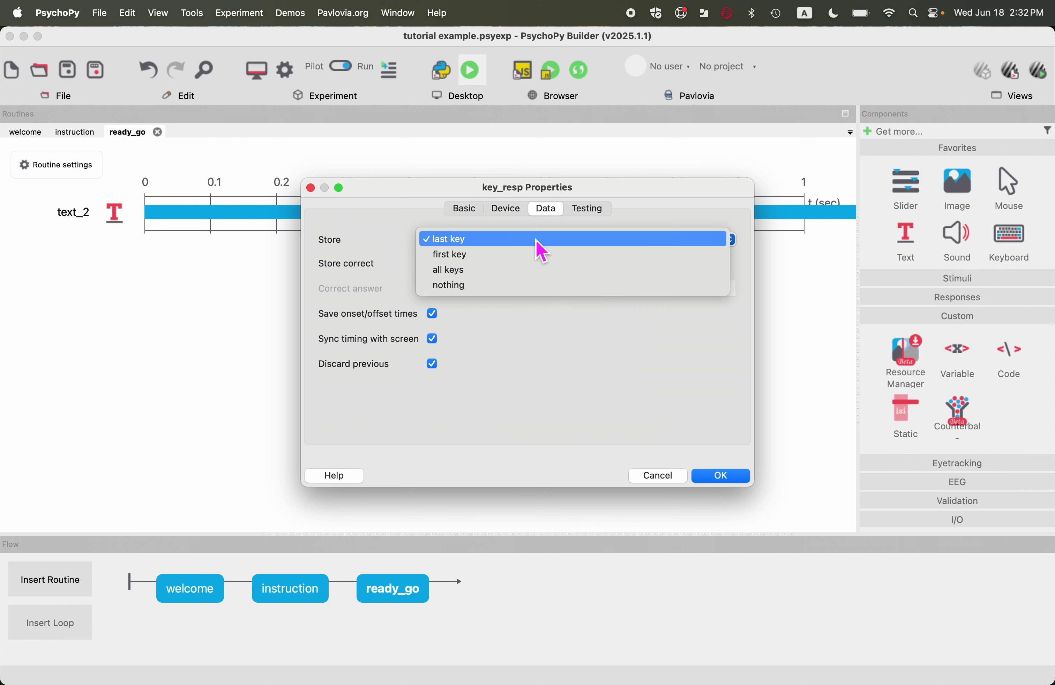
{"action": "left_click", "coordinate": [453, 290]}
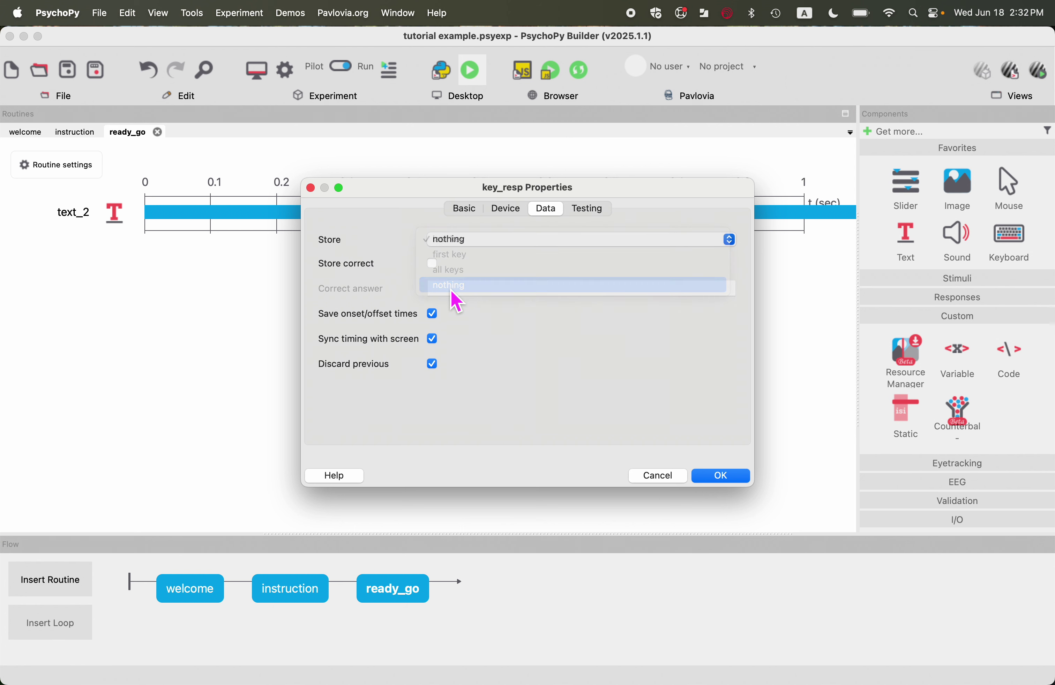
{"action": "left_click", "coordinate": [728, 482]}
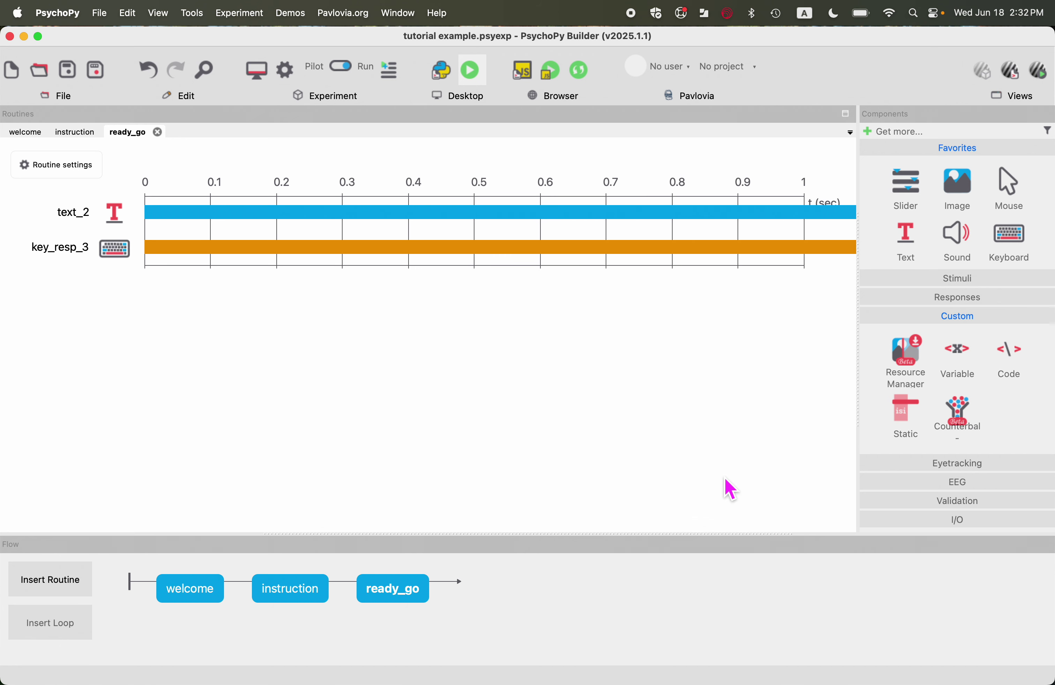
Test-run the experiment with version A through to the ready_go screen, finish it with a left response, and return to the Builder.
{"action": "left_click", "coordinate": [475, 76]}
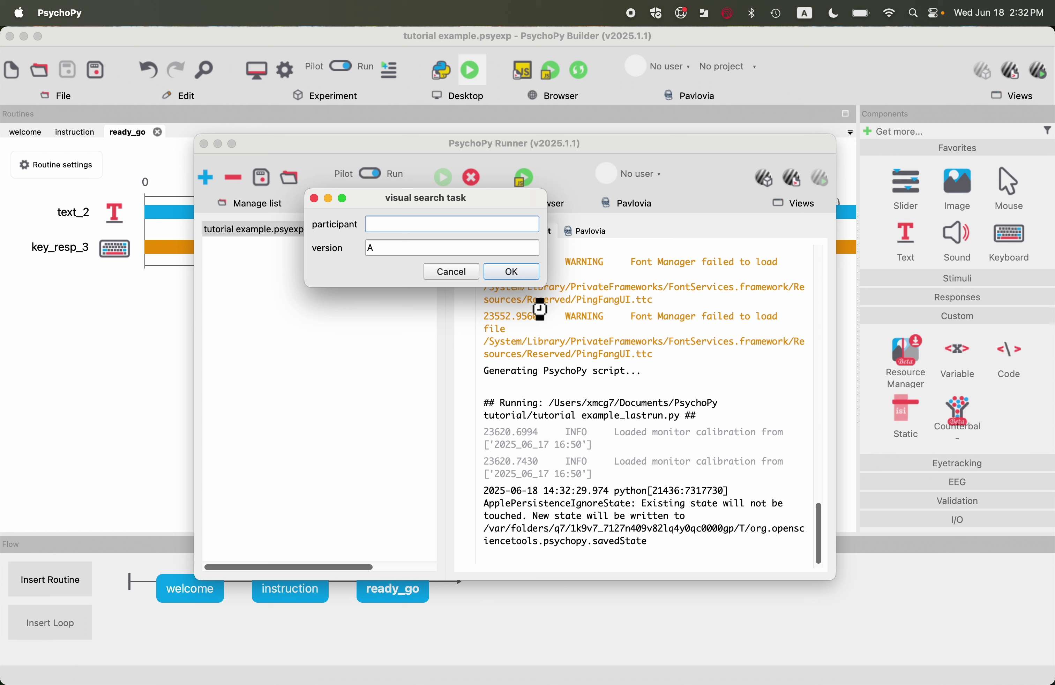
{"action": "left_click", "coordinate": [508, 270]}
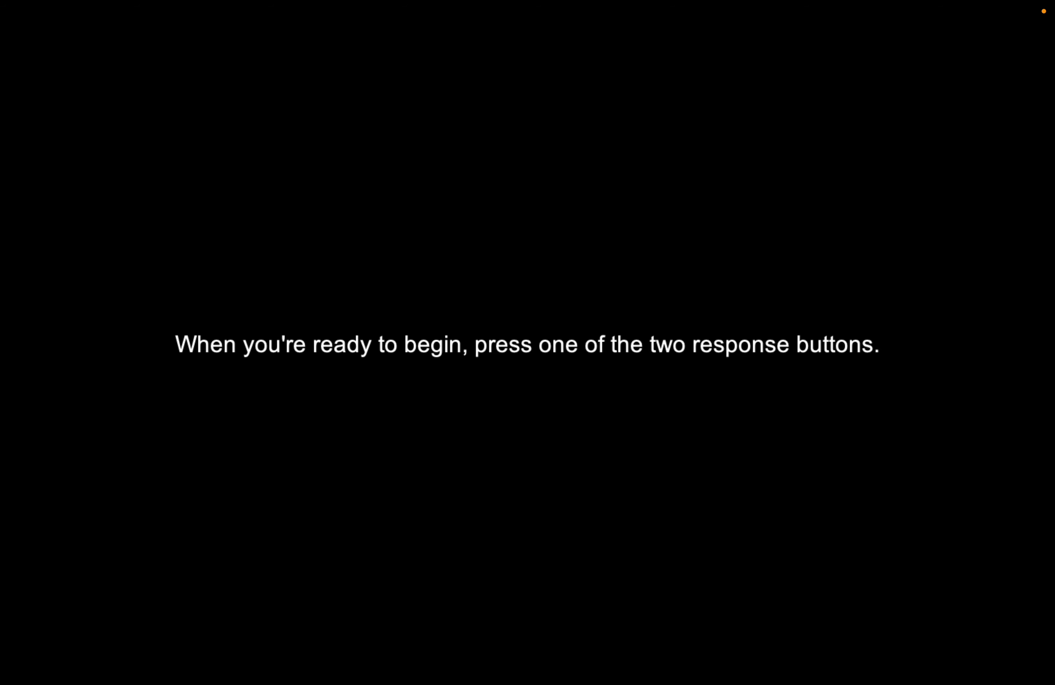
{"action": "key", "text": "left"}
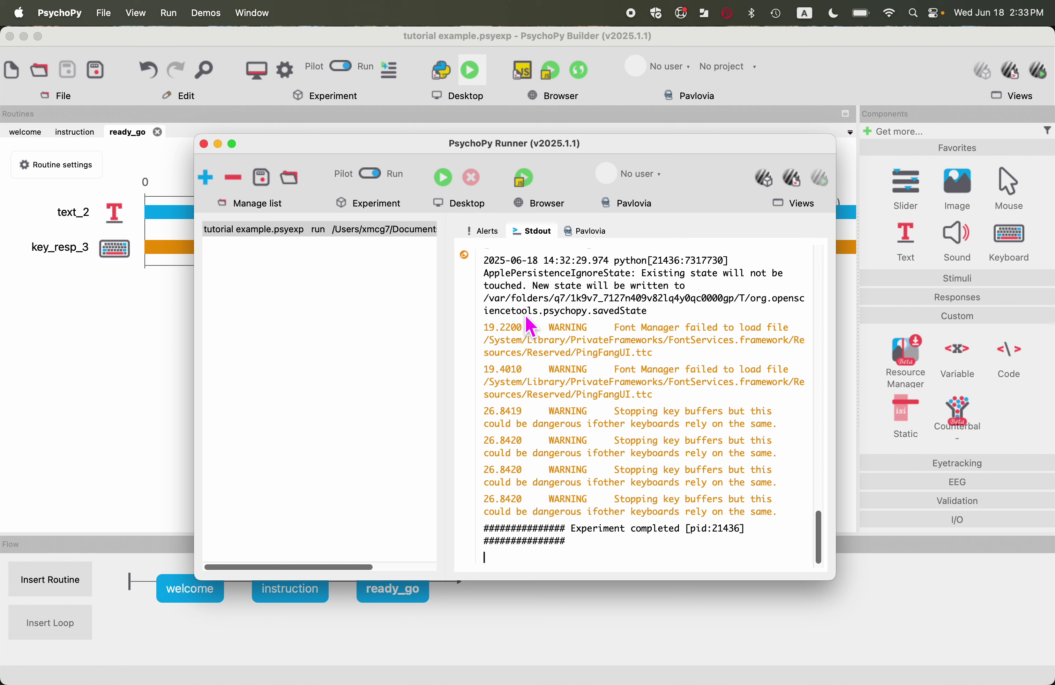
{"action": "left_click", "coordinate": [123, 290]}
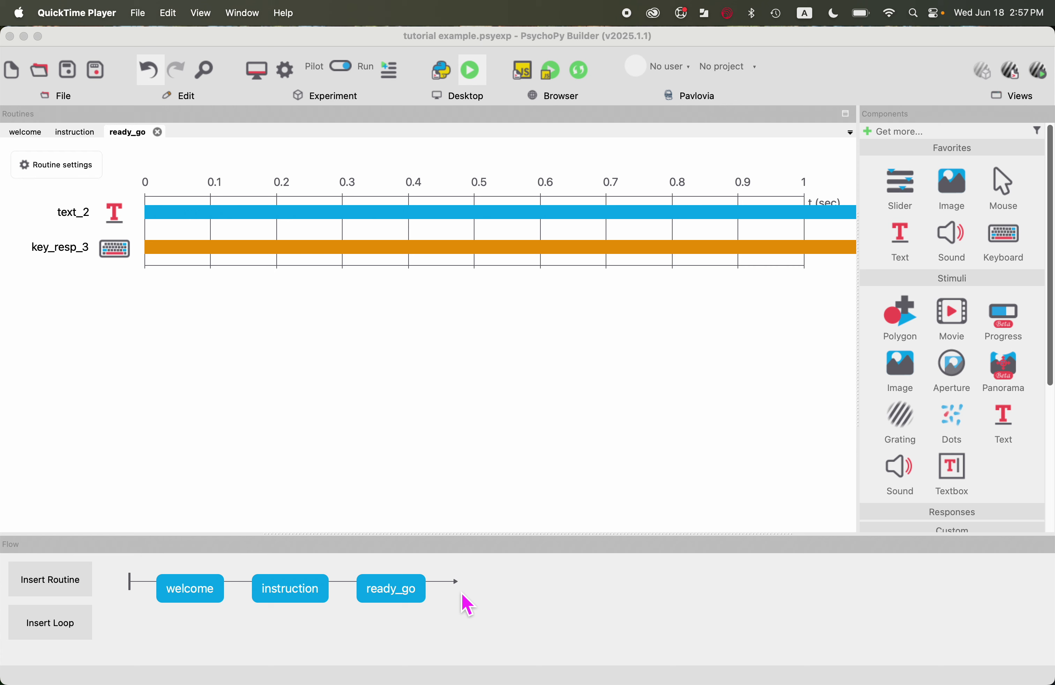
Create a new blank routine named search_array and insert it into the flow after ready_go.
{"action": "left_click", "coordinate": [54, 579]}
{"action": "left_click", "coordinate": [81, 586]}
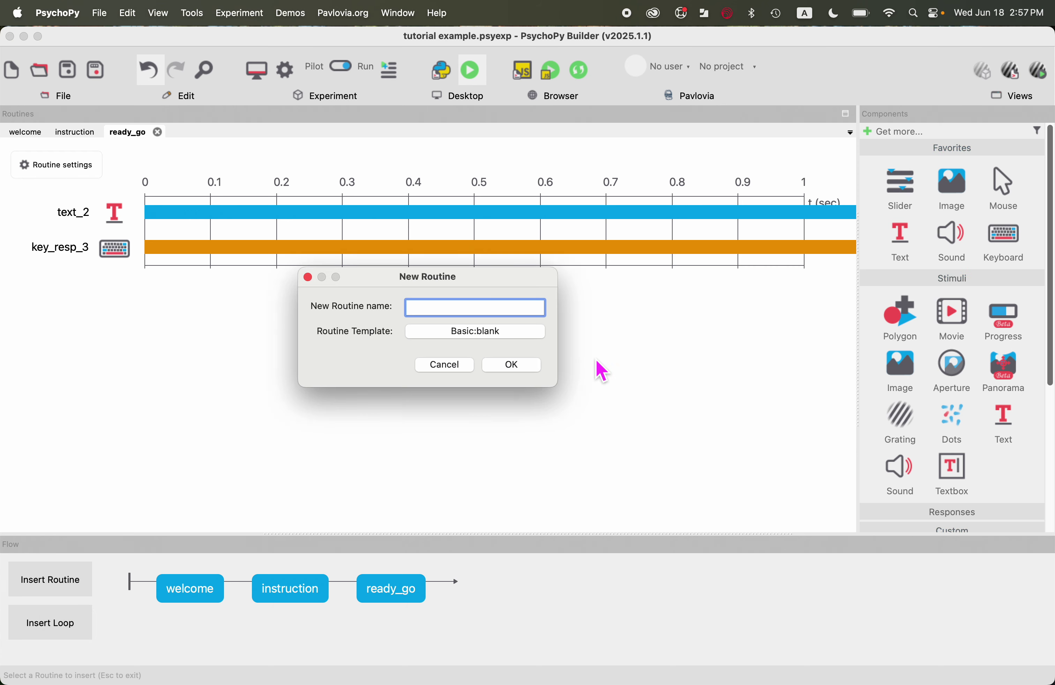
{"action": "type", "text": "search"}
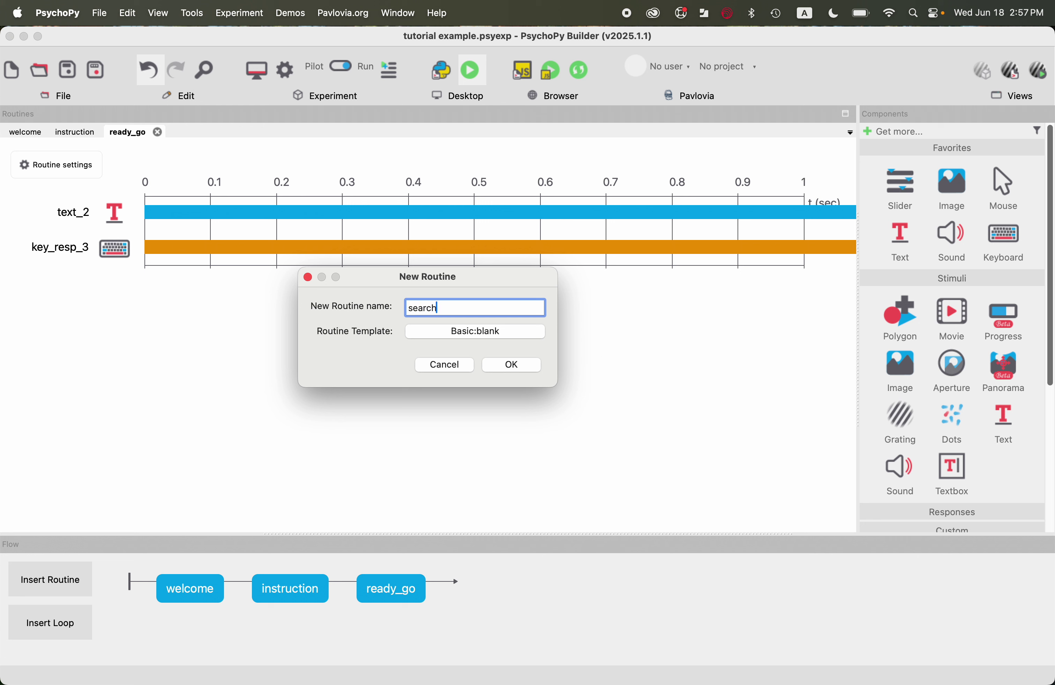
{"action": "type", "text": "_array"}
{"action": "left_click", "coordinate": [519, 366]}
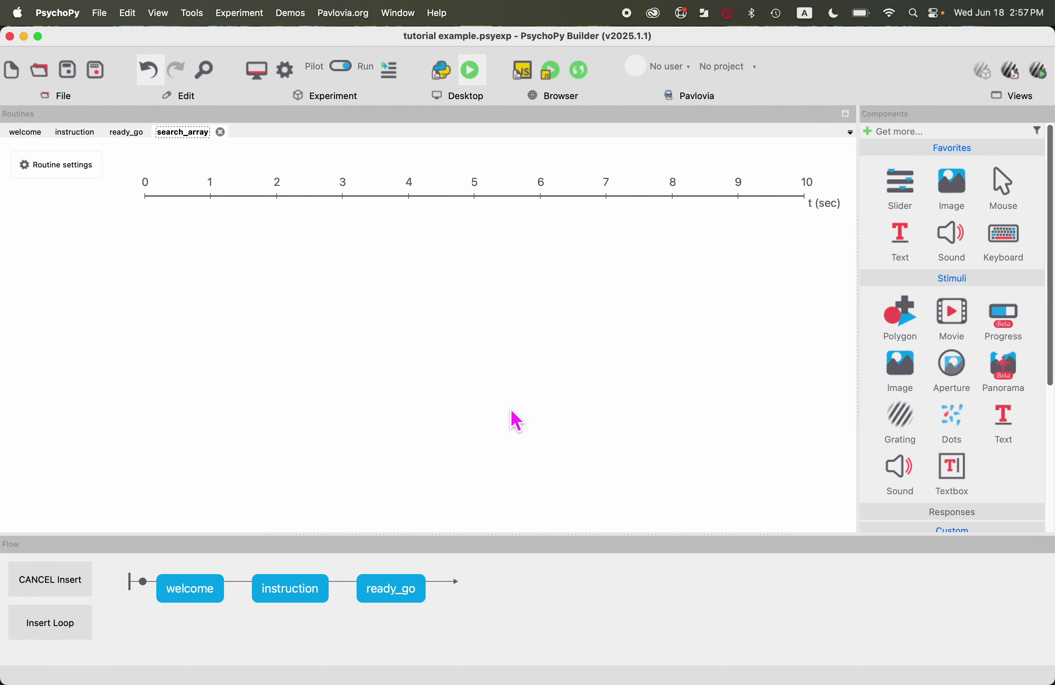
{"action": "left_click", "coordinate": [451, 594]}
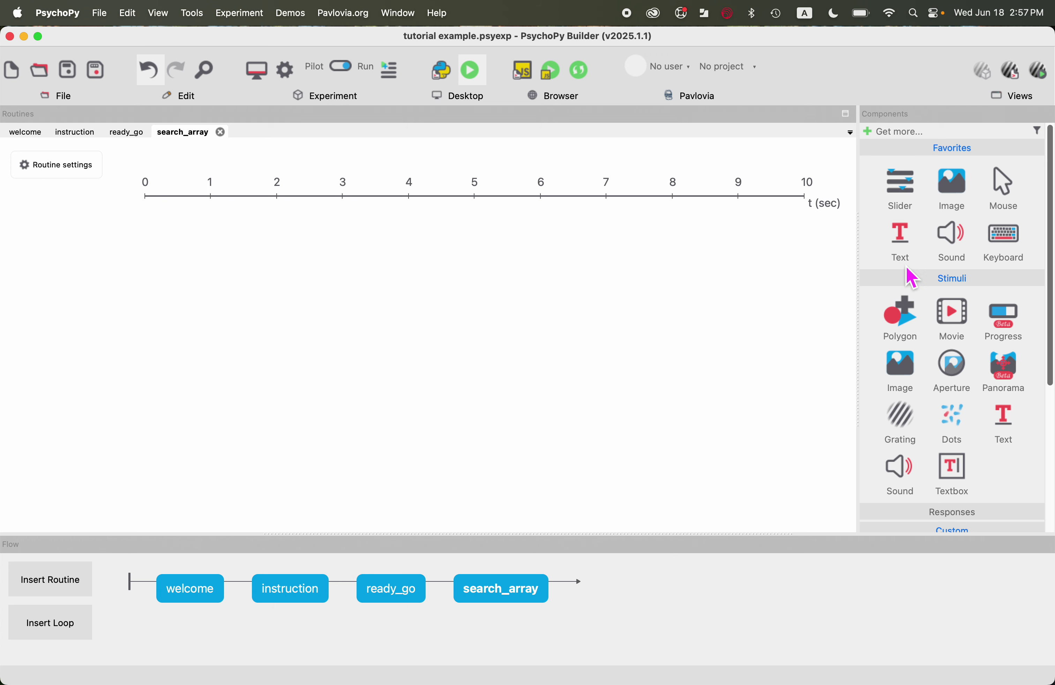
Add a Text component named fixation to search_array showing "+", with a stop duration of 3 seconds.
{"action": "left_click", "coordinate": [909, 246]}
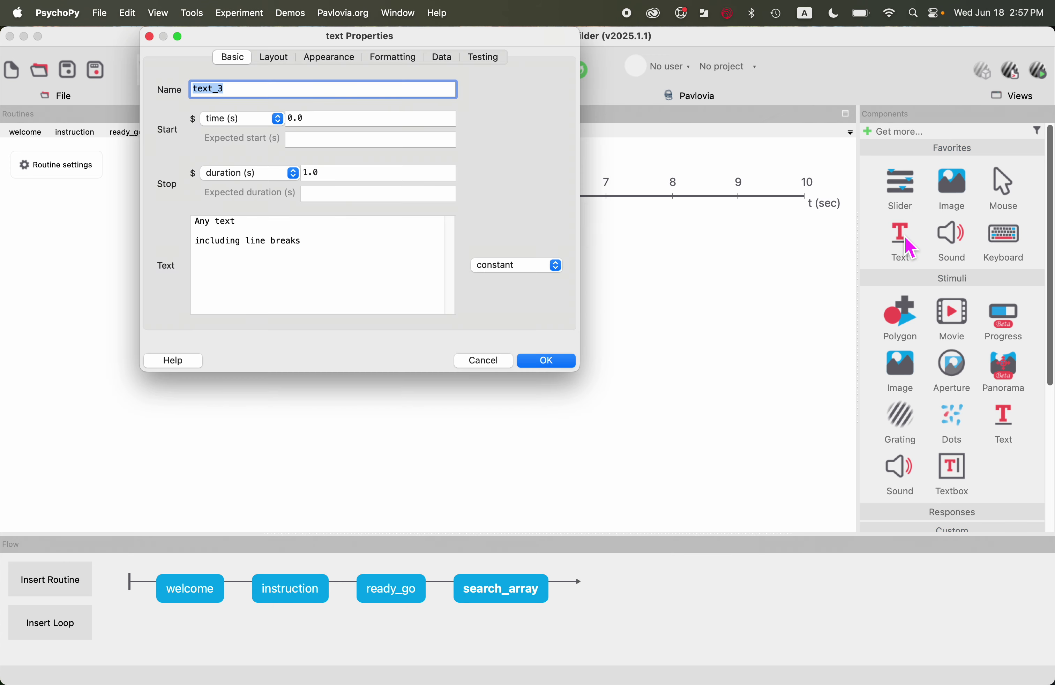
{"action": "left_click_drag", "start_coordinate": [494, 38], "coordinate": [620, 136]}
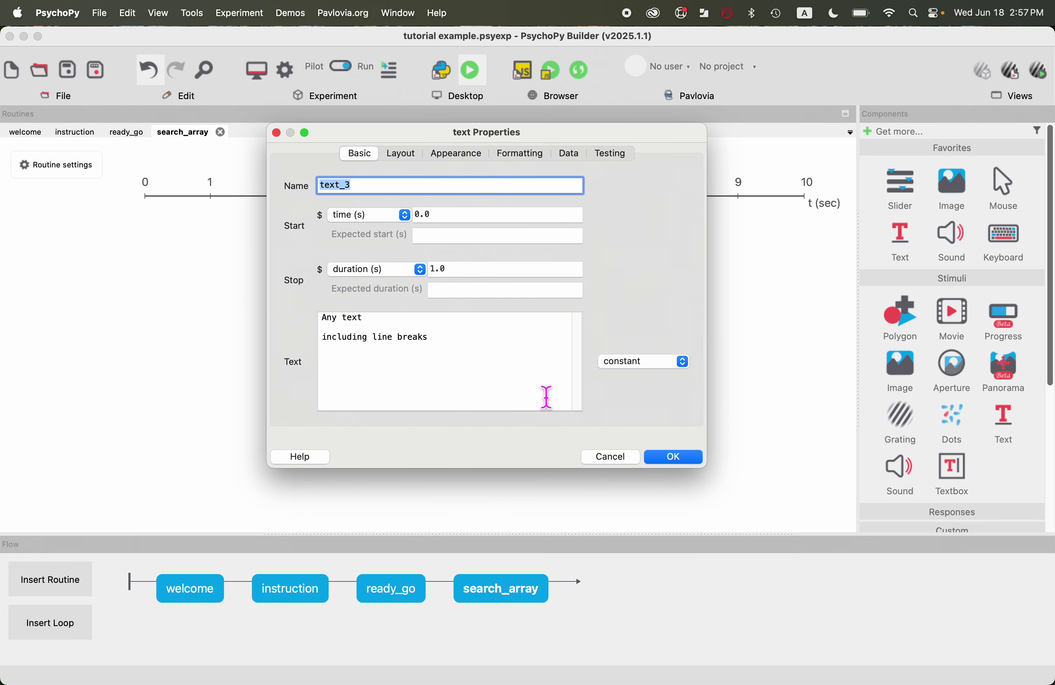
{"action": "left_click_drag", "start_coordinate": [546, 397], "coordinate": [337, 320]}
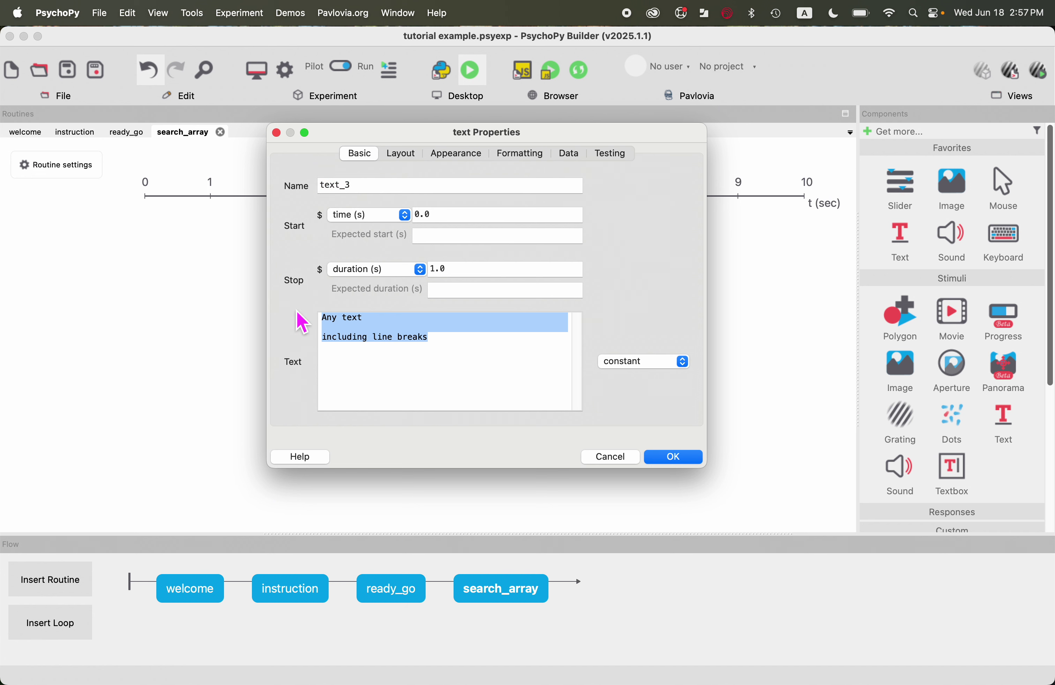
{"action": "key", "text": "BackSpace"}
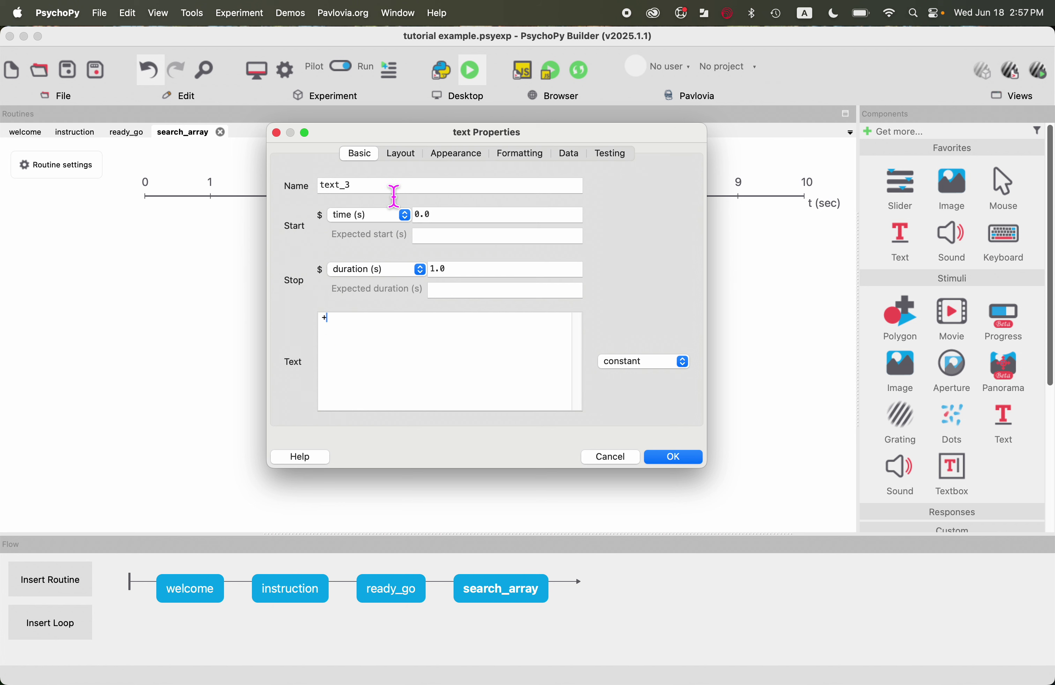
{"action": "left_click_drag", "start_coordinate": [393, 191], "coordinate": [278, 196]}
{"action": "type", "text": "fixation"}
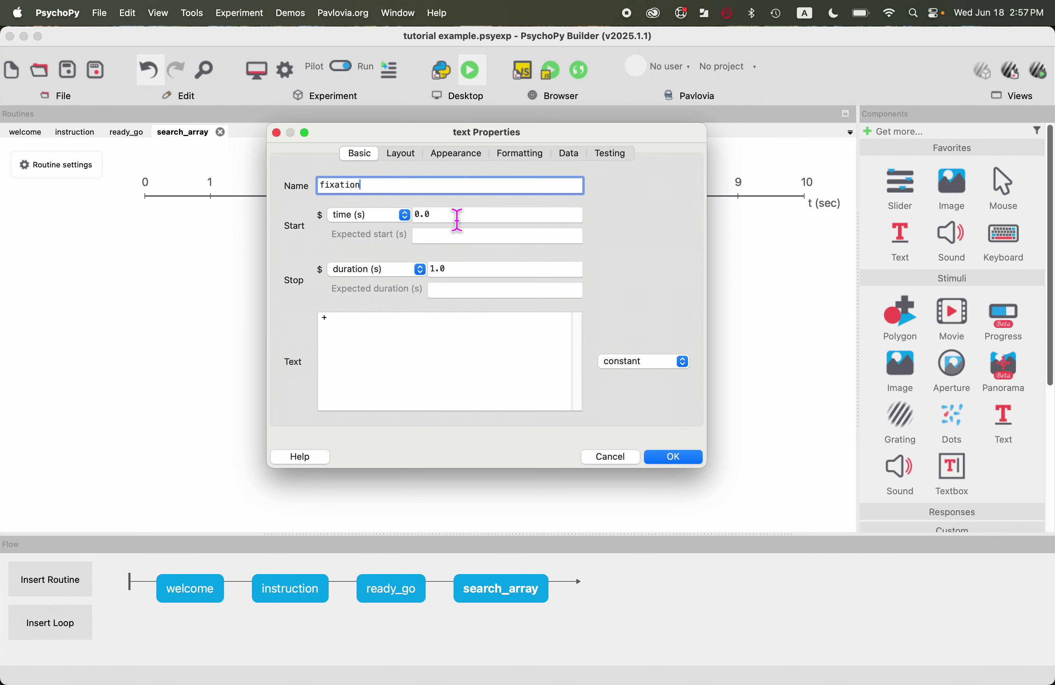
{"action": "double_click", "coordinate": [441, 269]}
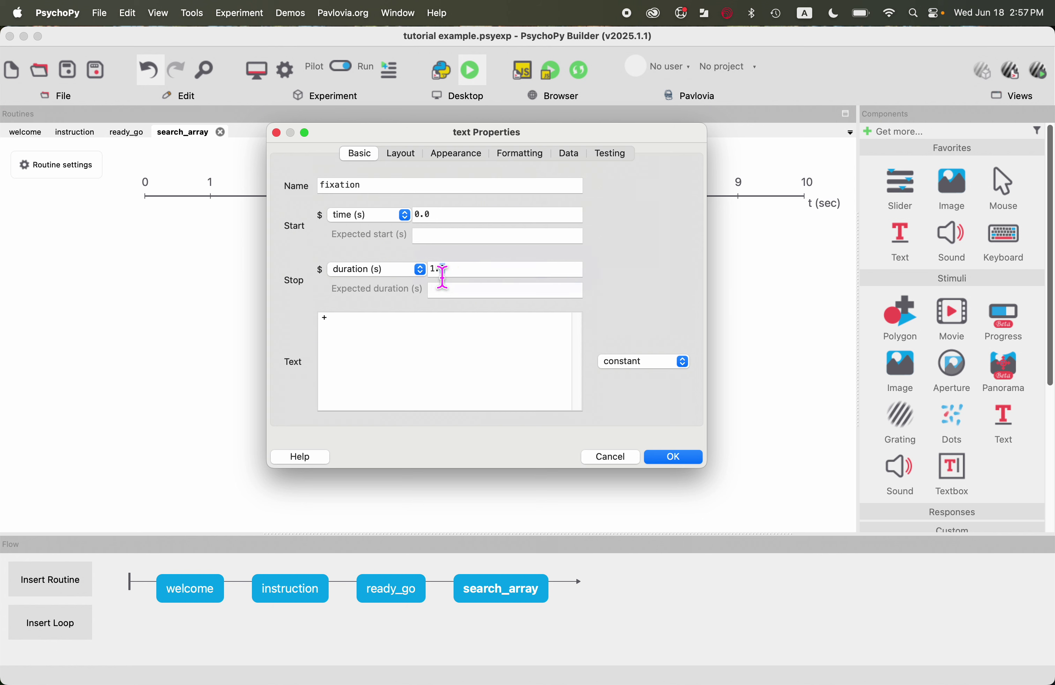
{"action": "type", "text": "3"}
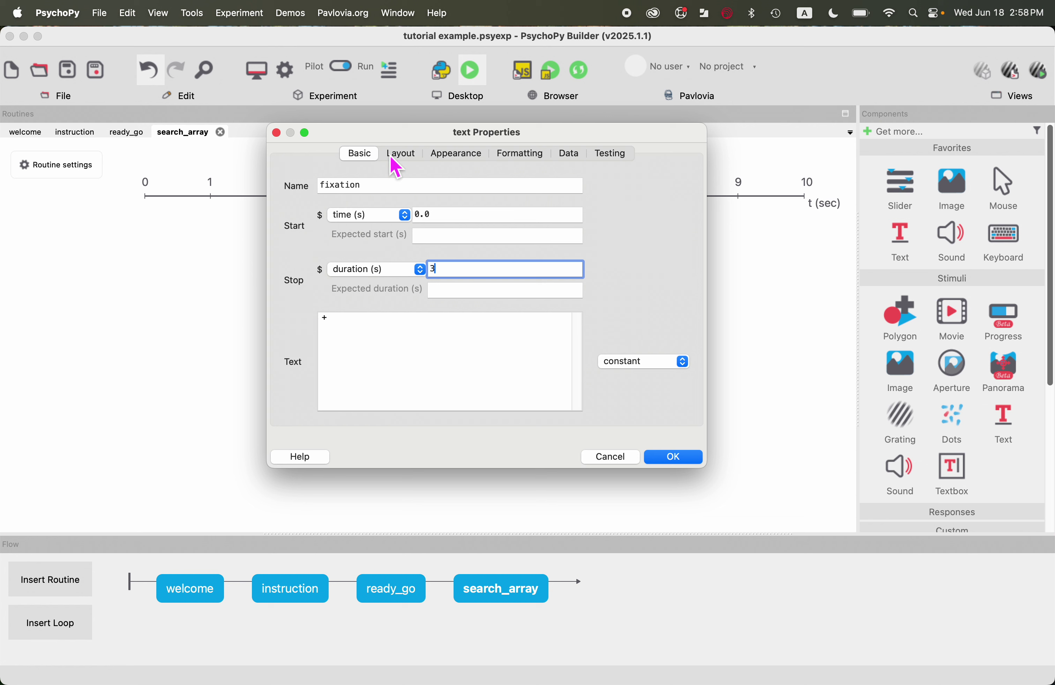
Set the fixation text's letter height to 0.8, leaving its wrap width blank, and save the component.
{"action": "left_click", "coordinate": [405, 155]}
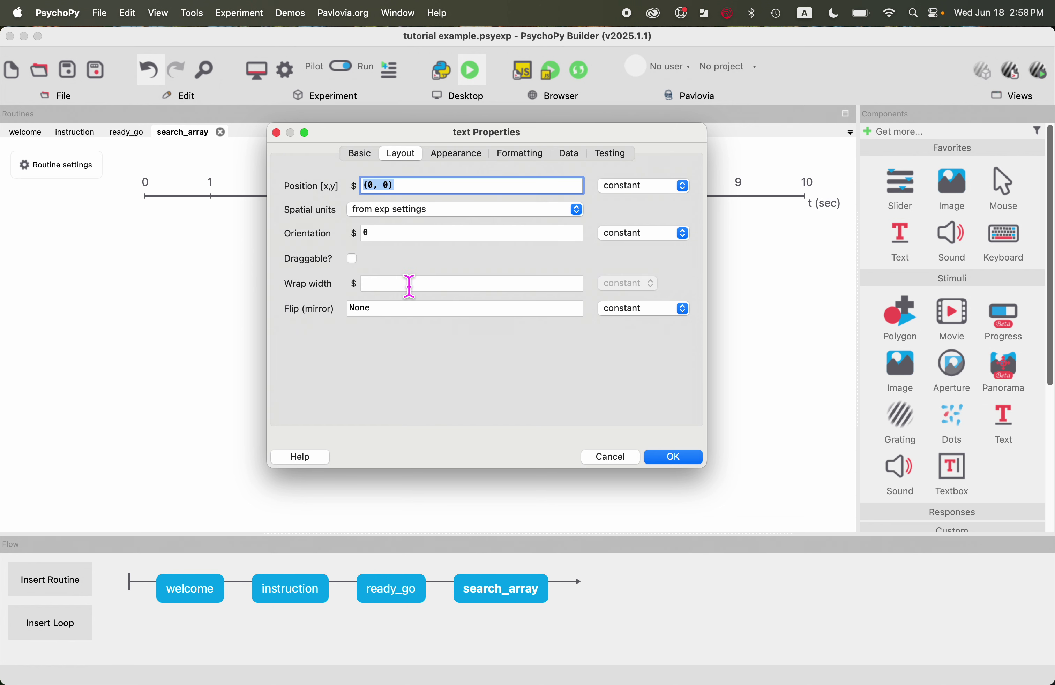
{"action": "left_click", "coordinate": [395, 292]}
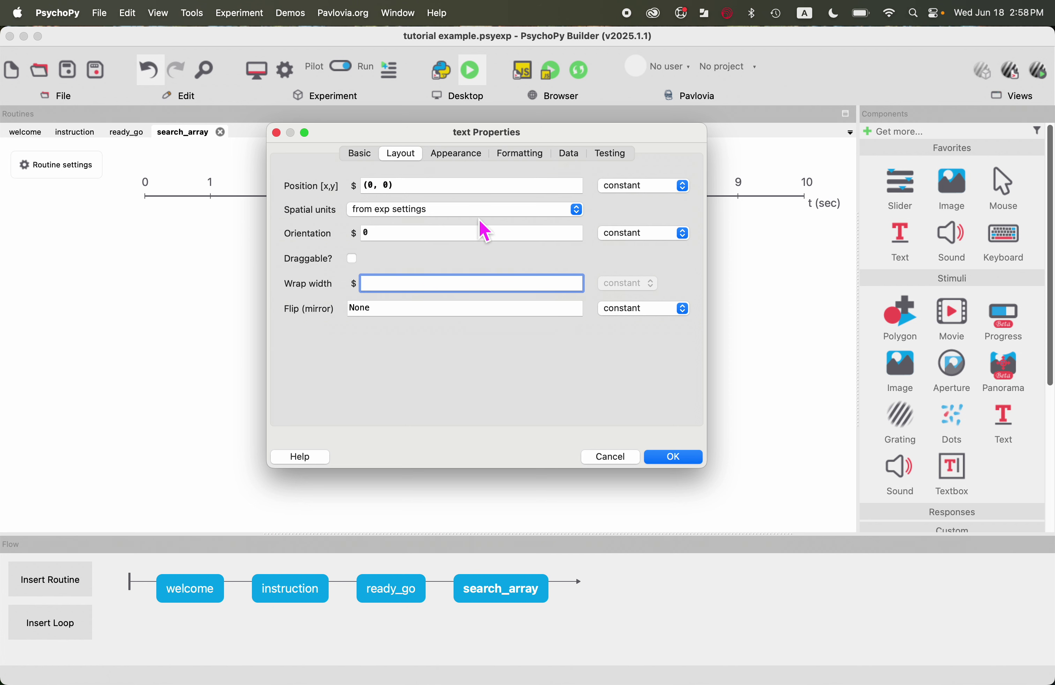
{"action": "left_click", "coordinate": [472, 157]}
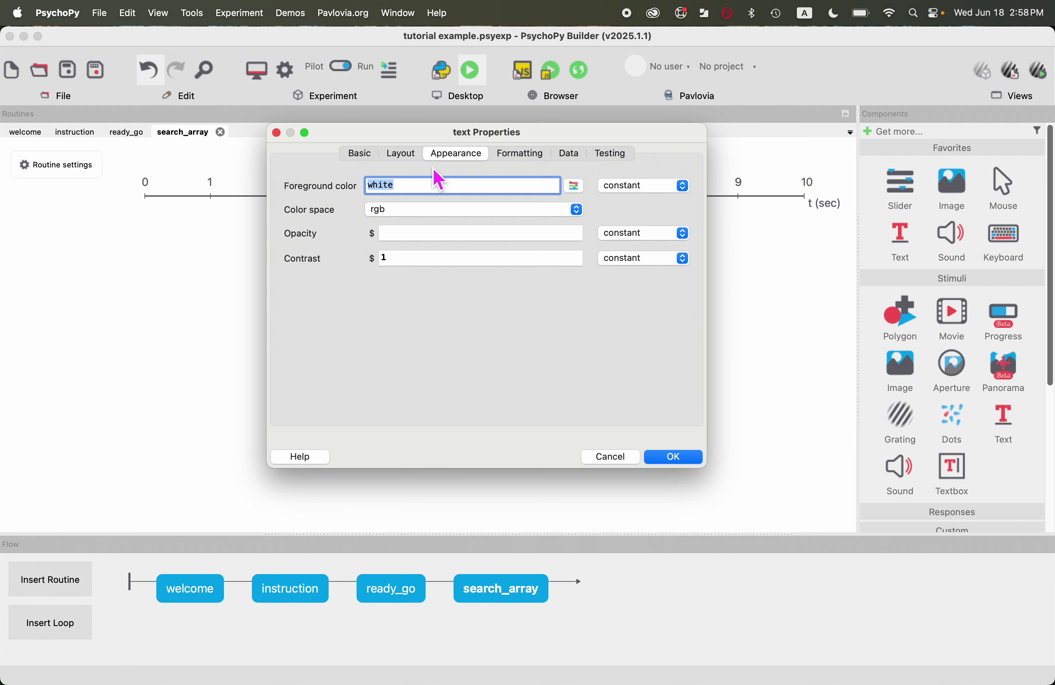
{"action": "left_click", "coordinate": [521, 155]}
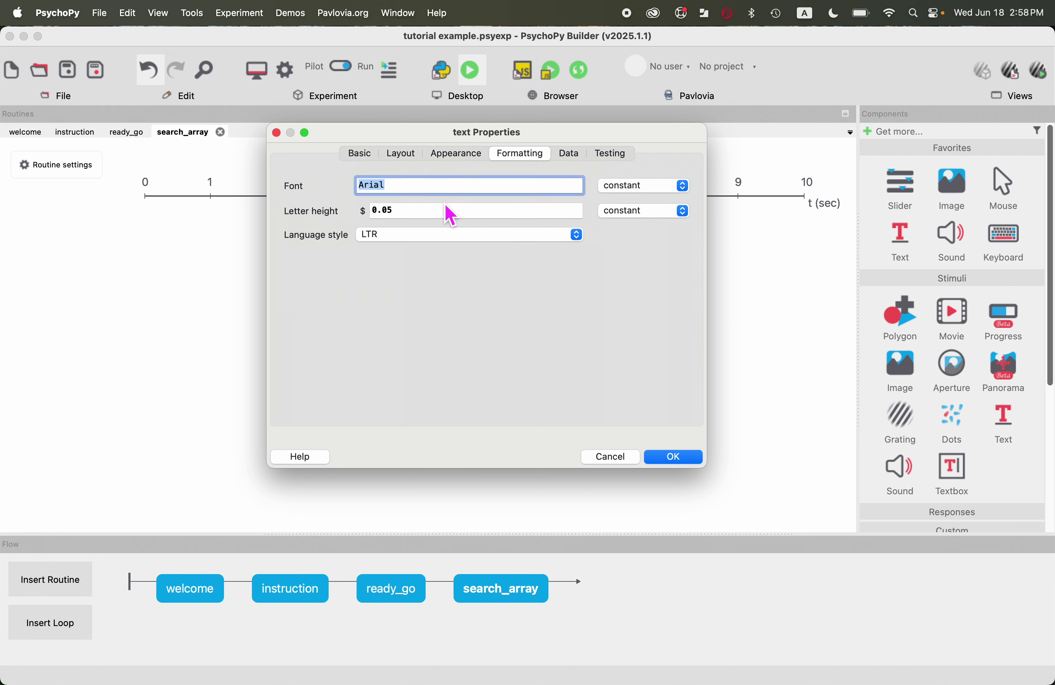
{"action": "left_click", "coordinate": [395, 213]}
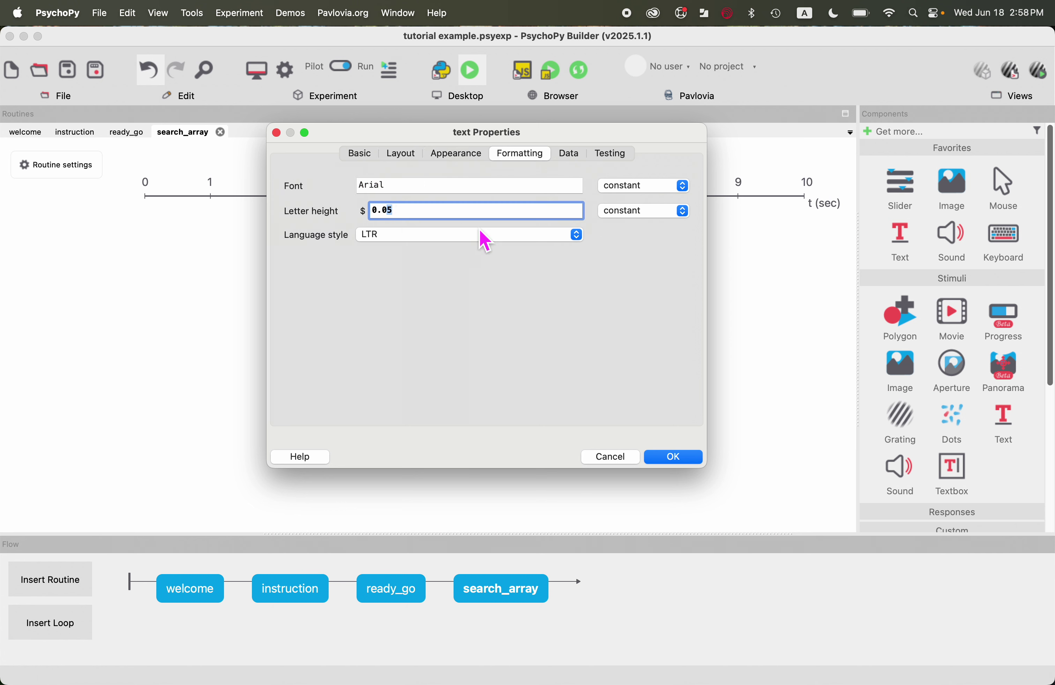
{"action": "key", "text": "BackSpace"}
{"action": "key", "text": "BackSpace"}
{"action": "type", "text": "8"}
{"action": "left_click", "coordinate": [680, 458]}
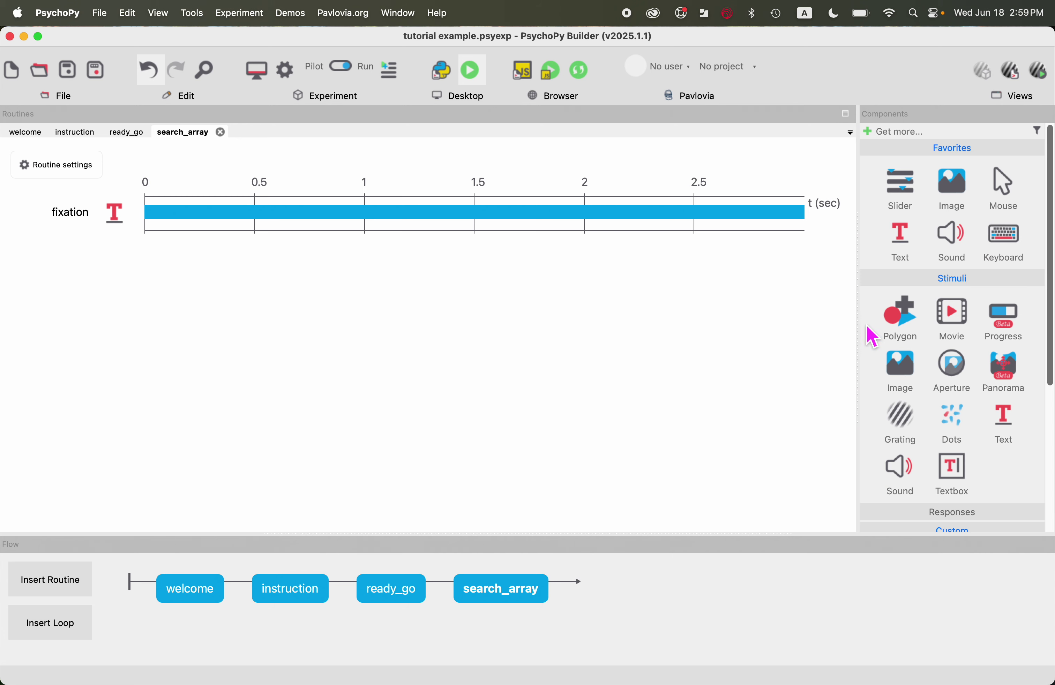
Add a Polygon component named circle to search_array with the Circle shape, starting at 1 second and lasting 2 seconds.
{"action": "left_click", "coordinate": [908, 329]}
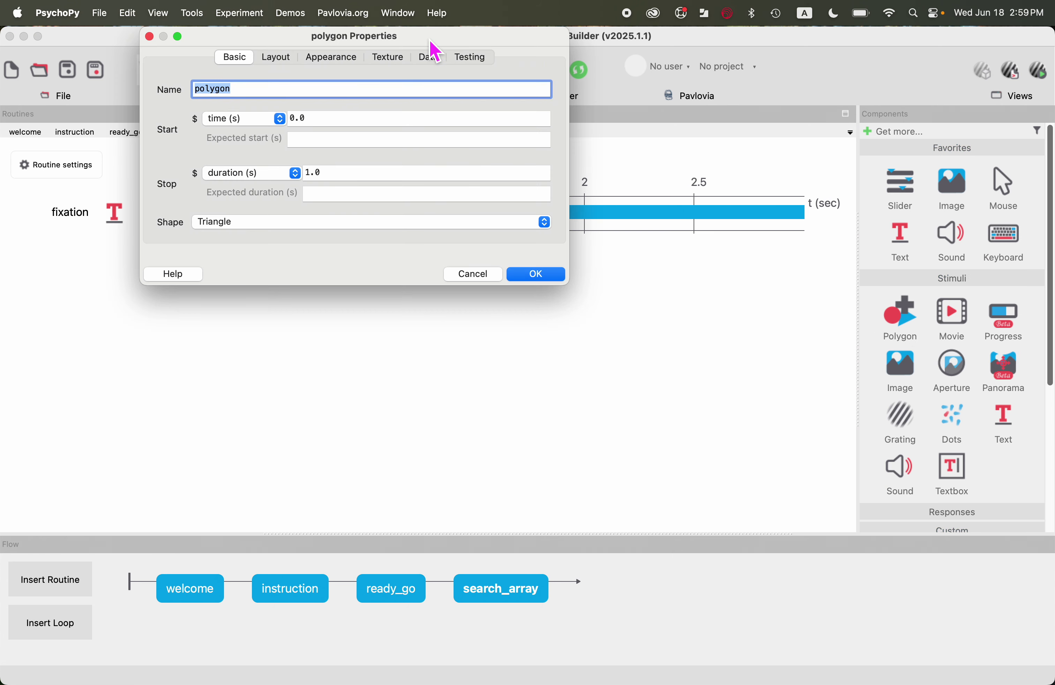
{"action": "left_click_drag", "start_coordinate": [431, 42], "coordinate": [583, 218]}
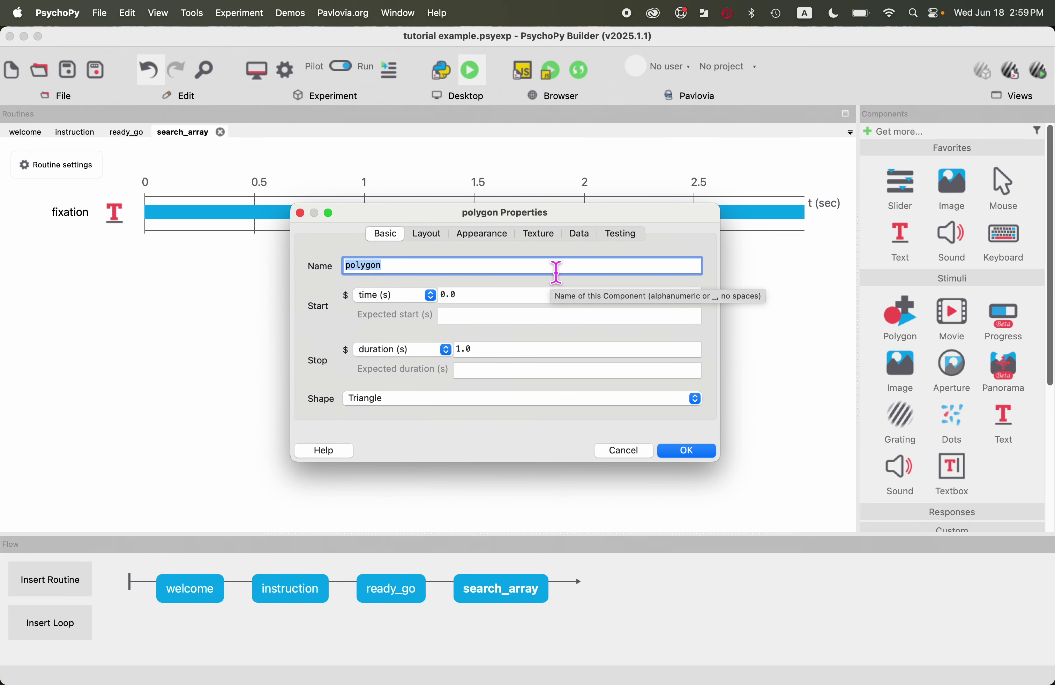
{"action": "type", "text": "circle"}
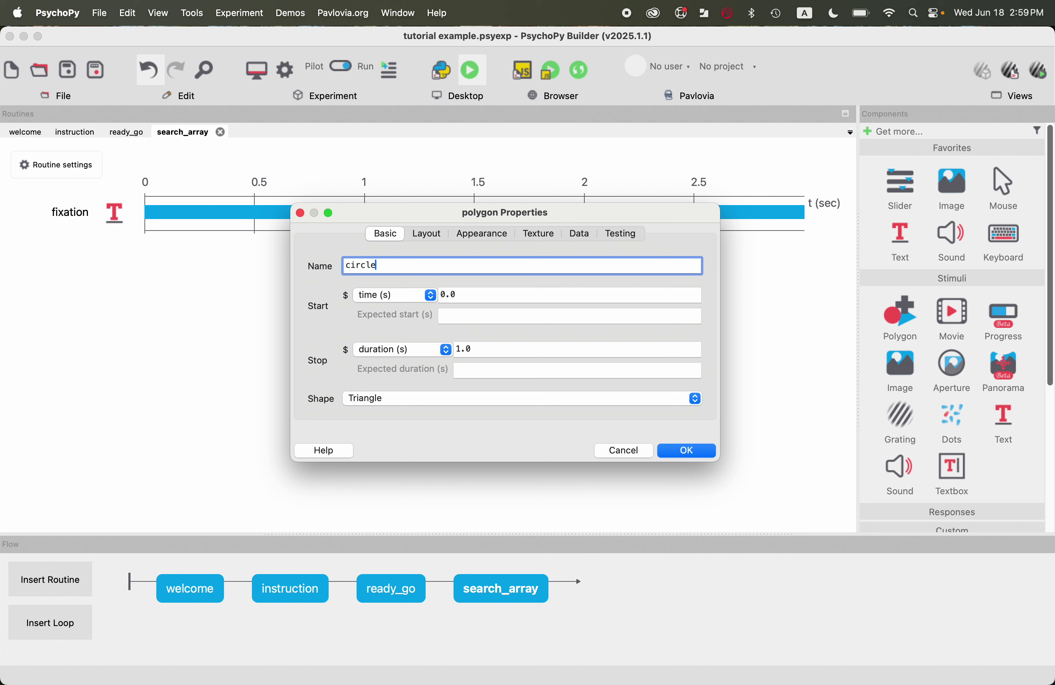
{"action": "double_click", "coordinate": [448, 299]}
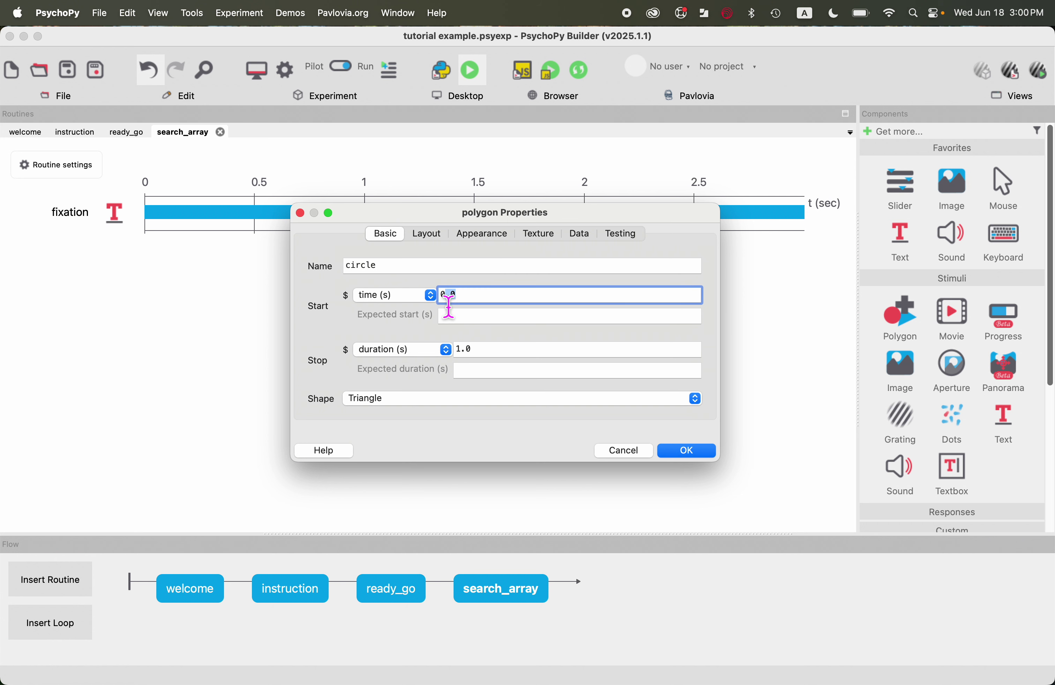
{"action": "left_click_drag", "start_coordinate": [472, 305], "coordinate": [445, 302]}
{"action": "type", "text": "1"}
{"action": "left_click_drag", "start_coordinate": [482, 351], "coordinate": [458, 354]}
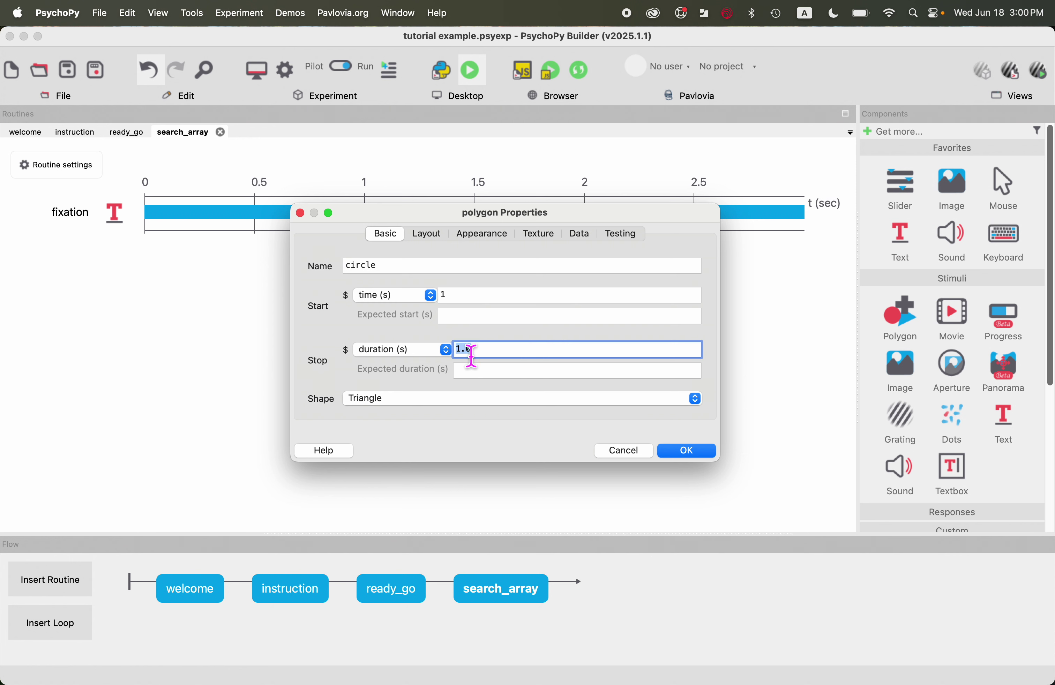
{"action": "type", "text": "2"}
{"action": "left_click", "coordinate": [487, 397]}
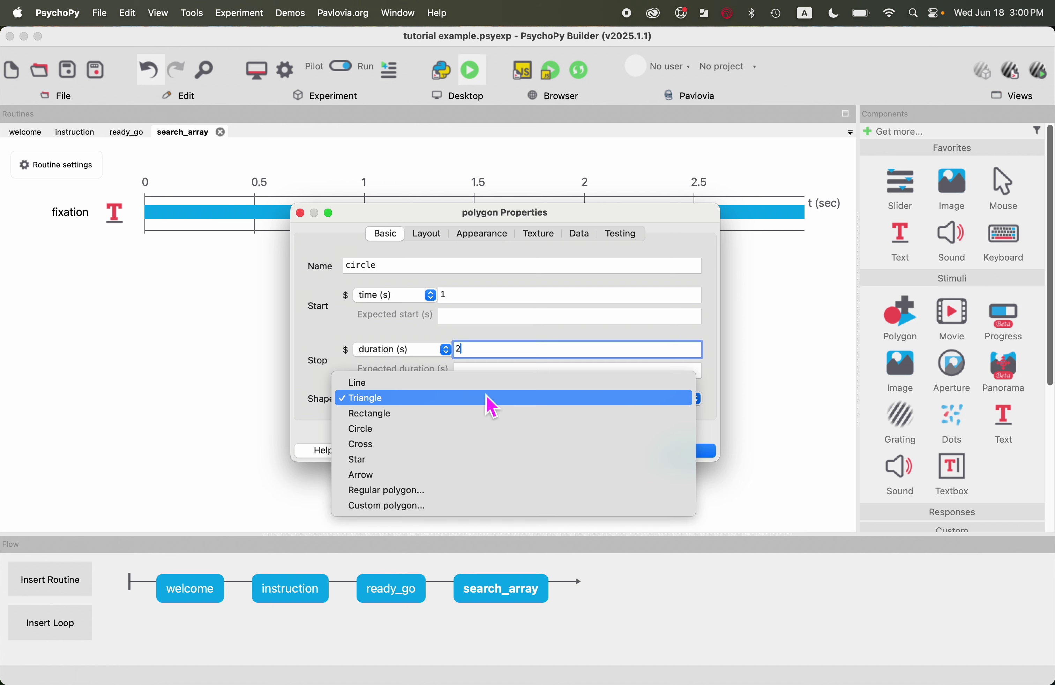
{"action": "left_click", "coordinate": [481, 430]}
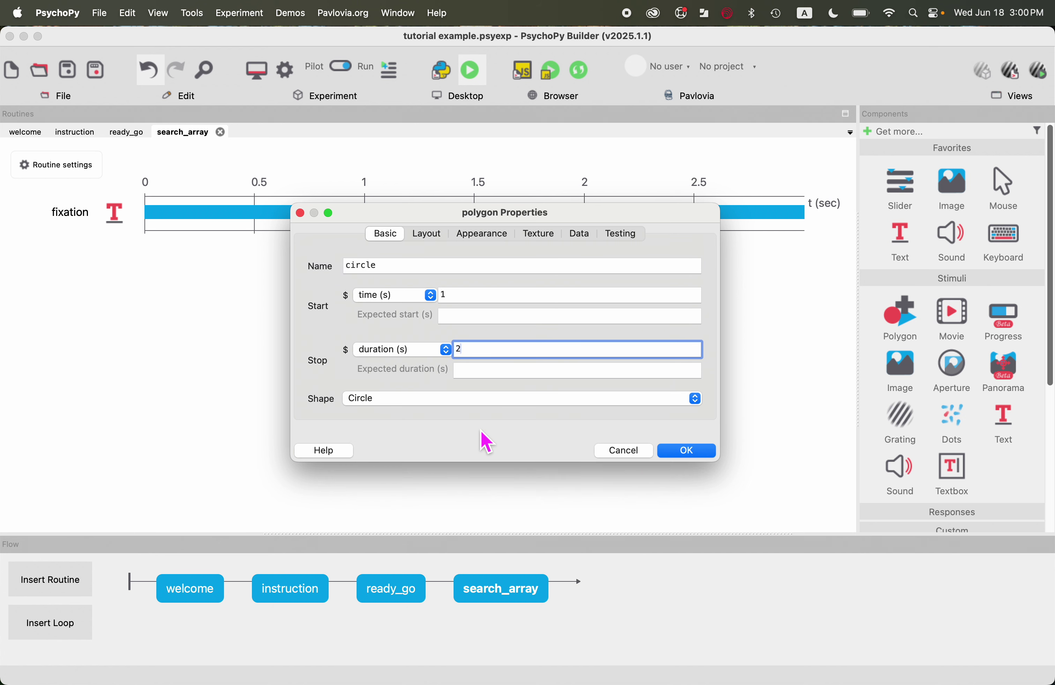
Set the circle's size to (1.5, 1.5).
{"action": "left_click", "coordinate": [428, 234]}
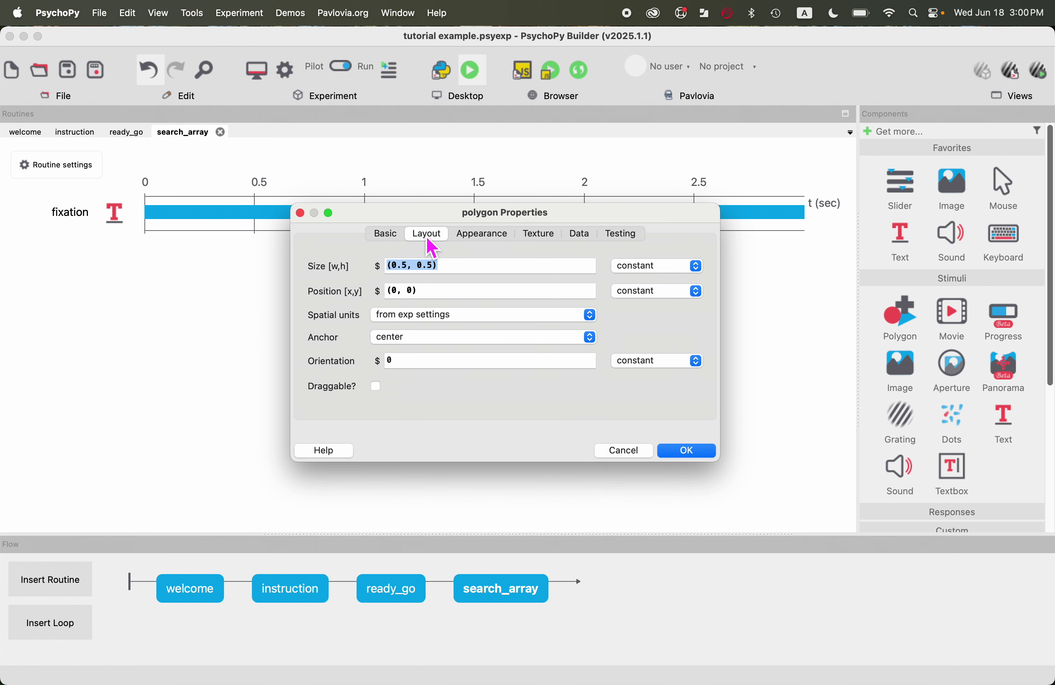
{"action": "left_click", "coordinate": [398, 265]}
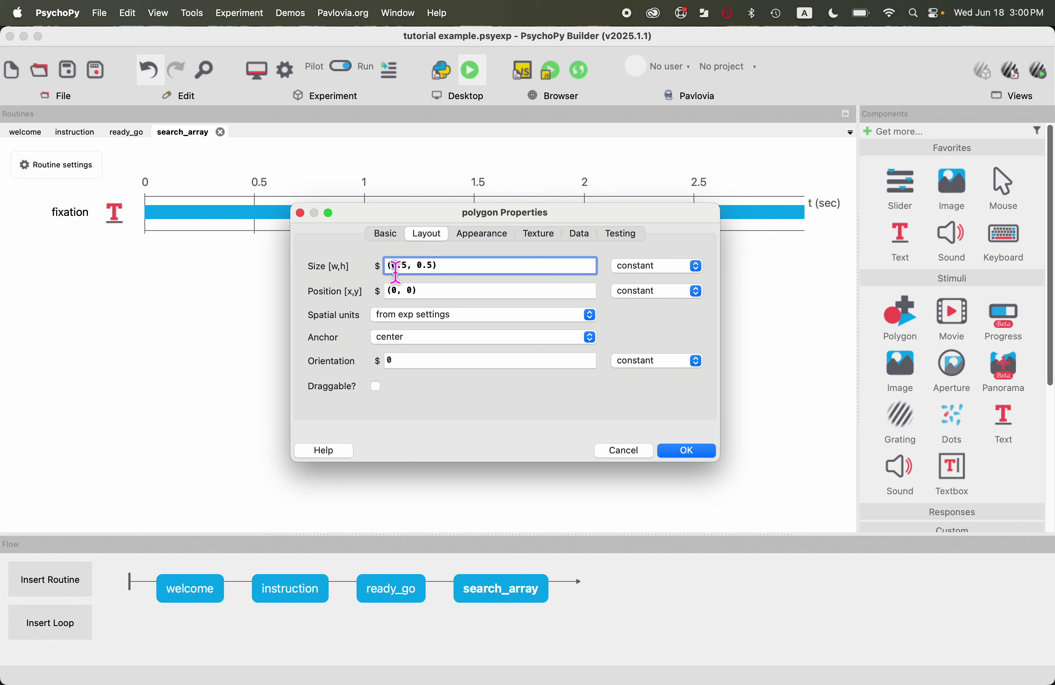
{"action": "key", "text": "Delete"}
{"action": "type", "text": "1"}
{"action": "left_click", "coordinate": [421, 267]}
{"action": "key", "text": "BackSpace"}
{"action": "type", "text": "1"}
Set the circle's position to the variable circleLoc, updated every repeat.
{"action": "key", "text": "Tab"}
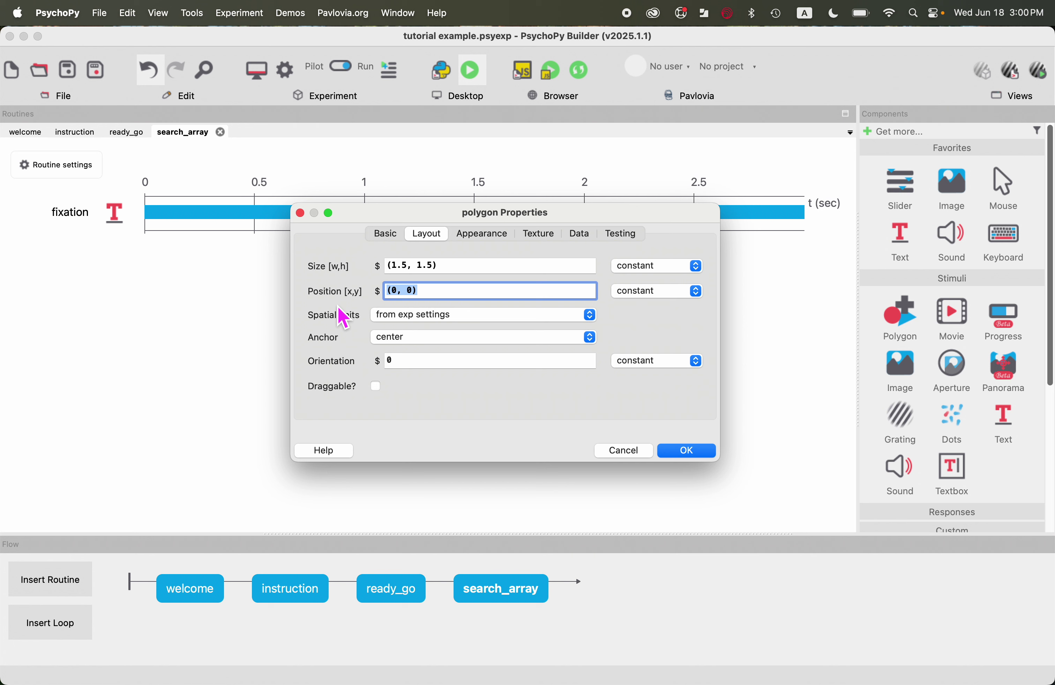
{"action": "type", "text": "circleLoc"}
{"action": "left_click", "coordinate": [391, 296]}
{"action": "left_click", "coordinate": [663, 294]}
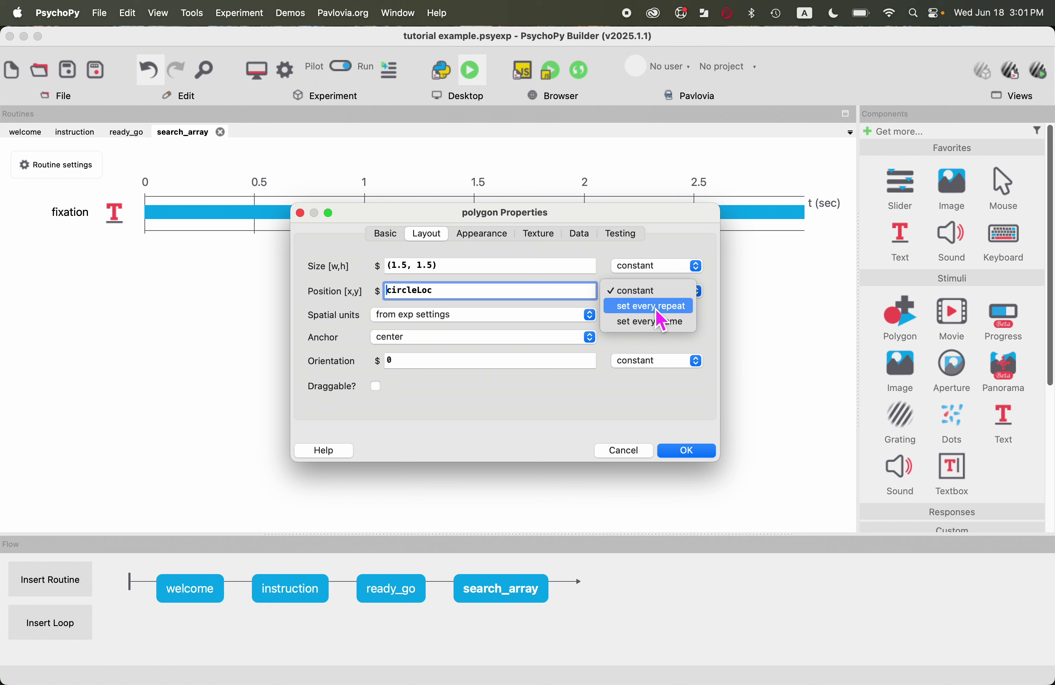
{"action": "left_click", "coordinate": [657, 310]}
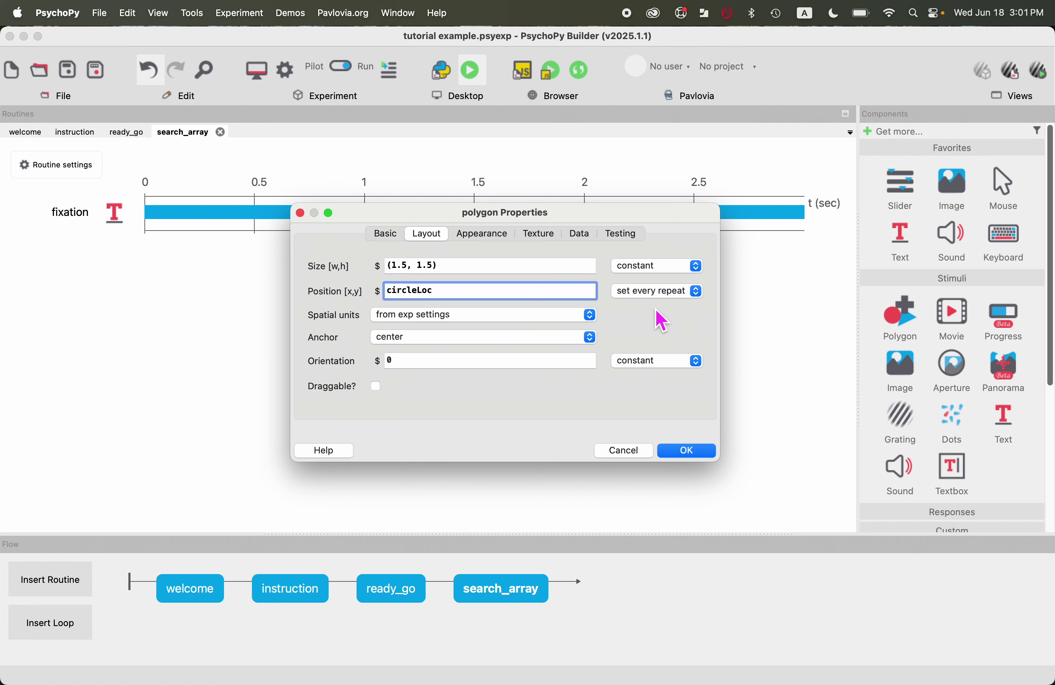
Set the circle's fill color to the variable $circleCol, updated every repeat.
{"action": "left_click", "coordinate": [498, 236]}
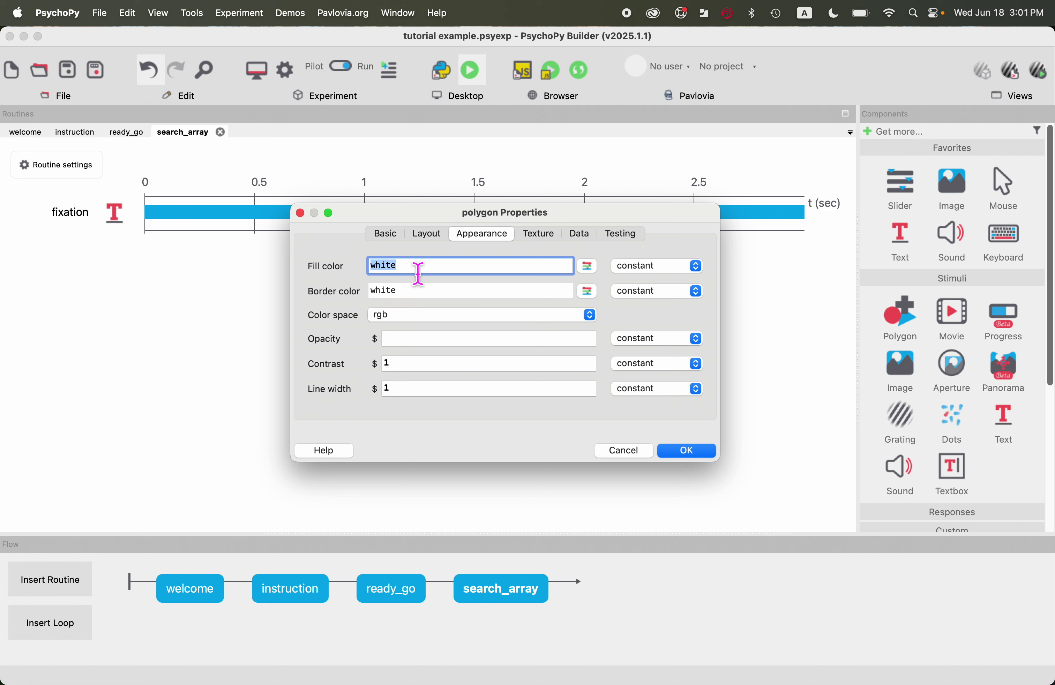
{"action": "type", "text": "$circleCol"}
{"action": "left_click", "coordinate": [668, 268]}
{"action": "left_click", "coordinate": [651, 285]}
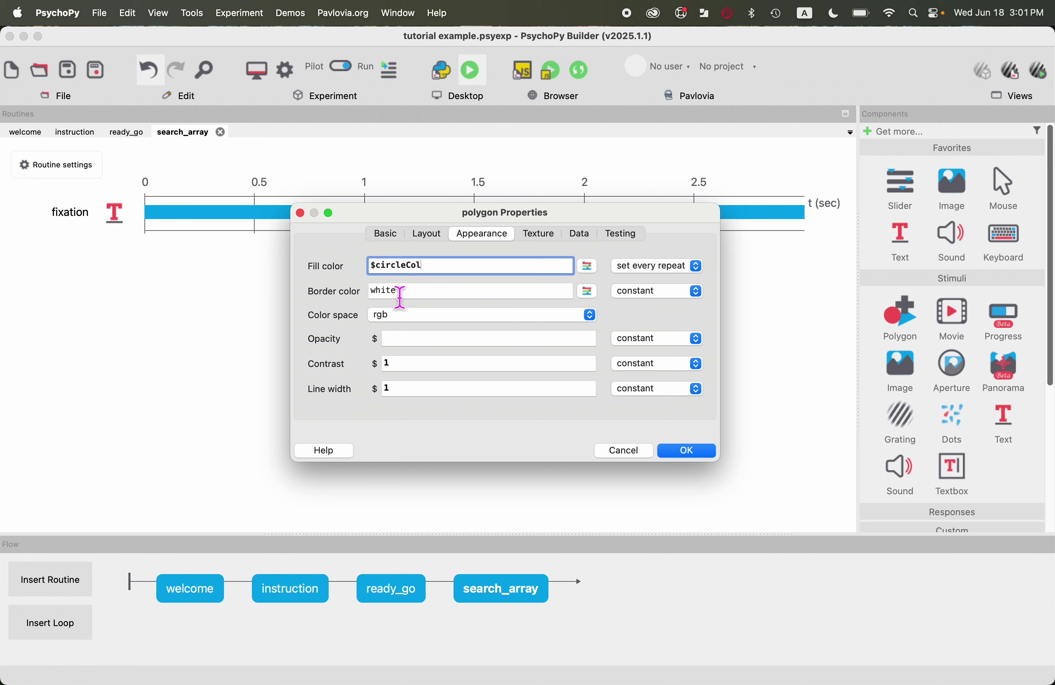
Clear the circle's border color and save the component's properties.
{"action": "double_click", "coordinate": [422, 294]}
{"action": "key", "text": "BackSpace"}
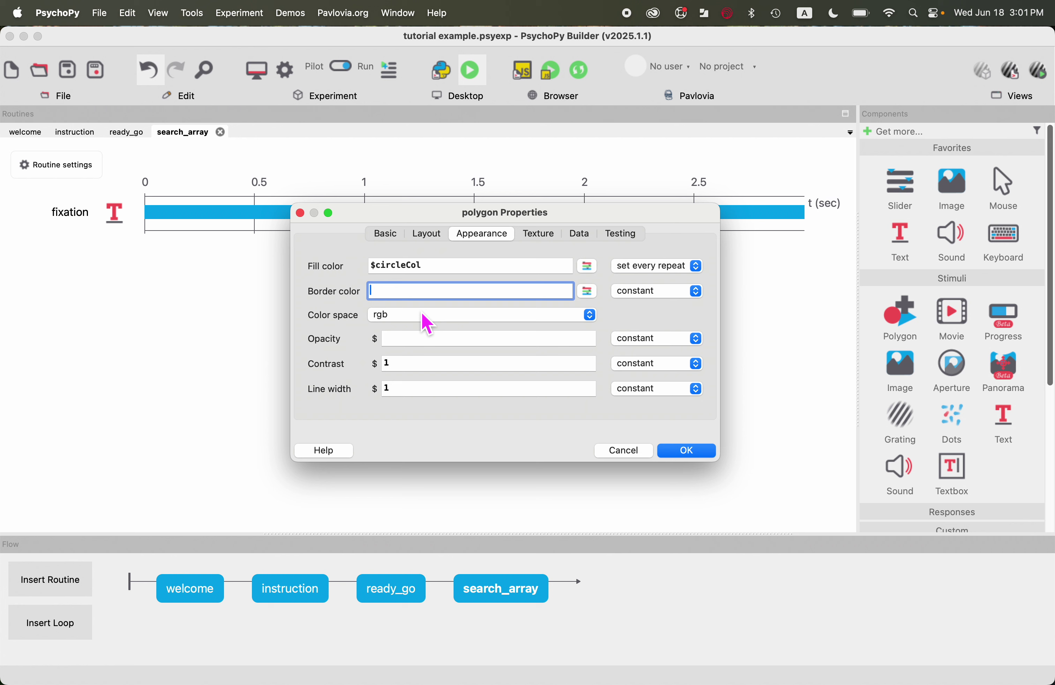
{"action": "left_click", "coordinate": [543, 241]}
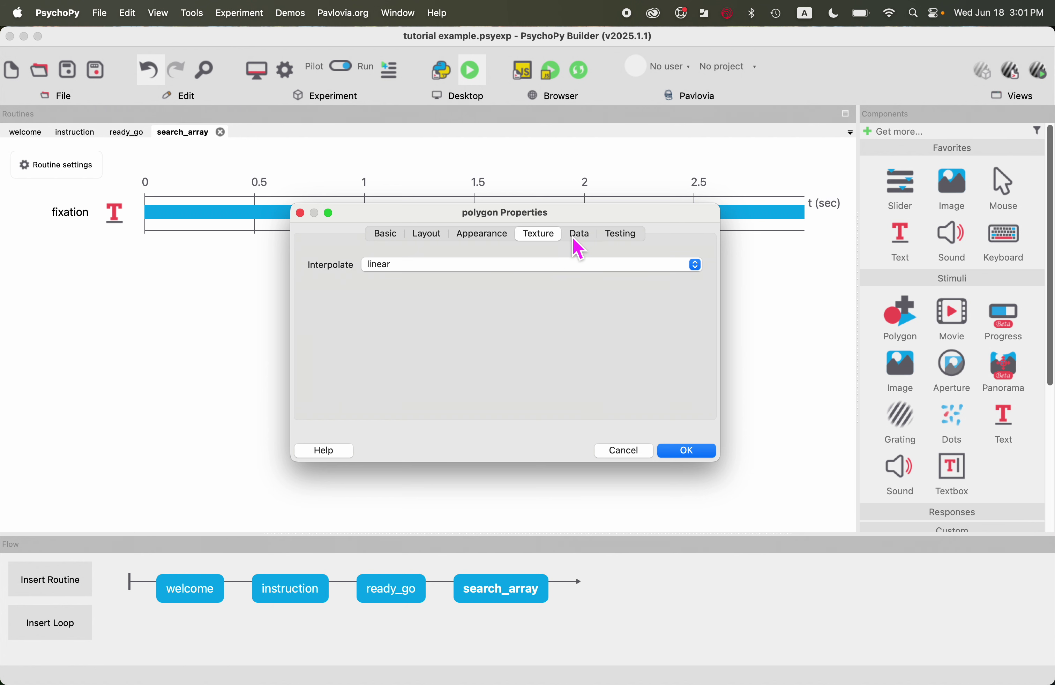
{"action": "left_click", "coordinate": [583, 243]}
{"action": "left_click", "coordinate": [608, 241]}
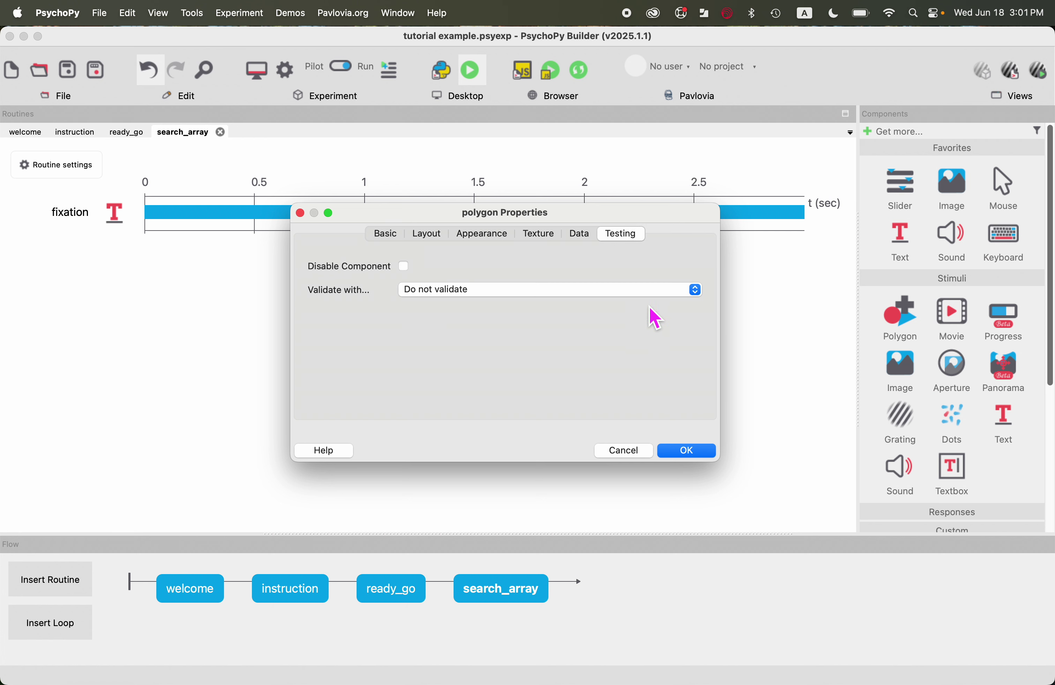
{"action": "left_click", "coordinate": [691, 452]}
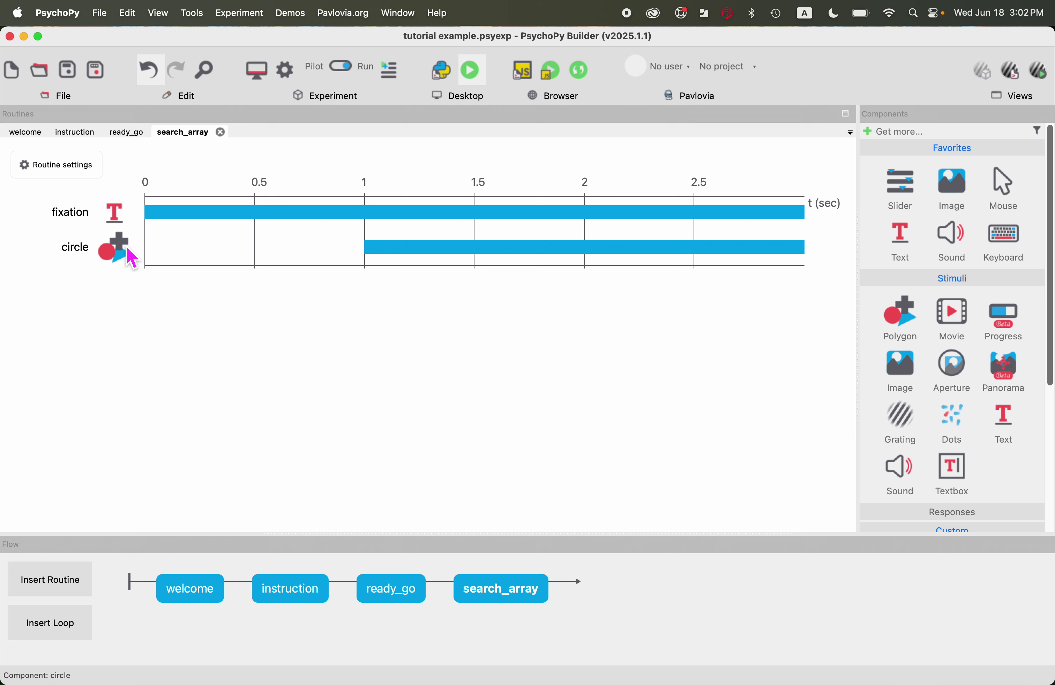
Duplicate the circle component within search_array and name the copy diamond.
{"action": "right_click", "coordinate": [128, 270]}
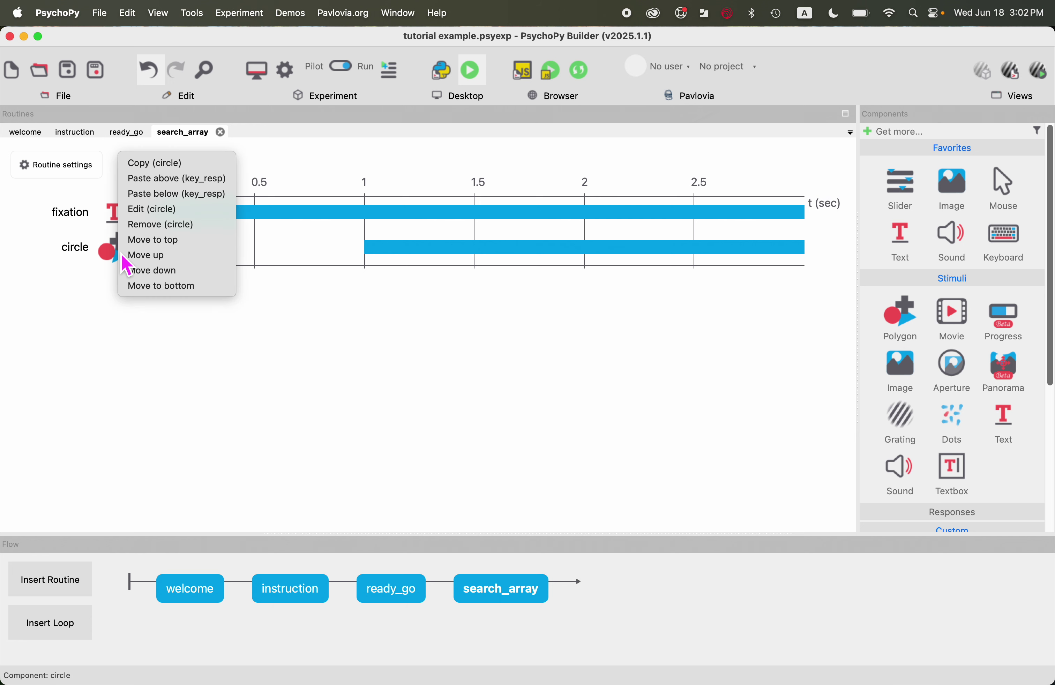
{"action": "left_click", "coordinate": [171, 165]}
{"action": "right_click", "coordinate": [195, 313]}
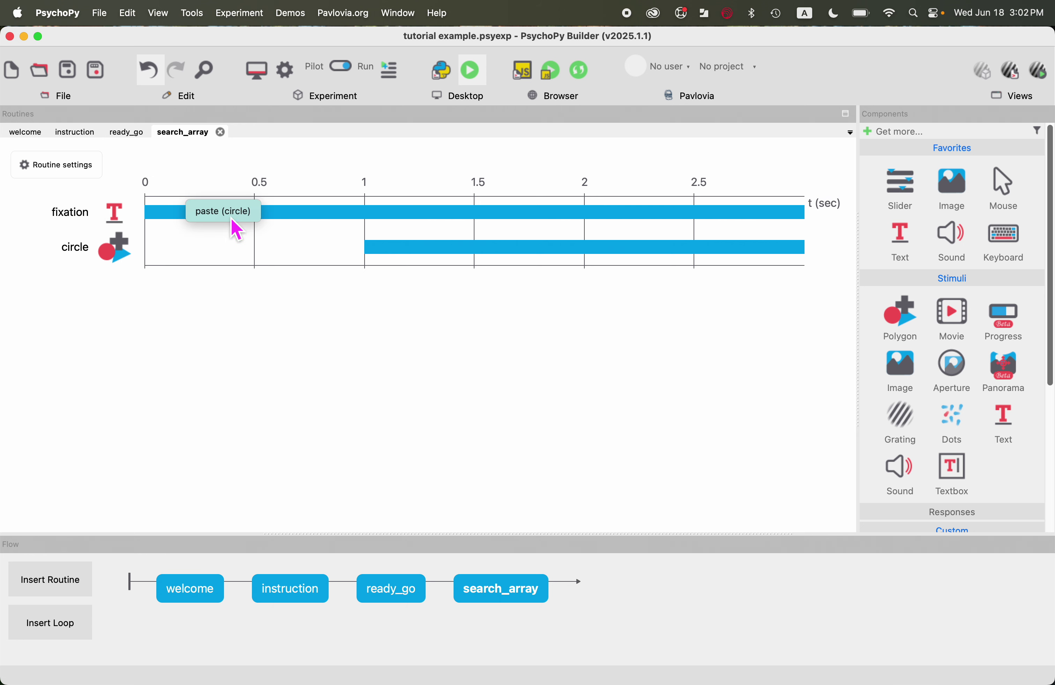
{"action": "left_click", "coordinate": [236, 213]}
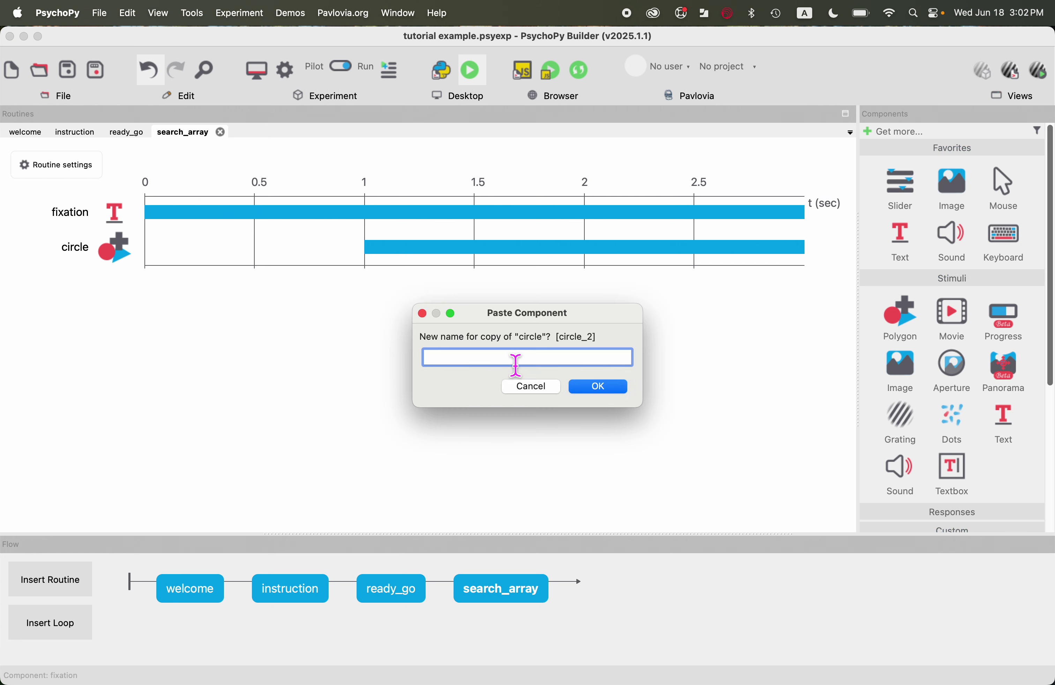
{"action": "type", "text": "diamond"}
{"action": "key", "text": "Return"}
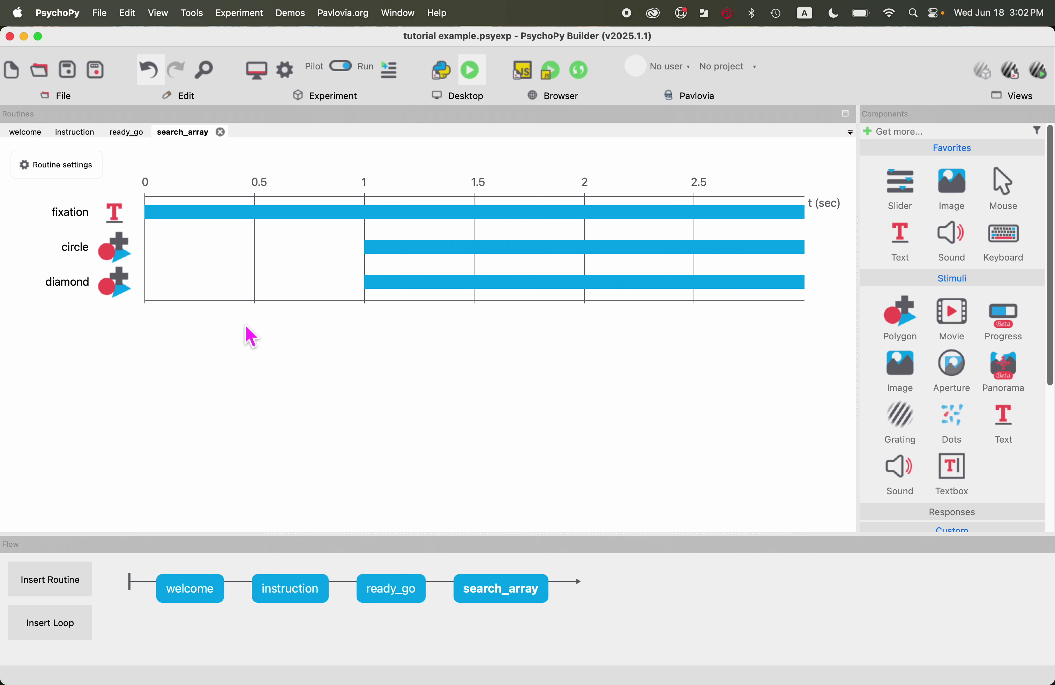
Change the diamond component's shape to Rectangle.
{"action": "left_click", "coordinate": [116, 284]}
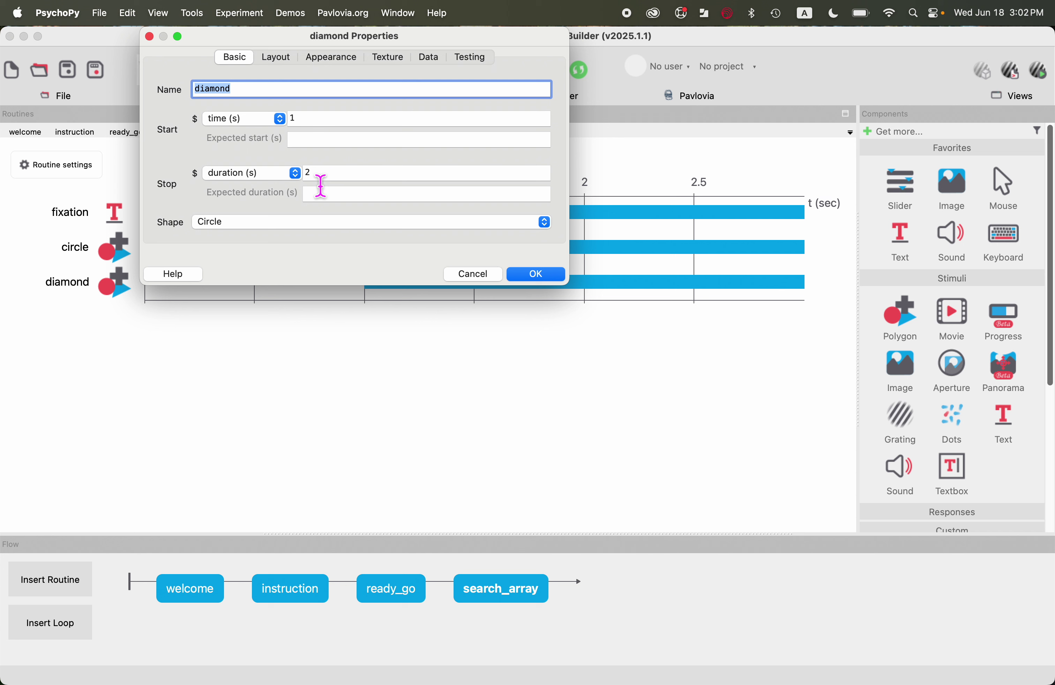
{"action": "left_click", "coordinate": [250, 222]}
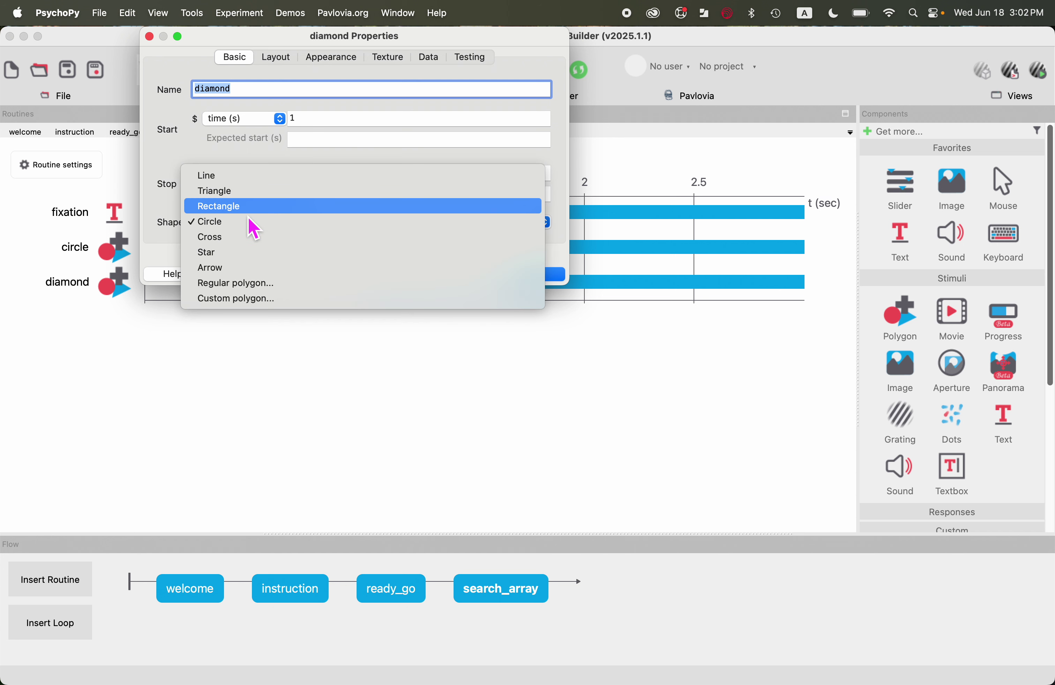
{"action": "left_click", "coordinate": [222, 212]}
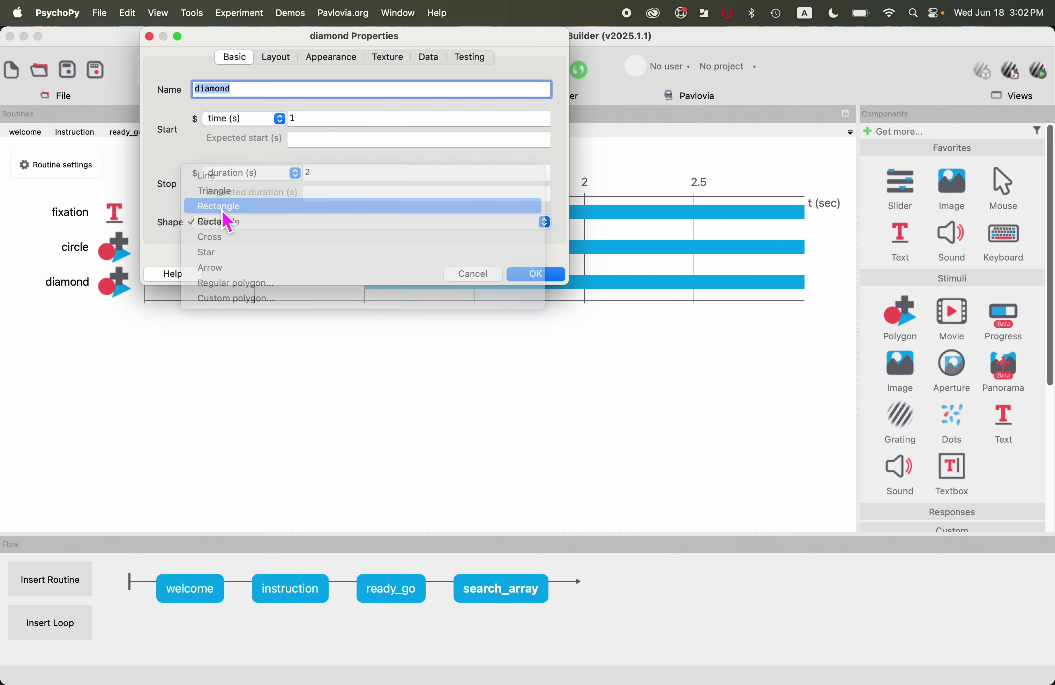
Set the diamond's size to (1.2, 1.2).
{"action": "left_click", "coordinate": [274, 58]}
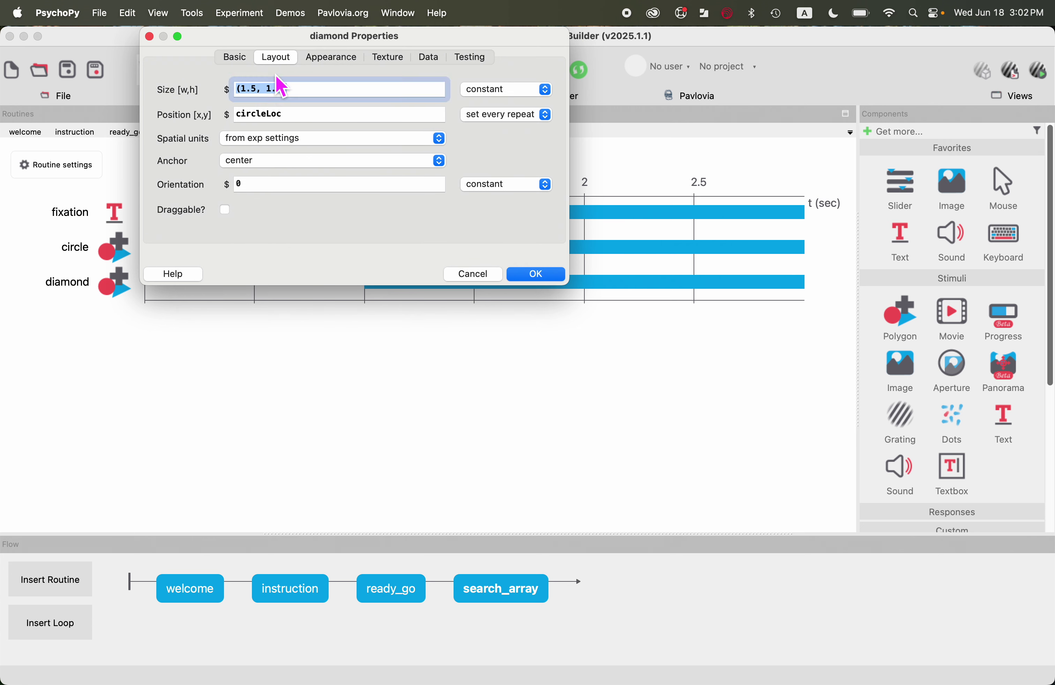
{"action": "left_click", "coordinate": [262, 91]}
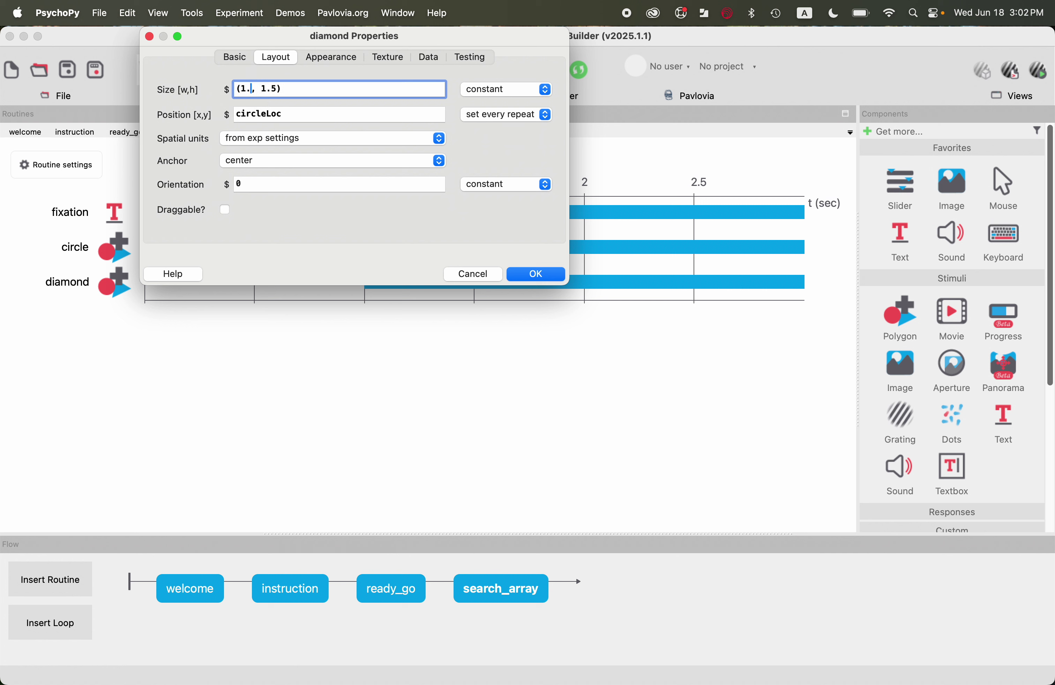
{"action": "key", "text": "BackSpace"}
{"action": "type", "text": "2"}
{"action": "left_click", "coordinate": [285, 92]}
{"action": "key", "text": "BackSpace"}
{"action": "type", "text": "2"}
Set the diamond's position to the variable diamondLoc and its orientation to 45.
{"action": "left_click_drag", "start_coordinate": [273, 116], "coordinate": [234, 116]}
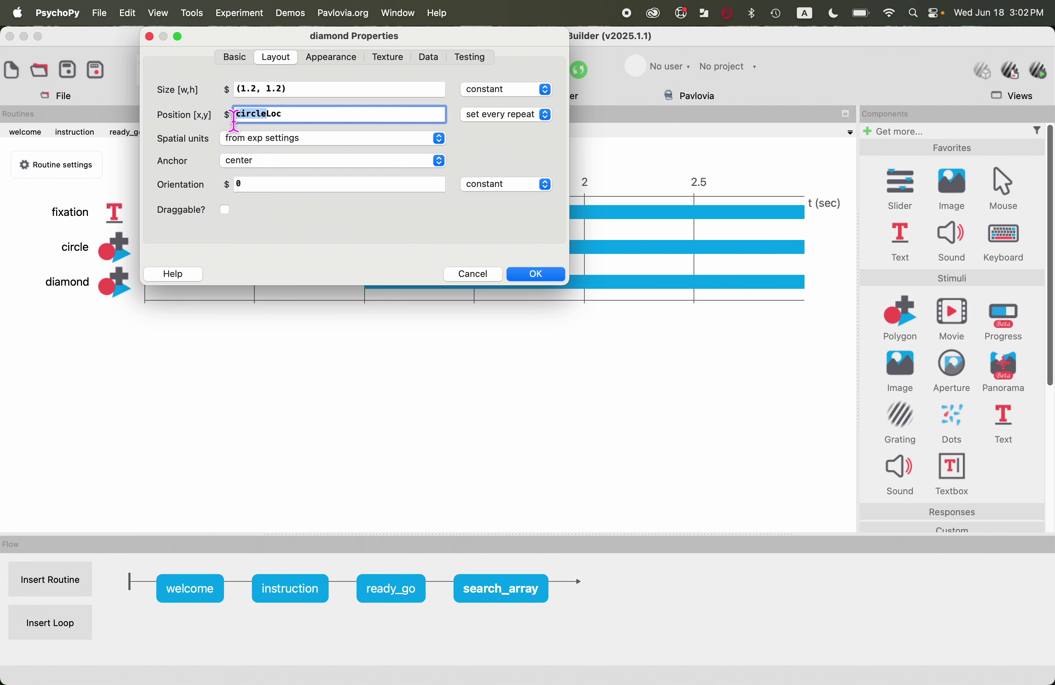
{"action": "type", "text": "diamond"}
{"action": "left_click", "coordinate": [238, 187]}
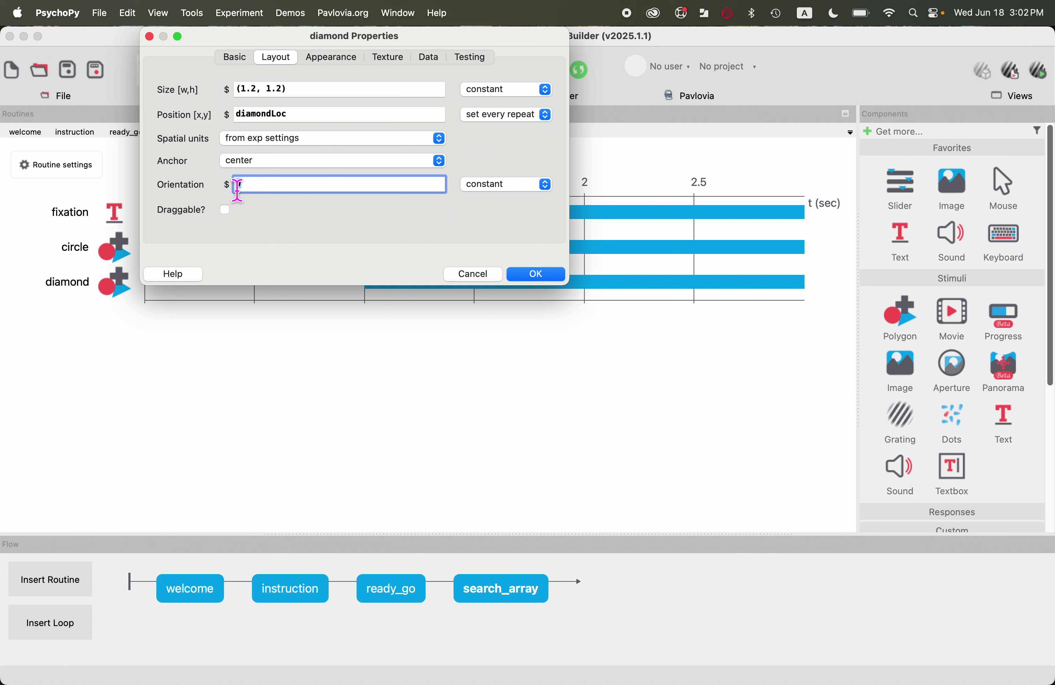
{"action": "type", "text": "45"}
Set the diamond's fill color to the variable $diamondCol and save its properties.
{"action": "left_click", "coordinate": [338, 58]}
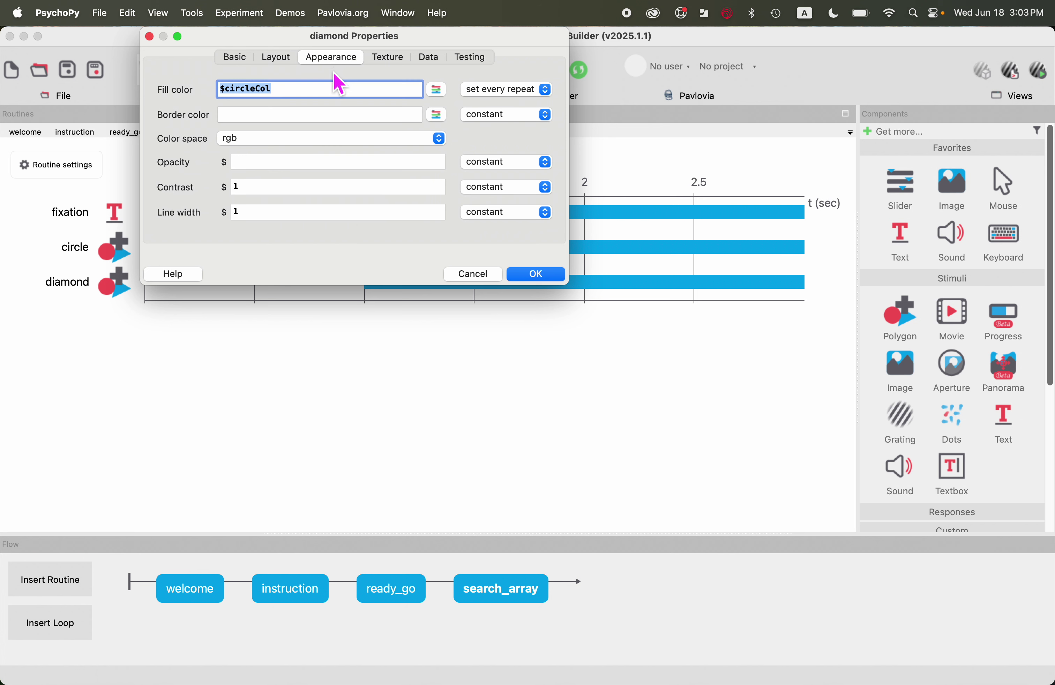
{"action": "left_click_drag", "start_coordinate": [261, 97], "coordinate": [225, 97]}
{"action": "type", "text": "diamond"}
{"action": "left_click", "coordinate": [393, 71]}
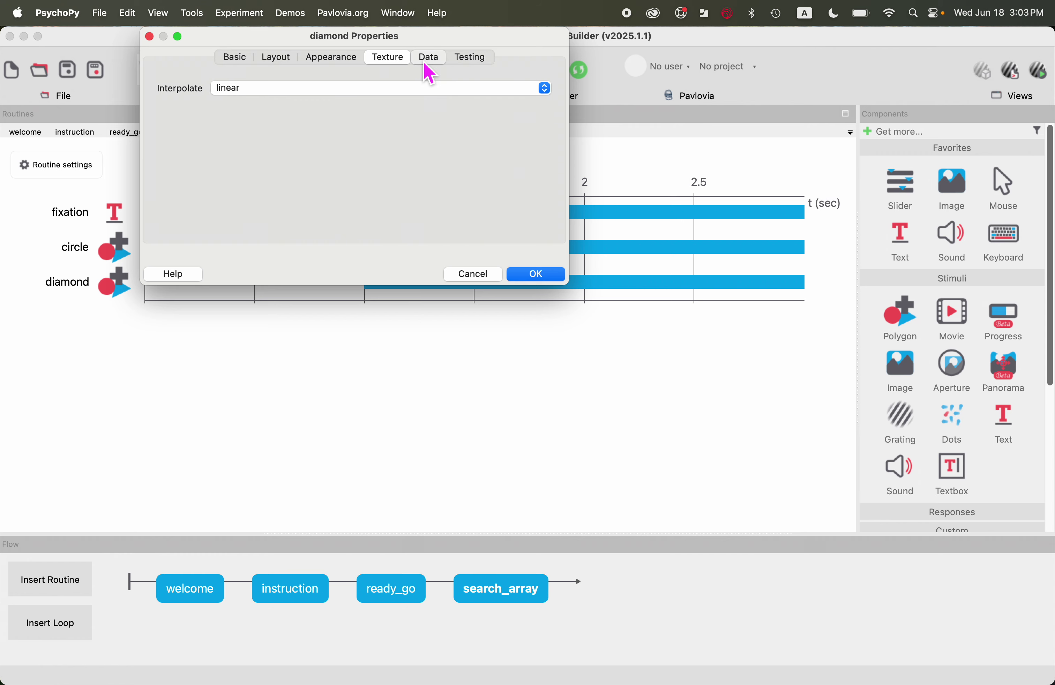
{"action": "left_click", "coordinate": [428, 68]}
{"action": "left_click", "coordinate": [465, 67]}
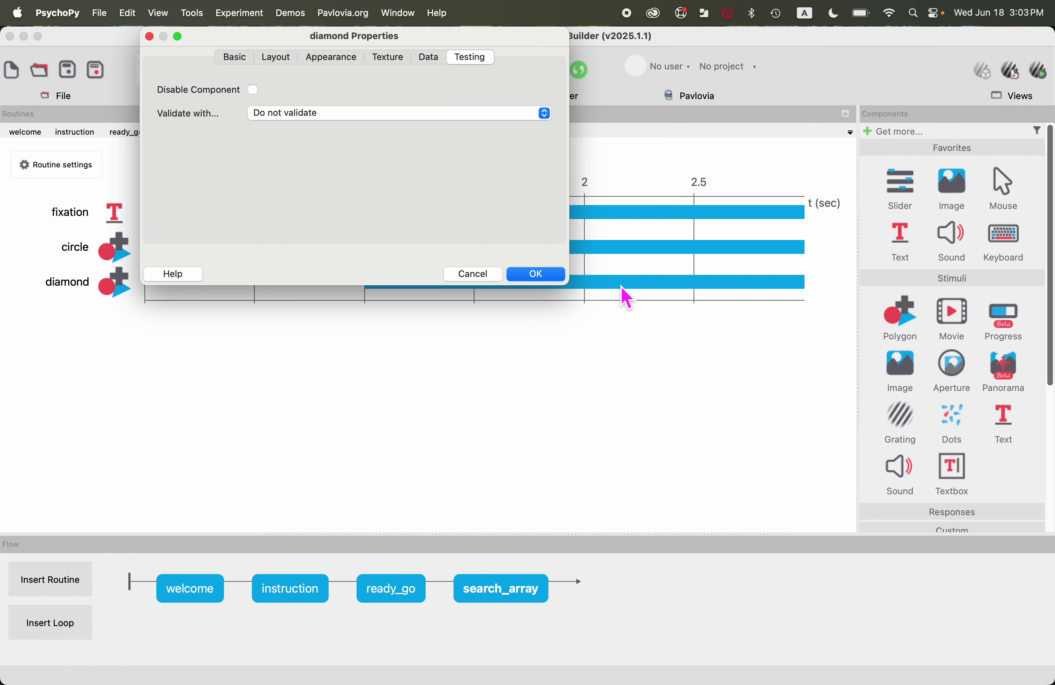
{"action": "left_click", "coordinate": [545, 279]}
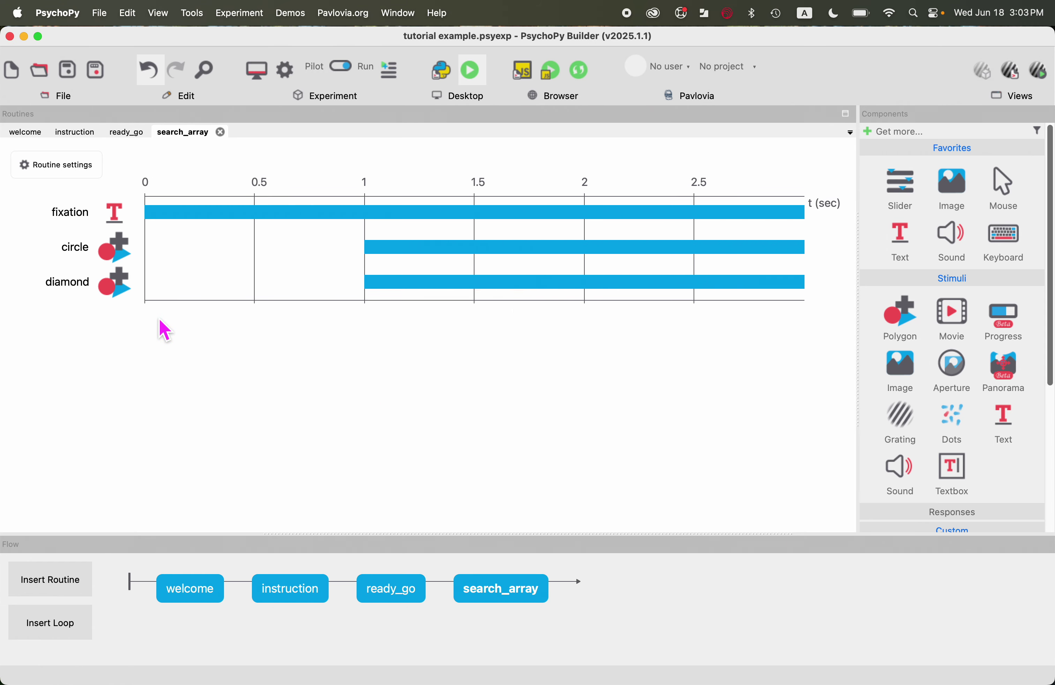
Paste another copy of the circle component into search_array.
{"action": "right_click", "coordinate": [161, 331]}
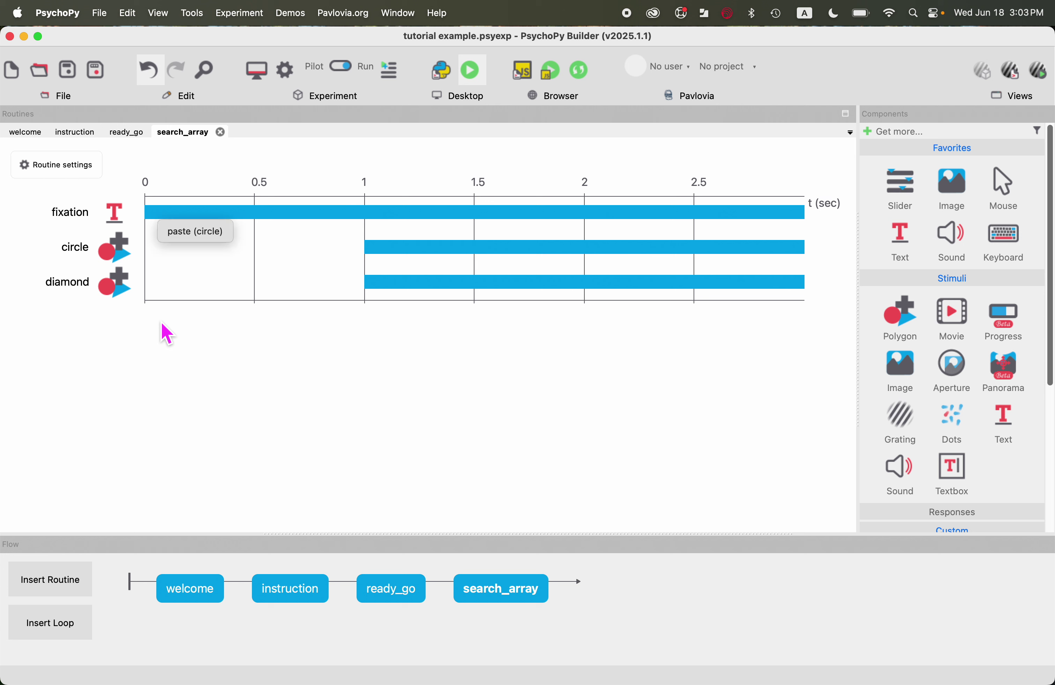
Paste a copy of the circle component named "square" and set its shape to Rectangle.
{"action": "left_click", "coordinate": [207, 236]}
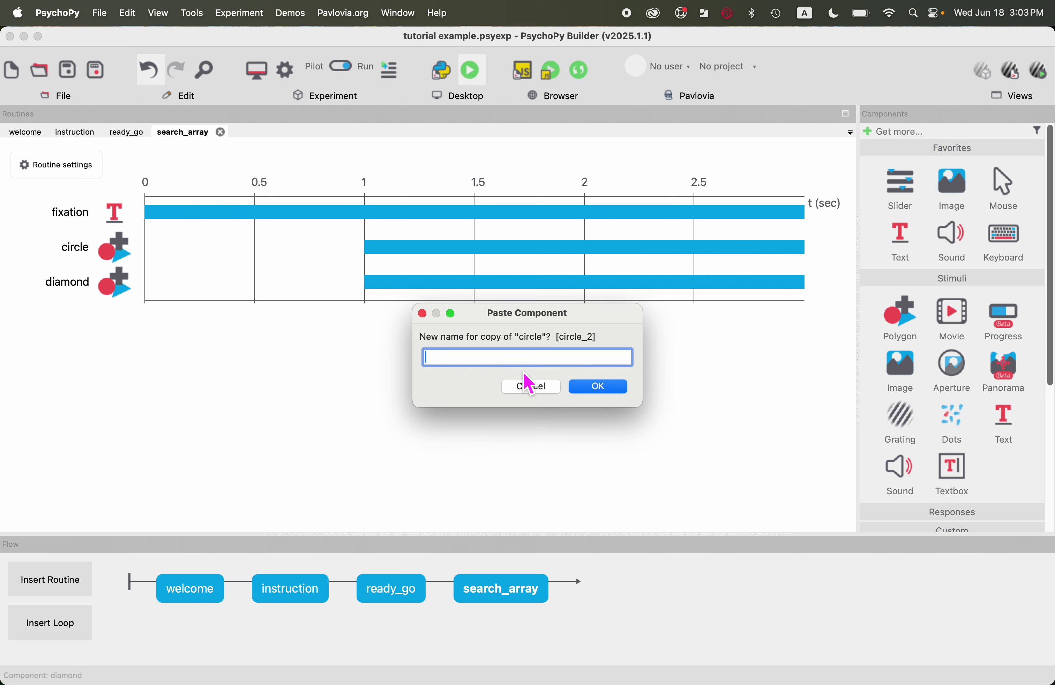
{"action": "type", "text": "square"}
{"action": "key", "text": "Return"}
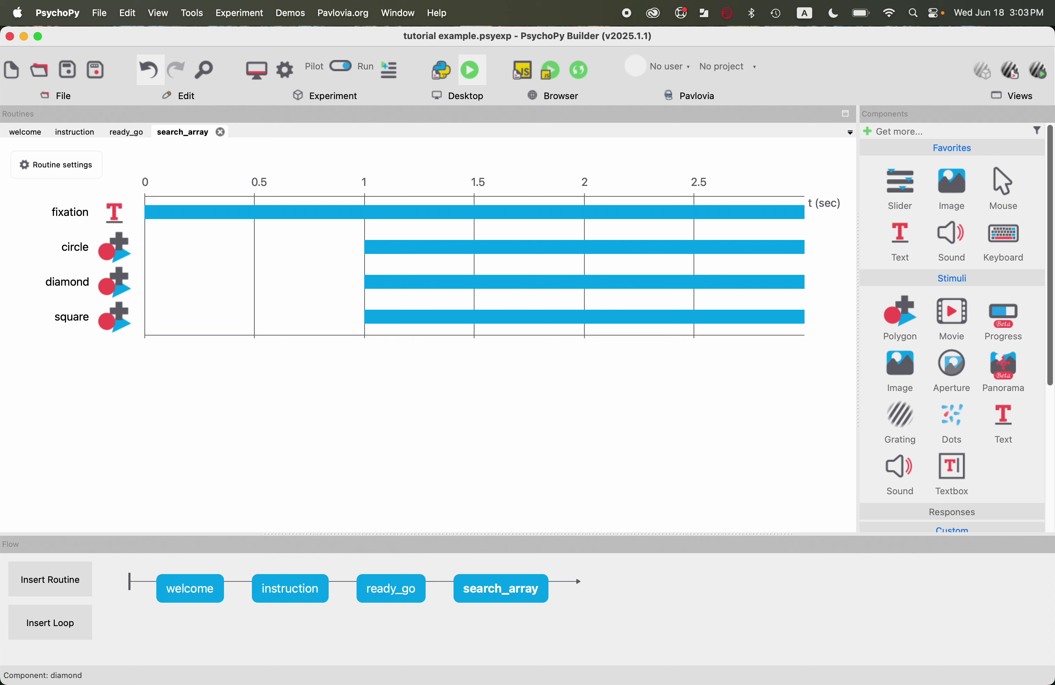
{"action": "double_click", "coordinate": [115, 327]}
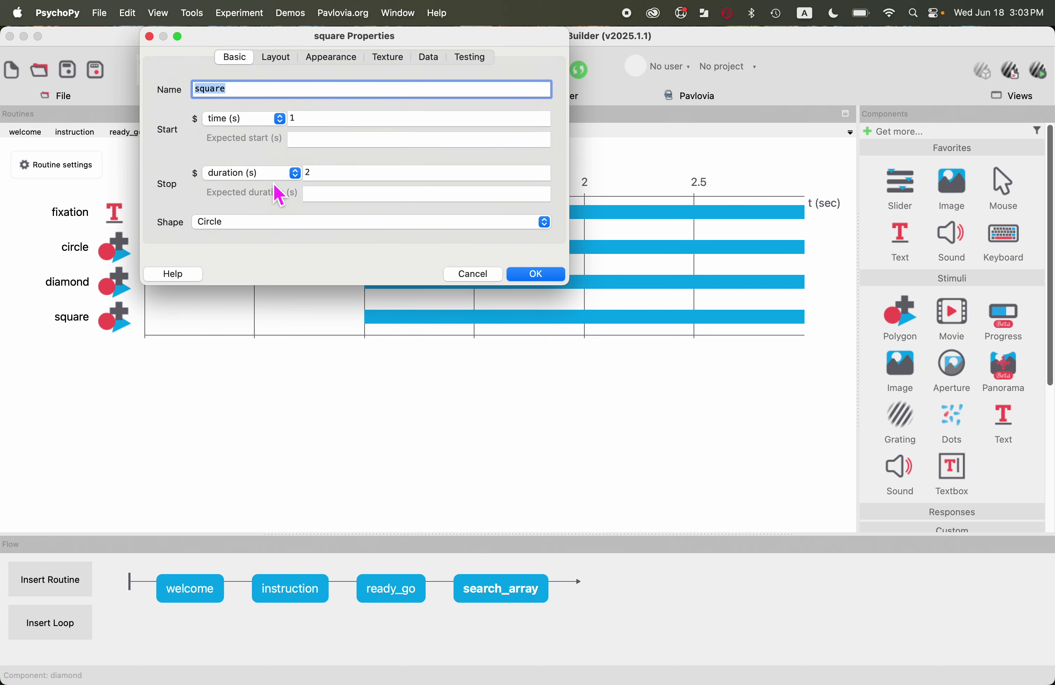
{"action": "left_click", "coordinate": [247, 222]}
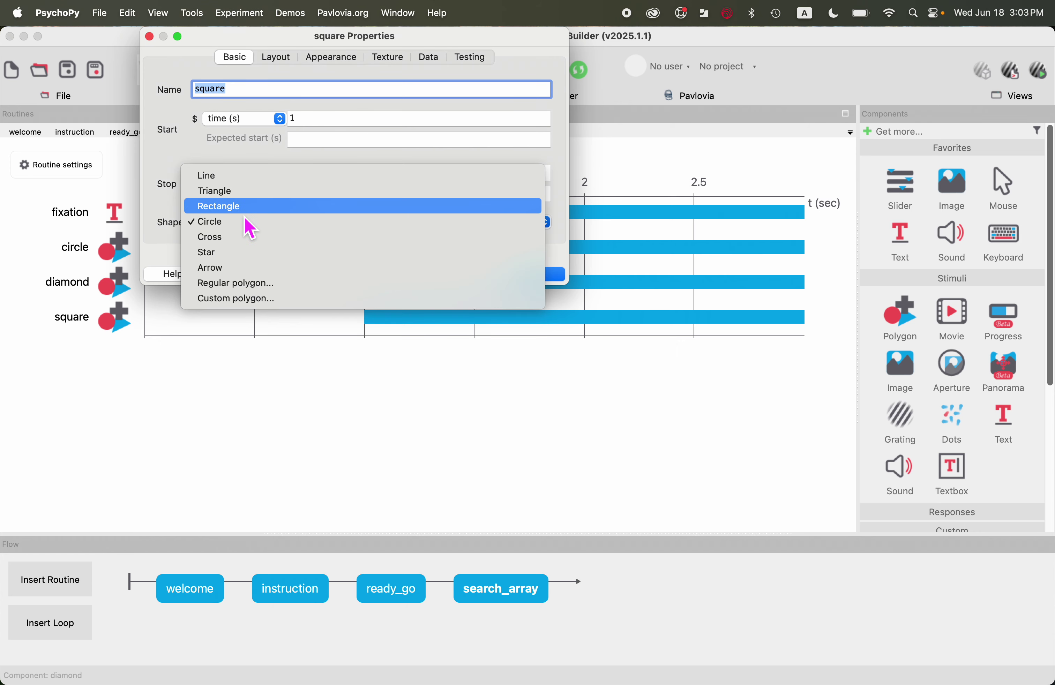
{"action": "left_click", "coordinate": [214, 207]}
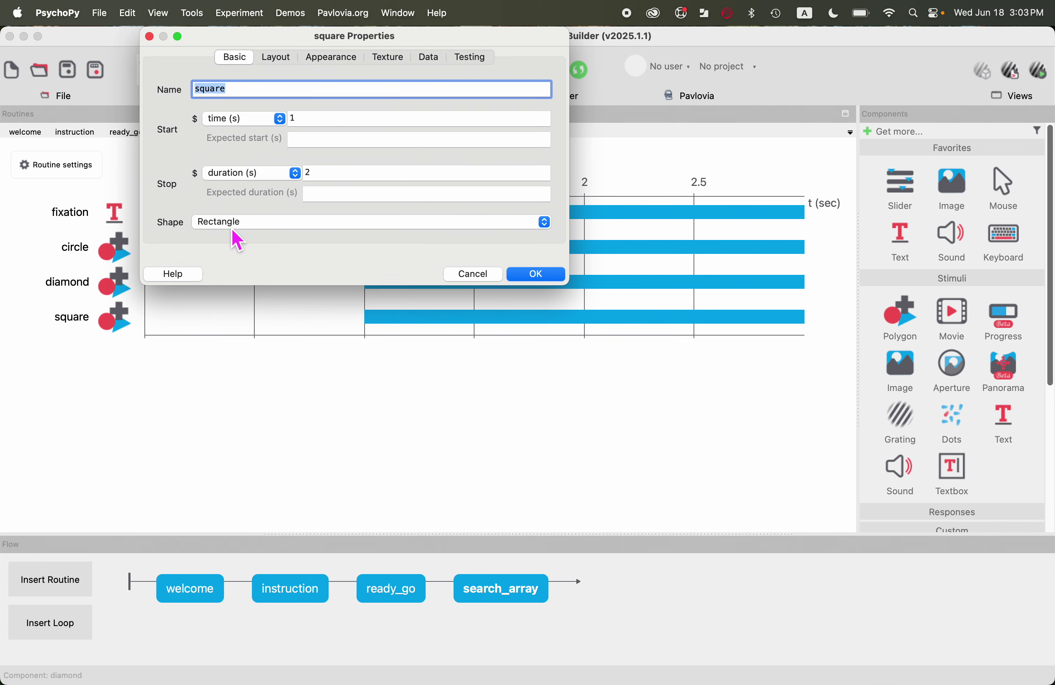
Set the square component's size to (1.2, 1.2).
{"action": "left_click", "coordinate": [277, 57]}
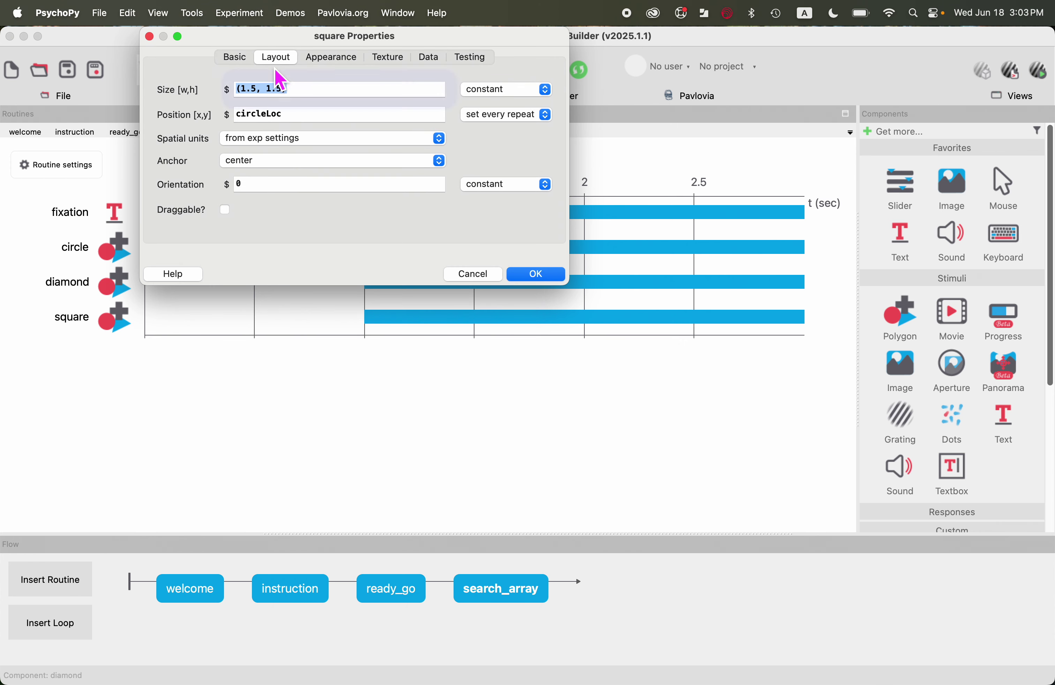
{"action": "left_click", "coordinate": [260, 91]}
{"action": "key", "text": "BackSpace"}
{"action": "type", "text": "2"}
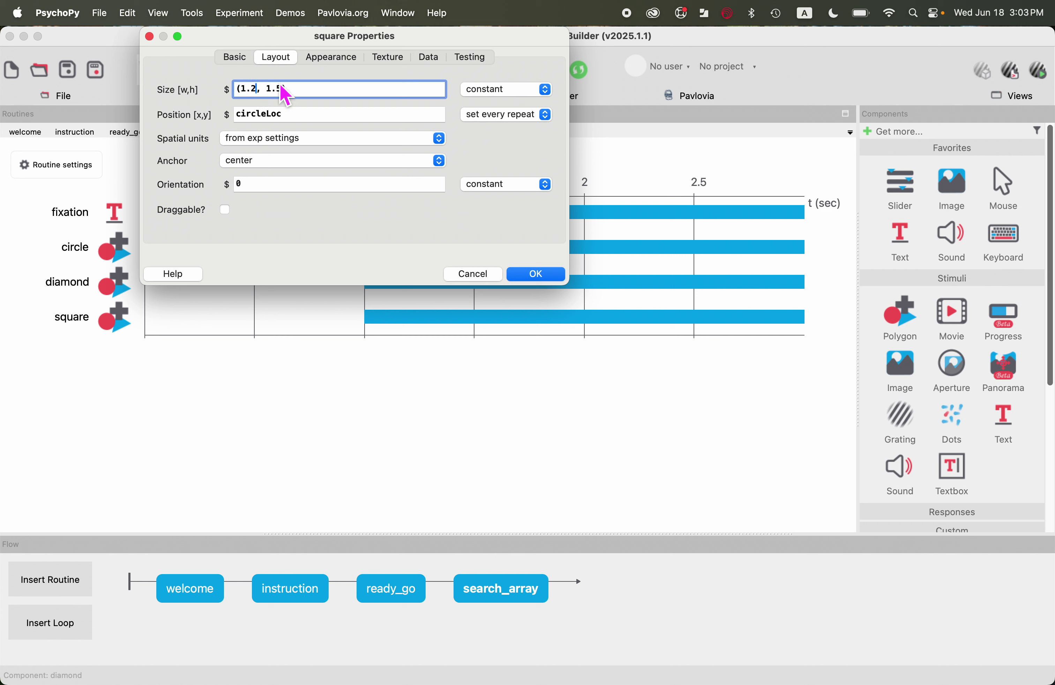
{"action": "left_click", "coordinate": [283, 89]}
{"action": "key", "text": "BackSpace"}
{"action": "type", "text": "2"}
{"action": "left_click", "coordinate": [254, 191]}
Set the square component's position variable to squareLoc.
{"action": "left_click", "coordinate": [273, 116]}
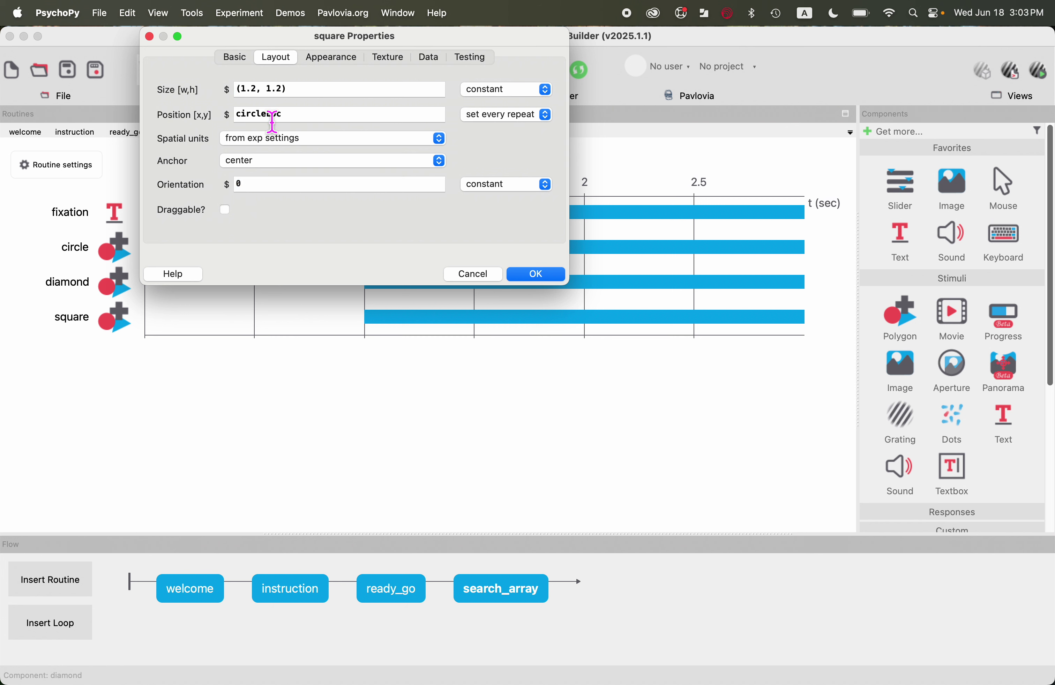
{"action": "left_click_drag", "start_coordinate": [267, 116], "coordinate": [235, 116]}
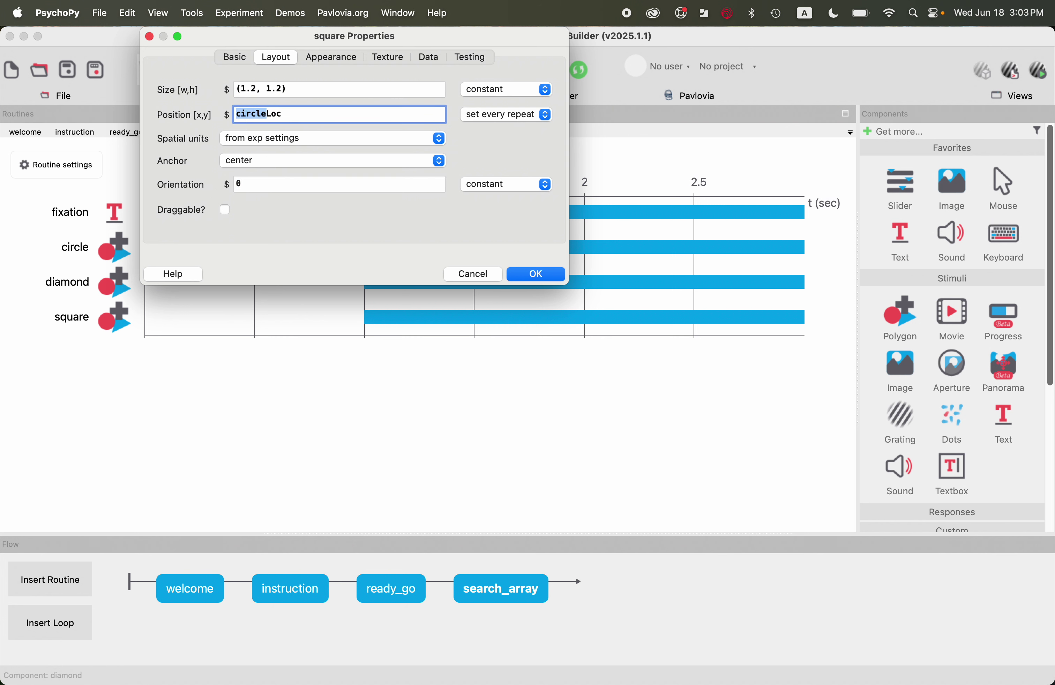
{"action": "type", "text": "sqaure"}
{"action": "key", "text": "BackSpace"}
{"action": "key", "text": "BackSpace"}
{"action": "key", "text": "BackSpace"}
{"action": "key", "text": "BackSpace"}
{"action": "type", "text": "uare"}
Set the square component's fill color to $squareCol and apply its properties.
{"action": "left_click", "coordinate": [343, 69]}
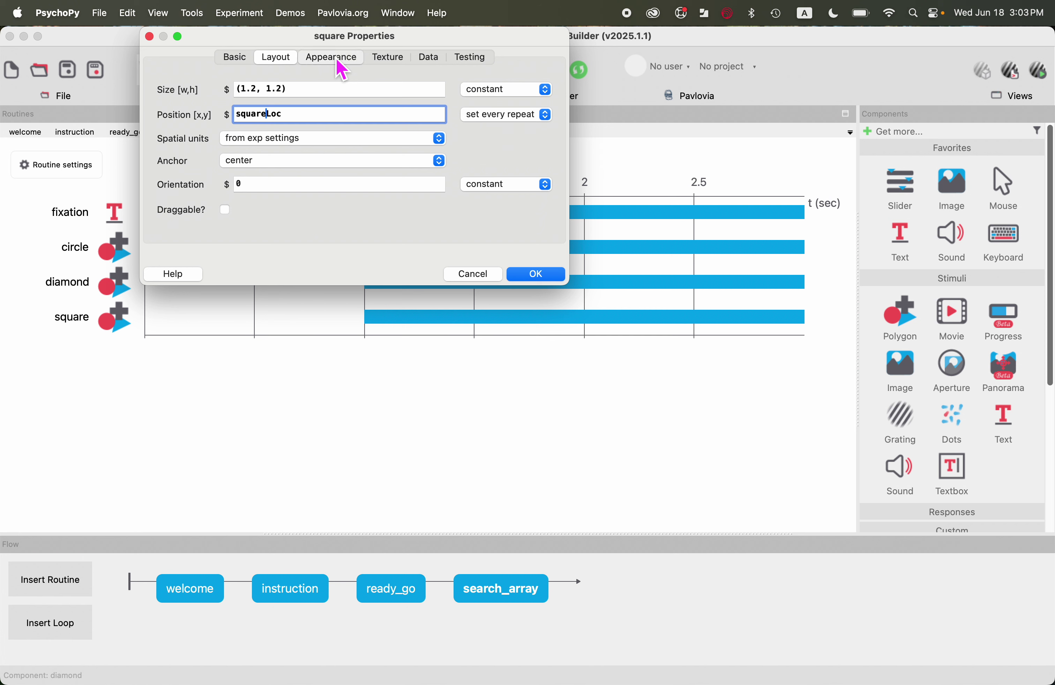
{"action": "left_click", "coordinate": [261, 96]}
{"action": "left_click_drag", "start_coordinate": [261, 95], "coordinate": [232, 97]}
{"action": "type", "text": "squa"}
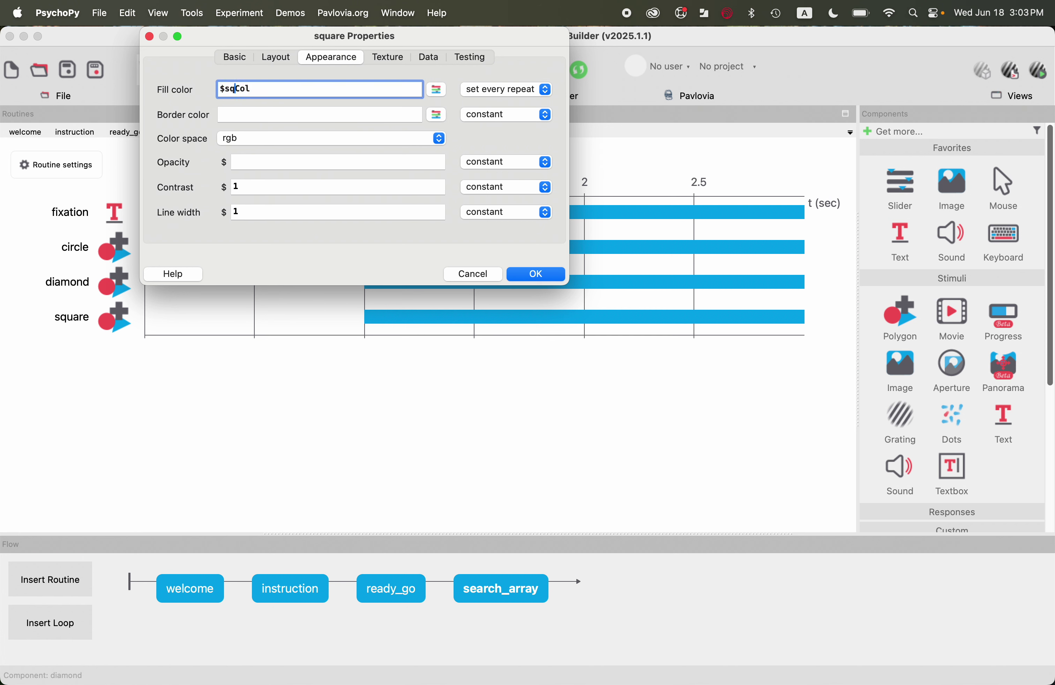
{"action": "key", "text": "BackSpace"}
{"action": "key", "text": "BackSpace"}
{"action": "type", "text": "uare"}
{"action": "left_click", "coordinate": [541, 276]}
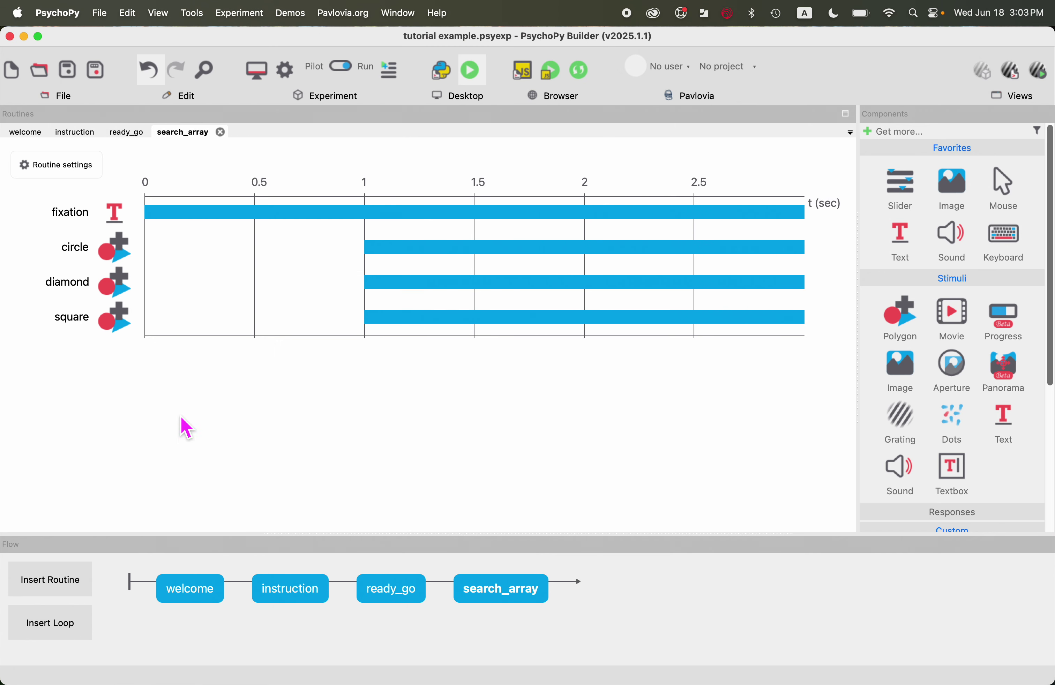
Paste another copy of the circle component into the search_array routine, naming it "hexagon".
{"action": "right_click", "coordinate": [183, 374]}
{"action": "left_click", "coordinate": [220, 277]}
{"action": "type", "text": "hexagon"}
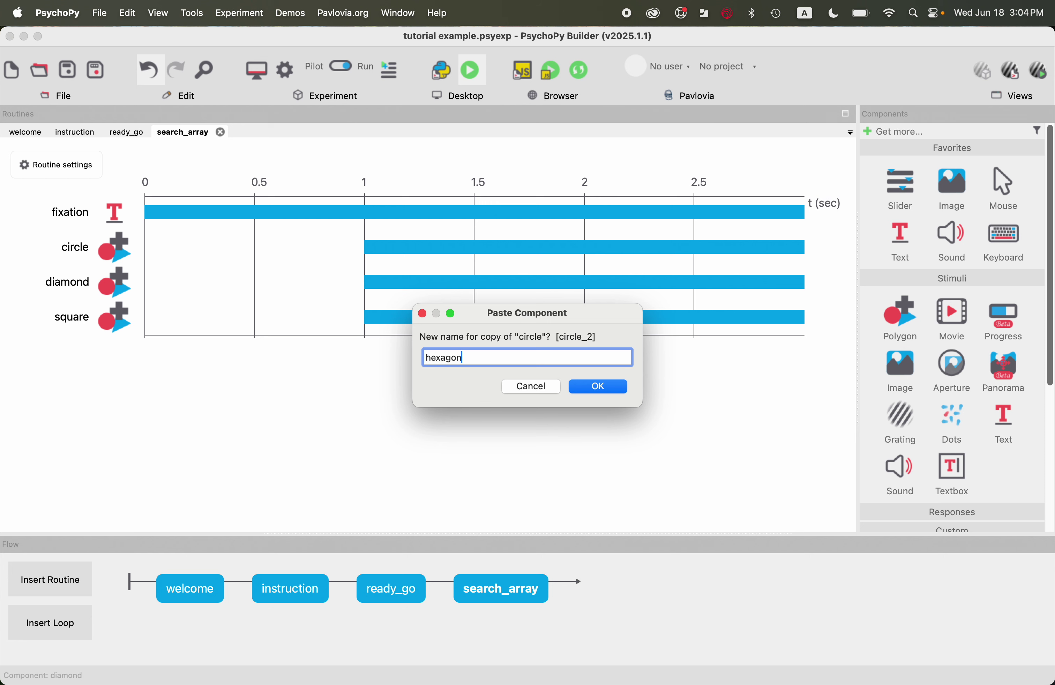
{"action": "key", "text": "Return"}
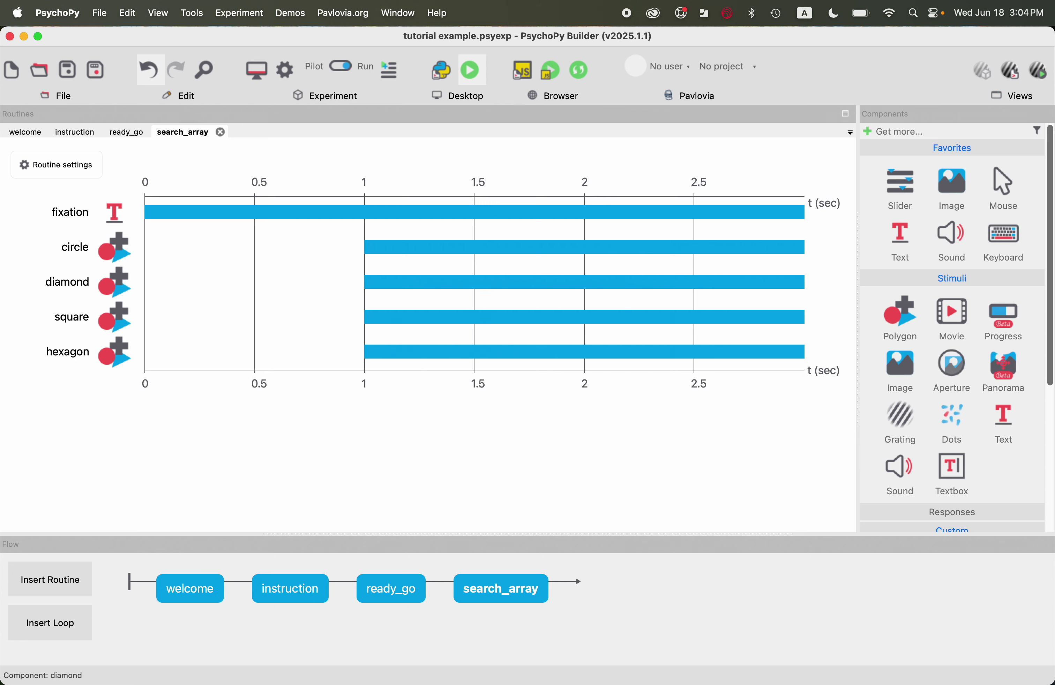
Set the hexagon component's shape to Regular polygon with 6 vertices.
{"action": "left_click", "coordinate": [117, 366]}
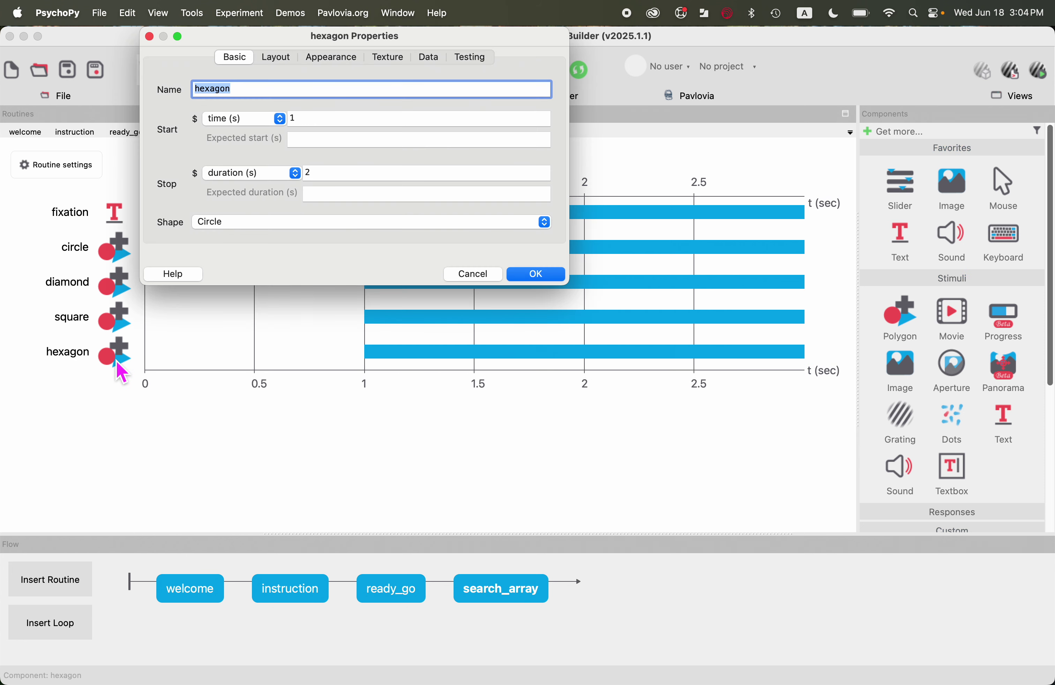
{"action": "left_click", "coordinate": [242, 225]}
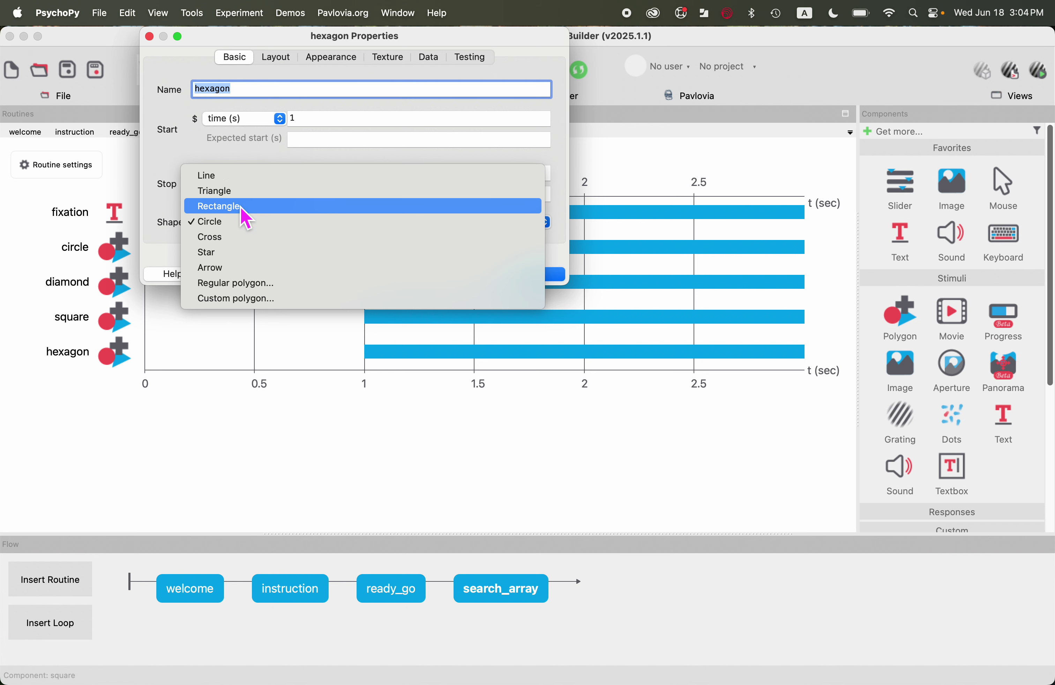
{"action": "left_click", "coordinate": [241, 287]}
{"action": "left_click", "coordinate": [266, 252]}
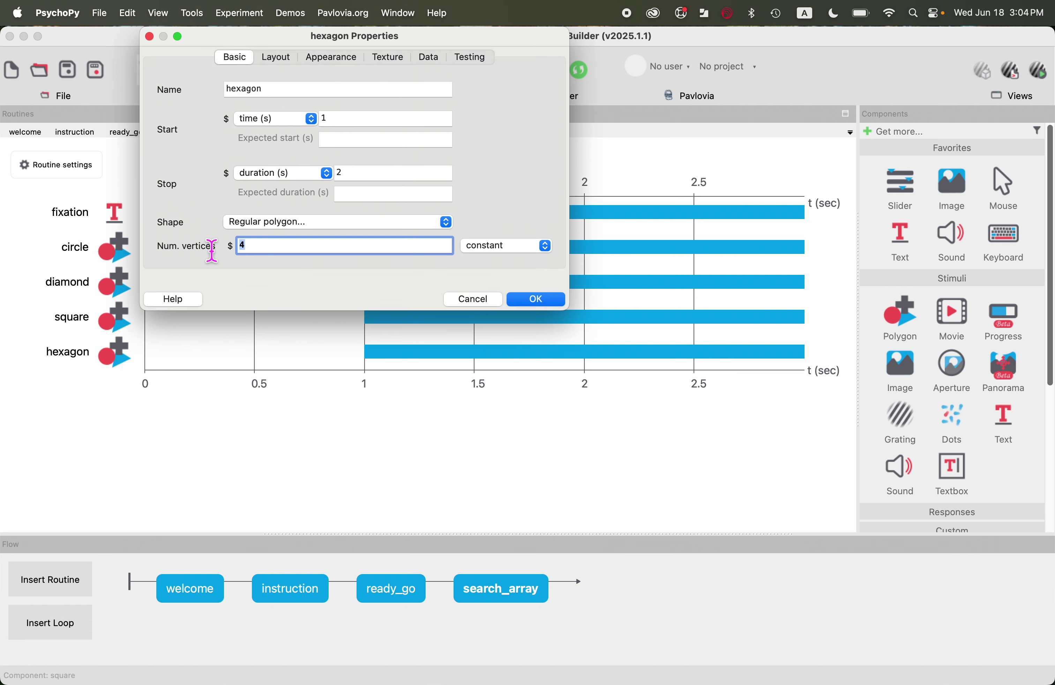
{"action": "type", "text": "6"}
Set the hexagon component's position variable to hexagonLoc.
{"action": "left_click", "coordinate": [275, 58]}
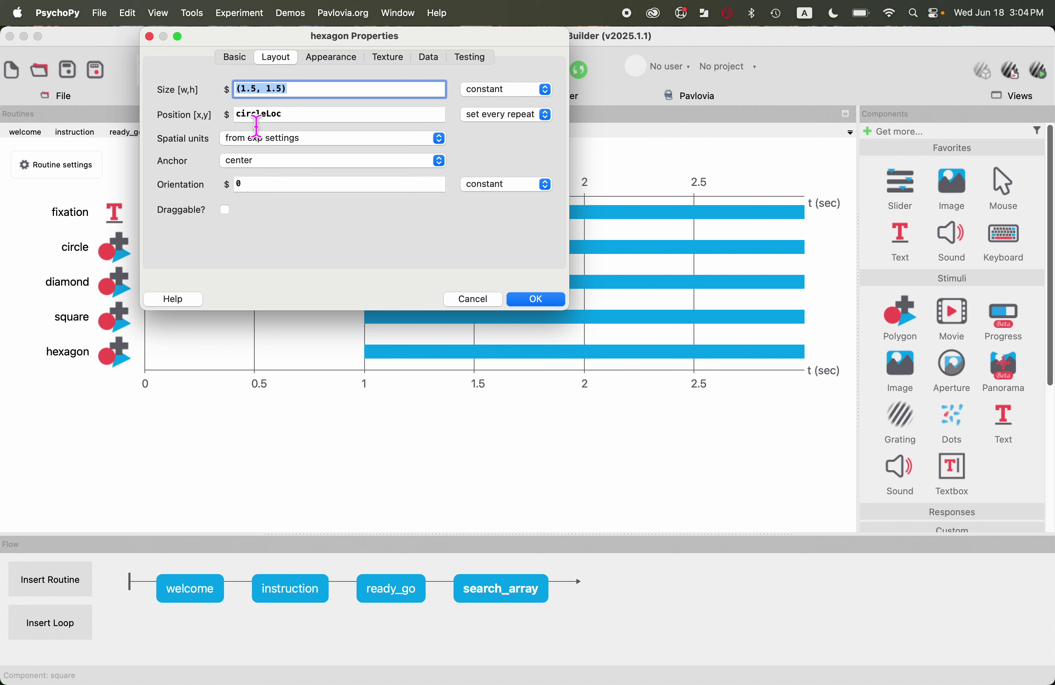
{"action": "left_click_drag", "start_coordinate": [271, 116], "coordinate": [235, 114]}
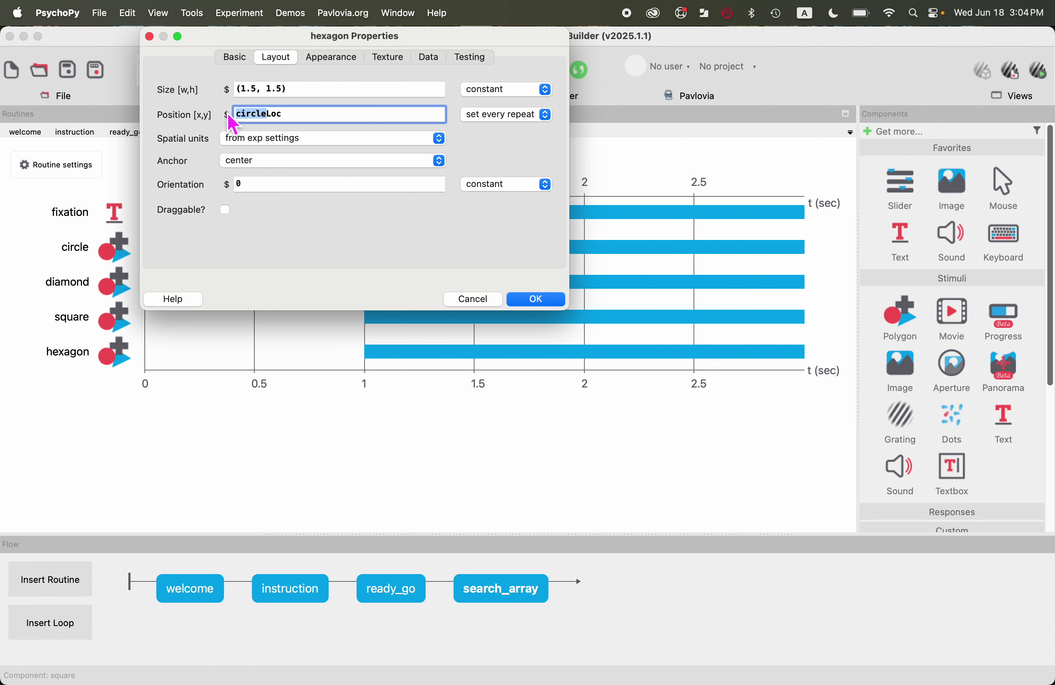
{"action": "type", "text": "hexagon"}
Set the hexagon component's fill color to $hexagonCol and apply its properties.
{"action": "left_click", "coordinate": [335, 58]}
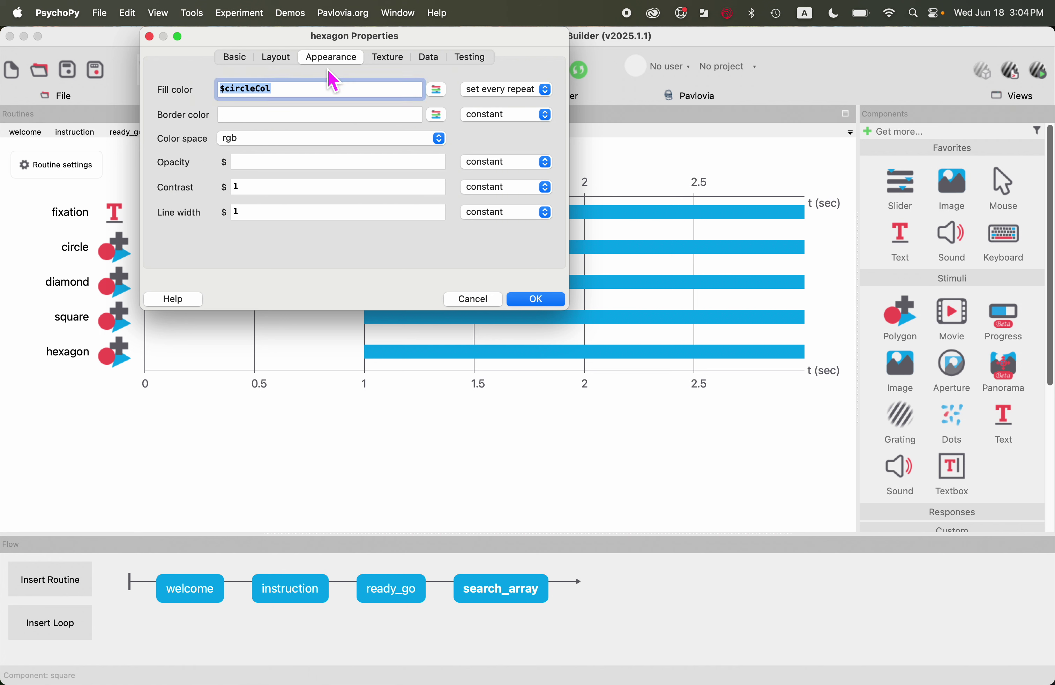
{"action": "left_click", "coordinate": [255, 92]}
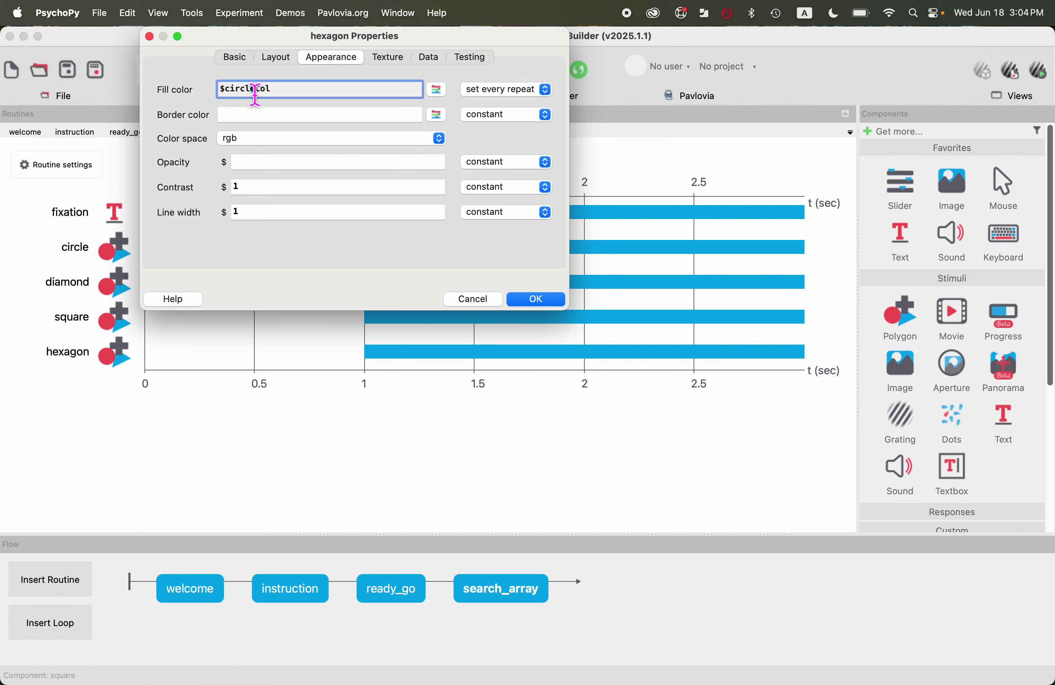
{"action": "left_click_drag", "start_coordinate": [256, 94], "coordinate": [226, 93]}
{"action": "type", "text": "hexagon"}
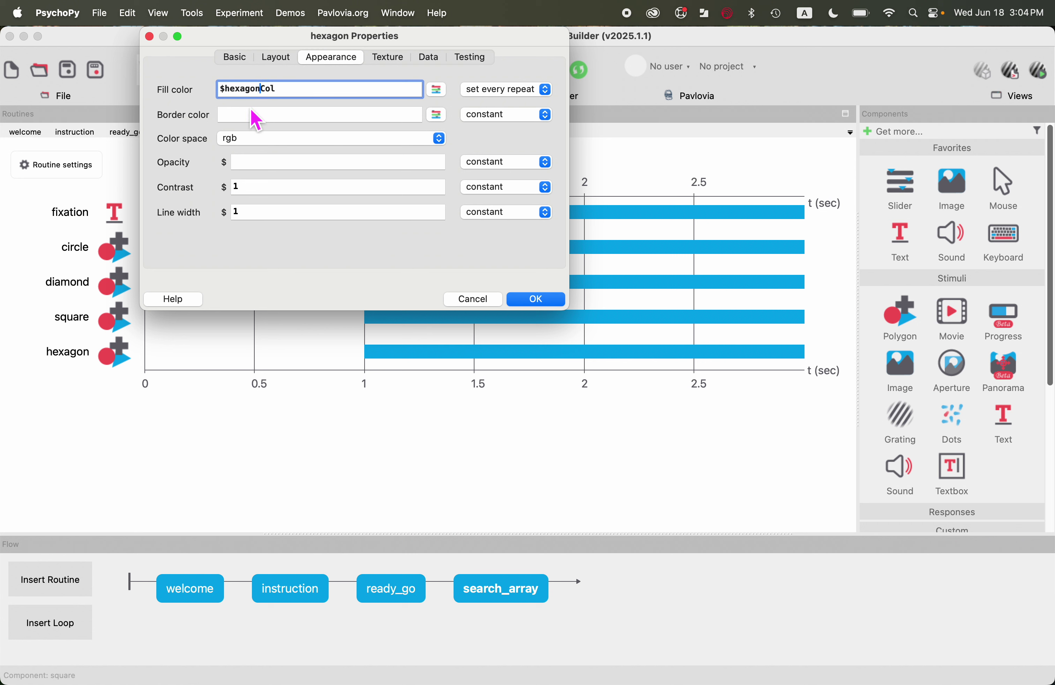
{"action": "left_click", "coordinate": [537, 300]}
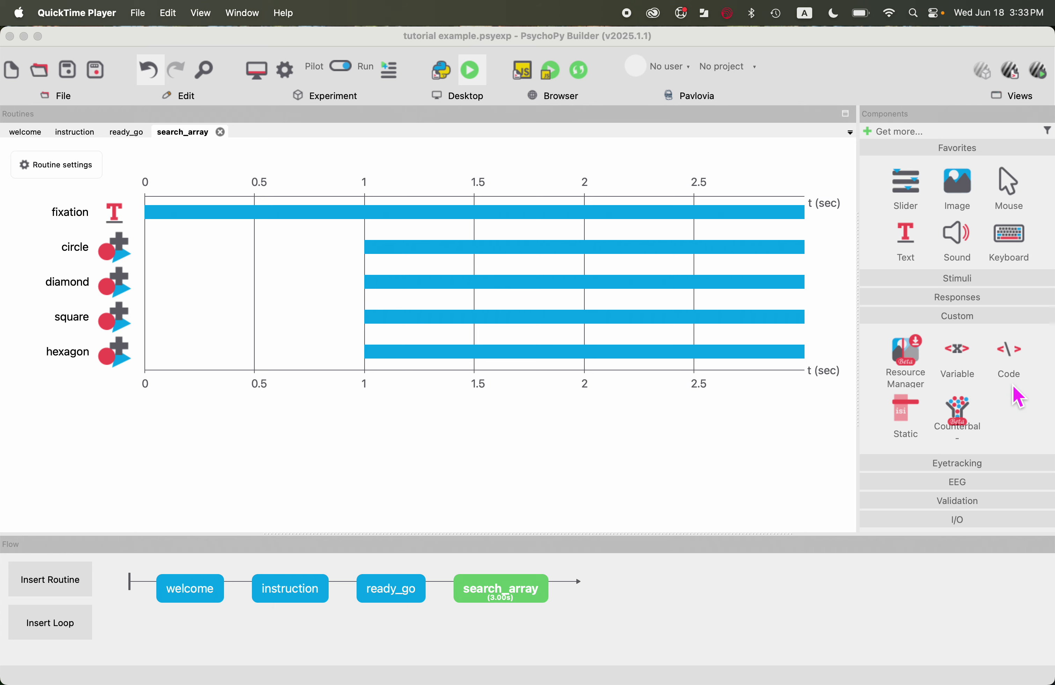
Add a Code component to the search_array routine with its code type set to Py.
{"action": "left_click", "coordinate": [1011, 354]}
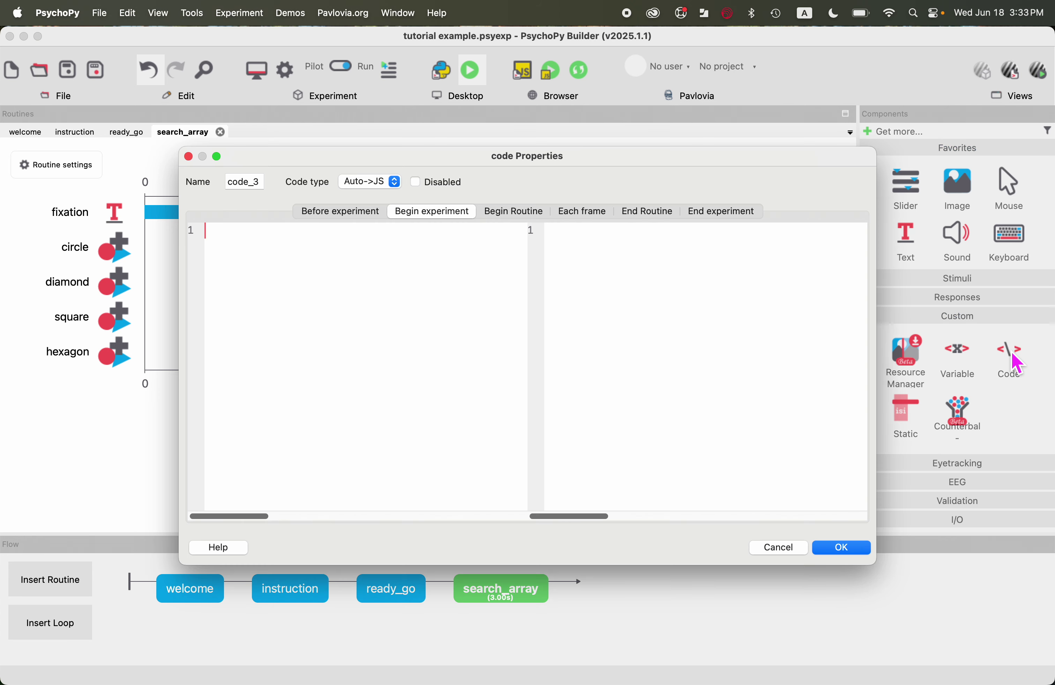
{"action": "left_click", "coordinate": [395, 183]}
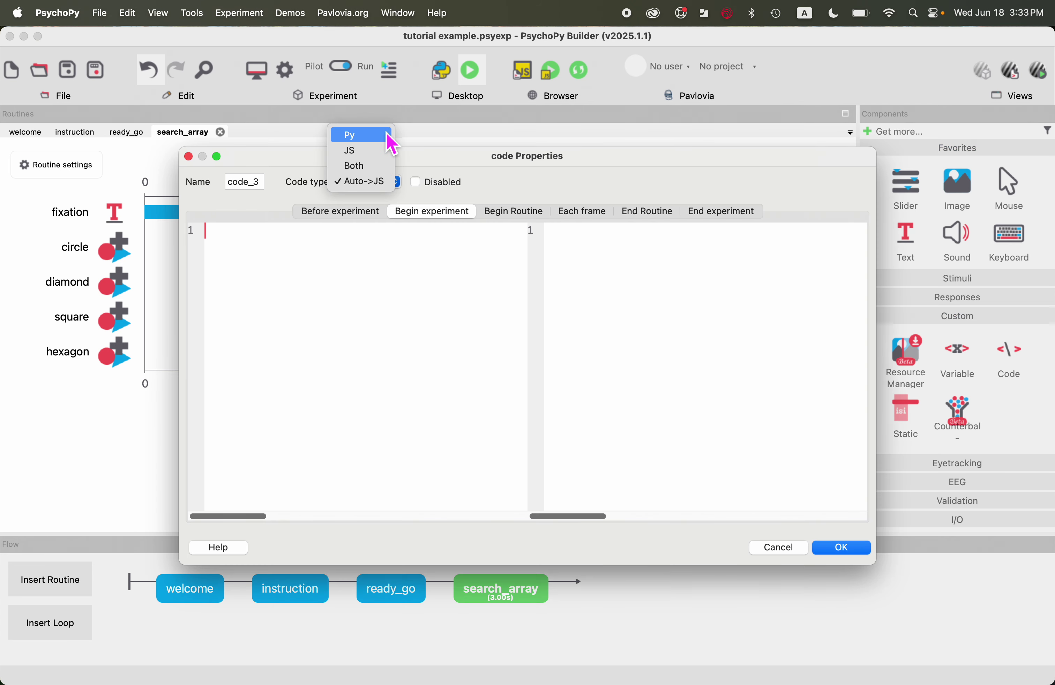
{"action": "left_click", "coordinate": [376, 136]}
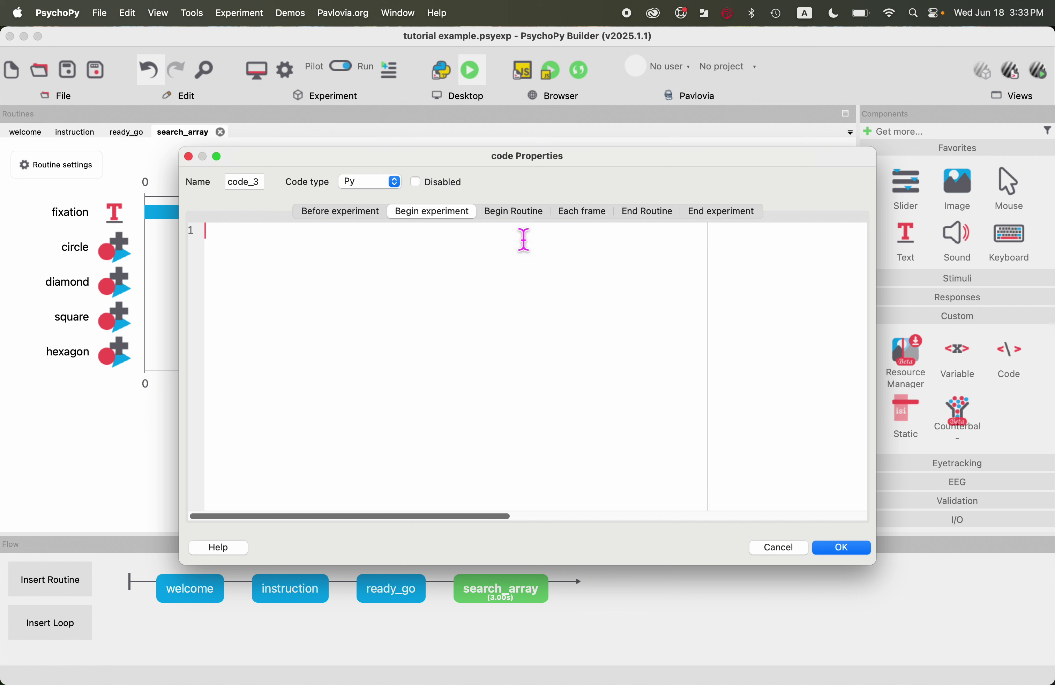
Write the comment lines "# possible variables:" and "# singleton presence" in the code that runs at Begin Routine.
{"action": "left_click", "coordinate": [426, 263]}
{"action": "left_click", "coordinate": [526, 213]}
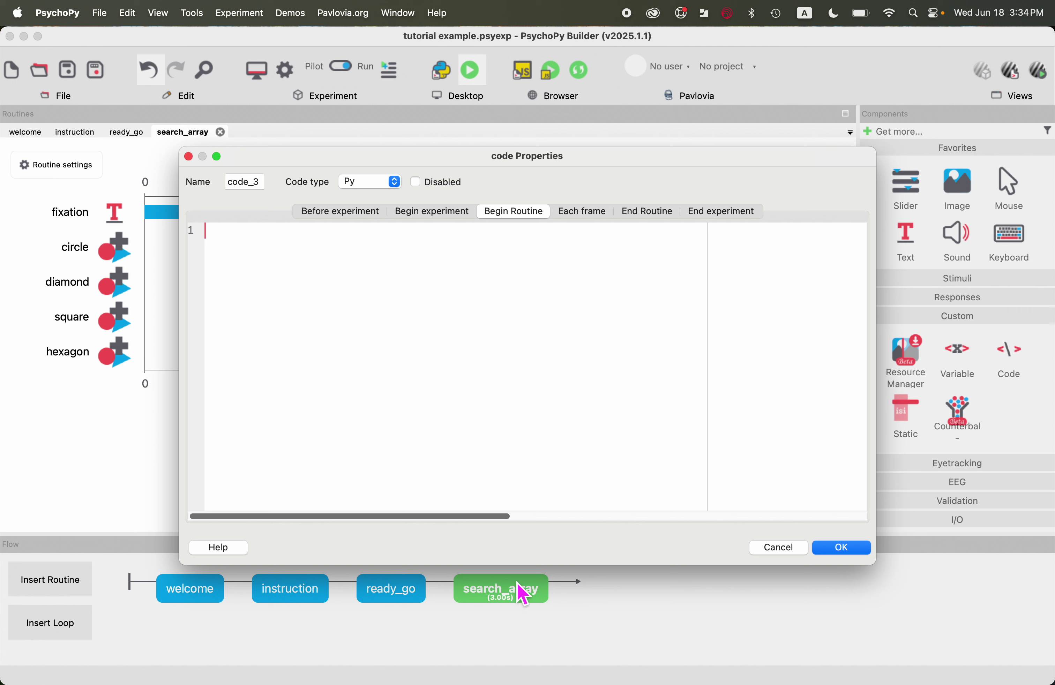
{"action": "left_click", "coordinate": [438, 217]}
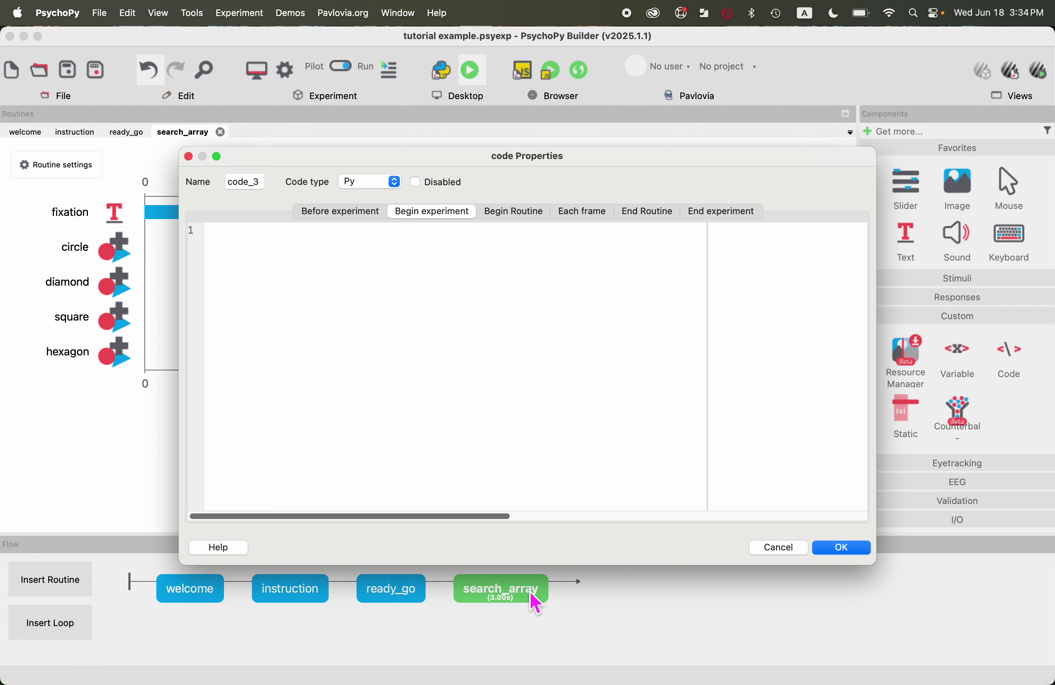
{"action": "left_click", "coordinate": [521, 213]}
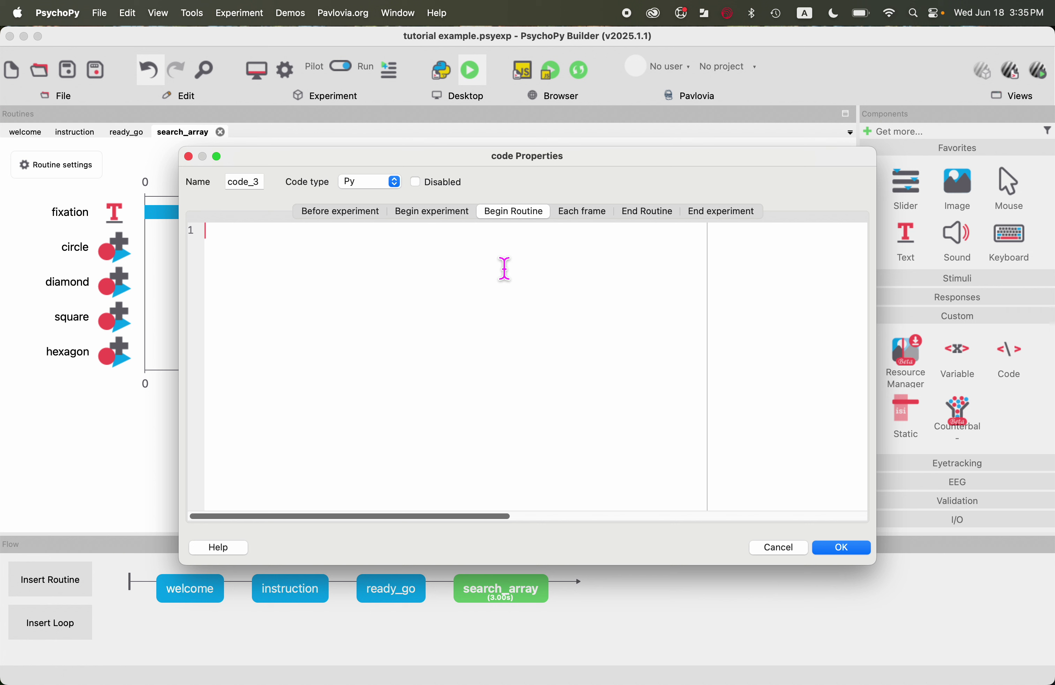
{"action": "type", "text": "# possible variables"}
{"action": "key", "text": "BackSpace"}
{"action": "key", "text": "BackSpace"}
{"action": "type", "text": "# sin"}
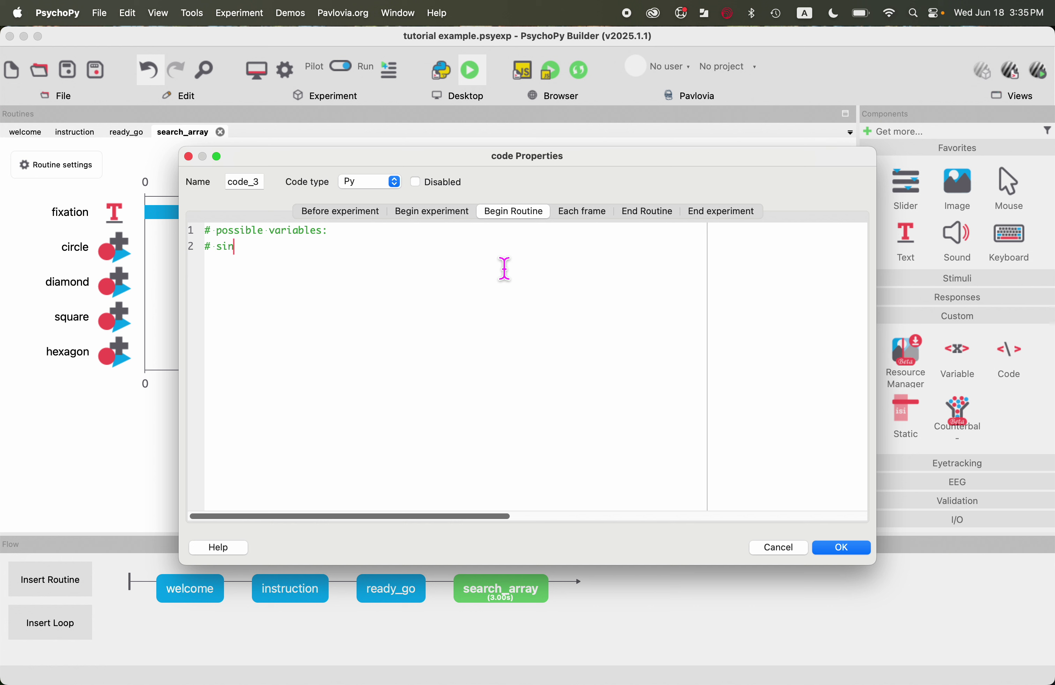
{"action": "type", "text": "gleton presence"}
Add the comment line "# when singleton prersent, what shape is distractor" below the singleton presence comment.
{"action": "key", "text": "Return"}
{"action": "type", "text": "tas"}
{"action": "key", "text": "BackSpace"}
{"action": "key", "text": "BackSpace"}
{"action": "key", "text": "BackSpace"}
{"action": "type", "text": "when s"}
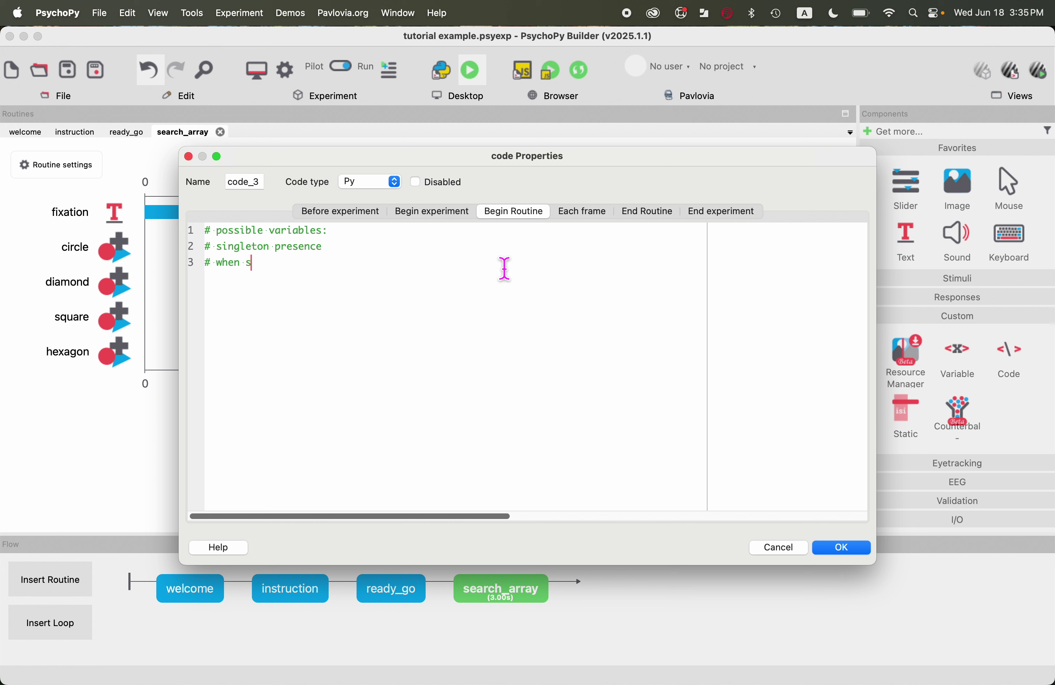
{"action": "type", "text": "ingleton prersent, what shape "}
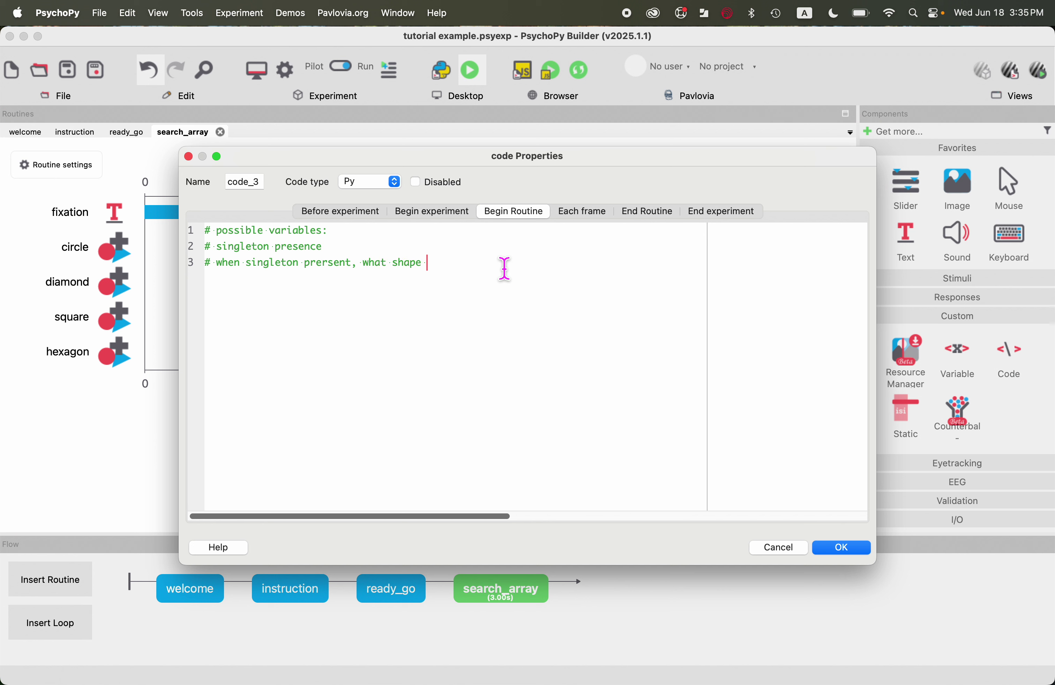
{"action": "type", "text": "is distractor "}
Add the comment lines "# location of each shape" and "# color assignment" at the end of the code.
{"action": "type", "text": "#"}
{"action": "type", "text": " location"}
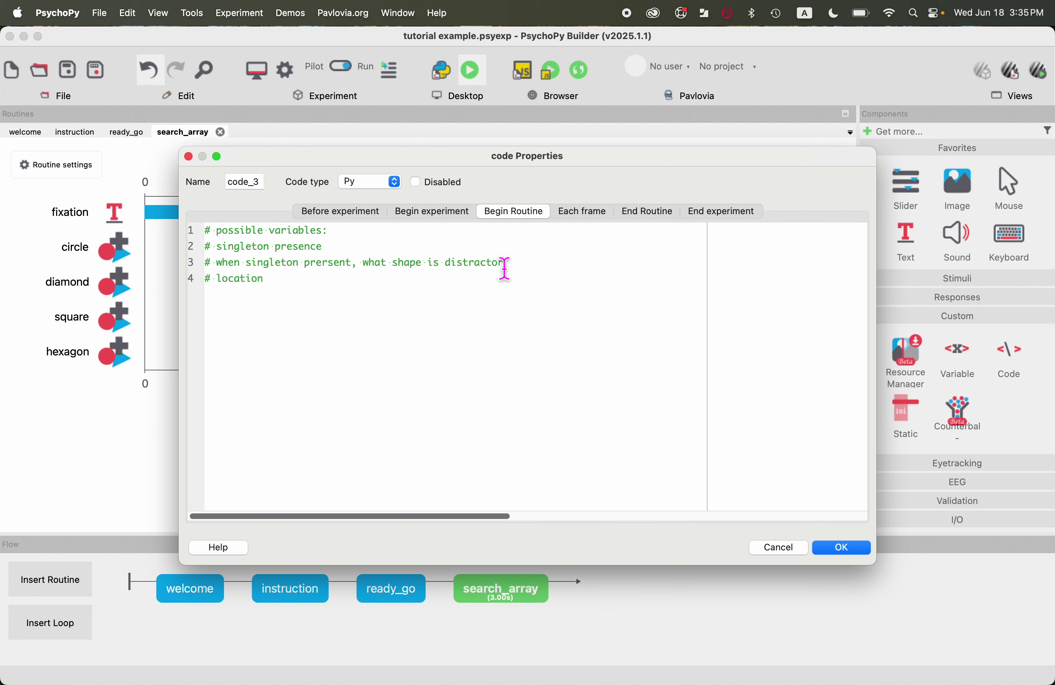
{"action": "type", "text": " of e"}
{"action": "type", "text": "ac"}
{"action": "type", "text": "h "}
{"action": "type", "text": "shape # "}
{"action": "type", "text": "color "}
{"action": "type", "text": "assign"}
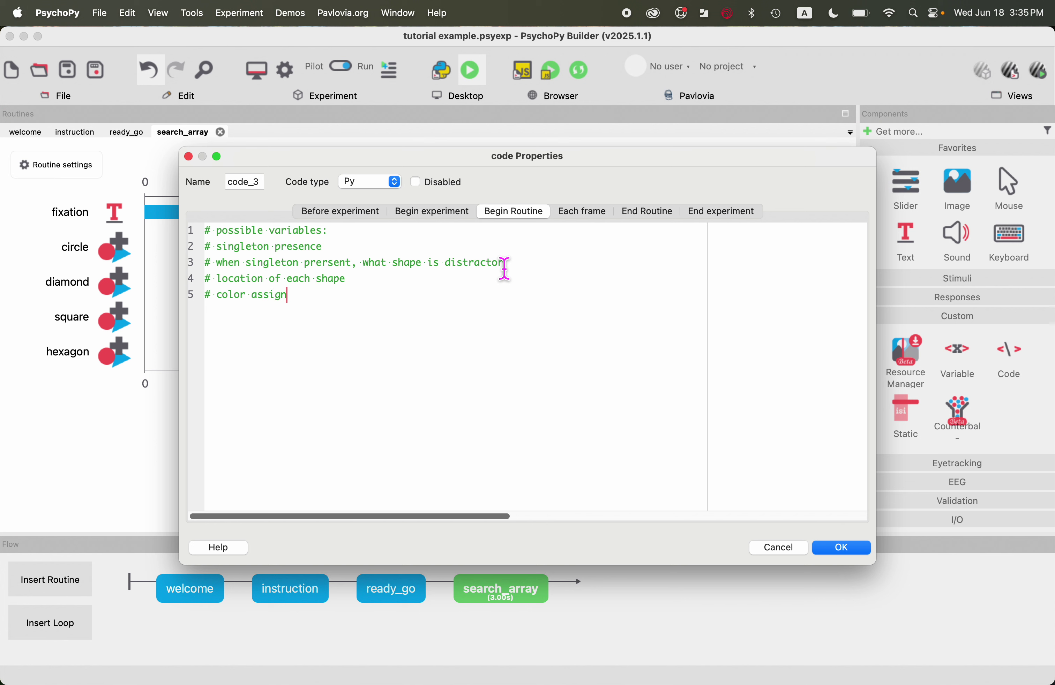
{"action": "type", "text": "ment"}
Select the "# singleton presence" comment line in the Begin Routine code.
{"action": "left_click", "coordinate": [395, 252]}
{"action": "left_click_drag", "start_coordinate": [338, 250], "coordinate": [202, 246]}
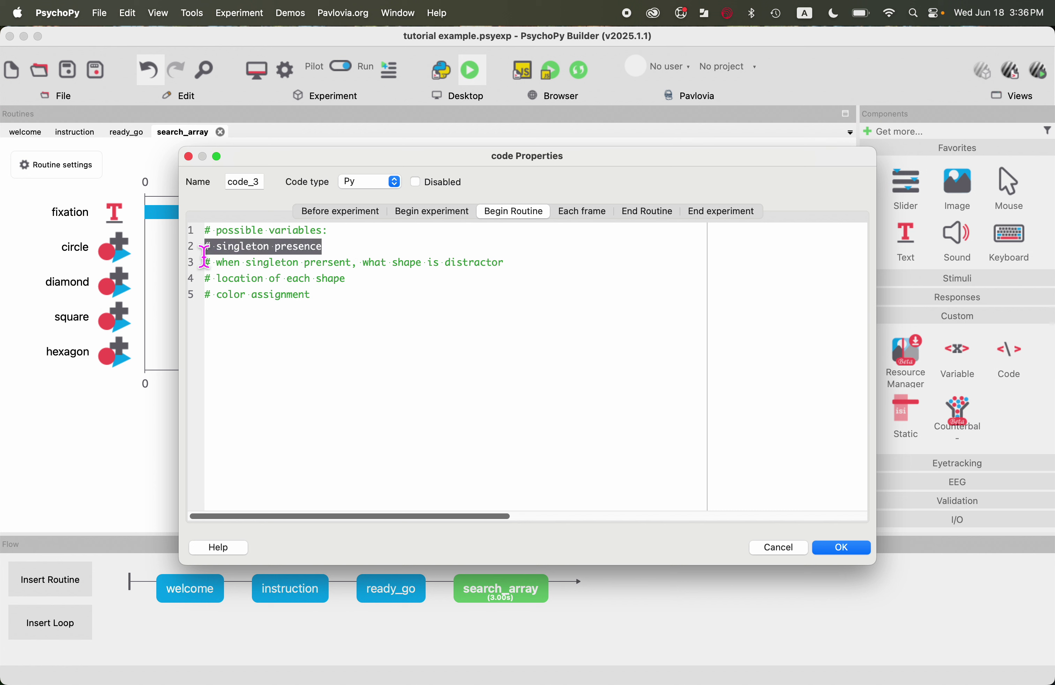
Append "(equal probability for different conditions)" to the "# singleton presence" comment in the Begin Routine code.
{"action": "left_click", "coordinate": [377, 248]}
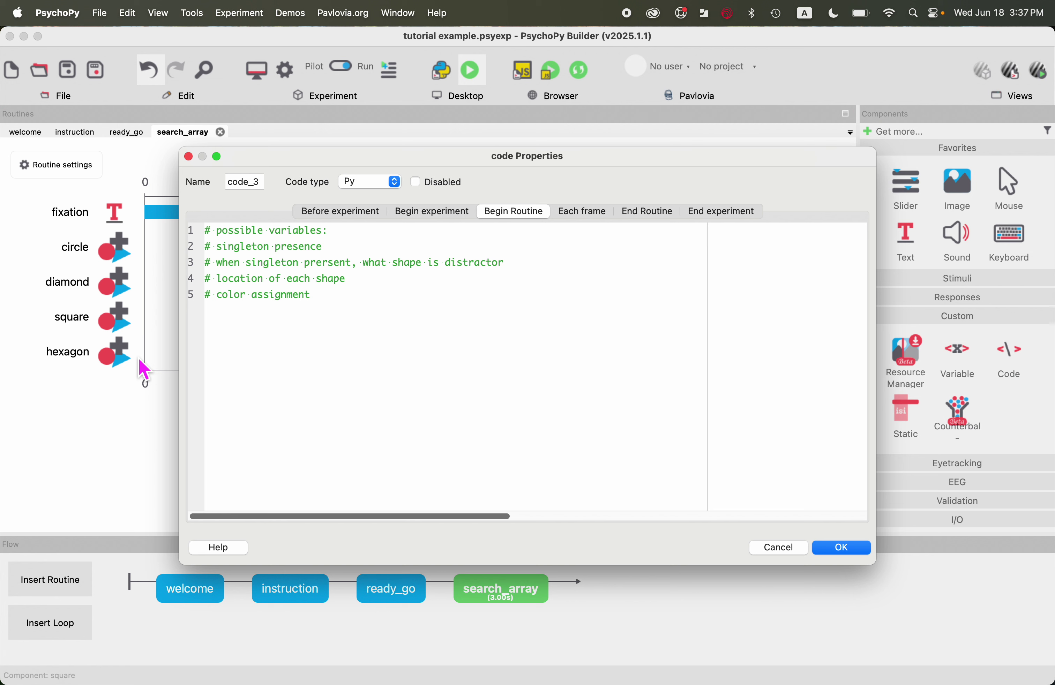
{"action": "left_click_drag", "start_coordinate": [539, 269], "coordinate": [208, 248]}
{"action": "left_click", "coordinate": [349, 244]}
{"action": "type", "text": "(equal pro"}
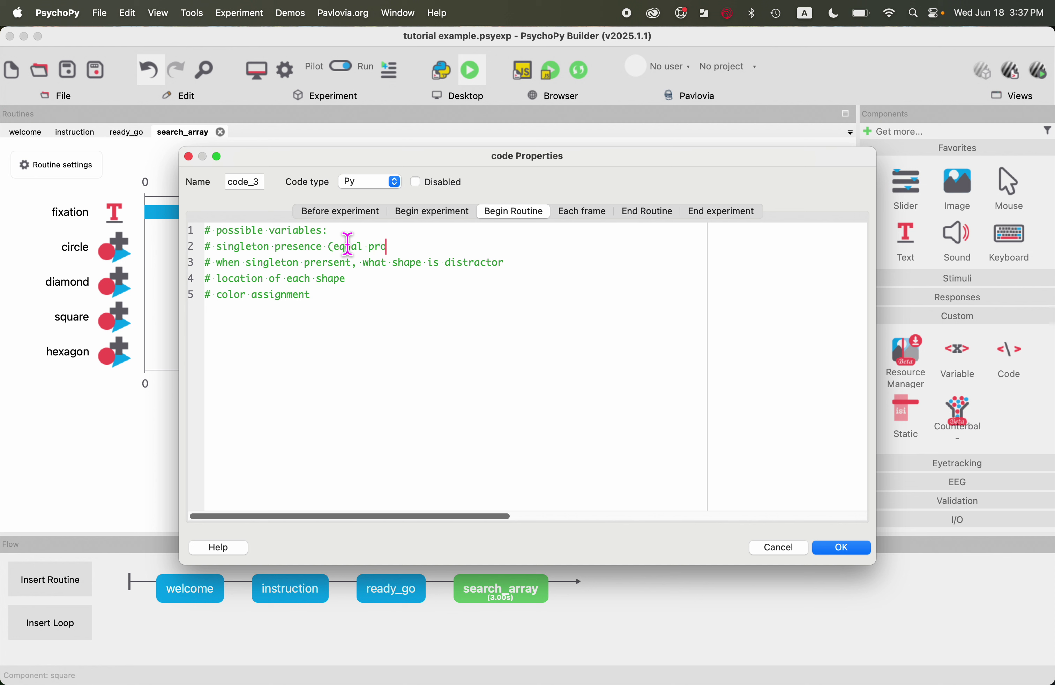
{"action": "type", "text": "bability for different conditions"}
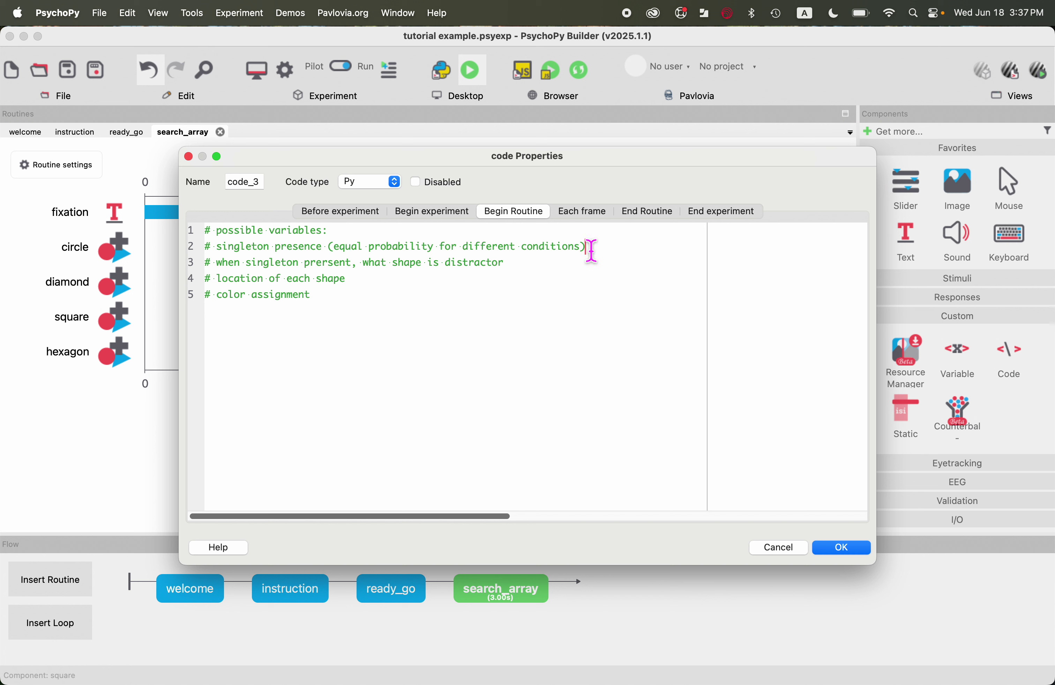
Copy the "(equal probability for different conditions)" note to the end of the distractor shape comment.
{"action": "left_click_drag", "start_coordinate": [592, 251], "coordinate": [334, 251]}
{"action": "key", "text": "super+c"}
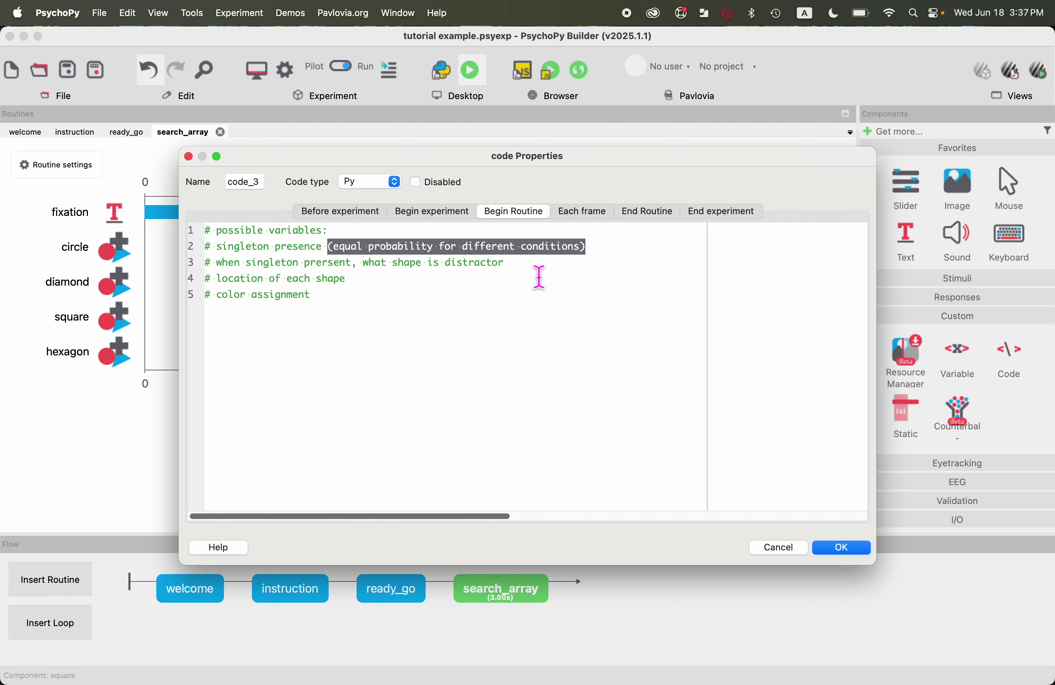
{"action": "left_click", "coordinate": [611, 277]}
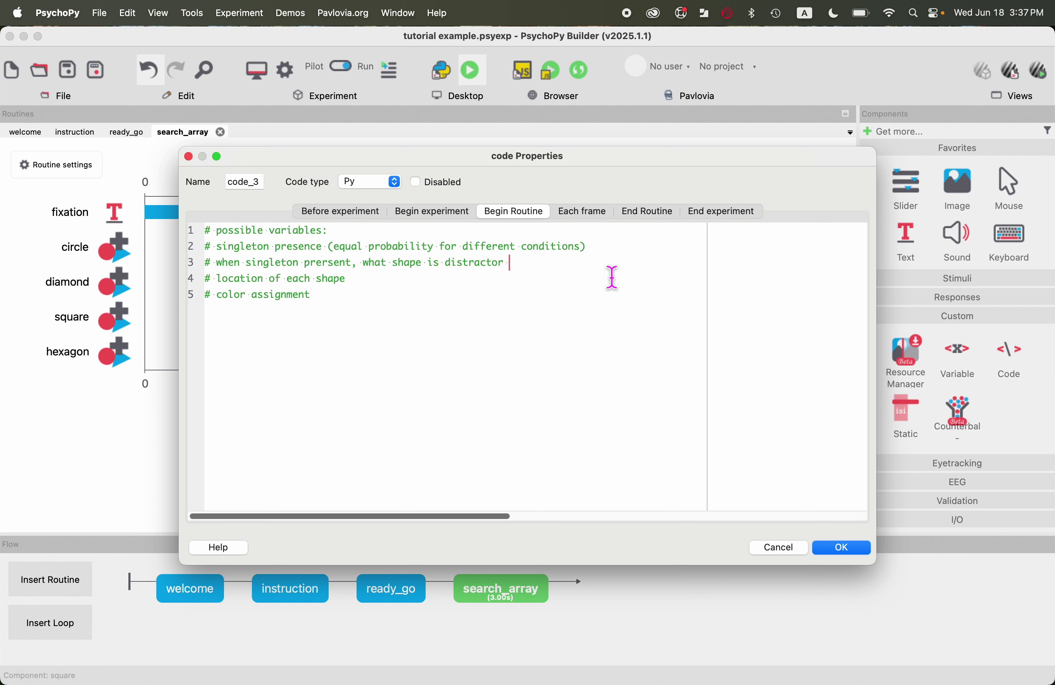
{"action": "key", "text": "super+v"}
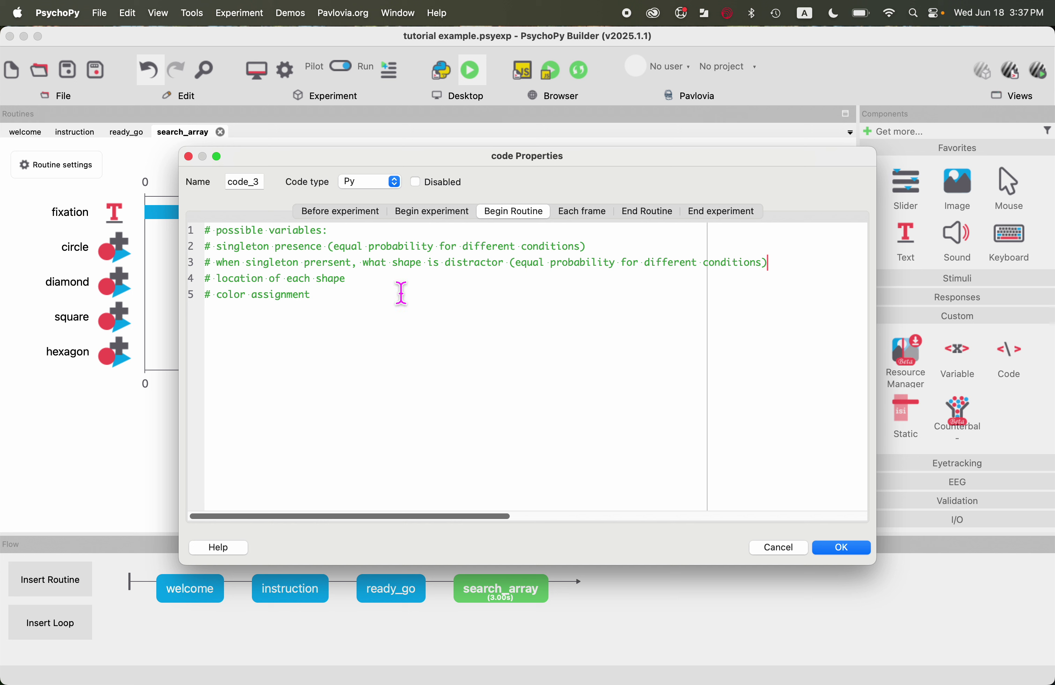
Append "(randomize it)" to the "# location of each shape" comment.
{"action": "left_click_drag", "start_coordinate": [205, 279], "coordinate": [312, 296]}
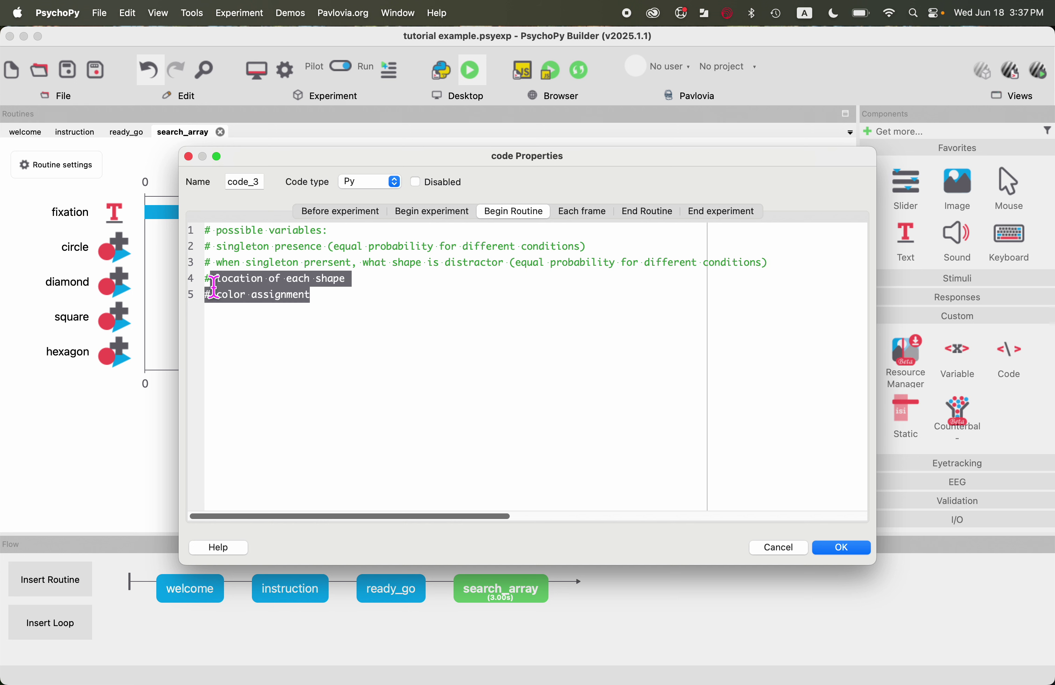
{"action": "left_click", "coordinate": [325, 299]}
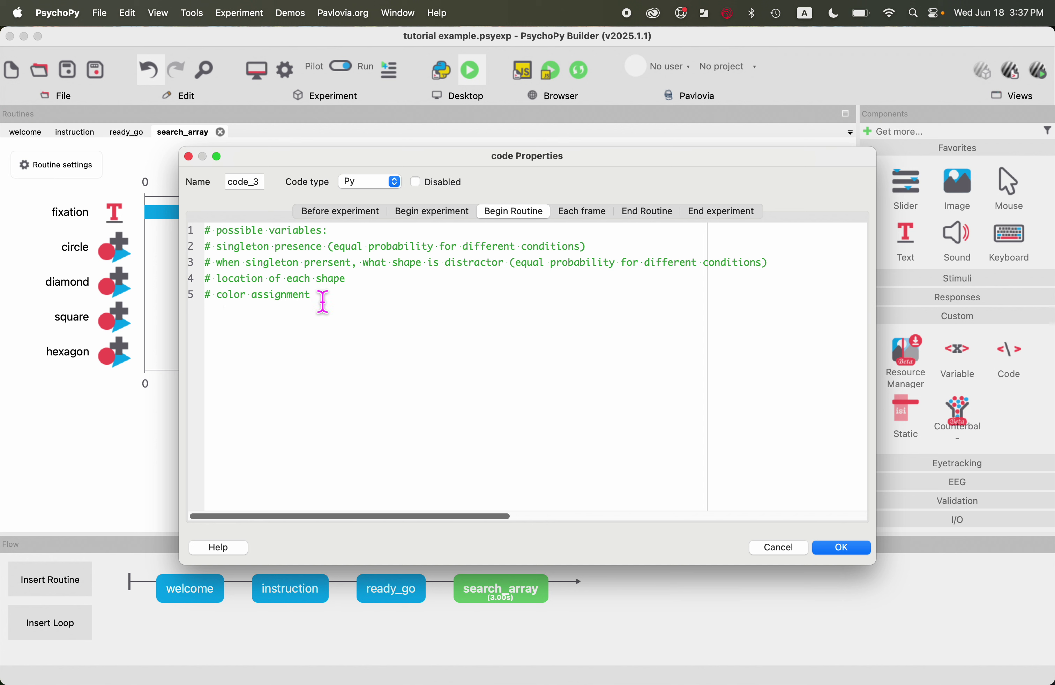
{"action": "left_click_drag", "start_coordinate": [351, 279], "coordinate": [200, 280]}
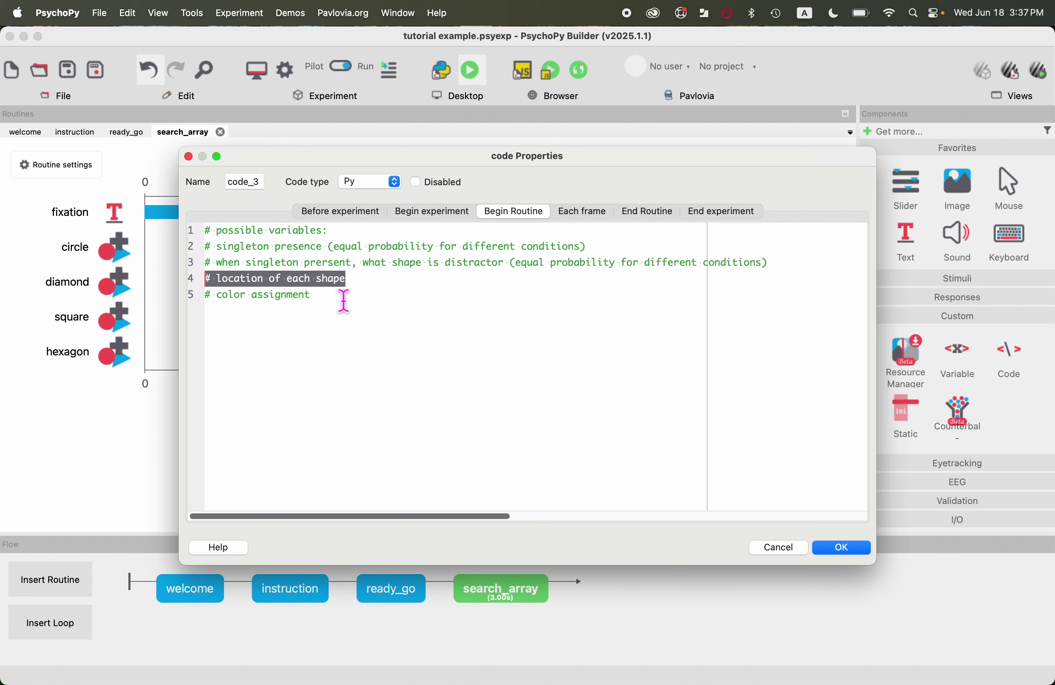
{"action": "key", "text": "Right"}
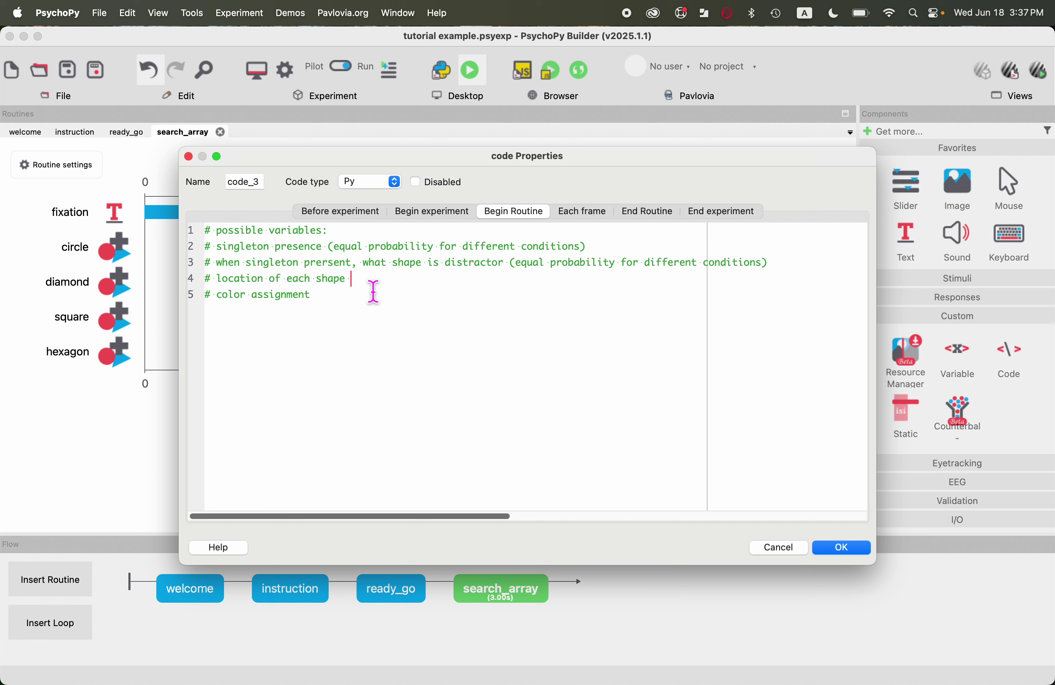
{"action": "type", "text": "(randomize it)"}
Append "(assign it using code)" to the "# color assignment" comment and accept the code component's properties.
{"action": "left_click_drag", "start_coordinate": [358, 308], "coordinate": [195, 294]}
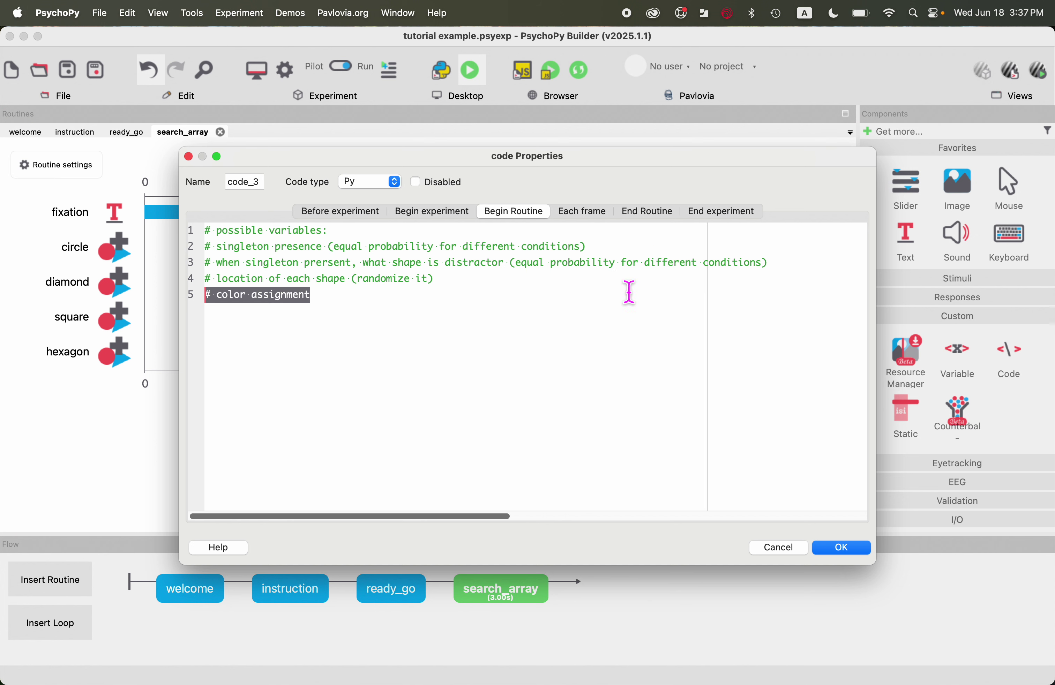
{"action": "left_click", "coordinate": [414, 306]}
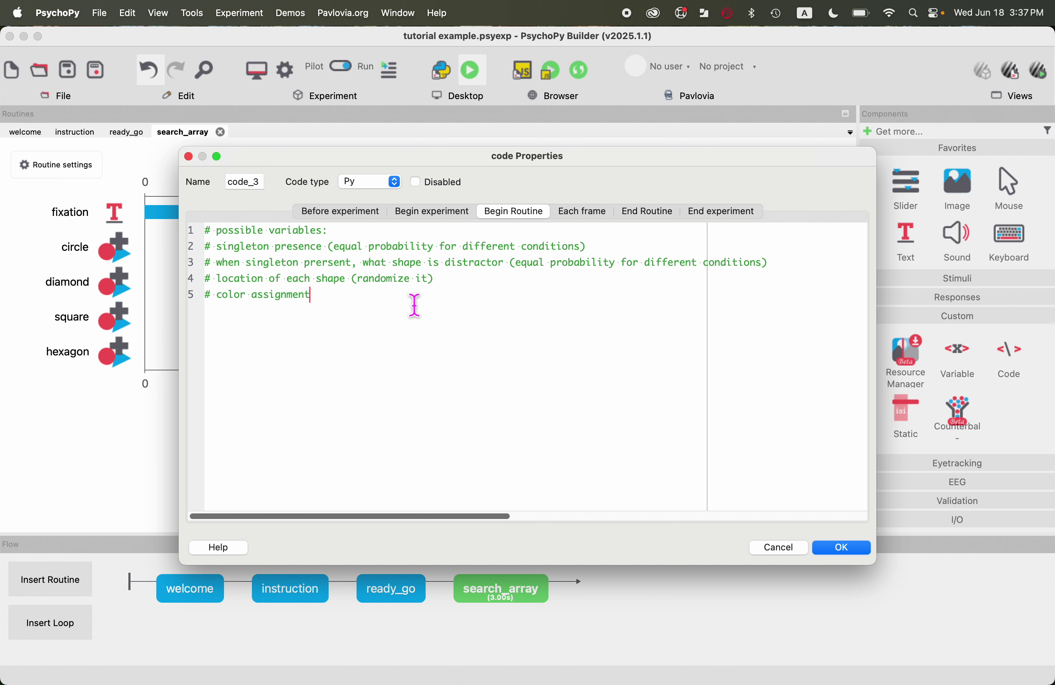
{"action": "type", "text": "(assign it us"}
{"action": "key", "text": "BackSpace"}
{"action": "key", "text": "BackSpace"}
{"action": "type", "text": "using code"}
{"action": "left_click_drag", "start_coordinate": [784, 263], "coordinate": [209, 254]}
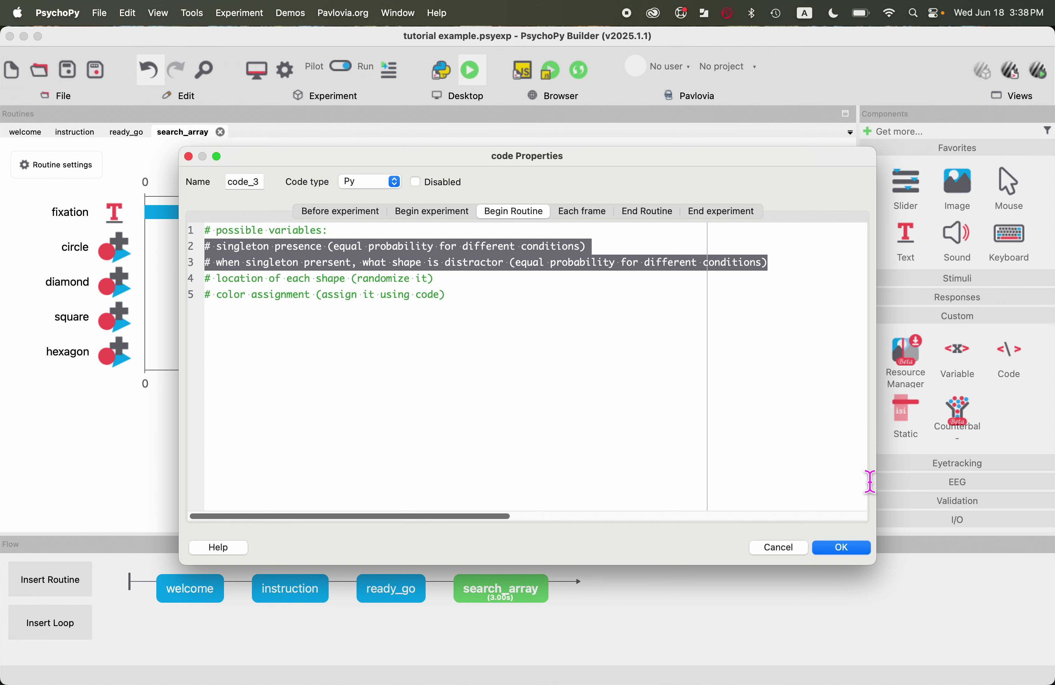
{"action": "left_click", "coordinate": [843, 548]}
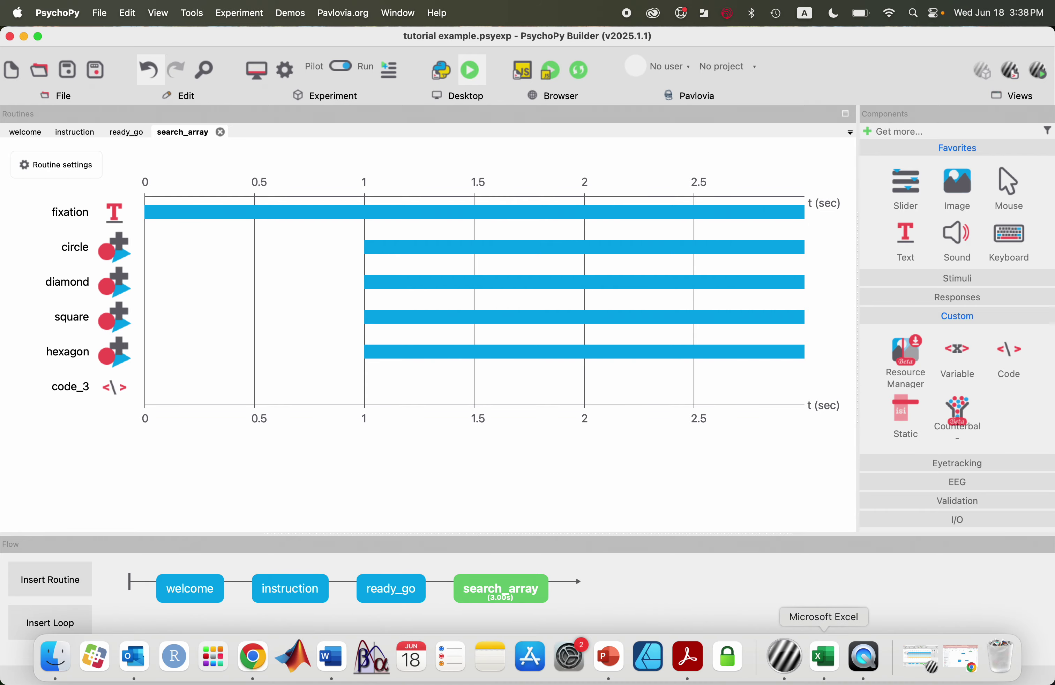
Switch to Microsoft Excel and create a blank workbook for the experiment's conditions.
{"action": "left_click", "coordinate": [832, 668]}
{"action": "left_click", "coordinate": [199, 176]}
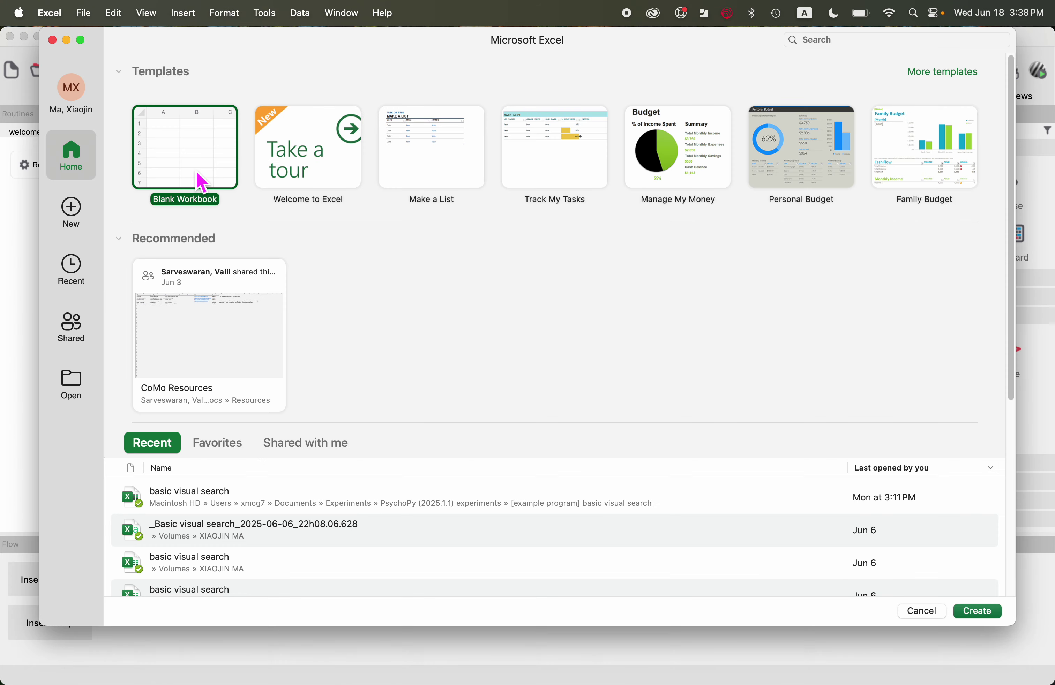
{"action": "double_click", "coordinate": [195, 169]}
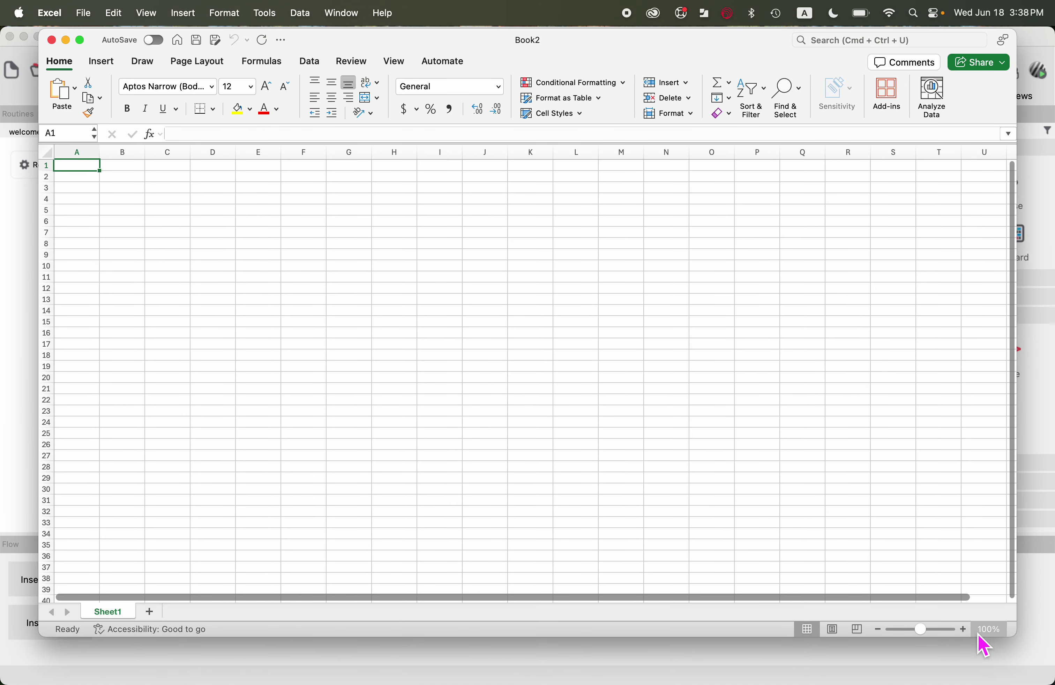
{"action": "left_click", "coordinate": [964, 629]}
{"action": "left_click", "coordinate": [964, 629]}
{"action": "left_click", "coordinate": [965, 630]}
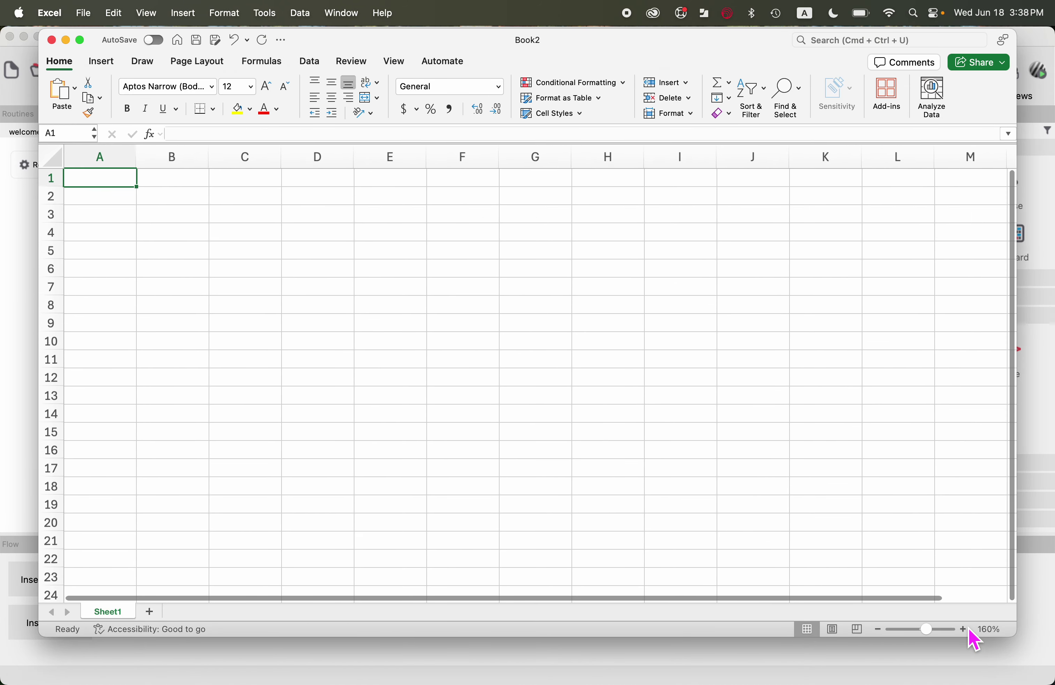
{"action": "left_click", "coordinate": [964, 630]}
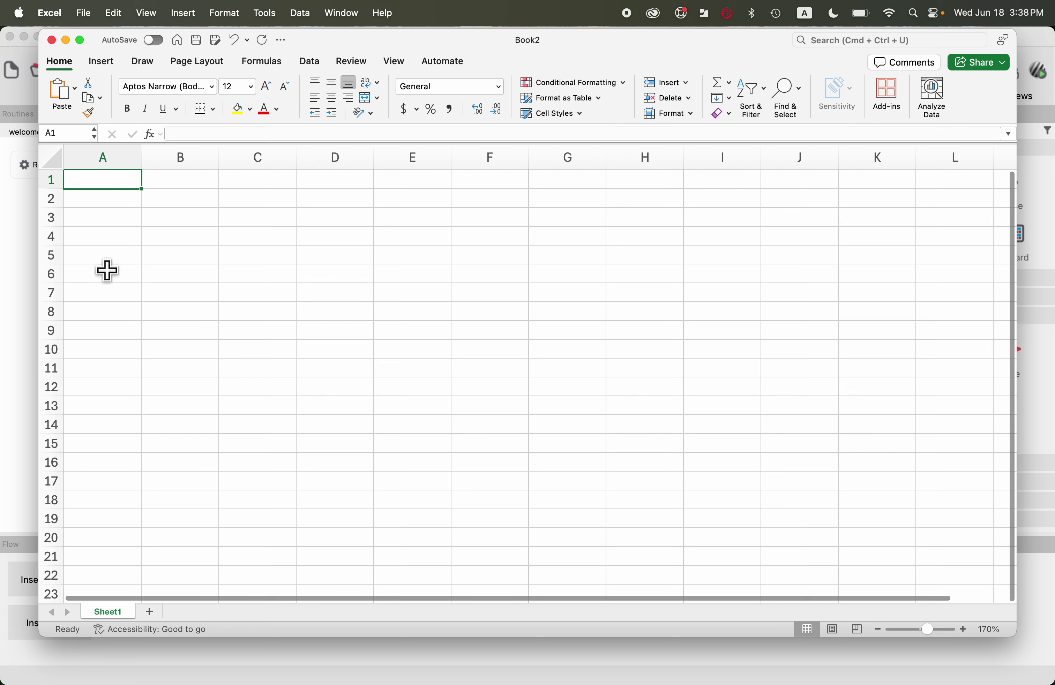
{"action": "left_click", "coordinate": [188, 173]}
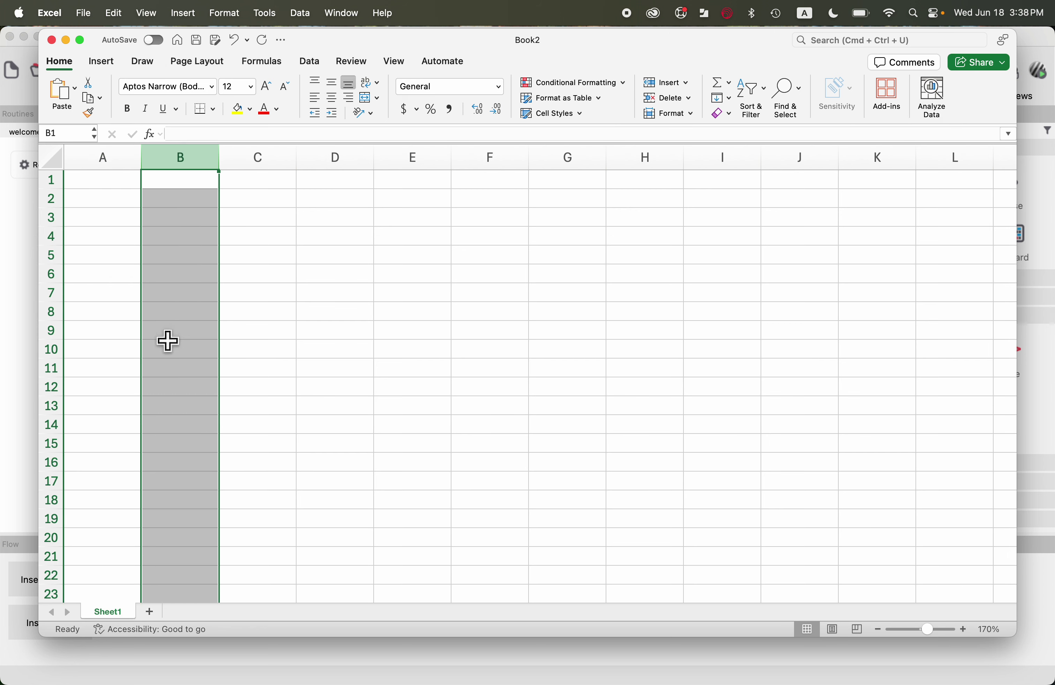
{"action": "left_click", "coordinate": [106, 182]}
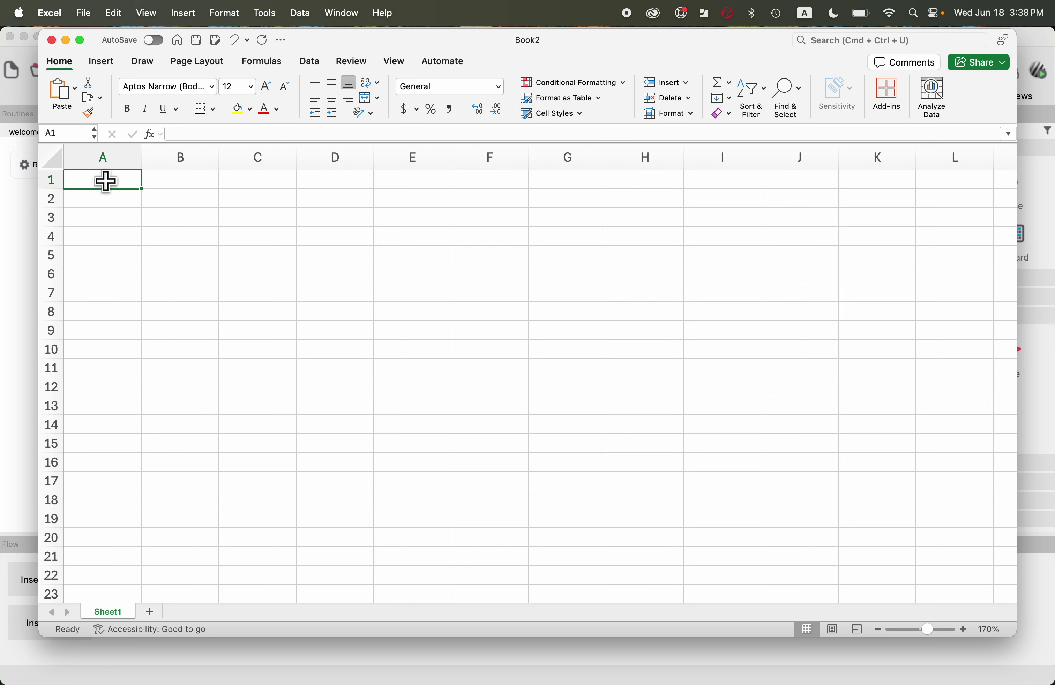
{"action": "left_click_drag", "start_coordinate": [105, 182], "coordinate": [118, 391]}
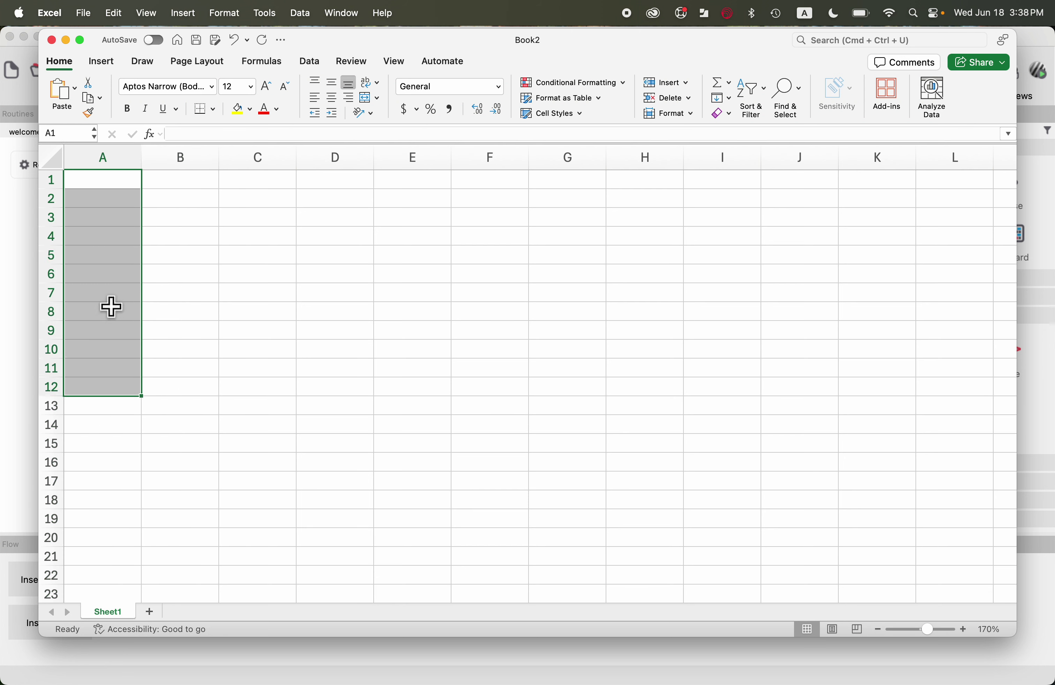
Enter the header "exp_name" in cell A1 and the value "visual search" in A2.
{"action": "left_click", "coordinate": [108, 179]}
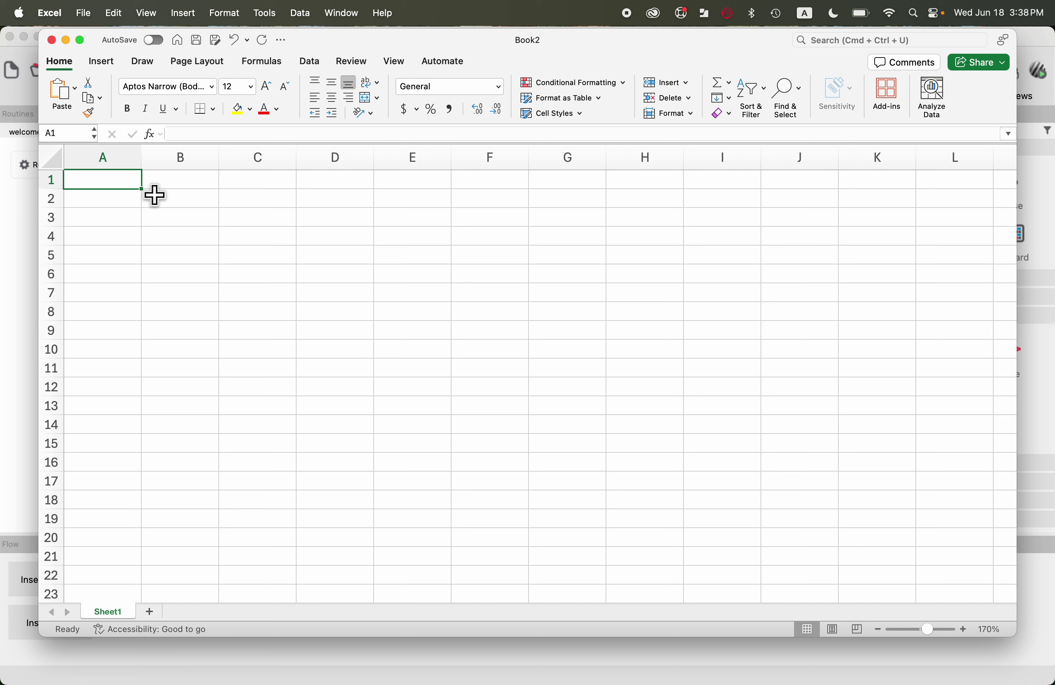
{"action": "type", "text": "exp_name"}
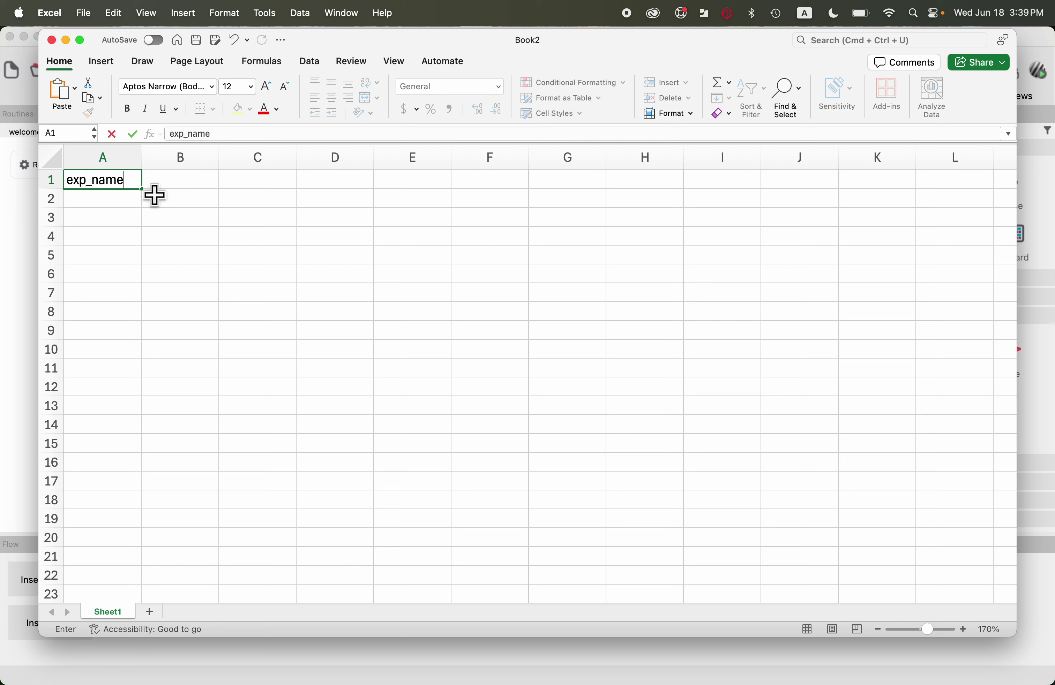
{"action": "left_click", "coordinate": [48, 178]}
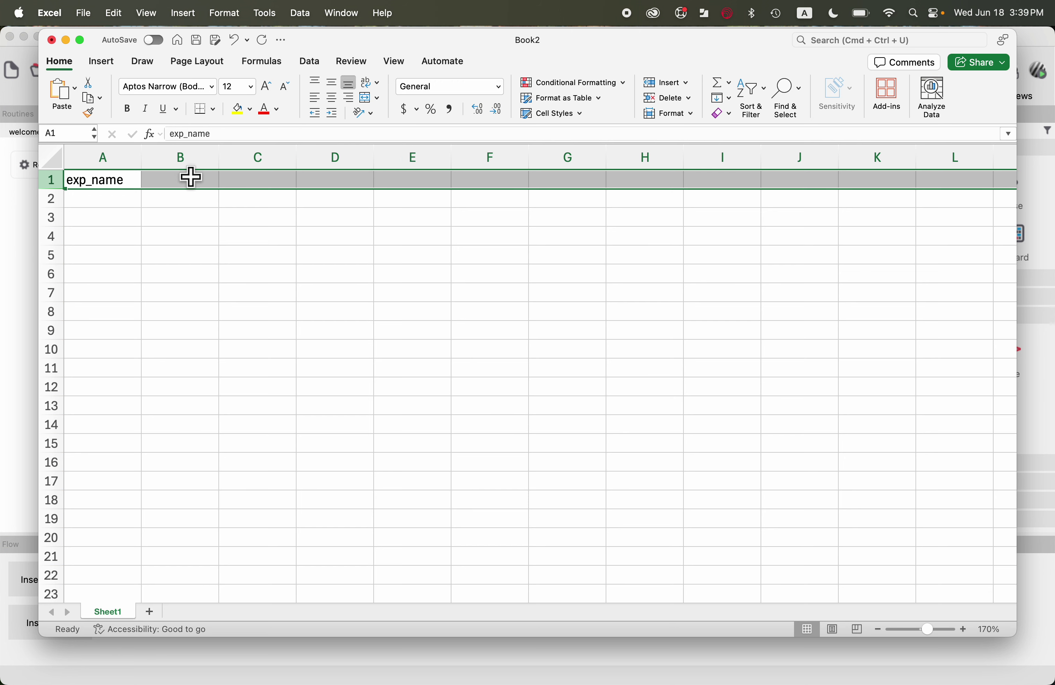
{"action": "left_click", "coordinate": [135, 179]}
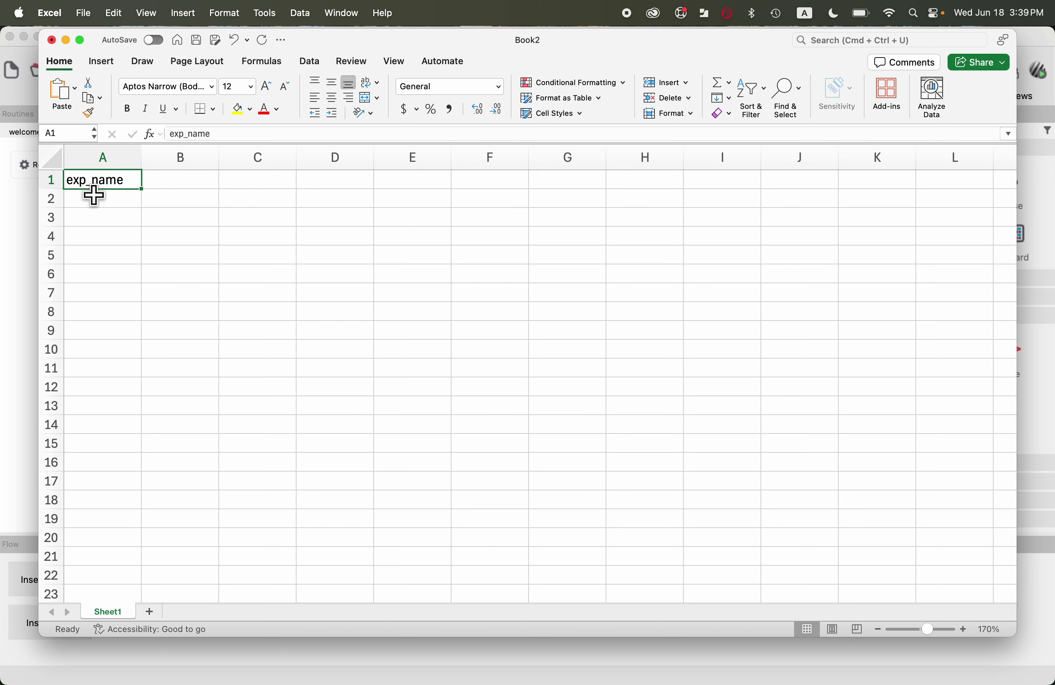
{"action": "left_click", "coordinate": [112, 204]}
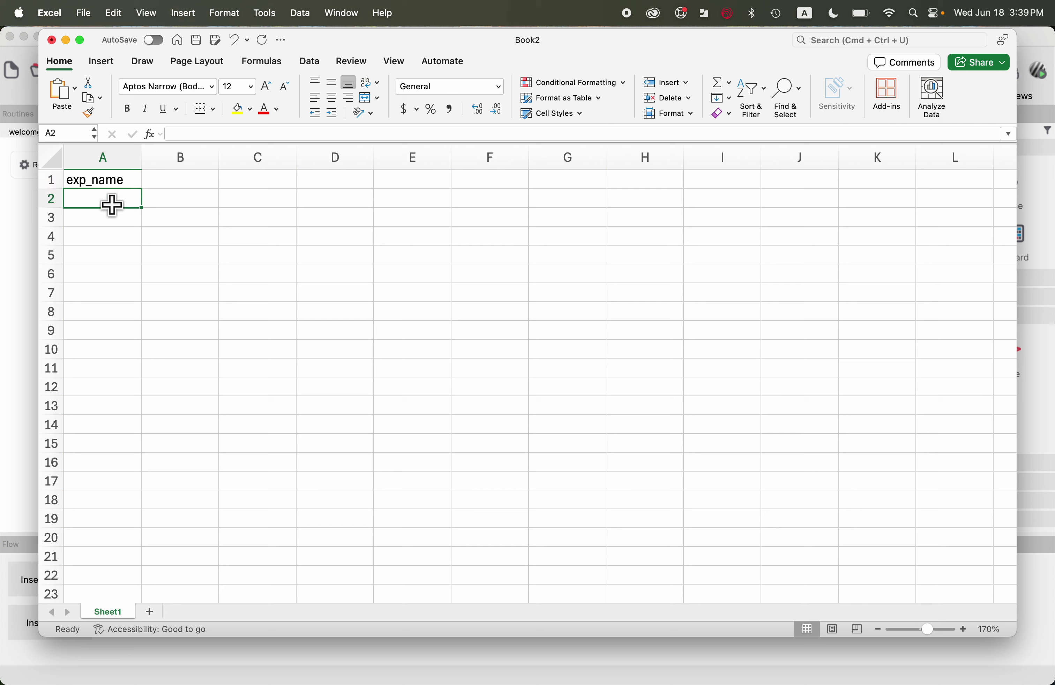
{"action": "type", "text": "visual searc"}
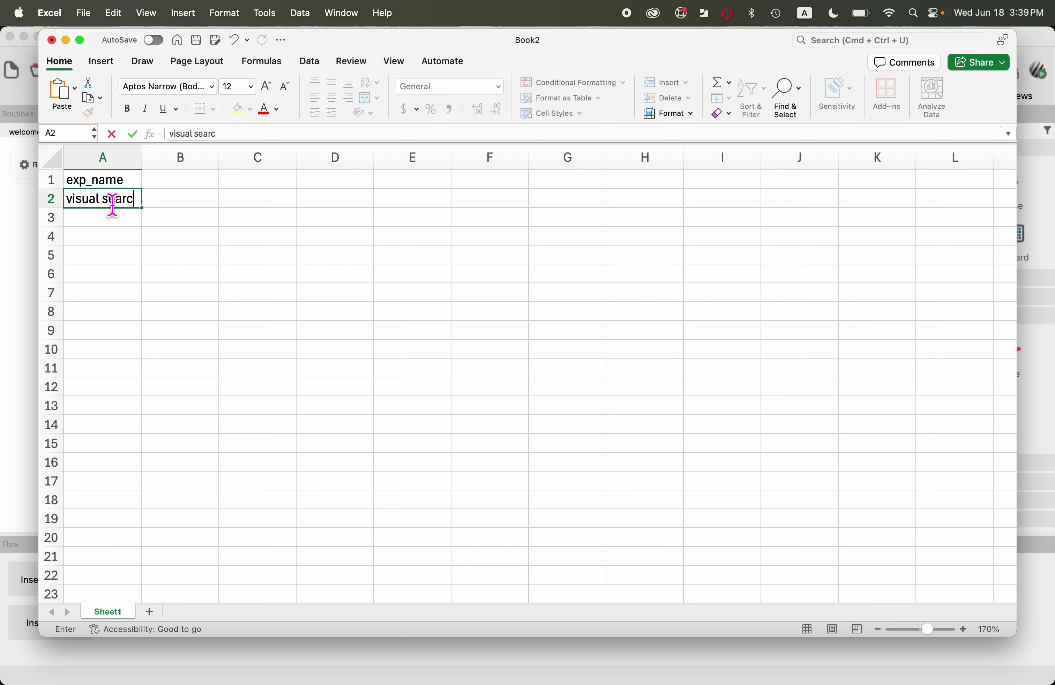
{"action": "type", "text": "h"}
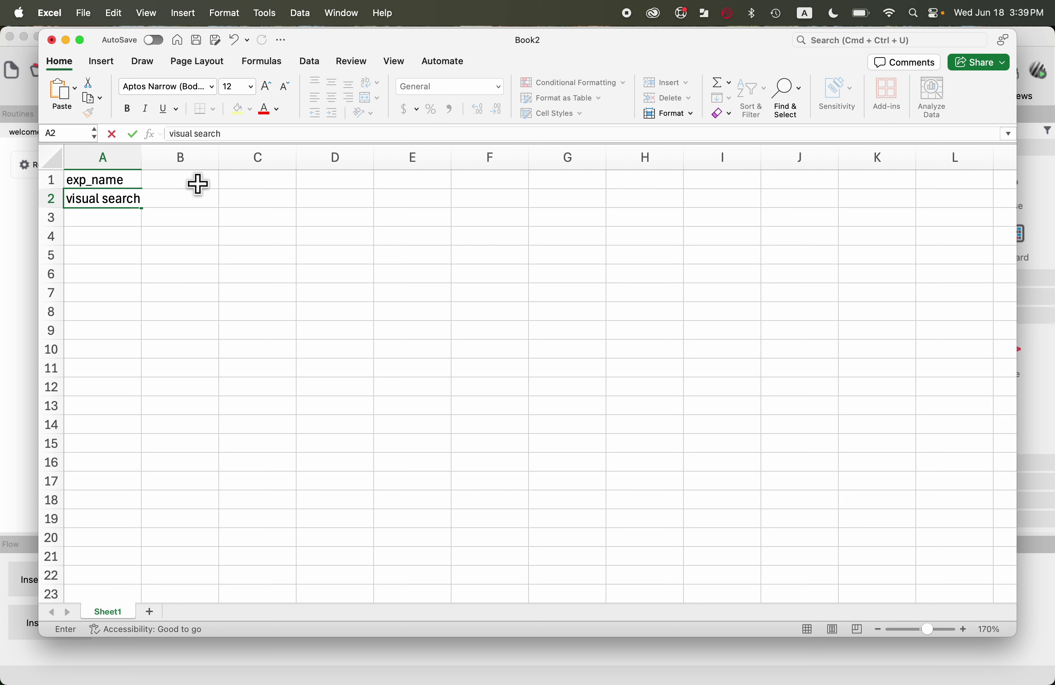
Enter the header "singPres" in B1, with the values "P" in B2 and "A" in B3.
{"action": "left_click", "coordinate": [199, 180]}
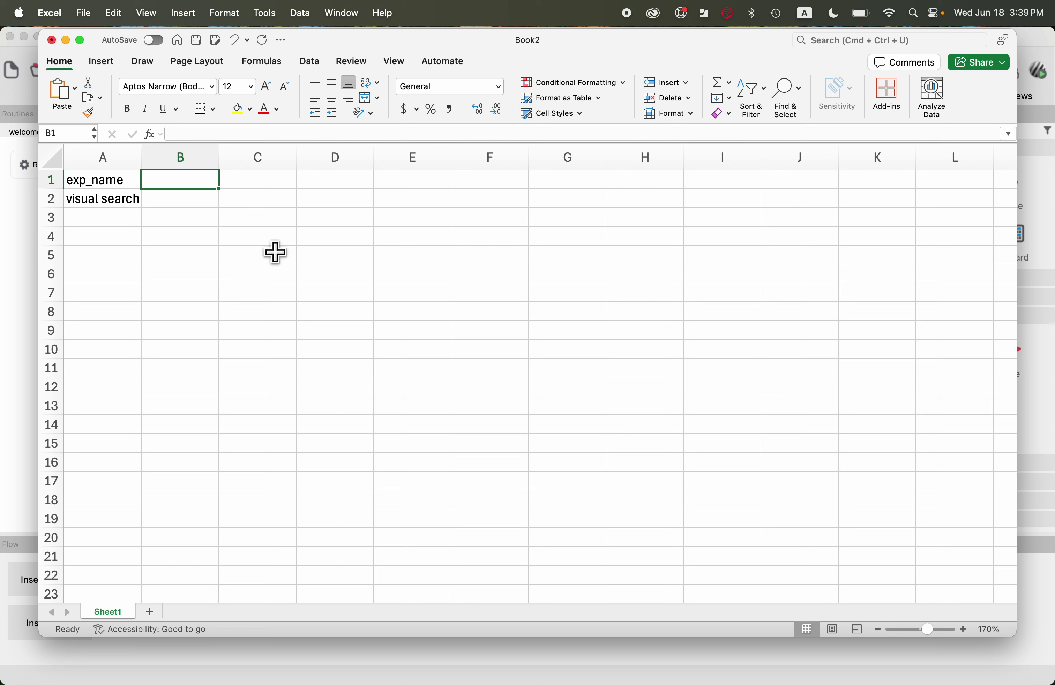
{"action": "type", "text": "singPres"}
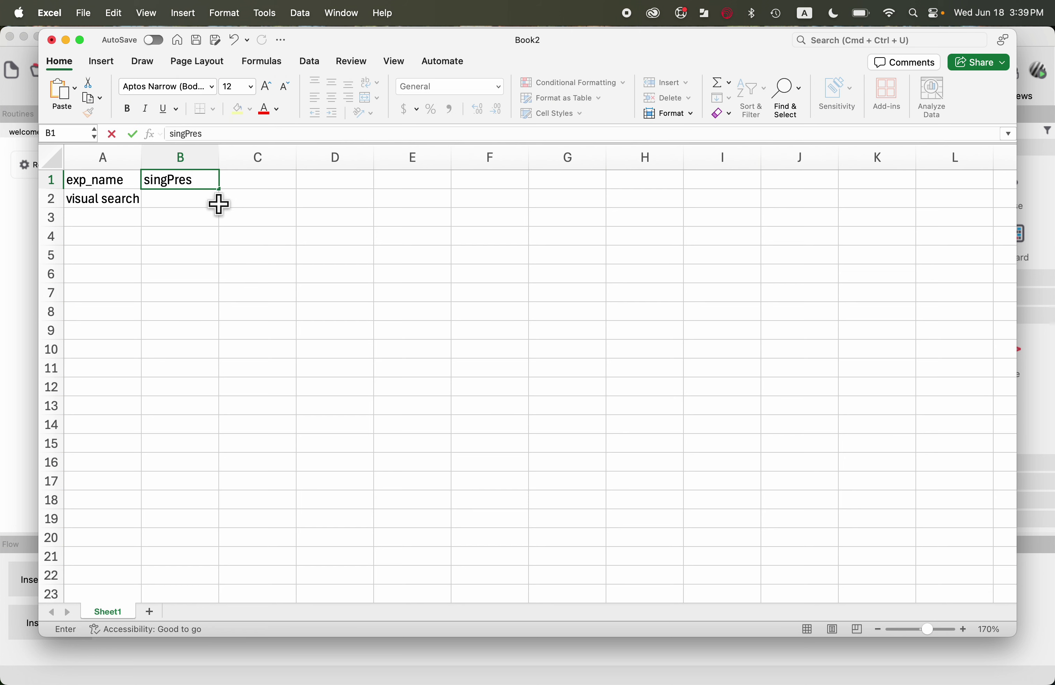
{"action": "left_click", "coordinate": [194, 204]}
{"action": "type", "text": "P"}
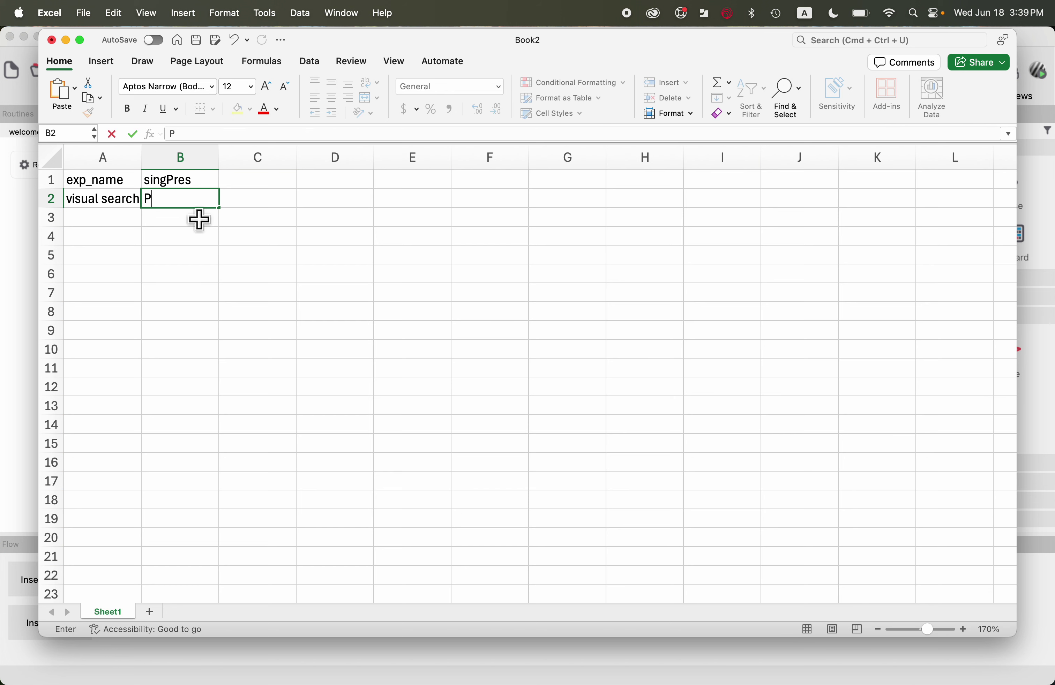
{"action": "key", "text": "Return"}
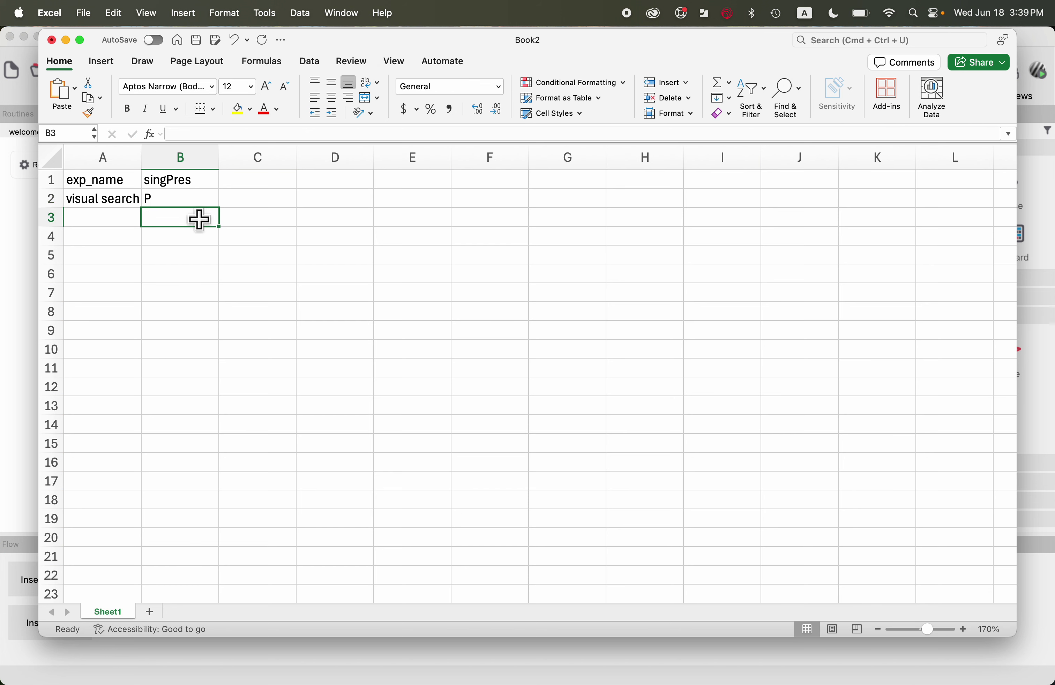
{"action": "type", "text": "A"}
{"action": "left_click", "coordinate": [214, 218]}
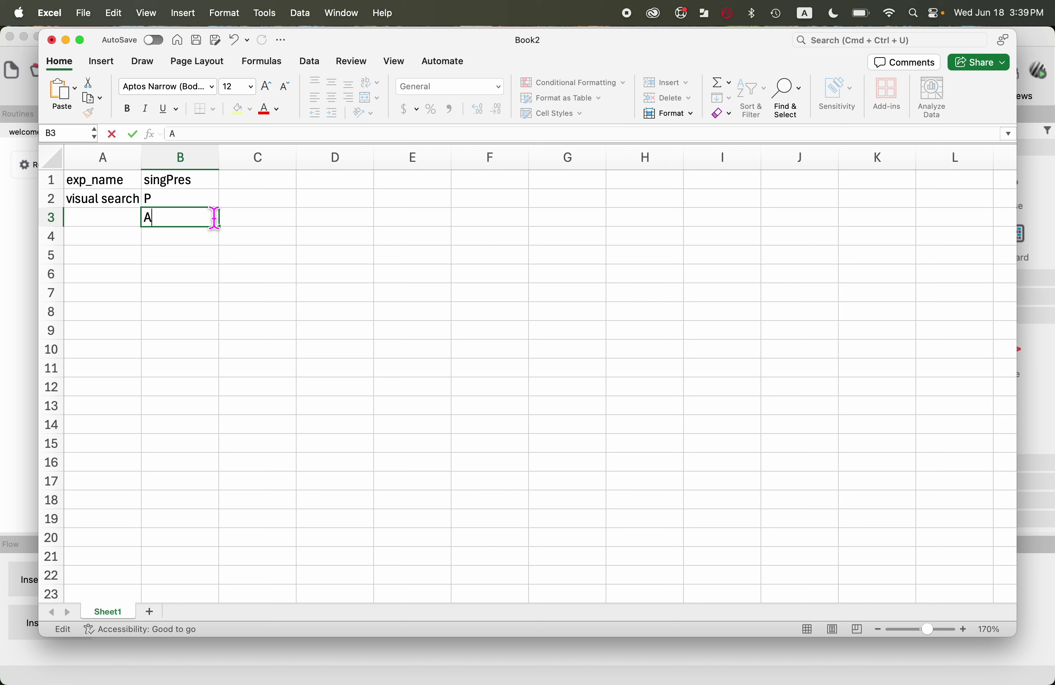
{"action": "left_click", "coordinate": [208, 204]}
{"action": "left_click", "coordinate": [207, 217]}
{"action": "left_click", "coordinate": [207, 205]}
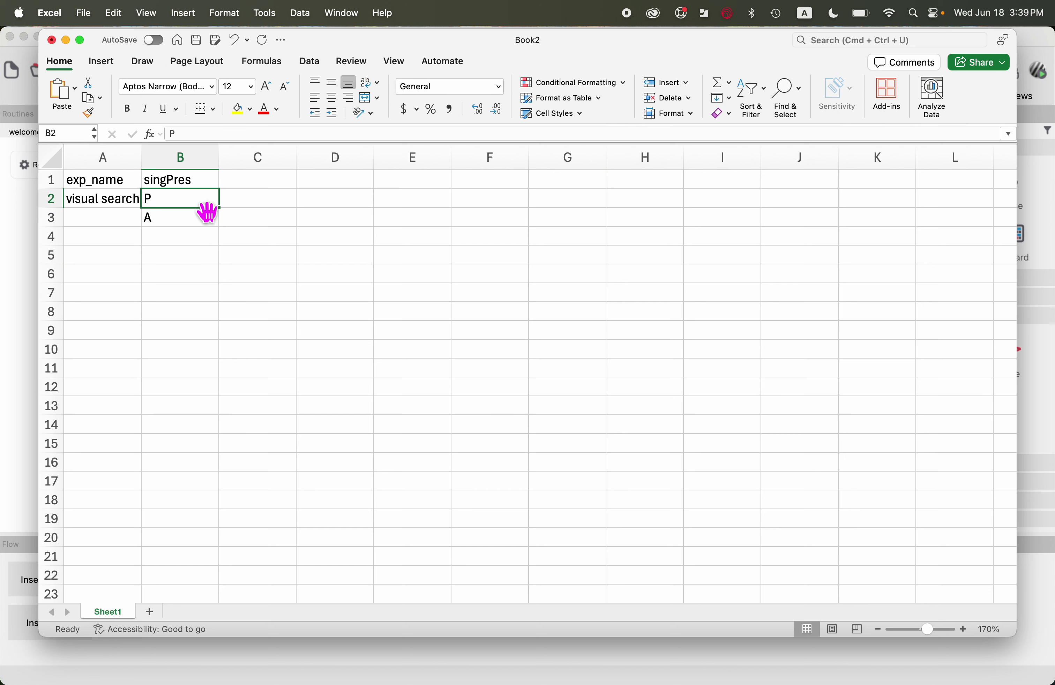
{"action": "left_click", "coordinate": [202, 216]}
{"action": "left_click", "coordinate": [203, 198]}
{"action": "left_click", "coordinate": [202, 216]}
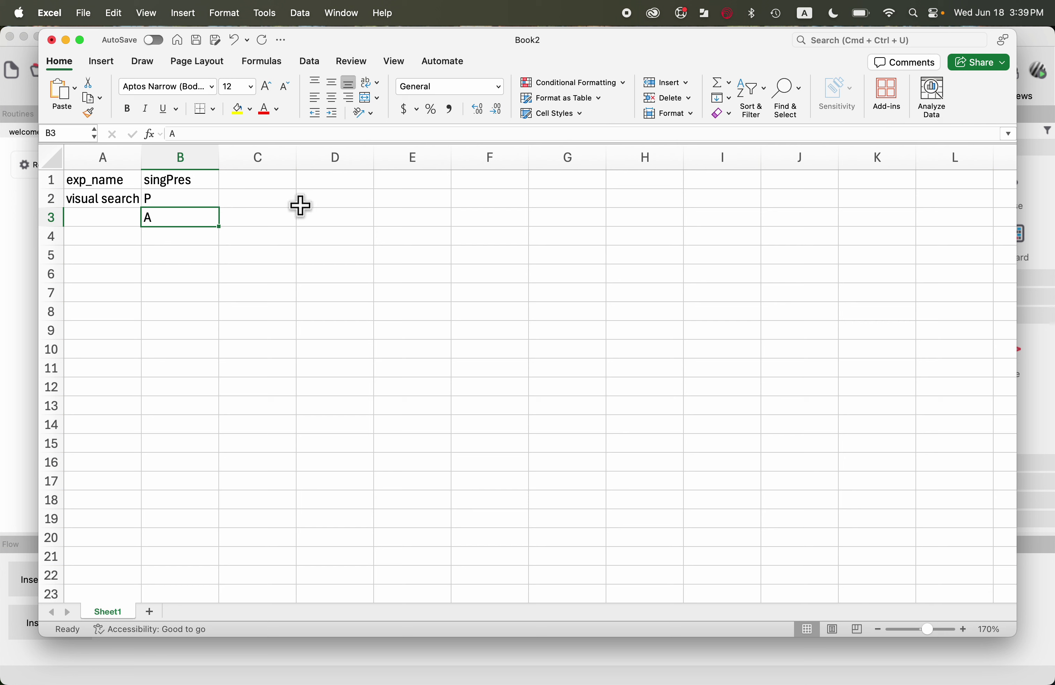
Enter the header "singShape" in C1, with the values "diamond", "square" and "hexagon" in C2 to C4.
{"action": "left_click", "coordinate": [270, 181]}
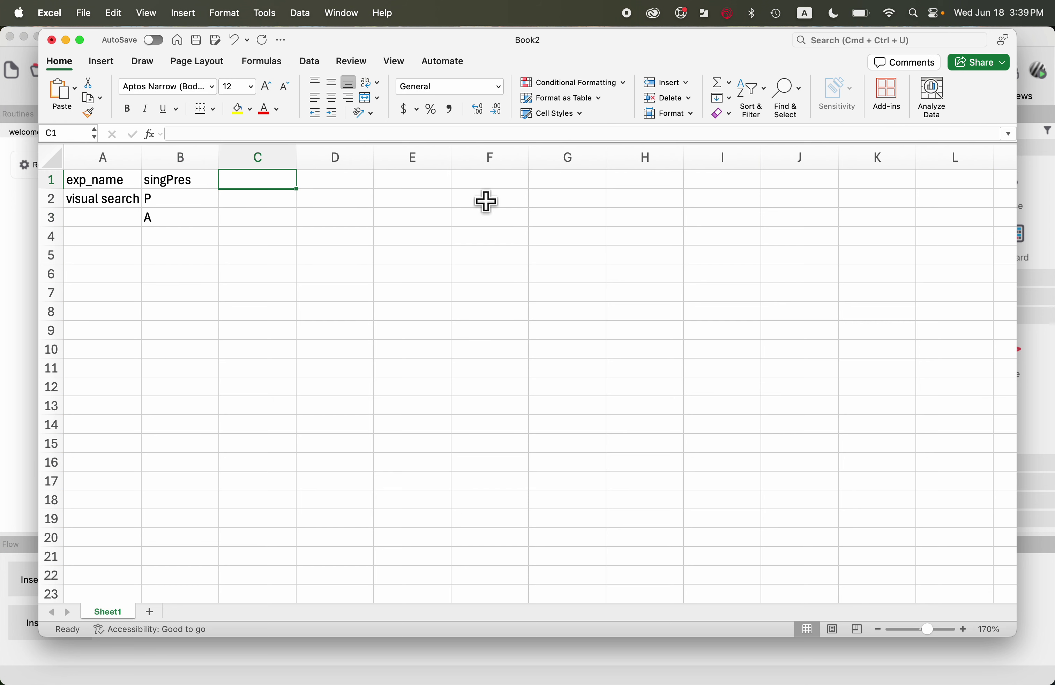
{"action": "type", "text": "singShape"}
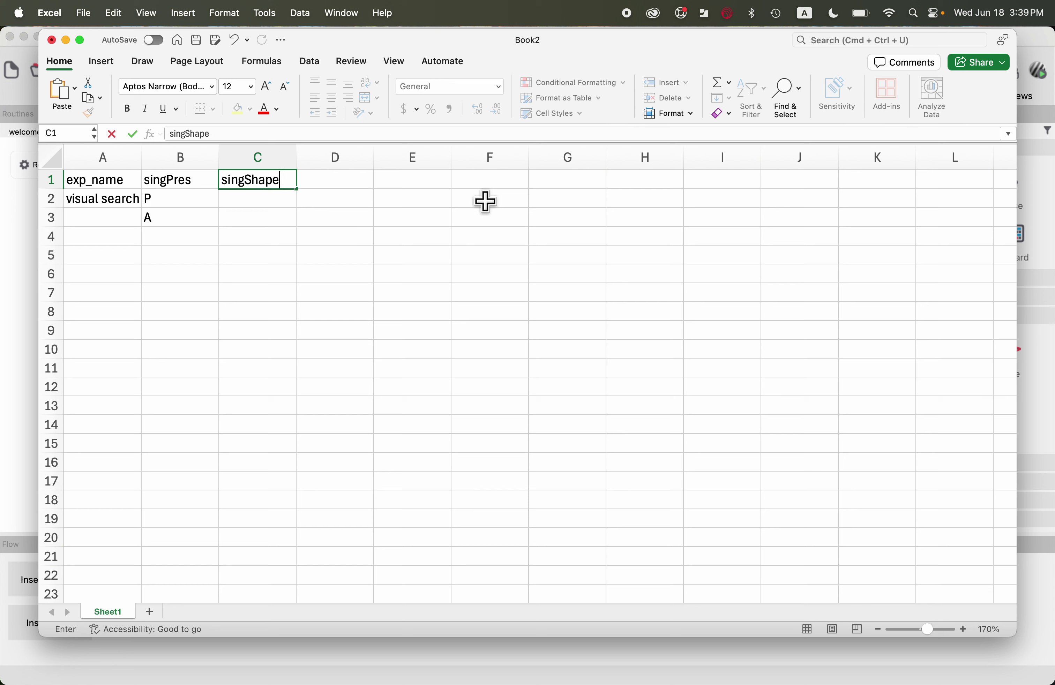
{"action": "left_click", "coordinate": [264, 202]}
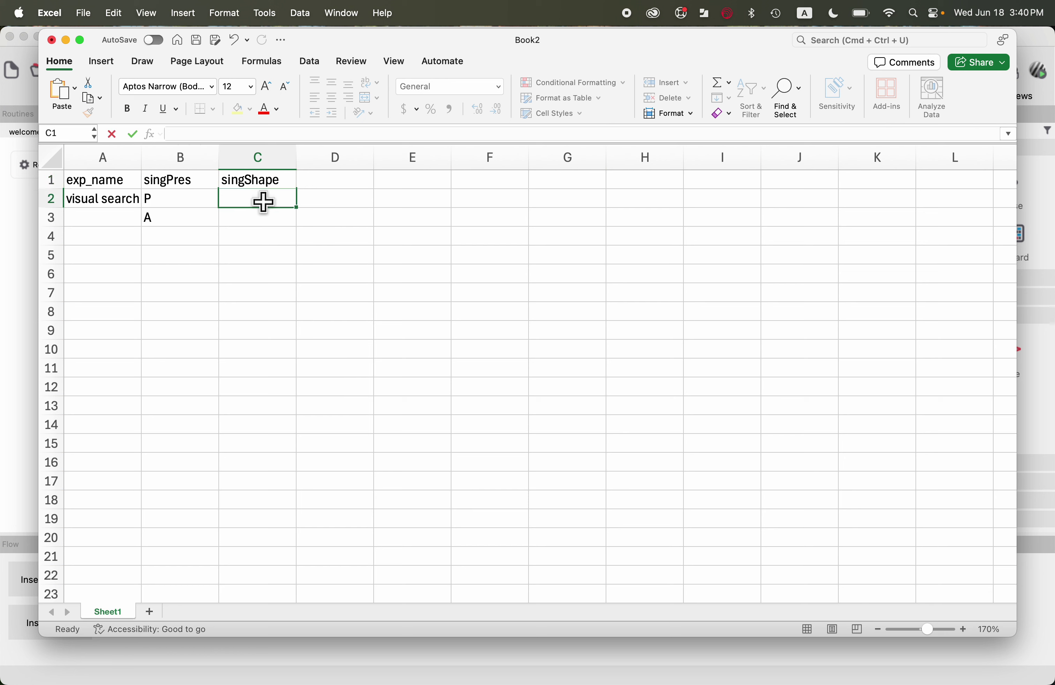
{"action": "type", "text": "diamond"}
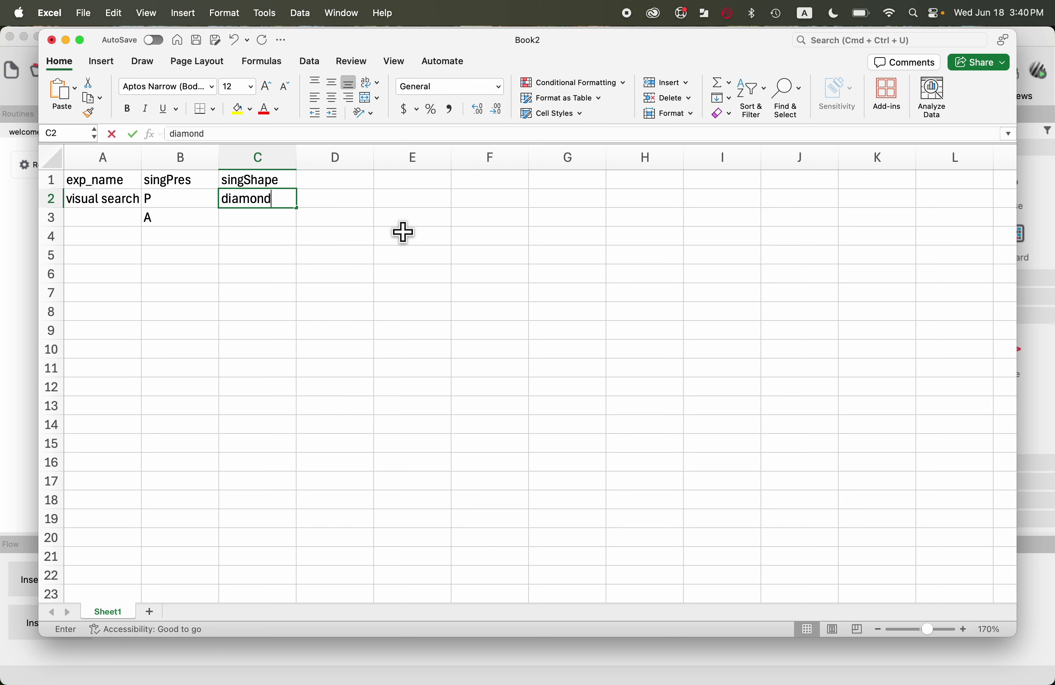
{"action": "key", "text": "Return"}
{"action": "type", "text": "square"}
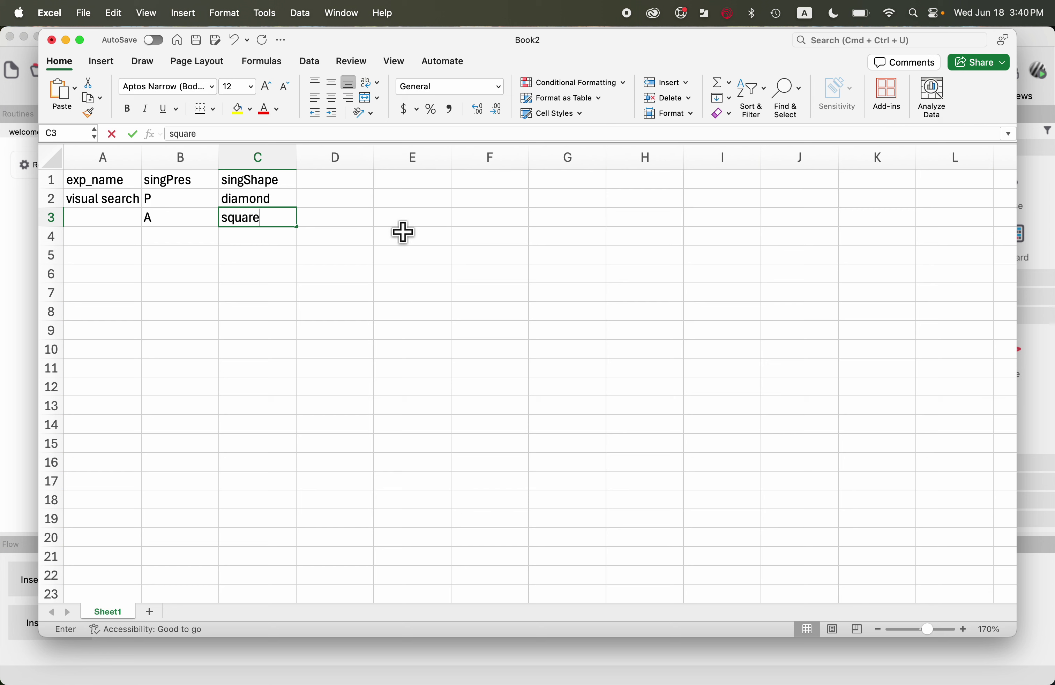
{"action": "key", "text": "Return"}
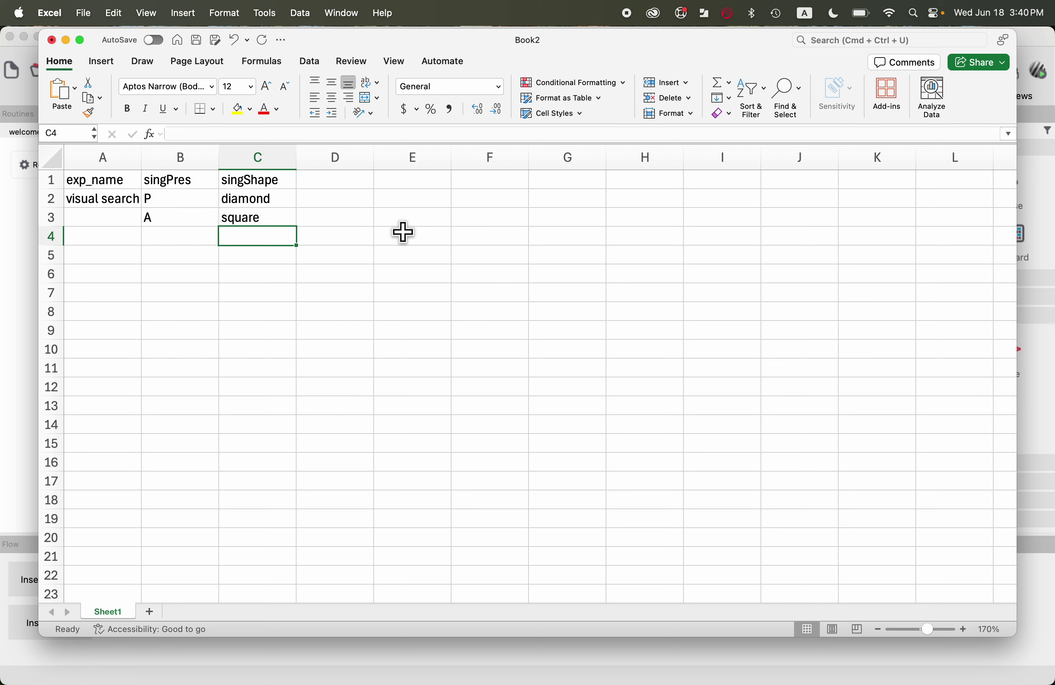
{"action": "type", "text": "h"}
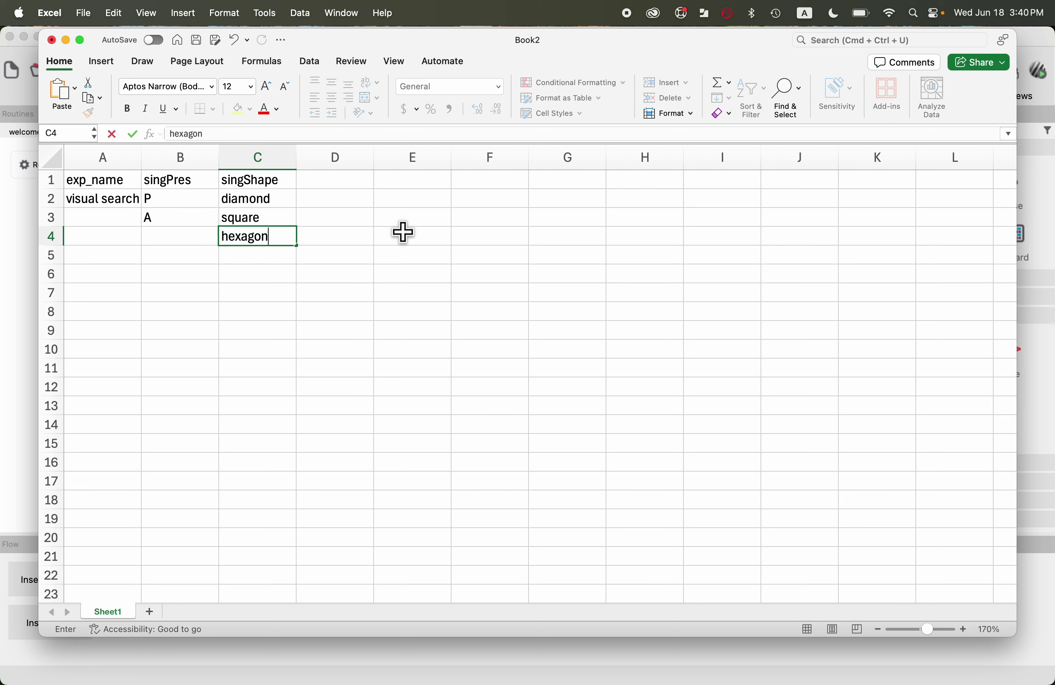
{"action": "type", "text": "exagon"}
{"action": "left_click_drag", "start_coordinate": [290, 202], "coordinate": [288, 238]}
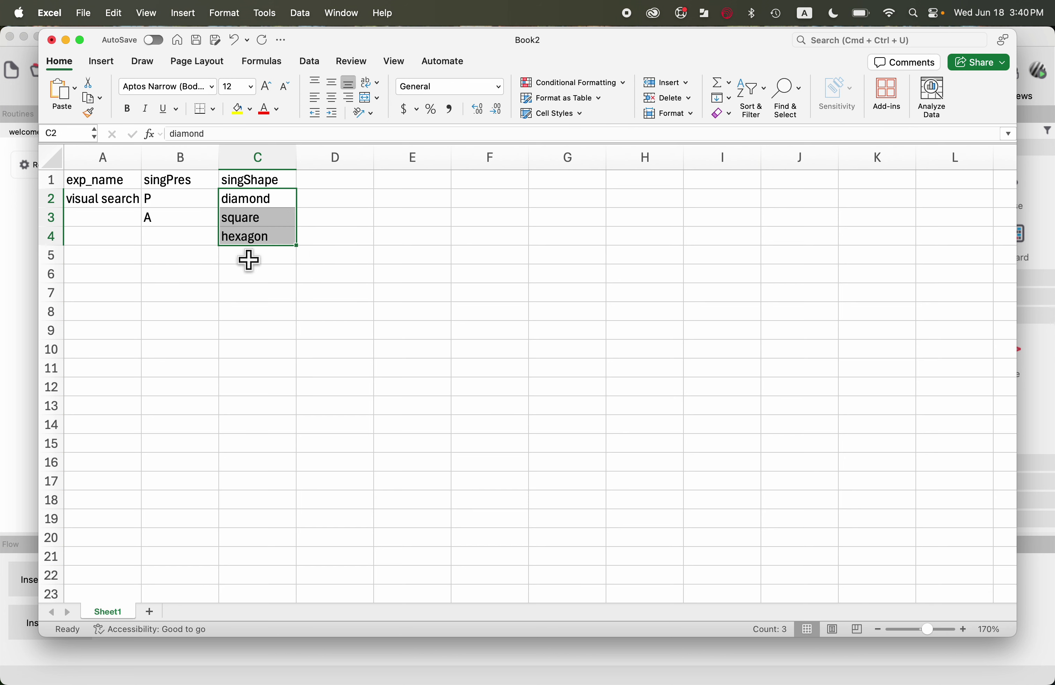
Fill the singPres column with "P" in B2 to B4 and "A" in B5 to B7.
{"action": "left_click", "coordinate": [185, 201]}
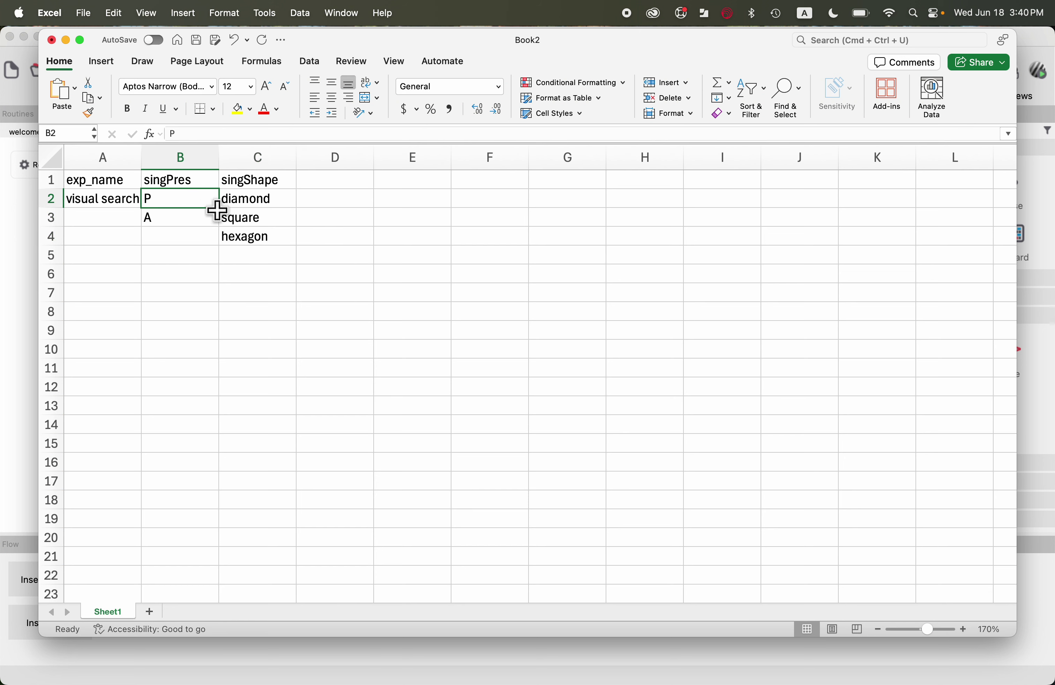
{"action": "left_click_drag", "start_coordinate": [219, 210], "coordinate": [214, 238]}
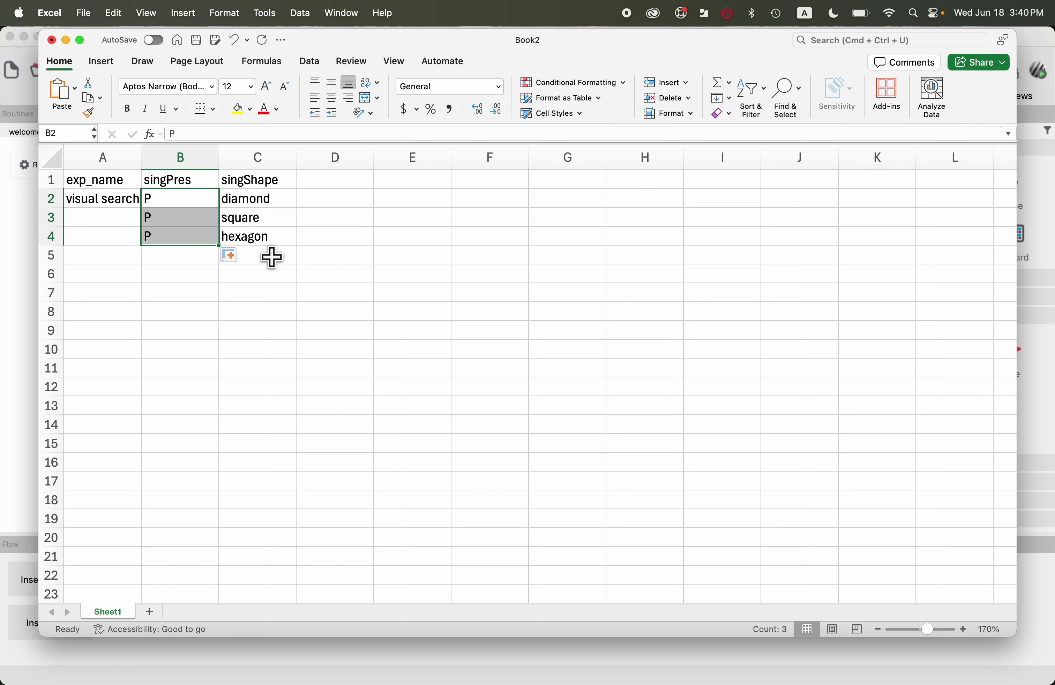
{"action": "left_click", "coordinate": [196, 257]}
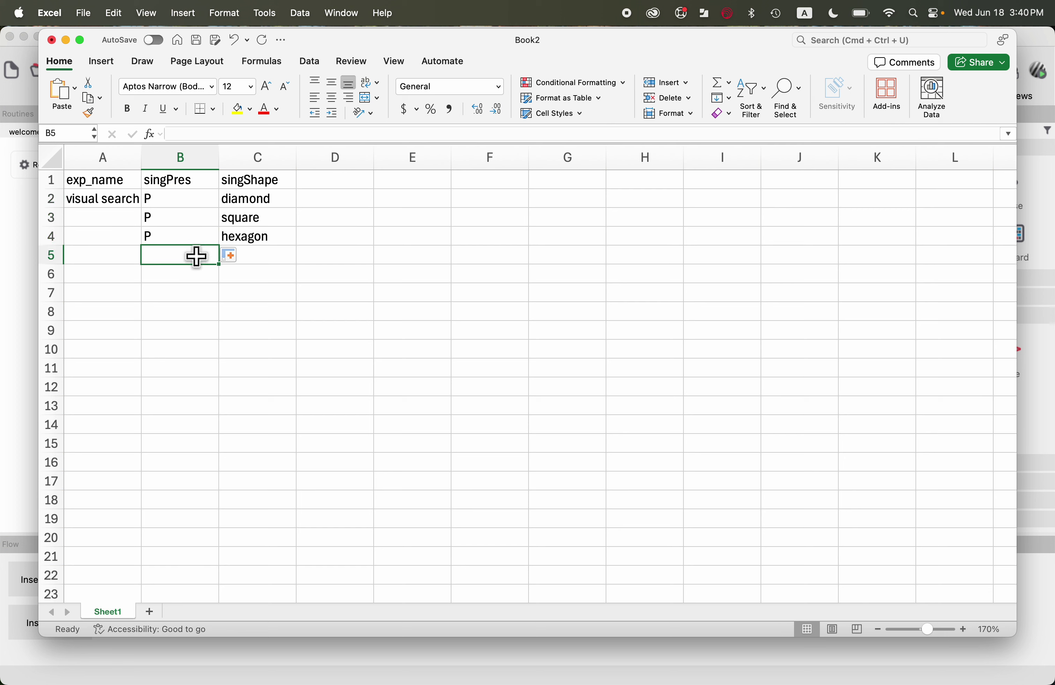
{"action": "type", "text": "A"}
{"action": "left_click_drag", "start_coordinate": [219, 263], "coordinate": [217, 295]}
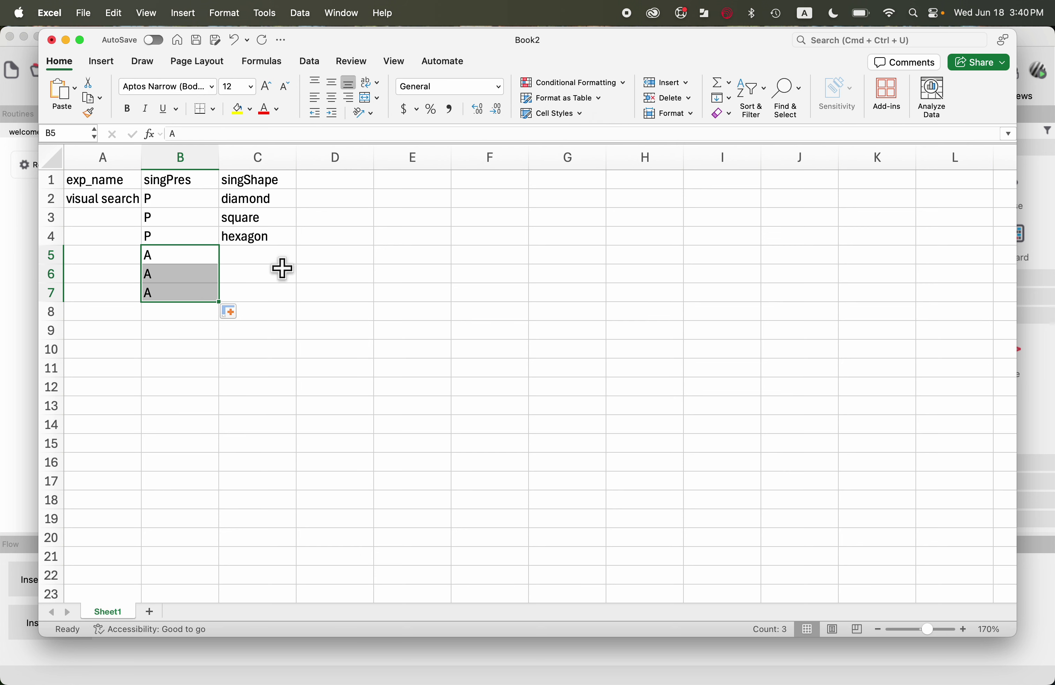
Enter "NA" as the singShape value in C5 and fill it down to C7.
{"action": "left_click", "coordinate": [262, 262]}
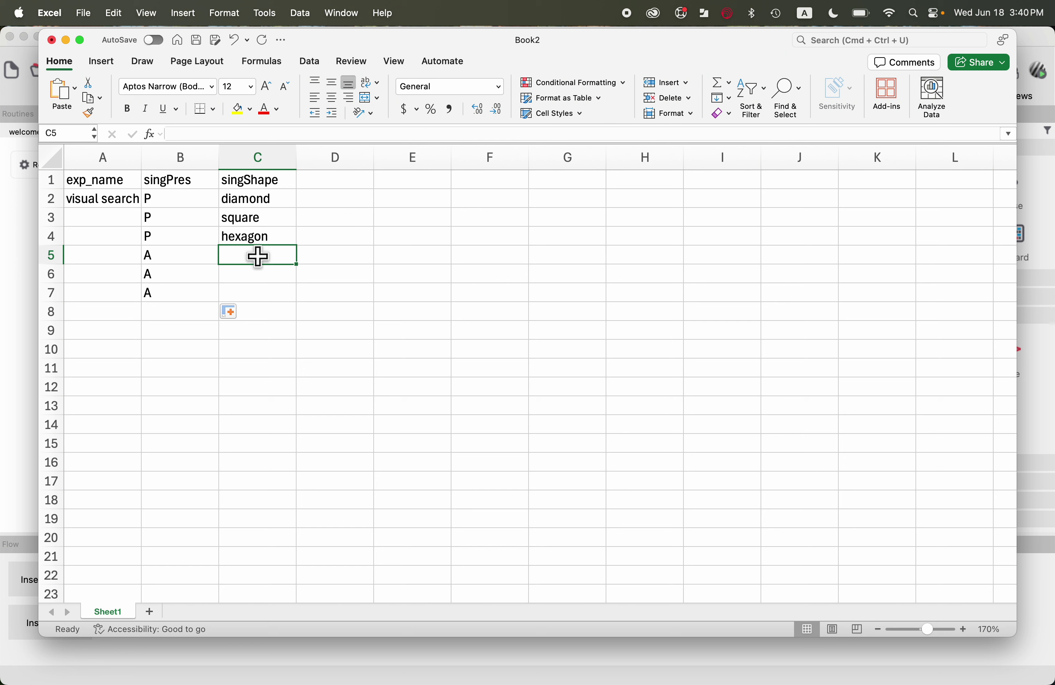
{"action": "type", "text": "NA"}
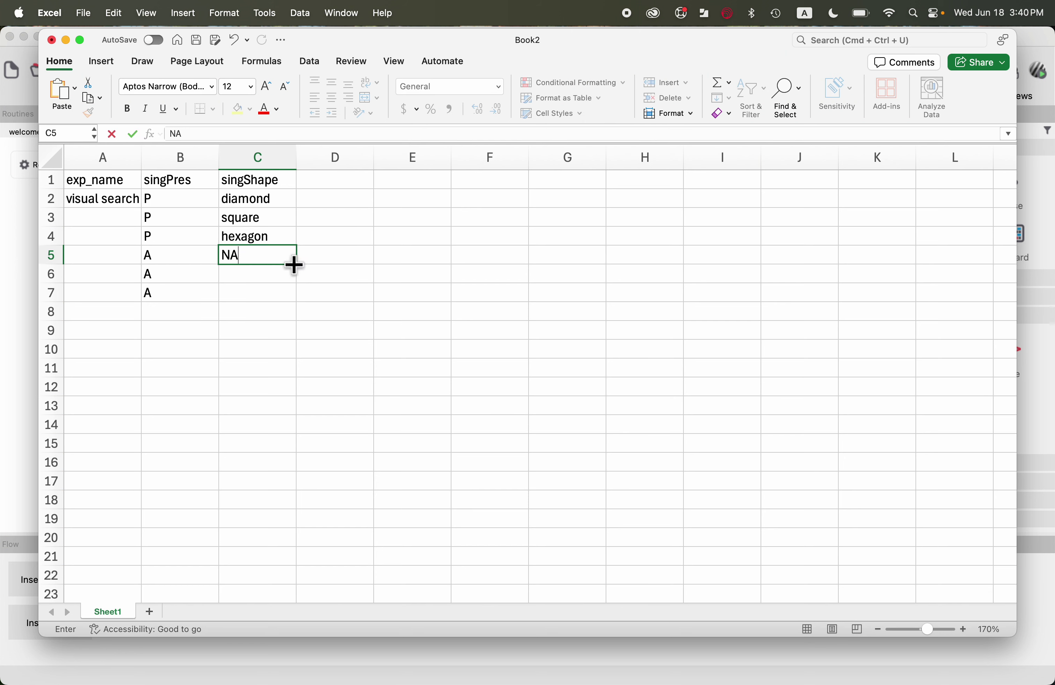
{"action": "left_click_drag", "start_coordinate": [295, 264], "coordinate": [292, 297]}
{"action": "left_click", "coordinate": [291, 275]}
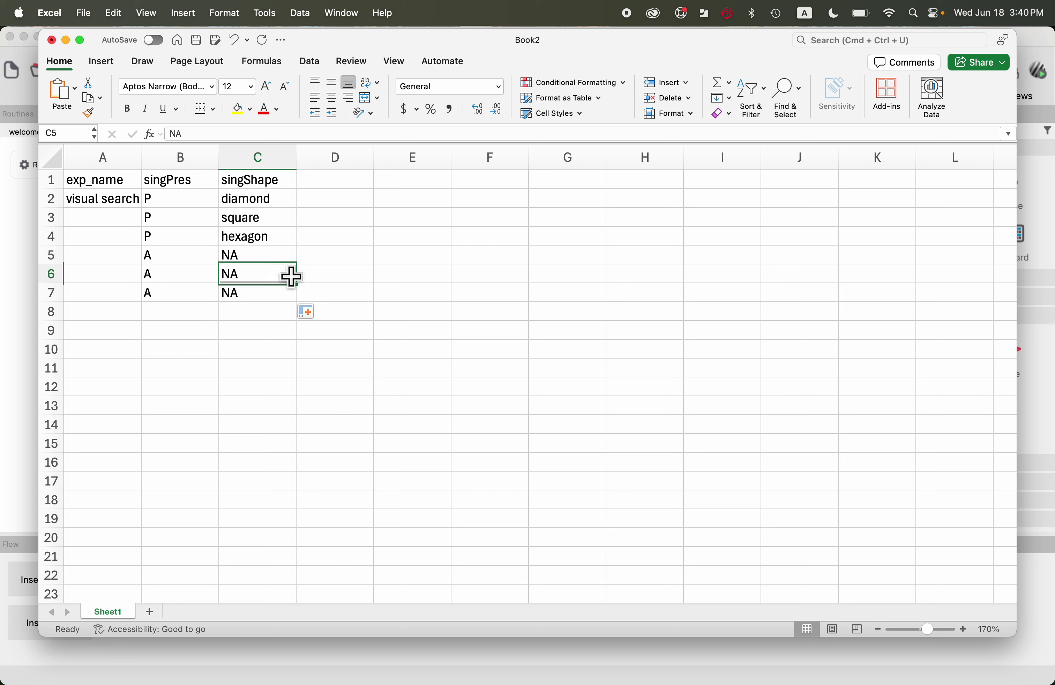
Make the header row bold and fill "visual search" from A2 down to A7.
{"action": "left_click", "coordinate": [52, 180]}
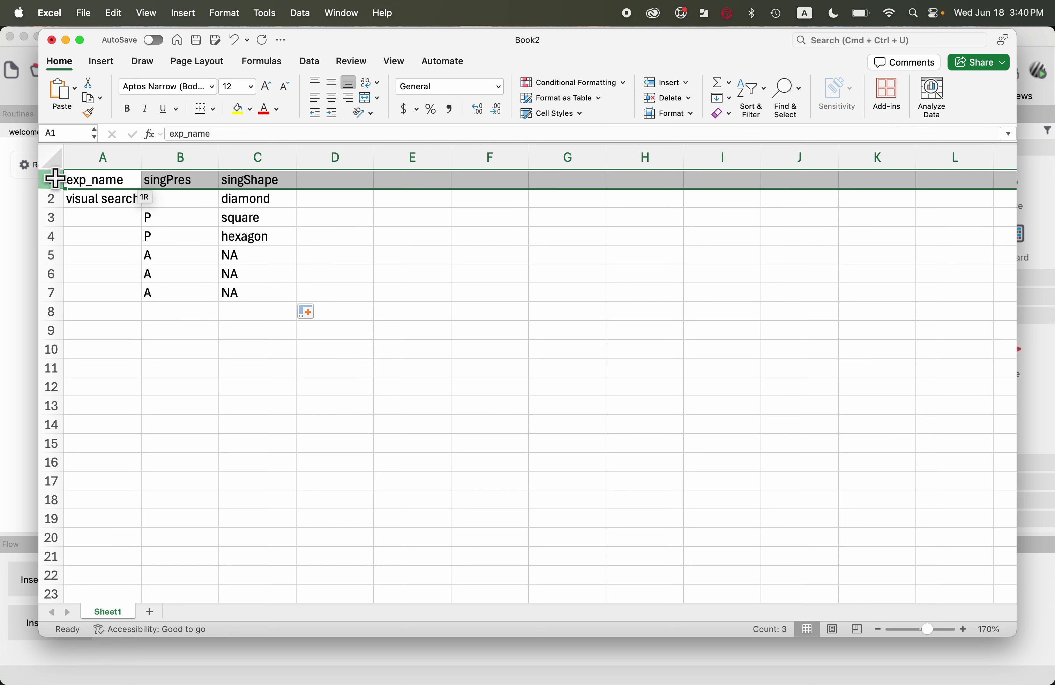
{"action": "left_click", "coordinate": [128, 111]}
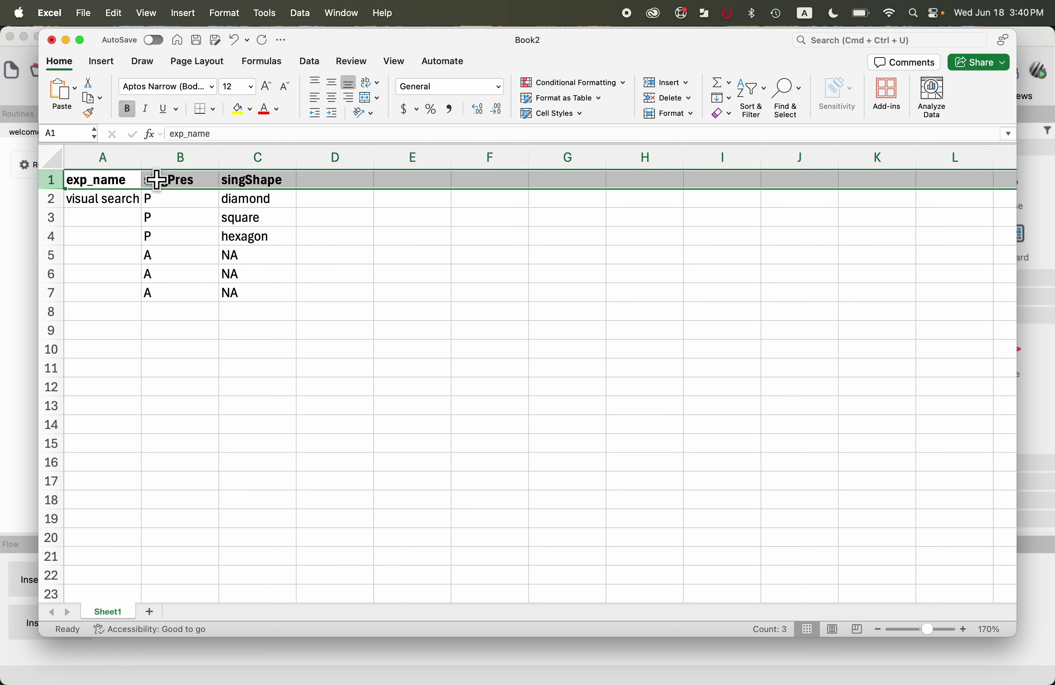
{"action": "left_click_drag", "start_coordinate": [108, 199], "coordinate": [143, 297]}
{"action": "left_click", "coordinate": [104, 198]}
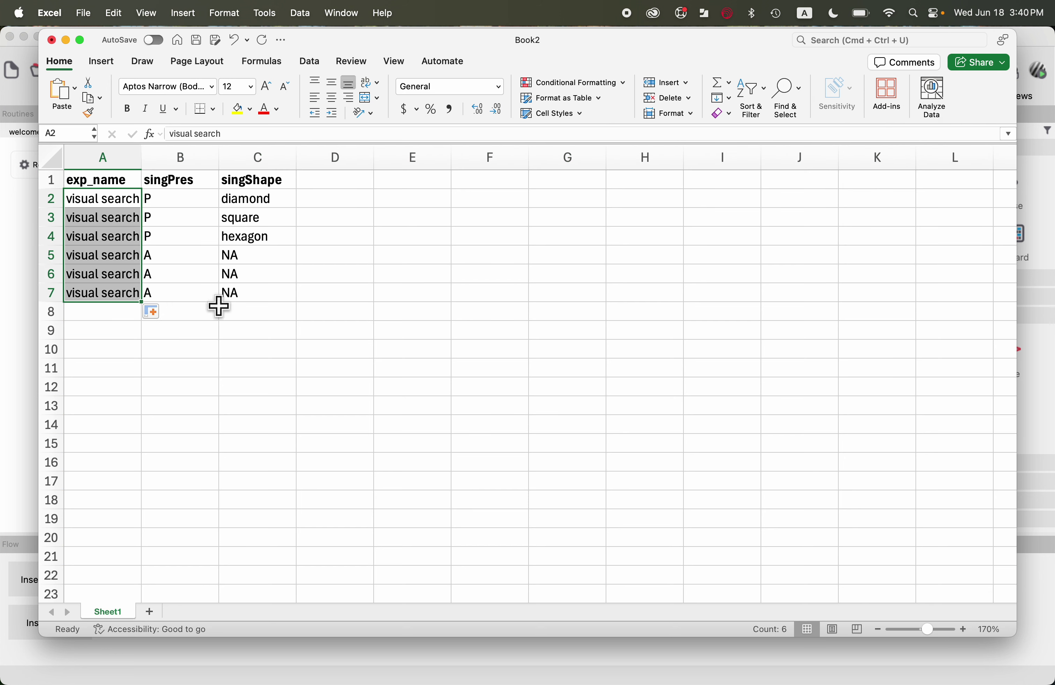
{"action": "left_click", "coordinate": [267, 293]}
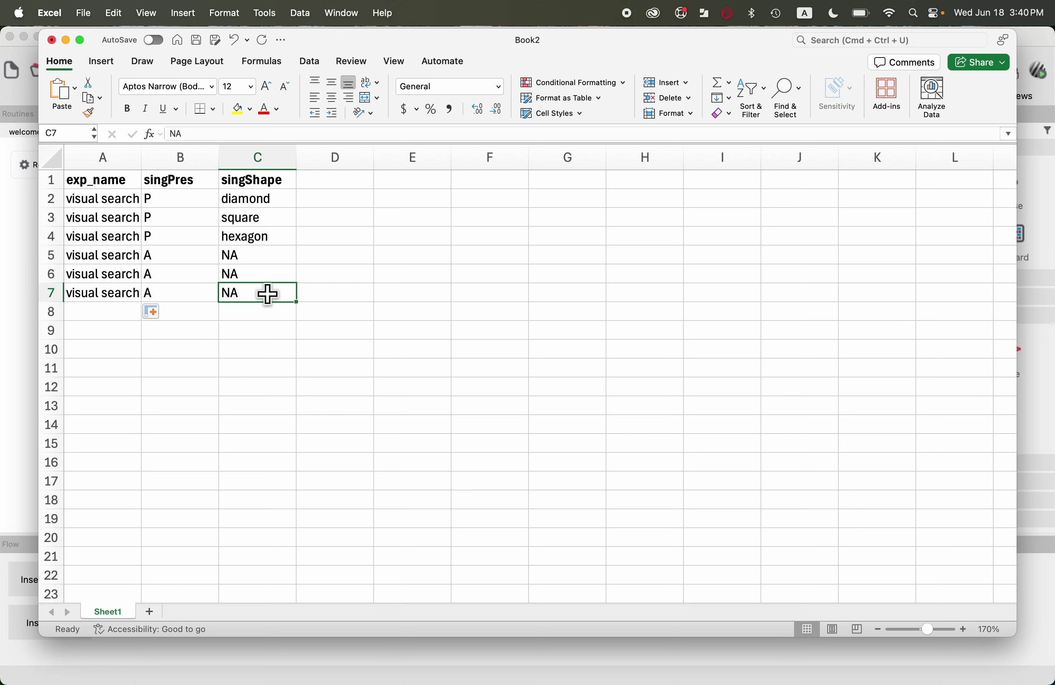
{"action": "left_click_drag", "start_coordinate": [271, 203], "coordinate": [272, 235]}
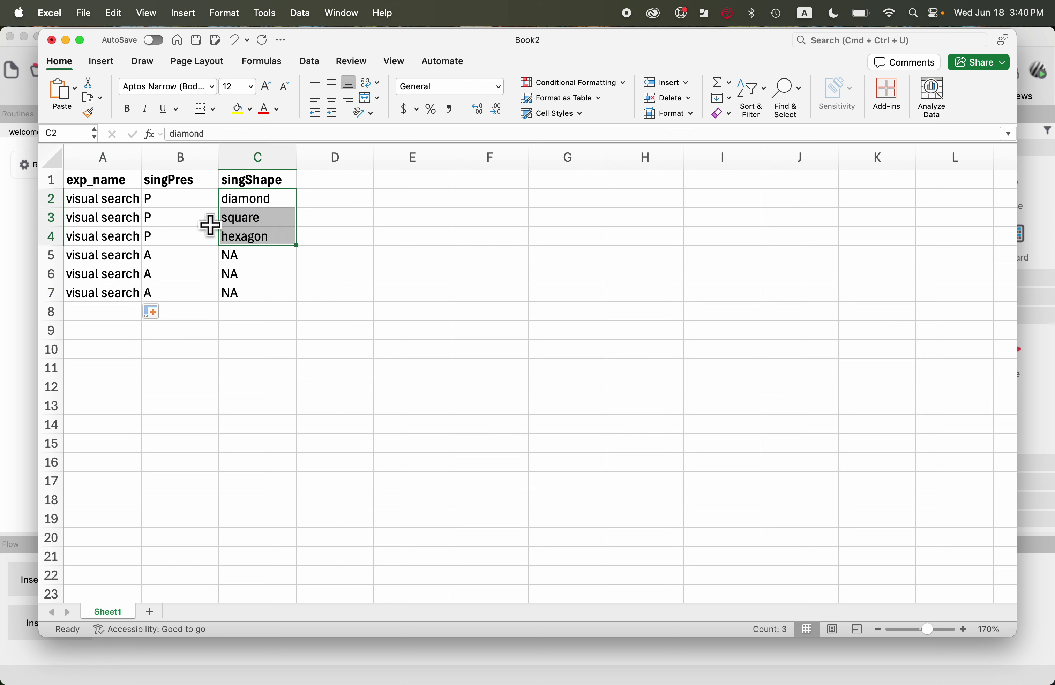
{"action": "mouse_move", "coordinate": [170, 200]}
{"action": "left_mouse_down"}
{"action": "mouse_move", "coordinate": [175, 292]}
{"action": "mouse_move", "coordinate": [231, 290]}
{"action": "mouse_move", "coordinate": [201, 283]}
{"action": "mouse_move", "coordinate": [189, 195]}
{"action": "left_mouse_up"}
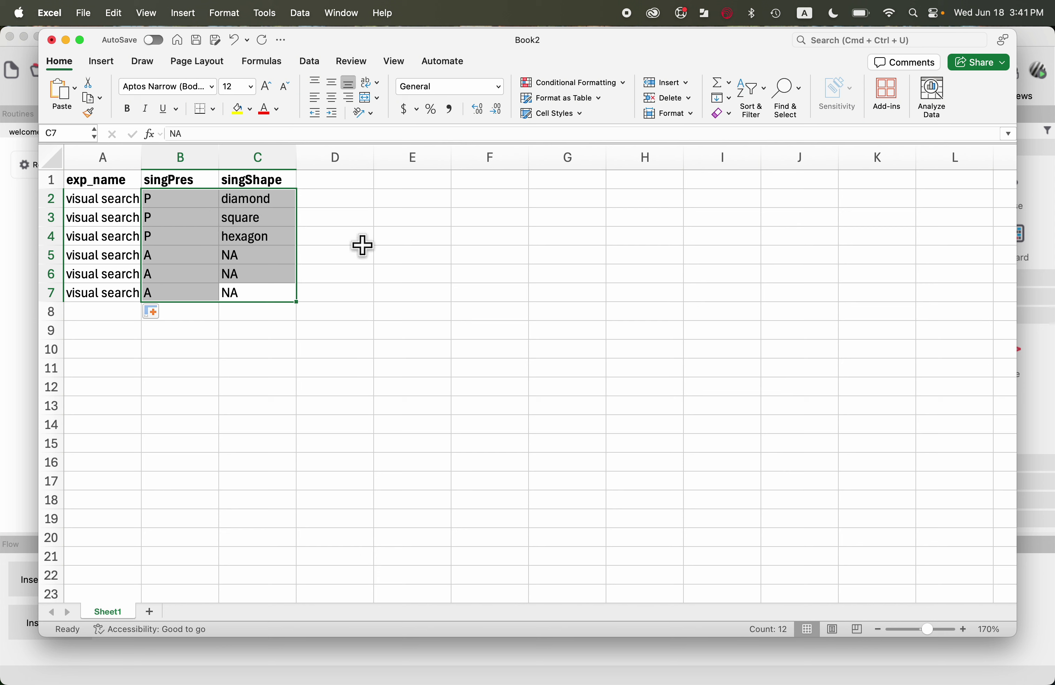
{"action": "left_click", "coordinate": [315, 250]}
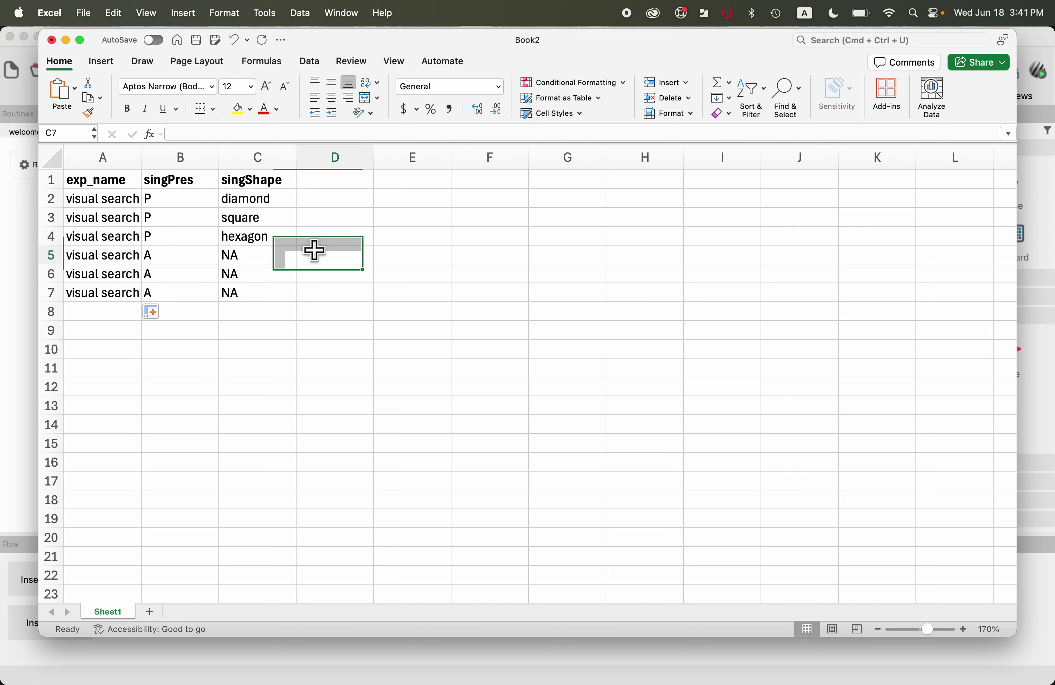
Save the workbook as "visual search condition" in Excel Workbook (.xlsx) format in the PsychoPy tutorial folder, and close it.
{"action": "left_click", "coordinate": [200, 44]}
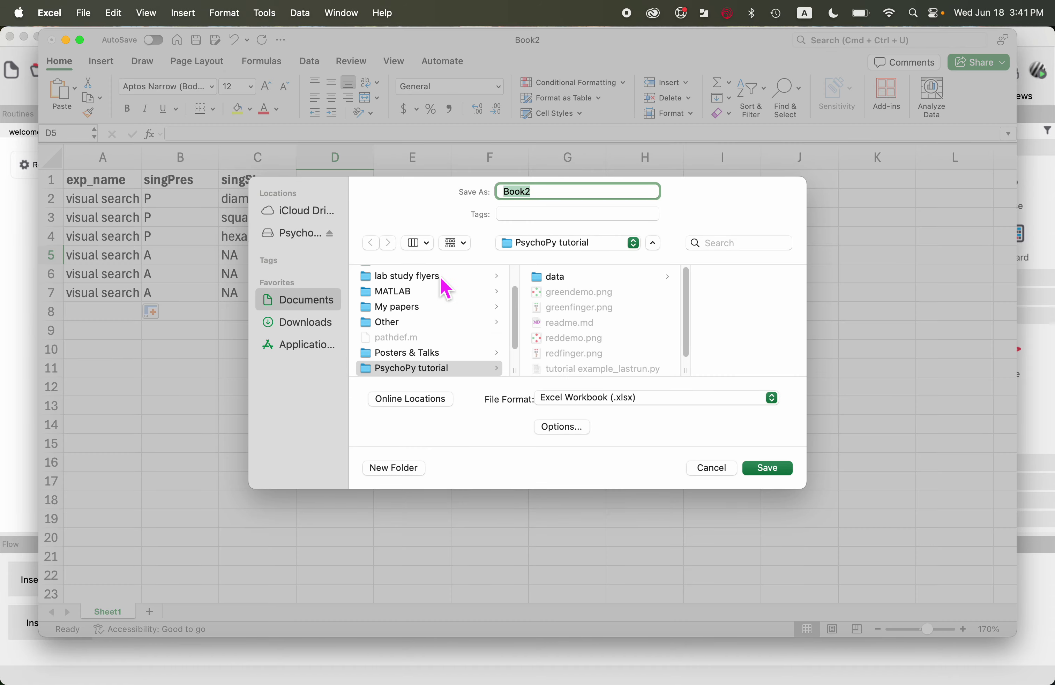
{"action": "left_click", "coordinate": [420, 369]}
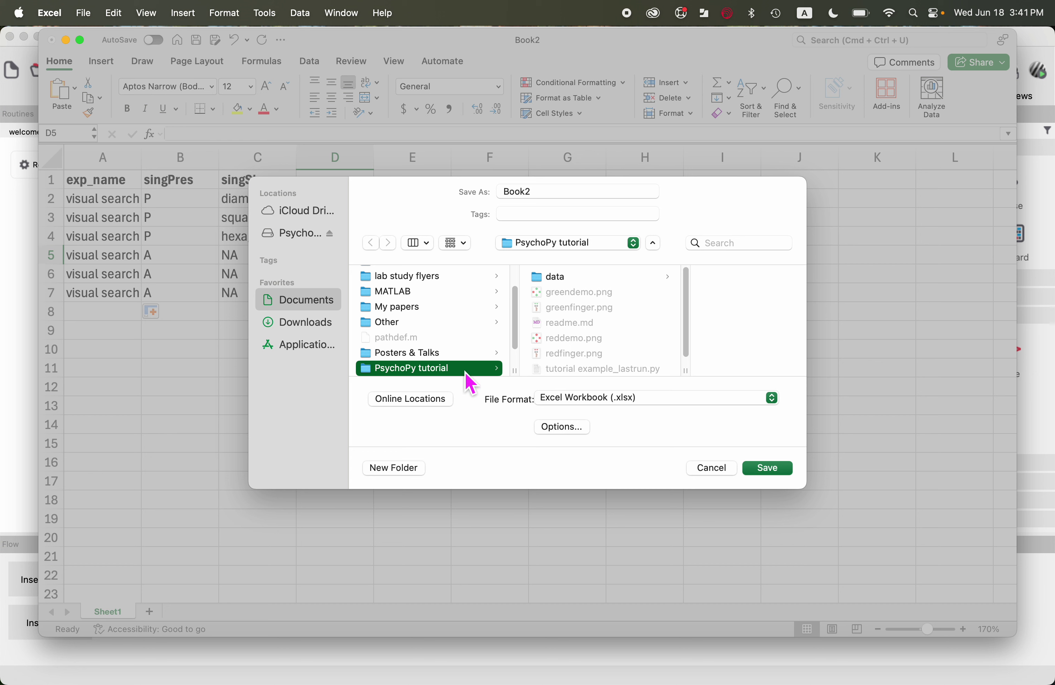
{"action": "scroll", "coordinate": [598, 351], "scroll_direction": "down", "scroll_amount": 2}
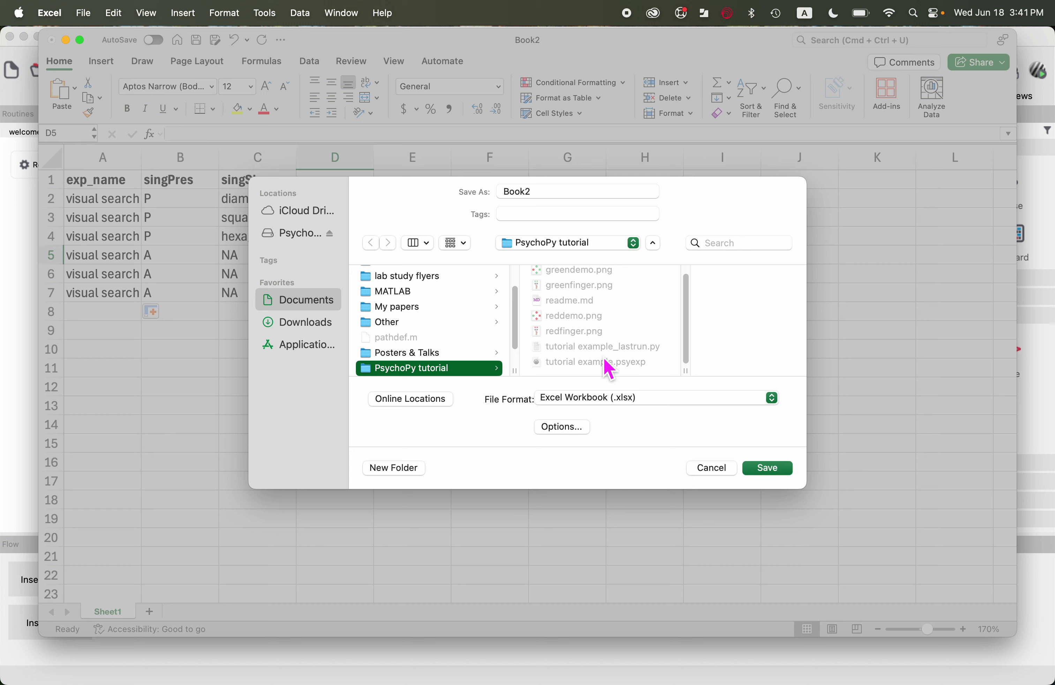
{"action": "left_click", "coordinate": [574, 201]}
{"action": "left_click_drag", "start_coordinate": [573, 201], "coordinate": [485, 193]}
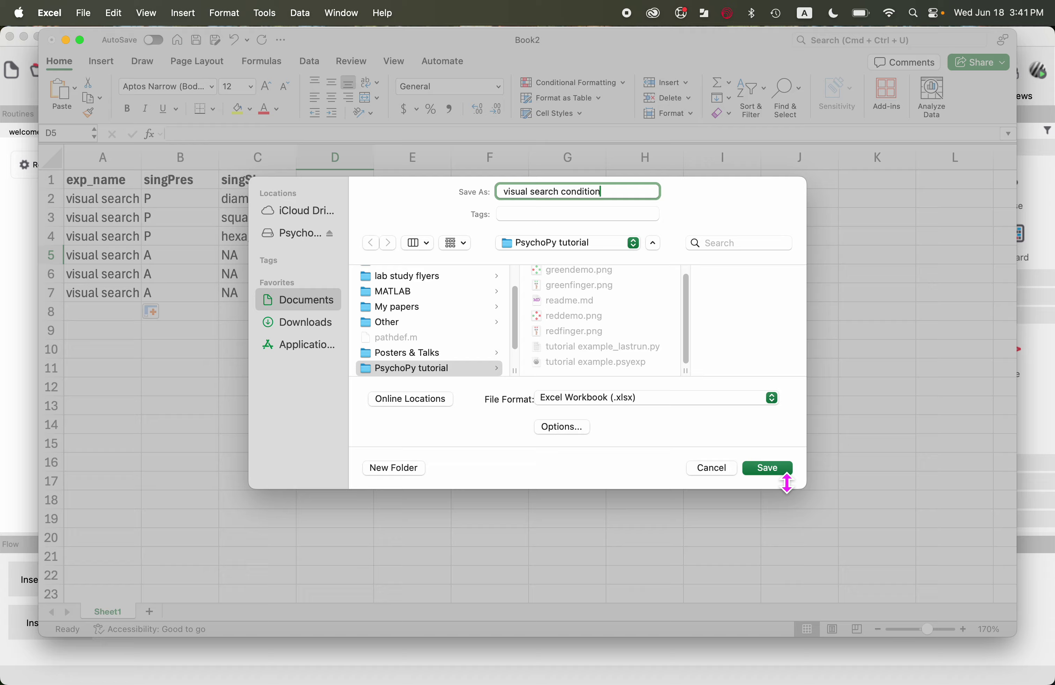
{"action": "key", "text": "Return"}
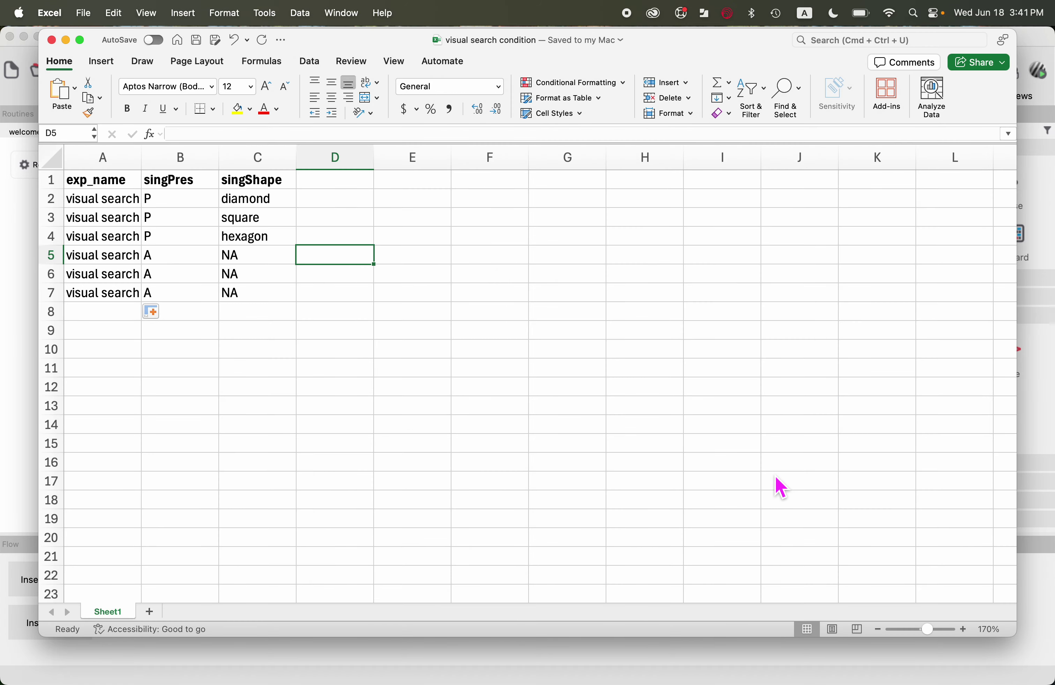
{"action": "left_click", "coordinate": [53, 40]}
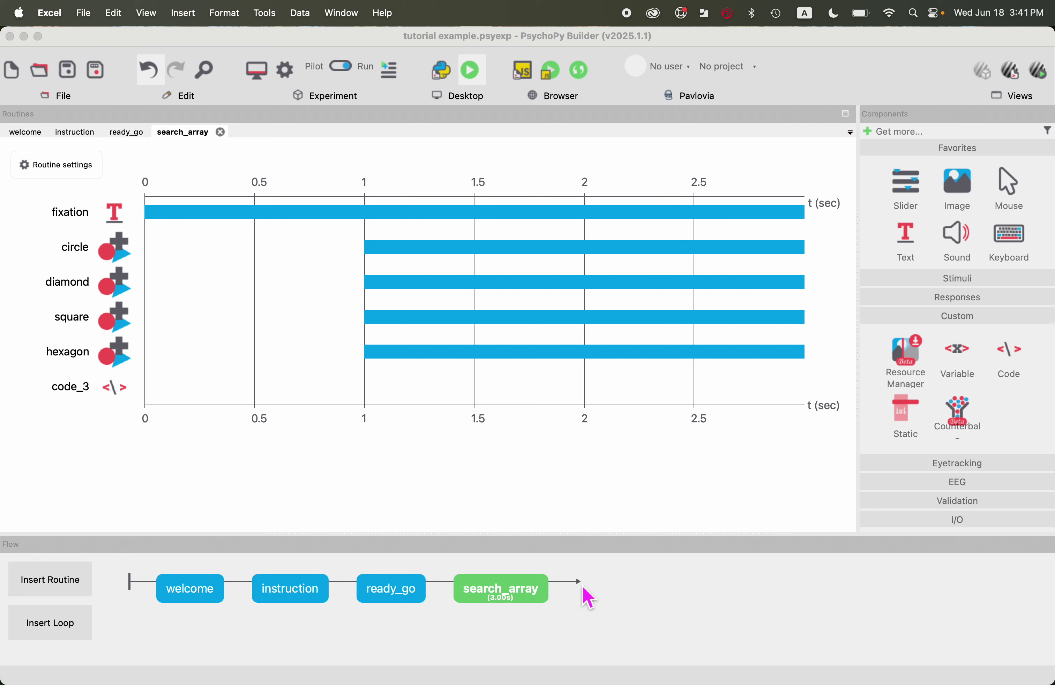
In PsychoPy Builder, insert a loop into the flow that starts before and ends after the search_array routine.
{"action": "left_click", "coordinate": [63, 641]}
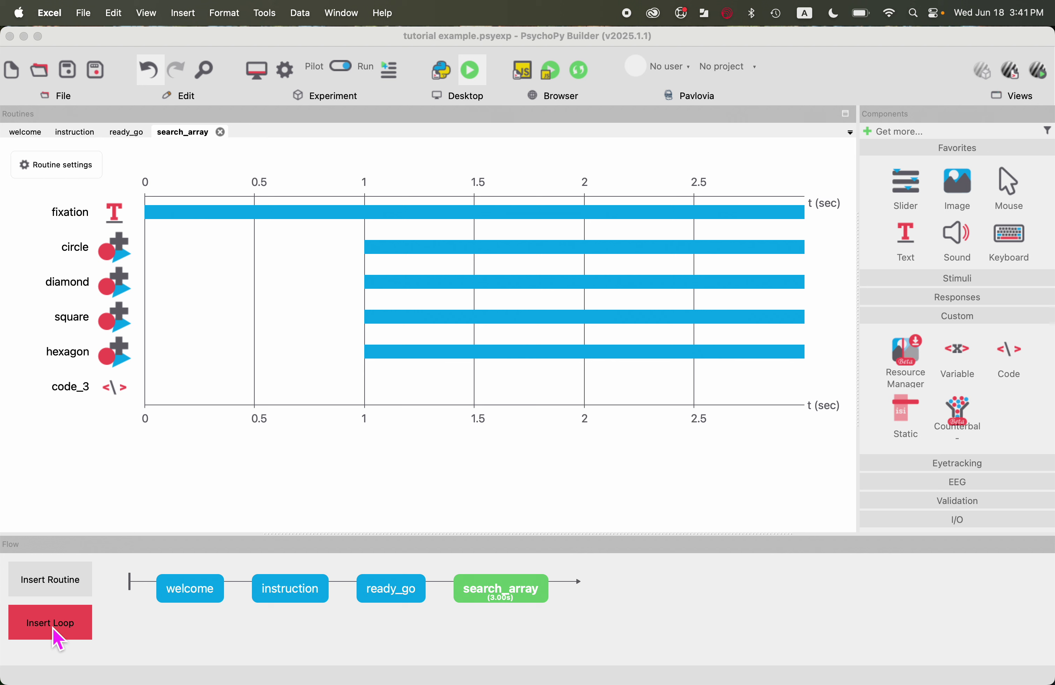
{"action": "left_click", "coordinate": [54, 631]}
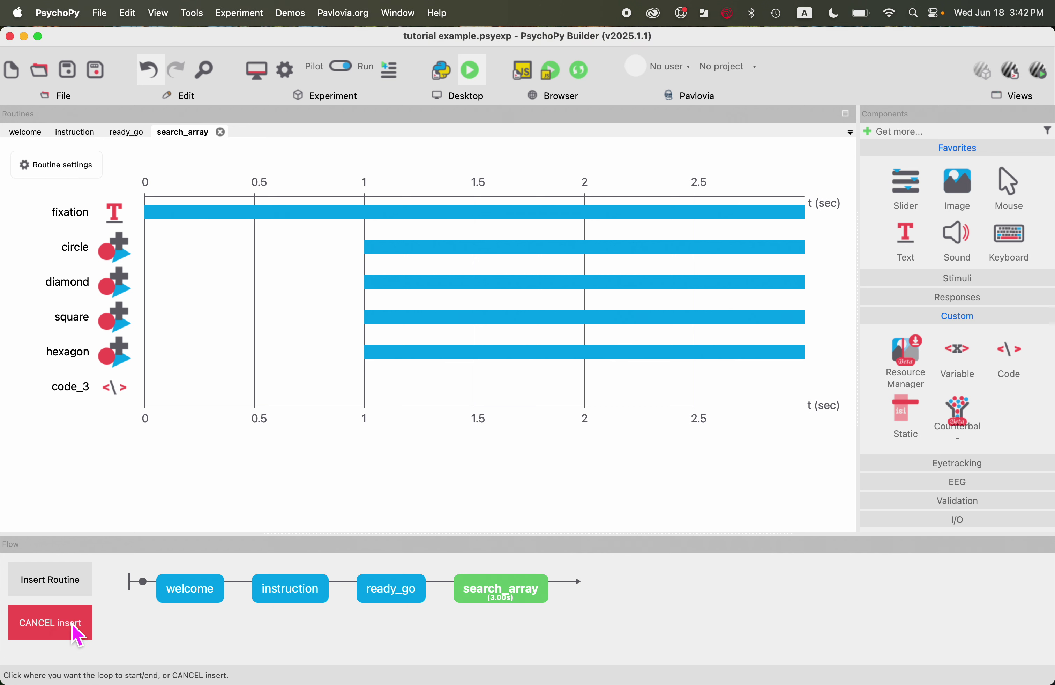
{"action": "left_click", "coordinate": [446, 590]}
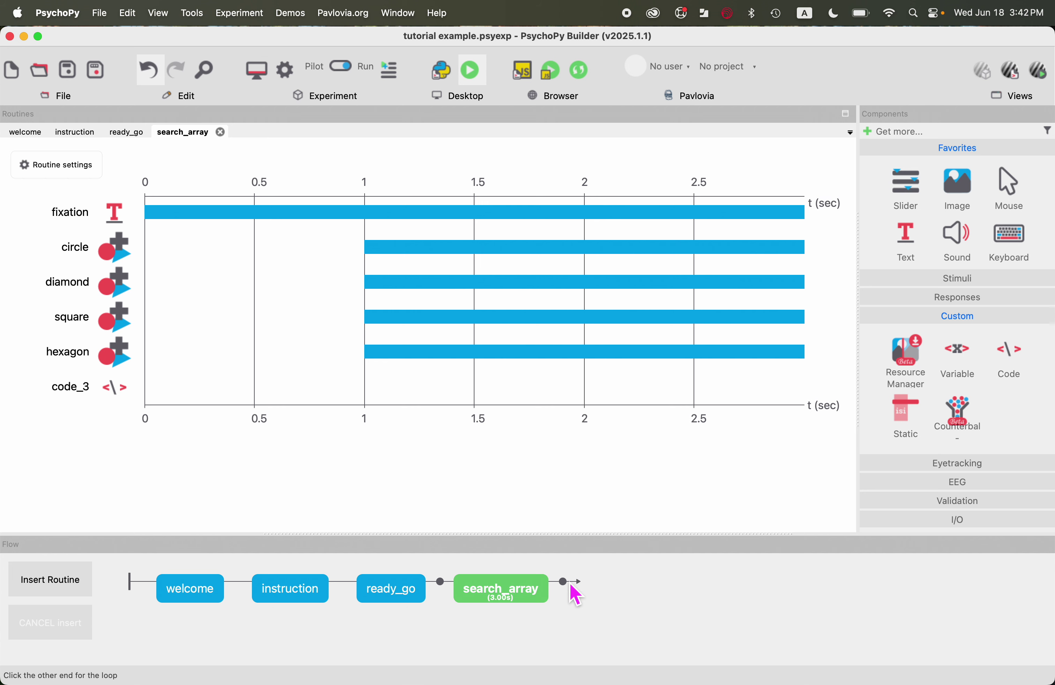
{"action": "left_click", "coordinate": [573, 588]}
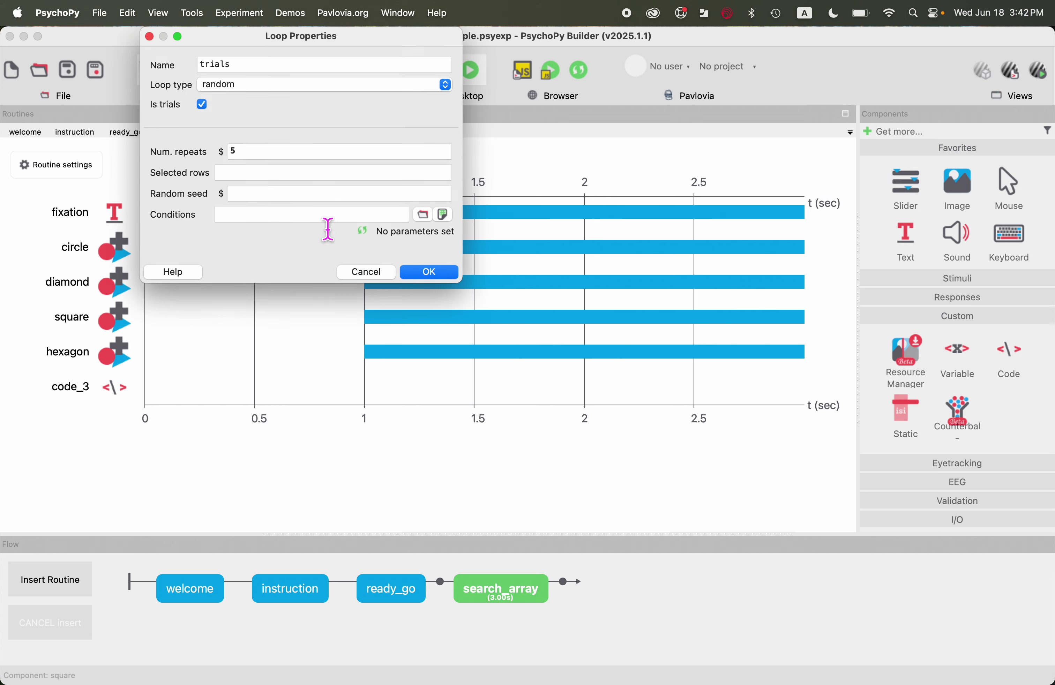
{"action": "left_click_drag", "start_coordinate": [311, 38], "coordinate": [458, 193]}
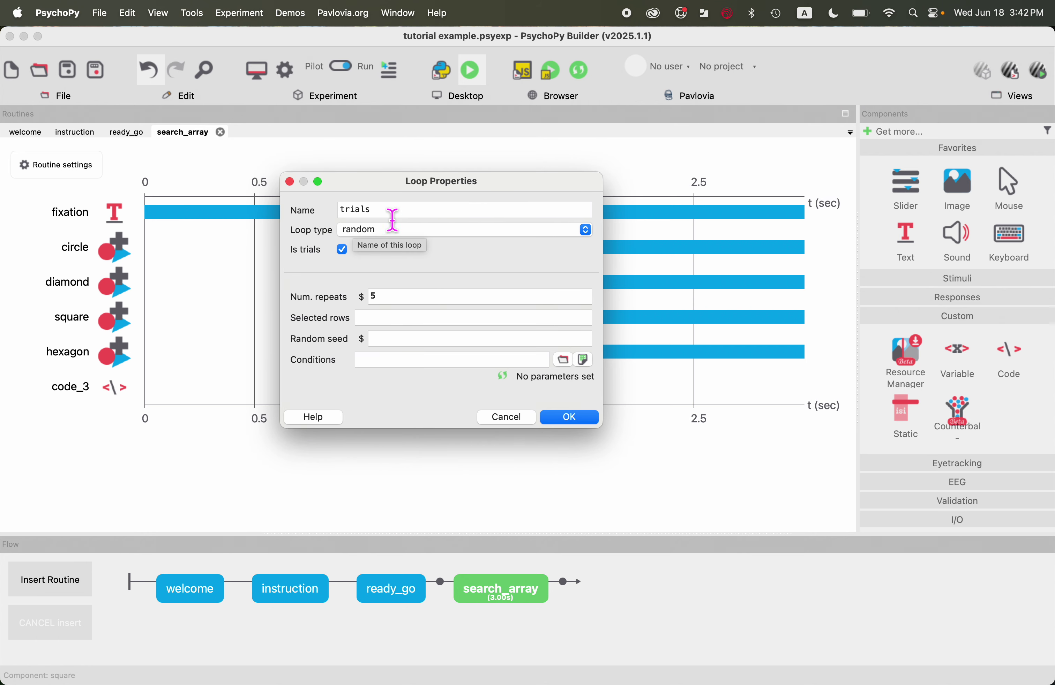
Use "visual search condition.xlsx" as the trials loop's conditions file, set its number of repeats to 1, and confirm the loop.
{"action": "left_click", "coordinate": [343, 250]}
{"action": "left_click", "coordinate": [343, 250]}
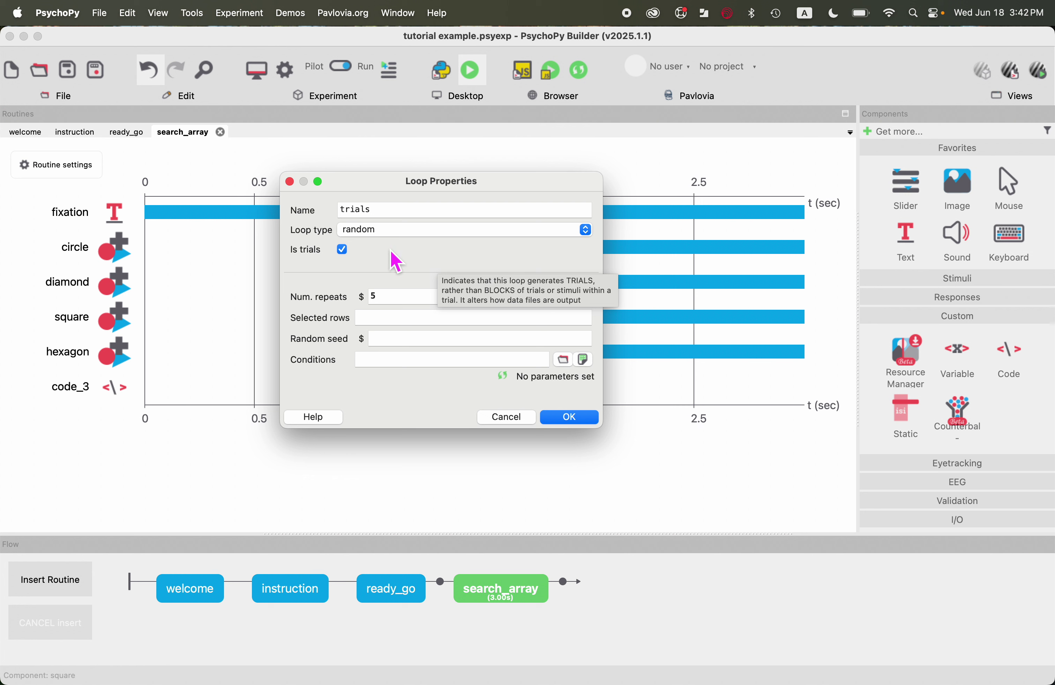
{"action": "left_click", "coordinate": [422, 359]}
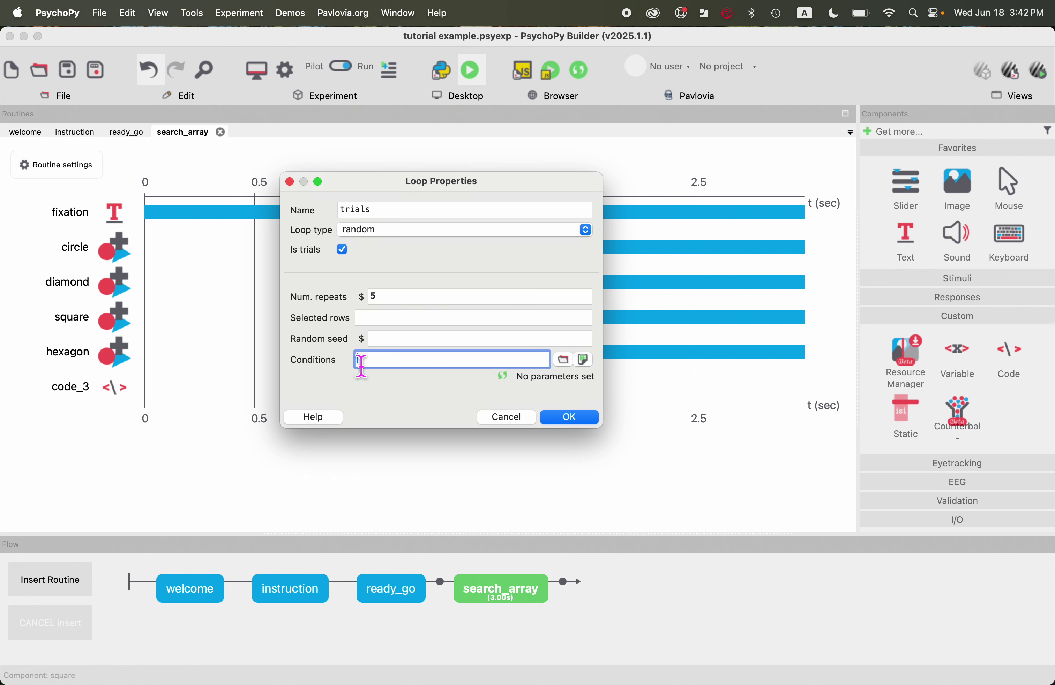
{"action": "left_click", "coordinate": [563, 360]}
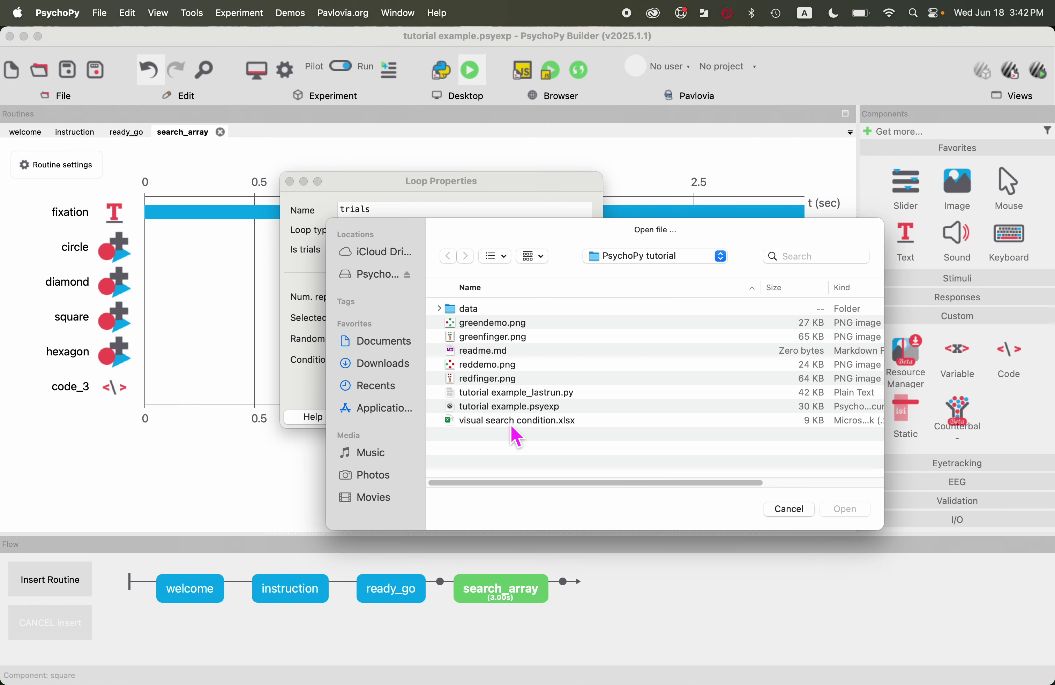
{"action": "double_click", "coordinate": [516, 421]}
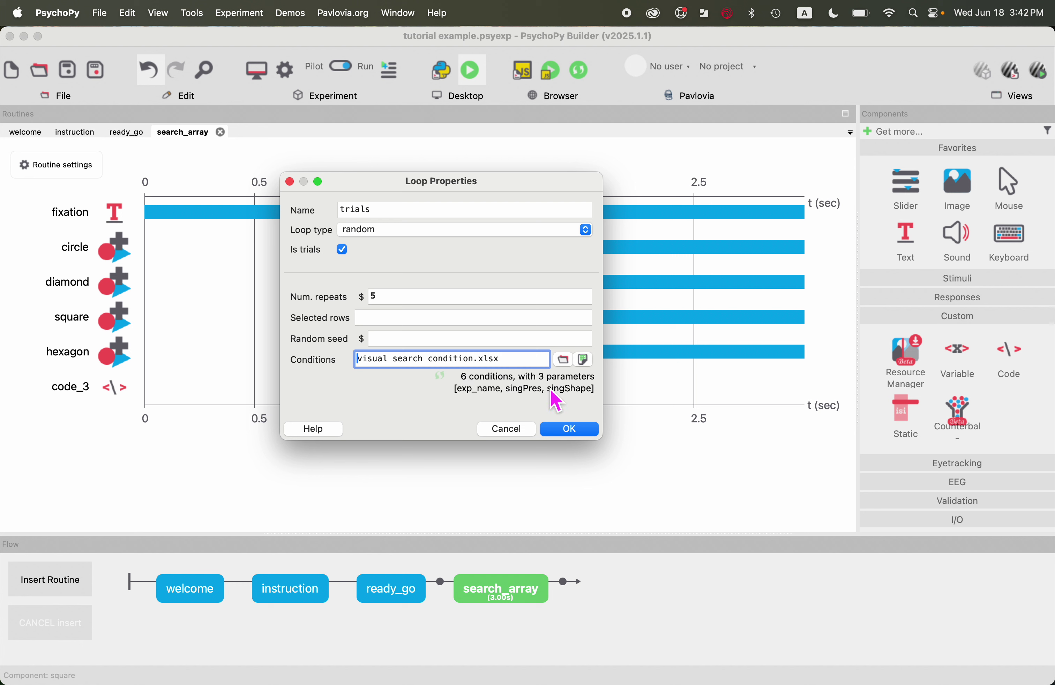
{"action": "left_click", "coordinate": [429, 297]}
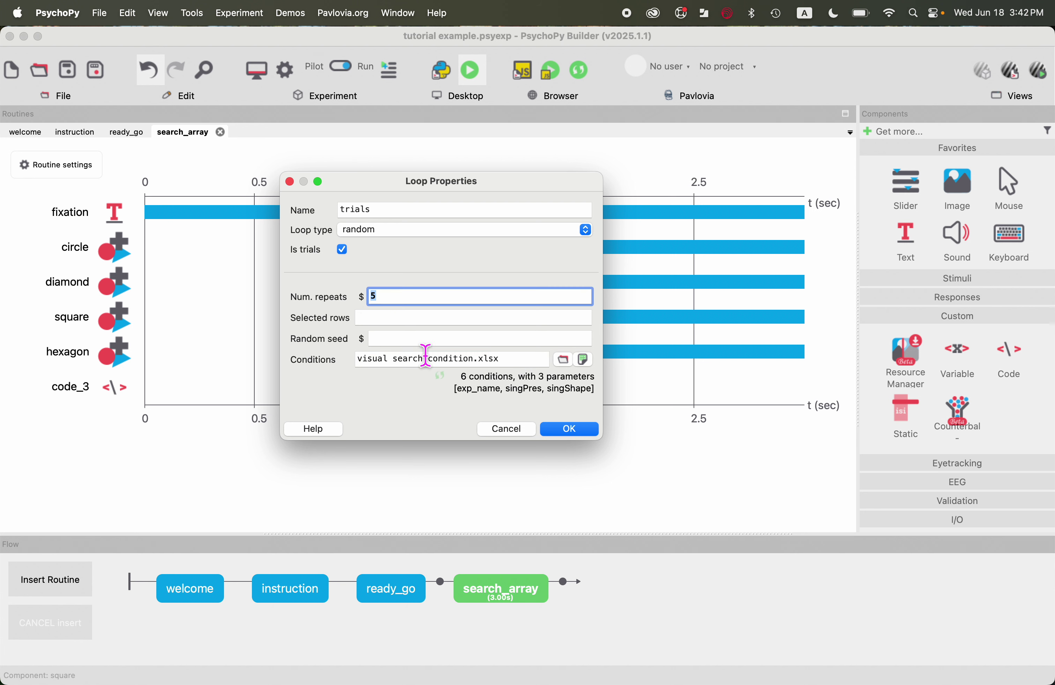
{"action": "type", "text": "1"}
{"action": "left_click", "coordinate": [572, 430]}
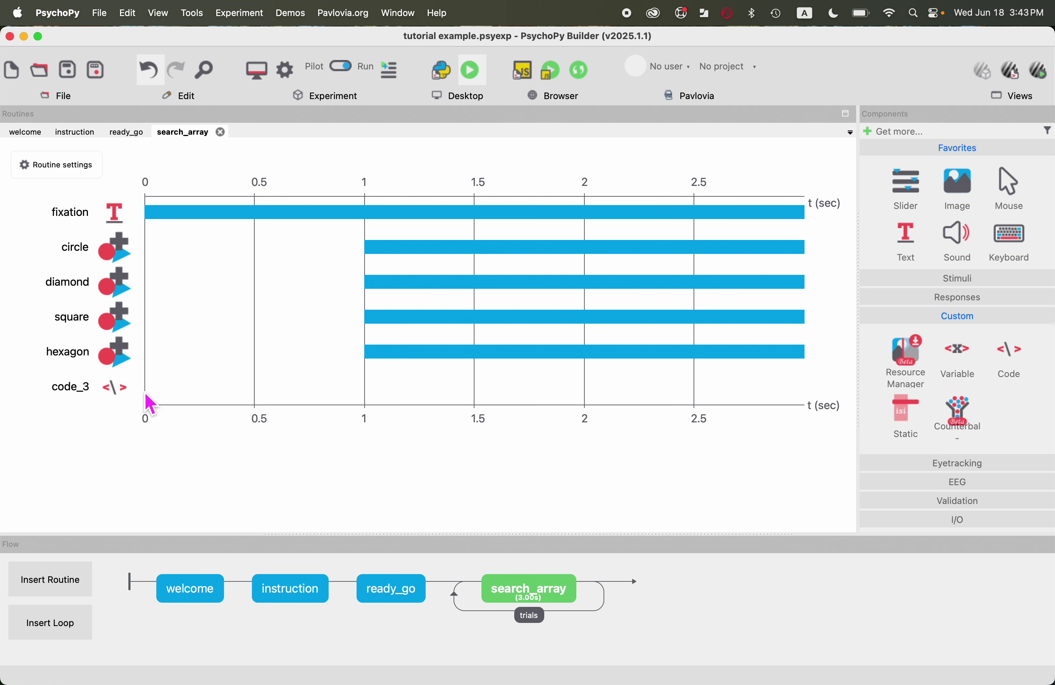
In the Begin Experiment code of code_3, define locations = [(0,2), (0,-2), (2,0), (-2,0)].
{"action": "left_click", "coordinate": [125, 394]}
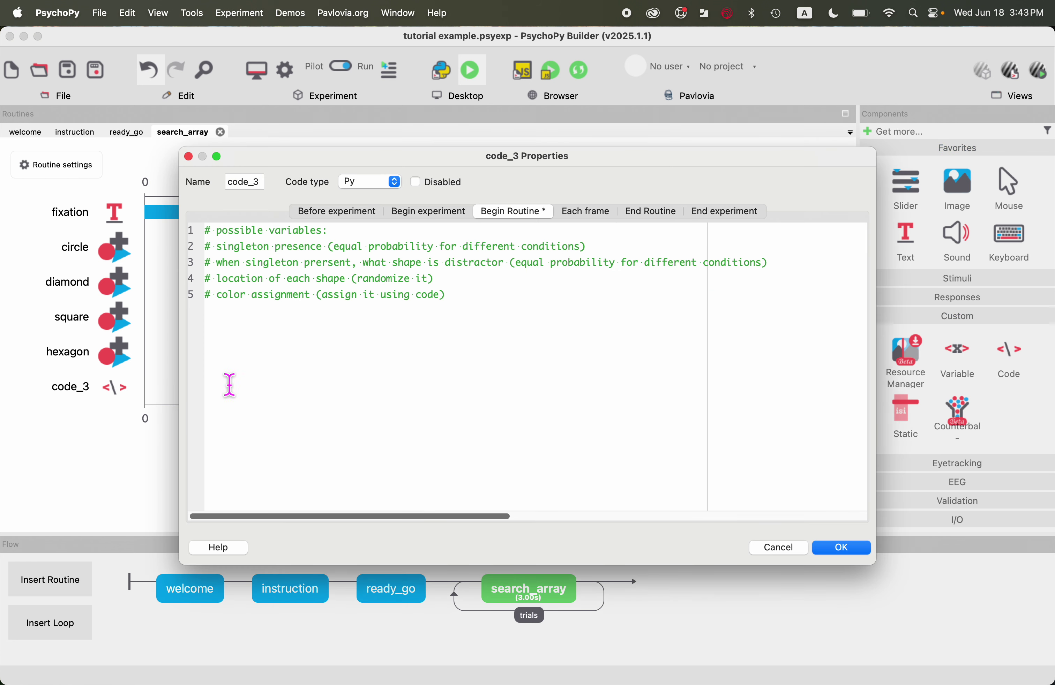
{"action": "left_click_drag", "start_coordinate": [490, 300], "coordinate": [196, 279]}
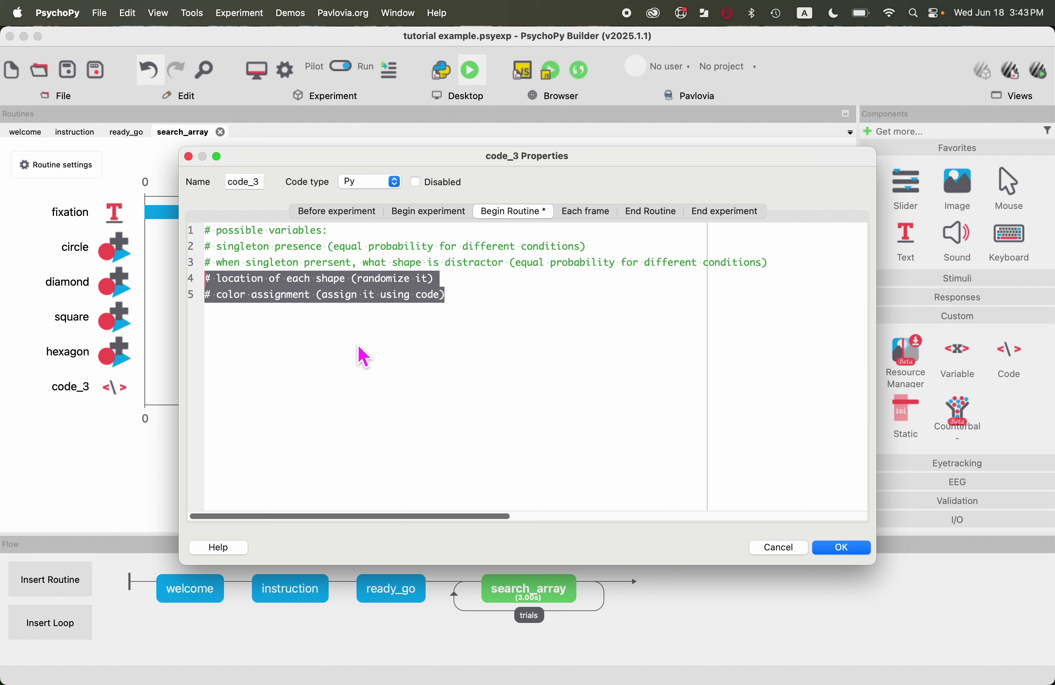
{"action": "left_click", "coordinate": [345, 346]}
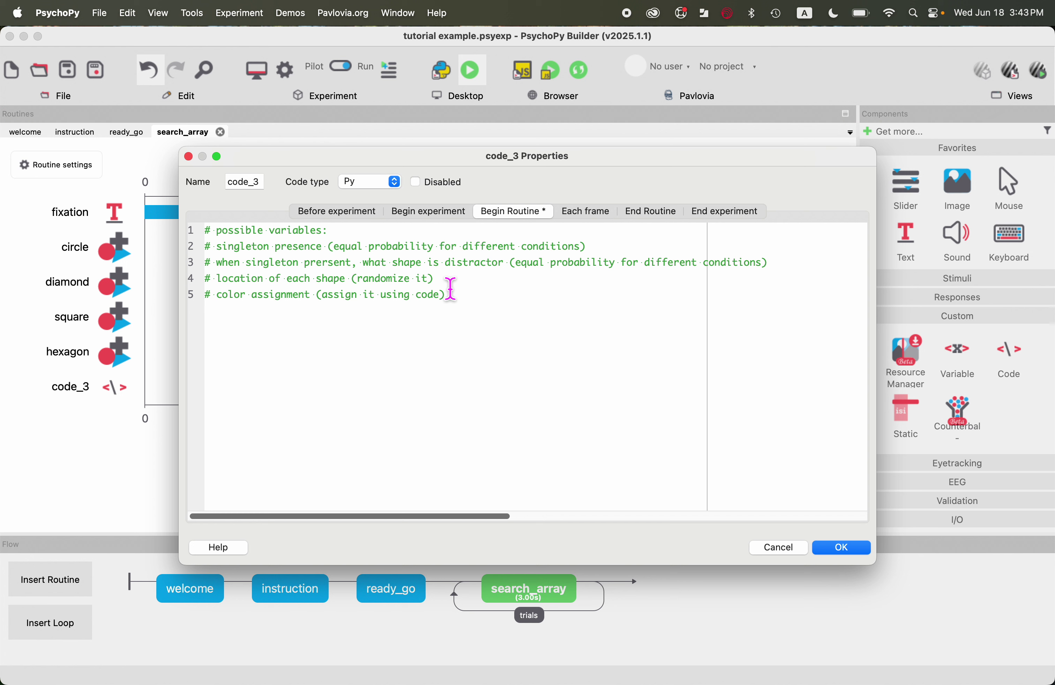
{"action": "left_click", "coordinate": [427, 216]}
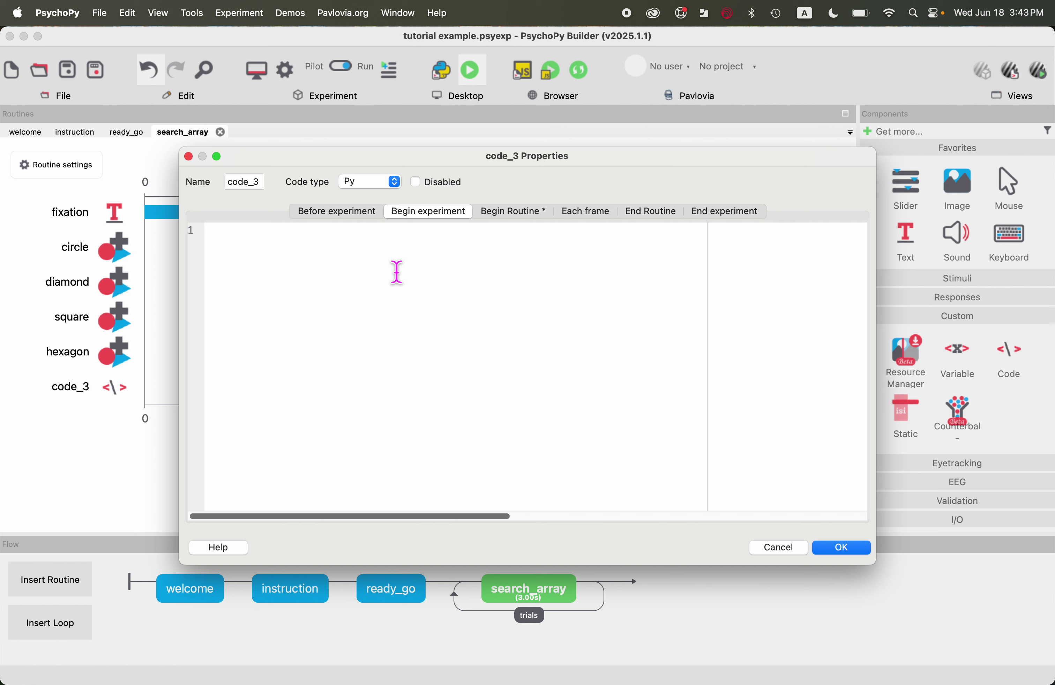
{"action": "type", "text": "locations"}
{"action": "type", "text": " = "}
{"action": "type", "text": "[]"}
{"action": "type", "text": "("}
{"action": "type", "text": "0,2"}
{"action": "type", "text": "),"}
{"action": "type", "text": " ("}
{"action": "type", "text": "0,"}
{"action": "type", "text": "-2), "}
{"action": "type", "text": "(2,"}
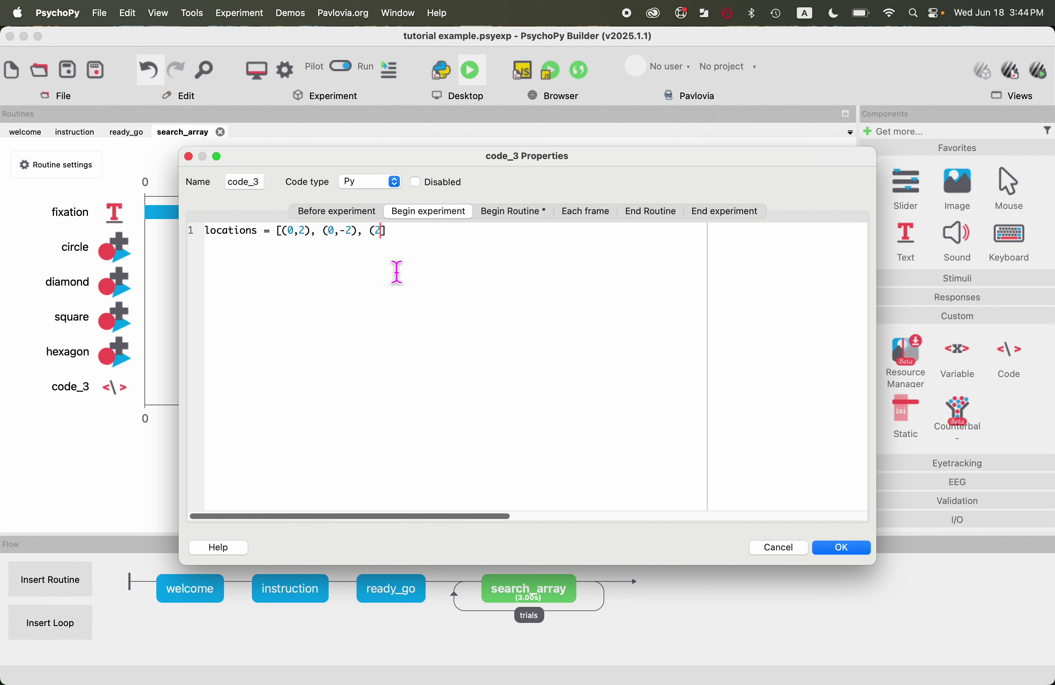
{"action": "type", "text": "0), (-2,0)"}
{"action": "left_click", "coordinate": [481, 251]}
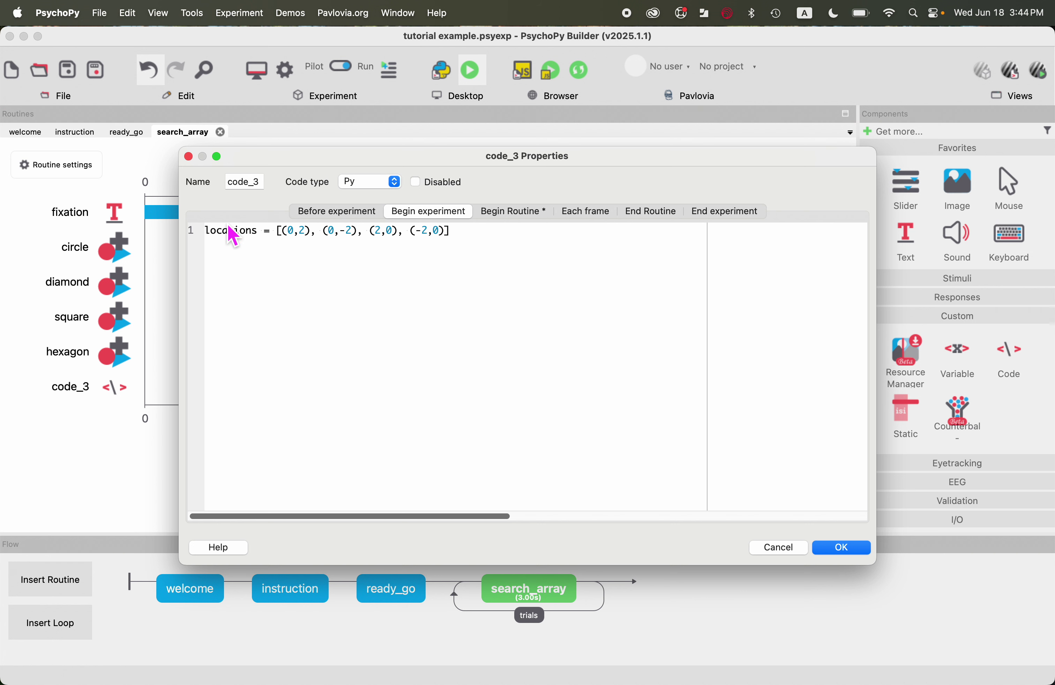
Add "import random" above the locations list, separated from it by a blank line.
{"action": "left_click", "coordinate": [210, 236]}
{"action": "key", "text": "Return"}
{"action": "key", "text": "Return"}
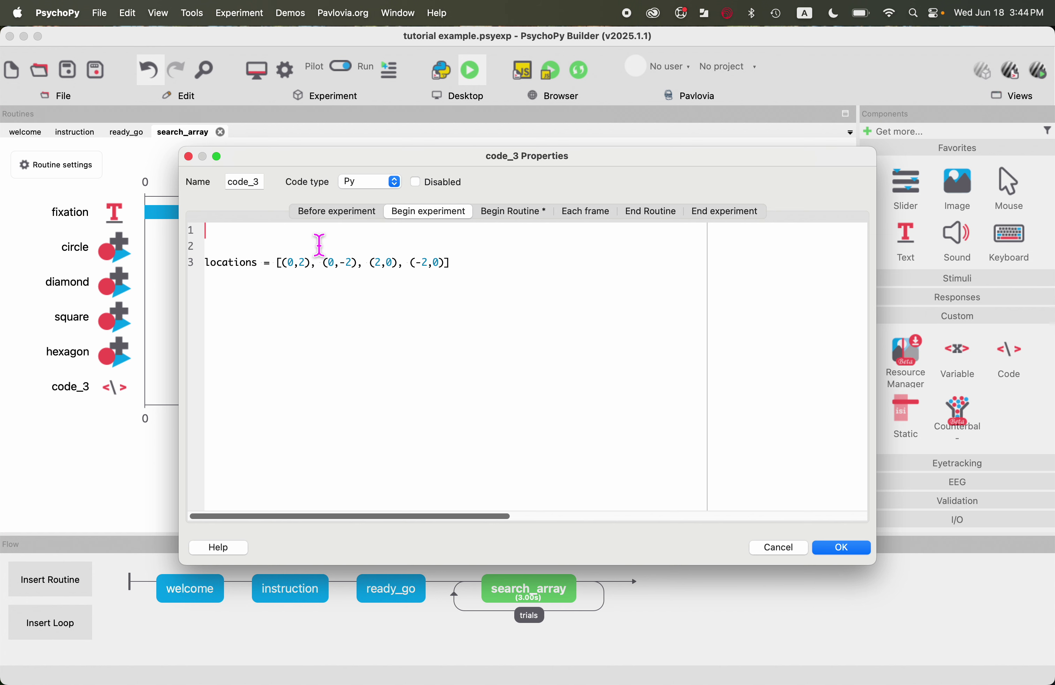
{"action": "type", "text": "import random"}
{"action": "left_click_drag", "start_coordinate": [280, 236], "coordinate": [207, 232]}
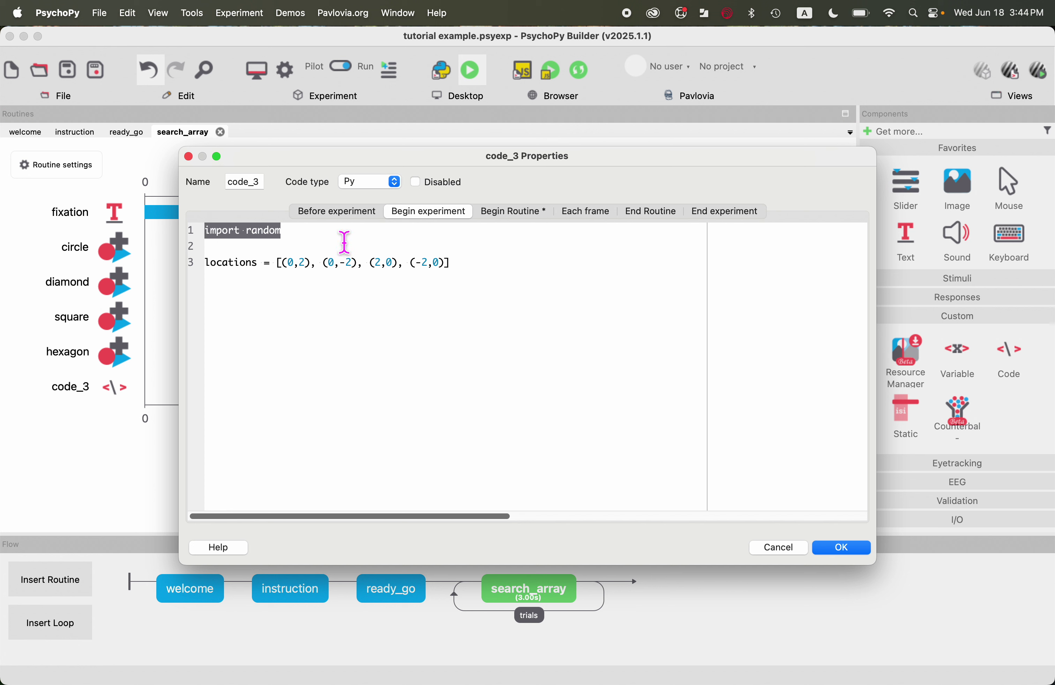
{"action": "left_click", "coordinate": [313, 247]}
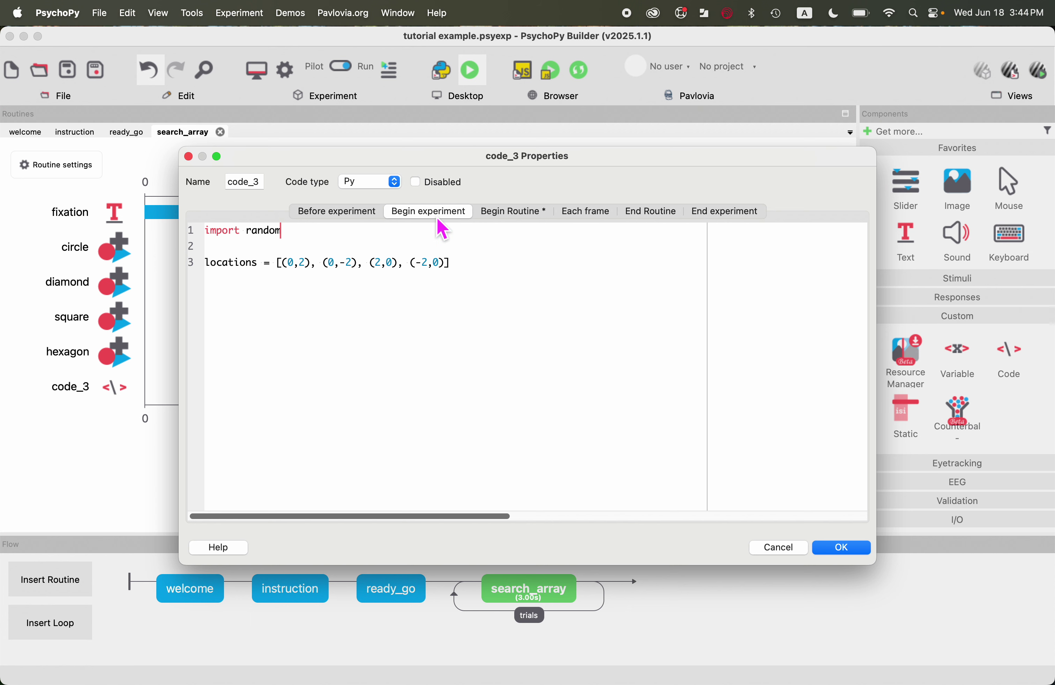
Add random.shuffle(locations) below the comments in the Begin Routine code, and start a new line after it.
{"action": "left_click", "coordinate": [518, 212]}
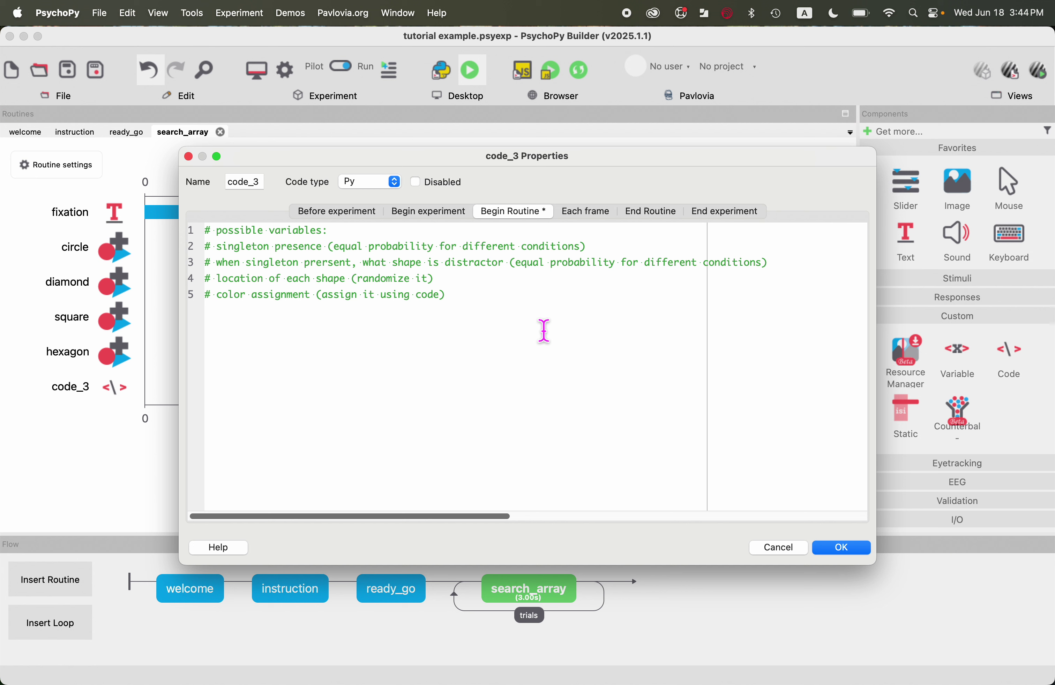
{"action": "key", "text": "Return"}
{"action": "key", "text": "Return"}
{"action": "type", "text": "rand"}
{"action": "type", "text": "om.shuffle(locations)"}
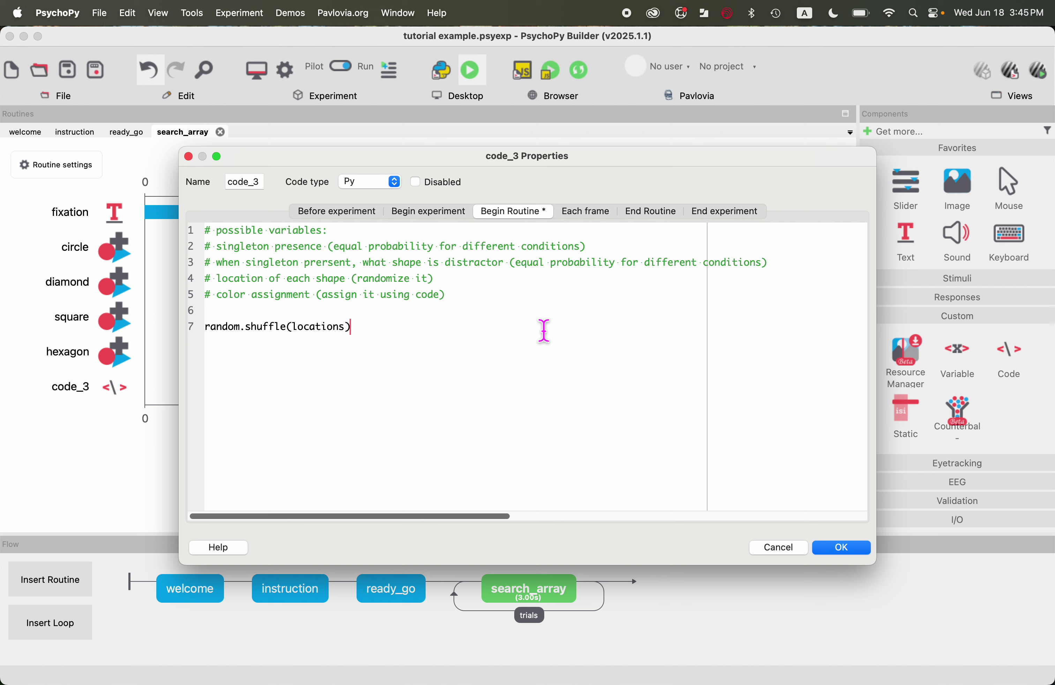
{"action": "left_click_drag", "start_coordinate": [293, 332], "coordinate": [354, 334]}
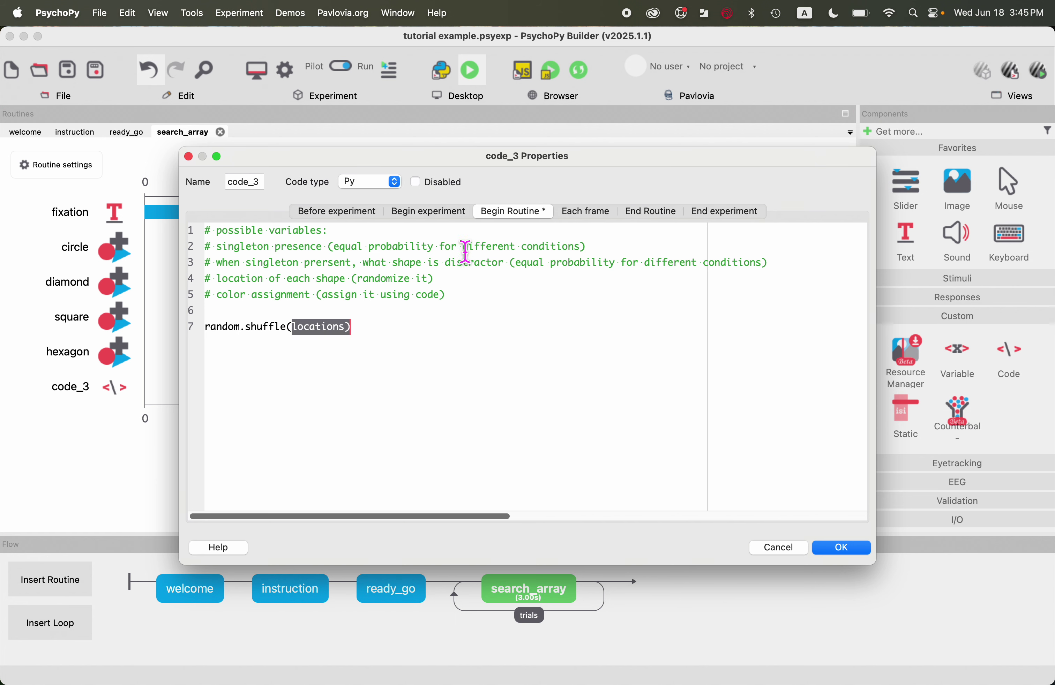
{"action": "left_click", "coordinate": [442, 217]}
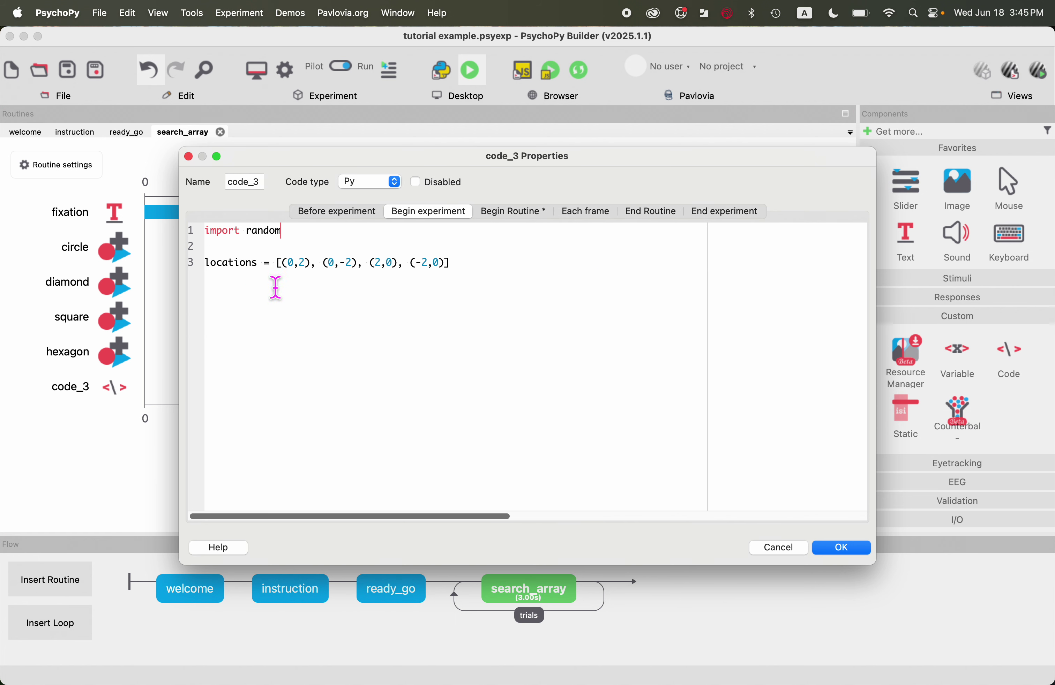
{"action": "left_click", "coordinate": [518, 214]}
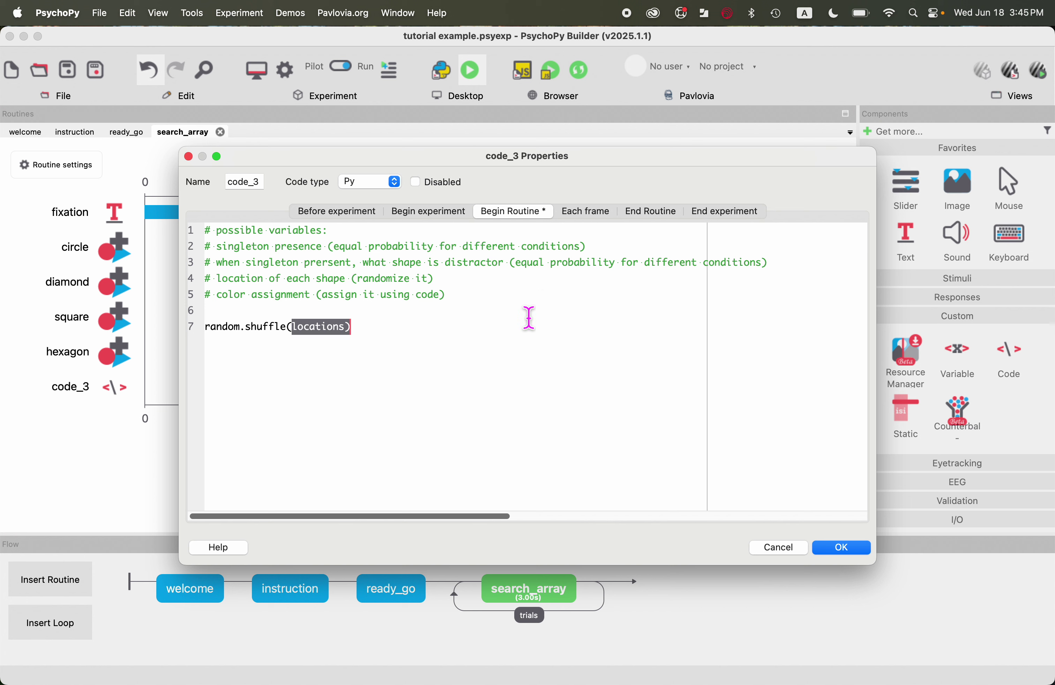
{"action": "left_click", "coordinate": [521, 329]}
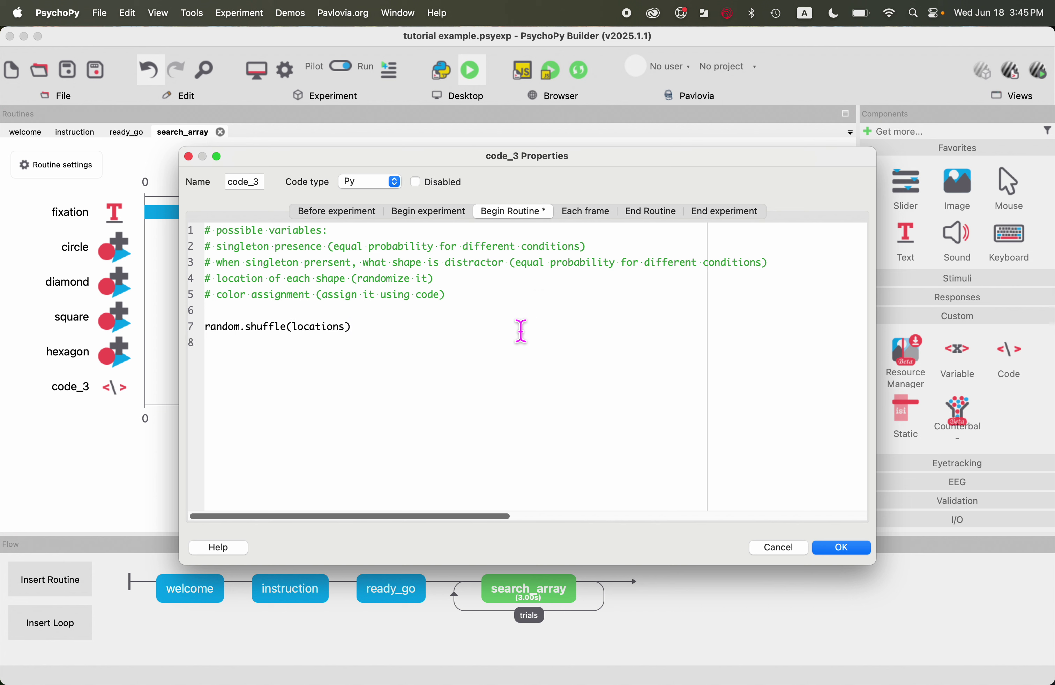
Below the shuffle line in the Begin Routine code, assign circleLoc = locations[0] and diamondLoc = locations[1].
{"action": "left_click", "coordinate": [440, 216]}
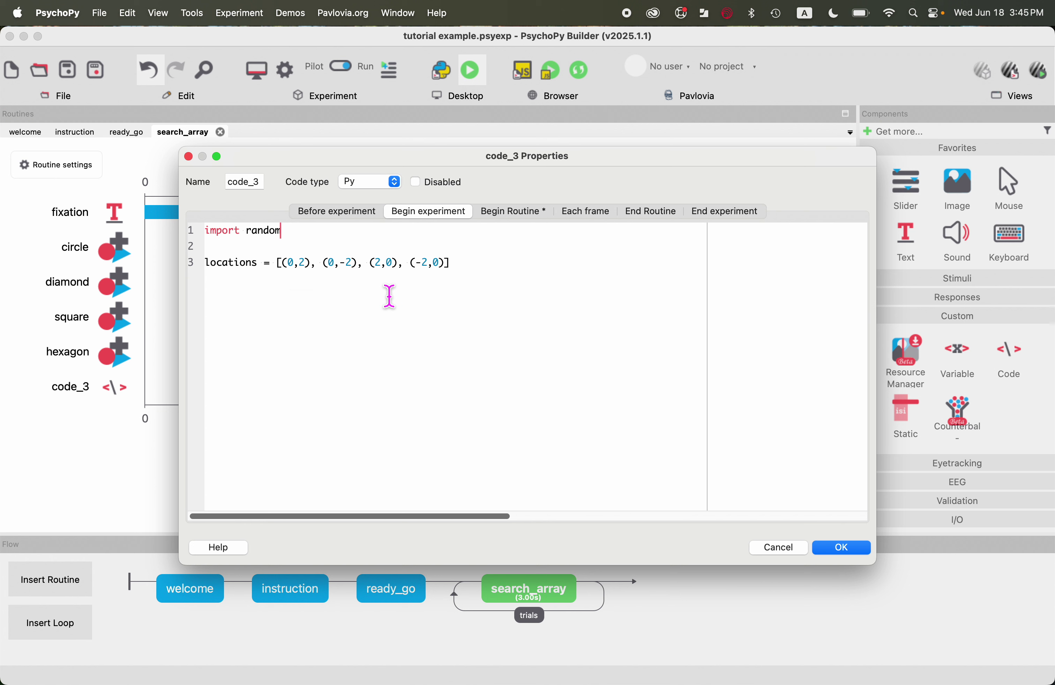
{"action": "left_click", "coordinate": [526, 216]}
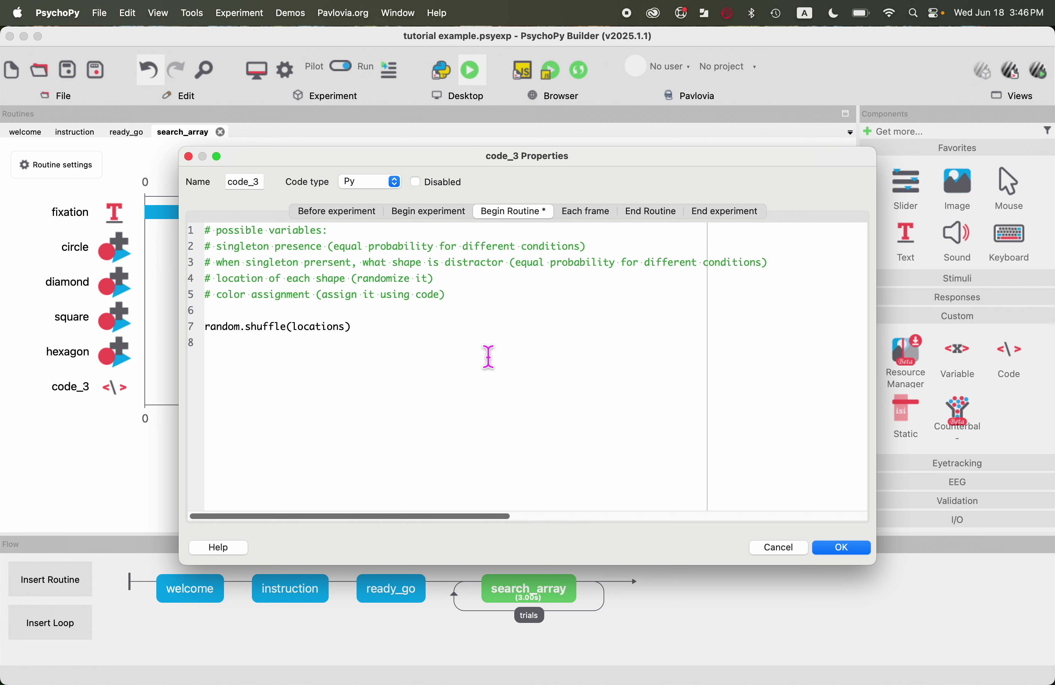
{"action": "type", "text": "circleLoc = locations"}
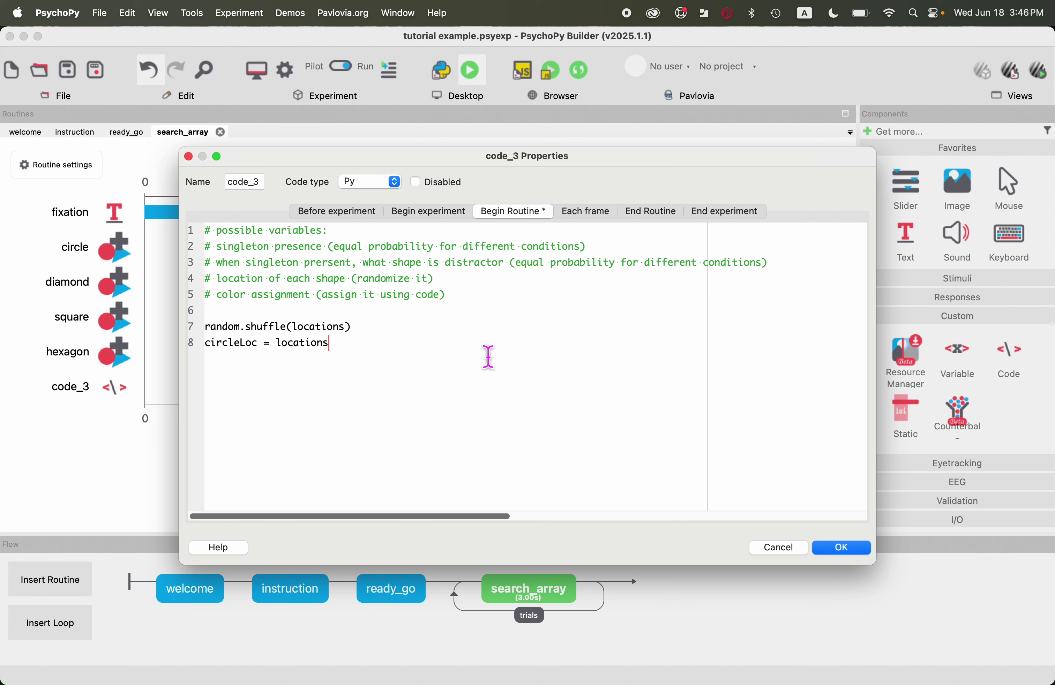
{"action": "type", "text": "[0] "}
{"action": "type", "text": "diamond"}
{"action": "type", "text": "Loc"}
{"action": "type", "text": " = "}
{"action": "type", "text": "locations"}
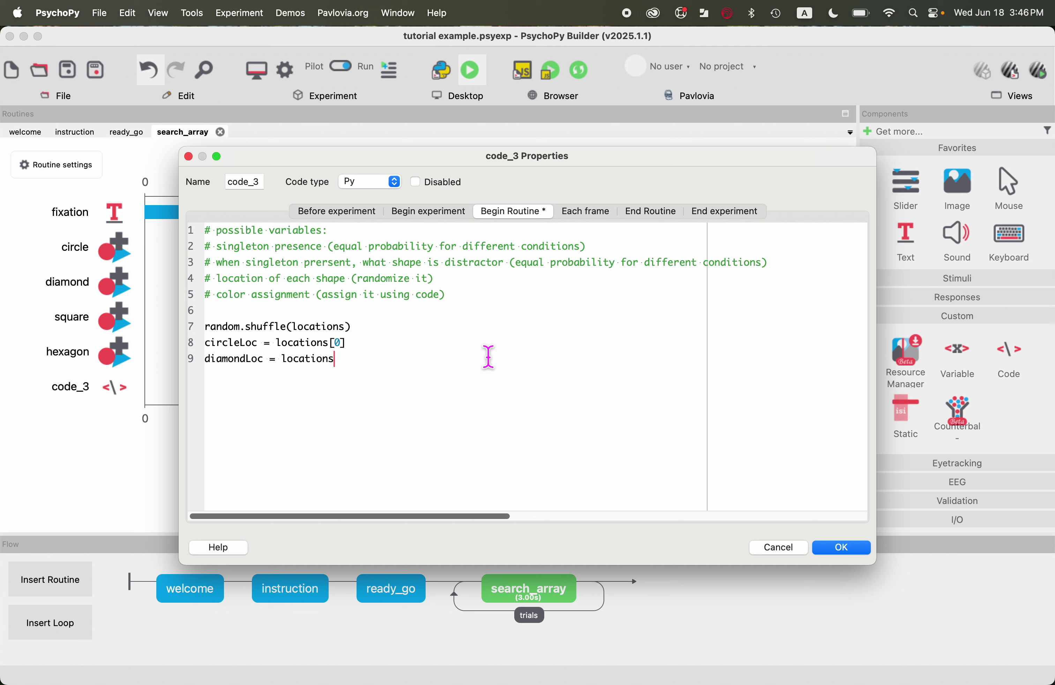
{"action": "type", "text": "[1]"}
{"action": "key", "text": "Return"}
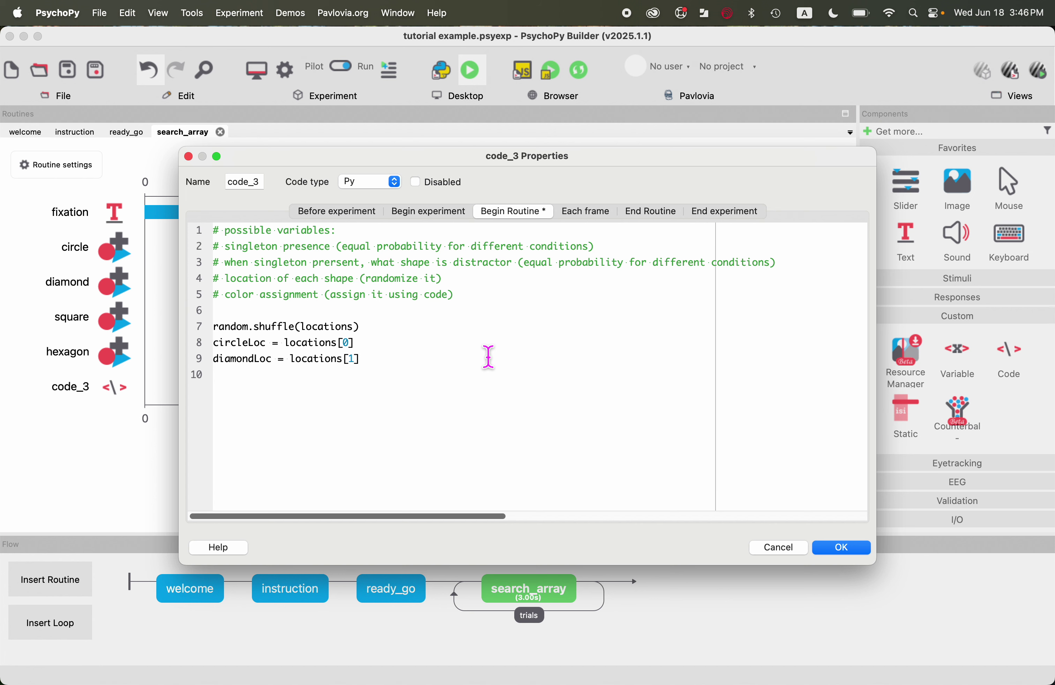
Assign squareLoc = locations[2] and hexagonLoc = locations[3] on the following lines.
{"action": "type", "text": "squareLoc = locations[2]"}
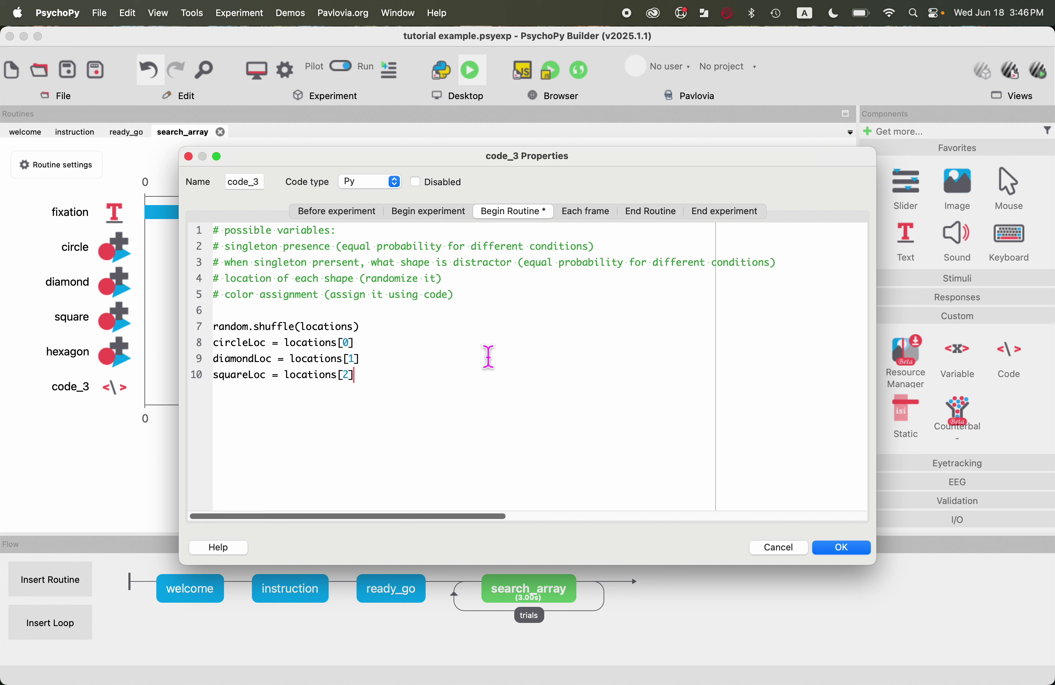
{"action": "key", "text": "Return"}
{"action": "type", "text": "hexagonLoc ="}
{"action": "left_click_drag", "start_coordinate": [280, 401], "coordinate": [273, 399]}
{"action": "left_click", "coordinate": [311, 403]}
{"action": "type", "text": "location"}
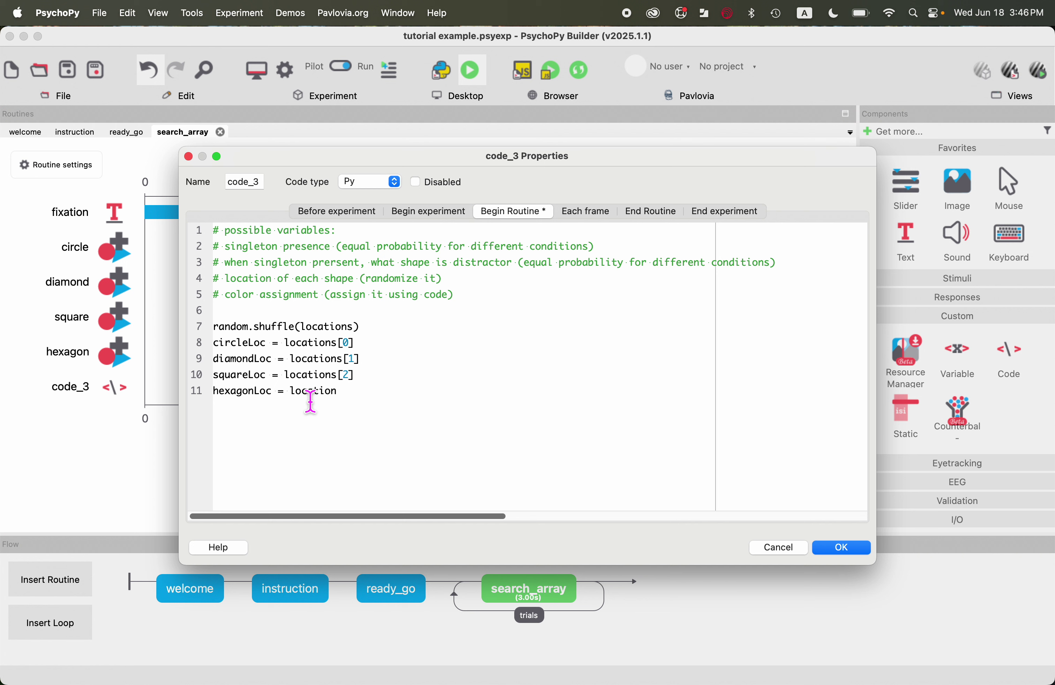
{"action": "type", "text": "s[3]"}
{"action": "left_click", "coordinate": [287, 402]}
{"action": "left_click_drag", "start_coordinate": [278, 391], "coordinate": [267, 391]}
{"action": "left_click", "coordinate": [275, 394]}
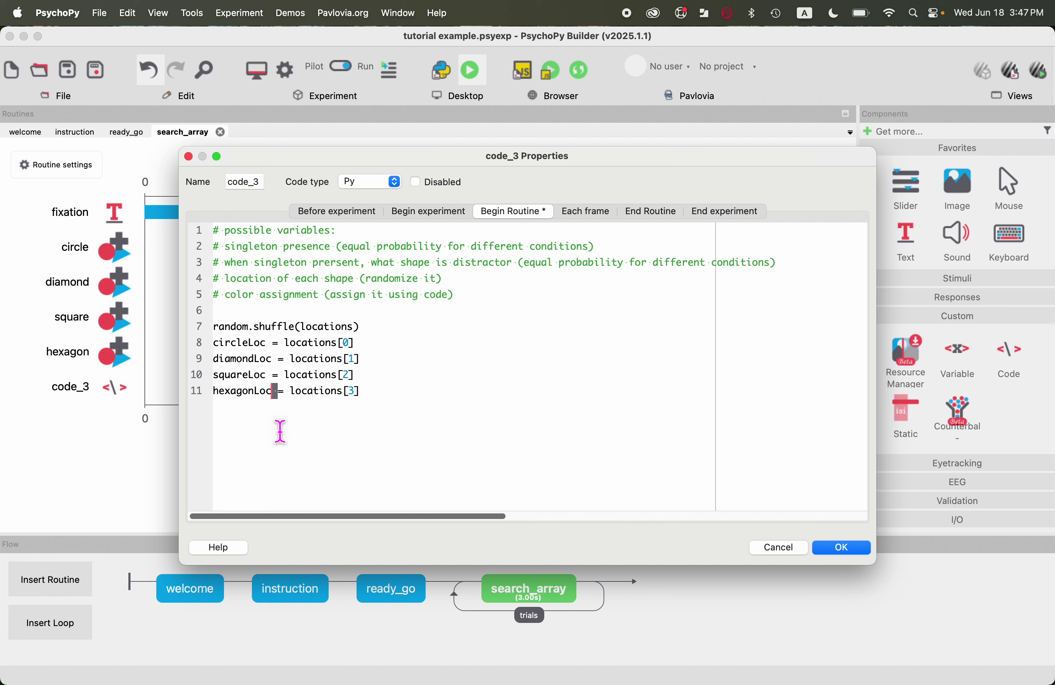
{"action": "left_click", "coordinate": [466, 395]}
{"action": "left_click_drag", "start_coordinate": [466, 399], "coordinate": [215, 330]}
{"action": "key", "text": "Up"}
{"action": "left_click_drag", "start_coordinate": [359, 353], "coordinate": [290, 352]}
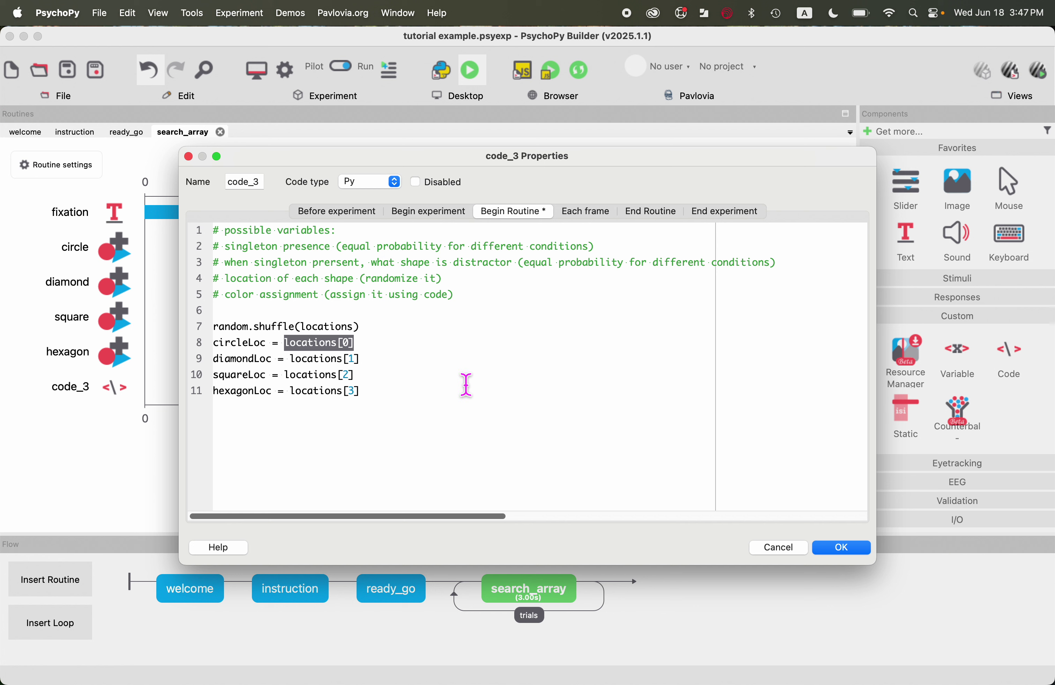
Add a "# locations" comment above the shuffle line and a "# color" comment below the location assignments.
{"action": "left_click", "coordinate": [468, 397]}
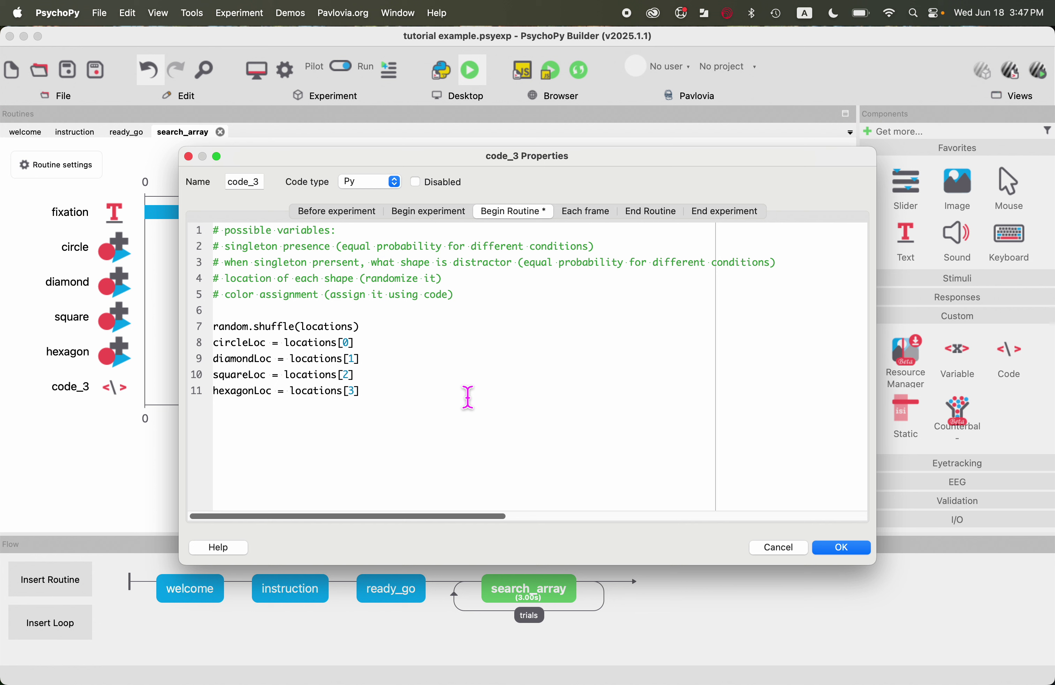
{"action": "key", "text": "Return"}
{"action": "key", "text": "Return"}
{"action": "key", "text": "Return"}
{"action": "type", "text": "# locations"}
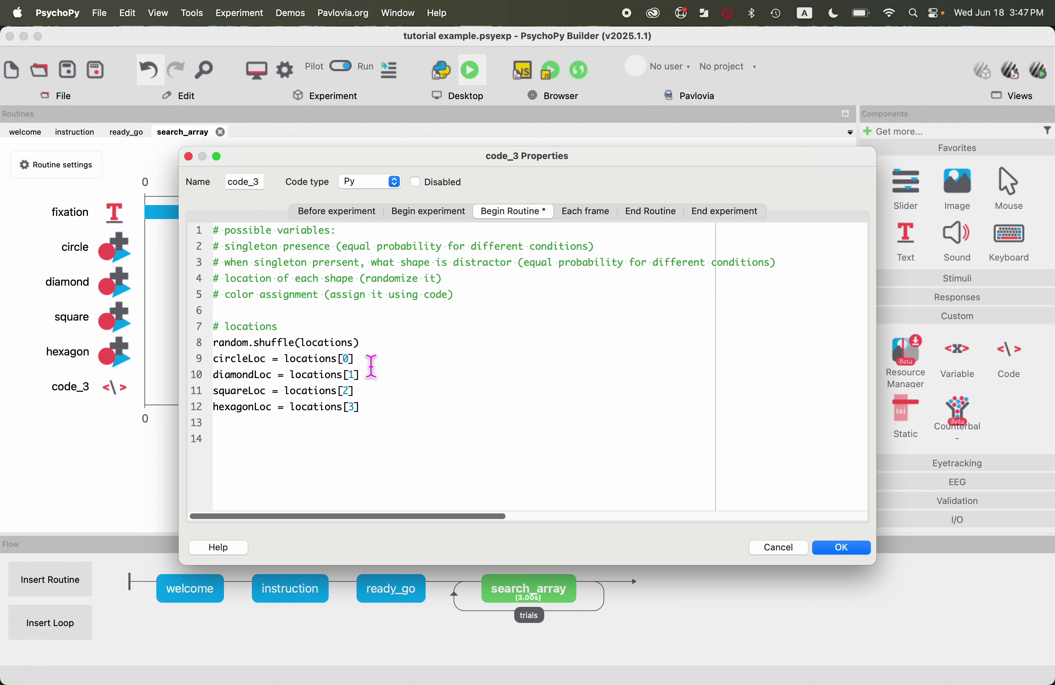
{"action": "left_click", "coordinate": [354, 458]}
{"action": "type", "text": "# color"}
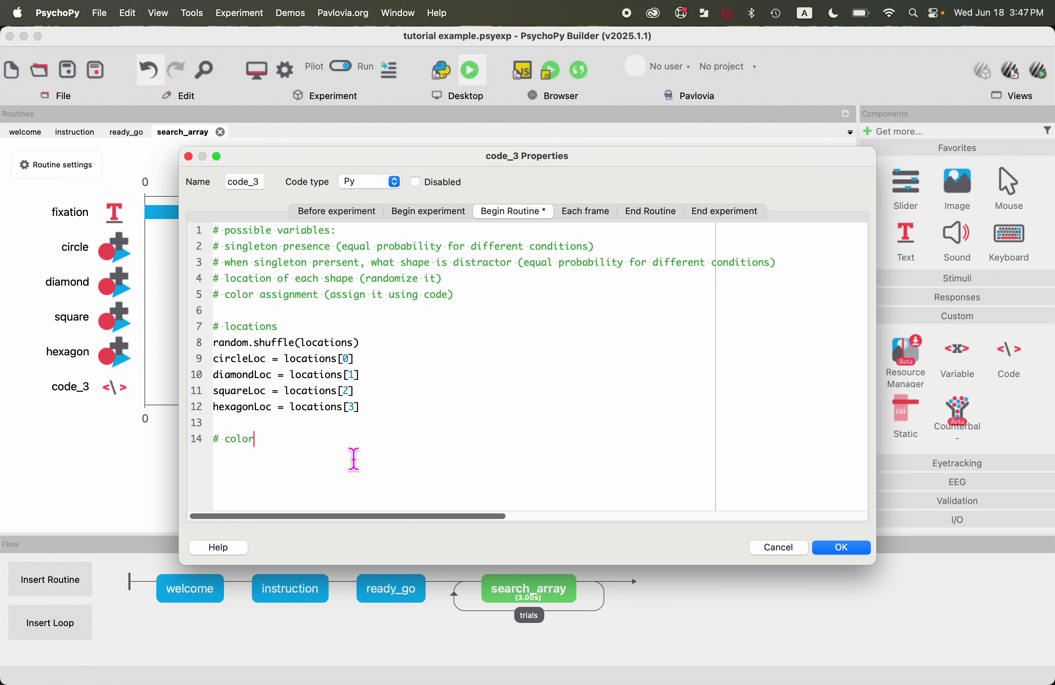
Below the "# color" comment in the Begin Routine code, assign circleCol = targCol and diamondCol = targCol.
{"action": "key", "text": "Return"}
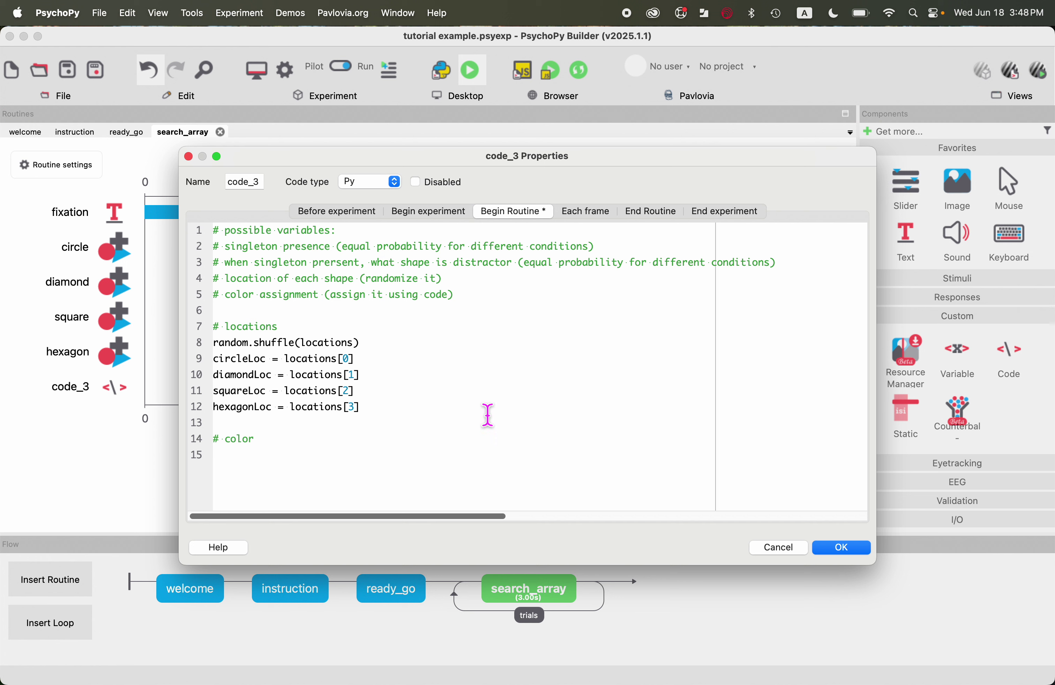
{"action": "type", "text": "circleCol"}
{"action": "type", "text": "= targCol"}
{"action": "key", "text": "Return"}
{"action": "type", "text": "diamondC"}
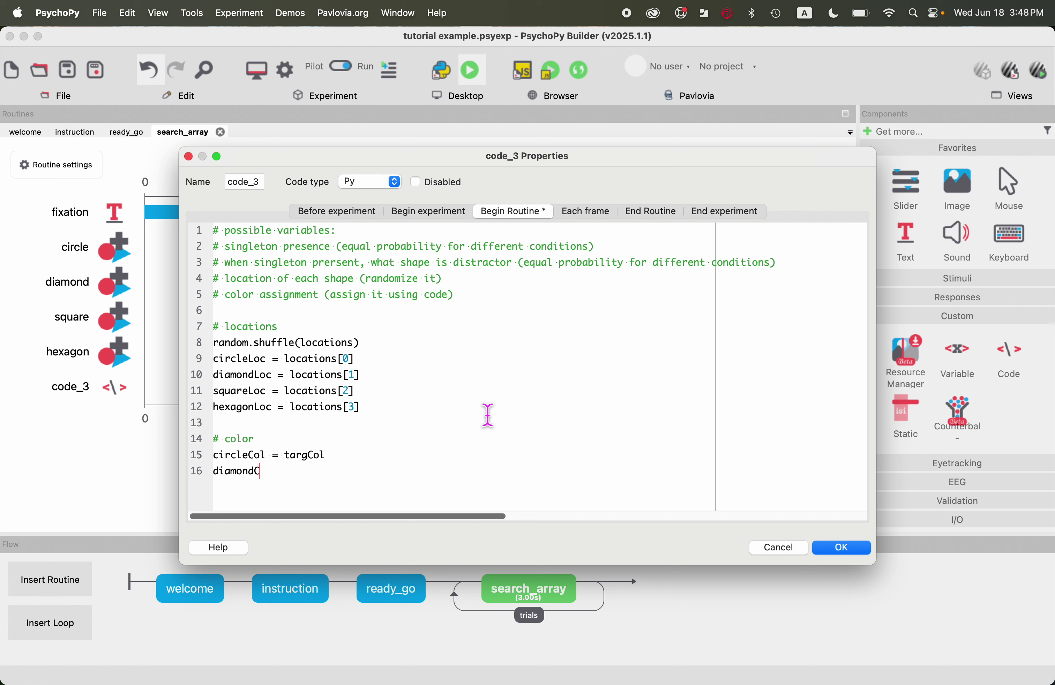
{"action": "type", "text": "ol = tarrg"}
{"action": "key", "text": "BackSpace"}
{"action": "key", "text": "BackSpace"}
{"action": "type", "text": "C"}
{"action": "key", "text": "BackSpace"}
{"action": "type", "text": "gCol"}
{"action": "key", "text": "Return"}
Assign squareCol = targCol and hexagonCol = targCol on the following lines, leaving a blank line after them.
{"action": "type", "text": "squareCol = targCol"}
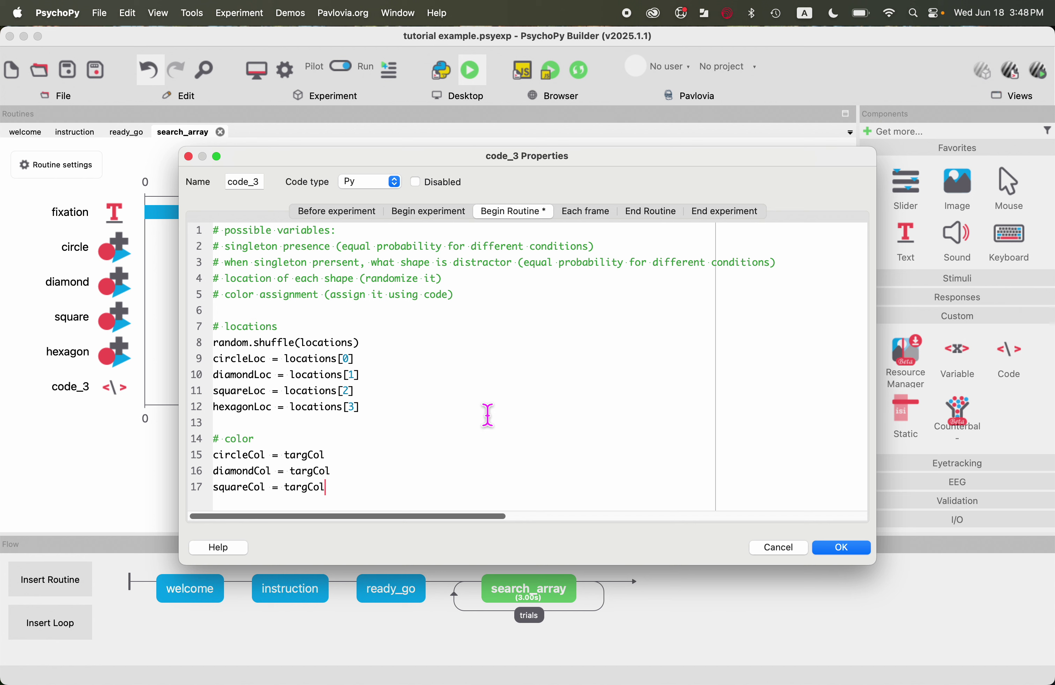
{"action": "key", "text": "Return"}
{"action": "type", "text": "hexag"}
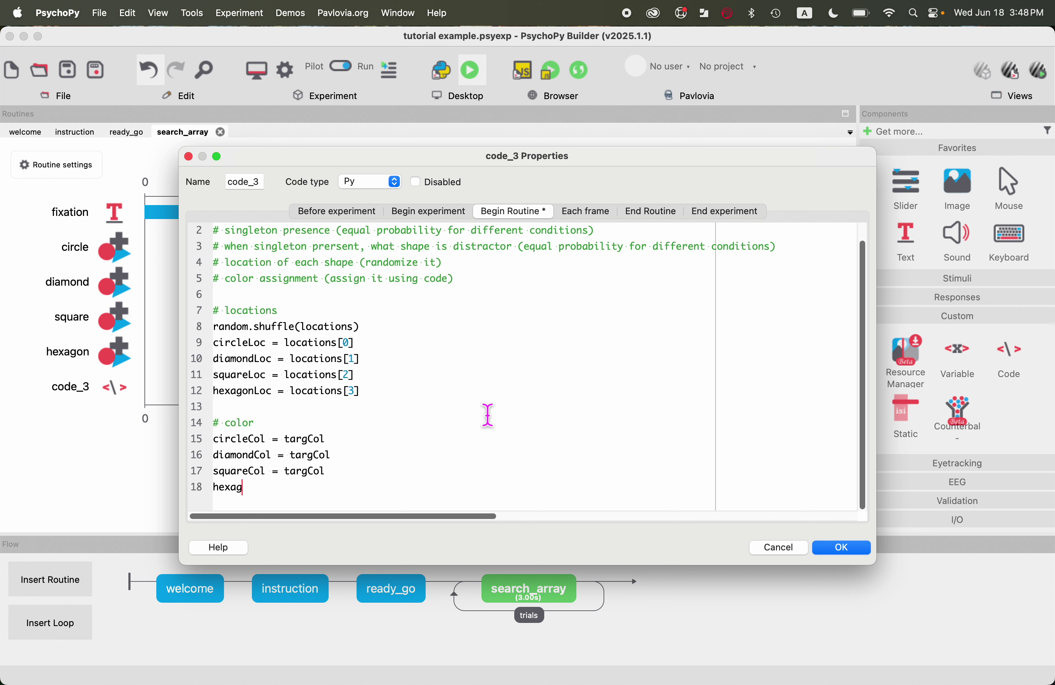
{"action": "type", "text": "onCol = targCol"}
{"action": "key", "text": "Return"}
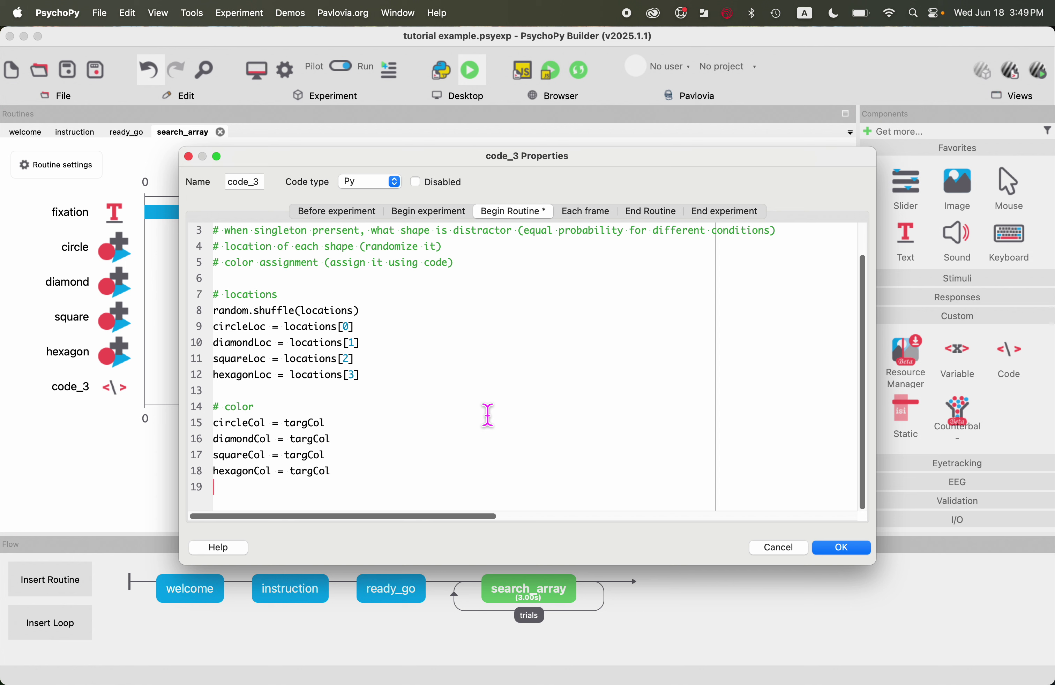
{"action": "key", "text": "Return"}
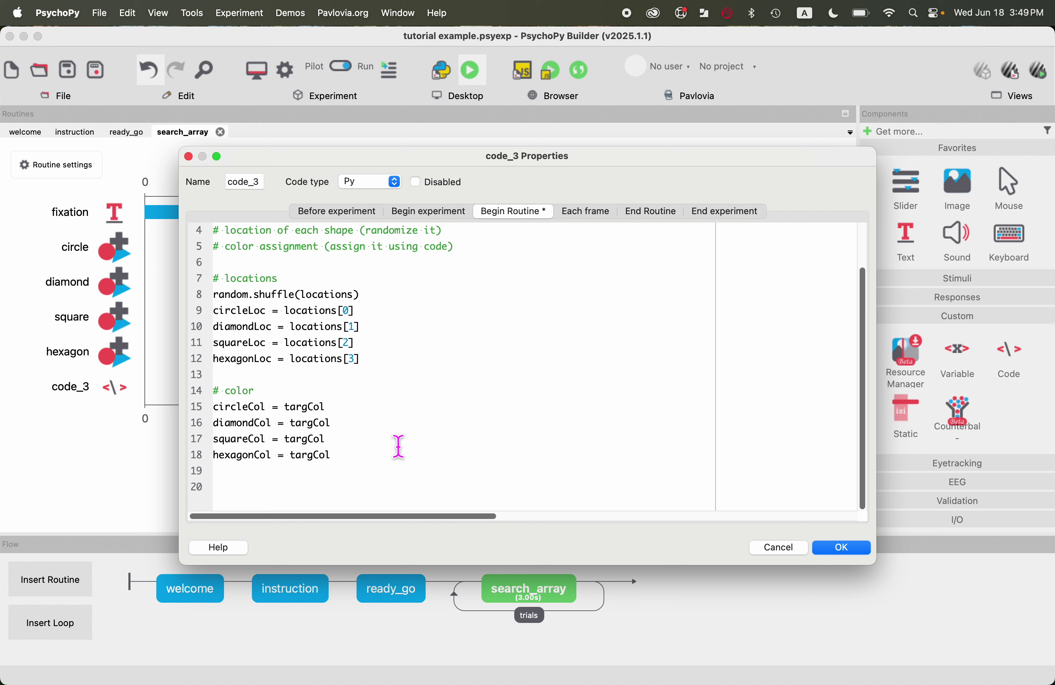
Add an if singPres == 'P': block with a nested if singShape == 'diamond': that assigns diamondCol = singCol.
{"action": "type", "text": "if singPres == 'P':"}
{"action": "key", "text": "Return"}
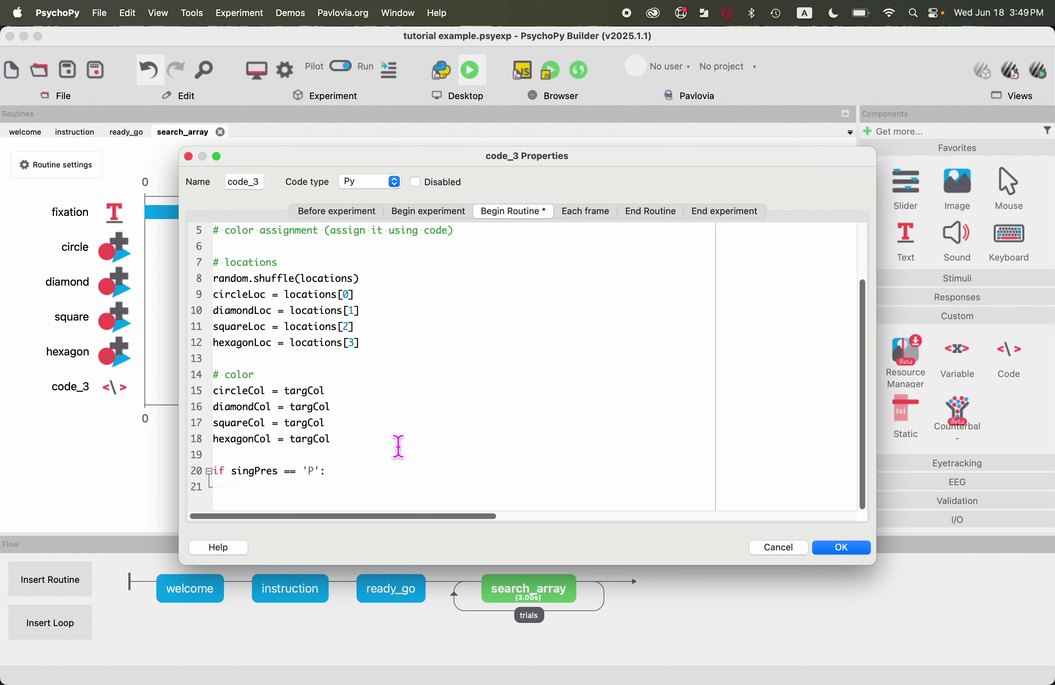
{"action": "type", "text": "if singShape == 'dia"}
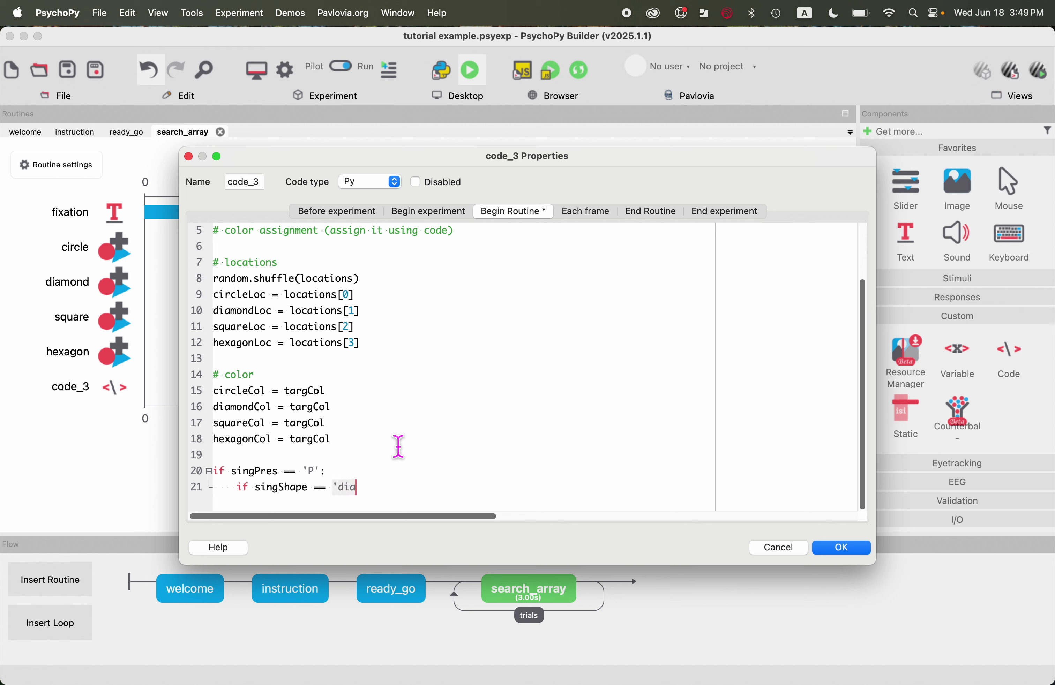
{"action": "type", "text": "mond':"}
{"action": "key", "text": "Return"}
{"action": "type", "text": "diam"}
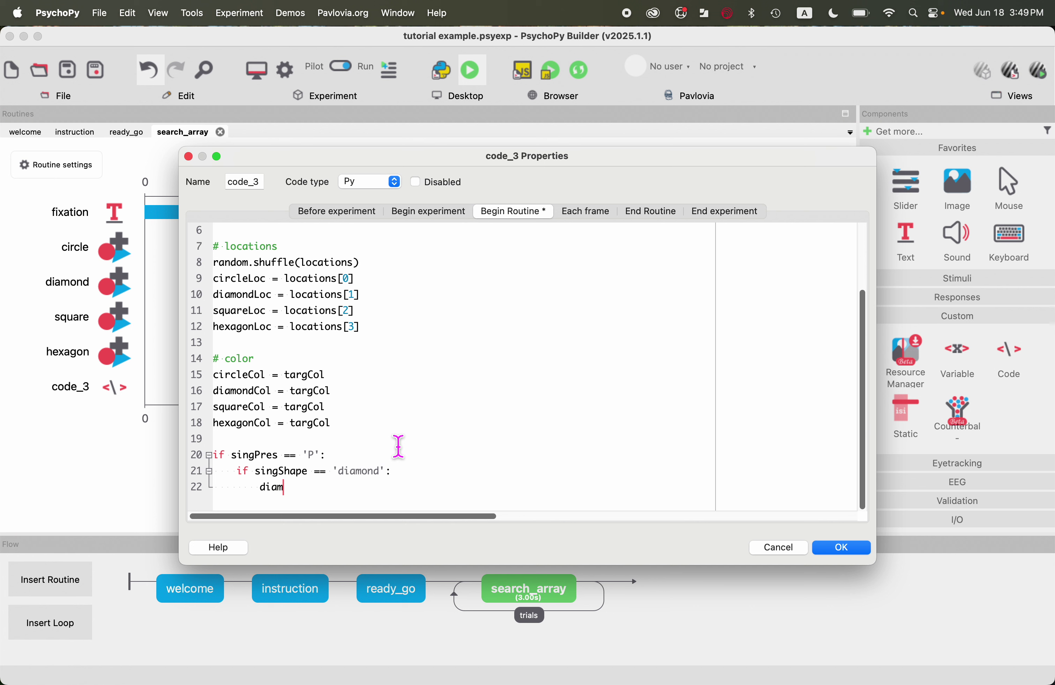
{"action": "type", "text": "ondCol = singCol"}
{"action": "key", "text": "Return"}
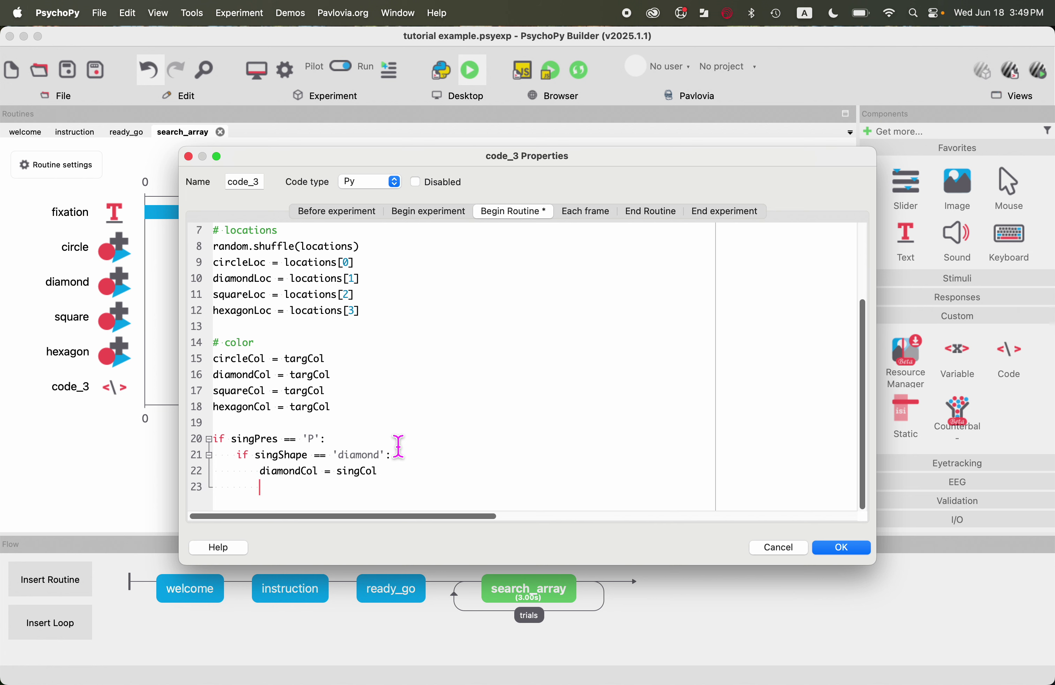
Add an elif singShape == 'square': branch inside the singPres block that assigns squareCol = singCol.
{"action": "key", "text": "BackSpace"}
{"action": "type", "text": "el"}
{"action": "type", "text": "if sing"}
{"action": "type", "text": "Shape "}
{"action": "type", "text": "== '"}
{"action": "type", "text": "sq"}
{"action": "key", "text": "BackSpace"}
{"action": "key", "text": "BackSpace"}
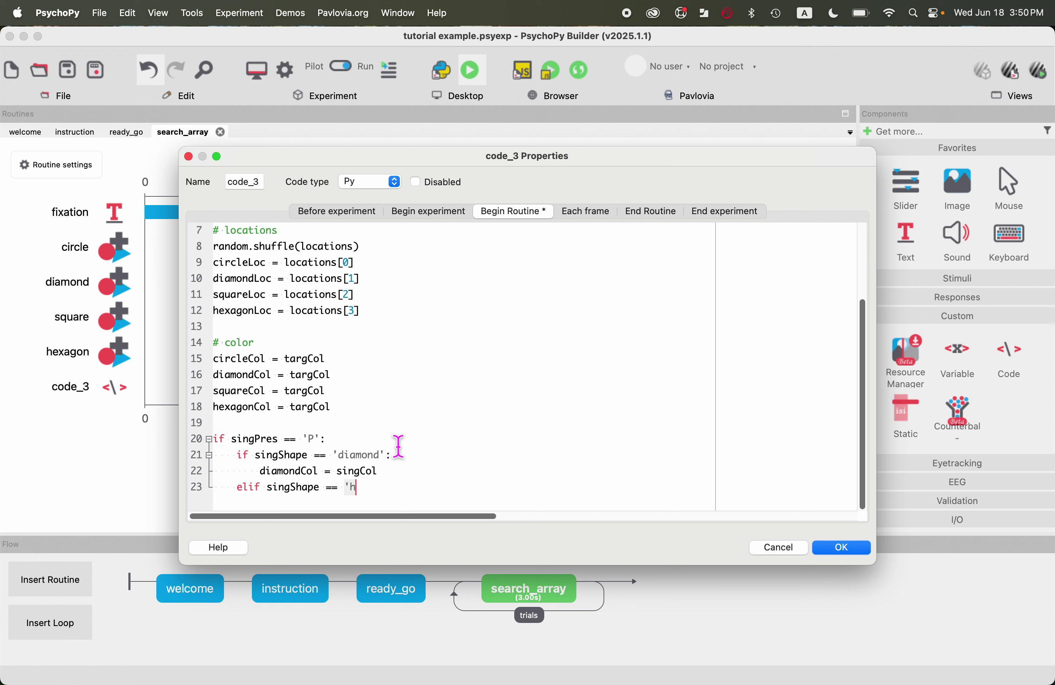
{"action": "type", "text": "square':"}
{"action": "key", "text": "Return"}
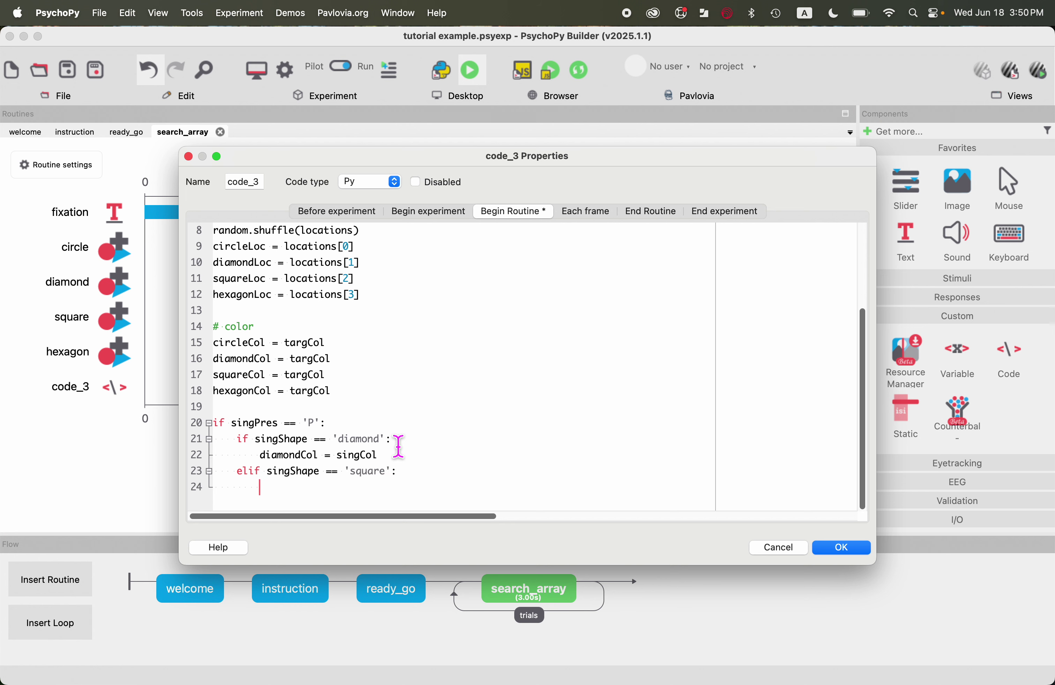
{"action": "type", "text": "squareCol = singCol"}
{"action": "key", "text": "Return"}
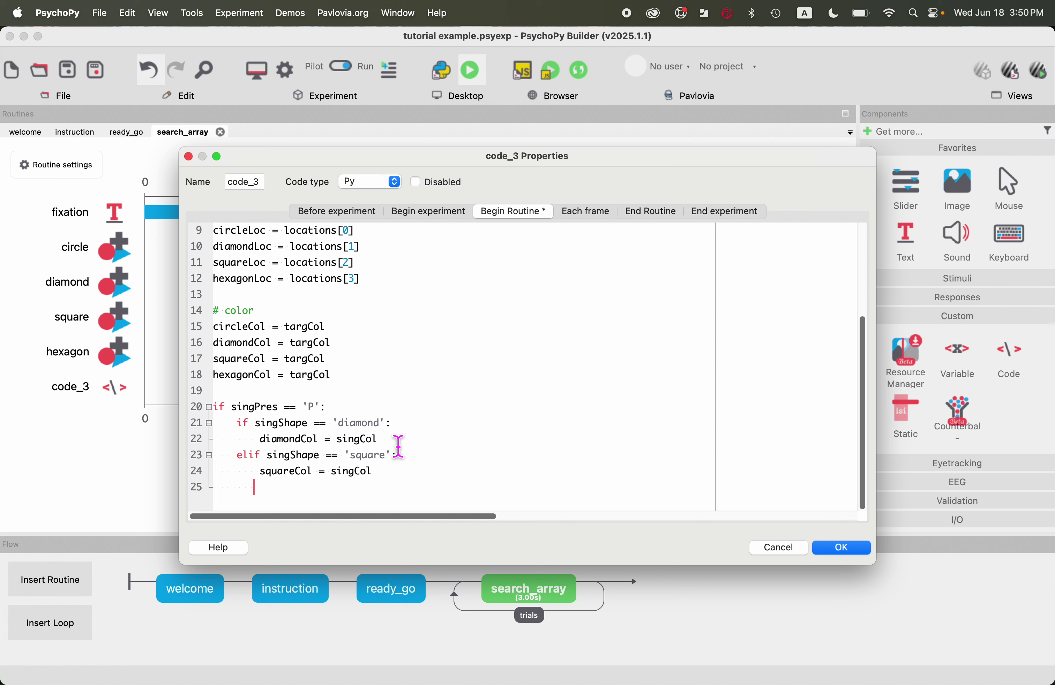
Add an elif singShape == 'hexagon': branch inside the singPres block that assigns hexagonCol = singCol.
{"action": "key", "text": "BackSpace"}
{"action": "type", "text": "elif singShape == 'hexagon':"}
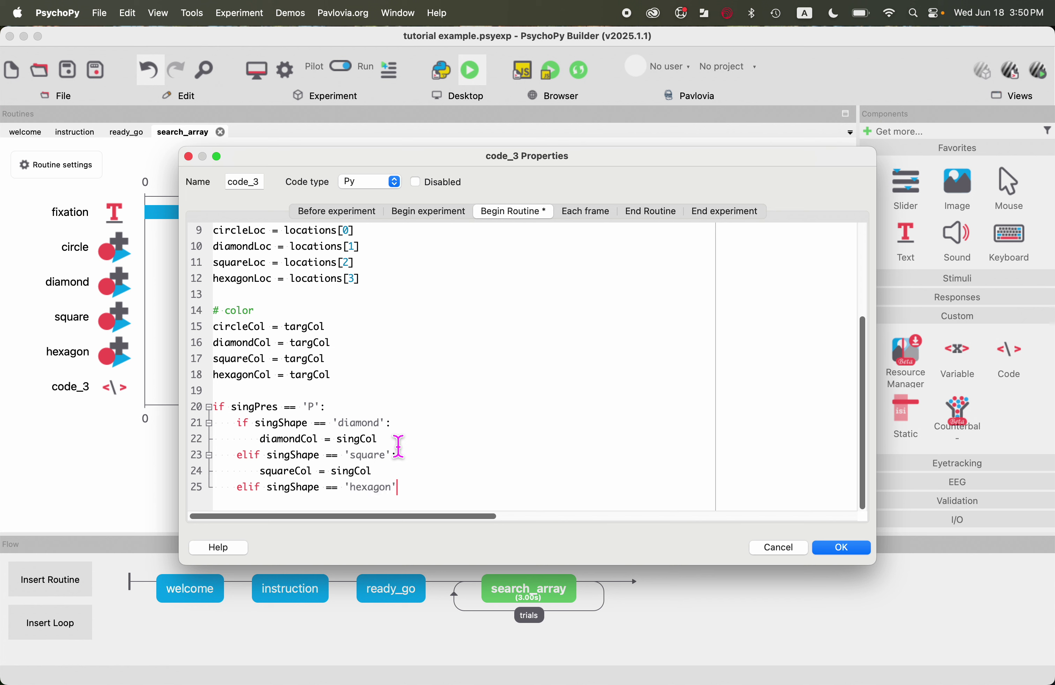
{"action": "key", "text": "Return"}
{"action": "type", "text": "hexag"}
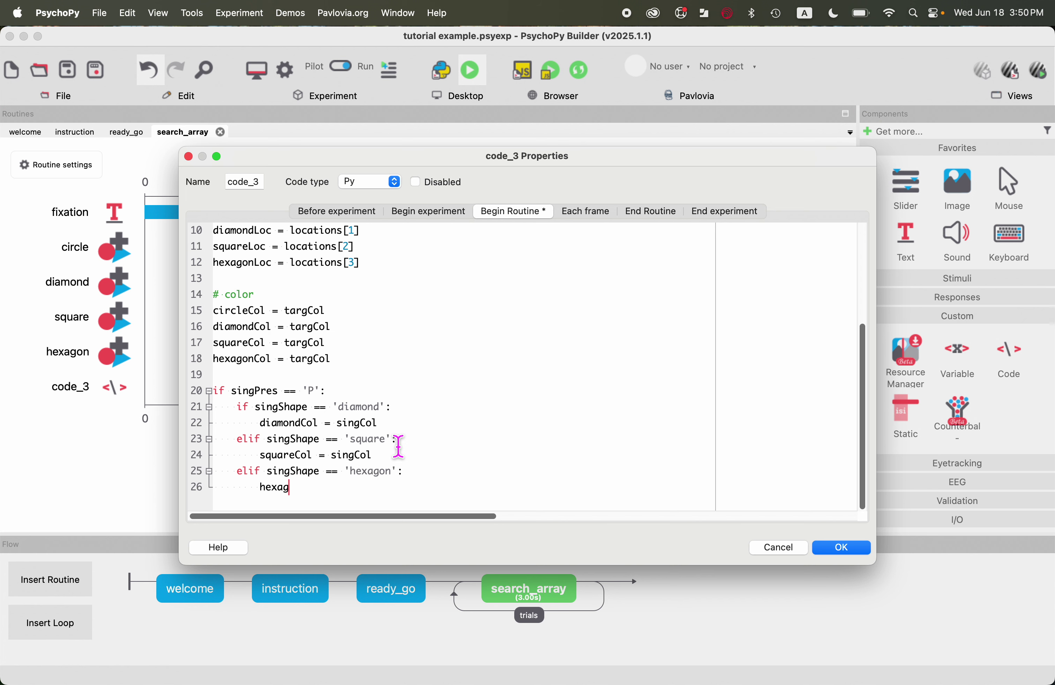
{"action": "type", "text": "onCol = singCol"}
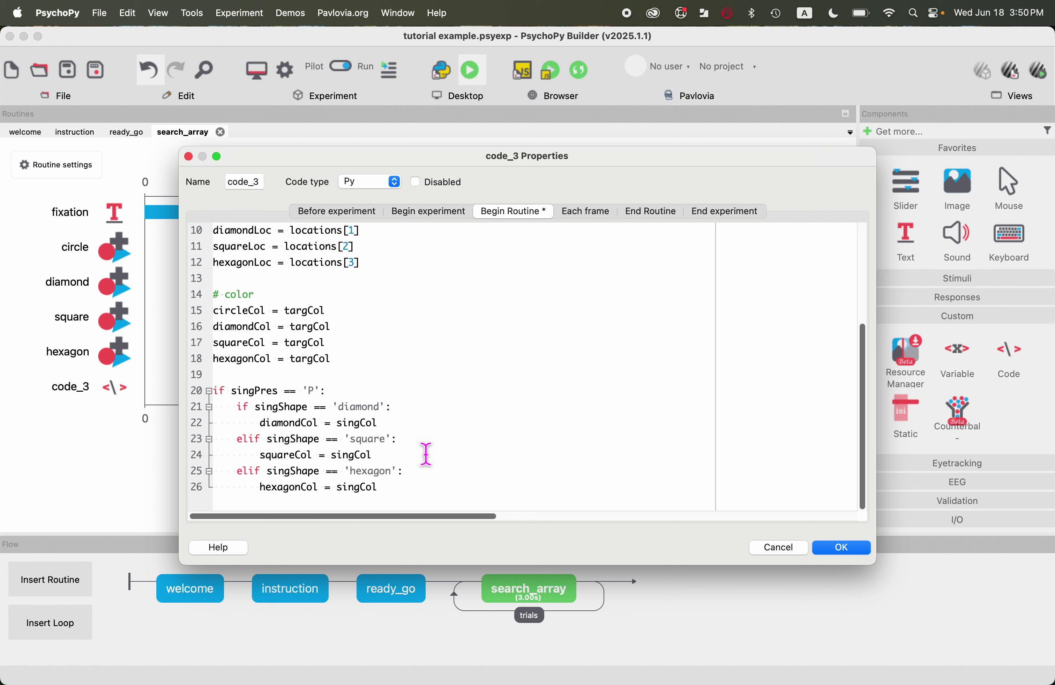
Accept the code_3 properties and move code_3 to the top of the search_array routine.
{"action": "left_click", "coordinate": [843, 548]}
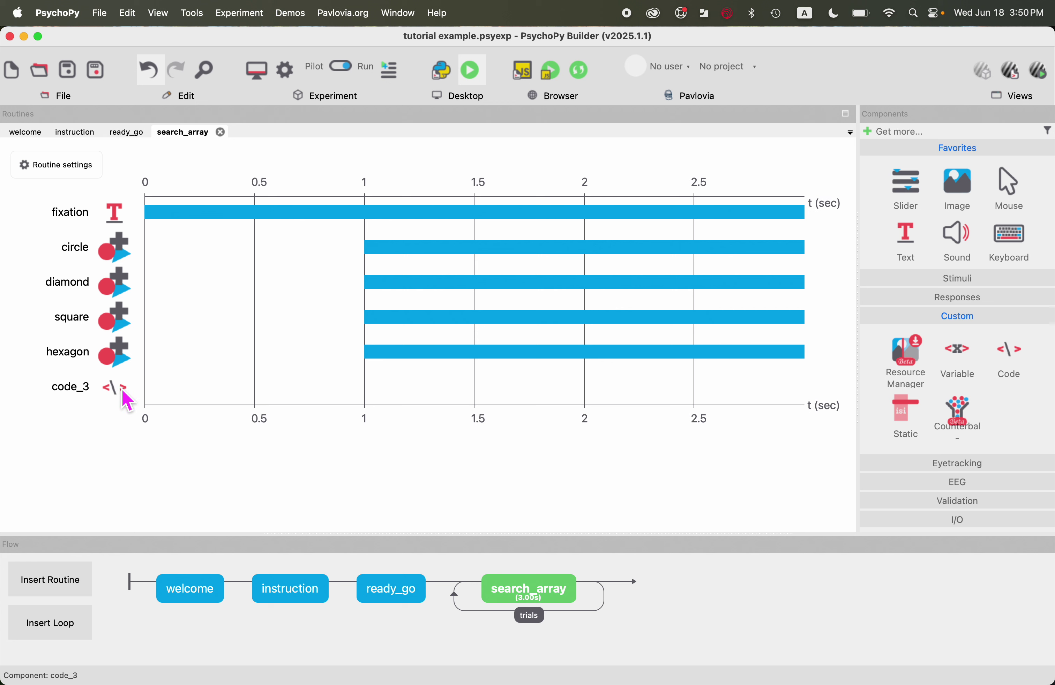
{"action": "right_click", "coordinate": [124, 403]}
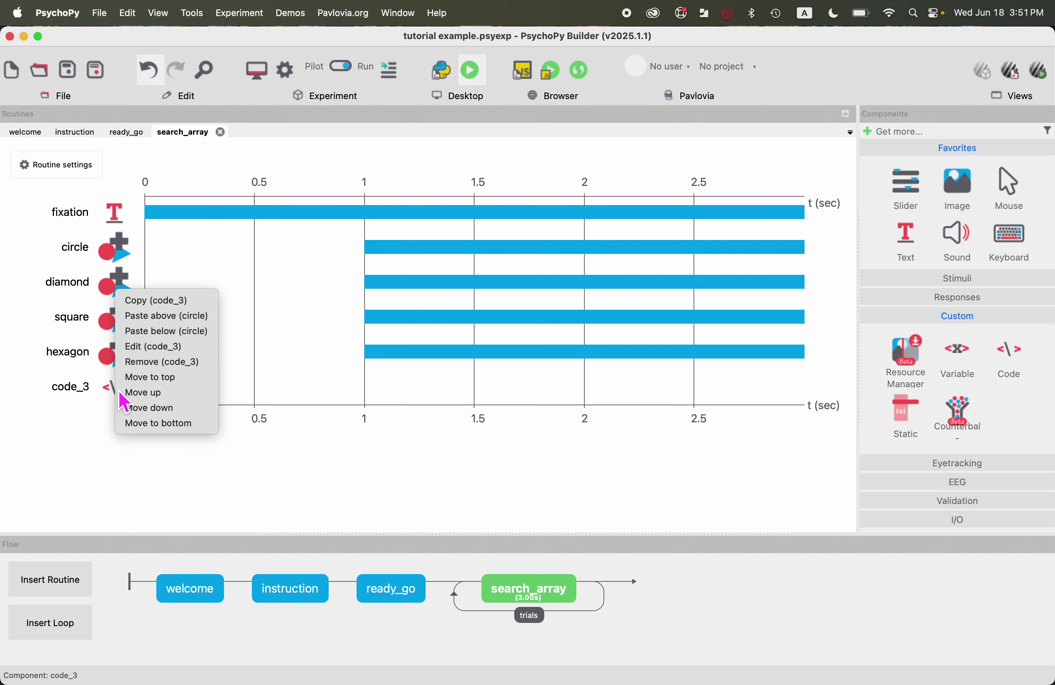
{"action": "left_click", "coordinate": [157, 383]}
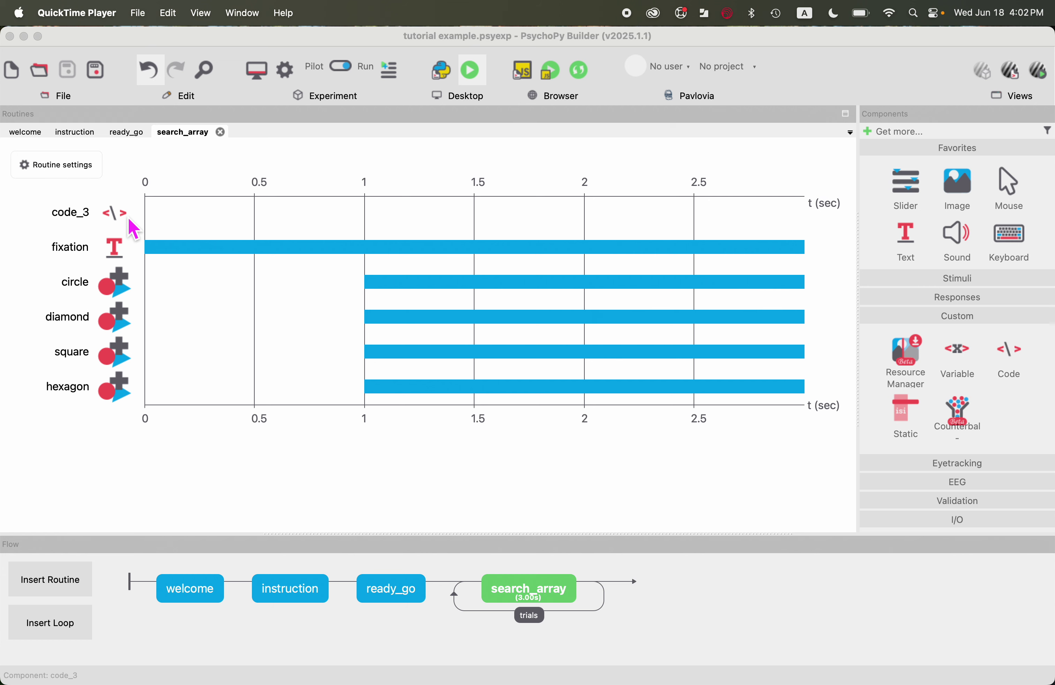
Run the experiment with version A and go through its screens to check the shape locations and colors.
{"action": "left_click", "coordinate": [471, 70]}
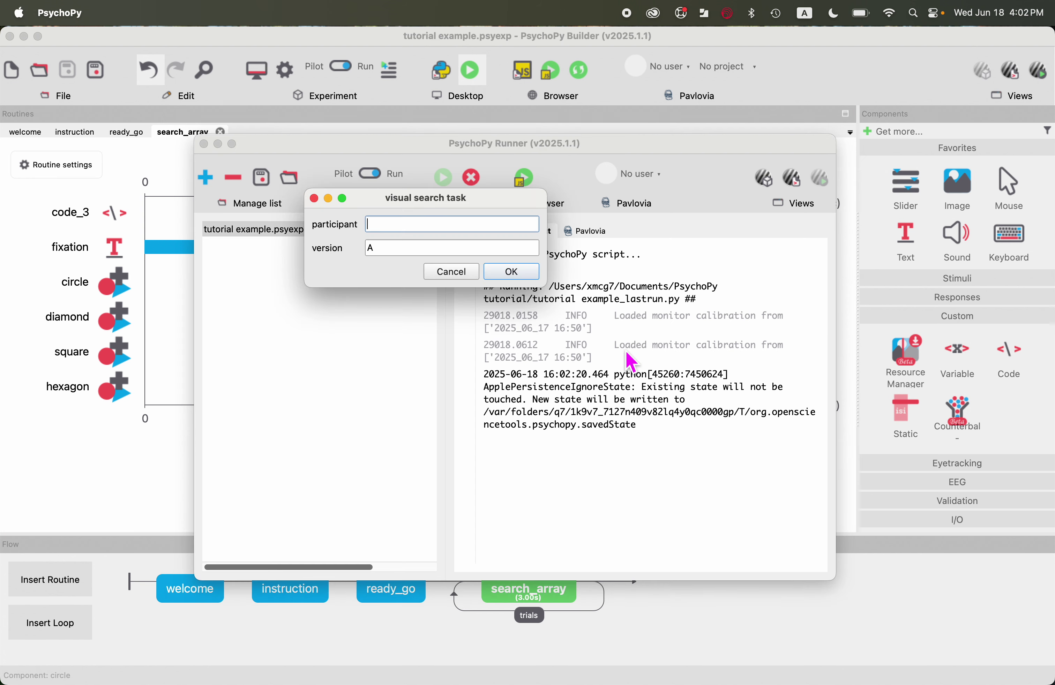
{"action": "left_click", "coordinate": [513, 271]}
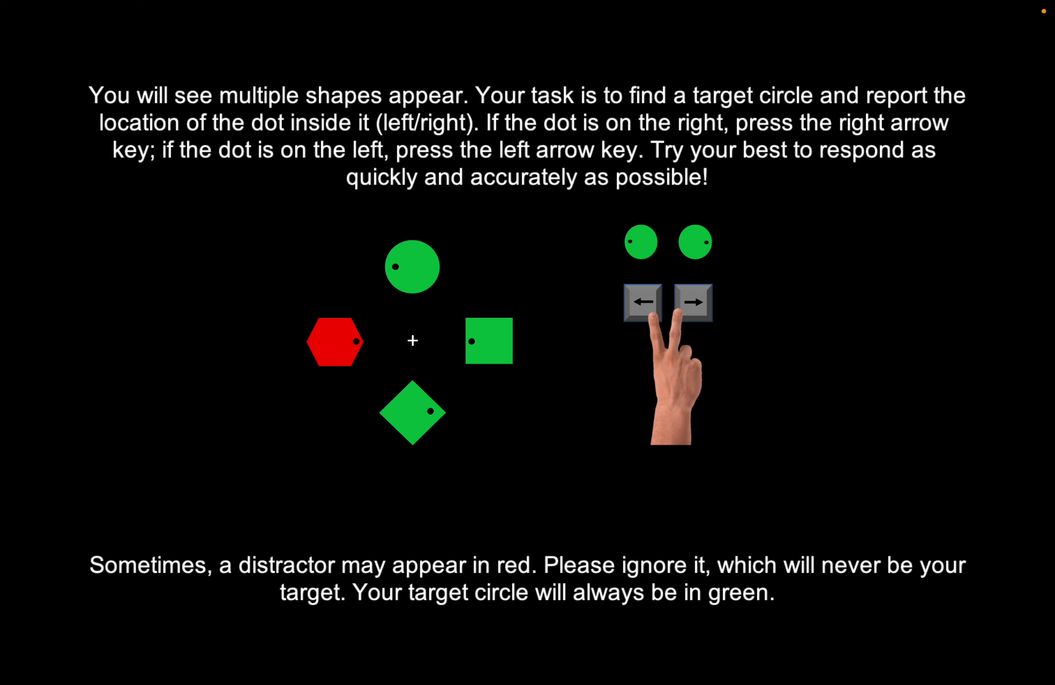
{"action": "key", "text": "space"}
{"action": "key", "text": "Left"}
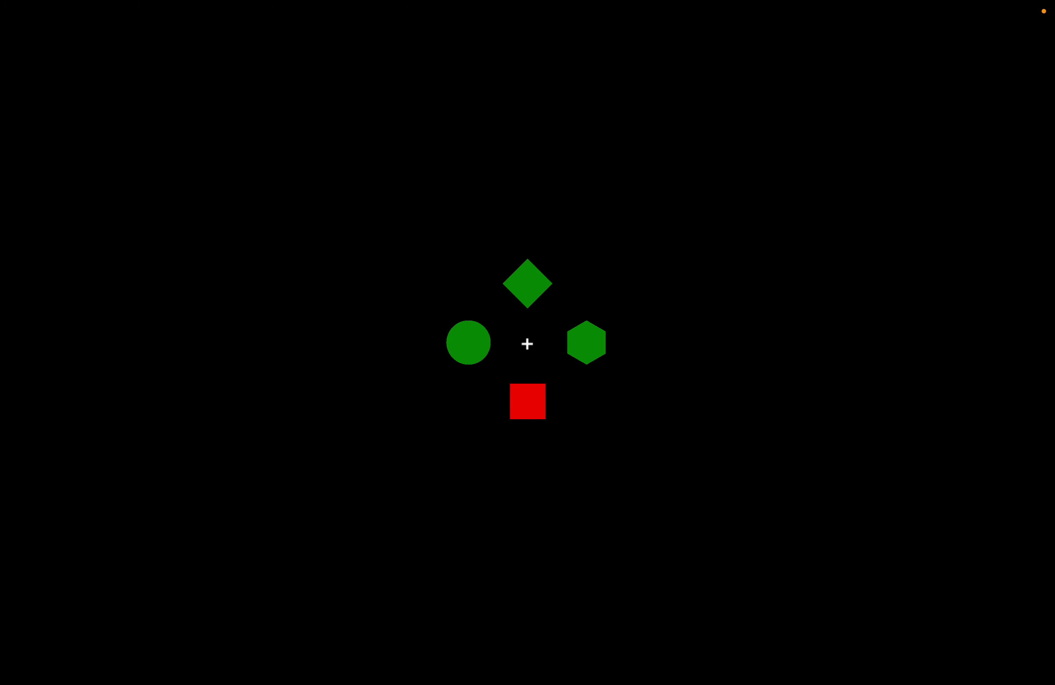
{"action": "key", "text": "Left"}
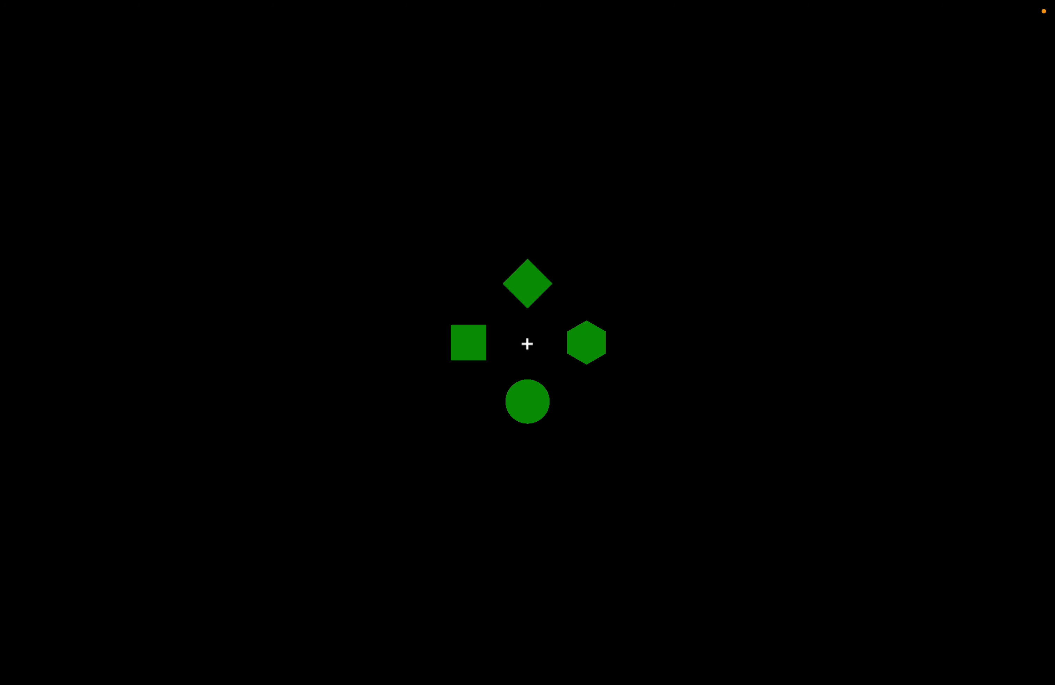
{"action": "key", "text": "Left"}
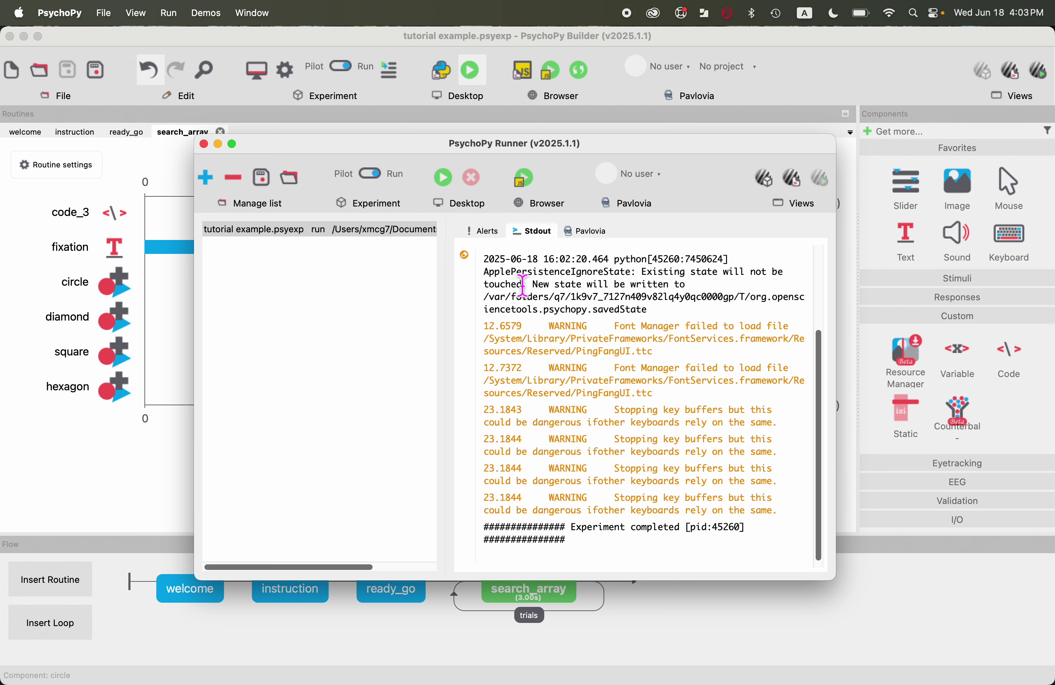
Rerun the experiment from the Runner with version A and go through its screens to recheck the search arrays.
{"action": "left_click", "coordinate": [449, 184]}
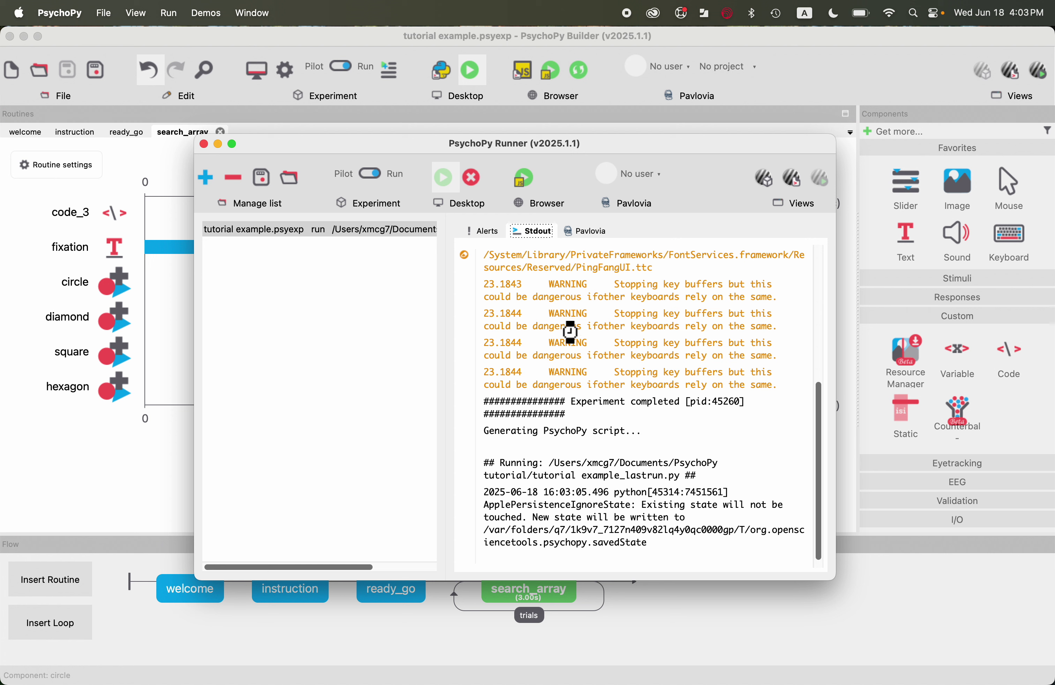
{"action": "key", "text": "Tab"}
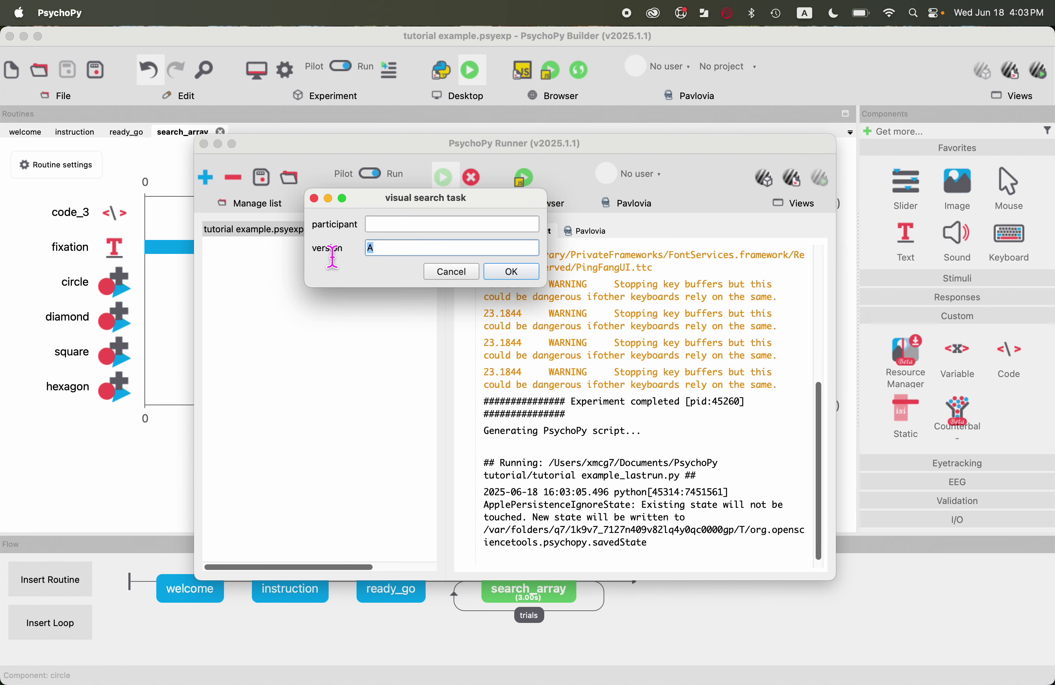
{"action": "left_click", "coordinate": [512, 272]}
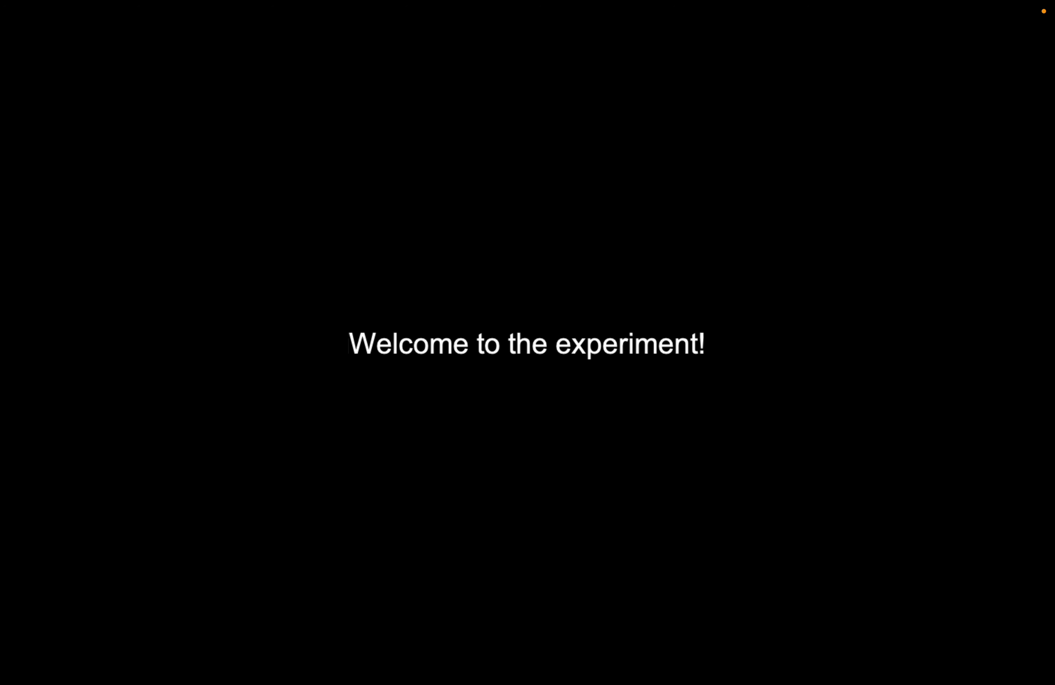
{"action": "key", "text": "space"}
{"action": "key", "text": "space"}
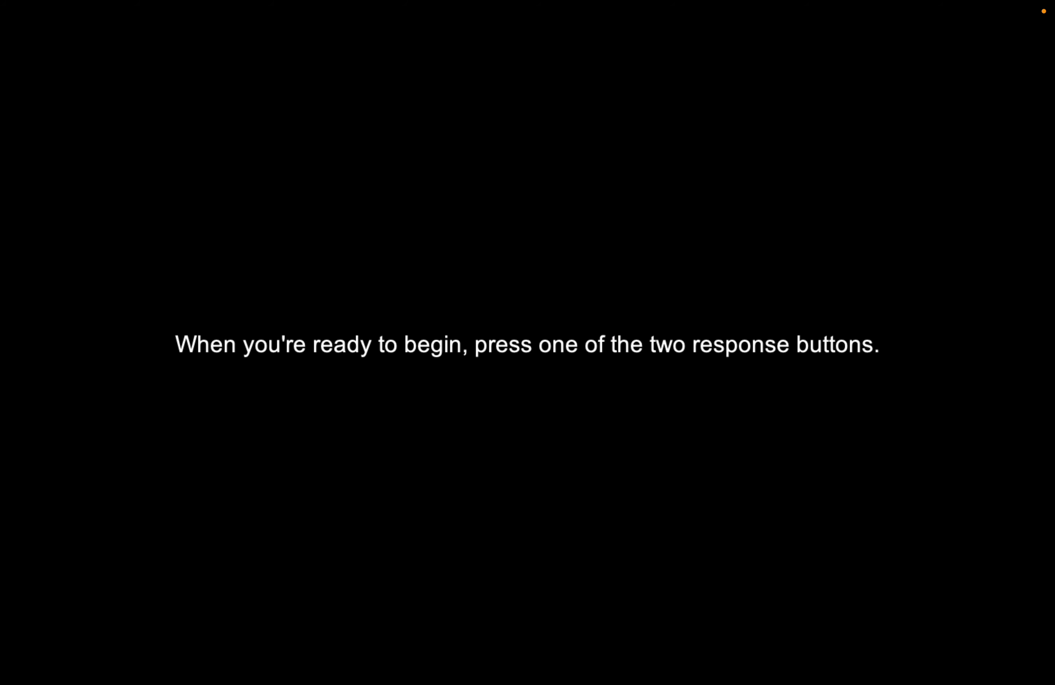
{"action": "key", "text": "space"}
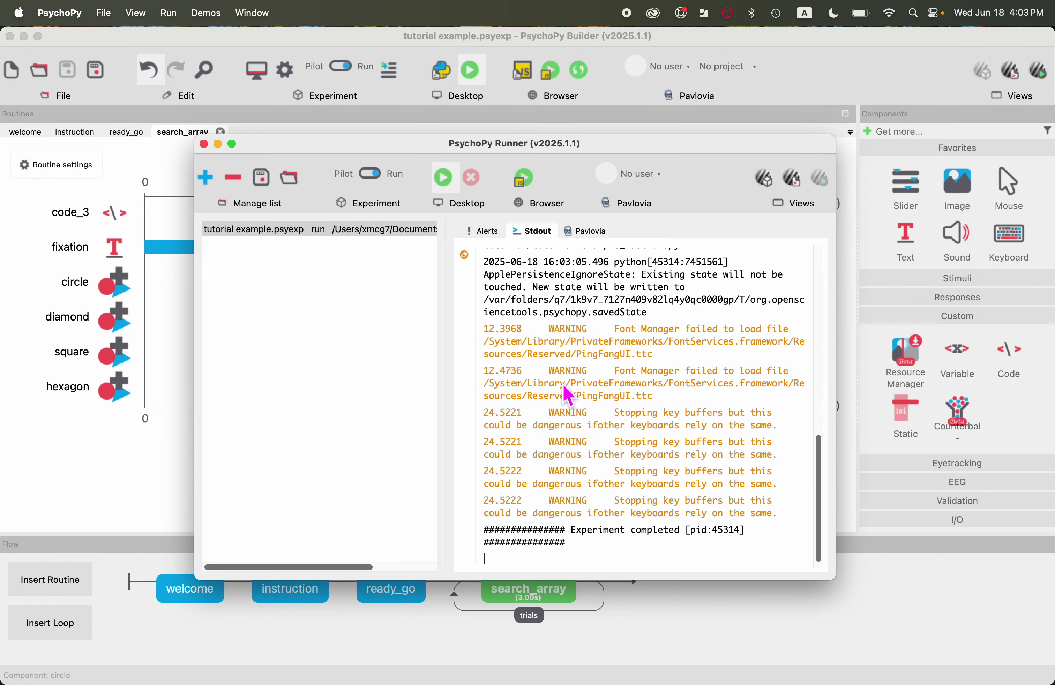
Add a Polygon component named dot_circle to the search_array routine.
{"action": "left_click", "coordinate": [134, 435]}
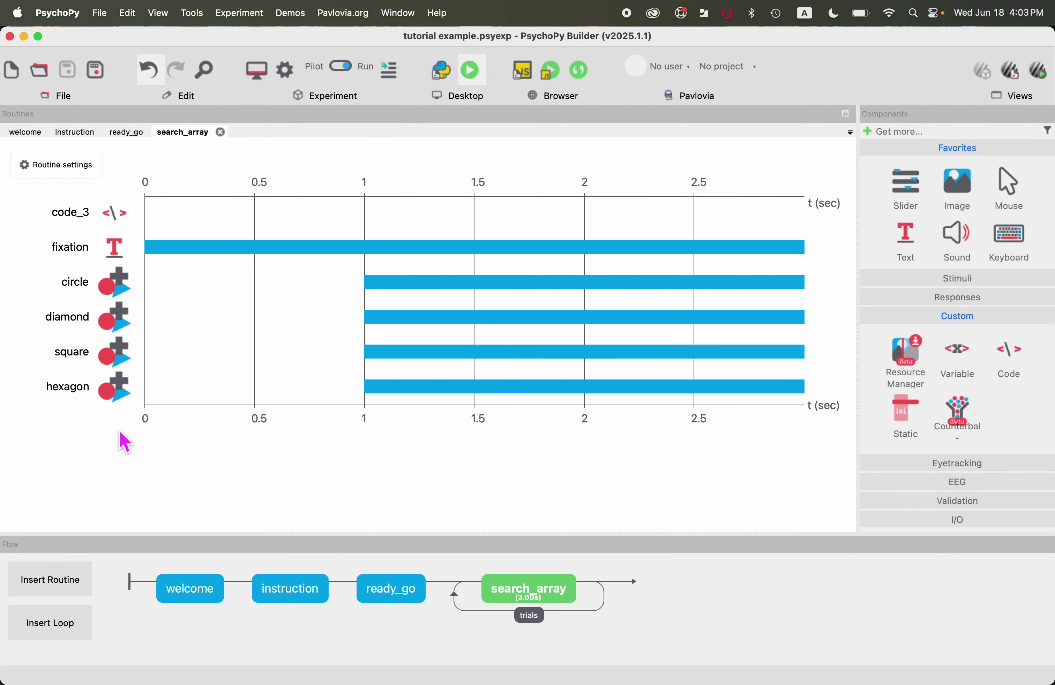
{"action": "left_click", "coordinate": [941, 279]}
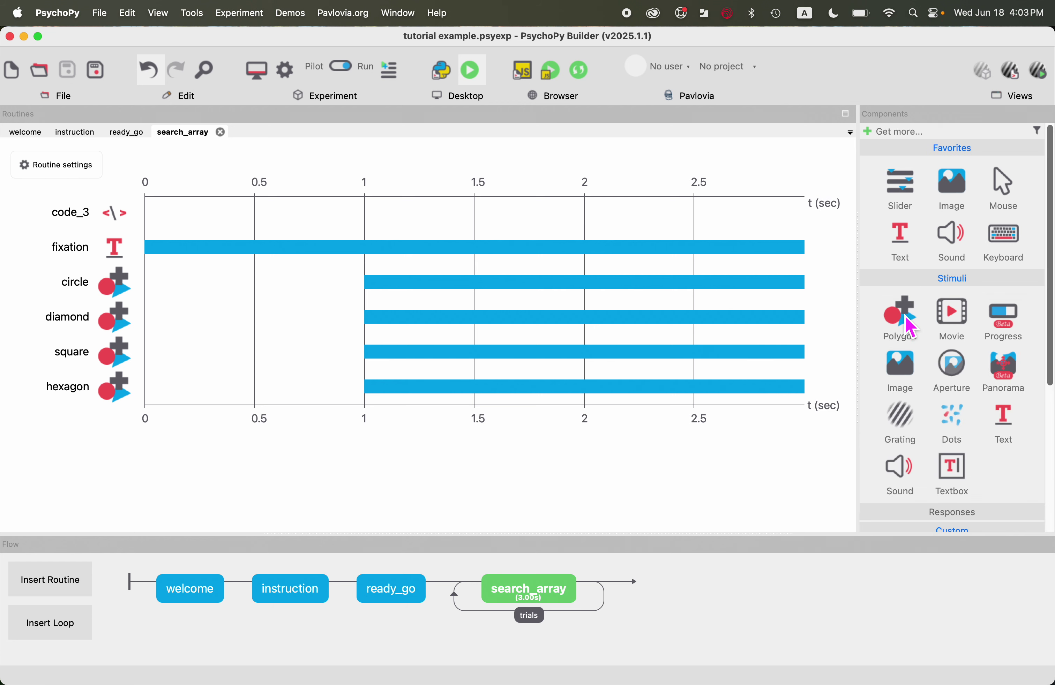
{"action": "left_click", "coordinate": [909, 326]}
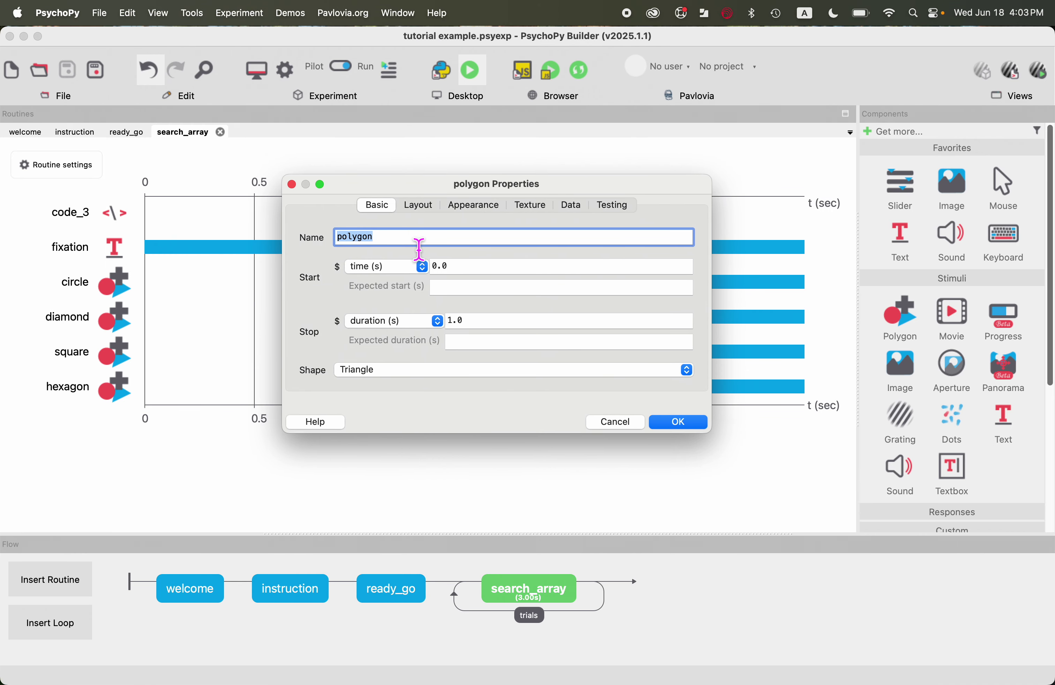
{"action": "type", "text": "dot_circle"}
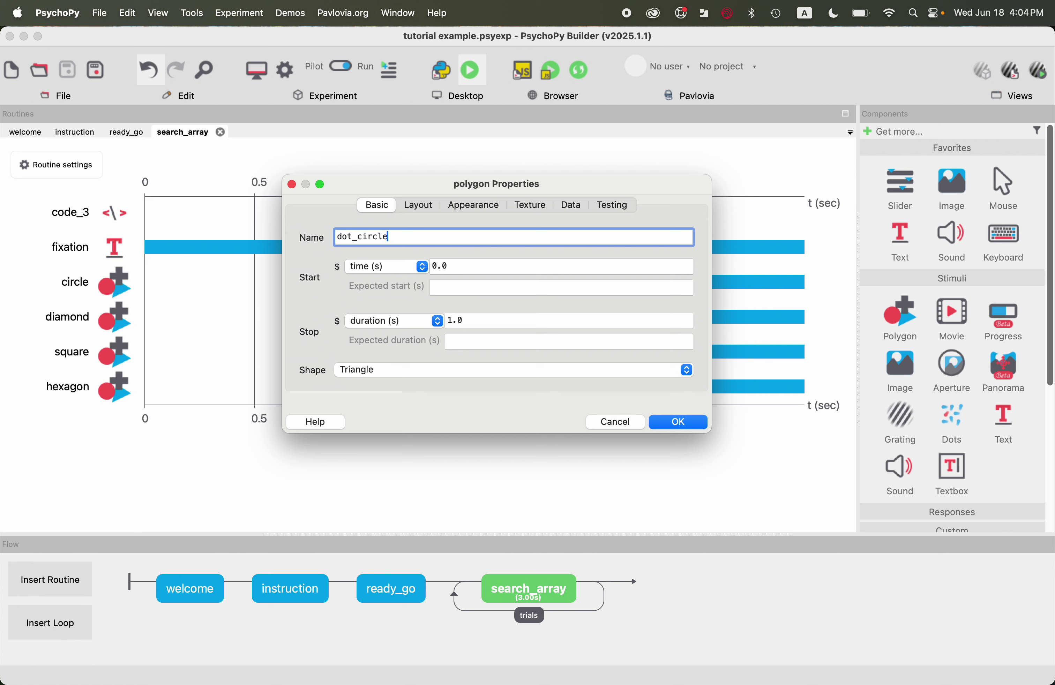
Set dot_circle to start at 1 s, last 2 s and use the Circle shape.
{"action": "left_click", "coordinate": [445, 267]}
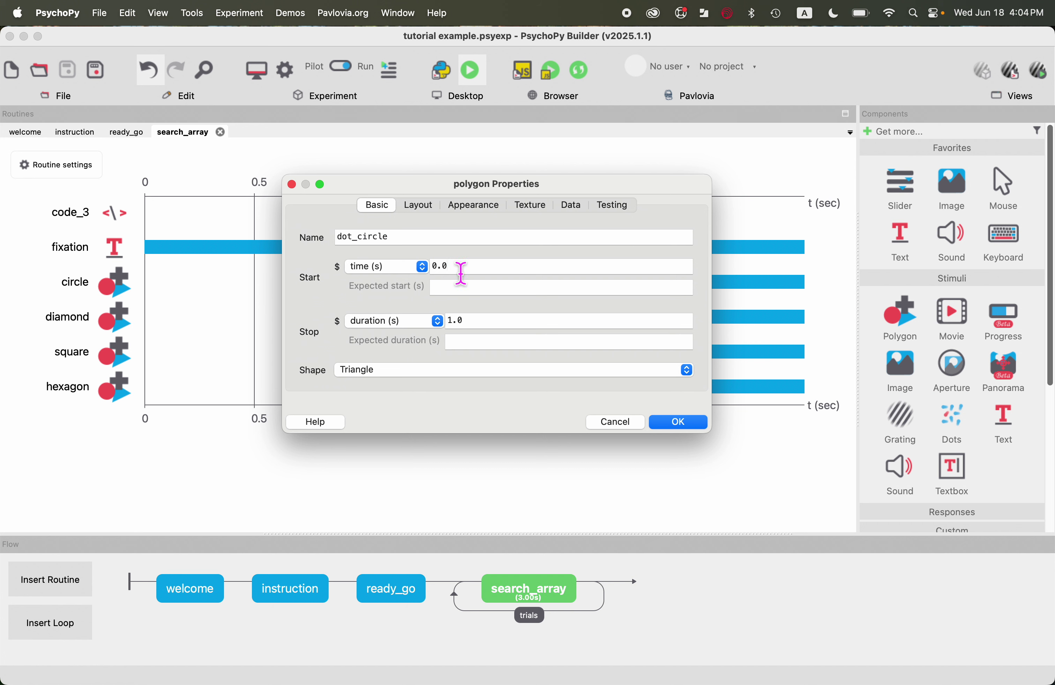
{"action": "type", "text": "1"}
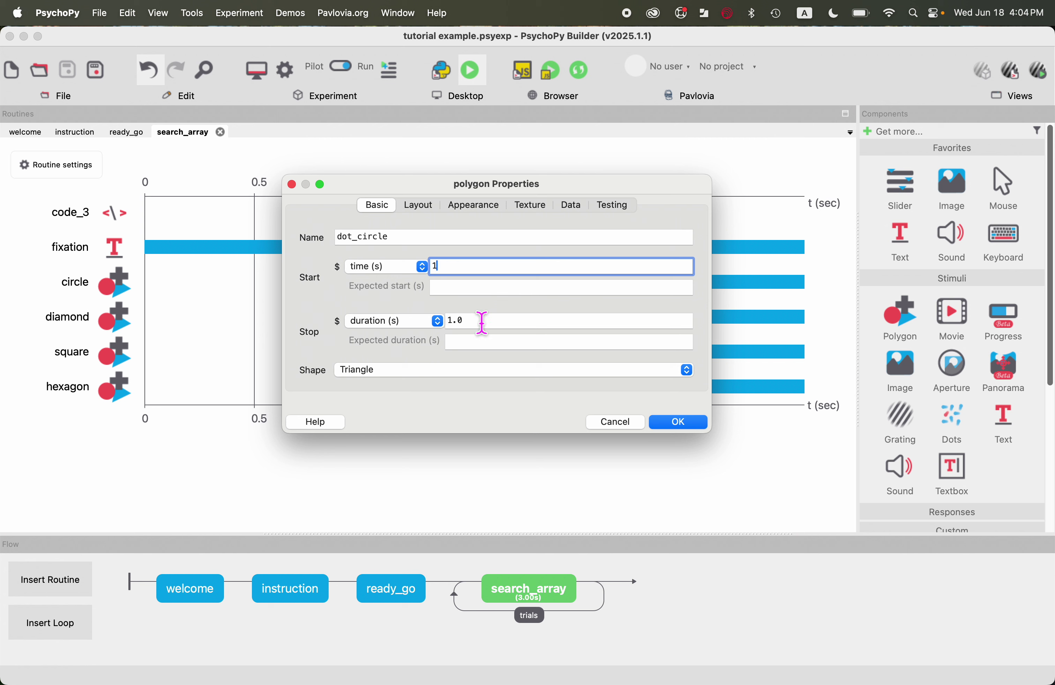
{"action": "left_click", "coordinate": [480, 322]}
{"action": "type", "text": "2"}
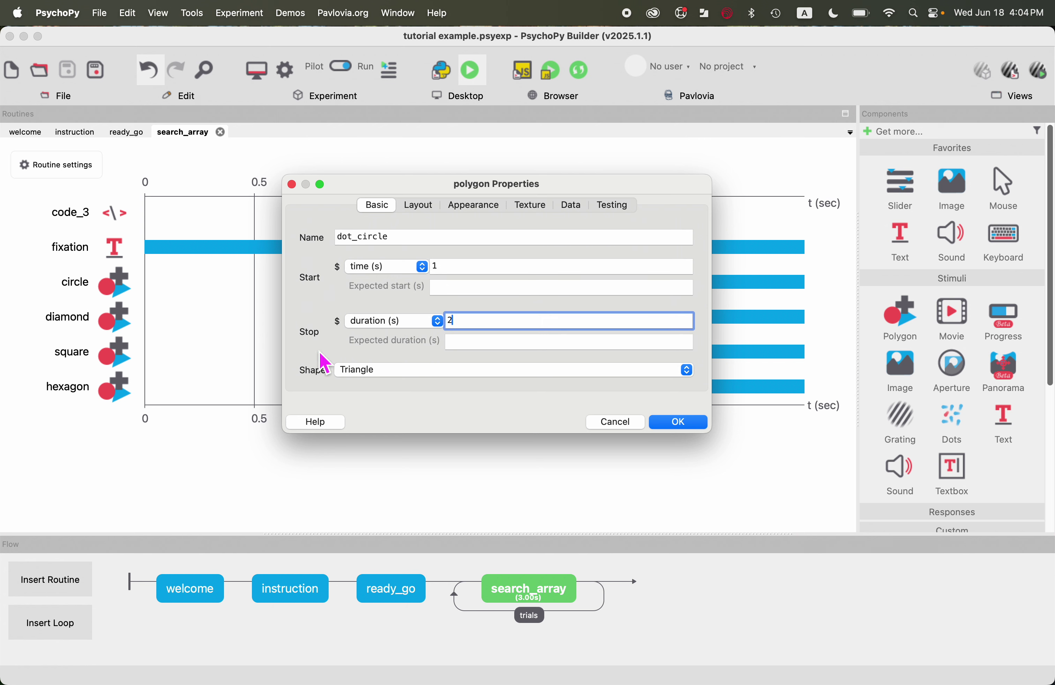
{"action": "left_click", "coordinate": [384, 371]}
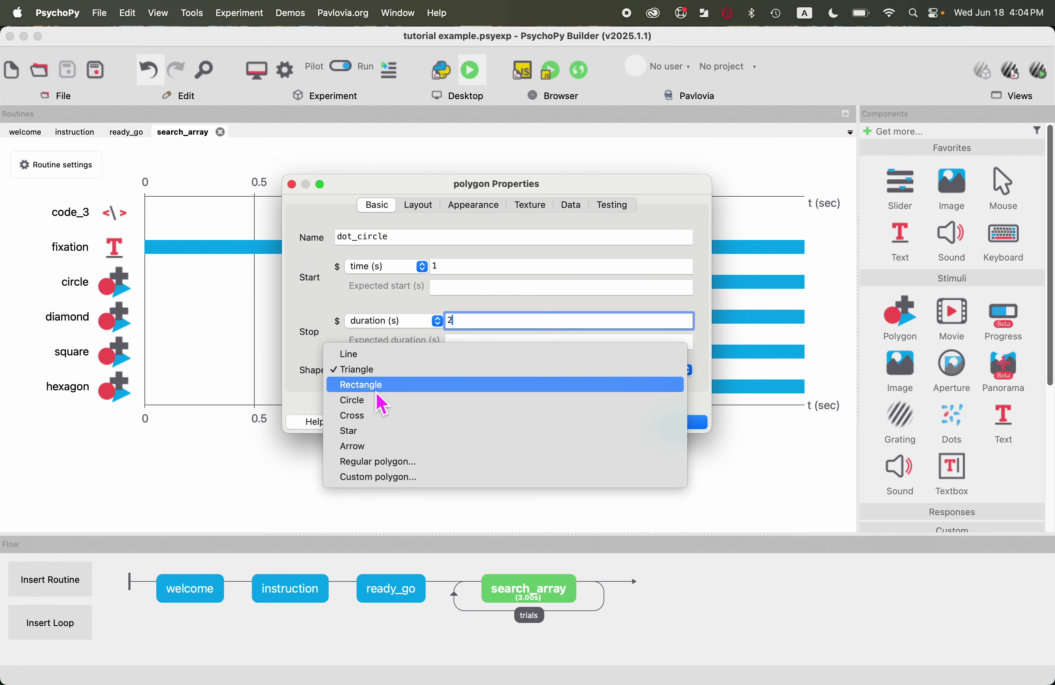
{"action": "left_click", "coordinate": [376, 405]}
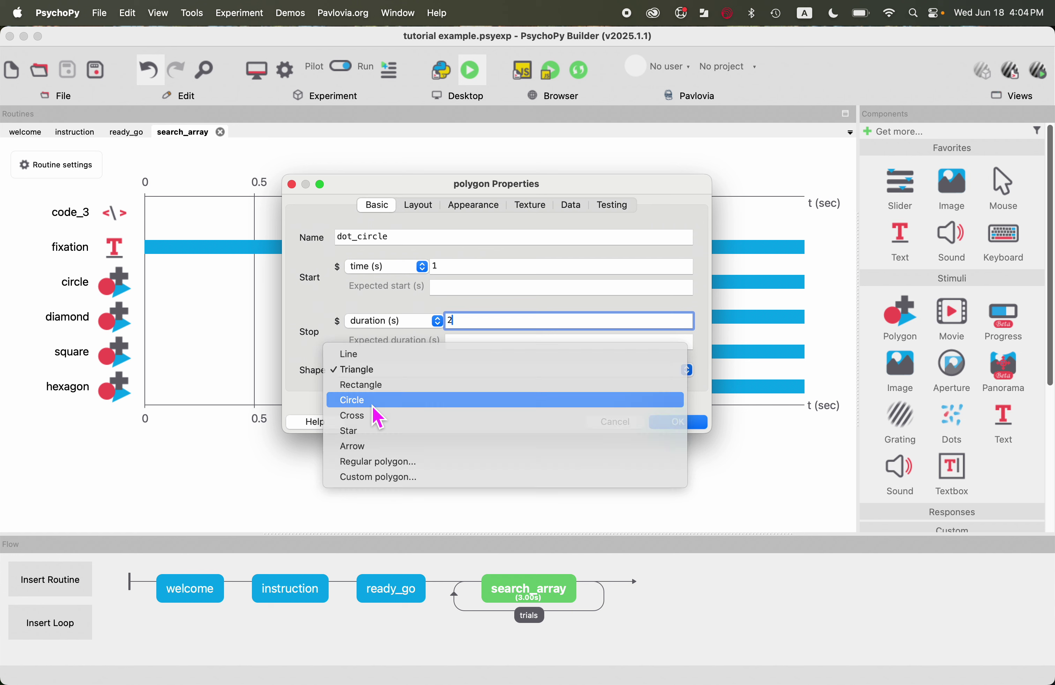
Set the size of dot_circle to (0.2, 0.2) in its layout properties.
{"action": "left_click", "coordinate": [417, 205]}
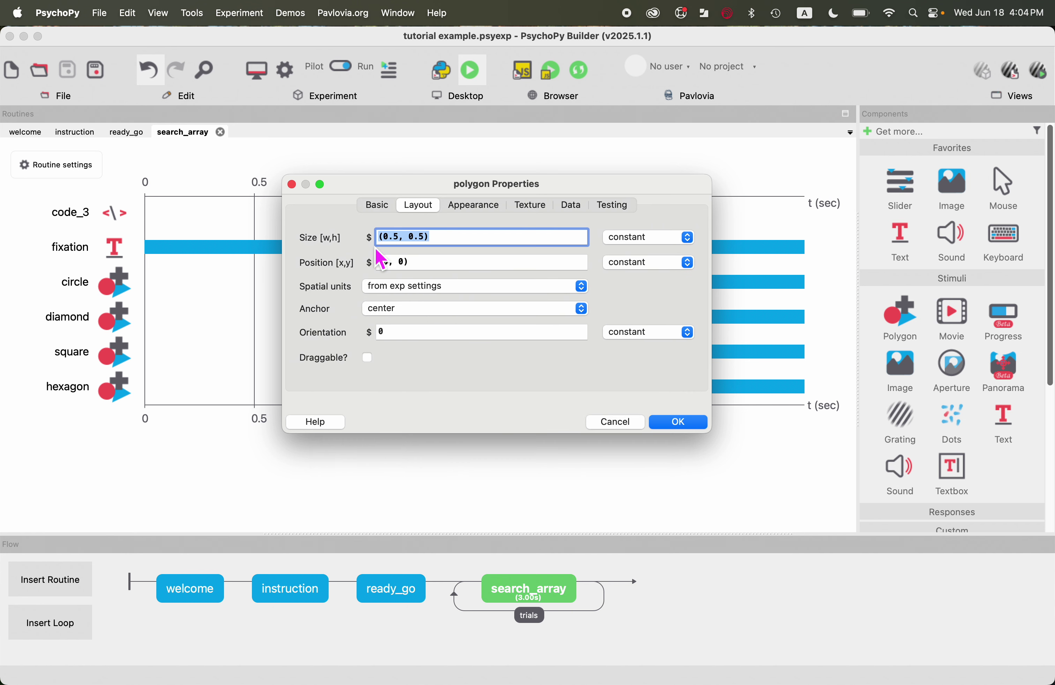
{"action": "left_click", "coordinate": [402, 243]}
{"action": "double_click", "coordinate": [401, 244]}
{"action": "type", "text": "2"}
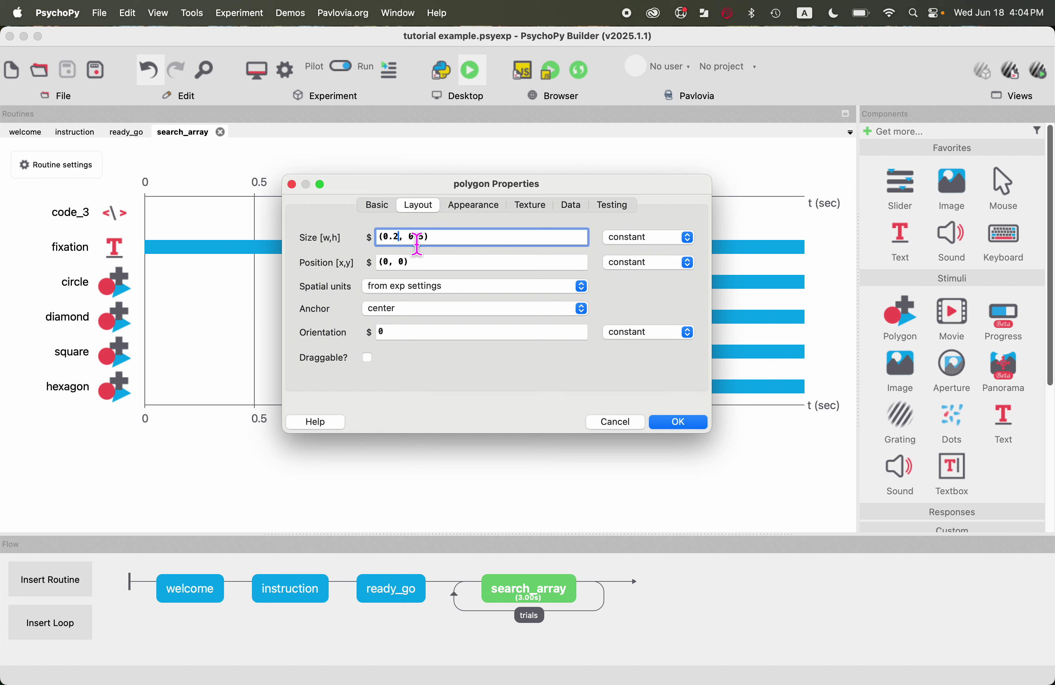
{"action": "double_click", "coordinate": [424, 243]}
{"action": "type", "text": "2"}
Set the position of dot_circle to (circleLoc[0], circleLoc[1]).
{"action": "left_click", "coordinate": [421, 270]}
{"action": "left_click_drag", "start_coordinate": [422, 269], "coordinate": [337, 267]}
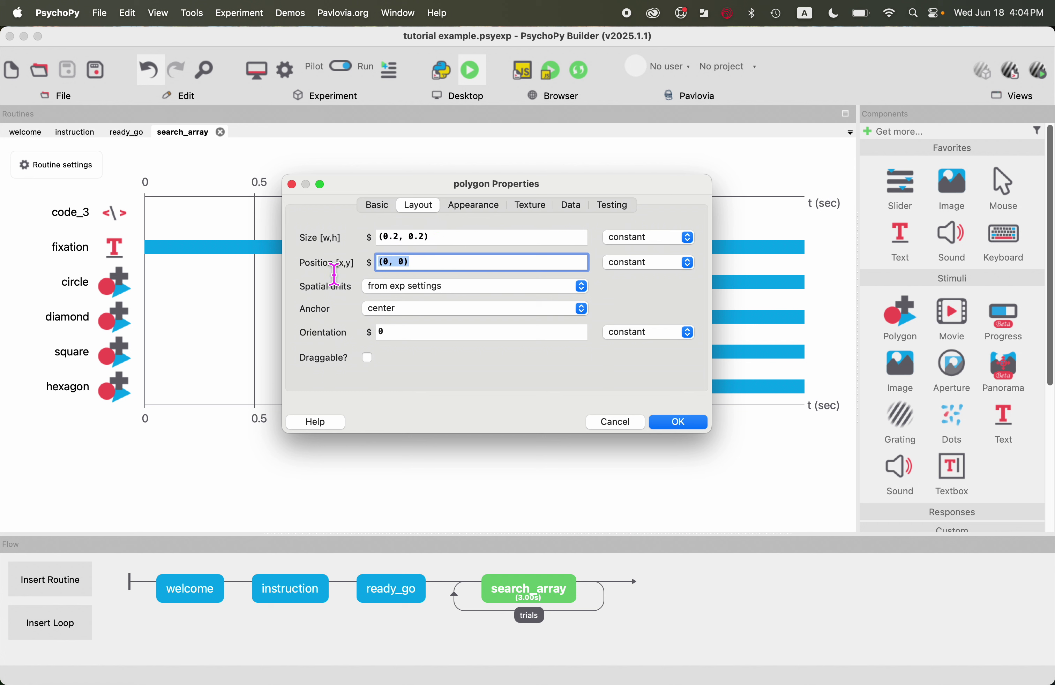
{"action": "left_click", "coordinate": [444, 269]}
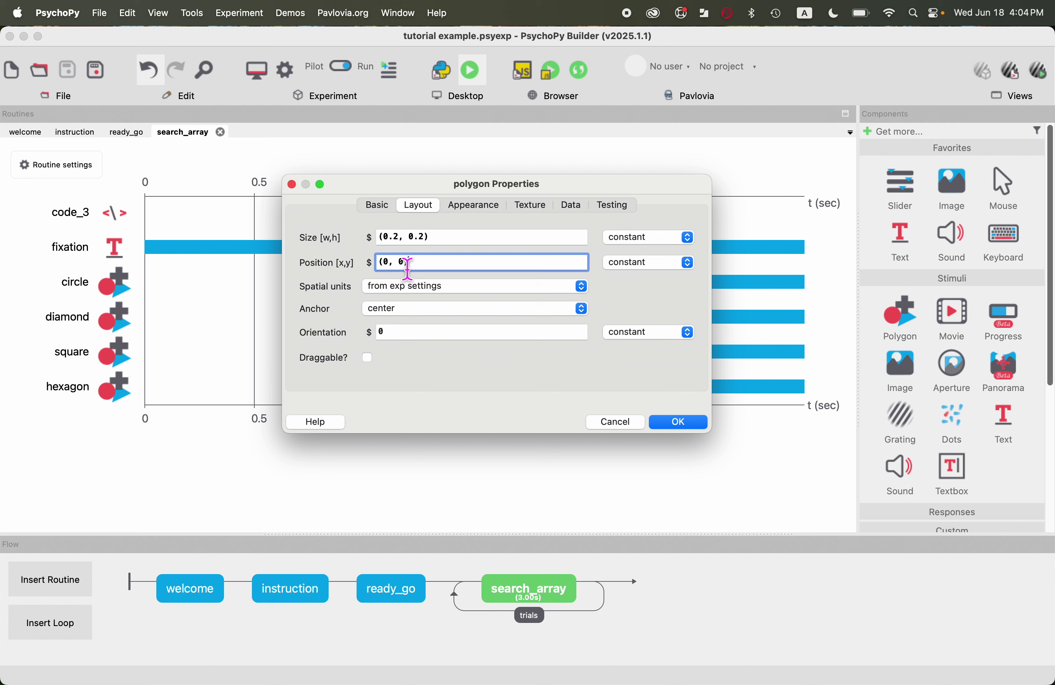
{"action": "double_click", "coordinate": [386, 266]}
{"action": "double_click", "coordinate": [403, 268]}
{"action": "left_click_drag", "start_coordinate": [440, 266], "coordinate": [374, 271]}
{"action": "left_click", "coordinate": [401, 266]}
{"action": "left_click", "coordinate": [388, 266]}
{"action": "key", "text": "BackSpace"}
{"action": "type", "text": "circleLoc[0]"}
{"action": "key", "text": "BackSpace"}
{"action": "type", "text": "circle"}
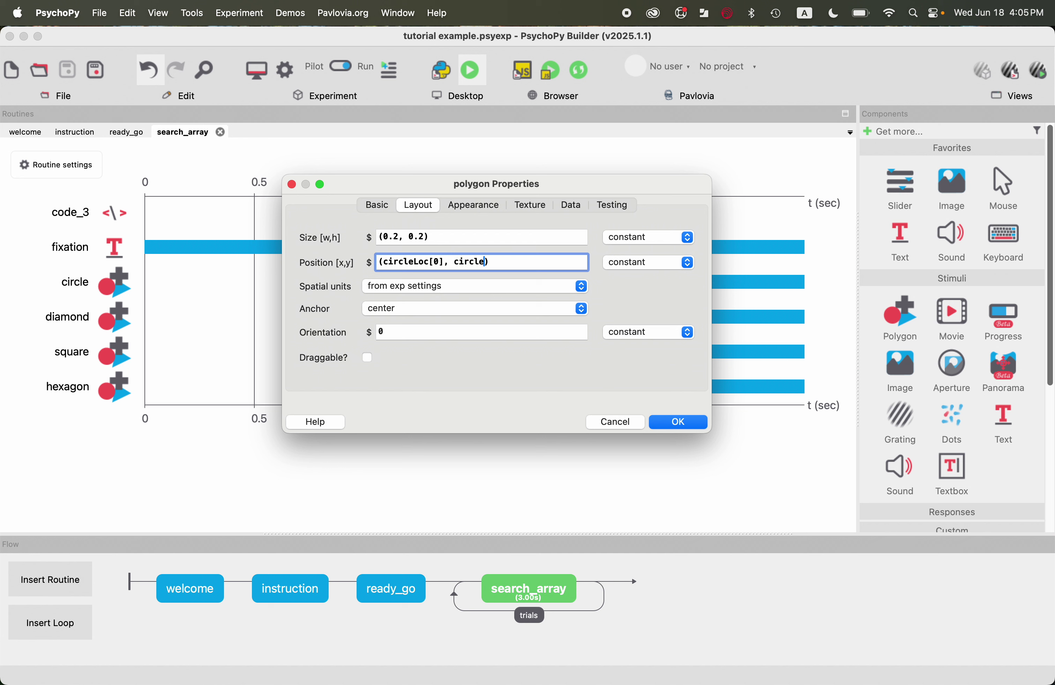
{"action": "type", "text": "Loc[1]"}
Make the position of dot_circle update with set every repeat.
{"action": "left_click_drag", "start_coordinate": [536, 267], "coordinate": [357, 279]}
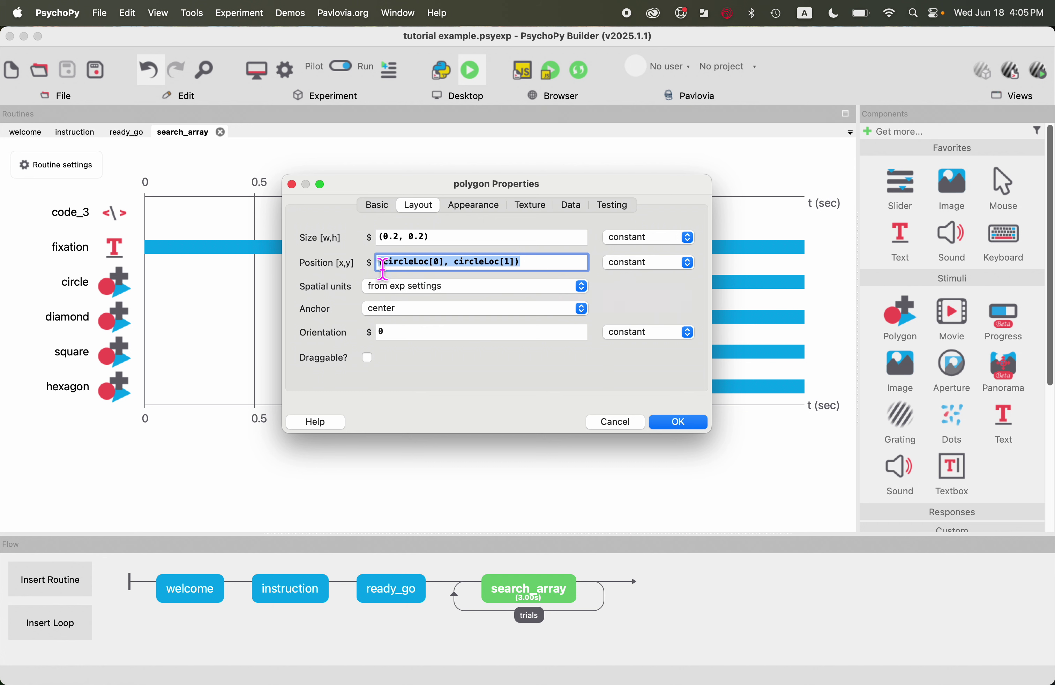
{"action": "left_click", "coordinate": [632, 263]}
{"action": "left_click", "coordinate": [644, 291]}
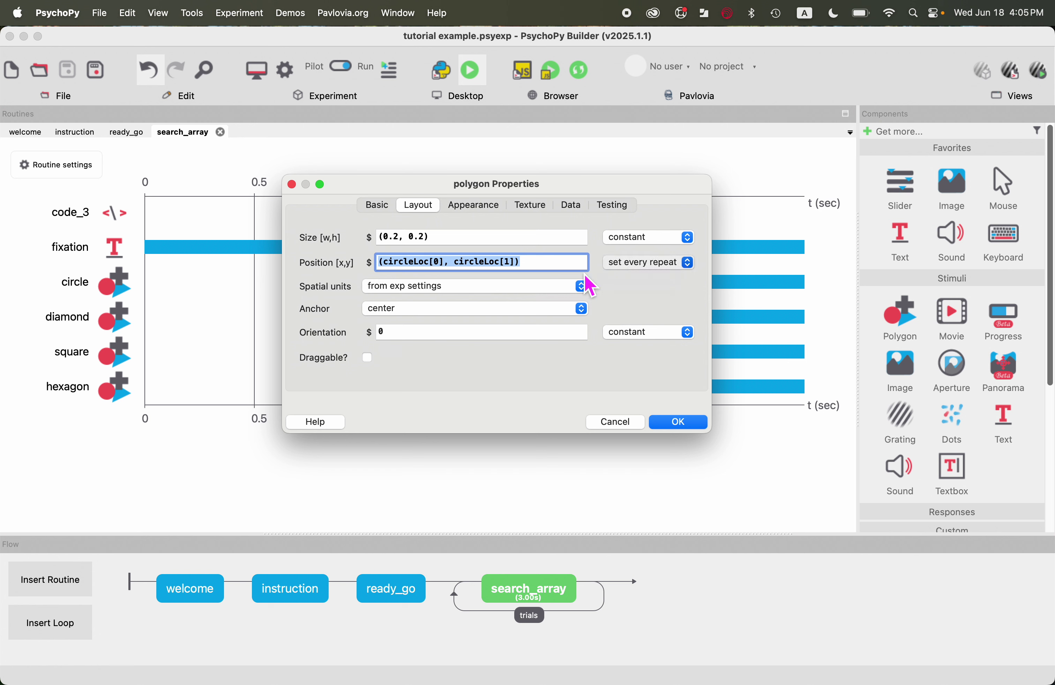
Add + dotShift to the x coordinate circleLoc[0] in the dot_circle position.
{"action": "left_click", "coordinate": [551, 266]}
{"action": "left_click", "coordinate": [445, 263]}
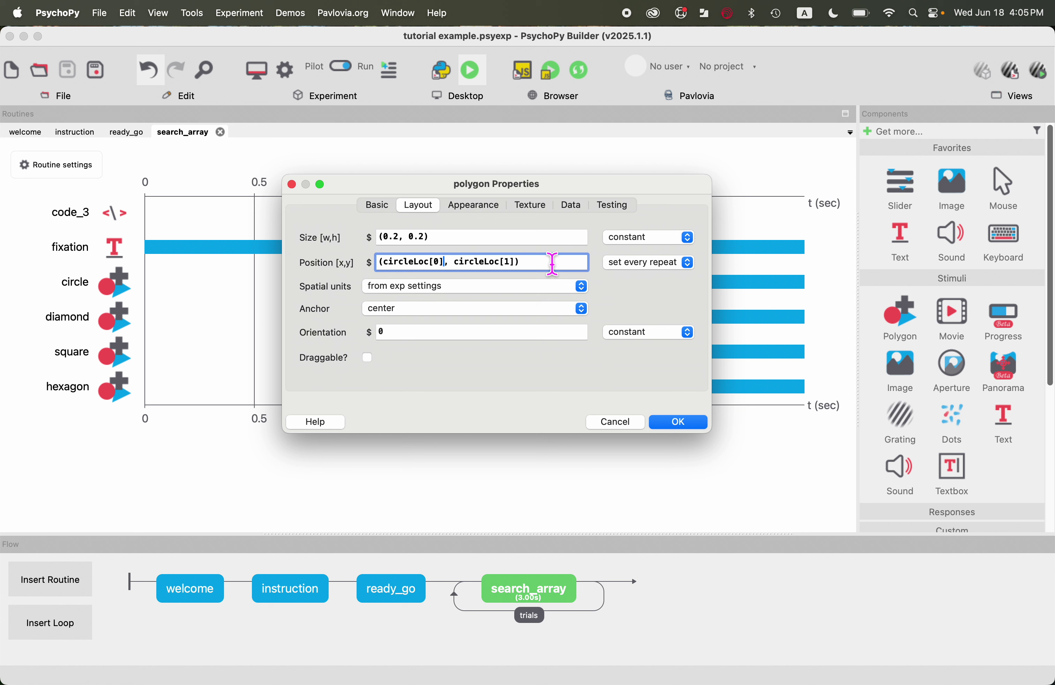
{"action": "type", "text": "+ "}
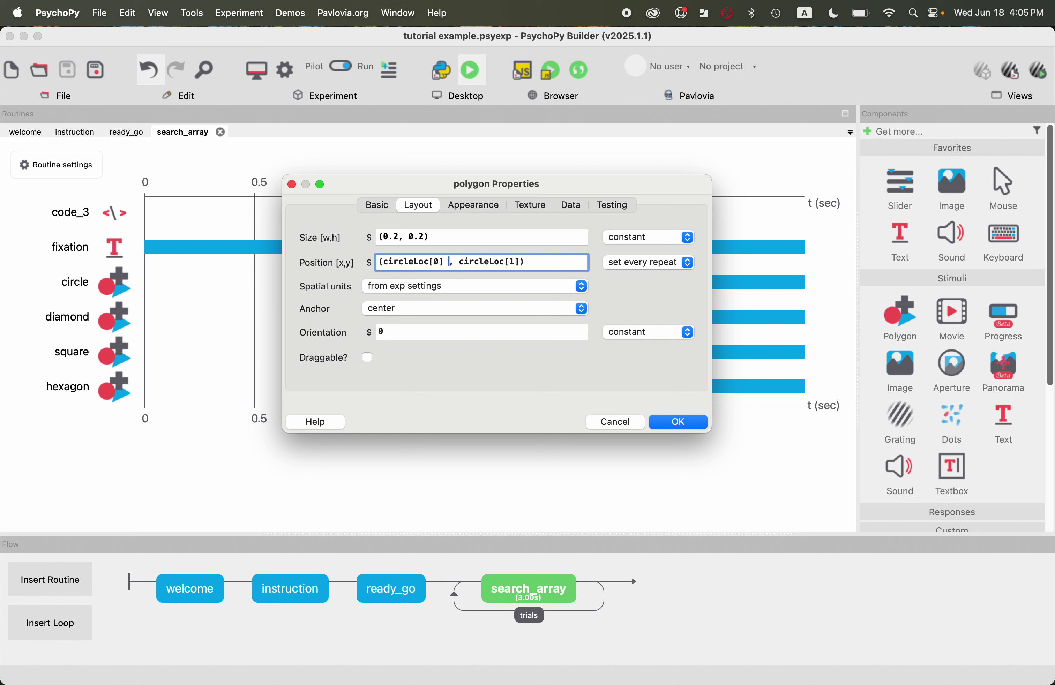
{"action": "type", "text": "dotShify"}
{"action": "key", "text": "BackSpace"}
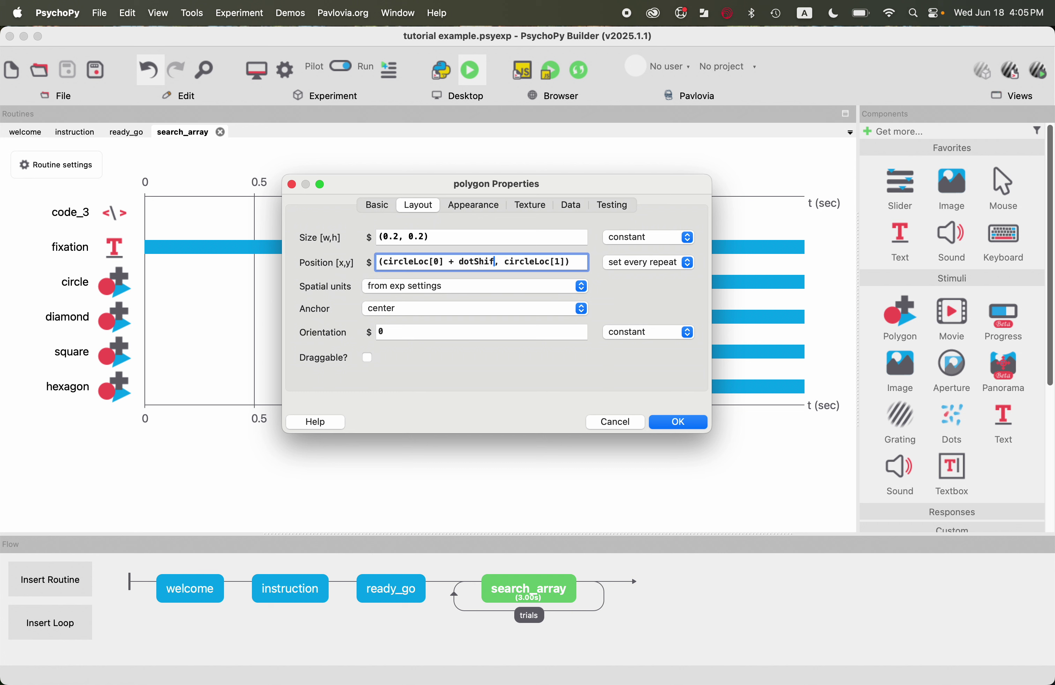
{"action": "type", "text": "t"}
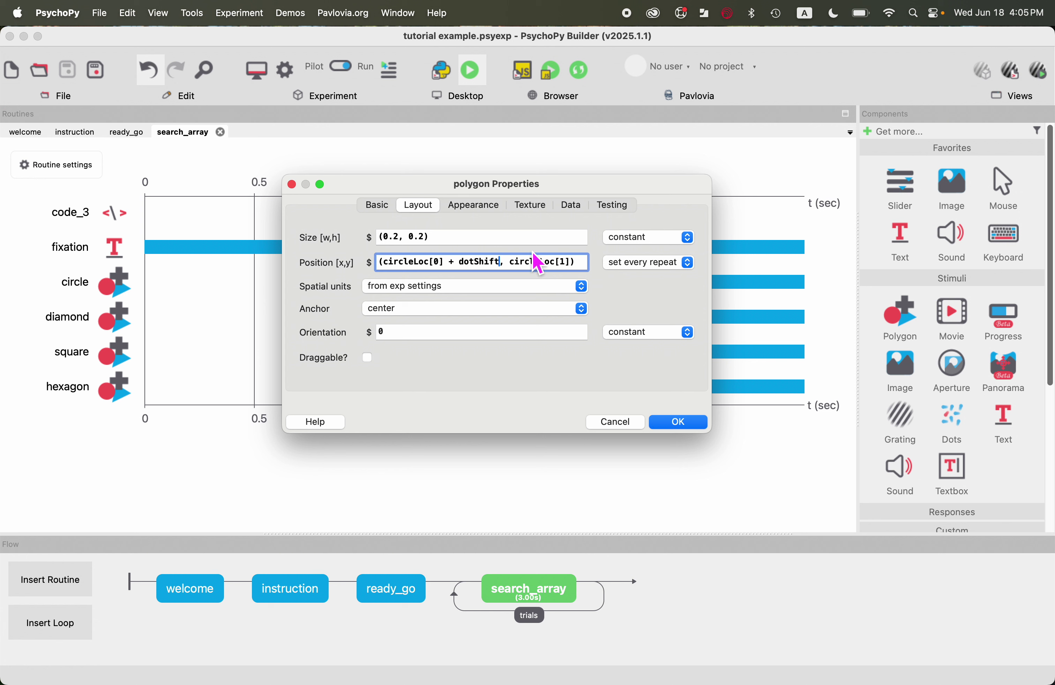
Replace dotShift with circleDot in the x coordinate of the dot_circle position.
{"action": "triple_click", "coordinate": [468, 263]}
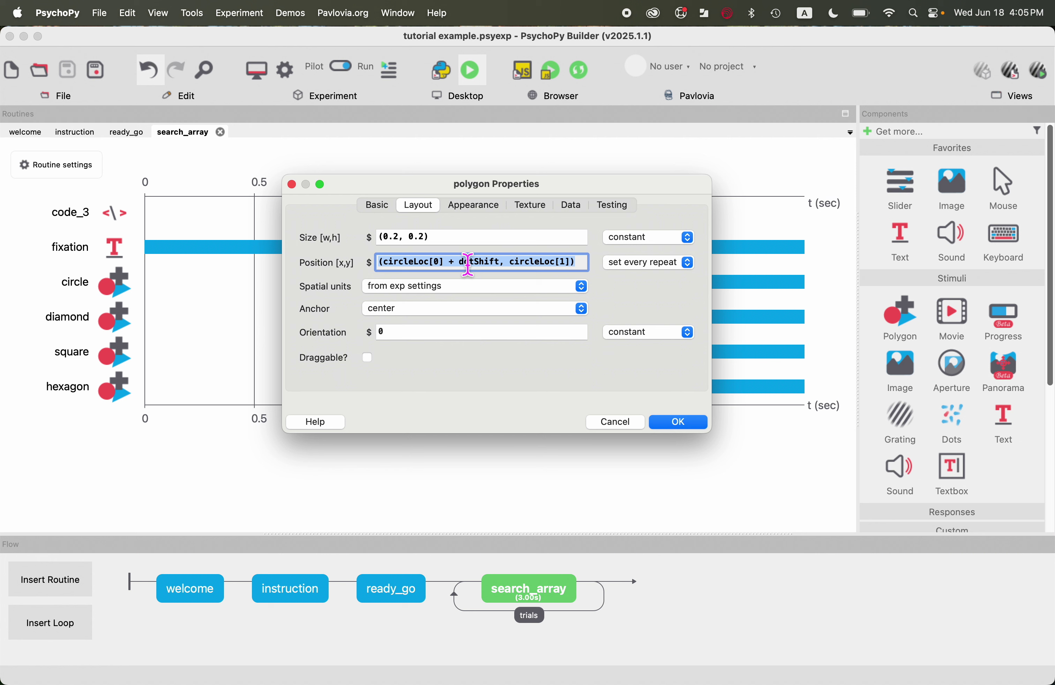
{"action": "left_click", "coordinate": [498, 263]}
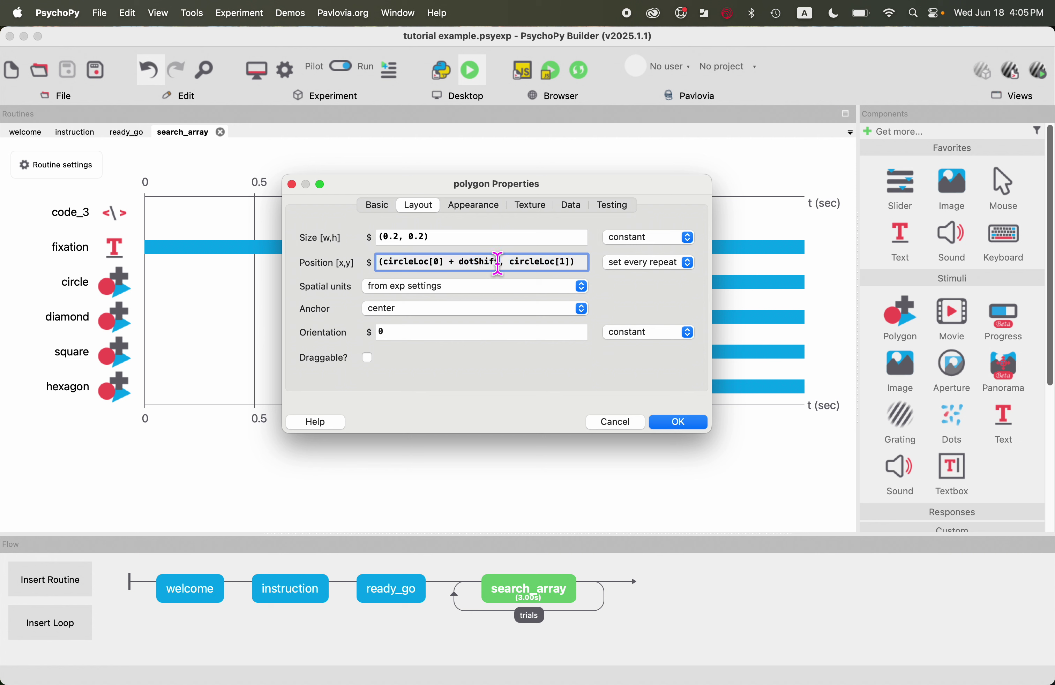
{"action": "left_click_drag", "start_coordinate": [498, 263], "coordinate": [459, 262]}
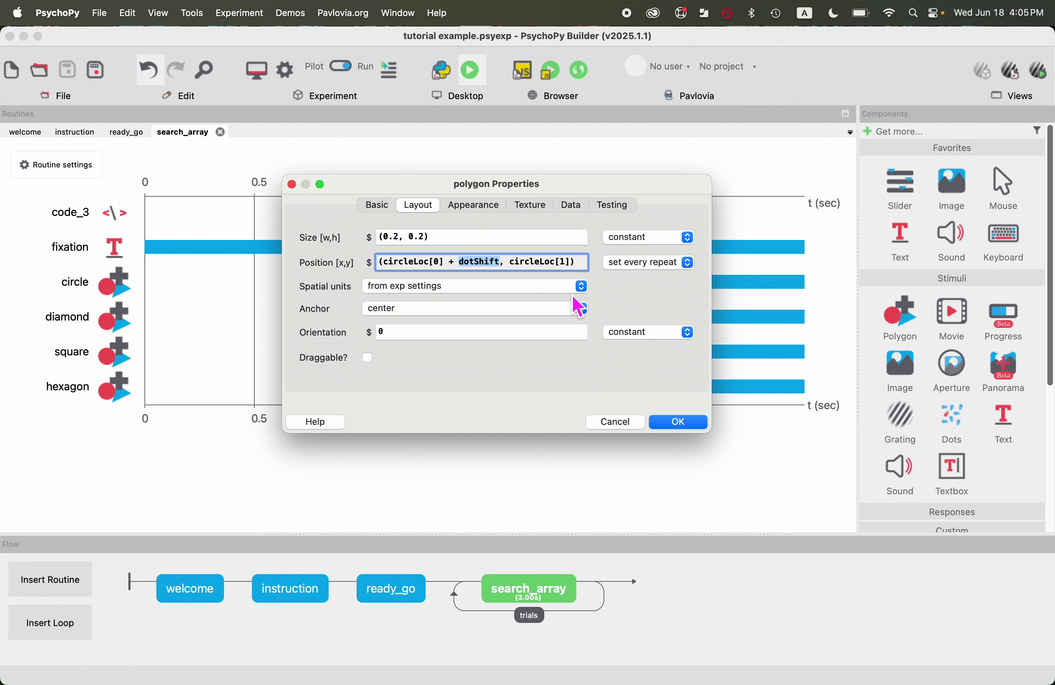
{"action": "type", "text": "circ"}
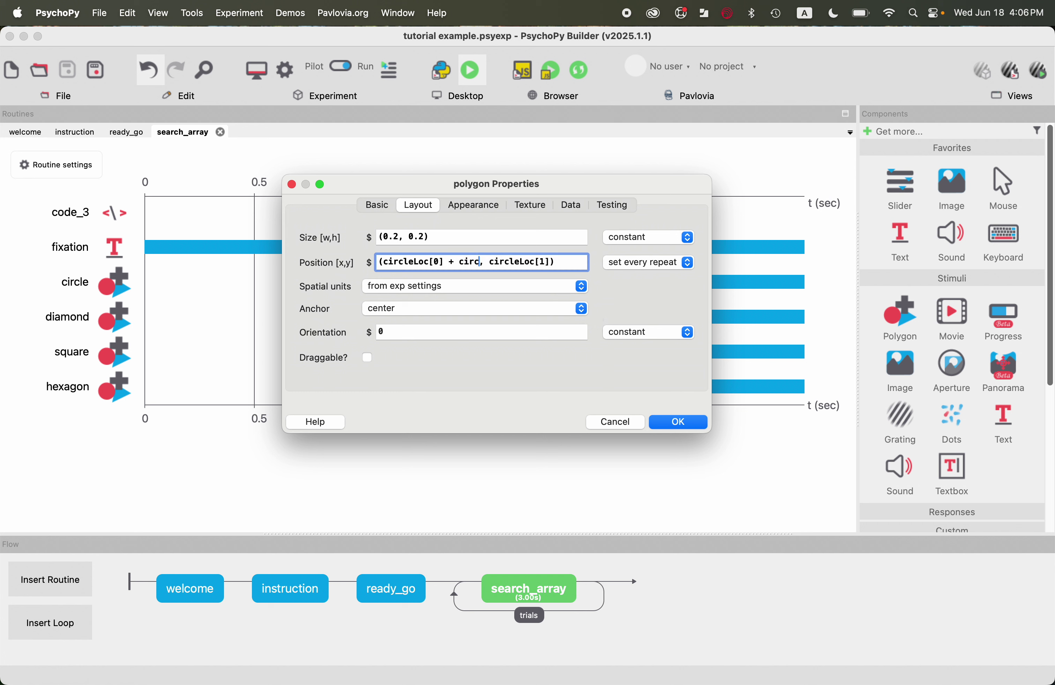
{"action": "type", "text": "leDot"}
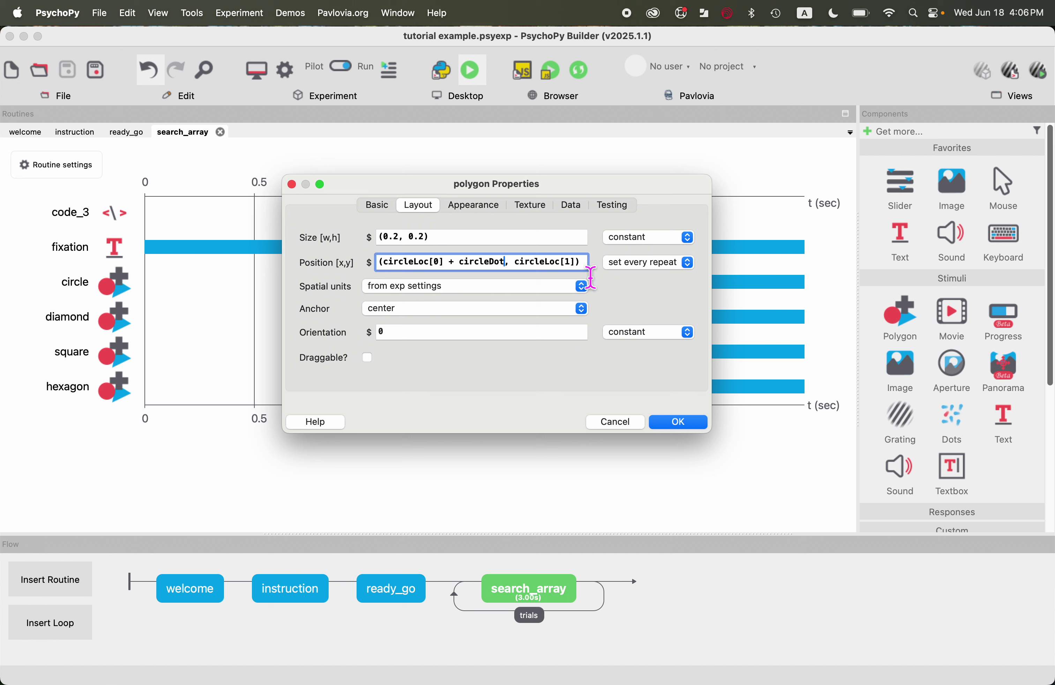
{"action": "left_click_drag", "start_coordinate": [590, 272], "coordinate": [351, 266]}
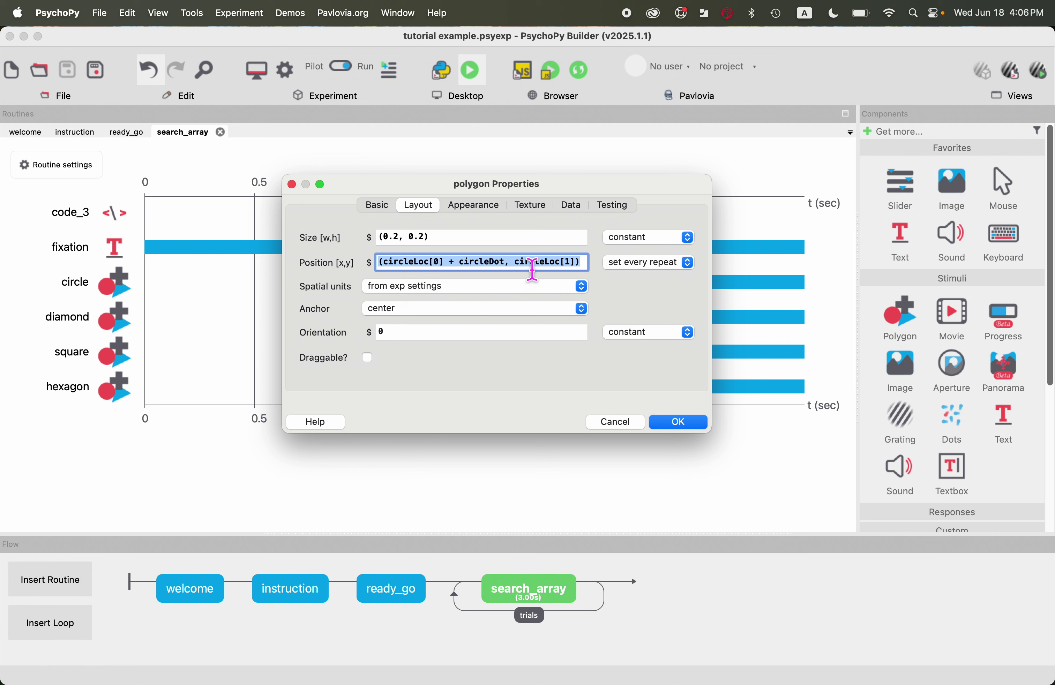
Set the fill color of dot_circle to black, check its remaining properties and accept the component.
{"action": "left_click", "coordinate": [485, 207]}
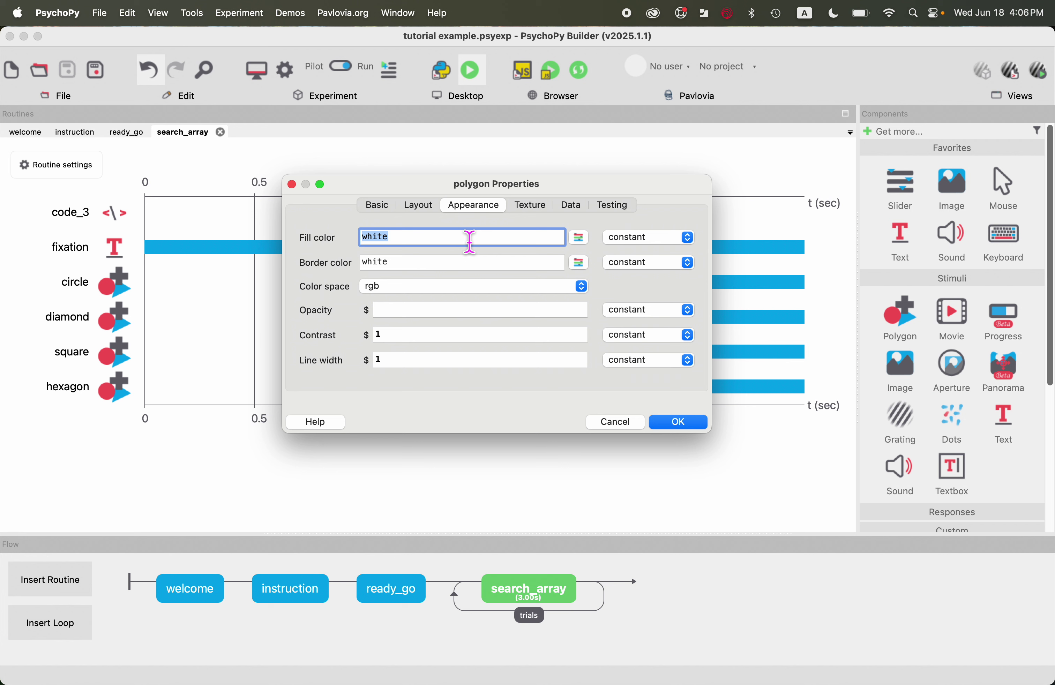
{"action": "type", "text": "black"}
{"action": "left_click", "coordinate": [534, 206]}
{"action": "left_click", "coordinate": [571, 209]}
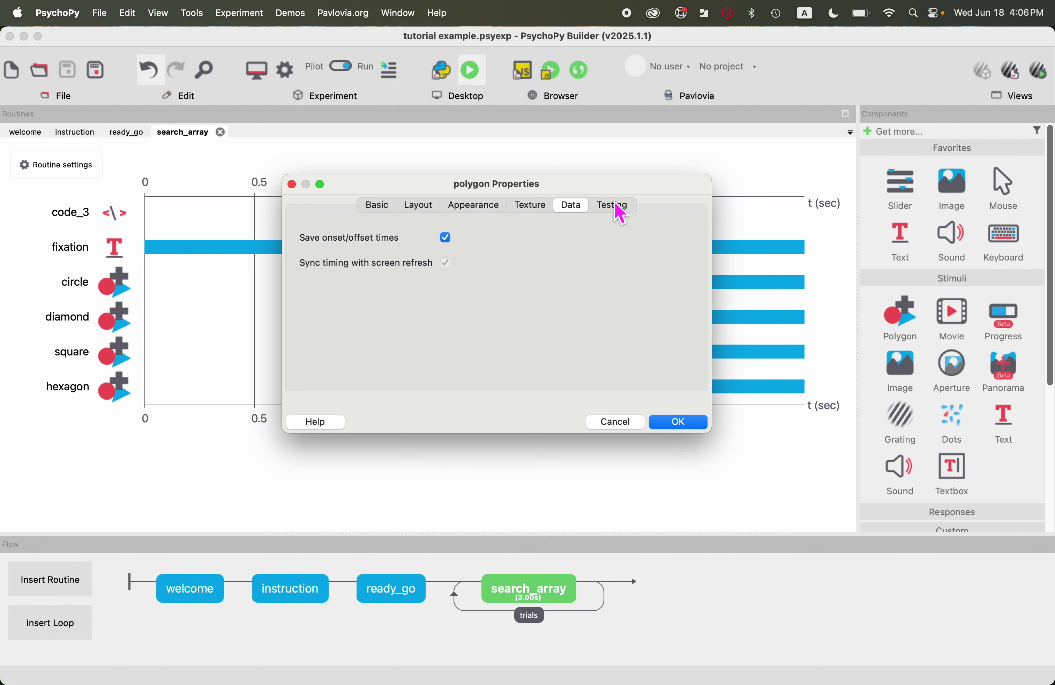
{"action": "left_click", "coordinate": [616, 209]}
{"action": "left_click", "coordinate": [682, 426]}
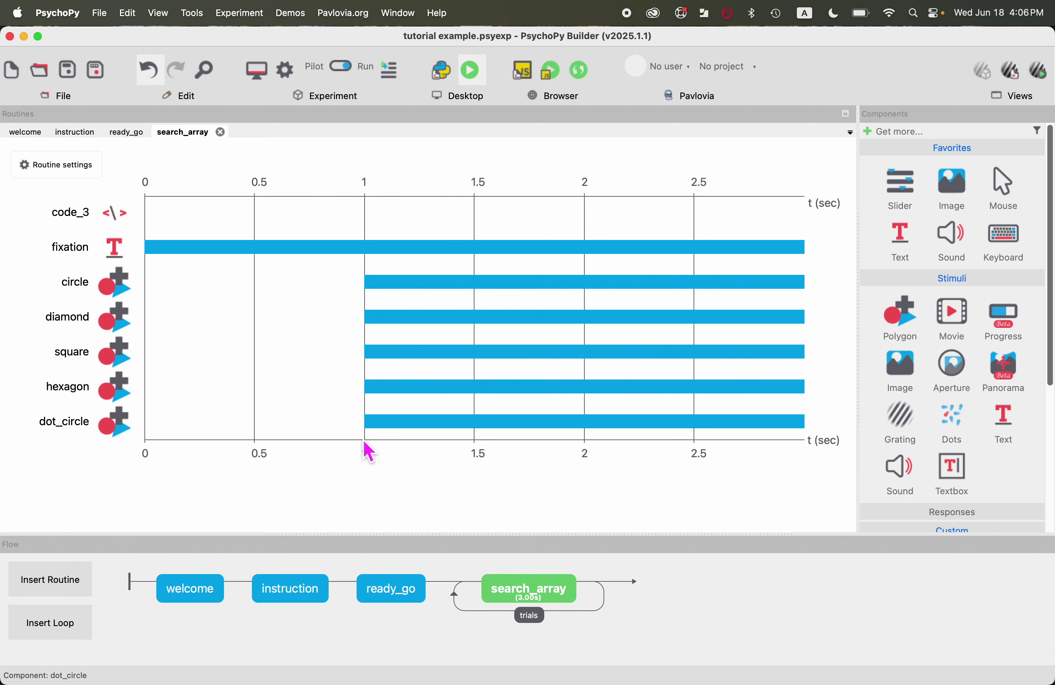
Copy dot_circle and paste it into the search_array routine as dot_diamond.
{"action": "right_click", "coordinate": [126, 439]}
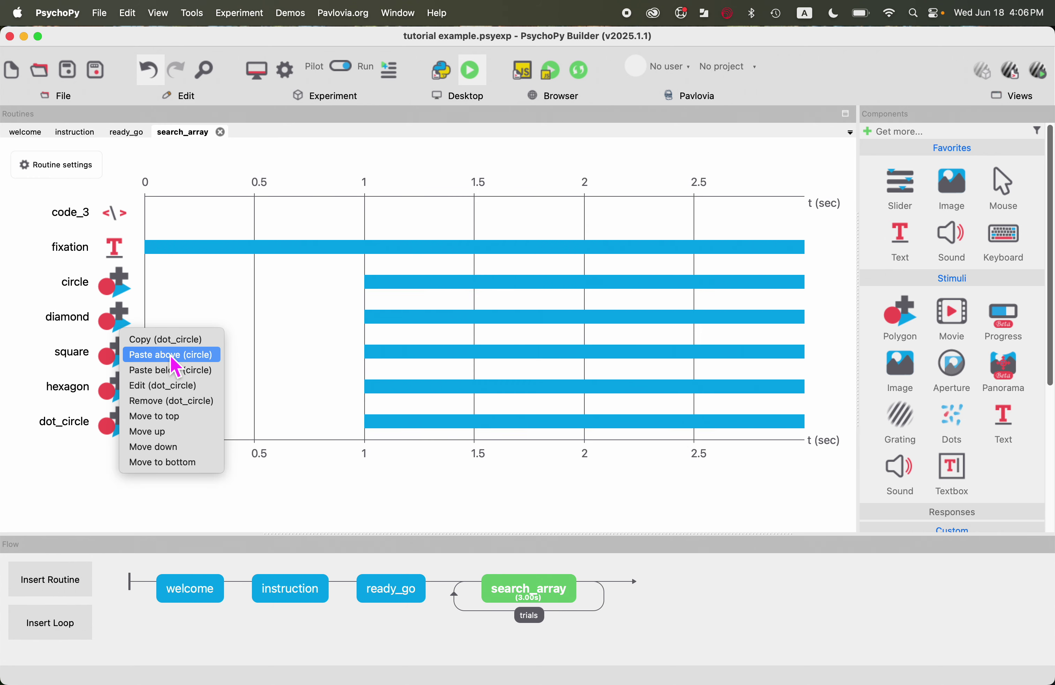
{"action": "left_click", "coordinate": [174, 341]}
{"action": "right_click", "coordinate": [177, 469]}
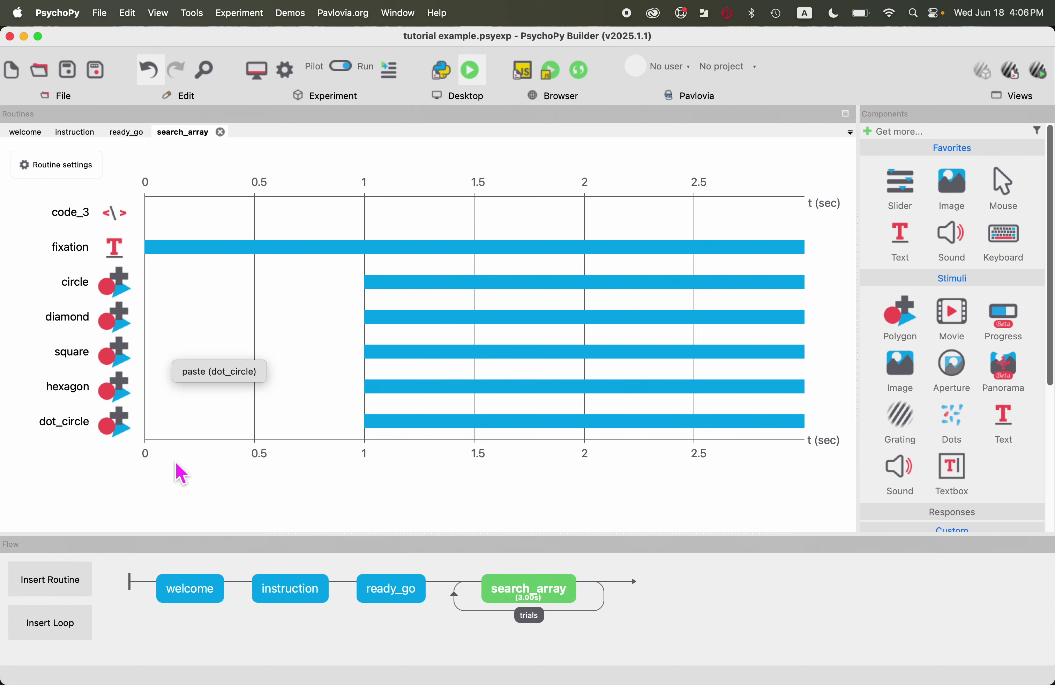
{"action": "left_click", "coordinate": [225, 377]}
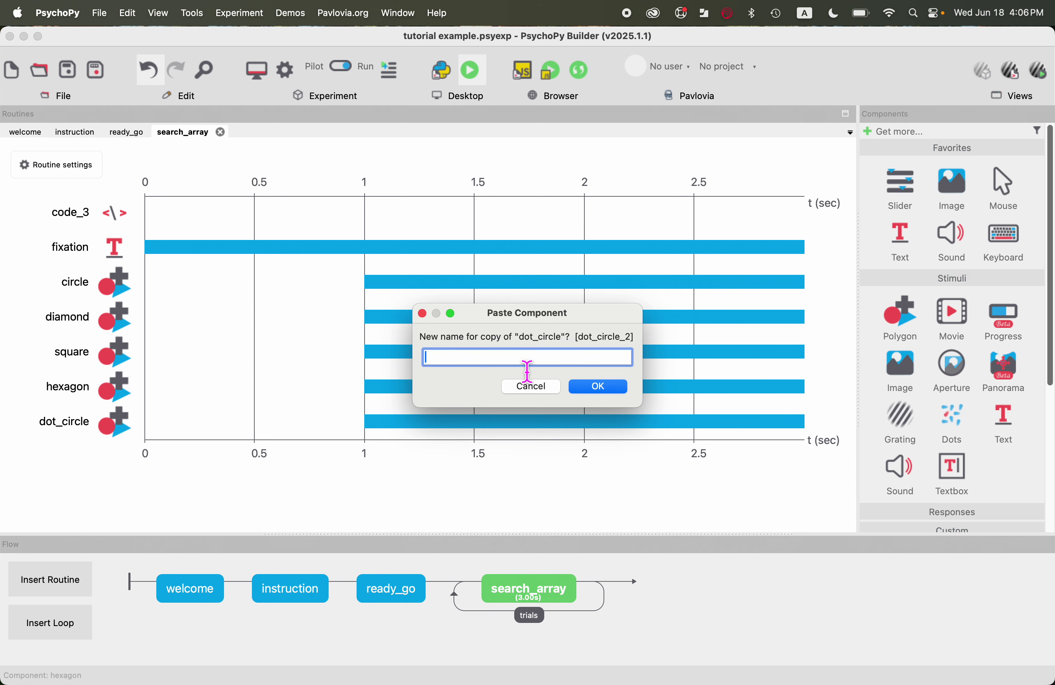
{"action": "type", "text": "dot_diamond"}
{"action": "key", "text": "Return"}
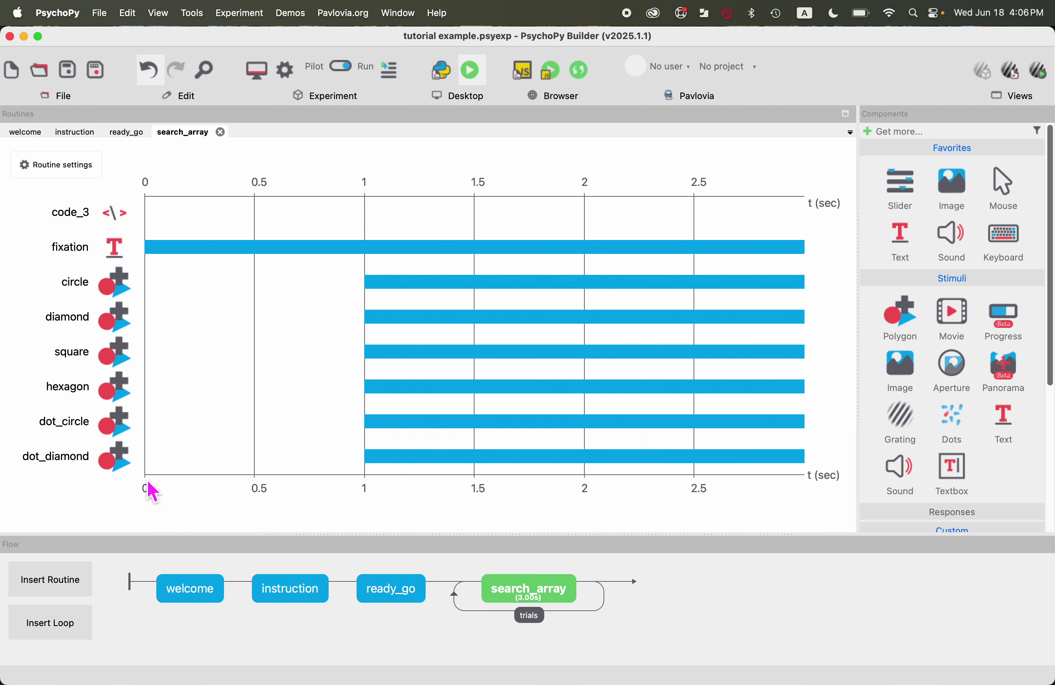
Replace circleLoc[0] with diamondLoc[0] in the x coordinate of the dot_diamond position.
{"action": "double_click", "coordinate": [114, 458]}
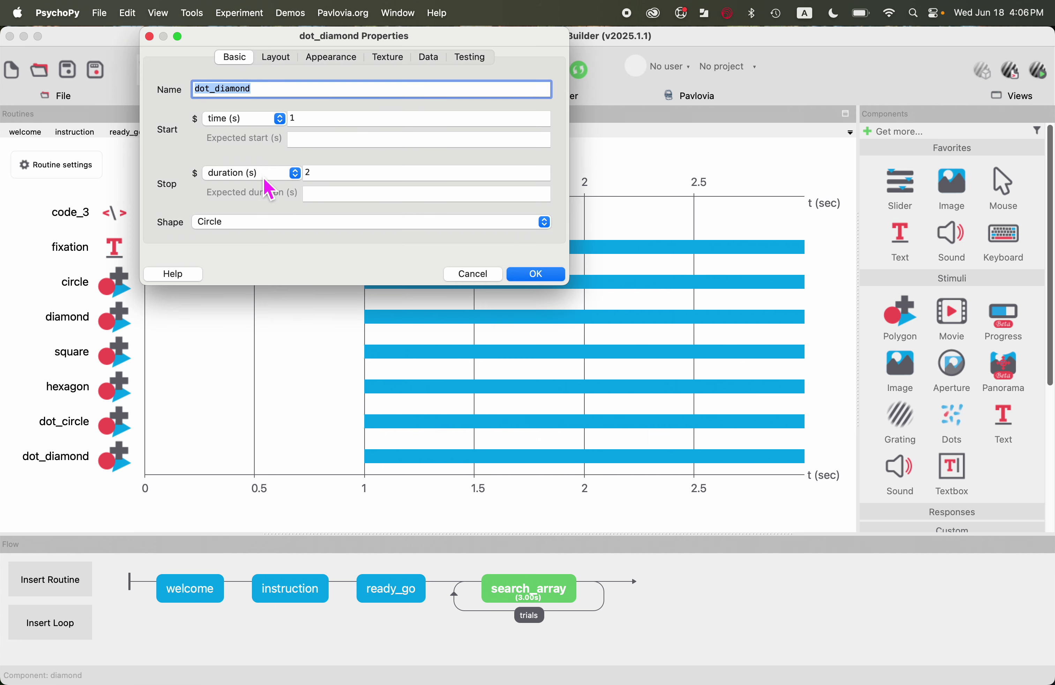
{"action": "left_click", "coordinate": [278, 58]}
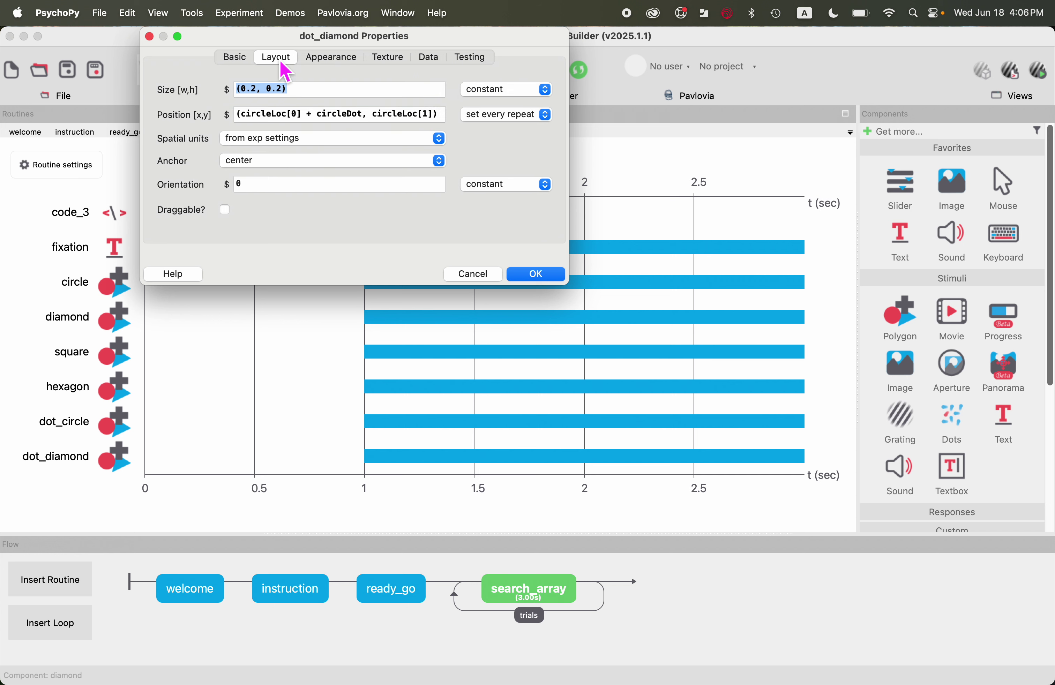
{"action": "left_click", "coordinate": [277, 115]}
{"action": "key", "text": "shift+Left"}
{"action": "key", "text": "shift+Left"}
{"action": "key", "text": "shift+Left"}
{"action": "key", "text": "shift+Left"}
{"action": "key", "text": "shift+Left"}
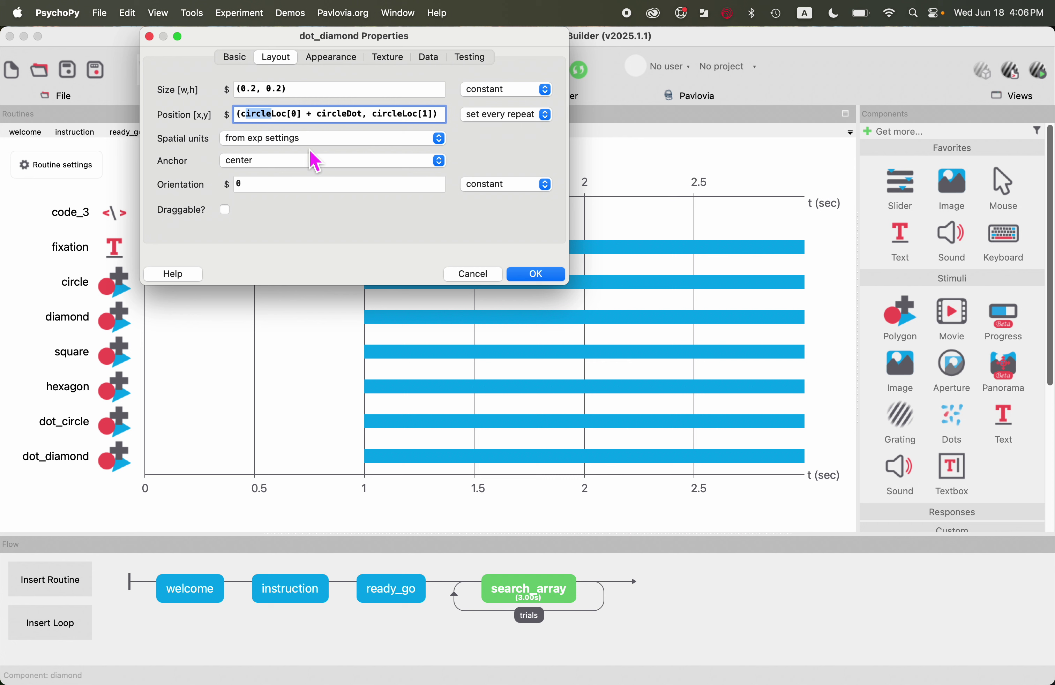
{"action": "key", "text": "BackSpace"}
{"action": "key", "text": "BackSpace"}
{"action": "type", "text": "diamond"}
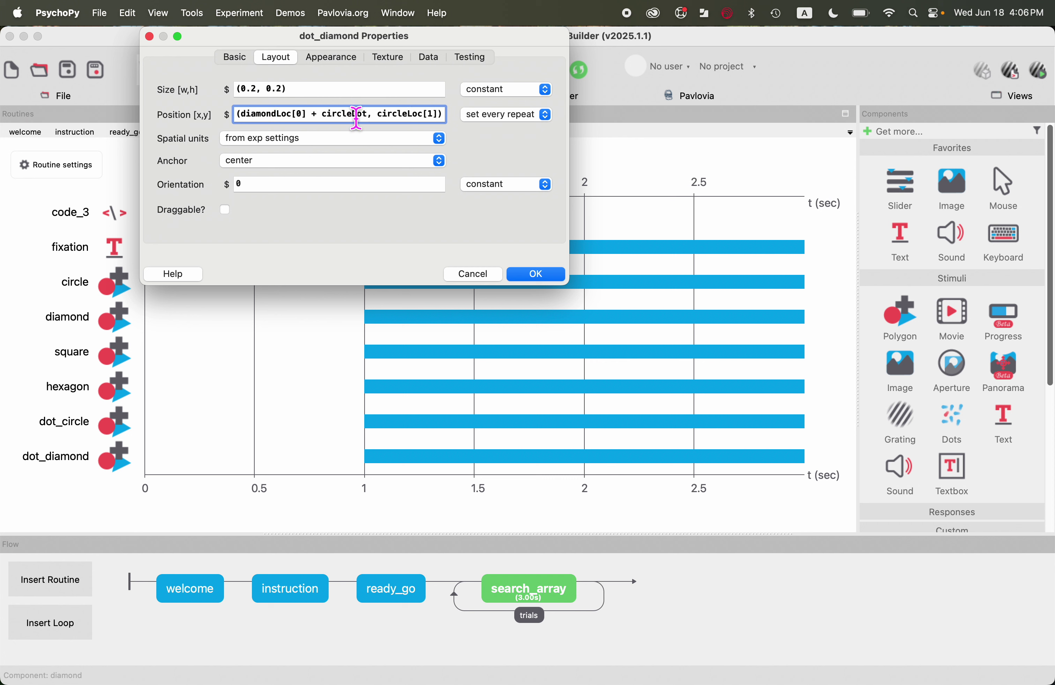
Complete the dot_diamond position with diamondDot as the x shift and diamondLoc[1] as the y coordinate, and accept the component.
{"action": "left_click_drag", "start_coordinate": [352, 115], "coordinate": [329, 121]}
{"action": "left_click", "coordinate": [336, 116]}
{"action": "left_click", "coordinate": [342, 117]}
{"action": "type", "text": "diamond"}
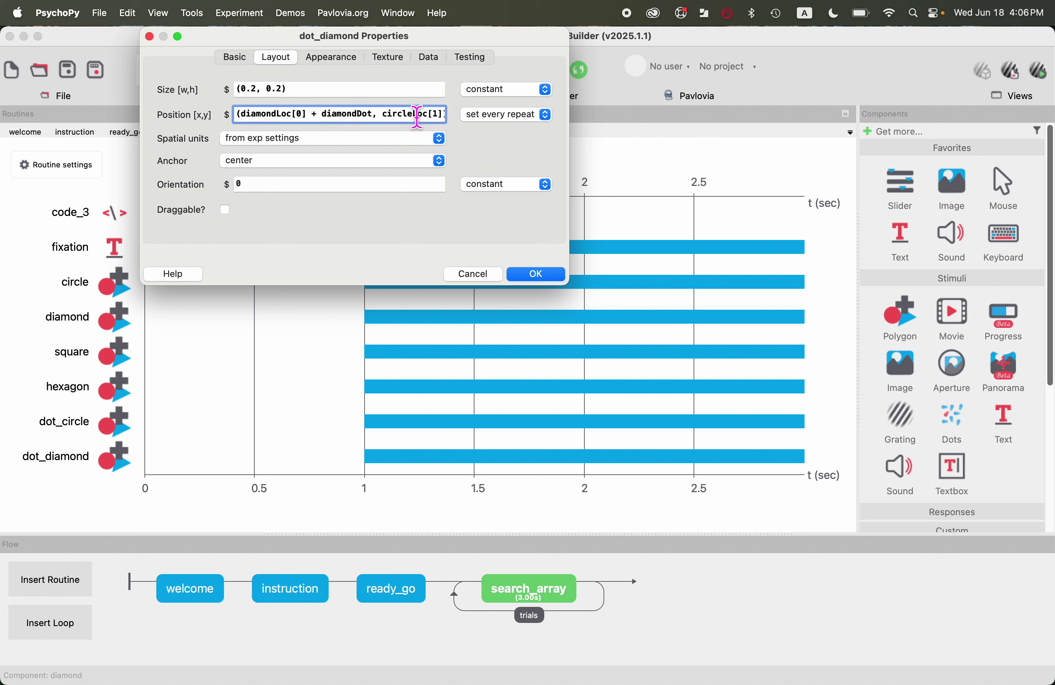
{"action": "left_click_drag", "start_coordinate": [413, 115], "coordinate": [390, 121]}
{"action": "type", "text": "diamond"}
{"action": "left_click", "coordinate": [546, 275]}
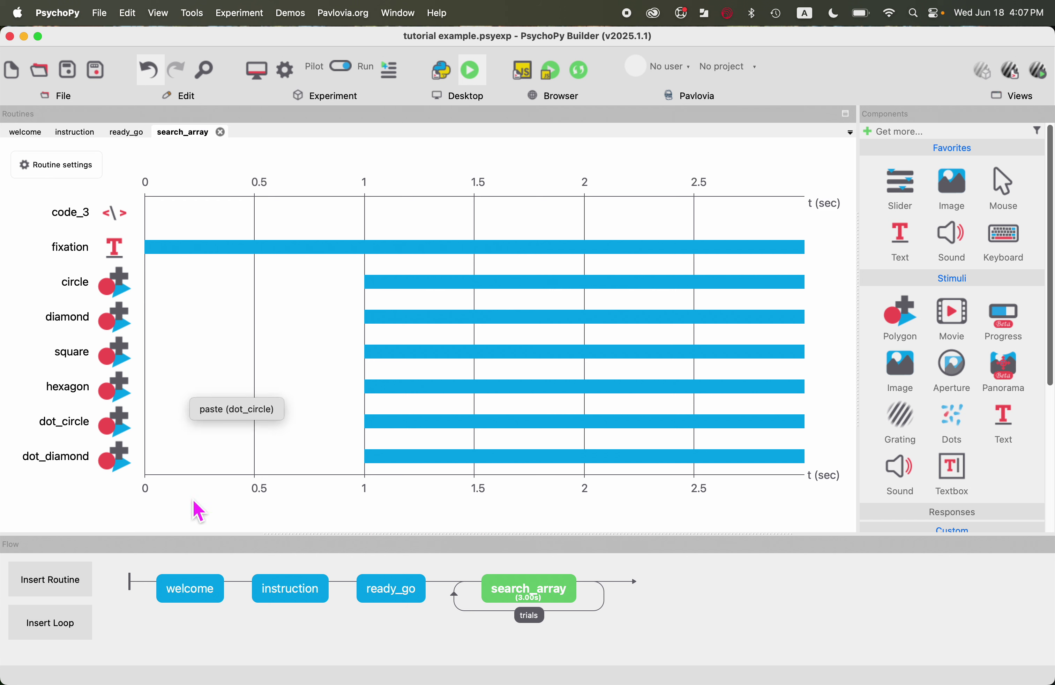
Paste another copy of dot_circle into the search_array routine as dot_square.
{"action": "left_click", "coordinate": [244, 416]}
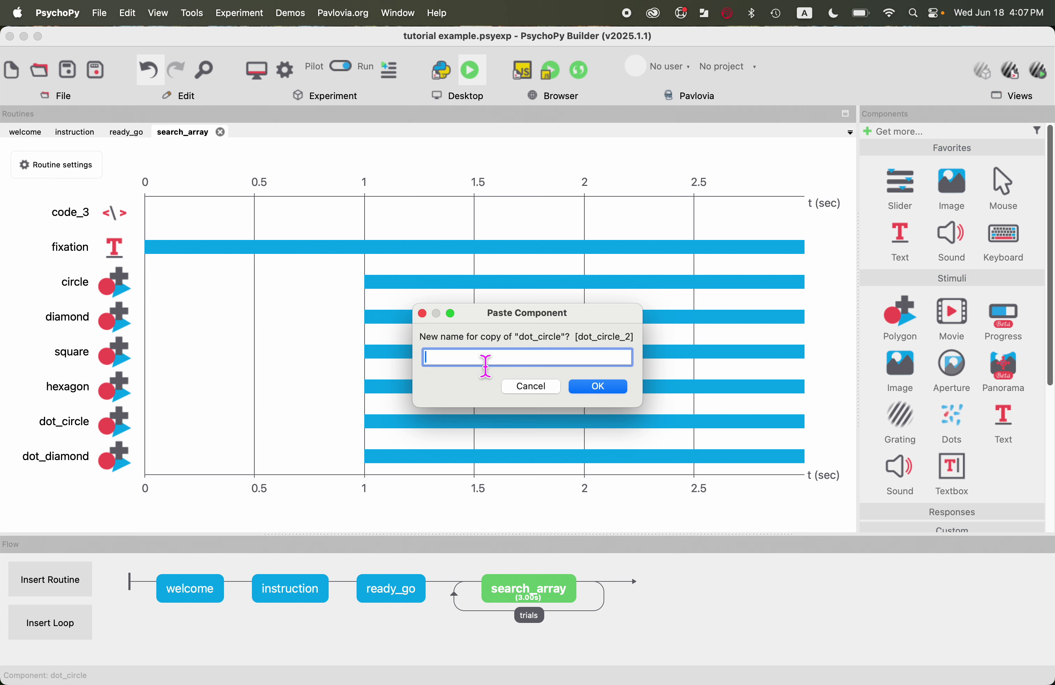
{"action": "type", "text": "sq"}
{"action": "key", "text": "BackSpace"}
{"action": "key", "text": "BackSpace"}
{"action": "key", "text": "BackSpace"}
{"action": "key", "text": "BackSpace"}
{"action": "type", "text": "dot_square"}
{"action": "key", "text": "Return"}
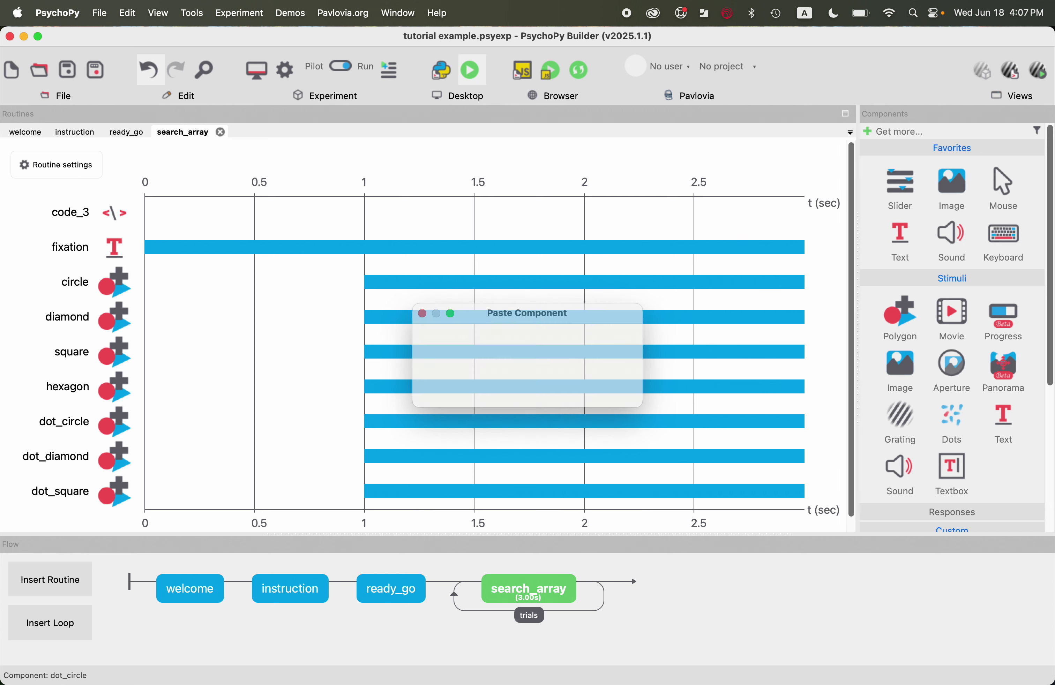
Set the dot_square position to (squareLoc[0] + squareDot, squareLoc[1]) and accept the component.
{"action": "left_click", "coordinate": [122, 507]}
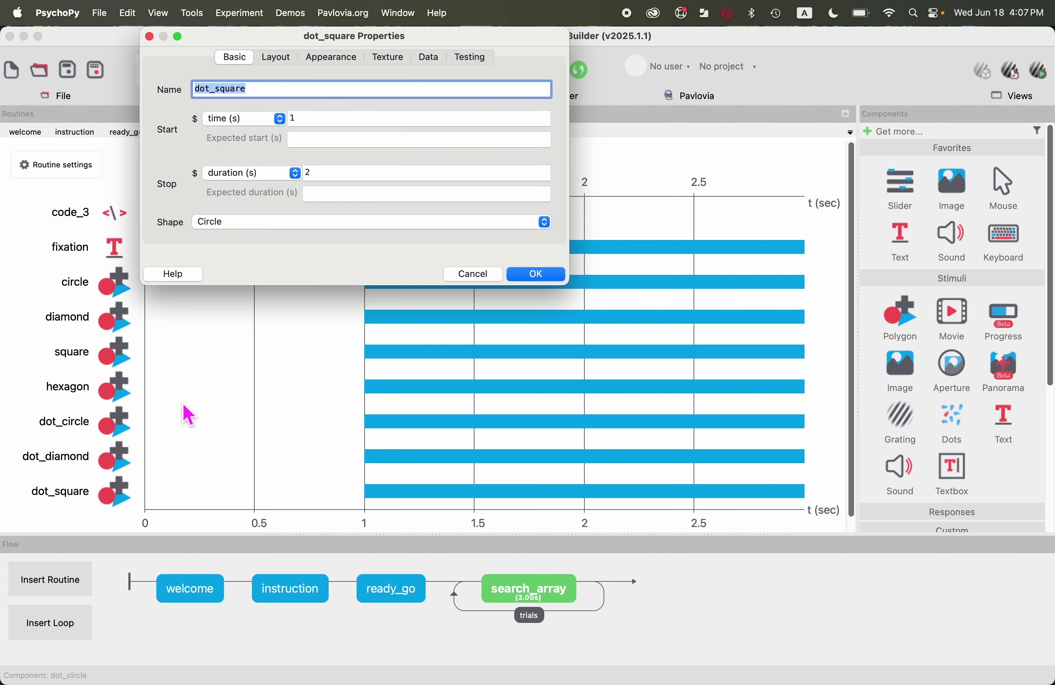
{"action": "left_click", "coordinate": [274, 62]}
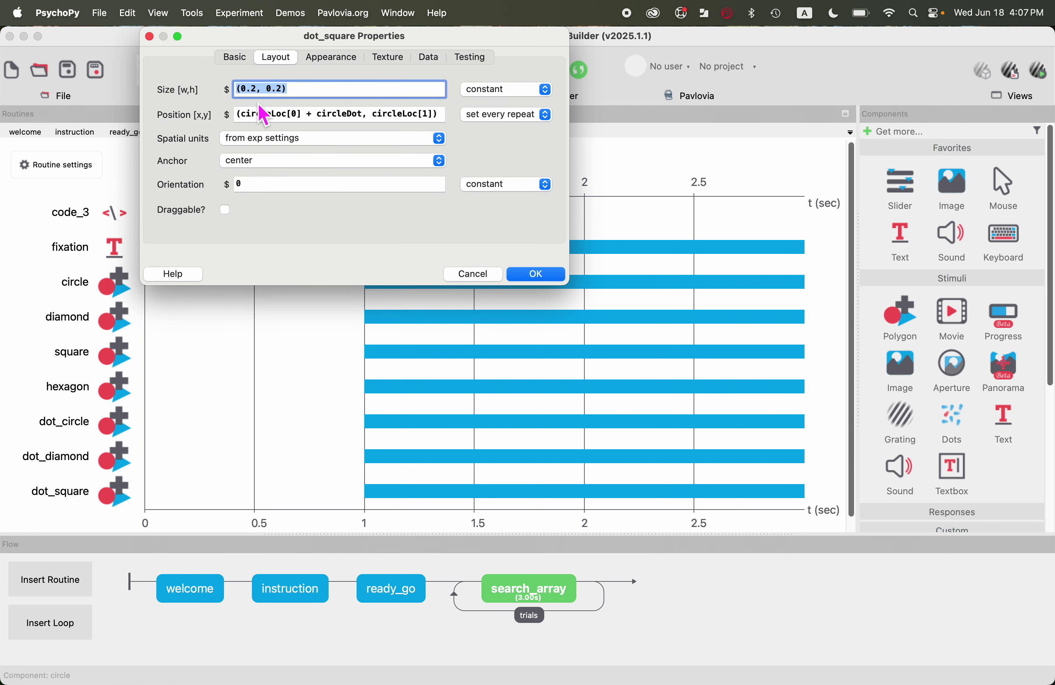
{"action": "left_click", "coordinate": [267, 116]}
{"action": "left_click_drag", "start_coordinate": [267, 118], "coordinate": [243, 118]}
{"action": "type", "text": "square"}
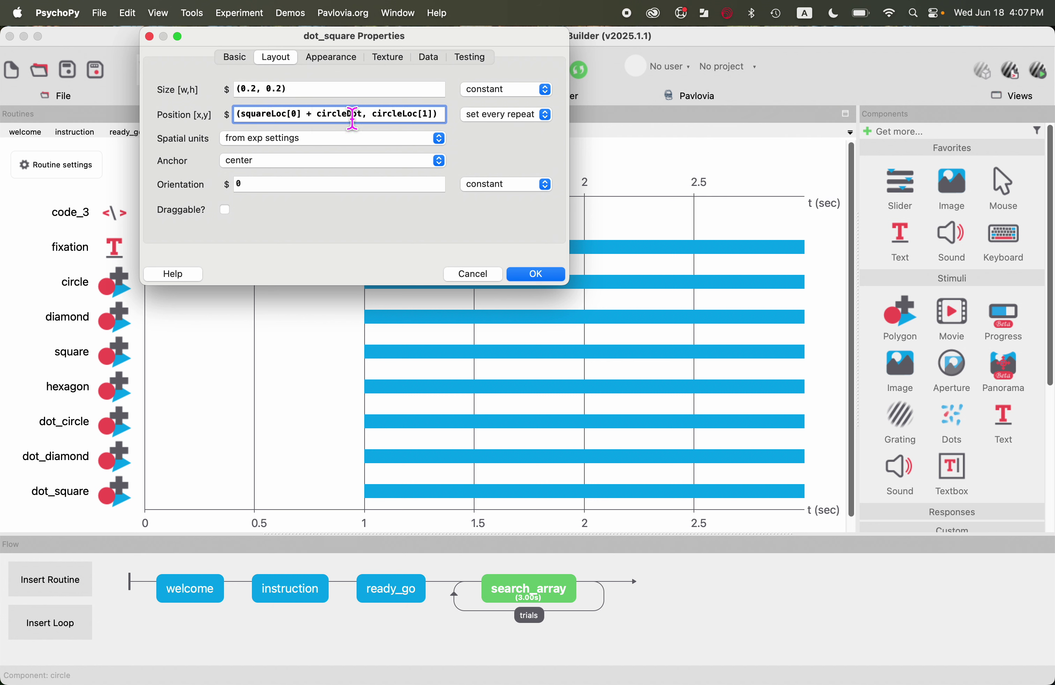
{"action": "left_click_drag", "start_coordinate": [346, 114], "coordinate": [326, 119]}
{"action": "type", "text": "square"}
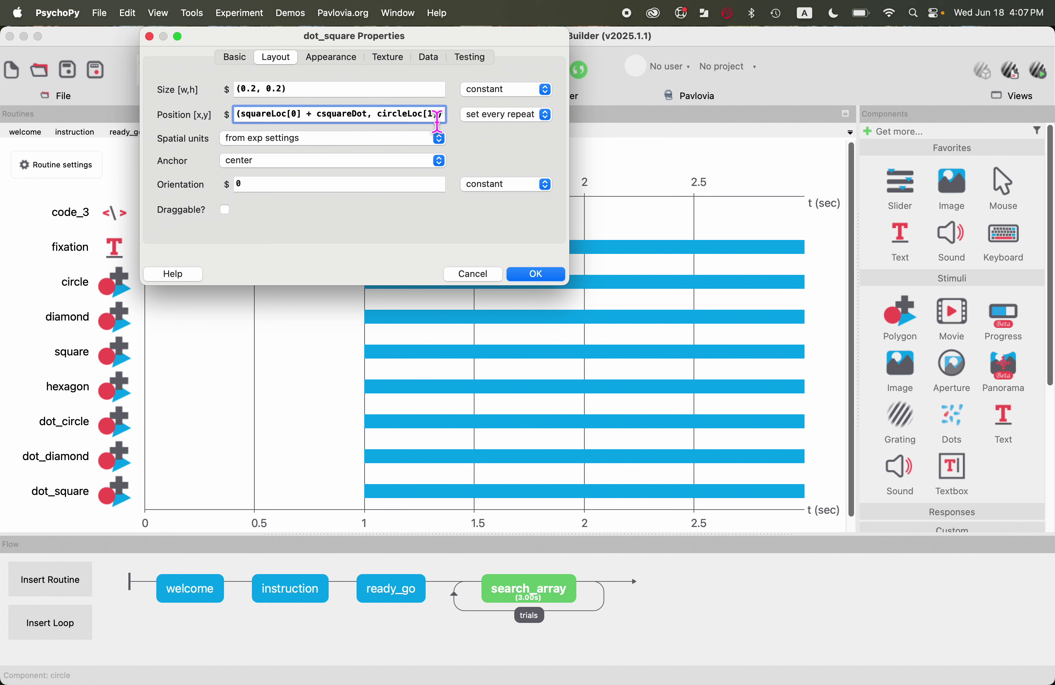
{"action": "left_click_drag", "start_coordinate": [407, 119], "coordinate": [384, 122]}
{"action": "type", "text": "square"}
{"action": "left_click", "coordinate": [321, 115]}
{"action": "key", "text": "BackSpace"}
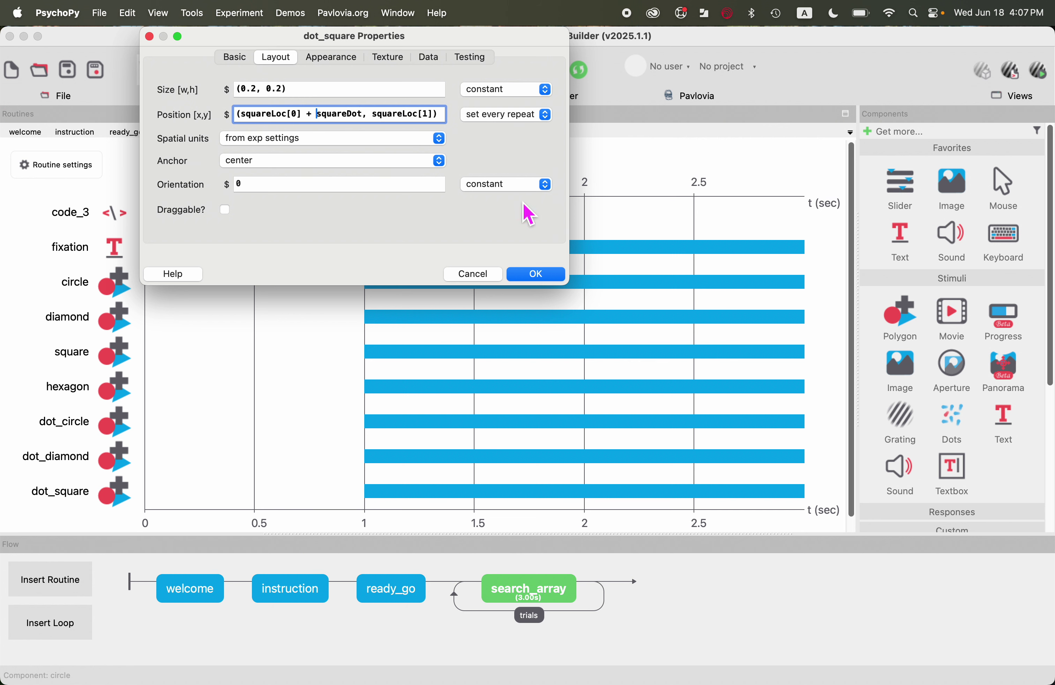
{"action": "left_click", "coordinate": [538, 275]}
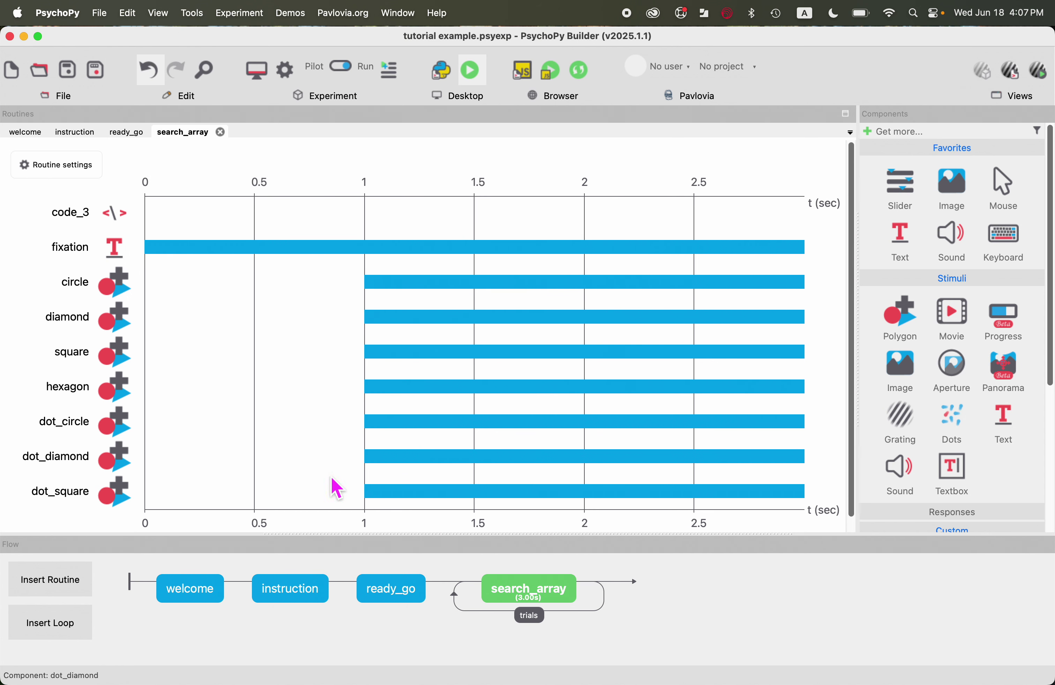
Paste another copy of dot_circle into the search_array routine as dot_hexagon.
{"action": "left_click", "coordinate": [244, 436]}
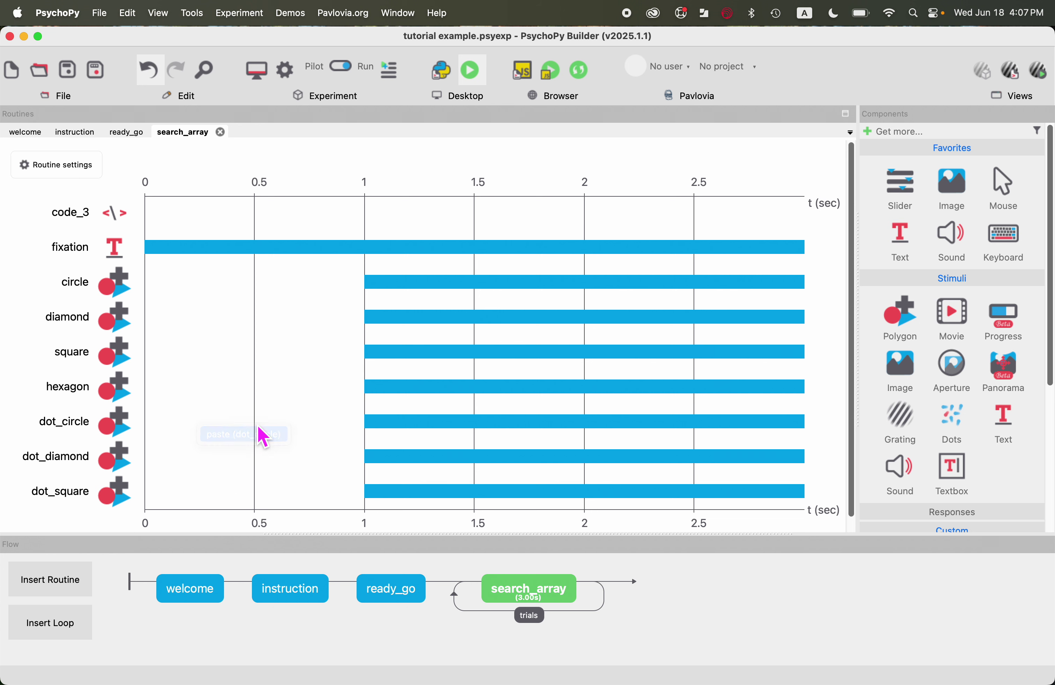
{"action": "type", "text": "hexag"}
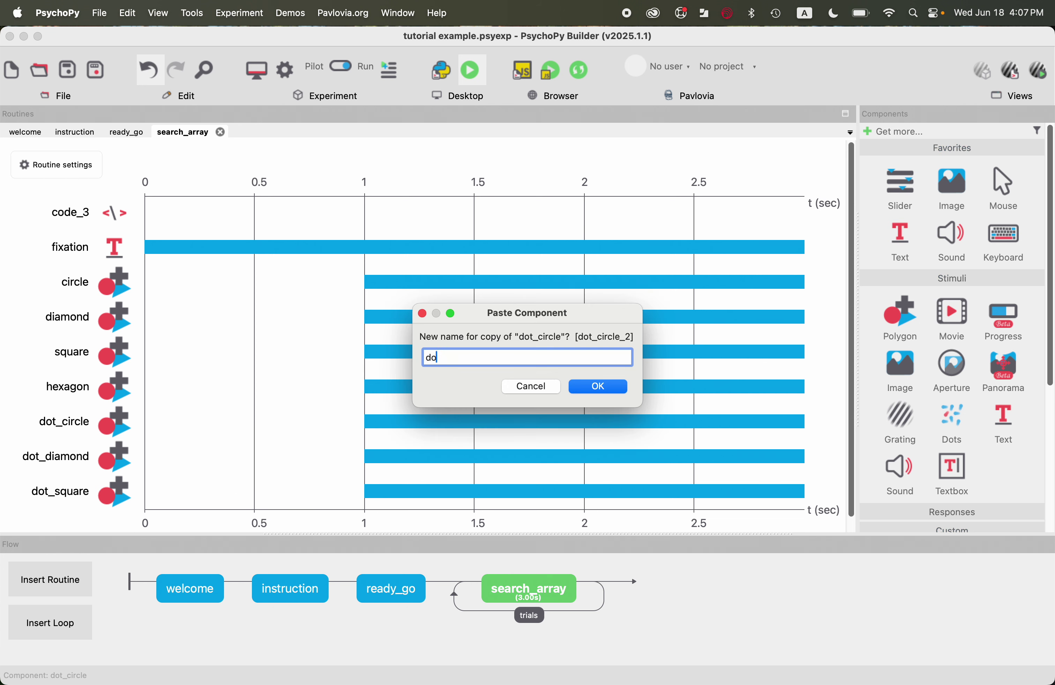
{"action": "type", "text": "on"}
{"action": "key", "text": "Return"}
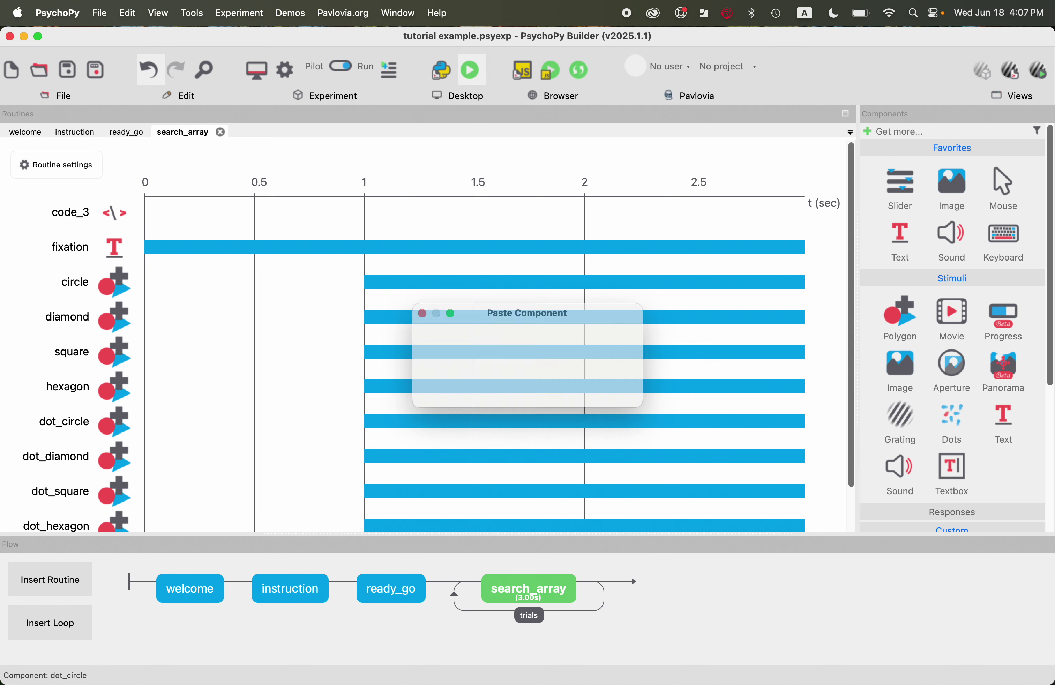
Set the dot_hexagon position to (hexagonLoc[0] + hexagonDot, hexagonLoc[1]) and accept the component.
{"action": "left_click", "coordinate": [117, 522]}
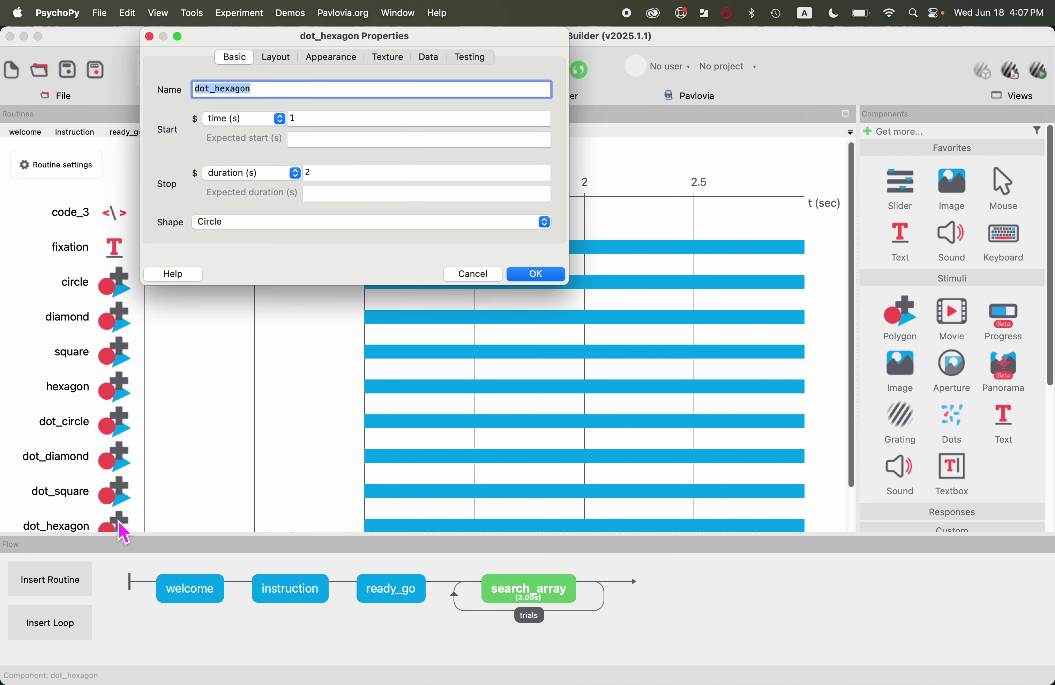
{"action": "left_click", "coordinate": [279, 62]}
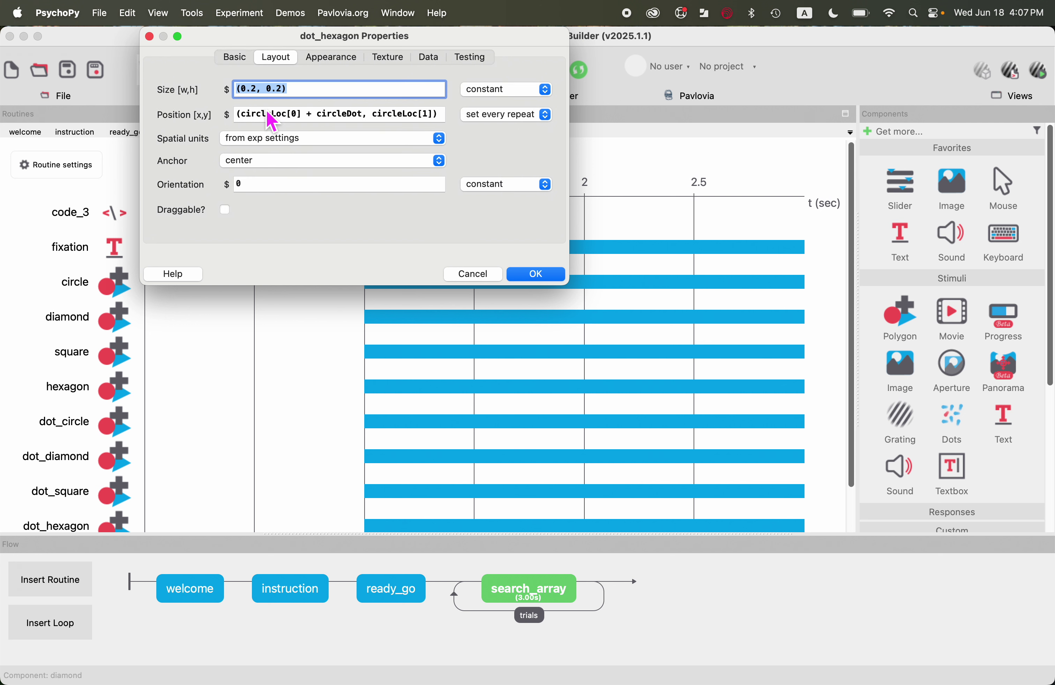
{"action": "left_click", "coordinate": [263, 115]}
{"action": "left_click_drag", "start_coordinate": [262, 120], "coordinate": [247, 119]}
{"action": "type", "text": "hexagon"}
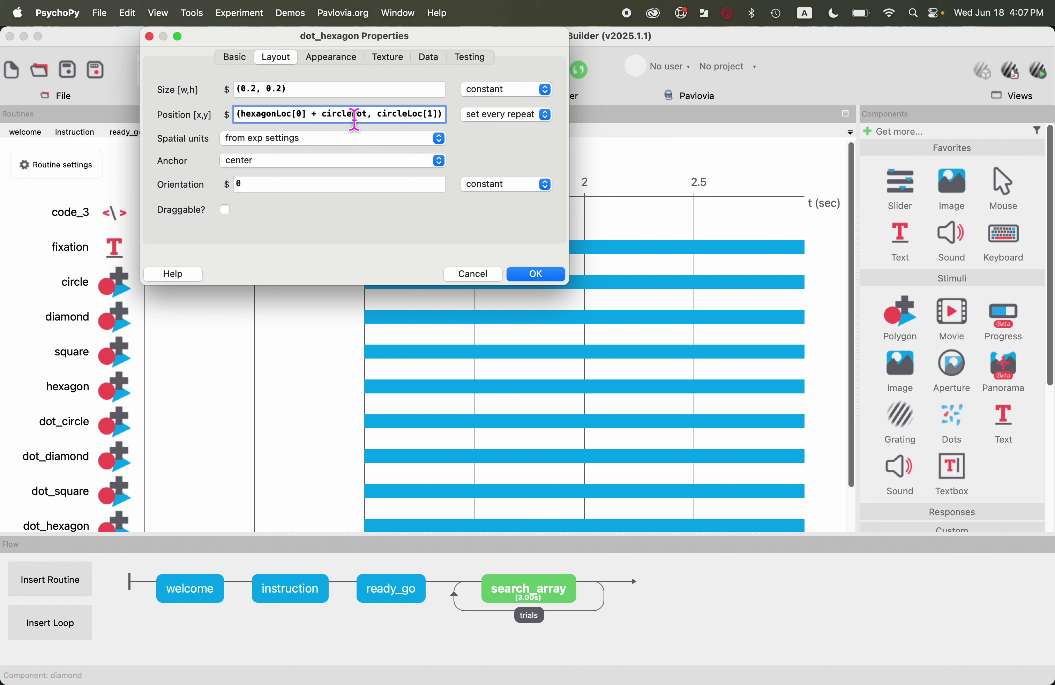
{"action": "left_click_drag", "start_coordinate": [352, 118], "coordinate": [328, 122]}
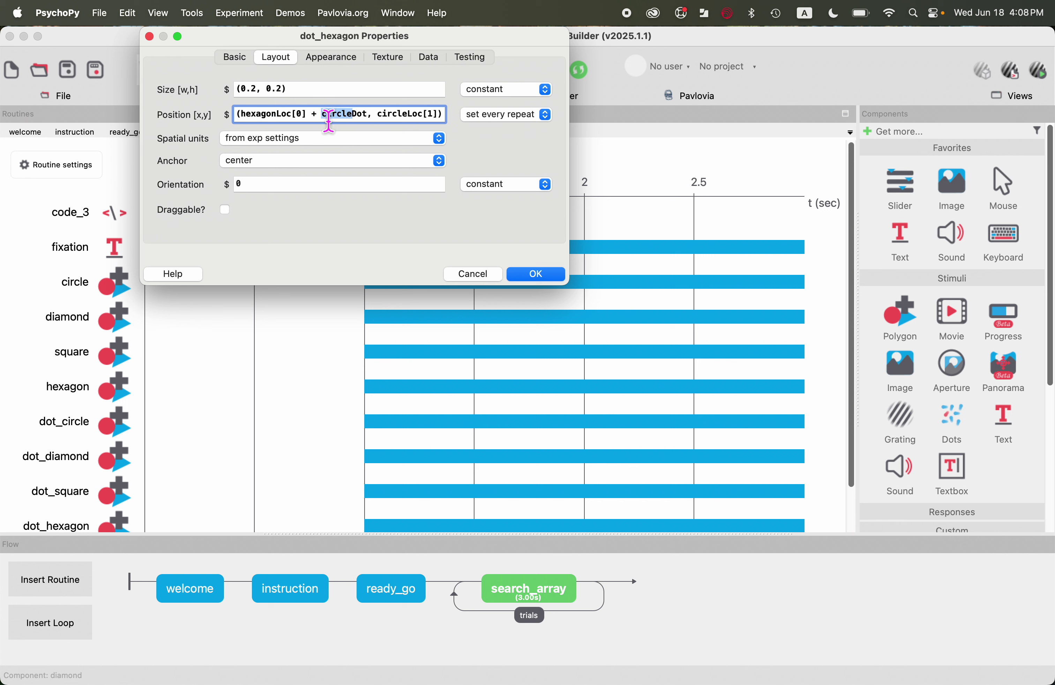
{"action": "type", "text": "hexagon"}
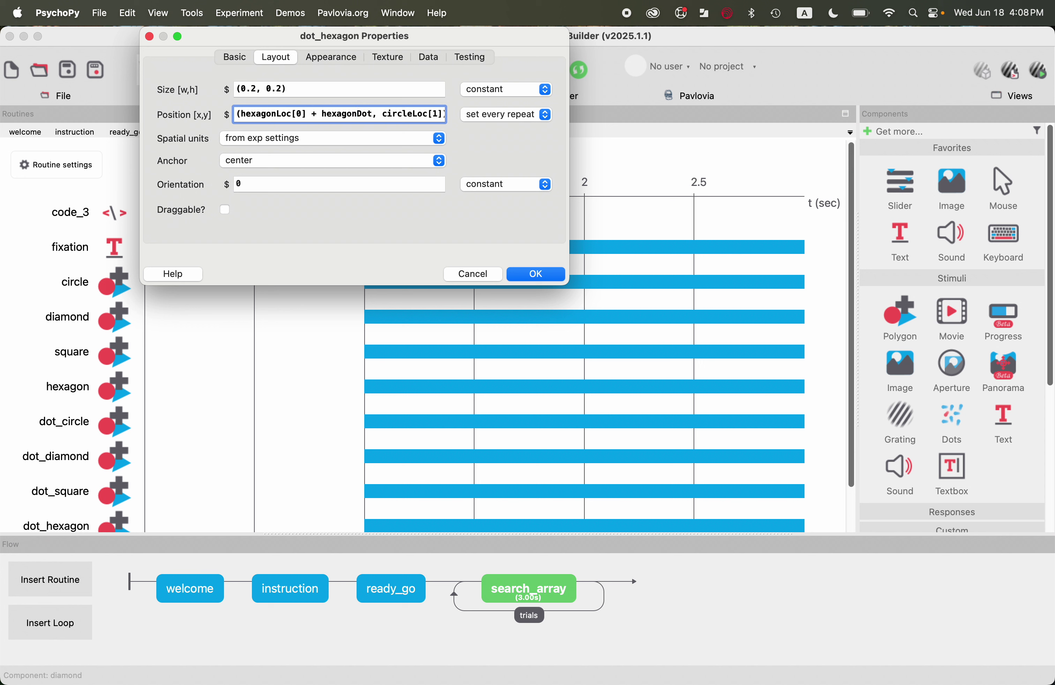
{"action": "triple_click", "coordinate": [414, 114]}
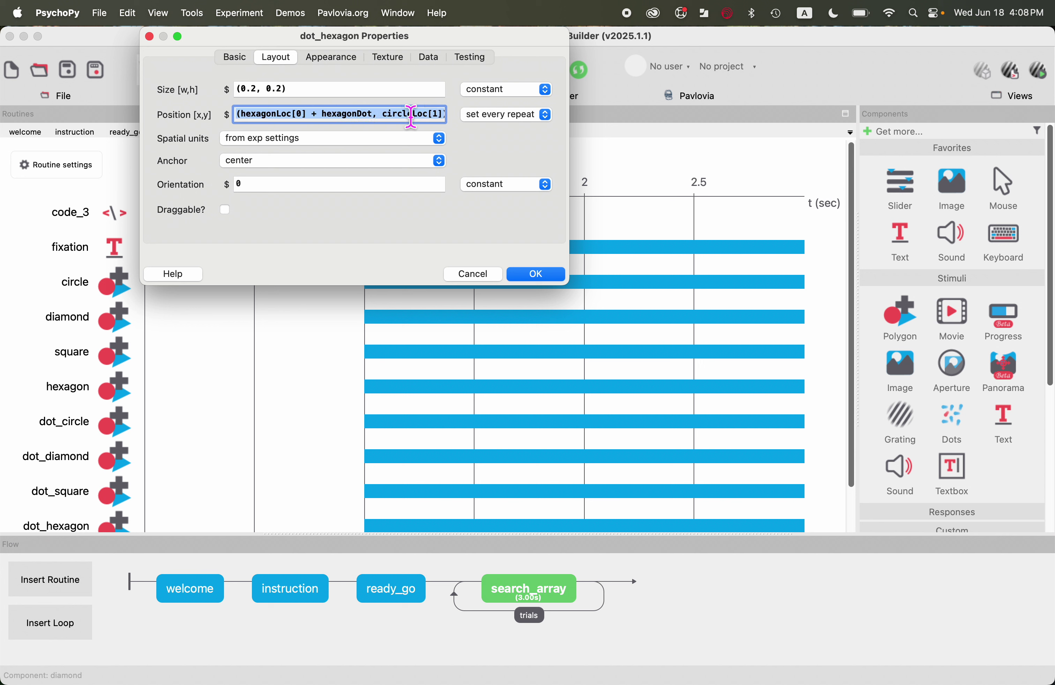
{"action": "left_click_drag", "start_coordinate": [413, 116], "coordinate": [382, 116]}
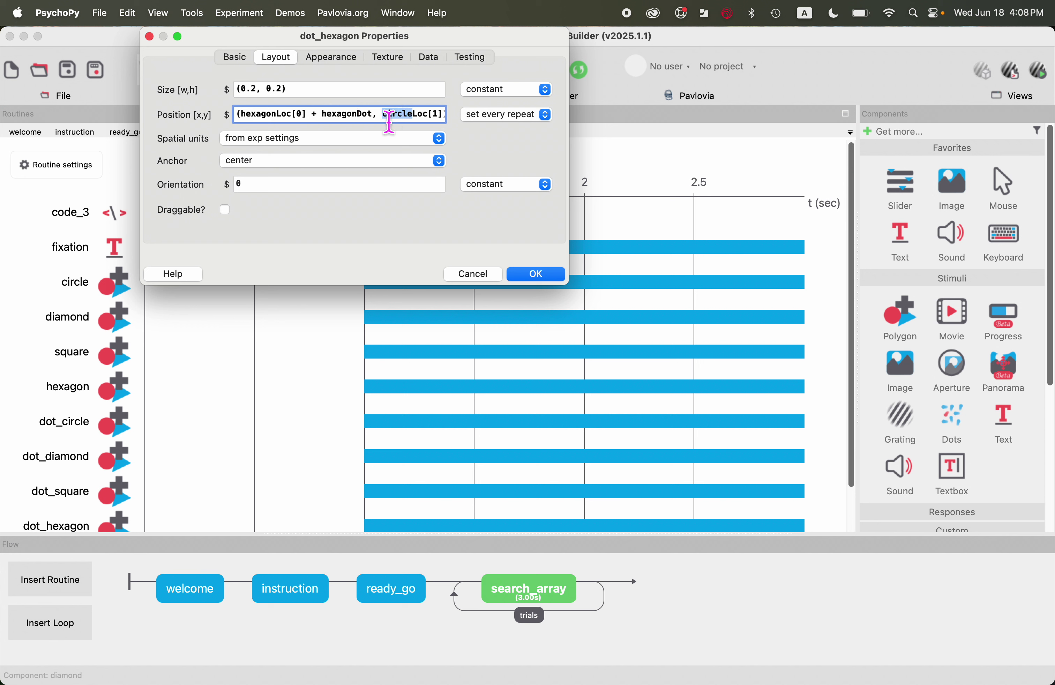
{"action": "type", "text": "hexagon"}
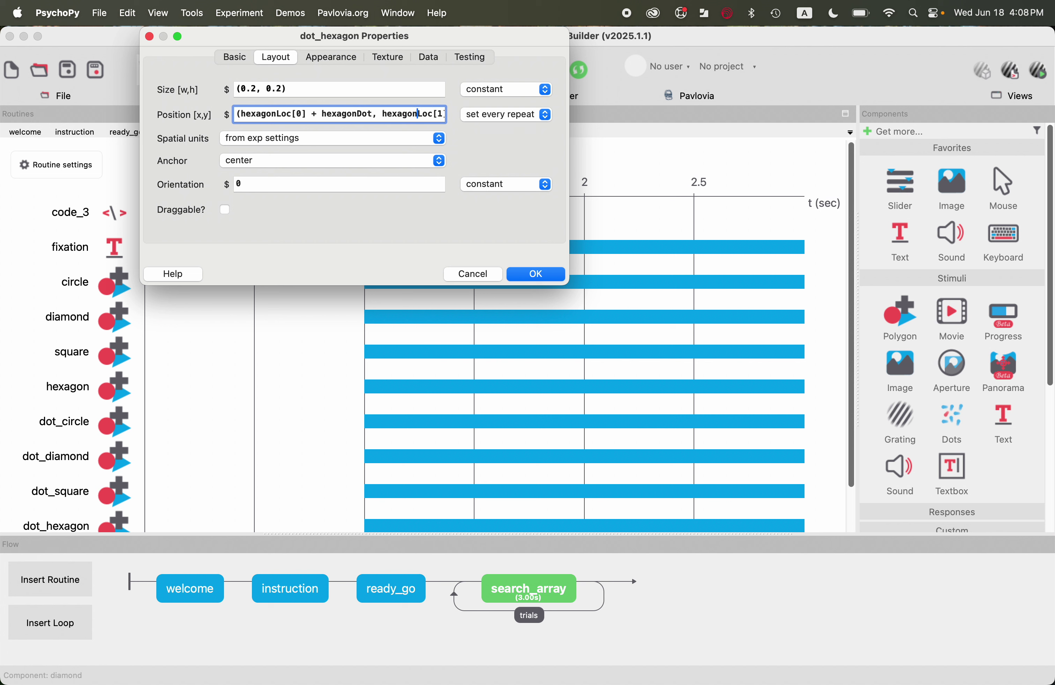
{"action": "left_click", "coordinate": [556, 280]}
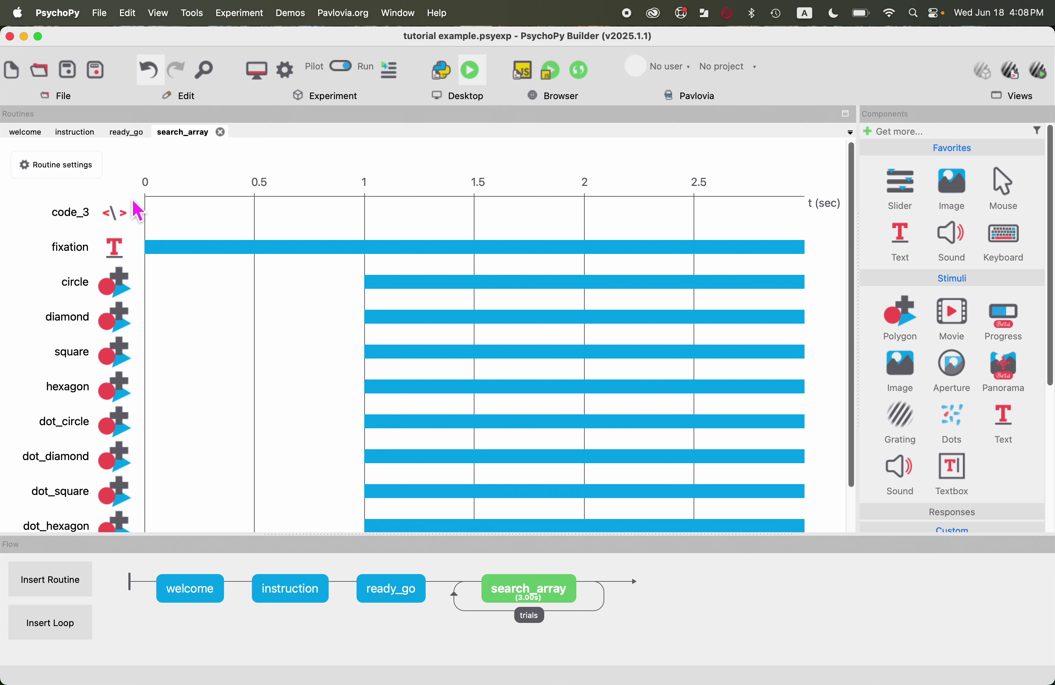
Define dotShift = [0.4, -0.4] below the locations list in the Begin Experiment code of code_3.
{"action": "left_click", "coordinate": [121, 224]}
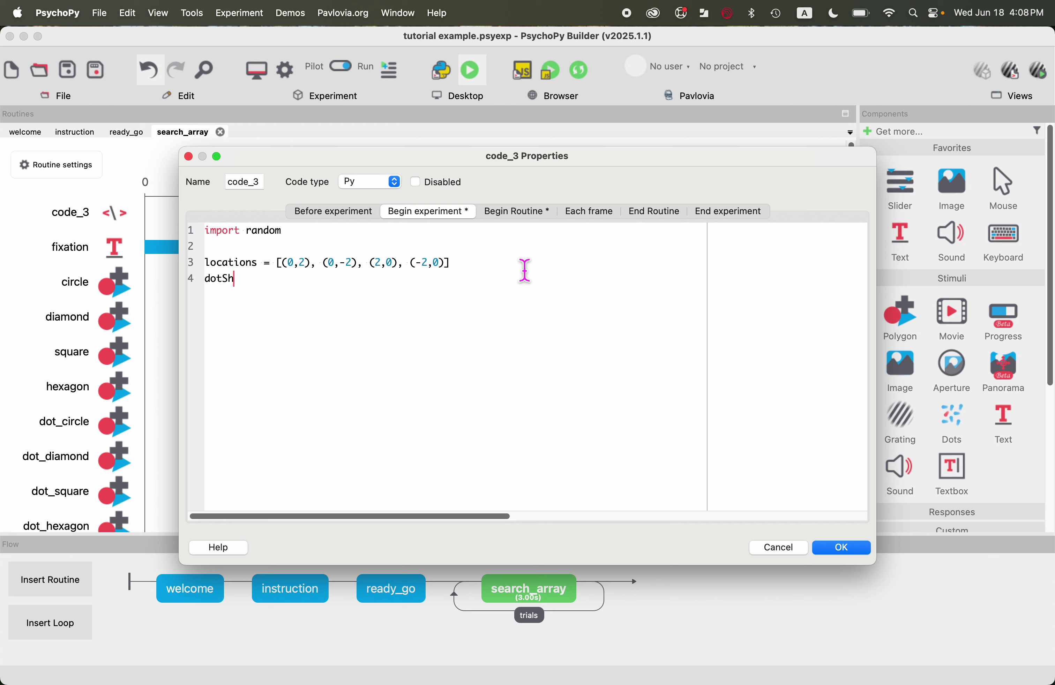
{"action": "type", "text": "ift = []"}
{"action": "type", "text": "0.4, -0.4"}
Add the comment "# dot location" after the singleton color conditions at the end of the Begin Routine code.
{"action": "left_click", "coordinate": [515, 214]}
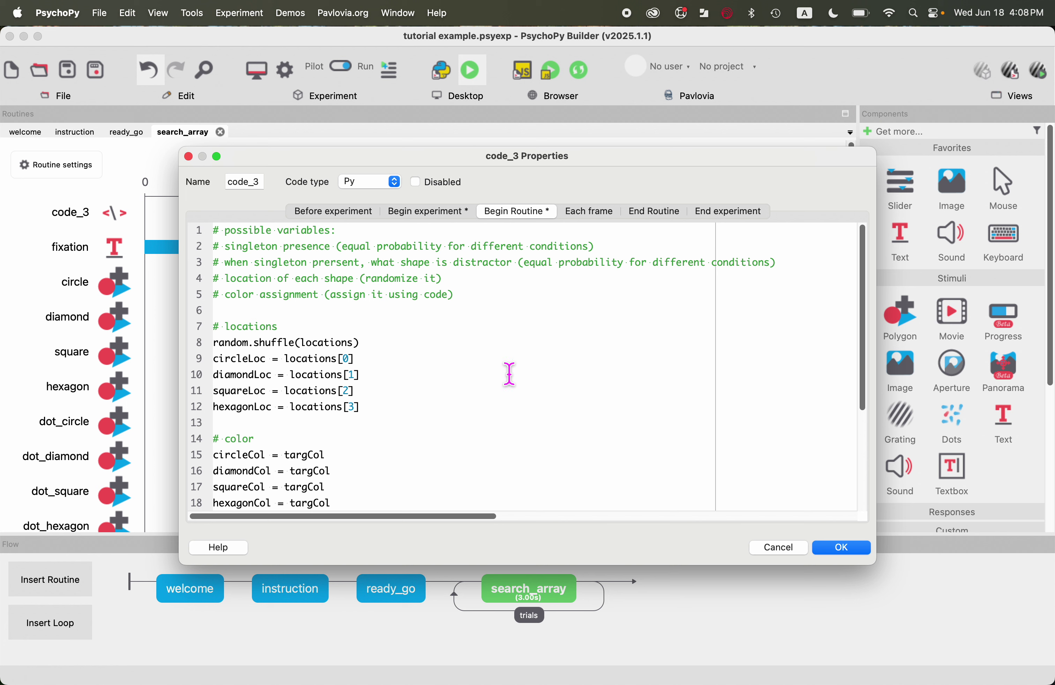
{"action": "scroll", "coordinate": [512, 374], "scroll_direction": "down", "scroll_amount": 3}
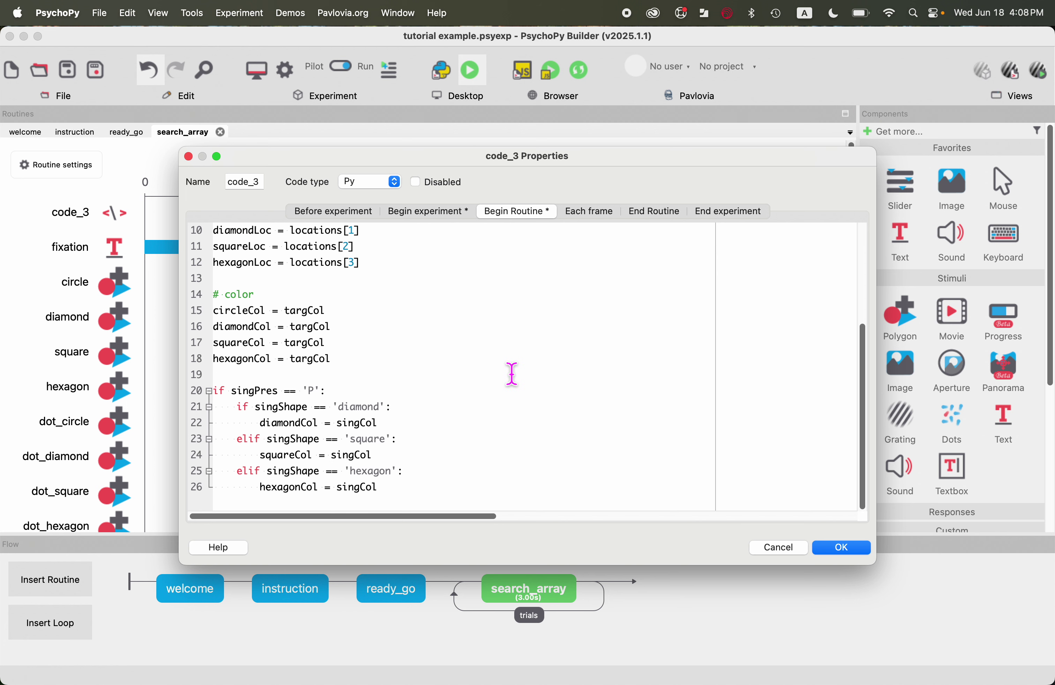
{"action": "left_click", "coordinate": [446, 497]}
{"action": "key", "text": "Return"}
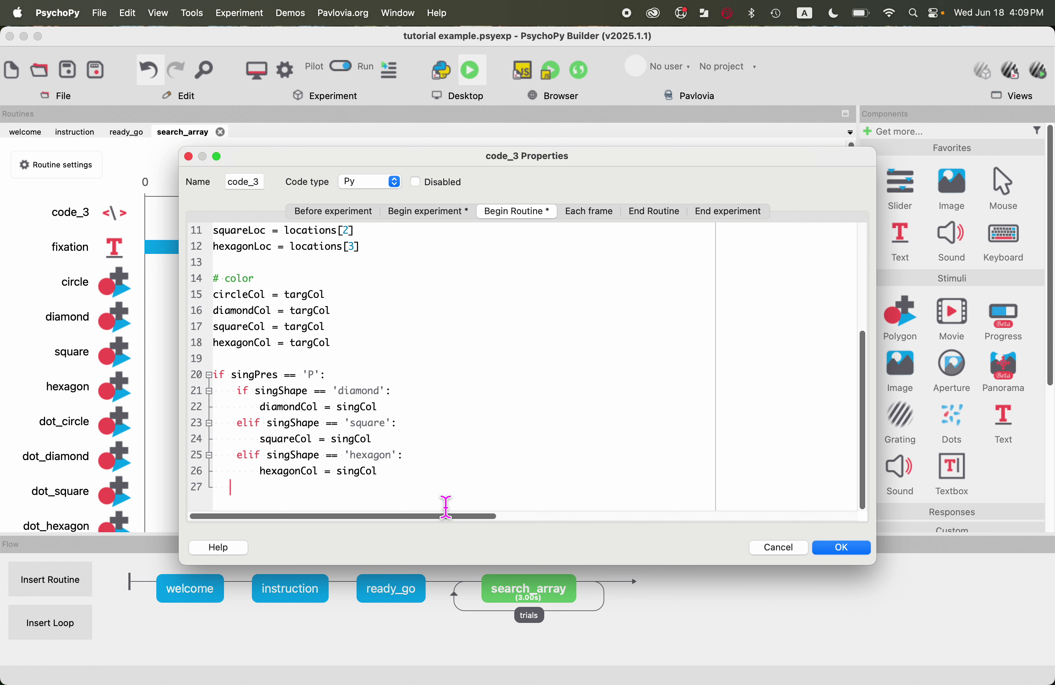
{"action": "key", "text": "BackSpace"}
{"action": "key", "text": "BackSpace"}
{"action": "key", "text": "Return"}
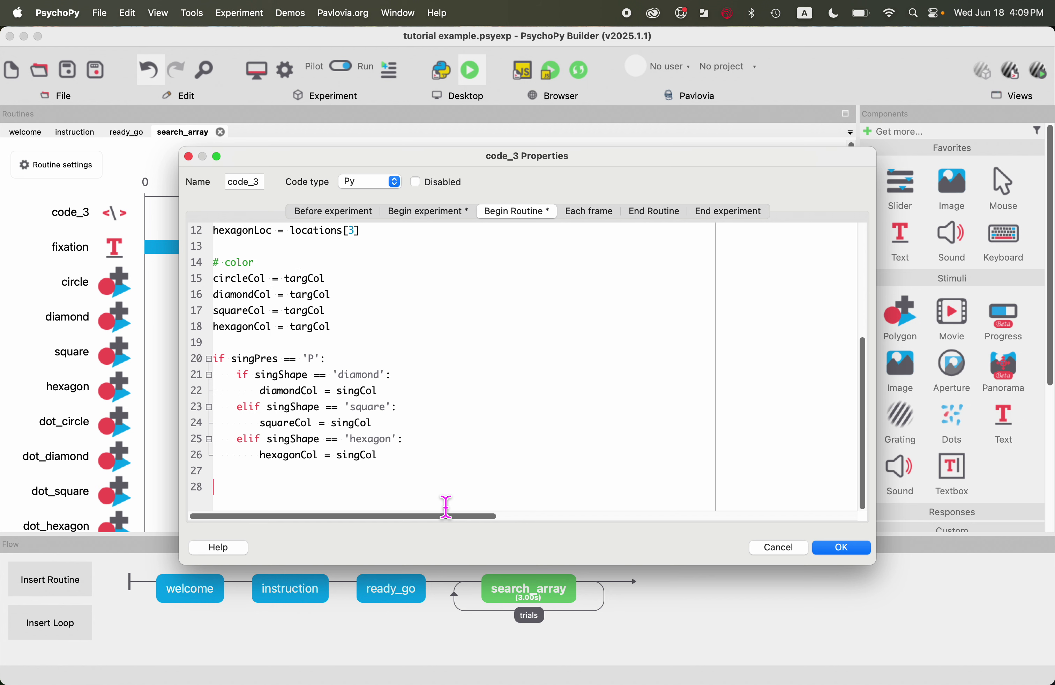
{"action": "type", "text": "# dot location"}
{"action": "key", "text": "Return"}
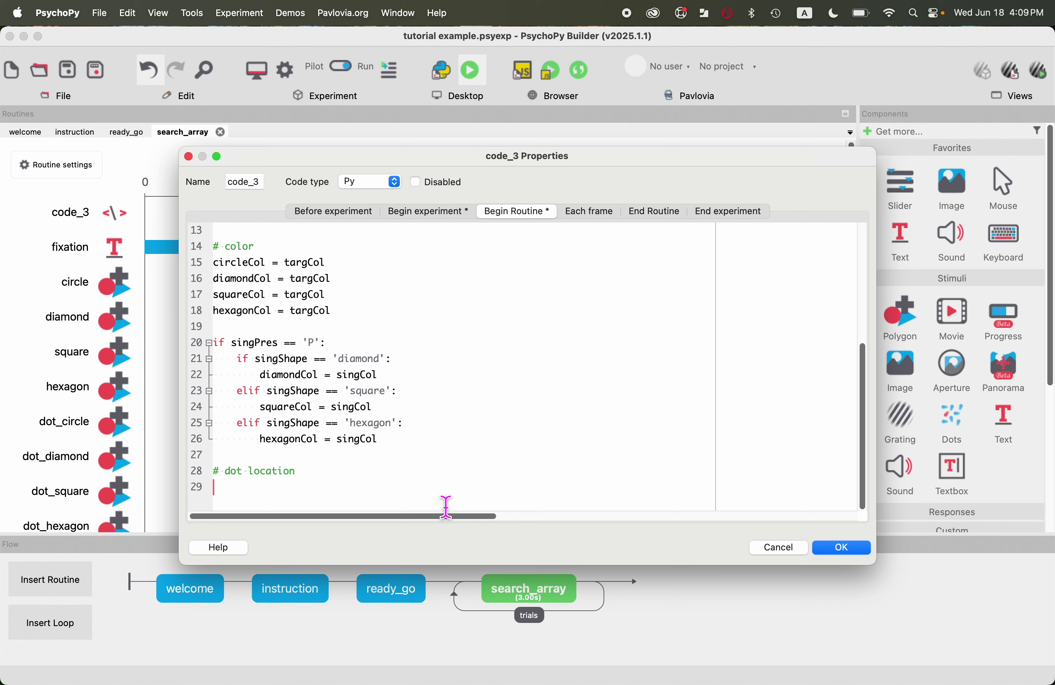
Under the "# dot location" comment in the Begin Routine code, add circleDot = random.choice(dotShift).
{"action": "left_click", "coordinate": [432, 213]}
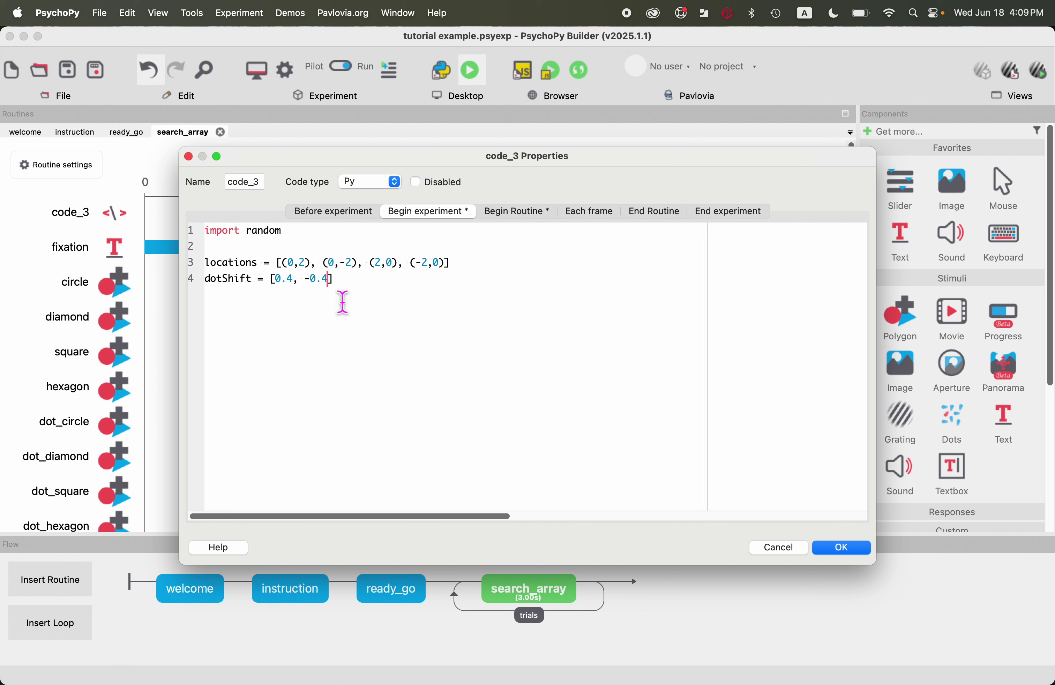
{"action": "left_click", "coordinate": [325, 307]}
{"action": "left_click", "coordinate": [521, 218]}
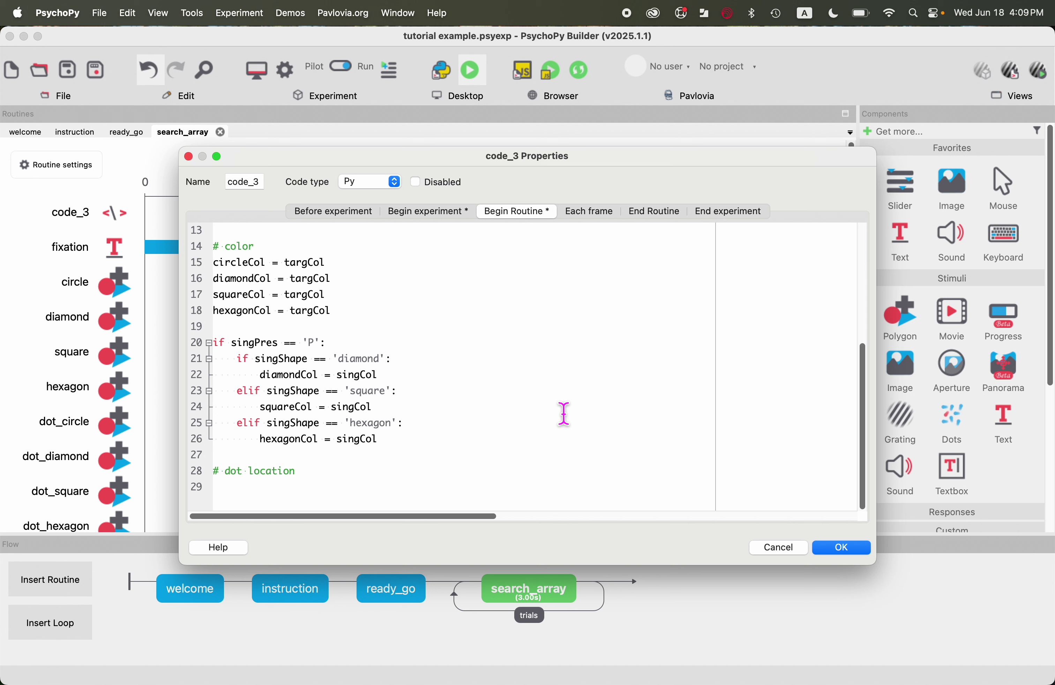
{"action": "type", "text": "ircleDot = random.choice"}
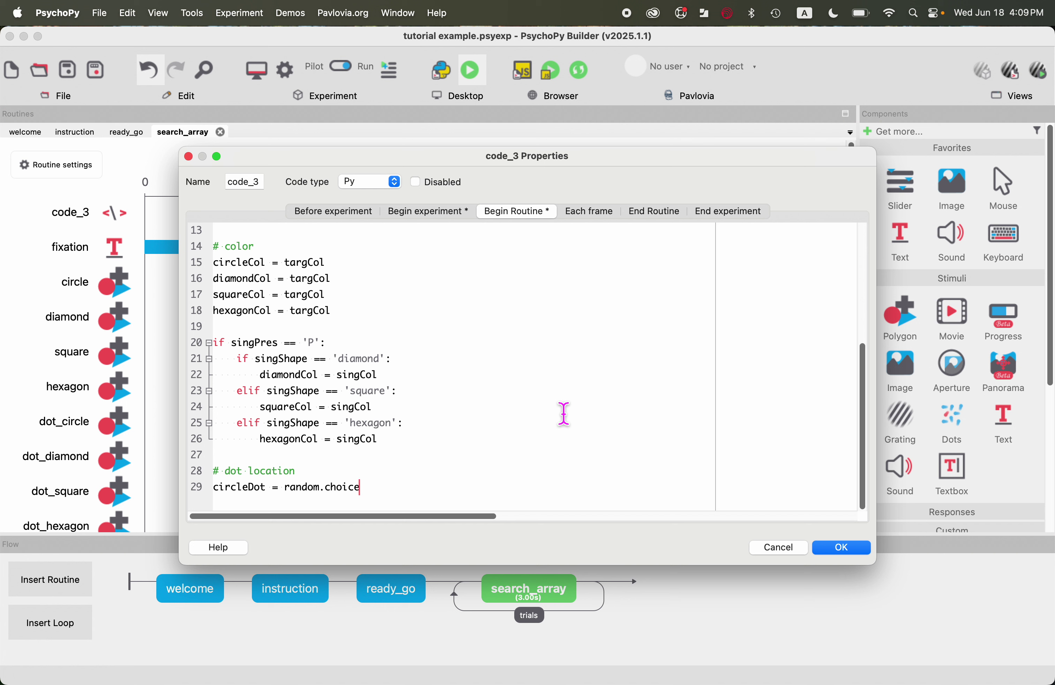
{"action": "type", "text": "(dotShift)"}
{"action": "key", "text": "Return"}
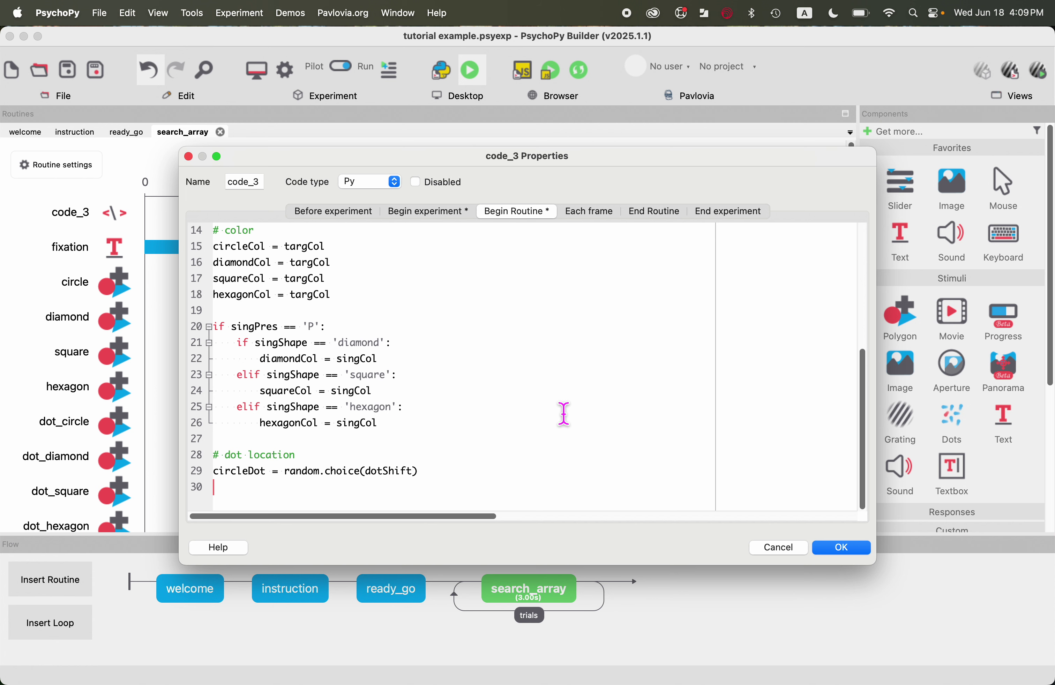
Add diamondDot = random.choice(dotShift) below the circleDot line, reusing the same random choice expression.
{"action": "type", "text": "diamondDot ="}
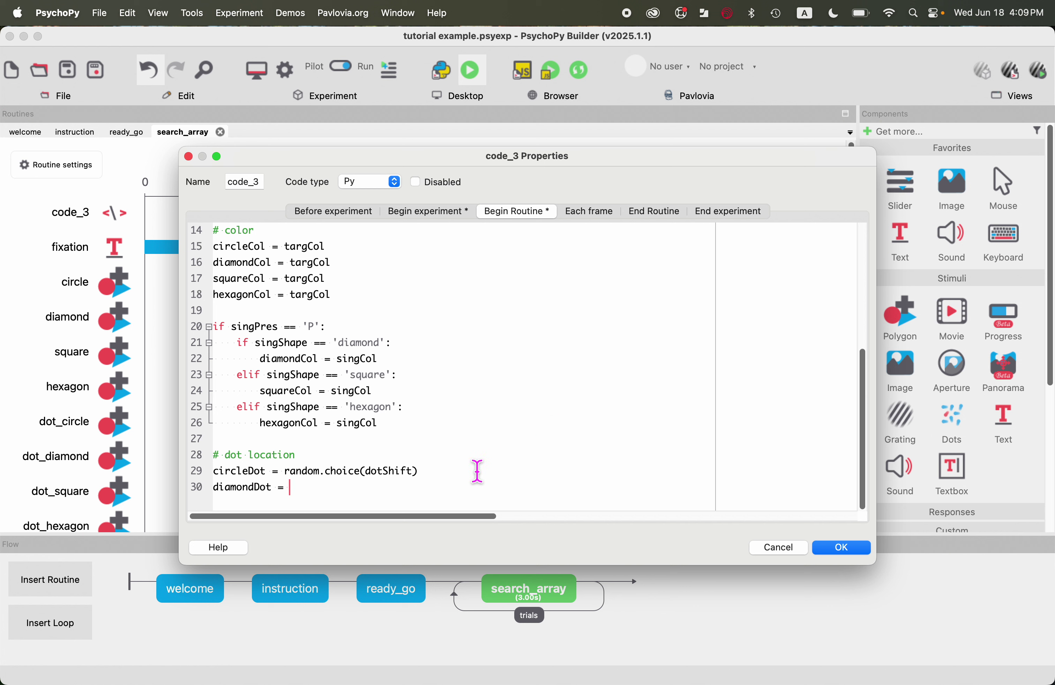
{"action": "left_click_drag", "start_coordinate": [427, 471], "coordinate": [292, 480]}
{"action": "key", "text": "super+c"}
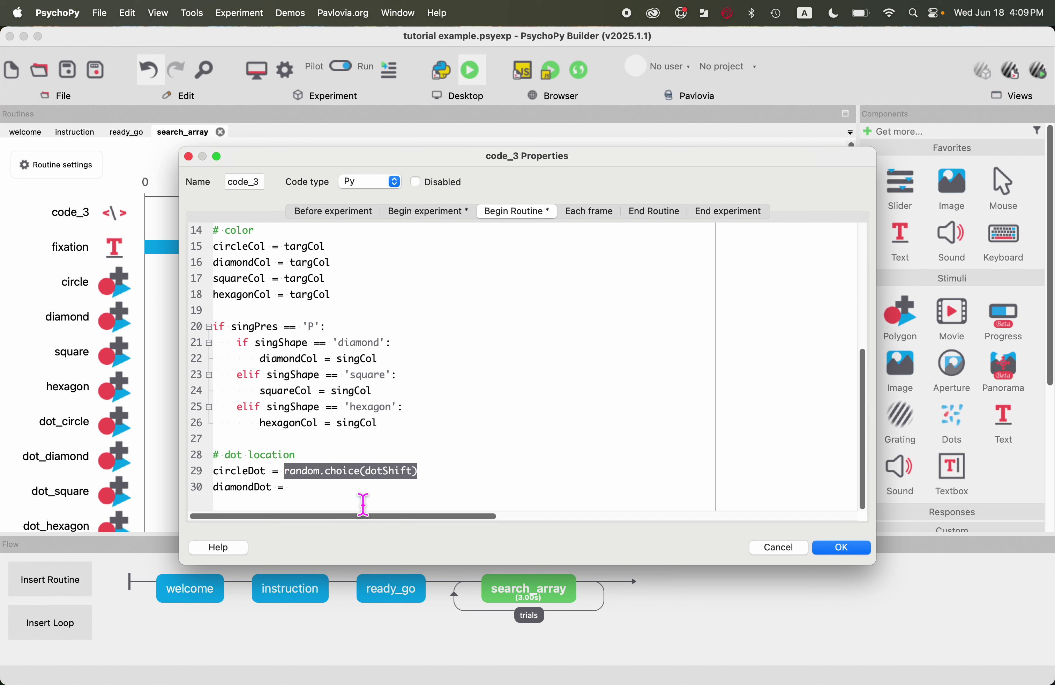
{"action": "left_click", "coordinate": [343, 504]}
{"action": "key", "text": "super+v"}
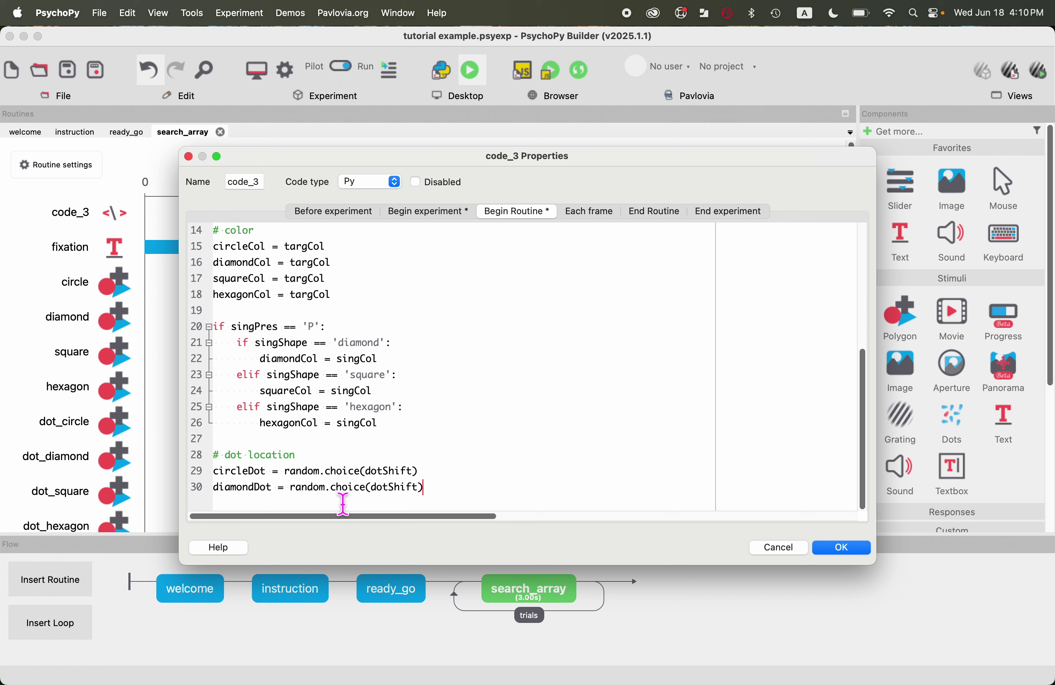
Add matching squareDot and hexagonDot lines, each assigned random.choice(dotShift), below diamondDot.
{"action": "key", "text": "Return"}
{"action": "type", "text": "s"}
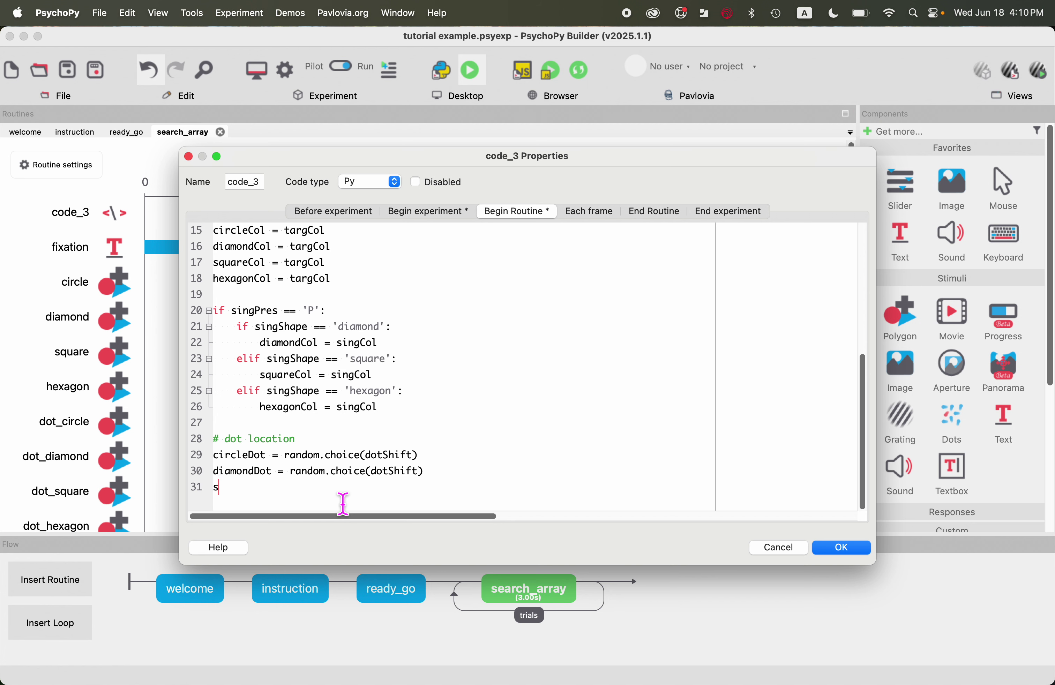
{"action": "type", "text": "quareDot ="}
{"action": "key", "text": "super+v"}
{"action": "key", "text": "Return"}
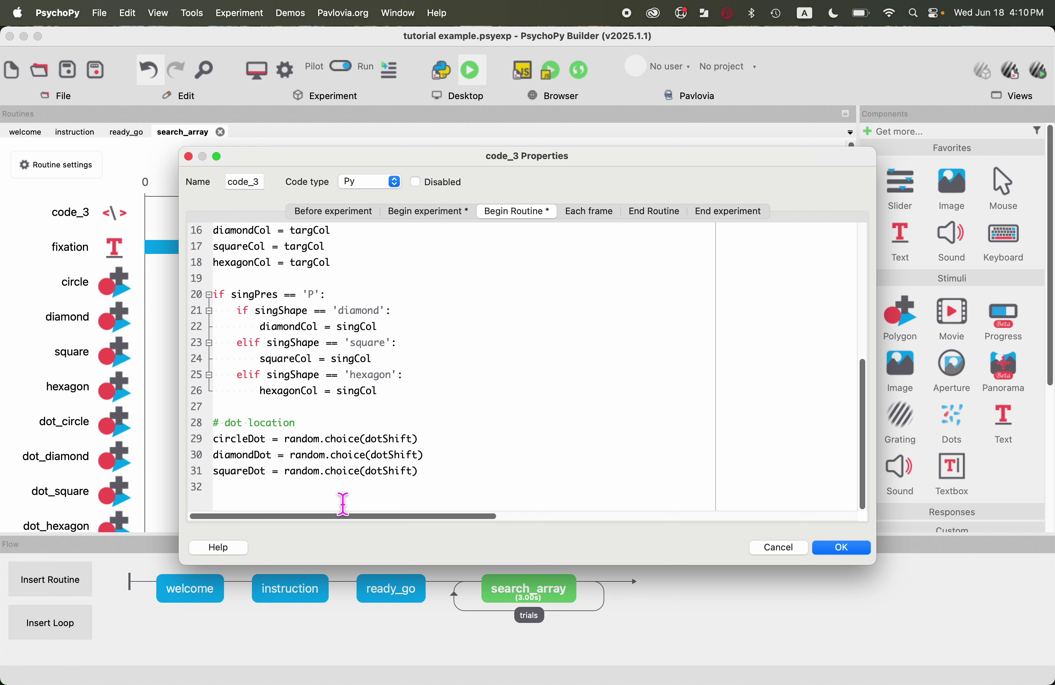
{"action": "type", "text": "hexagonDot ="}
{"action": "key", "text": "super+v"}
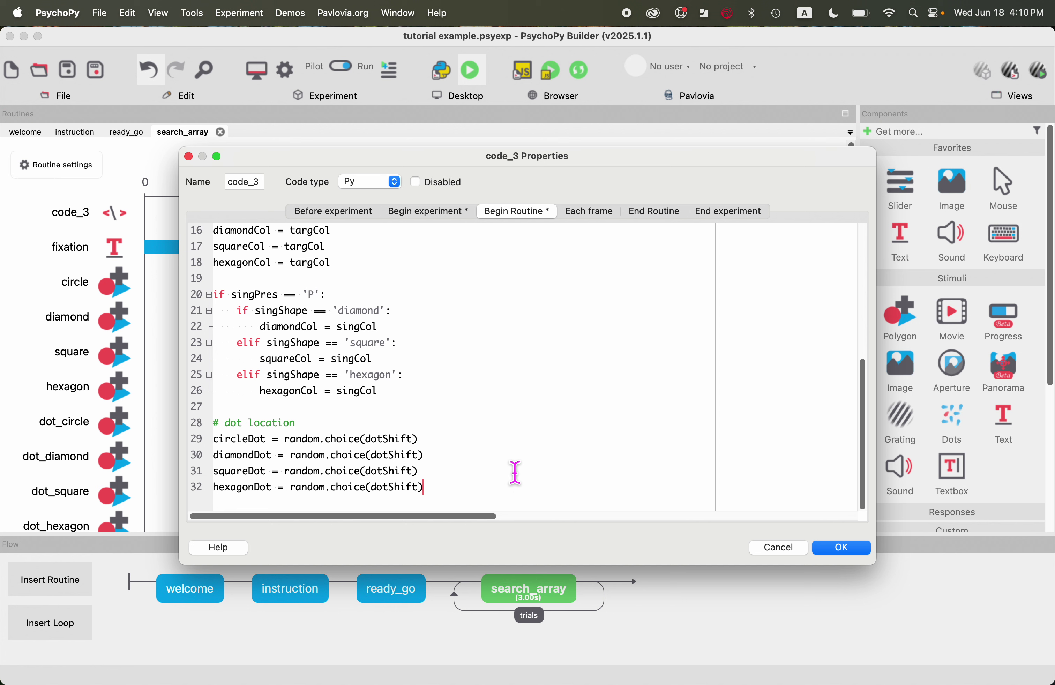
After a blank line below the dot assignments, add the comment "# determine search answer based on target dot loc".
{"action": "key", "text": "Return"}
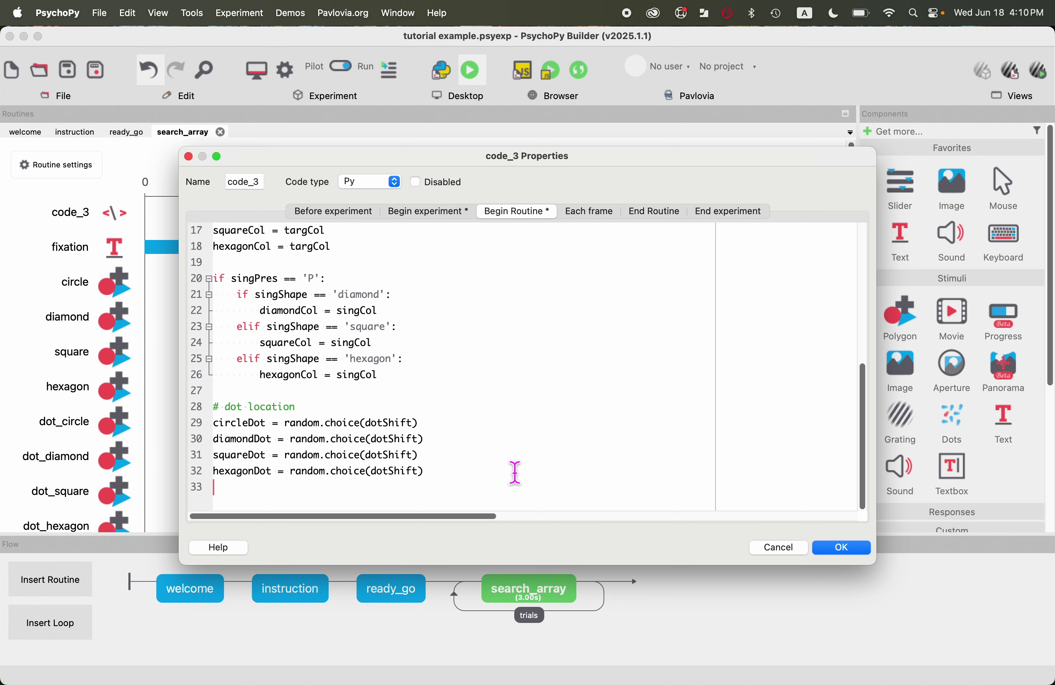
{"action": "key", "text": "Return"}
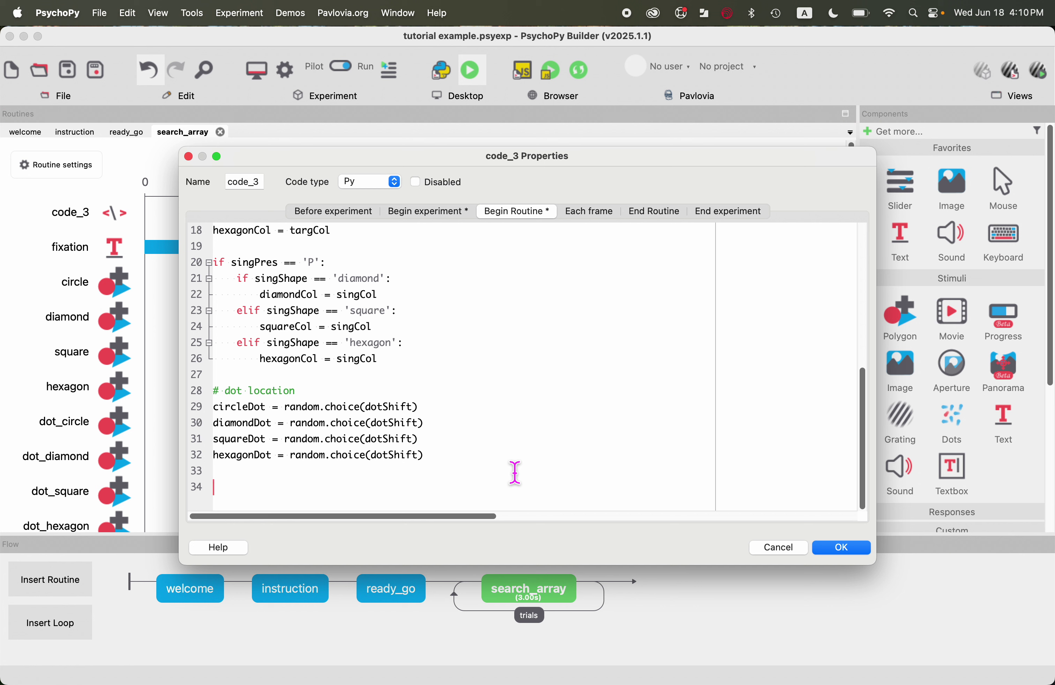
{"action": "type", "text": "# determine search answer"}
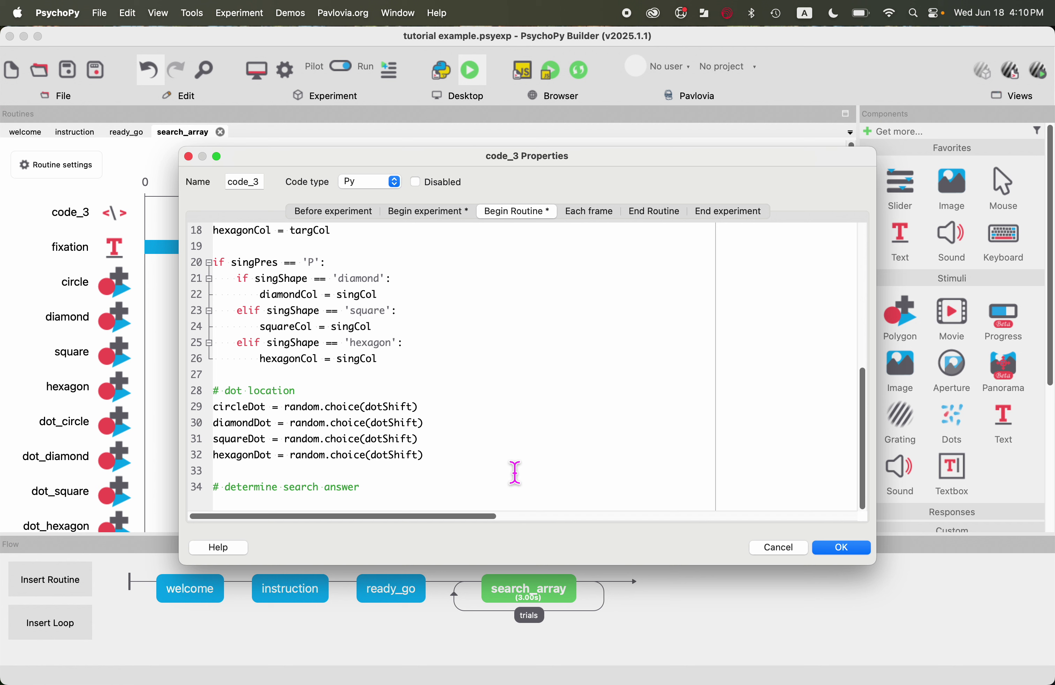
{"action": "type", "text": " based on target dot lo"}
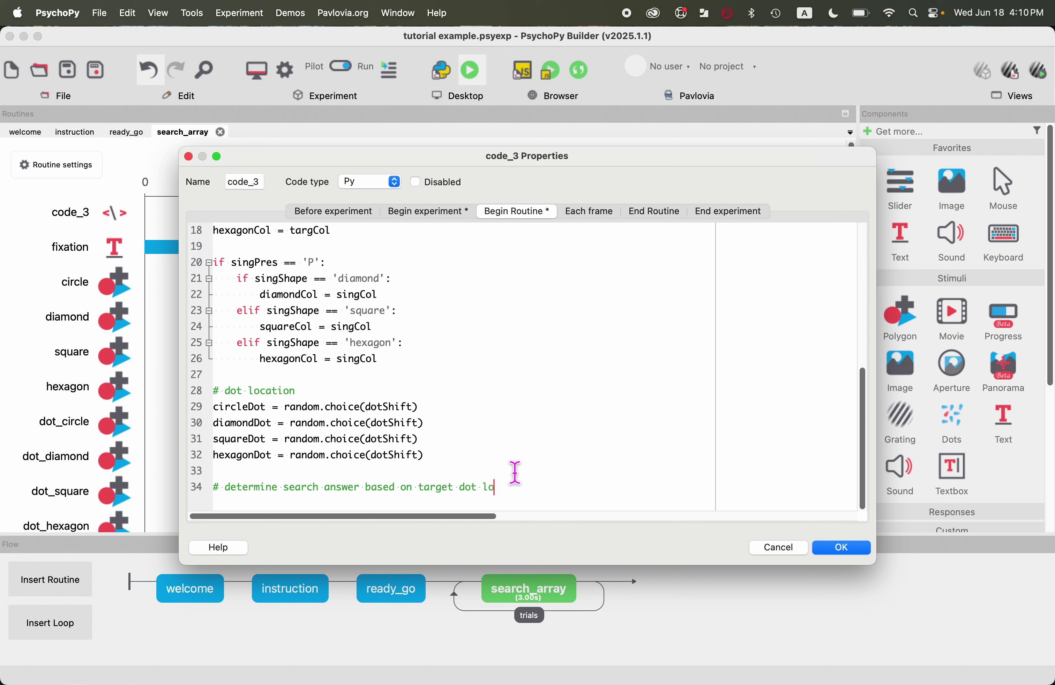
{"action": "type", "text": "c"}
{"action": "key", "text": "Return"}
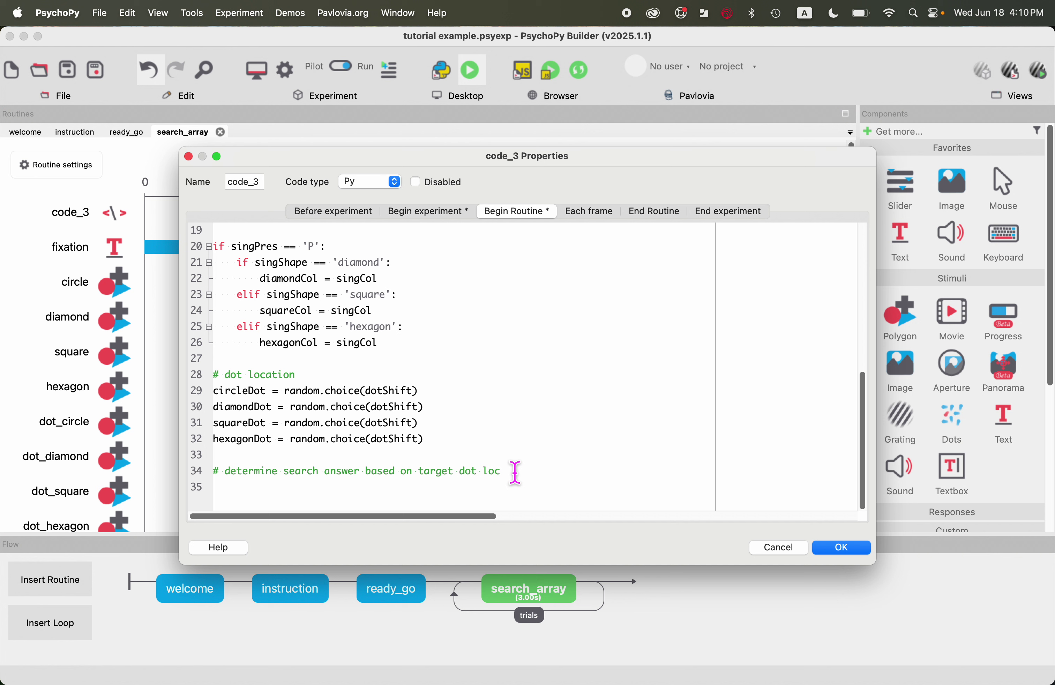
Write the condition "if circleDot > 0:" that sets searchAnswer = 'right'.
{"action": "type", "text": "if circleDot > 0:"}
{"action": "key", "text": "Return"}
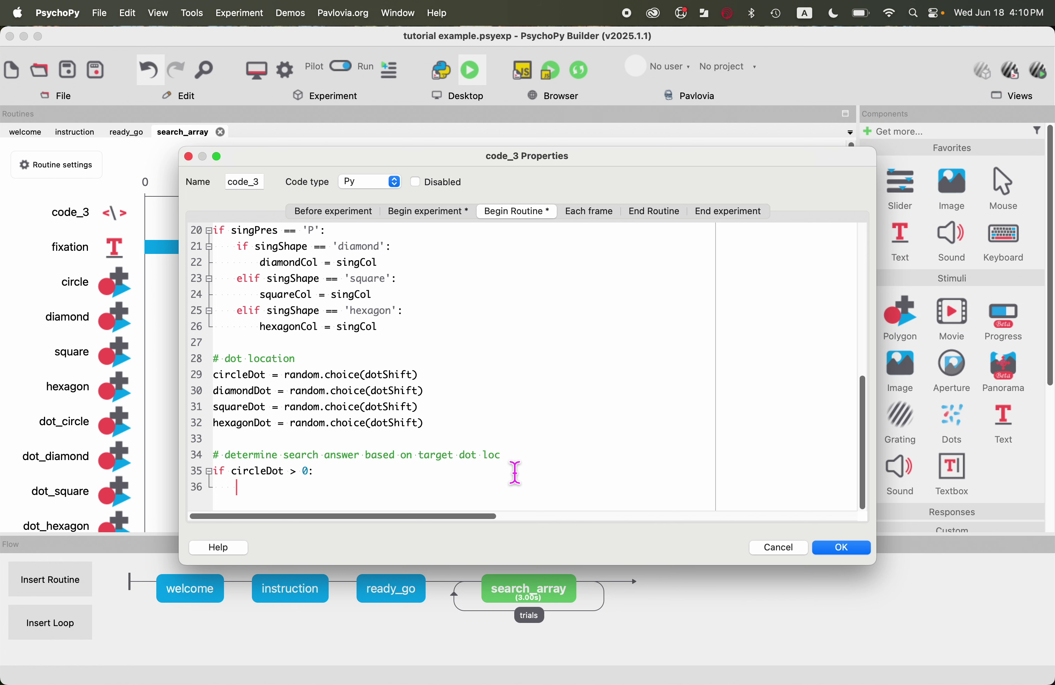
{"action": "type", "text": "searchAnswer = 'right'"}
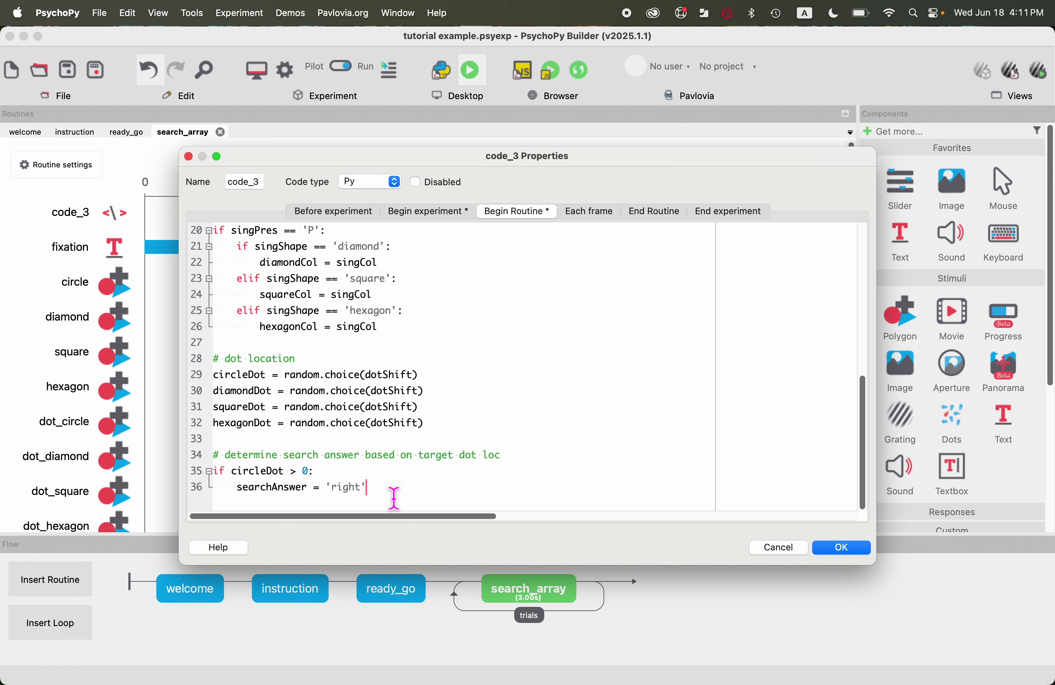
{"action": "left_click_drag", "start_coordinate": [393, 492], "coordinate": [329, 496]}
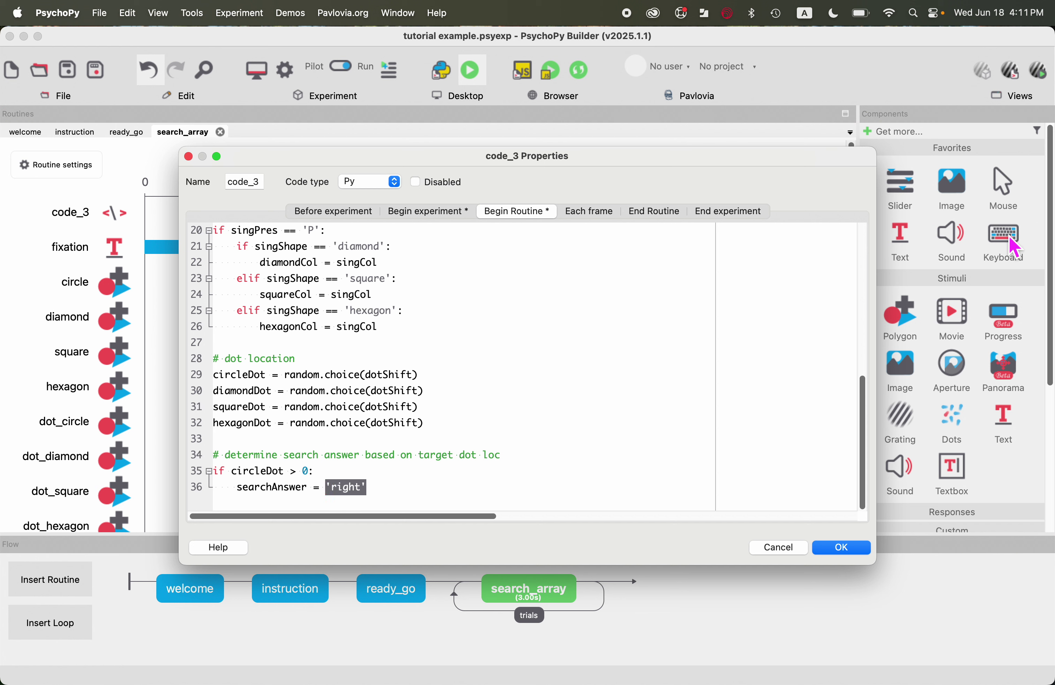
{"action": "left_click", "coordinate": [424, 497]}
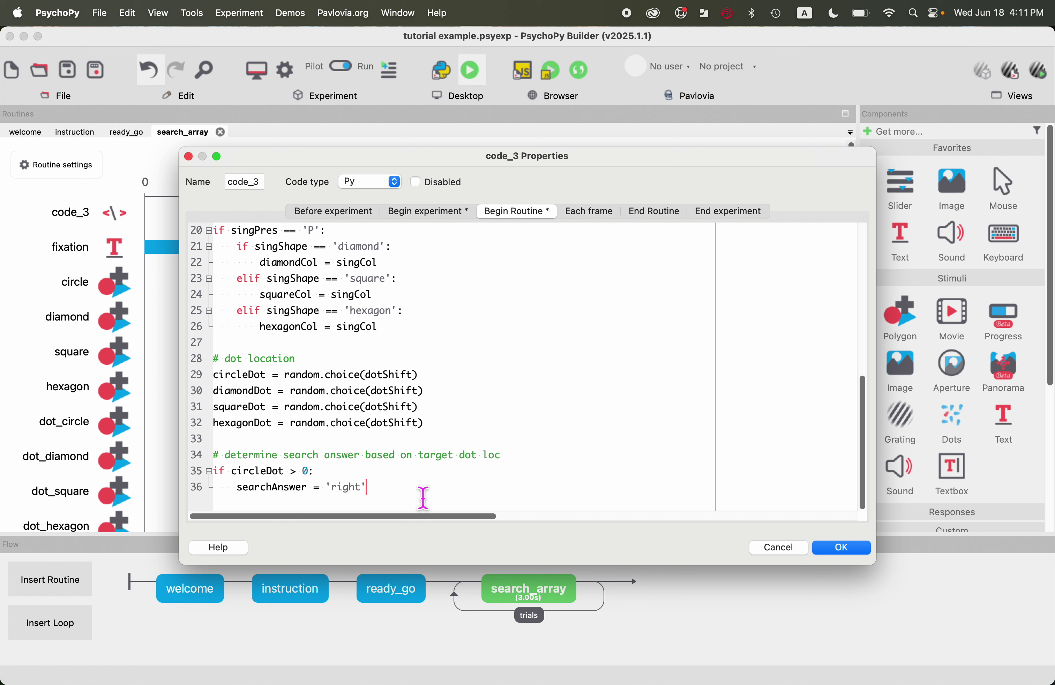
Add an else branch that sets searchAnswer = 'left' and accept the code_3 component.
{"action": "key", "text": "Return"}
{"action": "key", "text": "BackSpace"}
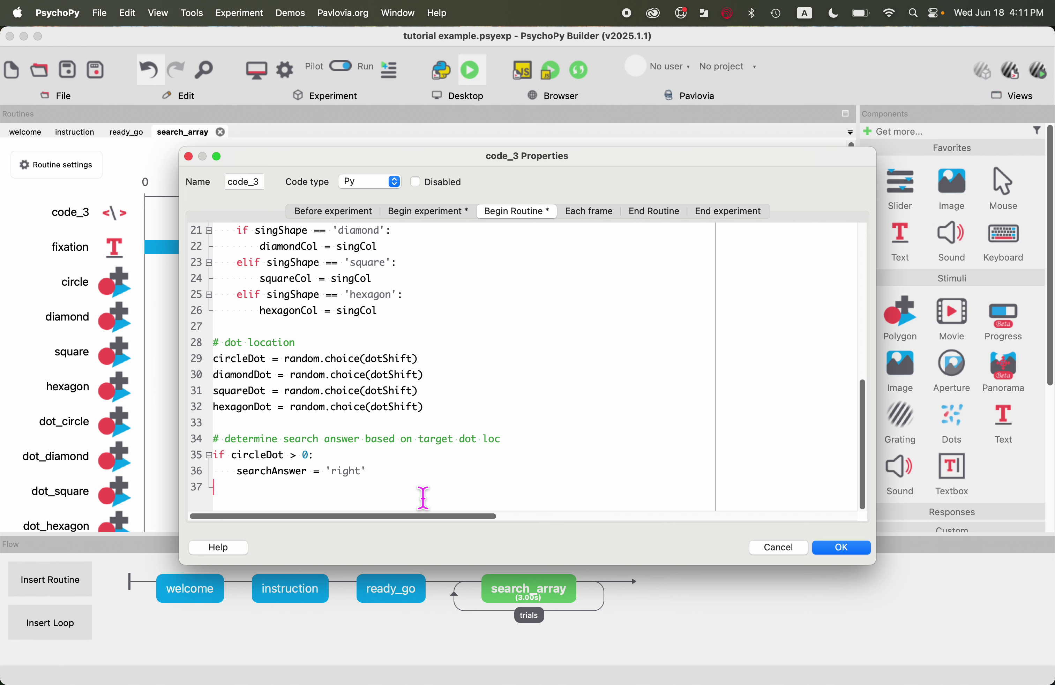
{"action": "type", "text": "else:"}
{"action": "key", "text": "Return"}
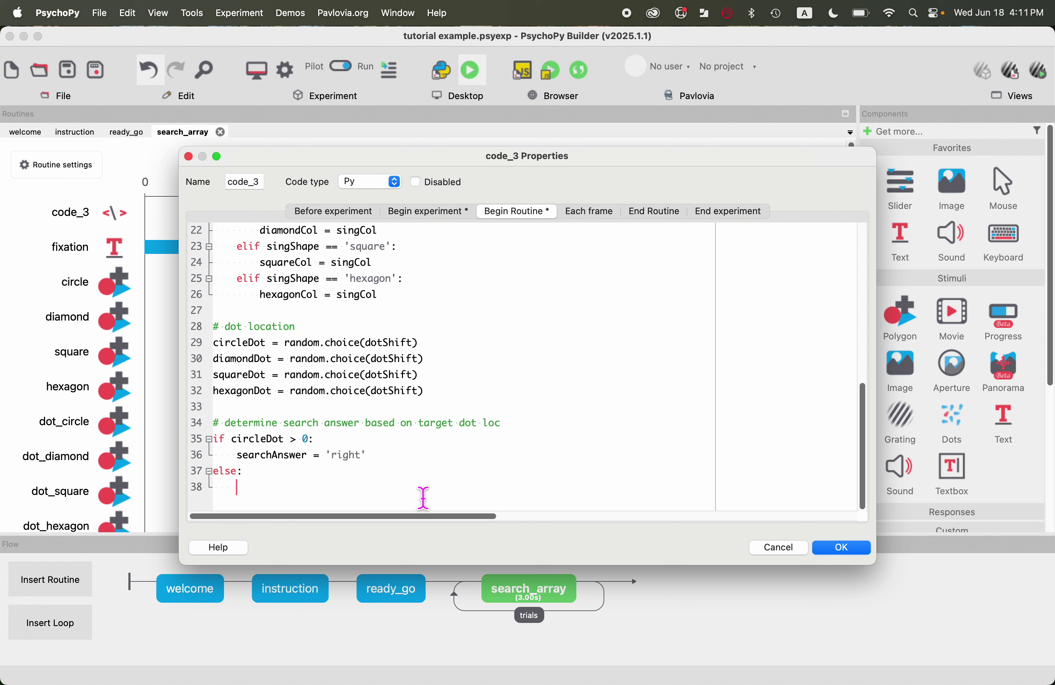
{"action": "type", "text": "searchAnswer = 'left'"}
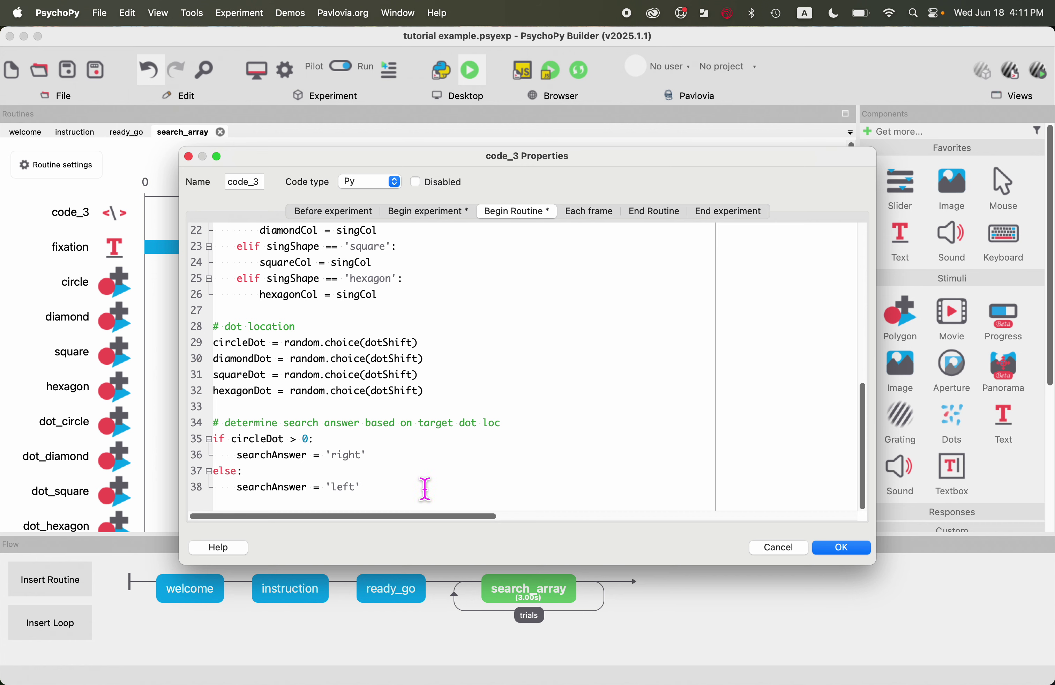
{"action": "left_click", "coordinate": [843, 548]}
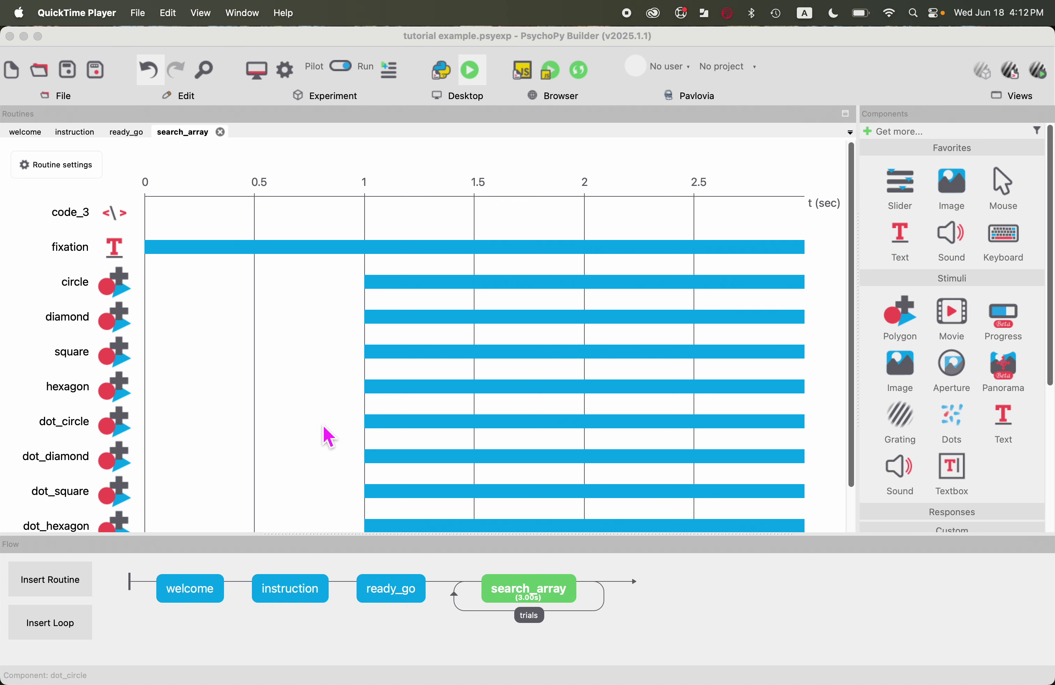
Add a Keyboard component named search_resp to search_array, starting at 1 s with a duration of 2 s.
{"action": "left_click", "coordinate": [1009, 242]}
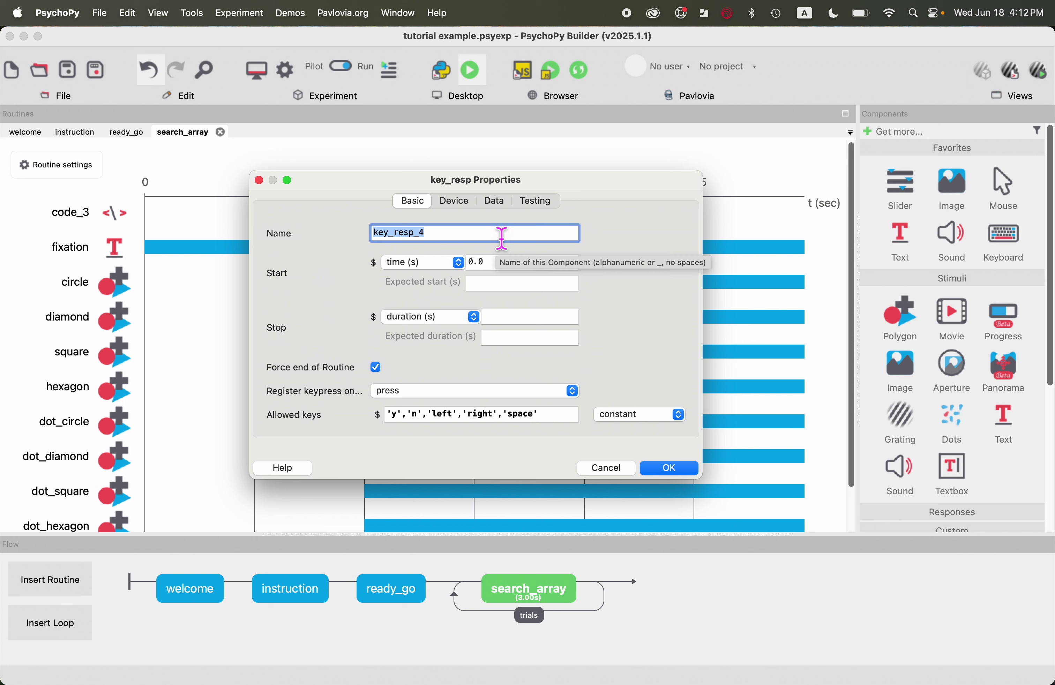
{"action": "type", "text": "search"}
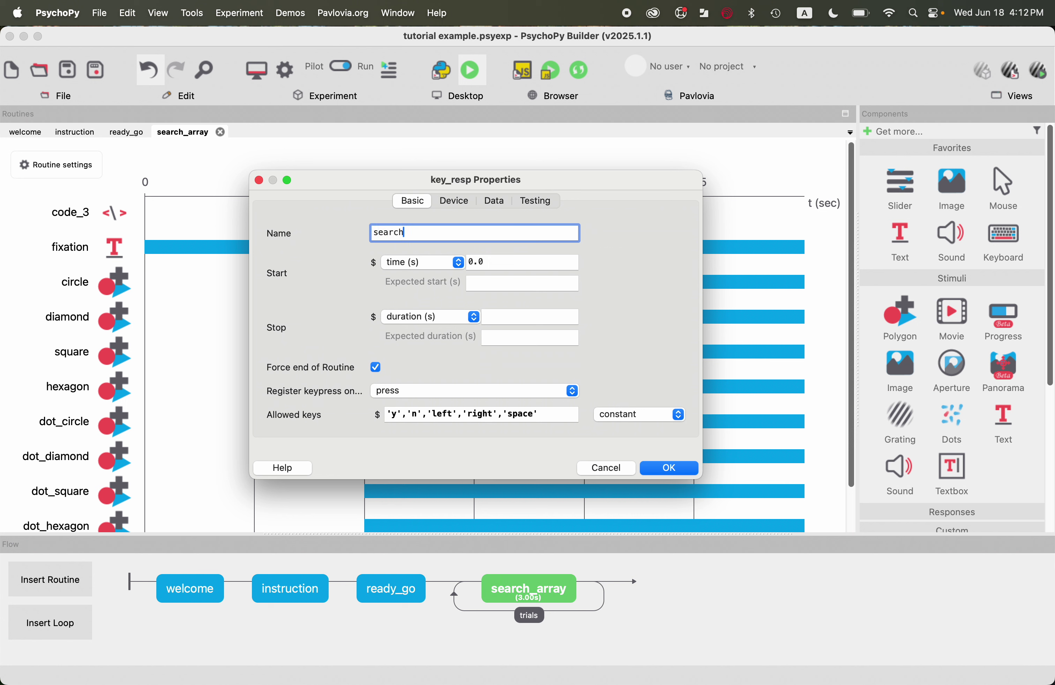
{"action": "type", "text": "_resp"}
{"action": "left_click_drag", "start_coordinate": [507, 263], "coordinate": [474, 270]}
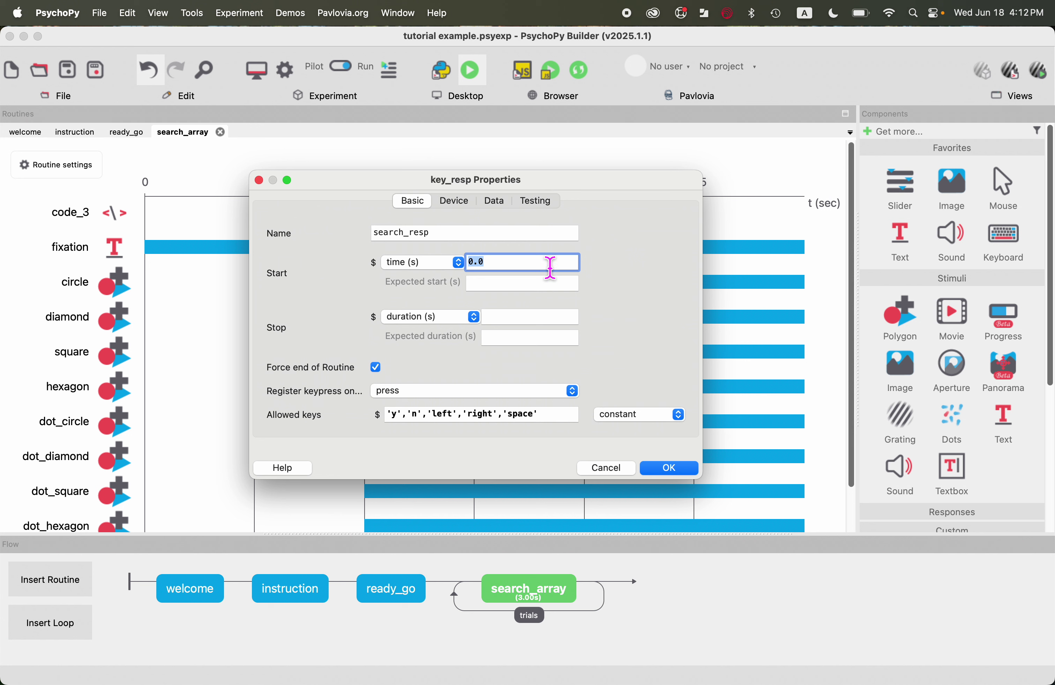
{"action": "type", "text": "1"}
{"action": "left_click", "coordinate": [533, 318]}
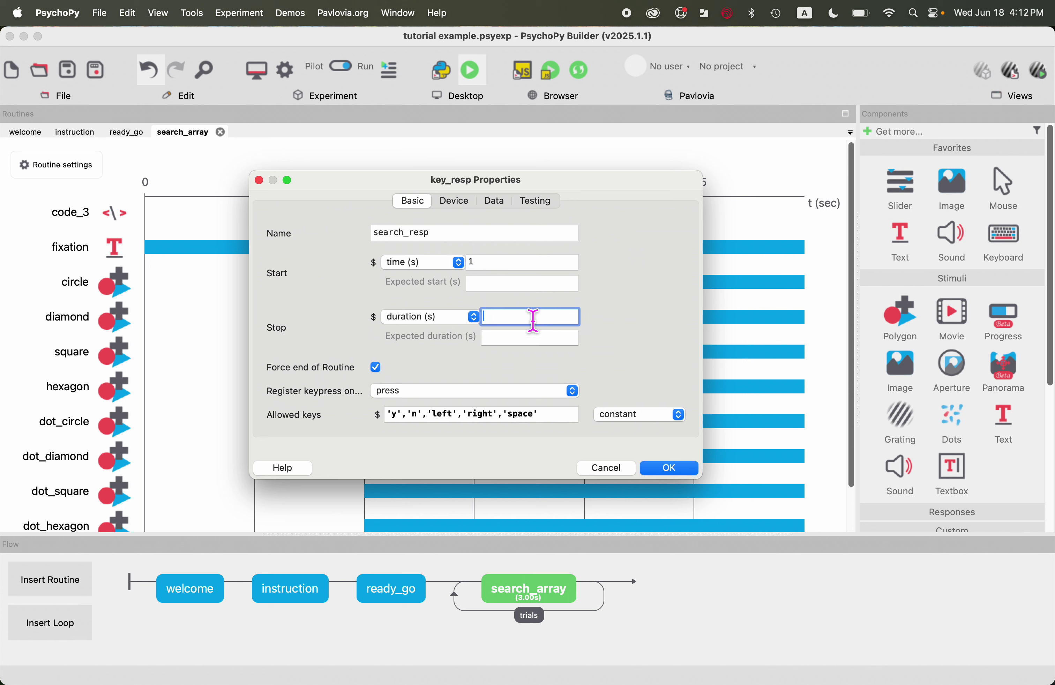
{"action": "type", "text": "2"}
Reduce the allowed keys of search_resp to 'left','right'.
{"action": "left_click", "coordinate": [573, 426]}
{"action": "key", "text": "BackSpace"}
{"action": "key", "text": "BackSpace"}
{"action": "key", "text": "BackSpace"}
{"action": "key", "text": "BackSpace"}
{"action": "key", "text": "BackSpace"}
{"action": "key", "text": "BackSpace"}
{"action": "key", "text": "BackSpace"}
{"action": "key", "text": "BackSpace"}
{"action": "key", "text": "super+Left"}
{"action": "key", "text": "Delete"}
{"action": "key", "text": "Delete"}
{"action": "key", "text": "Delete"}
{"action": "key", "text": "Delete"}
{"action": "key", "text": "Delete"}
{"action": "key", "text": "Delete"}
{"action": "key", "text": "Delete"}
{"action": "key", "text": "Delete"}
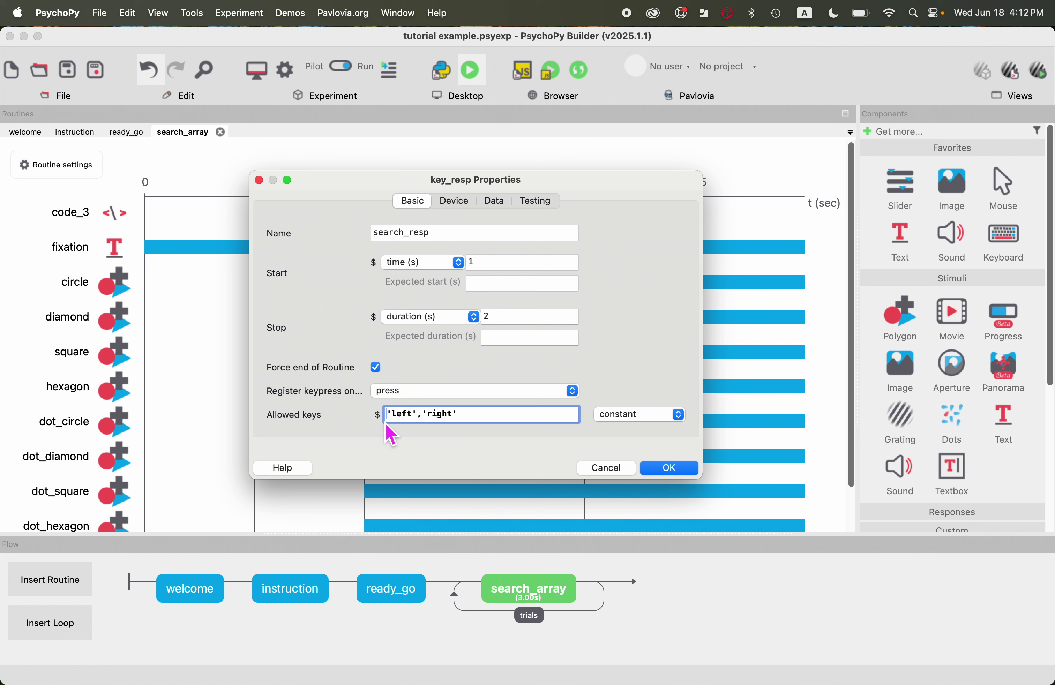
Make search_resp store the first key and its correctness against the correct answer $searchAnswer, and accept the component.
{"action": "left_click", "coordinate": [460, 202]}
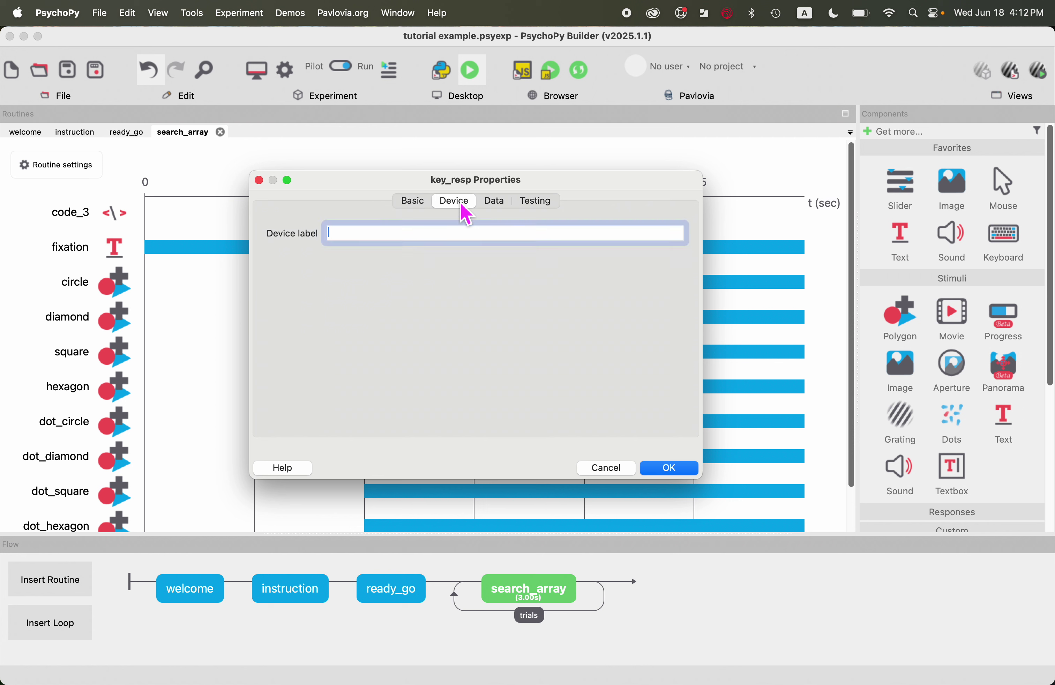
{"action": "left_click", "coordinate": [498, 204]}
{"action": "left_click", "coordinate": [503, 232]}
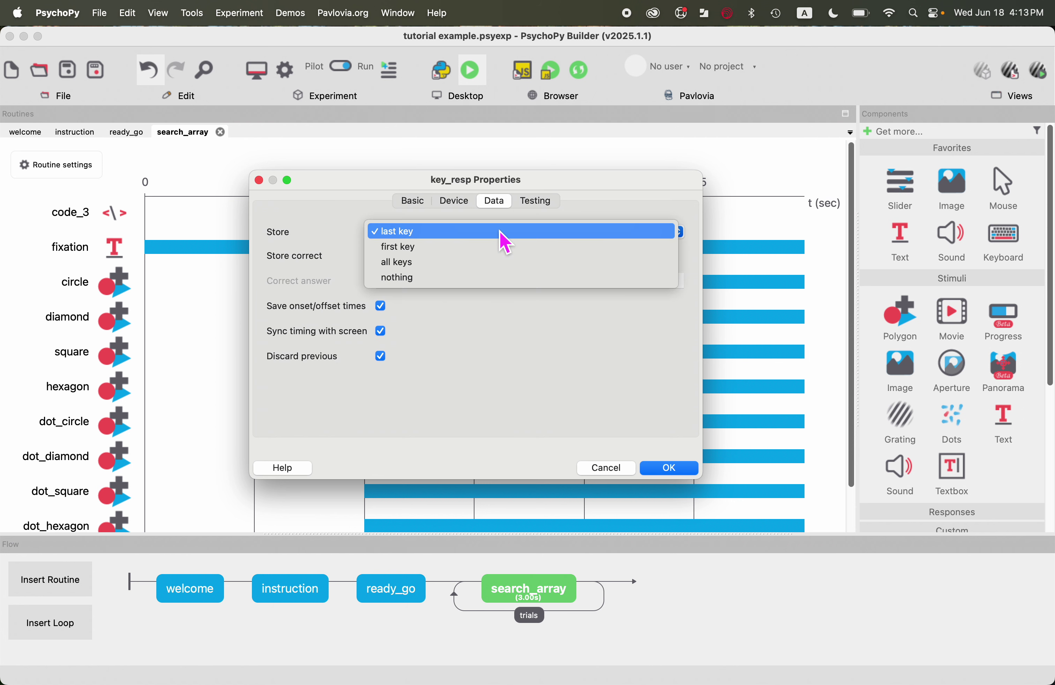
{"action": "left_click", "coordinate": [500, 246]}
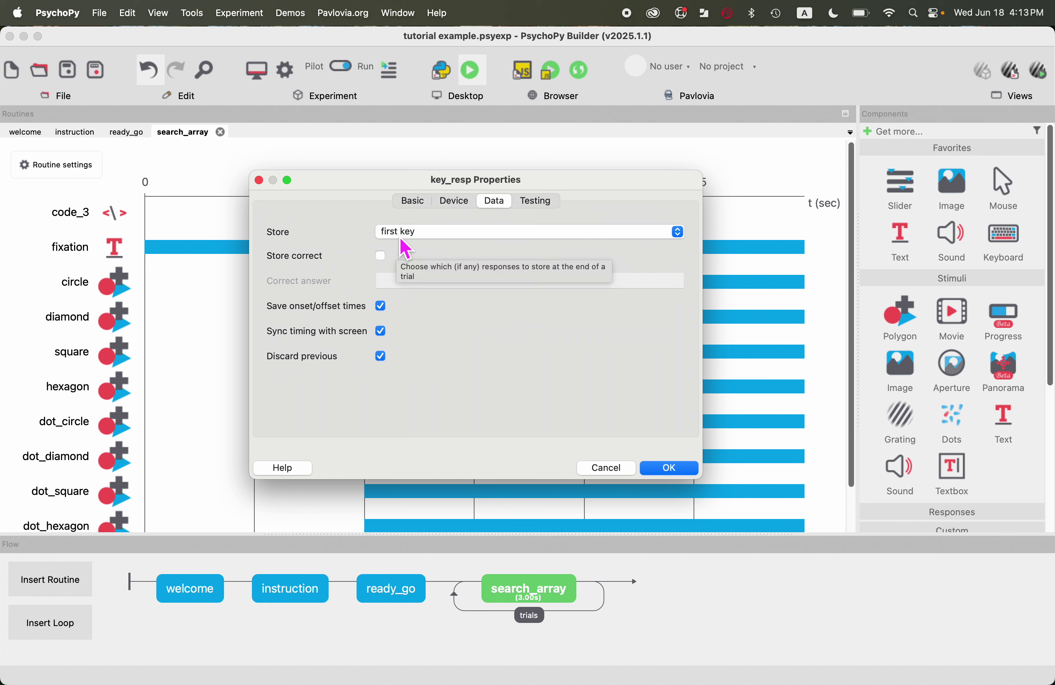
{"action": "left_click", "coordinate": [381, 256]}
{"action": "left_click", "coordinate": [448, 287]}
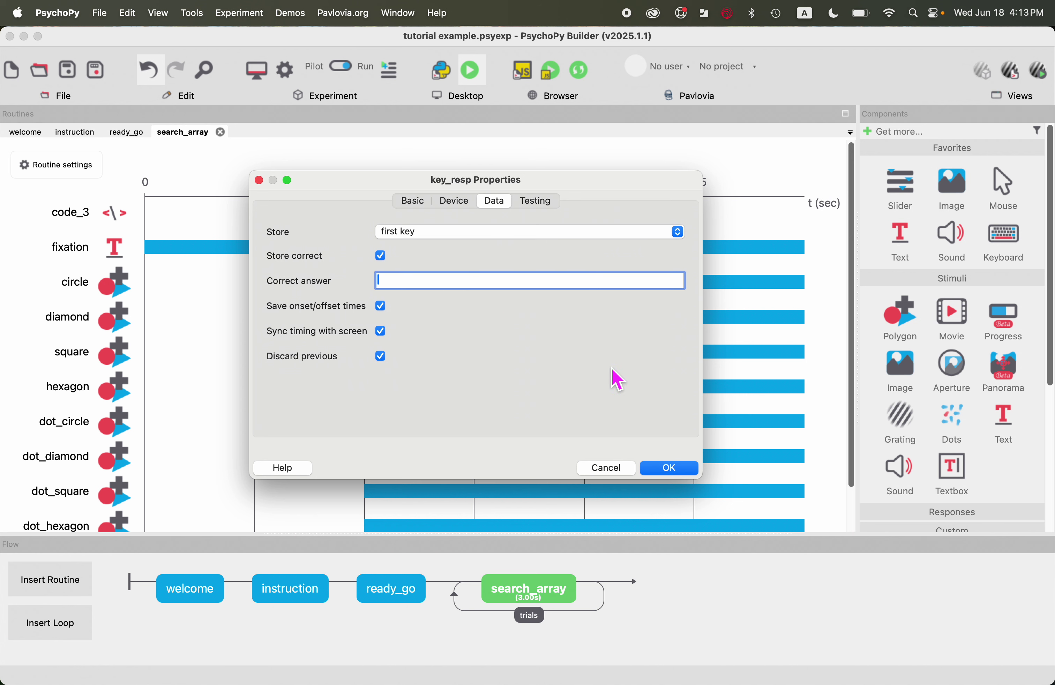
{"action": "type", "text": "$searchAnswer"}
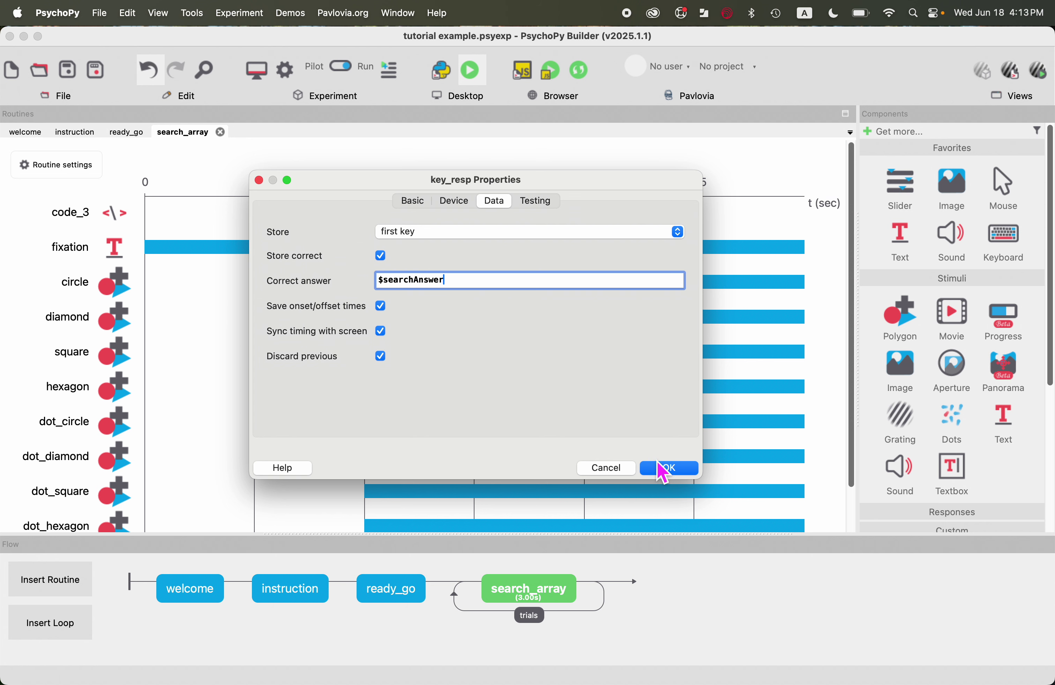
{"action": "left_click", "coordinate": [667, 470]}
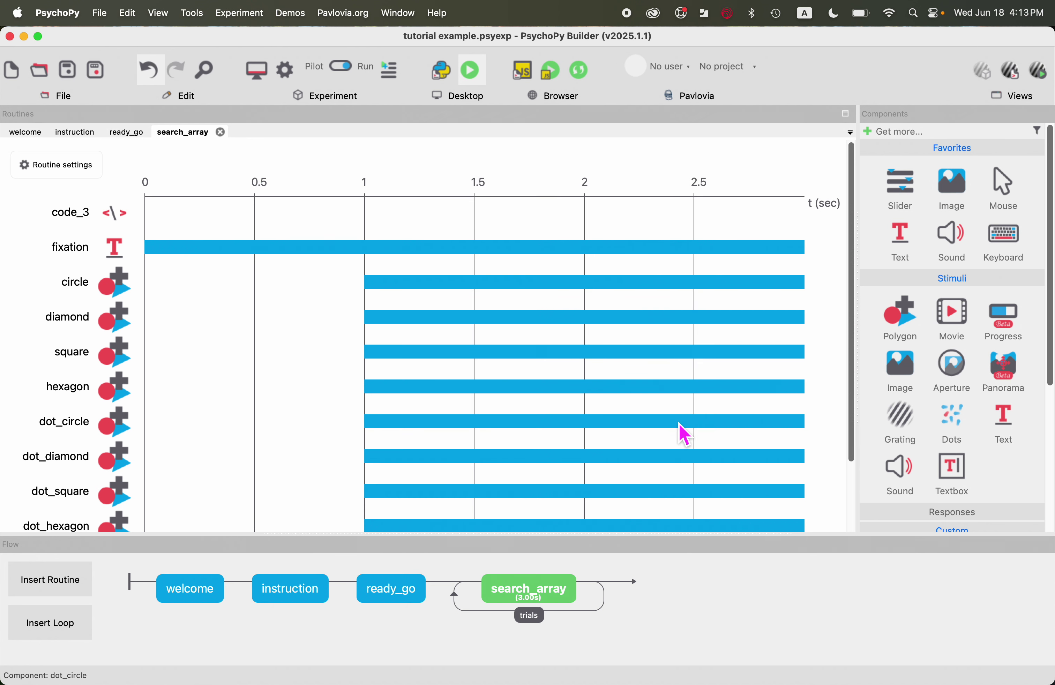
{"action": "left_click_drag", "start_coordinate": [853, 314], "coordinate": [852, 431]}
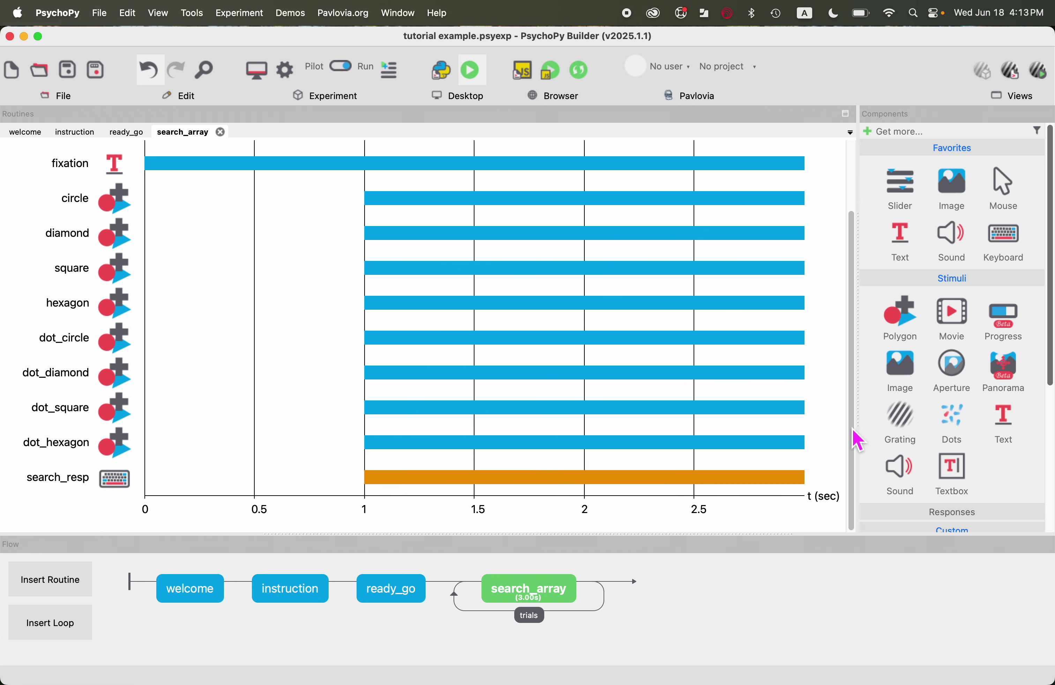
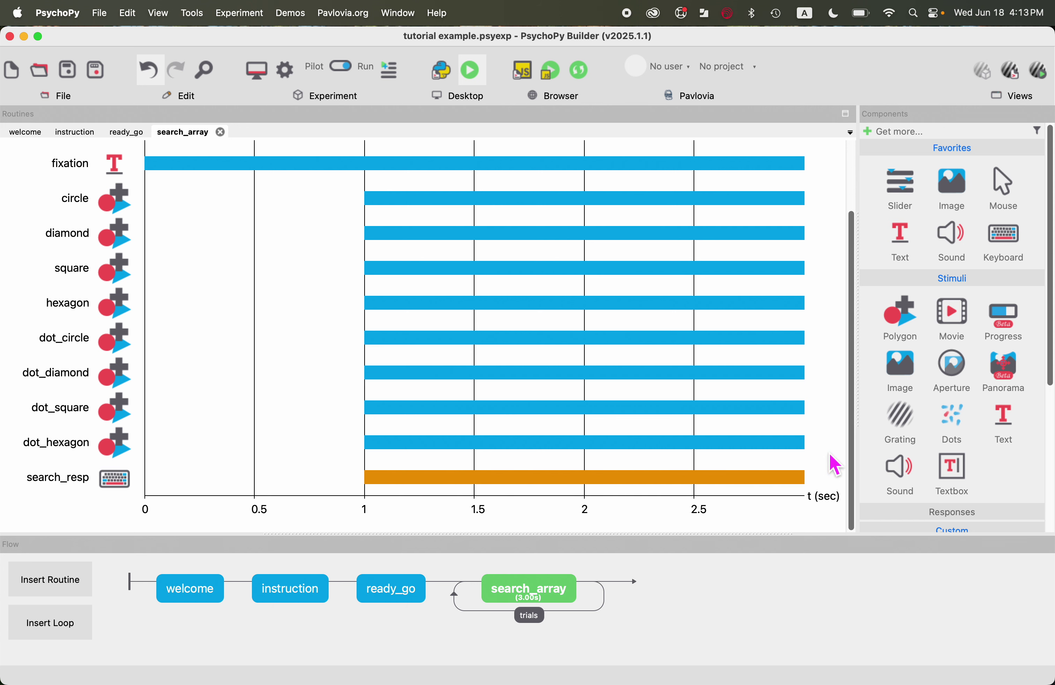
Run the experiment on the desktop, accept the participant dialog, and respond with the left key through the first search trials.
{"action": "left_click_drag", "start_coordinate": [858, 413], "coordinate": [864, 356]}
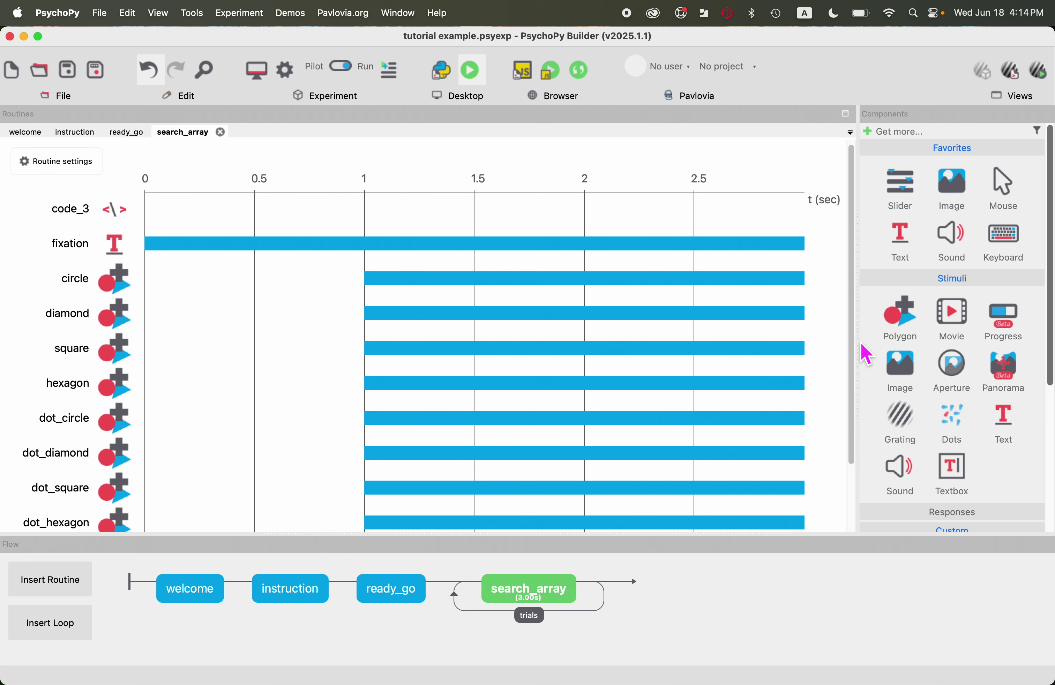
{"action": "left_click", "coordinate": [473, 75]}
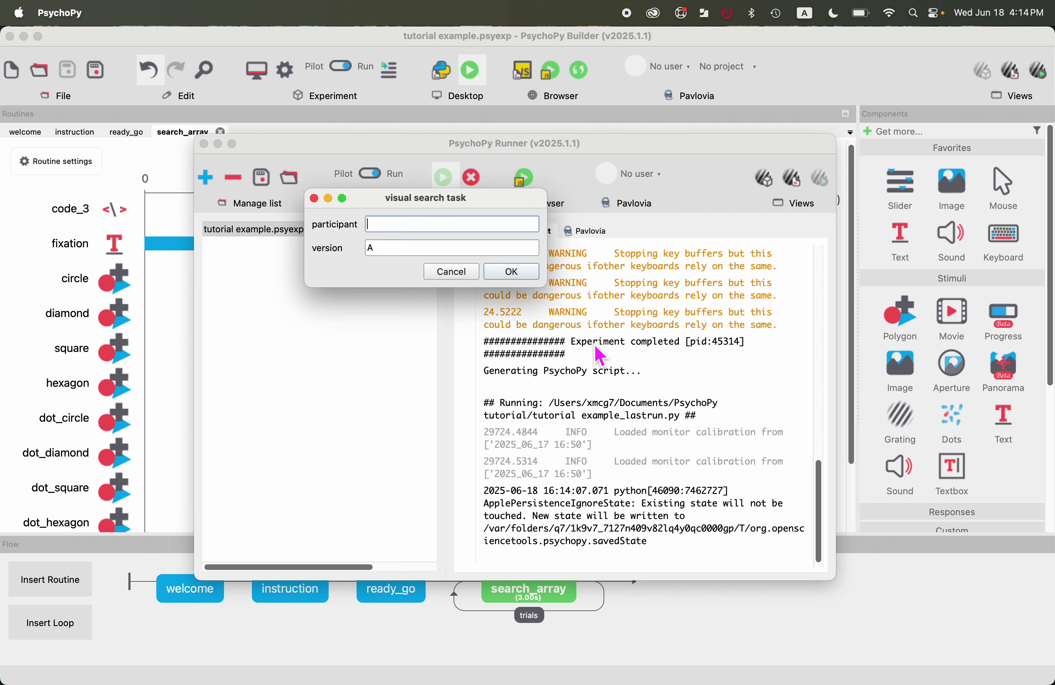
{"action": "left_click", "coordinate": [514, 276]}
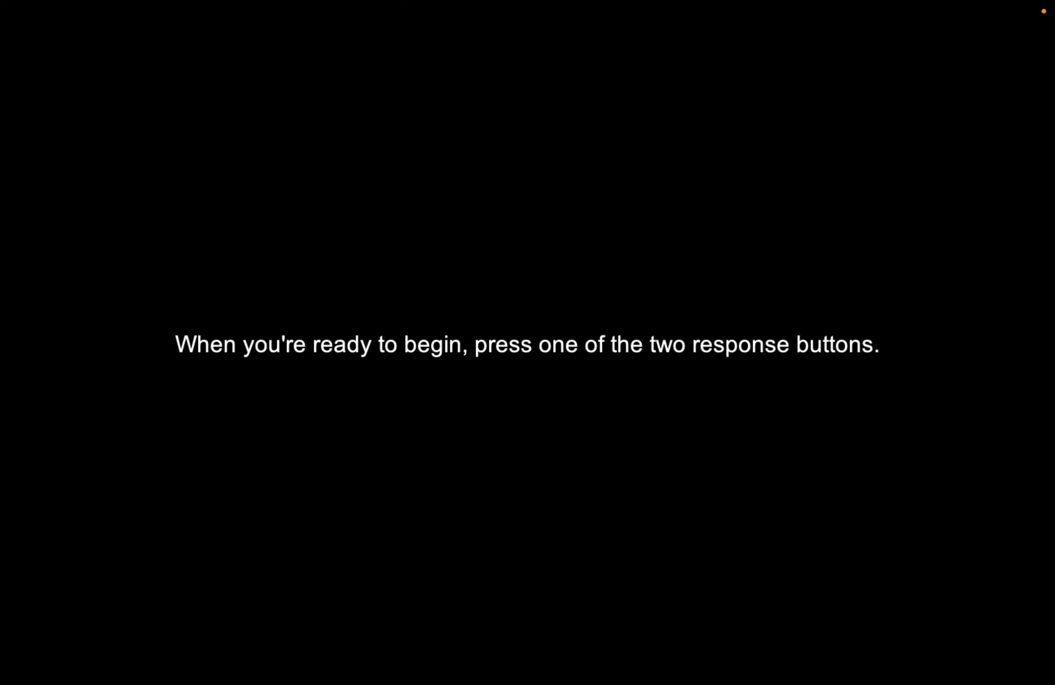
{"action": "key", "text": "Left"}
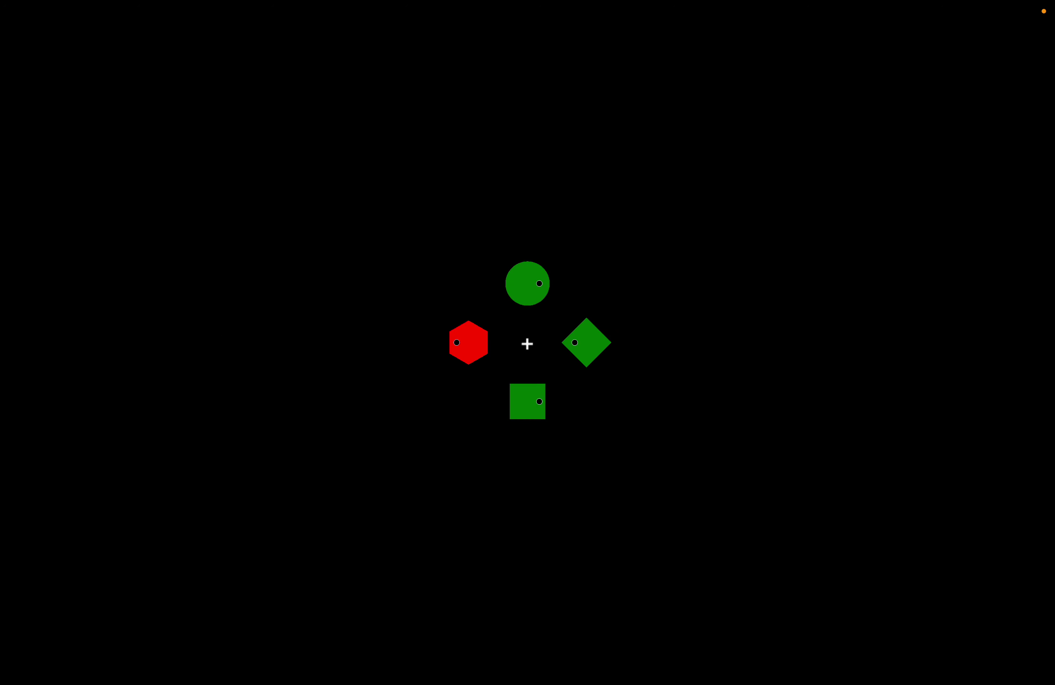
{"action": "key", "text": "Left"}
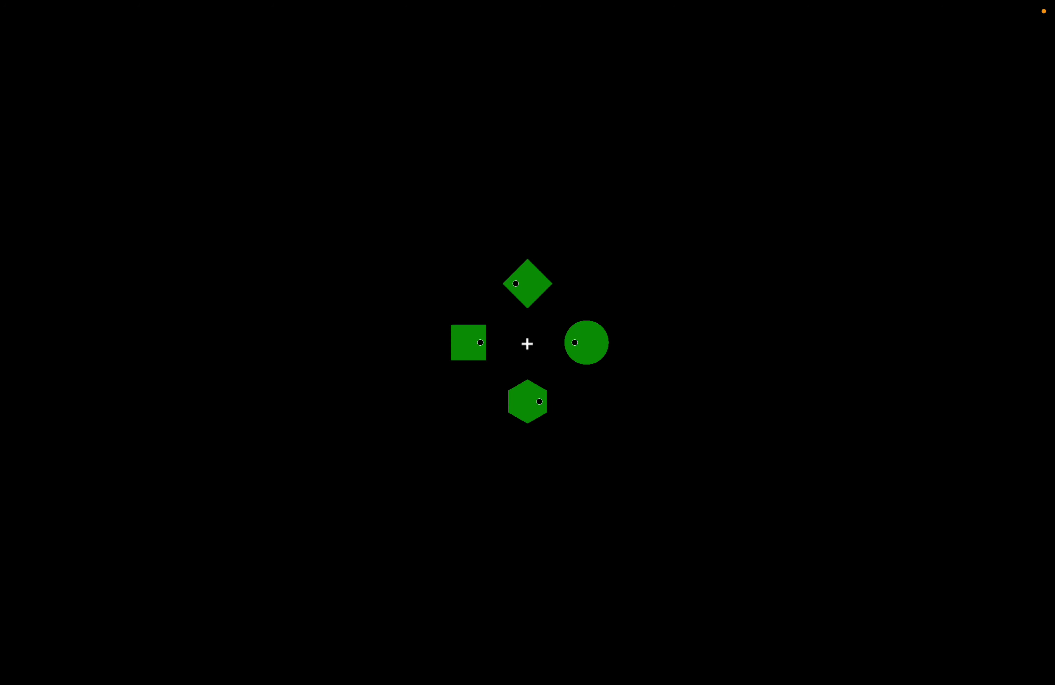
{"action": "key", "text": "Left"}
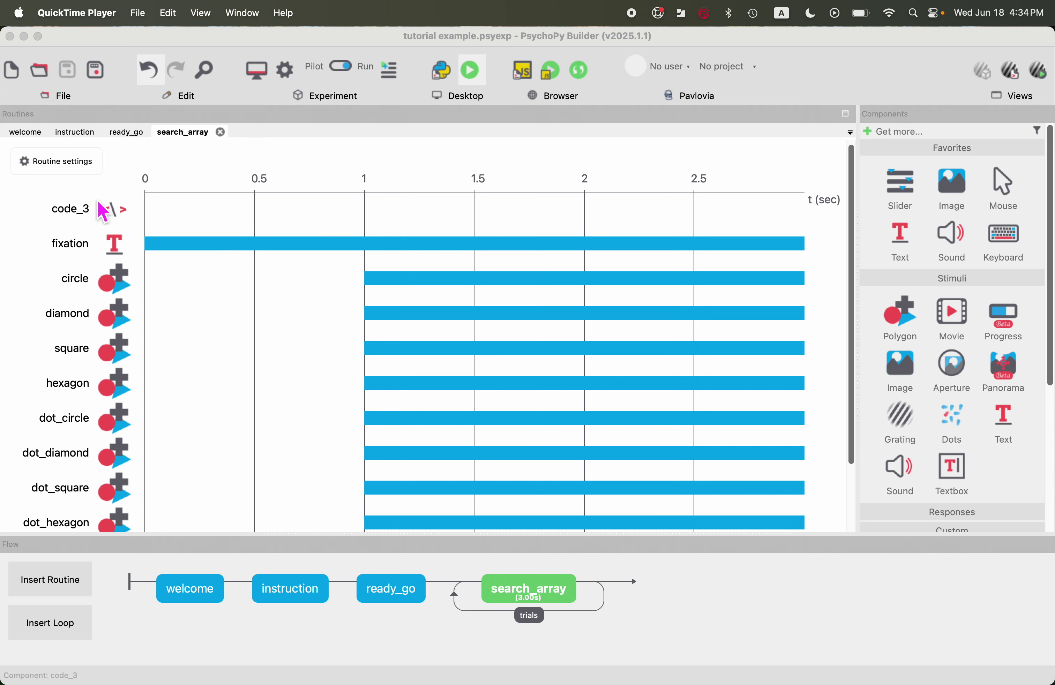
Start the End Routine code of the code_3 component with the comment # save data and thisExp.addData on the following line.
{"action": "left_click", "coordinate": [120, 224]}
{"action": "left_click", "coordinate": [120, 224]}
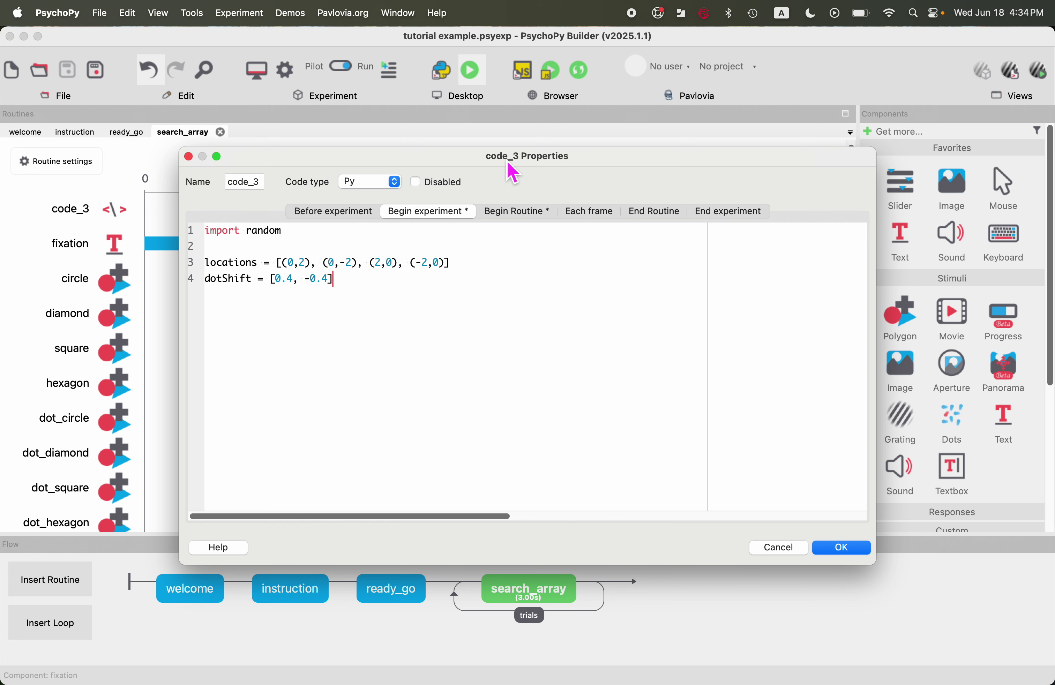
{"action": "left_click", "coordinate": [518, 213]}
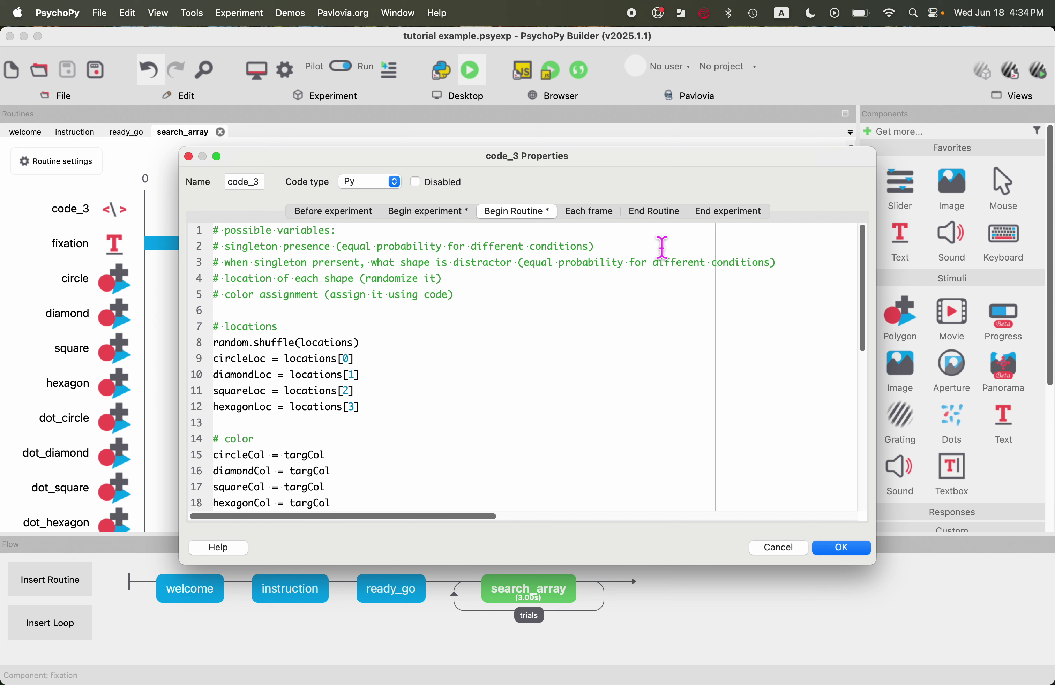
{"action": "left_click", "coordinate": [655, 212]}
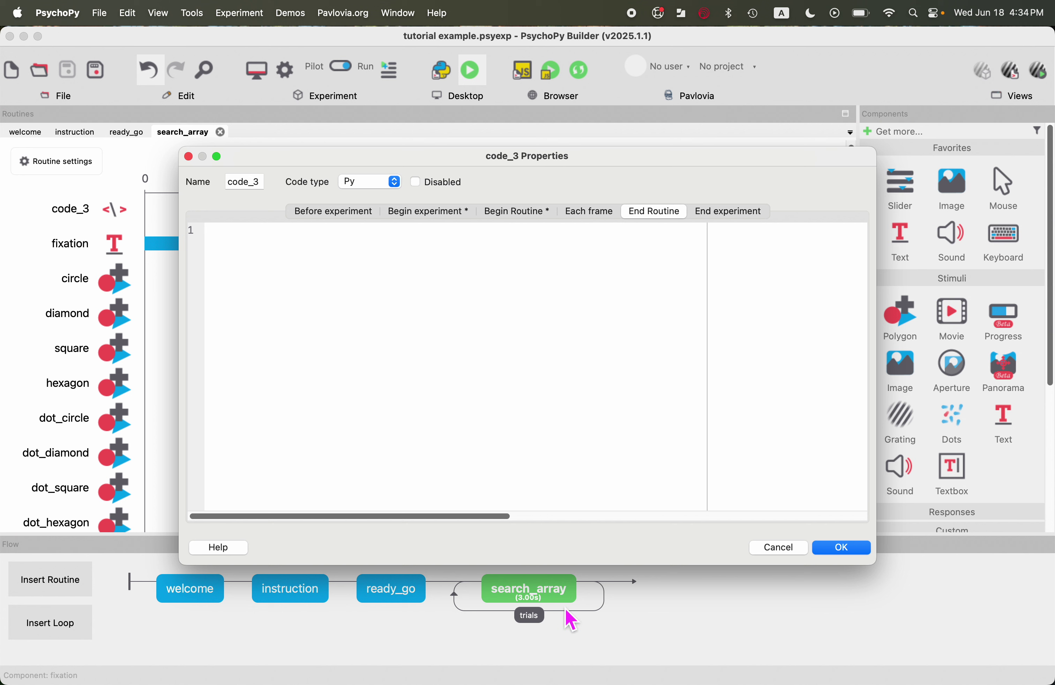
{"action": "left_click", "coordinate": [348, 278]}
{"action": "type", "text": "# save "}
{"action": "type", "text": "data "}
{"action": "type", "text": "this"}
{"action": "type", "text": "Exp"}
{"action": "type", "text": ".addData"}
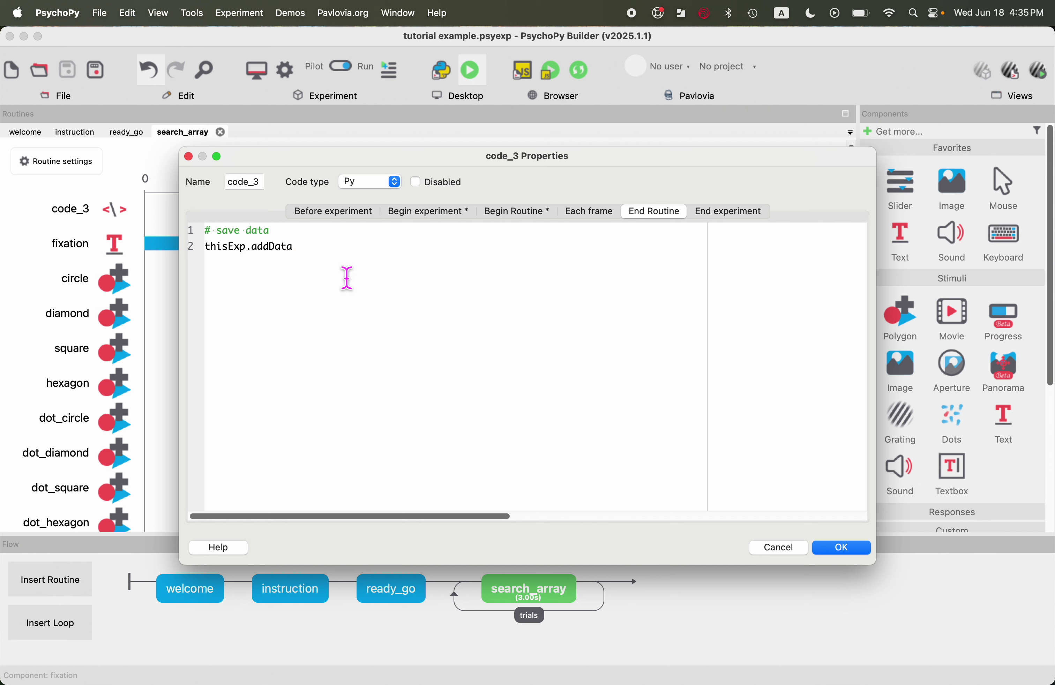
{"action": "left_click", "coordinate": [235, 254]}
{"action": "key", "text": "shift+Left"}
{"action": "left_click", "coordinate": [276, 254]}
{"action": "double_click", "coordinate": [278, 257]}
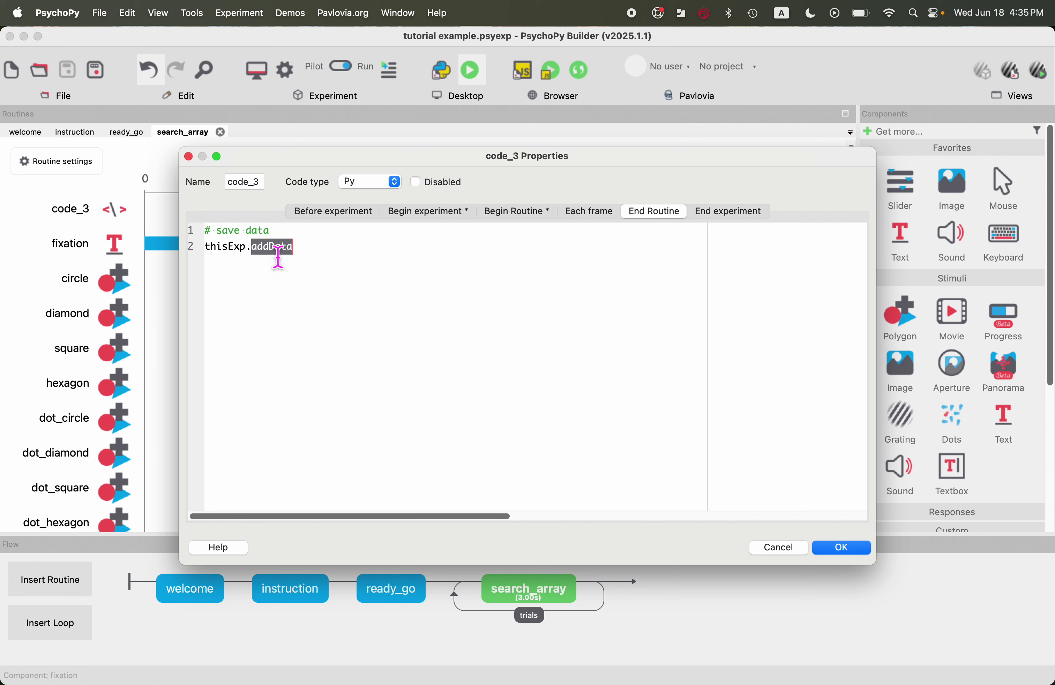
{"action": "left_click", "coordinate": [278, 257]}
{"action": "key", "text": "shift+Left"}
Complete the addData call so it reads thisExp.addData("circleLoc", circleLoc).
{"action": "left_click", "coordinate": [340, 257]}
{"action": "type", "text": "("}
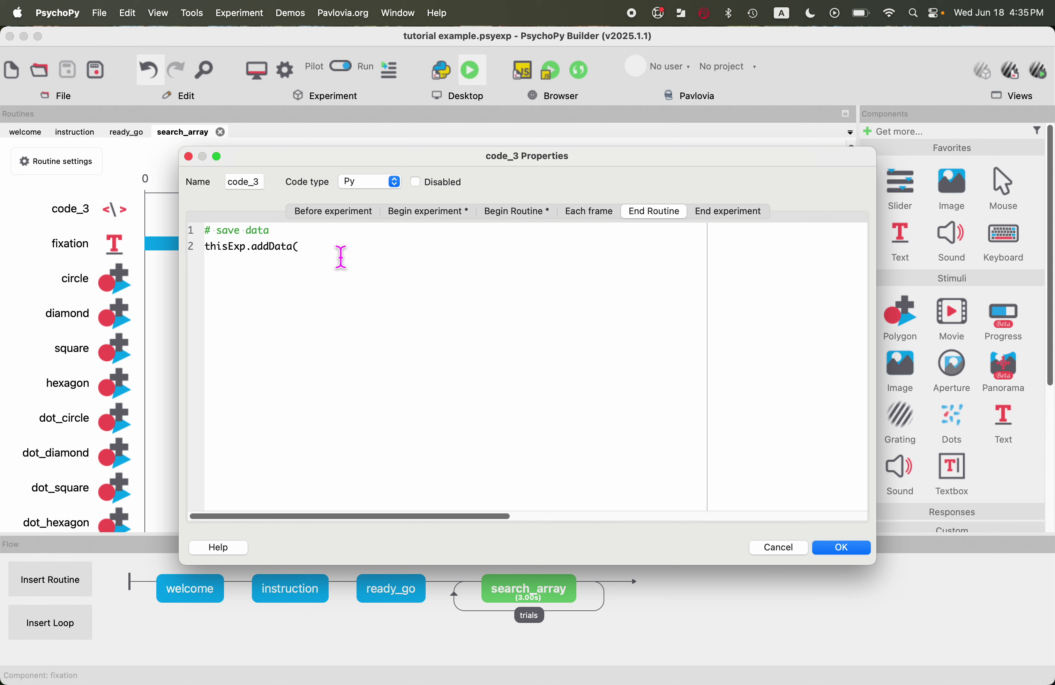
{"action": "type", "text": ")"}
{"action": "type", "text": "\""}
{"action": "type", "text": "circleLoc"}
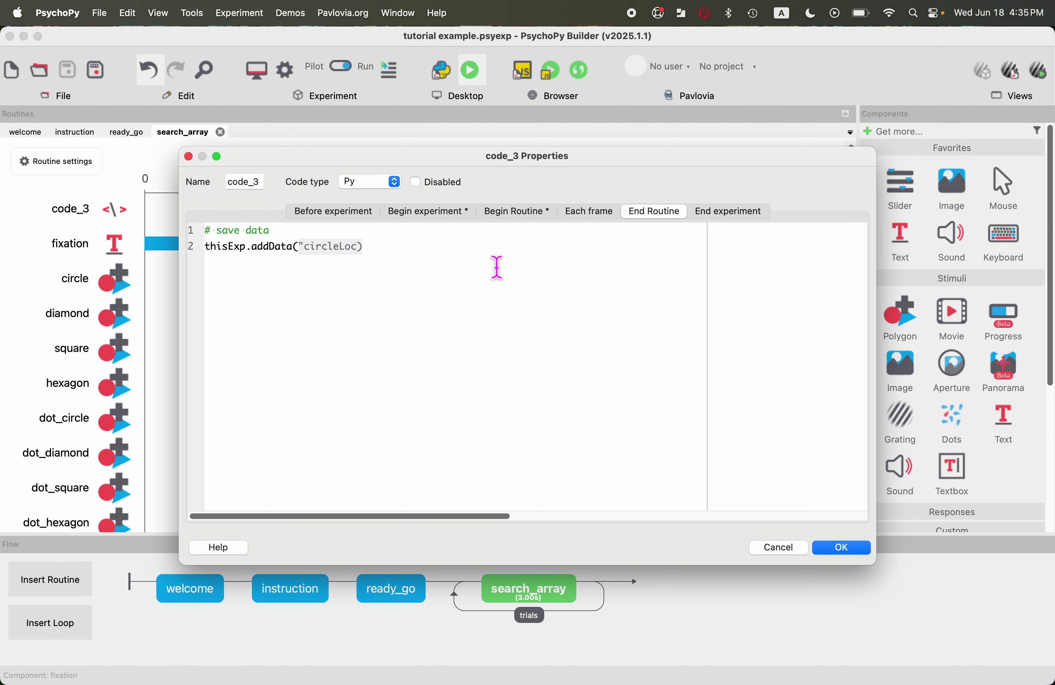
{"action": "type", "text": "\", "}
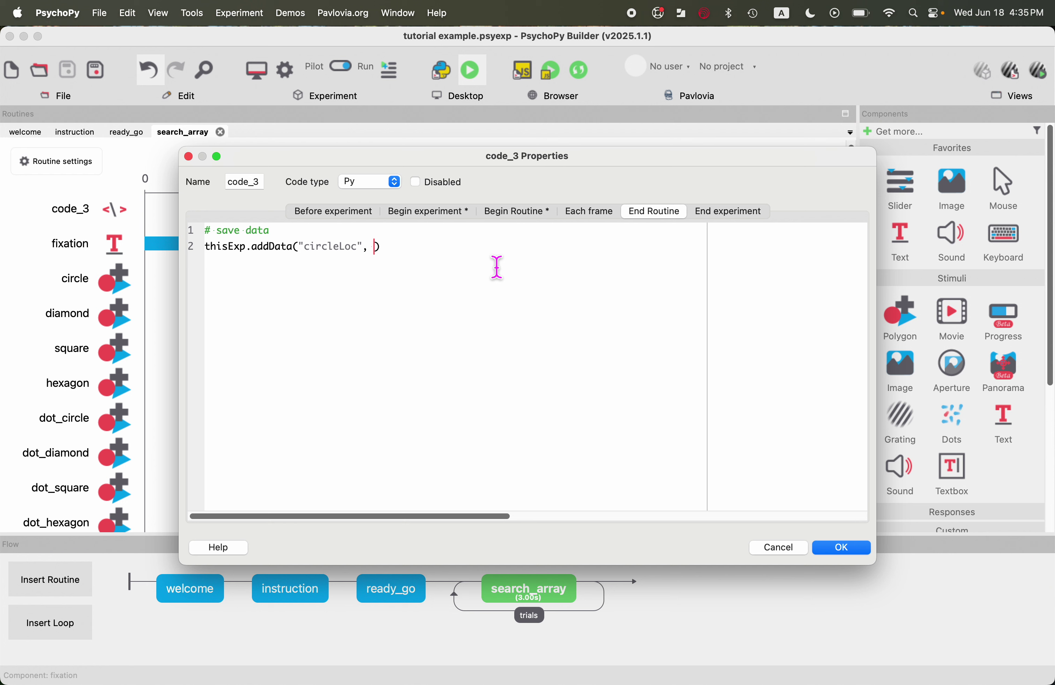
{"action": "type", "text": "circleLoc"}
{"action": "left_click_drag", "start_coordinate": [435, 250], "coordinate": [377, 250]}
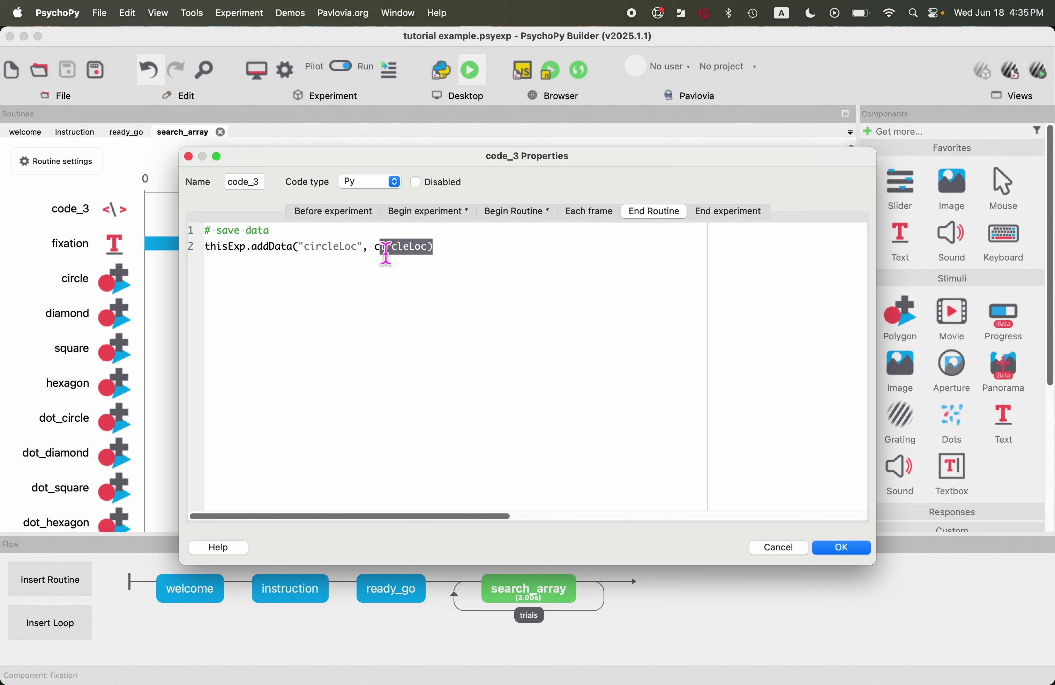
{"action": "left_click", "coordinate": [381, 253]}
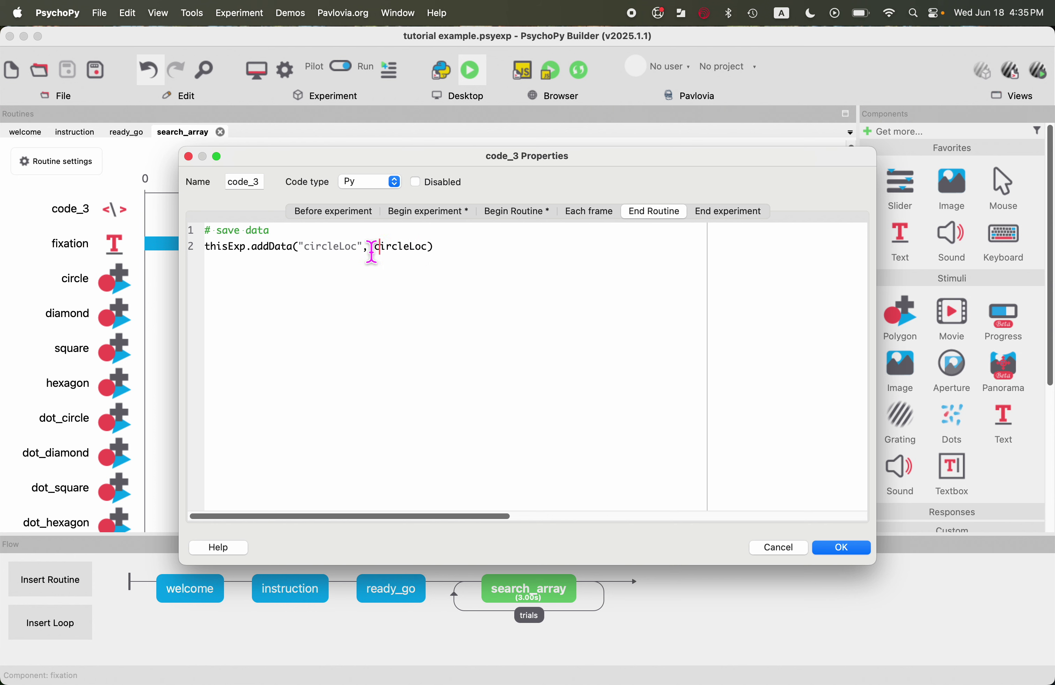
{"action": "left_click_drag", "start_coordinate": [368, 253], "coordinate": [306, 251]}
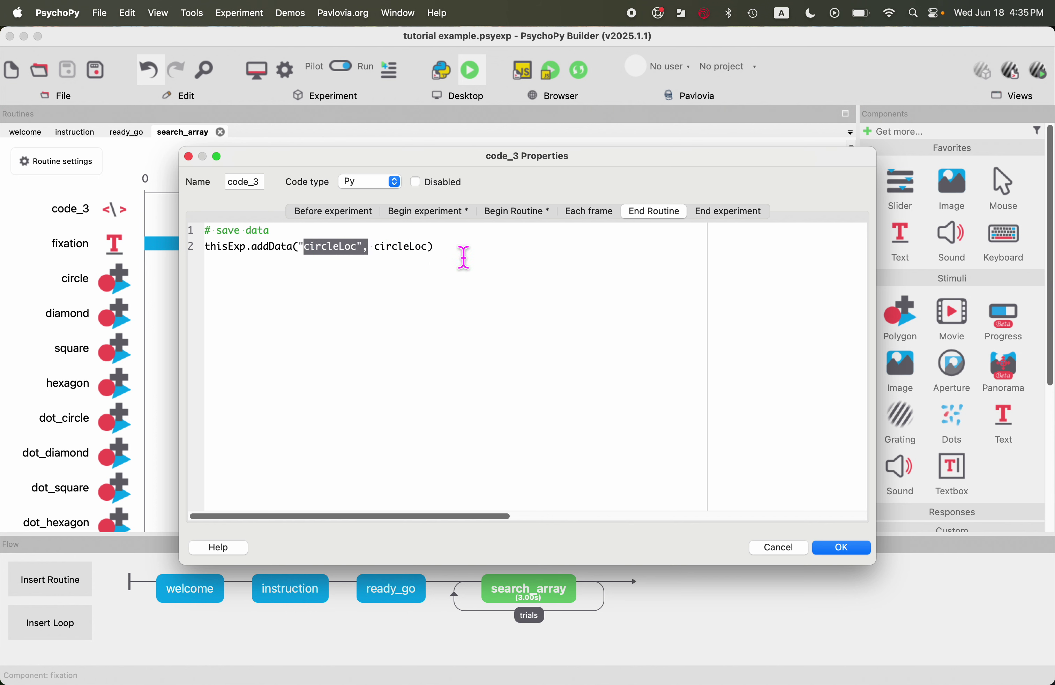
{"action": "left_click", "coordinate": [520, 265]}
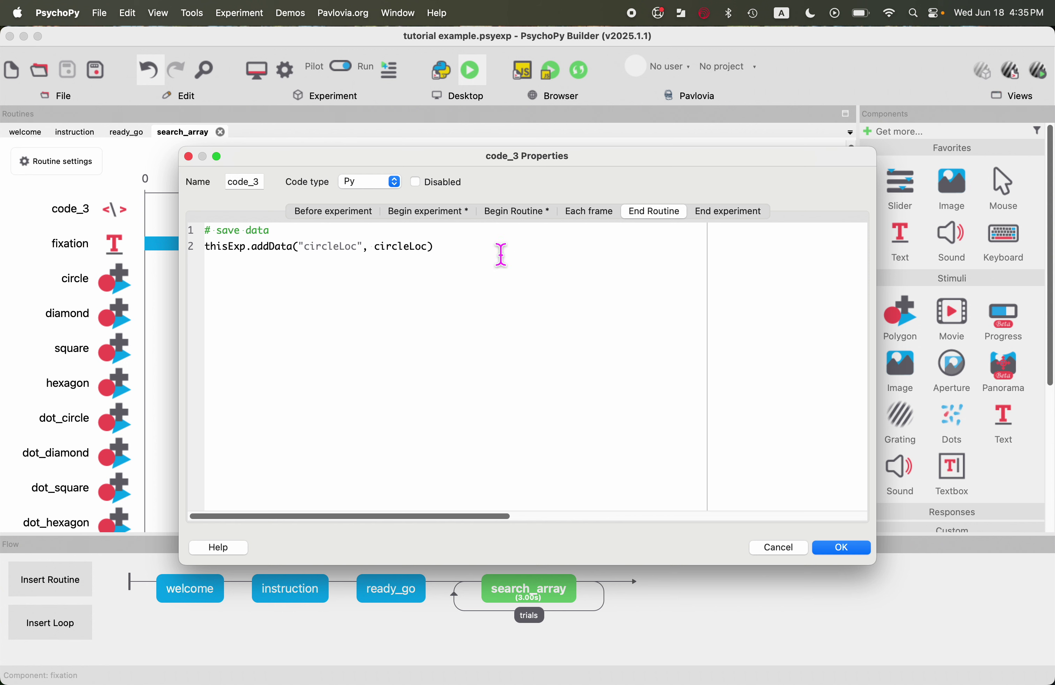
Duplicate the circleLoc addData line and adapt the copies to save diamondLoc, squareLoc and hexagonLoc under matching names.
{"action": "left_click_drag", "start_coordinate": [322, 263], "coordinate": [169, 247]}
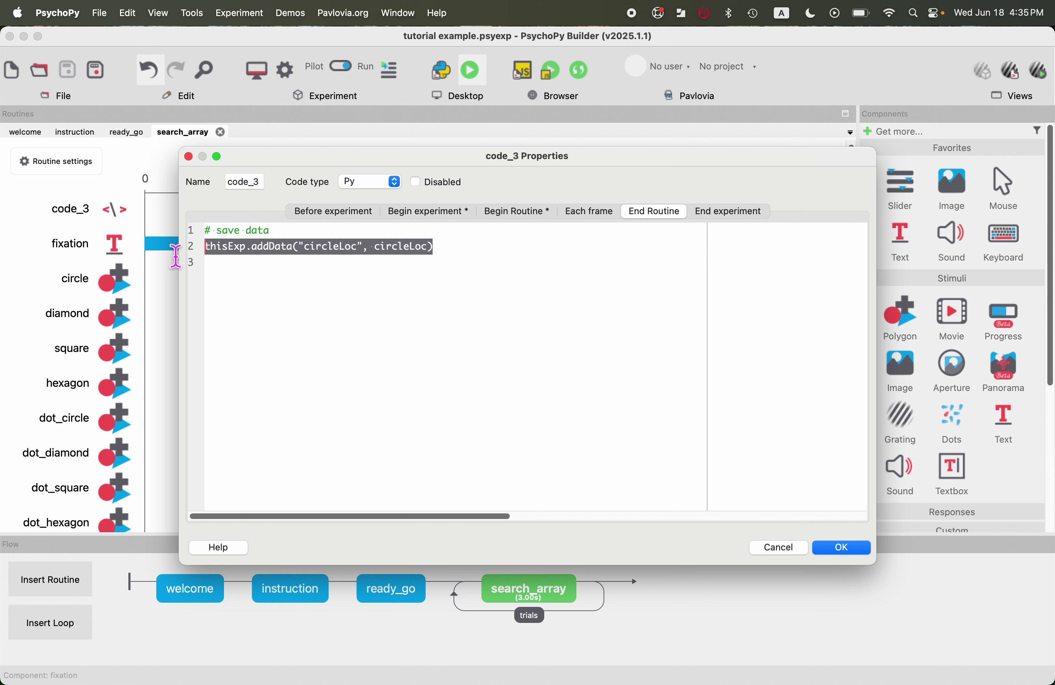
{"action": "key", "text": "super+c"}
{"action": "left_click", "coordinate": [247, 272]}
{"action": "key", "text": "super+v"}
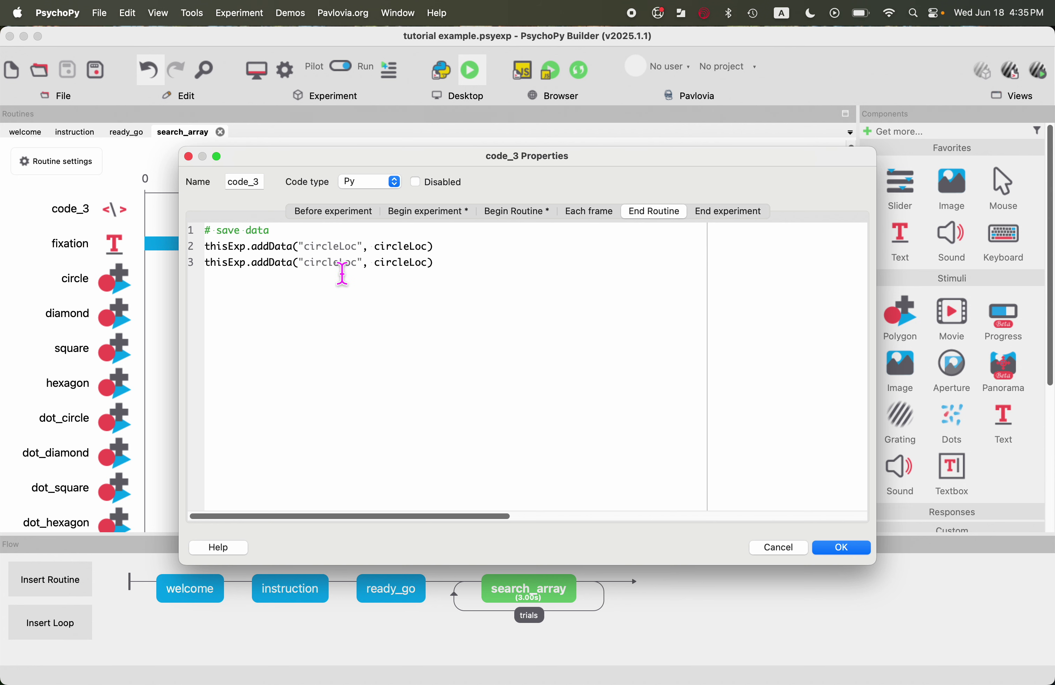
{"action": "left_click_drag", "start_coordinate": [341, 272], "coordinate": [308, 273]}
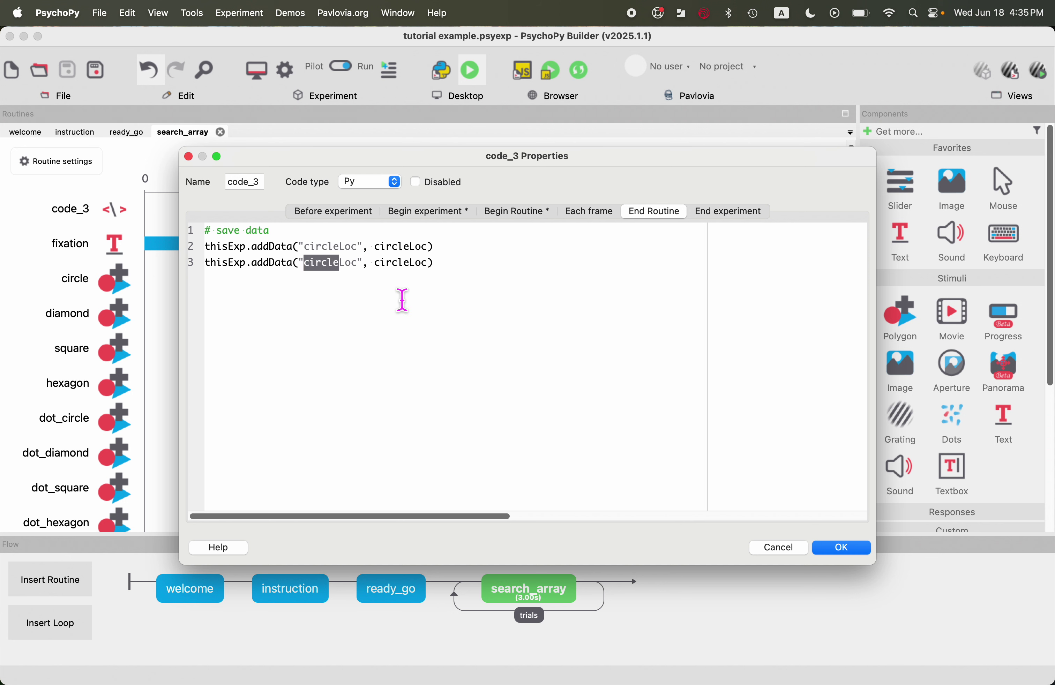
{"action": "type", "text": "diamond"}
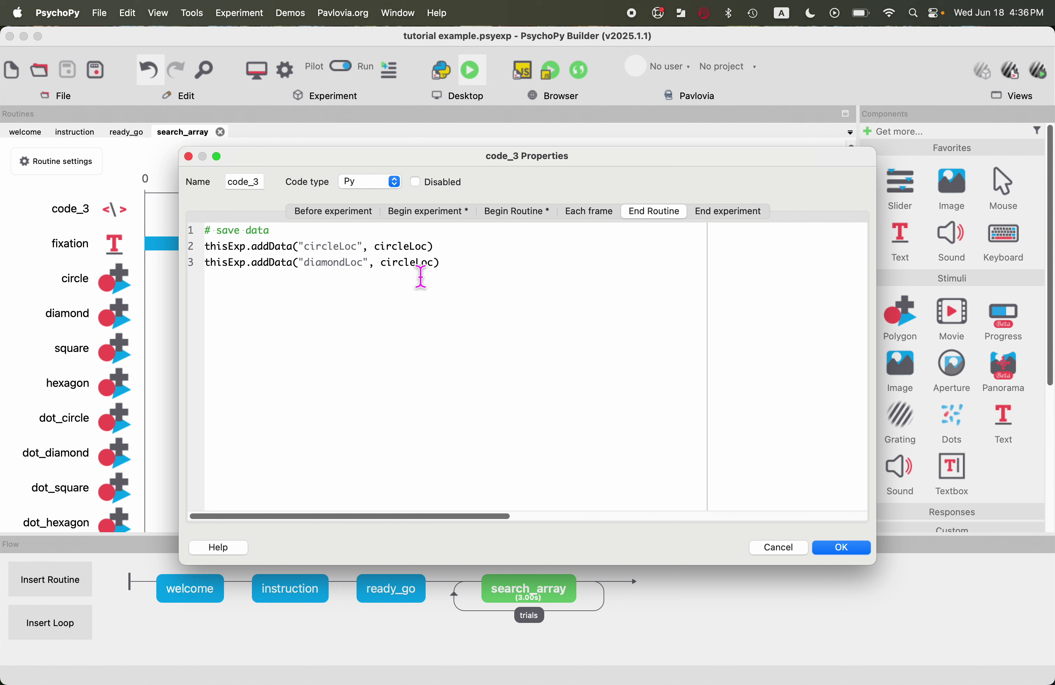
{"action": "left_click_drag", "start_coordinate": [415, 272], "coordinate": [387, 271]}
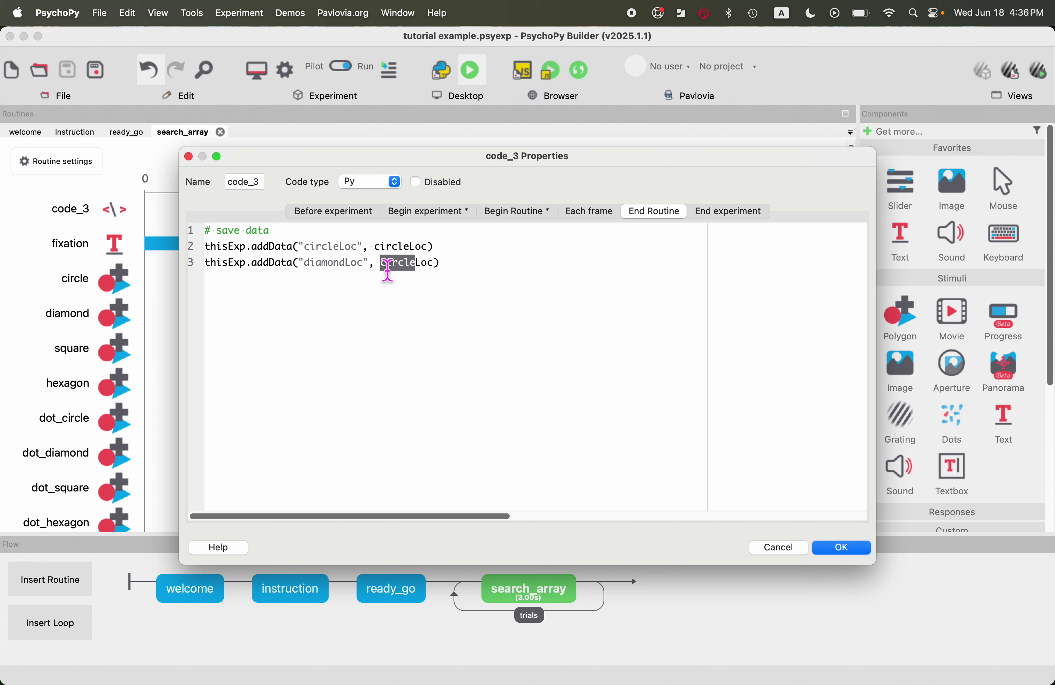
{"action": "type", "text": "diamond"}
{"action": "key", "text": "super+v"}
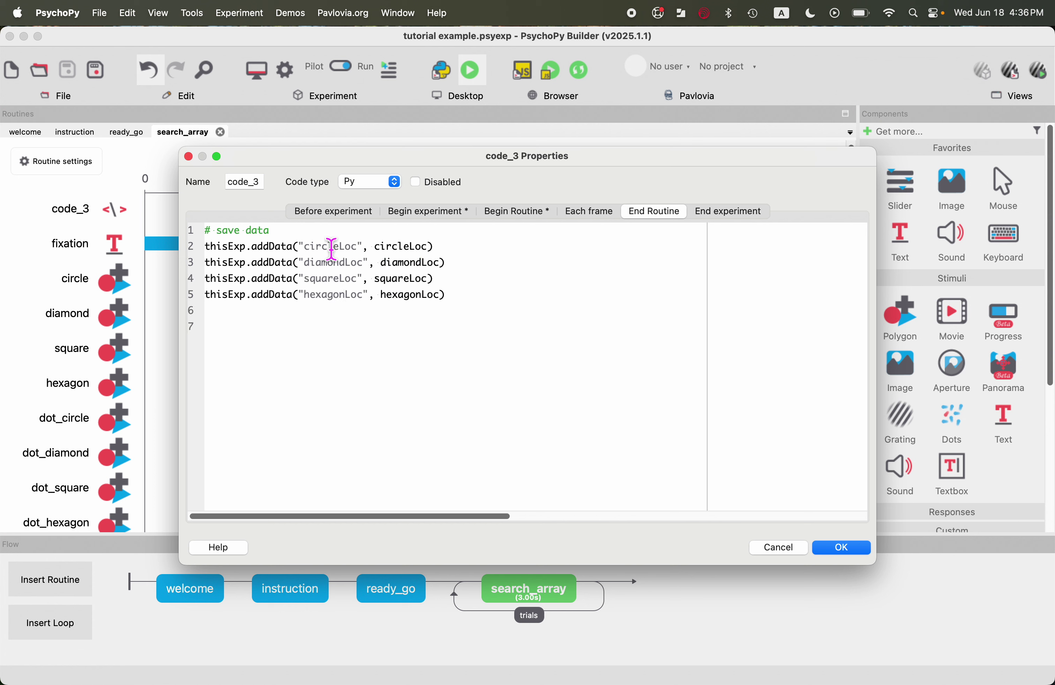
Insert the comment # locations above the four location lines and the comment # color below them.
{"action": "key", "text": "Return"}
{"action": "type", "text": "# "}
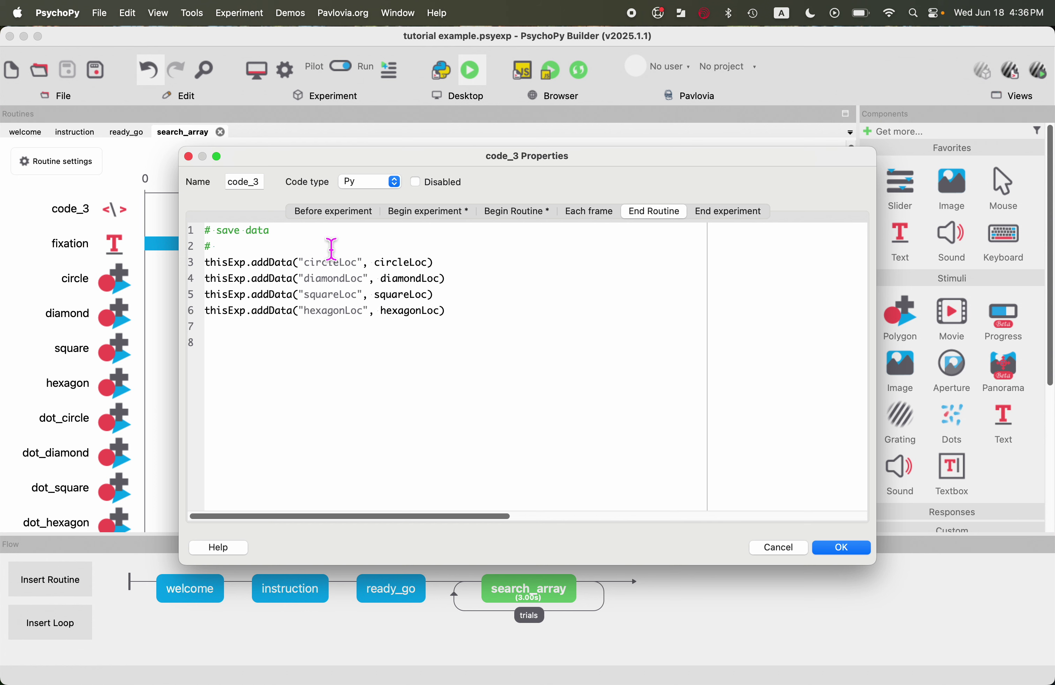
{"action": "type", "text": "locations"}
{"action": "left_click", "coordinate": [332, 358]}
{"action": "type", "text": "# color"}
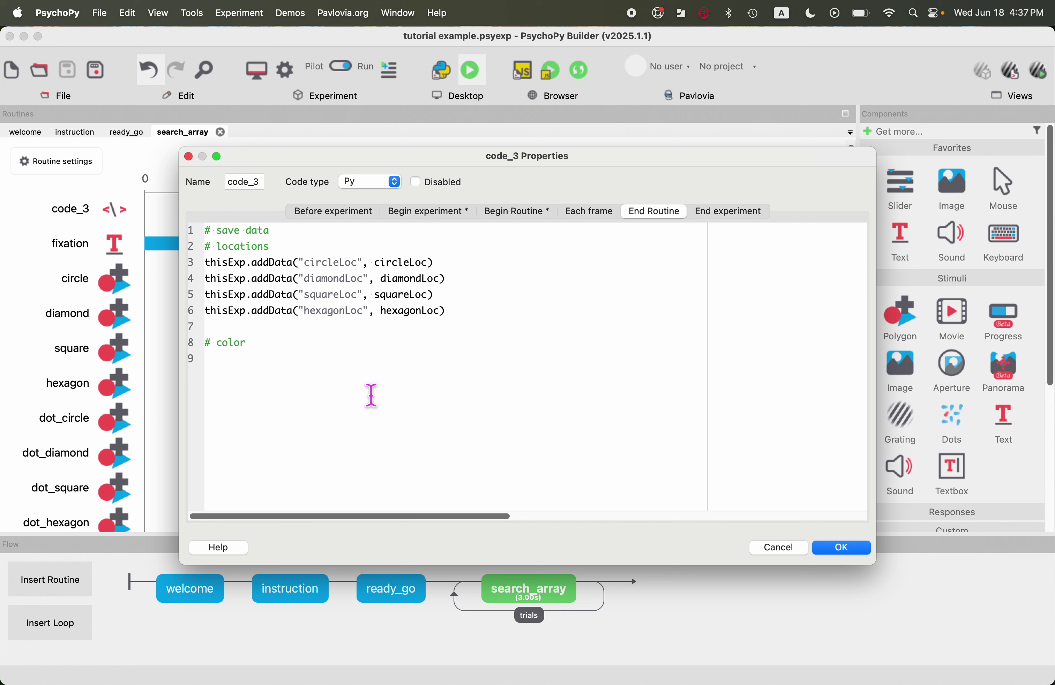
Paste the copied addData line under # color and change it to thisExp.addData("circleCol", circleCol).
{"action": "key", "text": "super+v"}
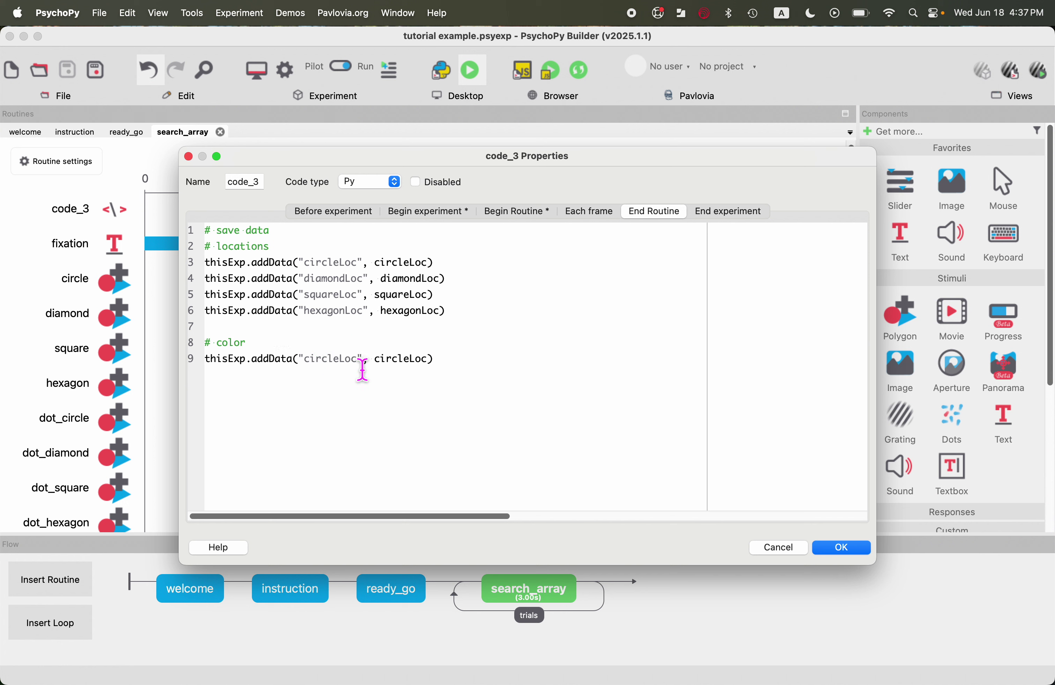
{"action": "left_click_drag", "start_coordinate": [362, 370], "coordinate": [348, 368]}
{"action": "type", "text": "Col"}
{"action": "left_click_drag", "start_coordinate": [430, 364], "coordinate": [419, 365]}
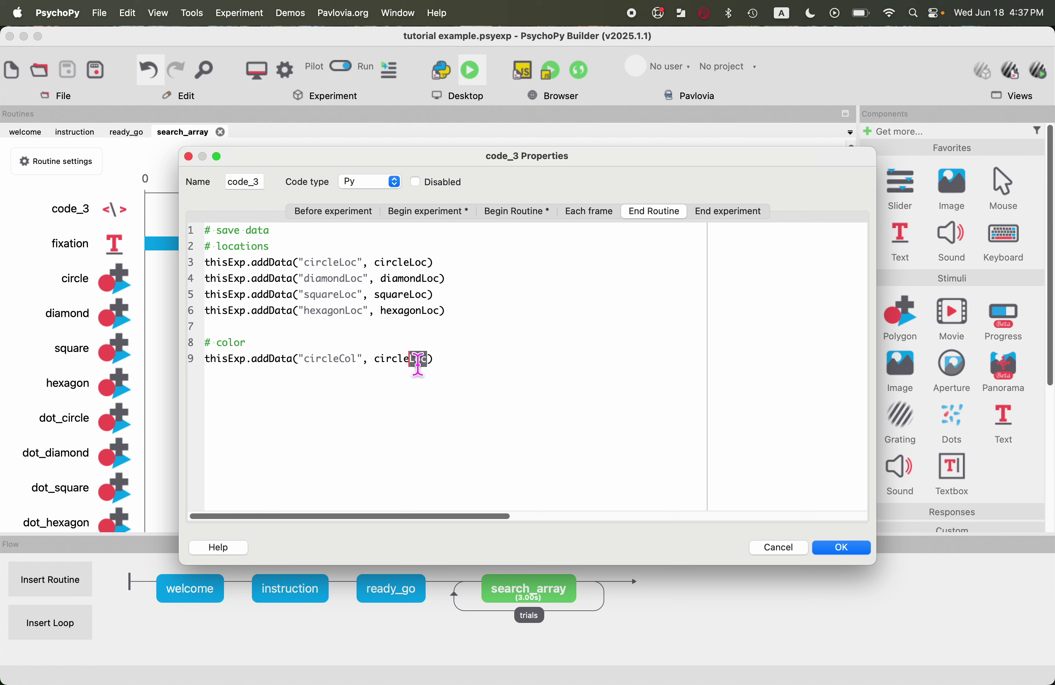
{"action": "type", "text": "Col"}
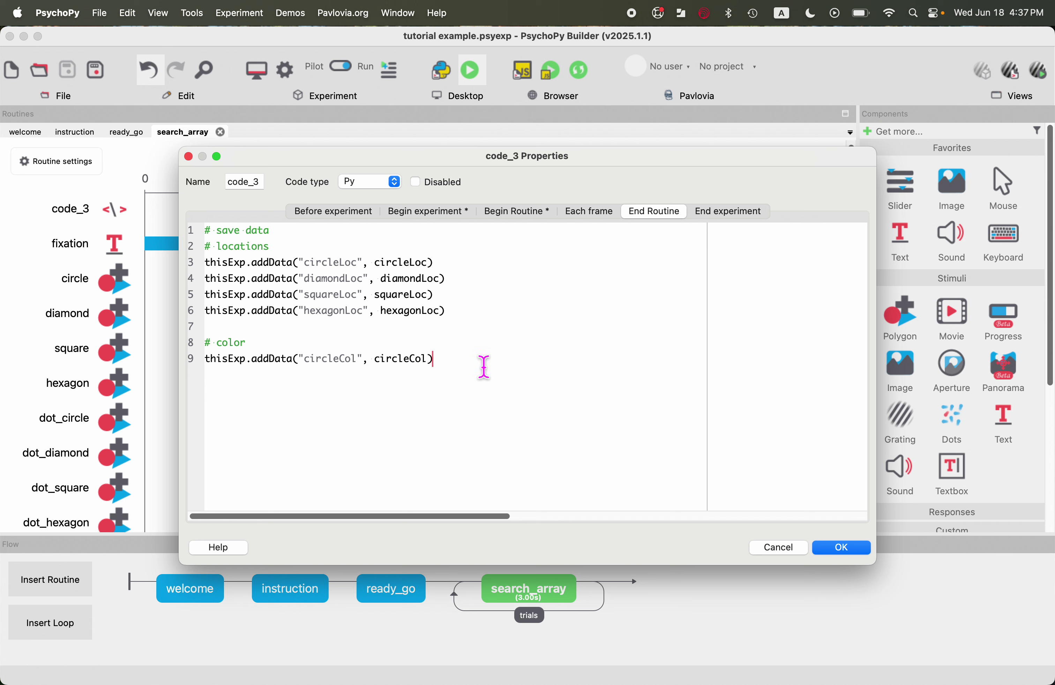
Duplicate the circleCol line and adapt the copies to save diamondCol, squareCol and hexagonCol.
{"action": "left_click_drag", "start_coordinate": [484, 367], "coordinate": [155, 361]}
{"action": "key", "text": "super+c"}
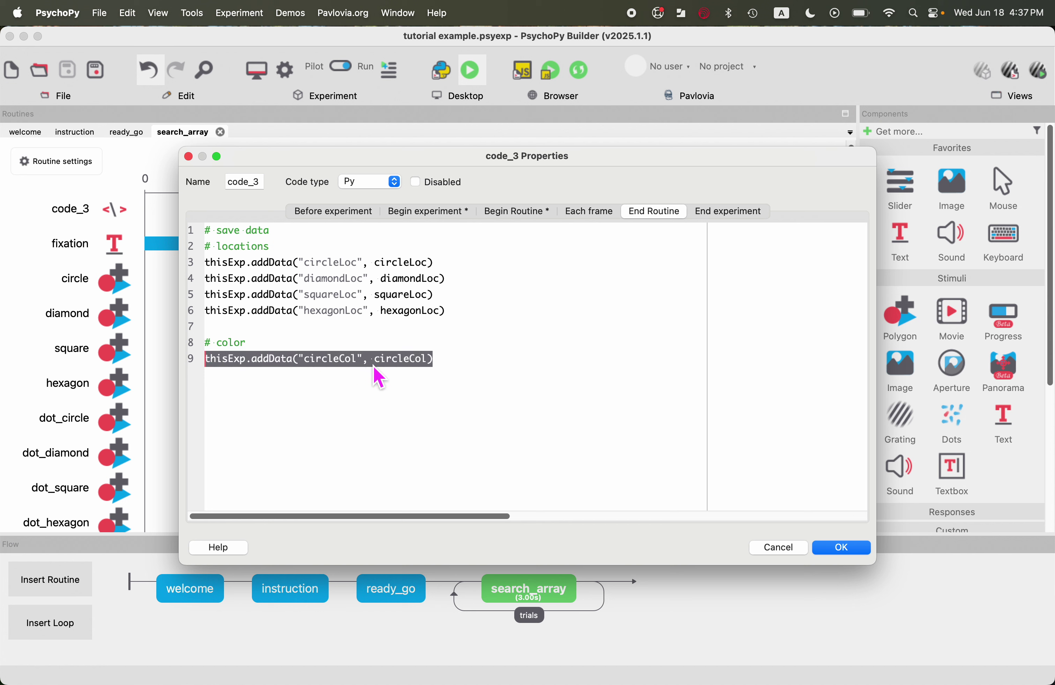
{"action": "left_click", "coordinate": [482, 364]}
{"action": "key", "text": "Return"}
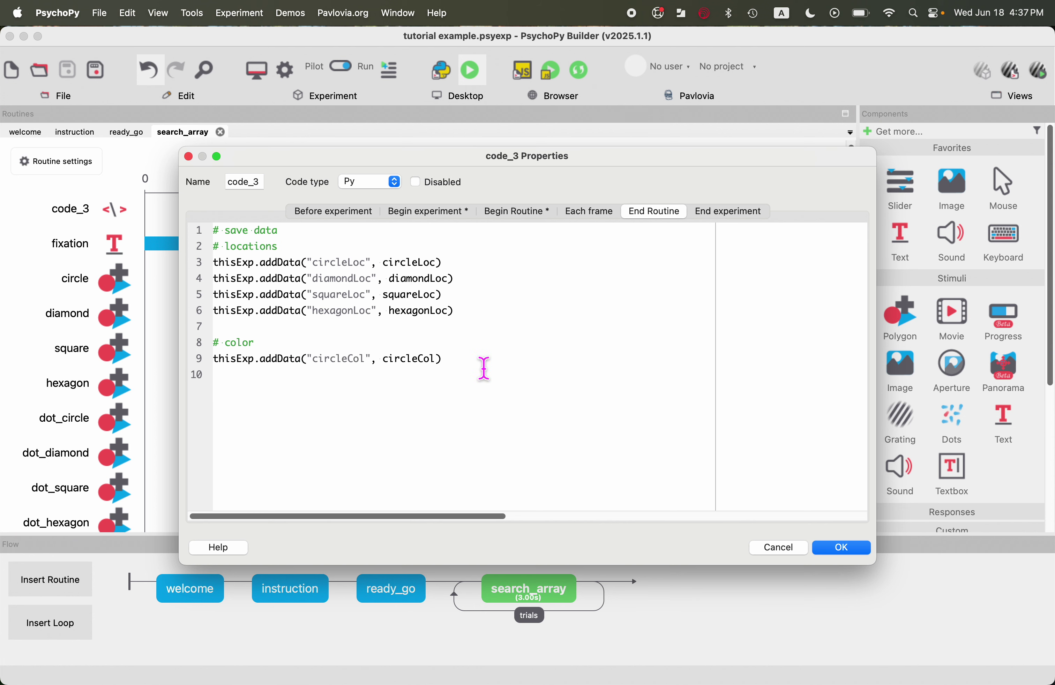
{"action": "key", "text": "super+v"}
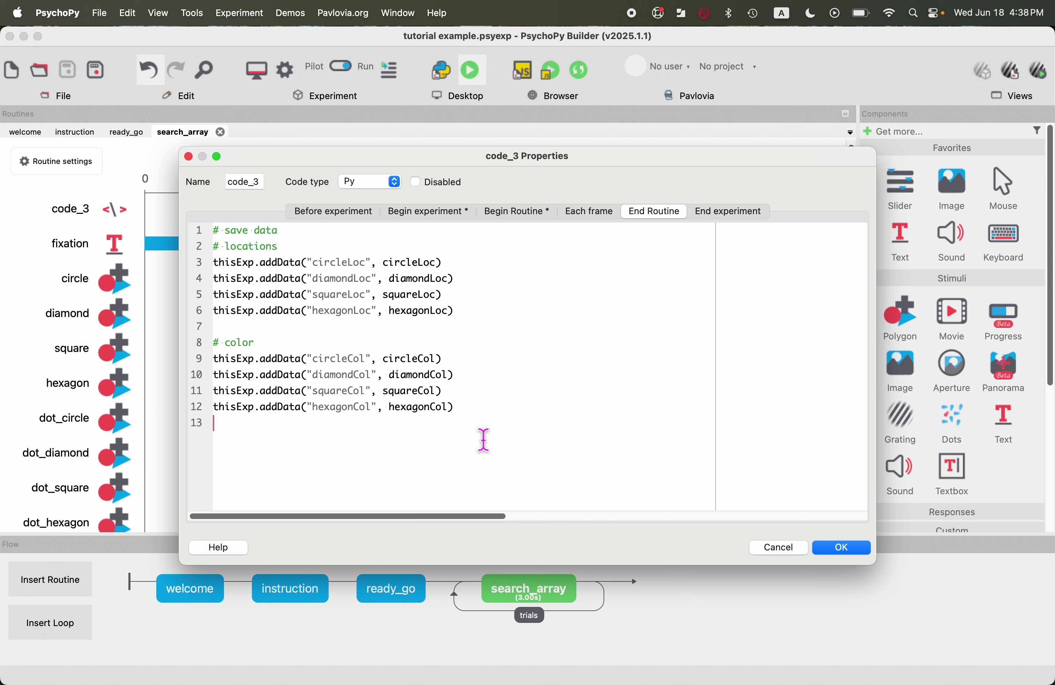
Paste the copied addData line below the color lines, separated by a blank line, and change it to thisExp.addData("targCol", targCol).
{"action": "key", "text": "Return"}
{"action": "key", "text": "super+v"}
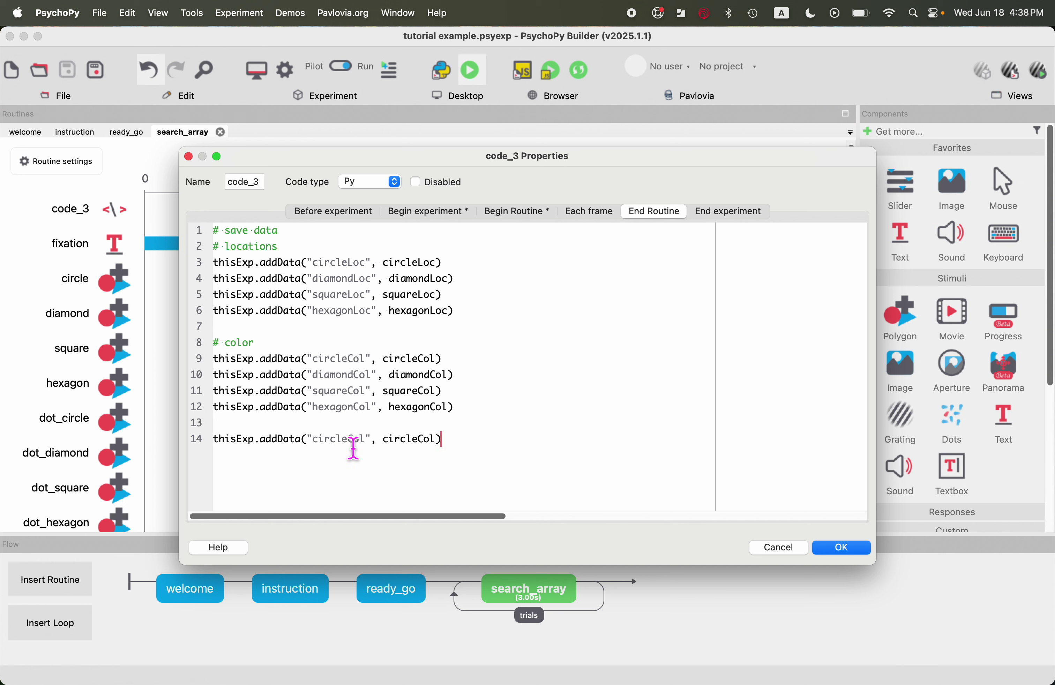
{"action": "left_click_drag", "start_coordinate": [347, 441], "coordinate": [316, 449]}
{"action": "type", "text": "targ"}
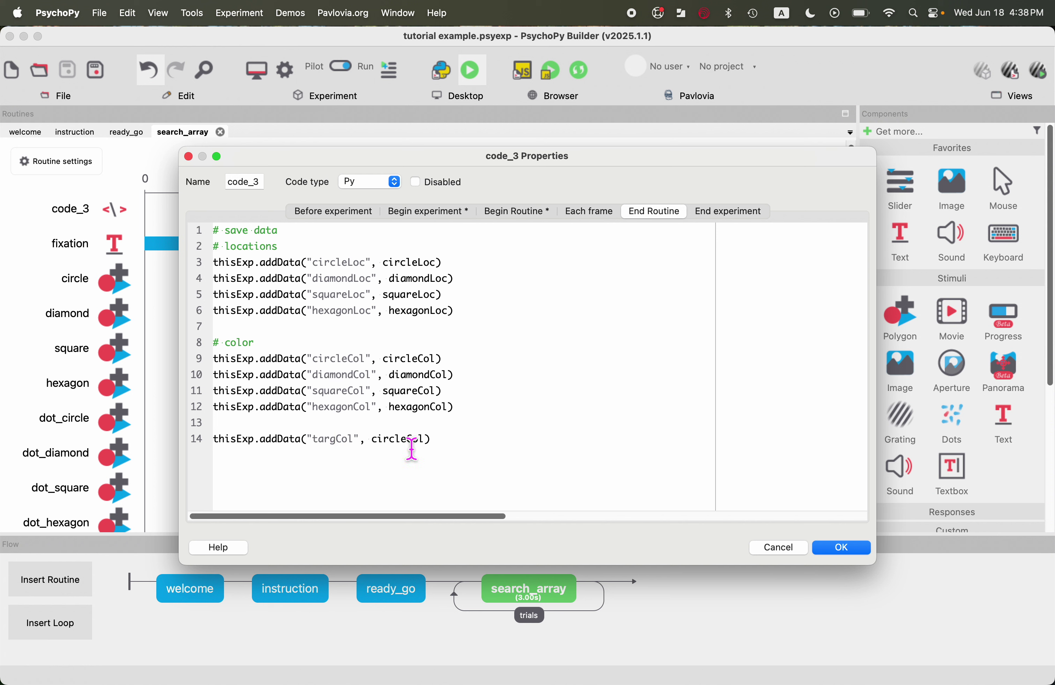
{"action": "left_click_drag", "start_coordinate": [405, 444], "coordinate": [376, 448]}
{"action": "type", "text": "targ"}
Paste another addData line below the targCol line and change it to thisExp.addData("singCol", singCol).
{"action": "key", "text": "Return"}
{"action": "key", "text": "super+v"}
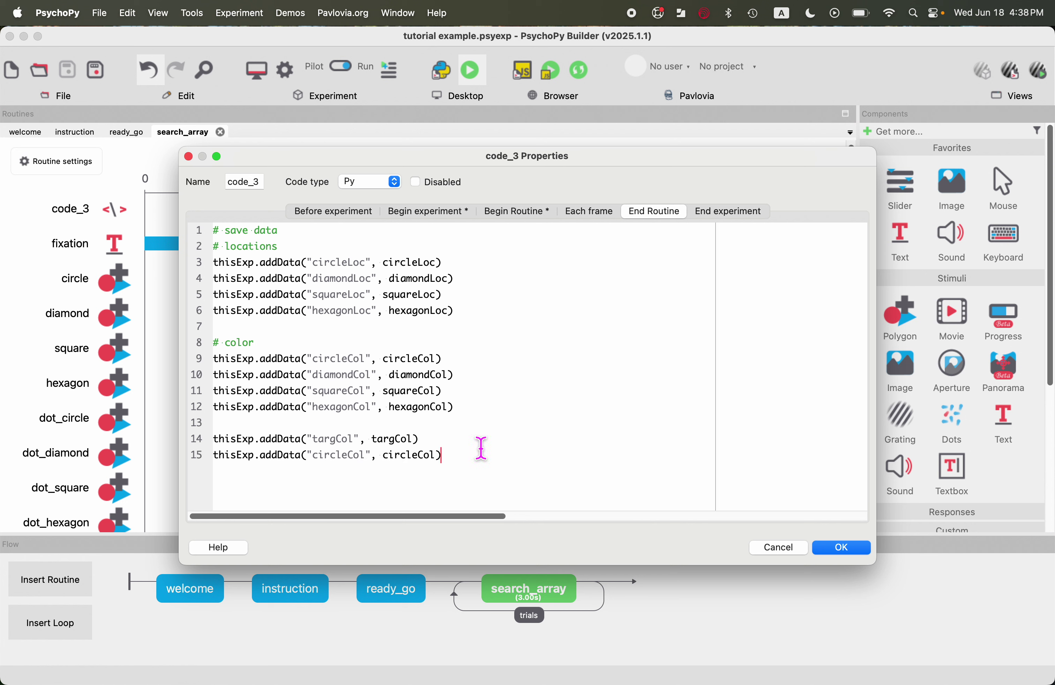
{"action": "left_click_drag", "start_coordinate": [349, 456], "coordinate": [318, 464]}
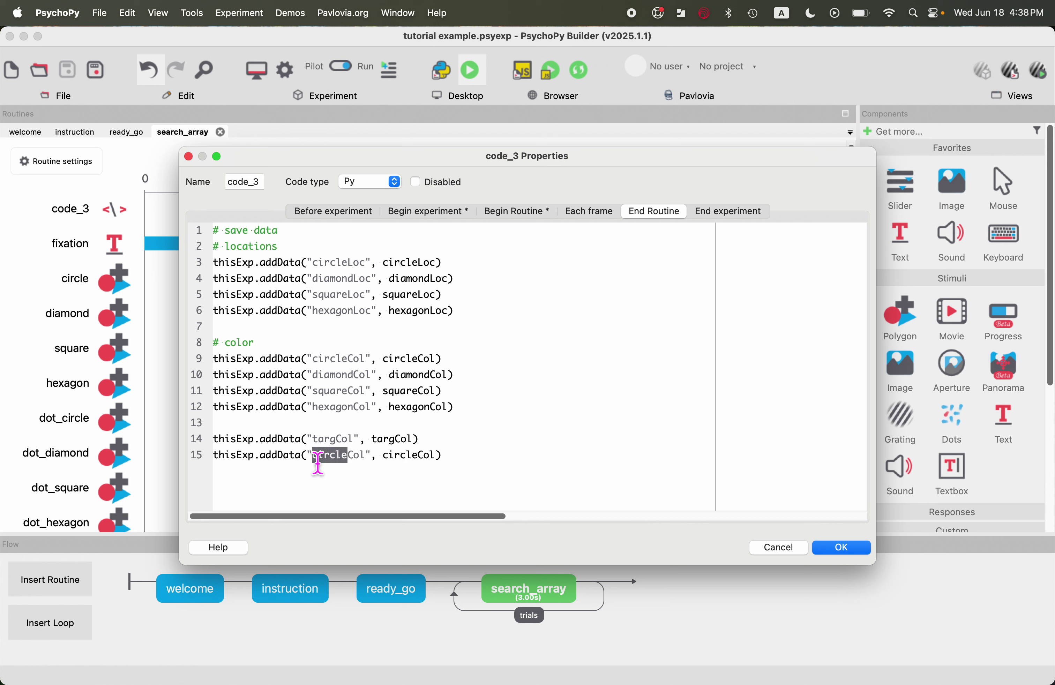
{"action": "type", "text": "sing"}
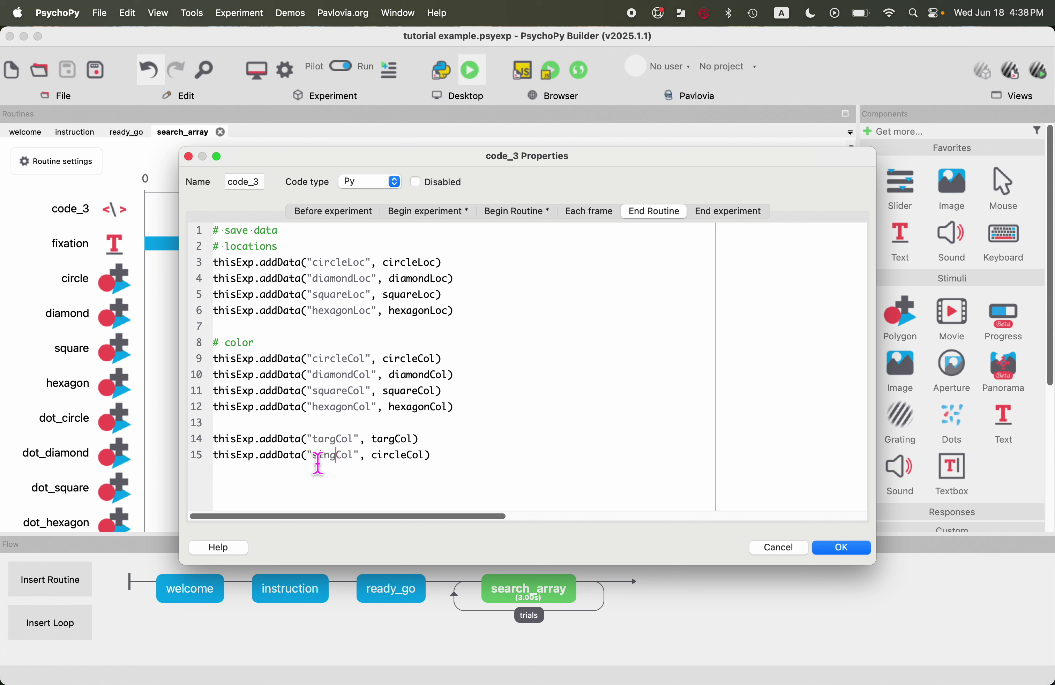
{"action": "left_click_drag", "start_coordinate": [405, 464], "coordinate": [371, 464]}
{"action": "type", "text": "sin"}
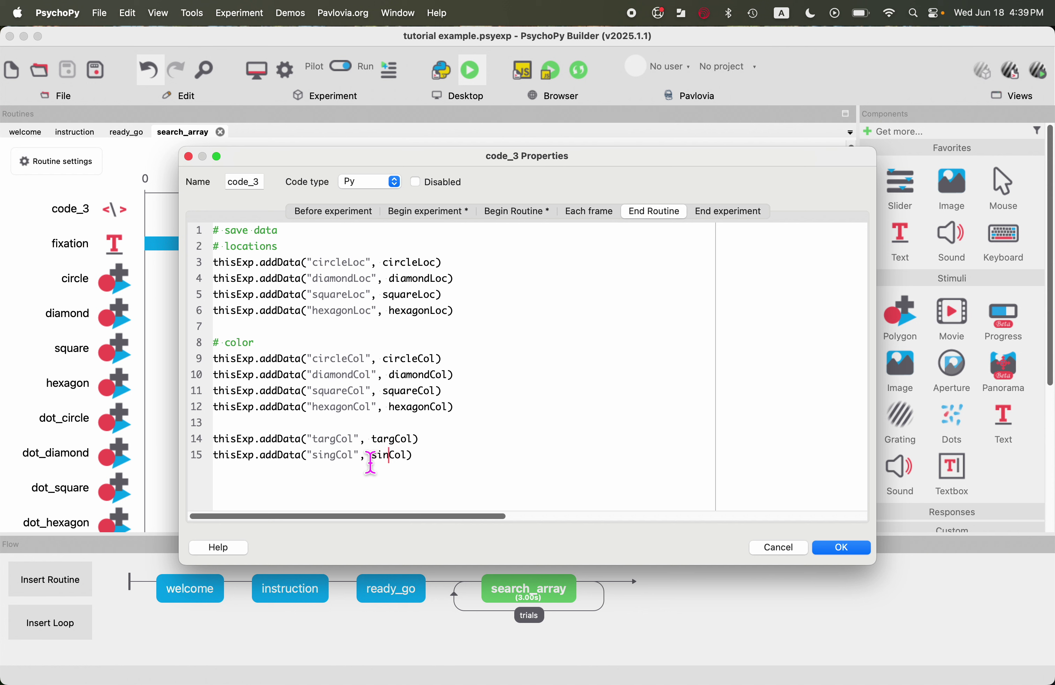
{"action": "type", "text": "g"}
Insert the comment # dot location below the singCol line, separated by a blank line.
{"action": "left_click", "coordinate": [534, 476]}
{"action": "key", "text": "Return"}
{"action": "type", "text": "#"}
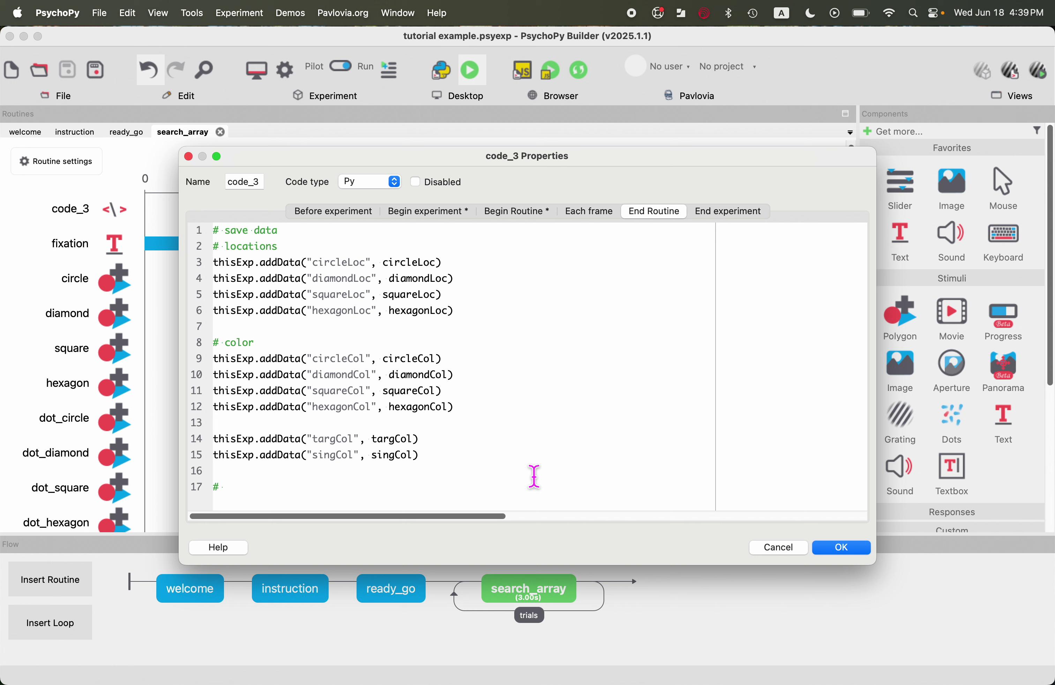
{"action": "type", "text": " dot location"}
{"action": "key", "text": "Return"}
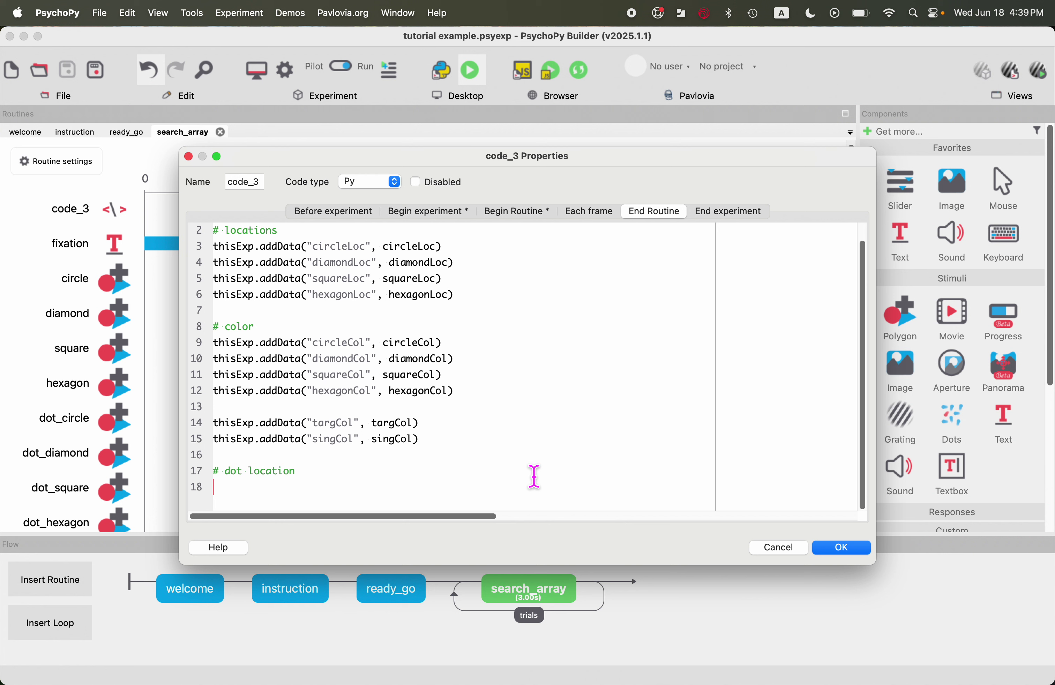
Under # dot location, add addData lines that save circleDot, diamondDot, squareDot and hexagonDot under matching names.
{"action": "key", "text": "super+v"}
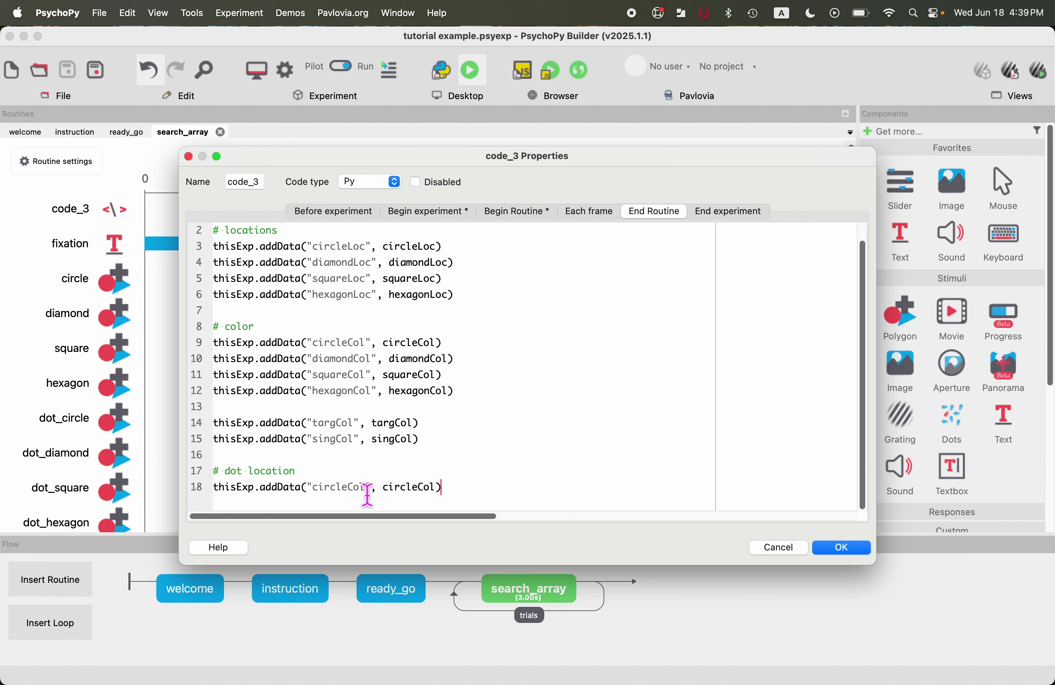
{"action": "mouse_move", "coordinate": [372, 495]}
{"action": "left_mouse_down"}
{"action": "mouse_move", "coordinate": [319, 495]}
{"action": "mouse_move", "coordinate": [355, 496]}
{"action": "left_mouse_up"}
{"action": "type", "text": "Dot"}
{"action": "left_click_drag", "start_coordinate": [438, 495], "coordinate": [425, 495]}
{"action": "type", "text": "Dot"}
{"action": "left_click", "coordinate": [493, 491]}
{"action": "key", "text": "Return"}
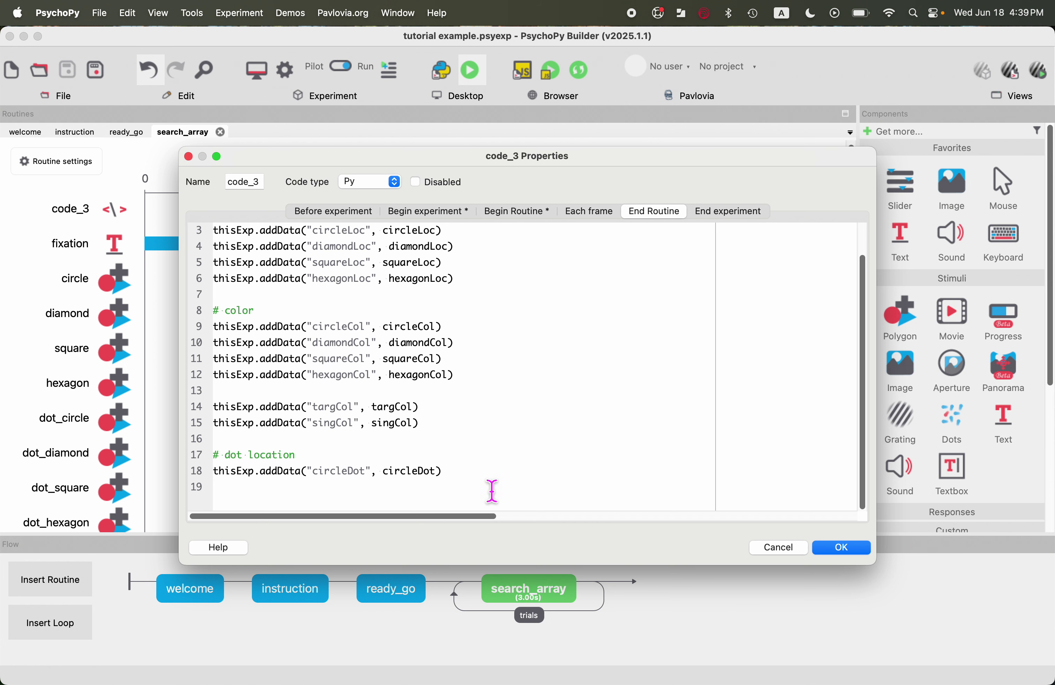
{"action": "type", "text": "thisExp.addData(\"diamondDot\", diamondDot) thisExp.addData(\"squareDot\", squareDot) thisExp.addData(\"hexagonDot\", hexagonDot)"}
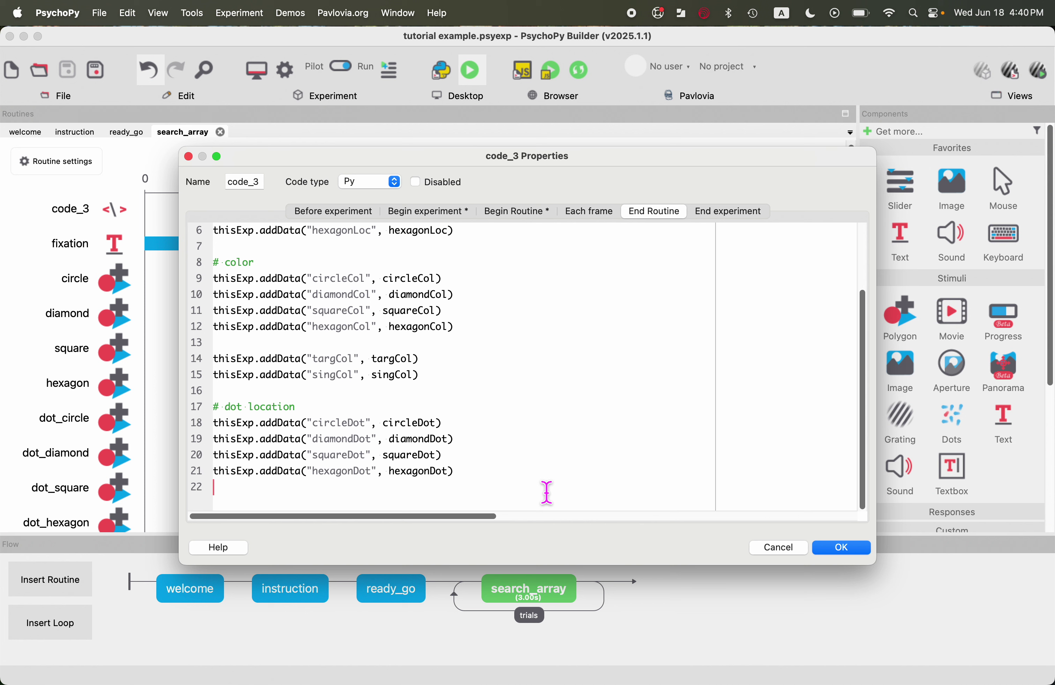
Add thisExp.addData("searchAnswer", searchAnswer) below the dot lines after a blank line, and accept the code_3 changes.
{"action": "key", "text": "Return"}
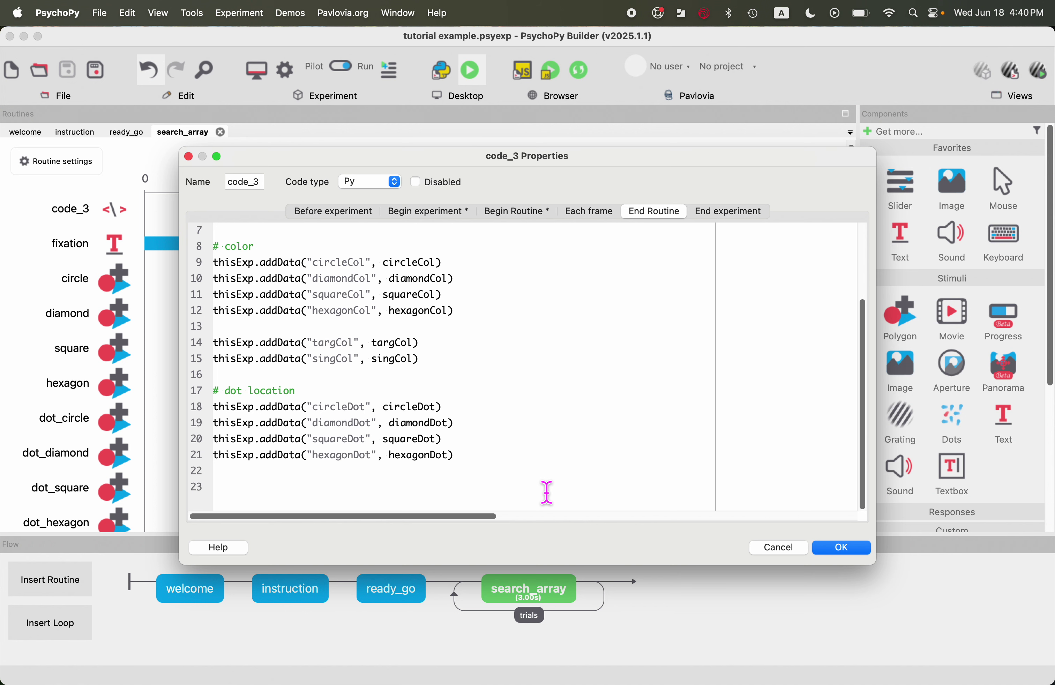
{"action": "type", "text": "thisExp.addData(\"circleDot\", circleDot)"}
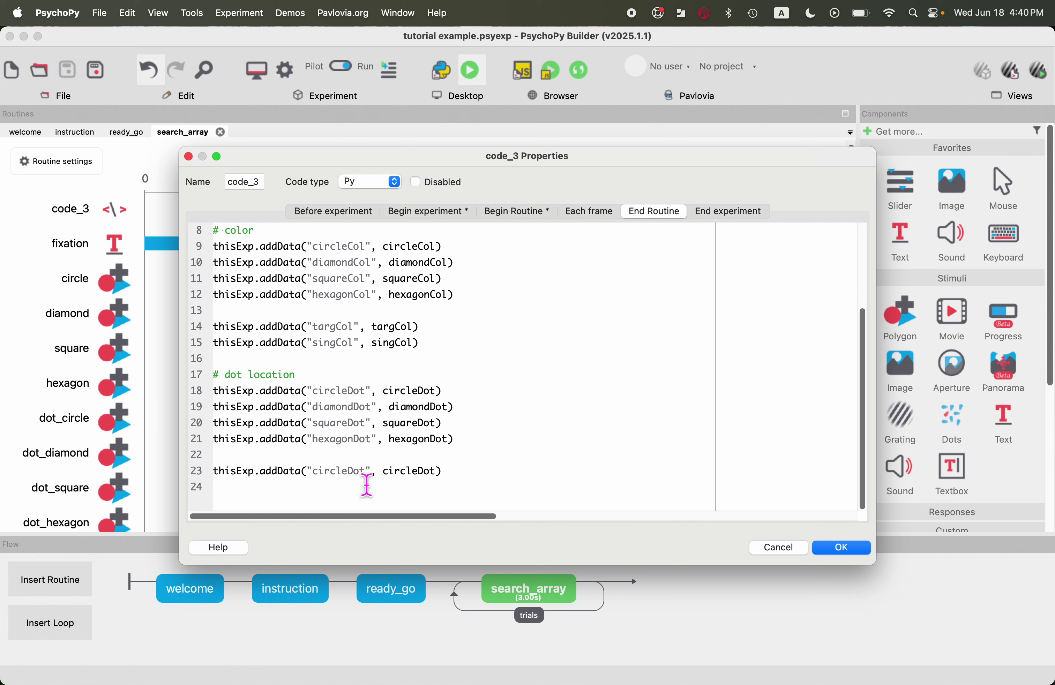
{"action": "left_click_drag", "start_coordinate": [365, 483], "coordinate": [317, 485]}
{"action": "type", "text": "searchAnsw"}
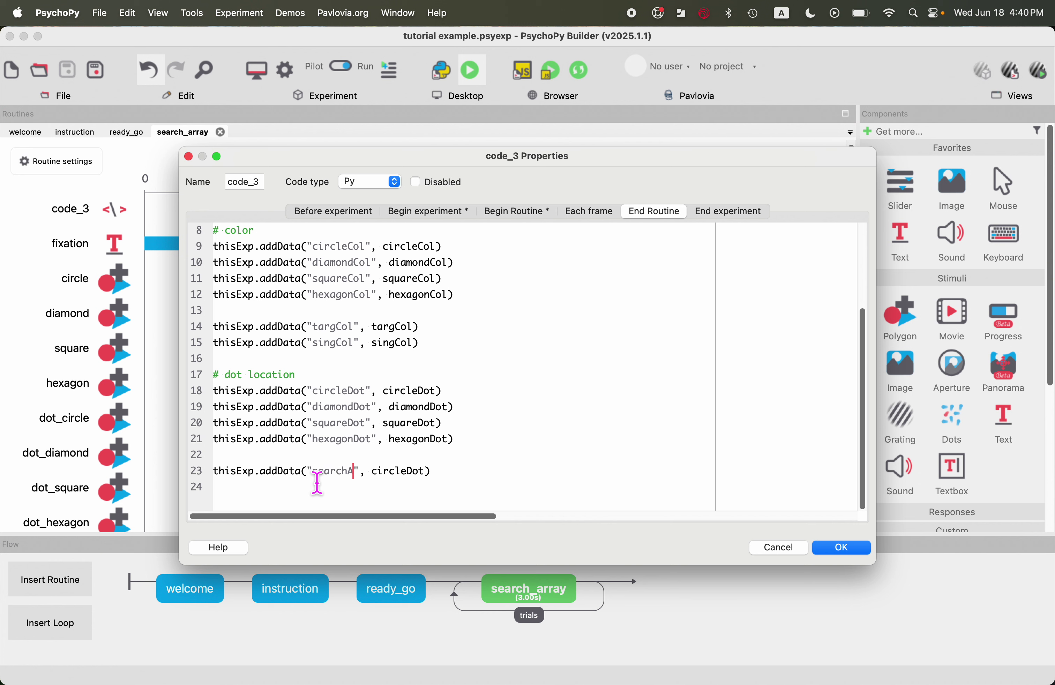
{"action": "type", "text": "er"}
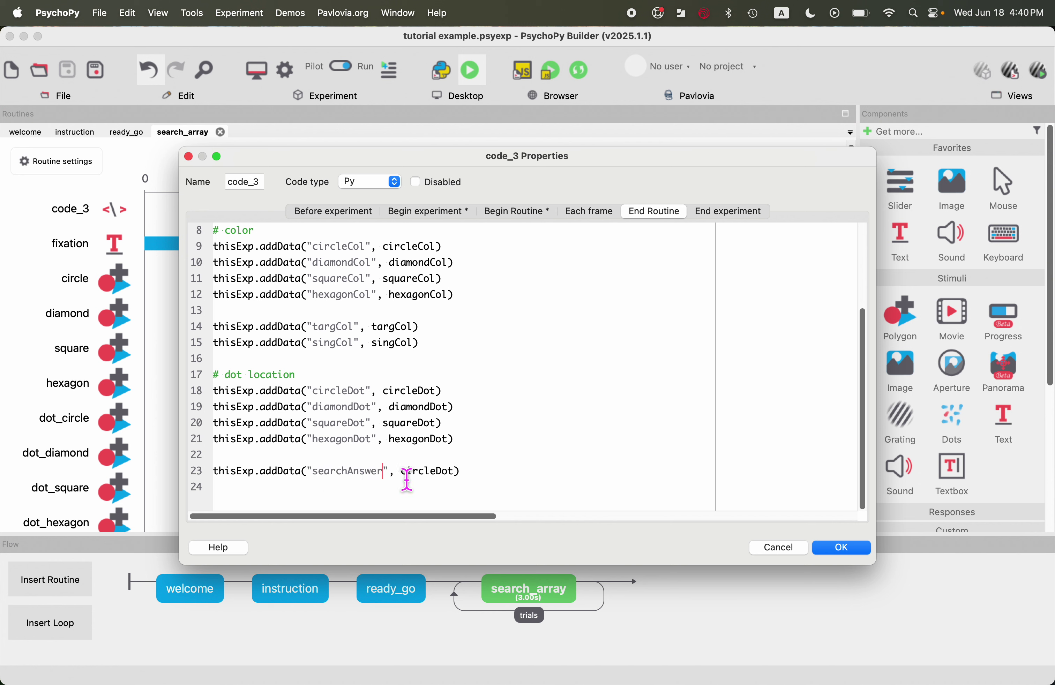
{"action": "left_click_drag", "start_coordinate": [402, 481], "coordinate": [459, 480]}
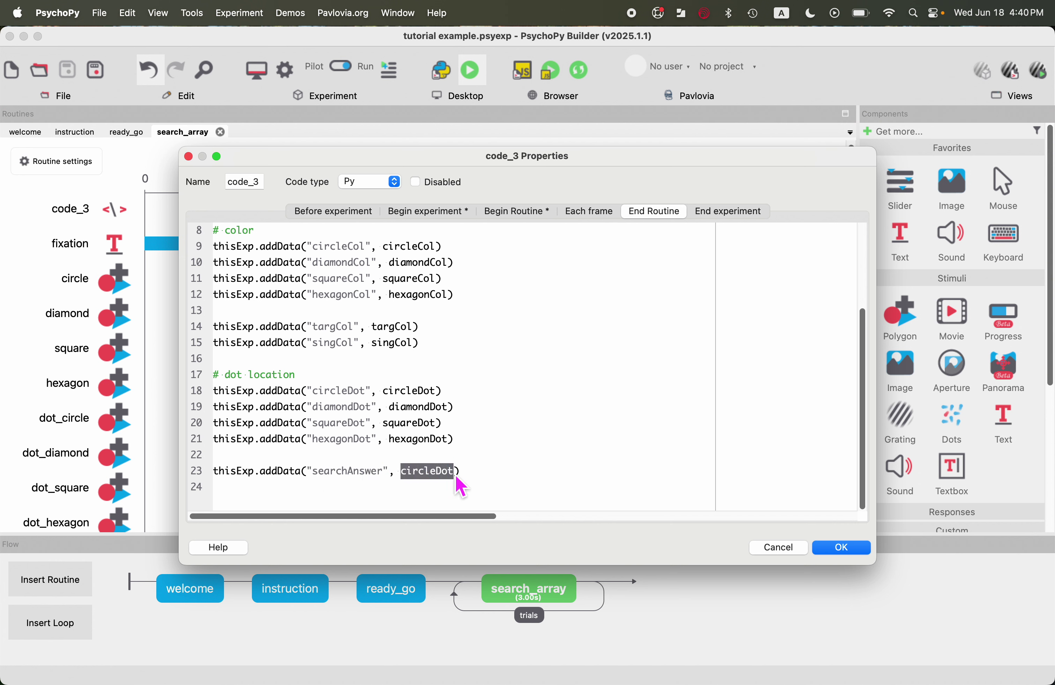
{"action": "type", "text": "searchAnsw"}
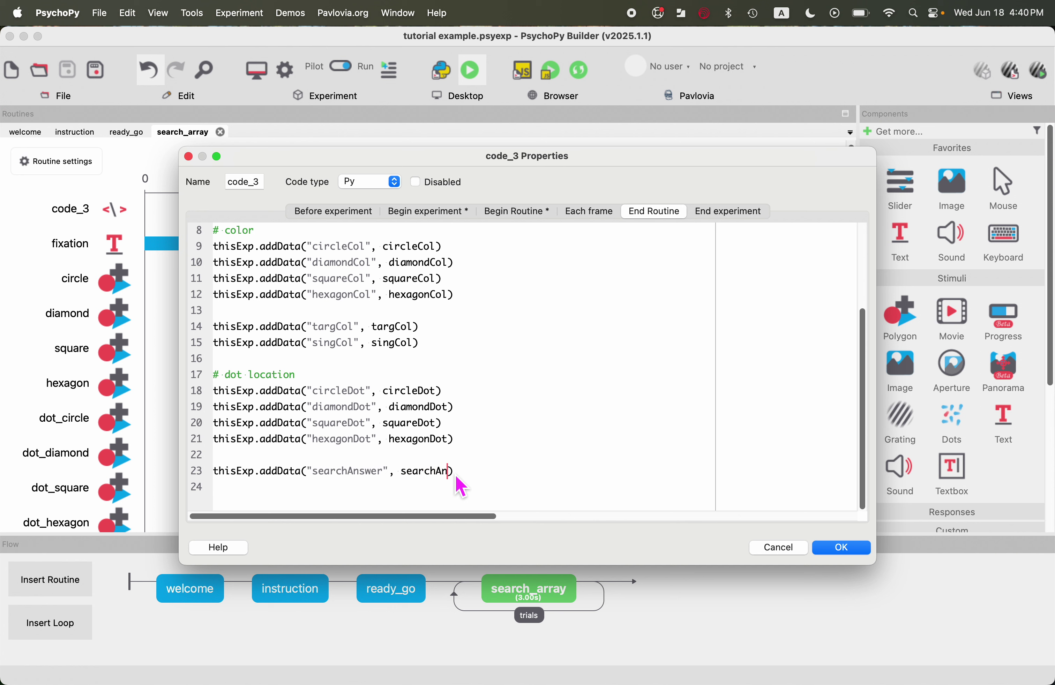
{"action": "type", "text": "er"}
{"action": "scroll", "coordinate": [620, 443], "scroll_direction": "up", "scroll_amount": 1}
{"action": "left_click", "coordinate": [845, 548]}
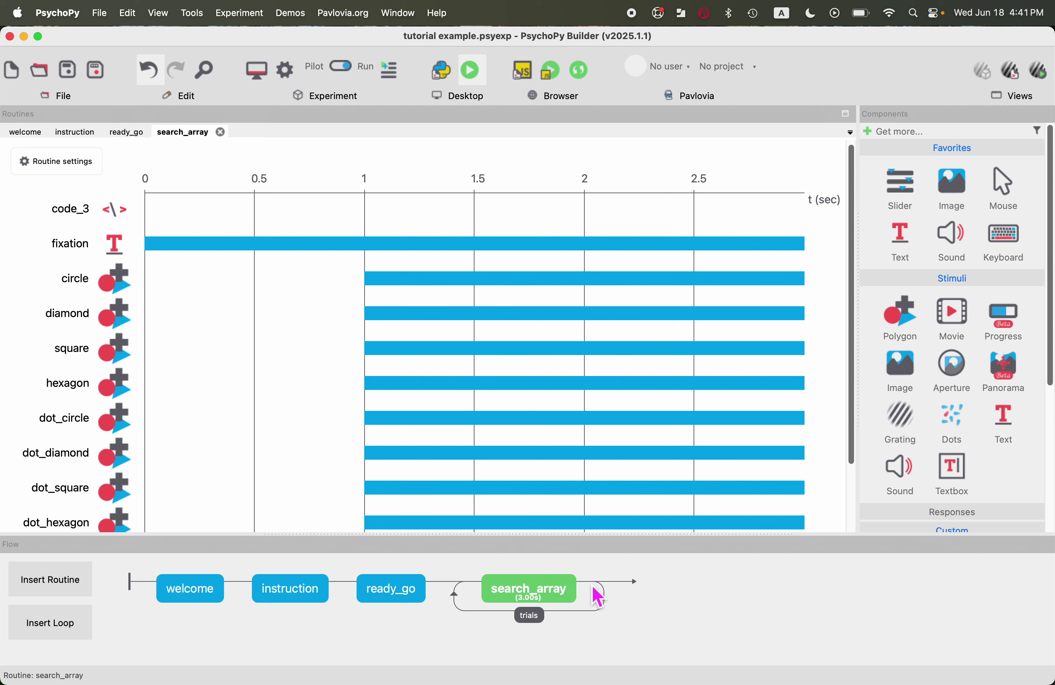
Create a new blank routine named trial_feedback and insert it after search_array inside the trials loop.
{"action": "left_click", "coordinate": [76, 591]}
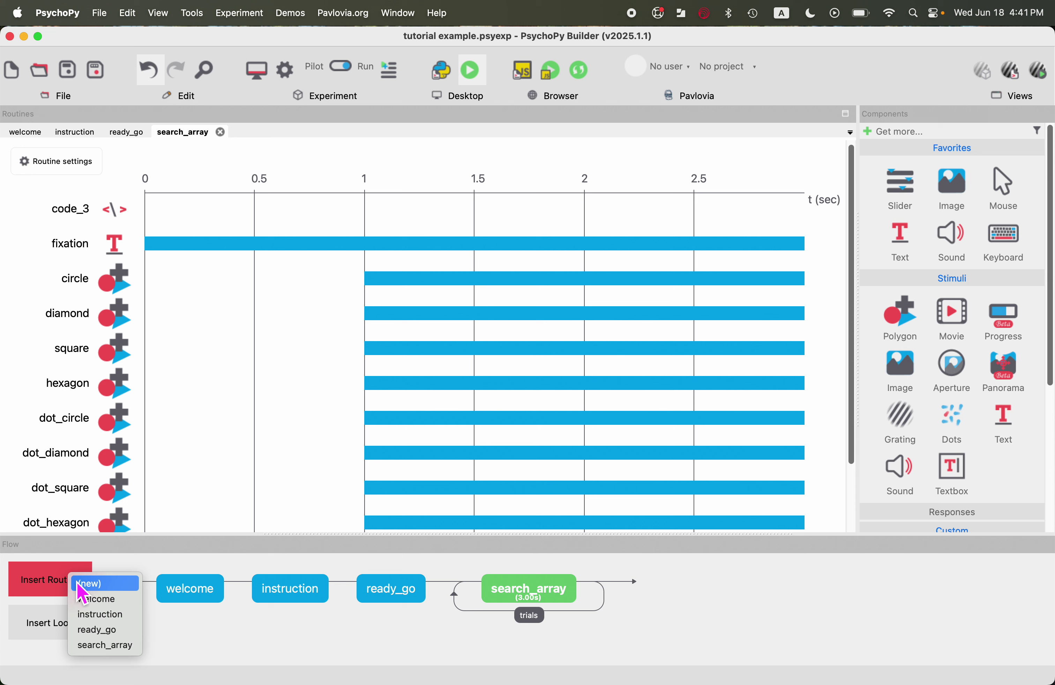
{"action": "left_click", "coordinate": [229, 552]}
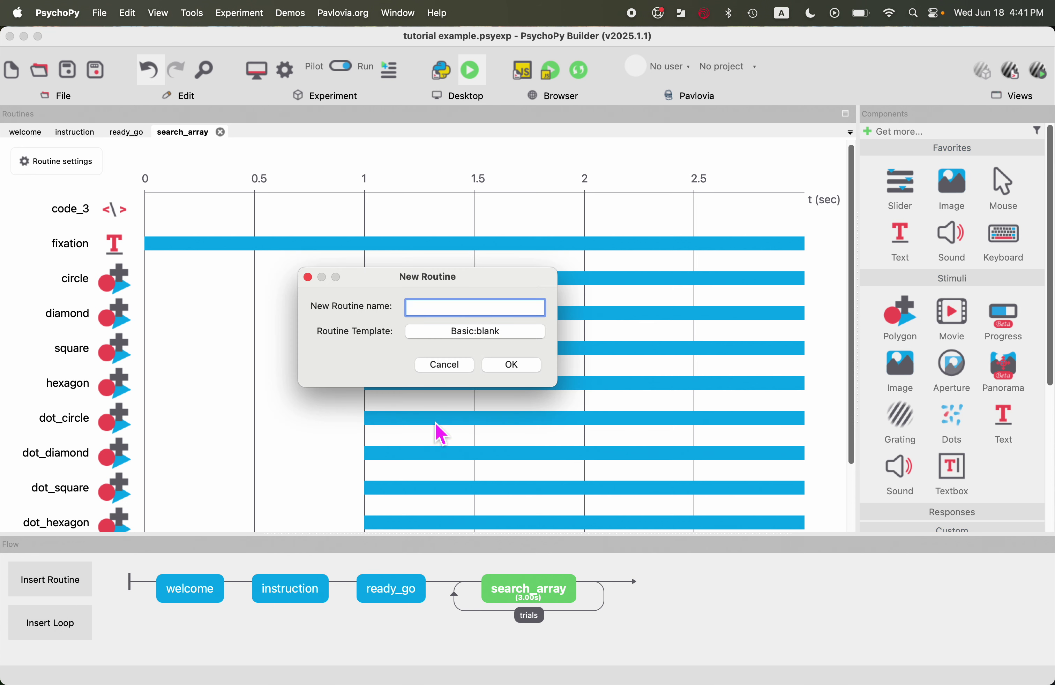
{"action": "type", "text": "trial_feedback"}
{"action": "left_click", "coordinate": [511, 365]}
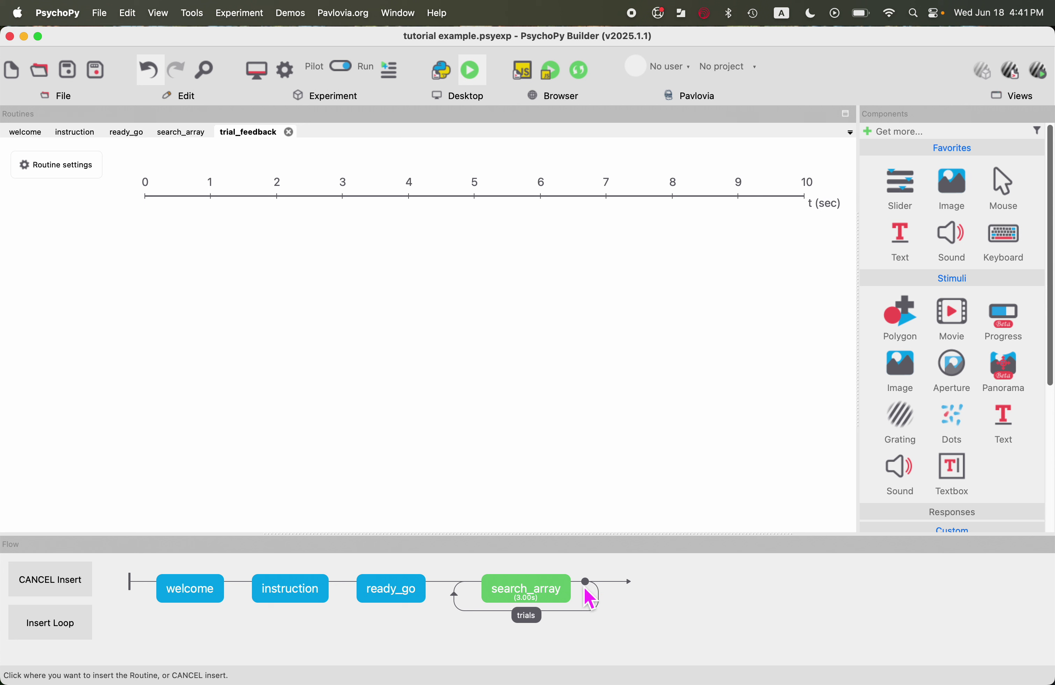
{"action": "left_click", "coordinate": [586, 588]}
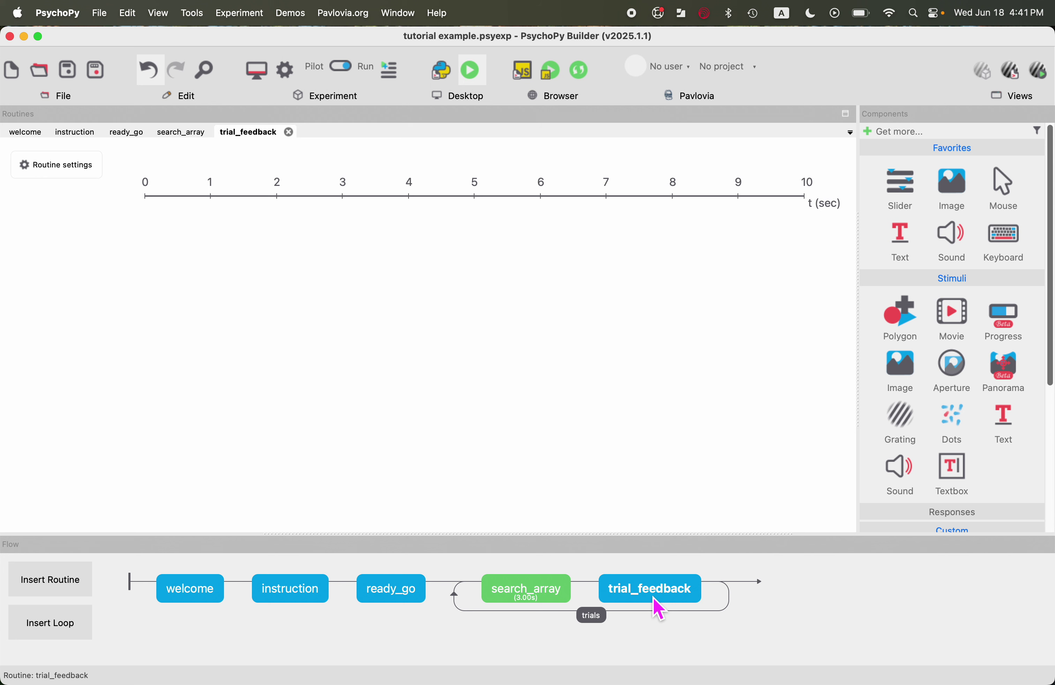
Add a text component to trial_feedback that displays $error_msg, with the text set every repeat.
{"action": "left_click", "coordinate": [903, 243]}
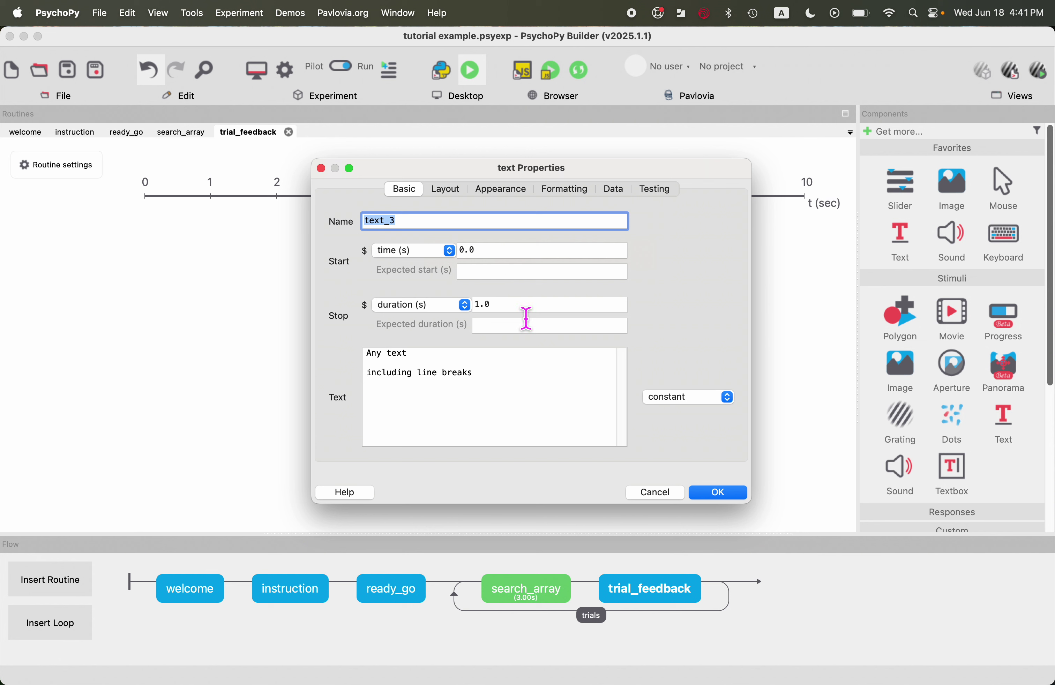
{"action": "left_click_drag", "start_coordinate": [506, 394], "coordinate": [271, 358]}
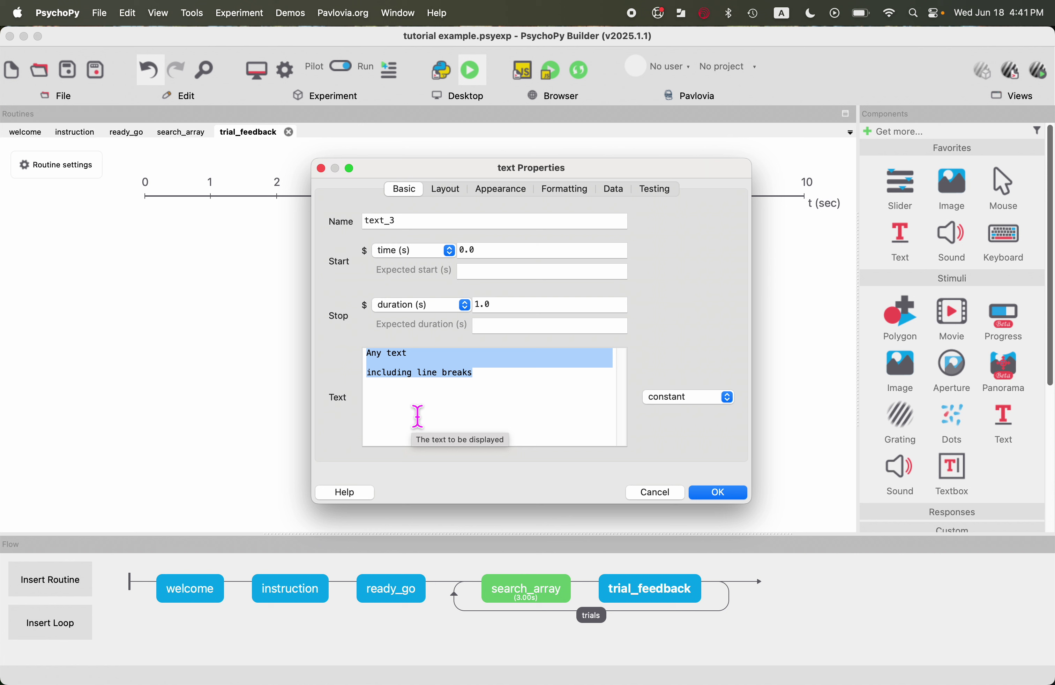
{"action": "type", "text": "$"}
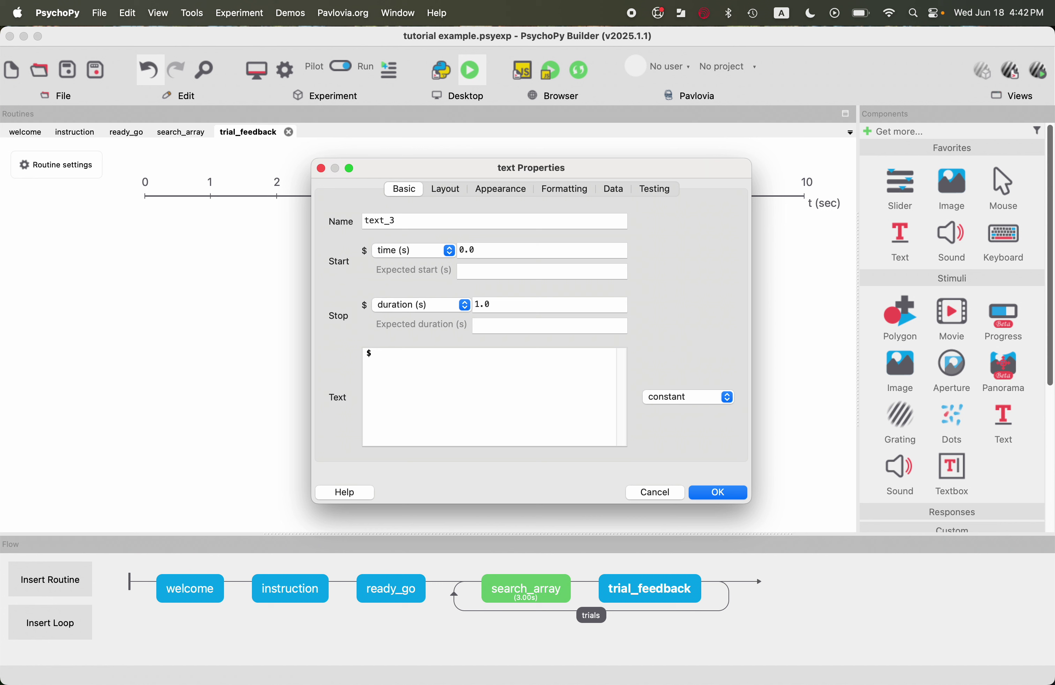
{"action": "type", "text": "error_msg"}
{"action": "left_click", "coordinate": [696, 401]}
{"action": "left_click", "coordinate": [699, 426]}
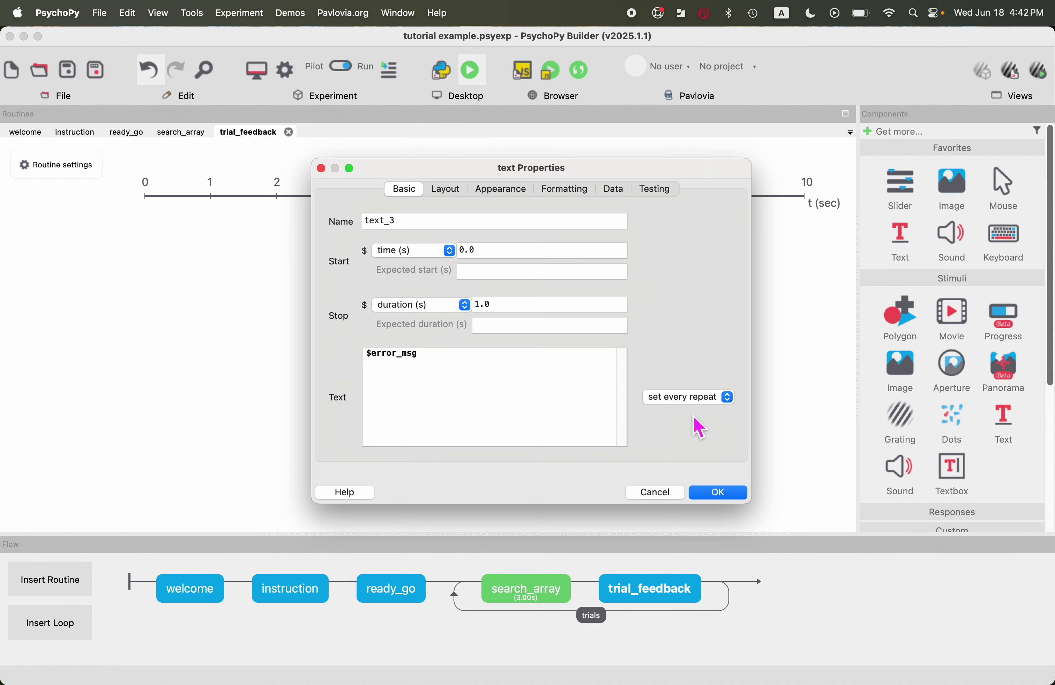
Set the feedback text's letter height to 1 and accept the component.
{"action": "left_click", "coordinate": [448, 192]}
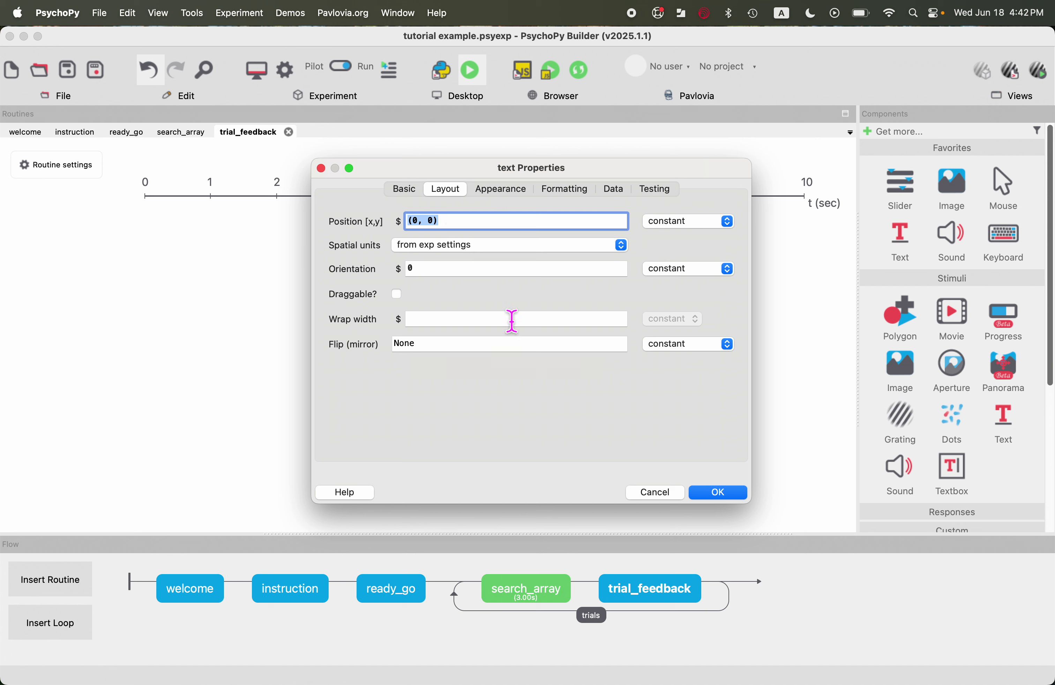
{"action": "left_click", "coordinate": [514, 195]}
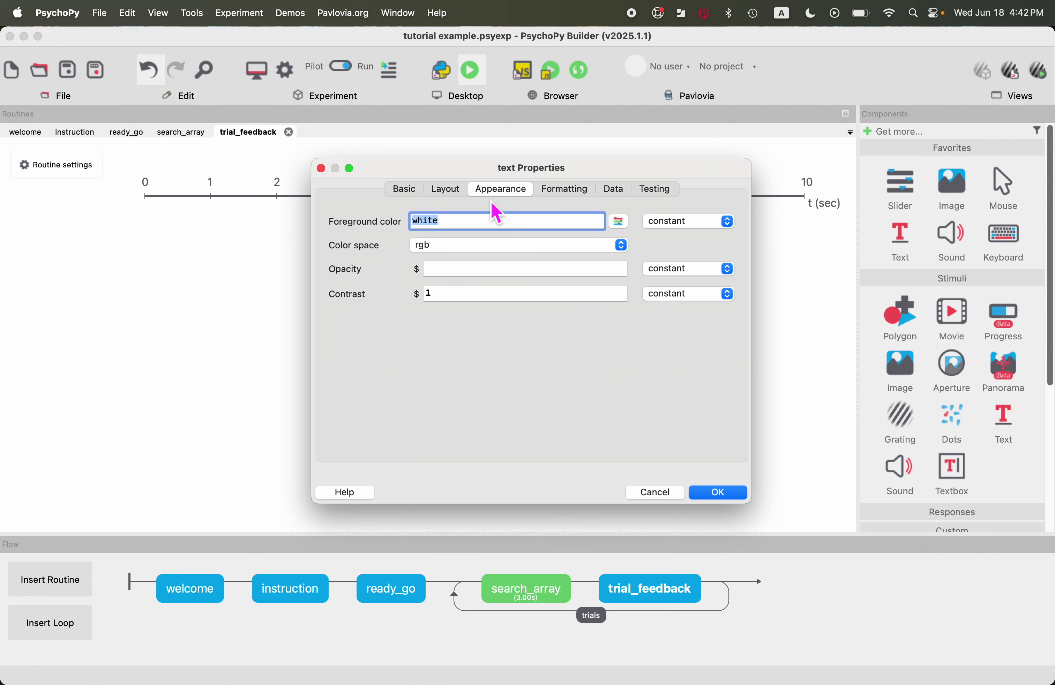
{"action": "left_click", "coordinate": [567, 194]}
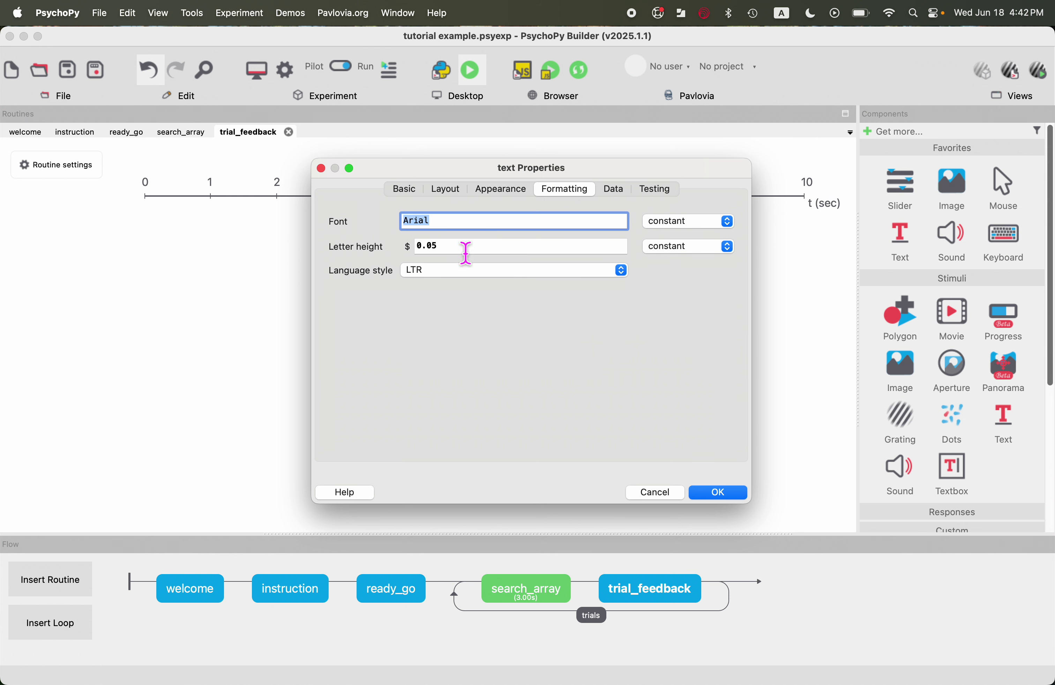
{"action": "left_click_drag", "start_coordinate": [464, 249], "coordinate": [408, 249]}
{"action": "type", "text": "1"}
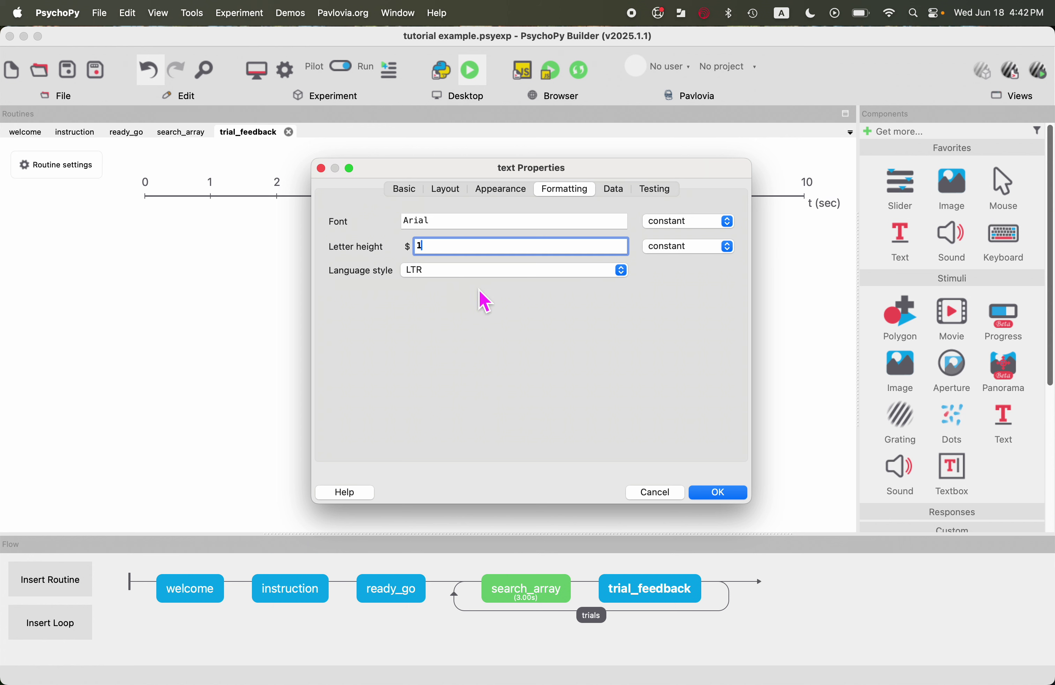
{"action": "left_click", "coordinate": [720, 494]}
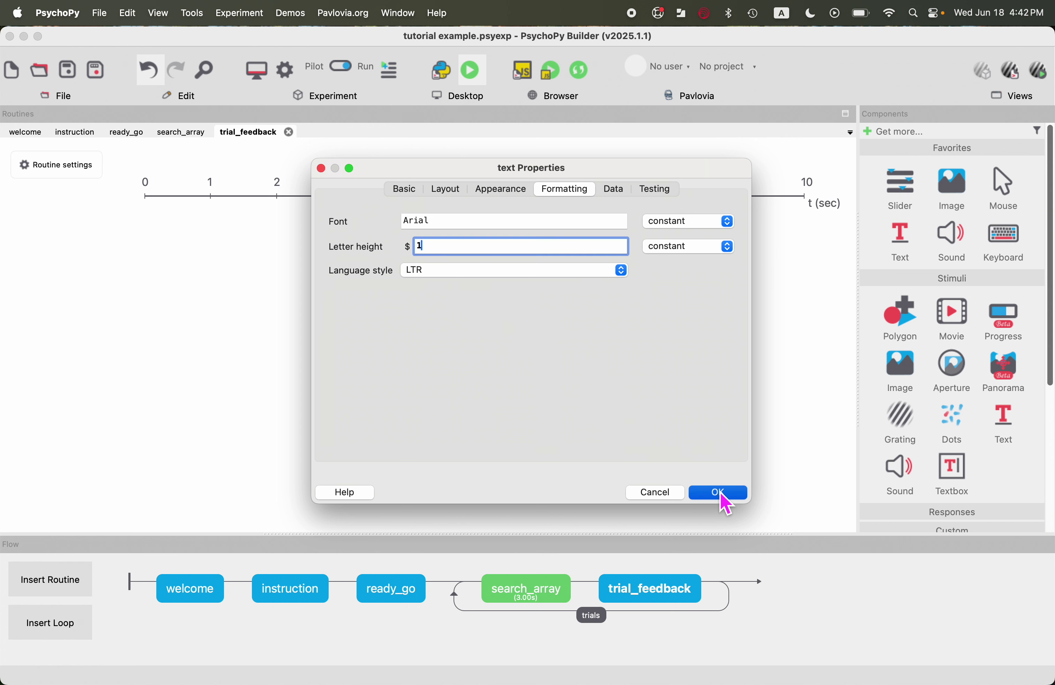
{"action": "left_click", "coordinate": [723, 495]}
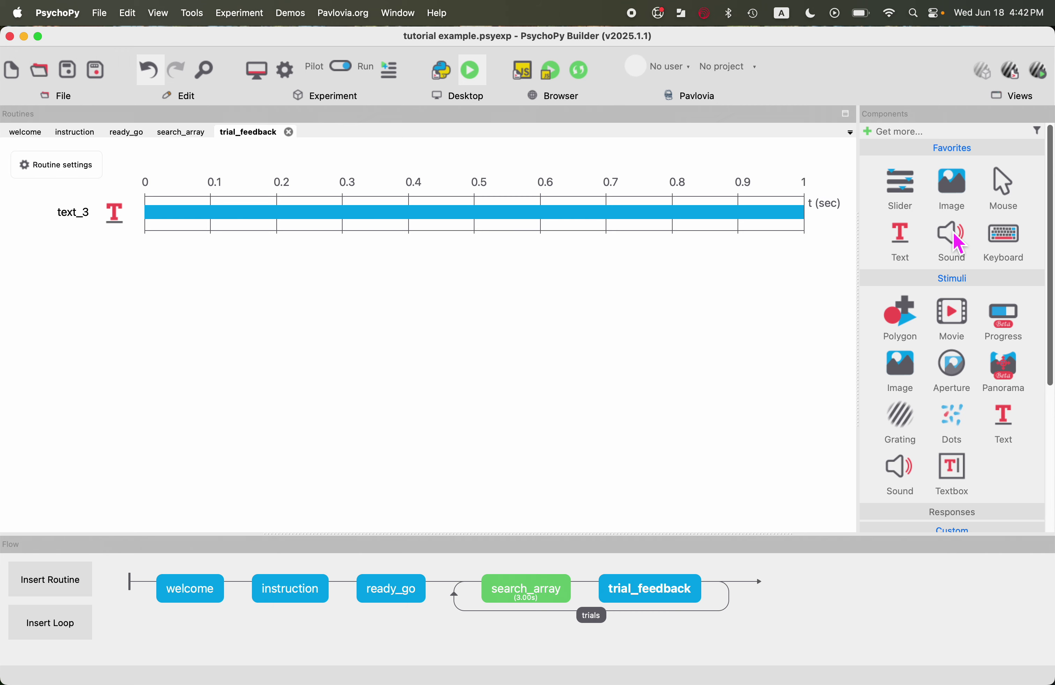
Add a sound component to trial_feedback and set its duration to 0.5 s.
{"action": "left_click", "coordinate": [958, 242]}
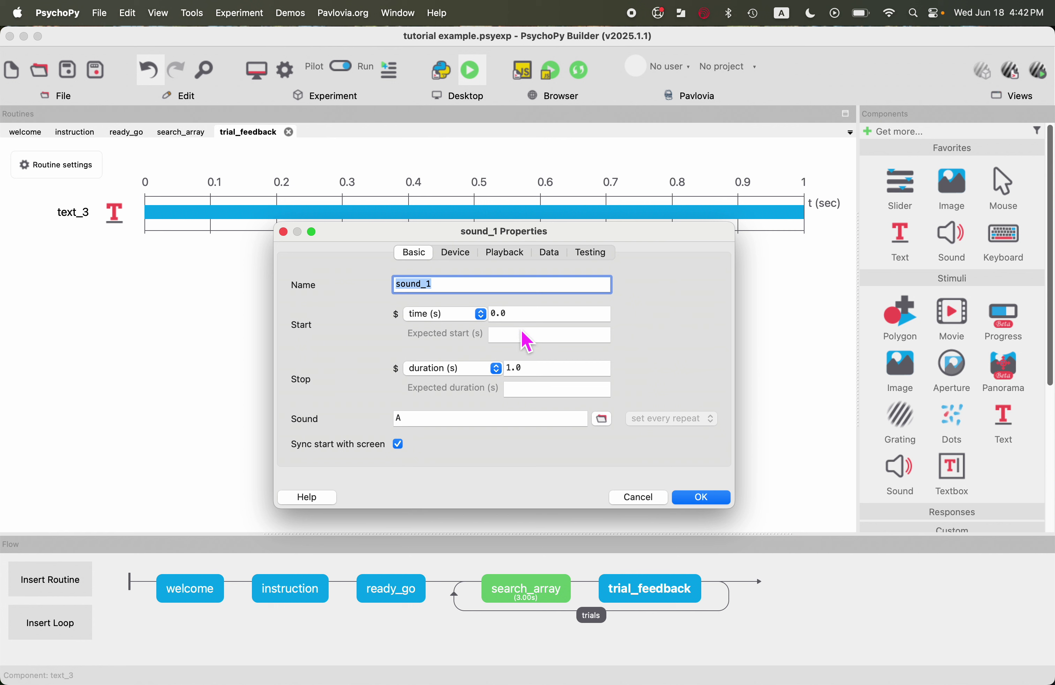
{"action": "left_click", "coordinate": [531, 374]}
{"action": "type", "text": "0.5"}
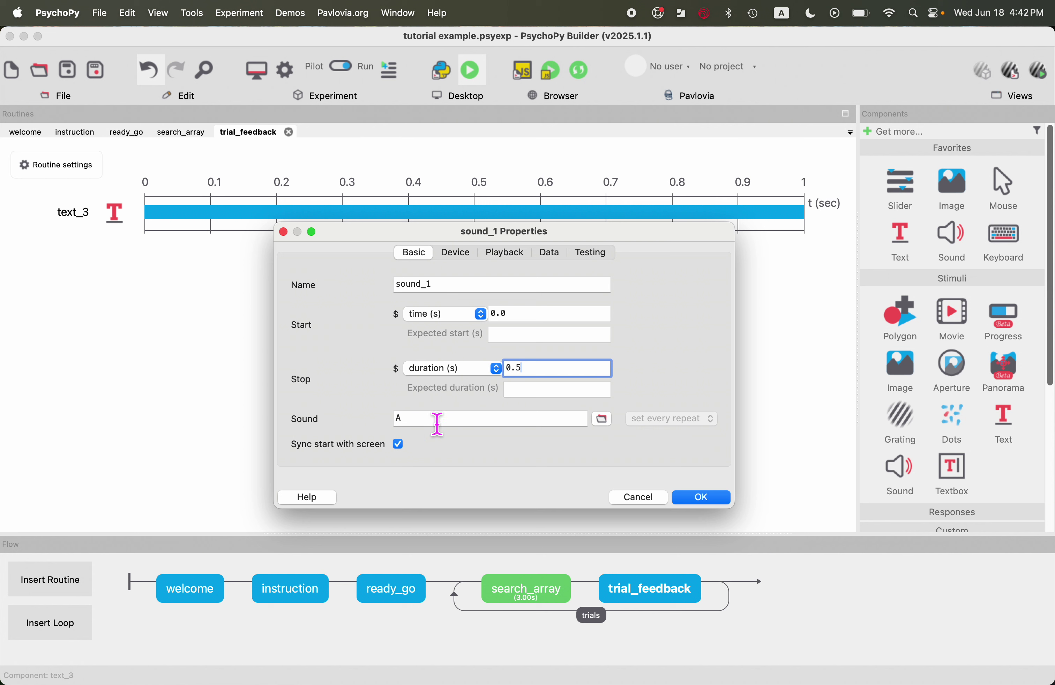
Set the sound's volume to error_vol, updated every repeat, and accept the component.
{"action": "left_click", "coordinate": [511, 261]}
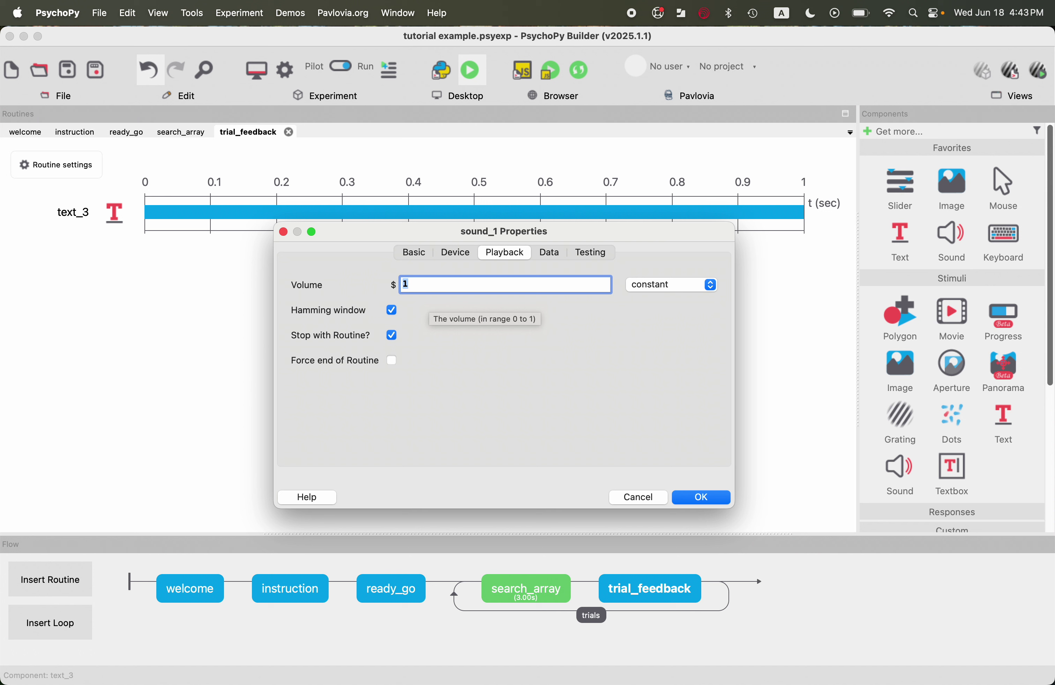
{"action": "type", "text": "error_"}
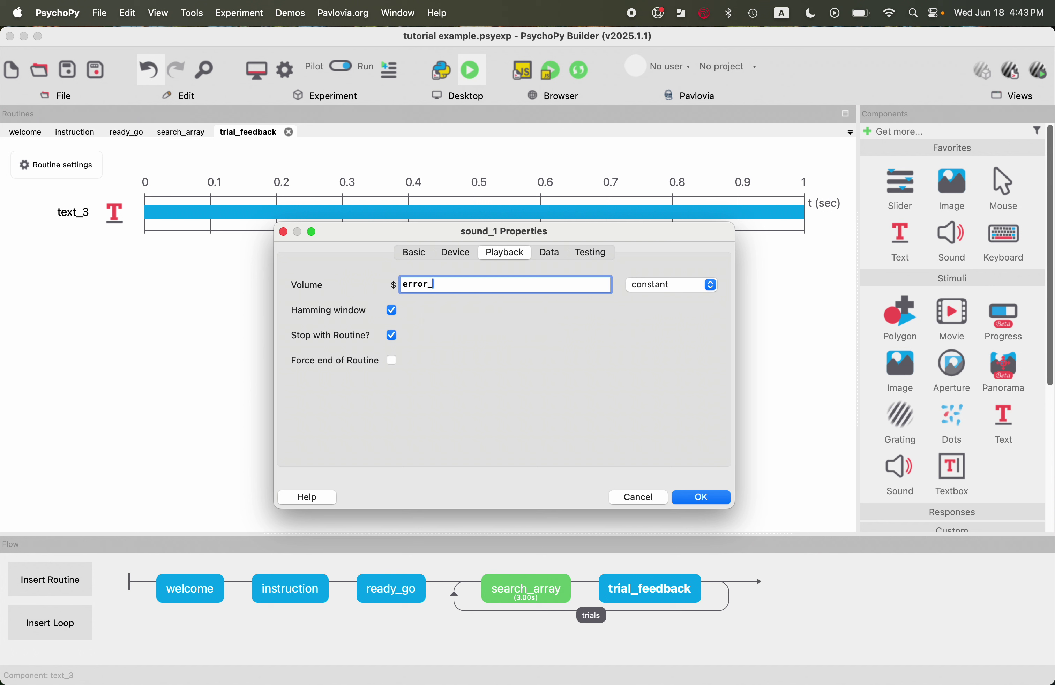
{"action": "type", "text": "vol"}
{"action": "left_click", "coordinate": [672, 291]}
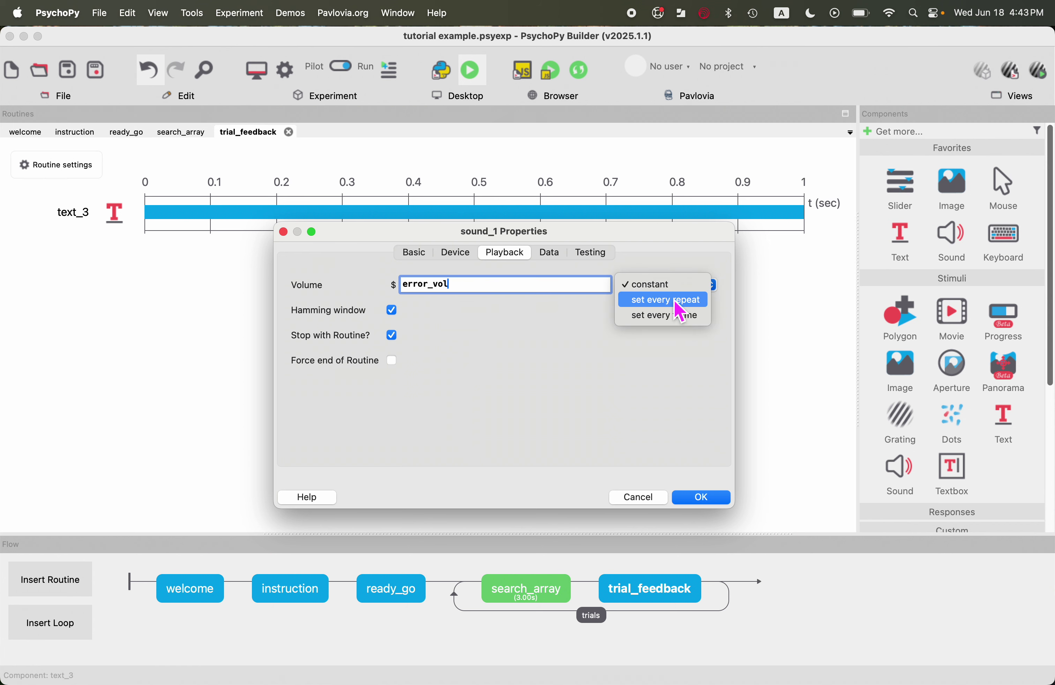
{"action": "left_click", "coordinate": [681, 307]}
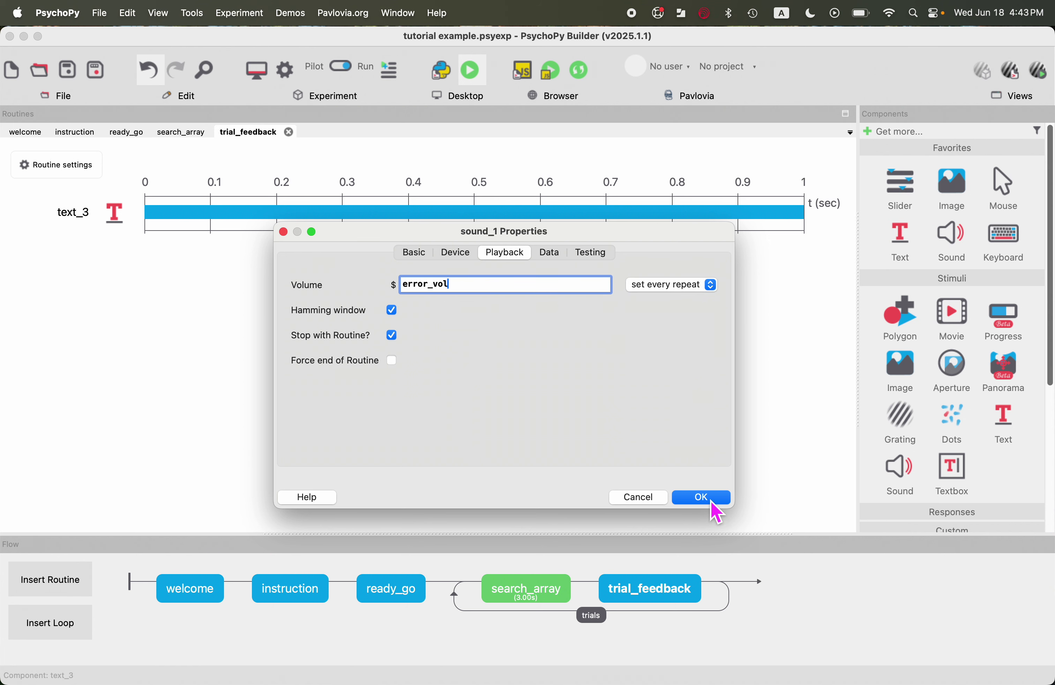
{"action": "left_click", "coordinate": [702, 498]}
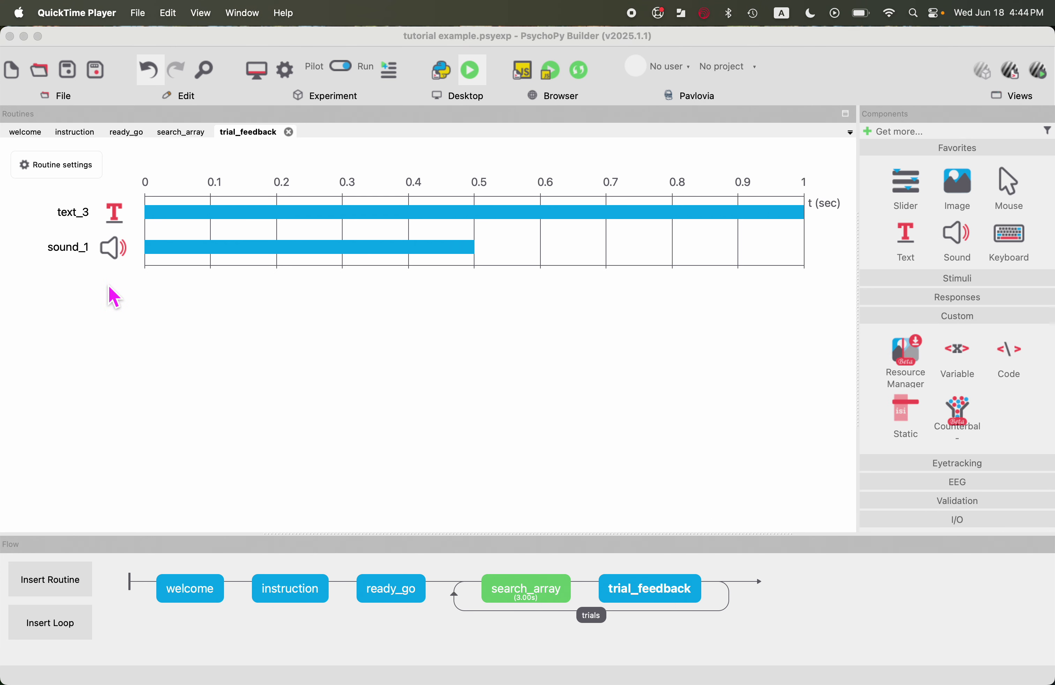
Add a Py code component to trial_feedback and start its Begin Routine code with the comment "# determine feedback based on performance".
{"action": "left_click", "coordinate": [1015, 357]}
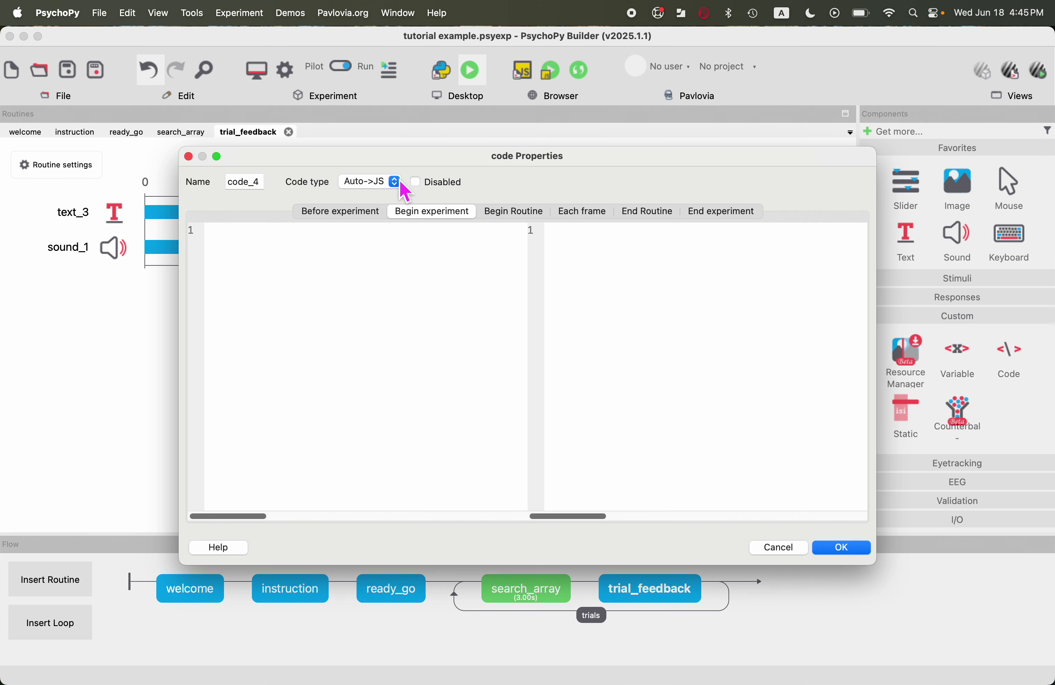
{"action": "left_click", "coordinate": [406, 191]}
{"action": "left_click", "coordinate": [378, 136]}
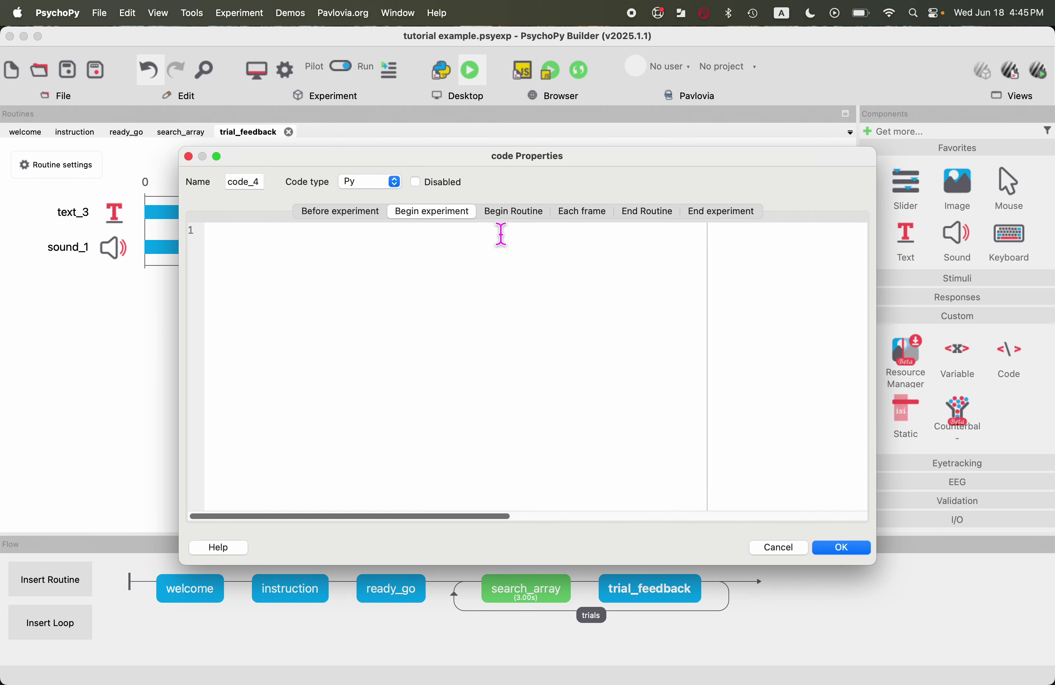
{"action": "left_click", "coordinate": [516, 218]}
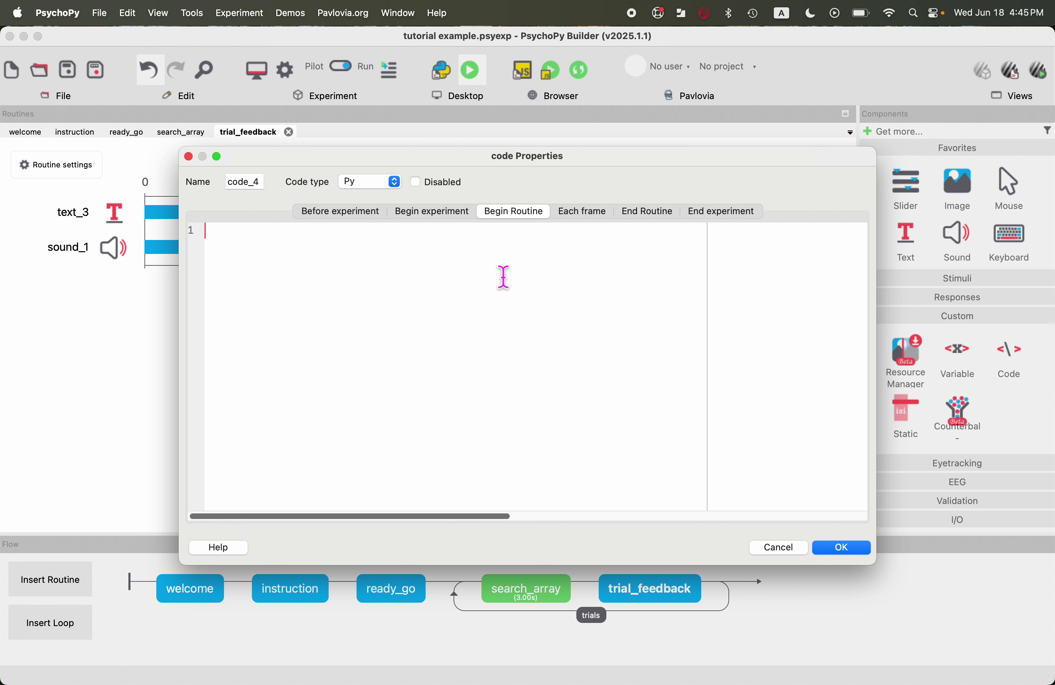
{"action": "type", "text": "# determine feedback based on "}
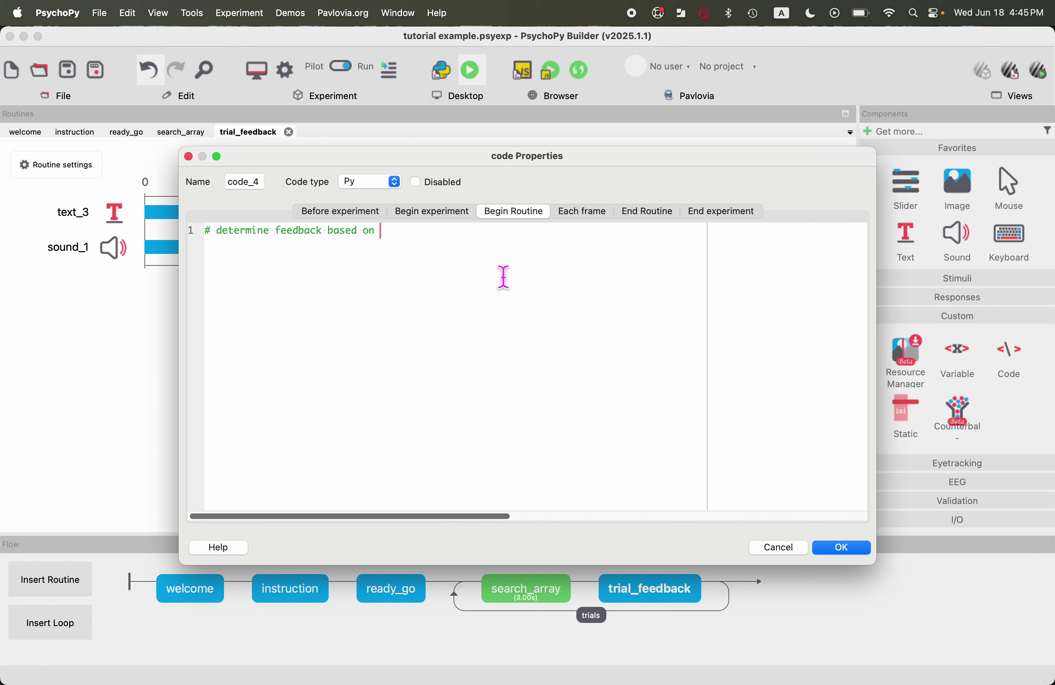
{"action": "type", "text": "performance"}
{"action": "key", "text": "Return"}
Below the comment, write the condition line "if search_resp.corr == 0: # incorrect due to a wrong key press or missing response".
{"action": "type", "text": "if search_resp"}
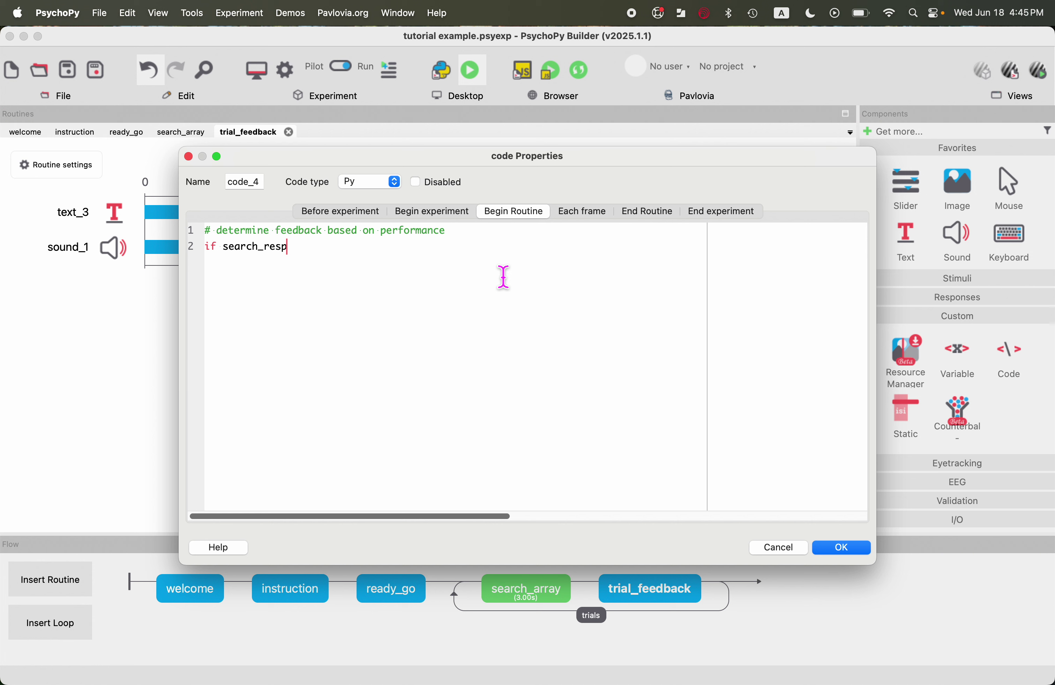
{"action": "type", "text": ".corr"}
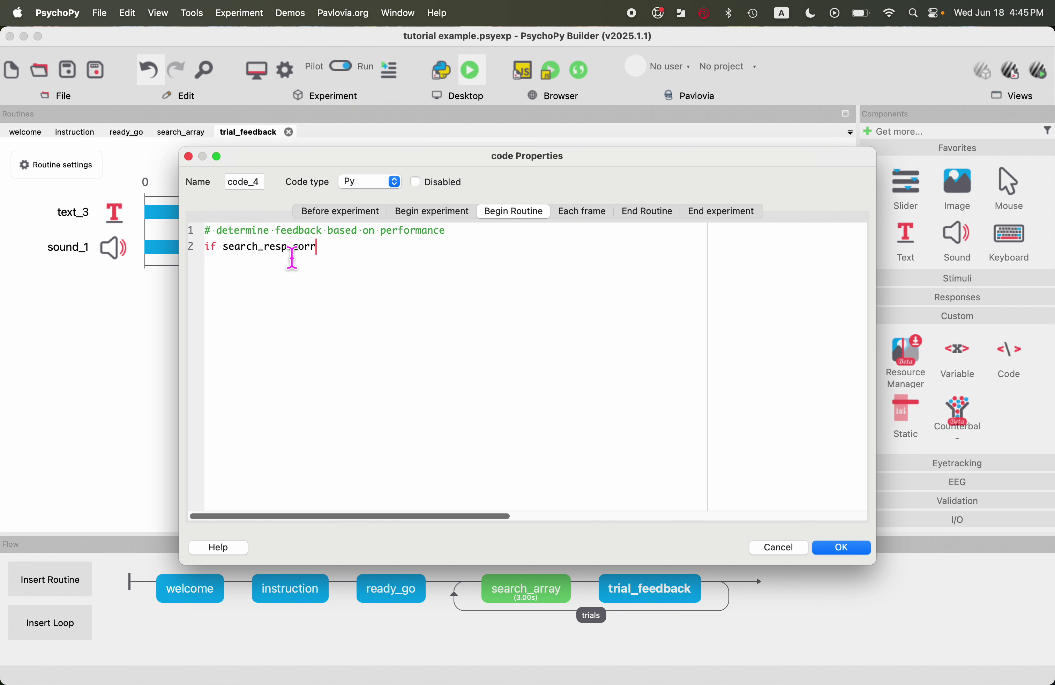
{"action": "left_click_drag", "start_coordinate": [288, 247], "coordinate": [234, 264]}
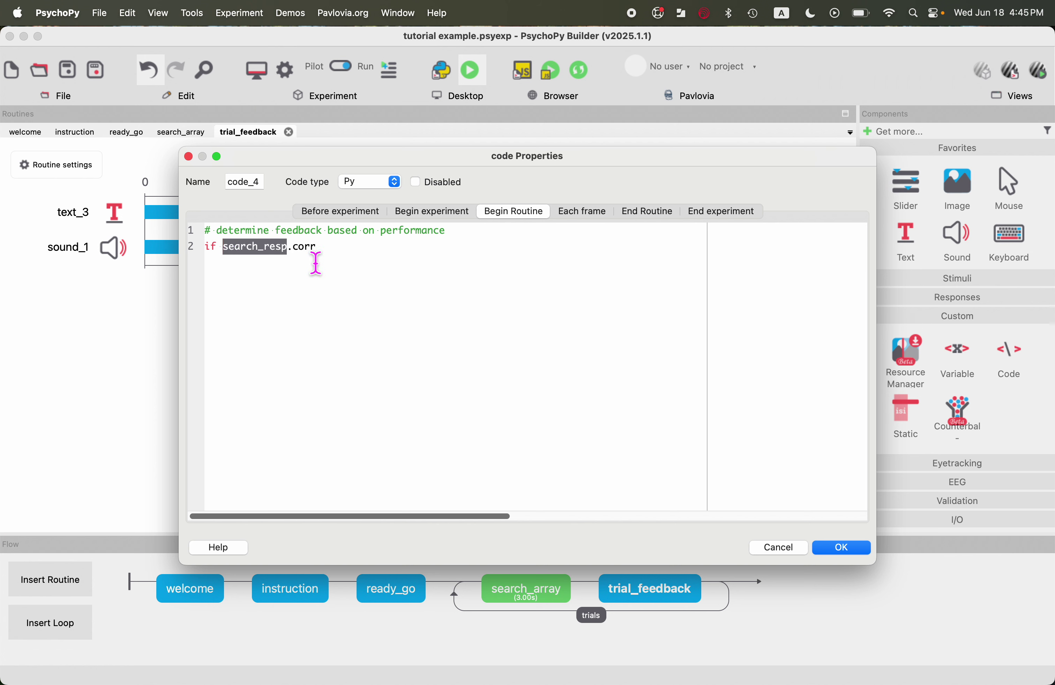
{"action": "left_click", "coordinate": [295, 259]}
{"action": "left_click", "coordinate": [327, 259]}
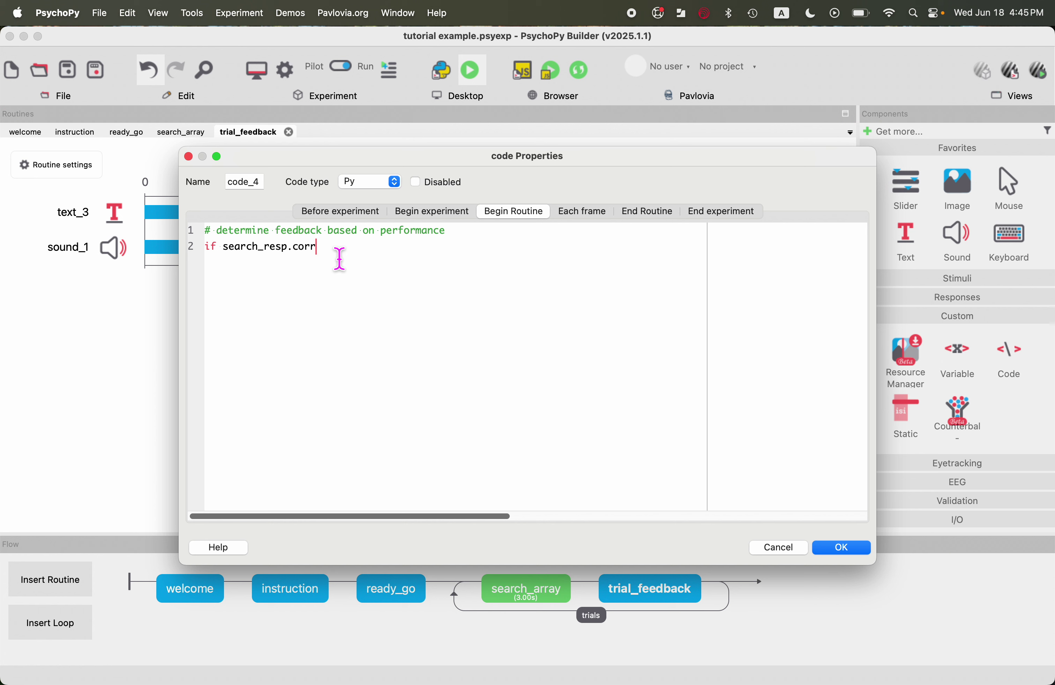
{"action": "type", "text": "== 0: # incorrect due to a wro"}
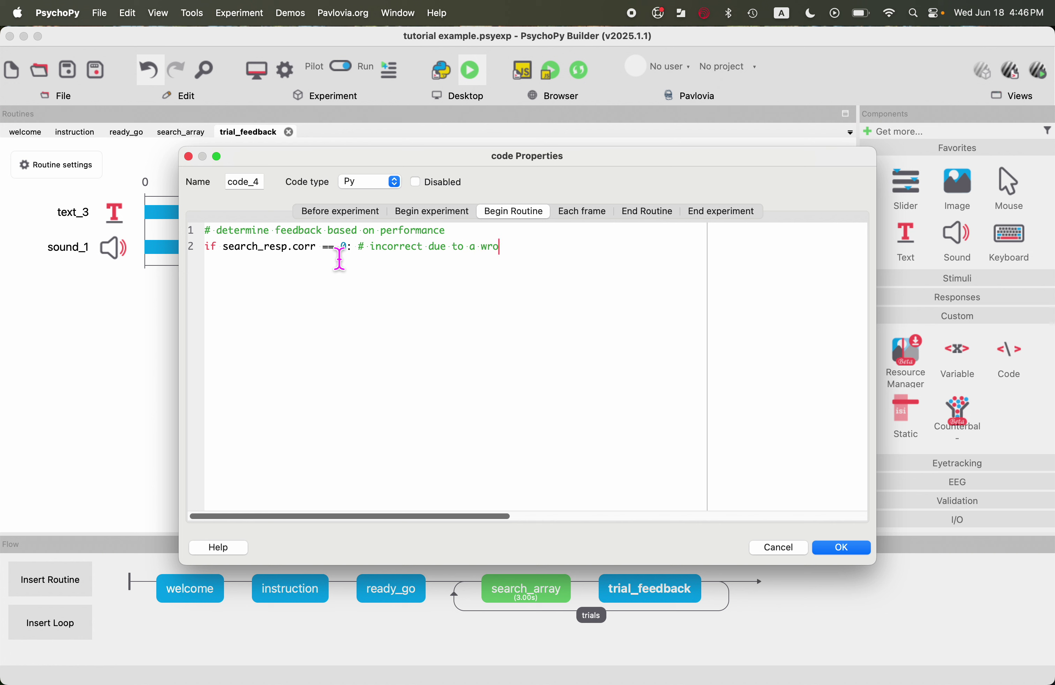
{"action": "type", "text": "ng key press or missing response"}
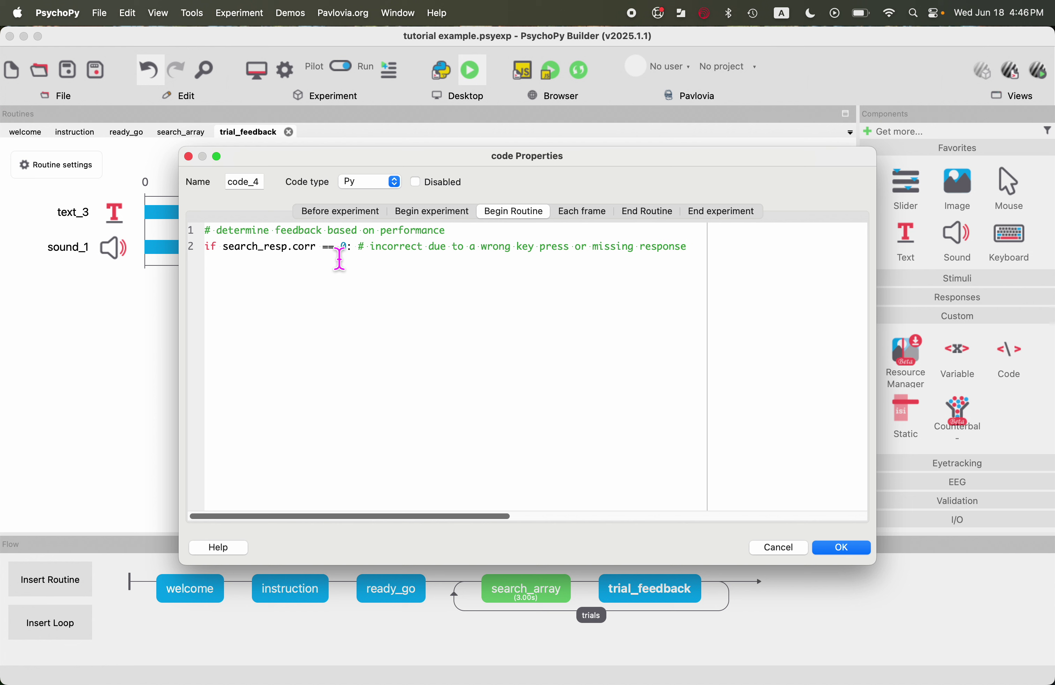
Under the incorrect-response condition in the Begin Routine code, set error_vol = 1 and add a nested "if search_resp.keys:" line.
{"action": "key", "text": "Return"}
{"action": "type", "text": "e"}
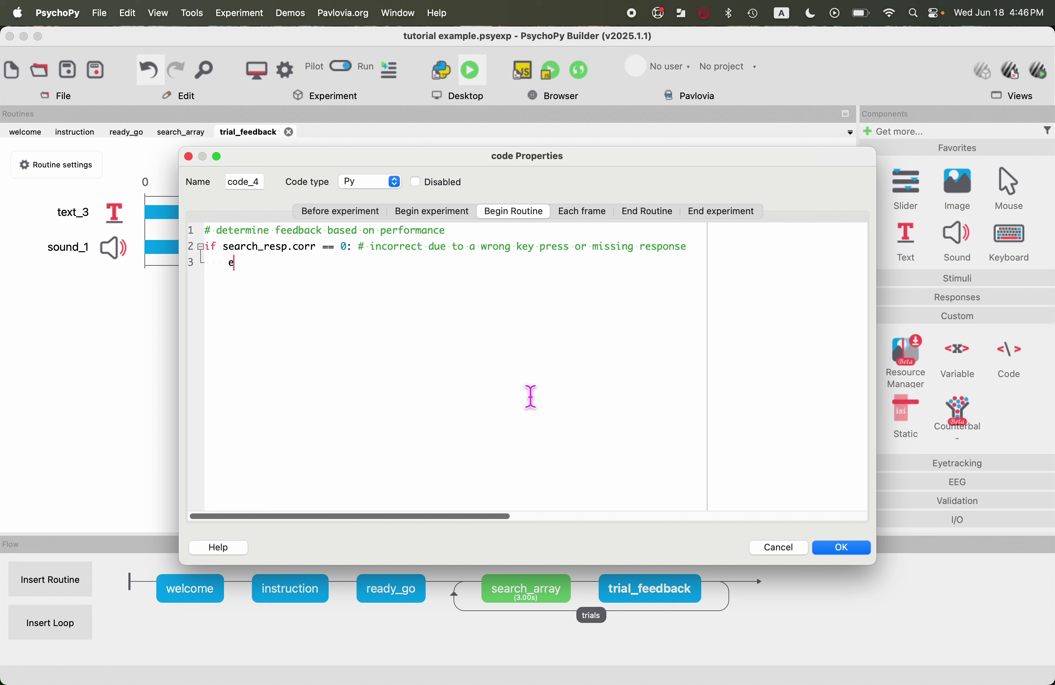
{"action": "type", "text": "rror_vol = 1"}
{"action": "key", "text": "Return"}
{"action": "type", "text": "if search_res"}
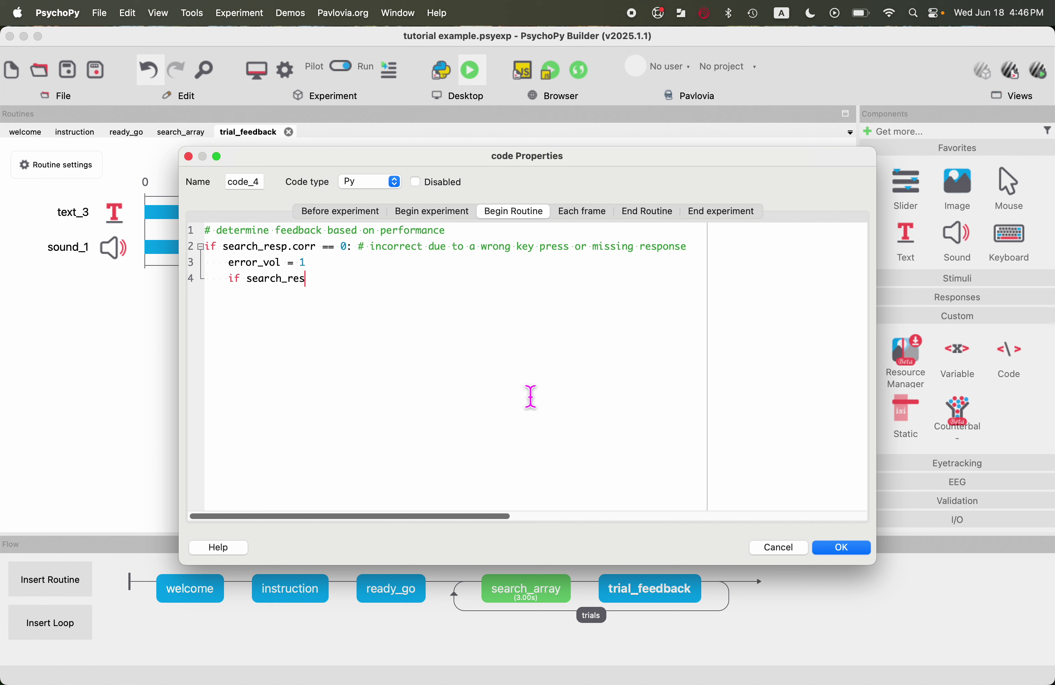
{"action": "type", "text": "p.key"}
{"action": "type", "text": "s:"}
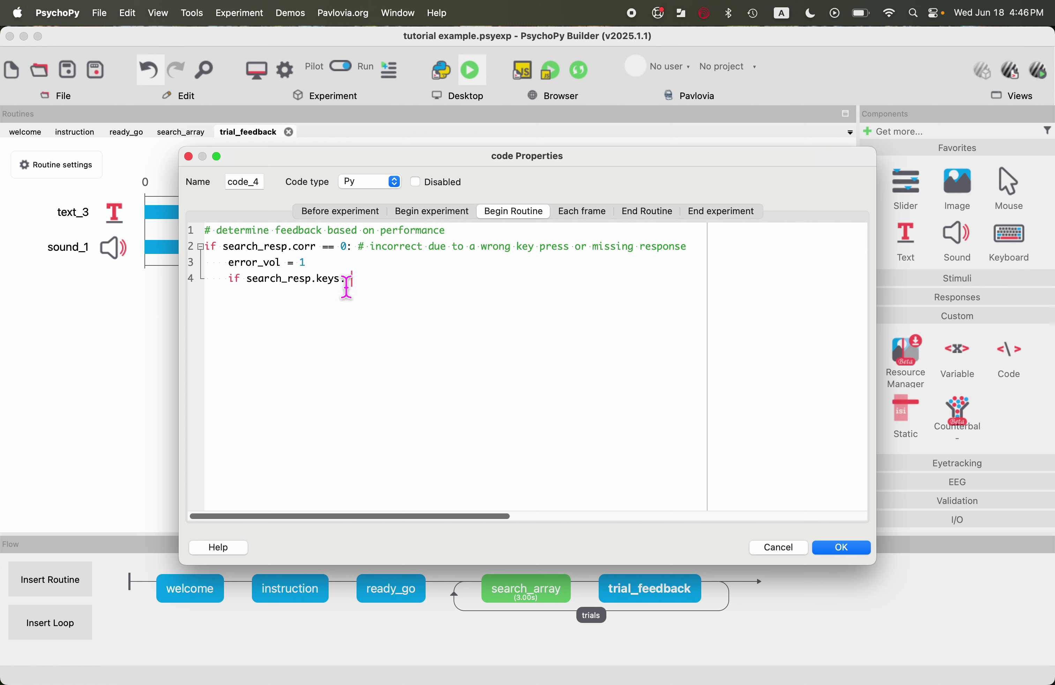
{"action": "left_click_drag", "start_coordinate": [311, 285], "coordinate": [248, 287]}
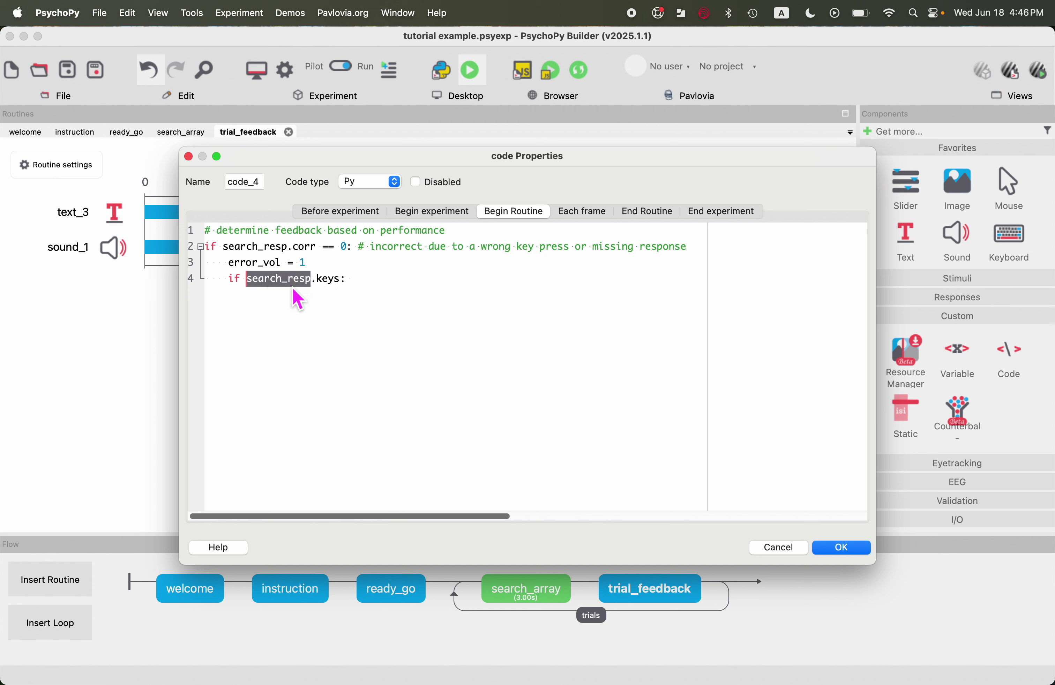
{"action": "left_click", "coordinate": [317, 285]}
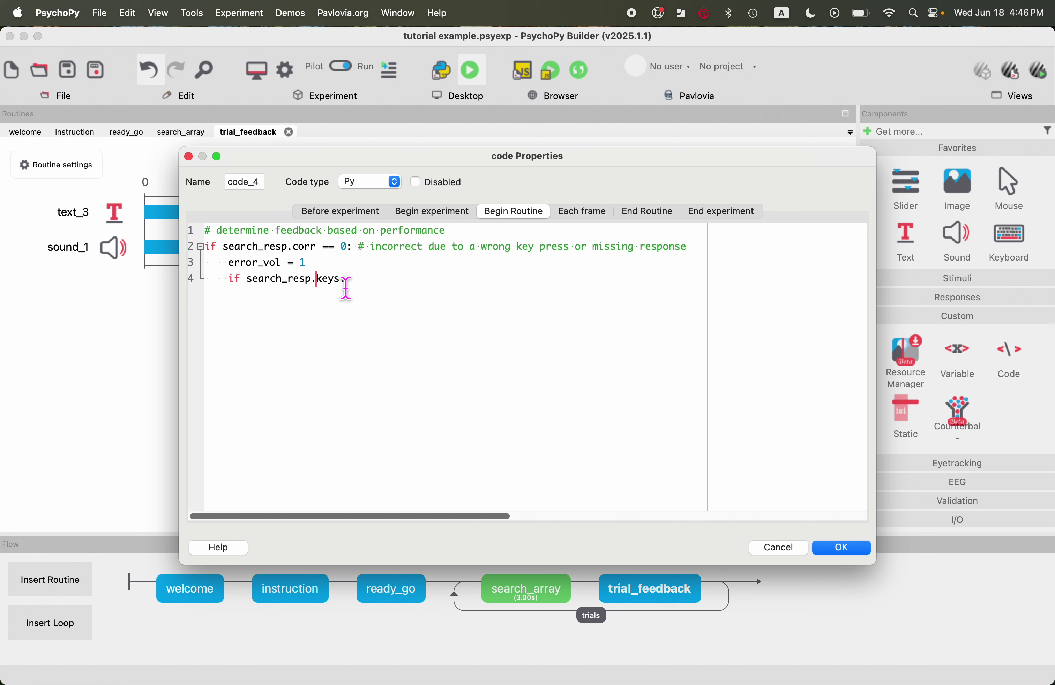
{"action": "left_click_drag", "start_coordinate": [341, 285], "coordinate": [254, 288]}
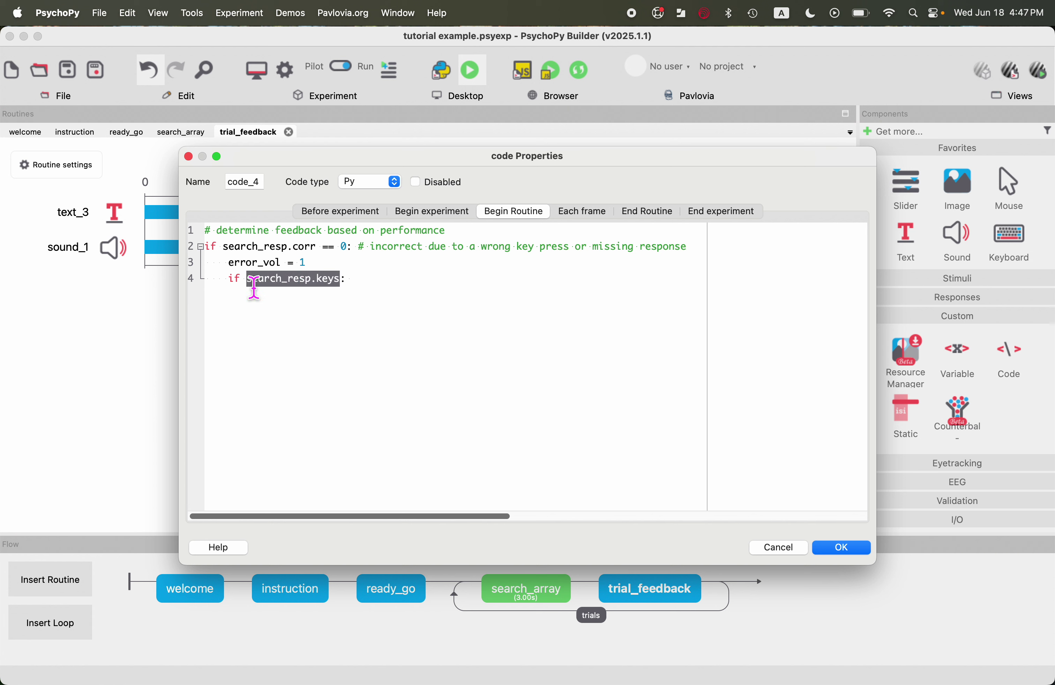
{"action": "left_click", "coordinate": [341, 285]}
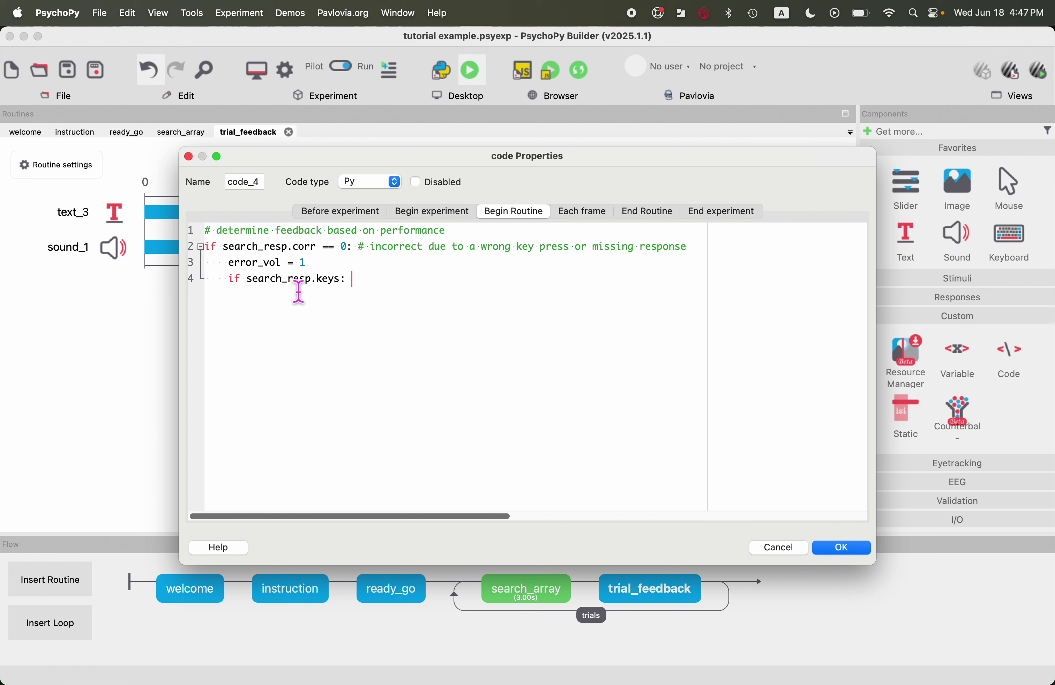
{"action": "left_click_drag", "start_coordinate": [351, 281], "coordinate": [228, 280]}
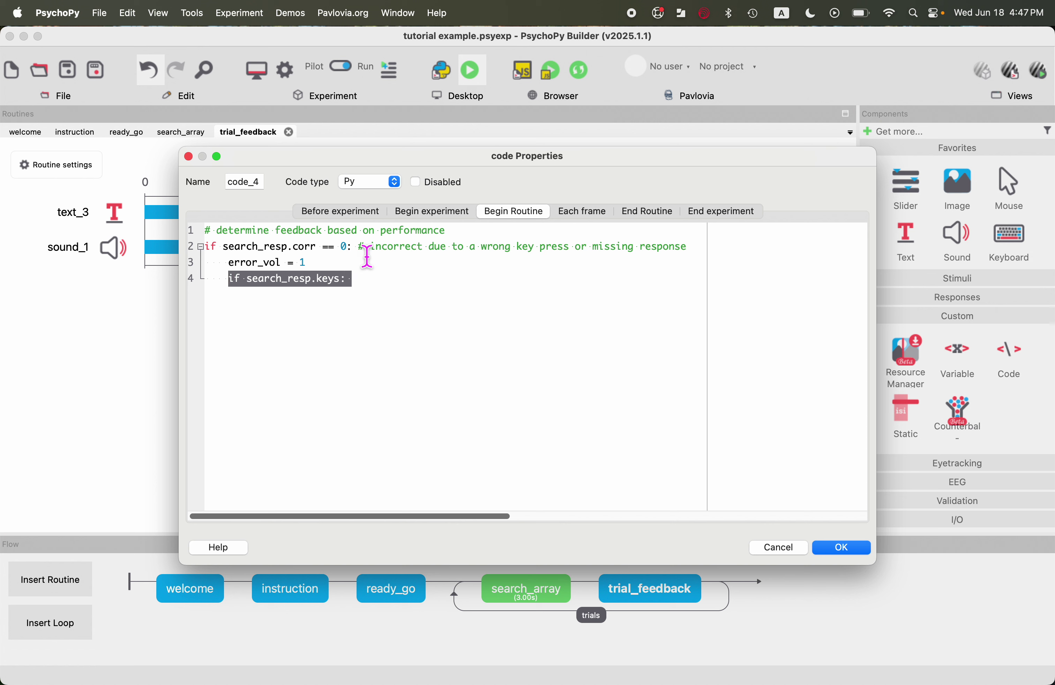
{"action": "left_click_drag", "start_coordinate": [363, 248], "coordinate": [201, 253]}
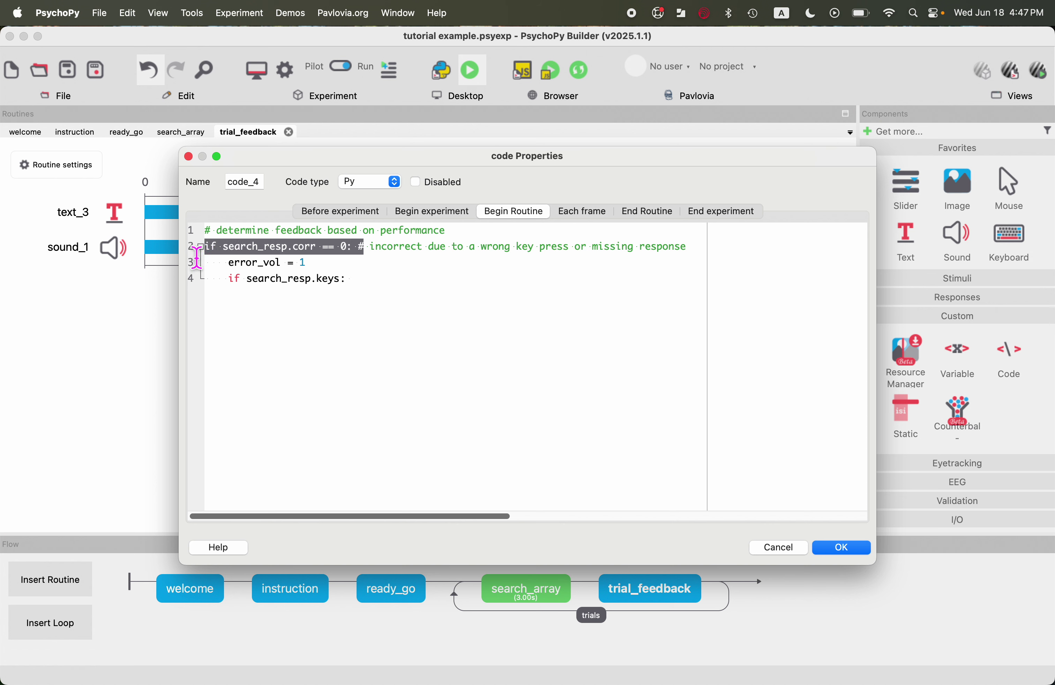
Inside the nested search_resp.keys condition, add the line error_msg = 'Error!'.
{"action": "left_click", "coordinate": [458, 287]}
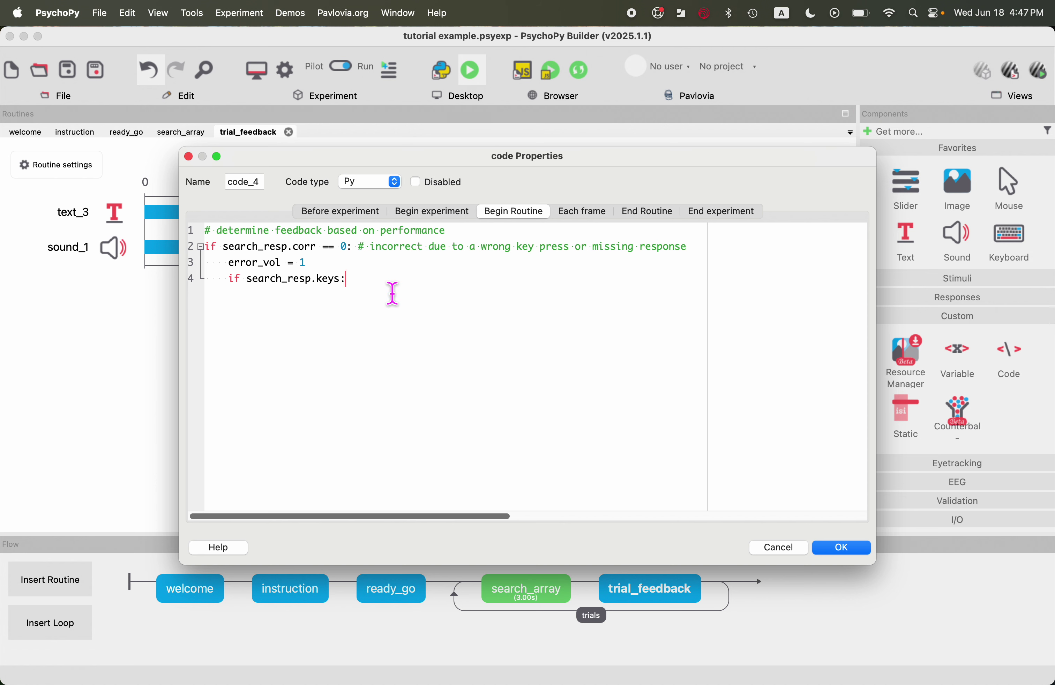
{"action": "key", "text": "Return"}
{"action": "type", "text": "err"}
{"action": "key", "text": "BackSpace"}
{"action": "key", "text": "BackSpace"}
{"action": "type", "text": "rror_msg = 'Error!'"}
Add an else branch to the nested condition that sets error_msg = 'Too slow!'.
{"action": "key", "text": "Return"}
{"action": "key", "text": "BackSpace"}
{"action": "key", "text": "BackSpace"}
{"action": "key", "text": "BackSpace"}
{"action": "type", "text": "else"}
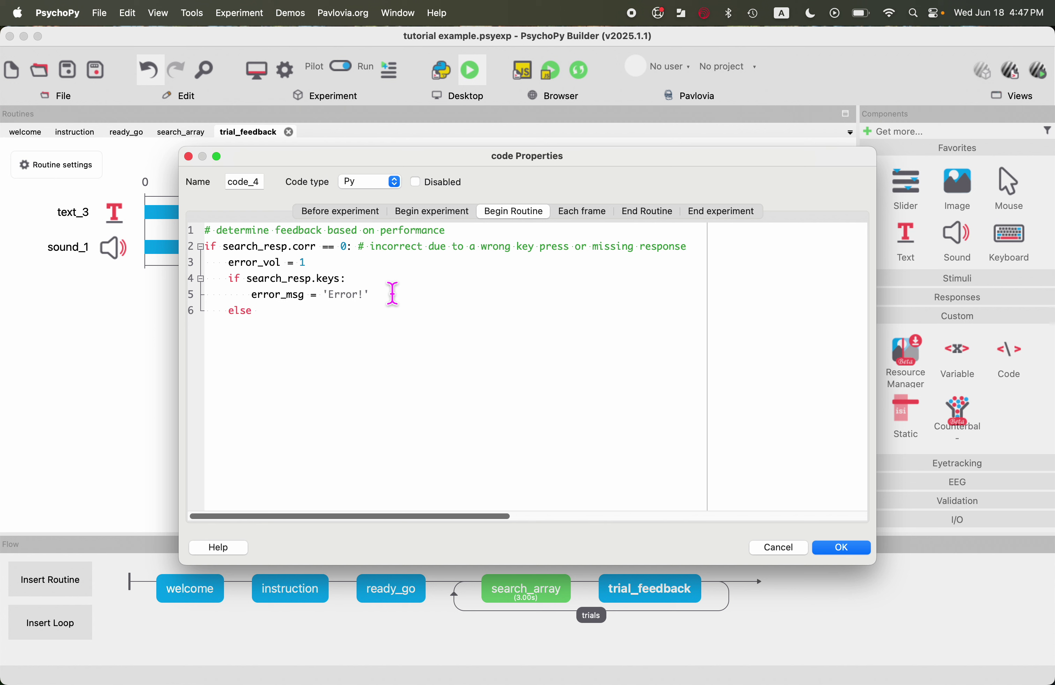
{"action": "type", "text": ":"}
{"action": "key", "text": "Return"}
{"action": "type", "text": "error_msg = 'Too slow!'"}
Add an unindented outer else branch that sets error_msg = '' and error_vol = 0, and accept the code component's properties.
{"action": "key", "text": "Return"}
{"action": "key", "text": "BackSpace"}
{"action": "key", "text": "BackSpace"}
{"action": "key", "text": "BackSpace"}
{"action": "key", "text": "BackSpace"}
{"action": "key", "text": "BackSpace"}
{"action": "key", "text": "BackSpace"}
{"action": "key", "text": "BackSpace"}
{"action": "key", "text": "BackSpace"}
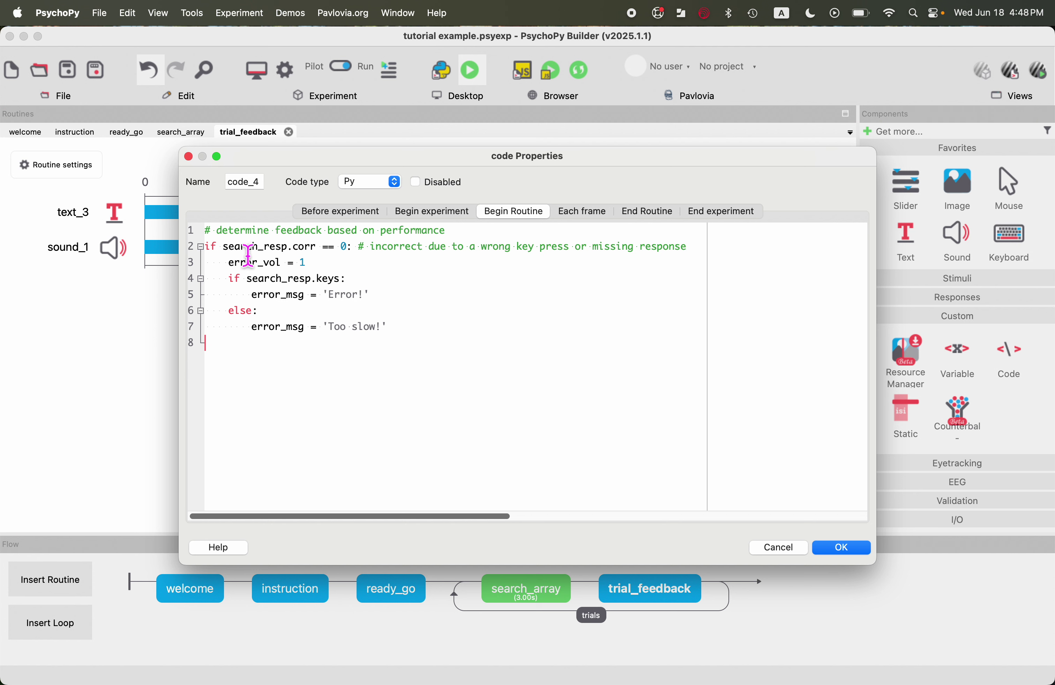
{"action": "type", "text": "else:"}
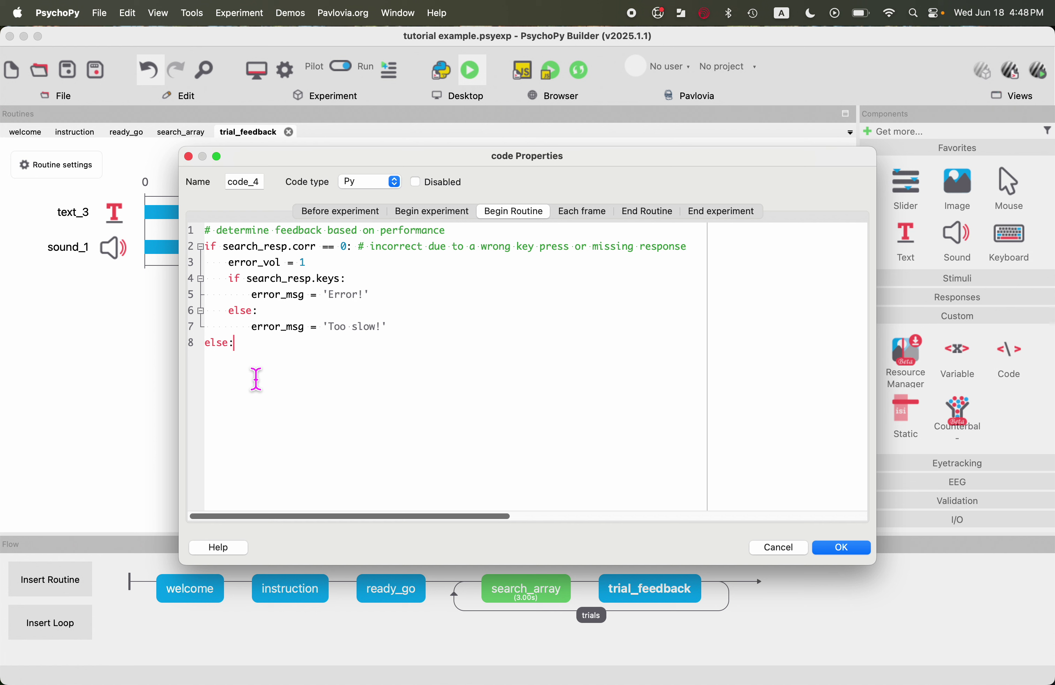
{"action": "key", "text": "Return"}
{"action": "type", "text": "error_msg"}
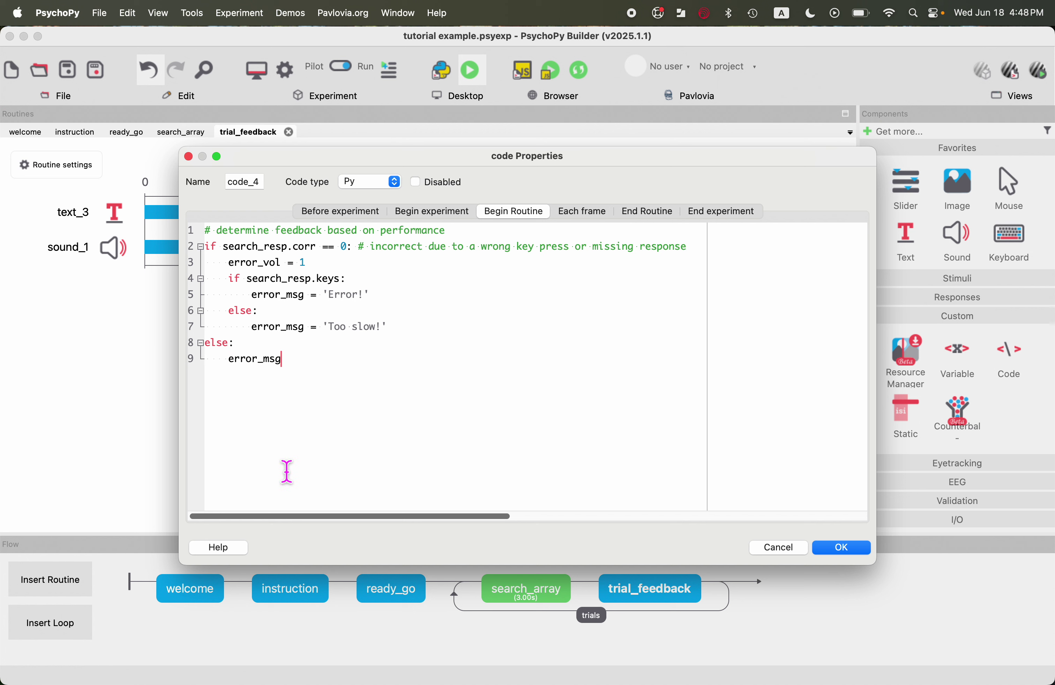
{"action": "type", "text": " = ''"}
{"action": "key", "text": "Return"}
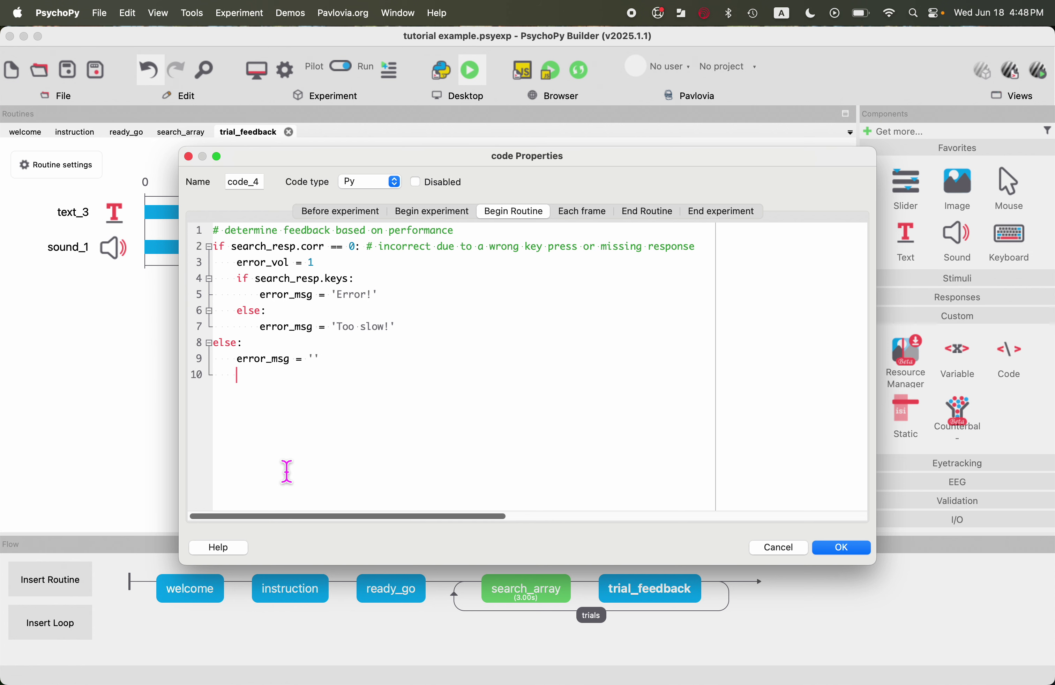
{"action": "type", "text": "error_vol = 0"}
{"action": "left_click_drag", "start_coordinate": [405, 391], "coordinate": [173, 236]}
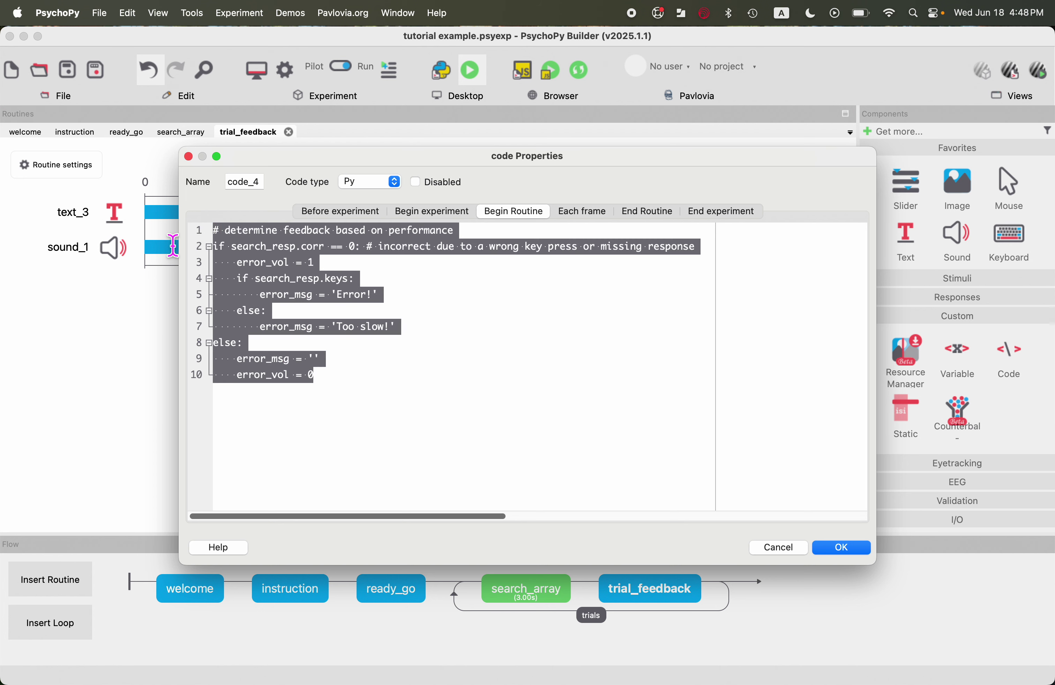
{"action": "left_click", "coordinate": [450, 415]}
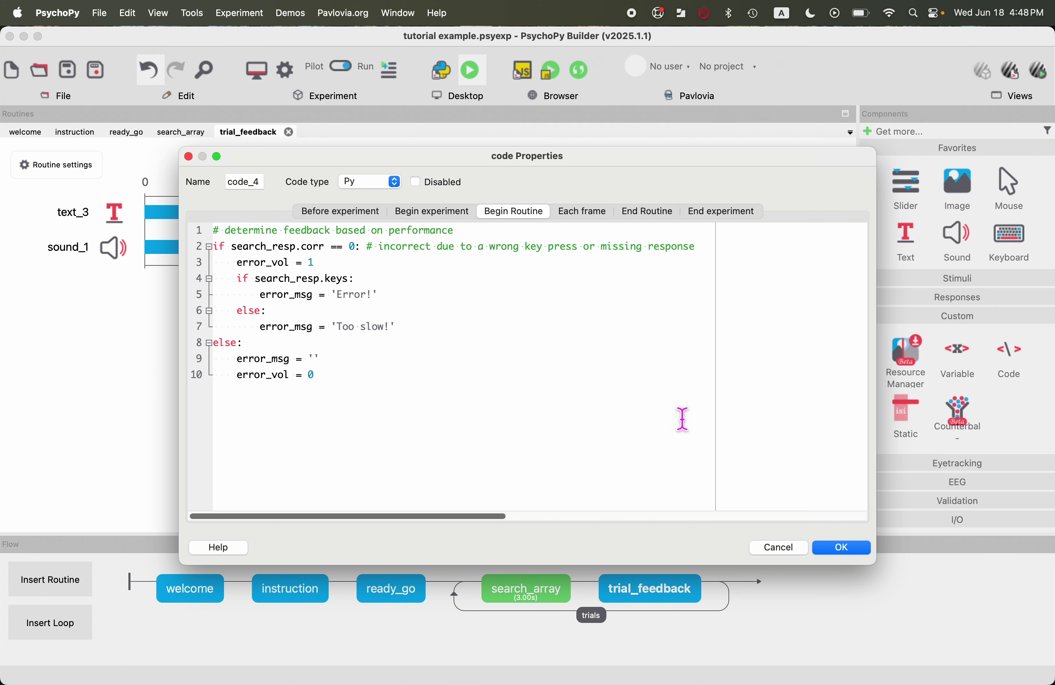
{"action": "left_click", "coordinate": [845, 549]}
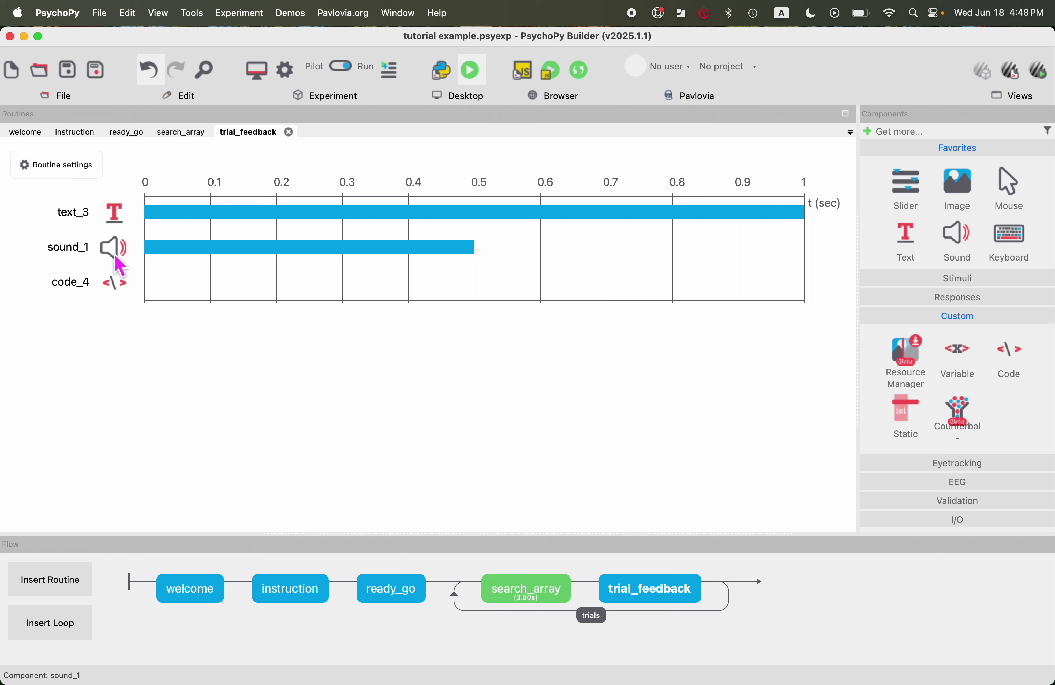
Move the code_4 component to the top of the trial_feedback routine.
{"action": "right_click", "coordinate": [115, 288]}
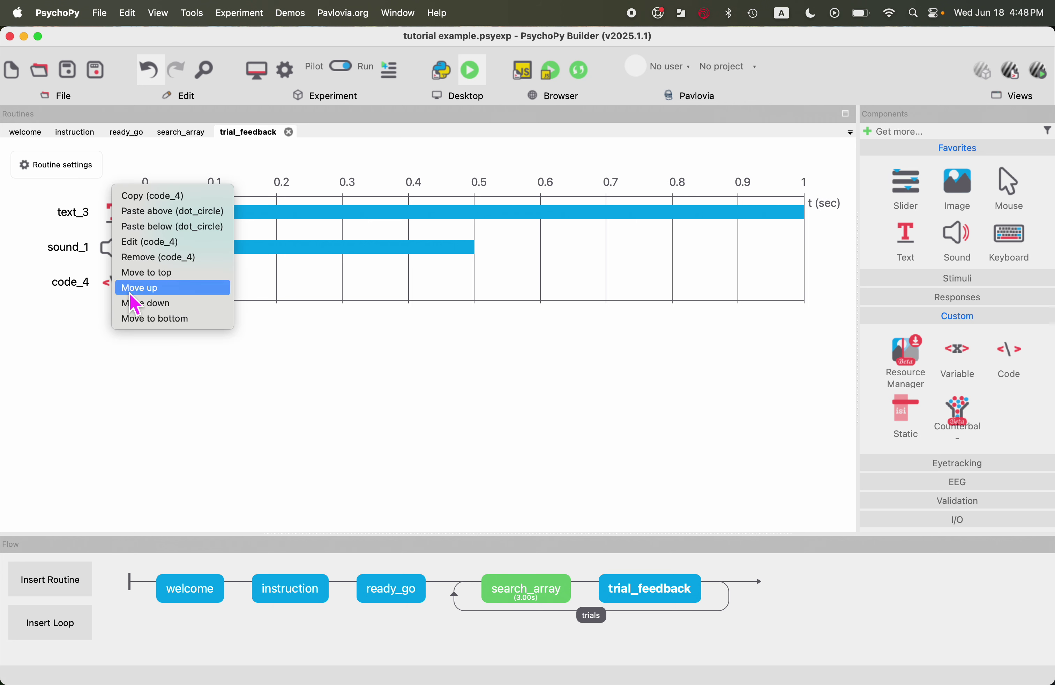
{"action": "left_click", "coordinate": [147, 275]}
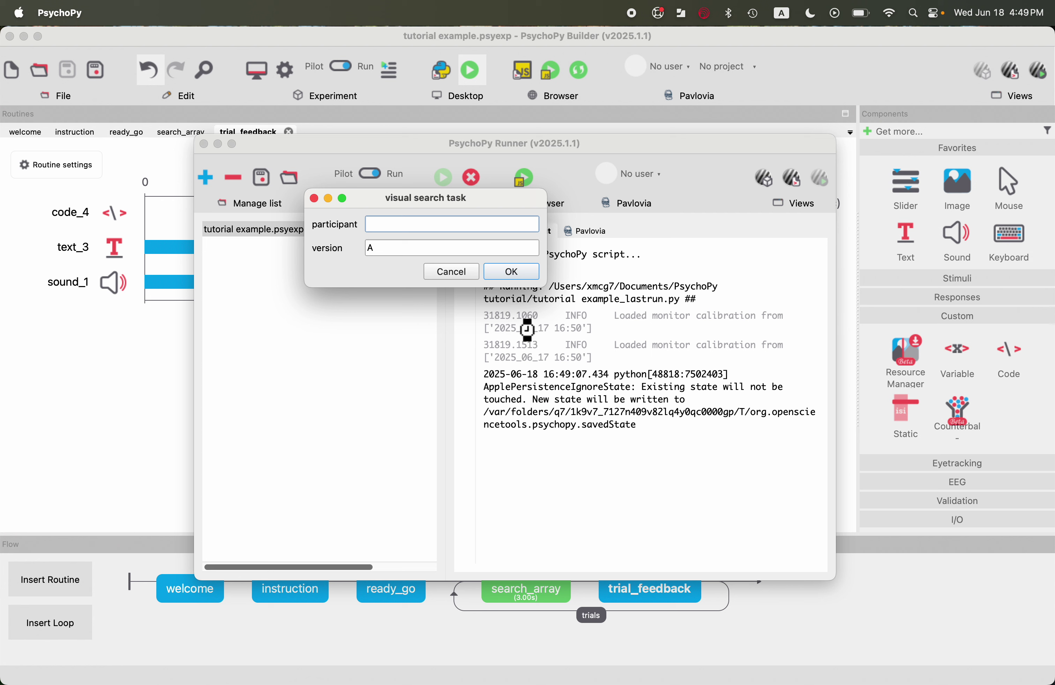
Start the visual search task with version A, advance past the intro screens and respond to several search trials to test the feedback.
{"action": "left_click", "coordinate": [521, 274]}
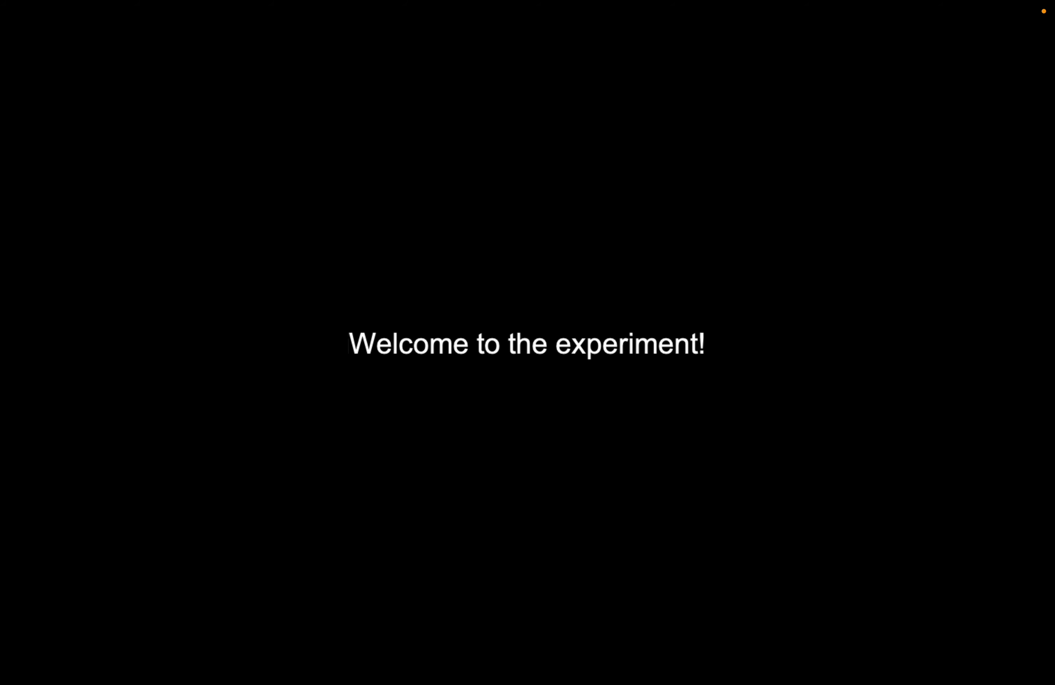
{"action": "key", "text": "space"}
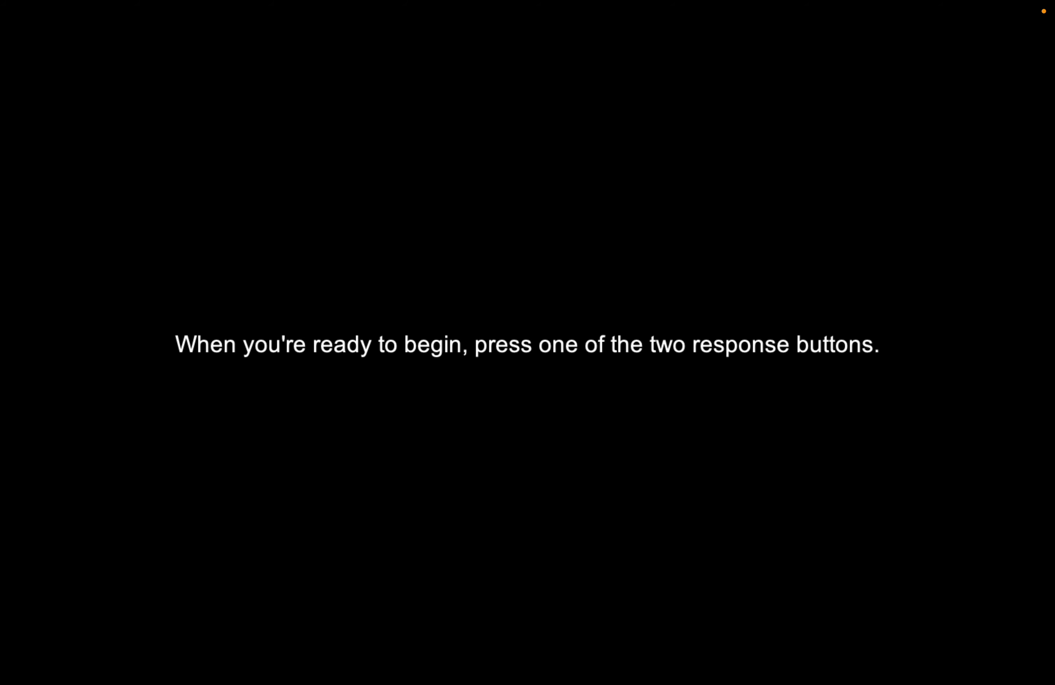
{"action": "key", "text": "Left"}
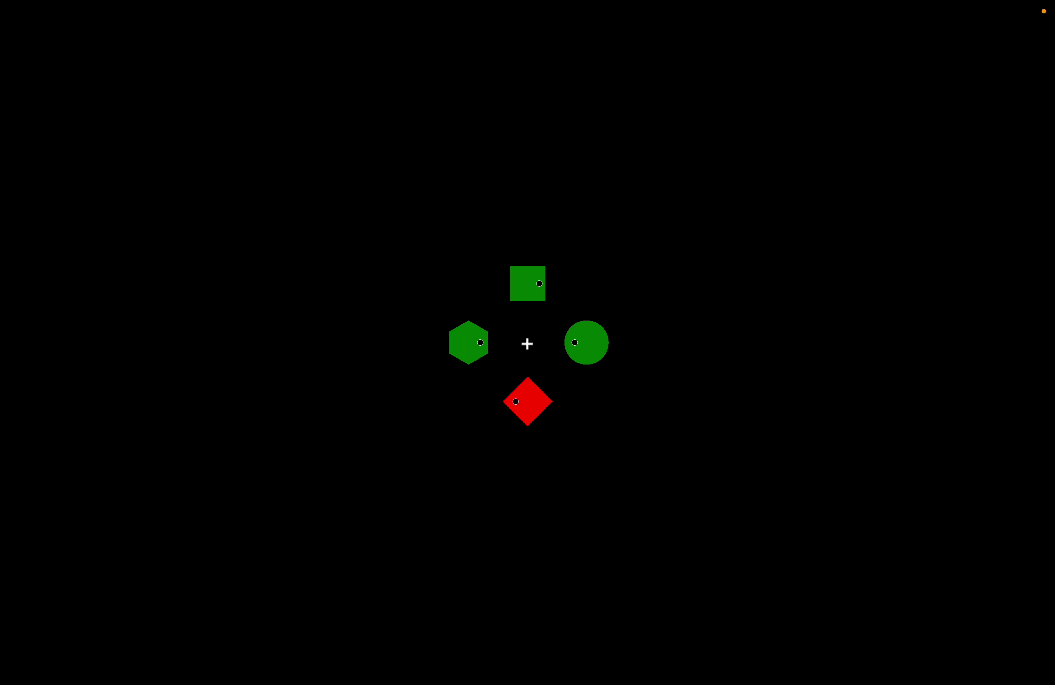
{"action": "key", "text": "Left"}
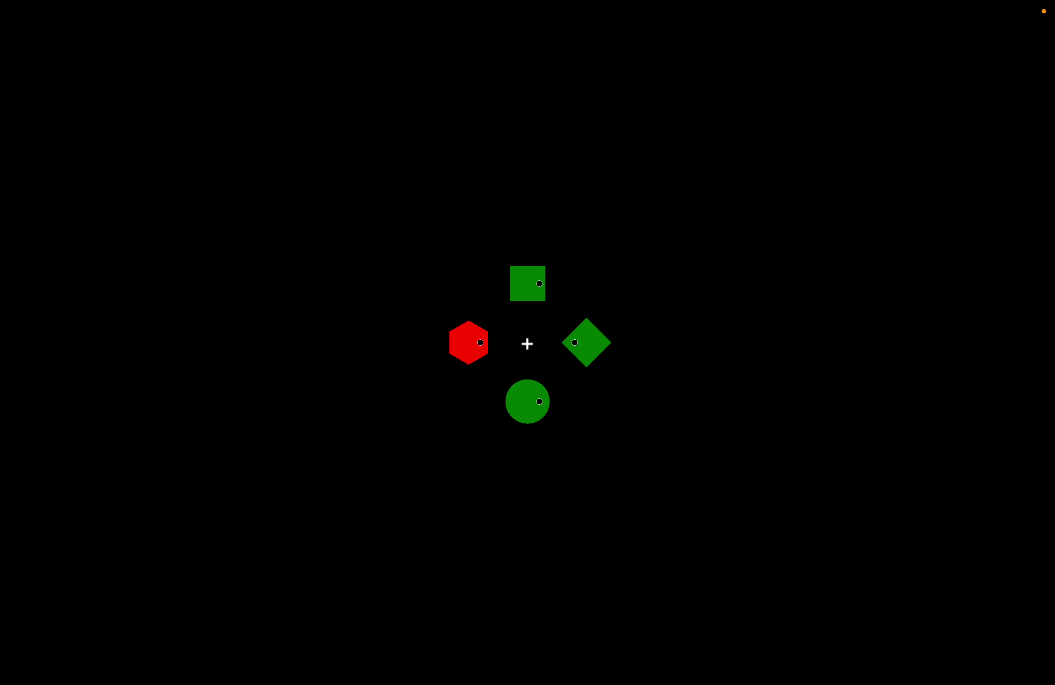
{"action": "key", "text": "Left"}
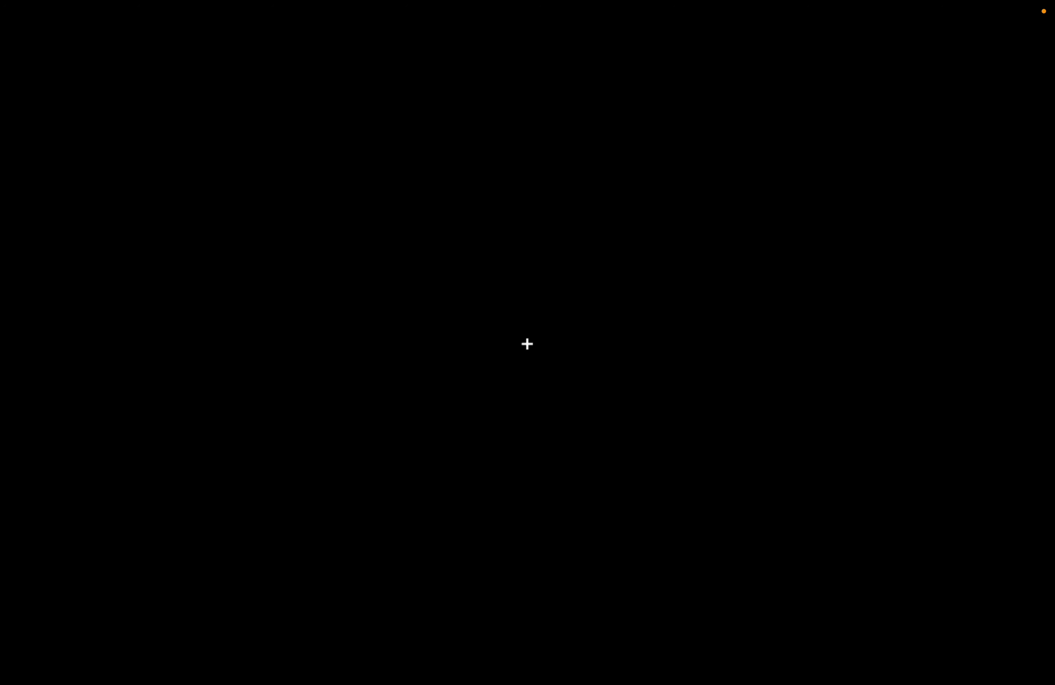
{"action": "key", "text": "Left"}
{"action": "key", "text": "Right"}
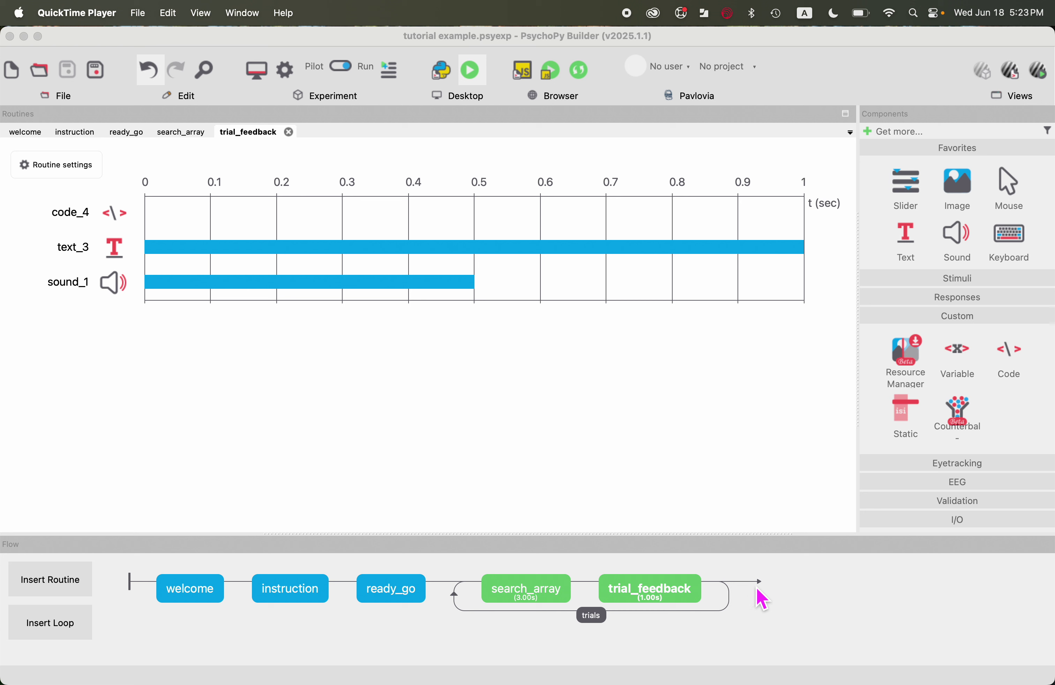
Insert a loop in the flow that starts just before ready_go and ends after the trials loop.
{"action": "left_click", "coordinate": [64, 634]}
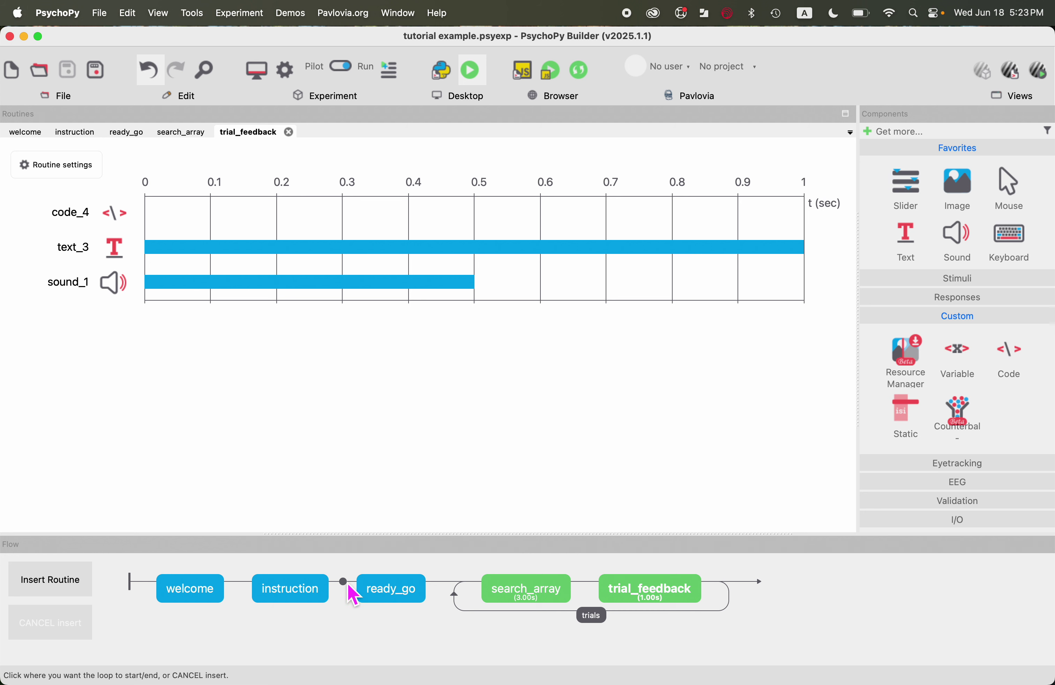
{"action": "left_click", "coordinate": [354, 596]}
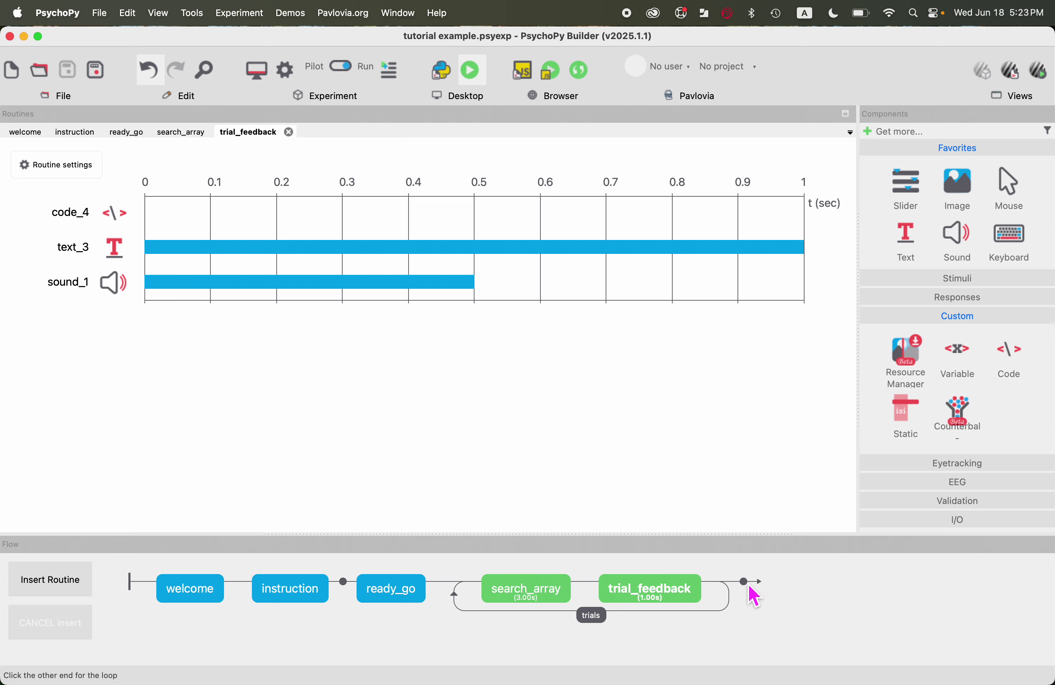
{"action": "left_click", "coordinate": [749, 584]}
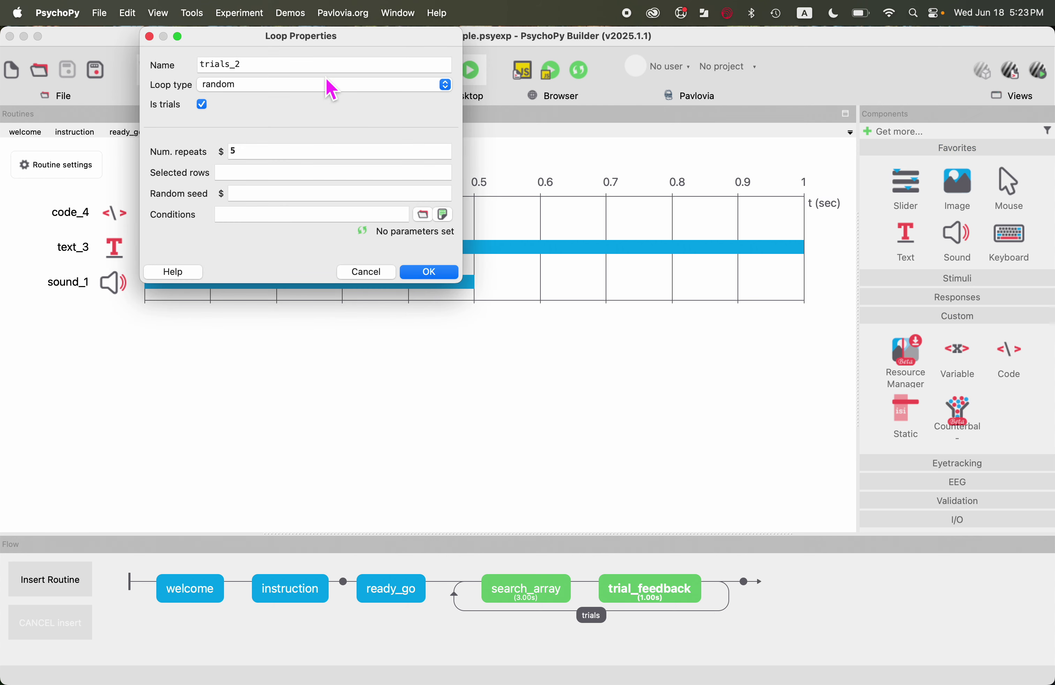
Name the new loop block, turn off its Is trials option and set the number of repeats to 2.
{"action": "left_click_drag", "start_coordinate": [314, 38], "coordinate": [568, 240]}
{"action": "double_click", "coordinate": [531, 269]}
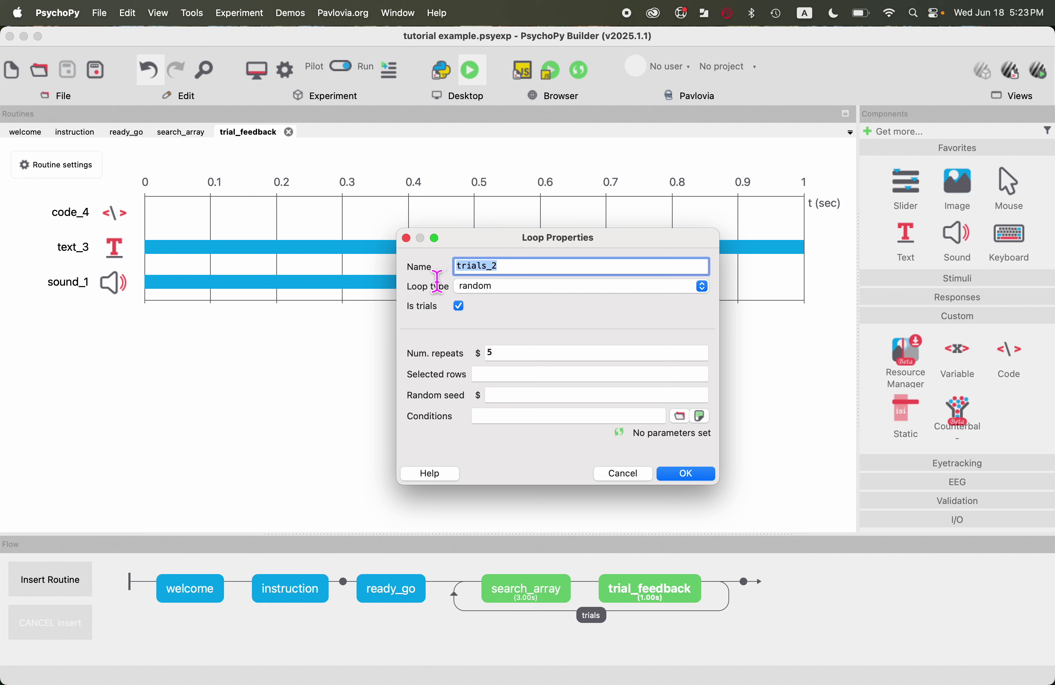
{"action": "type", "text": "block"}
{"action": "left_click", "coordinate": [463, 307]}
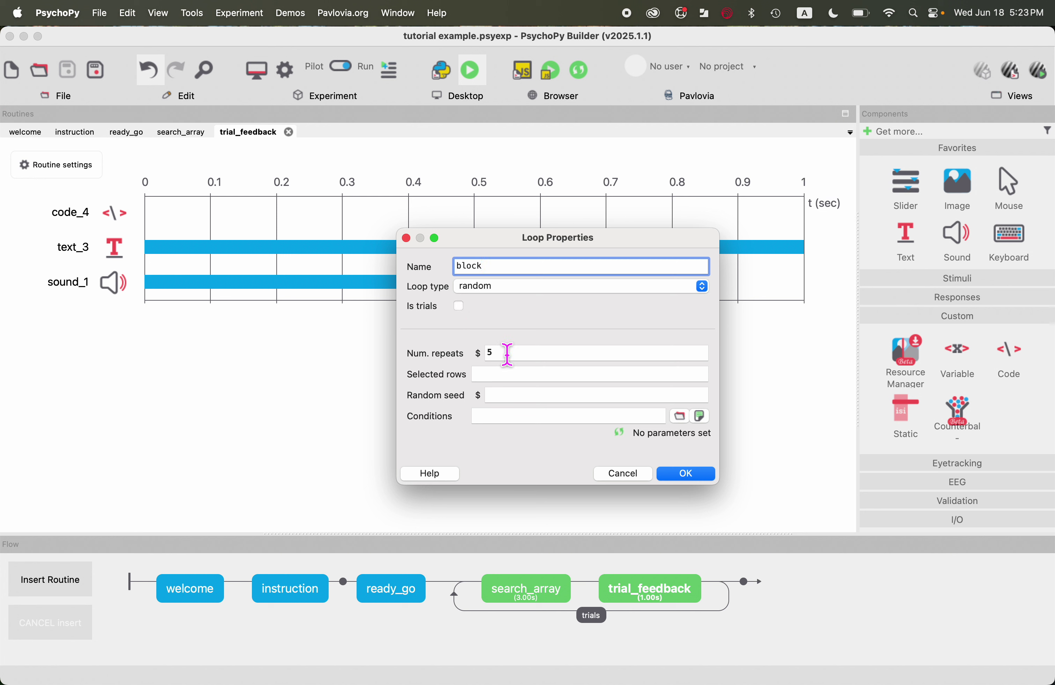
{"action": "left_click", "coordinate": [507, 354]}
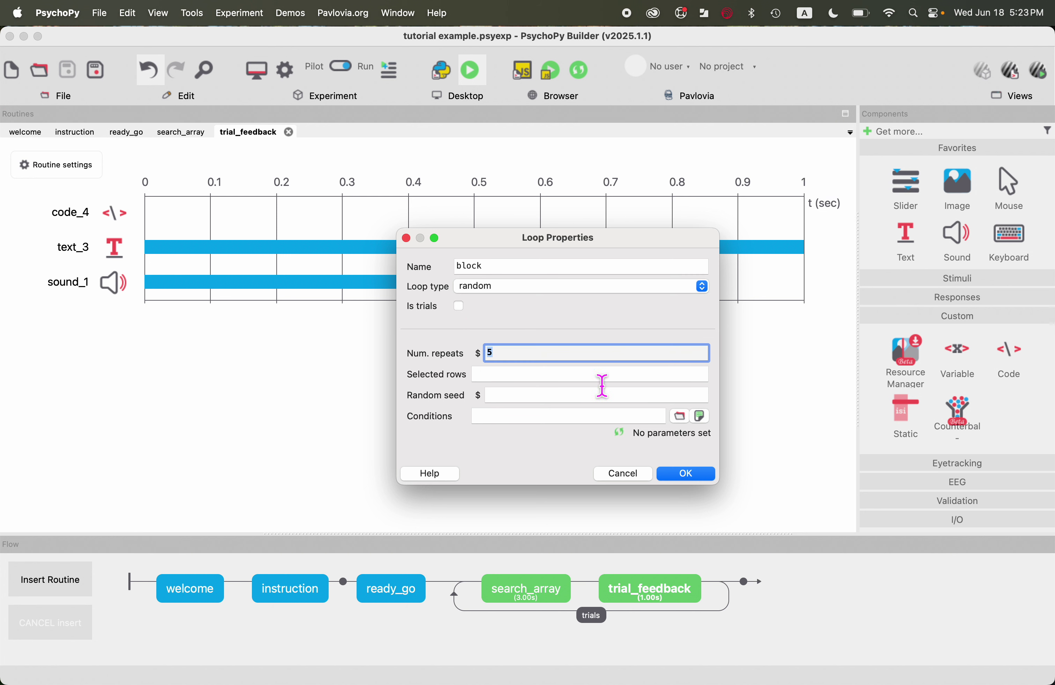
{"action": "type", "text": "2"}
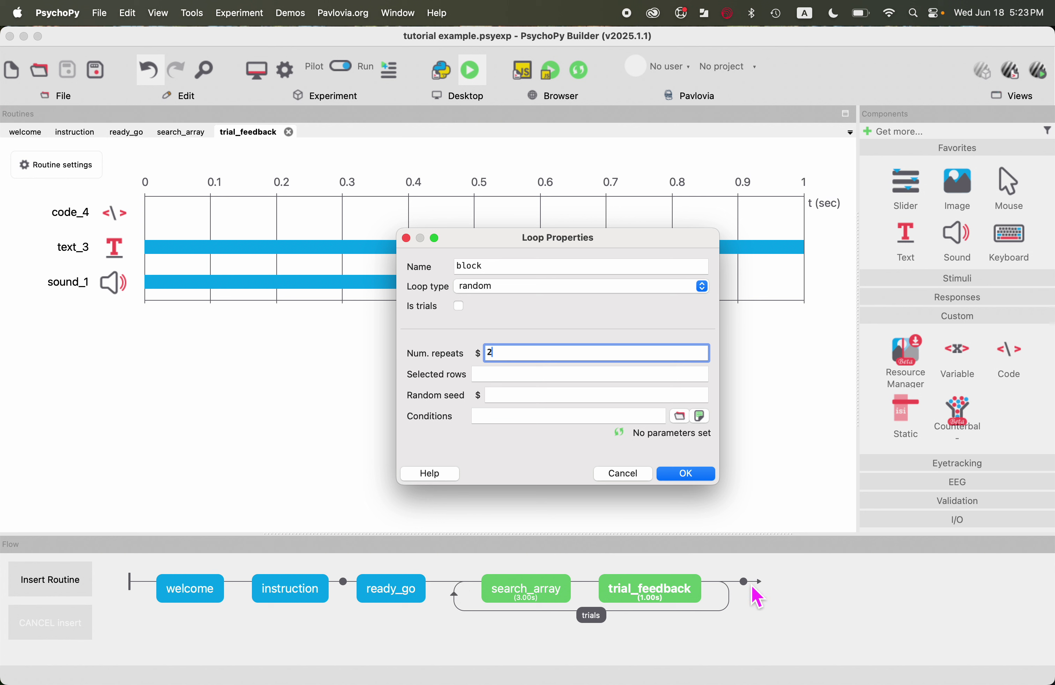
{"action": "left_click", "coordinate": [688, 474]}
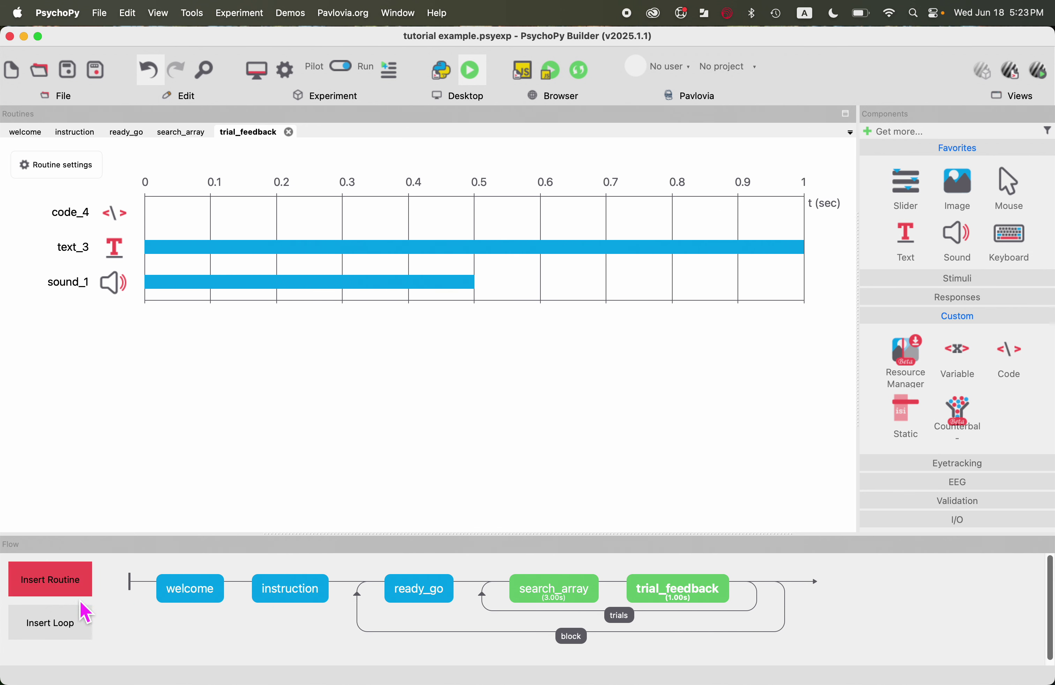
Create a new blank routine named block_feedback and insert it in the flow after the trials loop, inside the block loop.
{"action": "left_click", "coordinate": [45, 582]}
{"action": "left_click", "coordinate": [66, 587]}
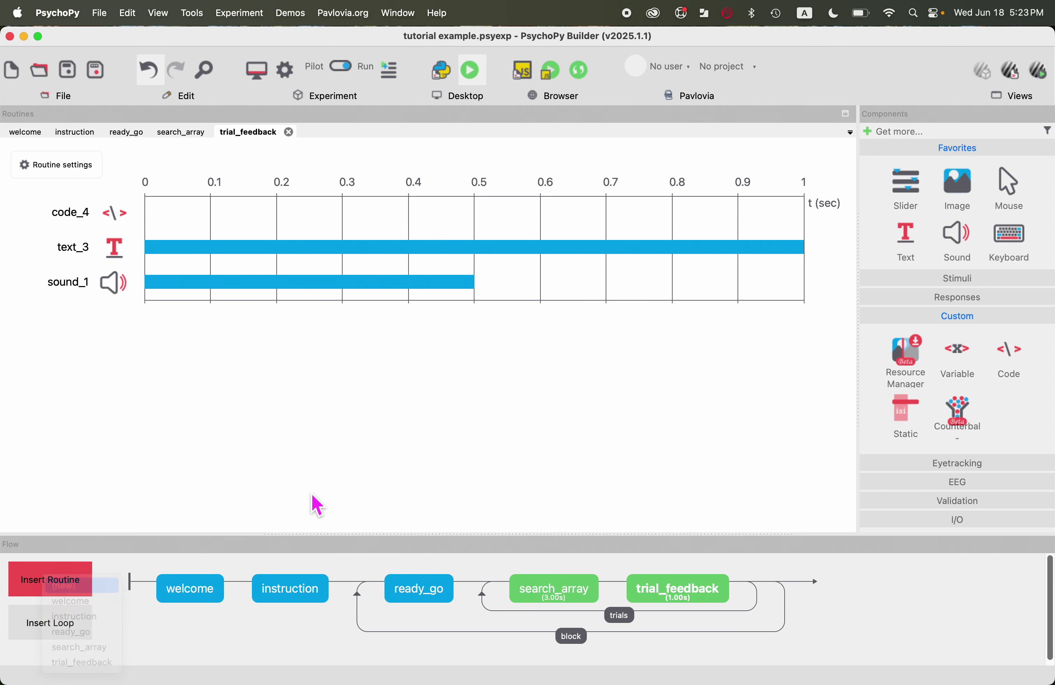
{"action": "type", "text": "block"}
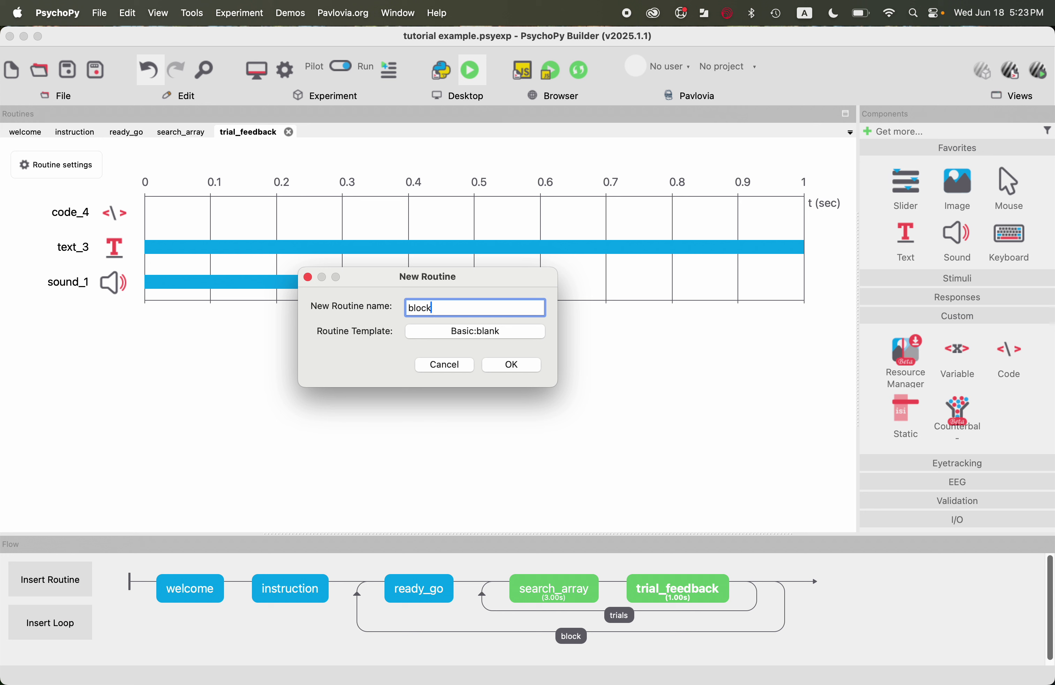
{"action": "type", "text": "_feedback"}
{"action": "left_click", "coordinate": [515, 370]}
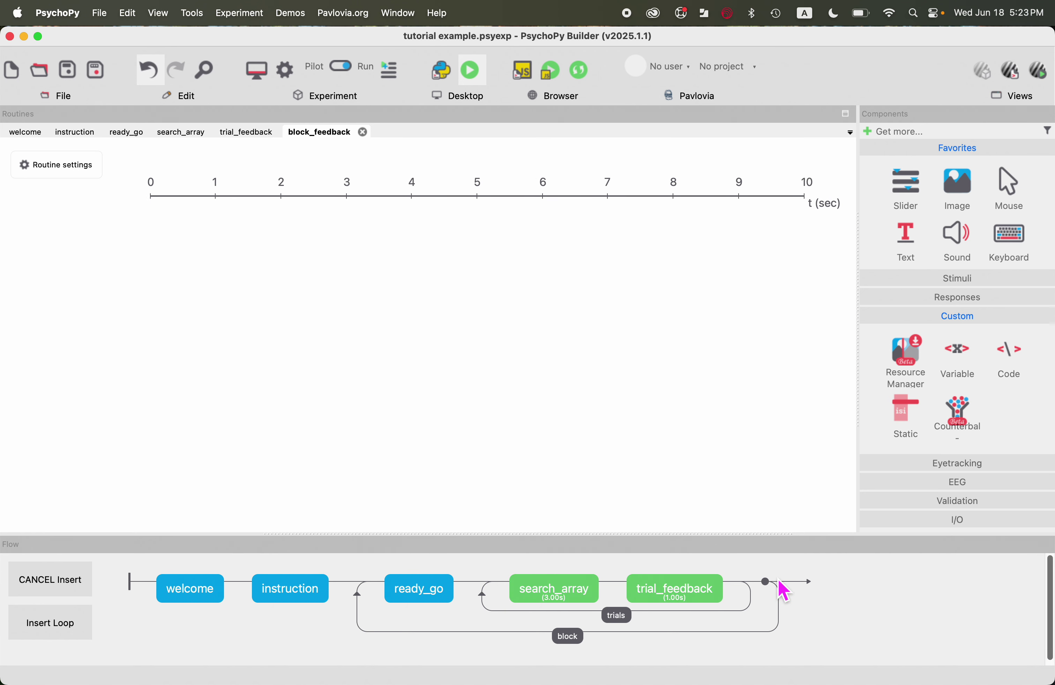
{"action": "left_click", "coordinate": [774, 583]}
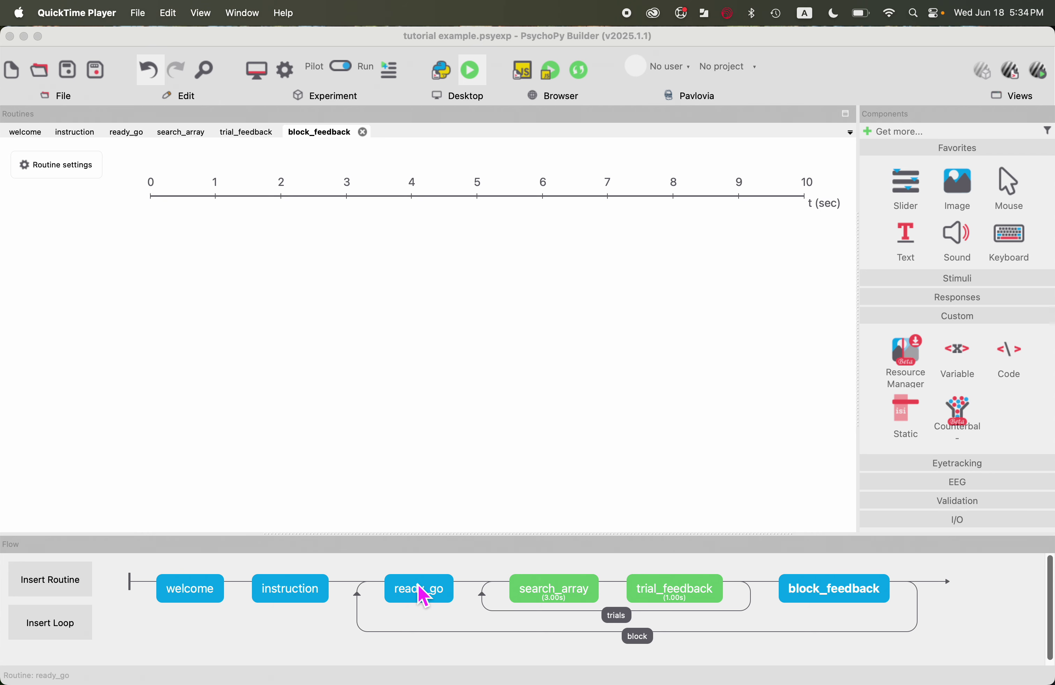
Add a code component to the ready_go routine and set its code type to Py.
{"action": "left_click", "coordinate": [421, 596]}
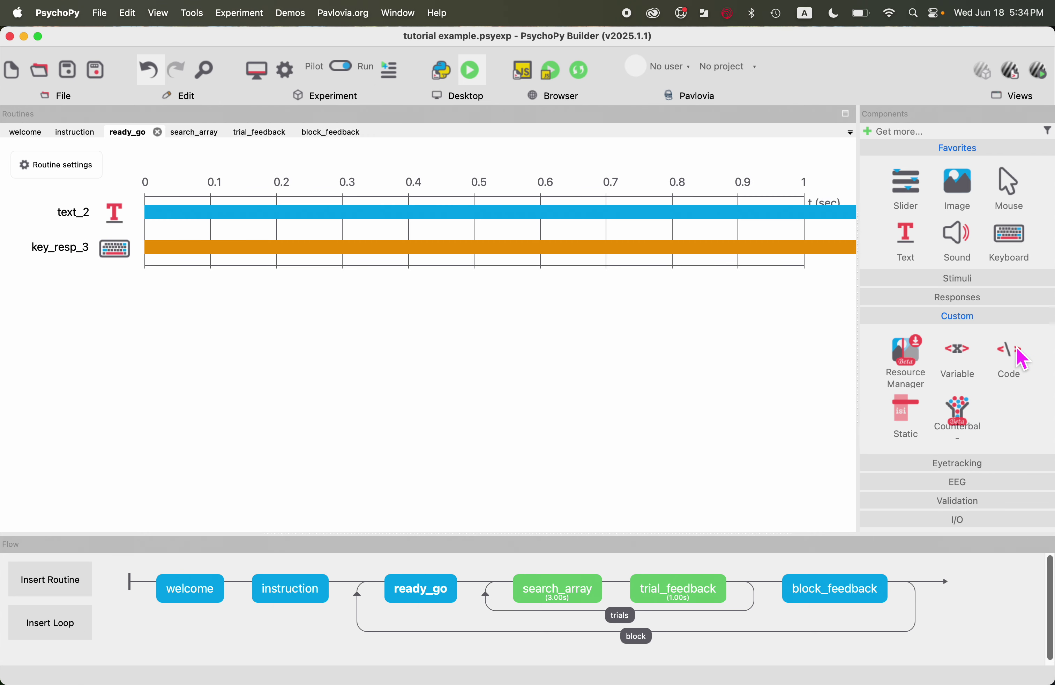
{"action": "left_click", "coordinate": [1014, 360]}
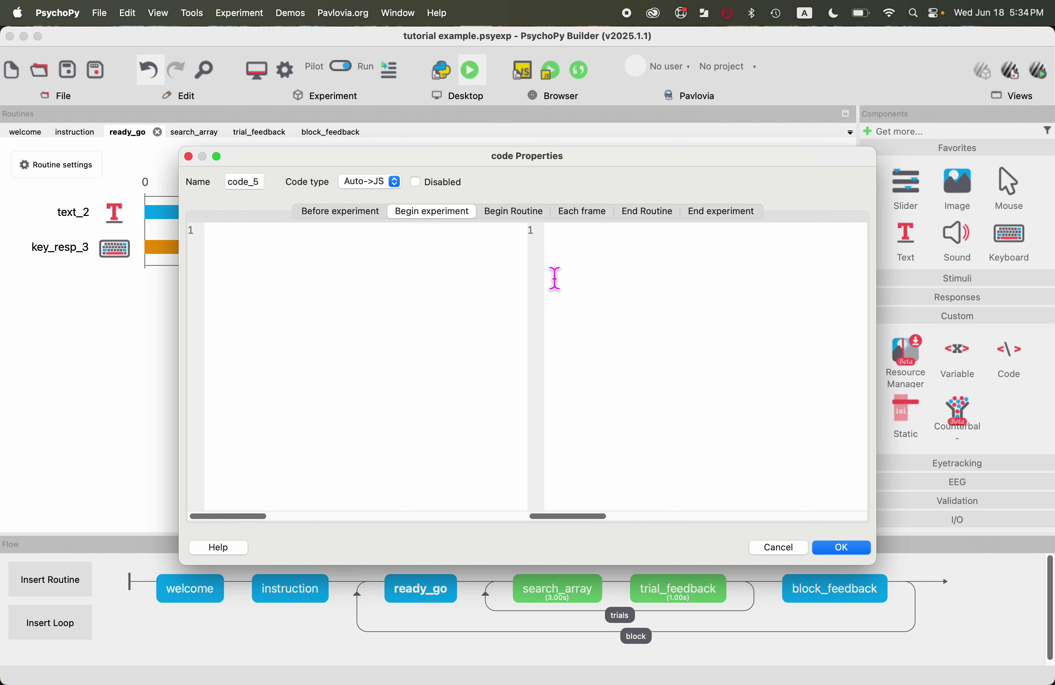
{"action": "left_click", "coordinate": [394, 182]}
{"action": "left_click", "coordinate": [388, 139]}
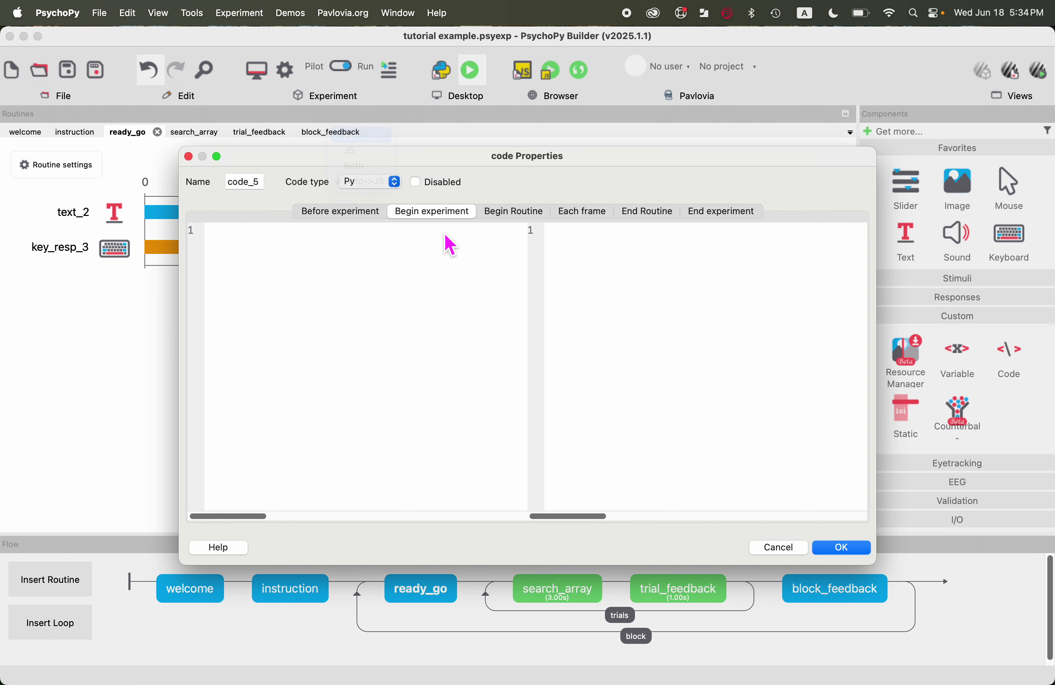
Initialise the block counter with nBlock = 0 in the new component's Begin experiment code.
{"action": "type", "text": "# res"}
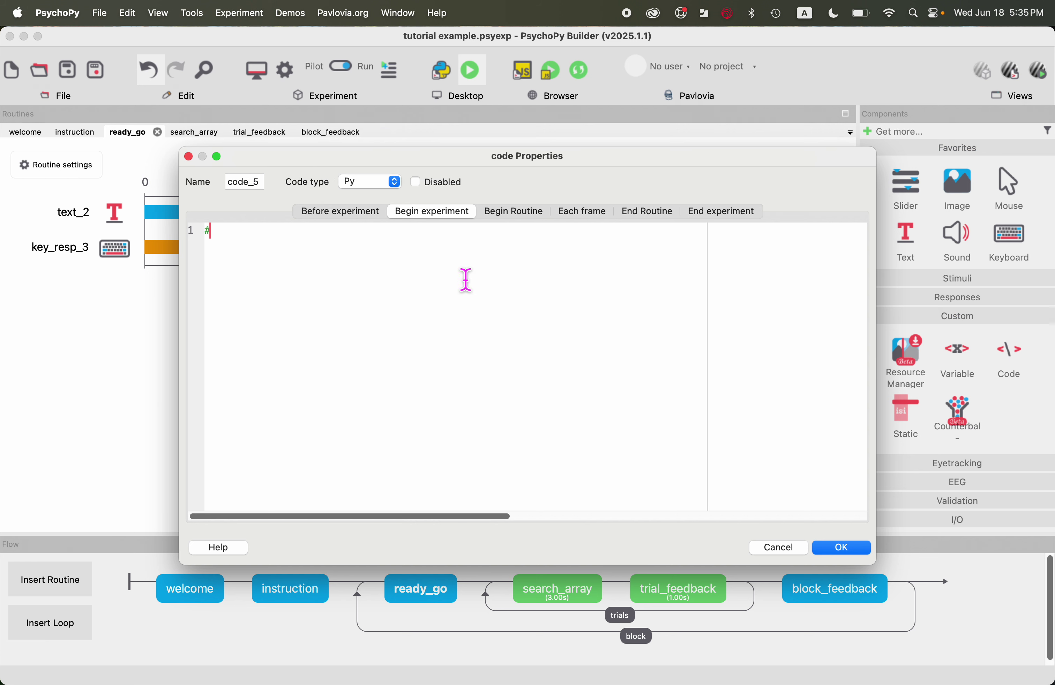
{"action": "key", "text": "BackSpace"}
{"action": "key", "text": "BackSpace"}
{"action": "key", "text": "BackSpace"}
{"action": "key", "text": "BackSpace"}
{"action": "key", "text": "BackSpace"}
{"action": "type", "text": "nBlock = 0"}
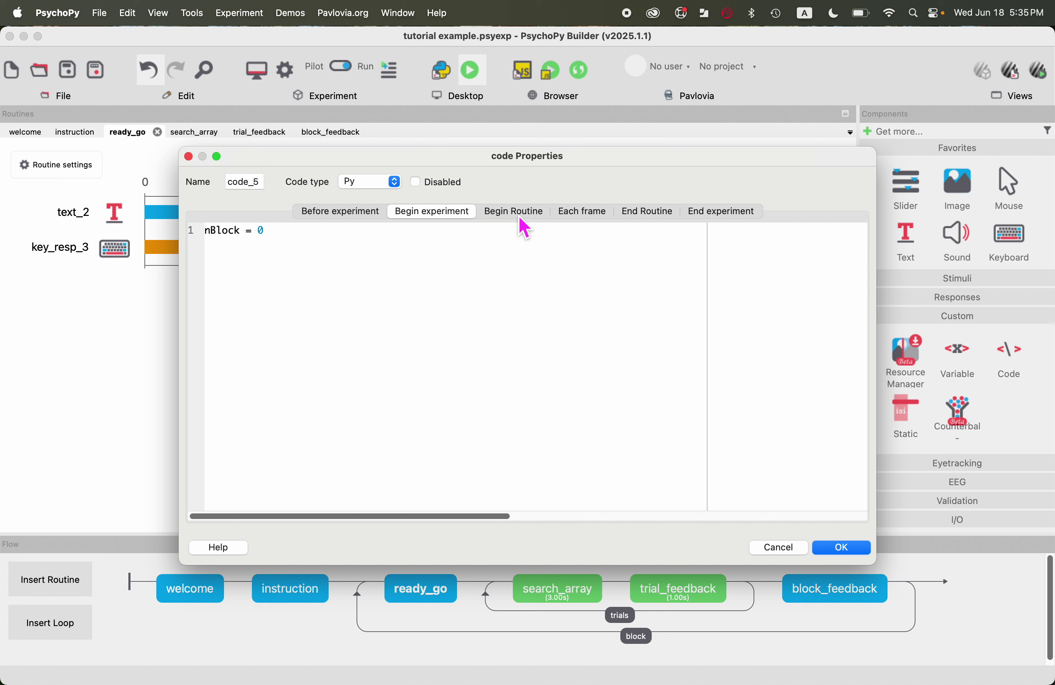
In the Begin Routine code, write the comment "# reset counting variables to zero" followed by nTrial = 0 and nError = 0.
{"action": "left_click", "coordinate": [526, 228]}
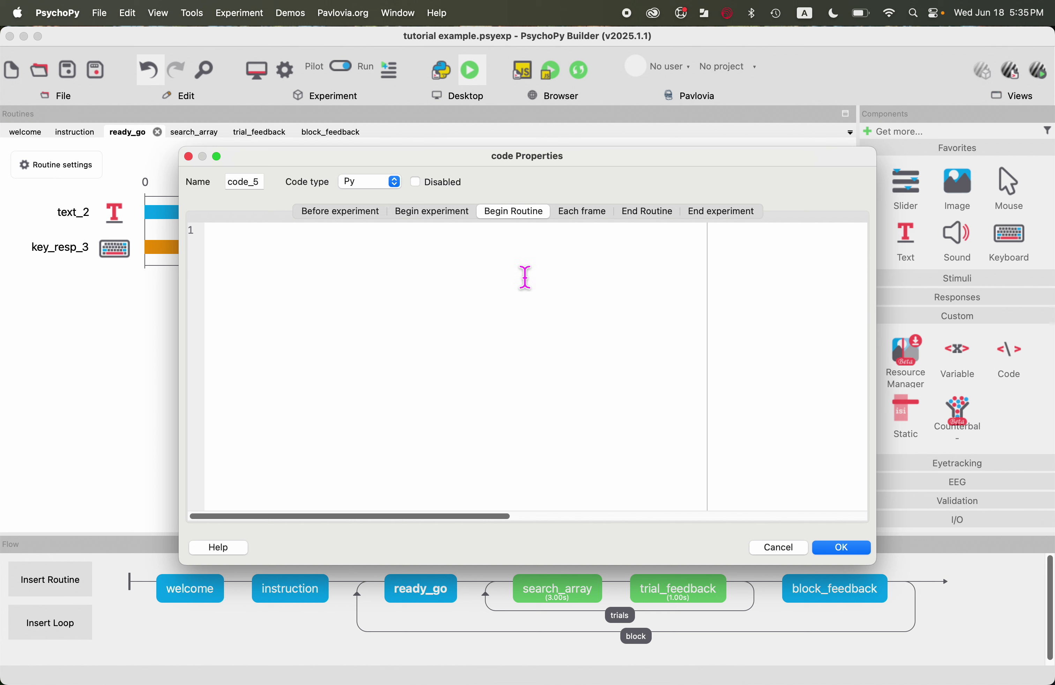
{"action": "type", "text": "# reset counting variab"}
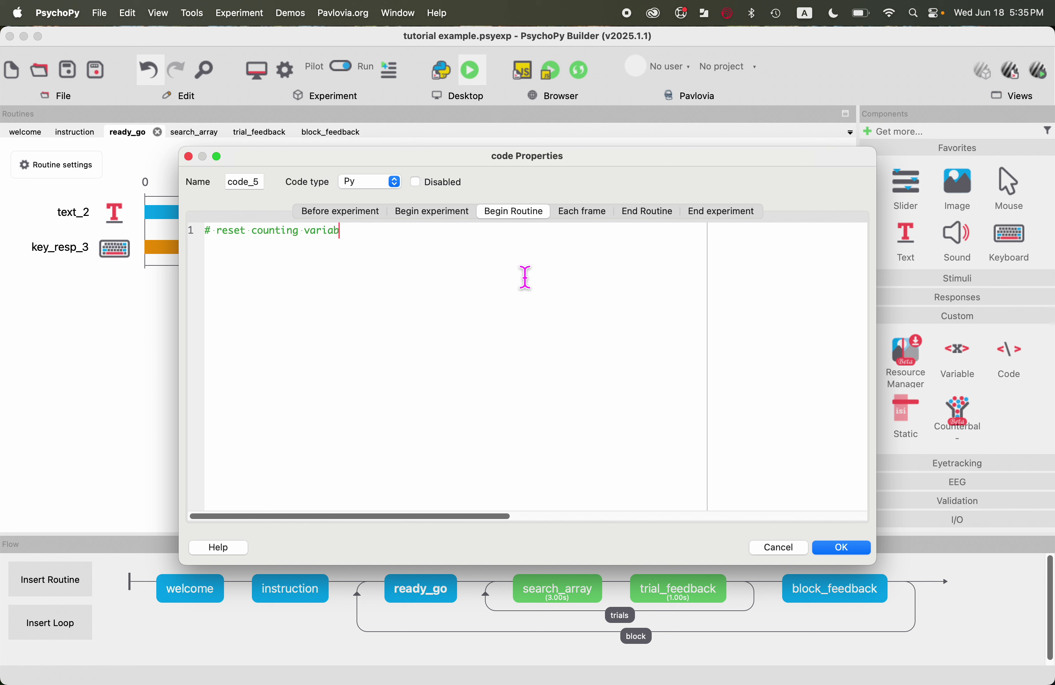
{"action": "type", "text": "les to zero"}
{"action": "key", "text": "Return"}
{"action": "type", "text": "nTrial = 0"}
{"action": "key", "text": "Return"}
{"action": "type", "text": "nError"}
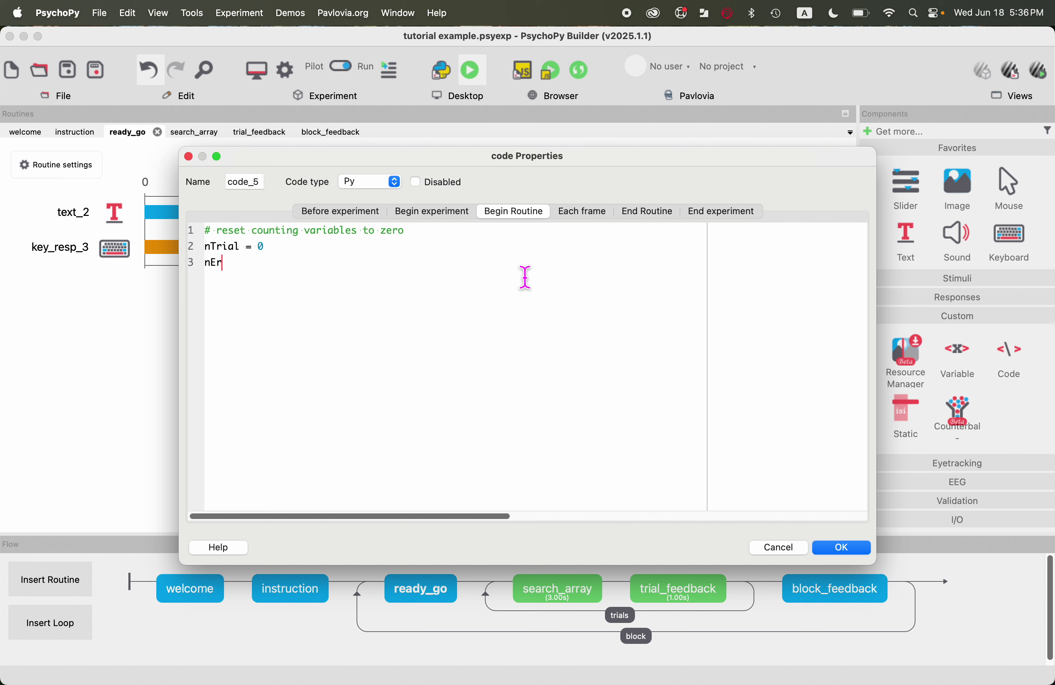
{"action": "type", "text": "= "}
{"action": "type", "text": "0 "}
Add the lines sumRT = 0 and meanRT = 0 to the Begin Routine code and apply the code component.
{"action": "type", "text": "sum"}
{"action": "type", "text": "RT"}
{"action": "type", "text": " ="}
{"action": "type", "text": " 0"}
{"action": "key", "text": "Return"}
{"action": "type", "text": "meanRT"}
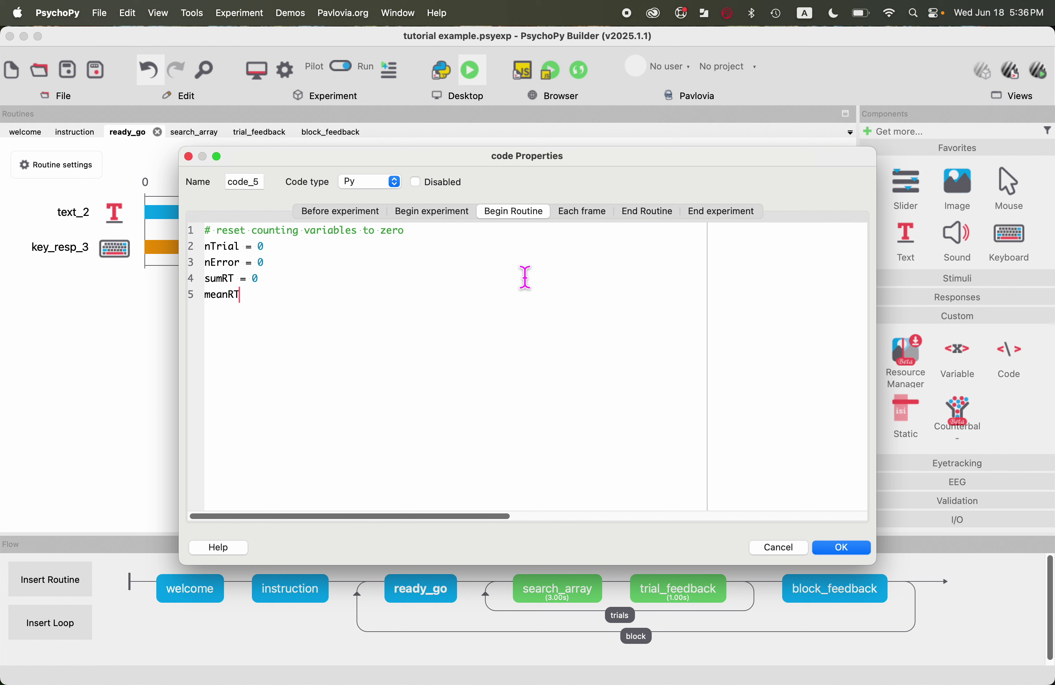
{"action": "type", "text": " = 0"}
{"action": "left_click_drag", "start_coordinate": [323, 322], "coordinate": [205, 232]}
{"action": "left_click", "coordinate": [285, 275]}
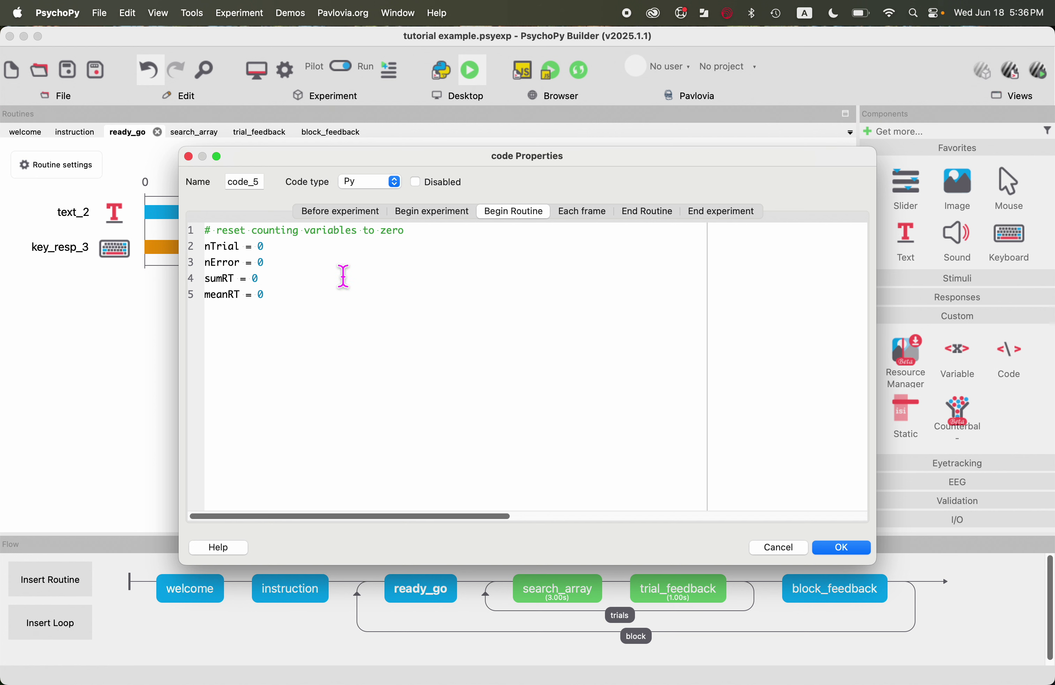
{"action": "left_click", "coordinate": [850, 550]}
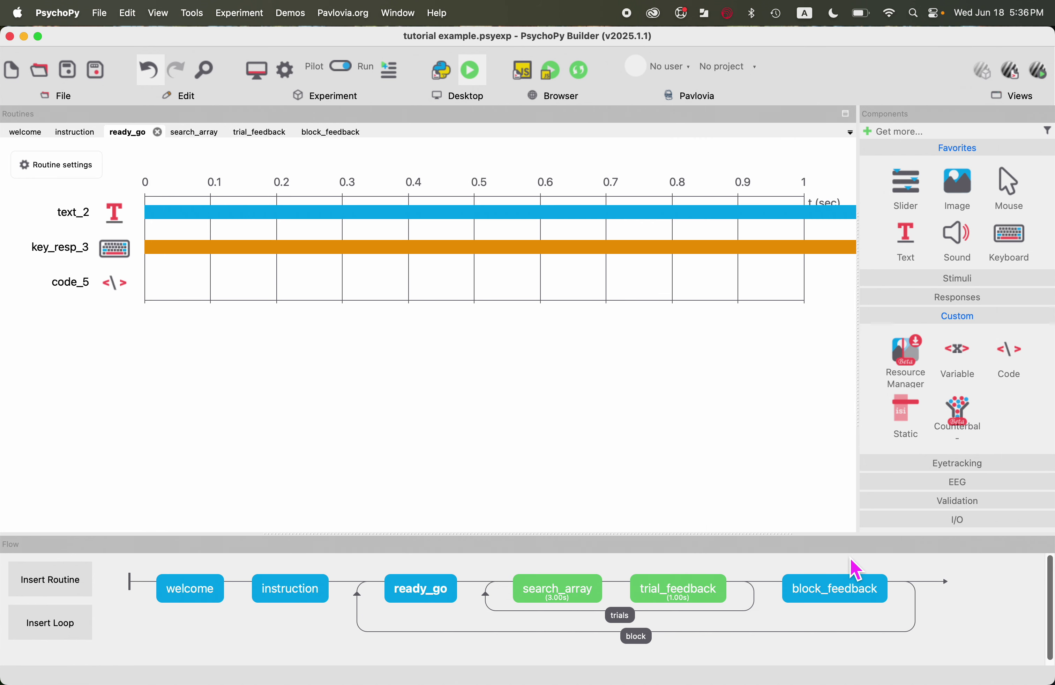
In trial_feedback's code_4 component, add nError = nError + 1 as the first line of the incorrect-response branch.
{"action": "left_click", "coordinate": [696, 606]}
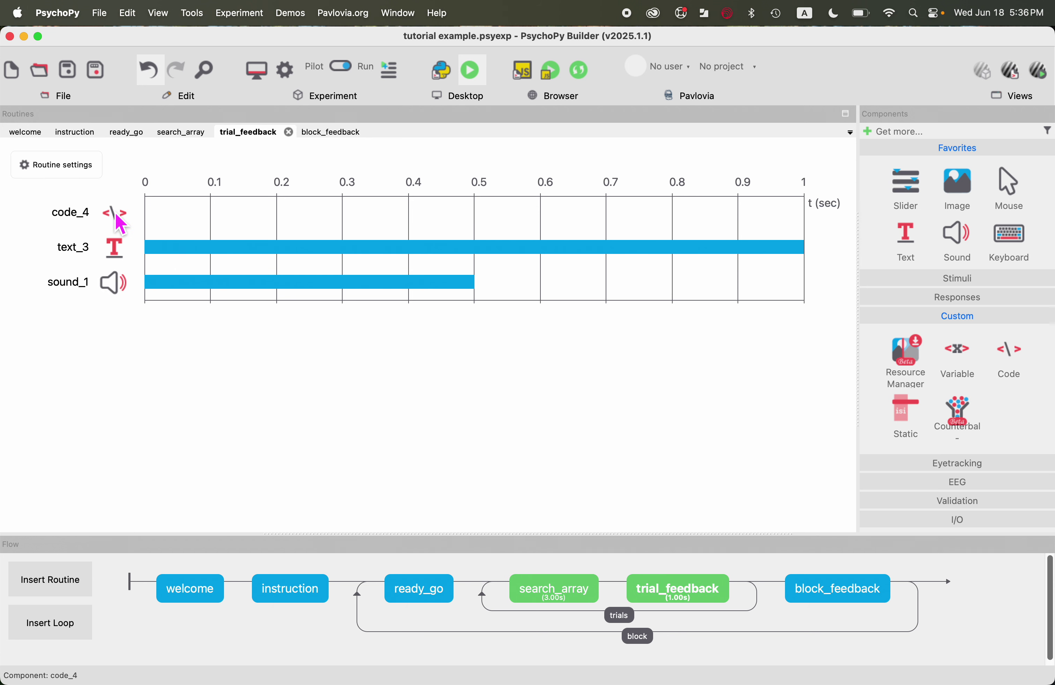
{"action": "left_click", "coordinate": [124, 222]}
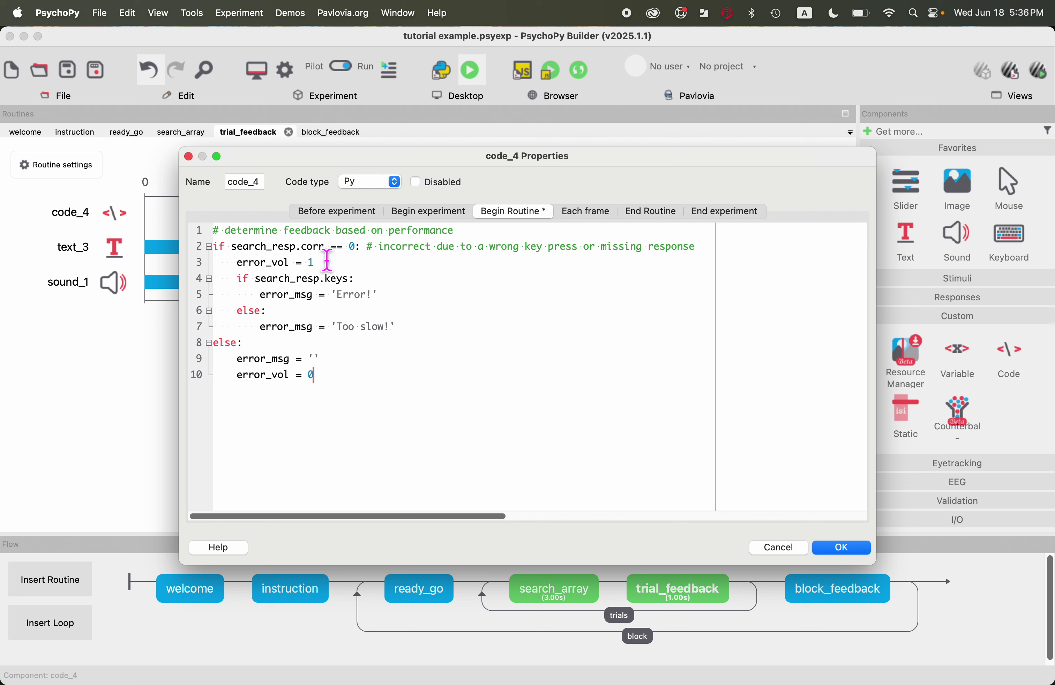
{"action": "left_click", "coordinate": [239, 262]}
{"action": "key", "text": "Return"}
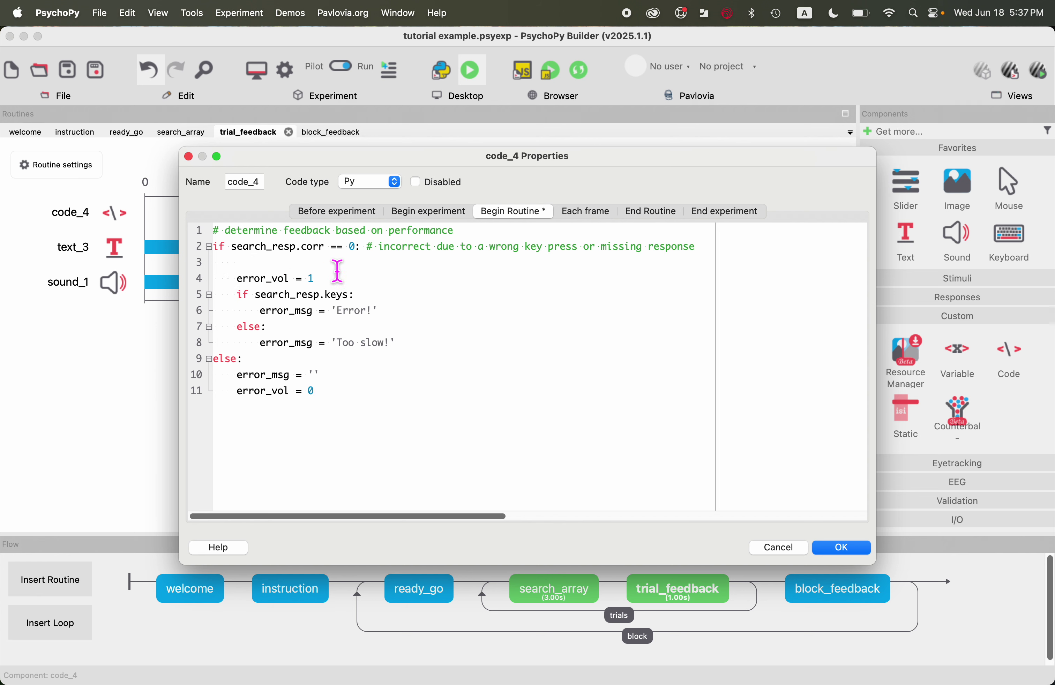
{"action": "type", "text": "nError = nError + 1"}
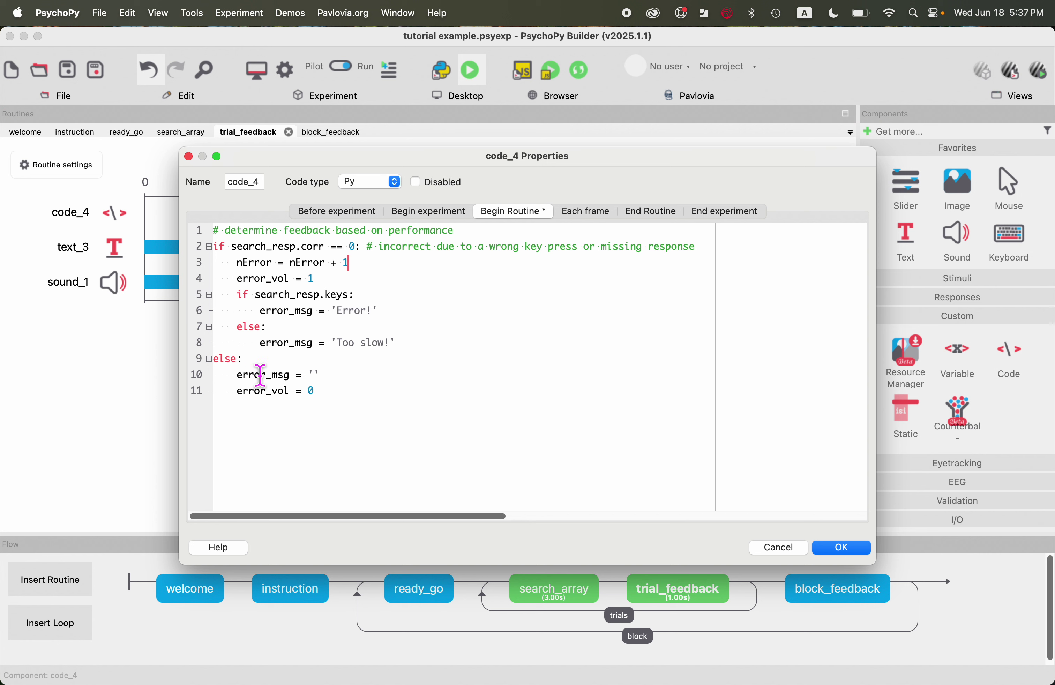
Add sumRT = sumRT + search_resp.rt at the end of the outer else branch for correct responses.
{"action": "left_click_drag", "start_coordinate": [330, 403], "coordinate": [188, 365]}
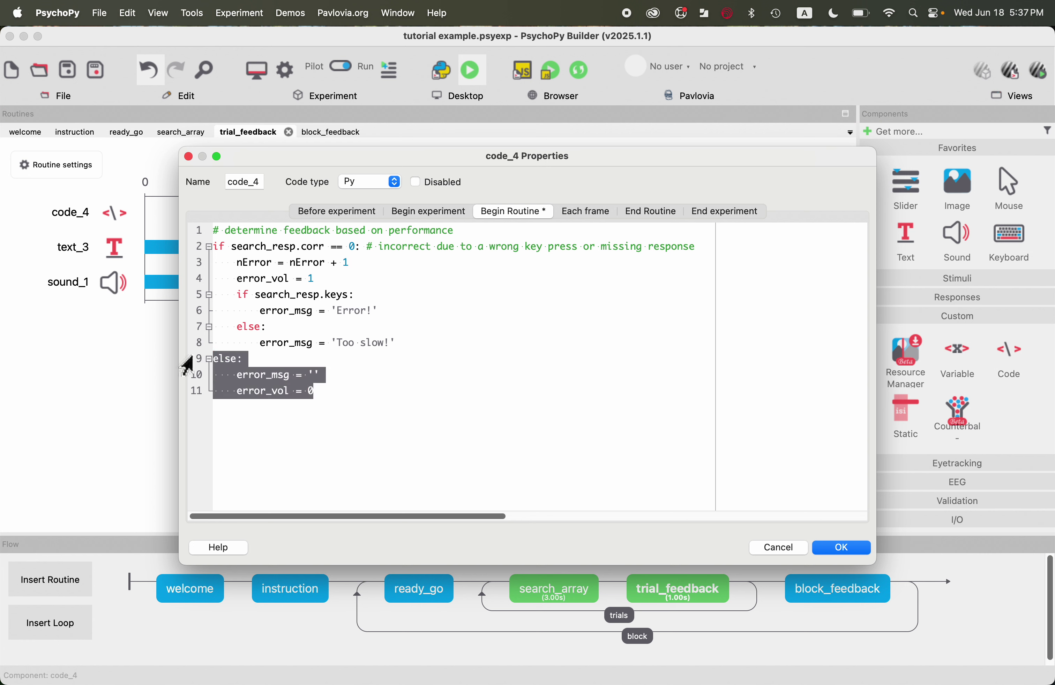
{"action": "left_click", "coordinate": [363, 398]}
{"action": "key", "text": "Return"}
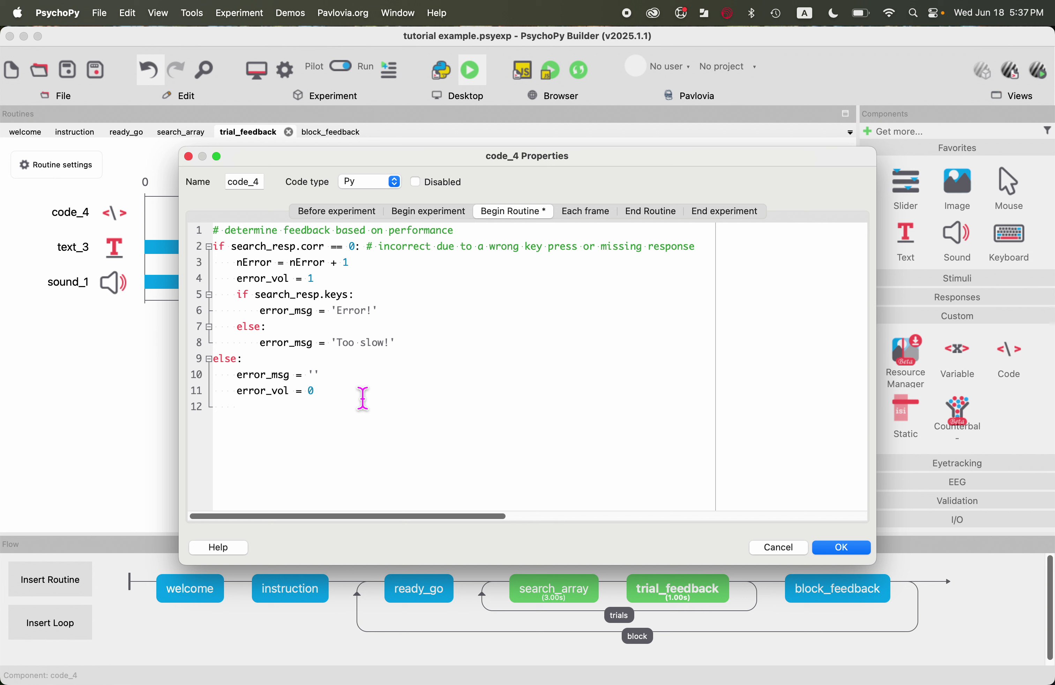
{"action": "type", "text": "sumRT = sumRT + search_resp"}
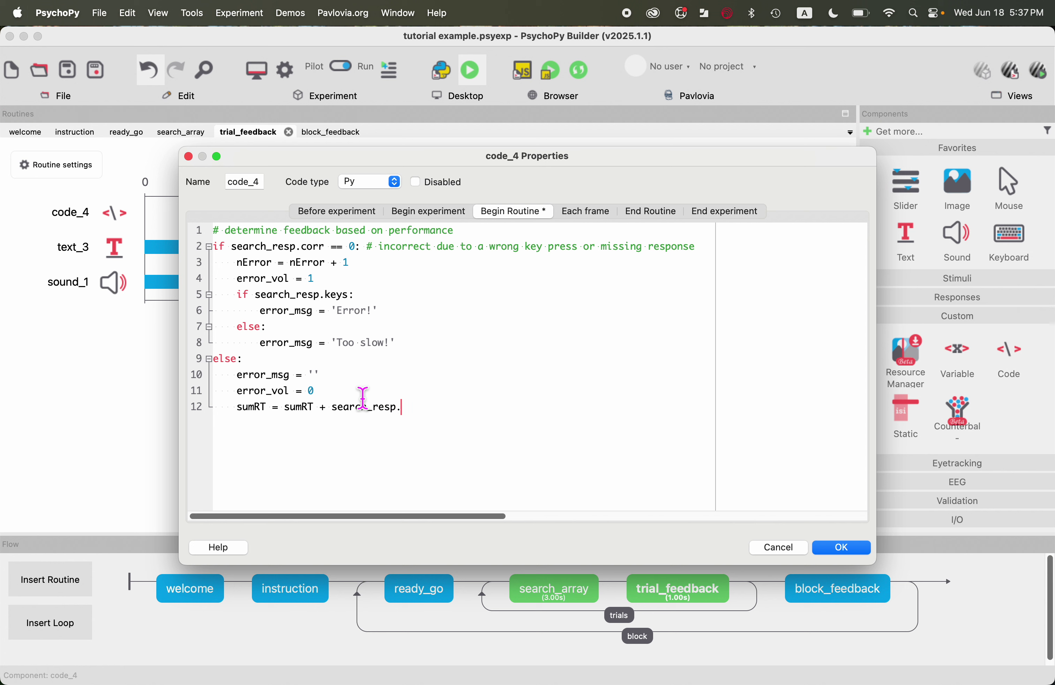
{"action": "type", "text": ".rt"}
{"action": "left_click_drag", "start_coordinate": [334, 409], "coordinate": [403, 416]}
{"action": "left_click", "coordinate": [448, 419]}
{"action": "left_click", "coordinate": [423, 416]}
{"action": "double_click", "coordinate": [405, 412]}
{"action": "left_click", "coordinate": [433, 417]}
Below the if/else block, add the comment "# counting trials completed" and the unindented line nTrial = nTrial + 1, then apply the code.
{"action": "key", "text": "Return"}
{"action": "key", "text": "BackSpace"}
{"action": "key", "text": "BackSpace"}
{"action": "key", "text": "BackSpace"}
{"action": "key", "text": "BackSpace"}
{"action": "key", "text": "Return"}
{"action": "type", "text": "# countin"}
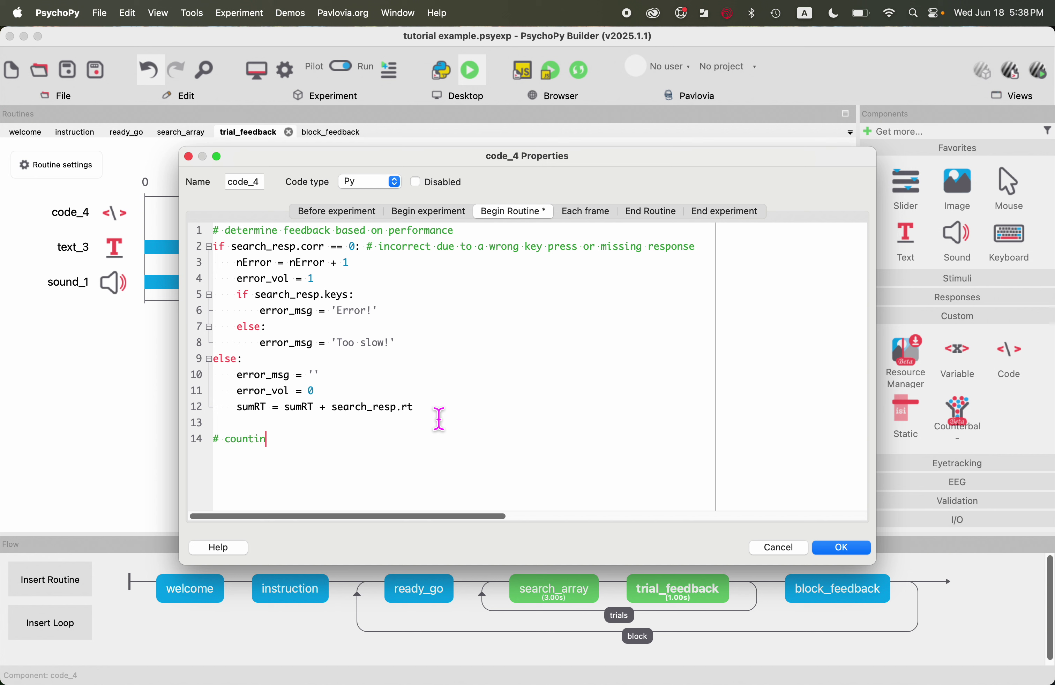
{"action": "type", "text": "g trials completed"}
{"action": "key", "text": "Return"}
{"action": "type", "text": "nT"}
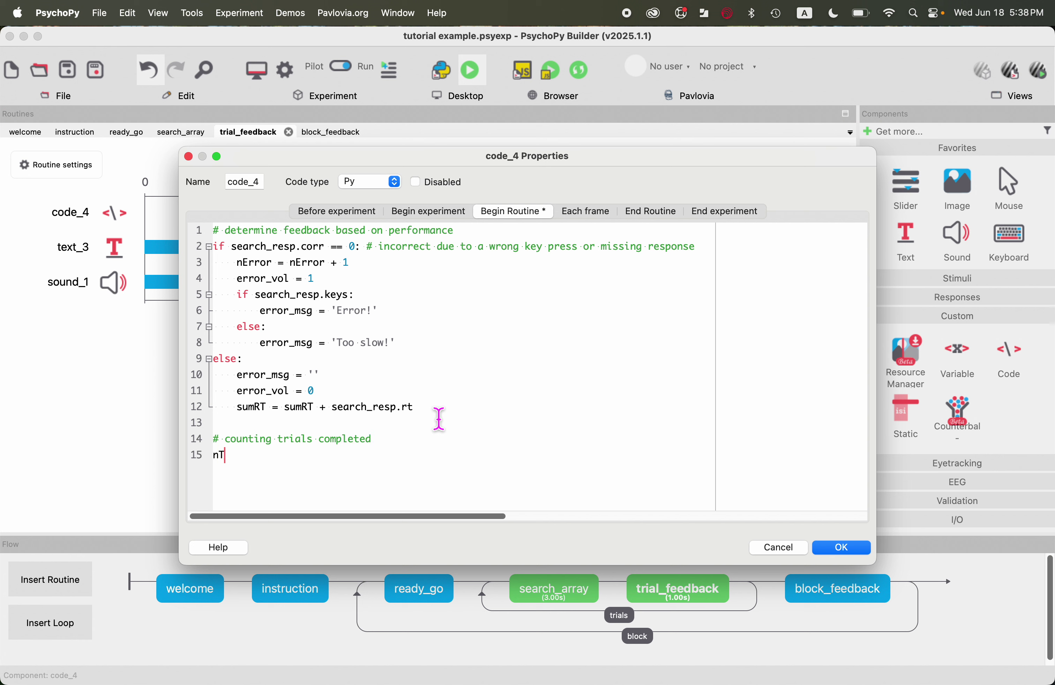
{"action": "type", "text": "rial = nTrial + 1"}
{"action": "left_click", "coordinate": [831, 552]}
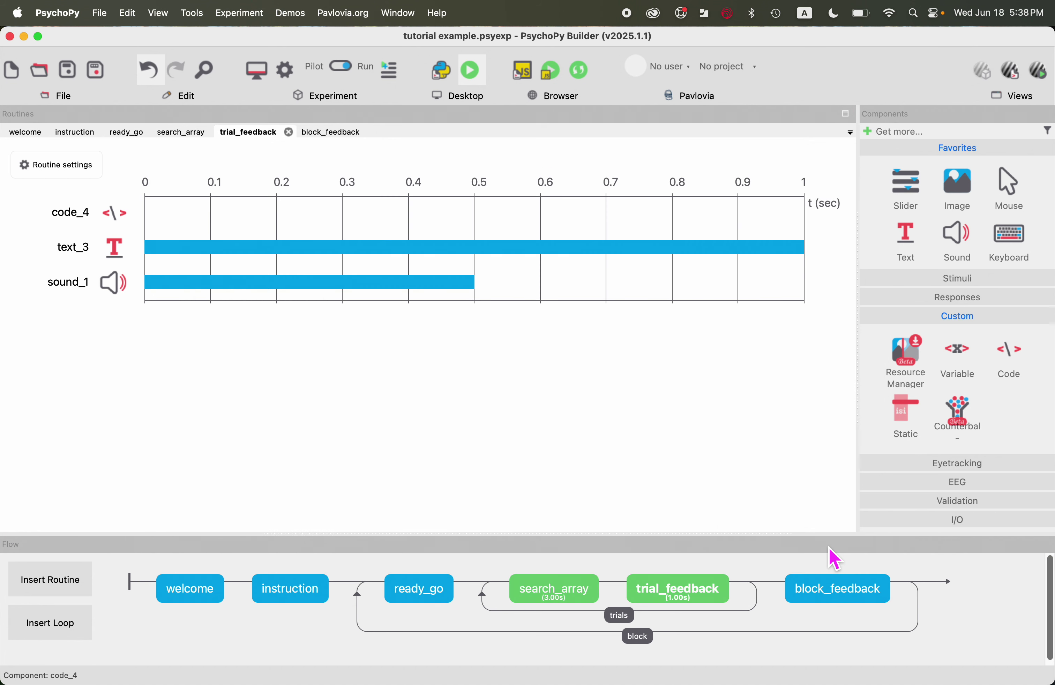
Add a text component named take_break to the block_feedback routine and clear its stop duration.
{"action": "left_click", "coordinate": [851, 593]}
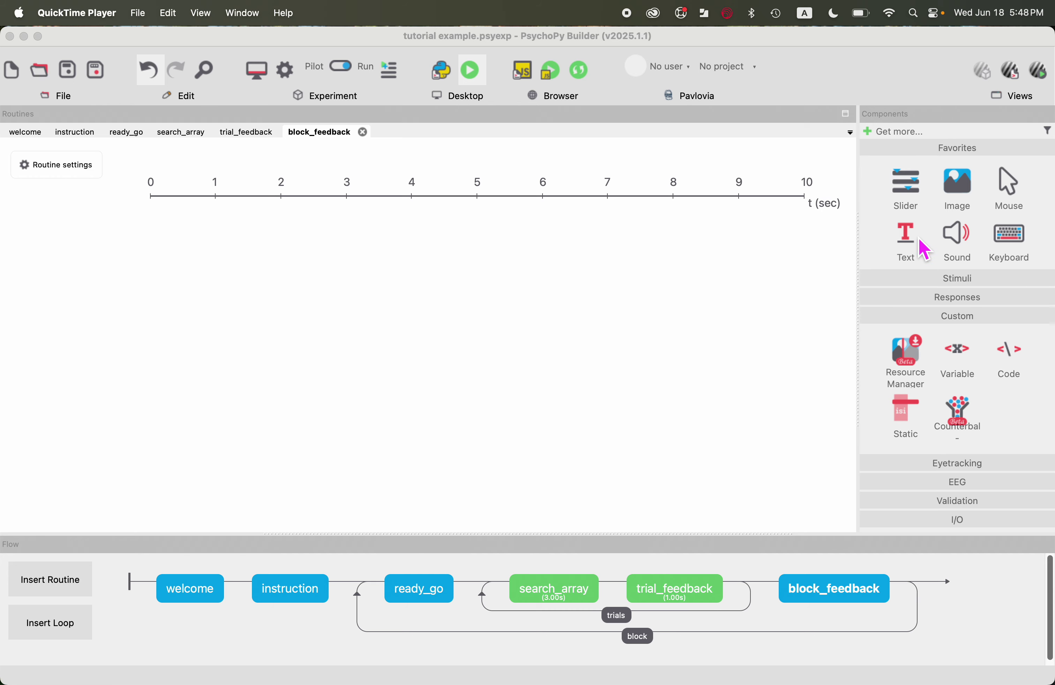
{"action": "left_click", "coordinate": [907, 243]}
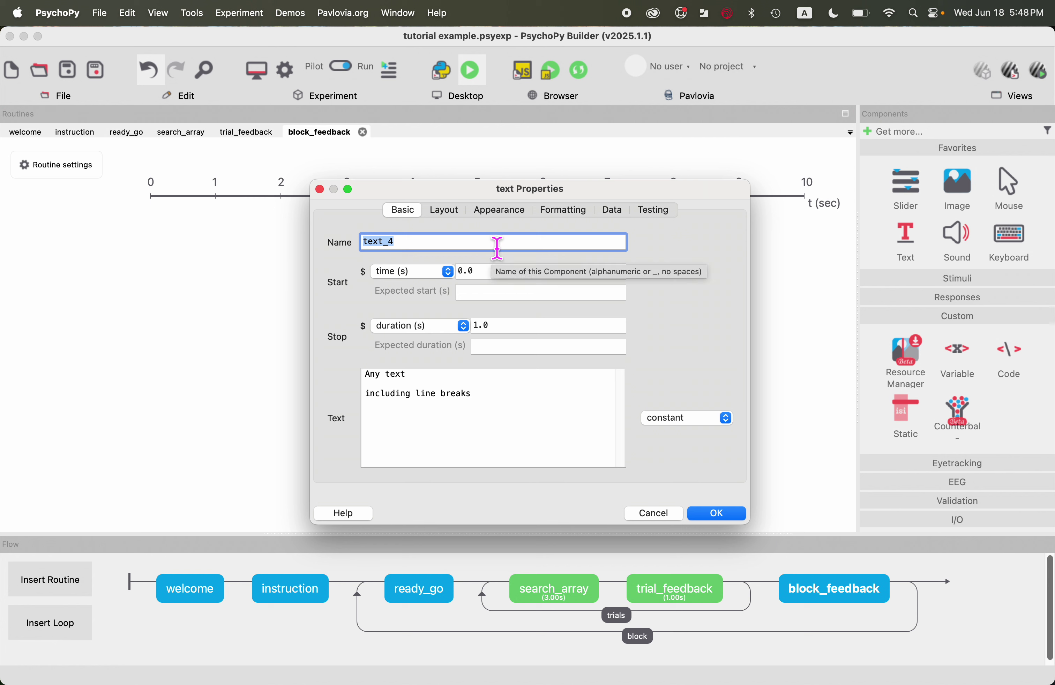
{"action": "type", "text": "ta"}
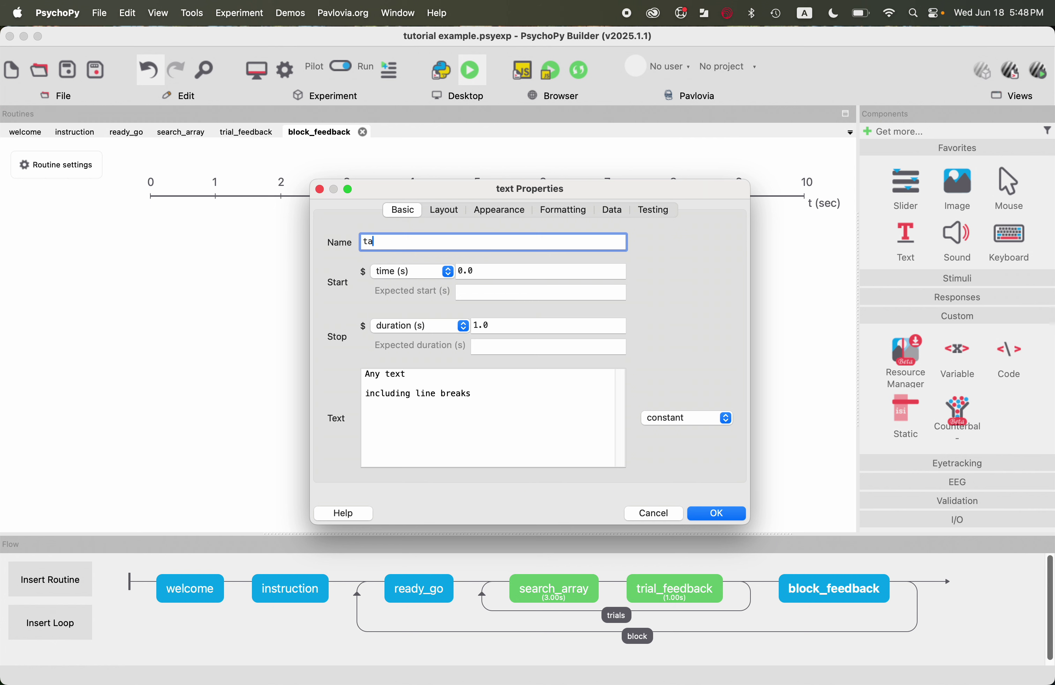
{"action": "type", "text": "ke_break"}
{"action": "left_click", "coordinate": [477, 331]}
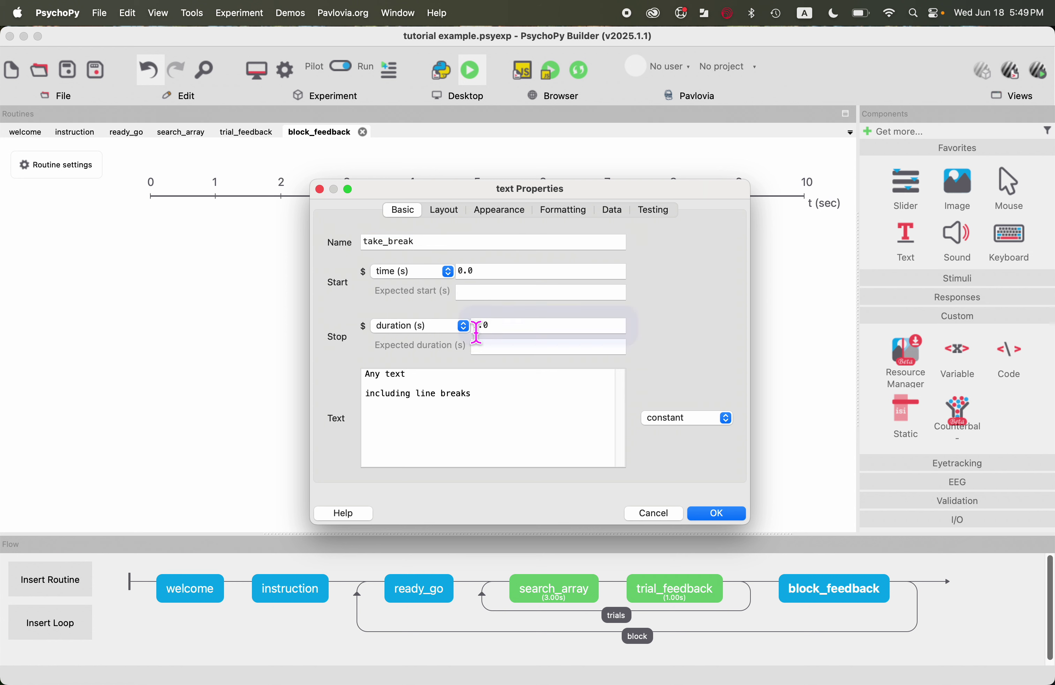
{"action": "key", "text": "BackSpace"}
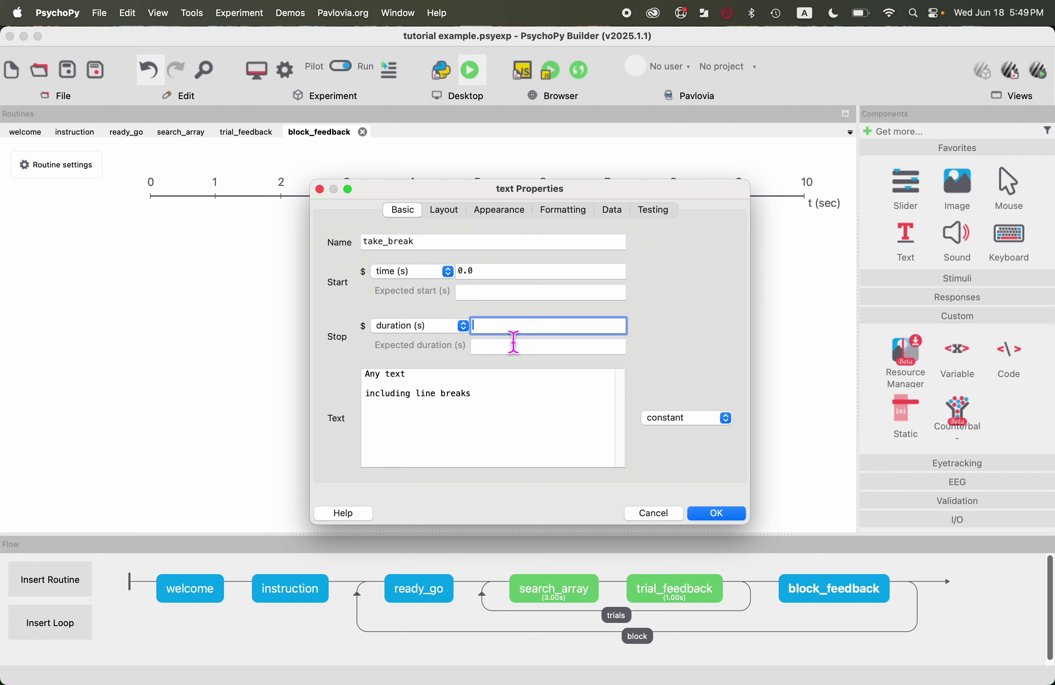
Replace take_break's default text with $break_msg and make it update every repeat.
{"action": "left_click_drag", "start_coordinate": [502, 405], "coordinate": [343, 374]}
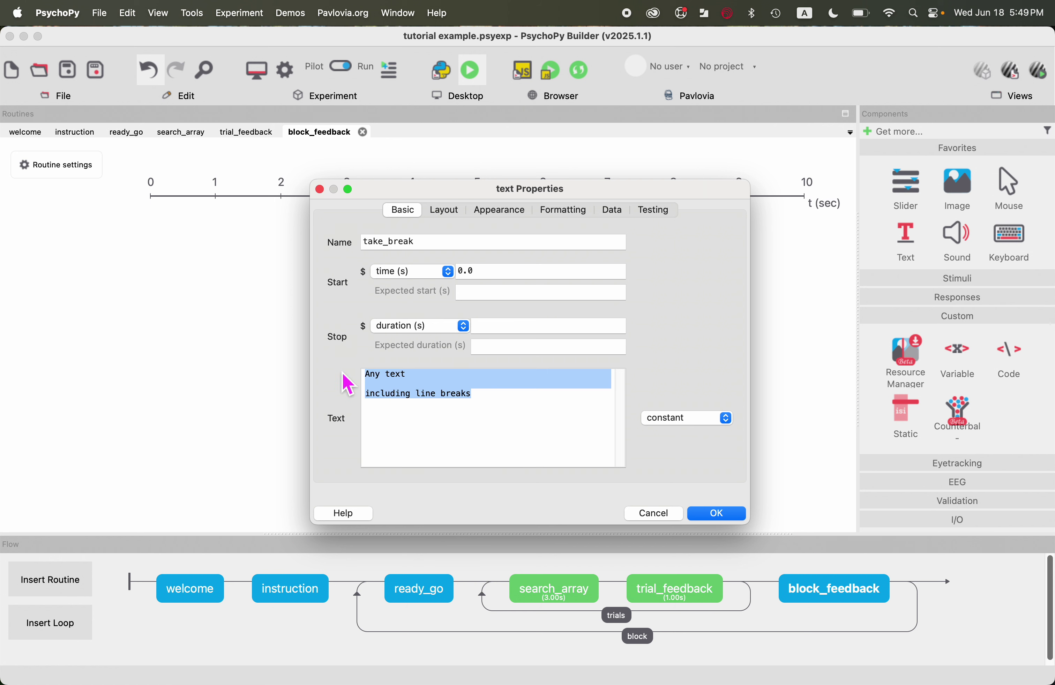
{"action": "type", "text": "$"}
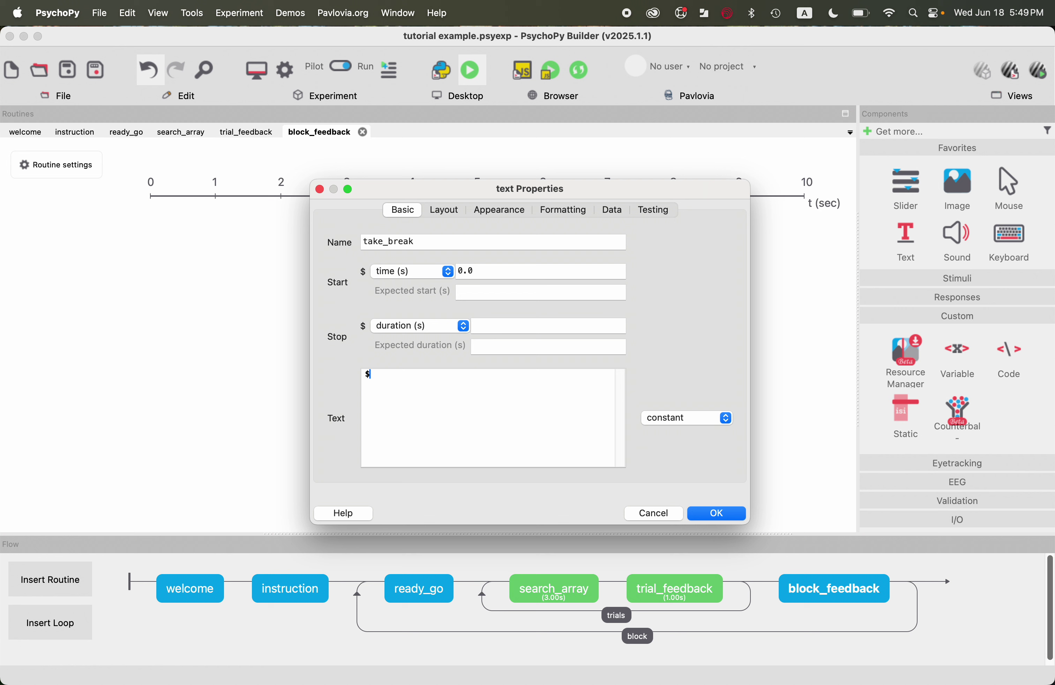
{"action": "type", "text": "break_msg"}
{"action": "left_click", "coordinate": [717, 418]}
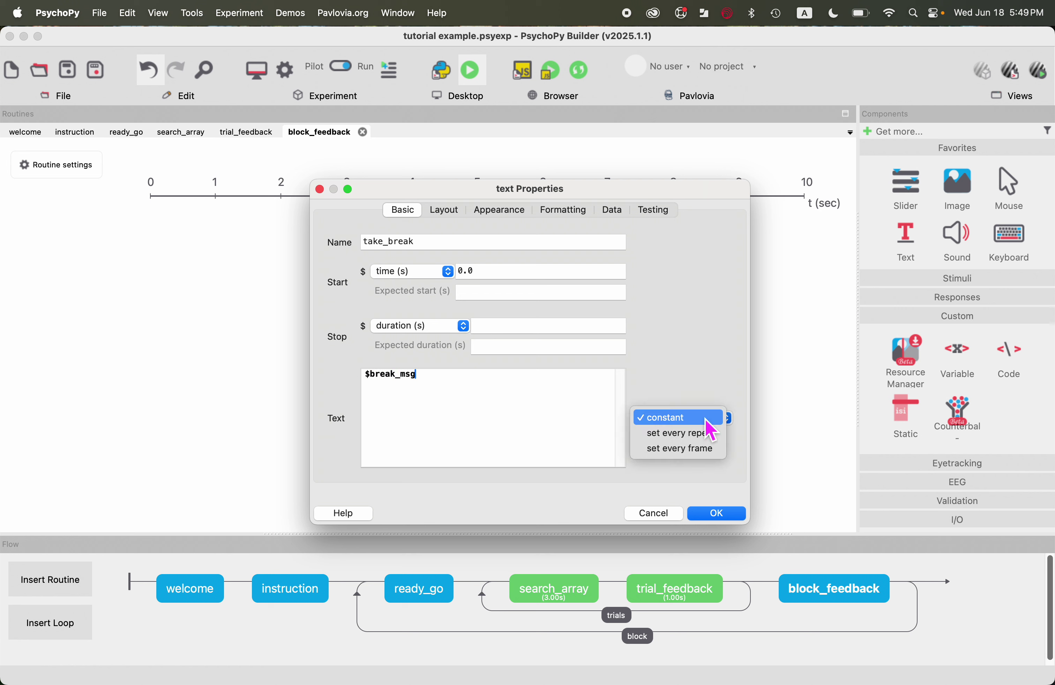
{"action": "left_click", "coordinate": [685, 438]}
Set take_break's position to (0, 6) and its wrap width to 30.
{"action": "left_click", "coordinate": [448, 217]}
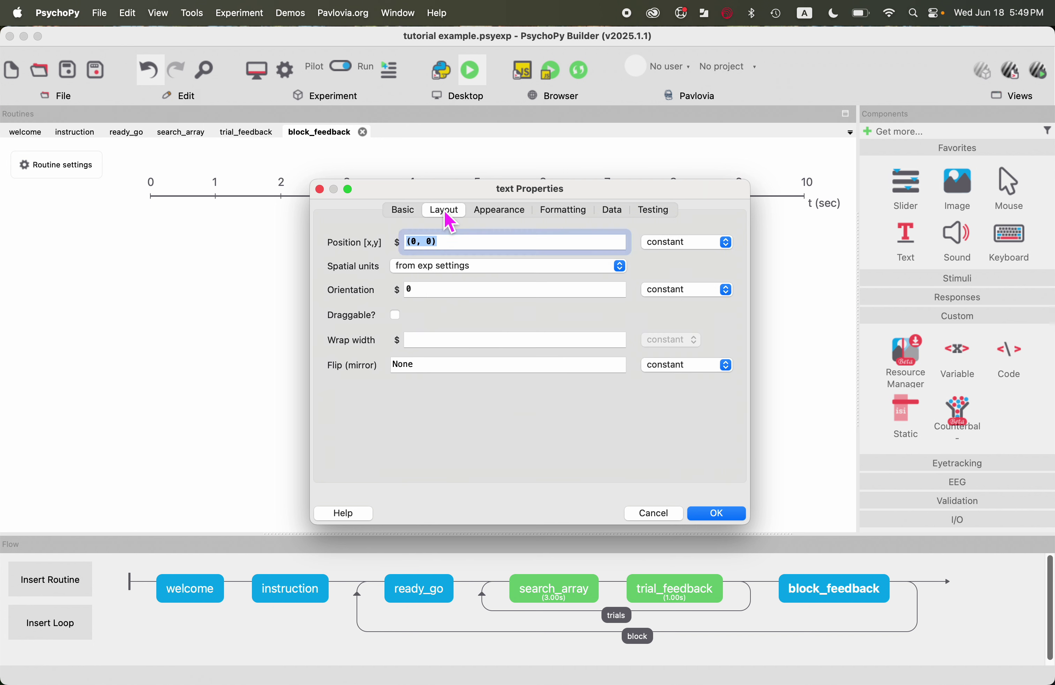
{"action": "left_click", "coordinate": [437, 243]}
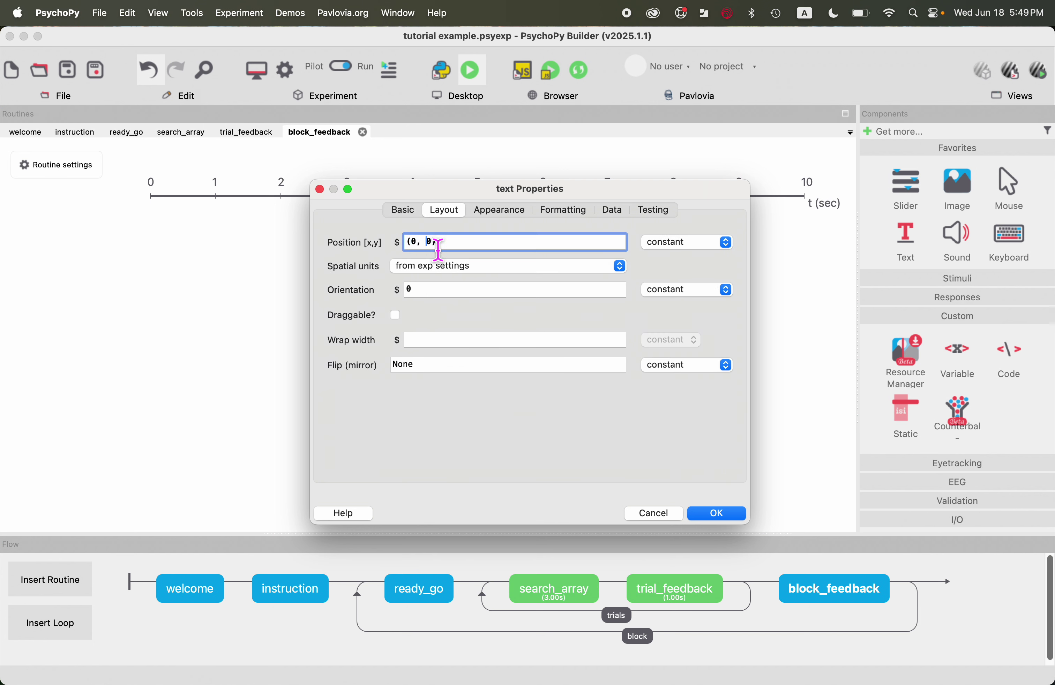
{"action": "key", "text": "shift+Right"}
{"action": "type", "text": "6"}
{"action": "left_click", "coordinate": [457, 343]}
{"action": "type", "text": "30"}
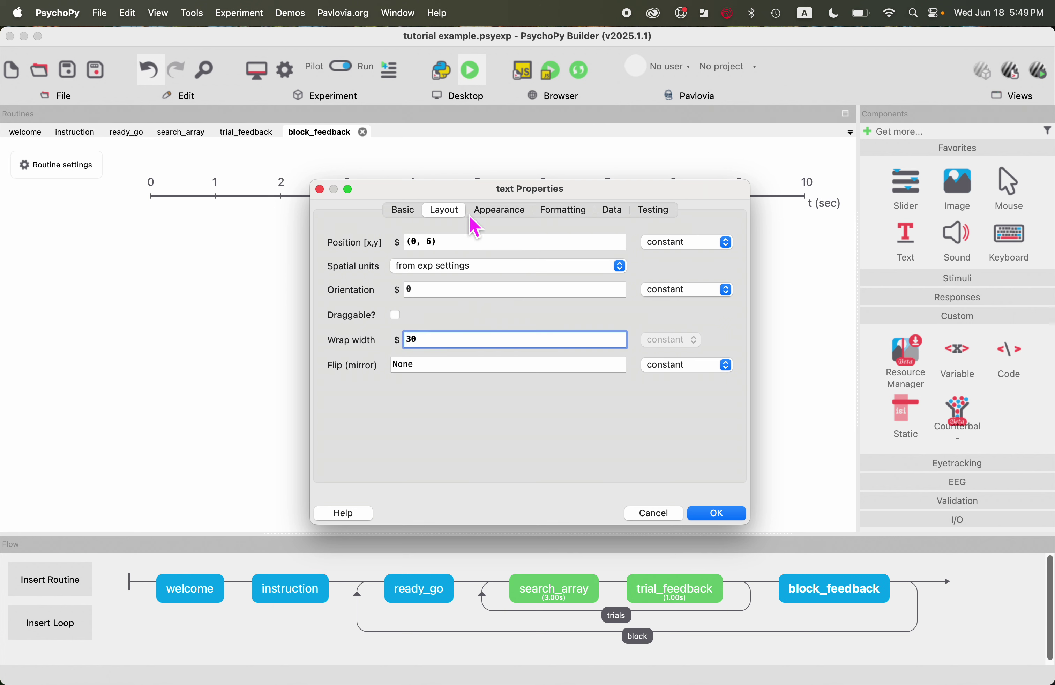
Set take_break's letter height to 0.8 and apply the component's settings.
{"action": "left_click", "coordinate": [509, 215]}
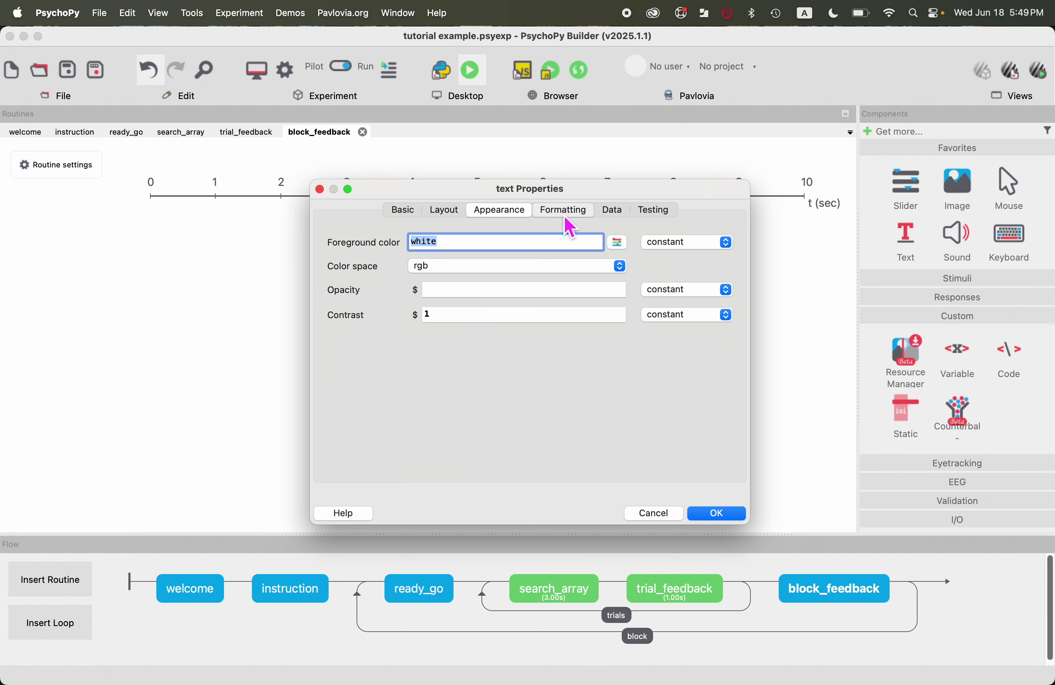
{"action": "left_click", "coordinate": [565, 221]}
{"action": "left_click", "coordinate": [435, 272]}
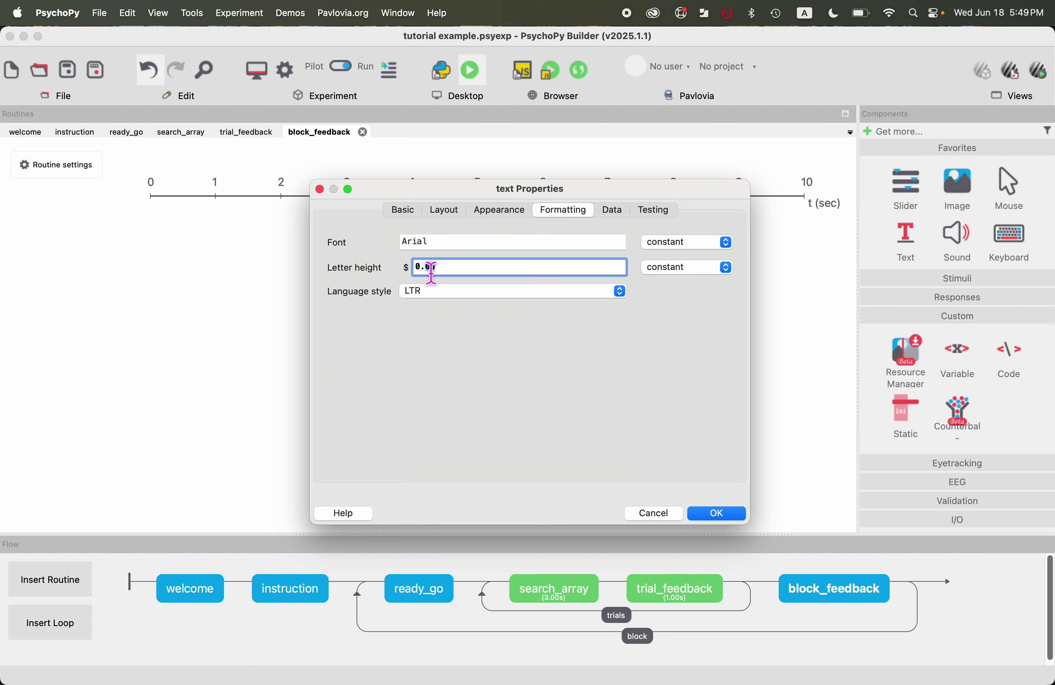
{"action": "key", "text": "BackSpace"}
{"action": "key", "text": "BackSpace"}
{"action": "type", "text": "8"}
{"action": "left_click", "coordinate": [717, 517]}
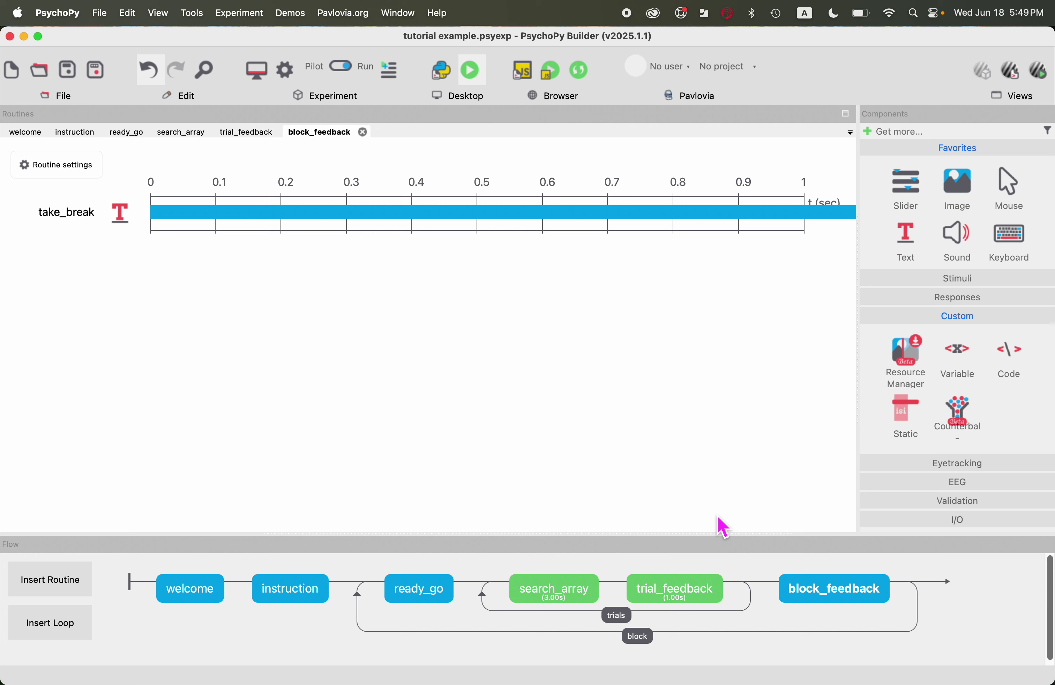
Add a text component named RT to the block_feedback routine and clear its stop duration.
{"action": "left_click", "coordinate": [909, 241]}
{"action": "left_click_drag", "start_coordinate": [513, 42], "coordinate": [605, 149]}
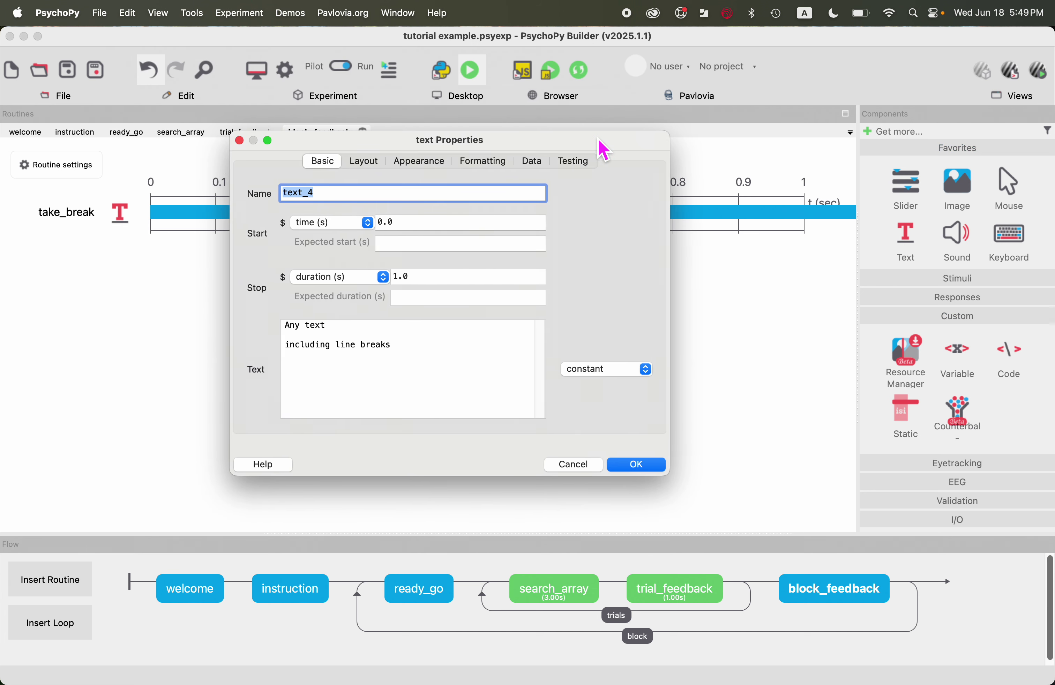
{"action": "type", "text": "RT"}
{"action": "left_click", "coordinate": [415, 282]}
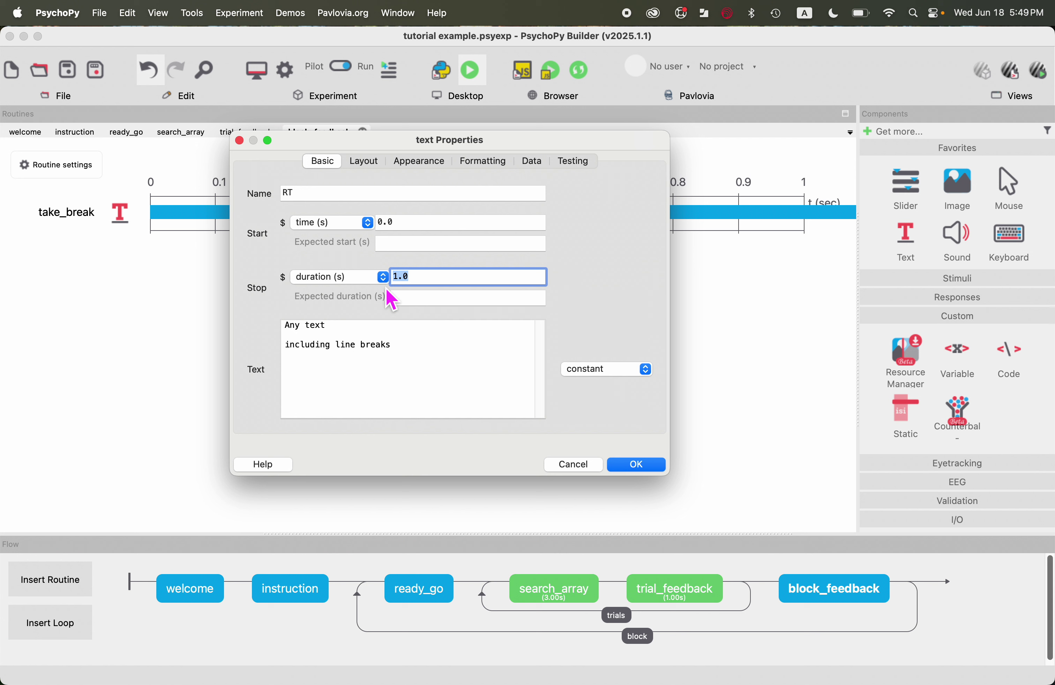
{"action": "key", "text": "BackSpace"}
Replace RT's default text with $rt_msg and make it update every repeat.
{"action": "left_click_drag", "start_coordinate": [415, 362], "coordinate": [278, 337]}
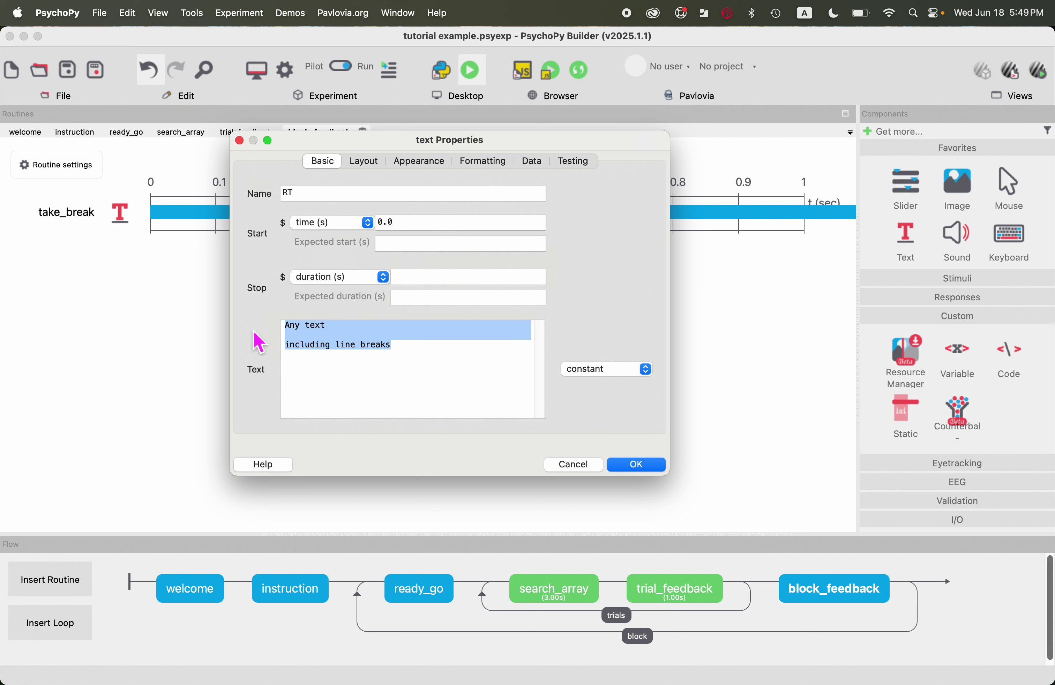
{"action": "type", "text": "$"}
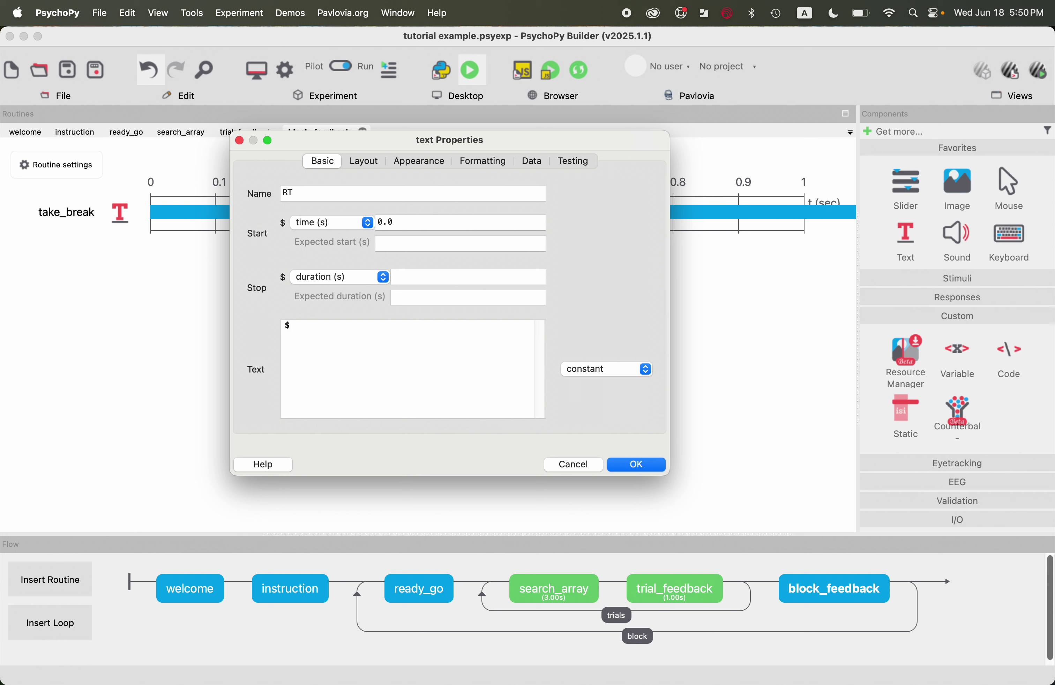
{"action": "type", "text": "rt_msg"}
{"action": "left_click", "coordinate": [599, 371]}
{"action": "left_click", "coordinate": [600, 384]}
Set the RT text's position to (0, 2) and its wrap width to 30.
{"action": "left_click", "coordinate": [367, 164]}
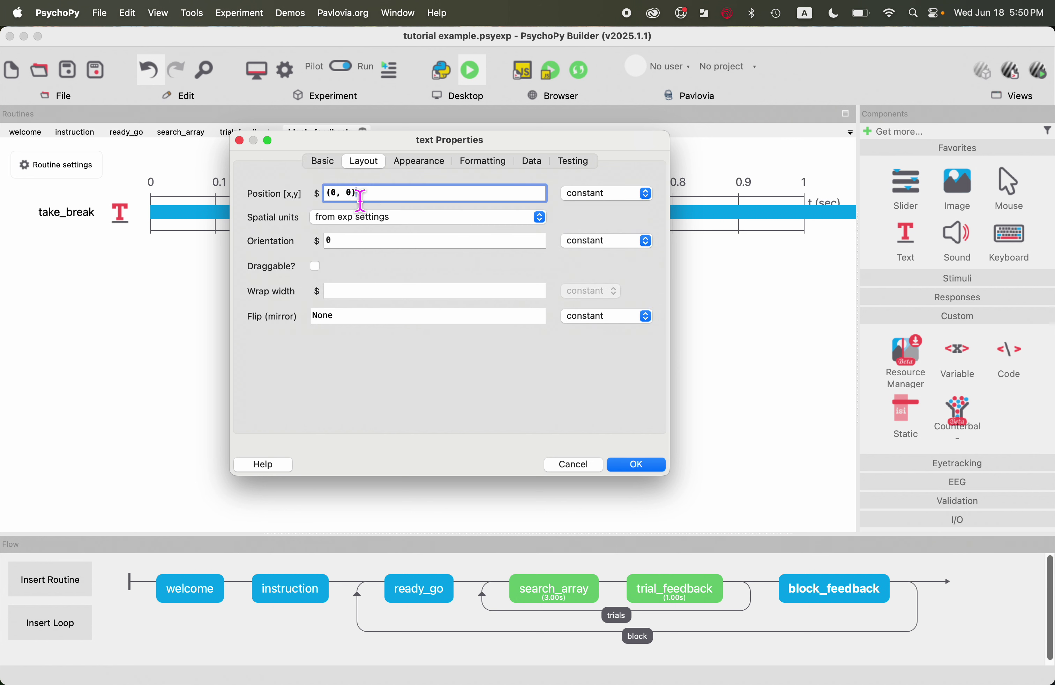
{"action": "double_click", "coordinate": [351, 194]}
{"action": "type", "text": "2"}
{"action": "left_click", "coordinate": [379, 293]}
{"action": "type", "text": "30"}
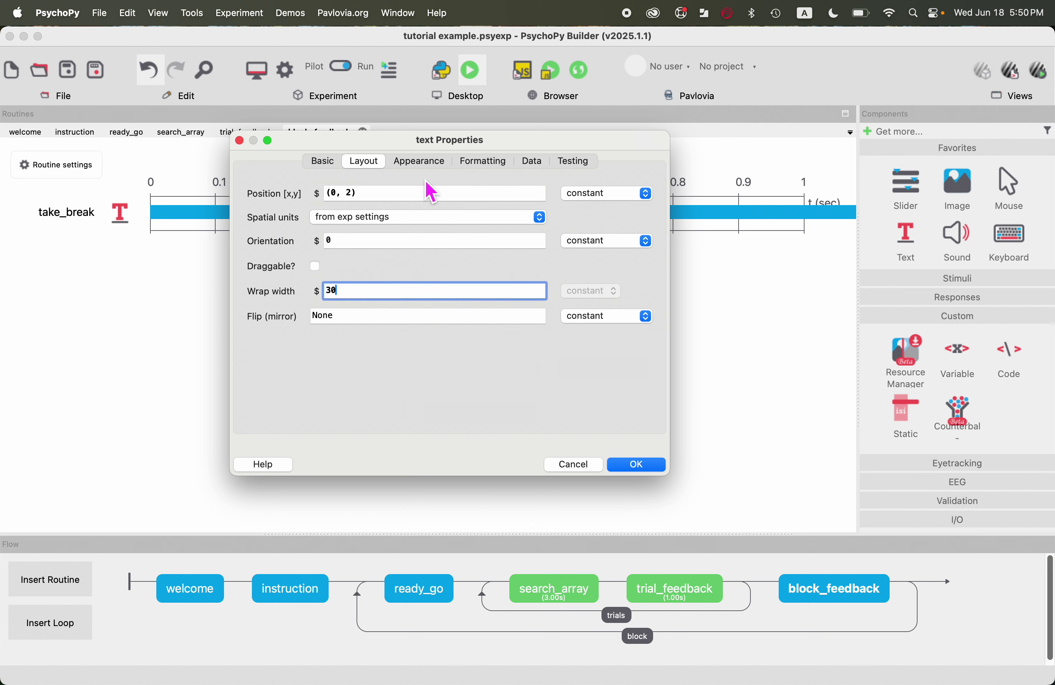
Set the RT text's foreground color to yellow and its letter height to 0.8, and apply the settings.
{"action": "left_click", "coordinate": [430, 164]}
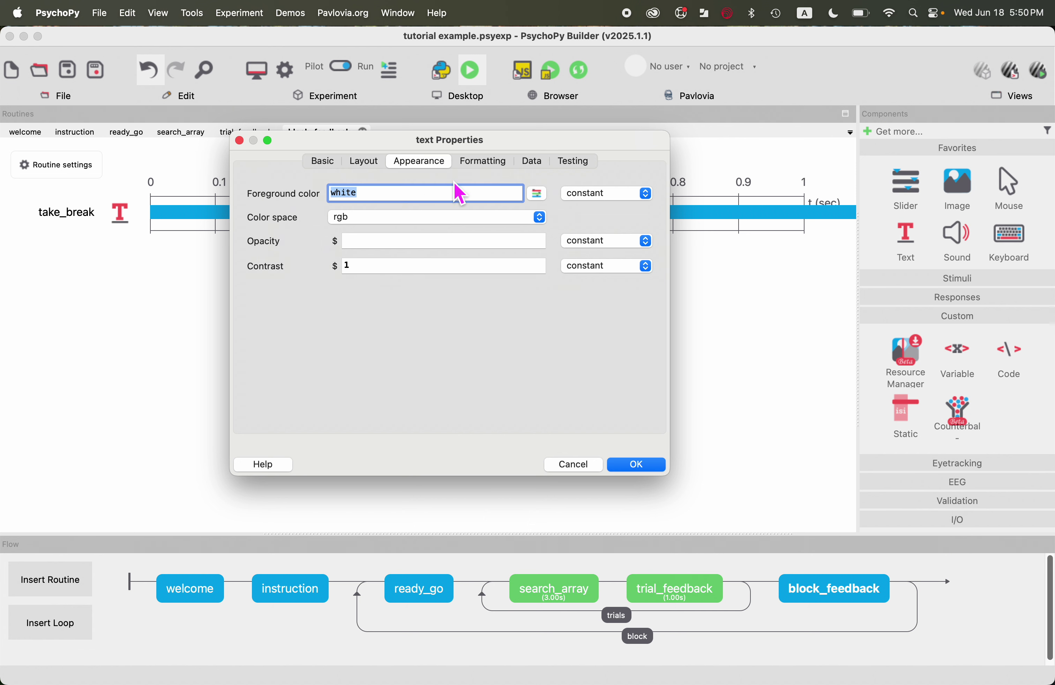
{"action": "type", "text": "yellow"}
{"action": "left_click", "coordinate": [486, 160]}
{"action": "left_click", "coordinate": [351, 218]}
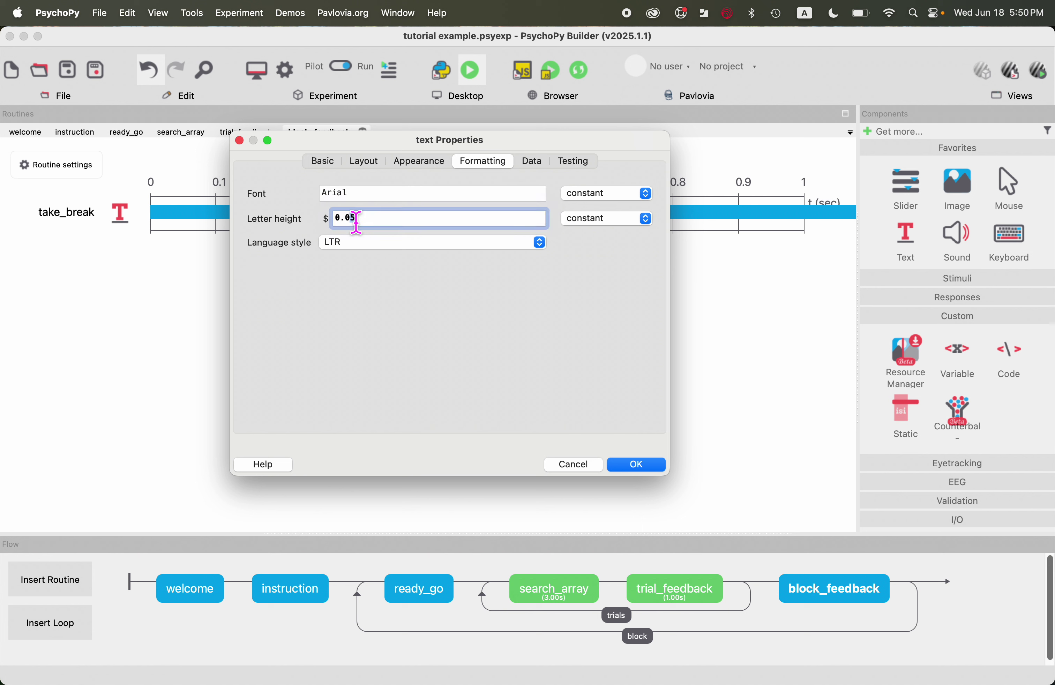
{"action": "type", "text": "8"}
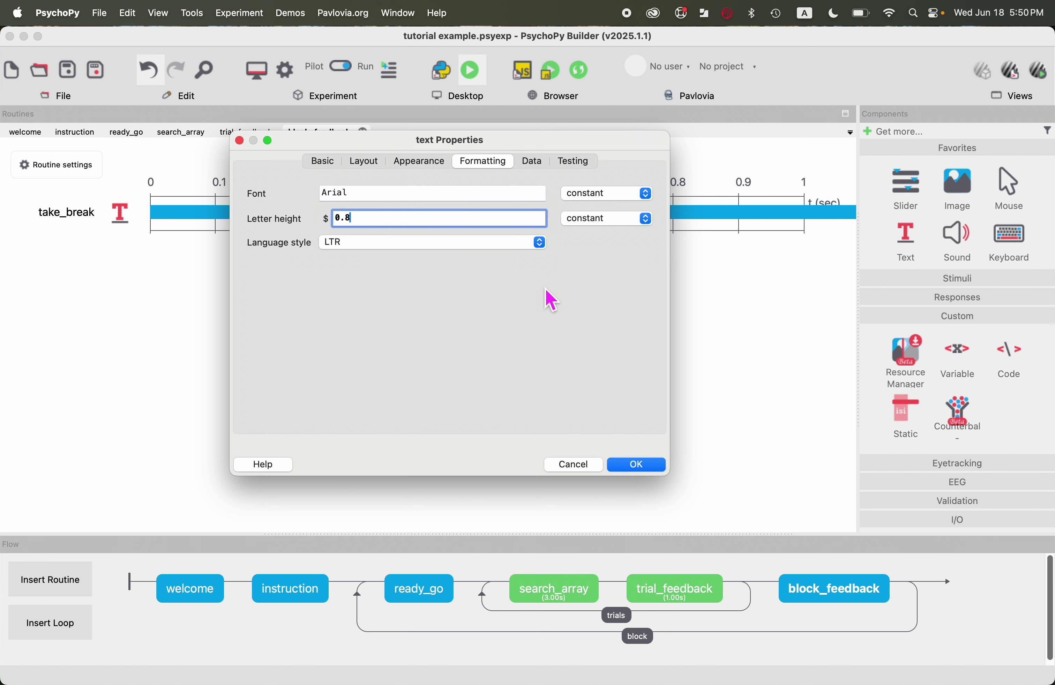
{"action": "left_click", "coordinate": [640, 467]}
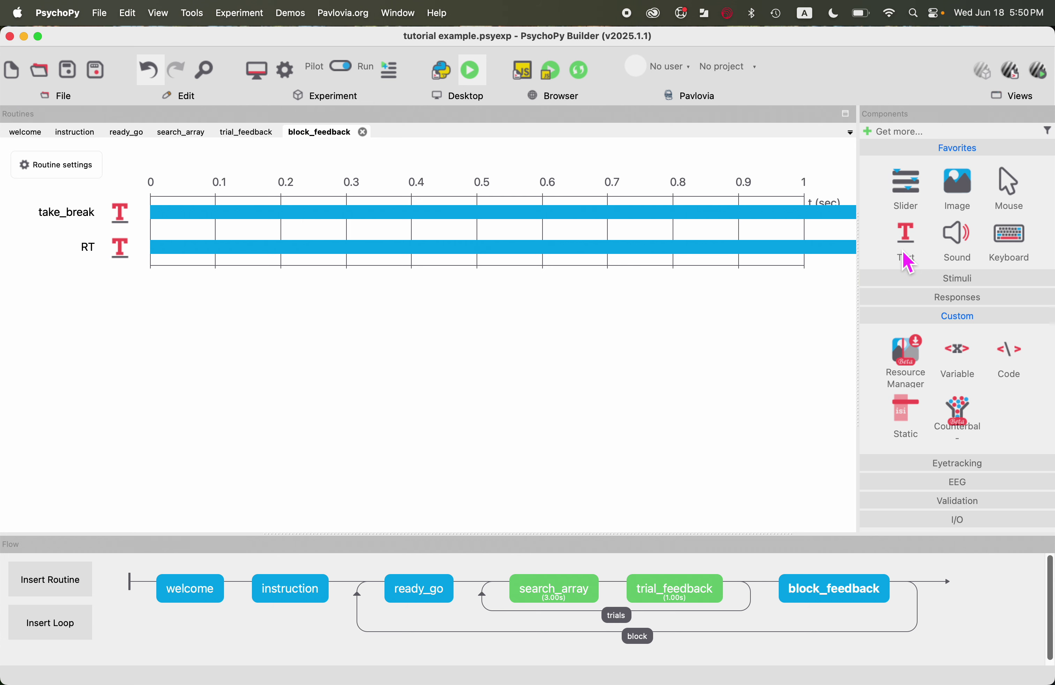
Add a text component named acccuracy to the block_feedback routine and clear its stop duration.
{"action": "left_click", "coordinate": [903, 238]}
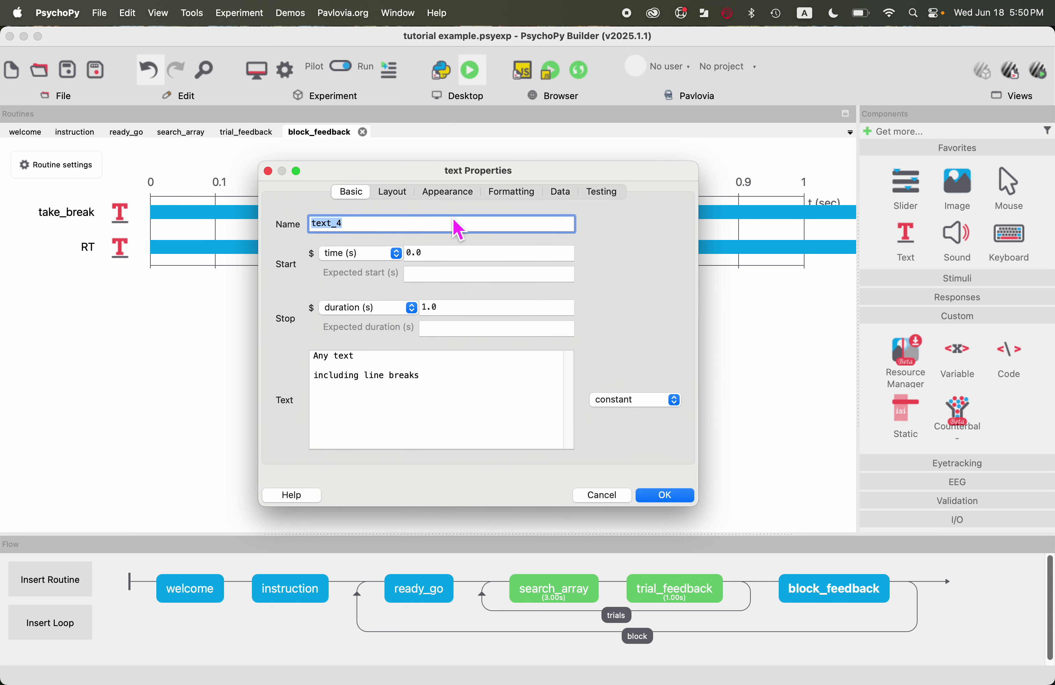
{"action": "type", "text": "acccurad"}
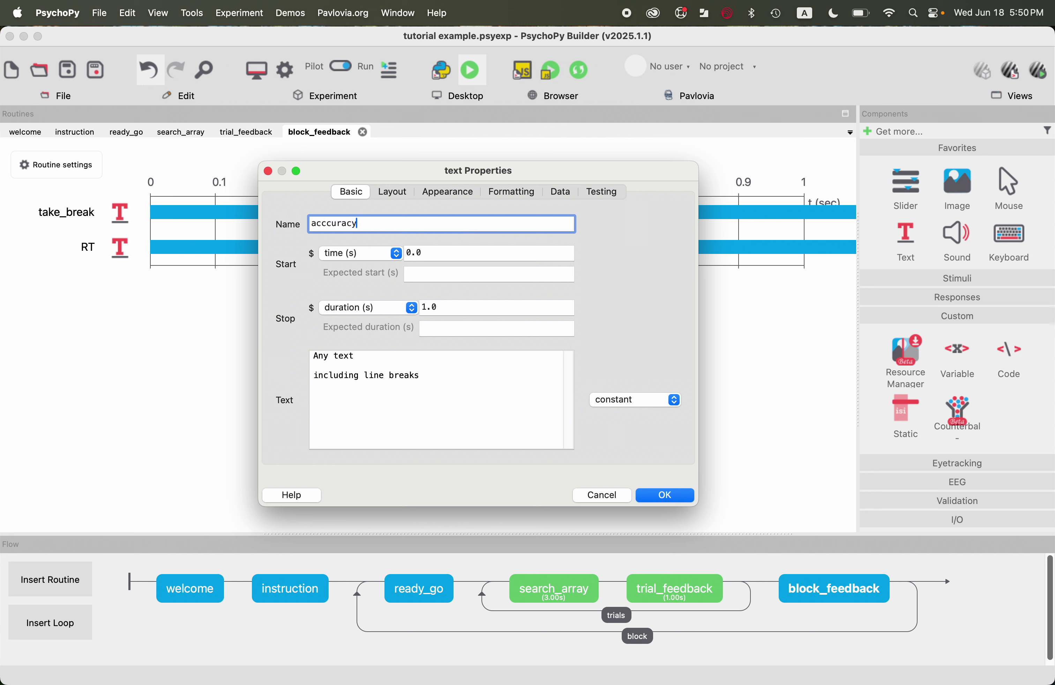
{"action": "left_click", "coordinate": [422, 307]}
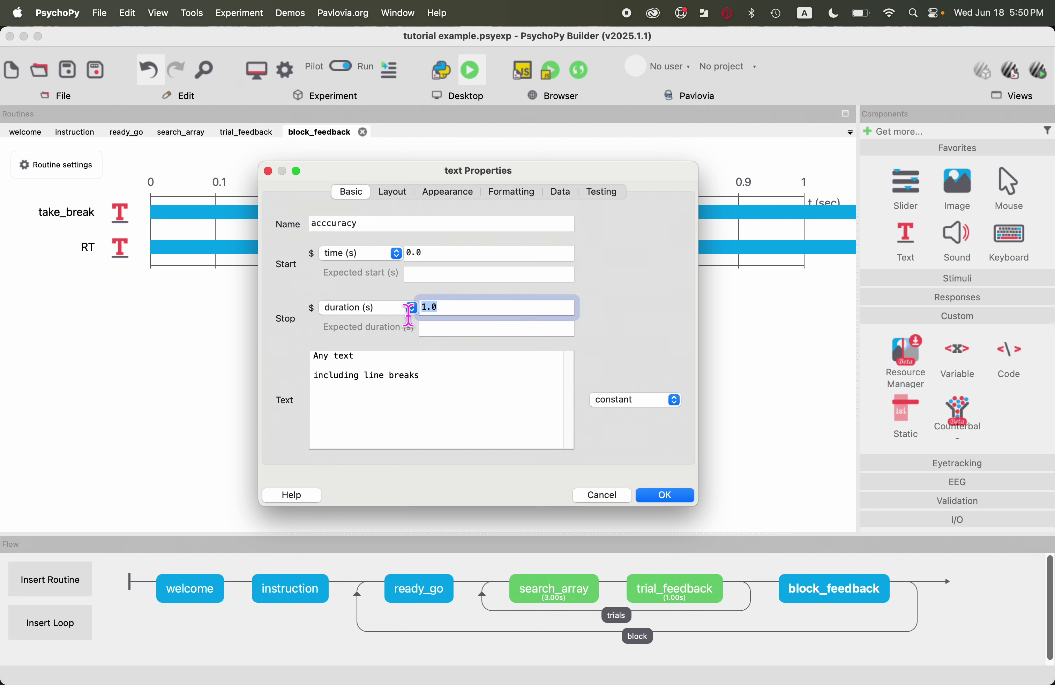
{"action": "key", "text": "BackSpace"}
Replace acccuracy's default text with $acc_msg and make it update every repeat.
{"action": "left_click_drag", "start_coordinate": [473, 387], "coordinate": [259, 358]}
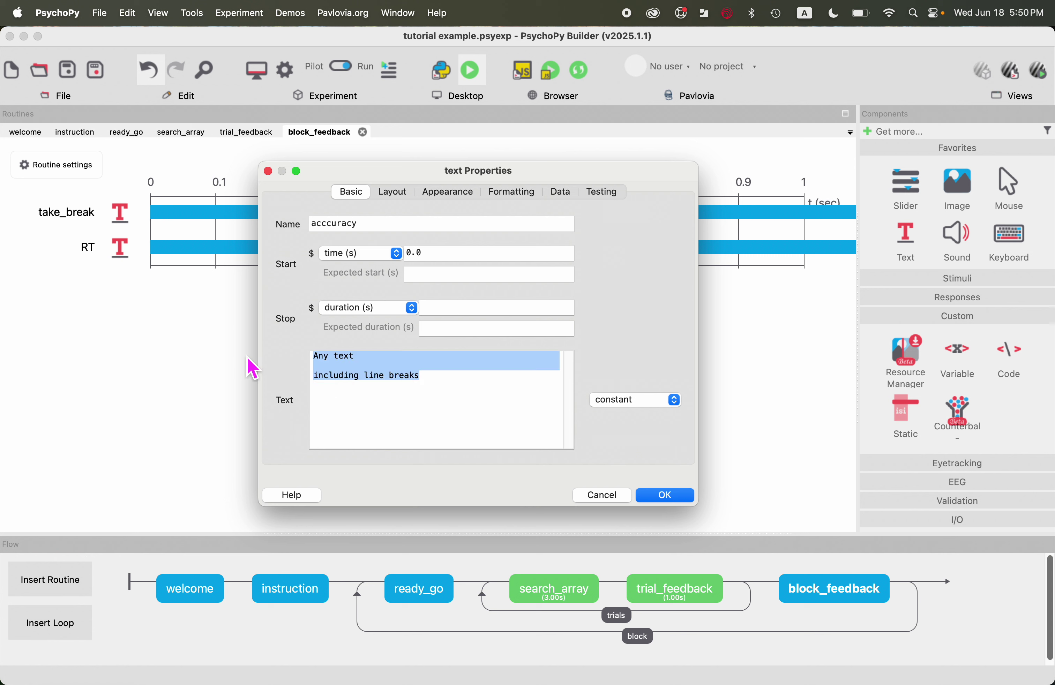
{"action": "type", "text": "$acc"}
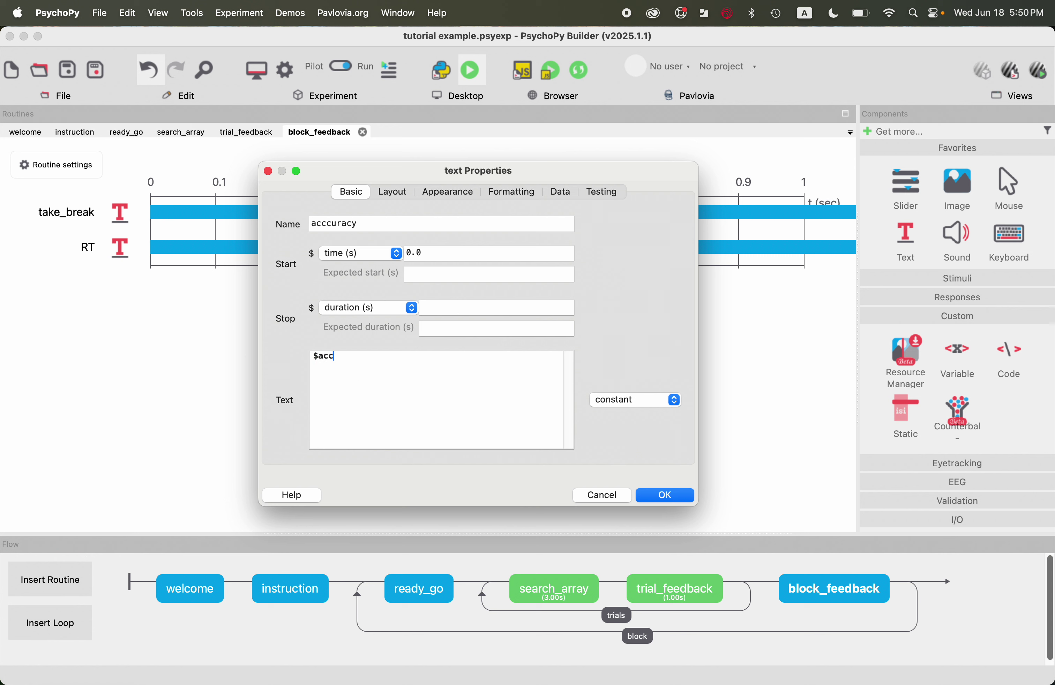
{"action": "type", "text": "_msg"}
{"action": "left_click", "coordinate": [673, 403]}
{"action": "left_click", "coordinate": [631, 414]}
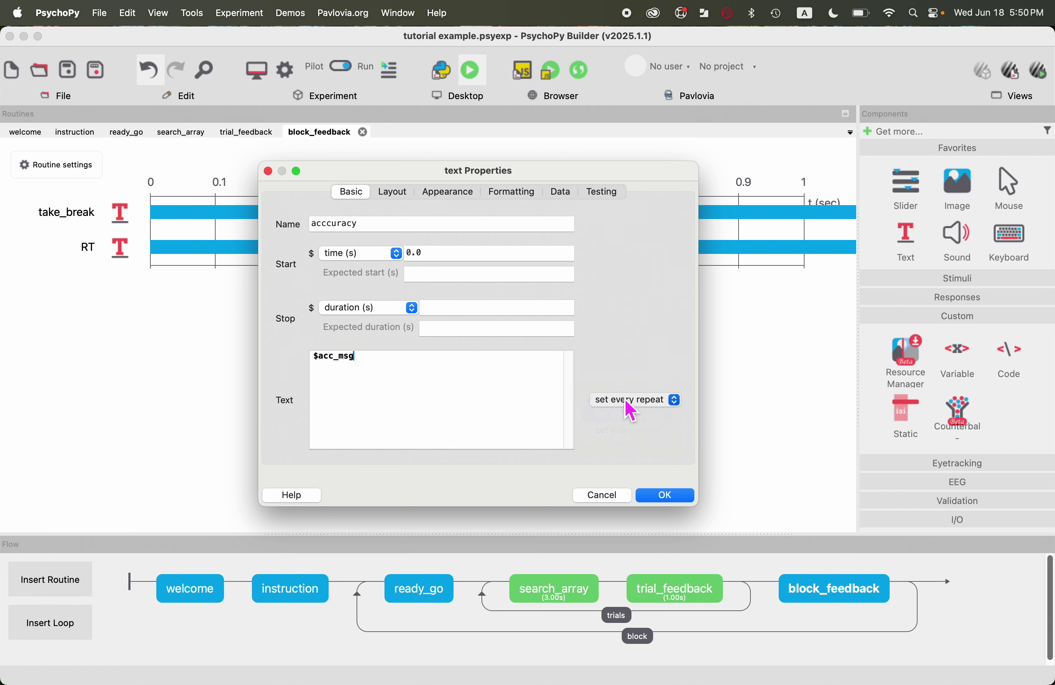
Keep the acccuracy text's position at (0, 0) and set its wrap width to 30.
{"action": "left_click", "coordinate": [393, 192]}
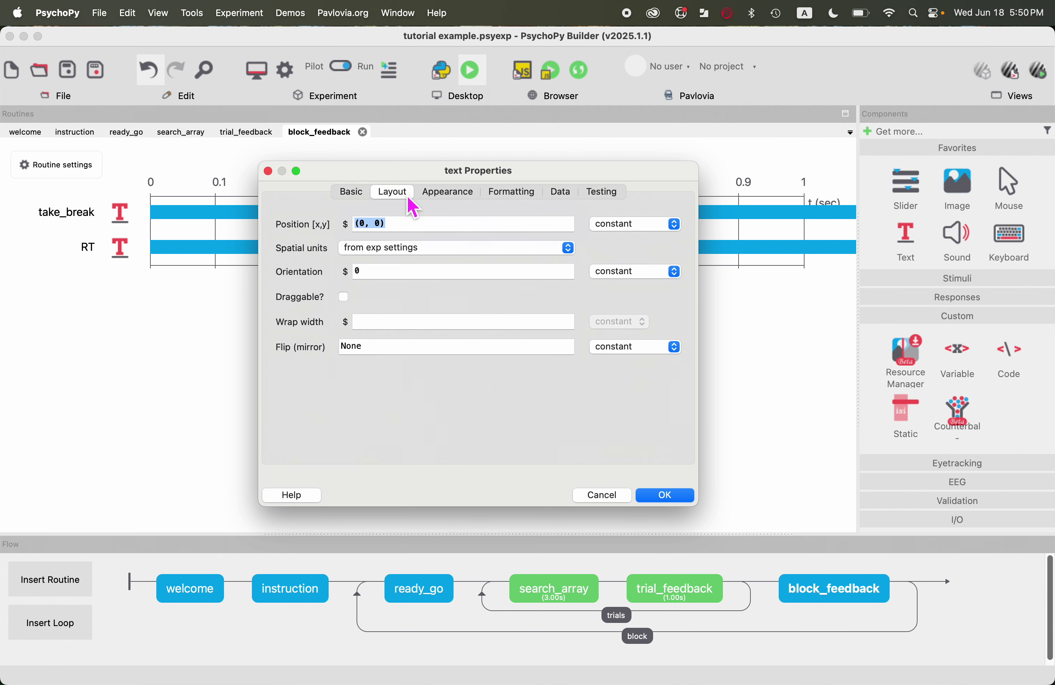
{"action": "left_click", "coordinate": [393, 231]}
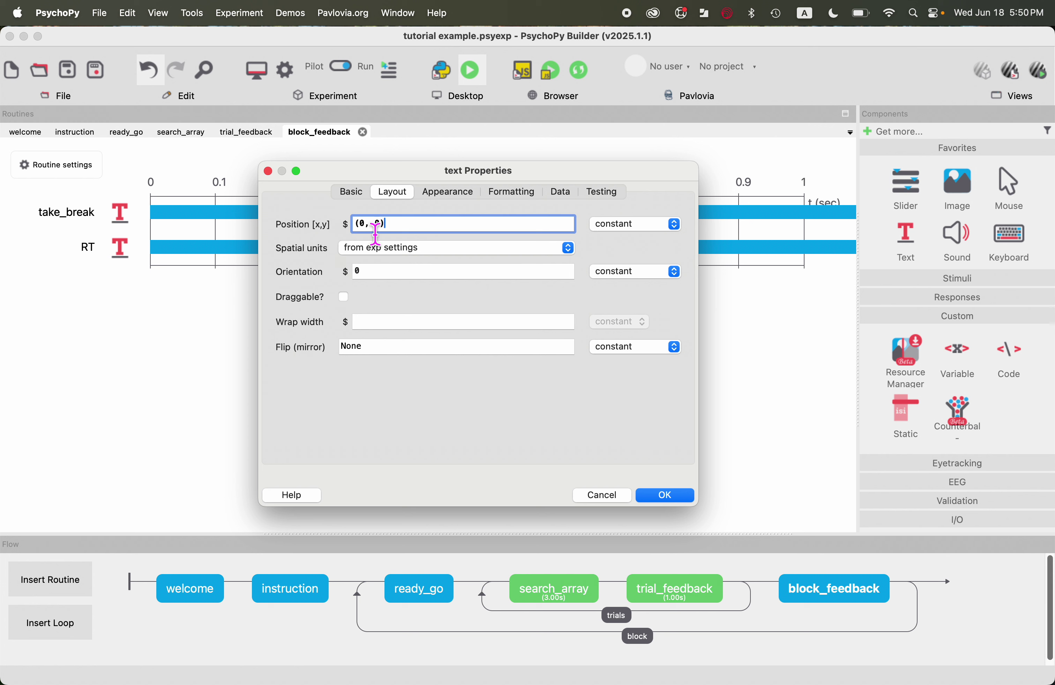
{"action": "left_click", "coordinate": [396, 324]}
{"action": "type", "text": "30"}
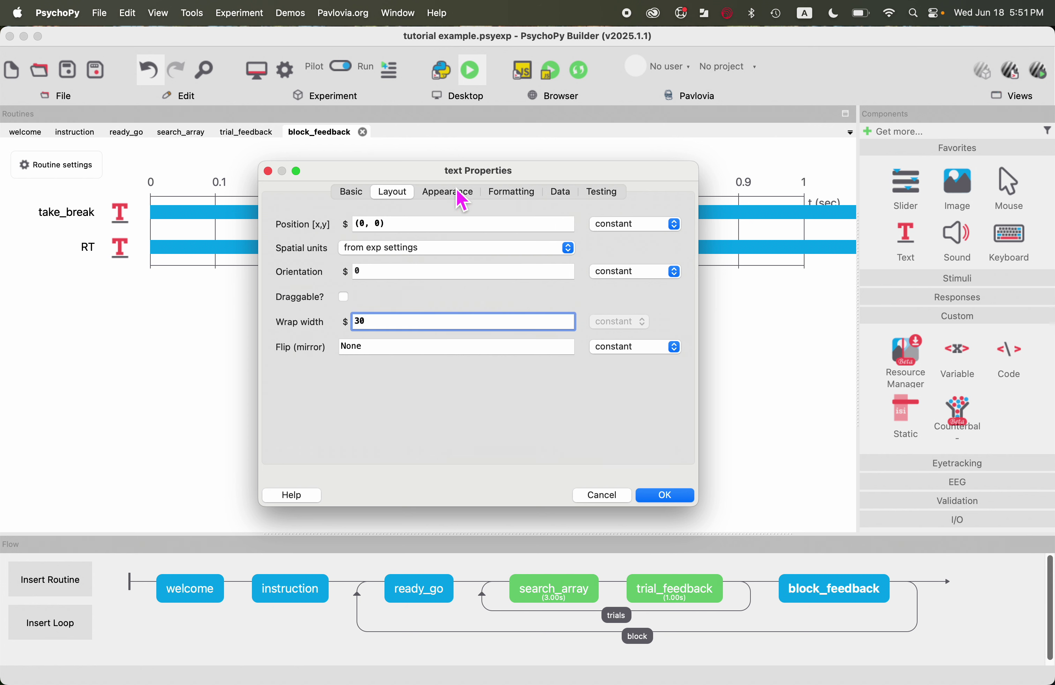
Set the acccuracy text's foreground color to yellow, adjust its letter height, and apply the settings.
{"action": "left_click", "coordinate": [461, 197]}
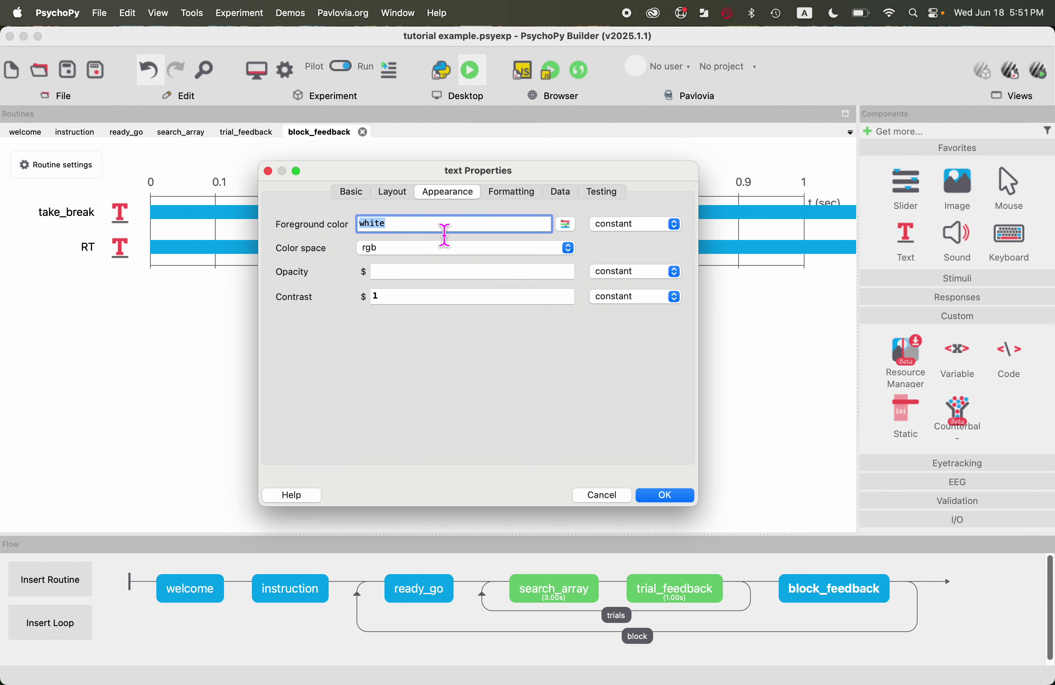
{"action": "type", "text": "yellow"}
{"action": "left_click", "coordinate": [511, 192]}
{"action": "left_click", "coordinate": [381, 252]}
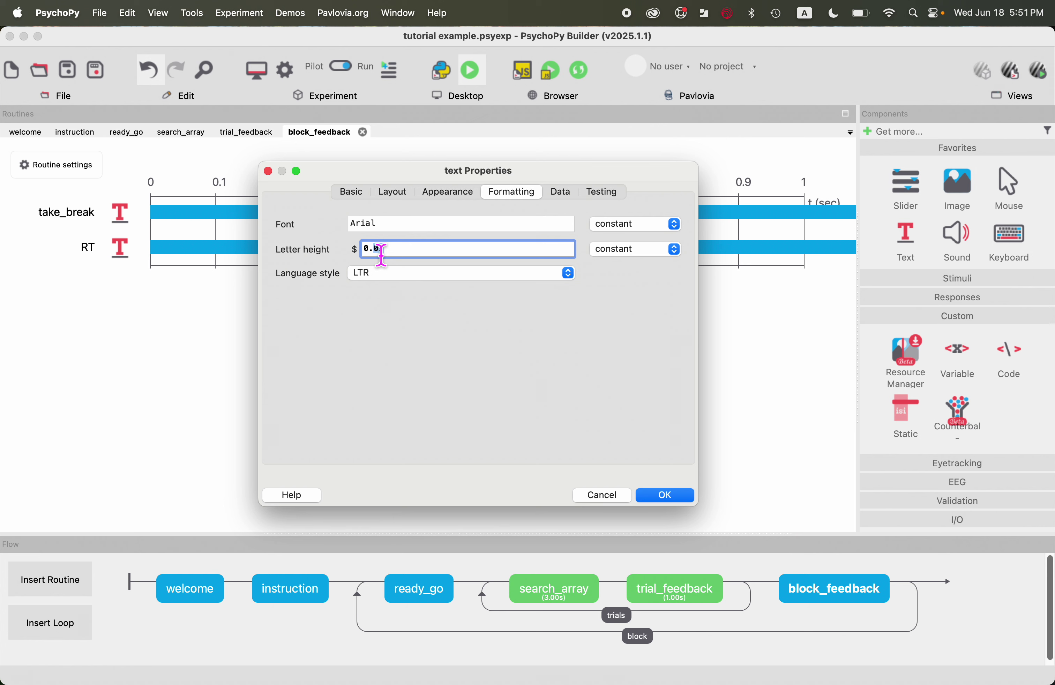
{"action": "left_click", "coordinate": [663, 495]}
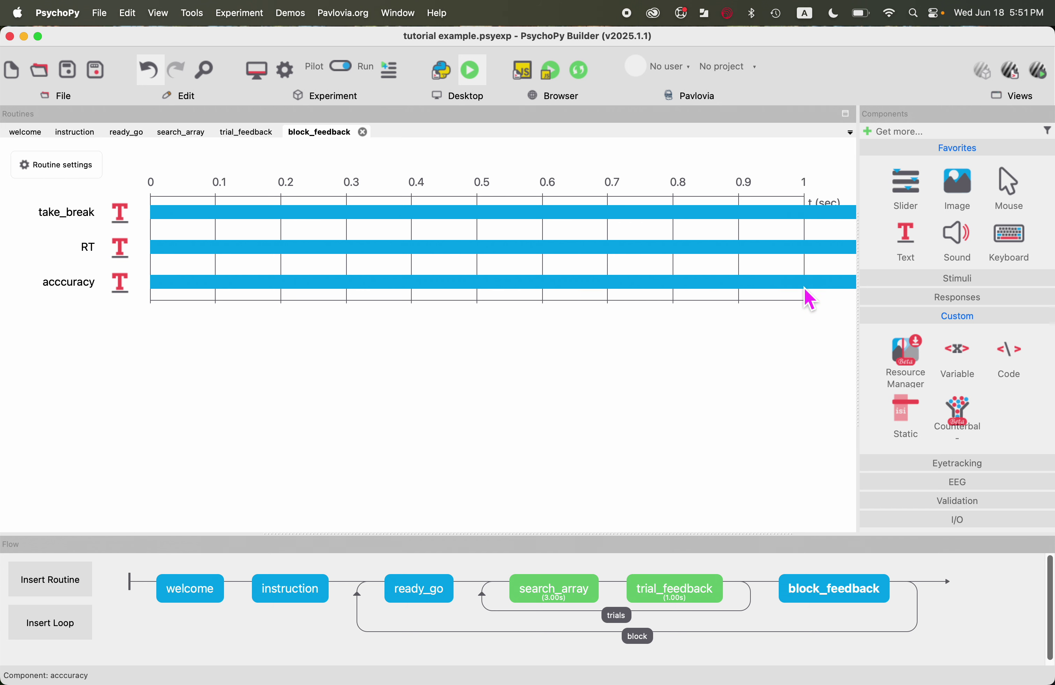
Add a text component named resume to the block_feedback routine, starting at 2 s with no stop duration.
{"action": "left_click", "coordinate": [902, 249]}
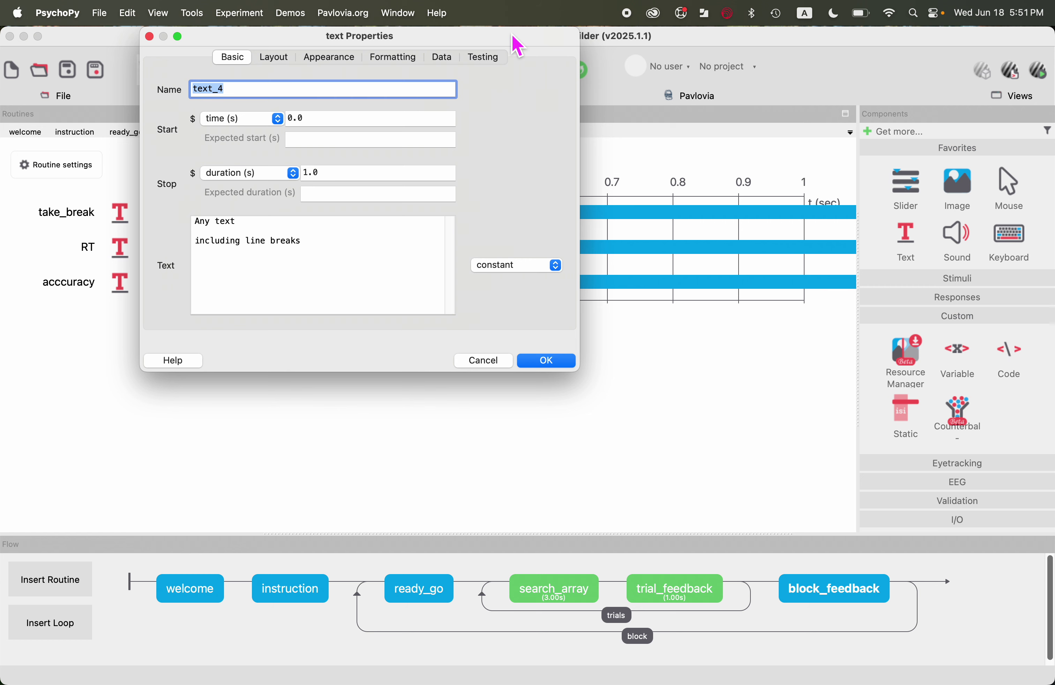
{"action": "left_click_drag", "start_coordinate": [518, 45], "coordinate": [627, 160]}
{"action": "type", "text": "resume"}
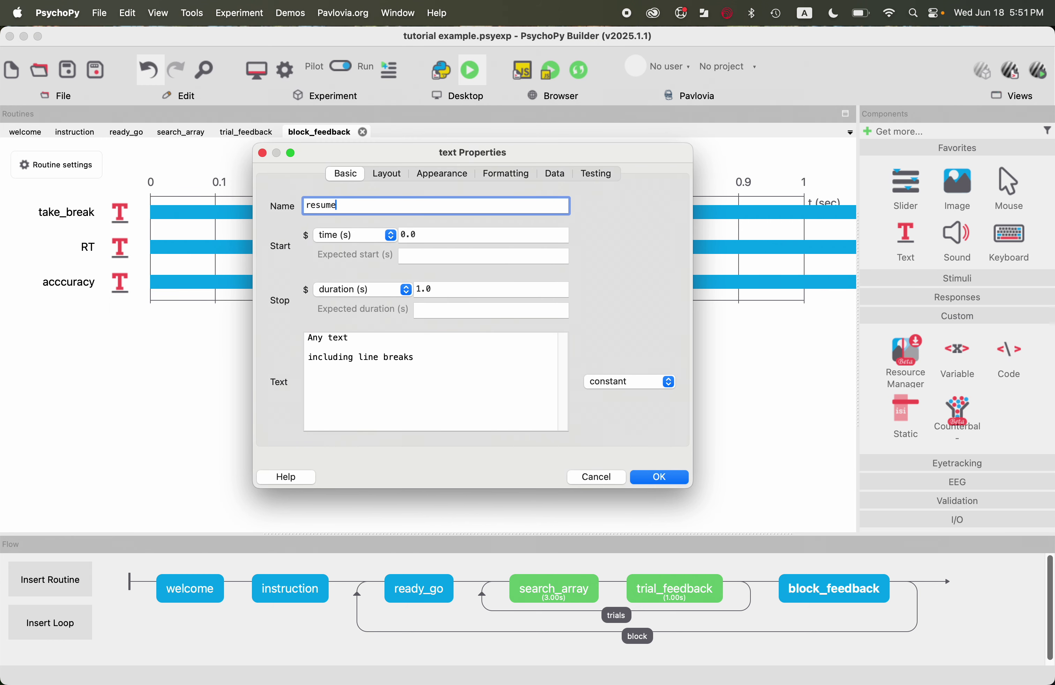
{"action": "double_click", "coordinate": [428, 289]}
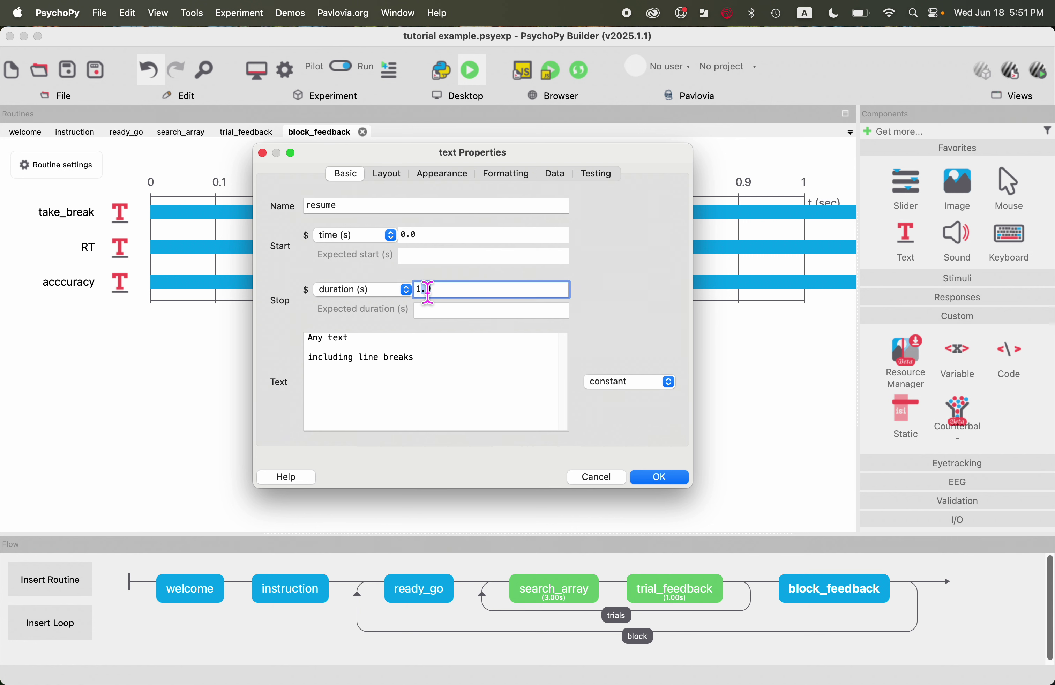
{"action": "left_click", "coordinate": [438, 237]}
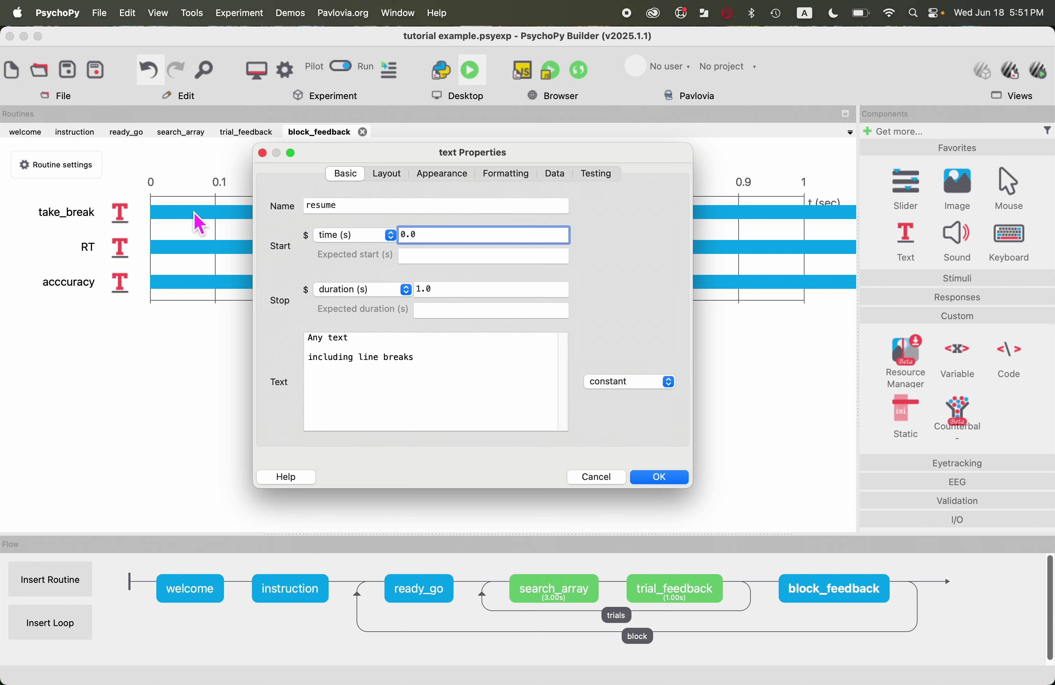
{"action": "left_click_drag", "start_coordinate": [448, 236], "coordinate": [395, 239]}
{"action": "type", "text": "2"}
{"action": "left_click_drag", "start_coordinate": [459, 290], "coordinate": [417, 290]}
{"action": "key", "text": "BackSpace"}
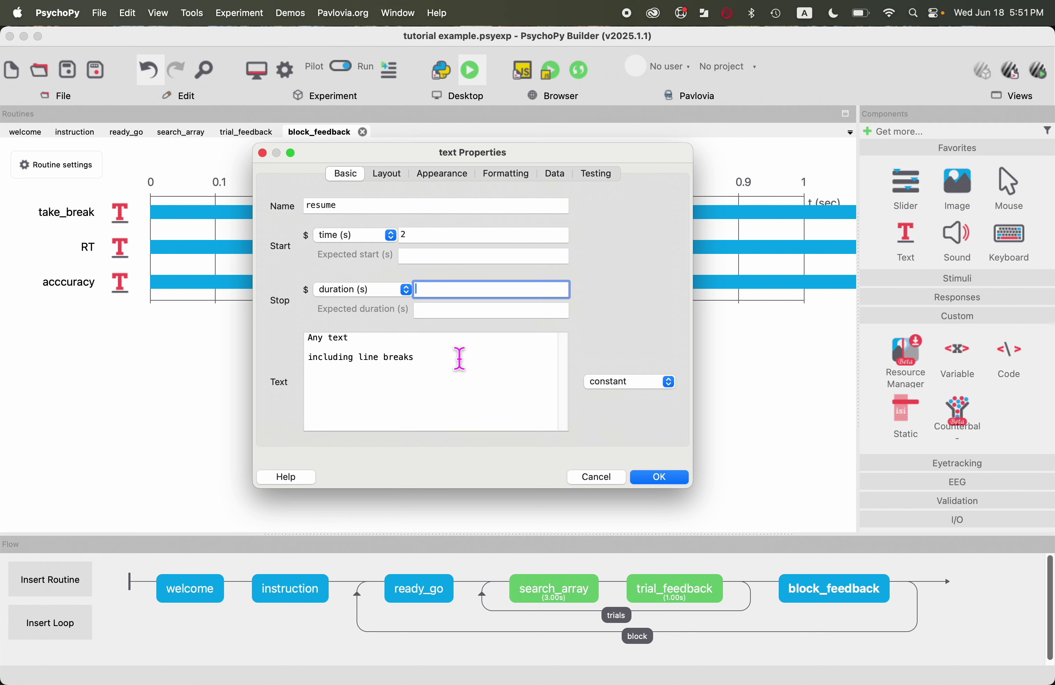
Replace resume's default text with $resume_msg and make it update every repeat.
{"action": "left_click_drag", "start_coordinate": [471, 376], "coordinate": [238, 341]}
{"action": "type", "text": "$"}
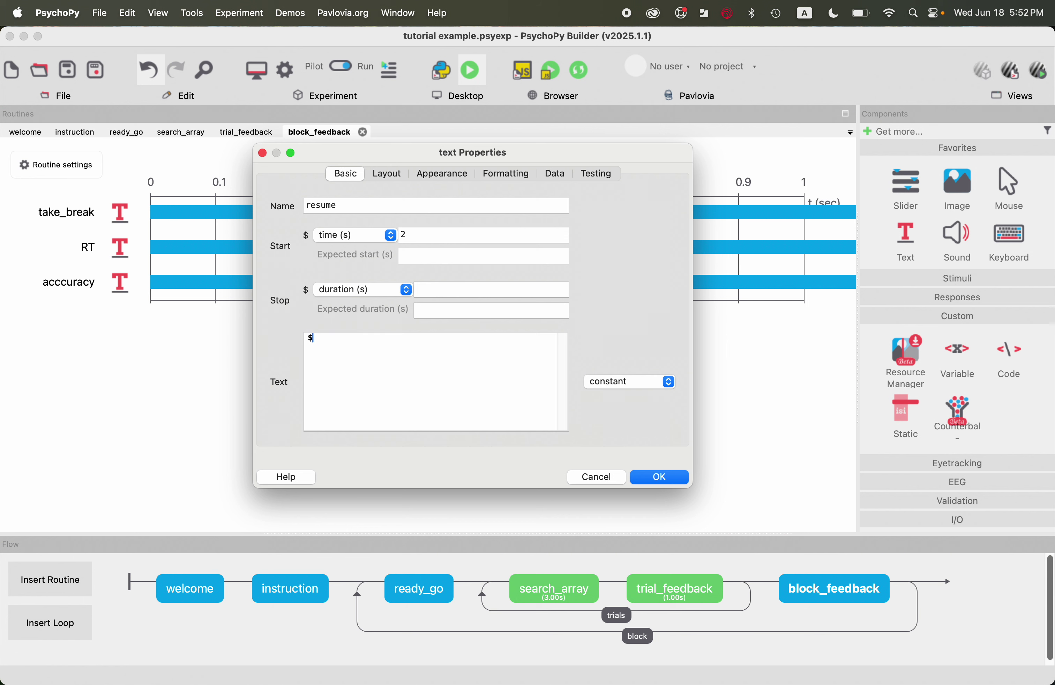
{"action": "type", "text": "resume_msg"}
{"action": "left_click", "coordinate": [641, 385]}
{"action": "left_click", "coordinate": [628, 405]}
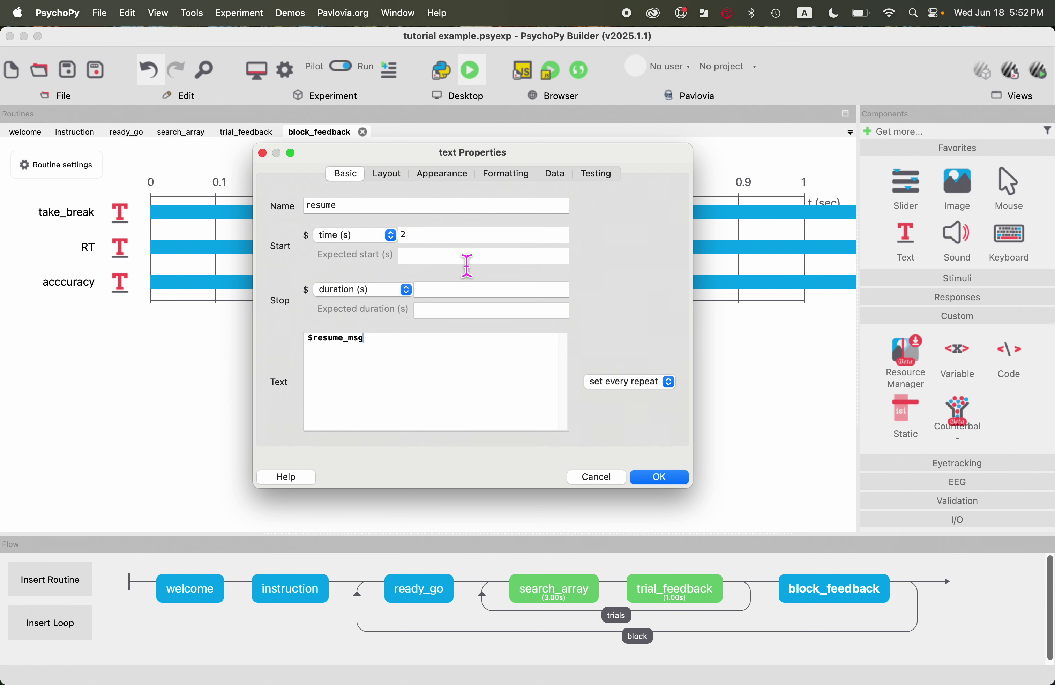
Set the resume text's position to (0, -5) and its wrap width to 30.
{"action": "left_click", "coordinate": [390, 174]}
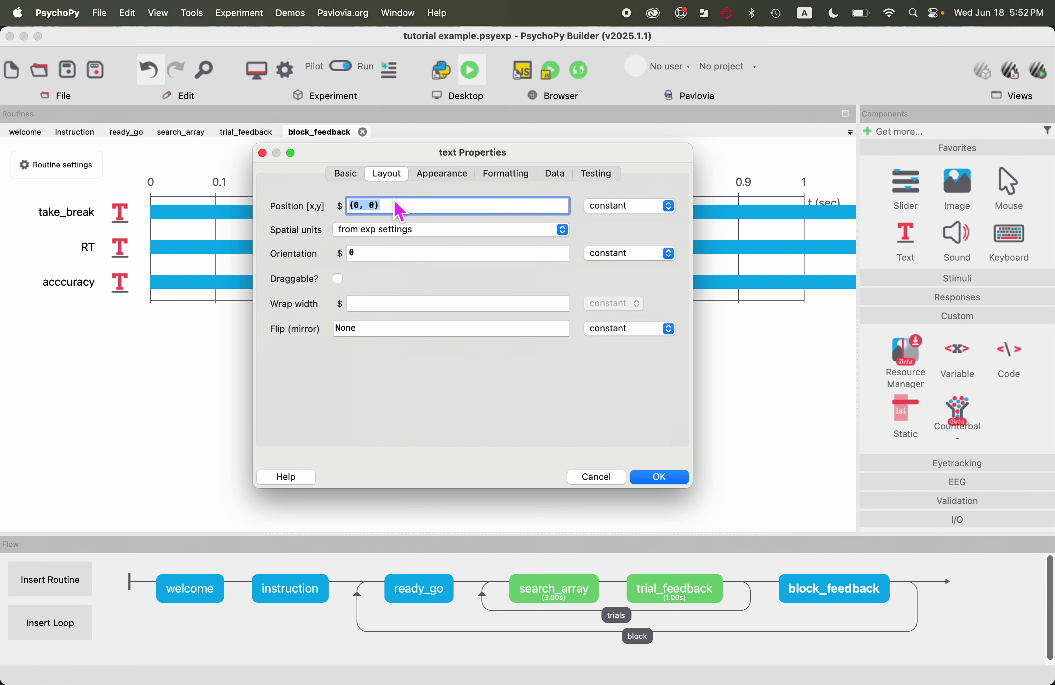
{"action": "left_click", "coordinate": [379, 211]}
{"action": "left_click_drag", "start_coordinate": [380, 212], "coordinate": [376, 211]}
{"action": "type", "text": "-5"}
{"action": "left_click", "coordinate": [405, 307]}
{"action": "type", "text": "30"}
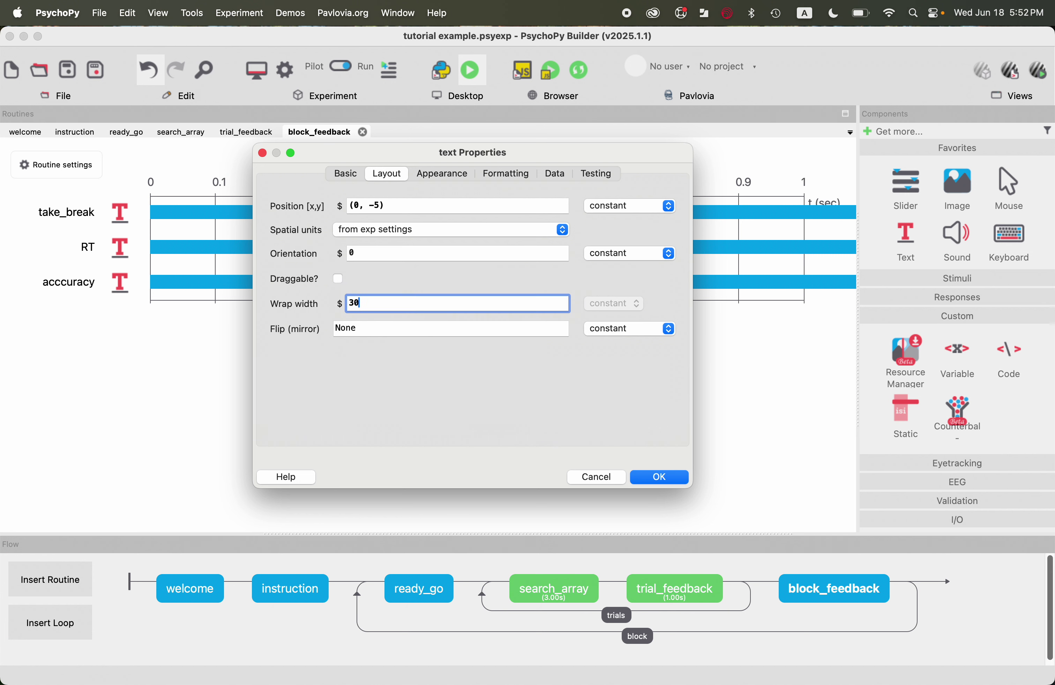
Set the resume text's foreground color to $resumeCol and make it update every repeat.
{"action": "left_click", "coordinate": [430, 178]}
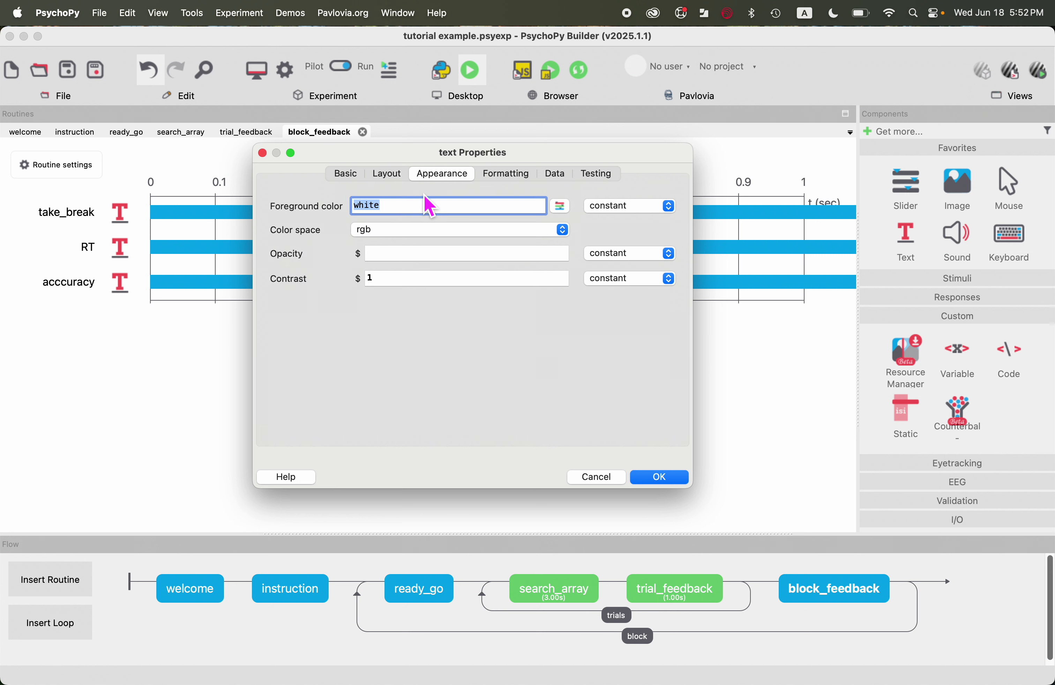
{"action": "type", "text": "red"}
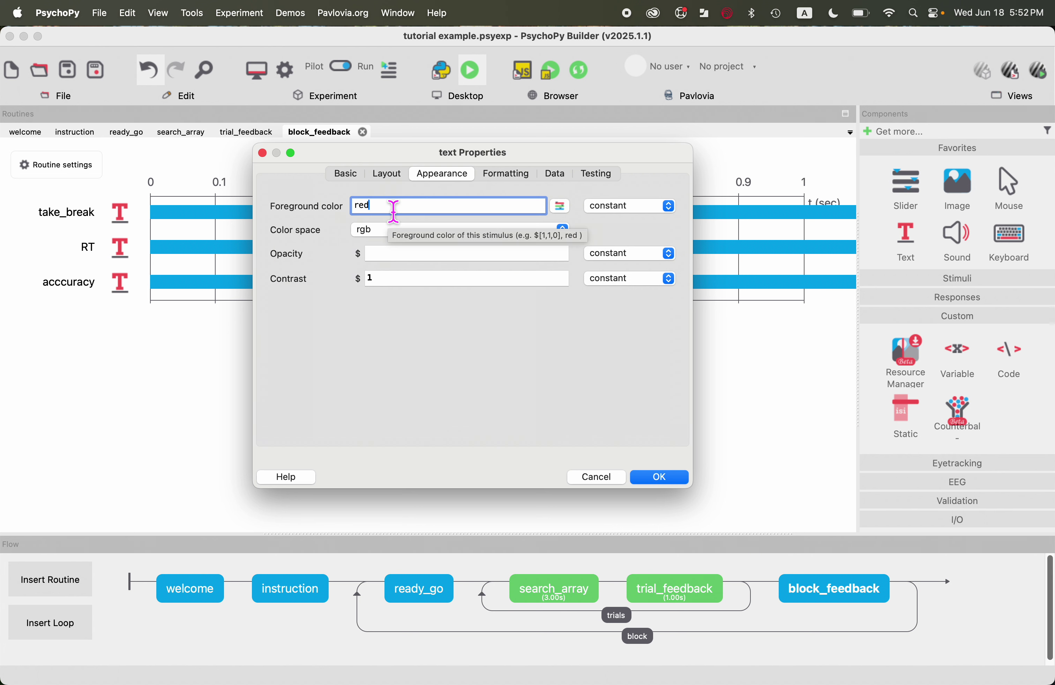
{"action": "double_click", "coordinate": [366, 206]}
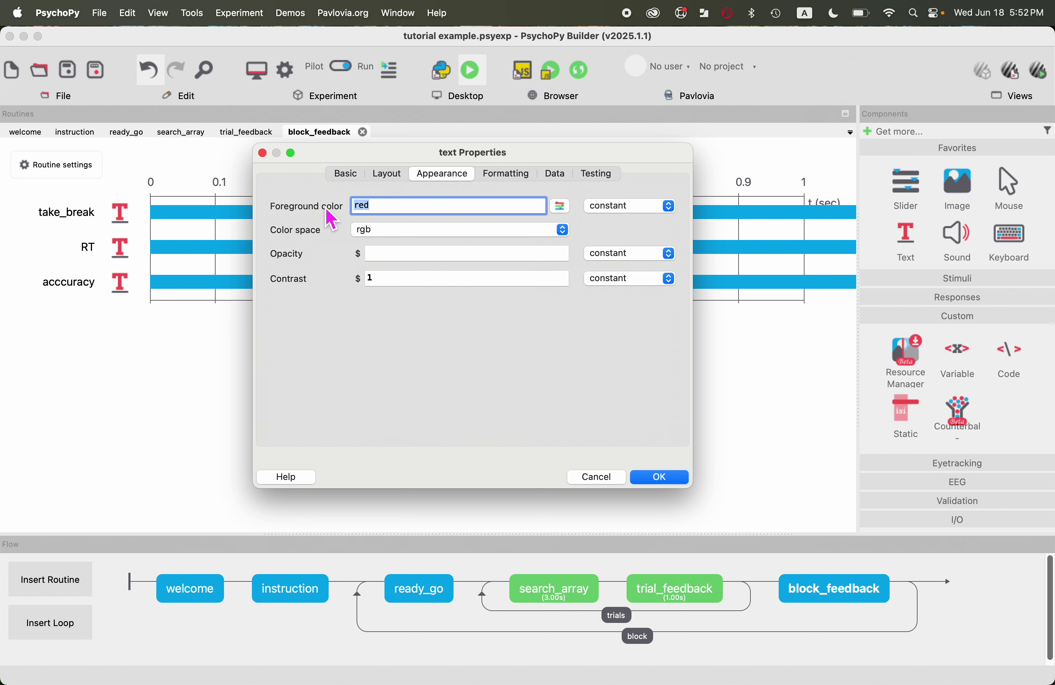
{"action": "type", "text": "$res"}
{"action": "type", "text": "umeCol"}
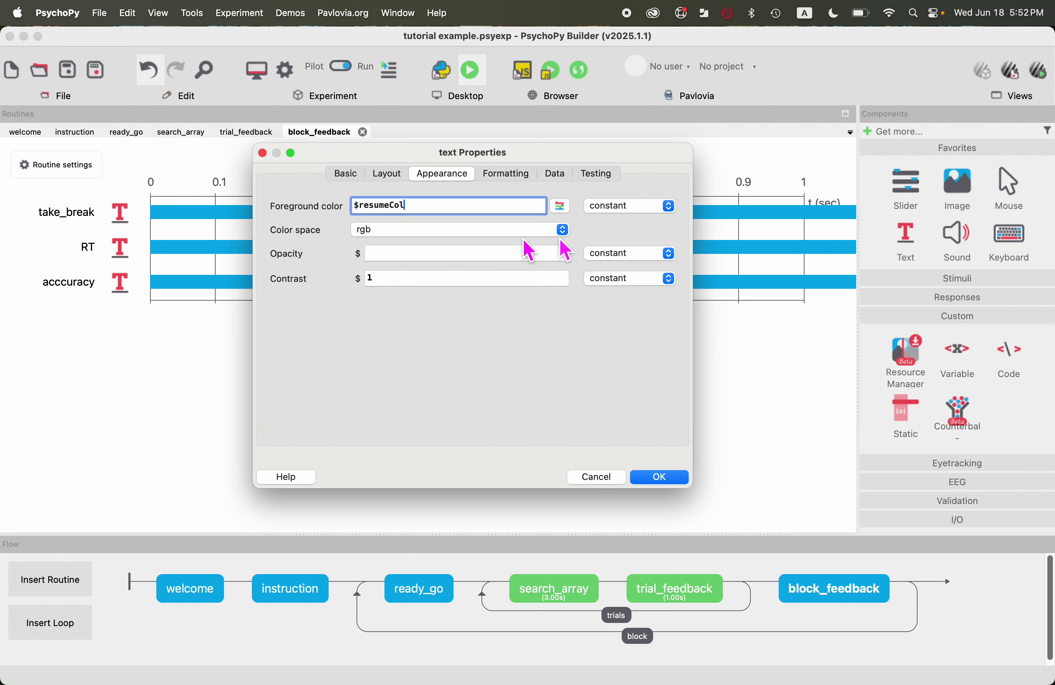
{"action": "left_click", "coordinate": [625, 210]}
{"action": "left_click", "coordinate": [622, 222]}
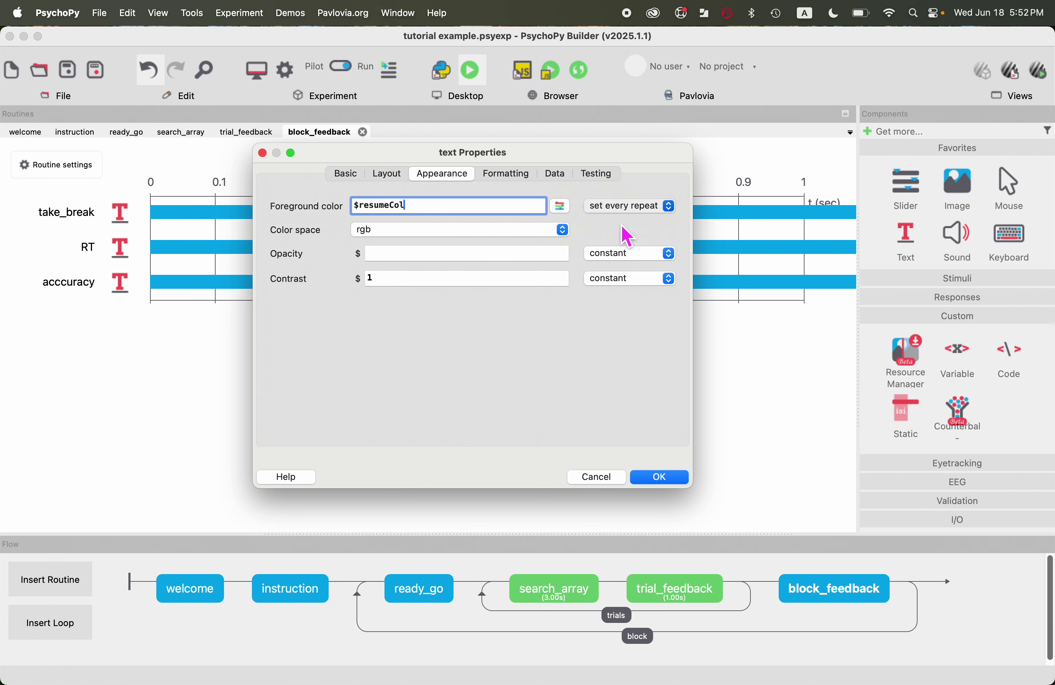
Adjust the resume text's letter height and apply the component settings.
{"action": "left_click", "coordinate": [517, 177]}
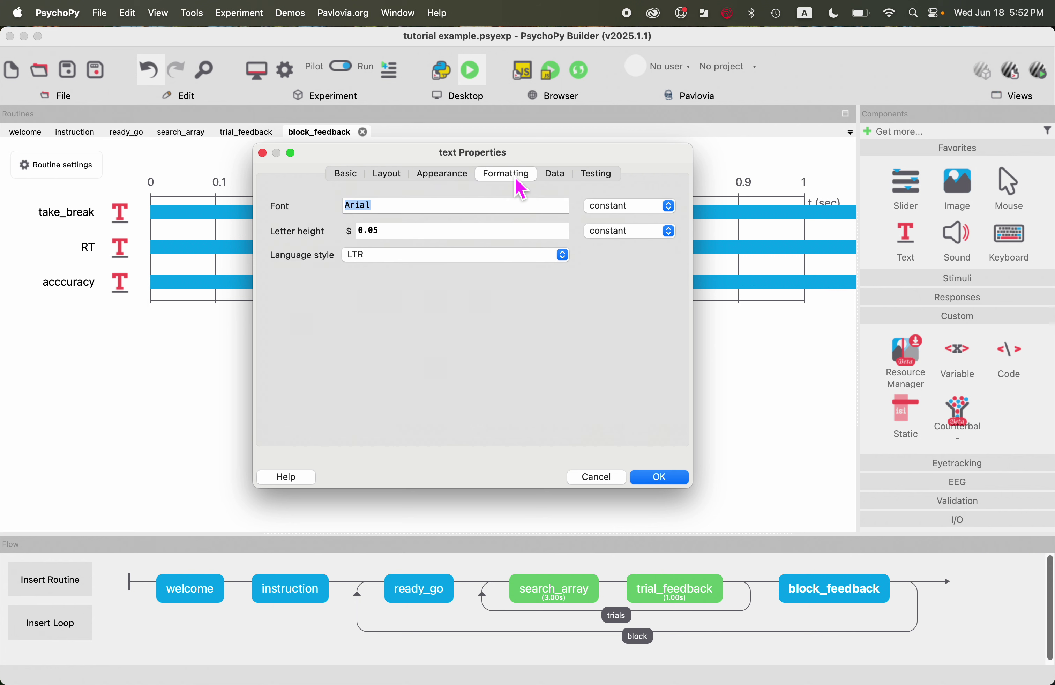
{"action": "left_click", "coordinate": [390, 238]}
{"action": "left_click_drag", "start_coordinate": [390, 237], "coordinate": [375, 238]}
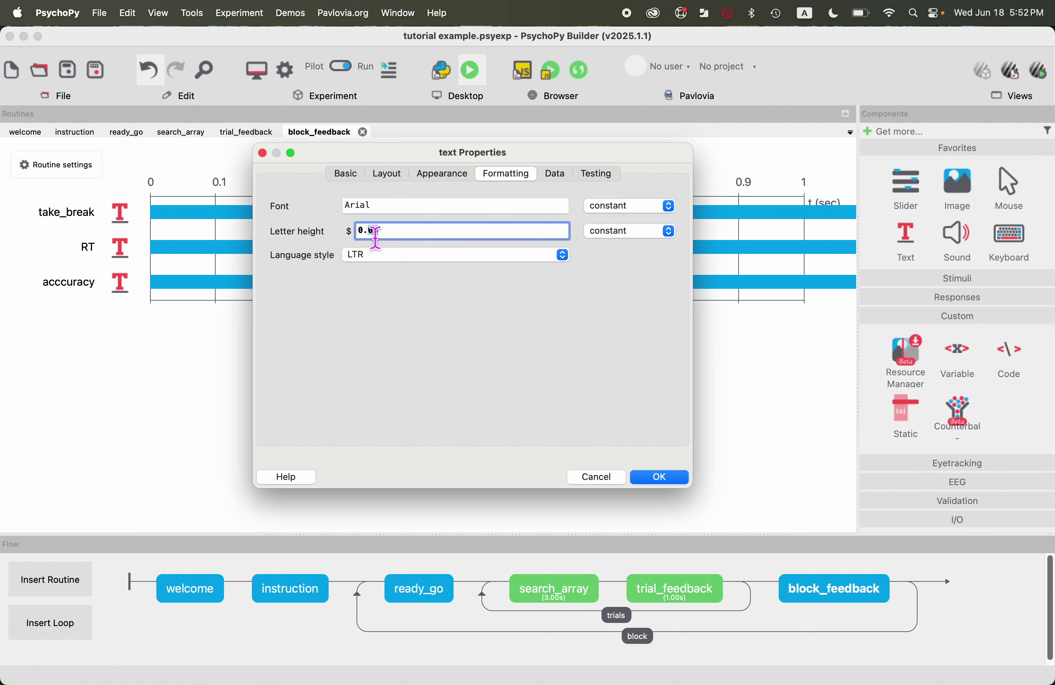
{"action": "type", "text": "8"}
{"action": "left_click", "coordinate": [658, 479]}
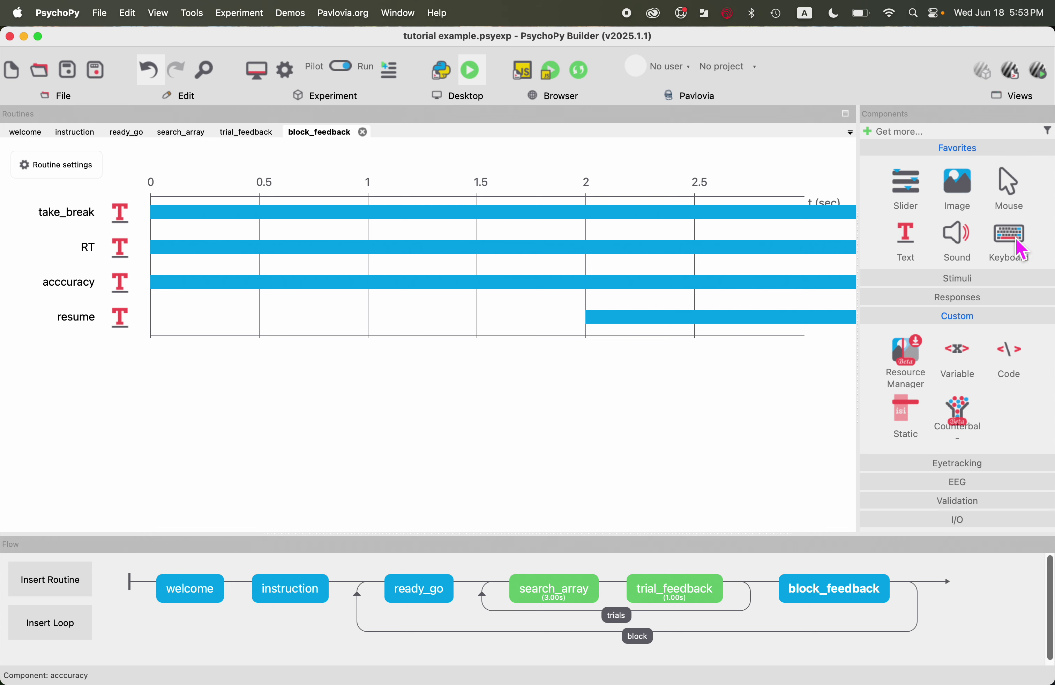
Add a keyboard component to the block_feedback routine.
{"action": "left_click", "coordinate": [1022, 250]}
{"action": "left_click_drag", "start_coordinate": [533, 52], "coordinate": [645, 201]}
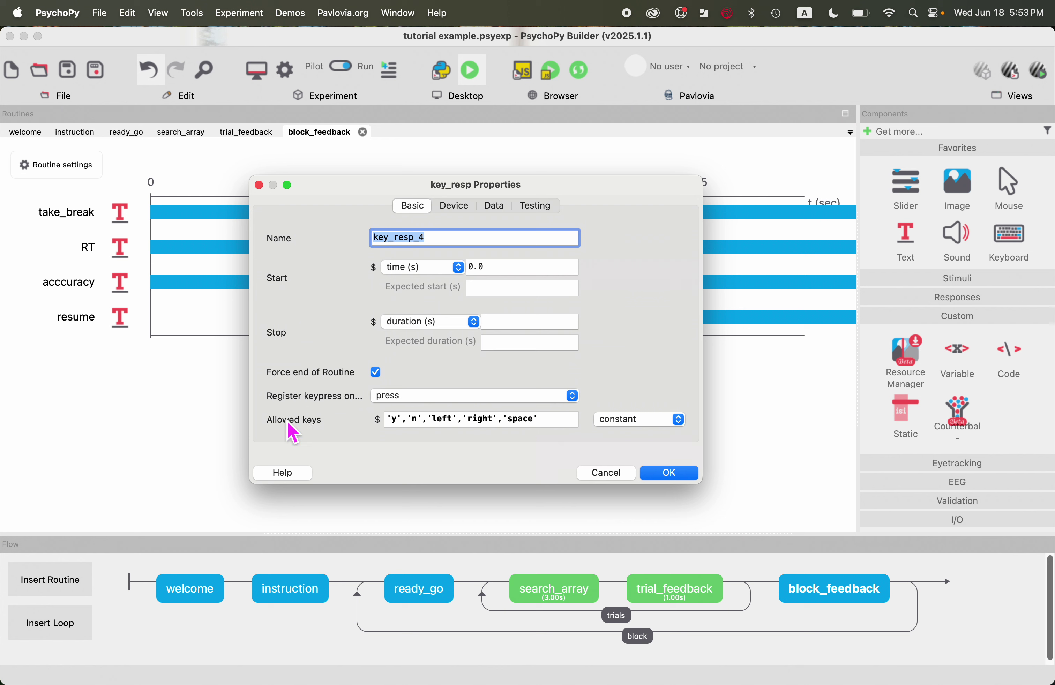
Try limiting the keyboard component's allowed keys to 'space','p'.
{"action": "left_click", "coordinate": [563, 431]}
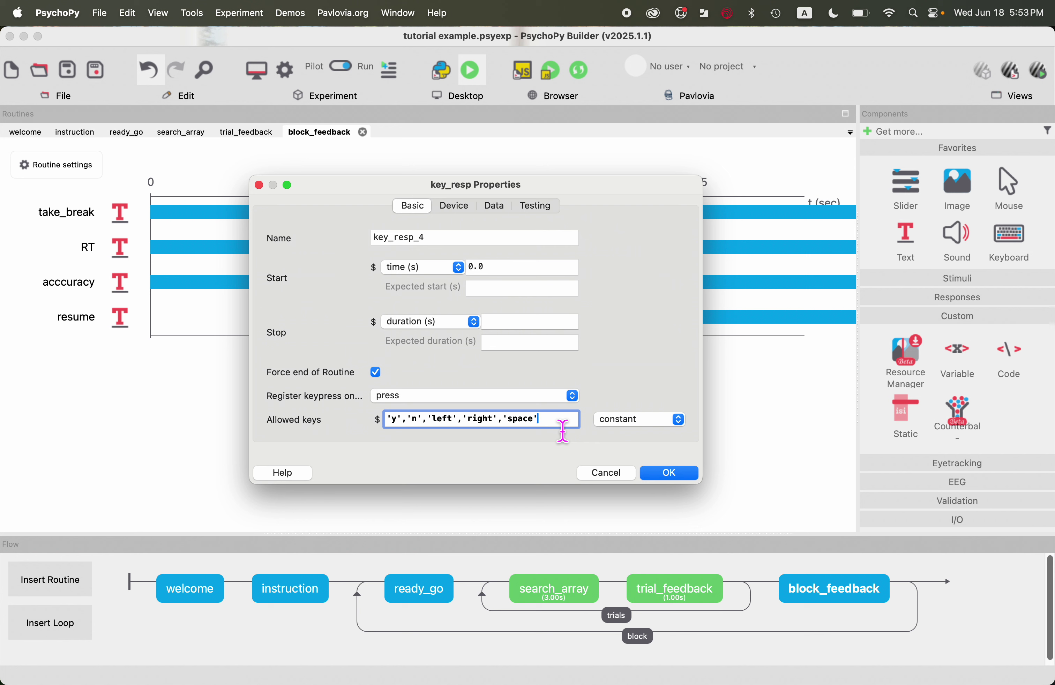
{"action": "left_click_drag", "start_coordinate": [504, 426], "coordinate": [373, 428]}
{"action": "key", "text": "BackSpace"}
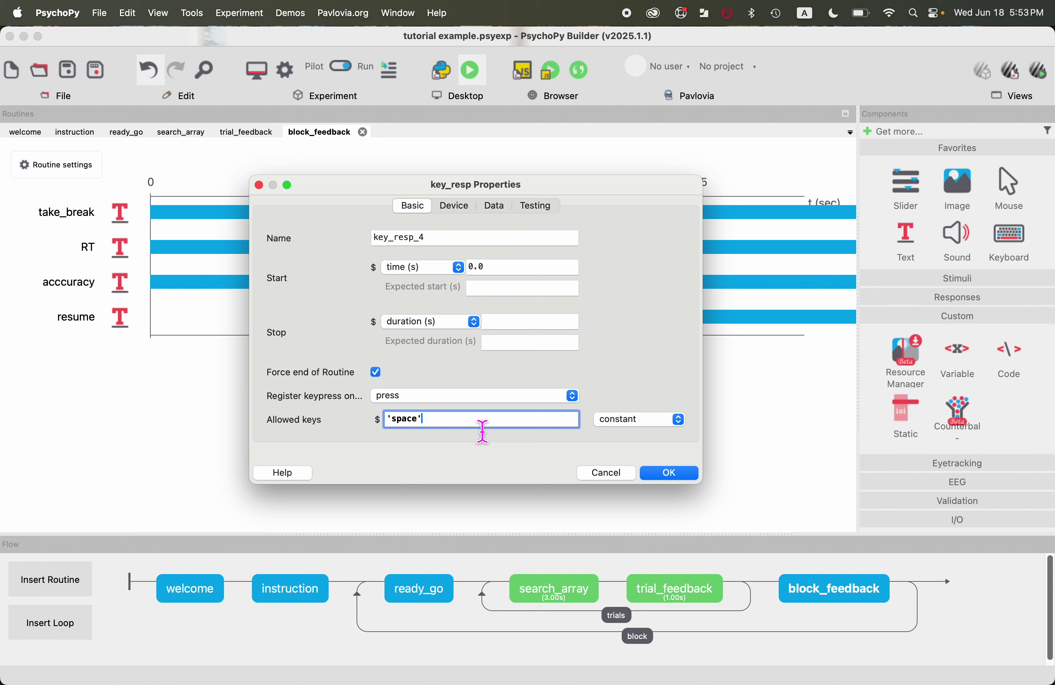
{"action": "type", "text": ",'p'"}
{"action": "left_click_drag", "start_coordinate": [475, 420], "coordinate": [376, 431]}
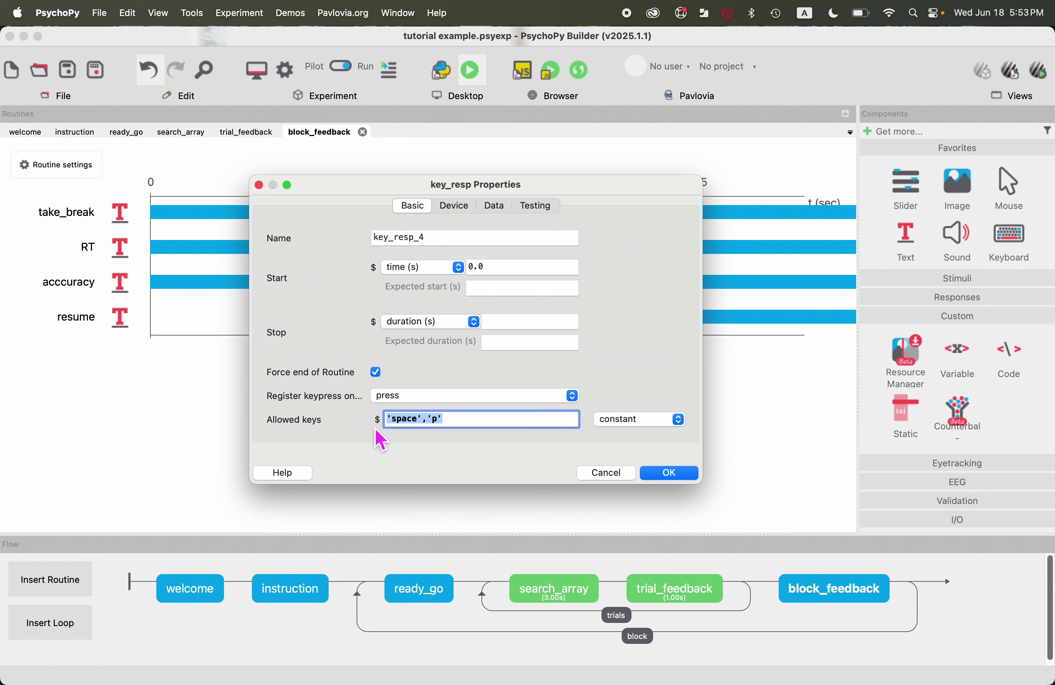
{"action": "left_click", "coordinate": [451, 428]}
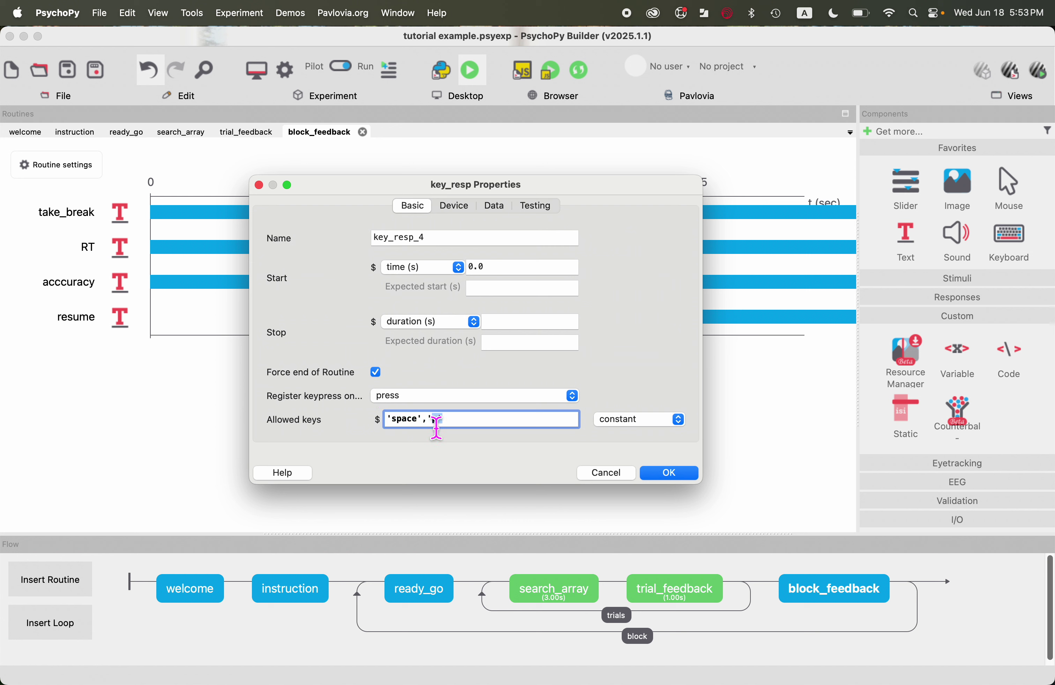
{"action": "mouse_move", "coordinate": [432, 428]}
{"action": "left_mouse_down"}
{"action": "mouse_move", "coordinate": [454, 425]}
{"action": "mouse_move", "coordinate": [444, 435]}
{"action": "left_mouse_up"}
{"action": "left_click_drag", "start_coordinate": [421, 426], "coordinate": [386, 426]}
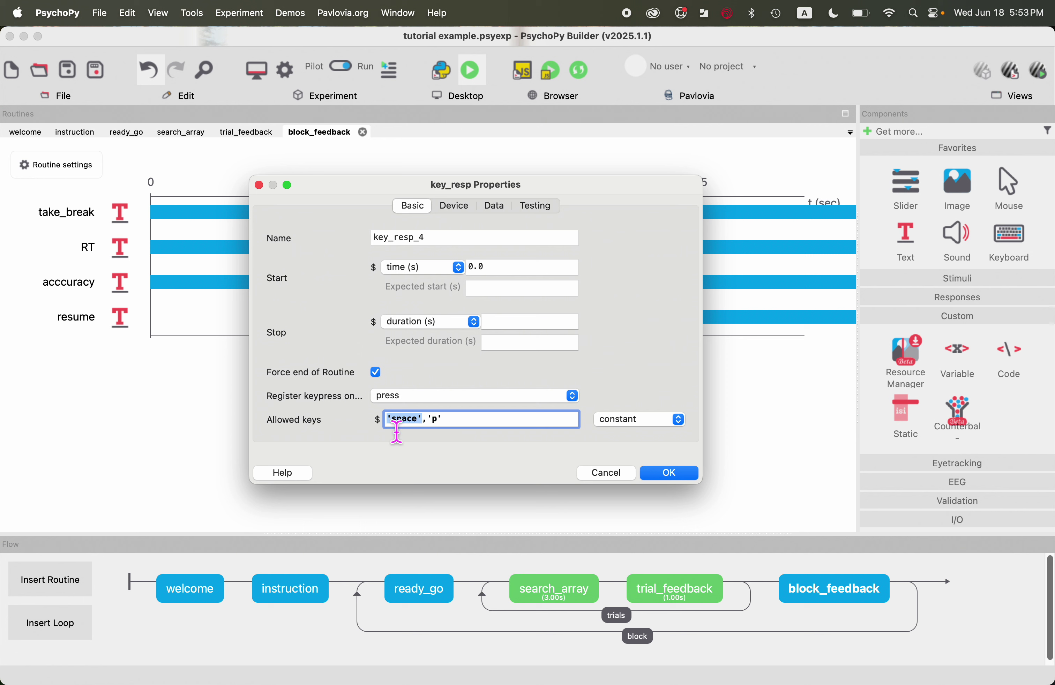
Set the keyboard component's allowed keys to the variable resumeKey, updated every repeat.
{"action": "left_click_drag", "start_coordinate": [483, 427], "coordinate": [342, 424]}
{"action": "type", "text": "resumeKey"}
{"action": "left_click", "coordinate": [635, 420]}
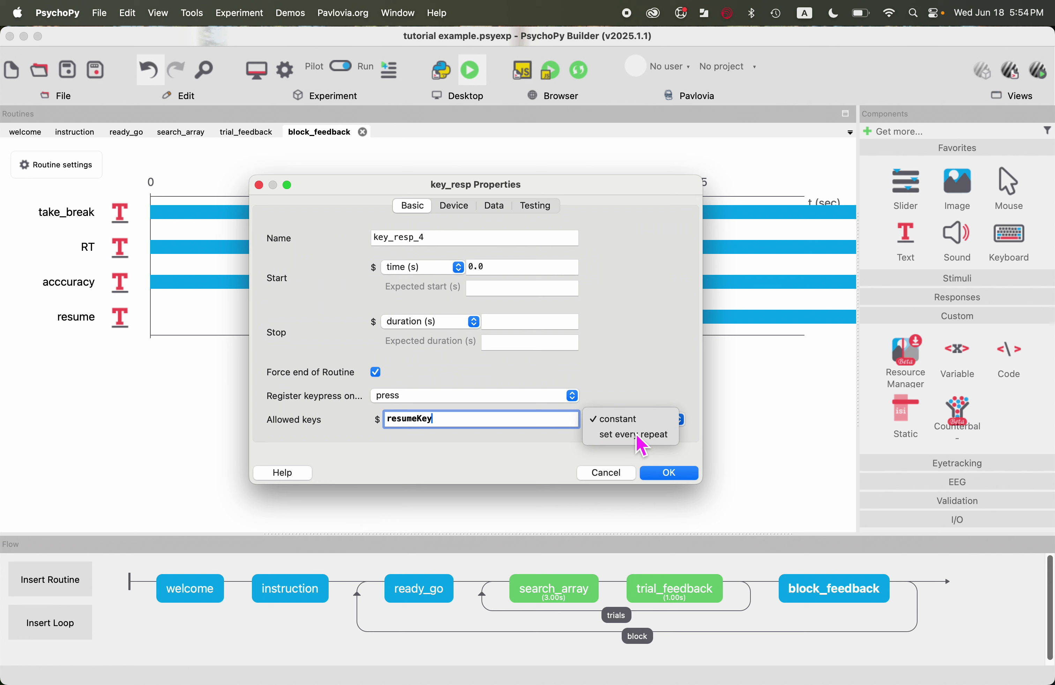
{"action": "left_click", "coordinate": [641, 435]}
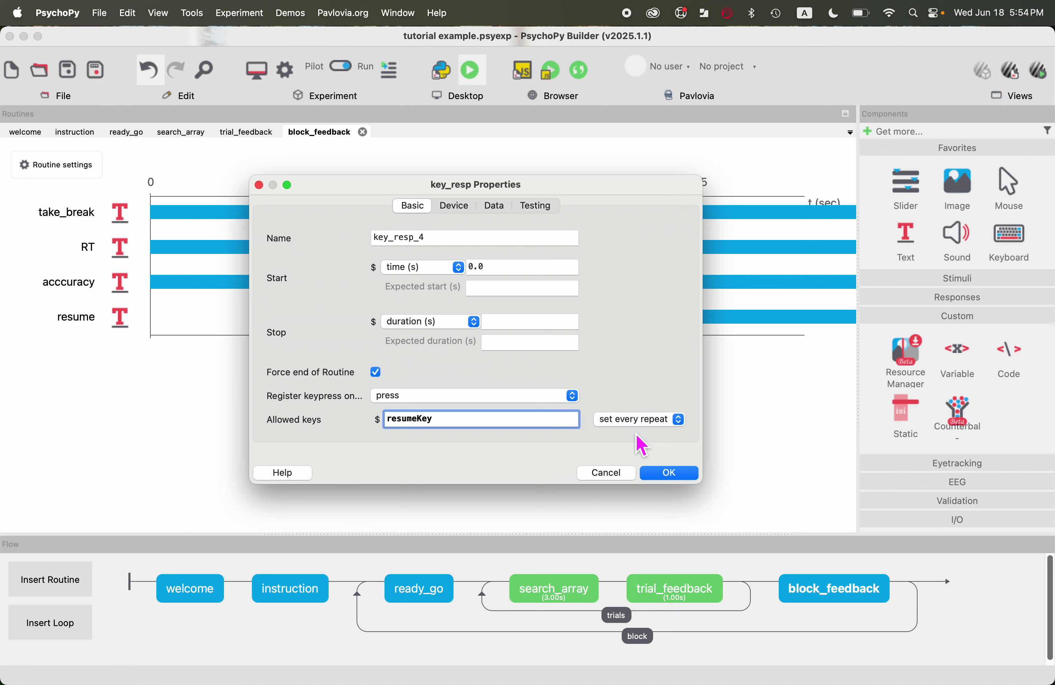
Make the keyboard component store nothing and apply its settings.
{"action": "left_click", "coordinate": [469, 207]}
{"action": "left_click", "coordinate": [497, 206]}
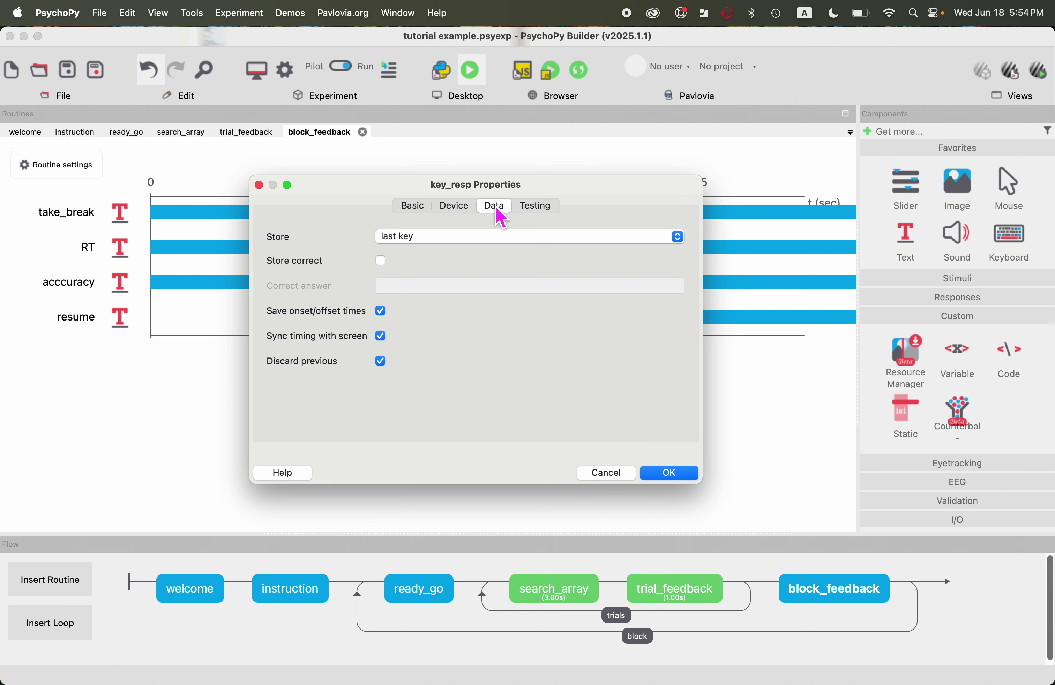
{"action": "left_click", "coordinate": [491, 233]}
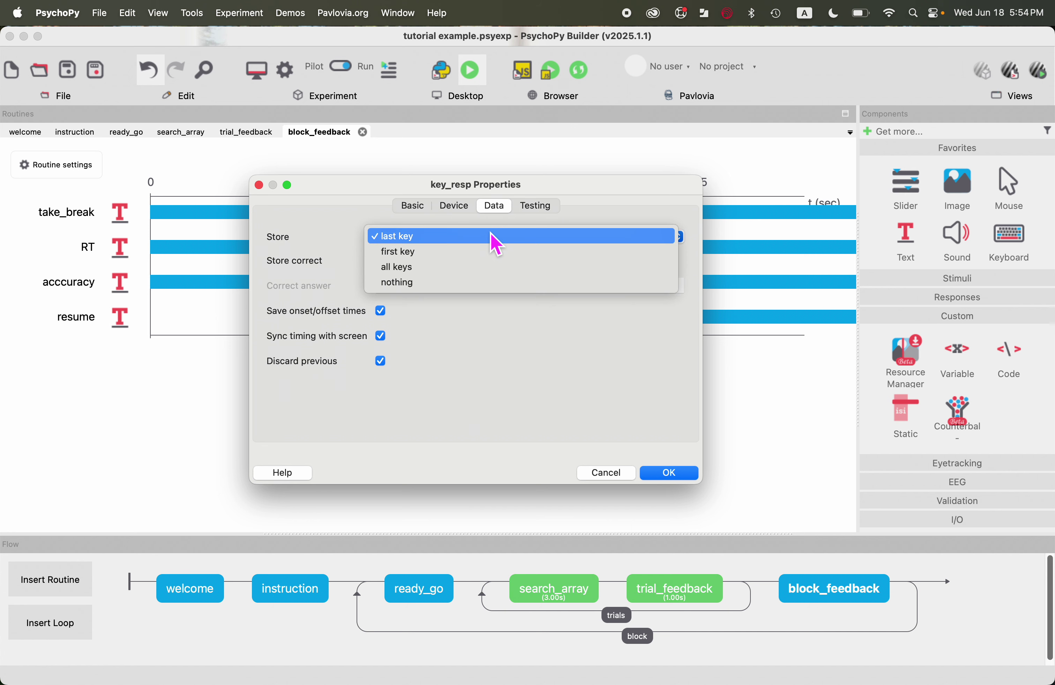
{"action": "left_click", "coordinate": [471, 280]}
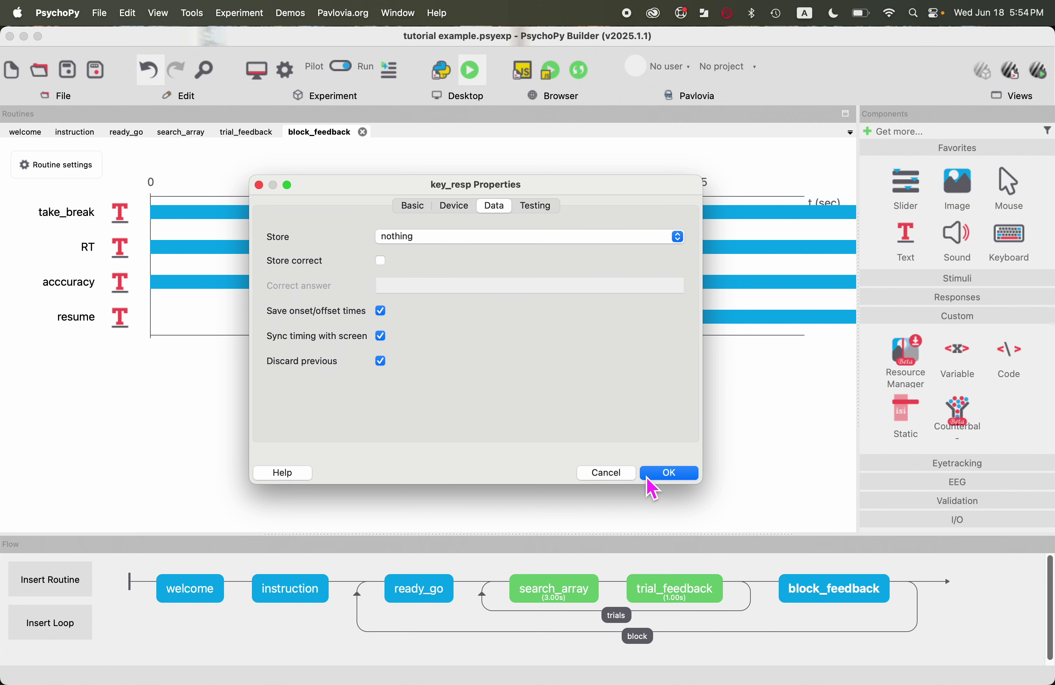
{"action": "left_click", "coordinate": [665, 477]}
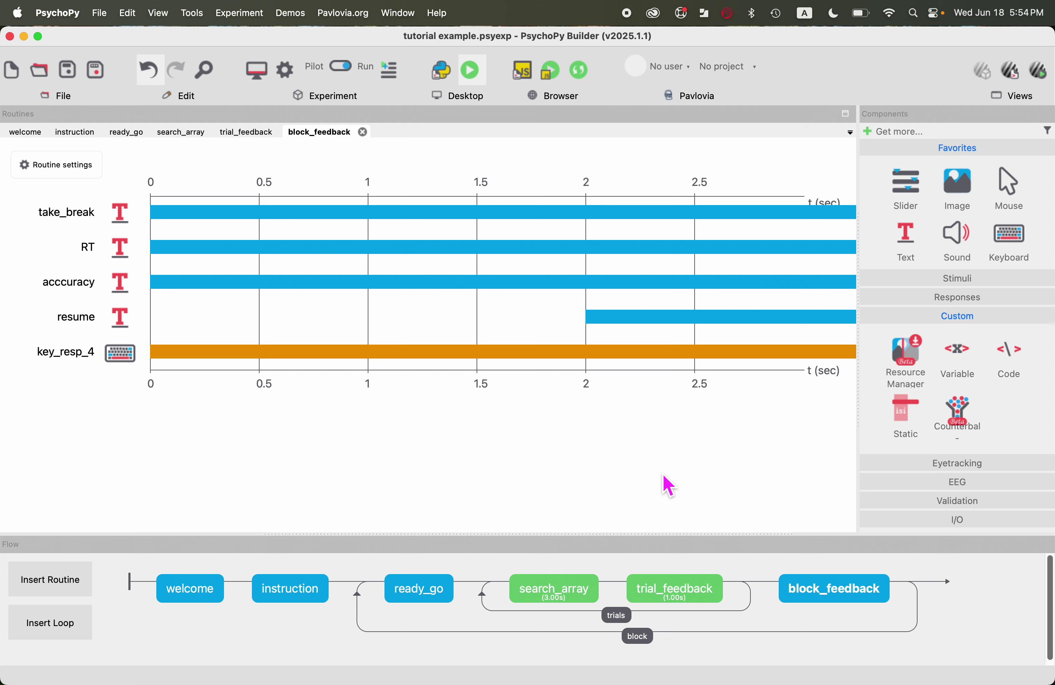
Add a code component to the block_feedback routine with its code type set to Py.
{"action": "left_click", "coordinate": [1018, 358]}
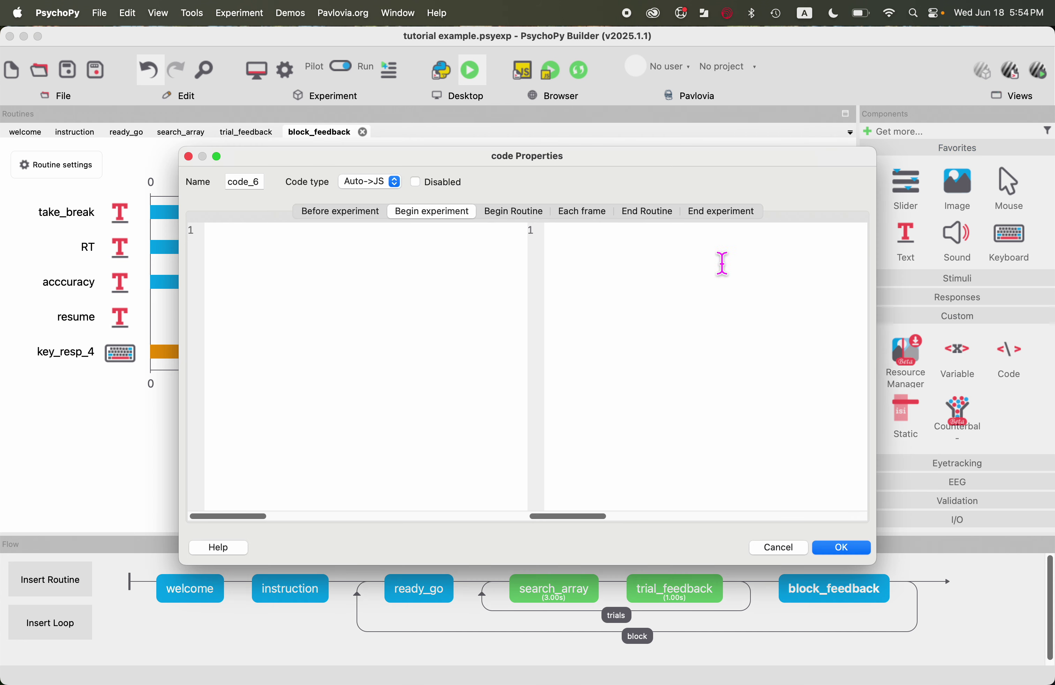
{"action": "left_click", "coordinate": [396, 184]}
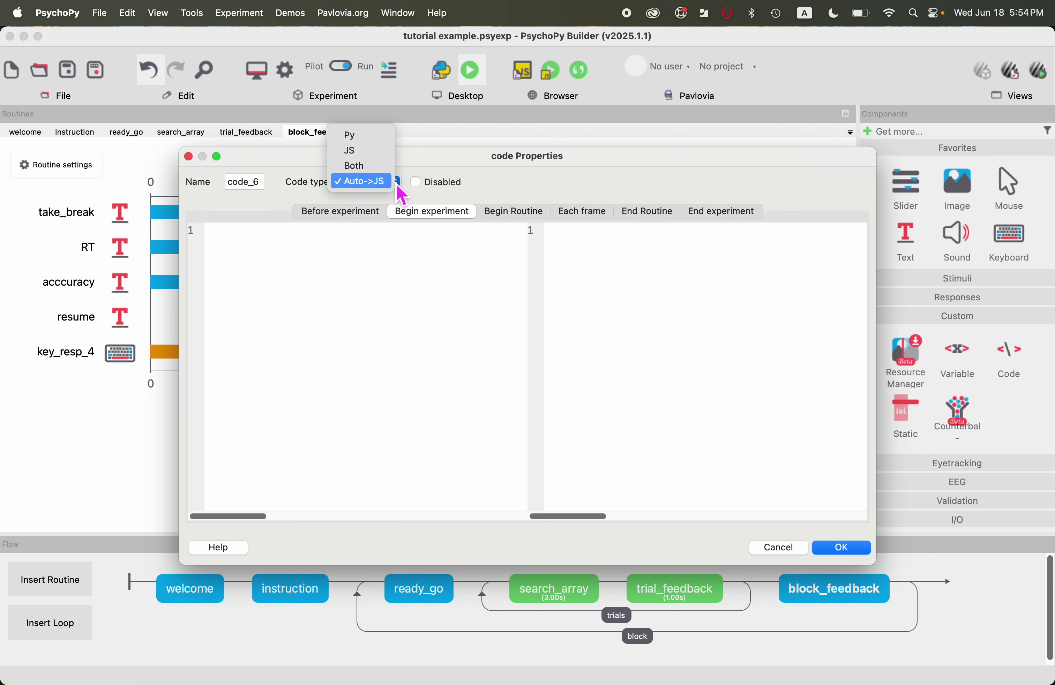
{"action": "left_click", "coordinate": [385, 137]}
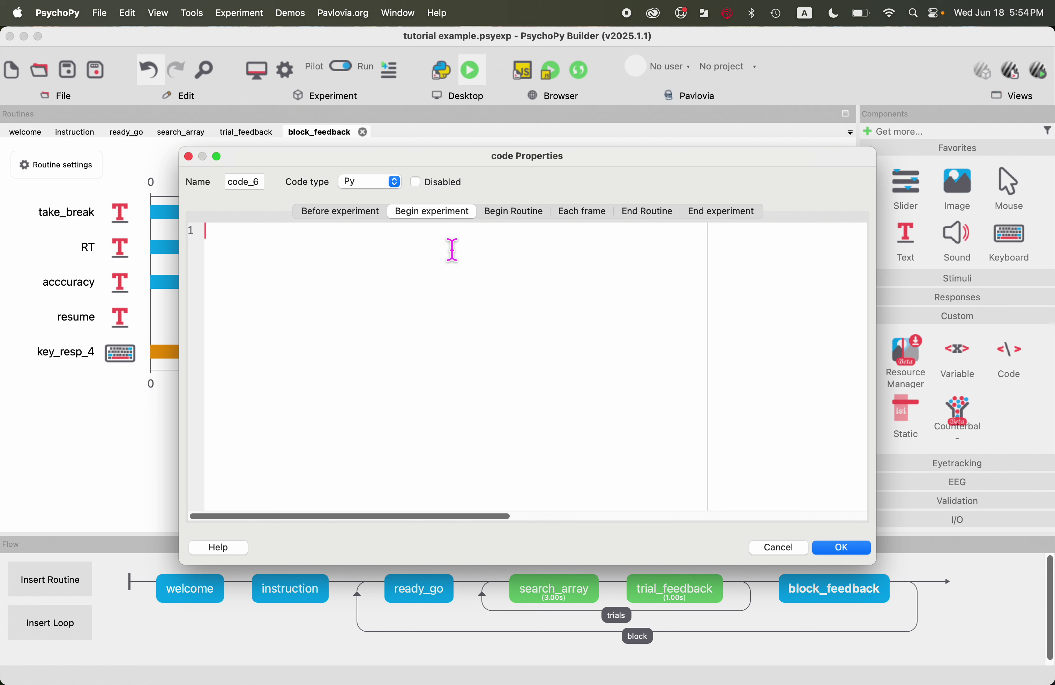
In the Begin Routine code, write the comment "# count the number of blocks completed" followed by nBlock = nBlock + 1.
{"action": "left_click", "coordinate": [524, 225]}
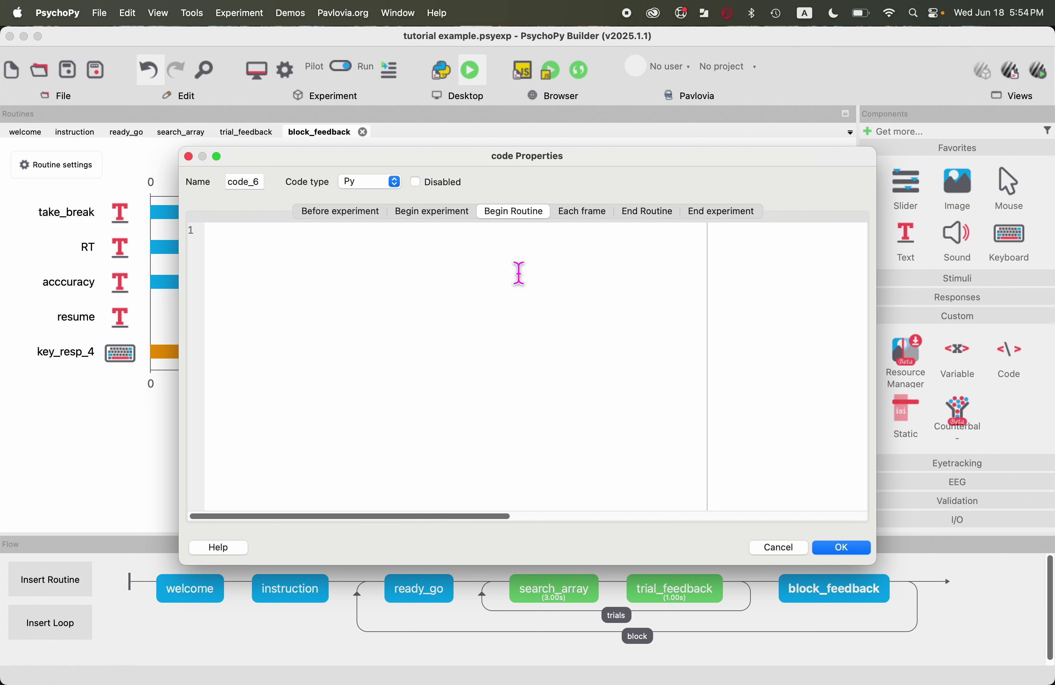
{"action": "type", "text": "# count the number of blocks completed "}
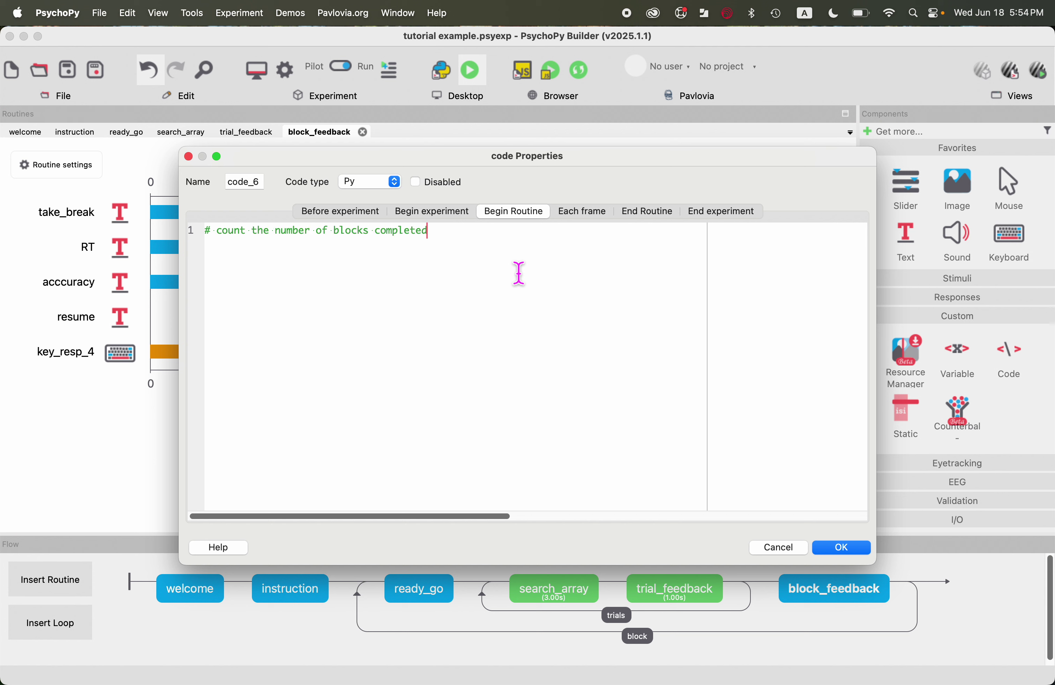
{"action": "type", "text": "nBlock = nBlock + 1"}
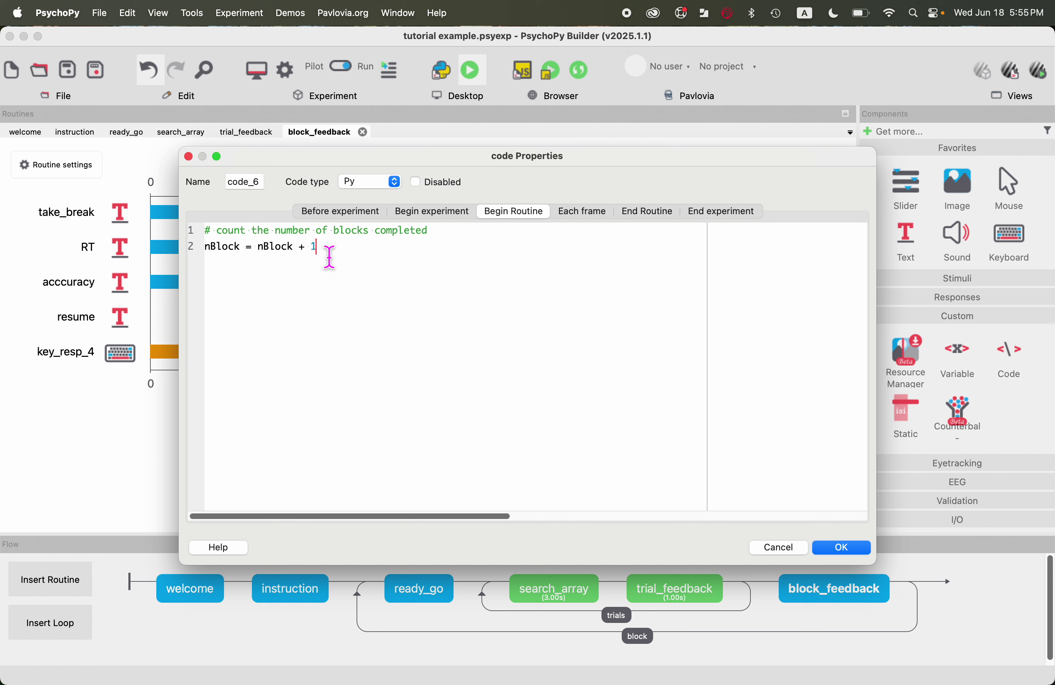
Below the block counter in the Begin Routine code, add the comment "# determine the break_msg" after a blank line.
{"action": "key", "text": "Return"}
{"action": "type", "text": "# determine the br"}
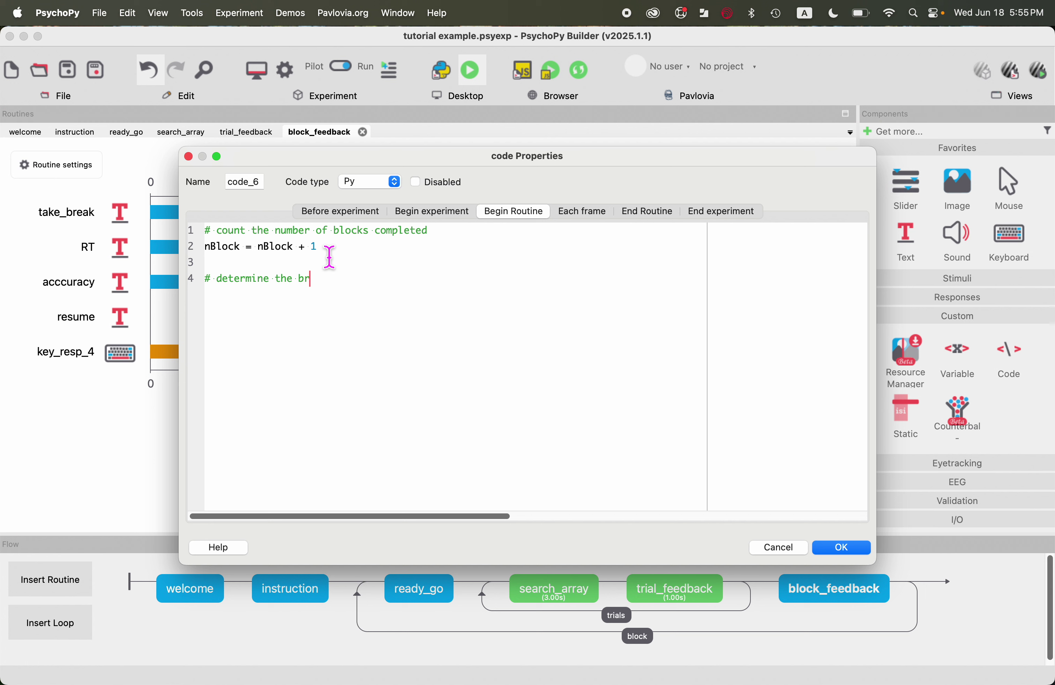
{"action": "type", "text": "eak_msg"}
{"action": "key", "text": "Return"}
Under the comment, write break_msg = 'Feel free to take a break! You have completed '.
{"action": "type", "text": "break"}
{"action": "key", "text": "BackSpace"}
{"action": "type", "text": "k_msg = "}
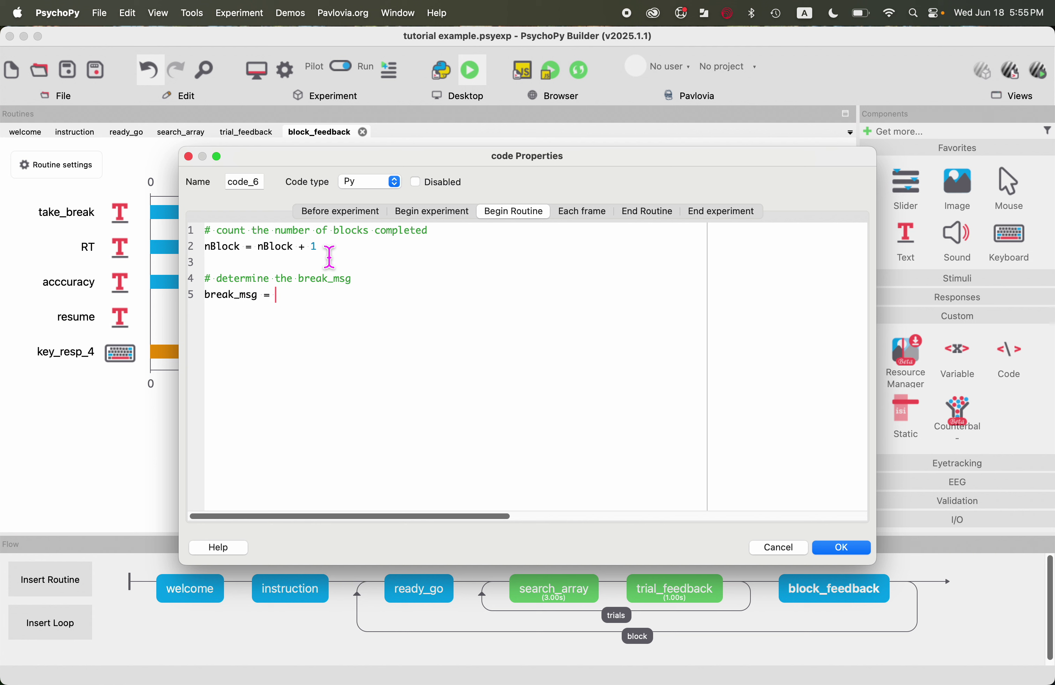
{"action": "type", "text": "'Feel f"}
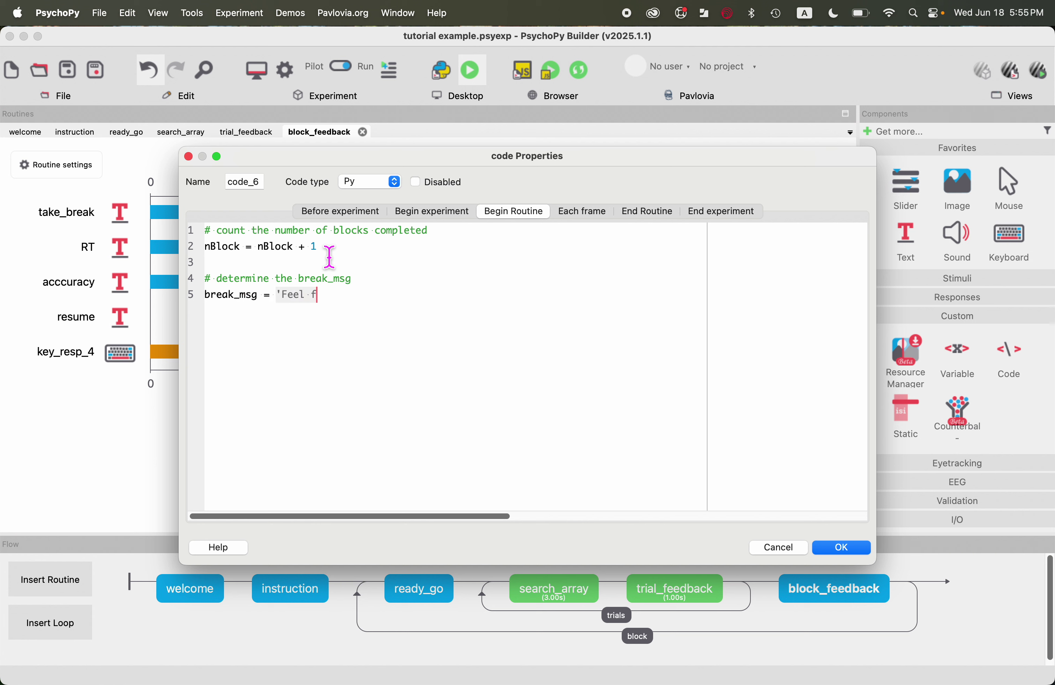
{"action": "type", "text": "ree to take"}
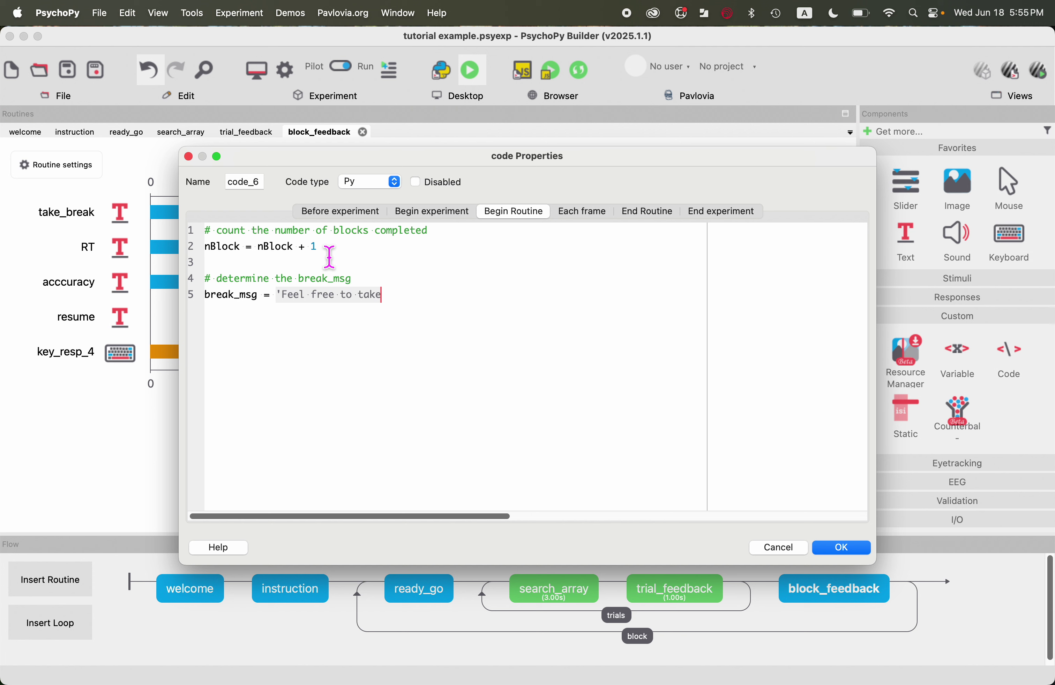
{"action": "type", "text": " a break! "}
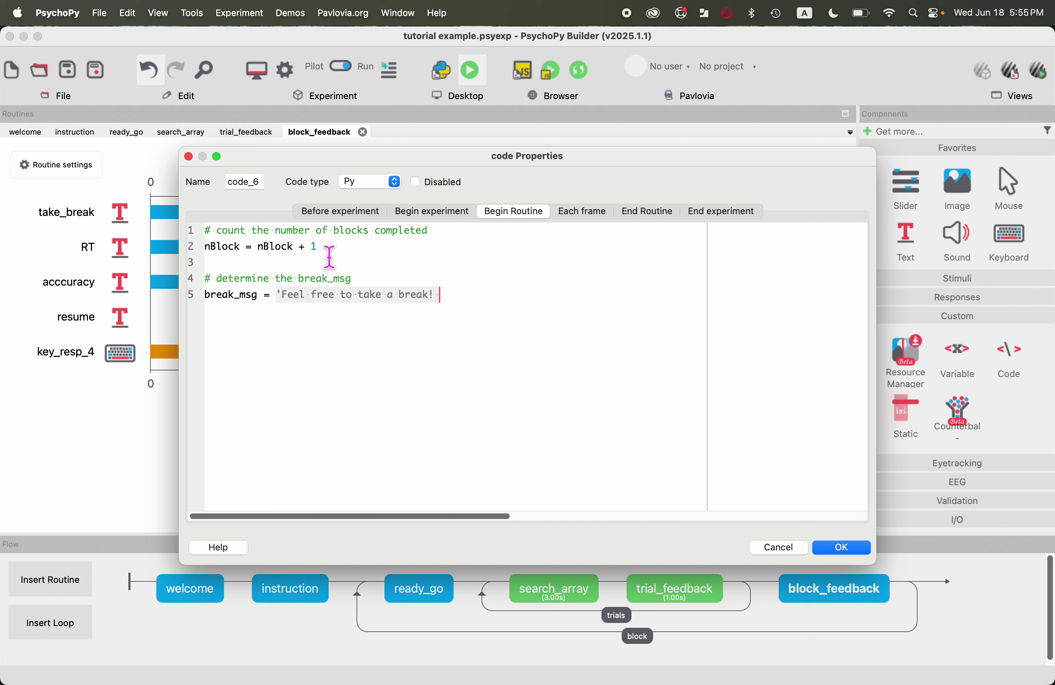
{"action": "type", "text": "You have c"}
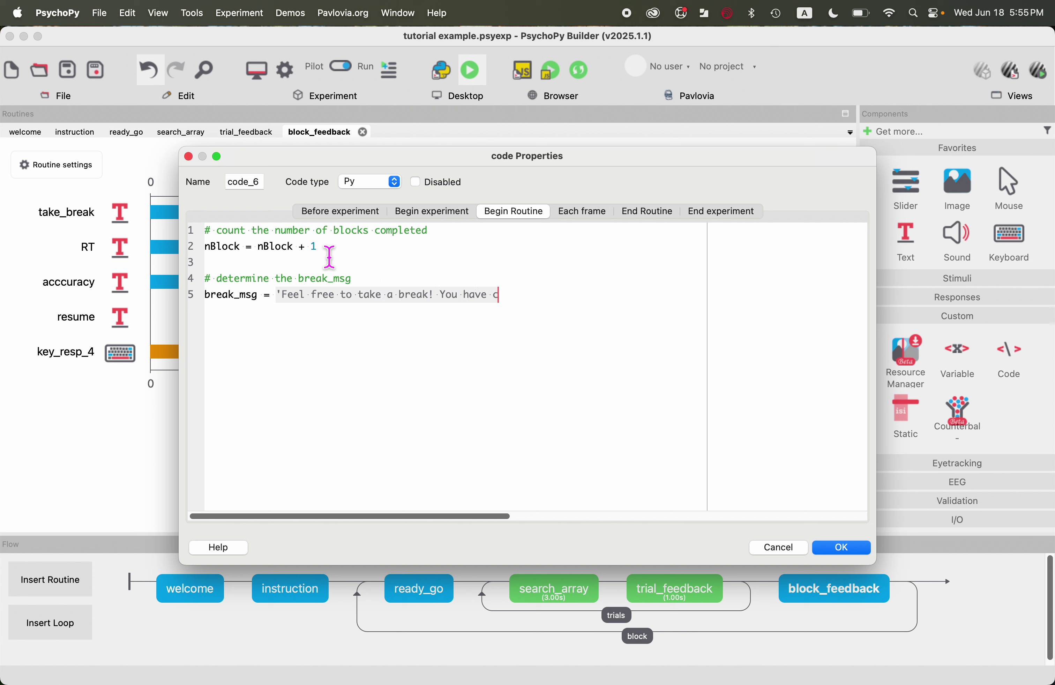
{"action": "type", "text": "ompleted"}
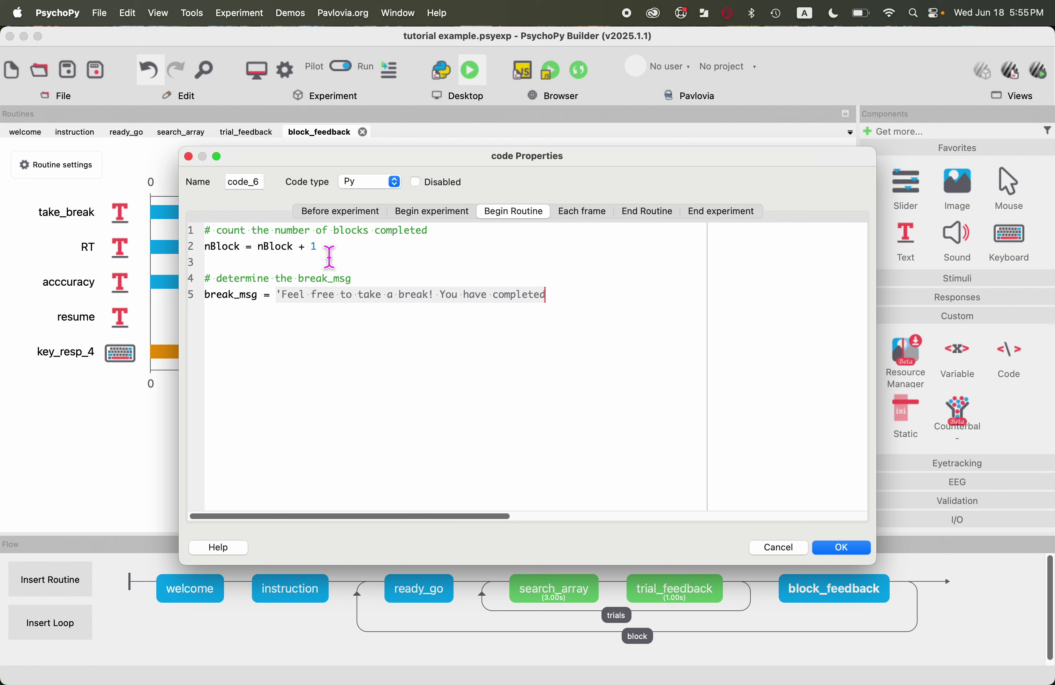
{"action": "type", "text": " '"}
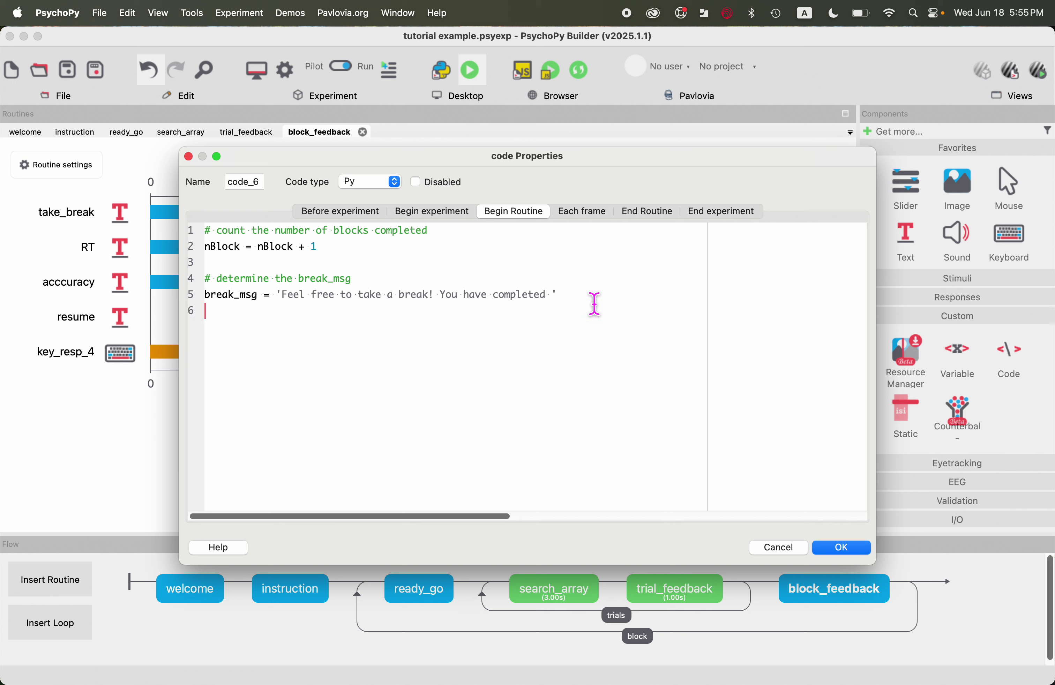
On the following line, begin extending the message with break_msg = break_msg + str(nBlock) +.
{"action": "type", "text": "break_msg = break_msg +"}
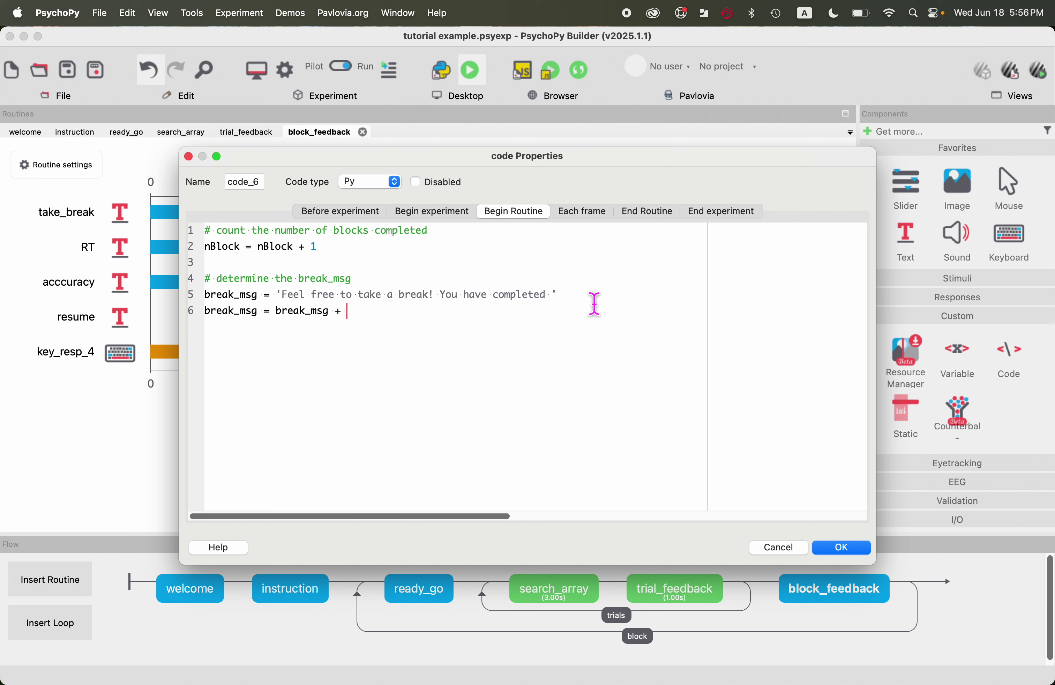
{"action": "left_click", "coordinate": [247, 251]}
{"action": "double_click", "coordinate": [248, 250]}
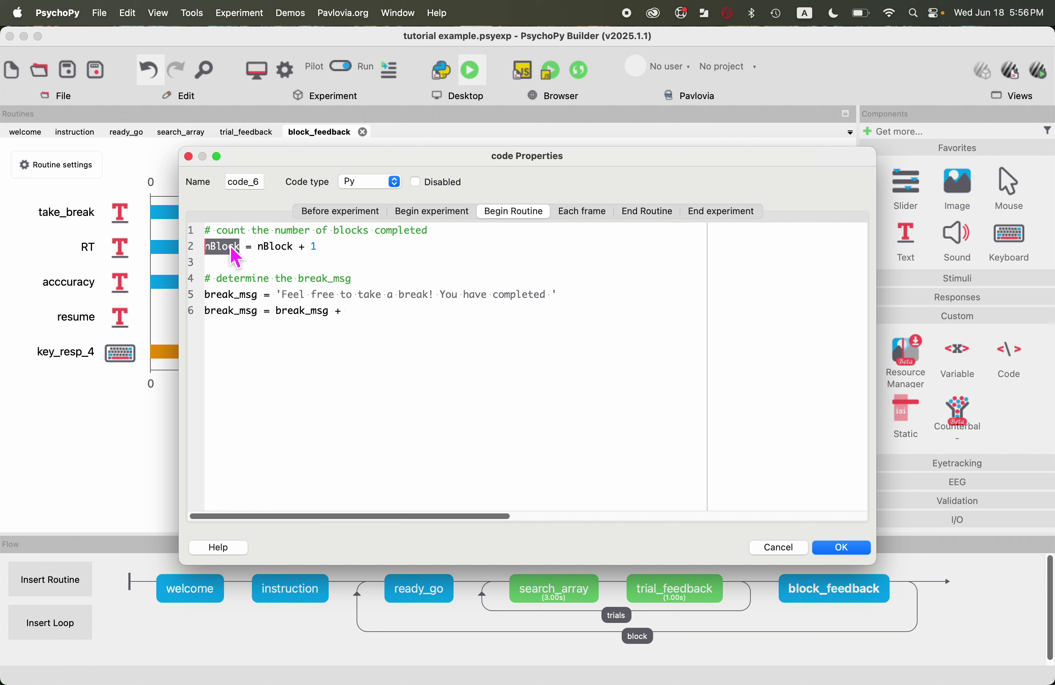
{"action": "left_click", "coordinate": [358, 321]}
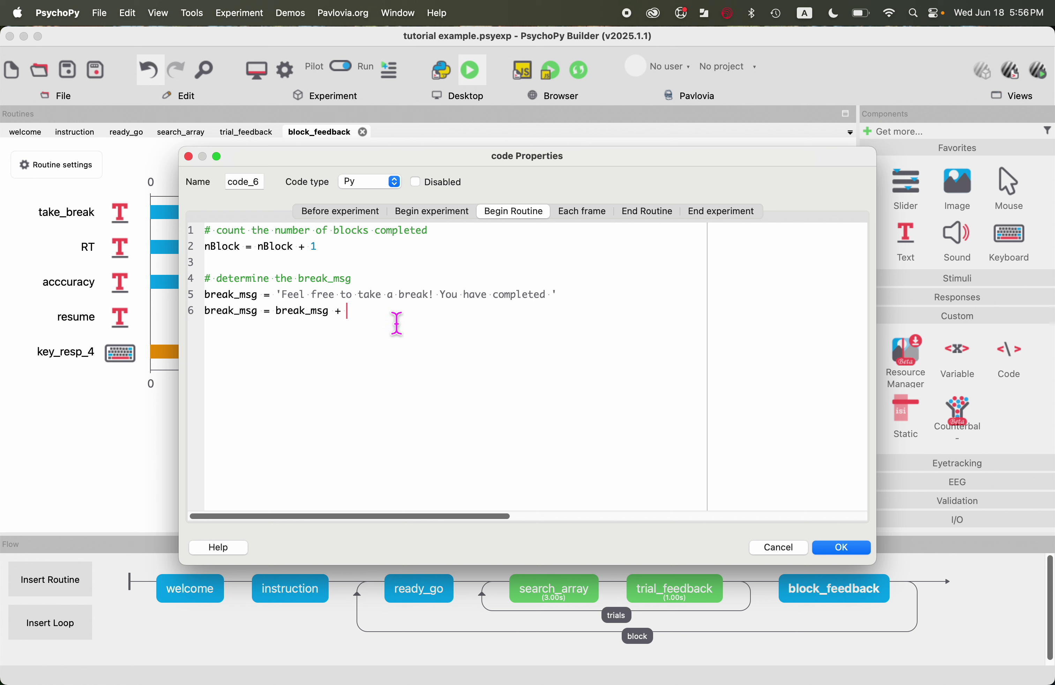
{"action": "type", "text": "str()"}
{"action": "key", "text": "Left"}
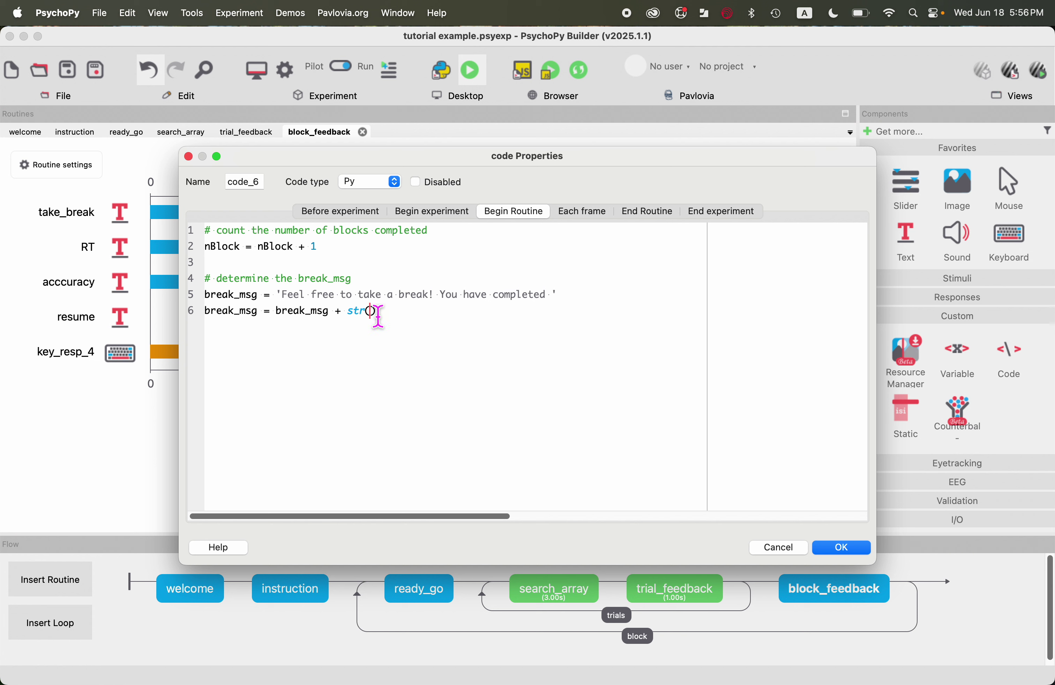
{"action": "type", "text": "nBlock"}
{"action": "key", "text": "Right"}
{"action": "type", "text": "+"}
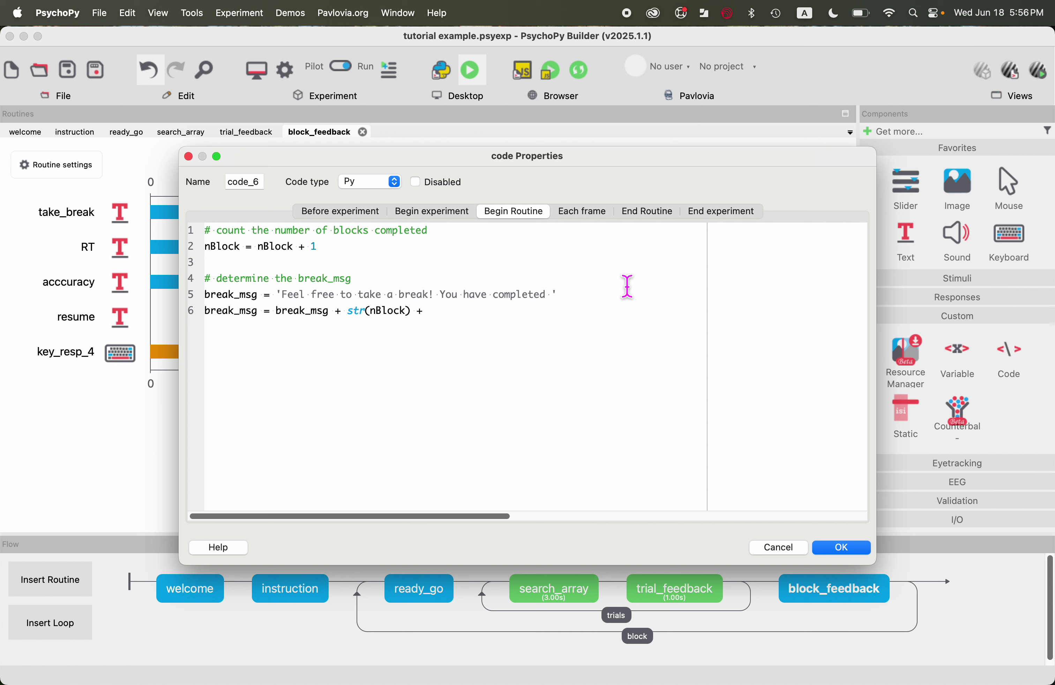
Complete the second break_msg line with ' out of the total ' + str(numBlocks) + ' blocks.'.
{"action": "type", "text": " ' out of "}
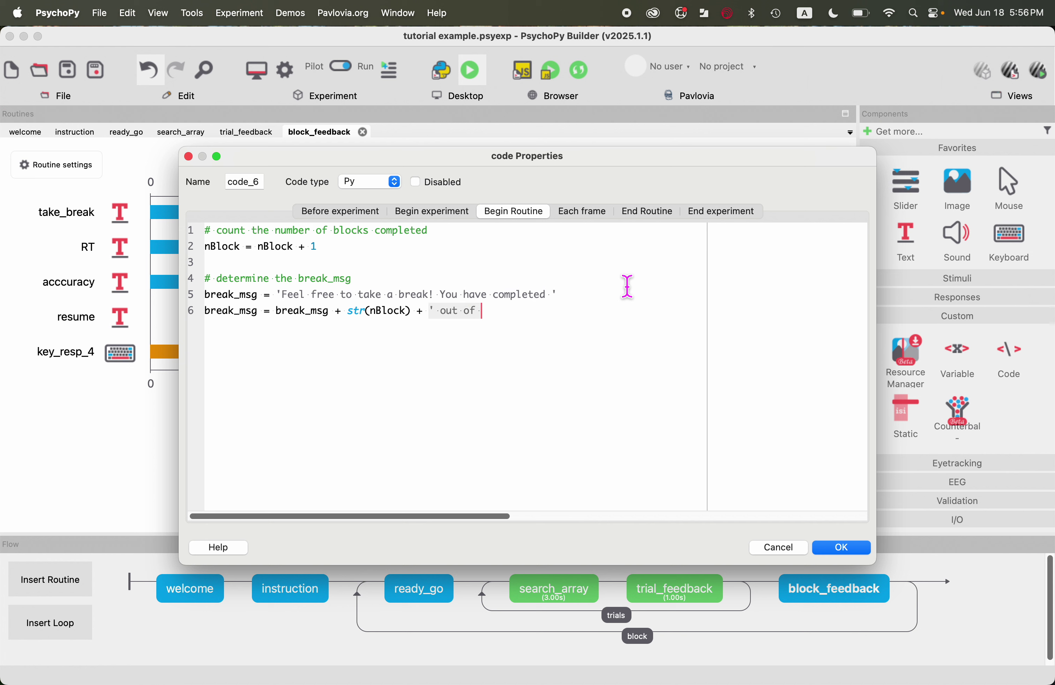
{"action": "type", "text": "the total"}
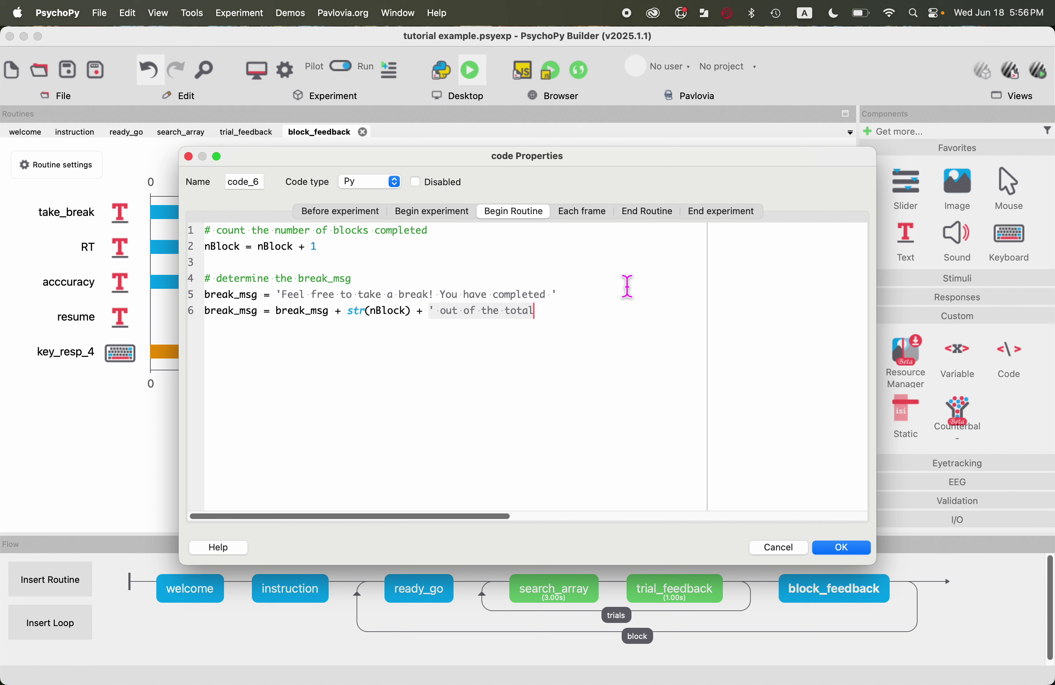
{"action": "type", "text": " ' "}
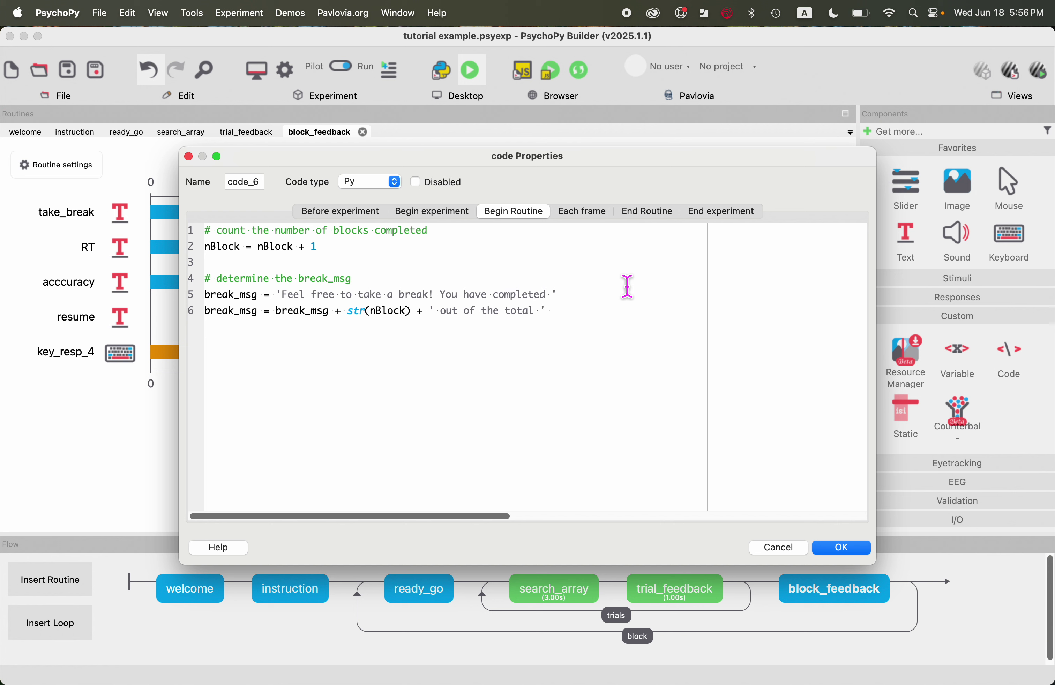
{"action": "type", "text": "+ str()"}
{"action": "key", "text": "Left"}
{"action": "type", "text": "numBlocks) + 'blo"}
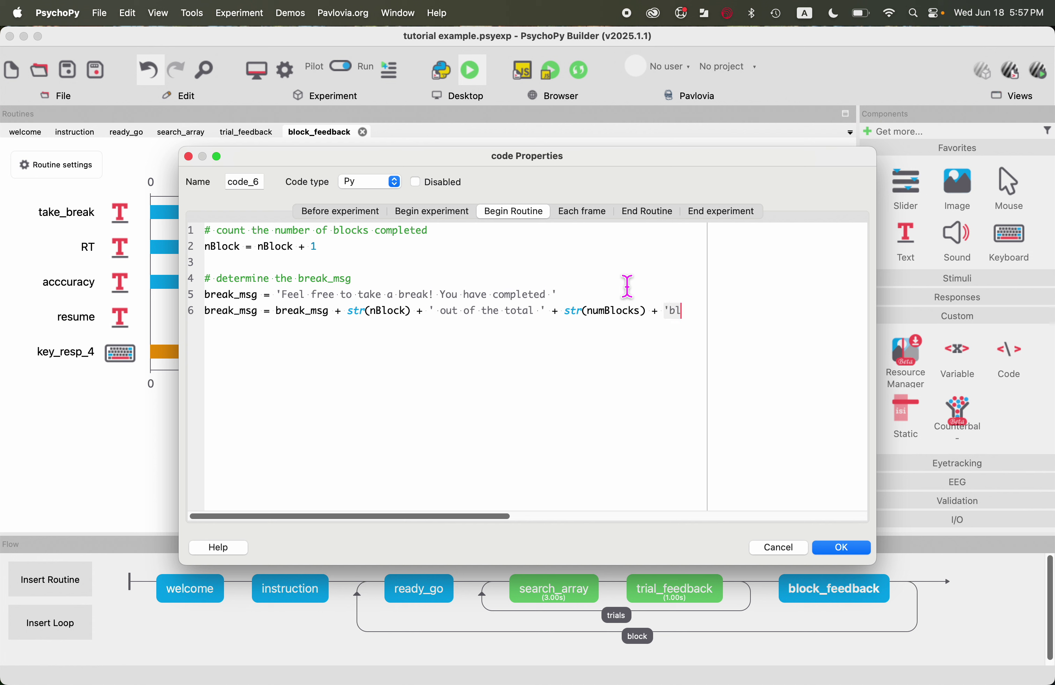
{"action": "key", "text": "BackSpace"}
{"action": "key", "text": "BackSpace"}
{"action": "key", "text": "BackSpace"}
{"action": "type", "text": "blocks.'"}
{"action": "key", "text": "Return"}
After a blank line, add the comment "# compute performance feedback".
{"action": "key", "text": "Return"}
{"action": "type", "text": "# compute "}
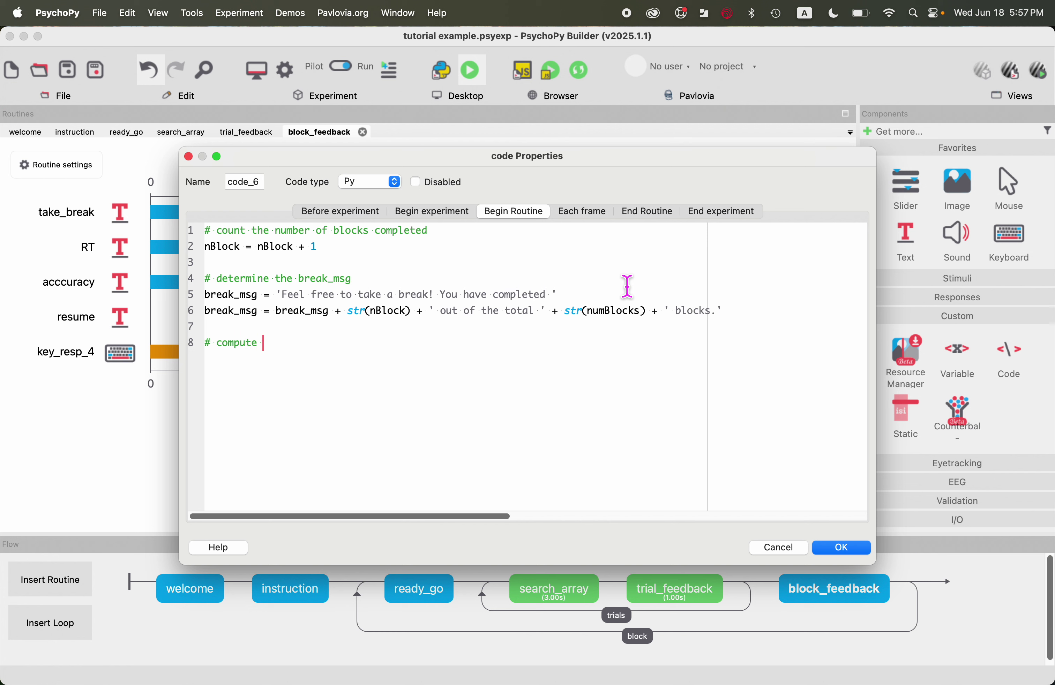
{"action": "type", "text": "performance feedback"}
{"action": "key", "text": "Return"}
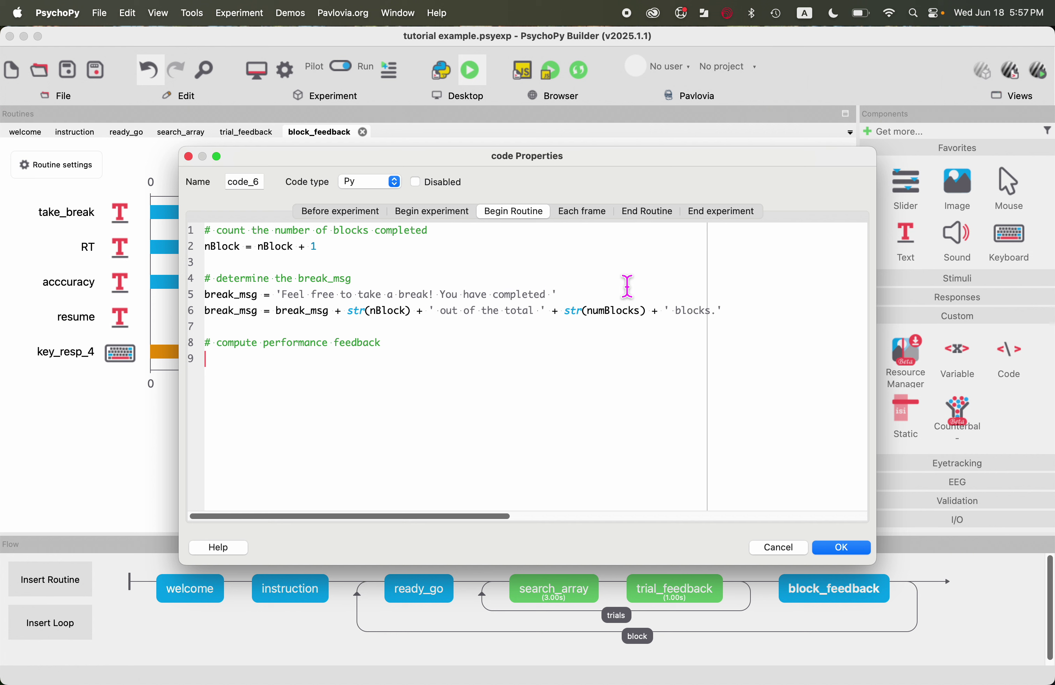
Define acc_msg as the string 'You made %i error out of %i trials' under the performance comment.
{"action": "type", "text": "acc_msg = 'You made"}
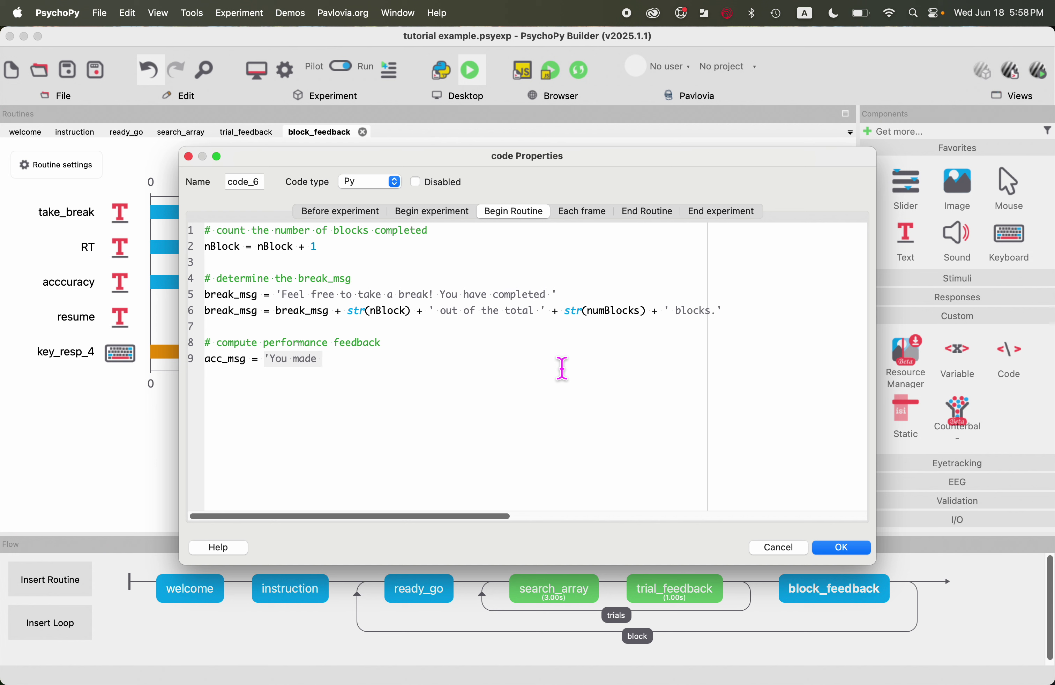
{"action": "type", "text": "%i error "}
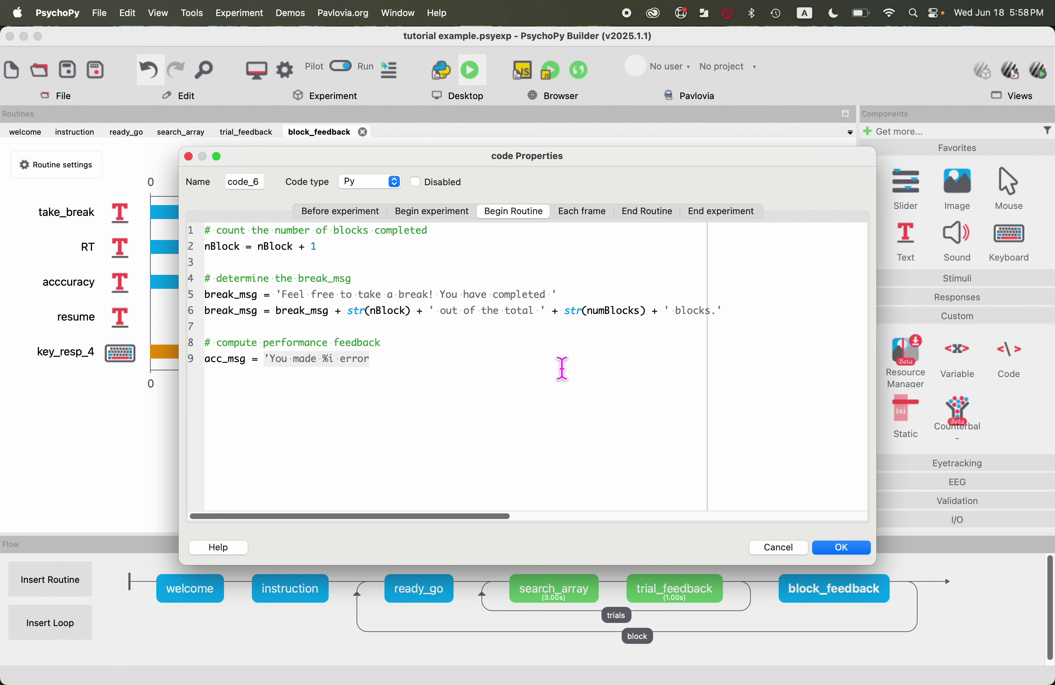
{"action": "type", "text": "out of "}
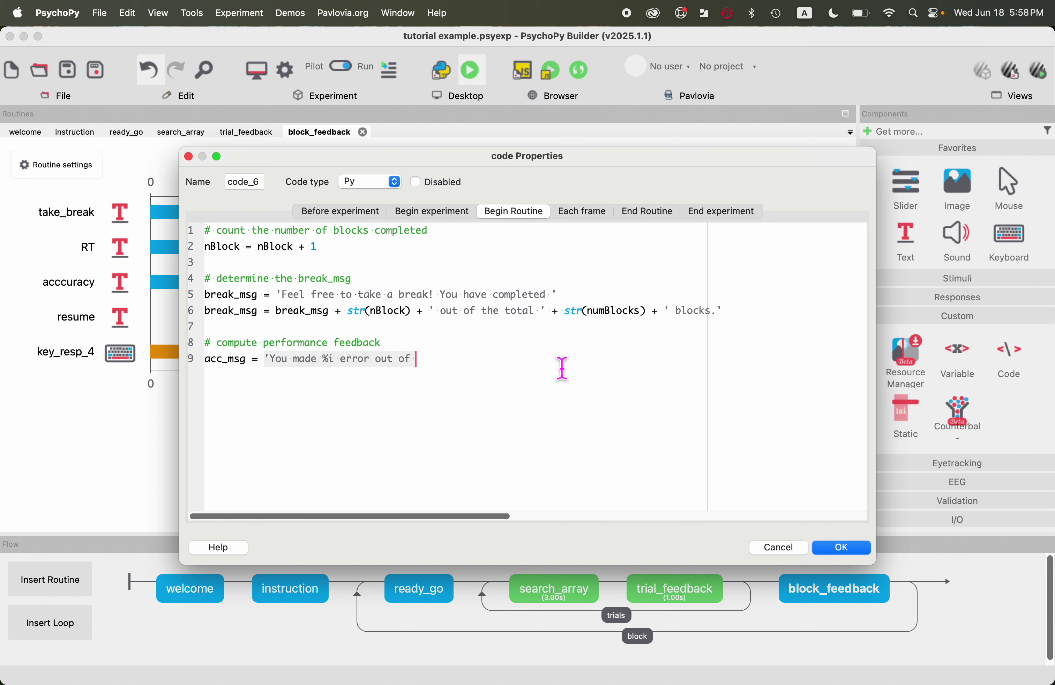
{"action": "type", "text": "%i trials"}
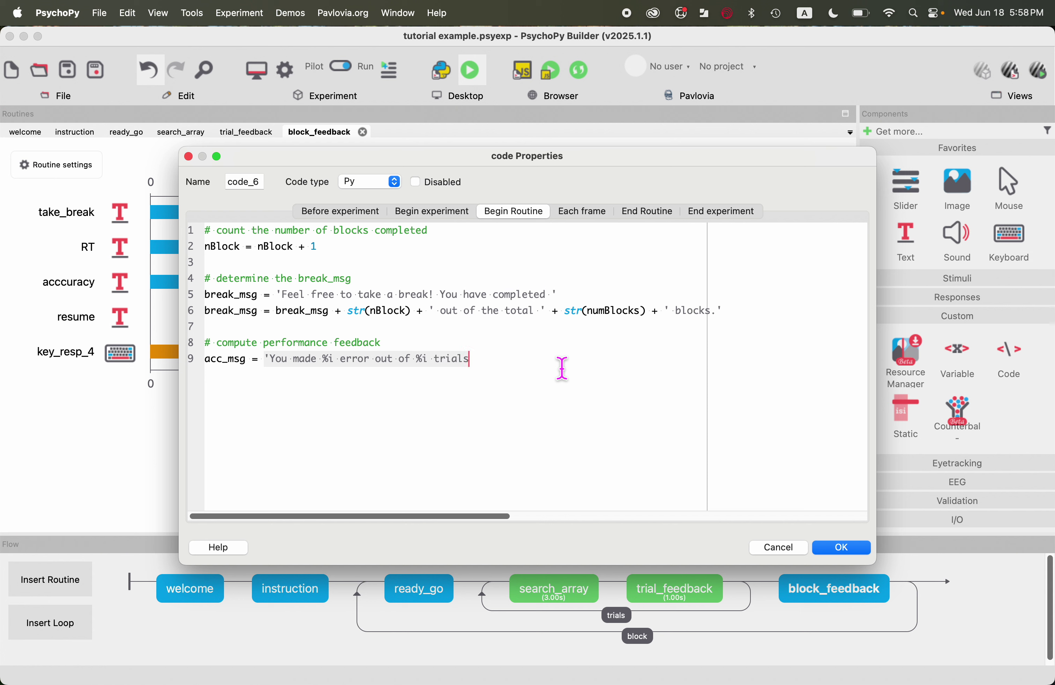
{"action": "type", "text": "' "}
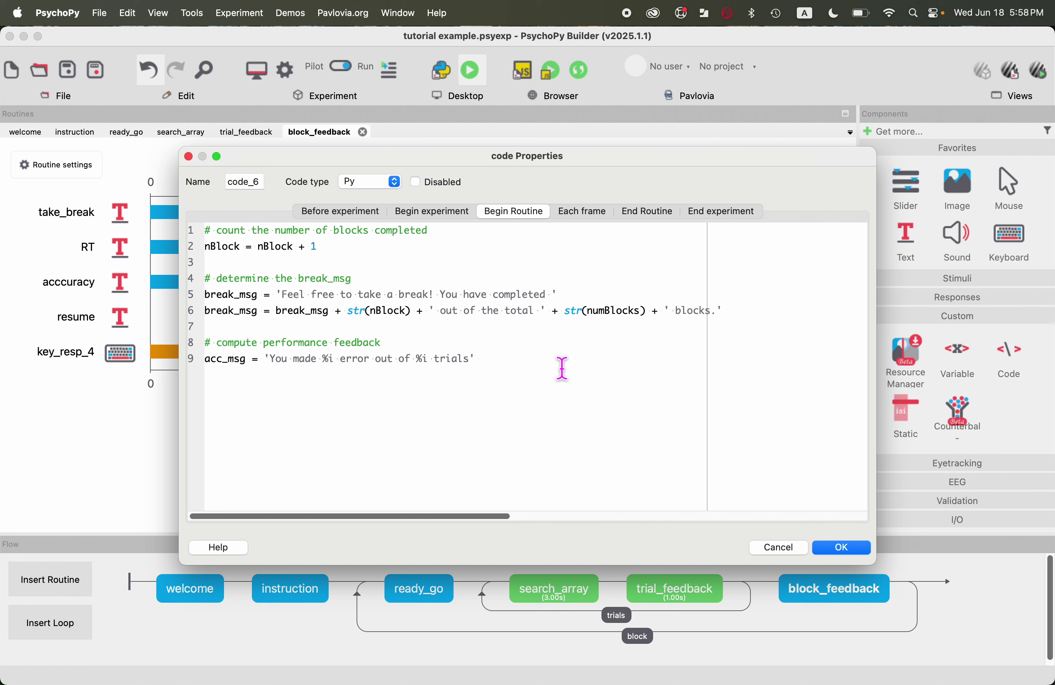
Append the format arguments %(nError, nTrial) to the acc_msg string.
{"action": "type", "text": "%()"}
{"action": "key", "text": "Left"}
{"action": "type", "text": "nERR"}
{"action": "key", "text": "BackSpace"}
{"action": "key", "text": "BackSpace"}
{"action": "key", "text": "BackSpace"}
{"action": "type", "text": "Error, nTrial"}
Examine how nError and nTrial correspond to the two %i placeholders in the acc_msg line.
{"action": "left_click", "coordinate": [682, 367]}
{"action": "left_click_drag", "start_coordinate": [532, 370], "coordinate": [499, 370]}
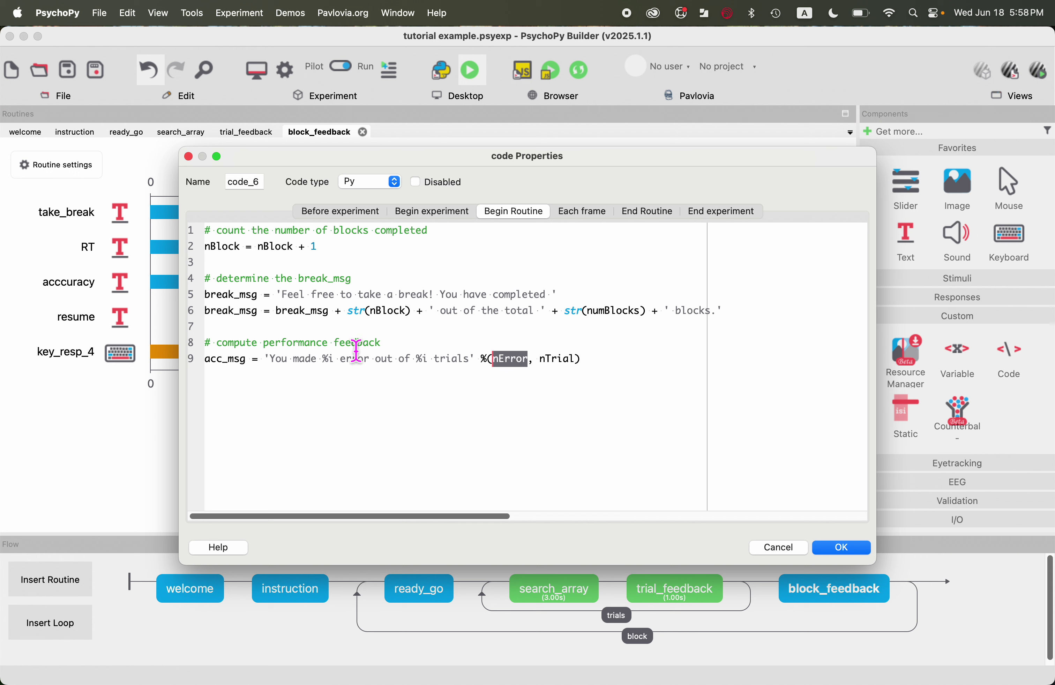
{"action": "left_click", "coordinate": [341, 364]}
{"action": "left_click_drag", "start_coordinate": [342, 367], "coordinate": [325, 369]}
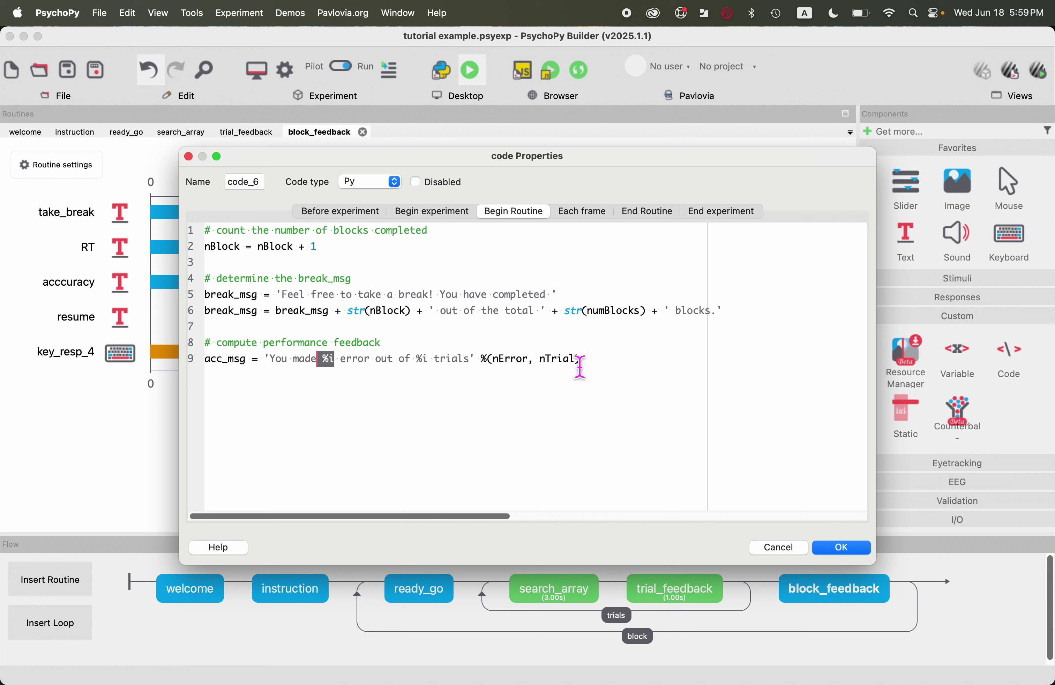
{"action": "left_click_drag", "start_coordinate": [580, 366], "coordinate": [546, 367]}
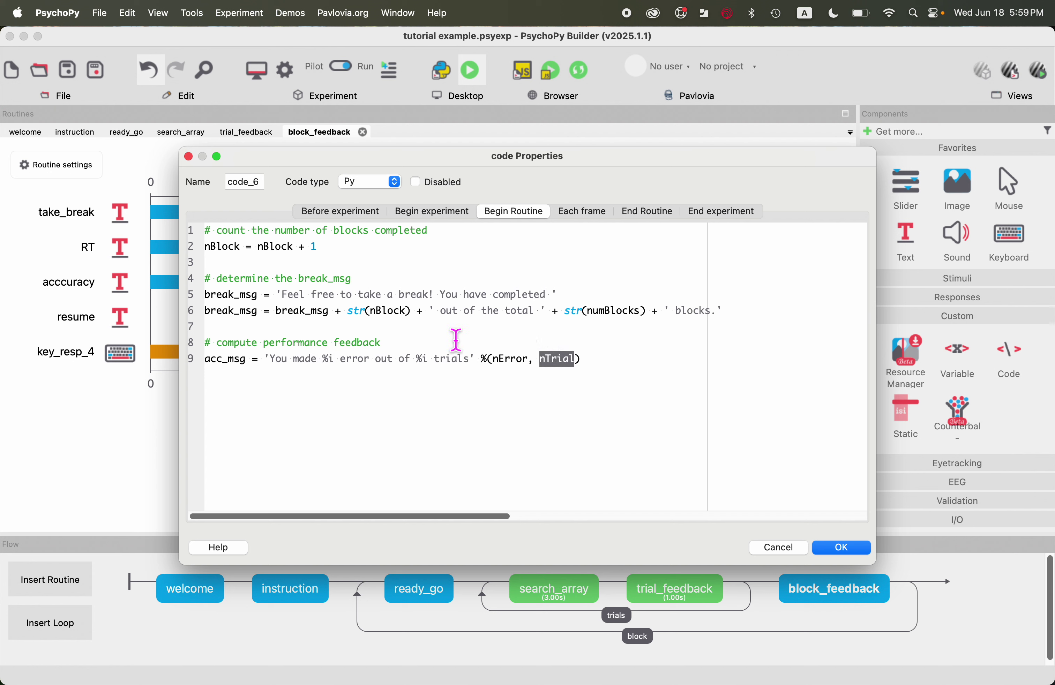
{"action": "left_click", "coordinate": [431, 368]}
{"action": "double_click", "coordinate": [420, 366]}
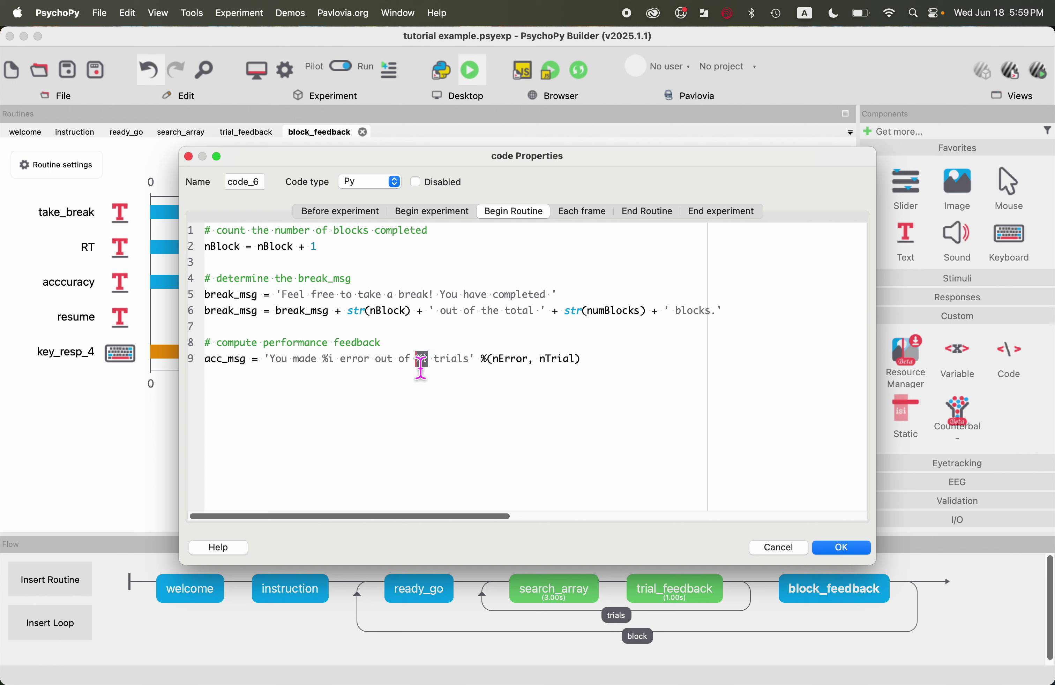
Below acc_msg, add the line meanRT = sumRT/(nTrial - nError) with the comment "# only compute mean RT from correct trials".
{"action": "left_click", "coordinate": [578, 366]}
{"action": "key", "text": "Return"}
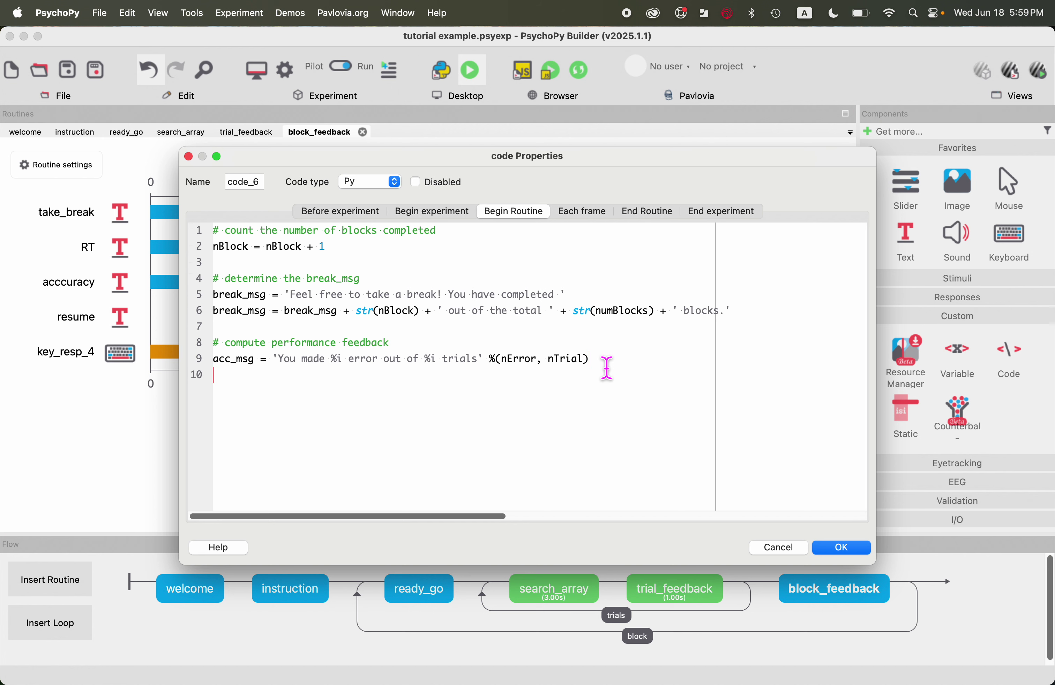
{"action": "type", "text": "mean"}
{"action": "type", "text": "RT"}
{"action": "type", "text": " ="}
{"action": "type", "text": "sumRT"}
{"action": "type", "text": "/"}
{"action": "type", "text": "("}
{"action": "type", "text": "nTrial"}
{"action": "type", "text": "-"}
{"action": "type", "text": " n"}
{"action": "type", "text": "E"}
{"action": "key", "text": "BackSpace"}
{"action": "type", "text": "Erro"}
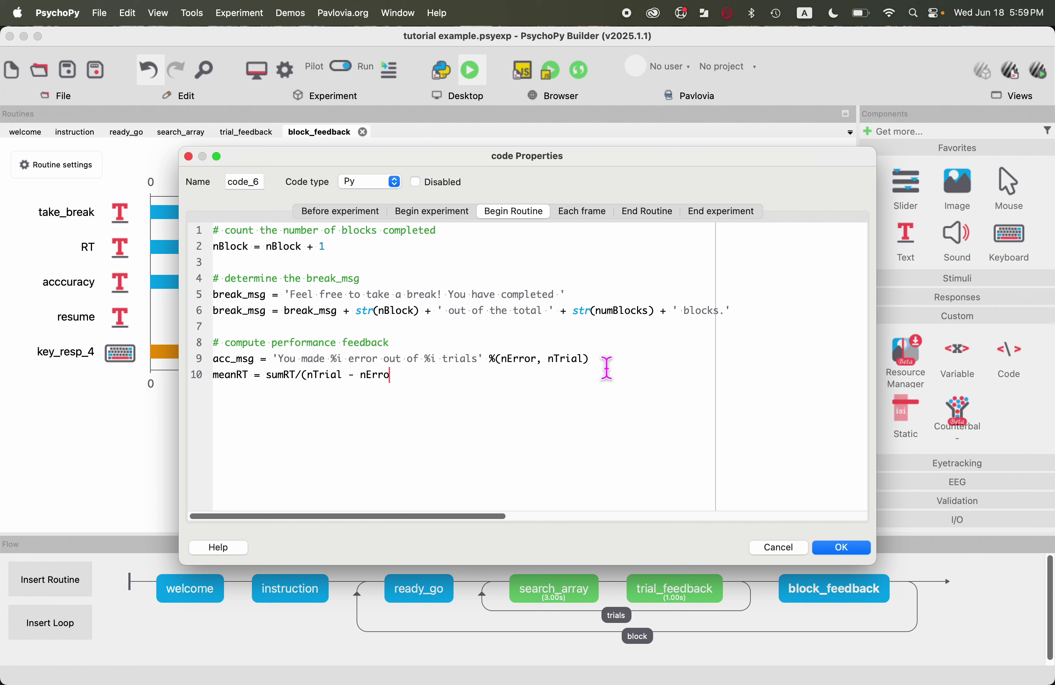
{"action": "type", "text": "r) # only compute mean RT"}
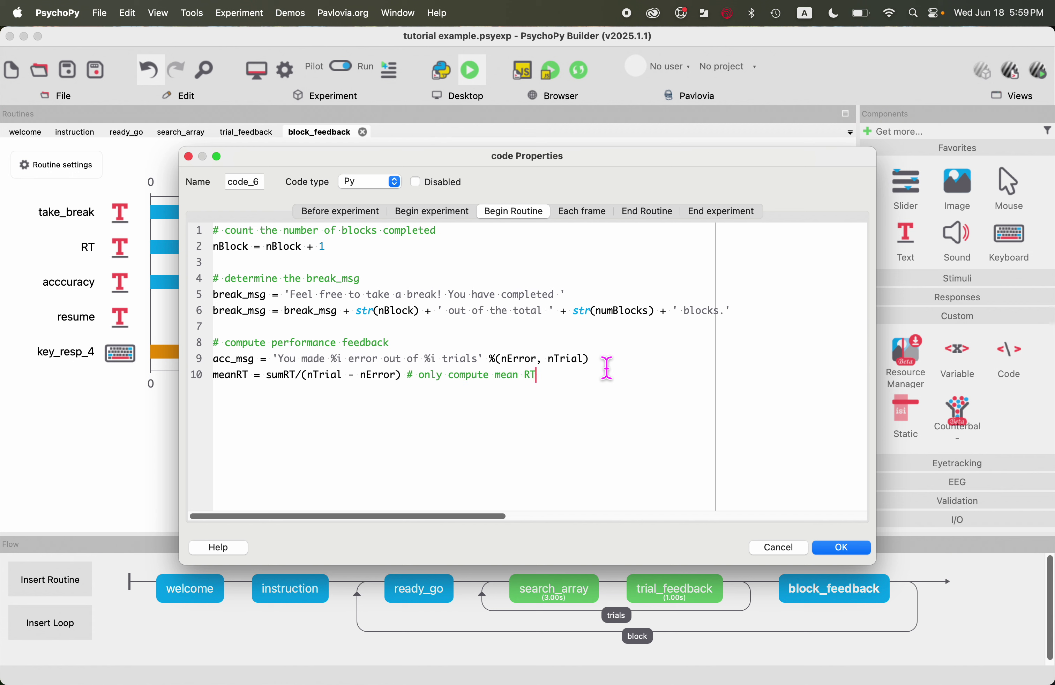
{"action": "type", "text": " from correct trials"}
{"action": "key", "text": "Return"}
Below the meanRT line, begin an rt_msg string reading 'Your average speed = %.2f, using a two-decimal placeholder.
{"action": "type", "text": "rt_msg "}
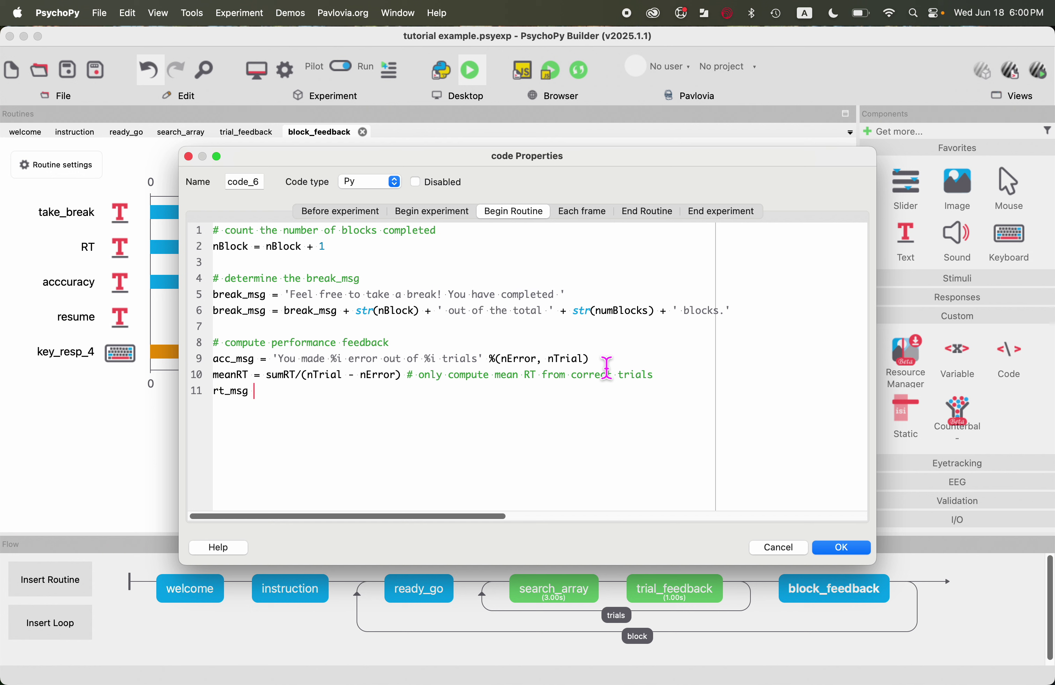
{"action": "type", "text": "= 'Your averag"}
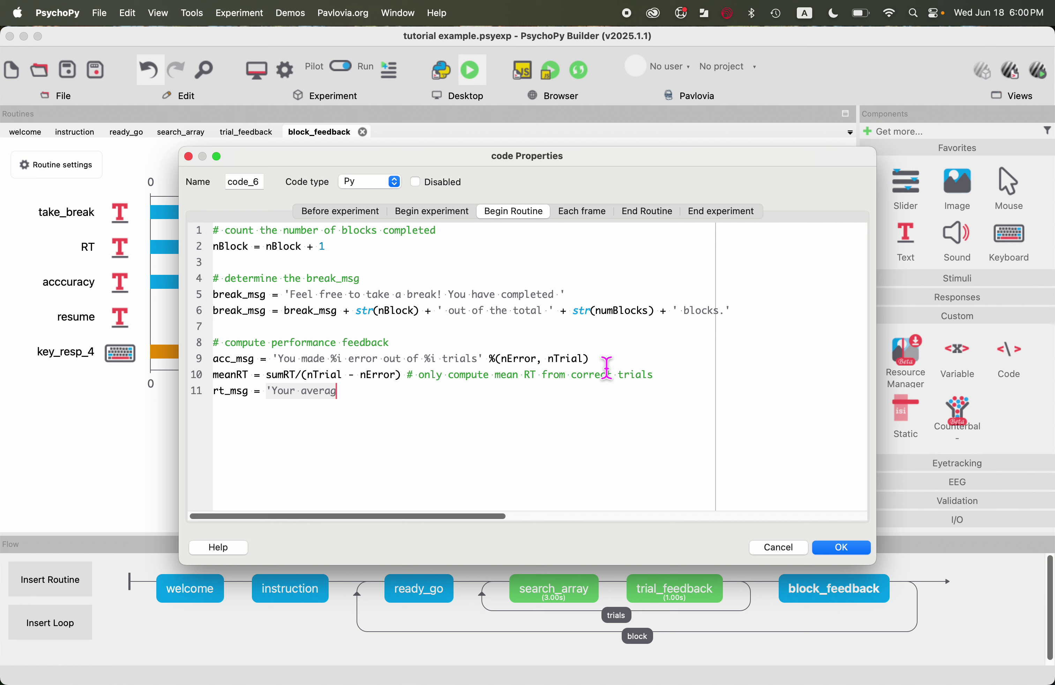
{"action": "type", "text": "e speed = "}
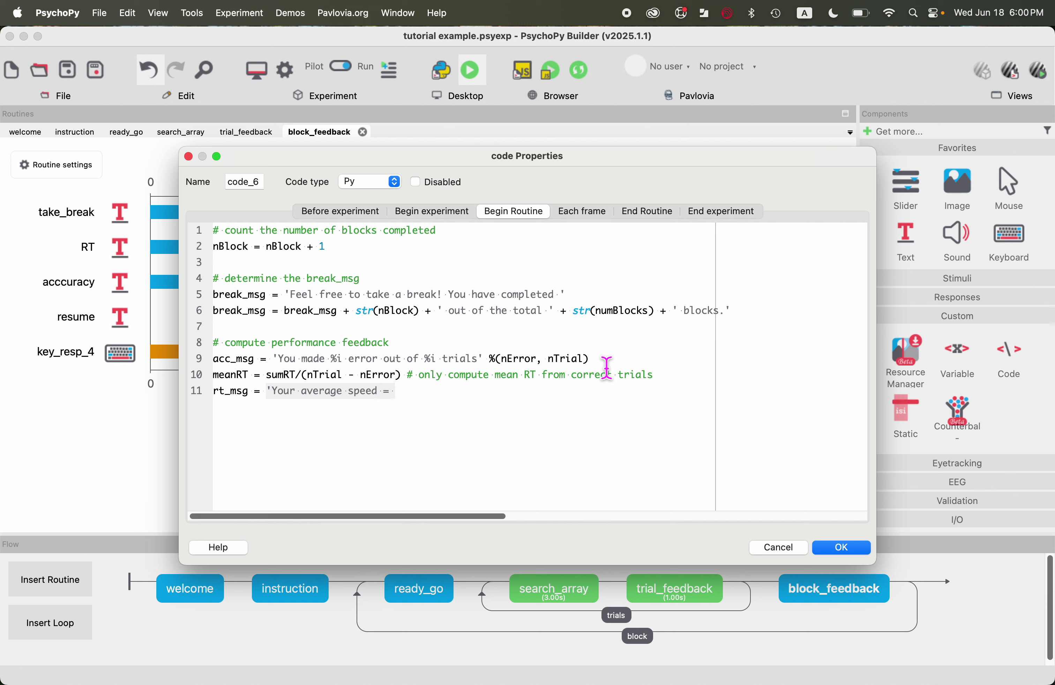
{"action": "type", "text": "%.2f"}
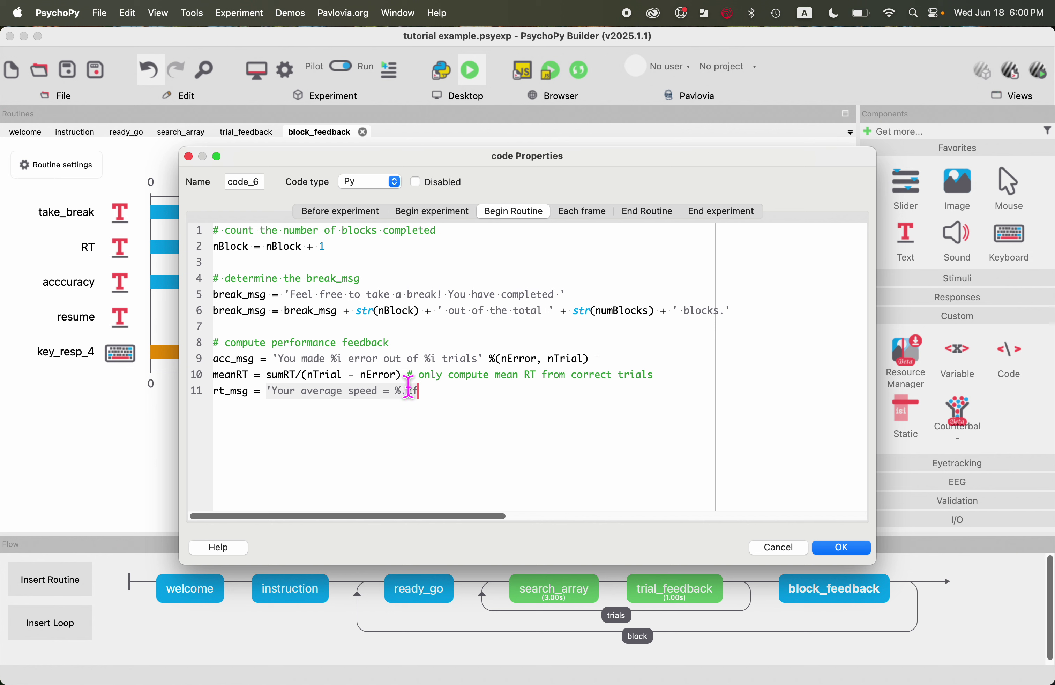
{"action": "mouse_move", "coordinate": [423, 393]}
{"action": "left_mouse_down"}
{"action": "mouse_move", "coordinate": [399, 400]}
{"action": "mouse_move", "coordinate": [442, 407]}
{"action": "mouse_move", "coordinate": [420, 400]}
{"action": "left_mouse_up"}
{"action": "left_click", "coordinate": [448, 410]}
{"action": "left_click", "coordinate": [410, 403]}
{"action": "left_click_drag", "start_coordinate": [405, 402], "coordinate": [413, 402]}
{"action": "left_click", "coordinate": [485, 402]}
Complete the rt_msg string with the unit "seconds" and append the format argument %(meanRT), followed by a blank line.
{"action": "type", "text": "seconds"}
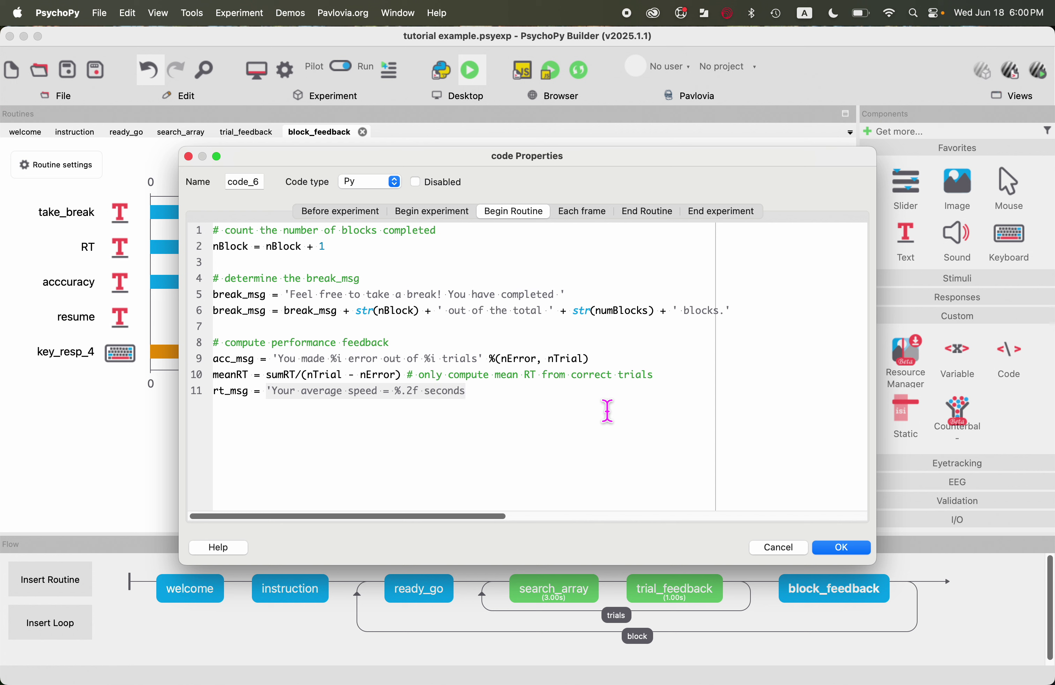
{"action": "type", "text": "'"}
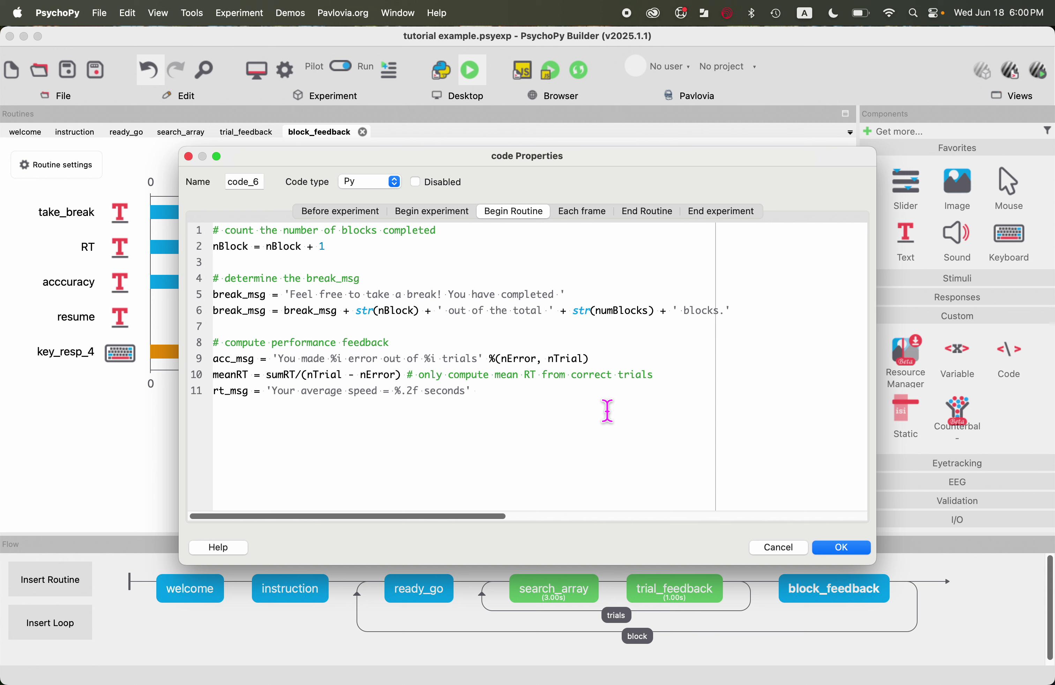
{"action": "type", "text": " %(meanRT)"}
{"action": "key", "text": "Return"}
{"action": "key", "text": "Return"}
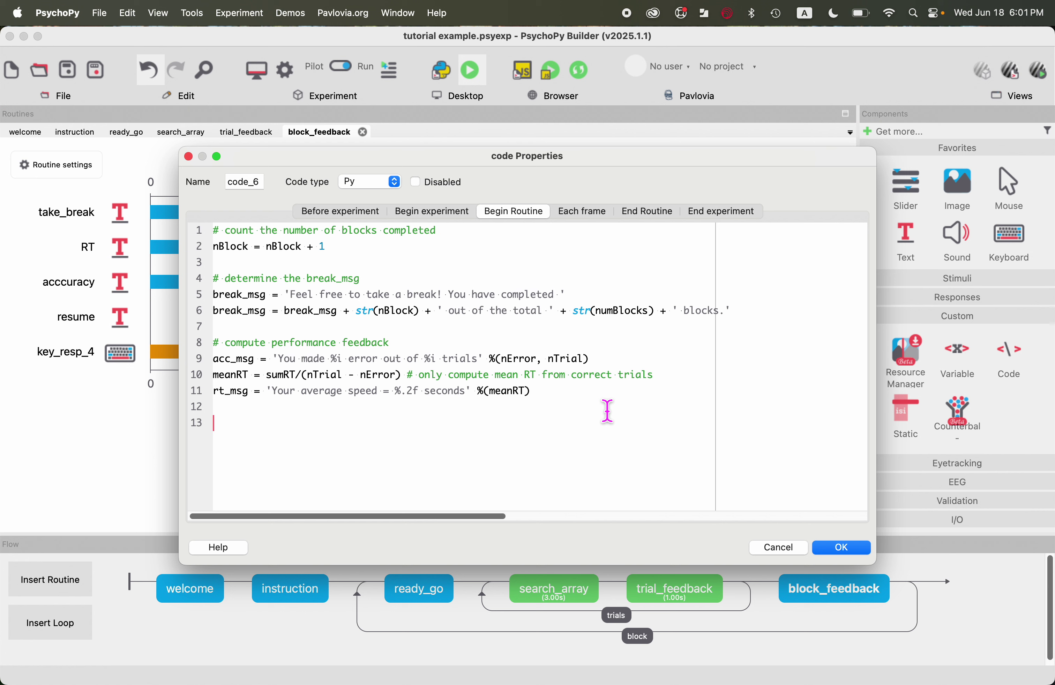
Add the comment "# determine whether experimenter check is needed based on performance" below the rt_msg line.
{"action": "type", "text": "# determine whether exper"}
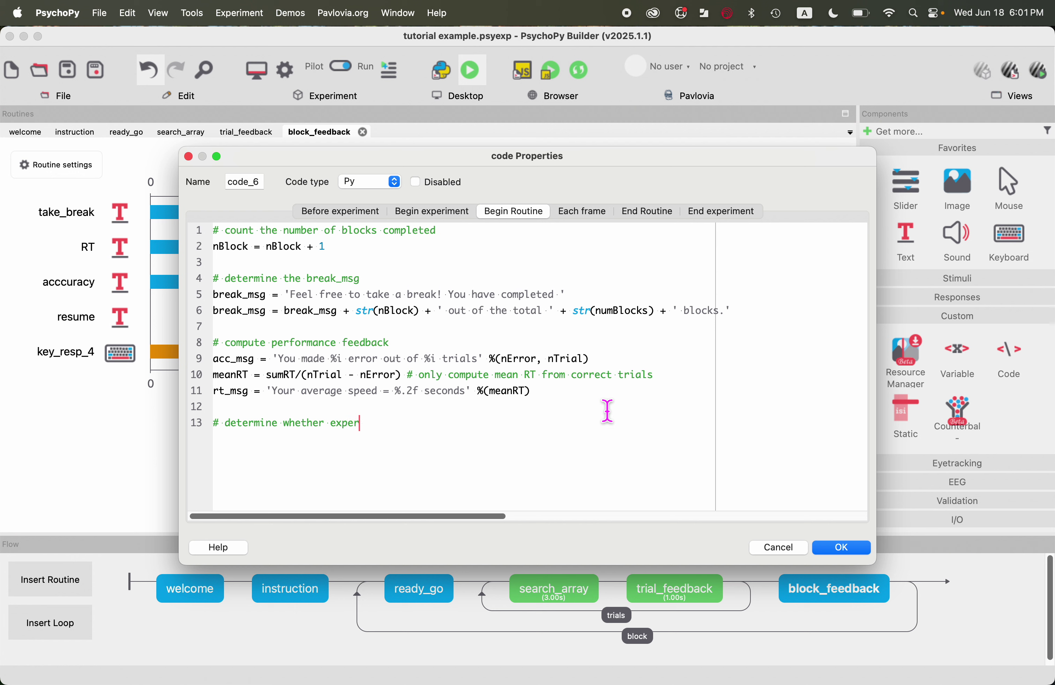
{"action": "type", "text": "imenter check is needed base"}
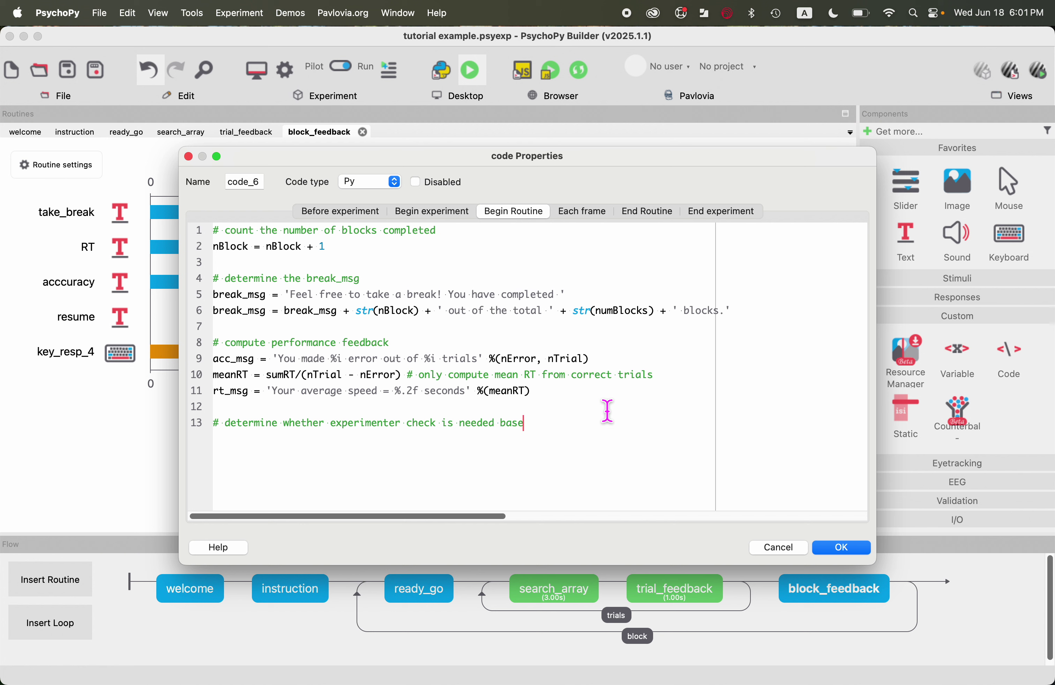
{"action": "type", "text": "d on performance"}
{"action": "key", "text": "Return"}
Under the experimenter check comment, write the condition if nError/nTrial < 0.1 and meanRT < 1.
{"action": "type", "text": "if"}
{"action": "type", "text": "nError"}
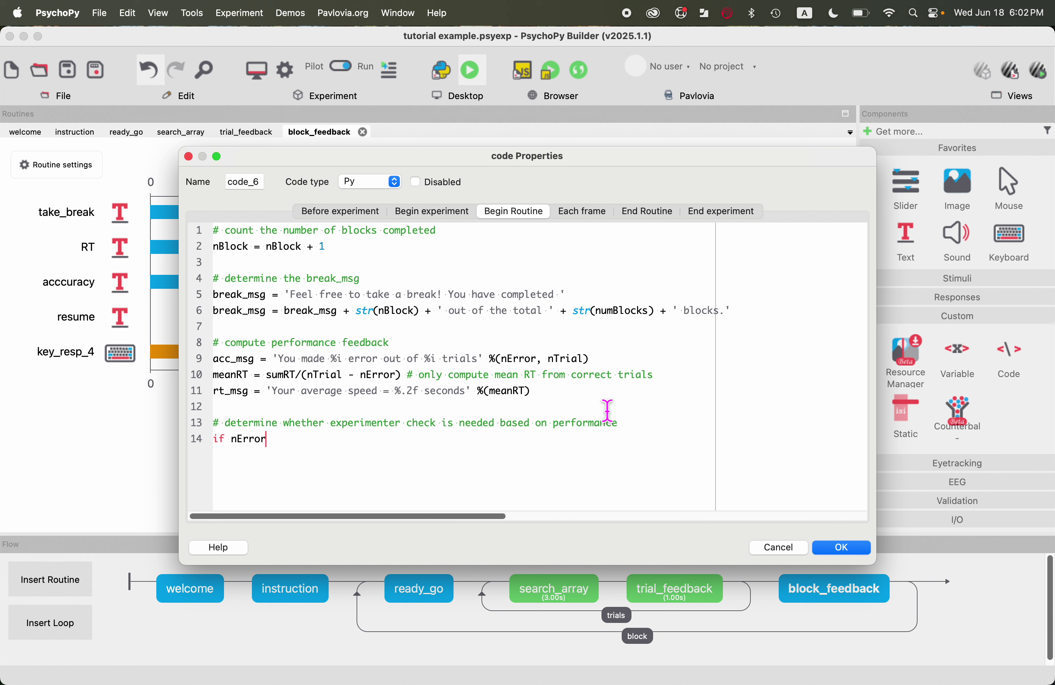
{"action": "type", "text": "/nTrial < 0.1 and meanRT"}
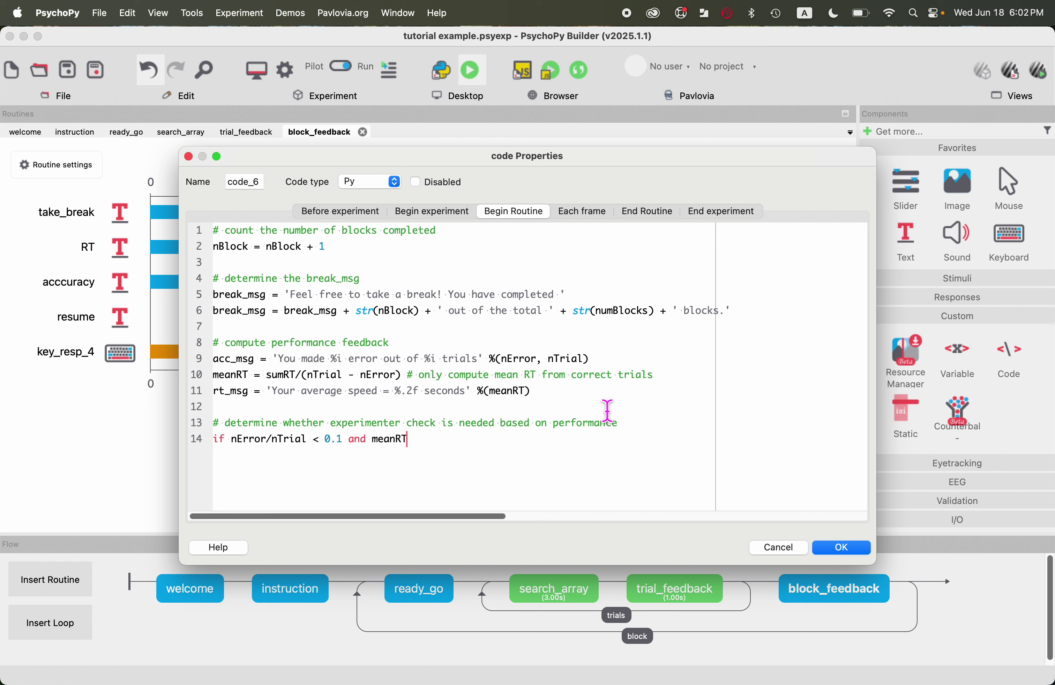
{"action": "type", "text": " < 1"}
{"action": "type", "text": "000"}
{"action": "key", "text": "BackSpace"}
{"action": "key", "text": "BackSpace"}
{"action": "key", "text": "BackSpace"}
End the if condition with a colon and the comment "# cutoff: 90% accuracy AND RT below 1000 ms".
{"action": "type", "text": ": # cutoff: 90% accuracy AND "}
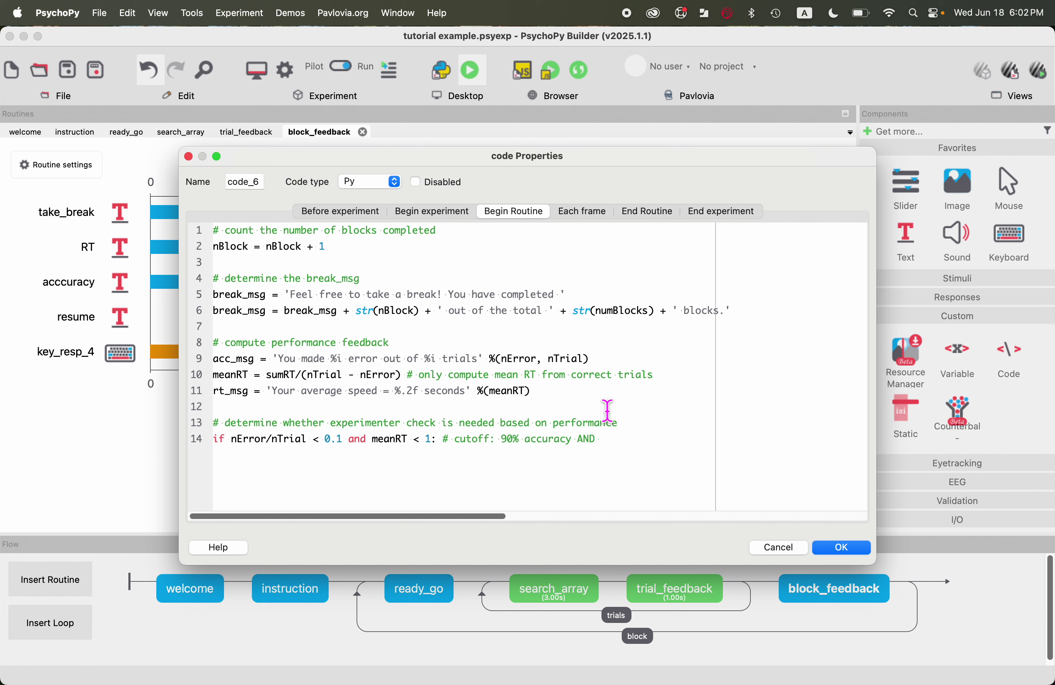
{"action": "type", "text": "1000 ms "}
{"action": "type", "text": "RT"}
{"action": "key", "text": "BackSpace"}
{"action": "key", "text": "BackSpace"}
{"action": "key", "text": "BackSpace"}
{"action": "key", "text": "Left"}
{"action": "key", "text": "Left"}
{"action": "key", "text": "Left"}
{"action": "key", "text": "Left"}
{"action": "key", "text": "Left"}
{"action": "key", "text": "Left"}
{"action": "key", "text": "Left"}
{"action": "type", "text": "RT below"}
{"action": "left_click", "coordinate": [768, 453]}
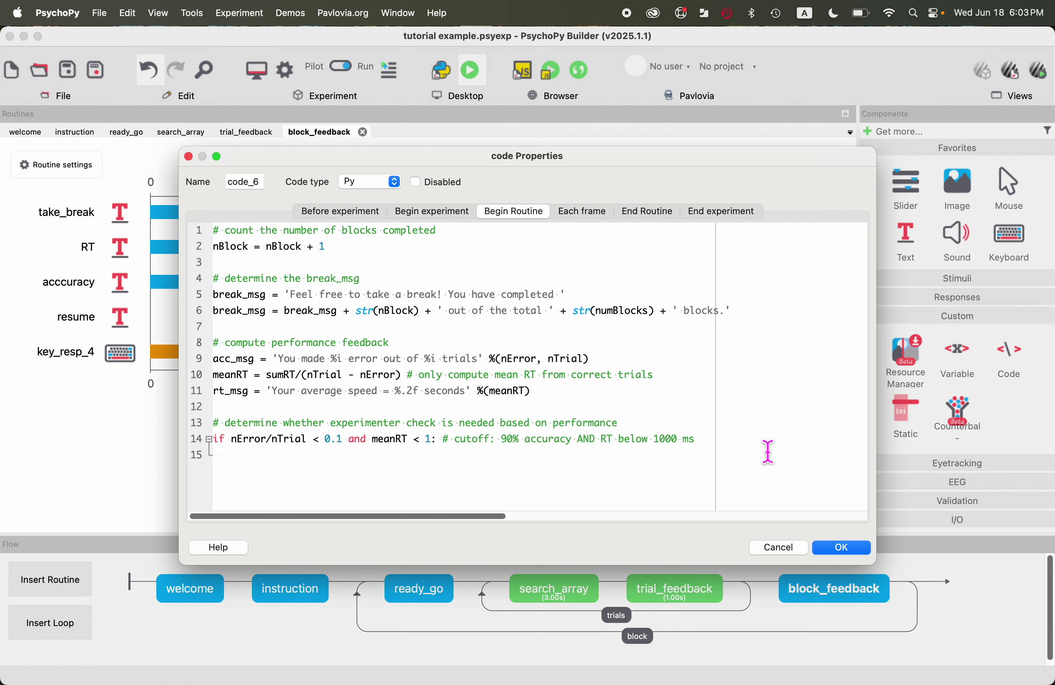
Inside the if block, set resume_msg to 'When you are ready to resume, press the SPACEBAR.'.
{"action": "type", "text": "resume_msg ="}
{"action": "key", "text": "Return"}
{"action": "key", "text": "BackSpace"}
{"action": "type", "text": "'When you"}
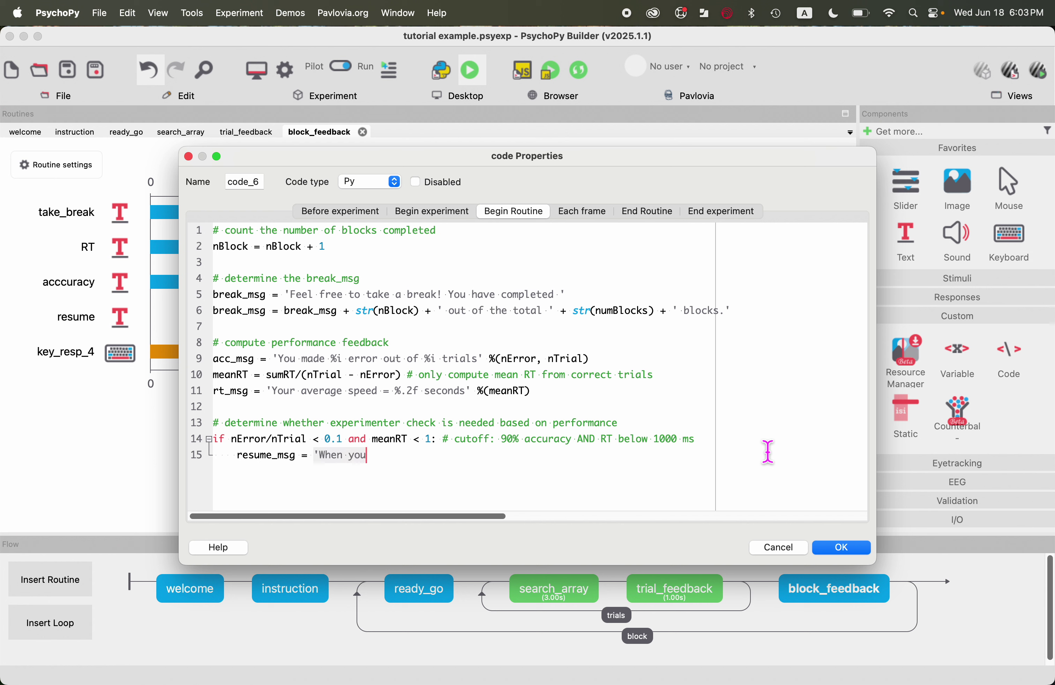
{"action": "type", "text": " are ready to"}
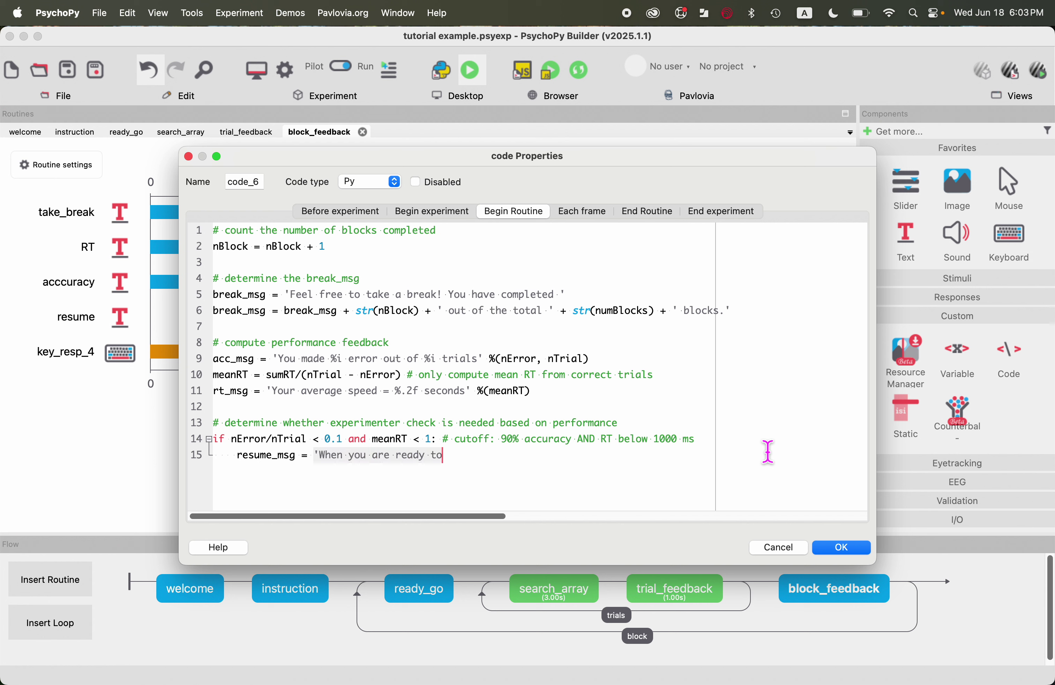
{"action": "type", "text": " resume, "}
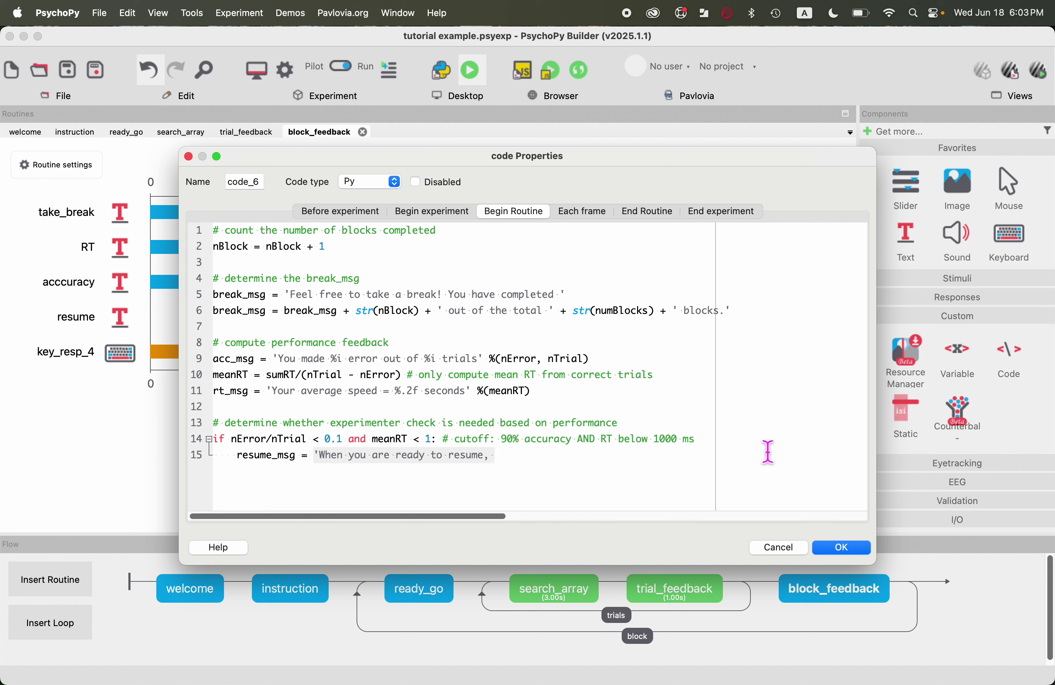
{"action": "type", "text": "press the "}
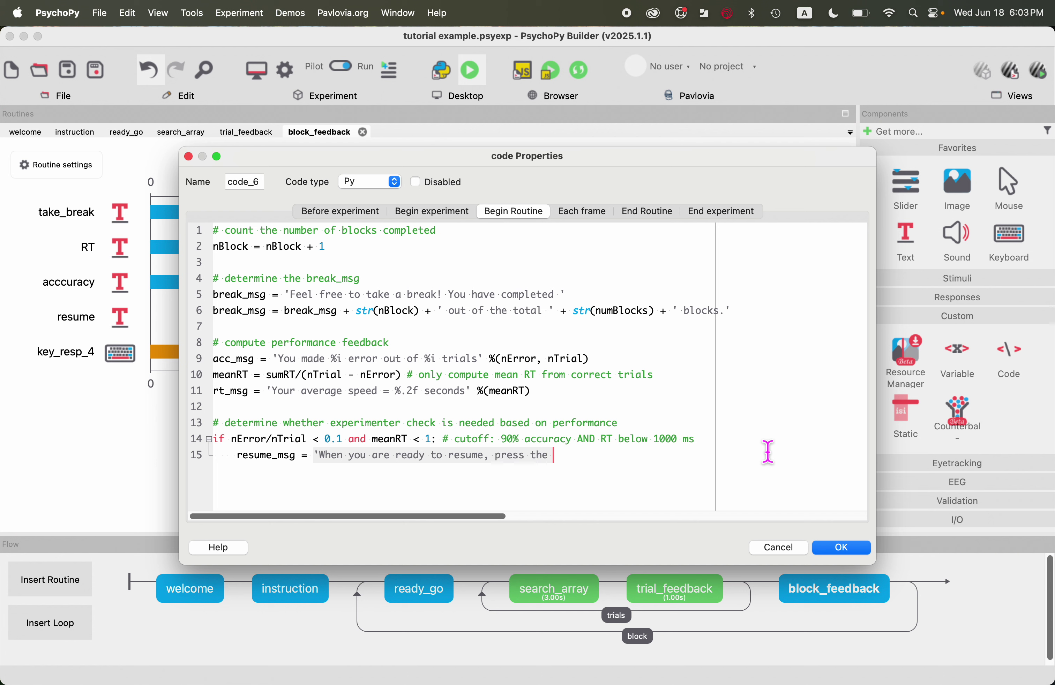
{"action": "type", "text": "SPACEBAR.'"}
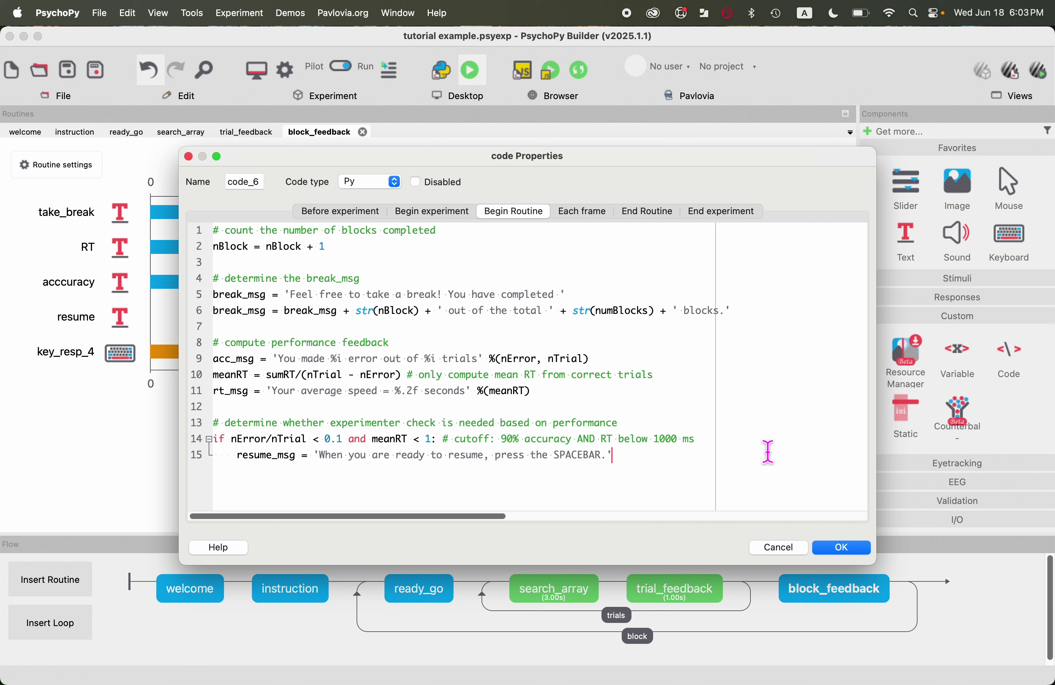
Add resumeCol = 'white' and resumeKey = 'space' below resume_msg in the if block.
{"action": "key", "text": "Return"}
{"action": "type", "text": "resumeCol = 'white"}
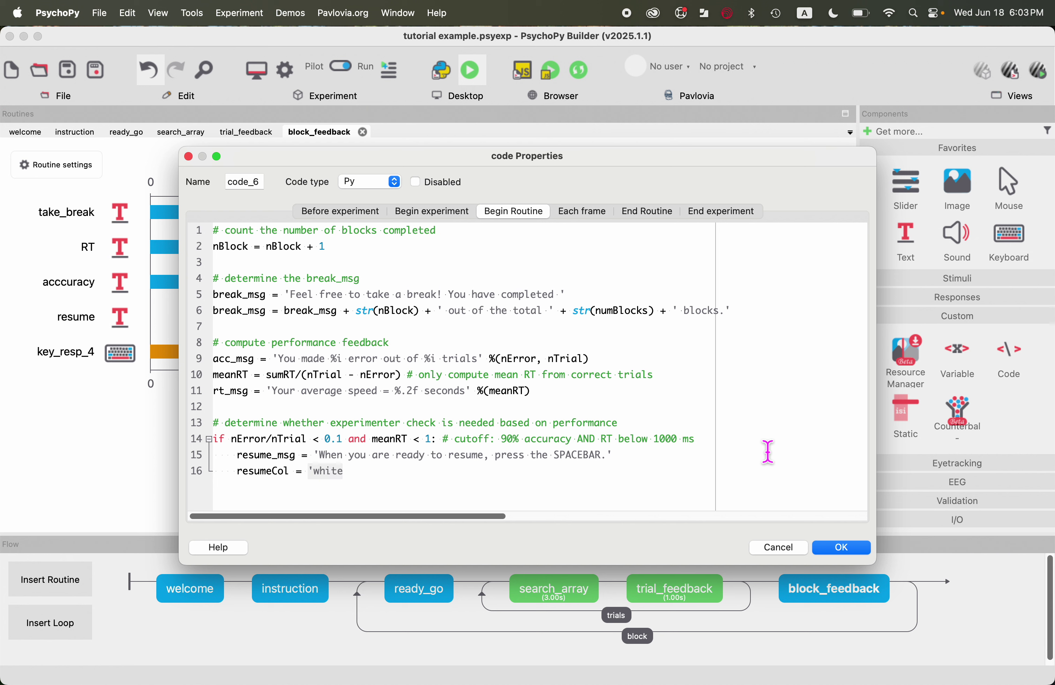
{"action": "type", "text": "'"}
{"action": "key", "text": "Return"}
{"action": "type", "text": "resumeKe"}
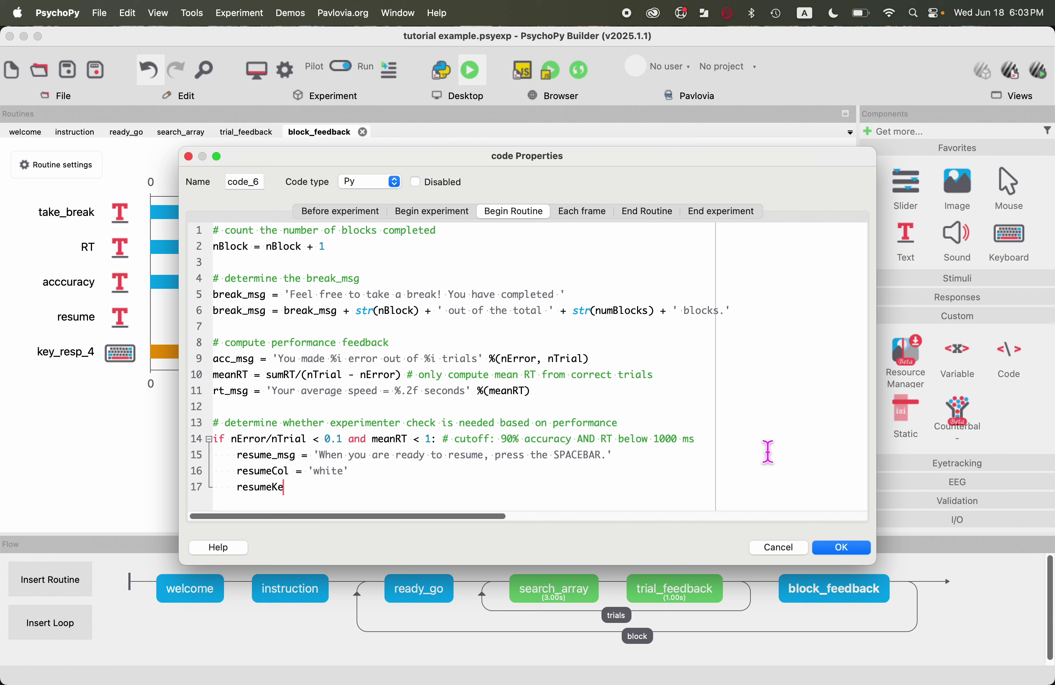
{"action": "type", "text": "y = 'space'"}
{"action": "key", "text": "Return"}
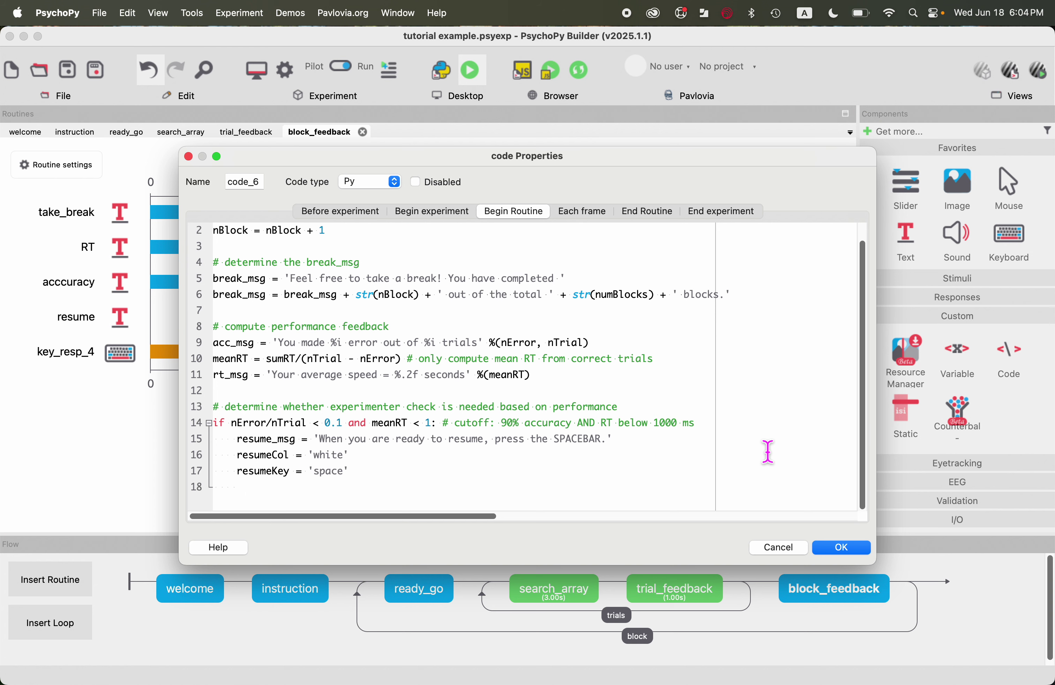
Add an unindented else: branch below the if block.
{"action": "key", "text": "BackSpace"}
{"action": "key", "text": "BackSpace"}
{"action": "key", "text": "BackSpace"}
{"action": "key", "text": "BackSpace"}
{"action": "type", "text": "else:"}
{"action": "key", "text": "Return"}
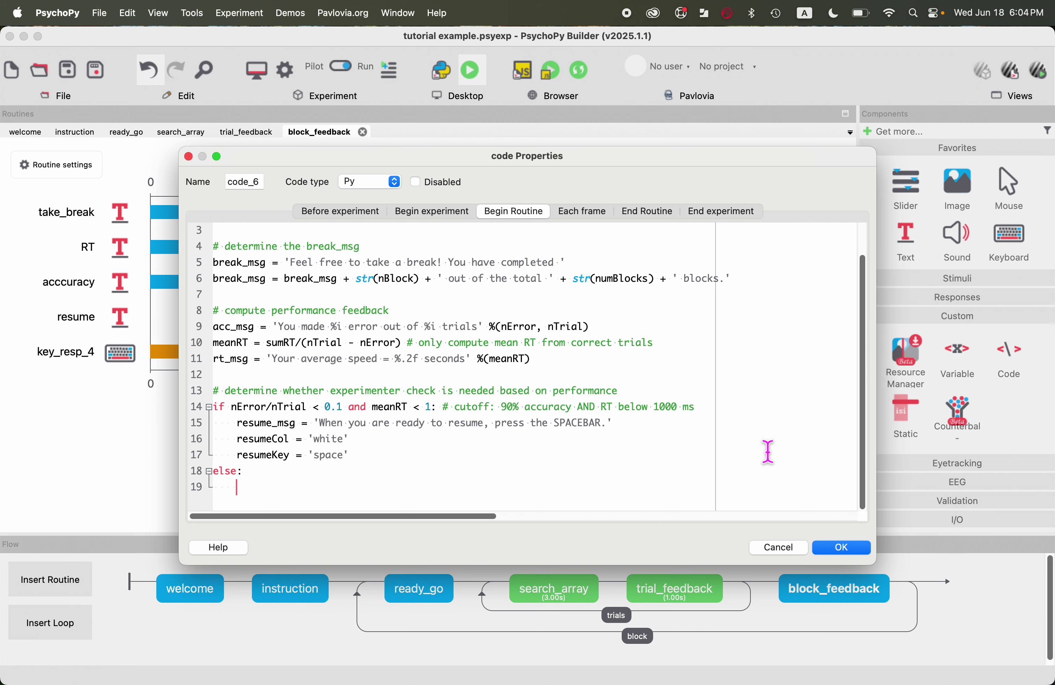
Copy the resume_msg, resumeCol and resumeKey lines into the else branch and align the first line's indentation with the others.
{"action": "left_click_drag", "start_coordinate": [350, 456], "coordinate": [198, 438]}
{"action": "key", "text": "super+c"}
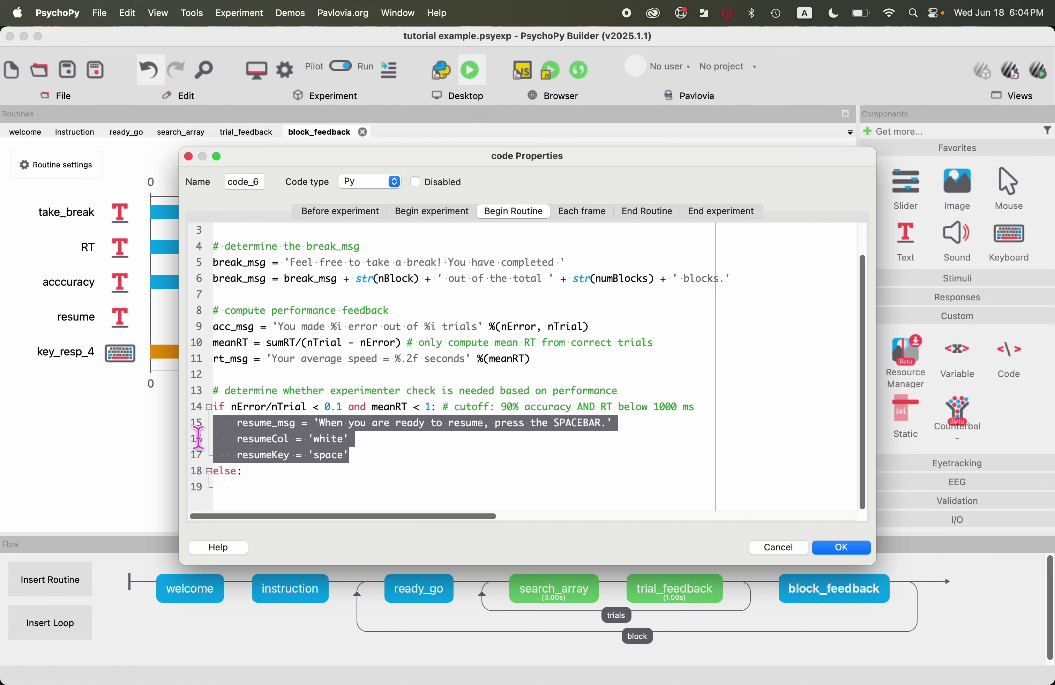
{"action": "left_click", "coordinate": [265, 497]}
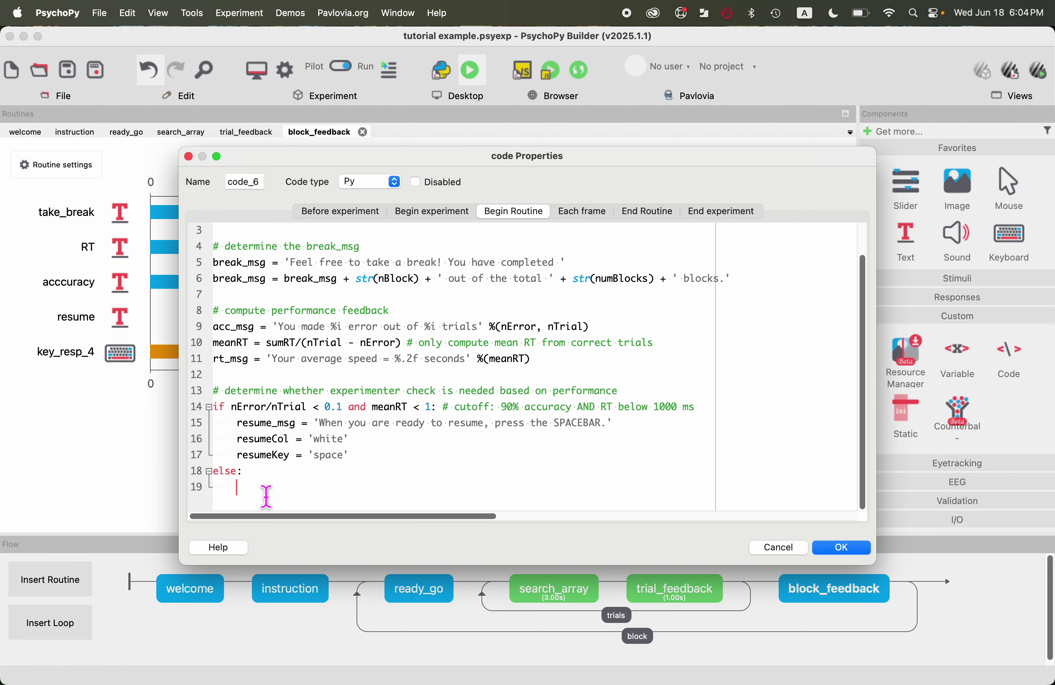
{"action": "key", "text": "super+v"}
{"action": "left_click", "coordinate": [261, 457]}
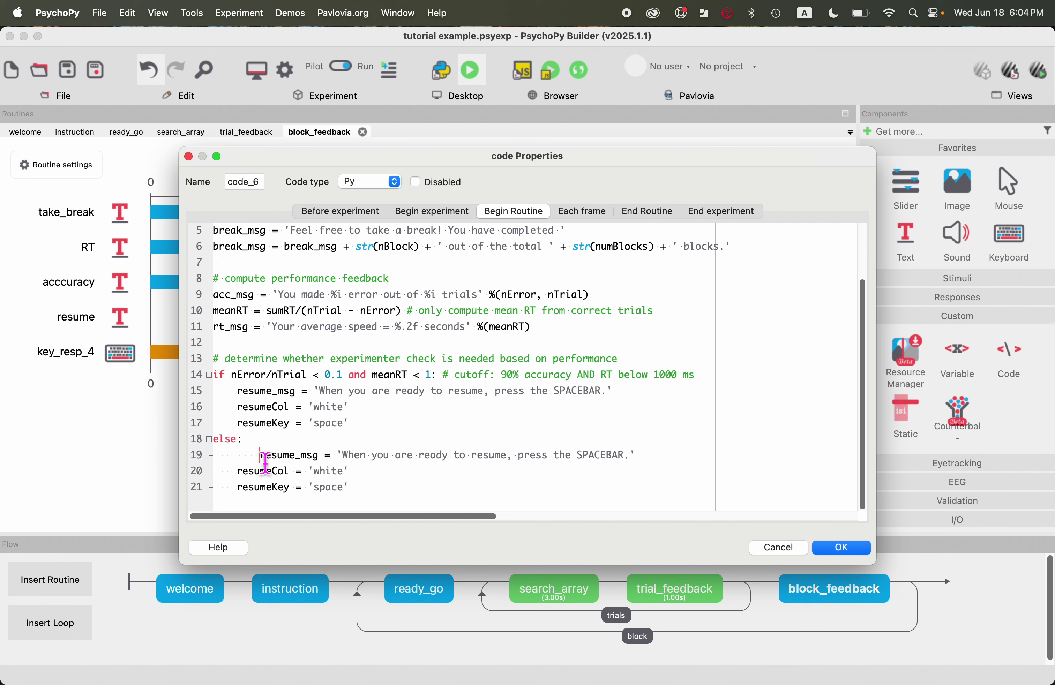
{"action": "key", "text": "BackSpace"}
{"action": "key", "text": "BackSpace"}
{"action": "key", "text": "BackSpace"}
{"action": "key", "text": "BackSpace"}
Replace the else branch's resume_msg text with 'Please get an experimenter to continue.'.
{"action": "left_click", "coordinate": [319, 455]}
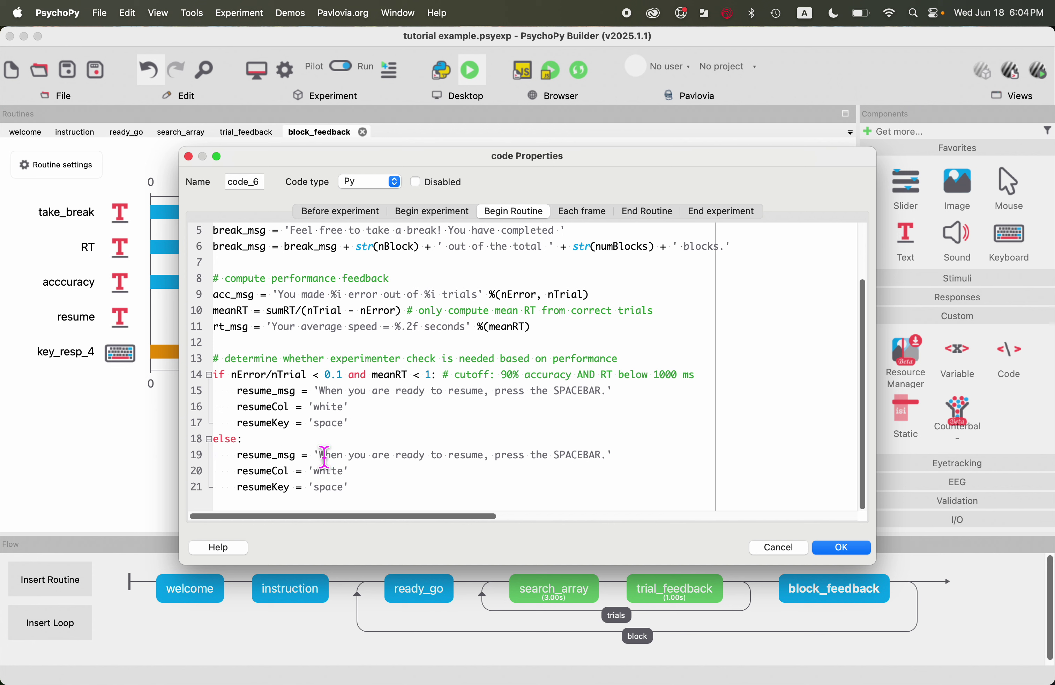
{"action": "left_click_drag", "start_coordinate": [334, 458], "coordinate": [608, 459]}
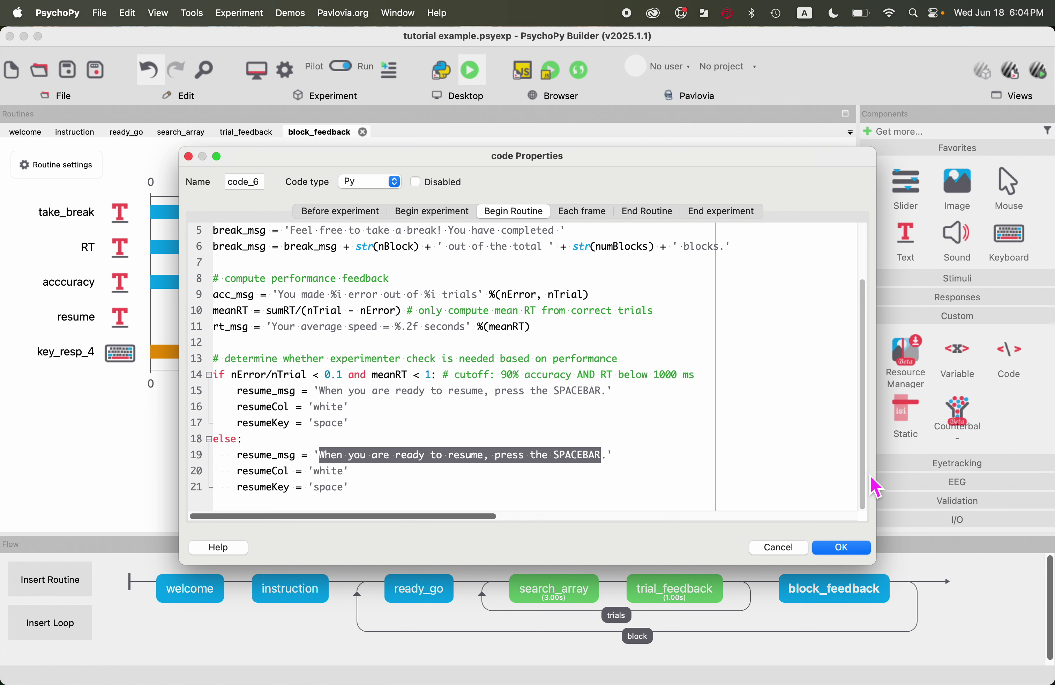
{"action": "type", "text": "Please"}
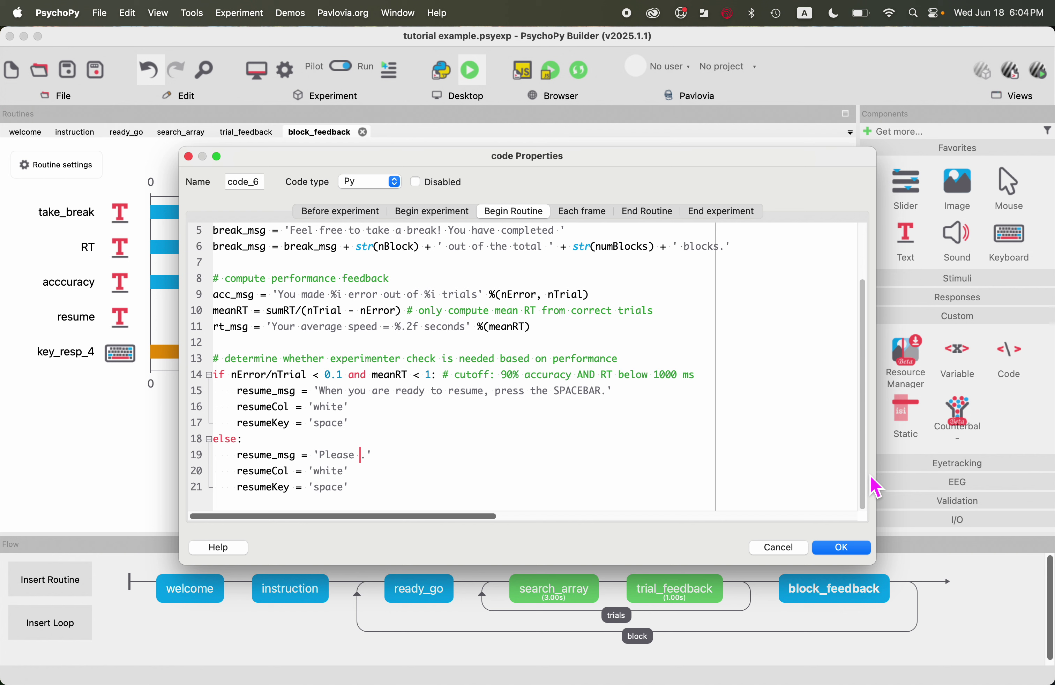
{"action": "type", "text": " get an experimenter to contin"}
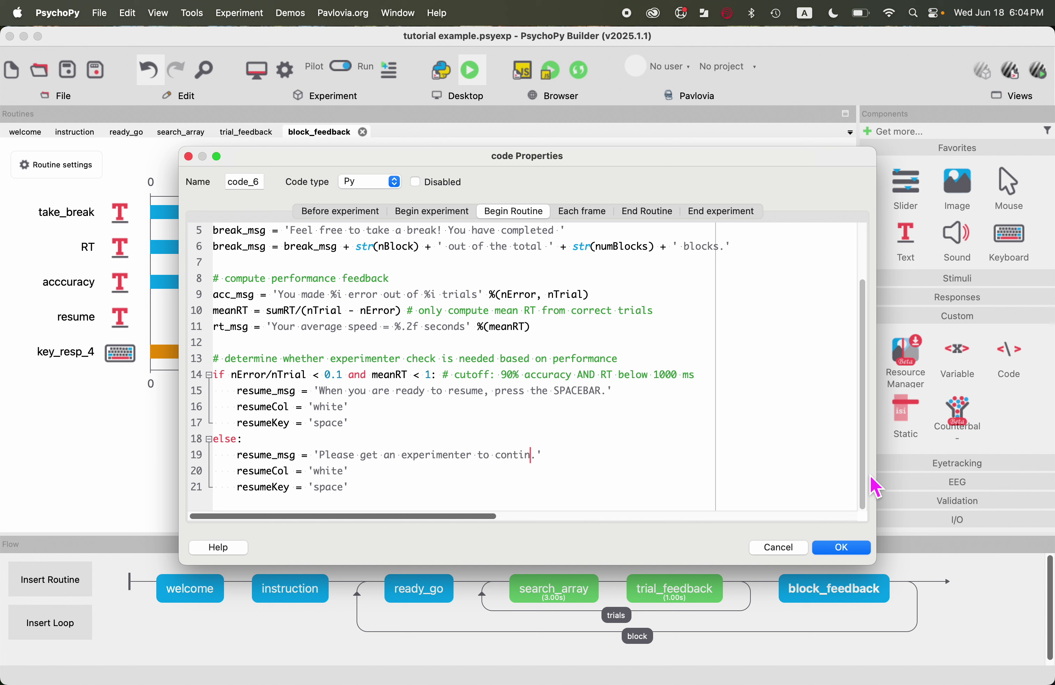
{"action": "type", "text": "ue"}
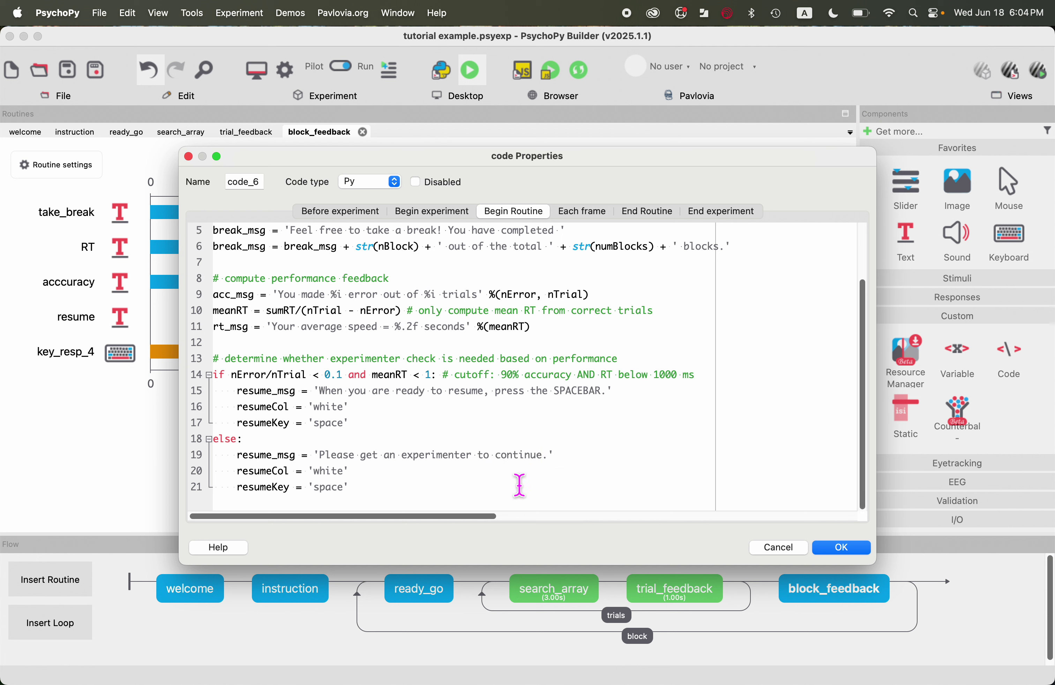
Set the else branch's resumeCol to 'red' and resumeKey to 'p', and save the code component.
{"action": "left_click_drag", "start_coordinate": [314, 472], "coordinate": [348, 478]}
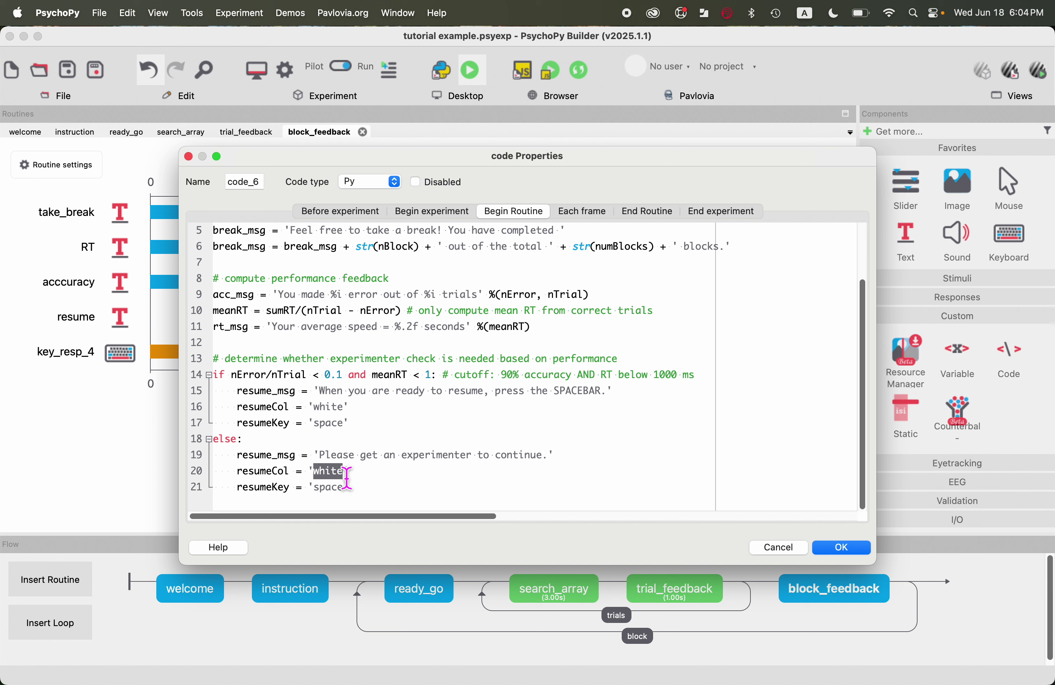
{"action": "type", "text": "red"}
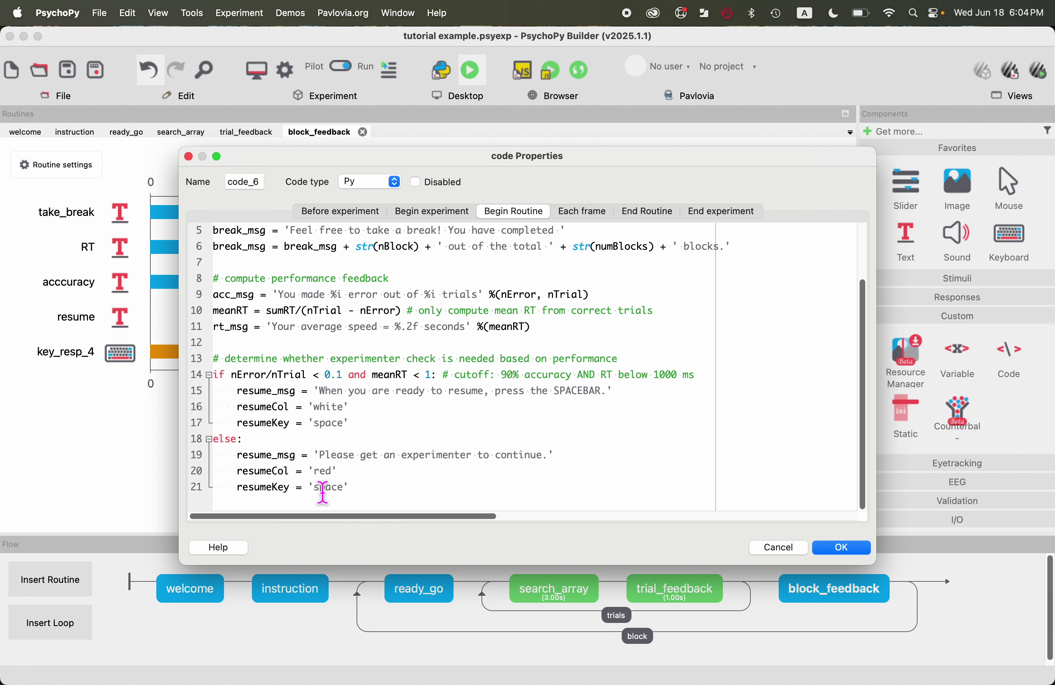
{"action": "left_click_drag", "start_coordinate": [315, 489], "coordinate": [346, 491]}
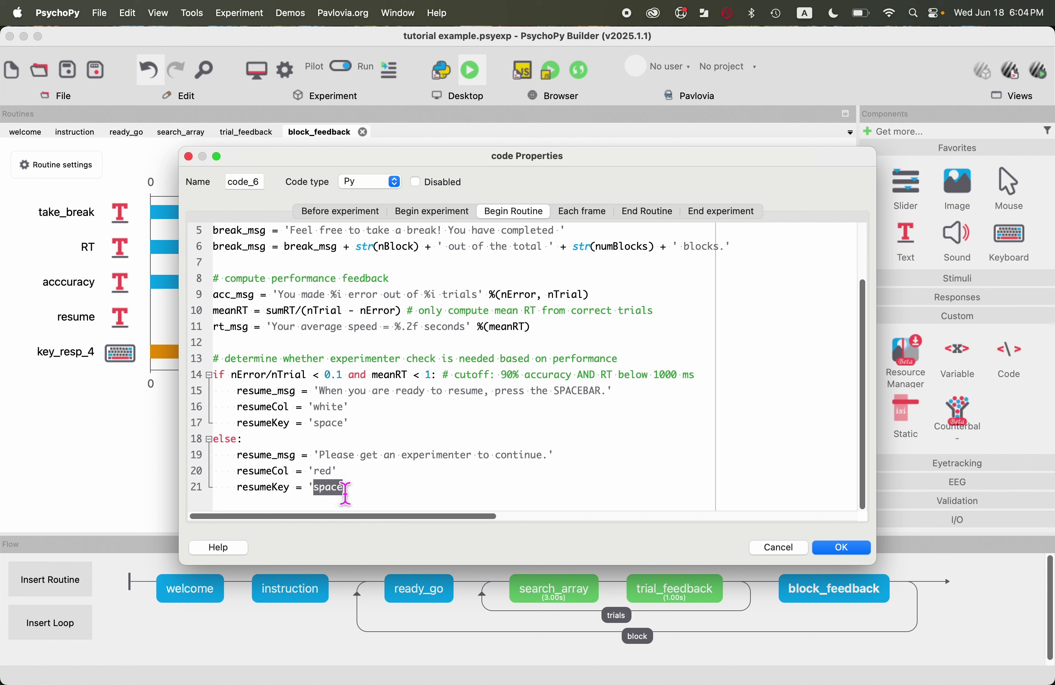
{"action": "type", "text": "p"}
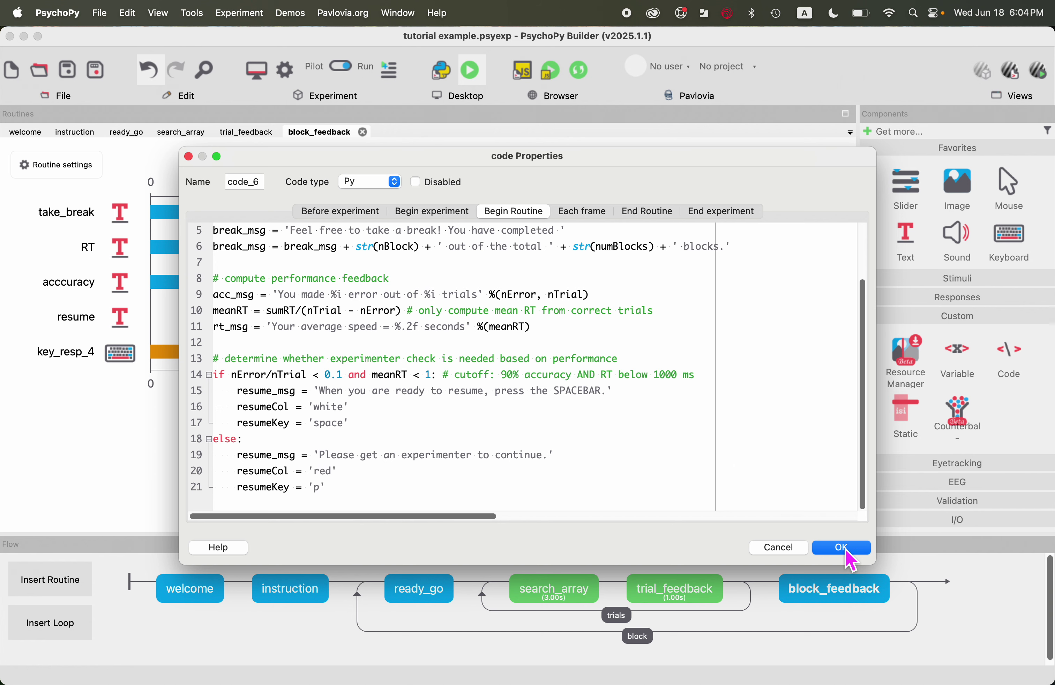
{"action": "left_click", "coordinate": [851, 562]}
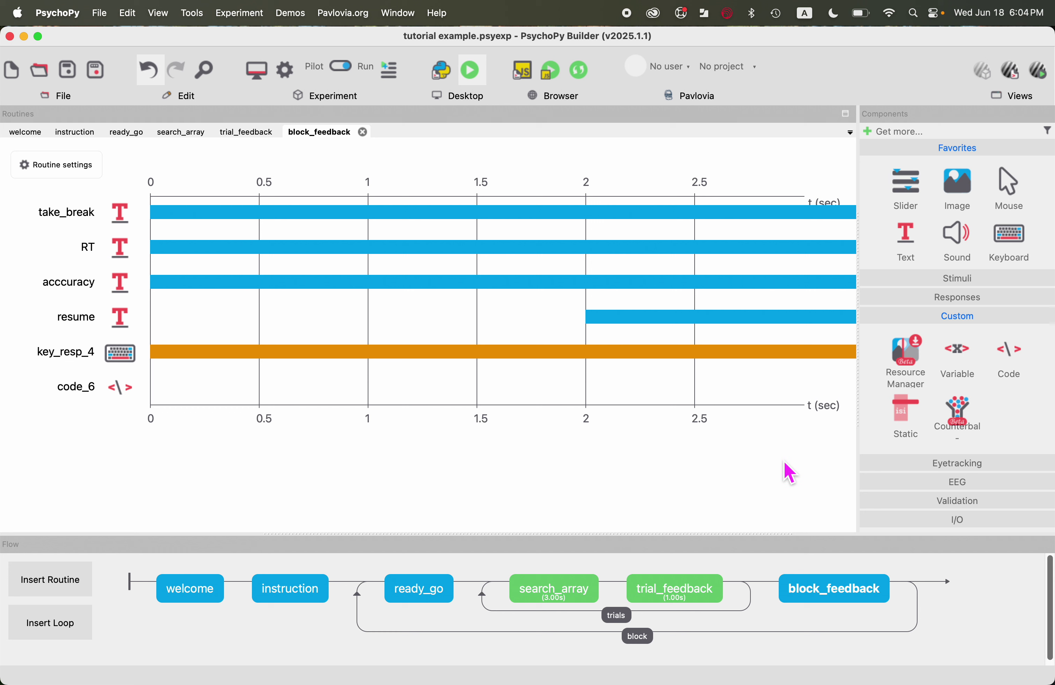
Run the experiment as version A with no participant entered, and respond through its opening screens and search trials.
{"action": "left_click", "coordinate": [475, 76]}
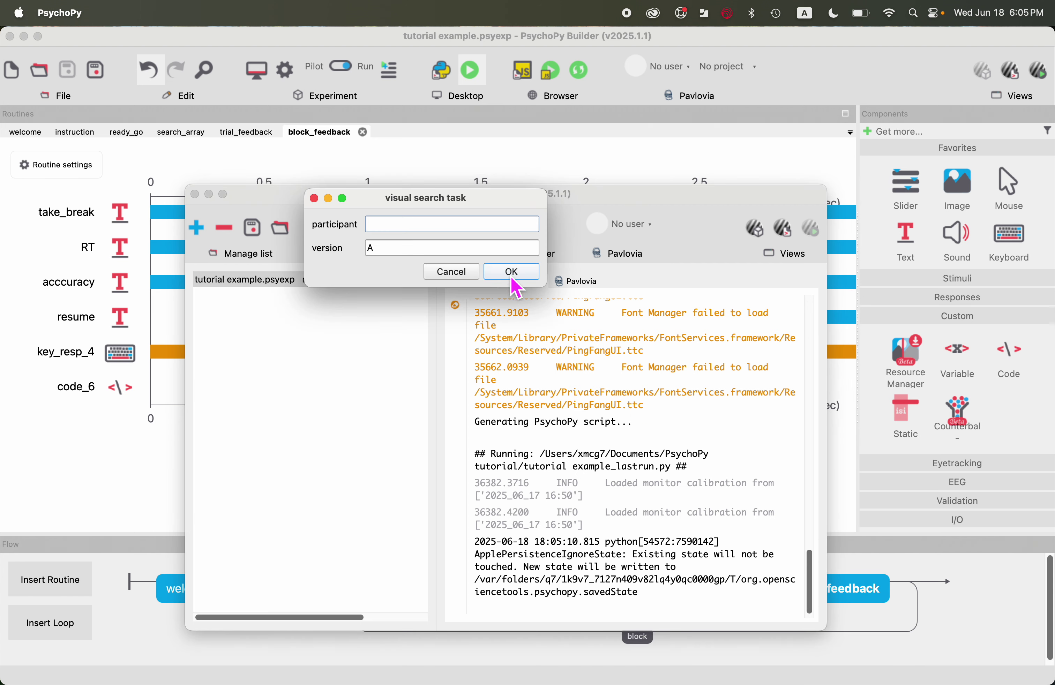
{"action": "left_click", "coordinate": [513, 277]}
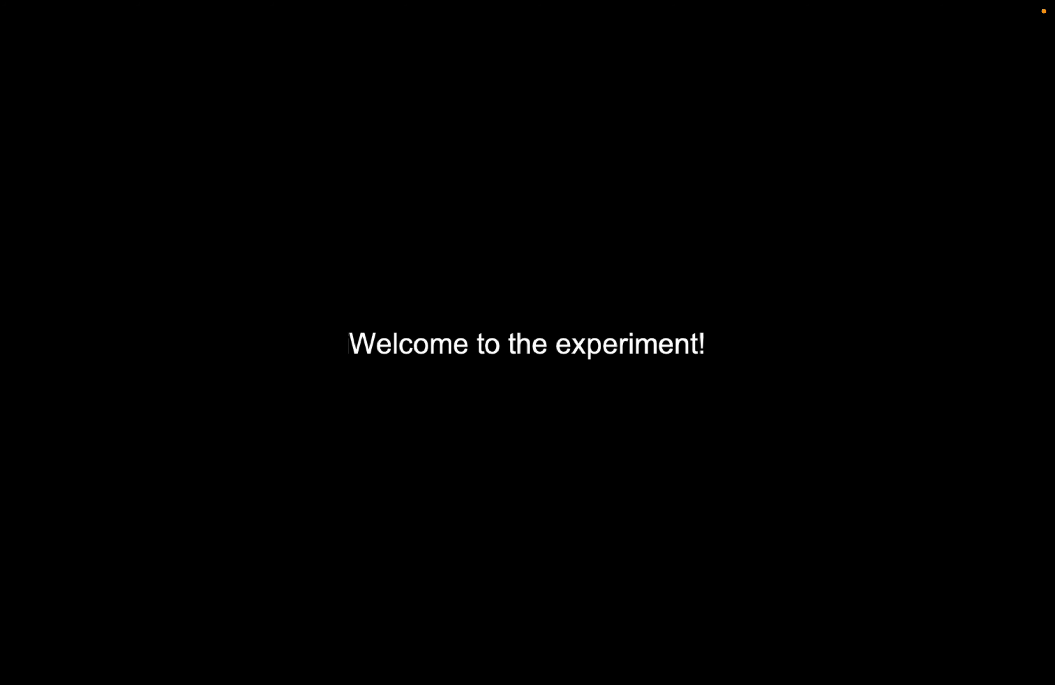
{"action": "key", "text": "space"}
{"action": "key", "text": "space"}
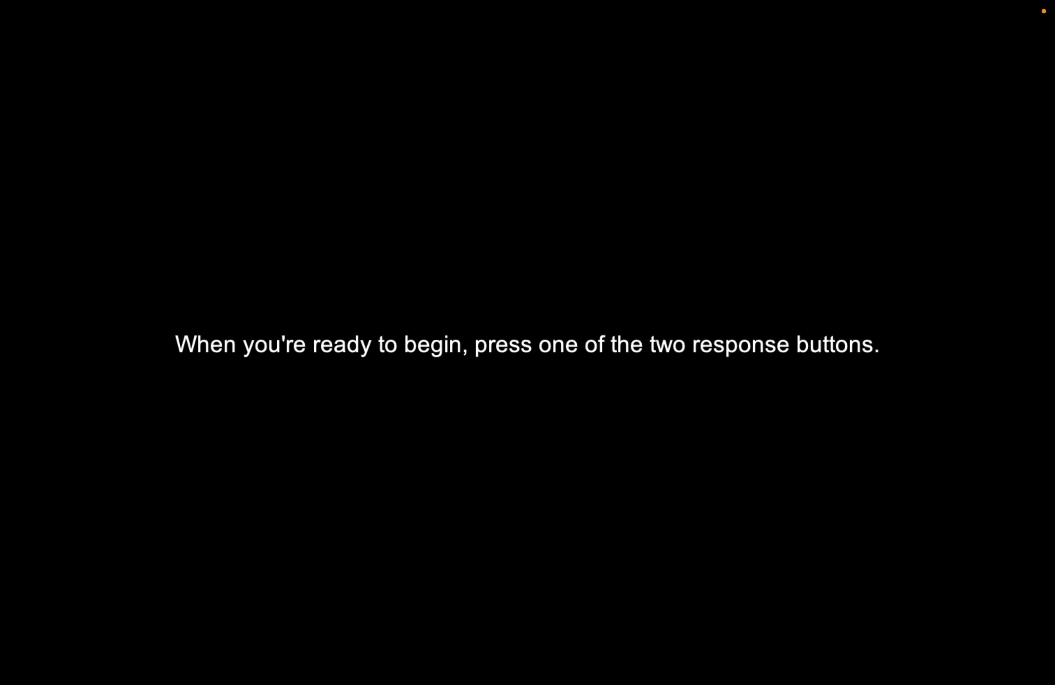
{"action": "key", "text": "space"}
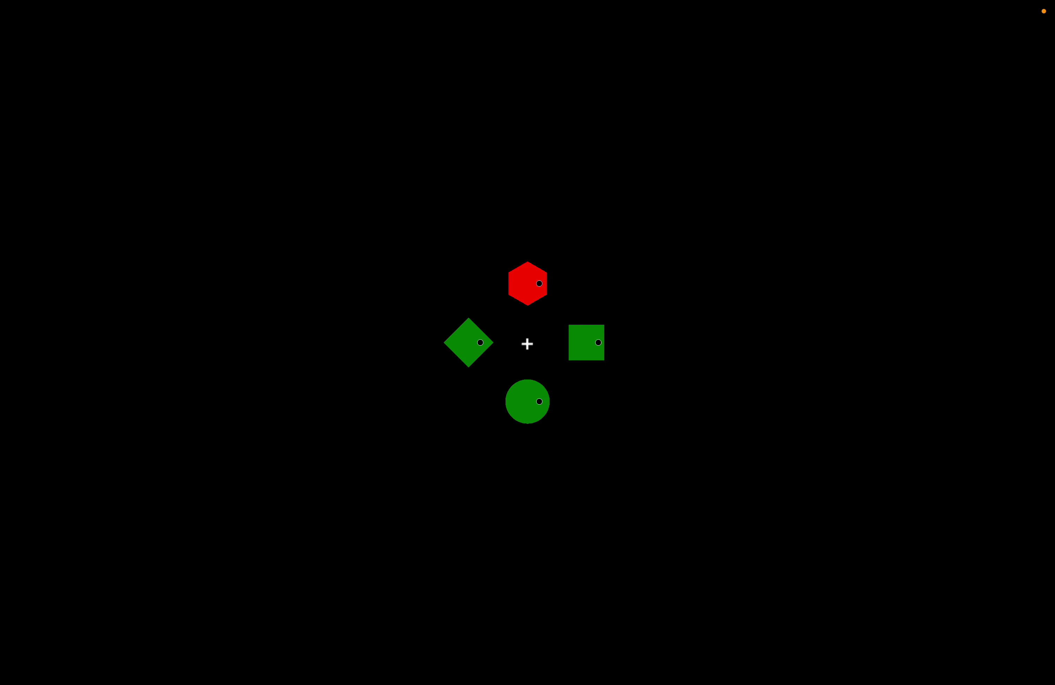
{"action": "key", "text": "z"}
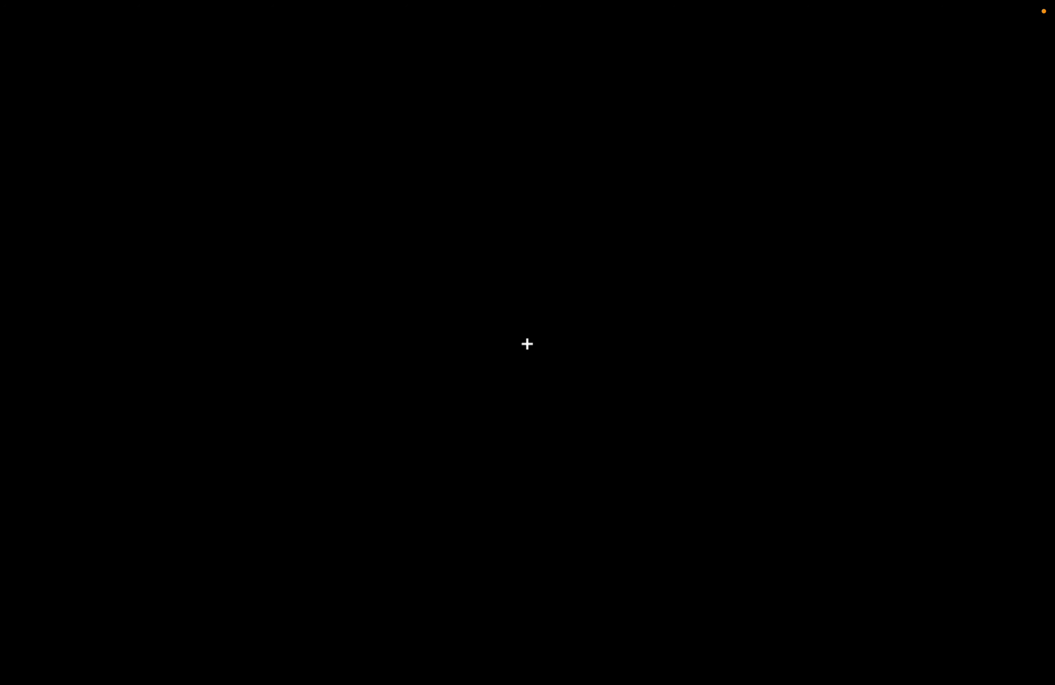
{"action": "key", "text": "z"}
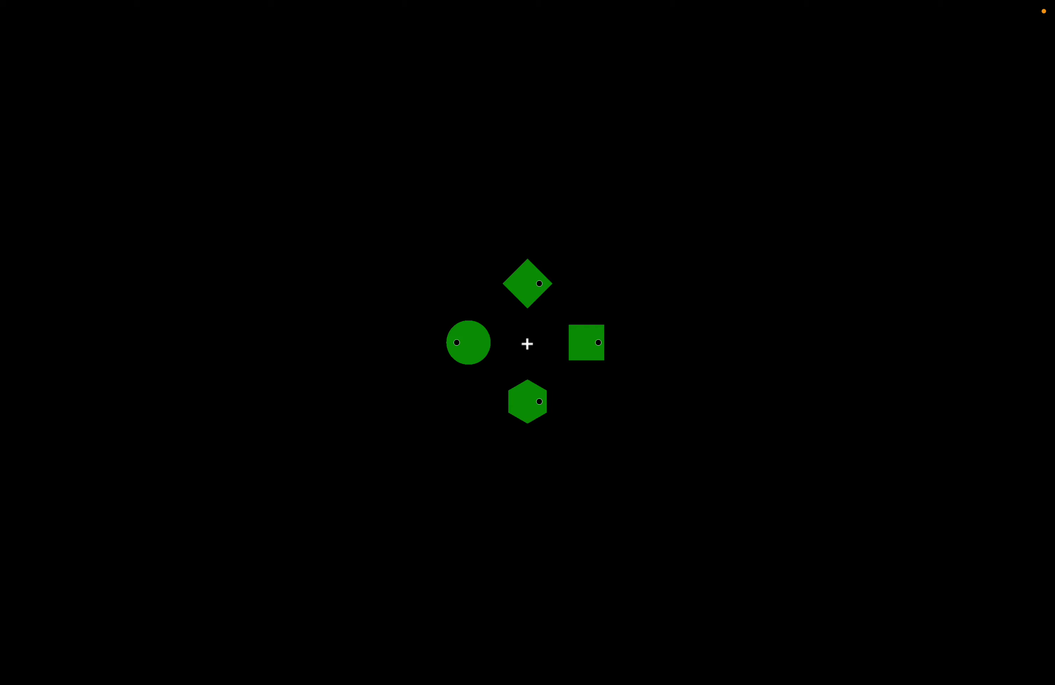
{"action": "key", "text": "z"}
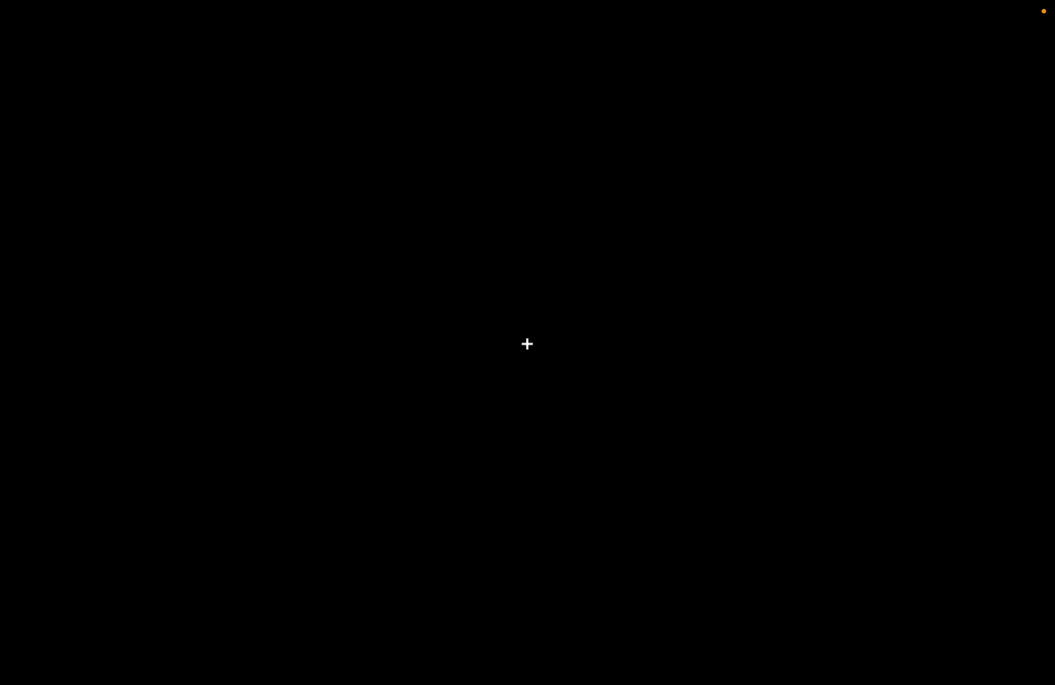
{"action": "key", "text": "Right"}
{"action": "key", "text": "Right"}
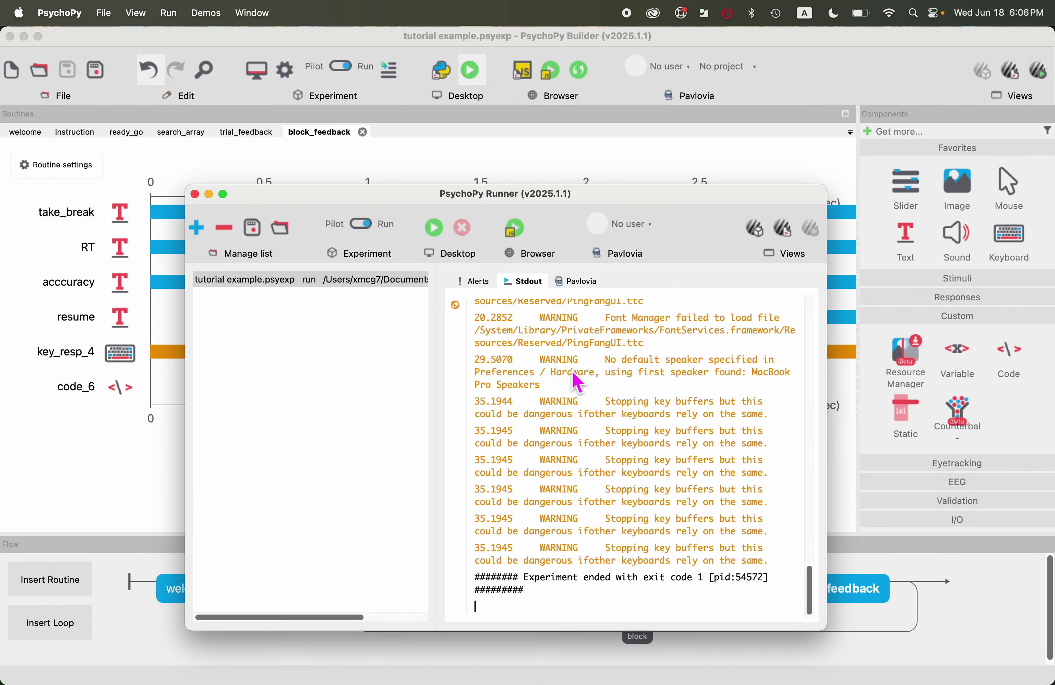
Examine the Runner's Stdout output for the error message that explains why the experiment ended.
{"action": "scroll", "coordinate": [574, 371], "scroll_direction": "up", "scroll_amount": 1}
{"action": "scroll", "coordinate": [573, 369], "scroll_direction": "up", "scroll_amount": 5}
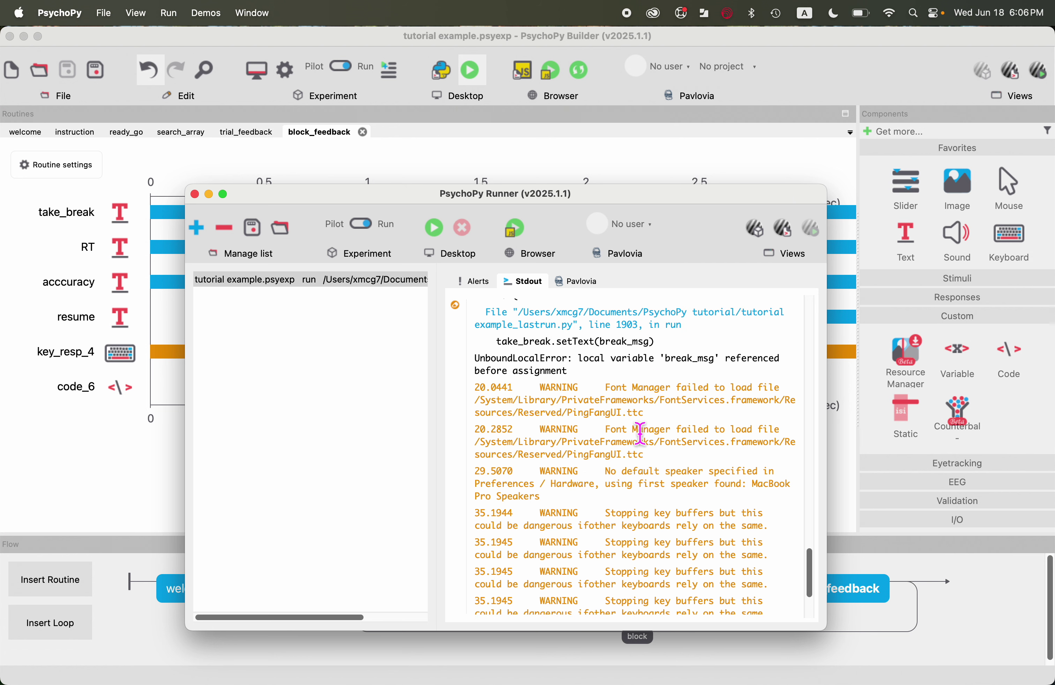
{"action": "scroll", "coordinate": [640, 434], "scroll_direction": "up", "scroll_amount": 1}
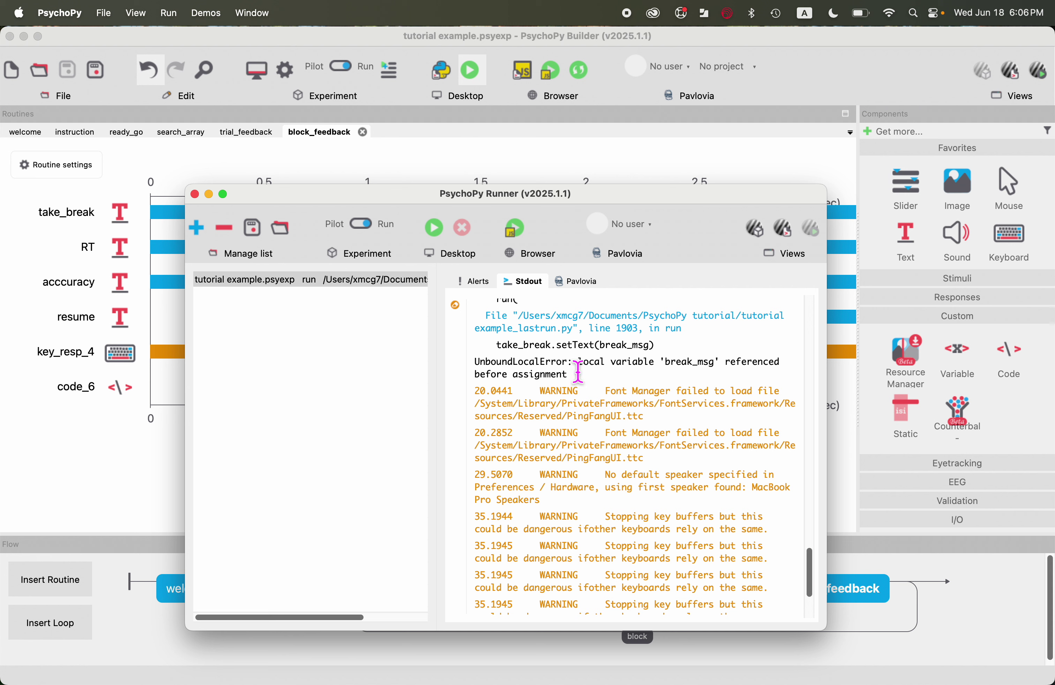
{"action": "left_click_drag", "start_coordinate": [578, 363], "coordinate": [777, 382]}
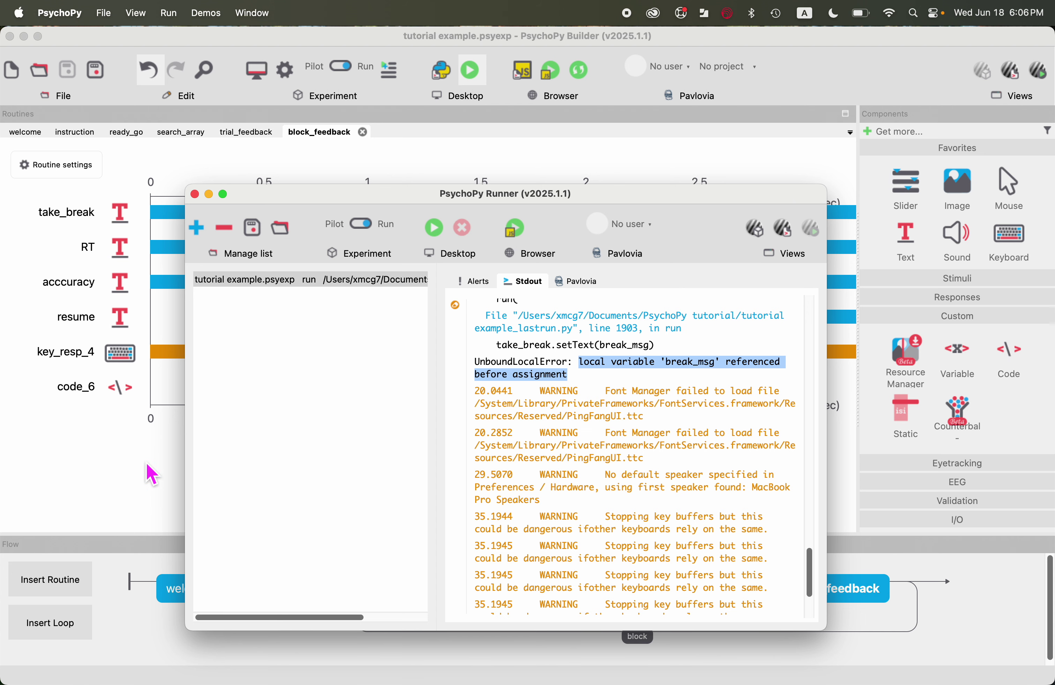
Return to the Builder and move the code_6 component to the top of the block_feedback routine.
{"action": "left_click", "coordinate": [151, 475]}
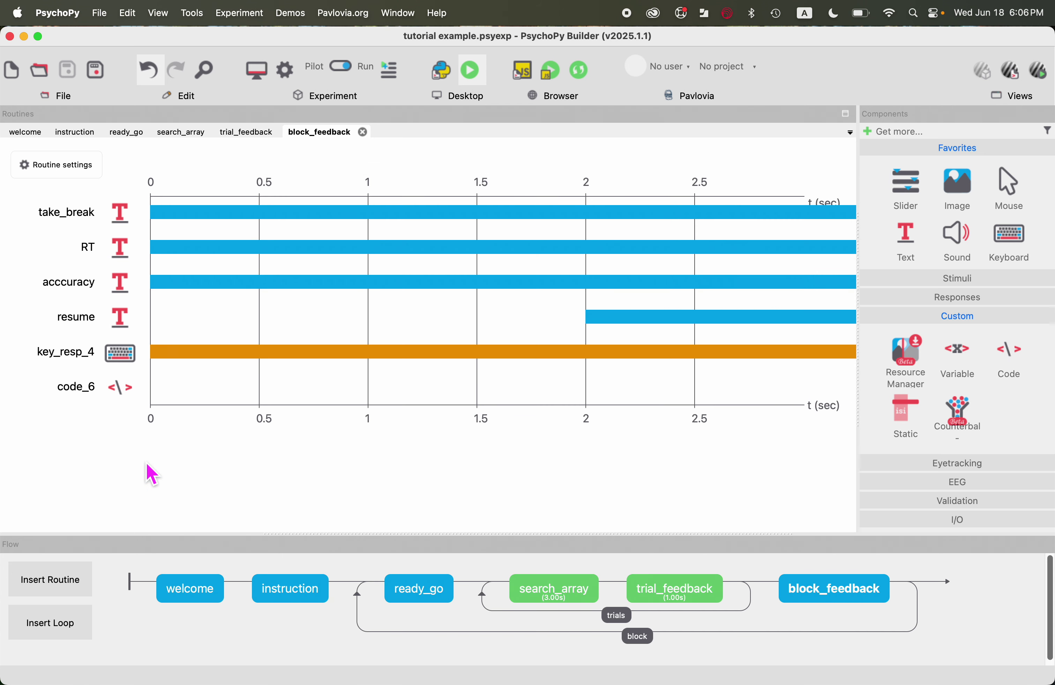
{"action": "right_click", "coordinate": [118, 389]}
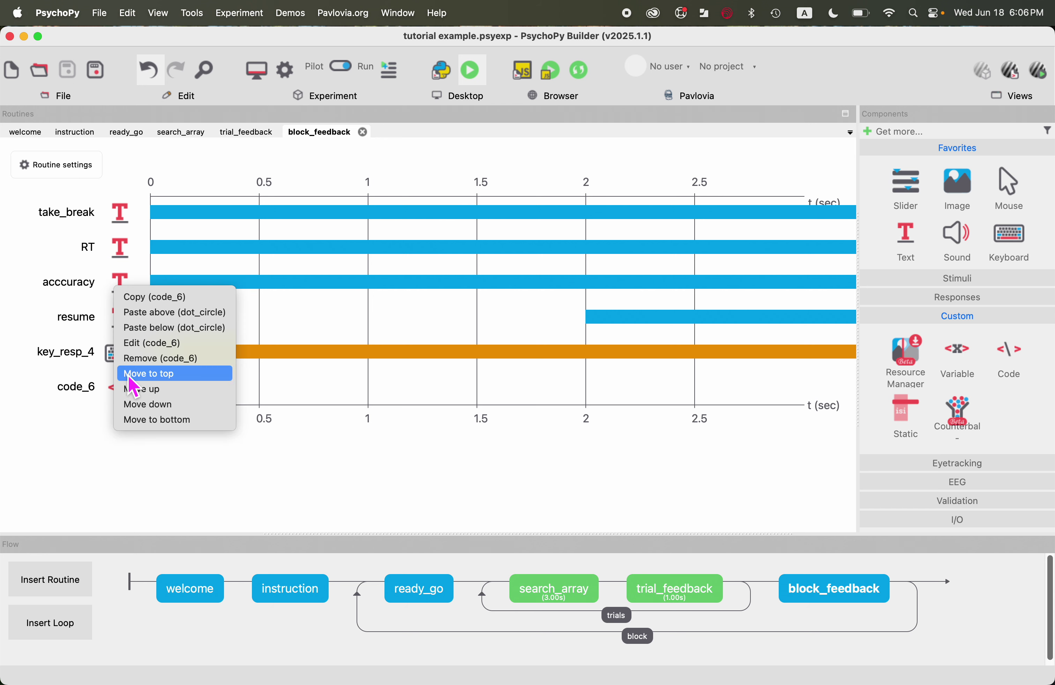
{"action": "left_click", "coordinate": [130, 377]}
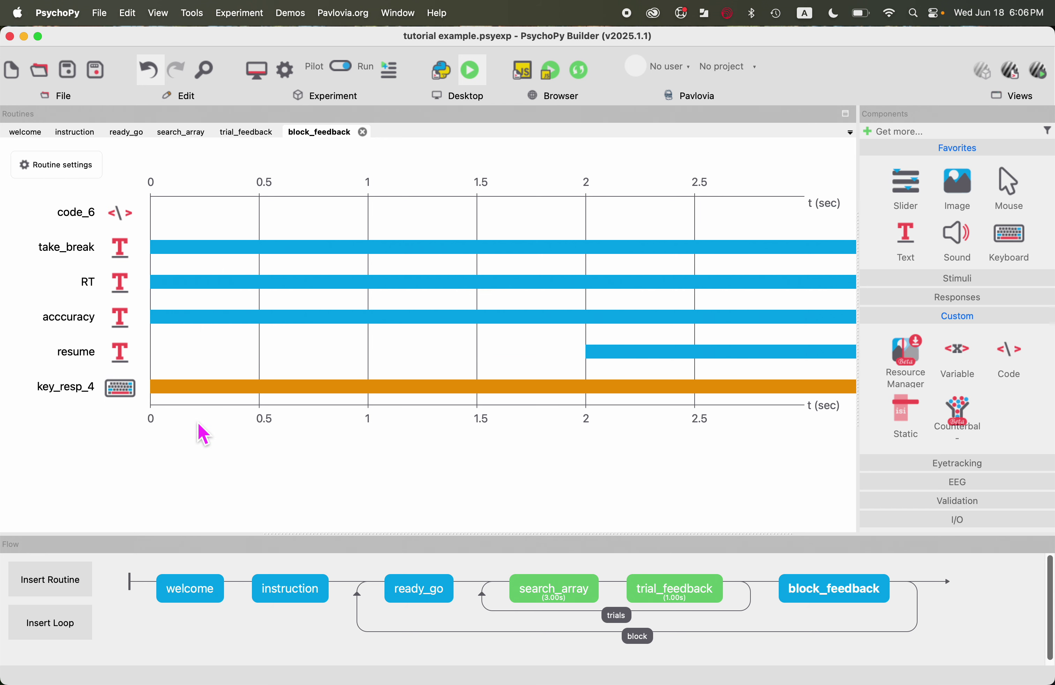
Rerun the experiment with the reordered block_feedback routine and respond through the opening screens and search trials.
{"action": "left_click", "coordinate": [473, 73]}
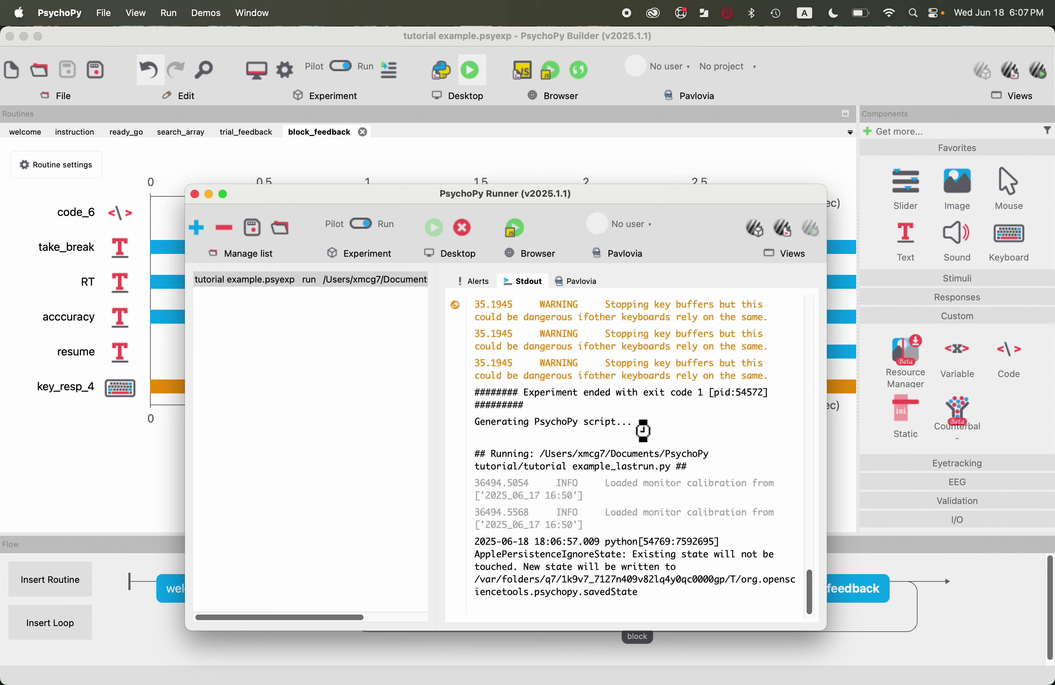
{"action": "left_click", "coordinate": [503, 272]}
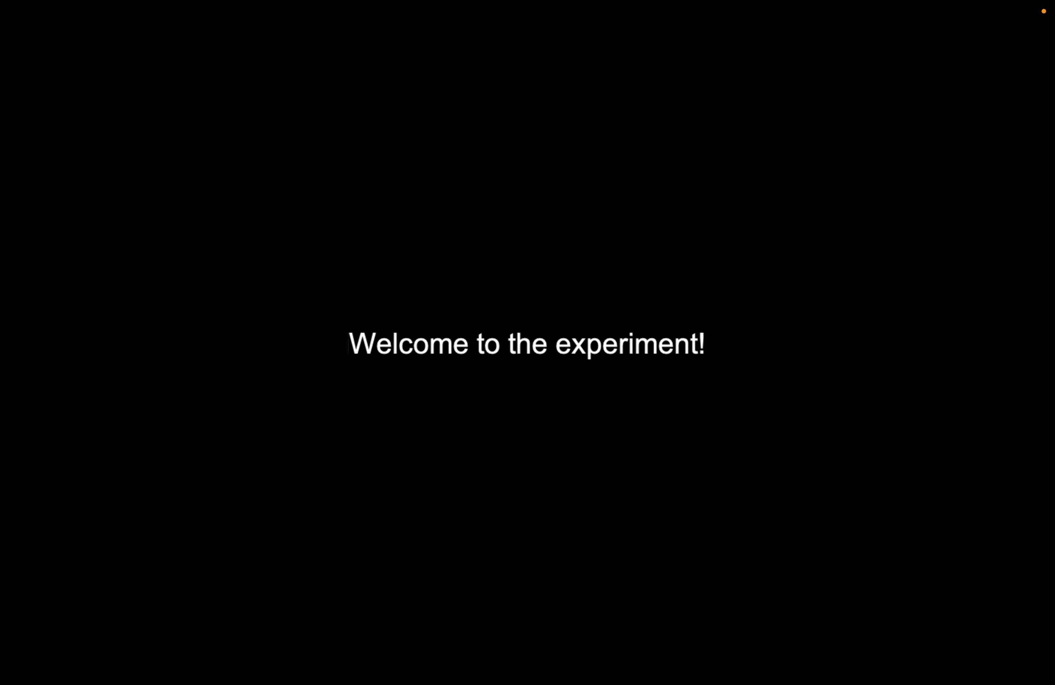
{"action": "key", "text": "space"}
{"action": "key", "text": "space"}
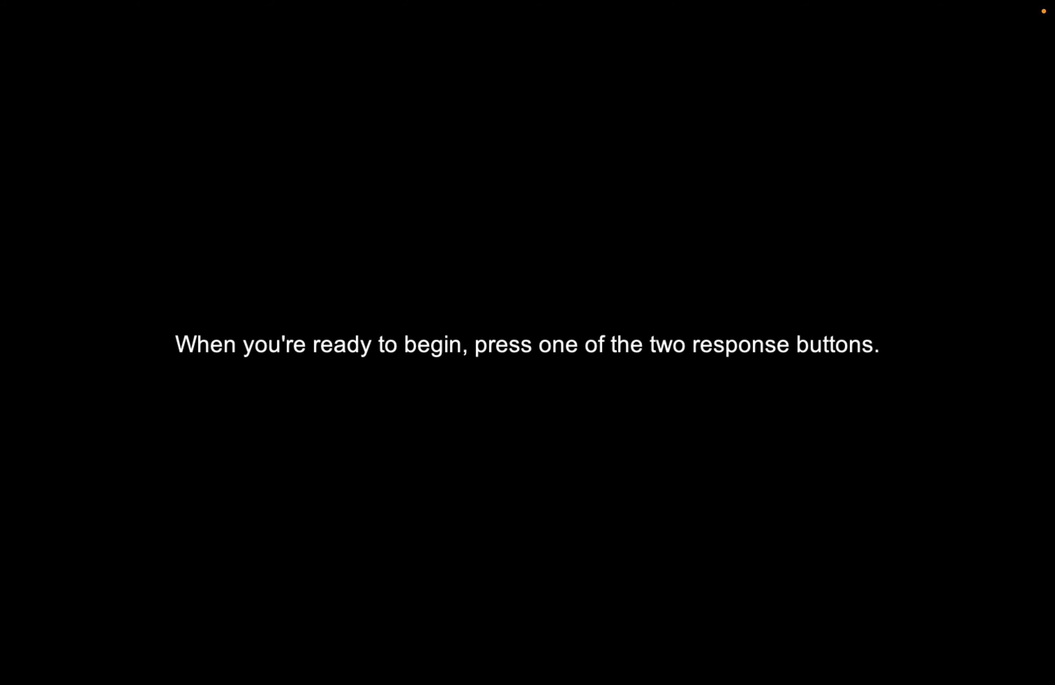
{"action": "key", "text": "space"}
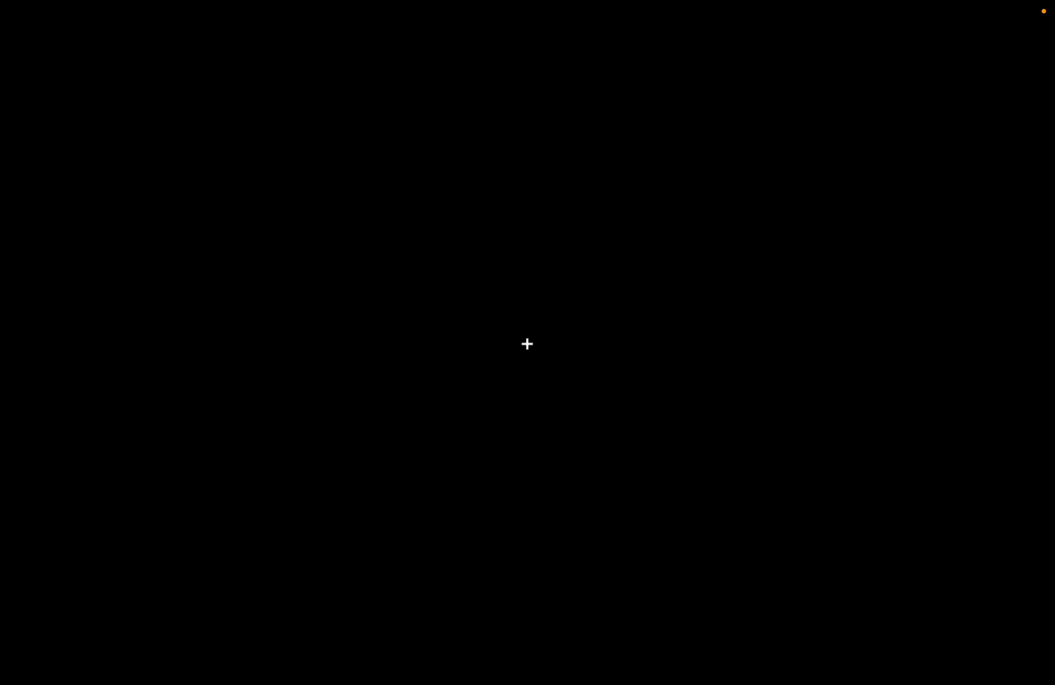
{"action": "key", "text": "z"}
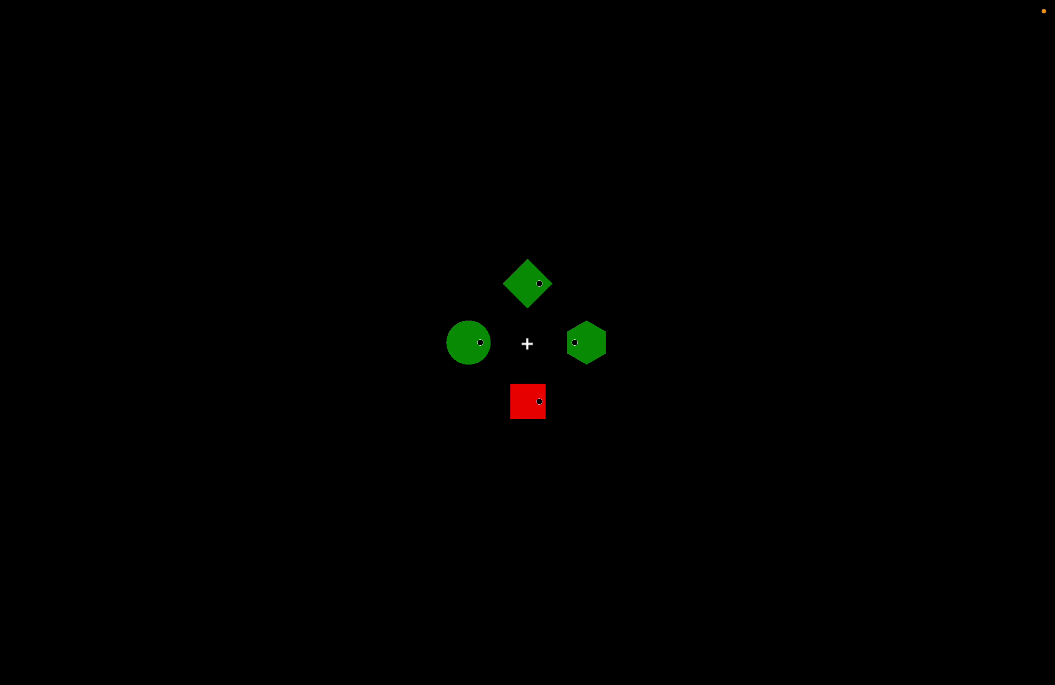
{"action": "key", "text": "z"}
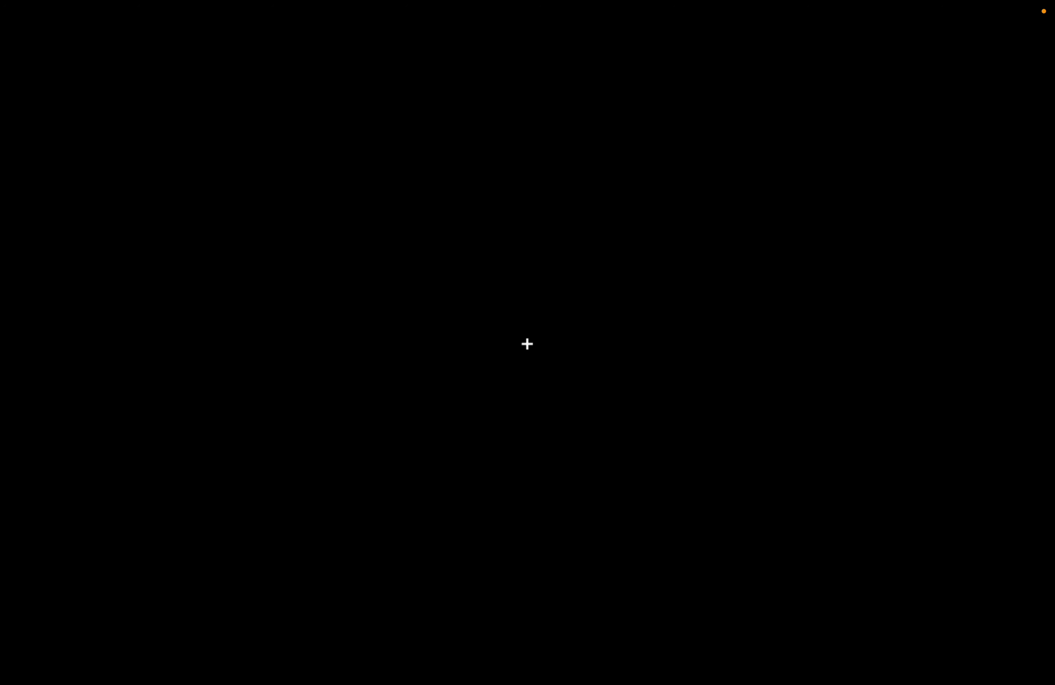
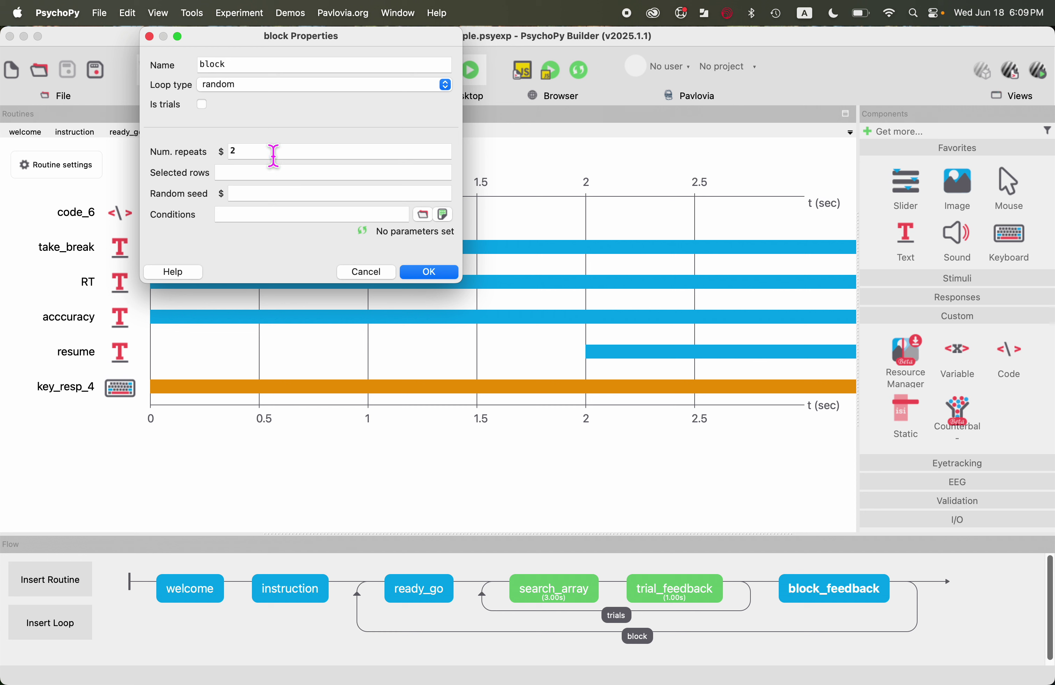
Set the block loop's number of repeats to the variable numBlocks.
{"action": "left_click", "coordinate": [269, 153]}
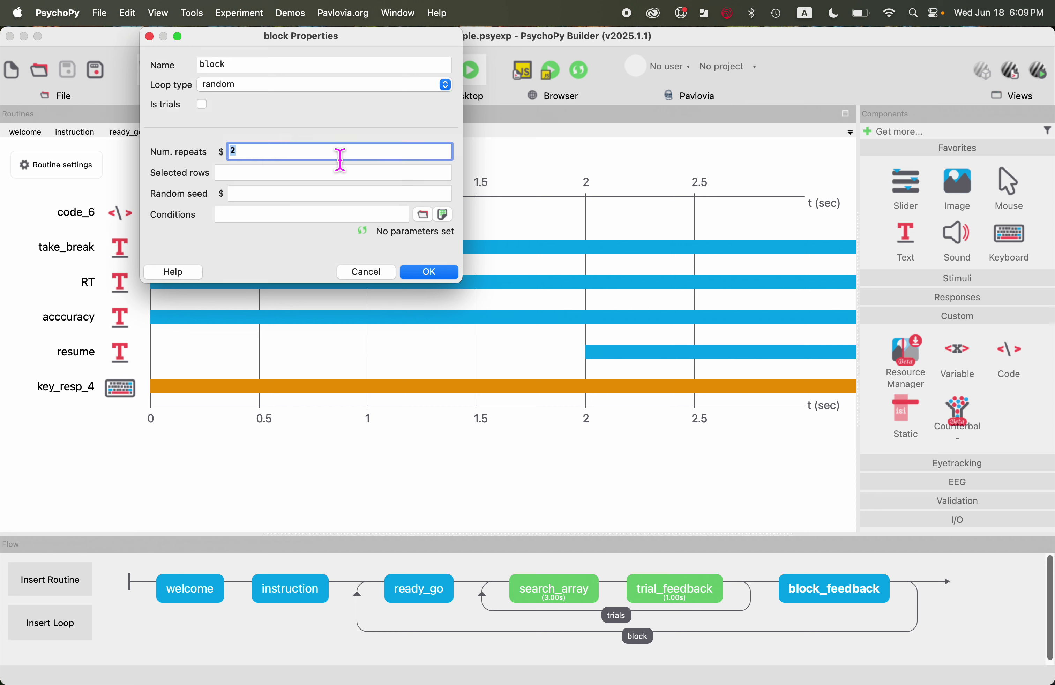
{"action": "type", "text": "numBlocks"}
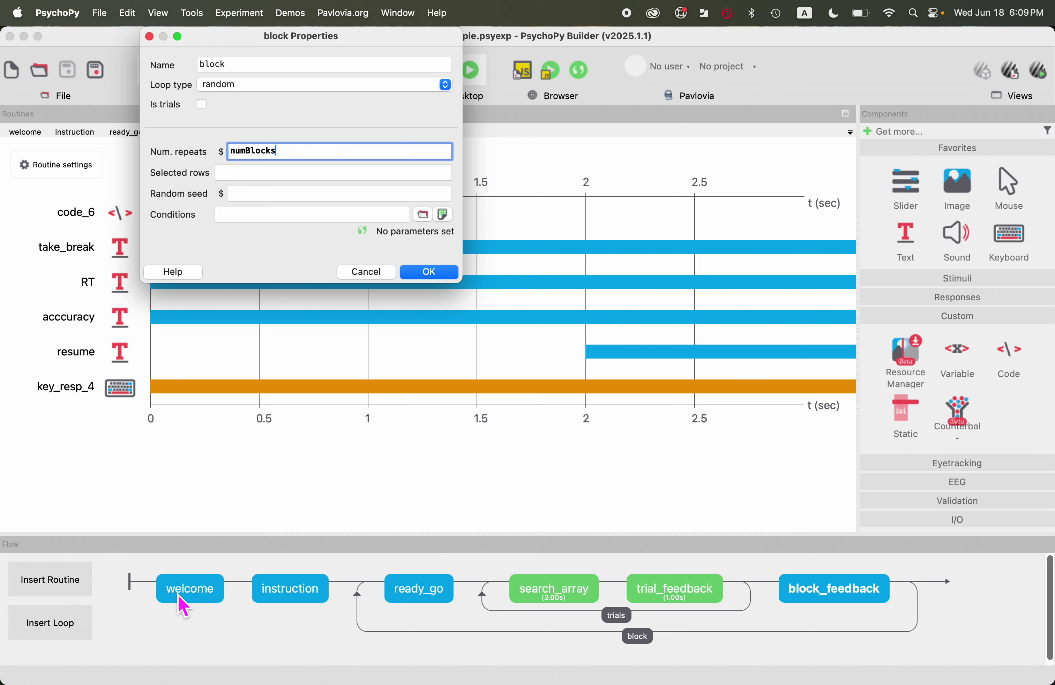
{"action": "left_click", "coordinate": [431, 272]}
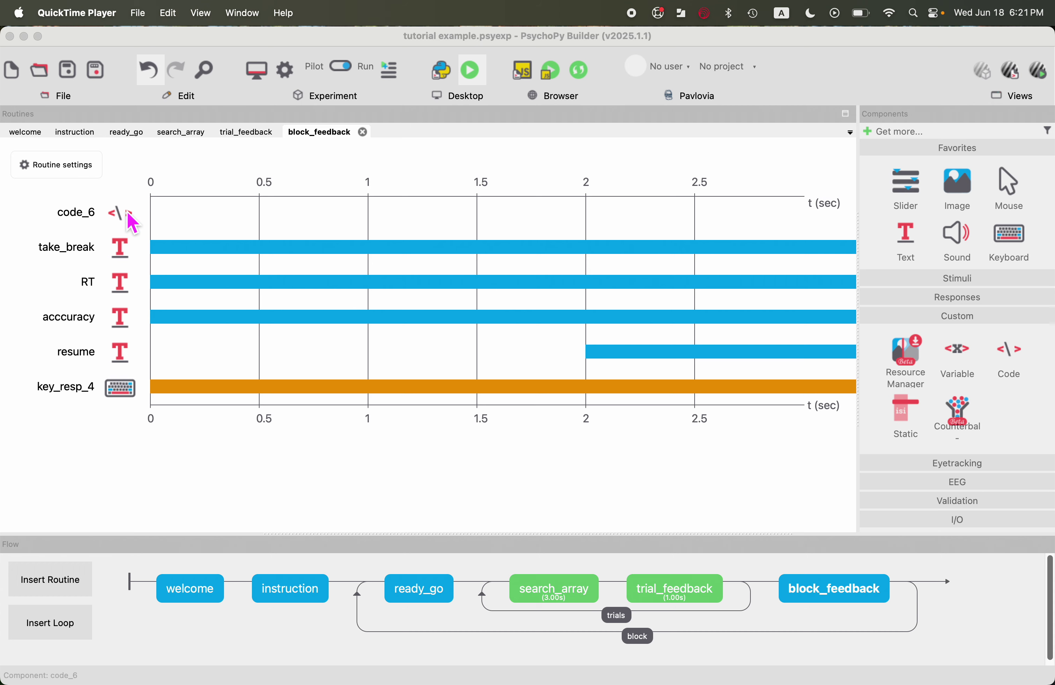
Add the comment '# if last block of the experiment, no need to display block feedback' to code_6's Each frame code.
{"action": "left_click", "coordinate": [128, 223]}
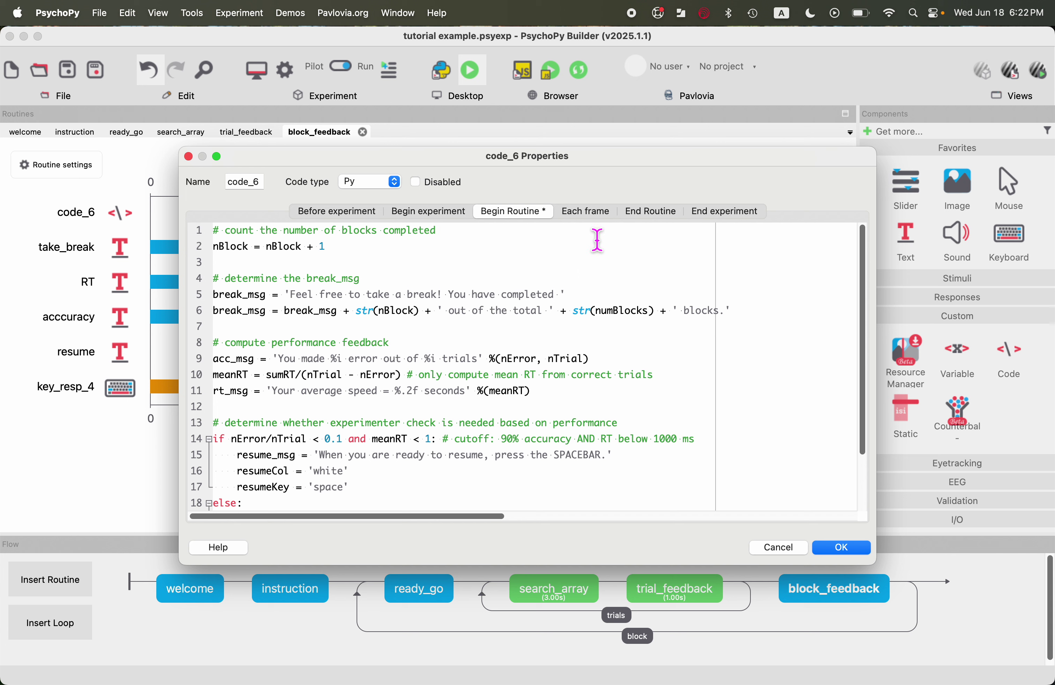
{"action": "left_click", "coordinate": [592, 218]}
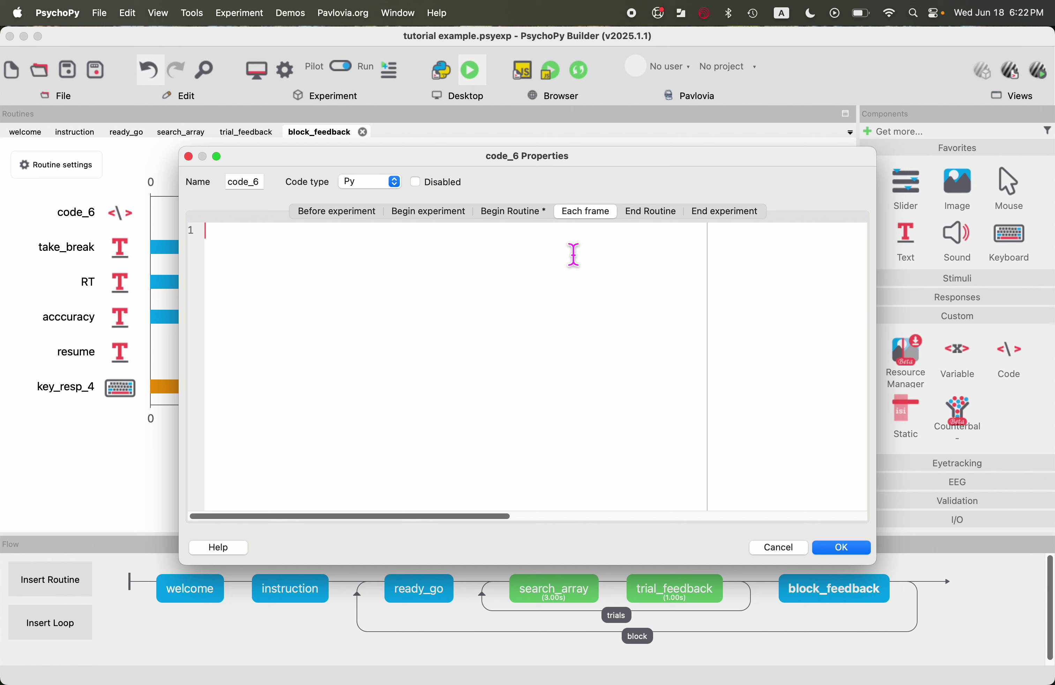
{"action": "type", "text": "# if last block of the experiment,"}
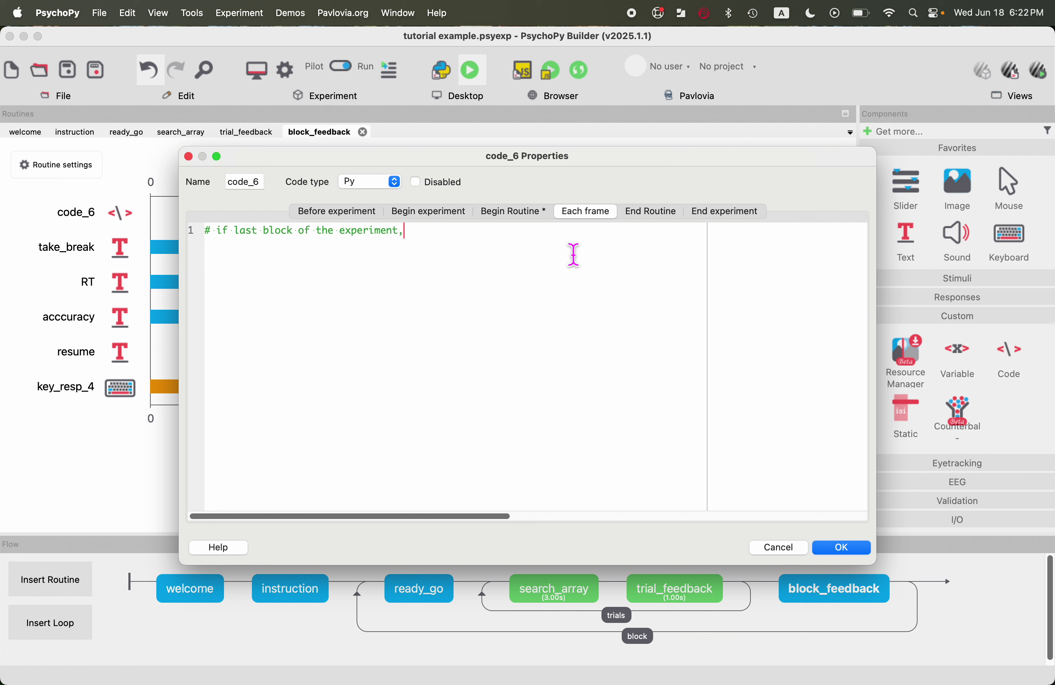
{"action": "type", "text": " no need to display block "}
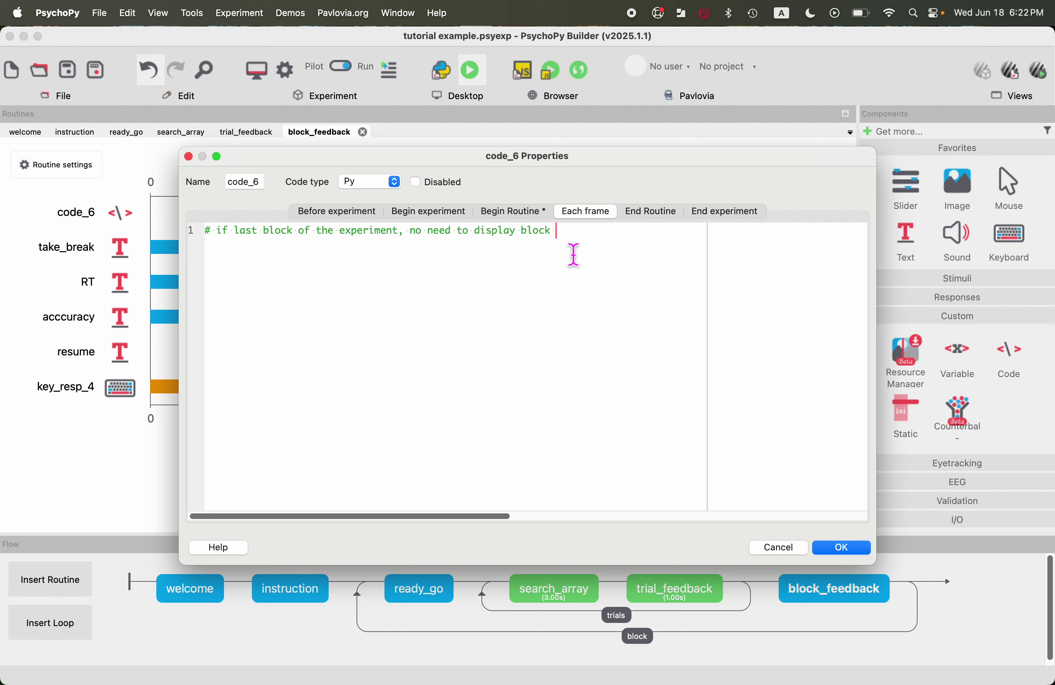
{"action": "type", "text": "feedback"}
{"action": "key", "text": "Return"}
Below the comment, add 'if nBlock == numBlocks:' with an indented 'continueRoutine = False', and save the code component.
{"action": "type", "text": "if nBlock == num"}
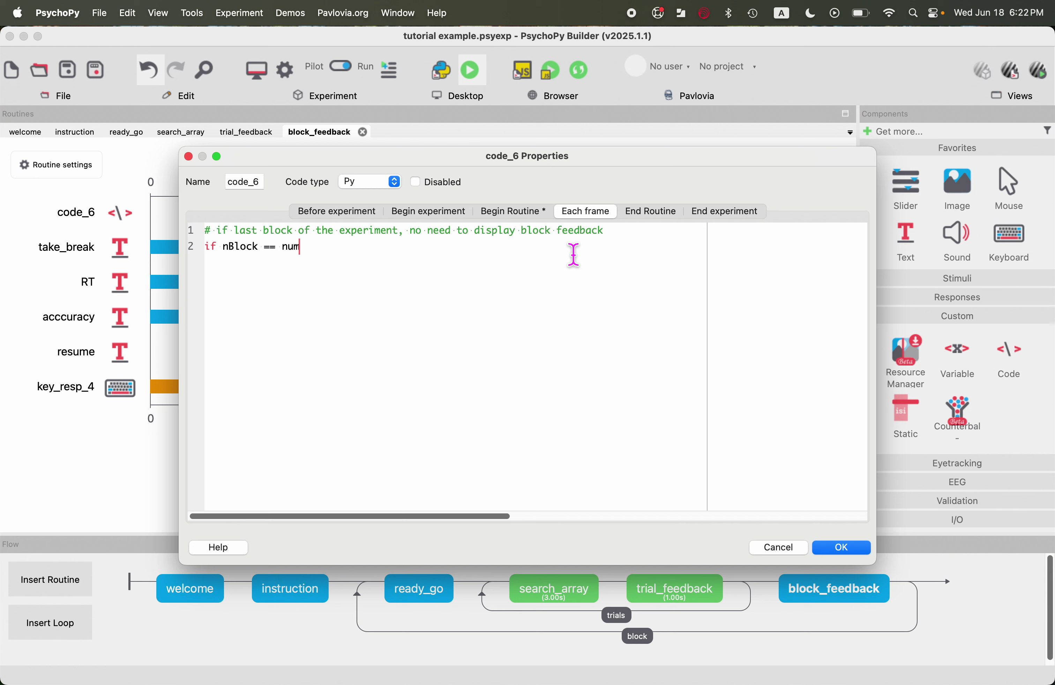
{"action": "type", "text": "Blocks:"}
{"action": "key", "text": "Return"}
{"action": "type", "text": "continueRoutine"}
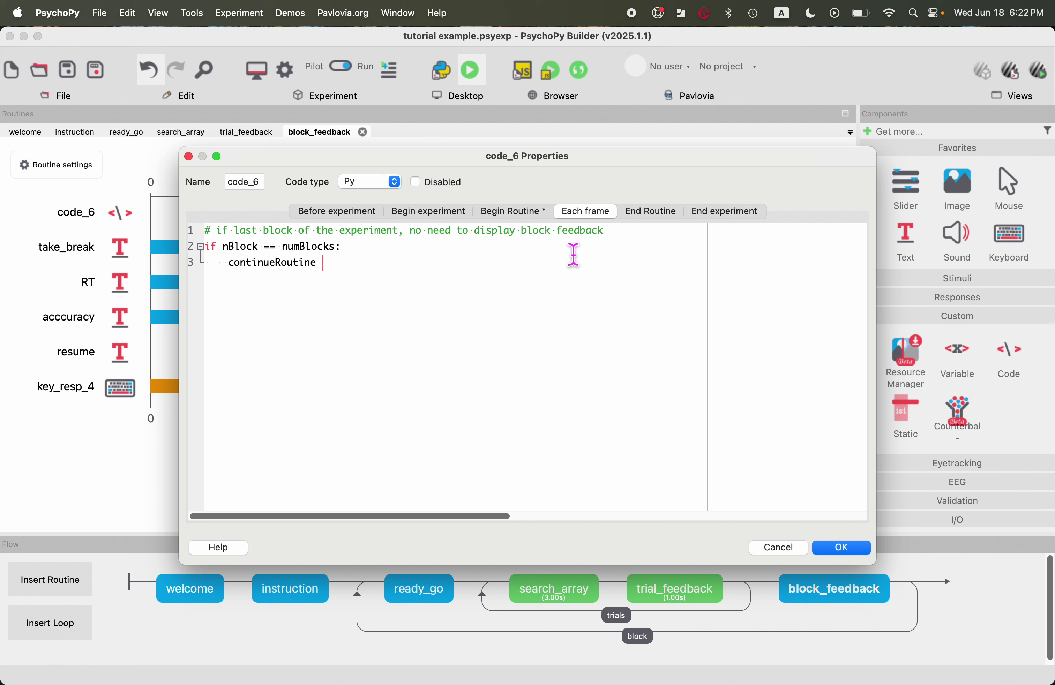
{"action": "type", "text": " = False"}
{"action": "left_click_drag", "start_coordinate": [364, 264], "coordinate": [333, 272]}
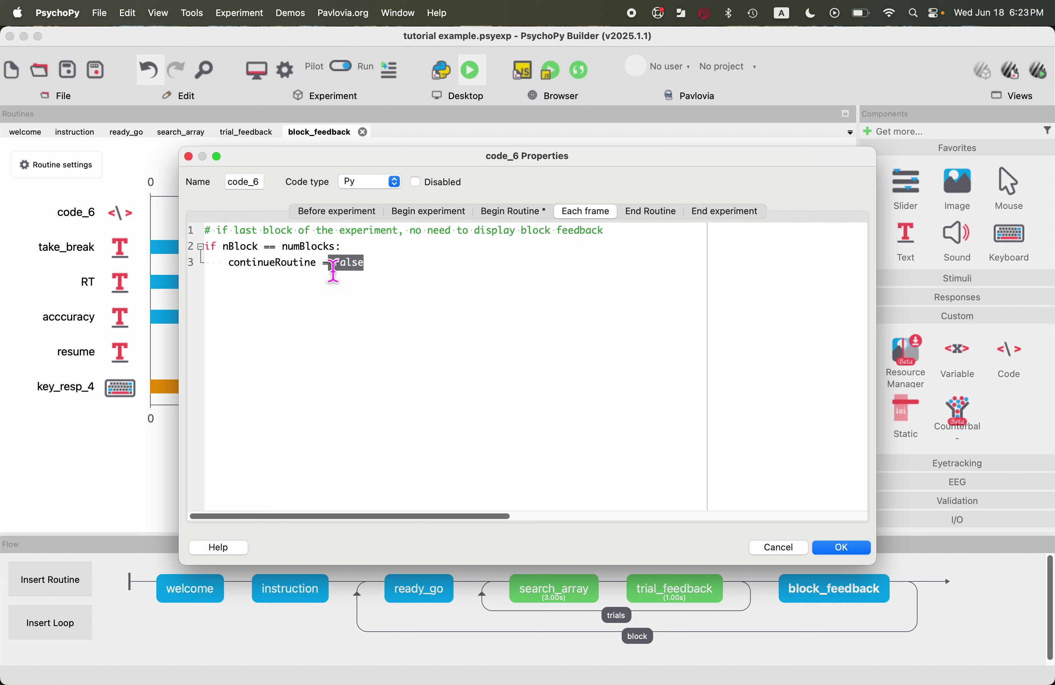
{"action": "left_click", "coordinate": [386, 270]}
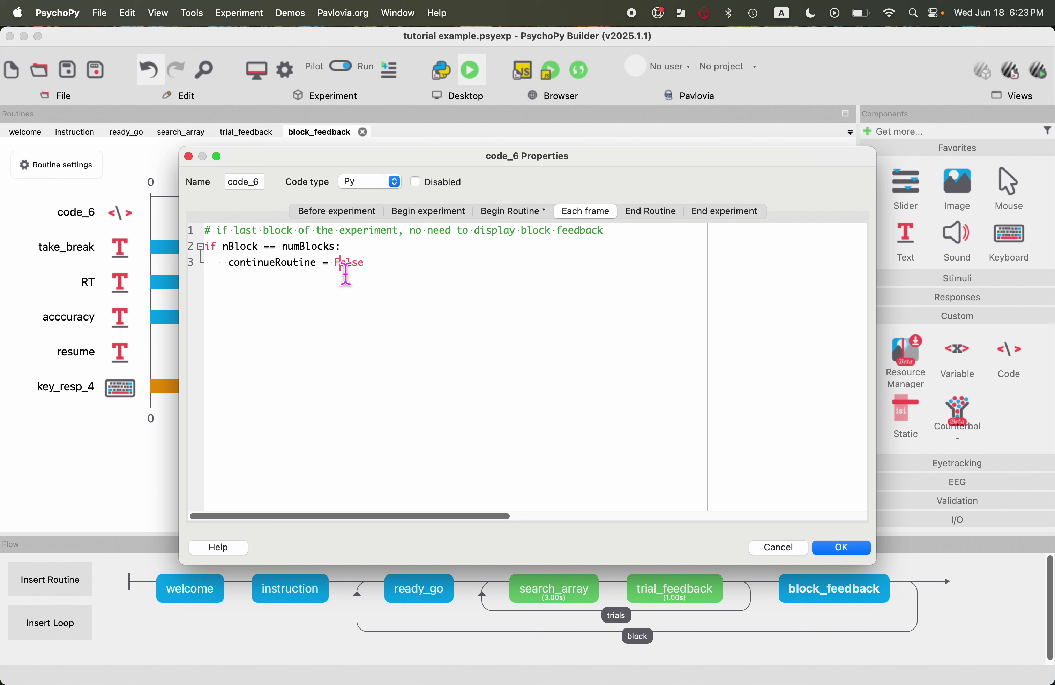
{"action": "left_click_drag", "start_coordinate": [335, 267], "coordinate": [338, 278]}
{"action": "left_click", "coordinate": [343, 289]}
{"action": "left_click", "coordinate": [379, 285]}
{"action": "left_click_drag", "start_coordinate": [407, 276], "coordinate": [184, 276]}
{"action": "left_click", "coordinate": [325, 288]}
{"action": "left_click_drag", "start_coordinate": [355, 250], "coordinate": [202, 247]}
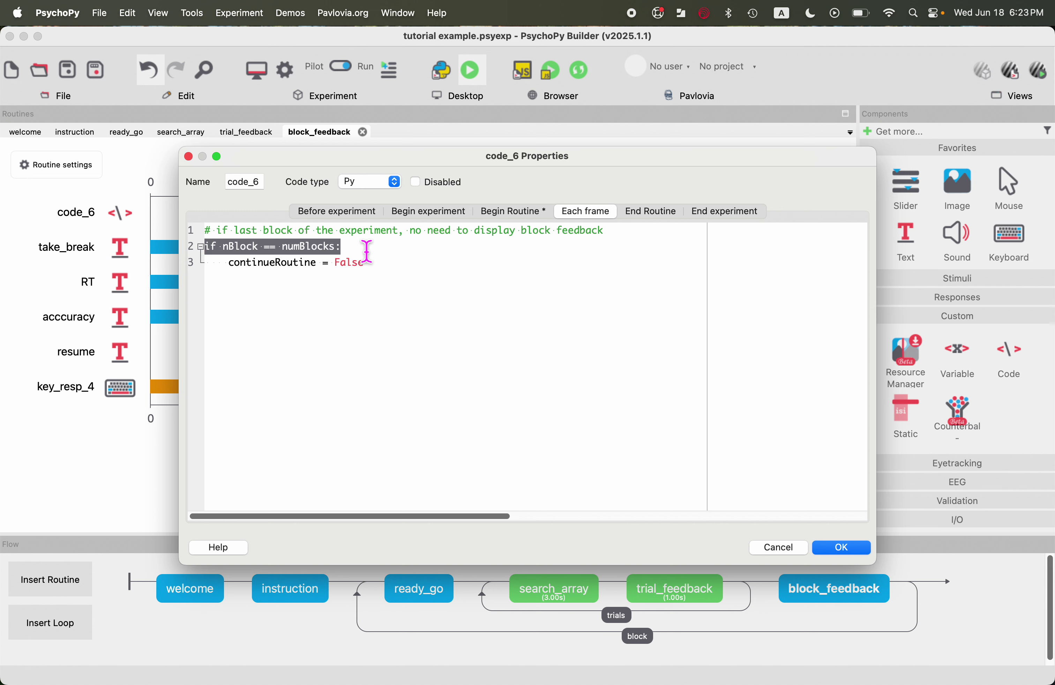
{"action": "left_click", "coordinate": [382, 255]}
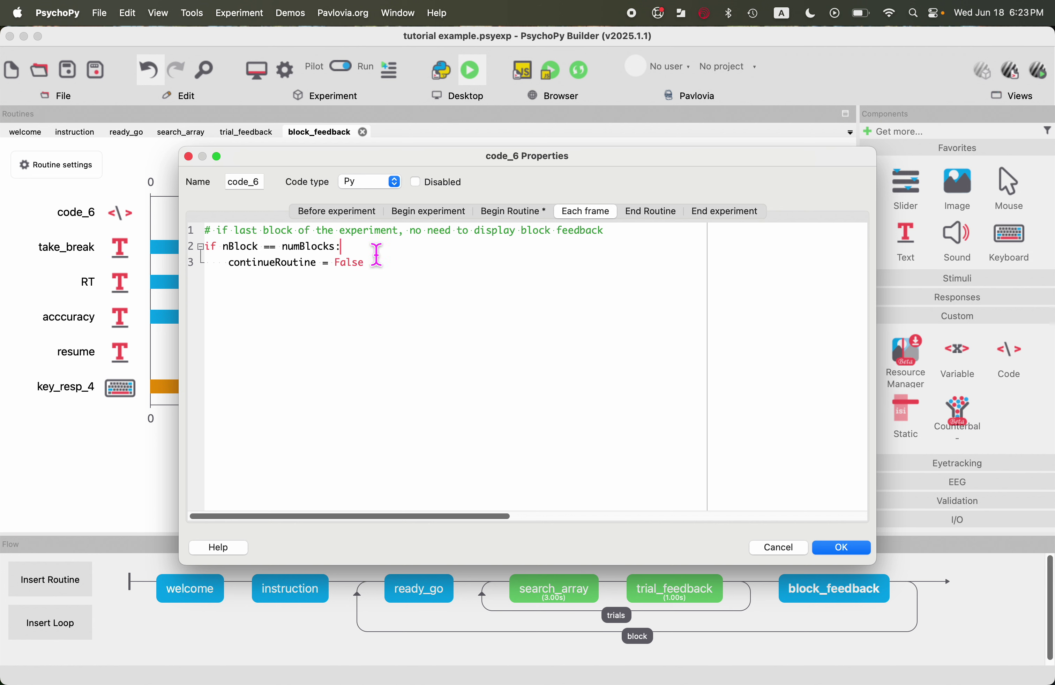
{"action": "left_click", "coordinate": [843, 551]}
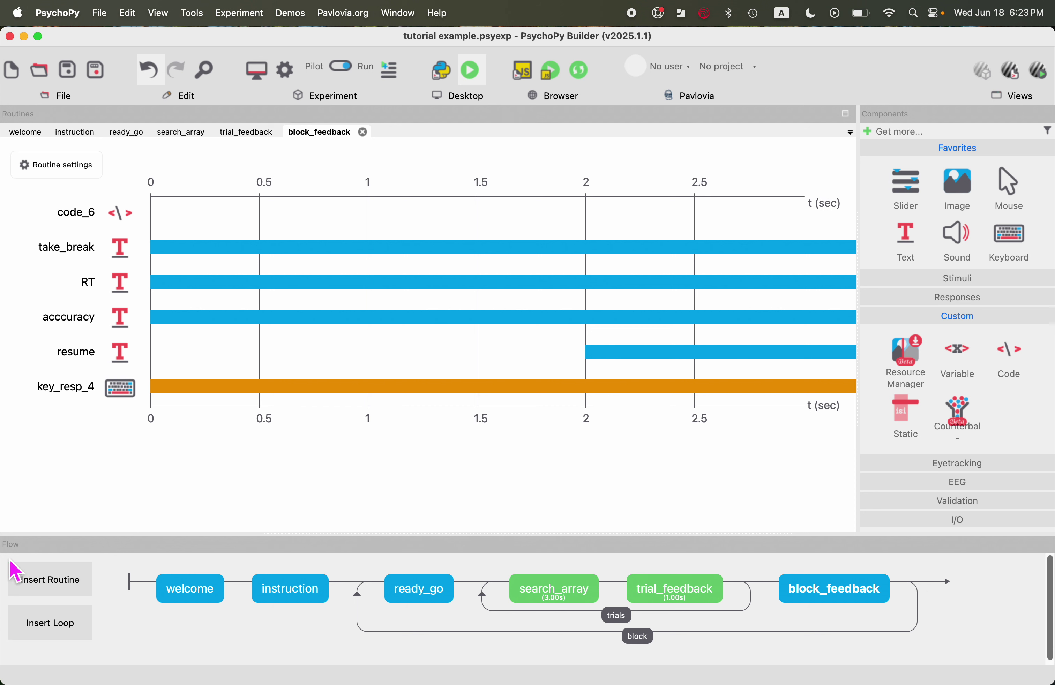
Create a blank routine named bye and insert it at the end of the flow, after the block loop.
{"action": "left_click", "coordinate": [13, 572]}
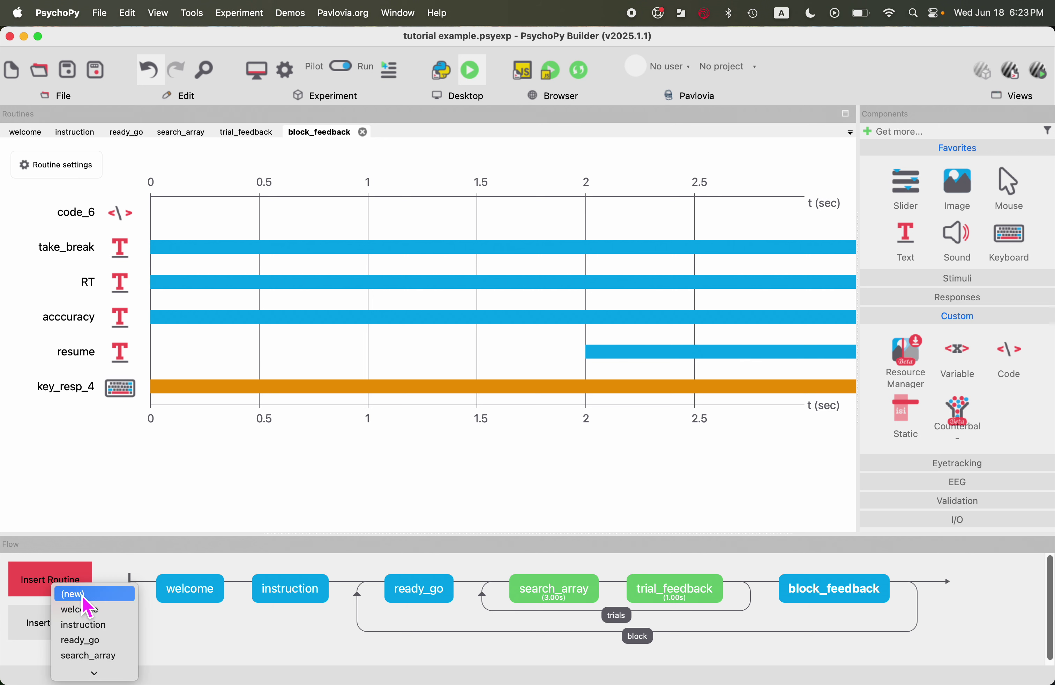
{"action": "left_click", "coordinate": [84, 600]}
{"action": "type", "text": "bye"}
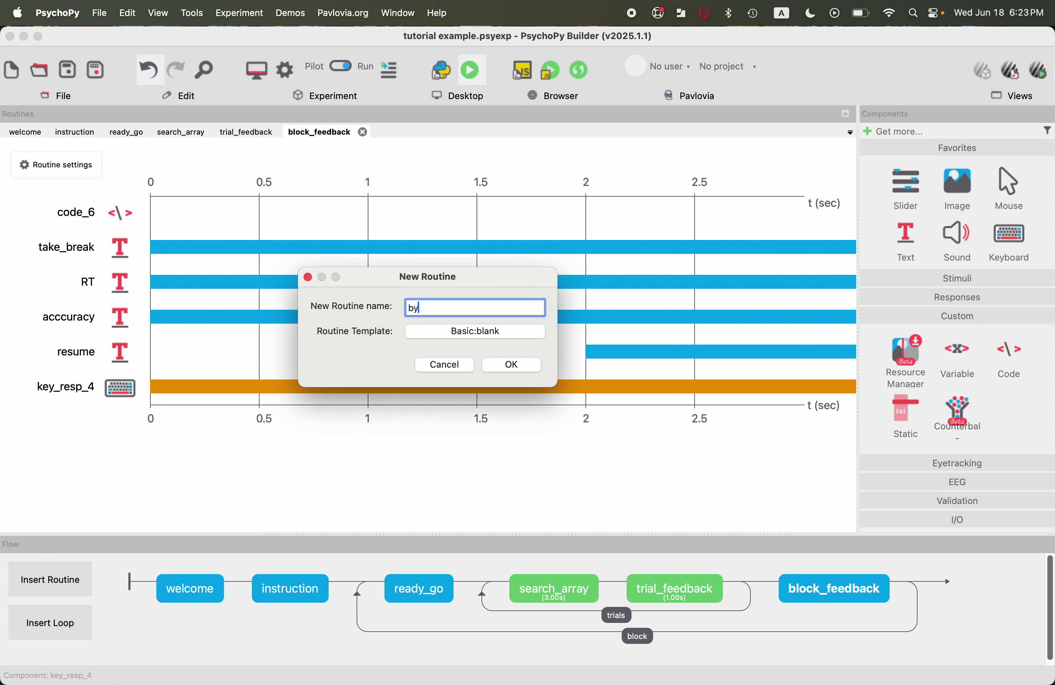
{"action": "left_click", "coordinate": [513, 365]}
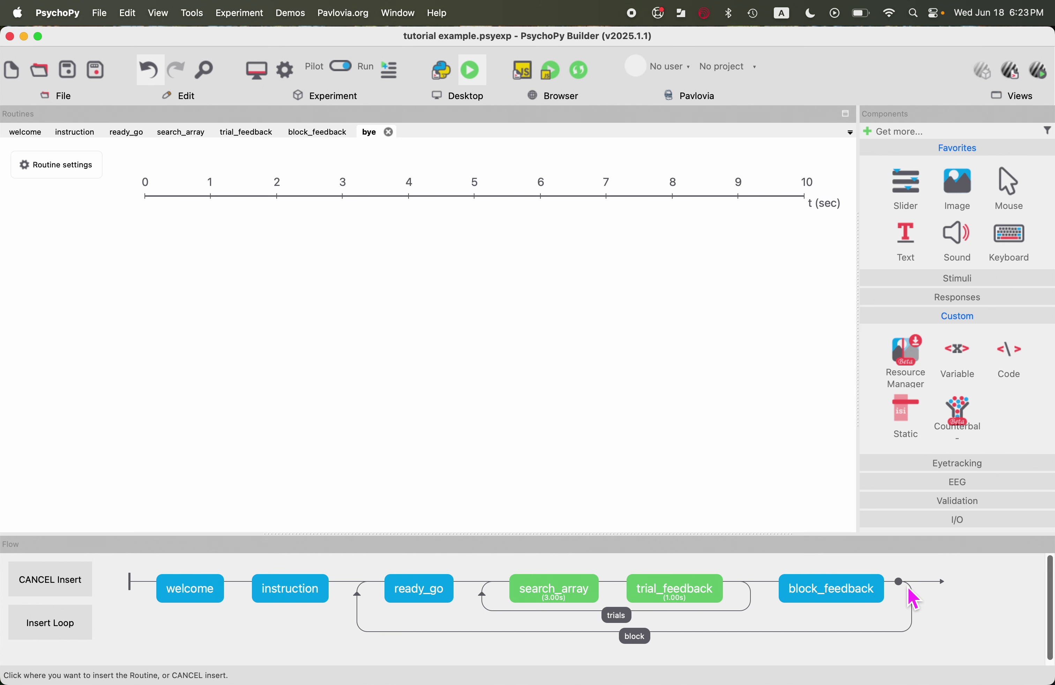
{"action": "left_click", "coordinate": [933, 592]}
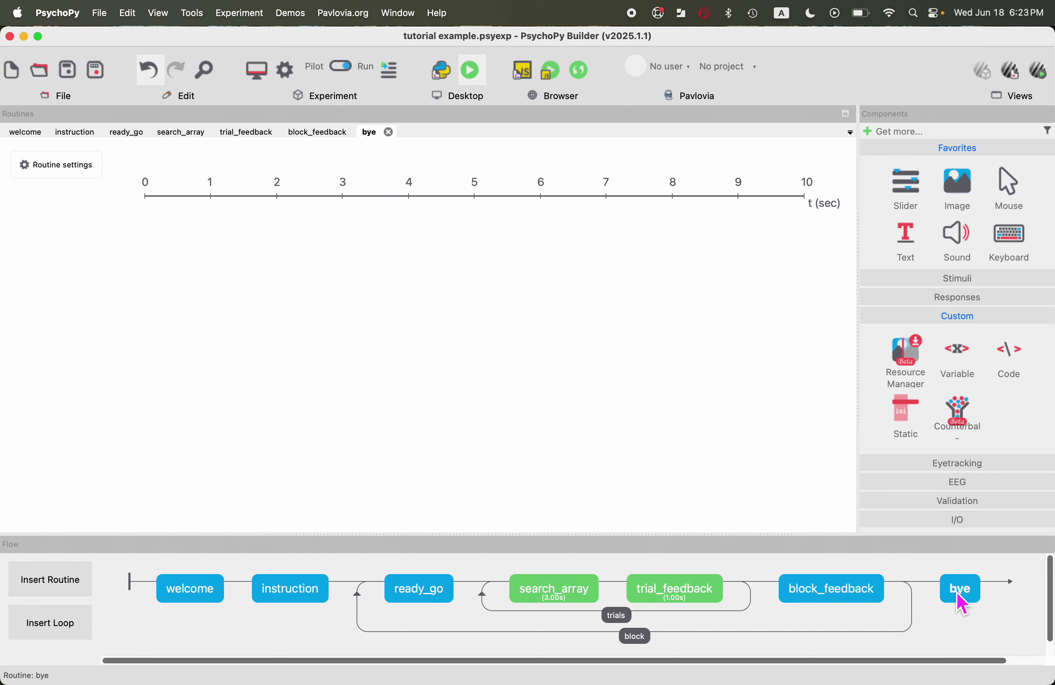
Add a text component to bye with the lines 'Thank you for participating in the experiment!' and 'You have reached the end.'.
{"action": "left_click", "coordinate": [910, 236]}
{"action": "left_click_drag", "start_coordinate": [527, 45], "coordinate": [656, 134]}
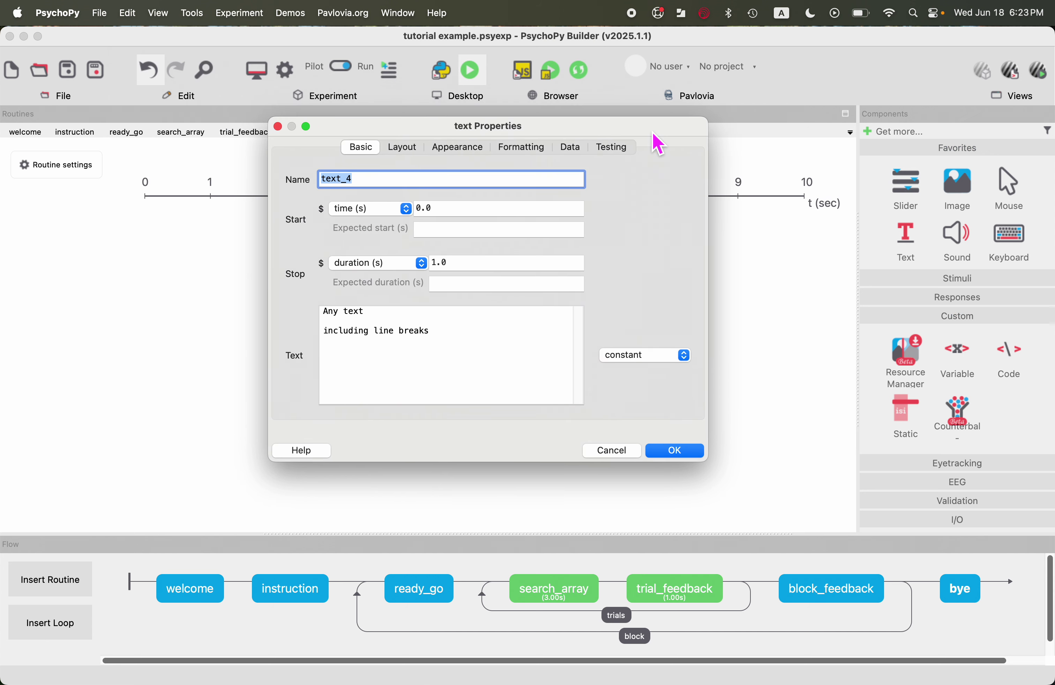
{"action": "left_click", "coordinate": [341, 337]}
{"action": "key", "text": "super+a"}
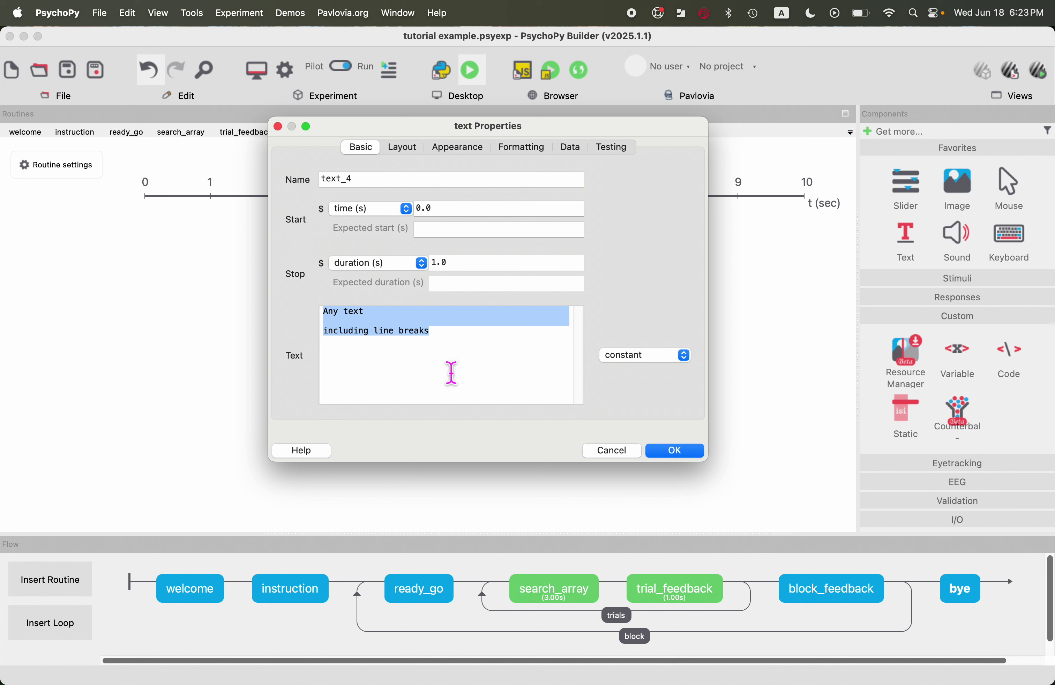
{"action": "key", "text": "BackSpace"}
{"action": "type", "text": "Thank"}
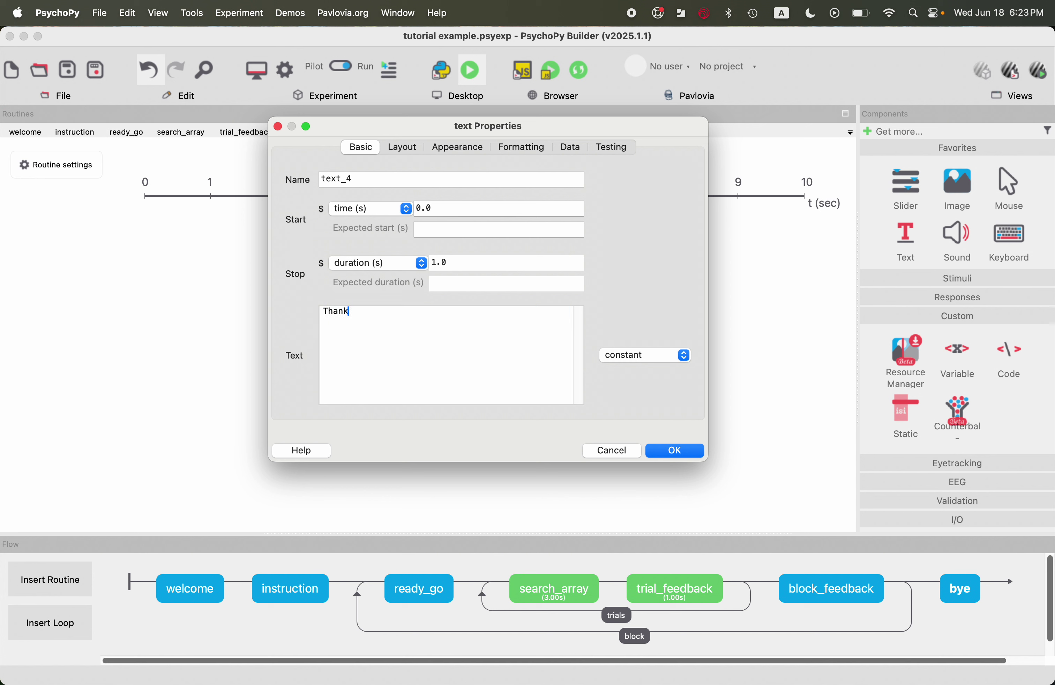
{"action": "type", "text": " you for participating in the experi"}
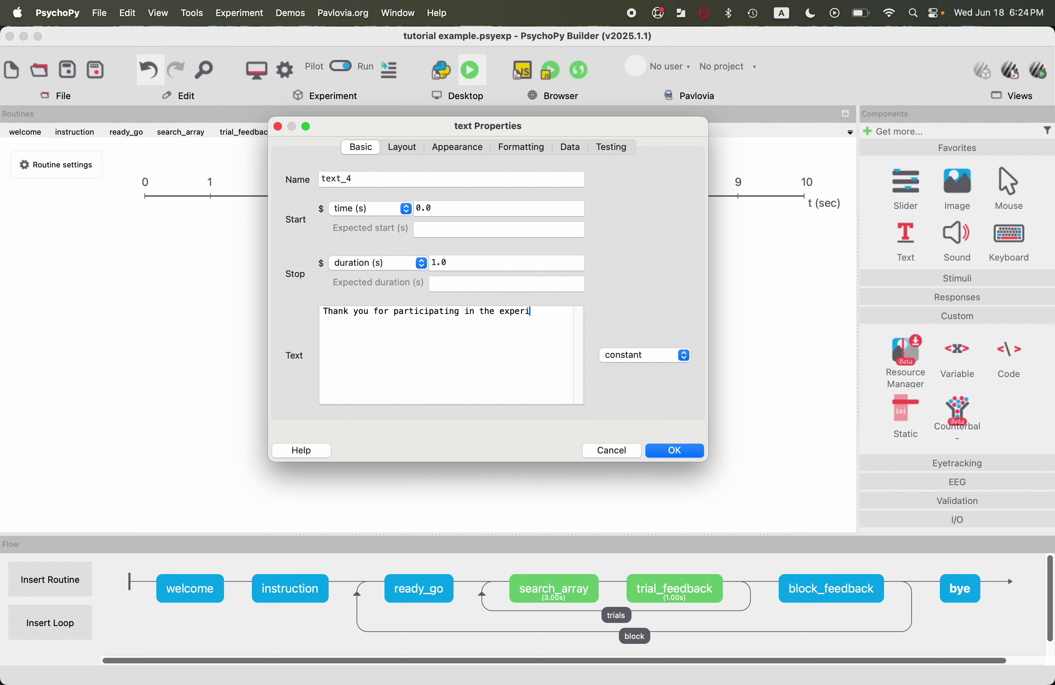
{"action": "type", "text": "ment!"}
{"action": "key", "text": "Return"}
{"action": "type", "text": "You have reached the end."}
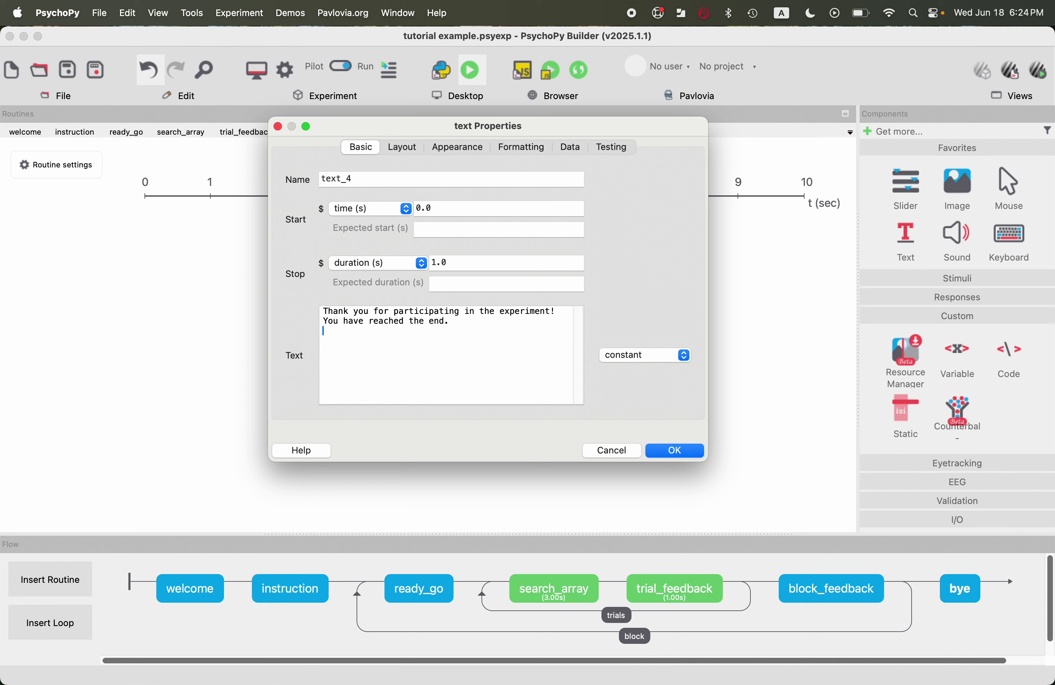
Continue the message with separate paragraphs '[Debrief...]' and 'Please get an experimenter to end the session.'.
{"action": "key", "text": "Return"}
{"action": "key", "text": "BackSpace"}
{"action": "type", "text": "[De"}
{"action": "type", "text": "br"}
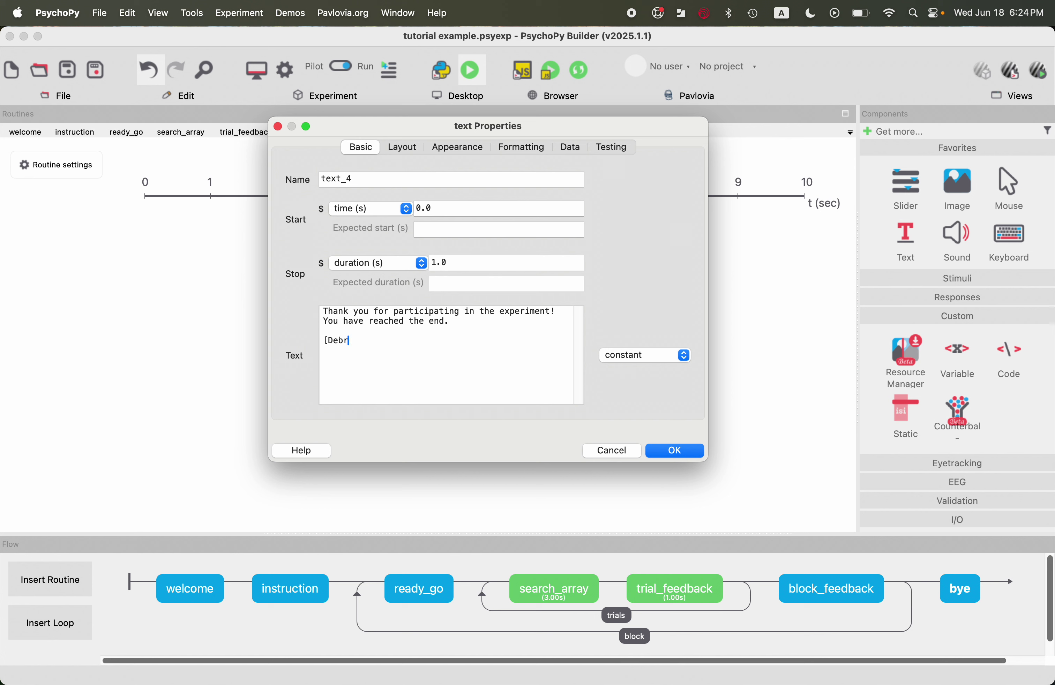
{"action": "type", "text": "ief"}
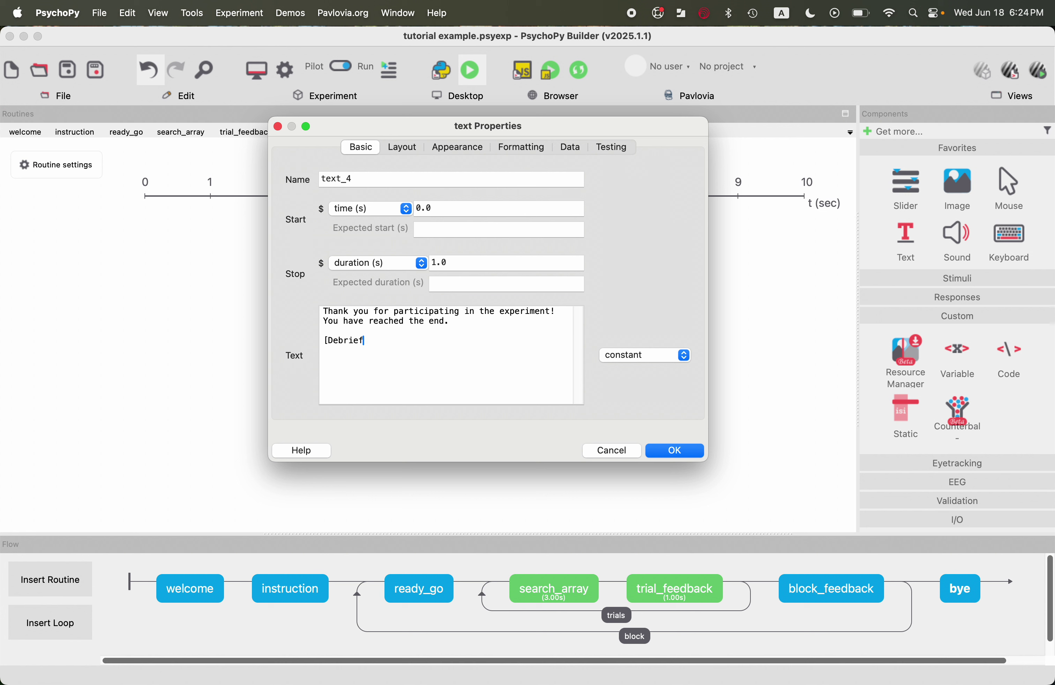
{"action": "type", "text": "...]"}
{"action": "key", "text": "Return"}
{"action": "key", "text": "Return"}
{"action": "type", "text": "Please get"}
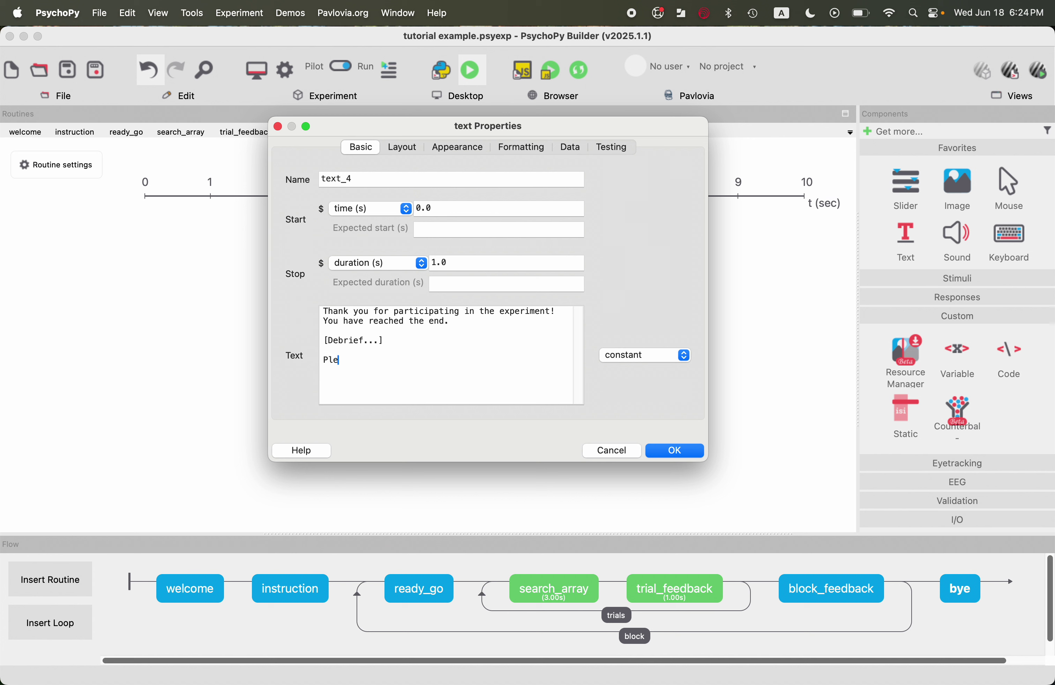
{"action": "type", "text": "an experiment "}
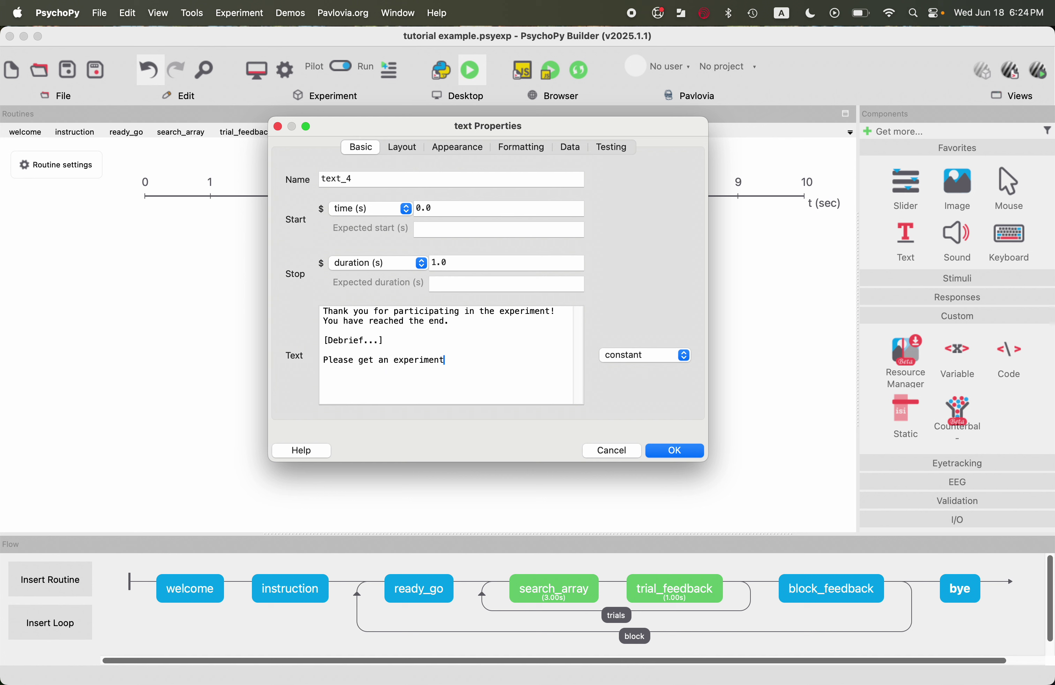
{"action": "type", "text": "er to end the see"}
{"action": "type", "text": "sion."}
Clear the goodbye text's stop duration and set its wrap width to 20.
{"action": "left_click", "coordinate": [432, 265]}
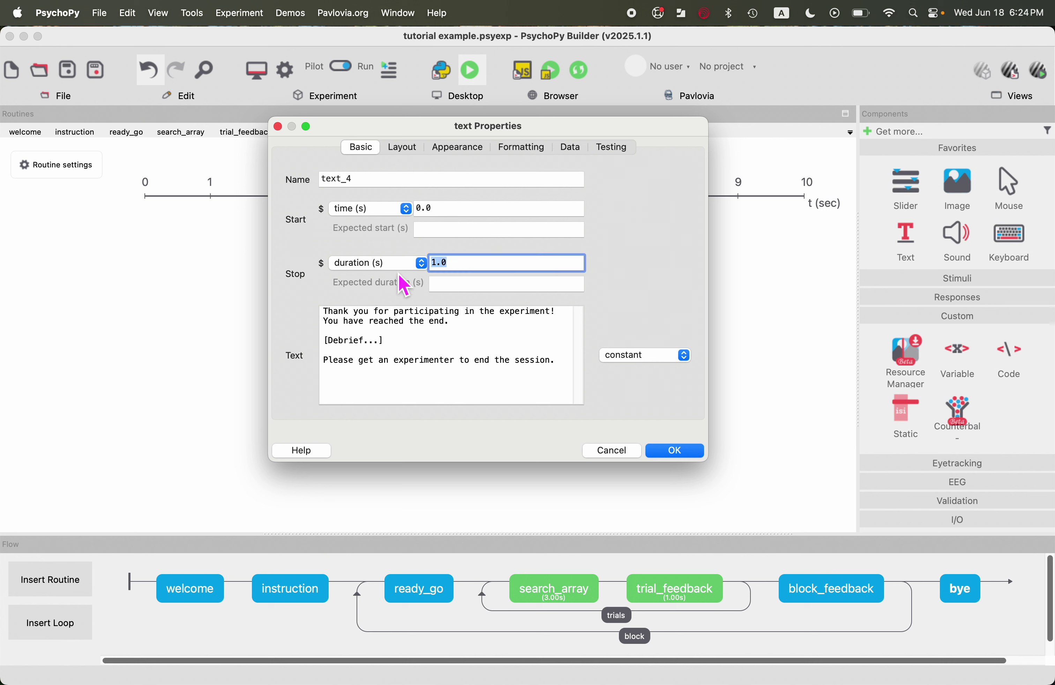
{"action": "type", "text": "="}
{"action": "left_click", "coordinate": [406, 149]}
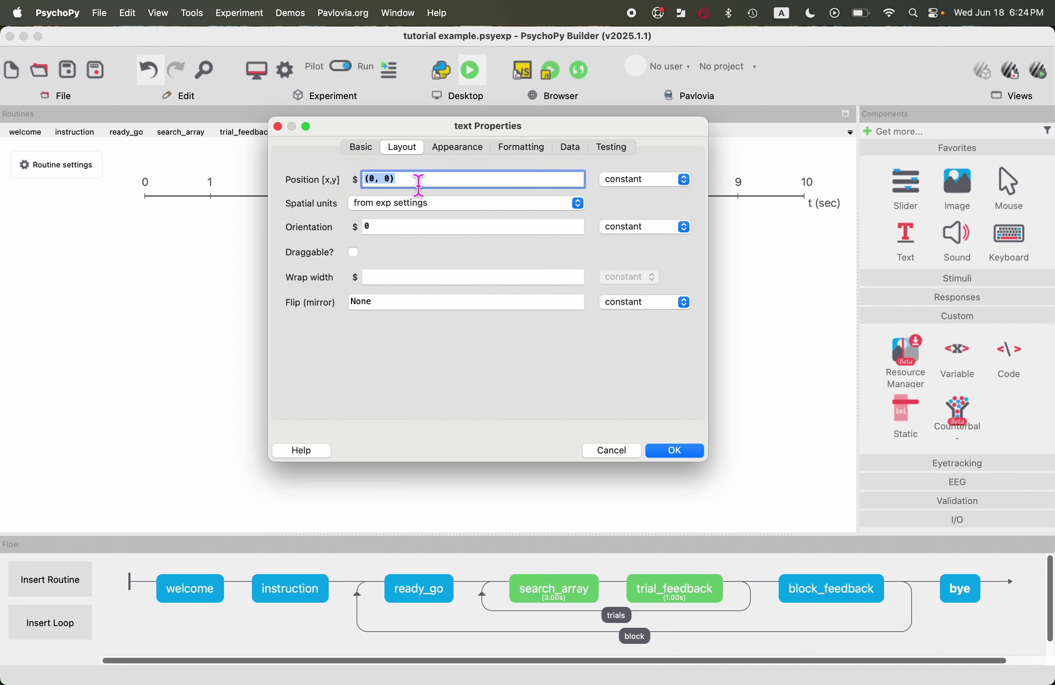
{"action": "left_click", "coordinate": [420, 282]}
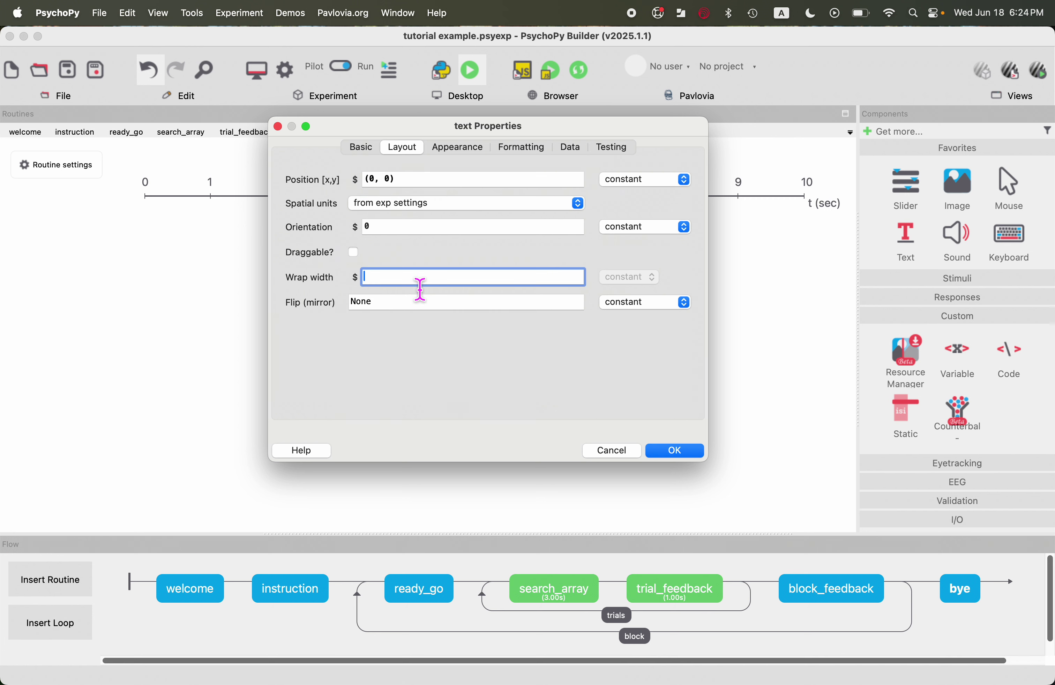
{"action": "type", "text": "20"}
Set the goodbye text's letter height to 1 and save the text component.
{"action": "left_click", "coordinate": [488, 152]}
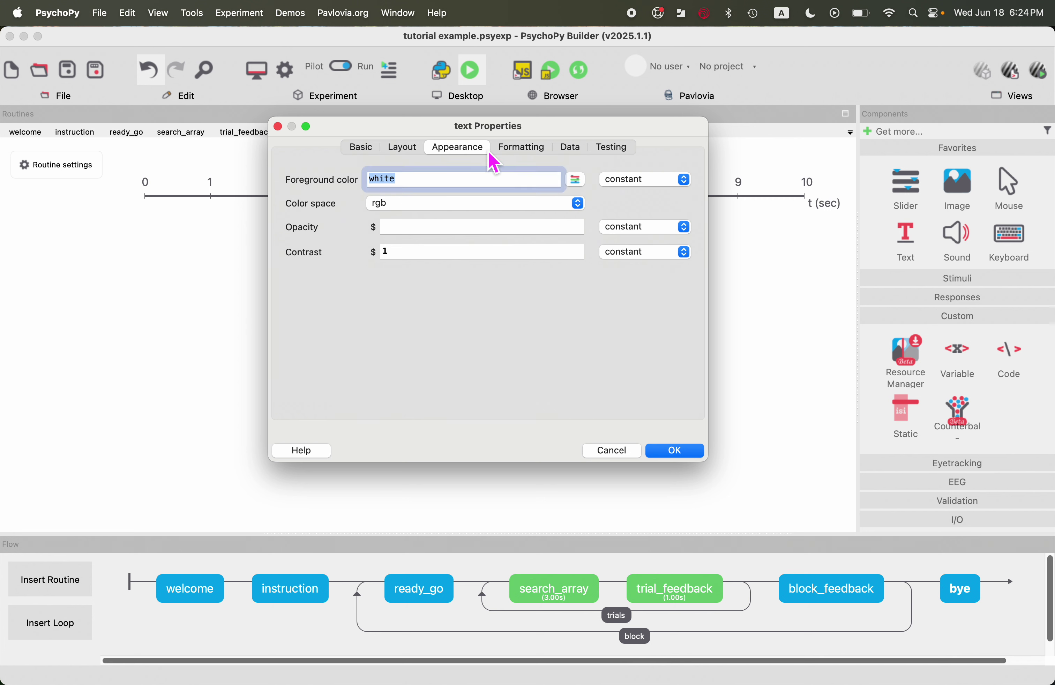
{"action": "left_click", "coordinate": [521, 151]}
{"action": "left_click_drag", "start_coordinate": [414, 208], "coordinate": [361, 211]}
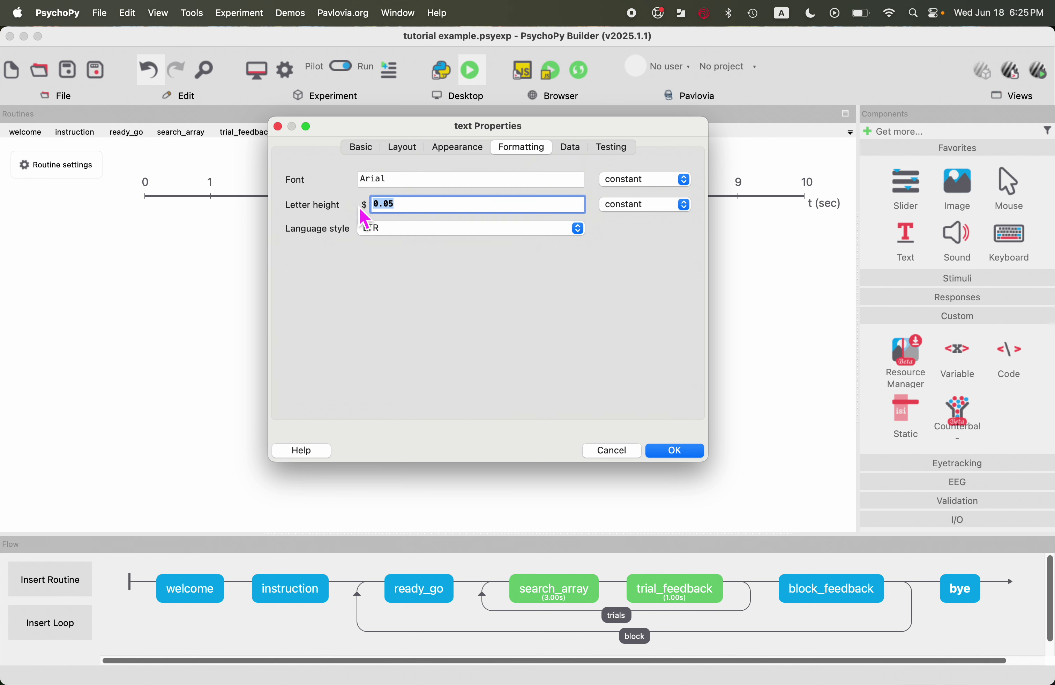
{"action": "type", "text": "1"}
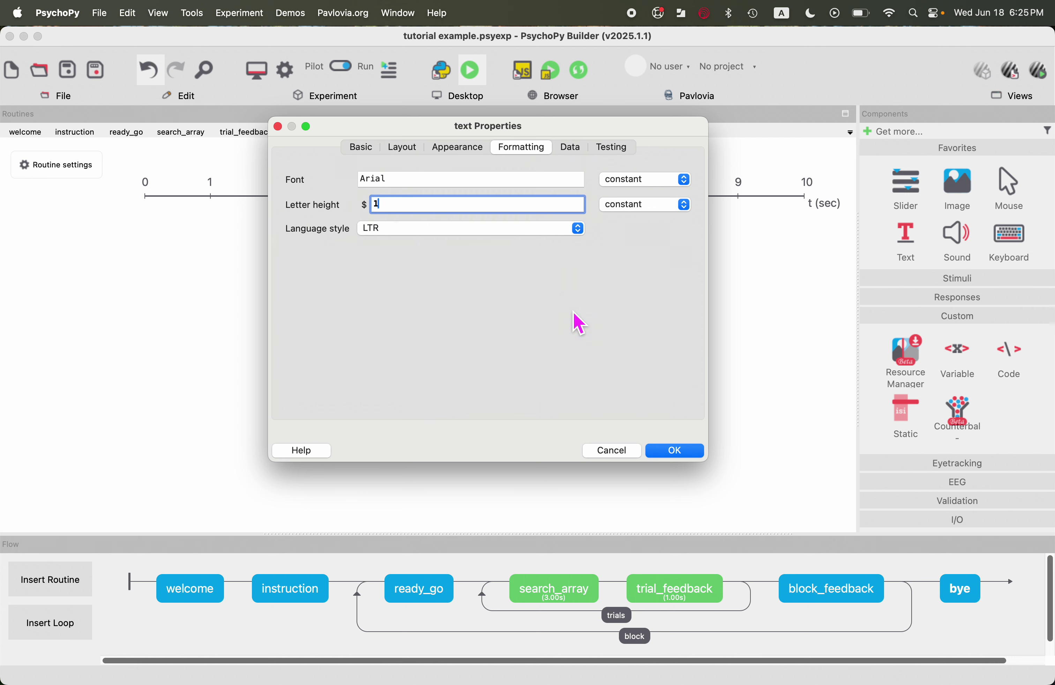
{"action": "left_click", "coordinate": [667, 452]}
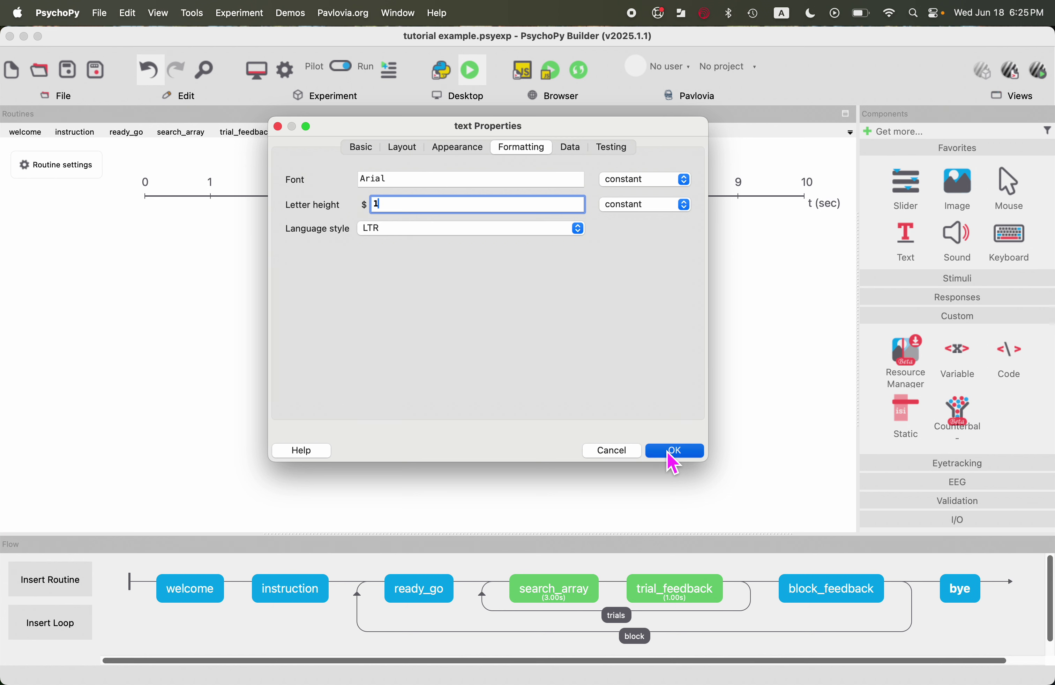
{"action": "left_click", "coordinate": [670, 456]}
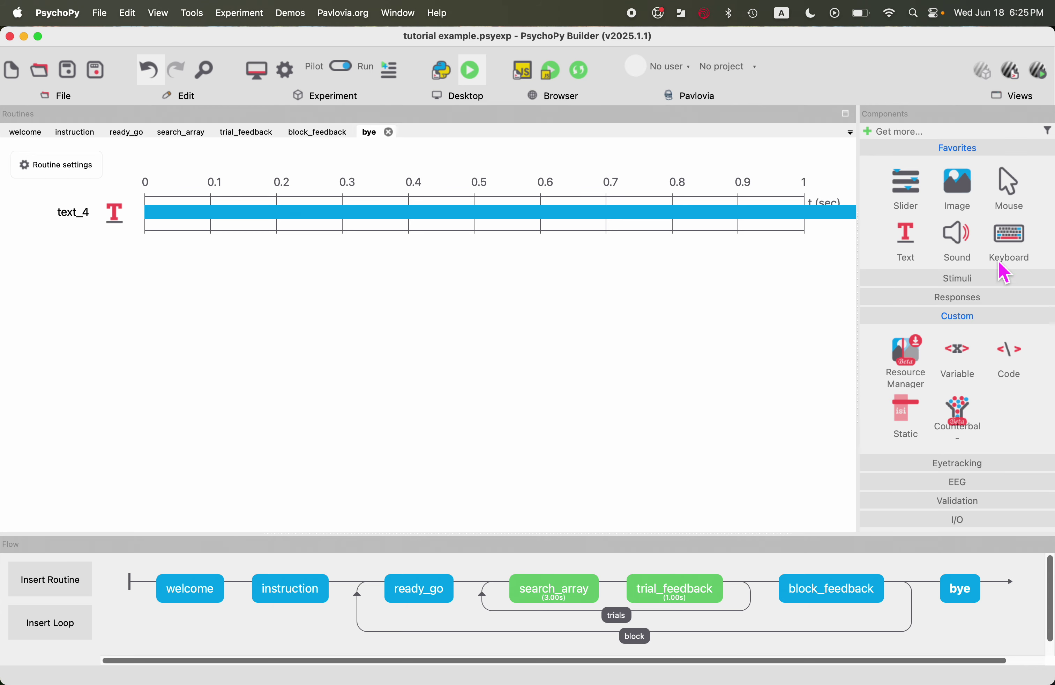
Add a keyboard component to the bye routine and clear its allowed keys.
{"action": "left_click", "coordinate": [1012, 251]}
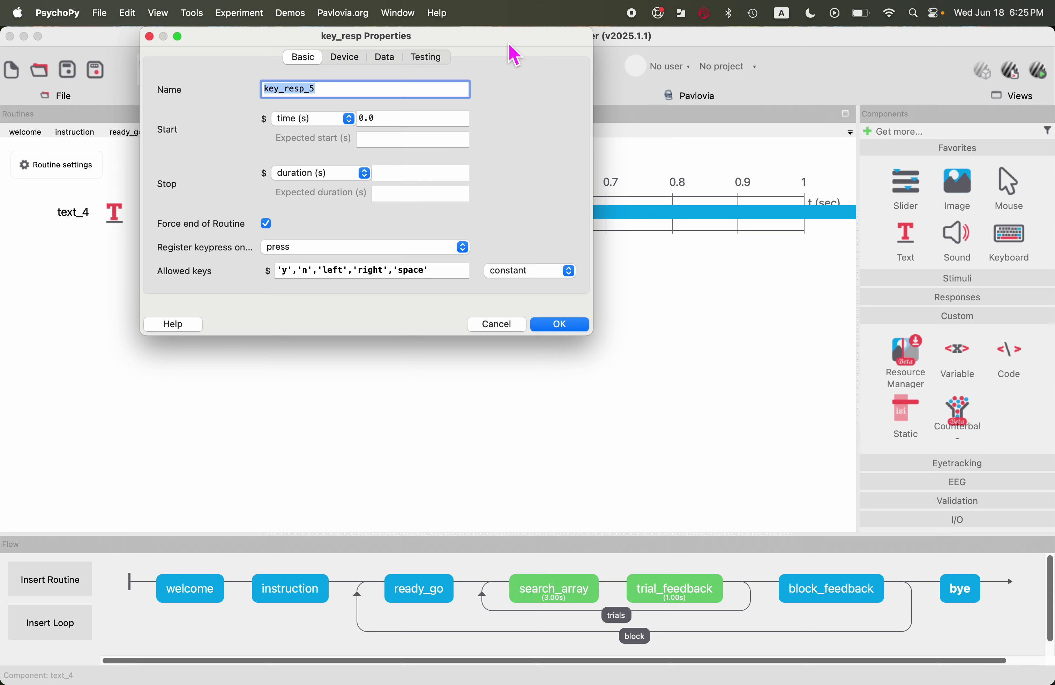
{"action": "left_click_drag", "start_coordinate": [508, 44], "coordinate": [685, 223]}
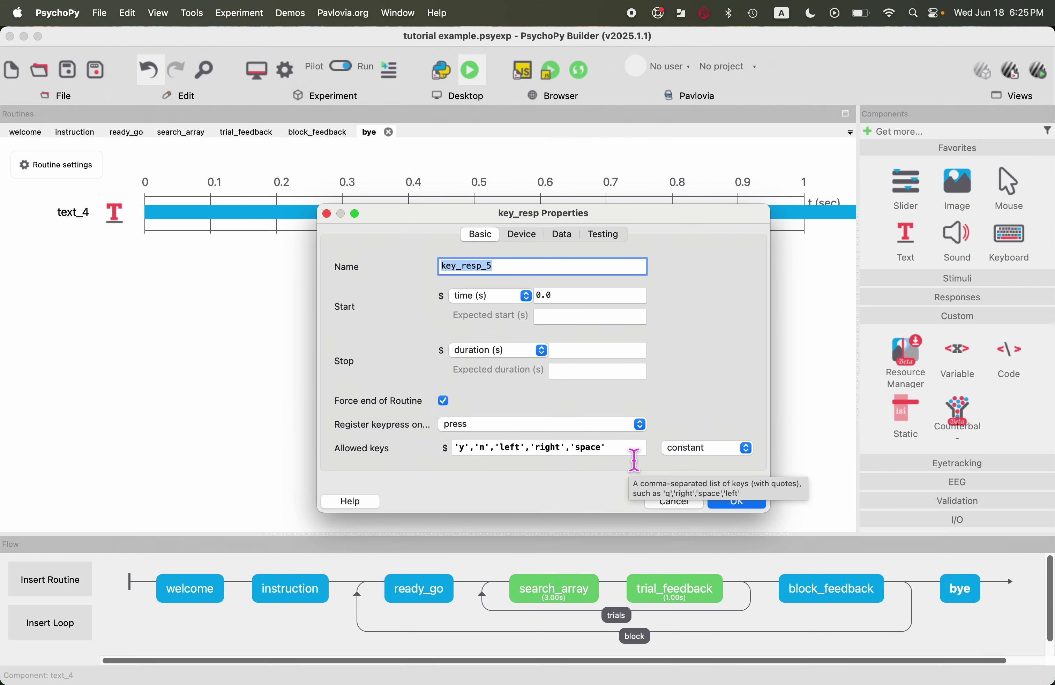
{"action": "left_click_drag", "start_coordinate": [635, 459], "coordinate": [461, 464]}
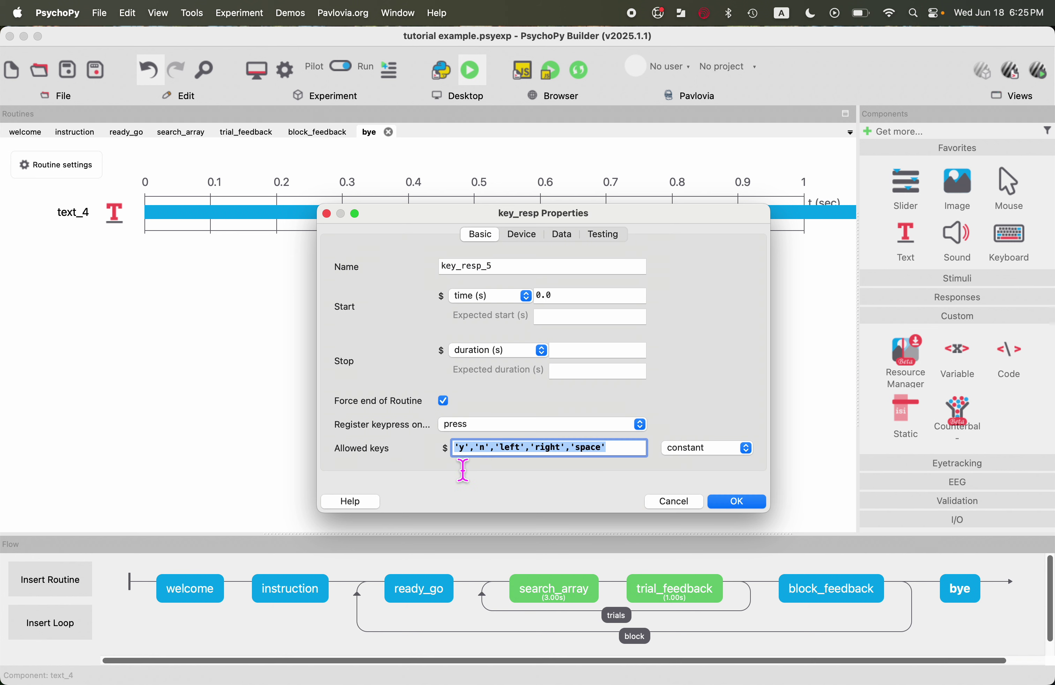
{"action": "key", "text": "BackSpace"}
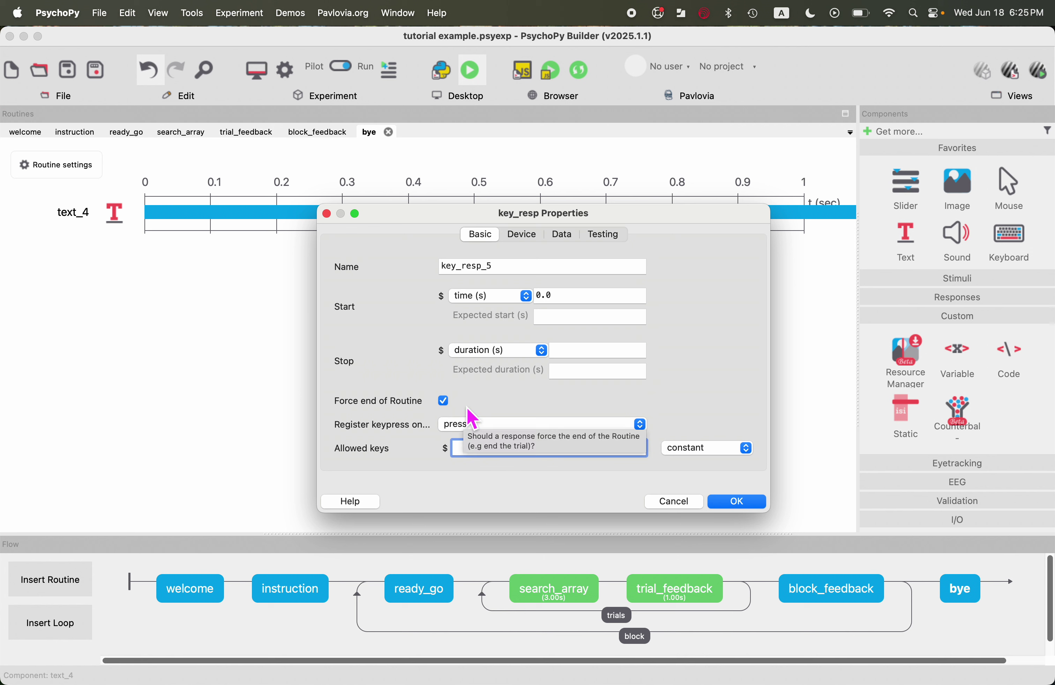
Set the bye keyboard component to store nothing and save it.
{"action": "left_click", "coordinate": [528, 245]}
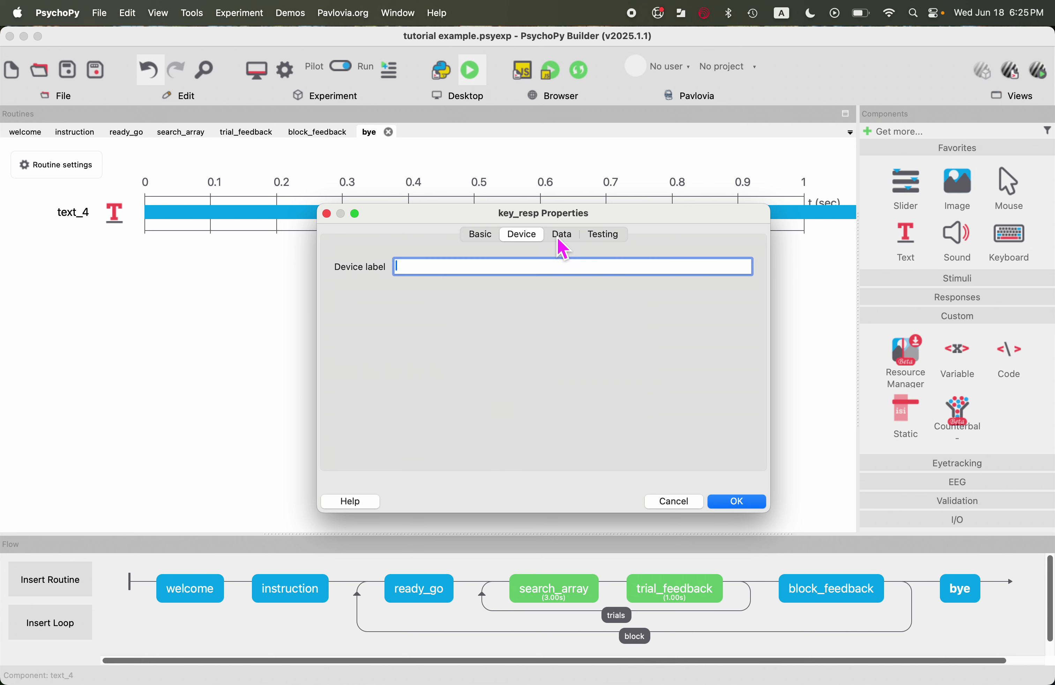
{"action": "left_click", "coordinate": [565, 244]}
{"action": "left_click", "coordinate": [559, 267]}
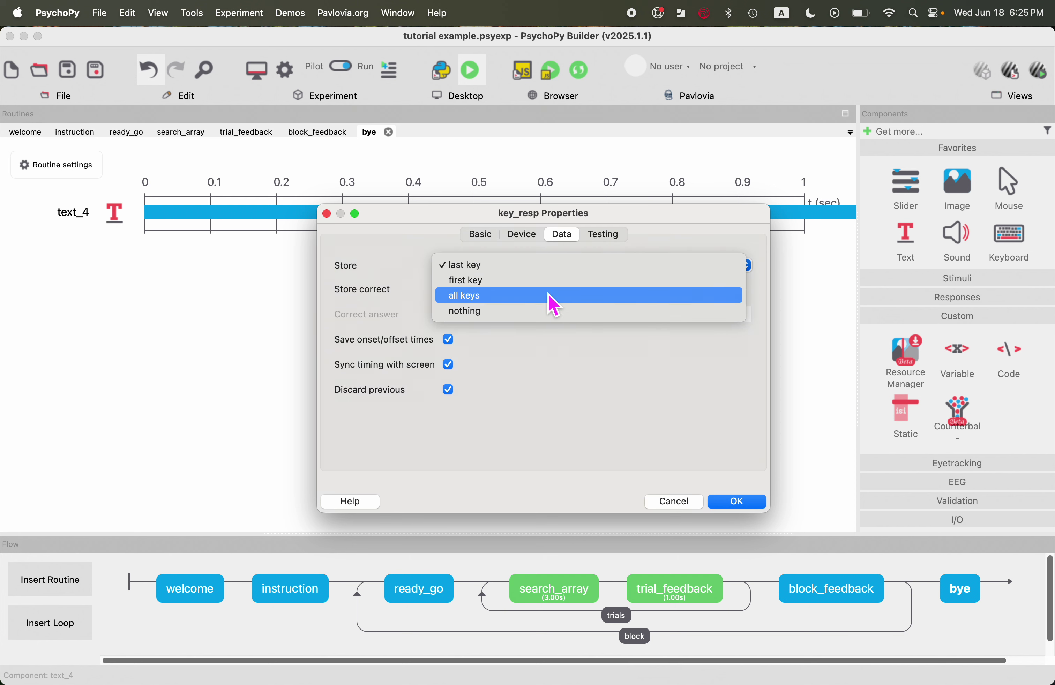
{"action": "left_click", "coordinate": [477, 311]}
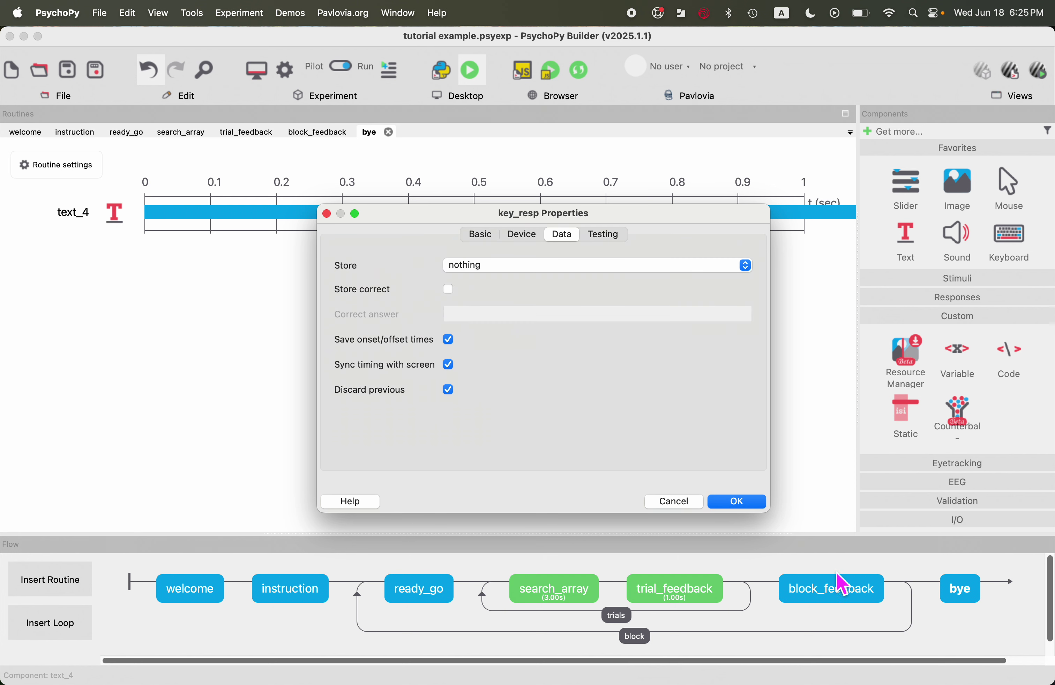
{"action": "left_click", "coordinate": [739, 503]}
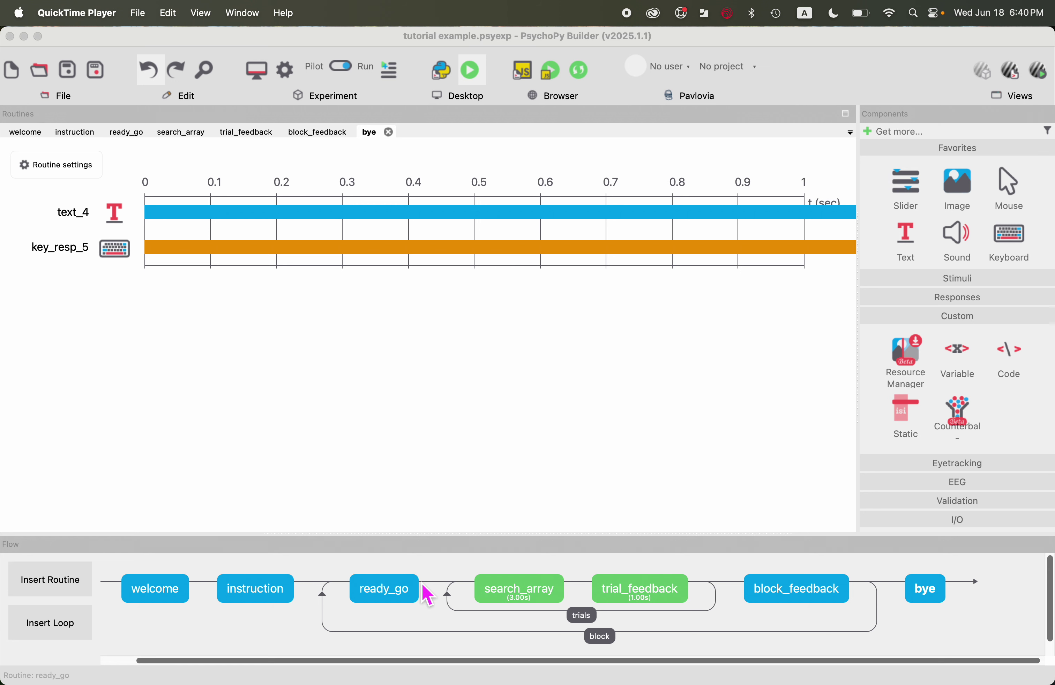
Insert a second search_array routine between the block loop and bye, and open the routine.
{"action": "left_click", "coordinate": [66, 584]}
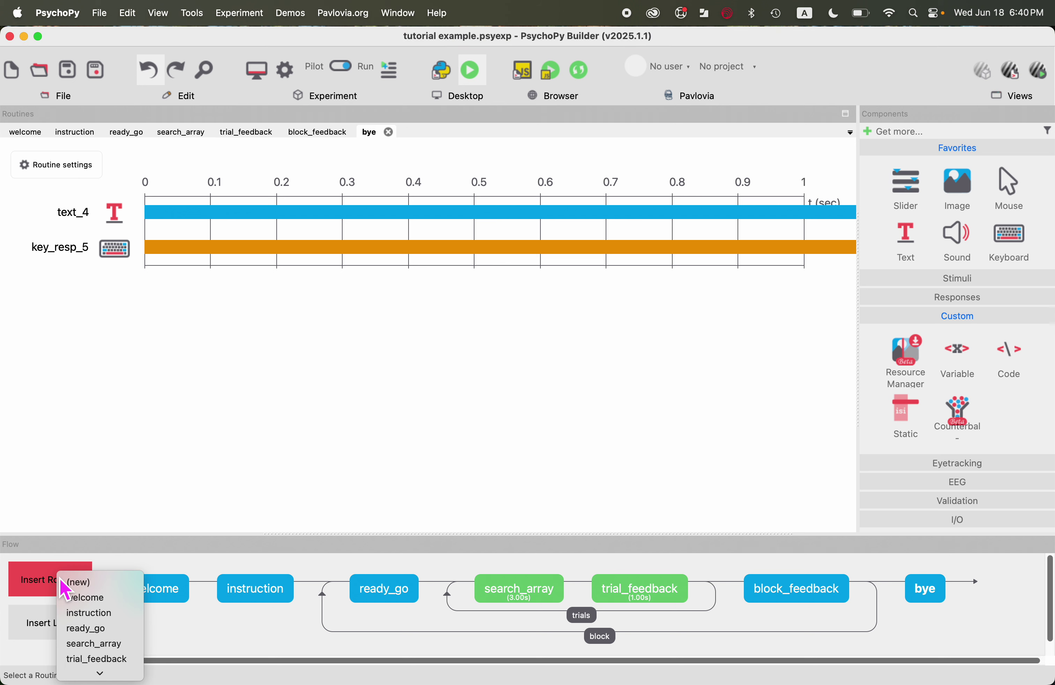
{"action": "left_click", "coordinate": [104, 649]}
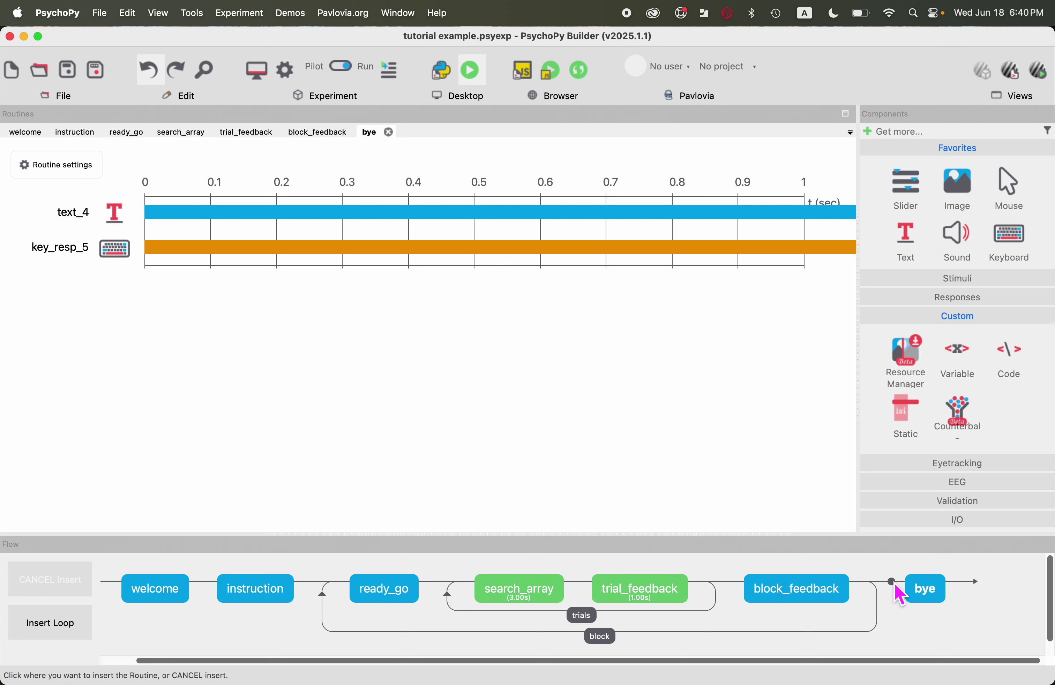
{"action": "left_click", "coordinate": [900, 594]}
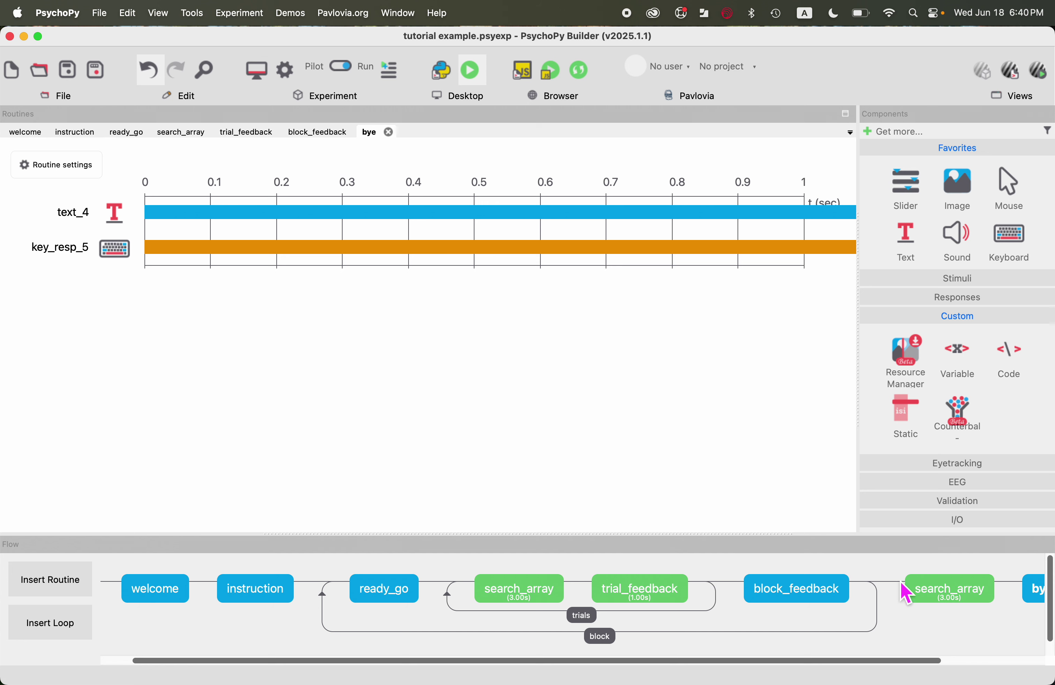
{"action": "left_click", "coordinate": [954, 598]}
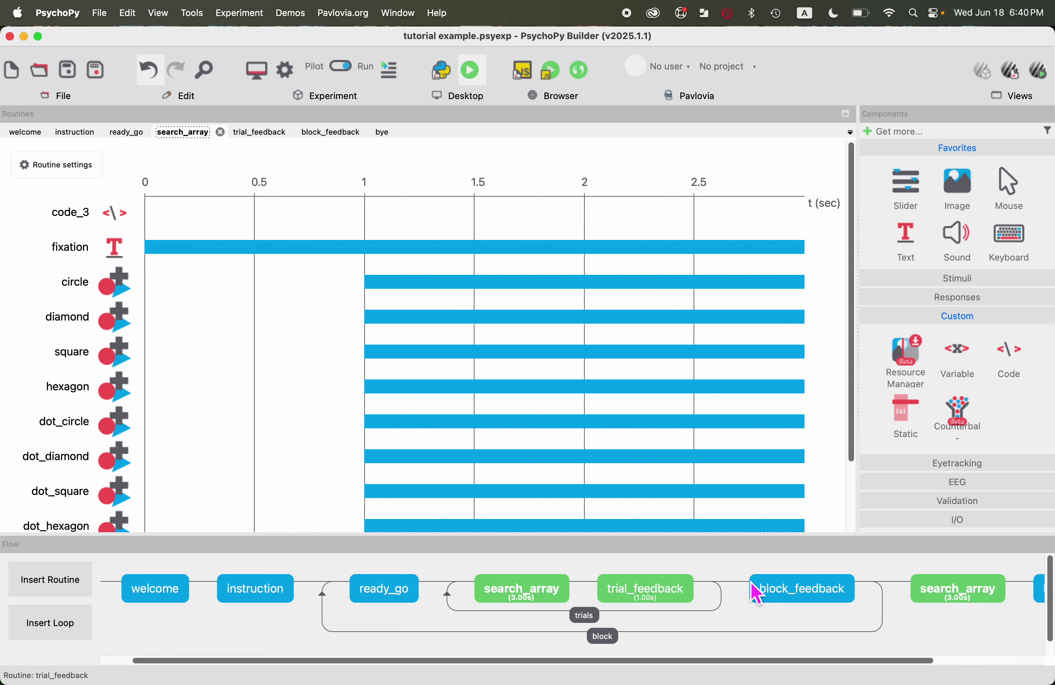
Enclose the second search_array routine, between the block loop and bye, in a new loop with the default settings.
{"action": "left_click", "coordinate": [23, 632]}
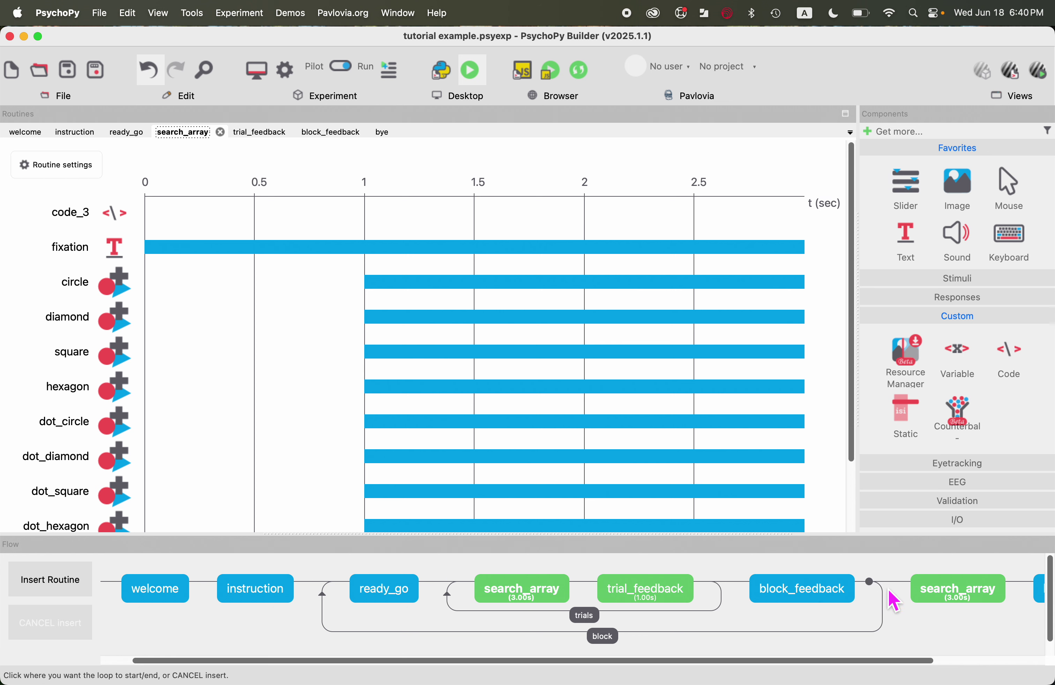
{"action": "left_click", "coordinate": [1019, 592]}
{"action": "left_click", "coordinate": [900, 597]}
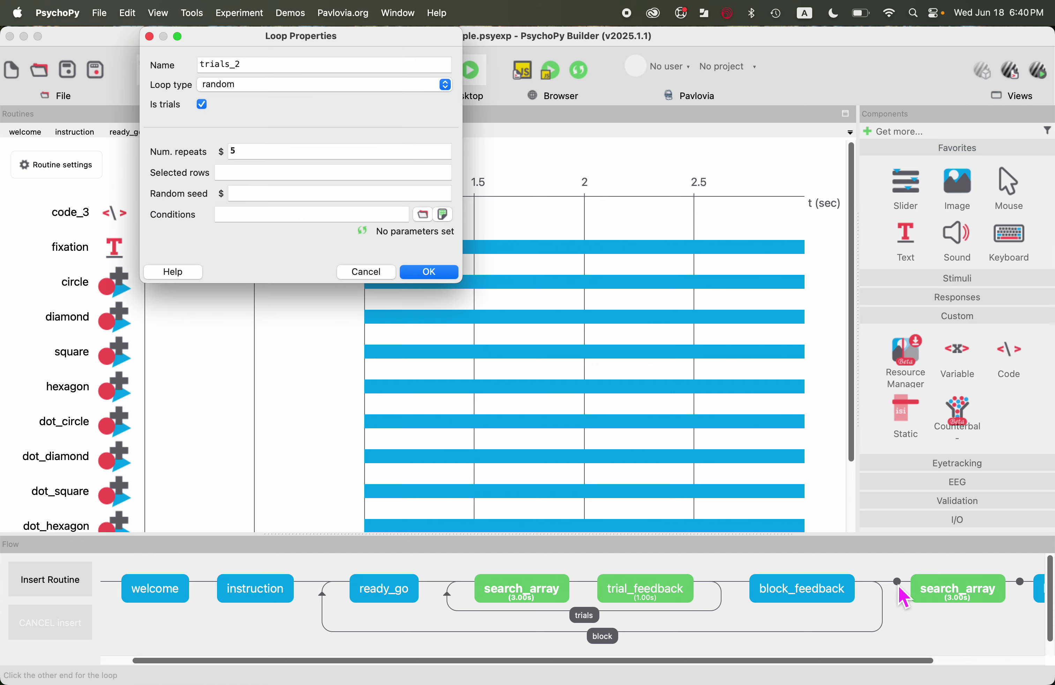
{"action": "left_click", "coordinate": [437, 273]}
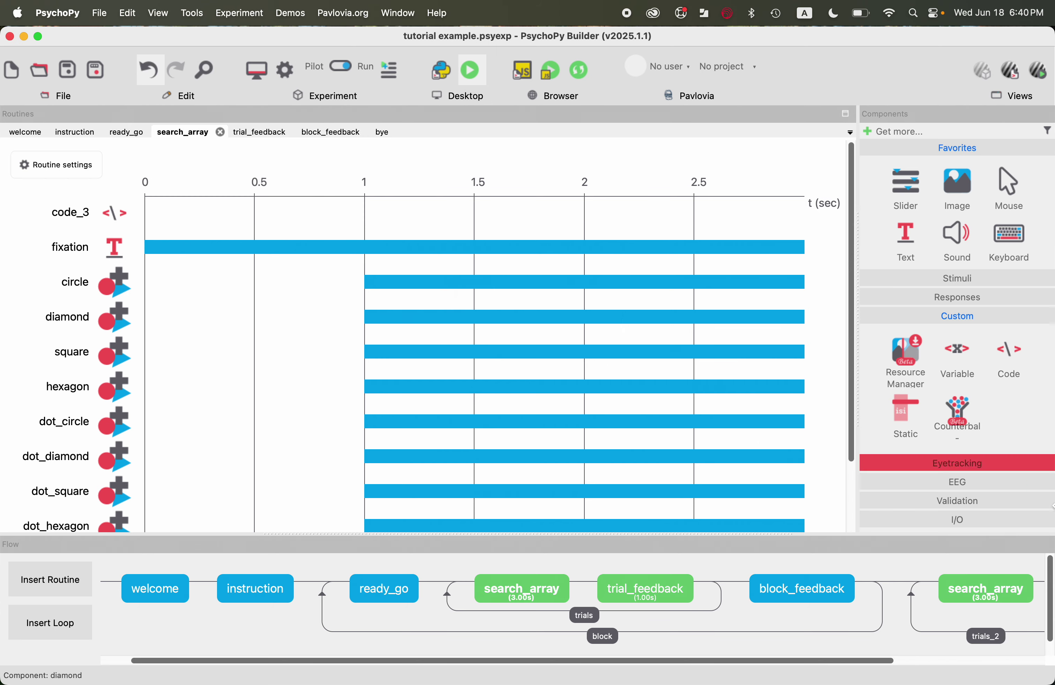
{"action": "left_click_drag", "start_coordinate": [855, 662], "coordinate": [931, 662]}
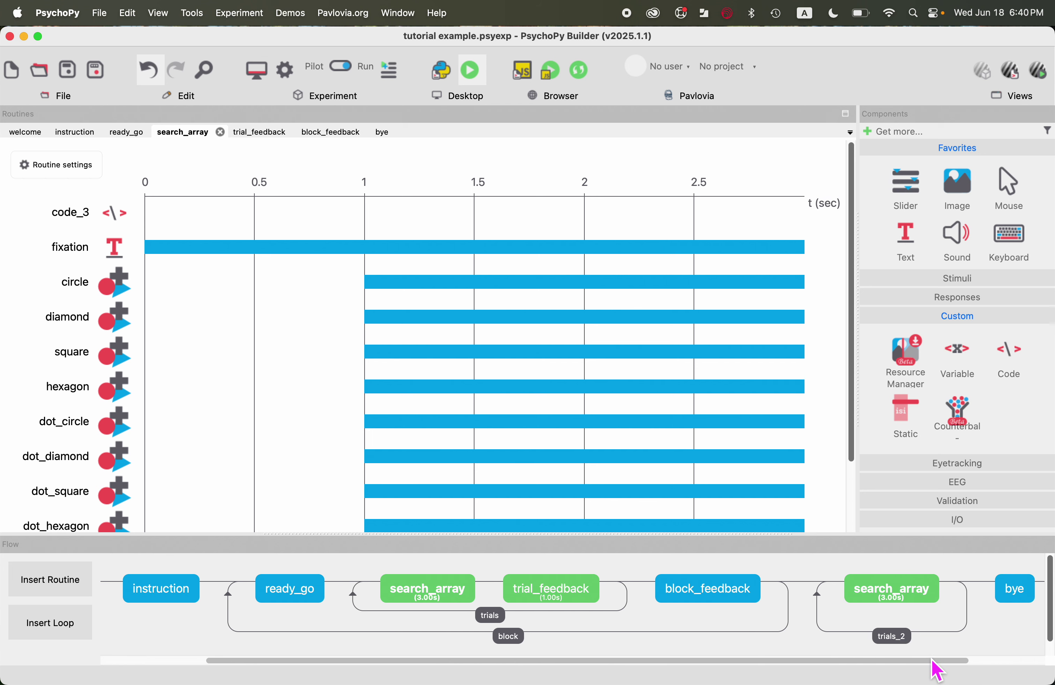
Review the Begin experiment code in the reused search_array routine's code component and close it.
{"action": "left_click", "coordinate": [900, 591]}
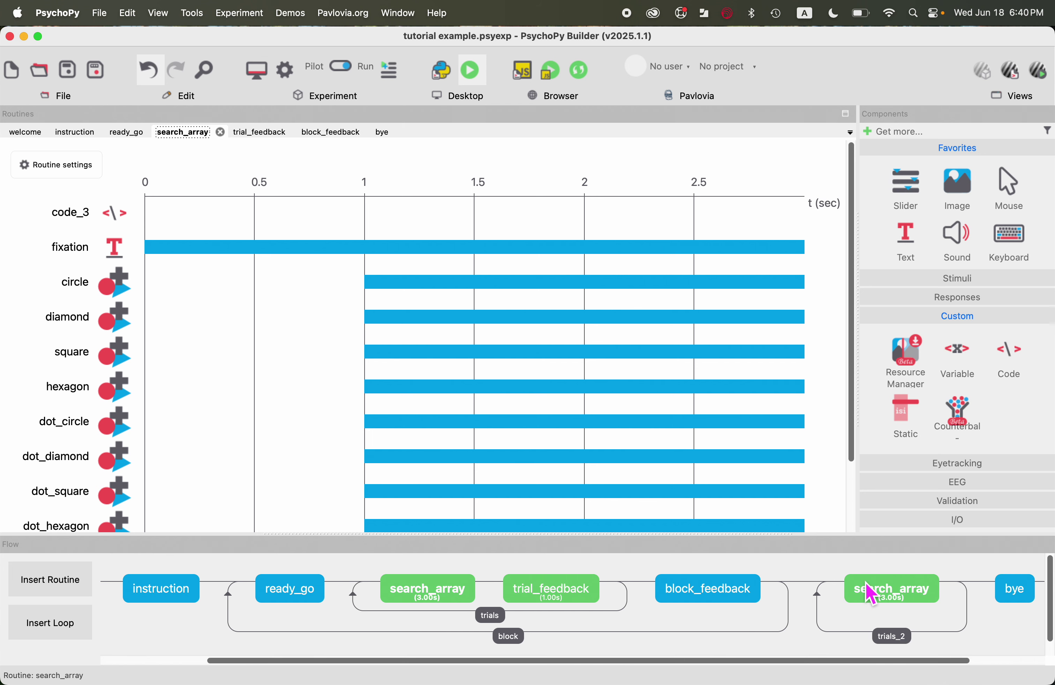
{"action": "left_click", "coordinate": [115, 217]}
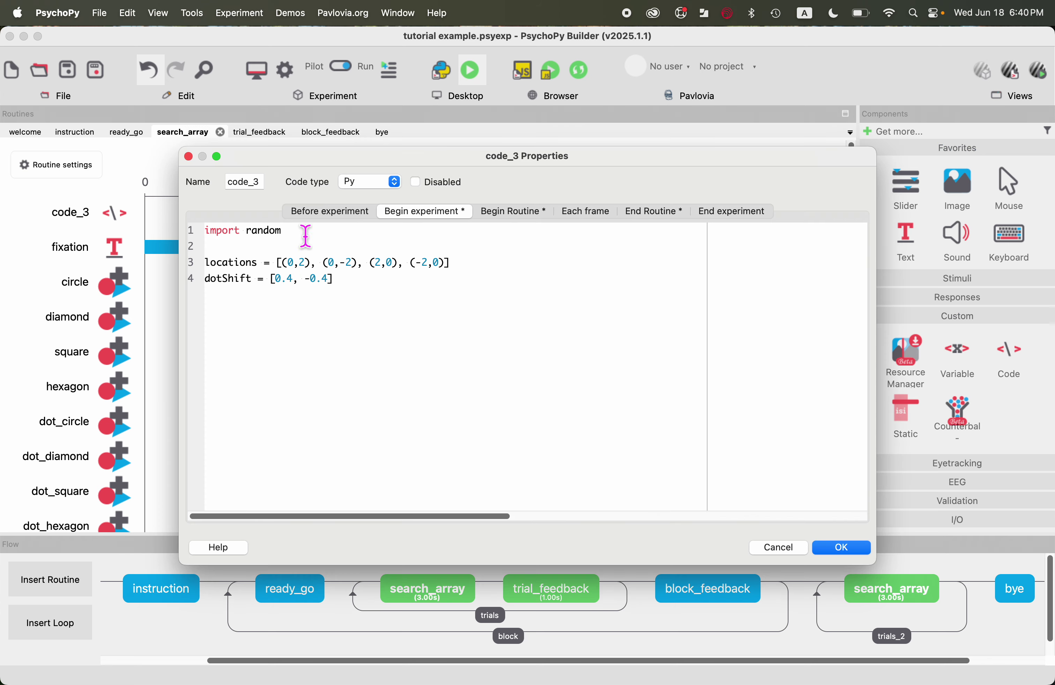
{"action": "left_click", "coordinate": [816, 549]}
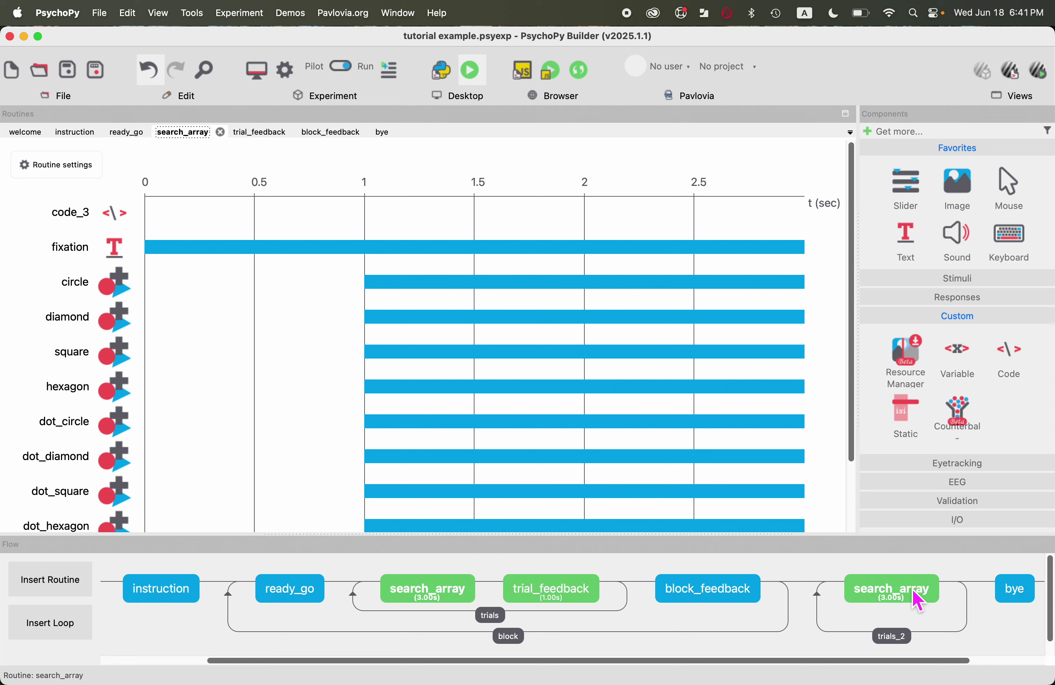
Remove the second search_array routine from the flow together with the loop around it.
{"action": "right_click", "coordinate": [918, 606]}
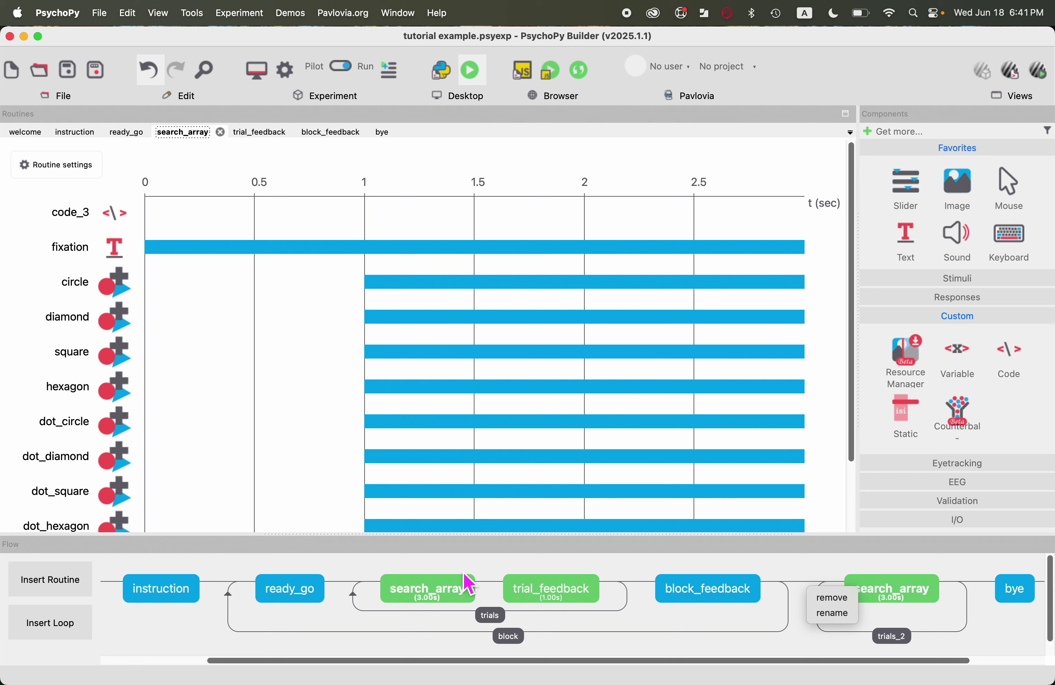
{"action": "left_click", "coordinate": [841, 603]}
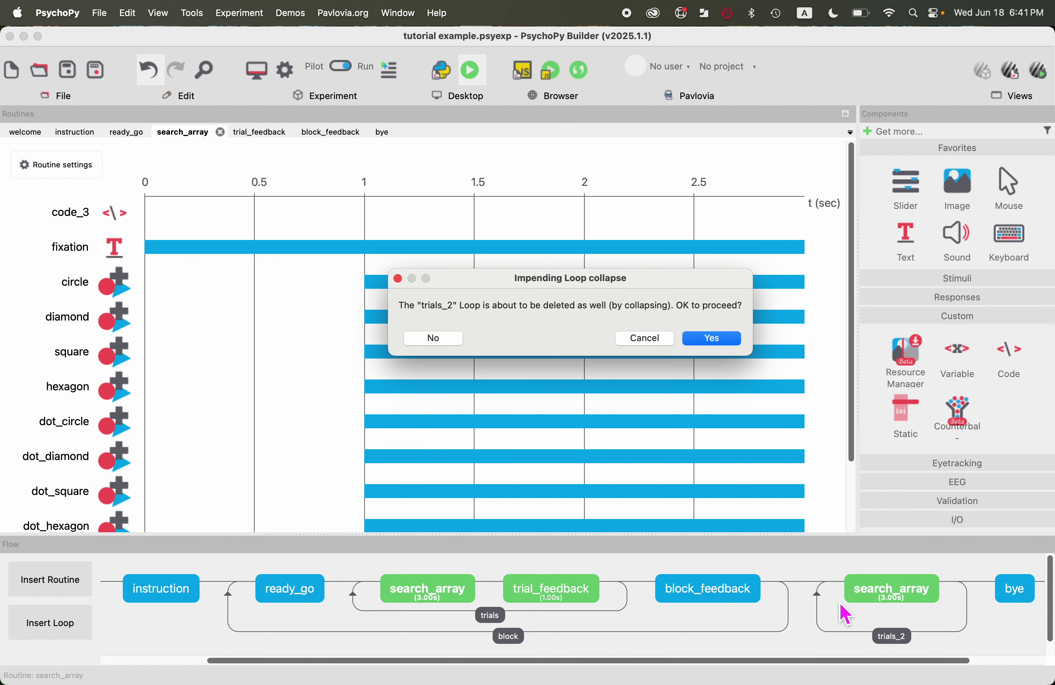
{"action": "left_click", "coordinate": [715, 339]}
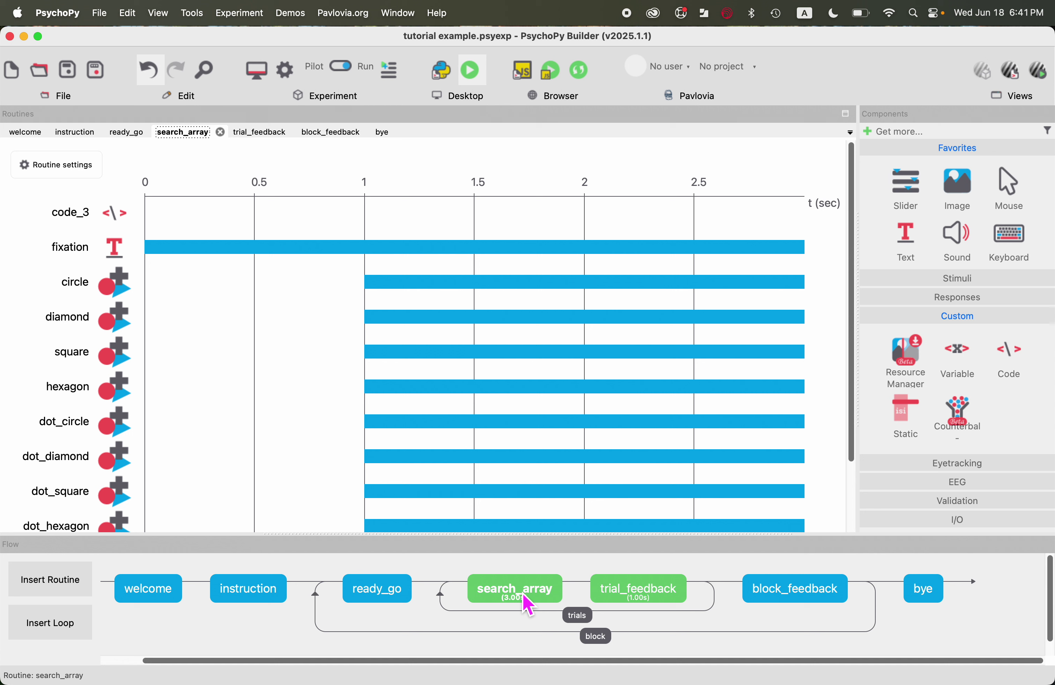
{"action": "right_click", "coordinate": [528, 606]}
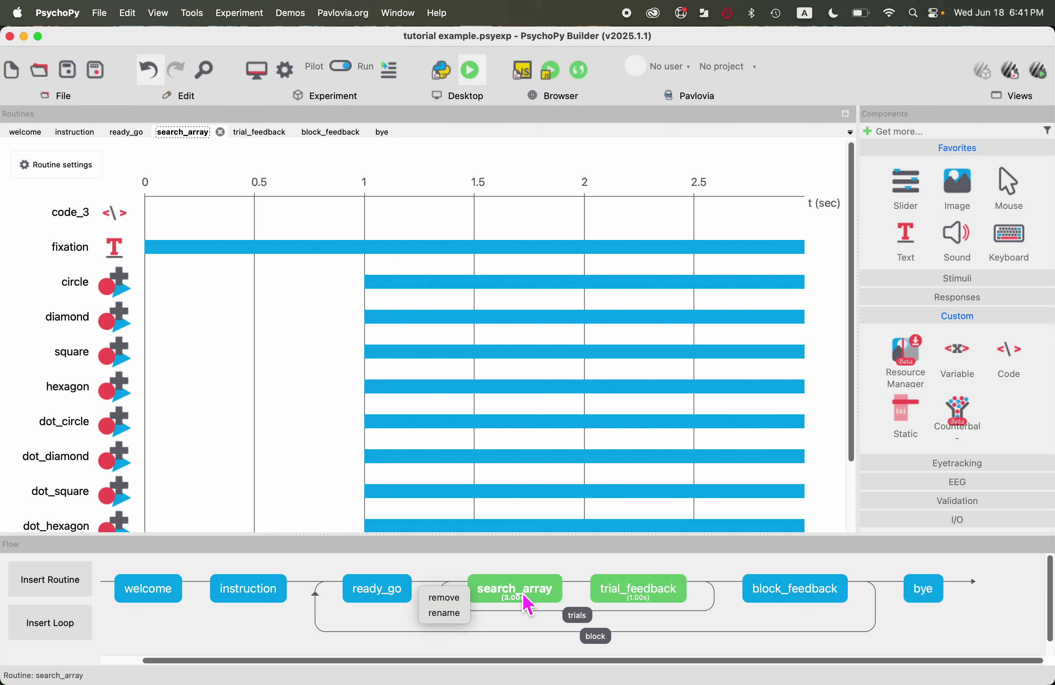
{"action": "right_click", "coordinate": [527, 609]}
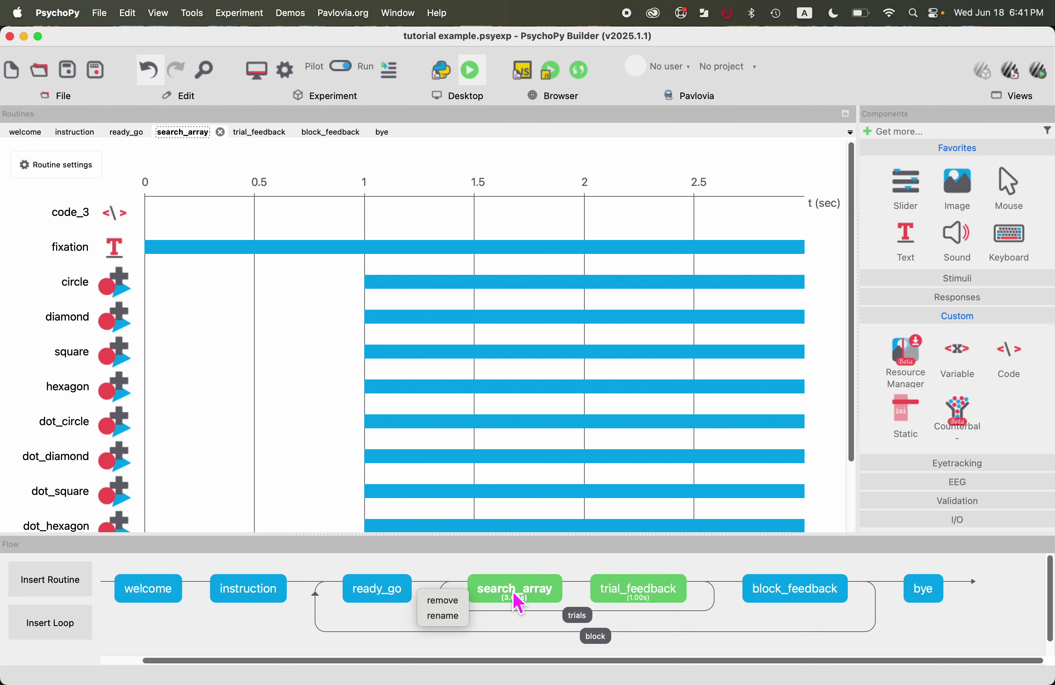
{"action": "left_click", "coordinate": [528, 627]}
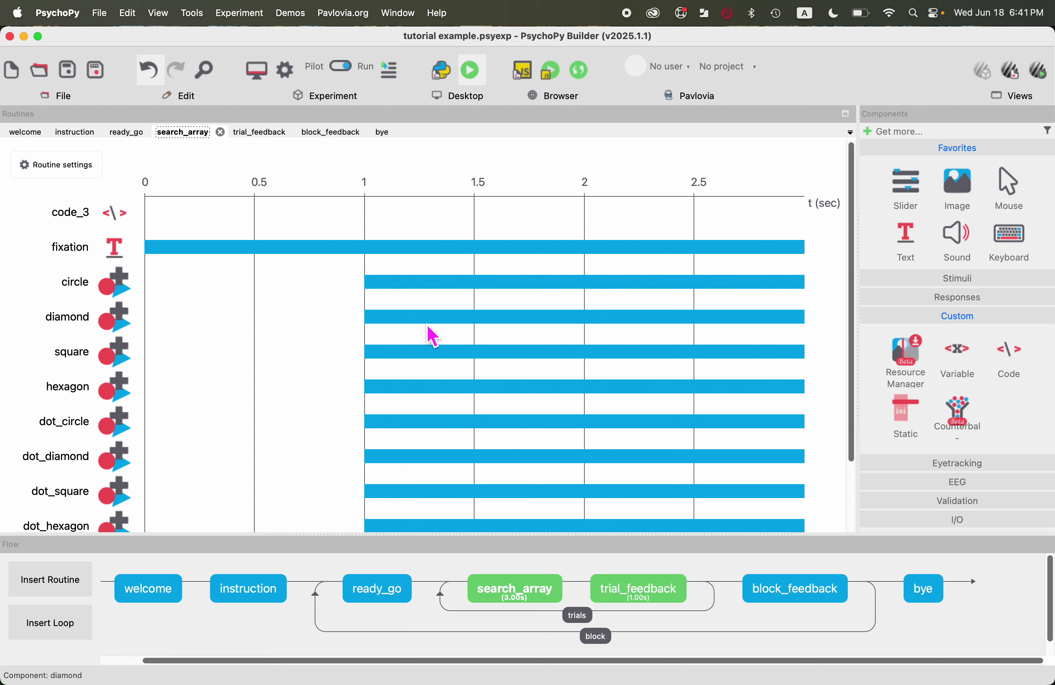
Copy the search_array routine and paste it as a new routine named new_array.
{"action": "left_click", "coordinate": [242, 13]}
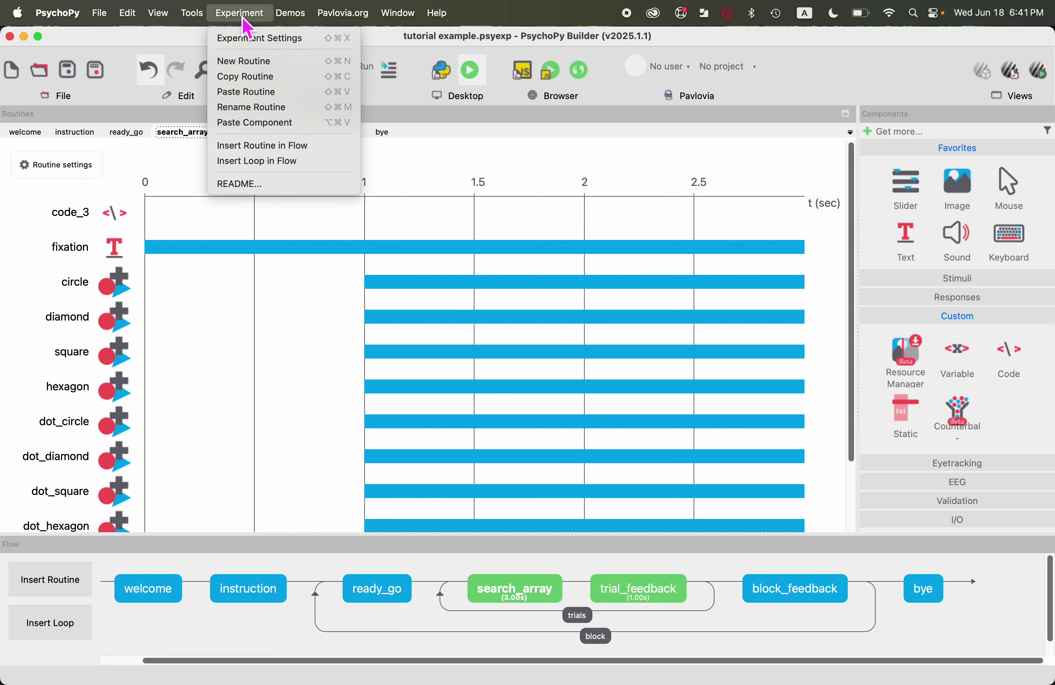
{"action": "left_click", "coordinate": [253, 80]}
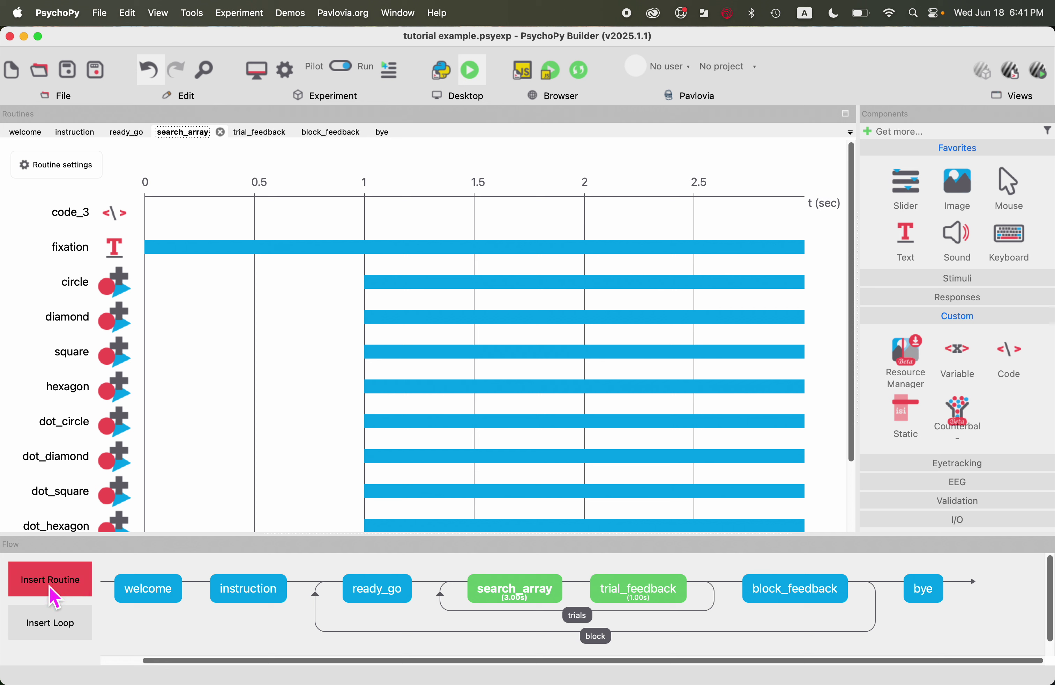
{"action": "left_click", "coordinate": [245, 18]}
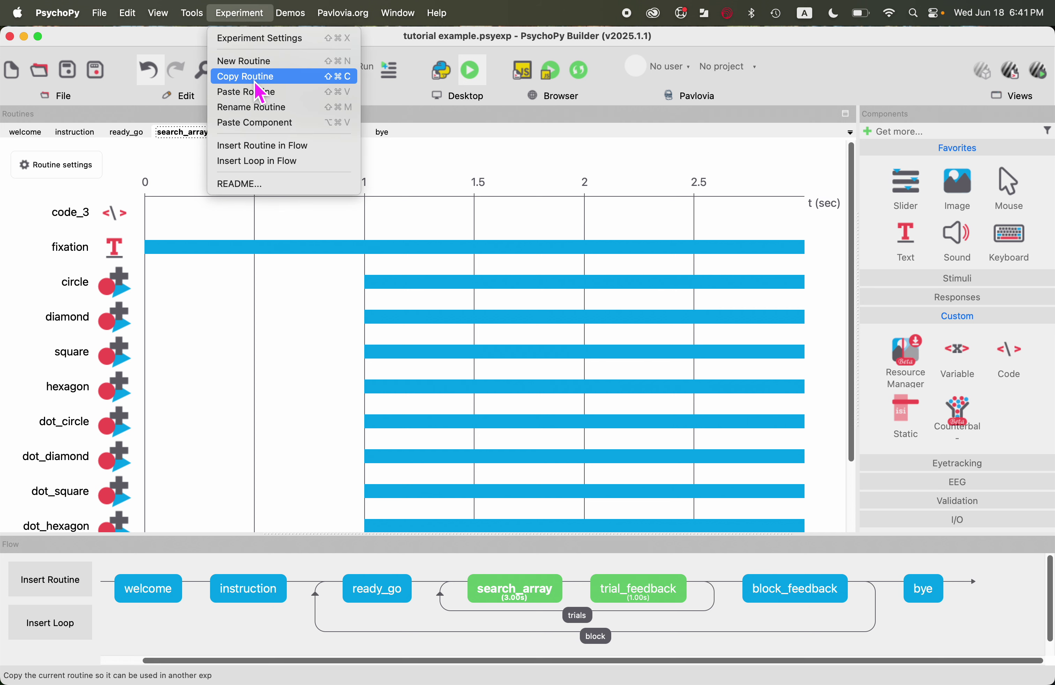
{"action": "left_click", "coordinate": [256, 97]}
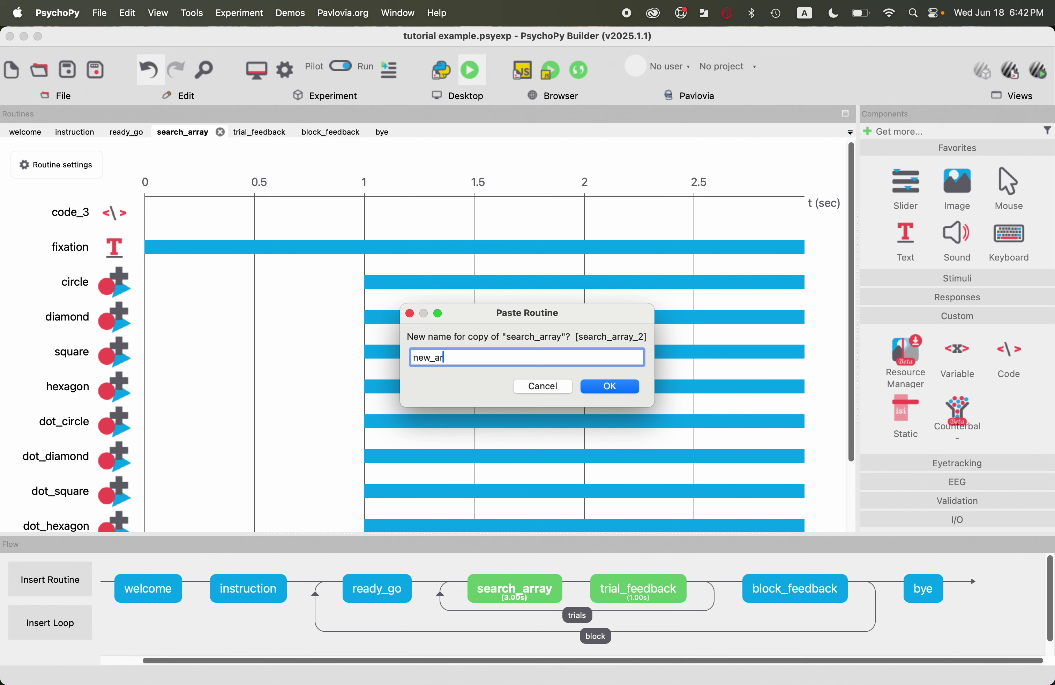
{"action": "left_click", "coordinate": [623, 388]}
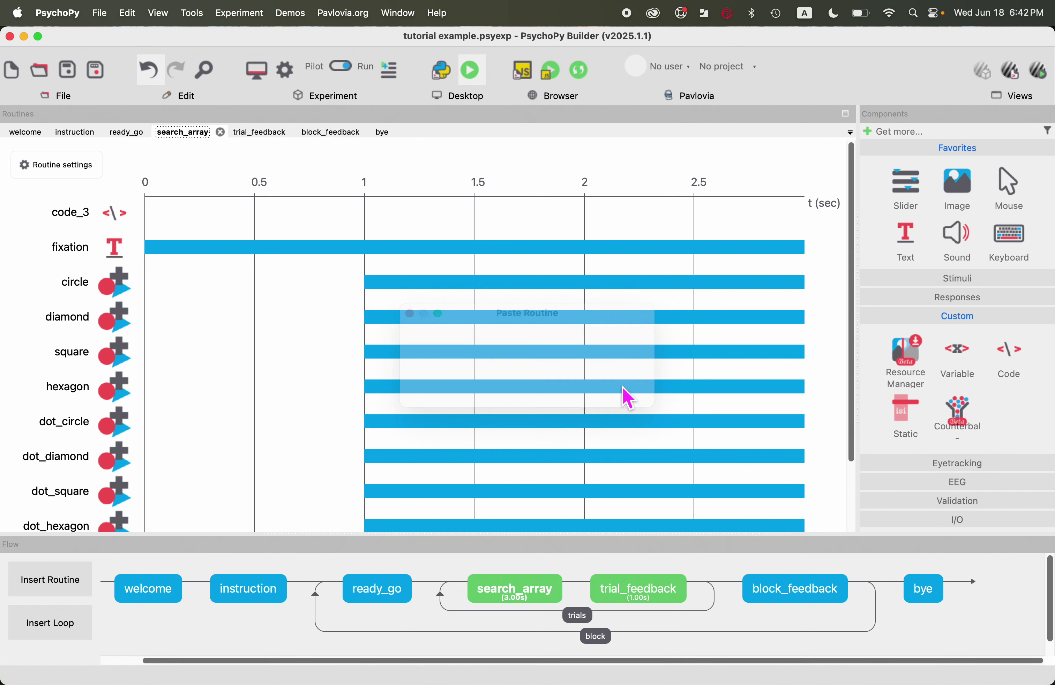
Insert the new_array routine into the flow between the block loop and bye.
{"action": "left_click", "coordinate": [60, 594]}
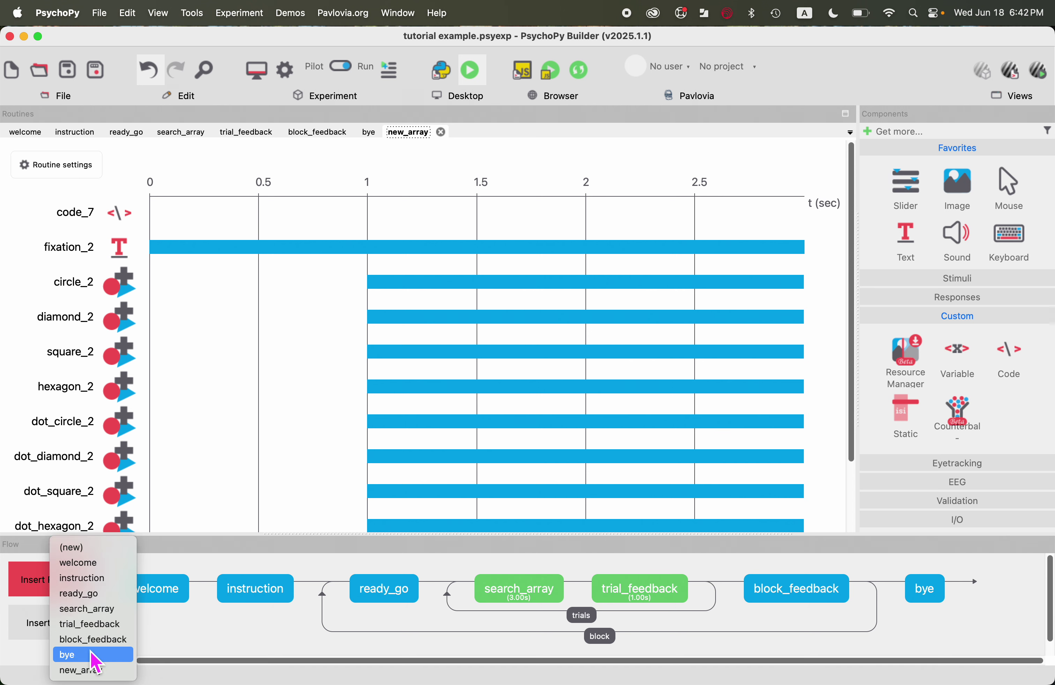
{"action": "left_click", "coordinate": [94, 674]}
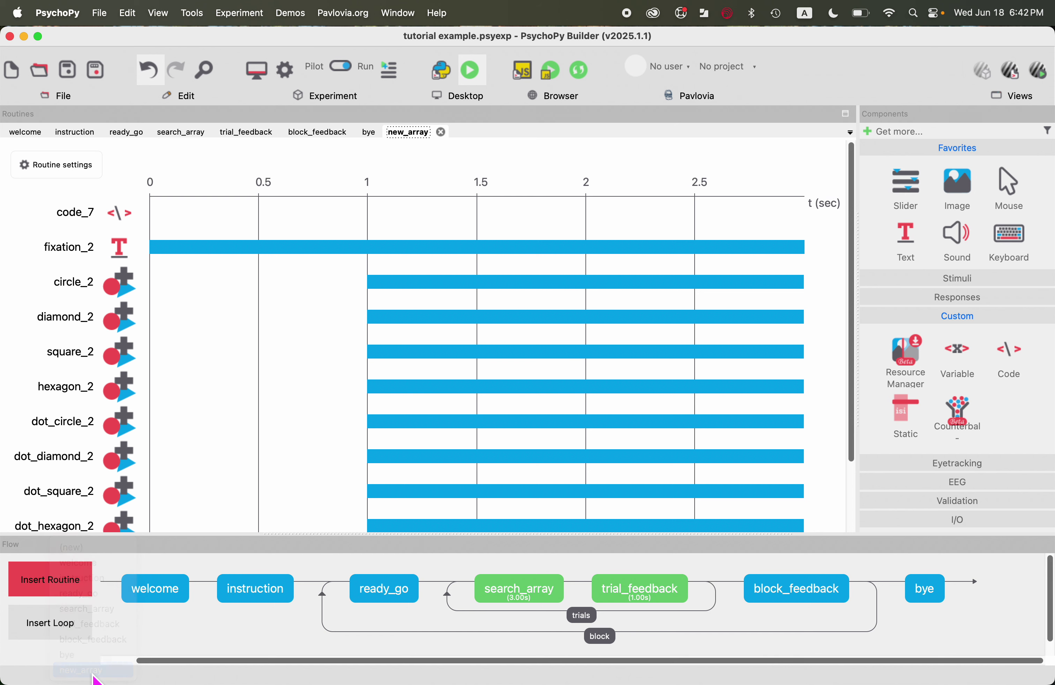
{"action": "left_click", "coordinate": [906, 598]}
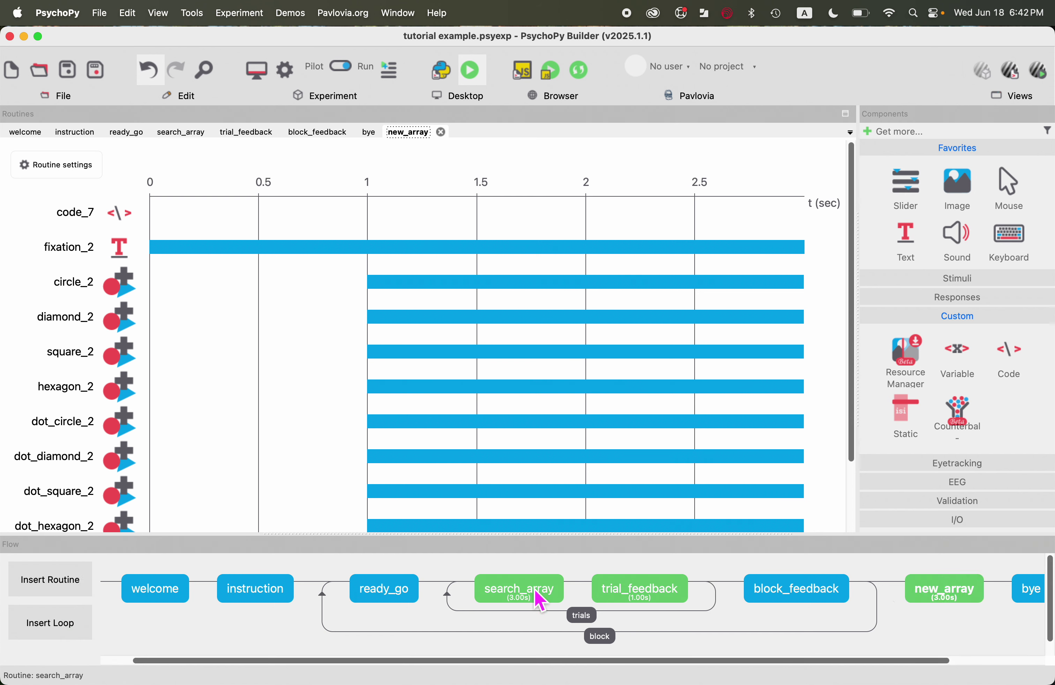
Compare the components of the search_array and new_array routines and review the Begin experiment code in new_array's code component.
{"action": "left_click", "coordinate": [518, 595]}
{"action": "left_click", "coordinate": [954, 596]}
{"action": "left_click", "coordinate": [516, 598]}
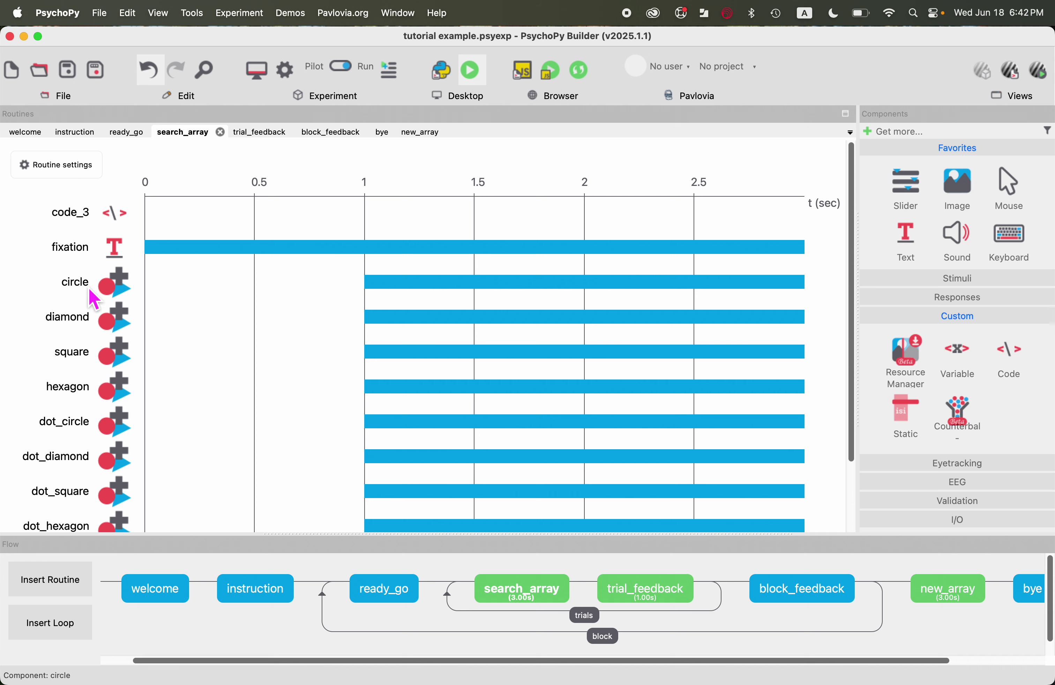
{"action": "left_click", "coordinate": [958, 594]}
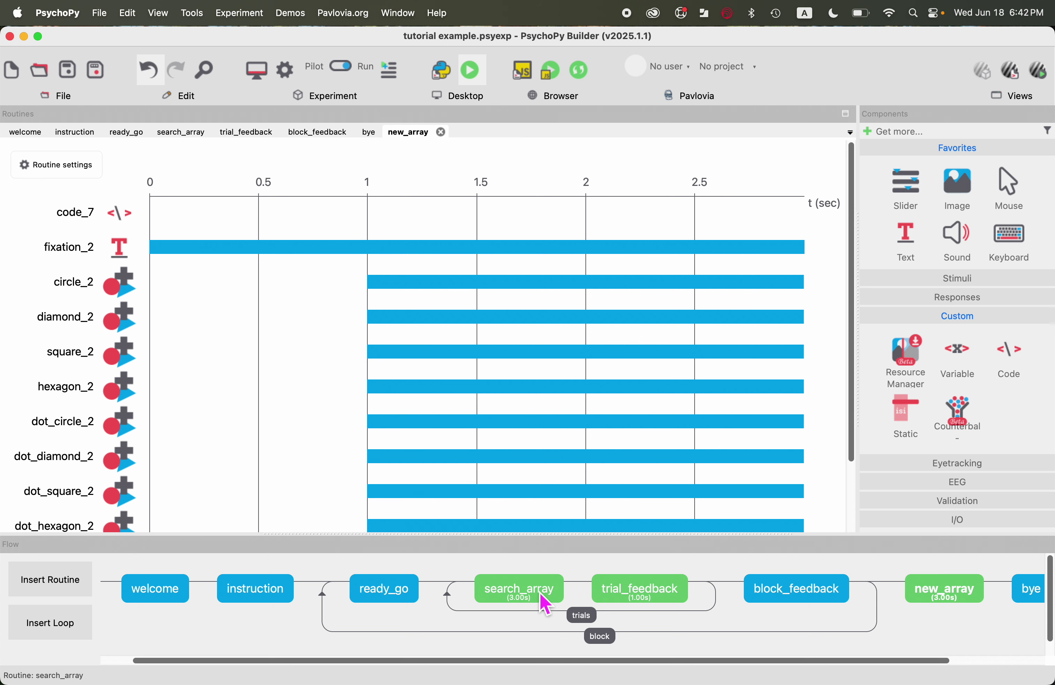
{"action": "left_click", "coordinate": [127, 222]}
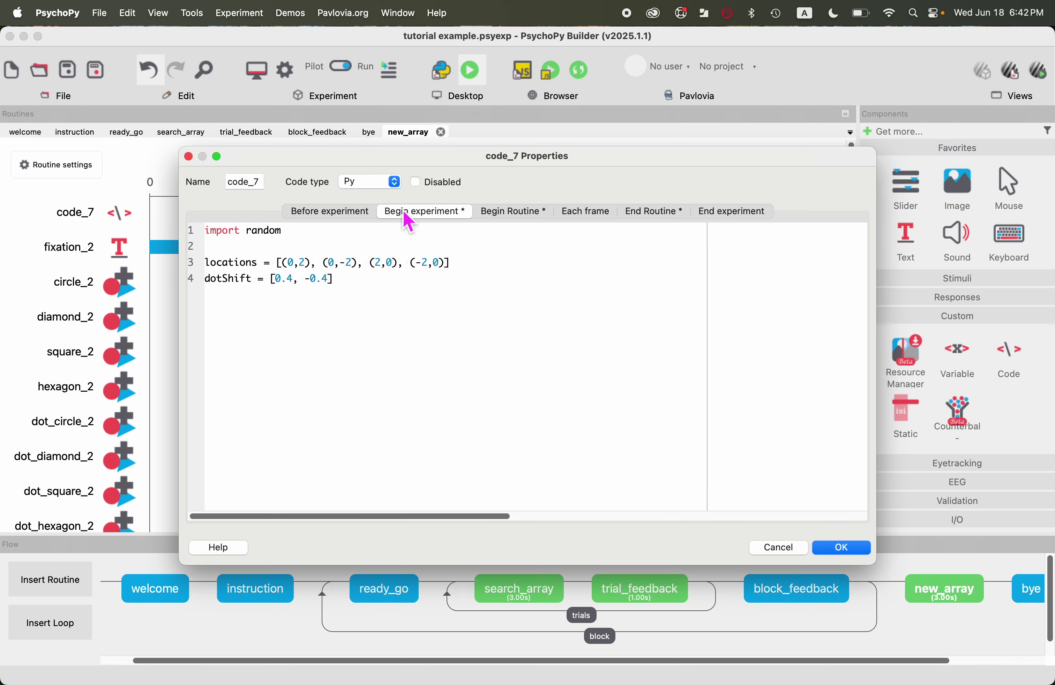
{"action": "left_click", "coordinate": [787, 551]}
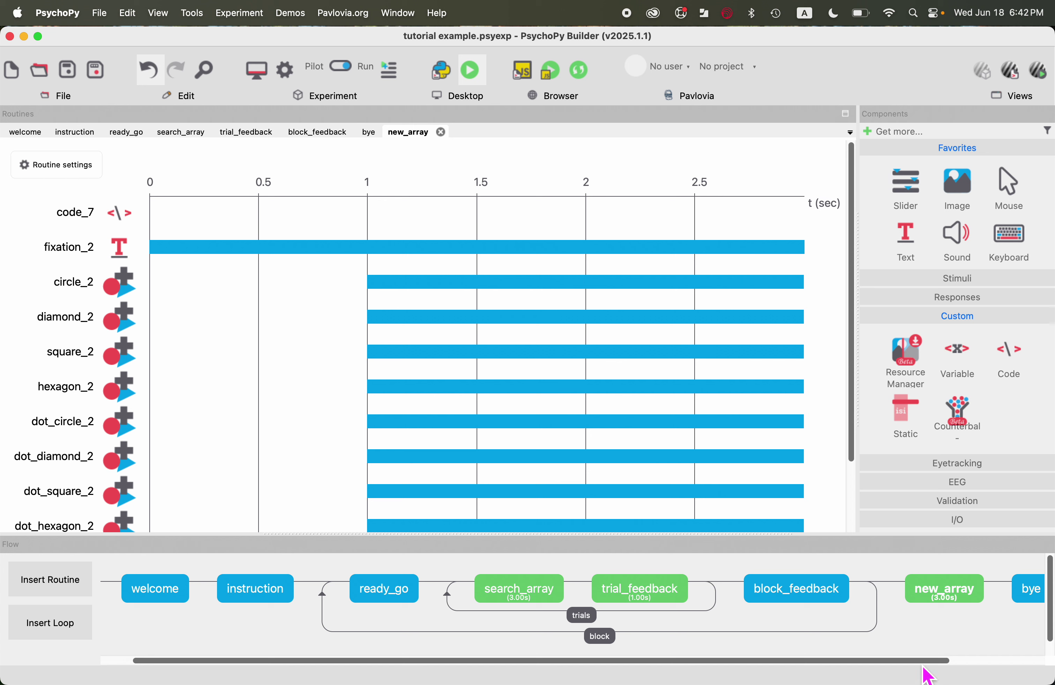
Remove the new_array routine from the flow.
{"action": "left_click_drag", "start_coordinate": [922, 661], "coordinate": [997, 662]}
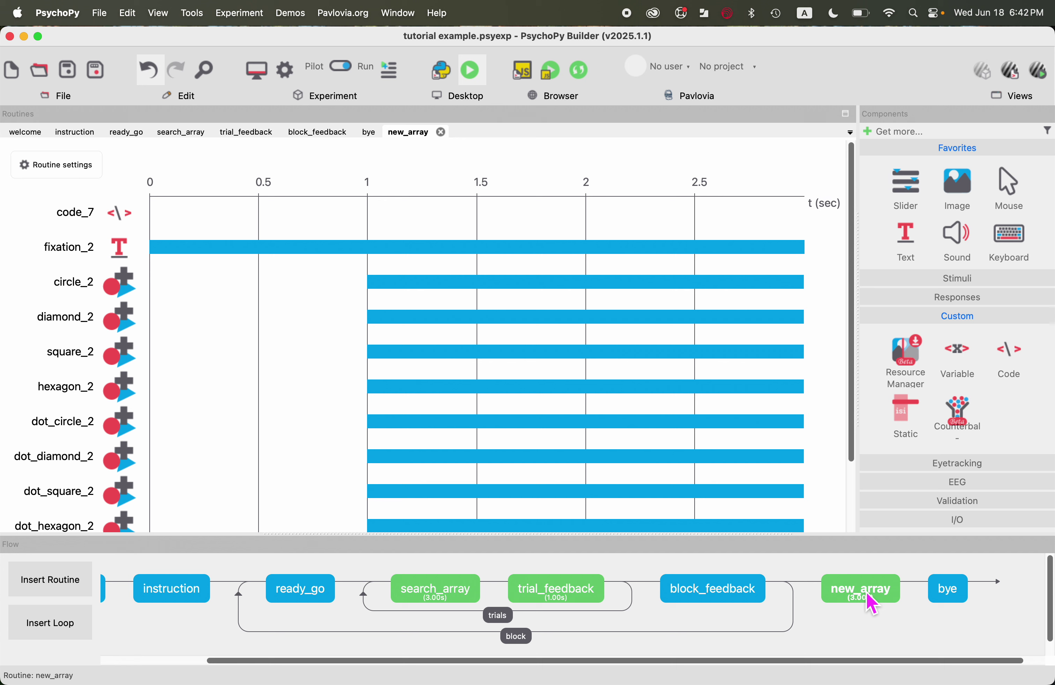
{"action": "right_click", "coordinate": [873, 605]}
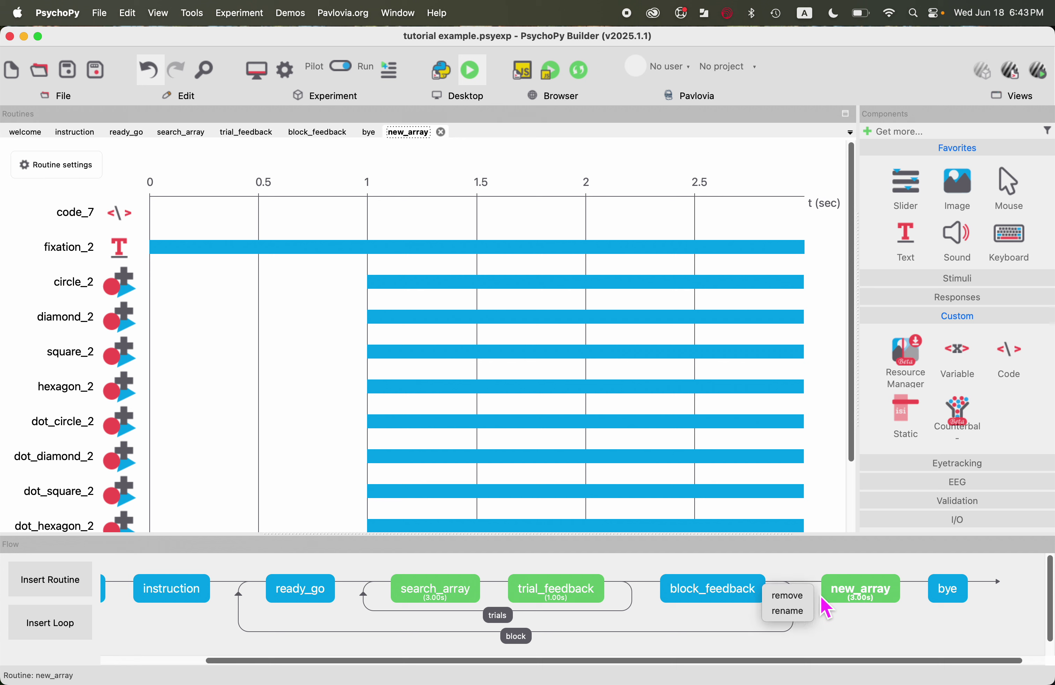
{"action": "left_click", "coordinate": [792, 596]}
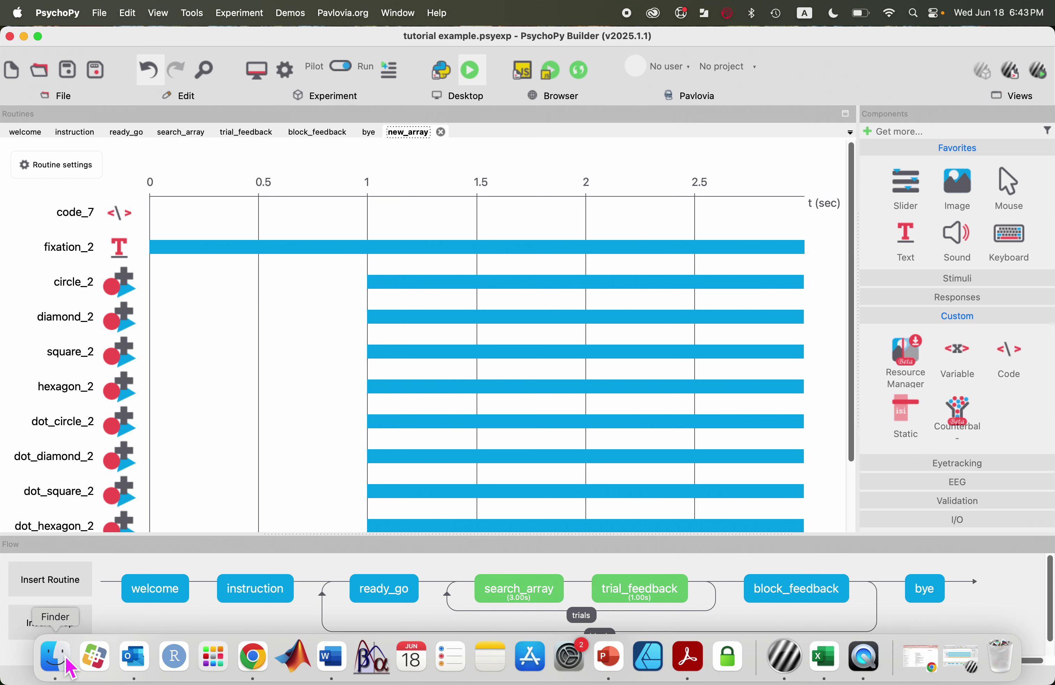
Switch to Finder and browse to the end of the data folder inside PsychoPy tutorial.
{"action": "left_click", "coordinate": [70, 666]}
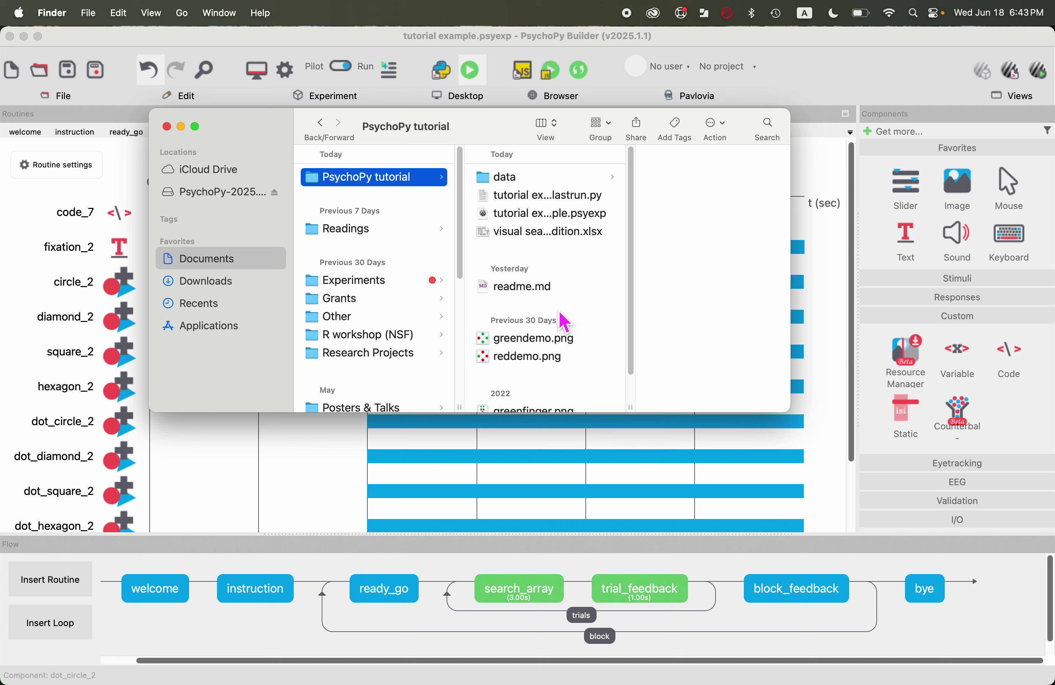
{"action": "scroll", "coordinate": [565, 321], "scroll_direction": "down", "scroll_amount": 2}
{"action": "scroll", "coordinate": [565, 322], "scroll_direction": "up", "scroll_amount": 2}
{"action": "left_click", "coordinate": [505, 178]}
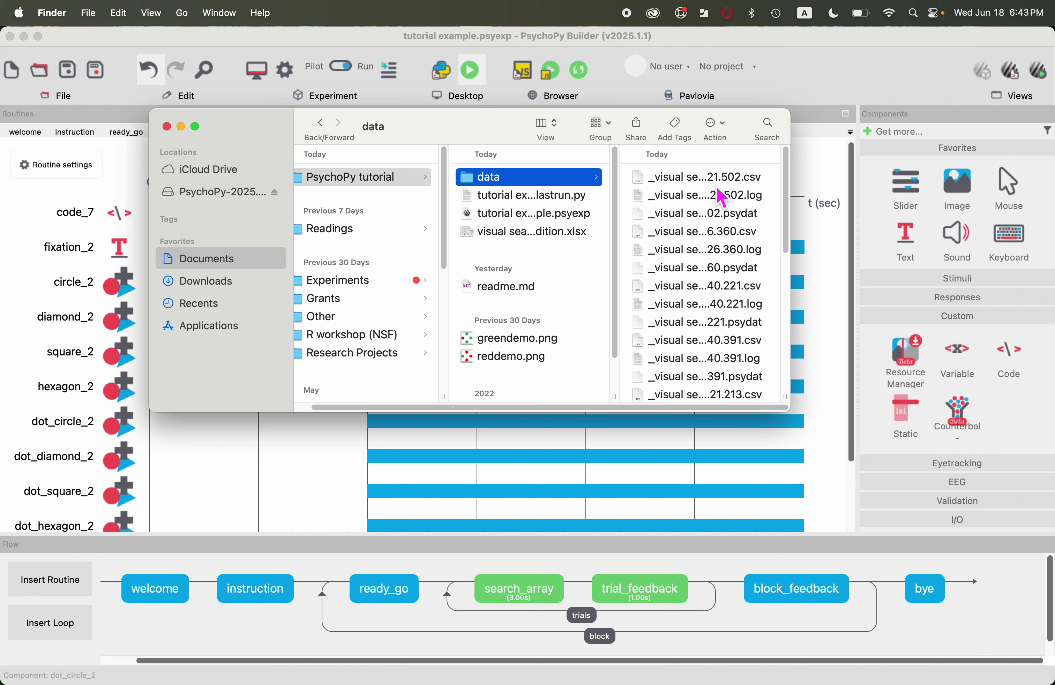
{"action": "scroll", "coordinate": [723, 199], "scroll_direction": "down", "scroll_amount": 10}
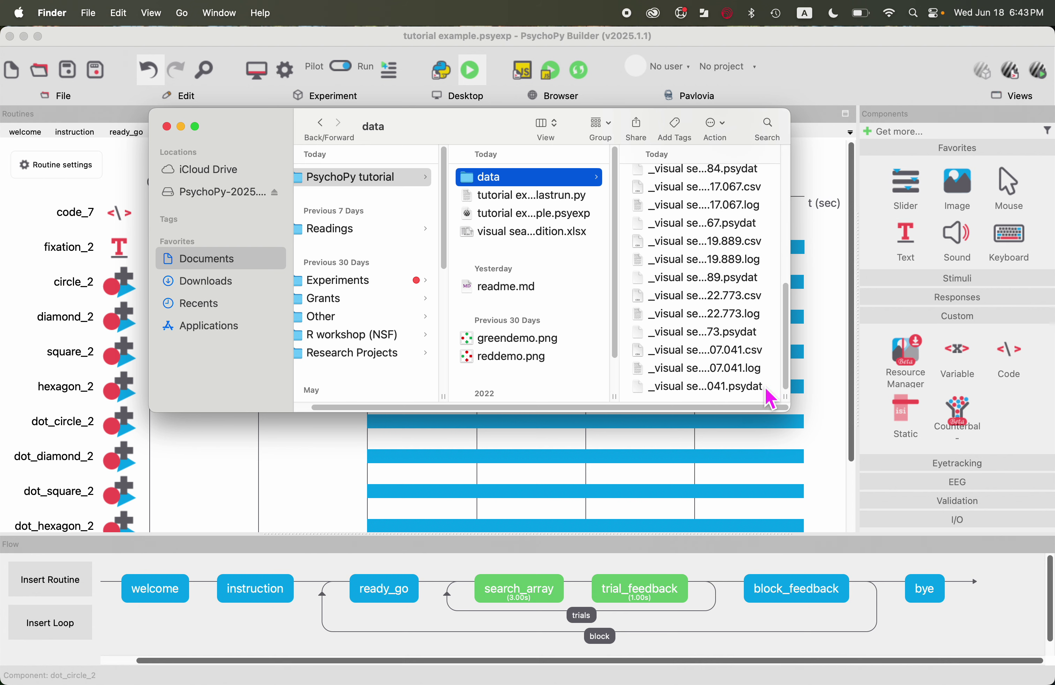
Open the data file _visual search task_2025-06-18_18h07.07.041.csv in Excel to examine the recorded trials.
{"action": "left_click", "coordinate": [756, 354]}
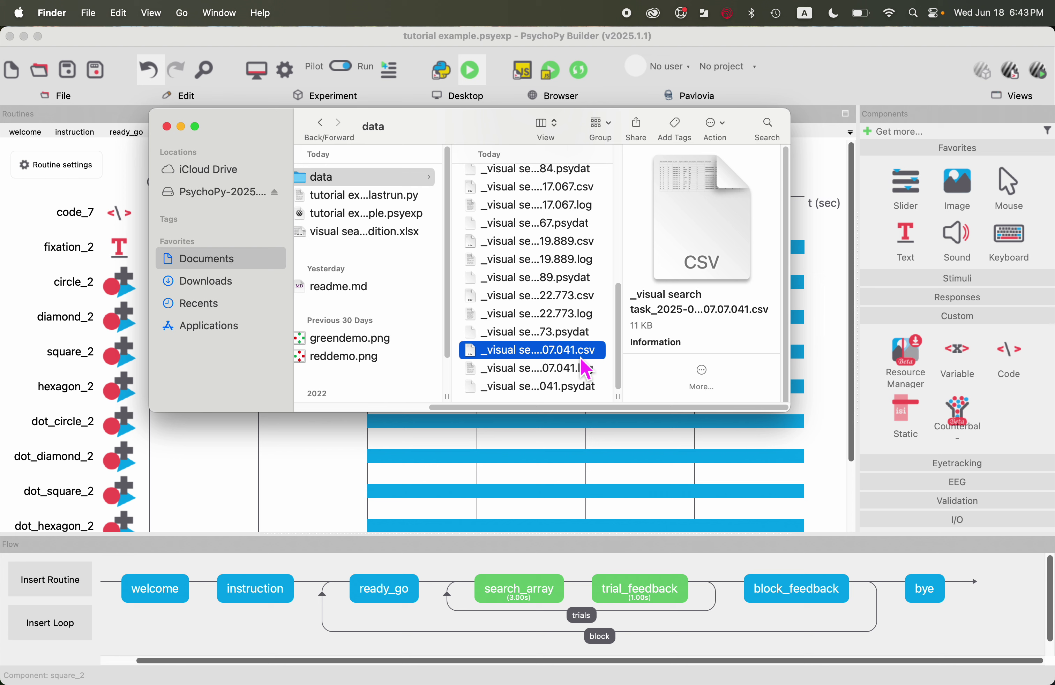
{"action": "left_click", "coordinate": [582, 359]}
{"action": "key", "text": "Escape"}
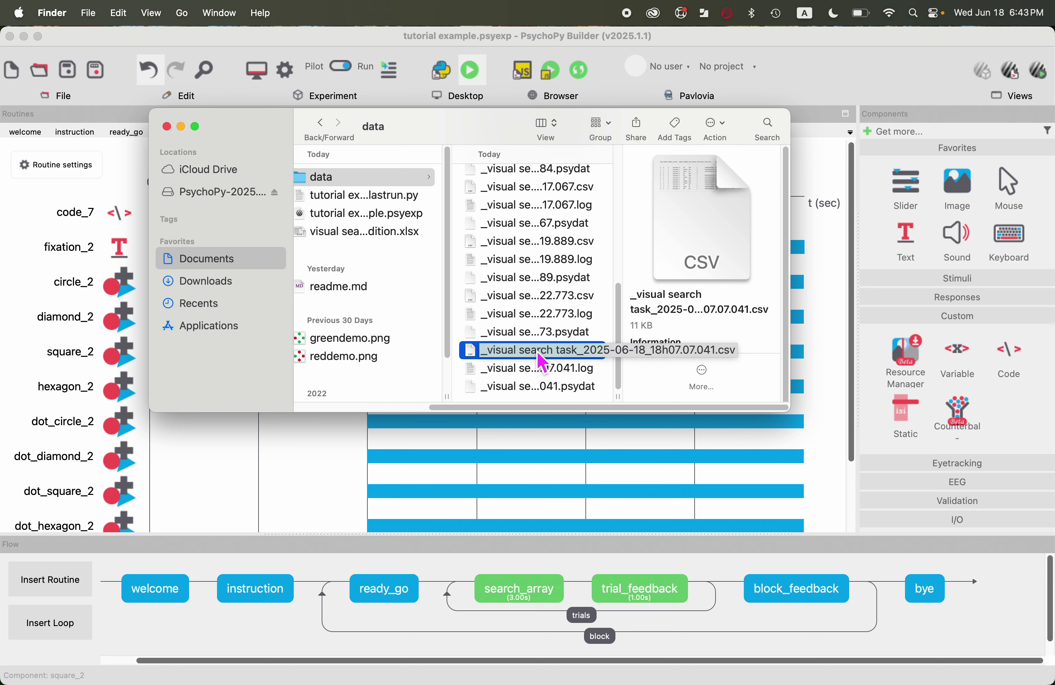
{"action": "double_click", "coordinate": [543, 363]}
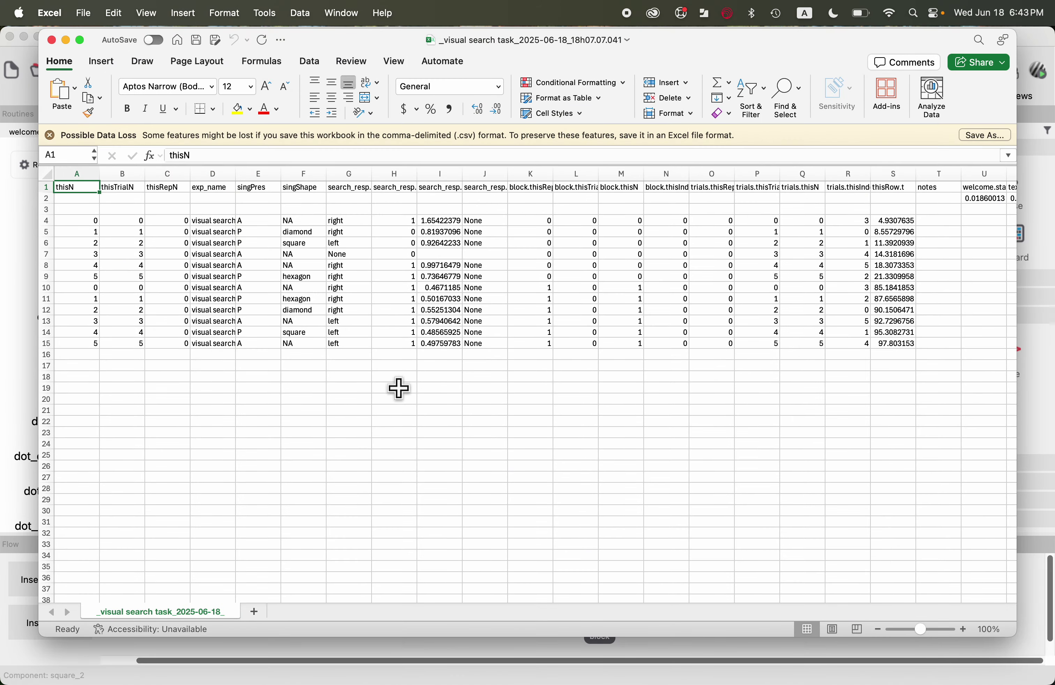
{"action": "left_click", "coordinate": [967, 634]}
{"action": "left_click", "coordinate": [968, 633]}
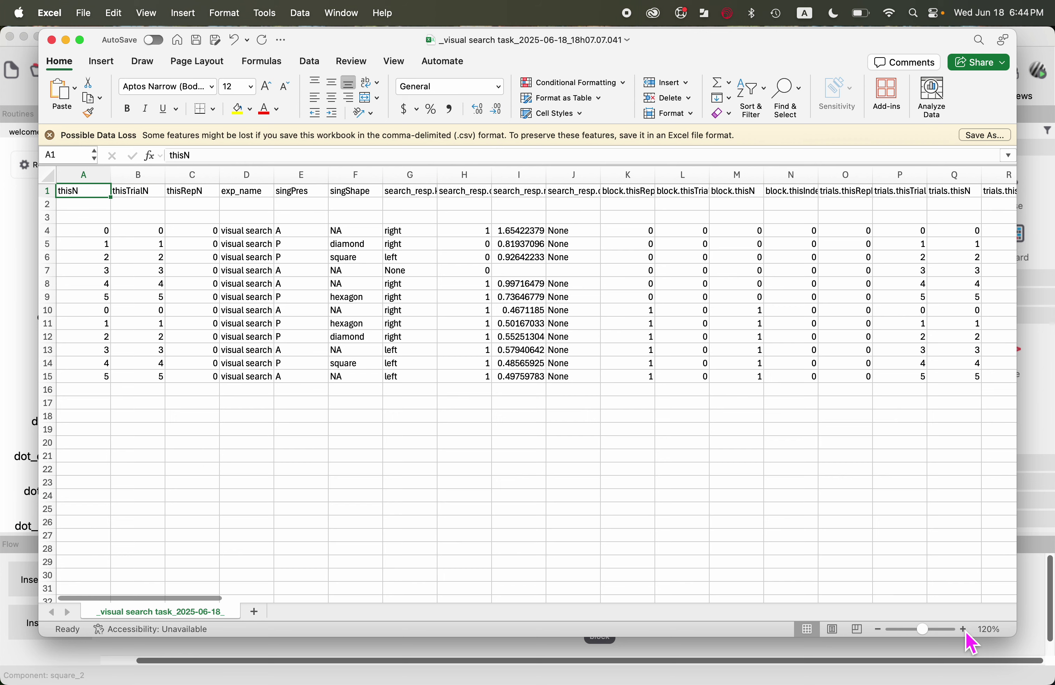
Widen the exp_name column to fit its text and review the exp_name, singPres and singShape columns.
{"action": "left_click", "coordinate": [968, 634]}
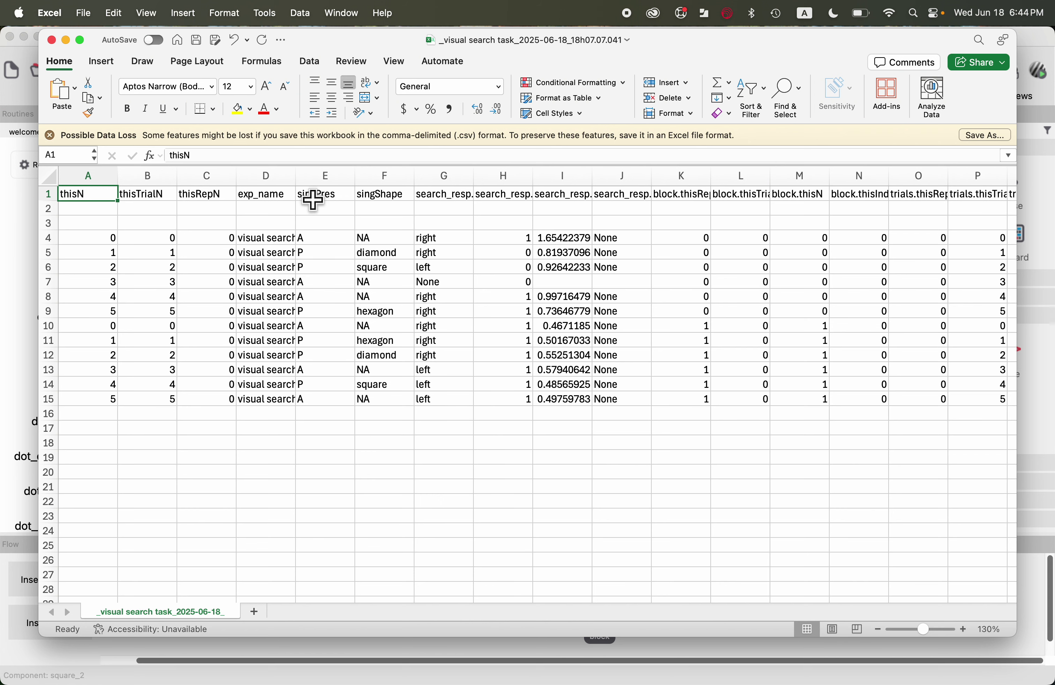
{"action": "left_click_drag", "start_coordinate": [305, 183], "coordinate": [320, 183]}
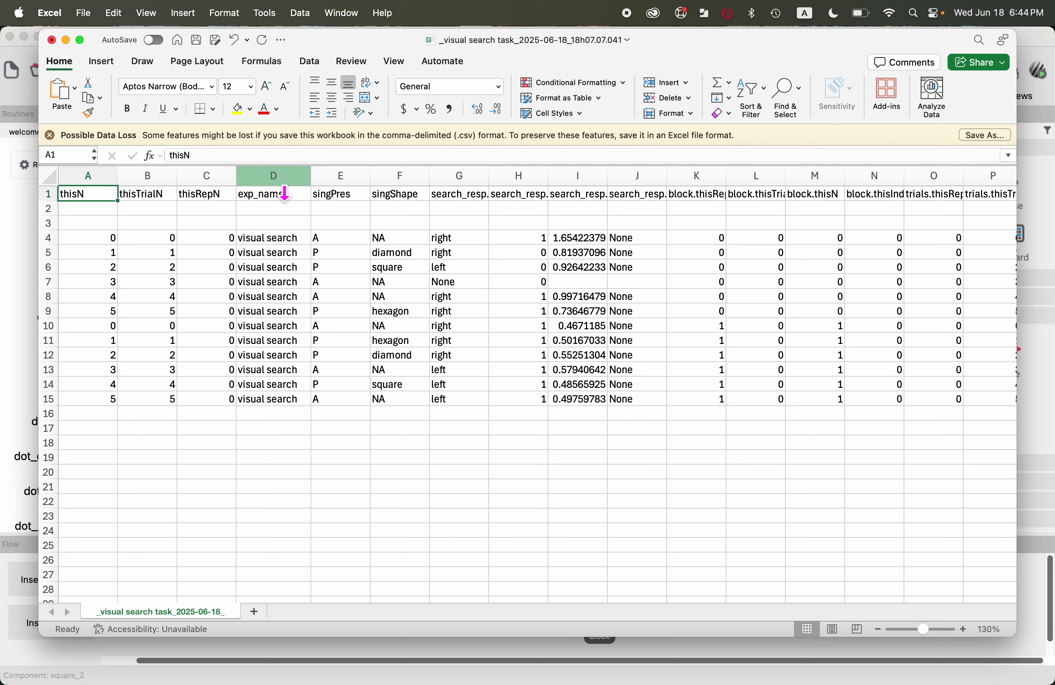
{"action": "left_click", "coordinate": [264, 173]}
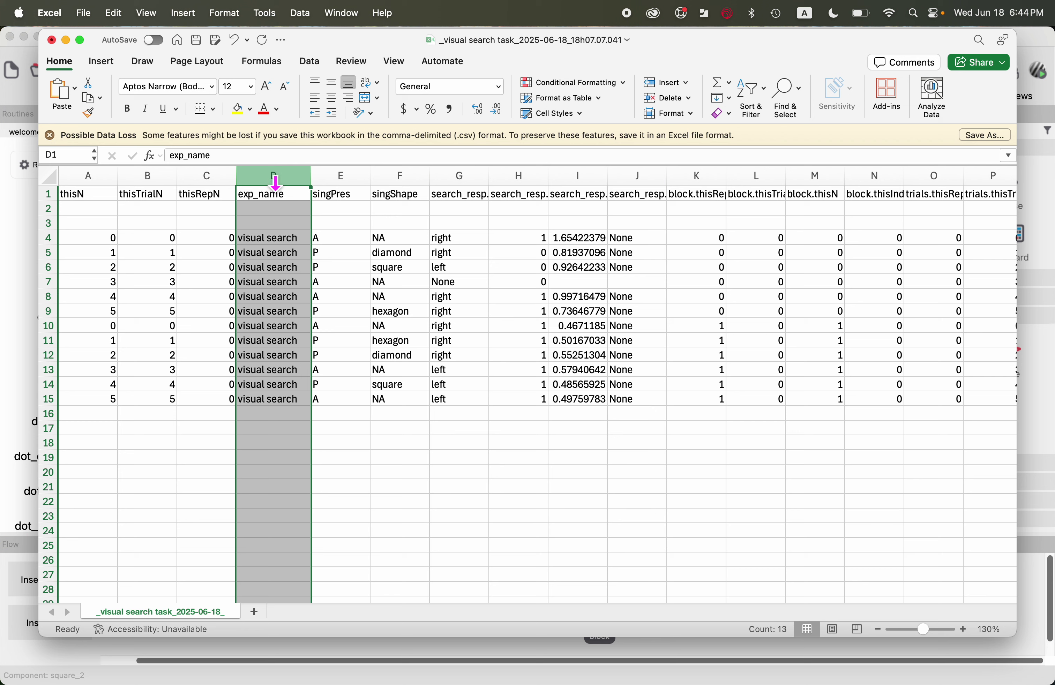
{"action": "left_click", "coordinate": [349, 178]}
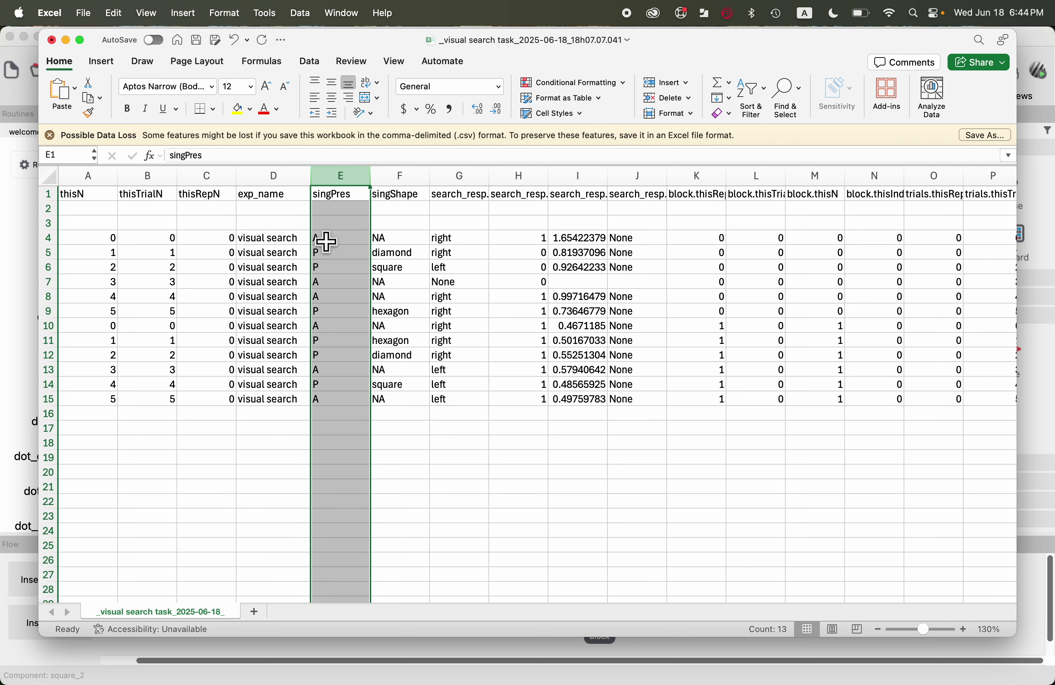
{"action": "left_click", "coordinate": [403, 175]}
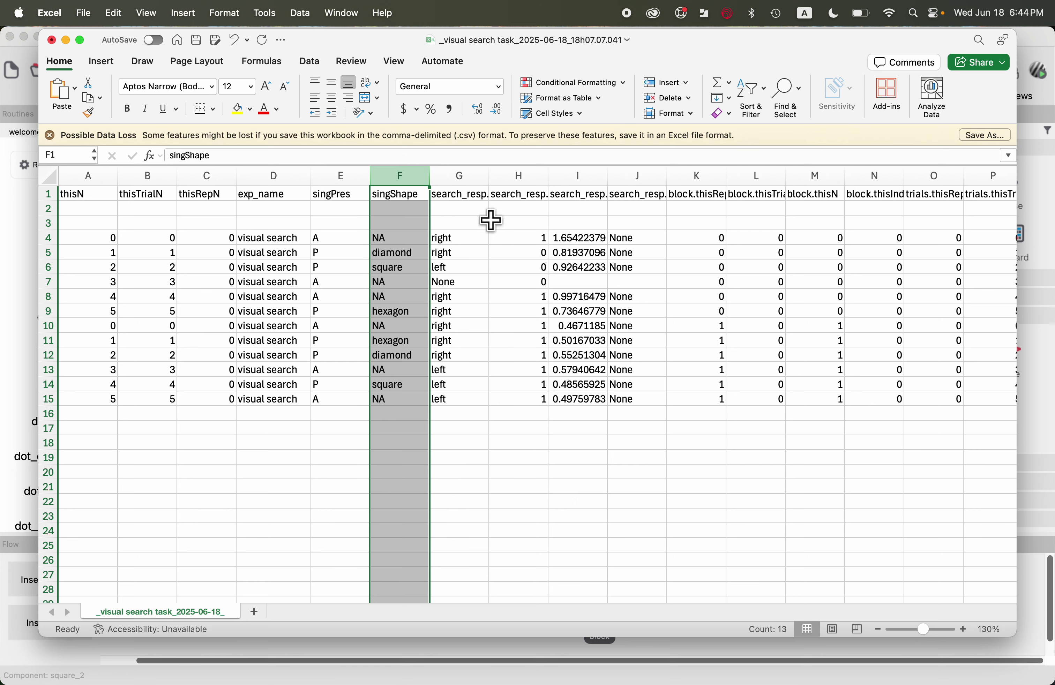
Widen the four search_resp columns and examine the responses recorded in search_resp.keys for the first trials.
{"action": "left_click_drag", "start_coordinate": [489, 176], "coordinate": [780, 179]}
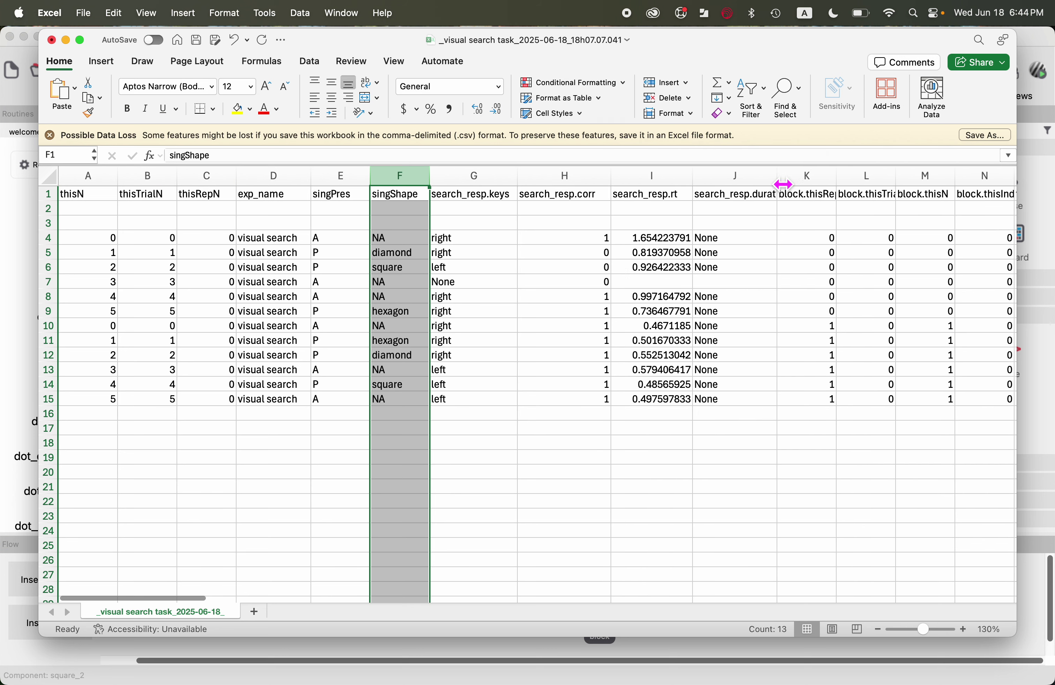
{"action": "left_click_drag", "start_coordinate": [499, 179], "coordinate": [731, 183]}
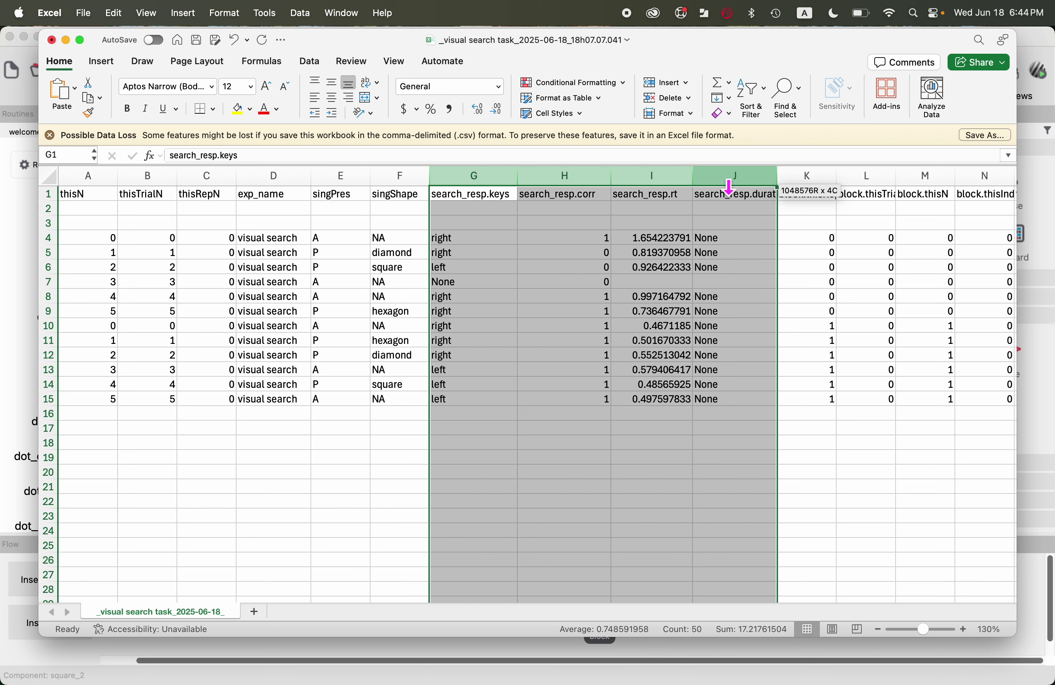
{"action": "left_click", "coordinate": [473, 176]}
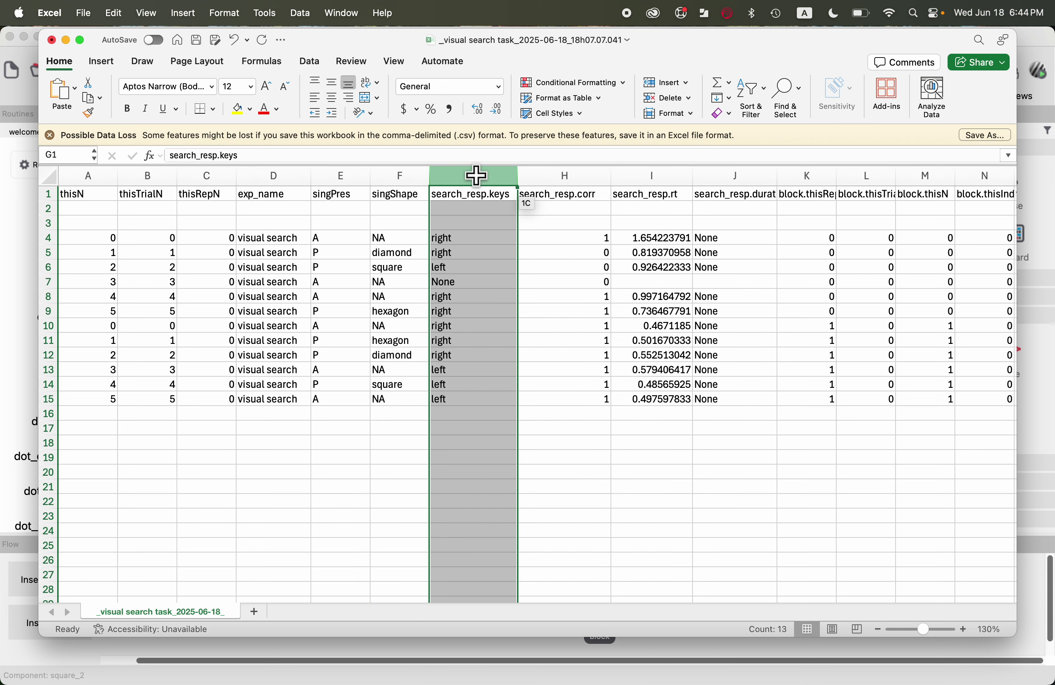
{"action": "left_click", "coordinate": [474, 246]}
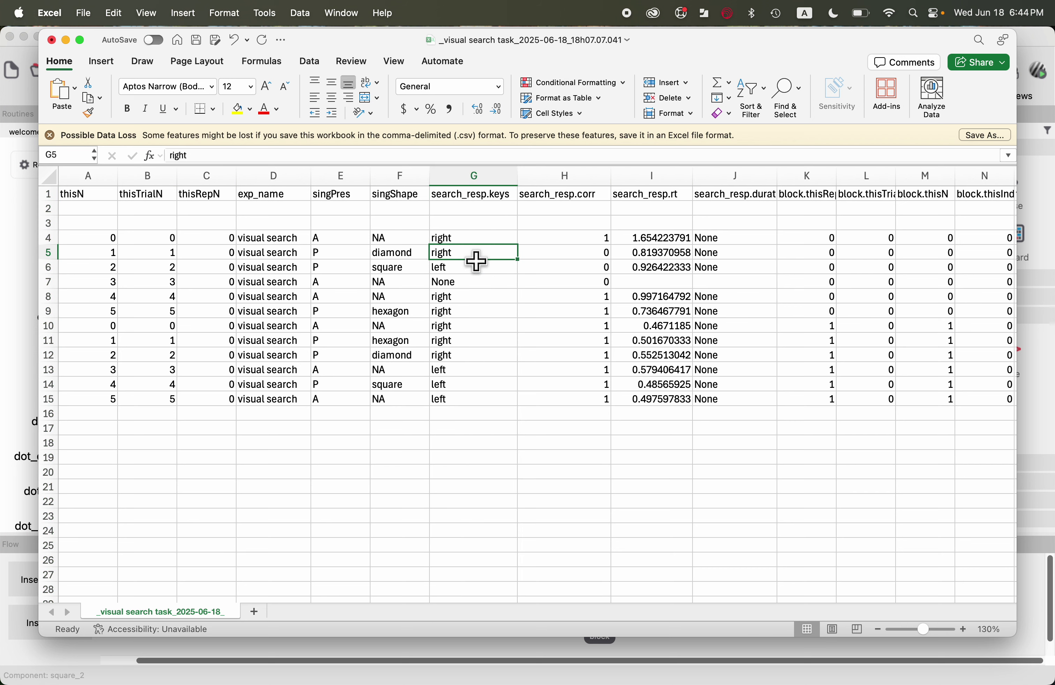
{"action": "left_click", "coordinate": [478, 242]}
{"action": "left_click", "coordinate": [476, 254]}
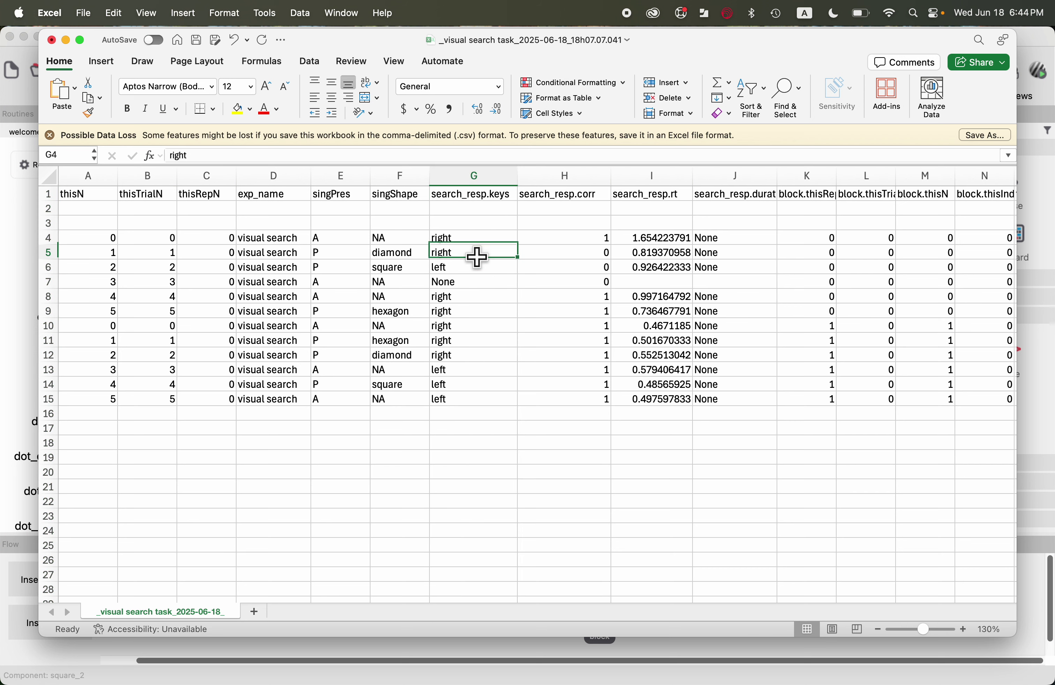
{"action": "left_click", "coordinate": [478, 266]}
{"action": "left_click", "coordinate": [481, 236]}
{"action": "left_click", "coordinate": [481, 279]}
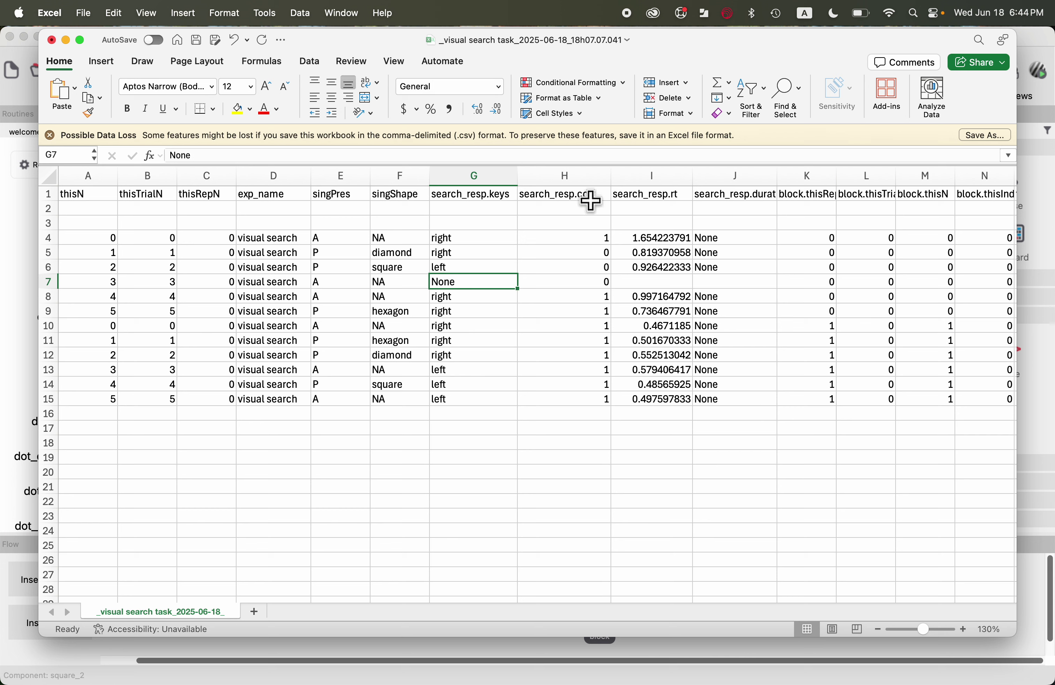
Examine the search_resp.corr column, comparing response accuracy in rows 4 to 8 with rows 10 to 15.
{"action": "left_click", "coordinate": [587, 175]}
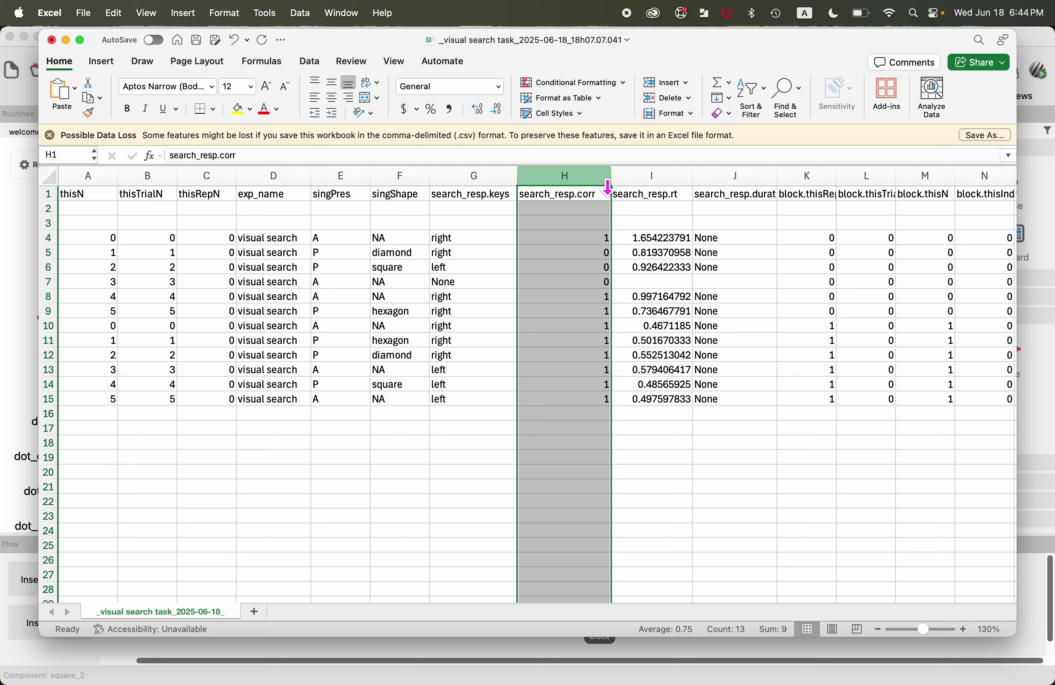
{"action": "left_click", "coordinate": [575, 239]}
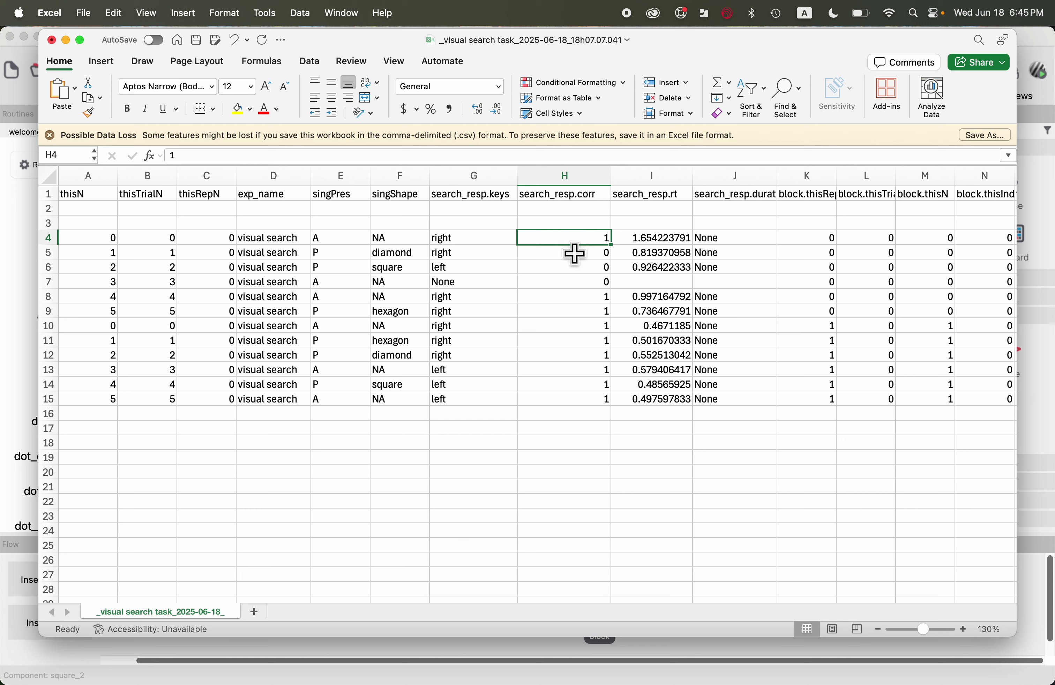
{"action": "left_click", "coordinate": [575, 254]}
{"action": "left_click", "coordinate": [575, 267]}
{"action": "left_click", "coordinate": [577, 280]}
{"action": "left_click", "coordinate": [579, 254]}
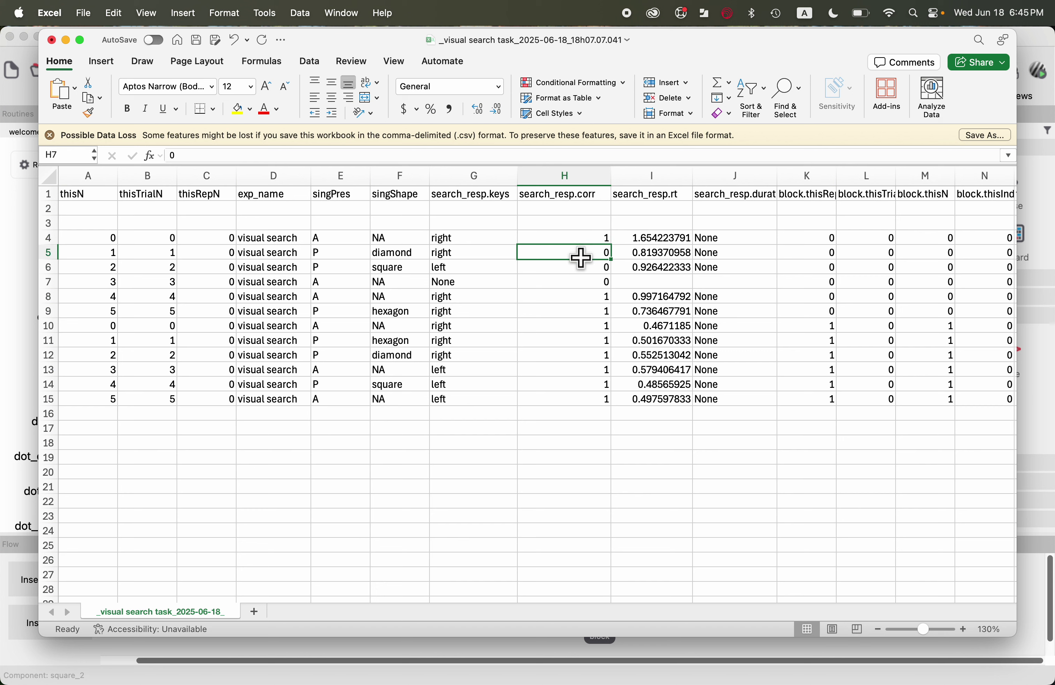
{"action": "left_click", "coordinate": [581, 281]}
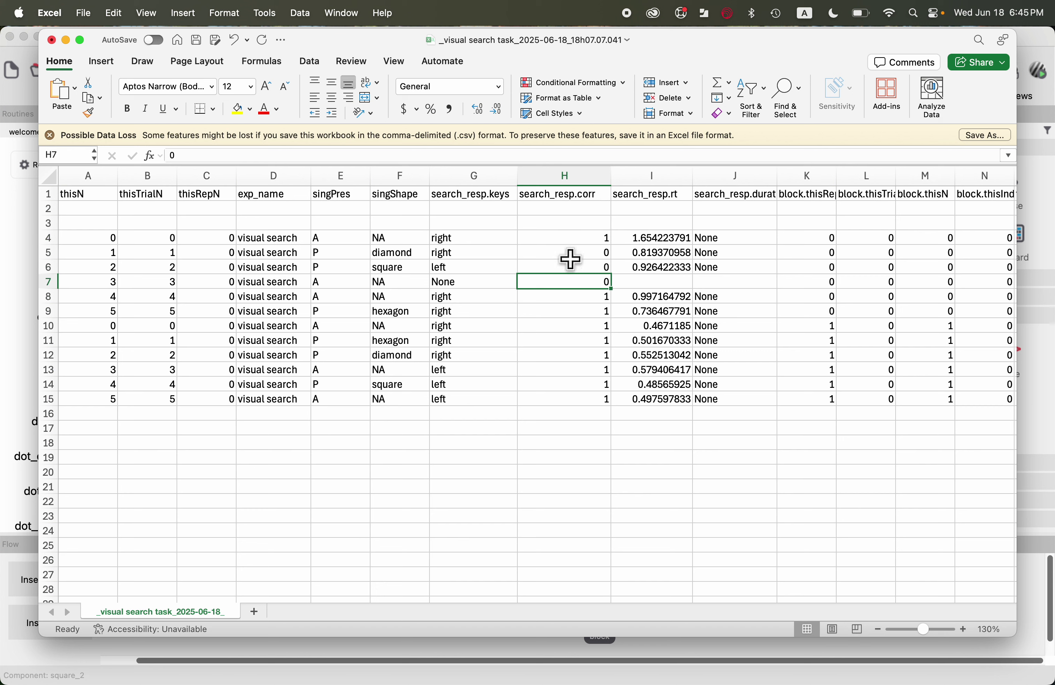
{"action": "left_click_drag", "start_coordinate": [569, 240], "coordinate": [570, 296]}
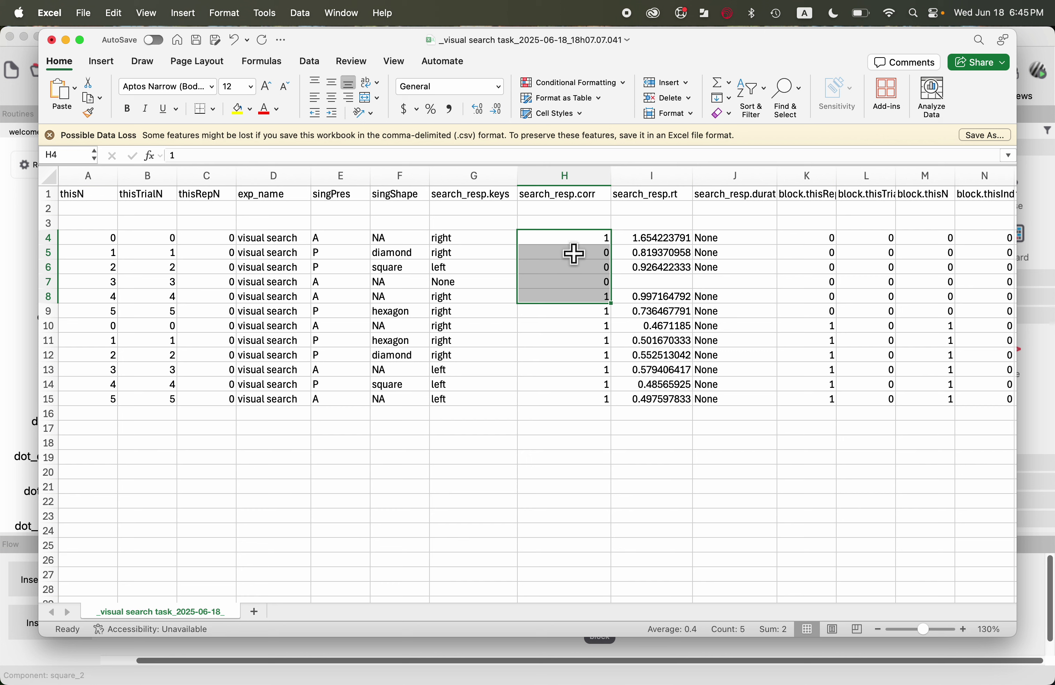
{"action": "left_click", "coordinate": [574, 318]}
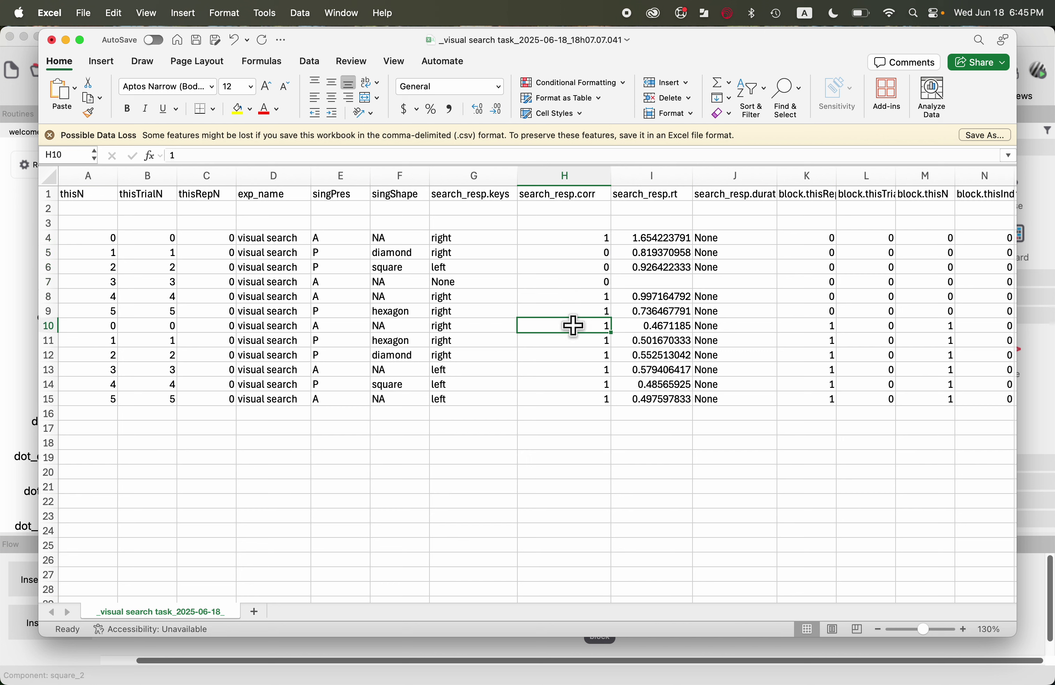
{"action": "left_click_drag", "start_coordinate": [574, 327], "coordinate": [584, 395]}
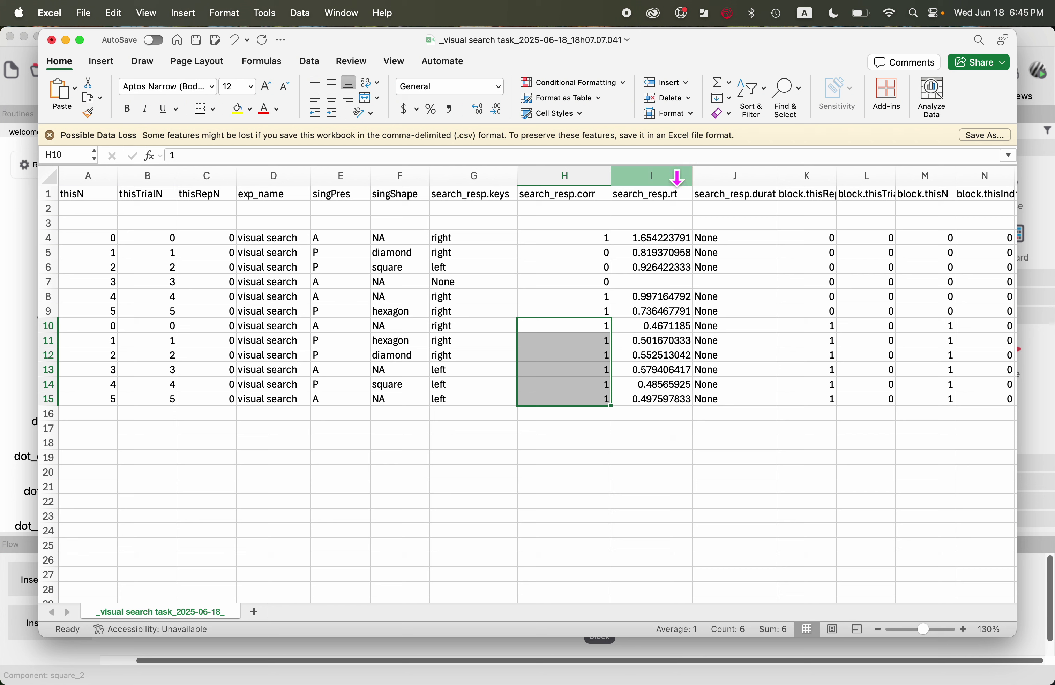
Examine the reaction times in search_resp.rt, comparing rows 4 to 9 with rows 10 to 15.
{"action": "left_click", "coordinate": [670, 167]}
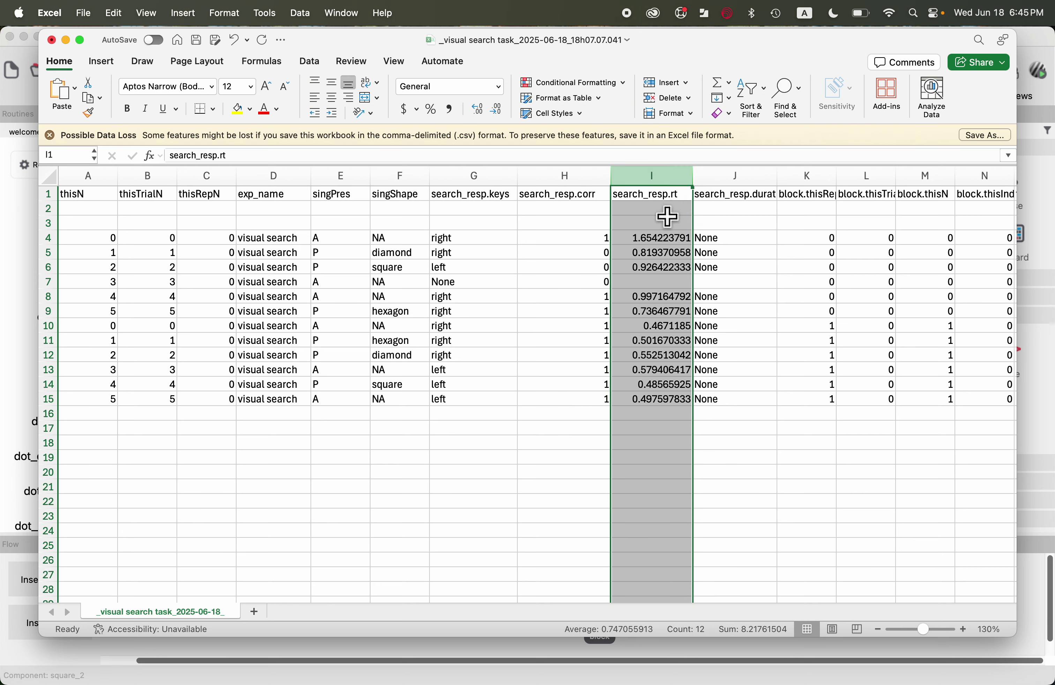
{"action": "left_click", "coordinate": [663, 249]}
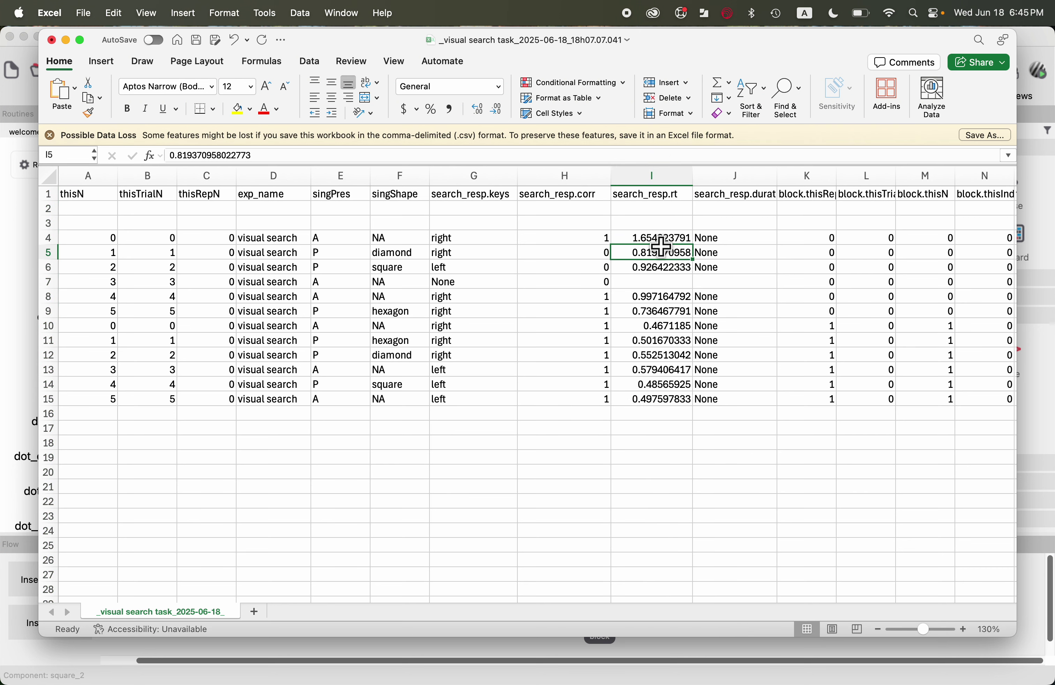
{"action": "left_click_drag", "start_coordinate": [665, 237], "coordinate": [671, 307]}
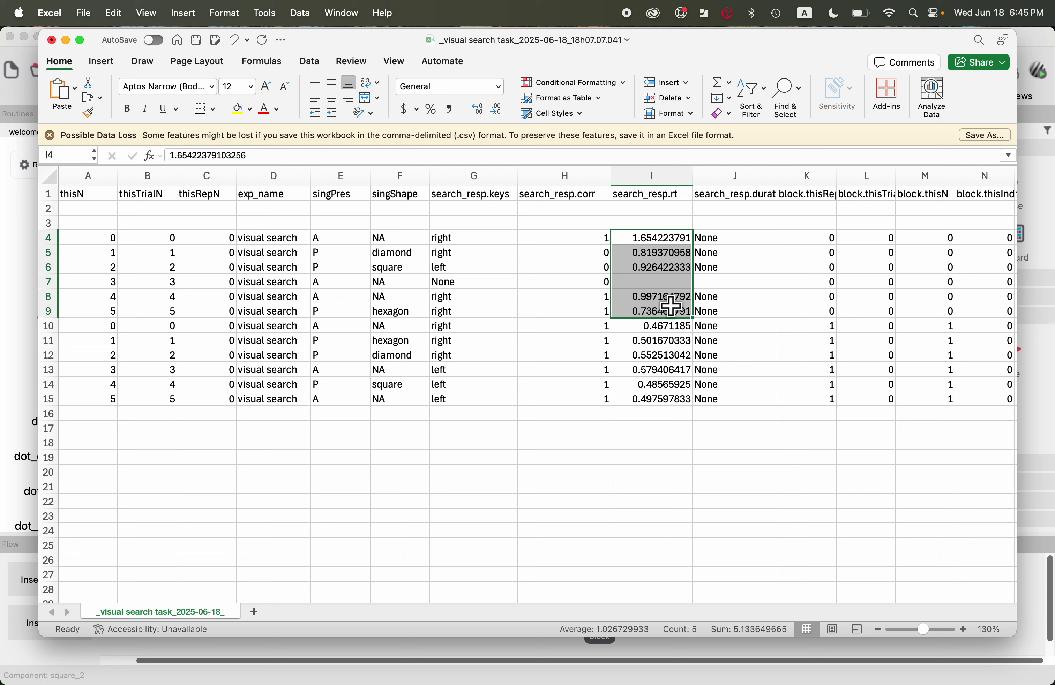
{"action": "left_click", "coordinate": [669, 327]}
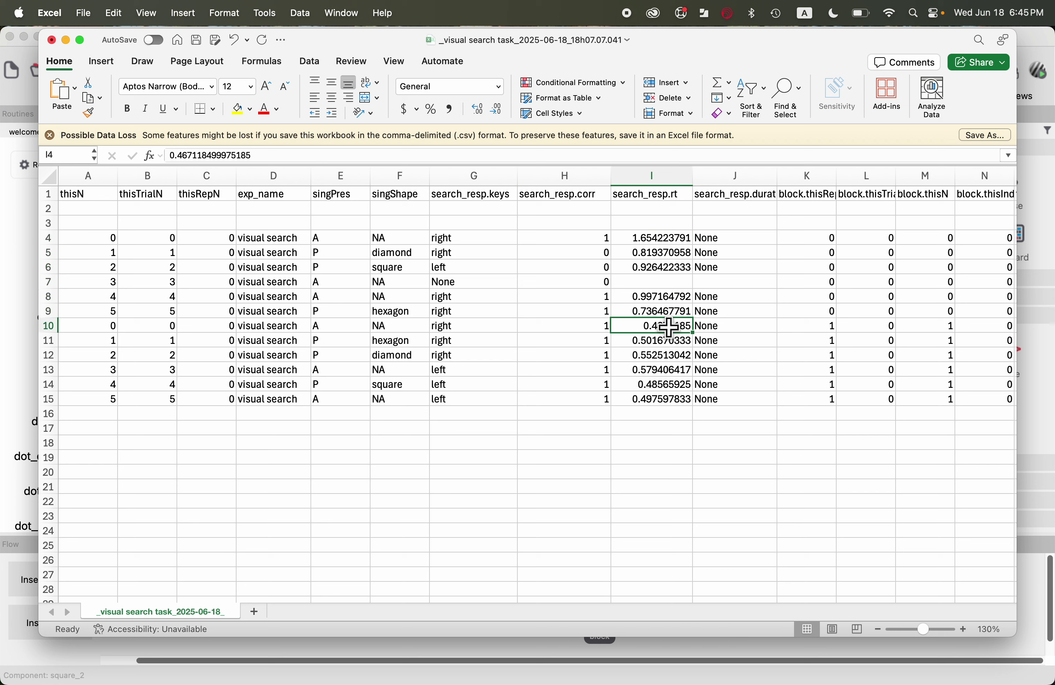
{"action": "left_click_drag", "start_coordinate": [670, 328], "coordinate": [673, 400]}
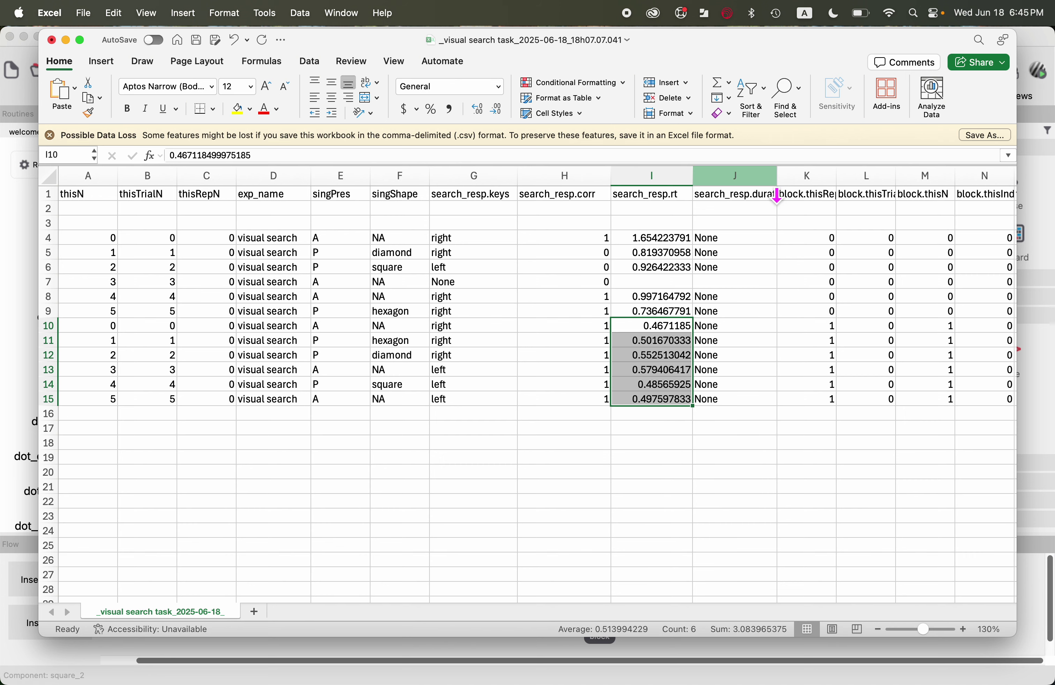
Examine the block.thisN column to see which block rows 4 to 9 and rows 10 to 15 belong to.
{"action": "left_click_drag", "start_coordinate": [207, 598], "coordinate": [290, 619]}
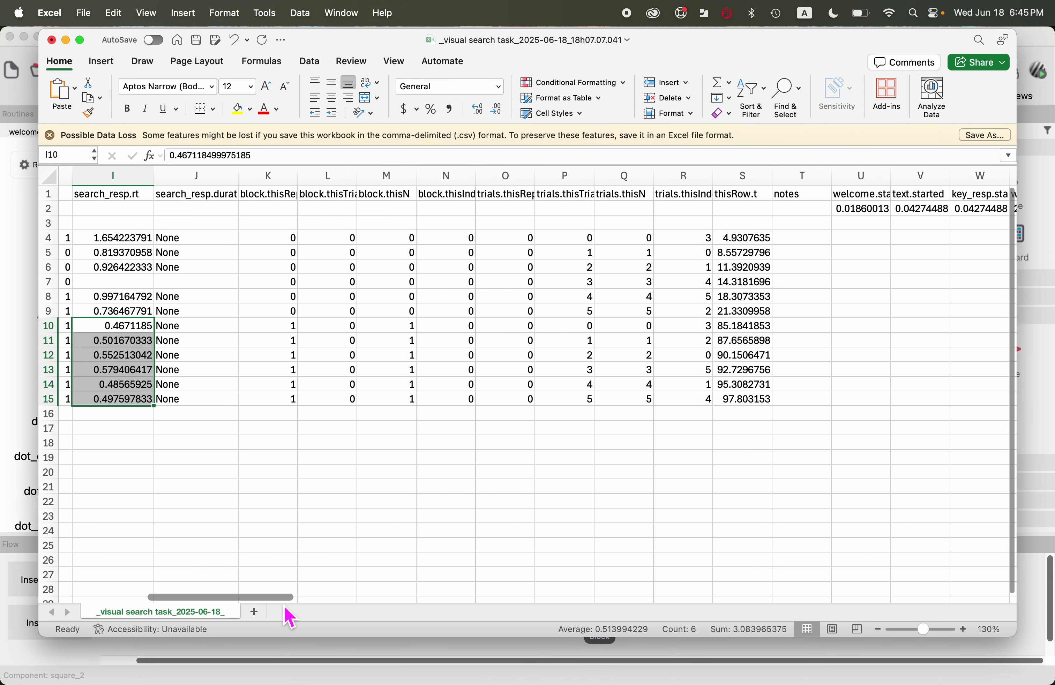
{"action": "left_click", "coordinate": [399, 174]}
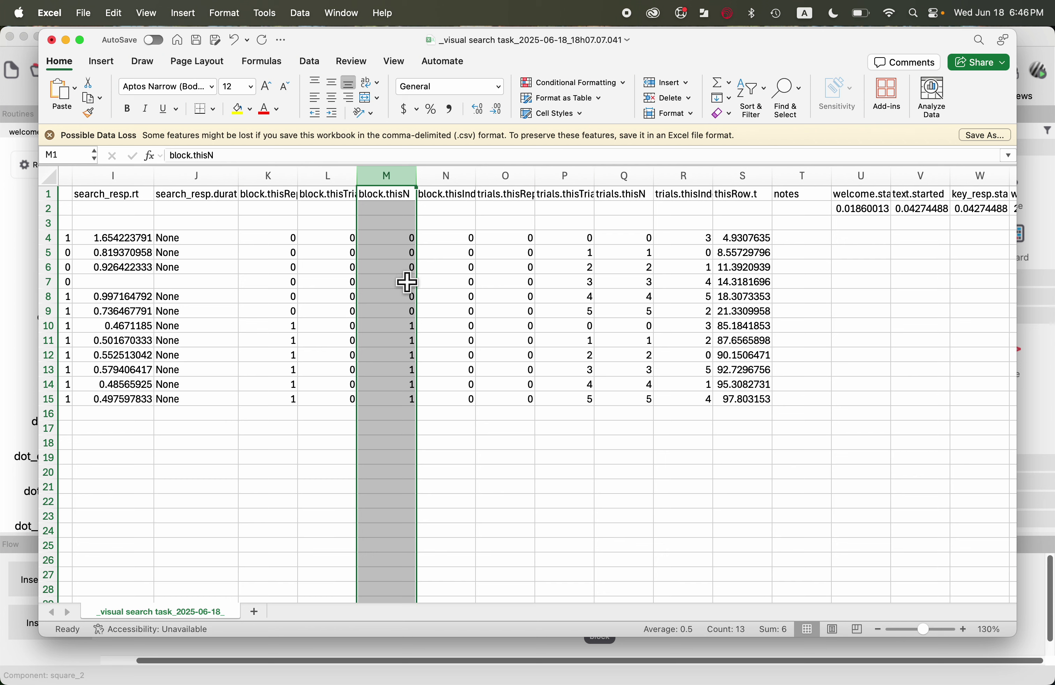
{"action": "left_click", "coordinate": [383, 240]}
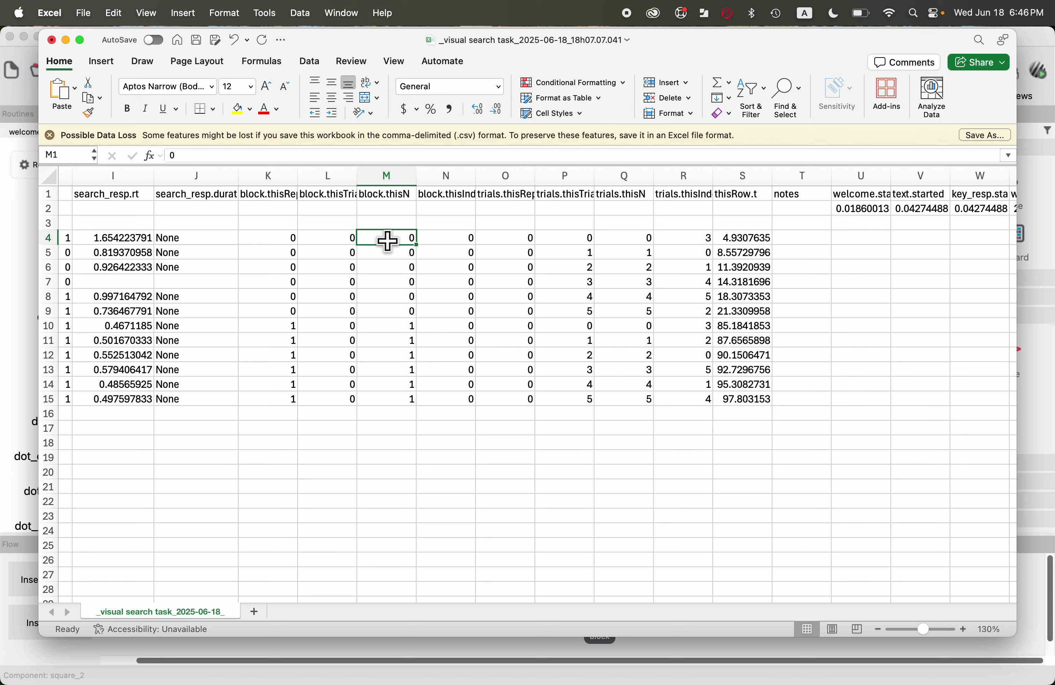
{"action": "left_click_drag", "start_coordinate": [388, 241], "coordinate": [388, 307]}
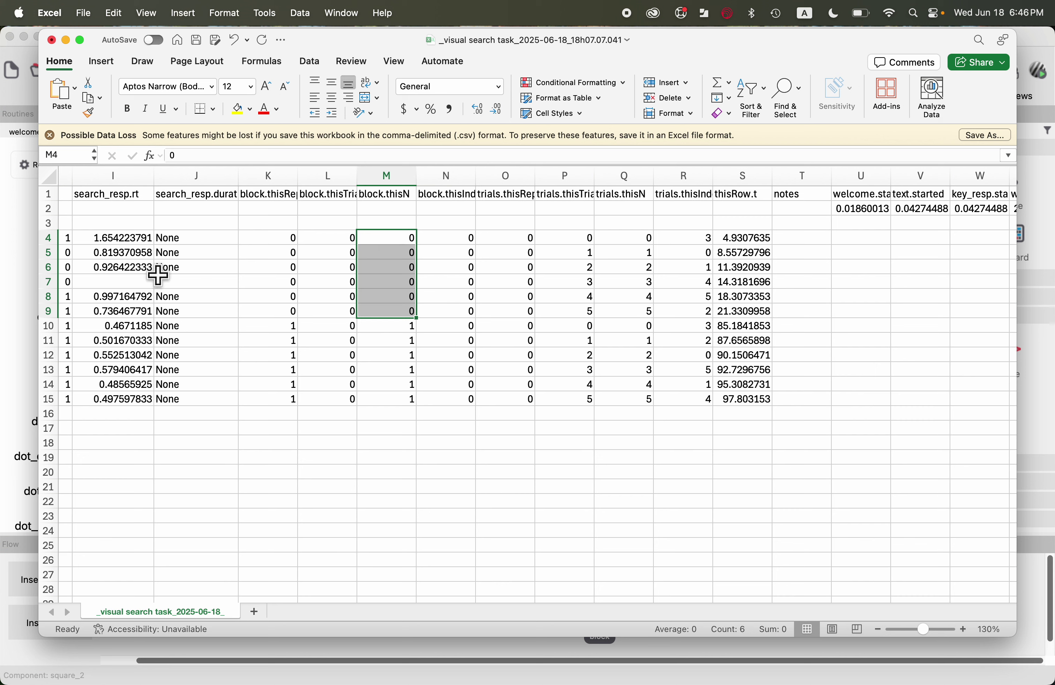
{"action": "left_click_drag", "start_coordinate": [404, 329], "coordinate": [400, 387]}
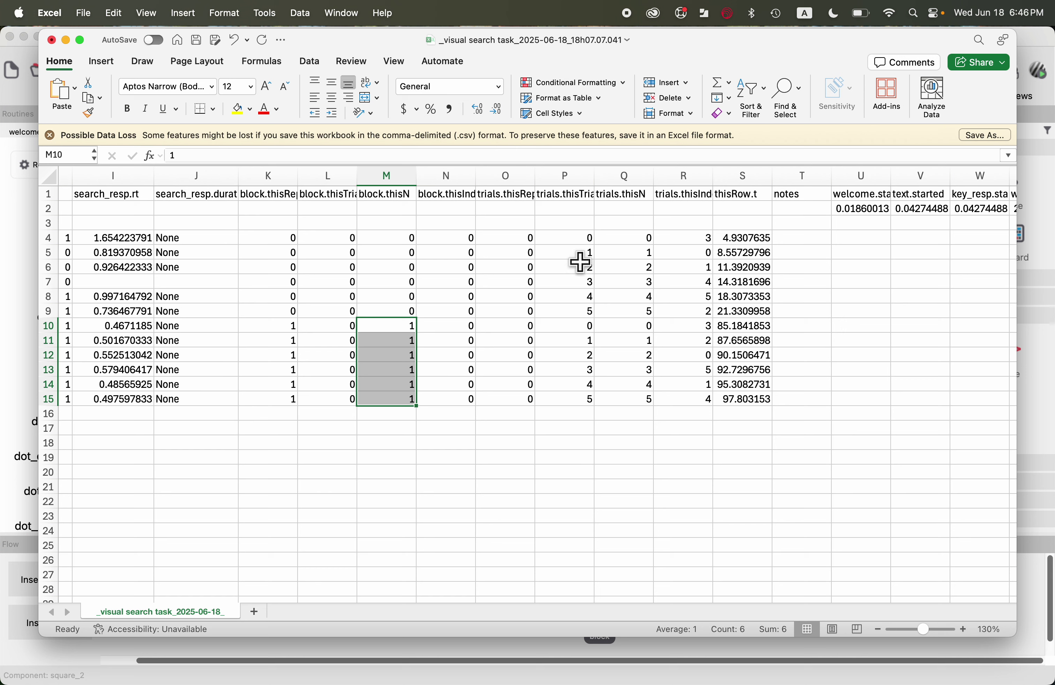
Examine the trial numbering in trials.thisN for rows 4 to 9 and rows 10 to 15.
{"action": "left_click", "coordinate": [632, 173]}
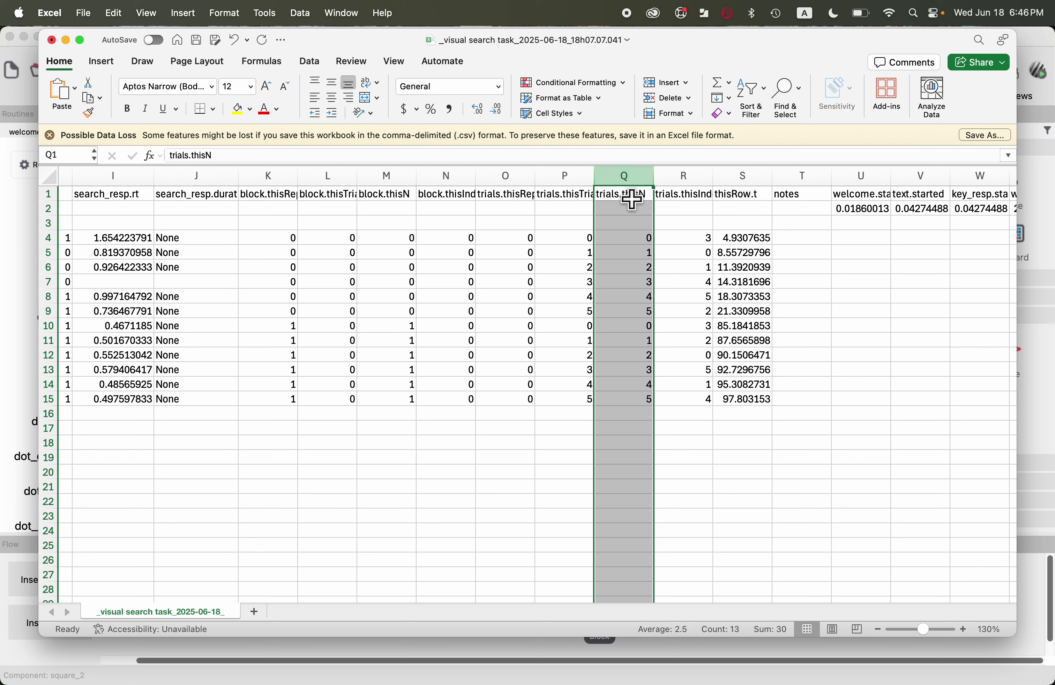
{"action": "left_click", "coordinate": [623, 241]}
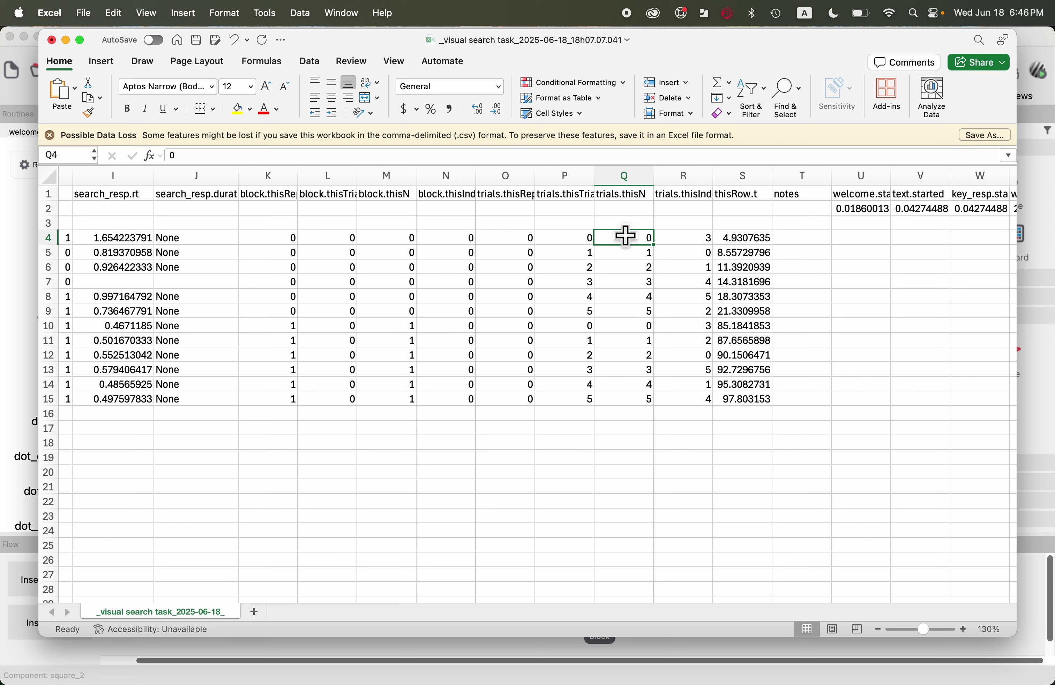
{"action": "left_click_drag", "start_coordinate": [626, 236], "coordinate": [618, 307]}
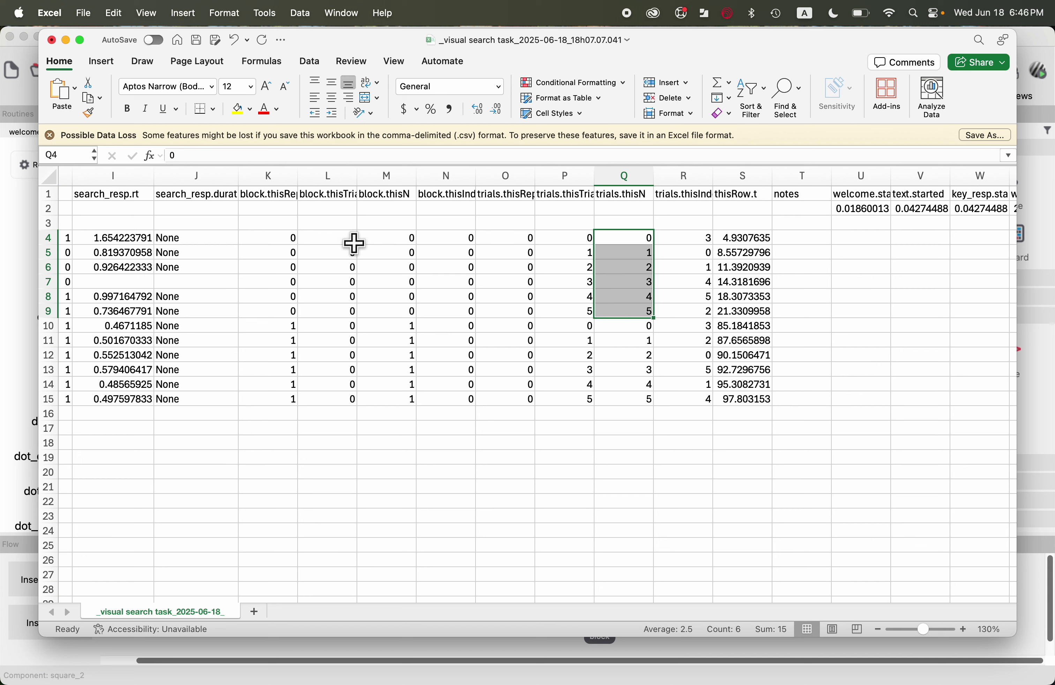
{"action": "left_click", "coordinate": [632, 330]}
{"action": "left_click_drag", "start_coordinate": [633, 330], "coordinate": [631, 398]}
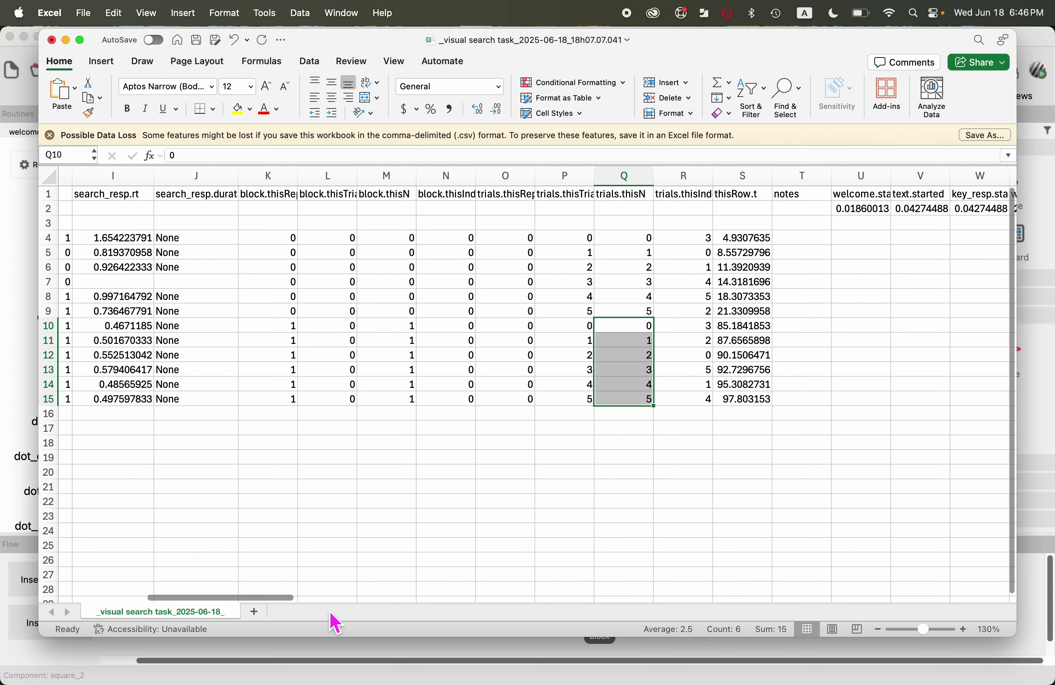
Review the component onset time columns for the search array, shapes and dots.
{"action": "left_click_drag", "start_coordinate": [280, 598], "coordinate": [506, 635]}
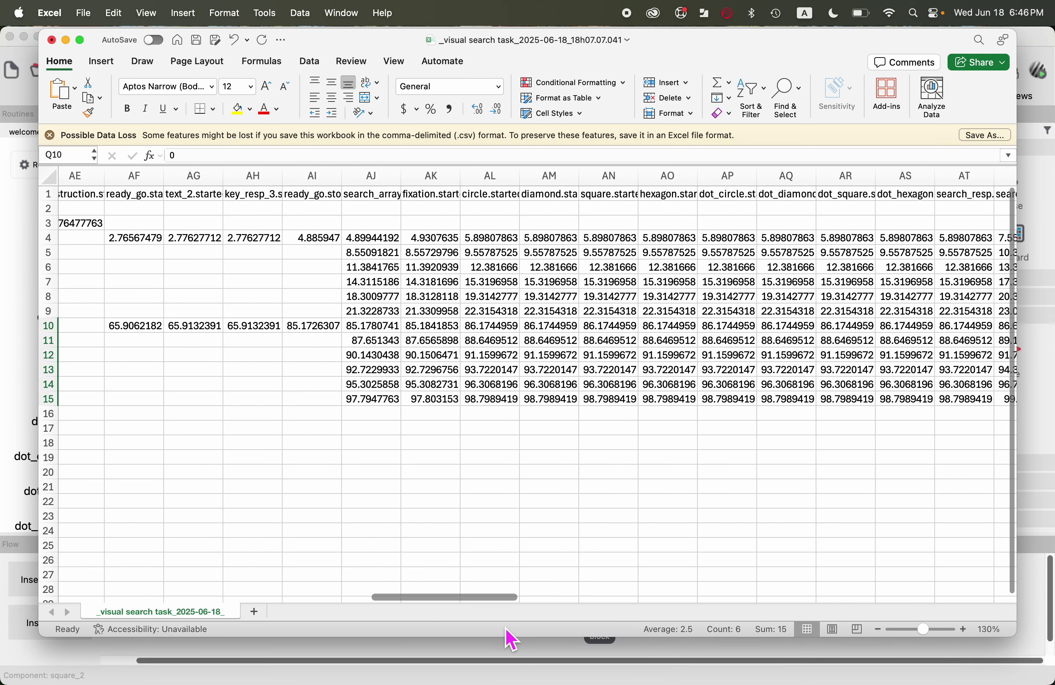
{"action": "left_click", "coordinate": [573, 269]}
{"action": "left_click", "coordinate": [702, 312]}
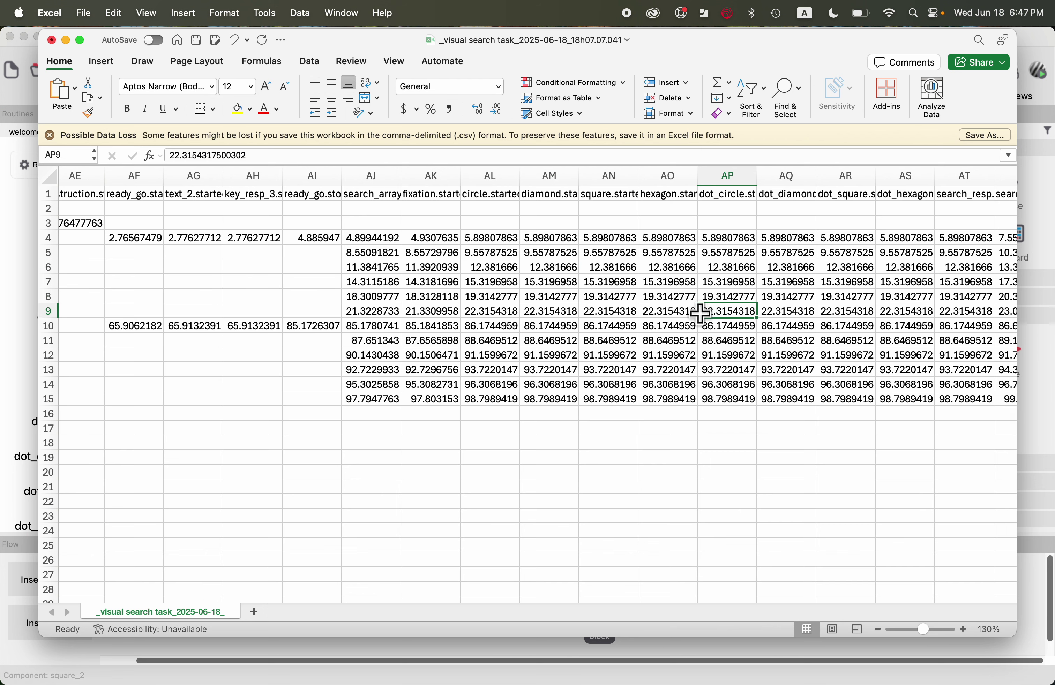
{"action": "left_click", "coordinate": [788, 296]}
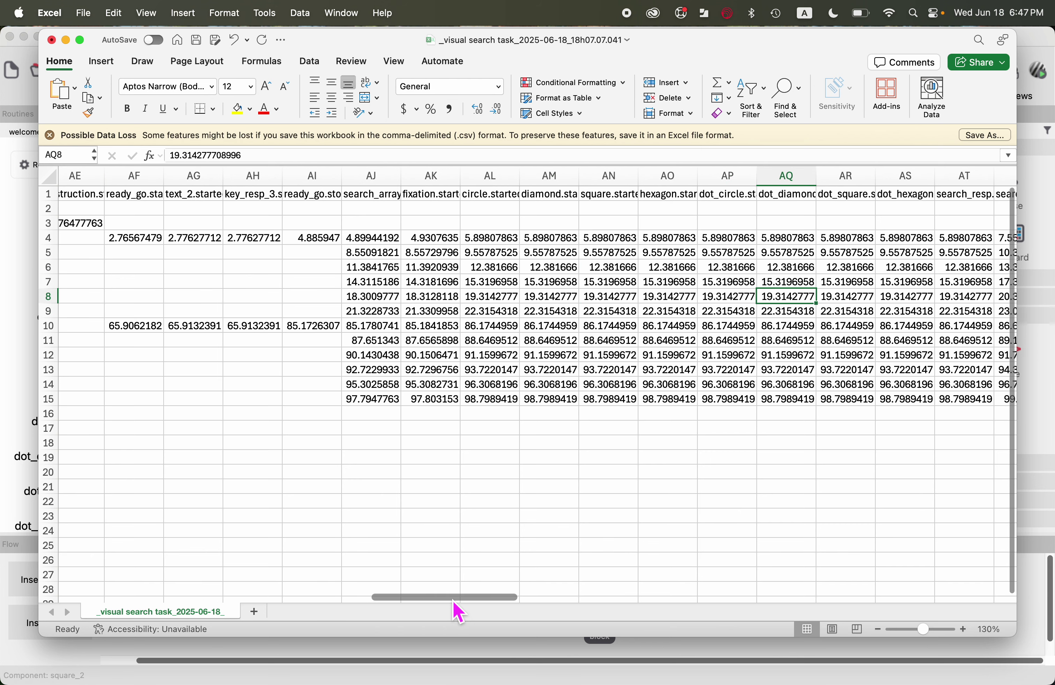
Examine the shape location columns from circleLoc to hexagonLoc and the colour columns from circleCol to singCol.
{"action": "left_click_drag", "start_coordinate": [455, 603], "coordinate": [503, 608]}
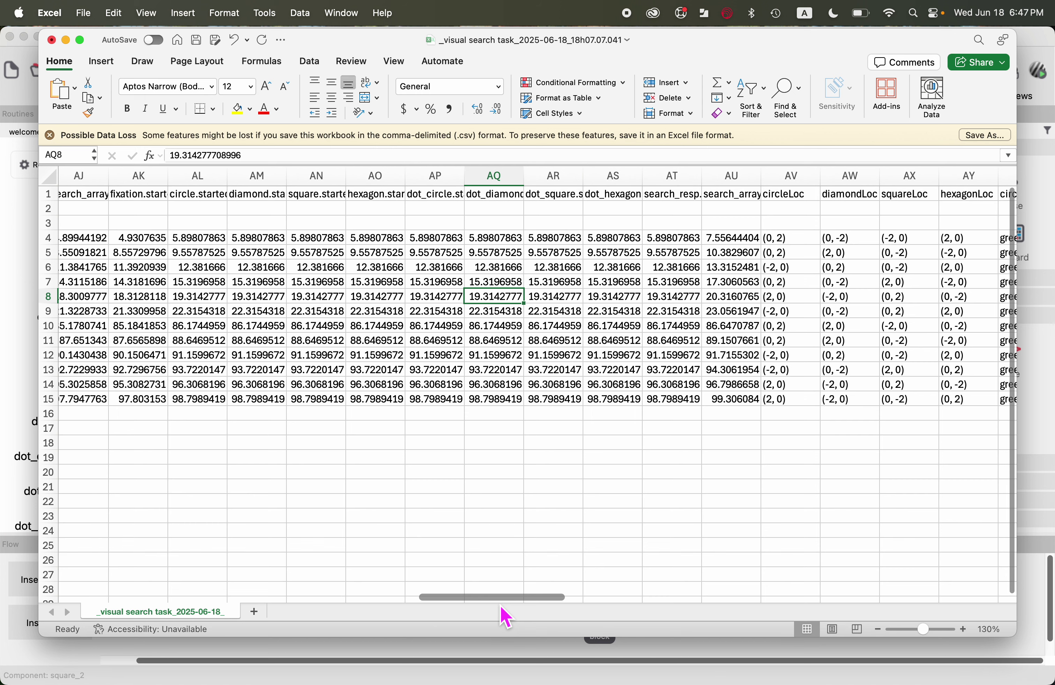
{"action": "left_click_drag", "start_coordinate": [507, 618], "coordinate": [611, 616]}
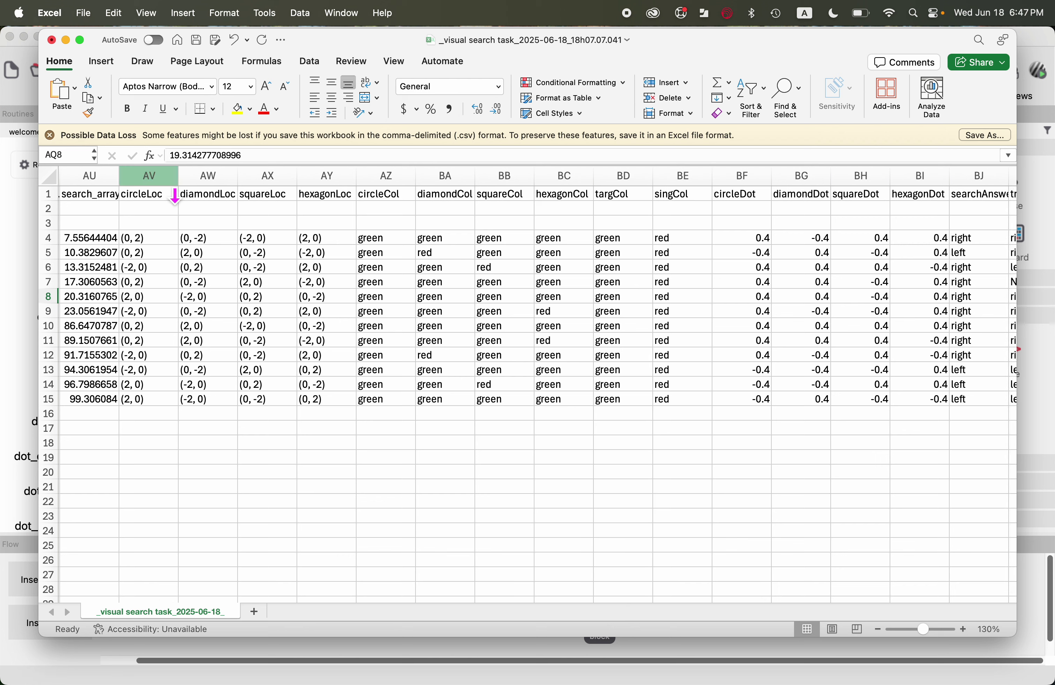
{"action": "left_click_drag", "start_coordinate": [169, 181], "coordinate": [320, 174]}
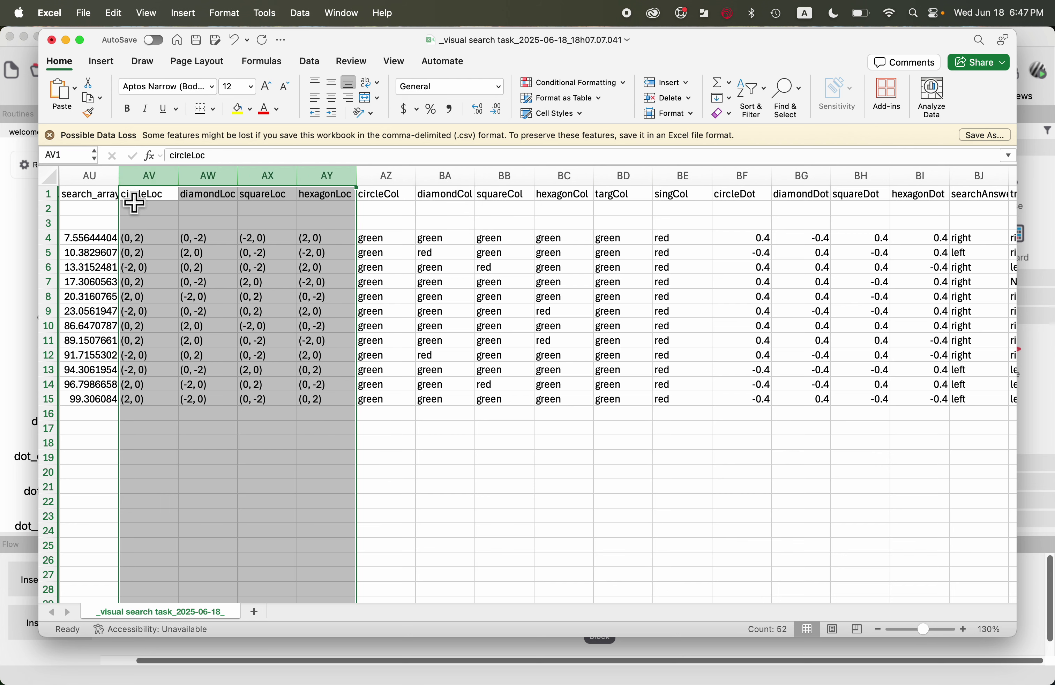
{"action": "left_click_drag", "start_coordinate": [385, 177], "coordinate": [703, 196]}
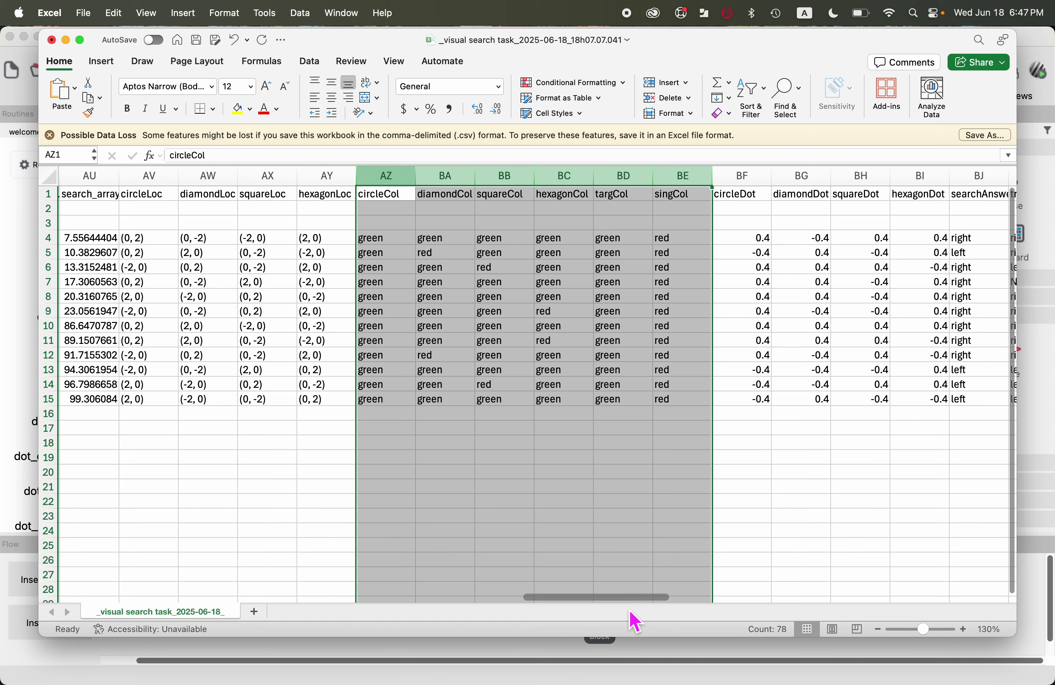
Examine the dot position columns, the searchAnswer column and the recorded response columns starting with trials.search_resp.keys.
{"action": "scroll", "coordinate": [631, 614], "scroll_direction": "right", "scroll_amount": 10}
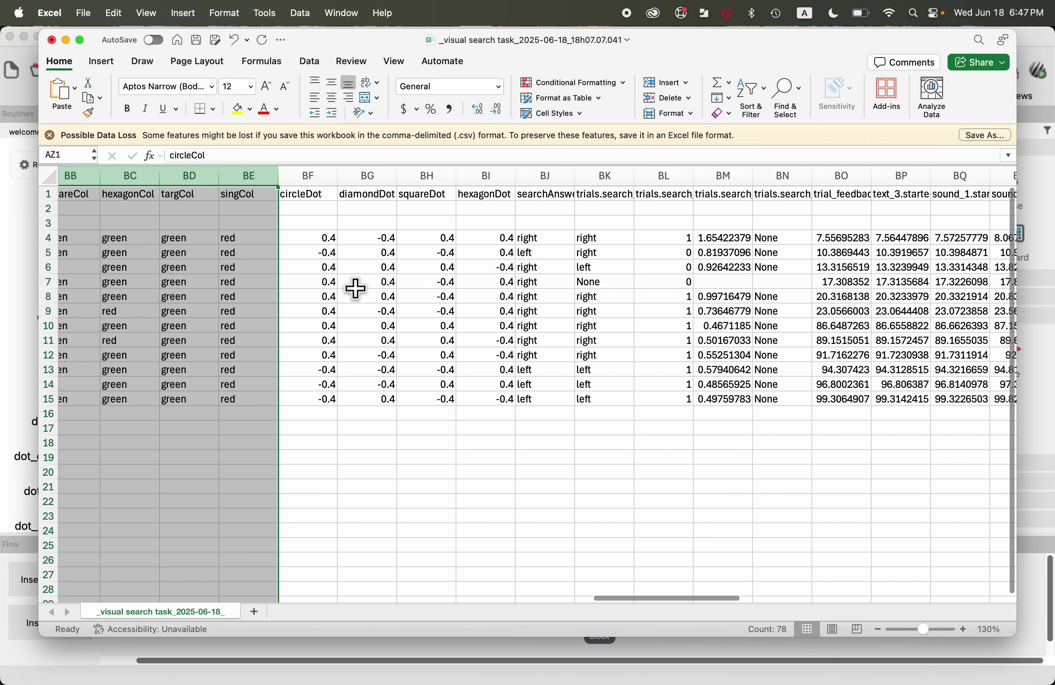
{"action": "left_click_drag", "start_coordinate": [316, 193], "coordinate": [510, 186]}
{"action": "left_click", "coordinate": [545, 175]}
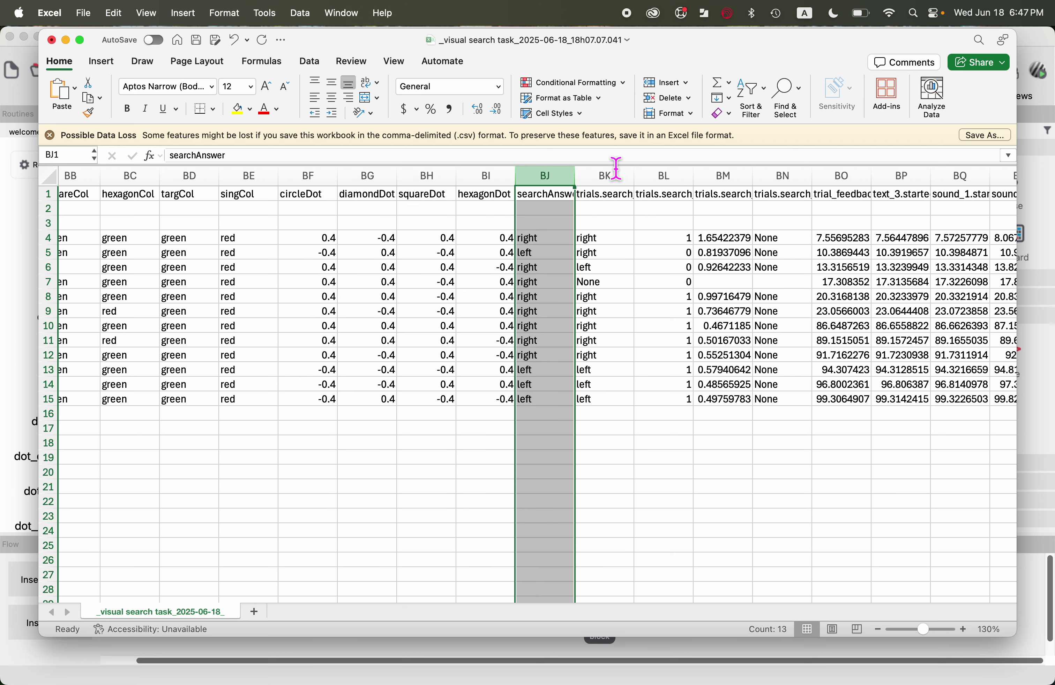
{"action": "left_click", "coordinate": [623, 178]}
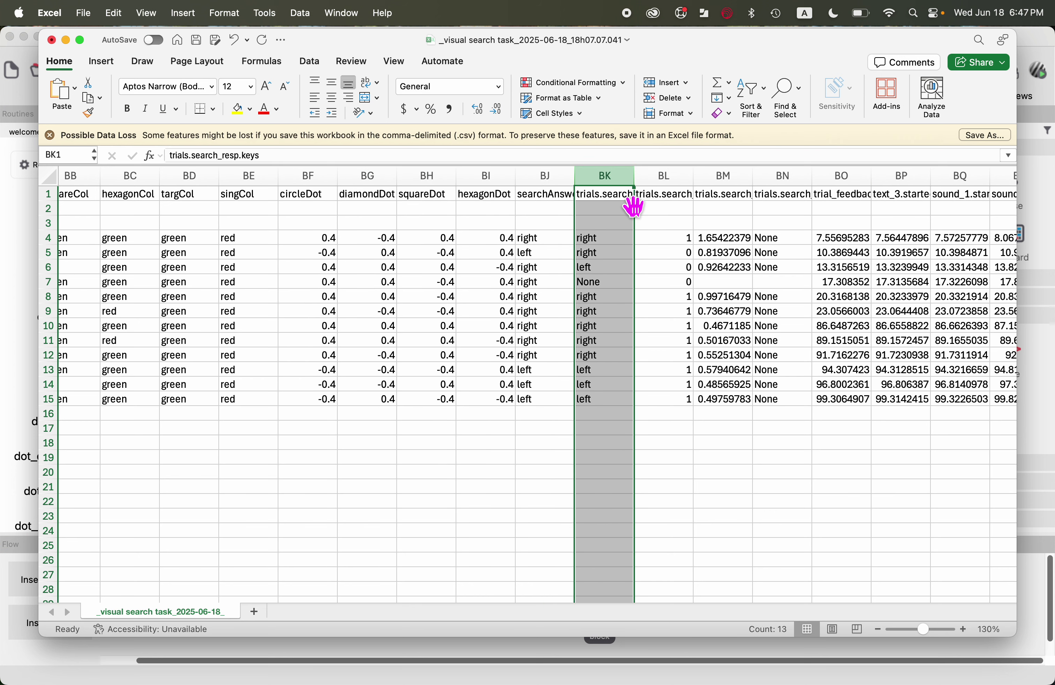
{"action": "left_click_drag", "start_coordinate": [677, 176], "coordinate": [920, 209]}
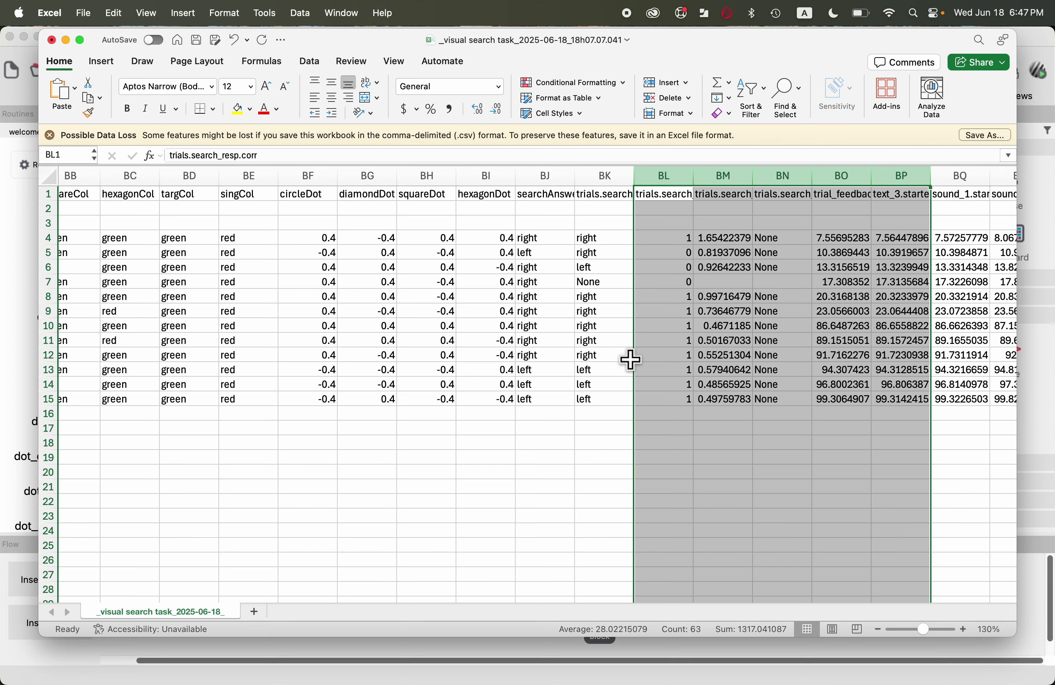
{"action": "left_click", "coordinate": [629, 358]}
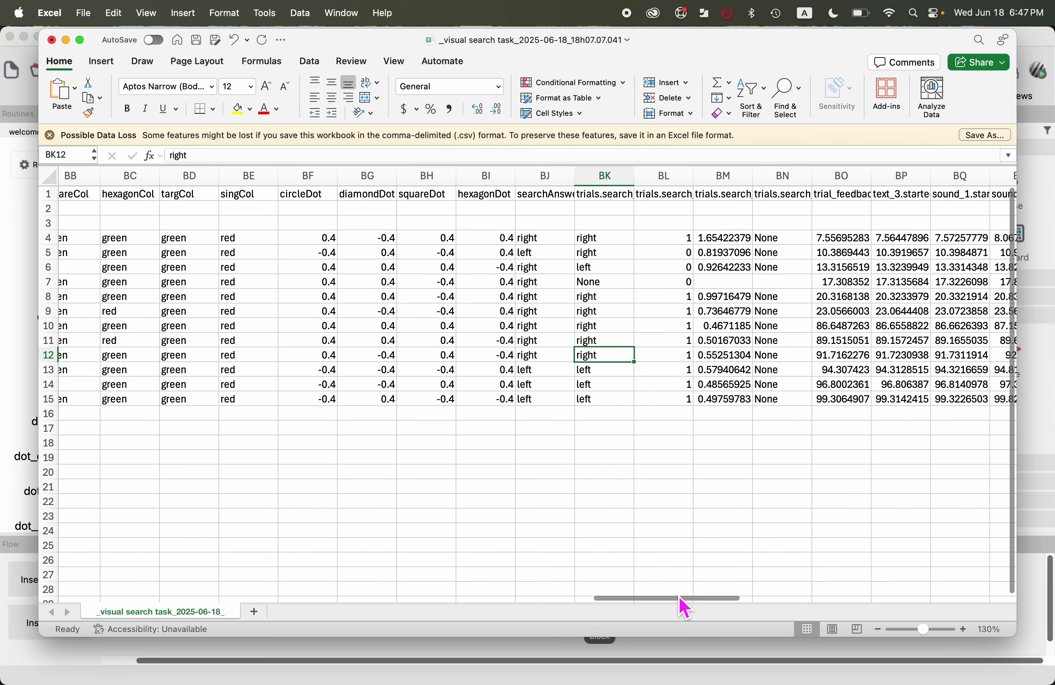
Close the CSV data file and switch back to PsychoPy Builder, dismissing the dot_square_2 properties.
{"action": "left_click_drag", "start_coordinate": [680, 601], "coordinate": [118, 632]}
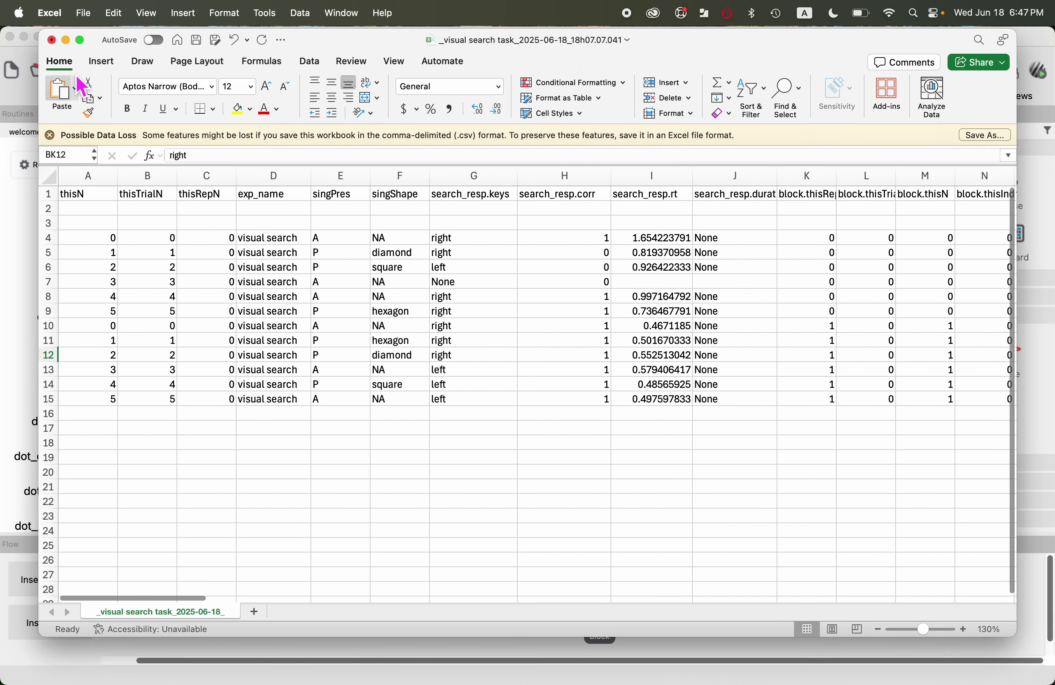
{"action": "left_click", "coordinate": [52, 40]}
{"action": "left_click", "coordinate": [529, 408]}
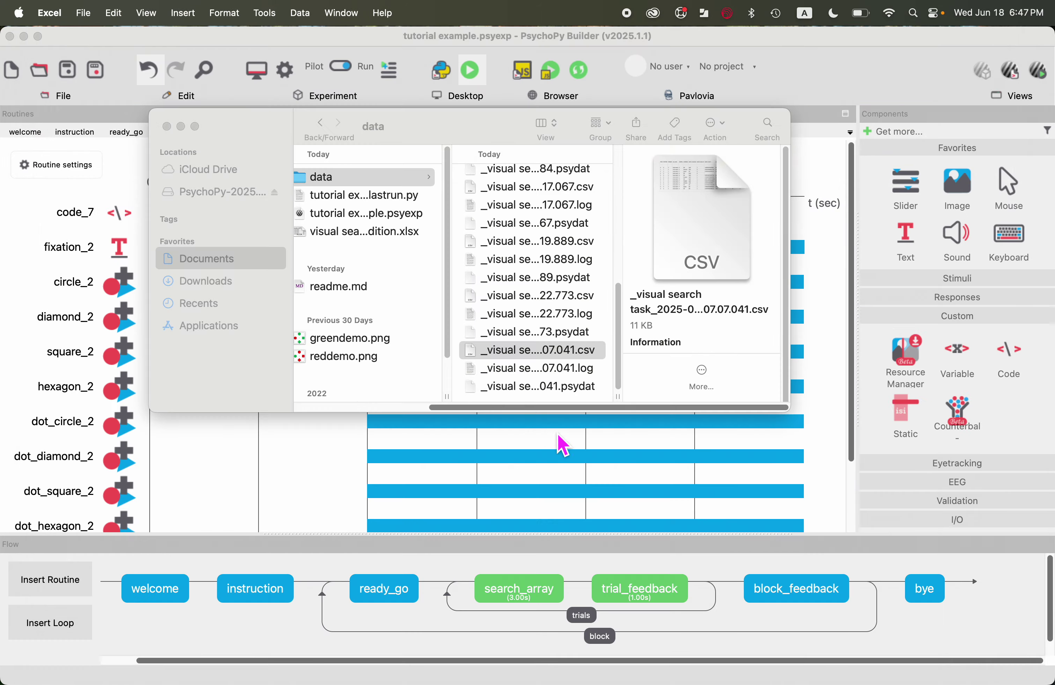
{"action": "left_click", "coordinate": [291, 523]}
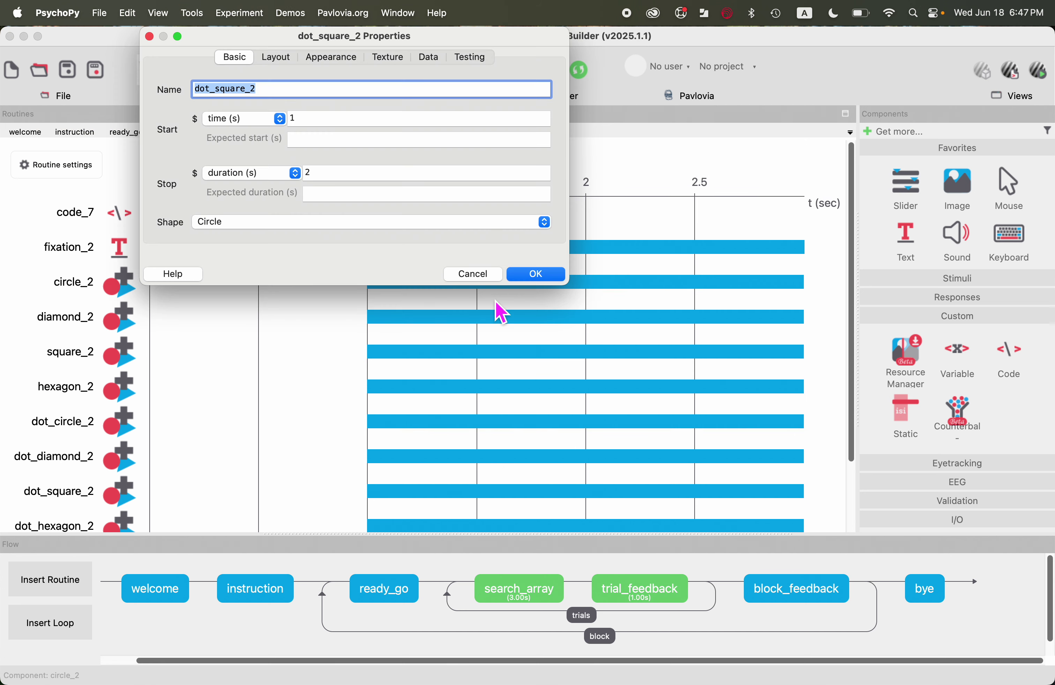
{"action": "left_click", "coordinate": [476, 276]}
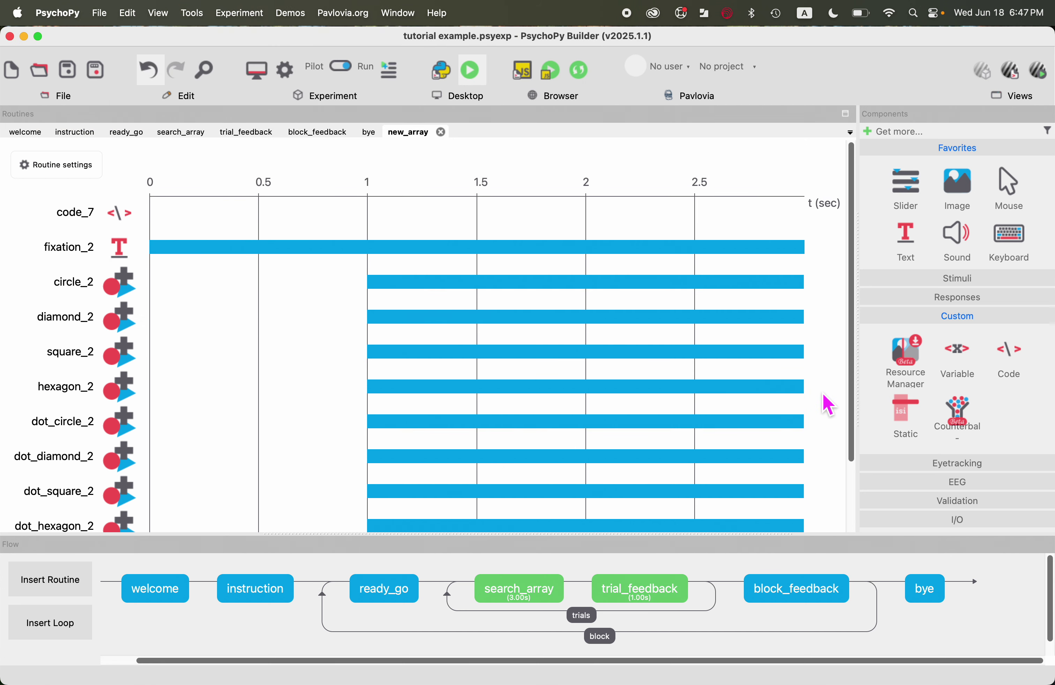